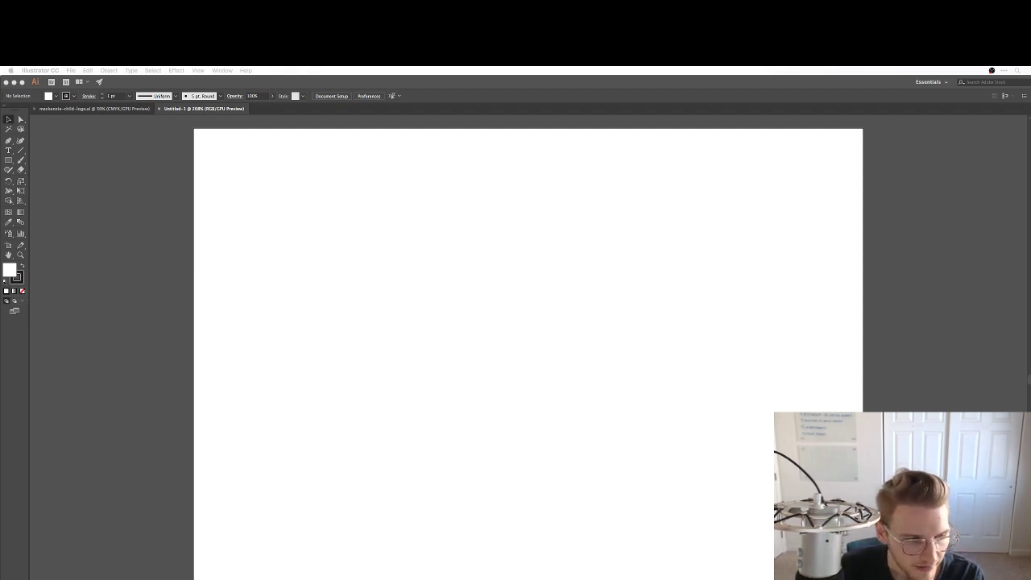
pyautogui.press('super+space')
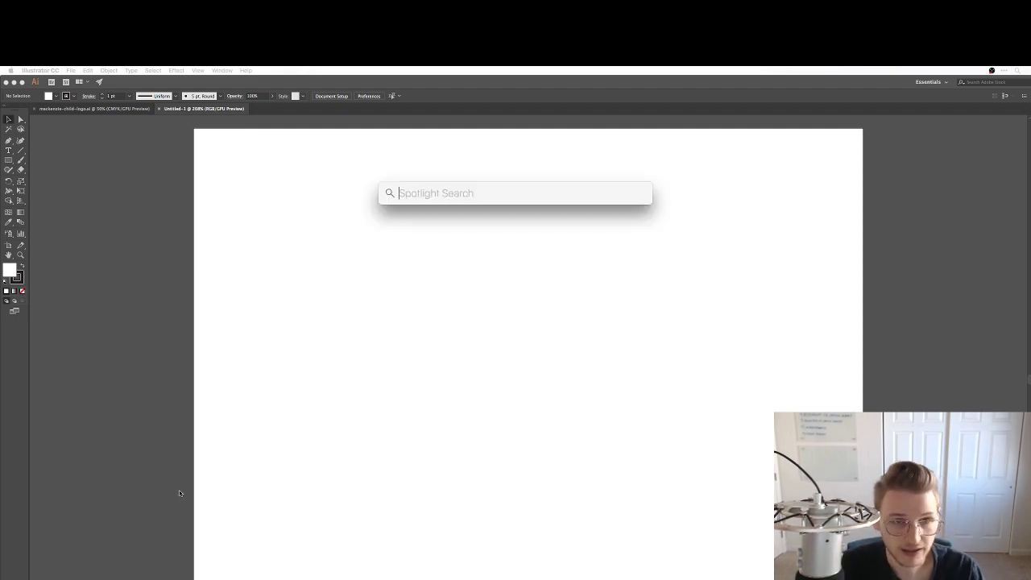
pyautogui.write('breaking bad')
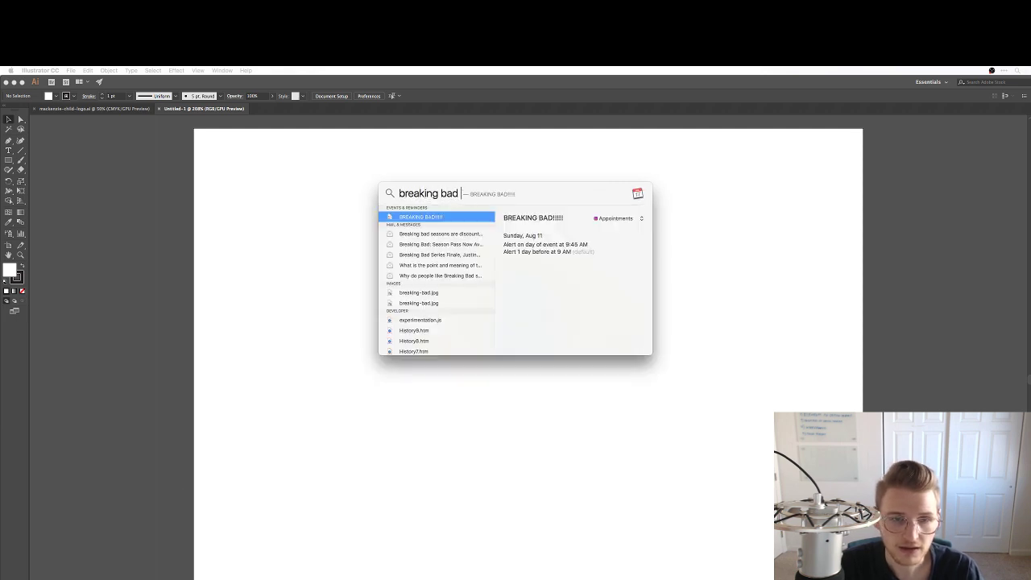
pyautogui.press('Escape')
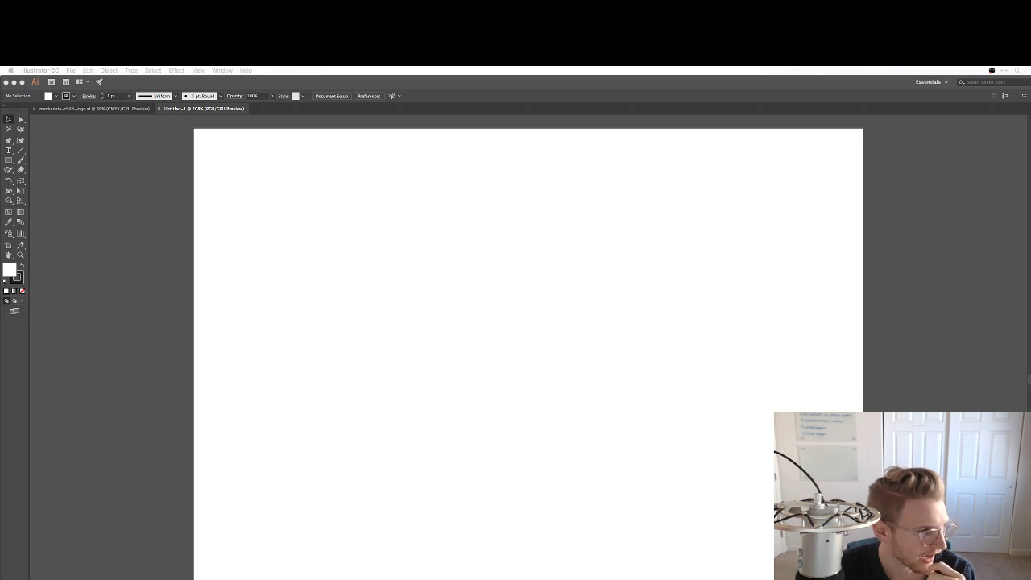
# Open the Science, Bitch.ai artwork in Illustrator.
pyautogui.press('super+Tab')
pyautogui.press('super+Tab')
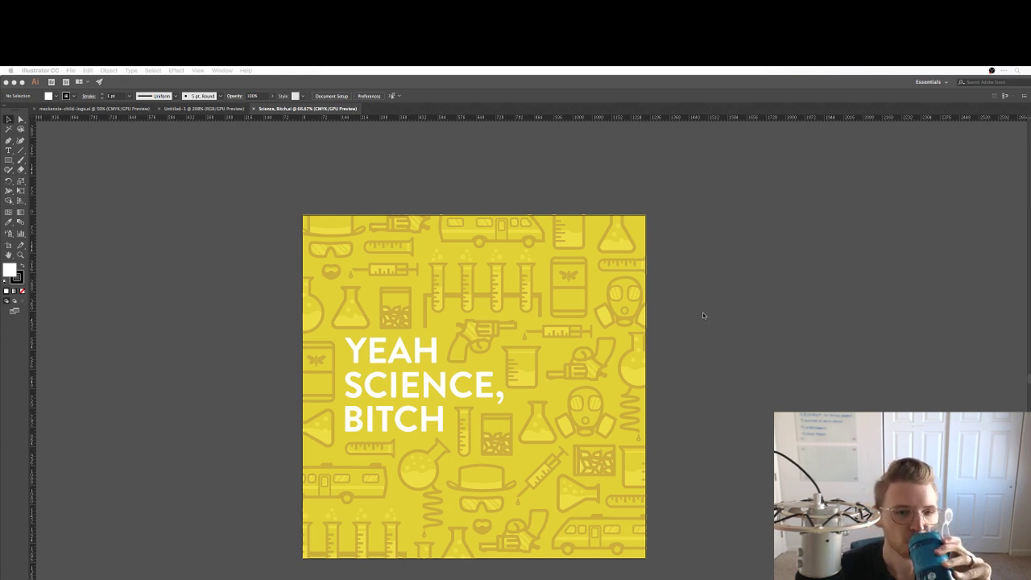
pyautogui.press('super+Tab')
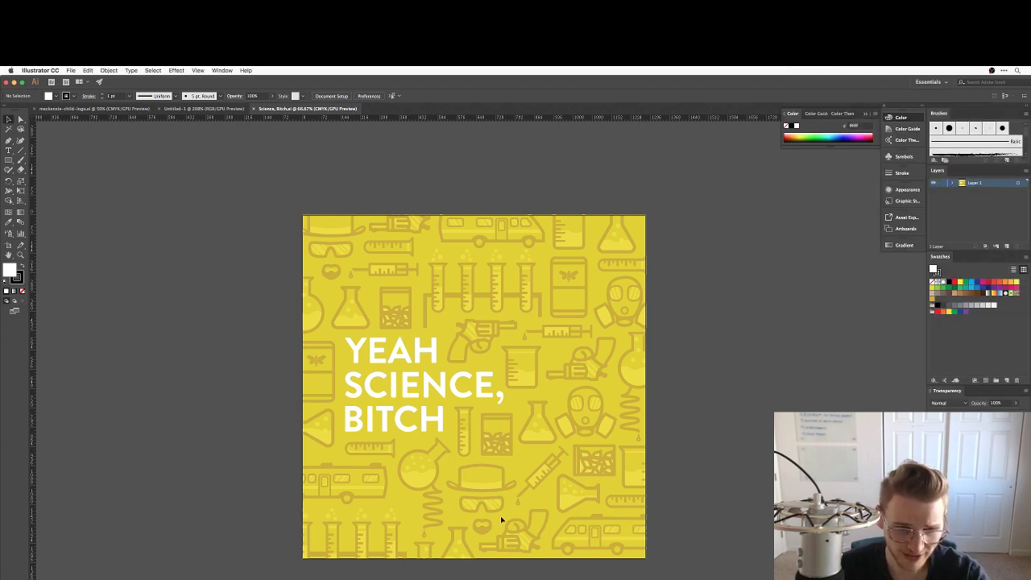
# Examine the yellow artwork's lettering and science icon pattern up close and as a whole.
pyautogui.press('super+1')
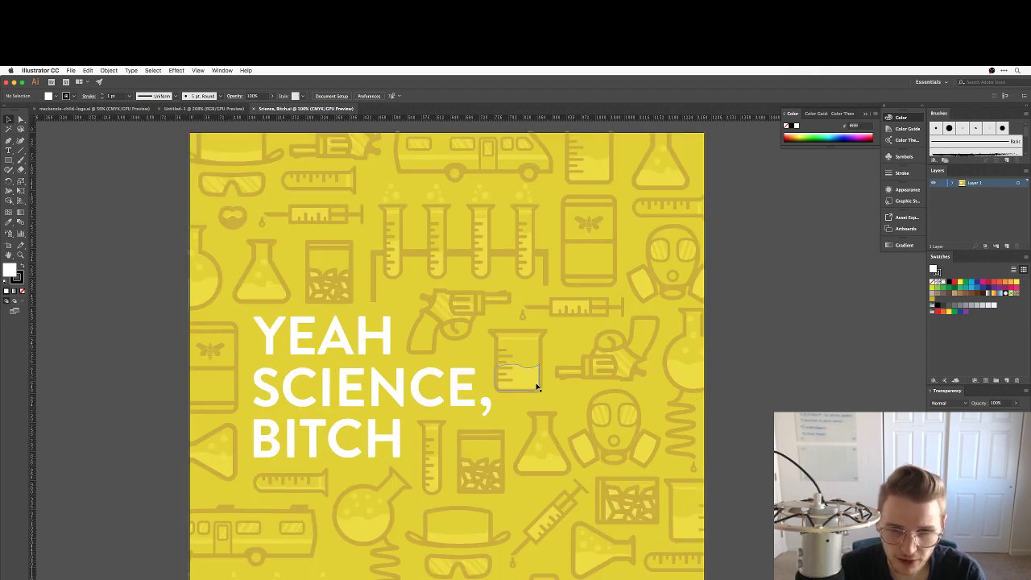
pyautogui.moveTo(552, 382); pyautogui.dragTo(606, 344)
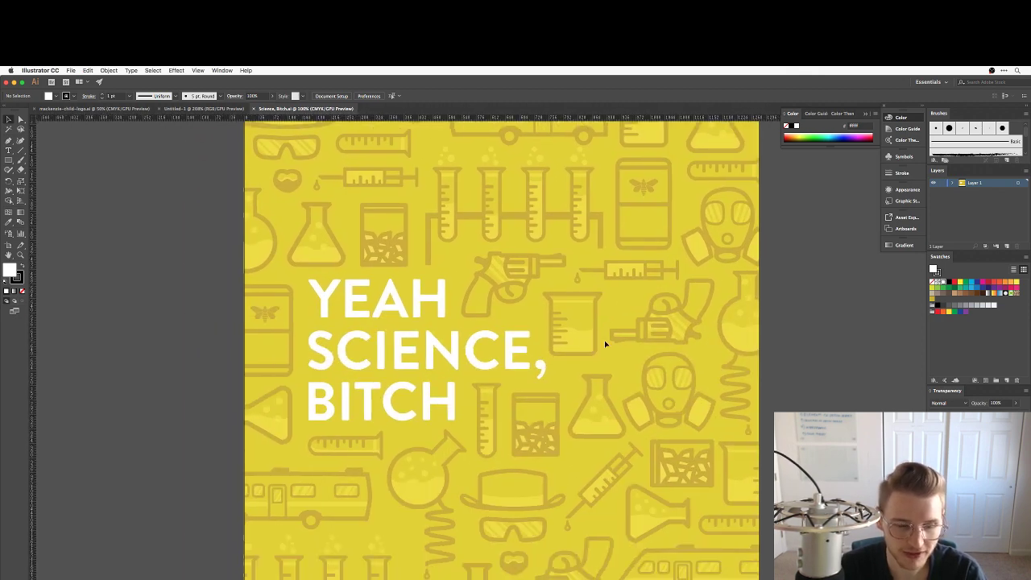
pyautogui.press('super+minus')
pyautogui.press('super+minus')
pyautogui.press('super+minus')
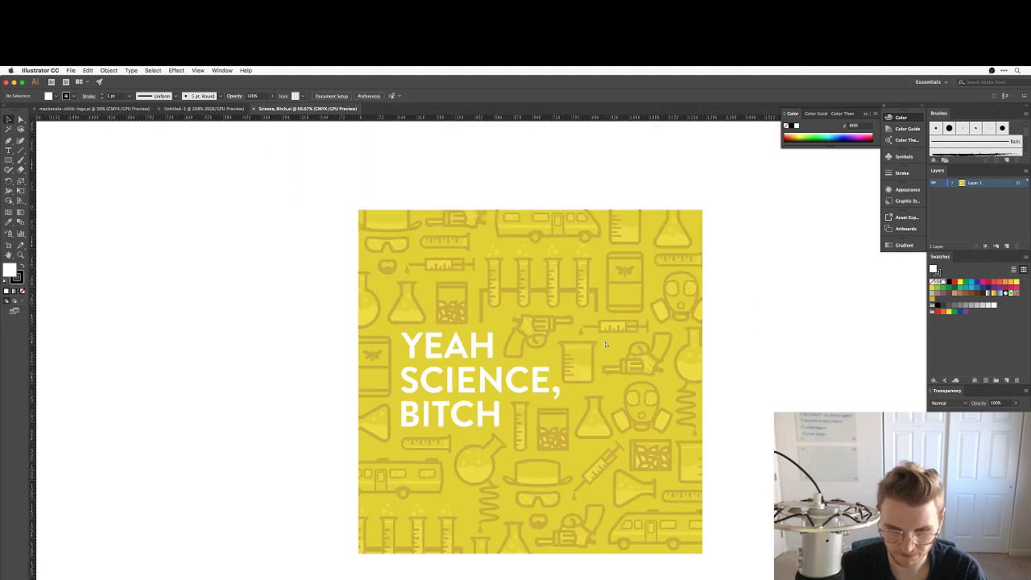
pyautogui.moveTo(707, 357); pyautogui.dragTo(647, 355)
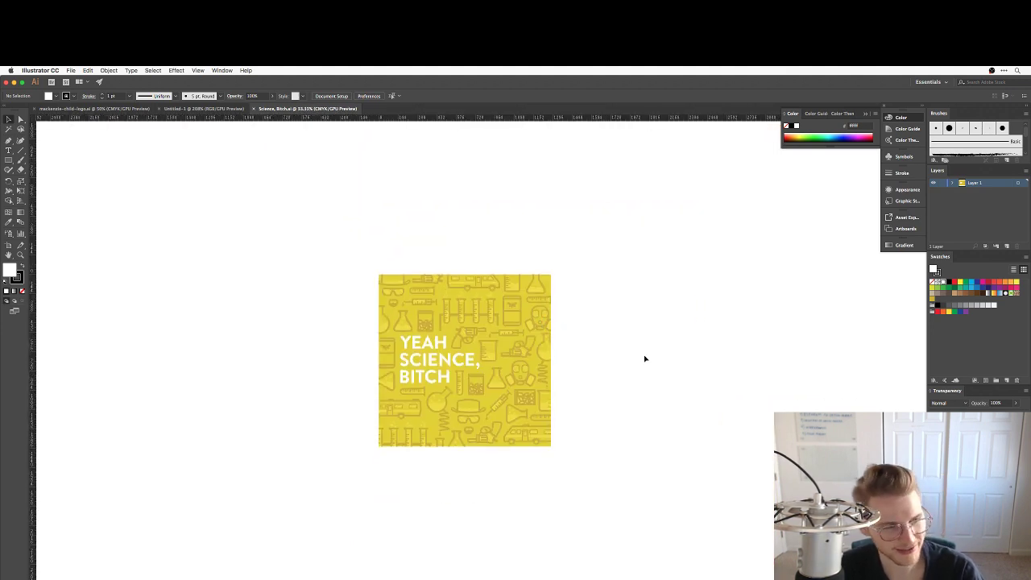
pyautogui.press('super+plus')
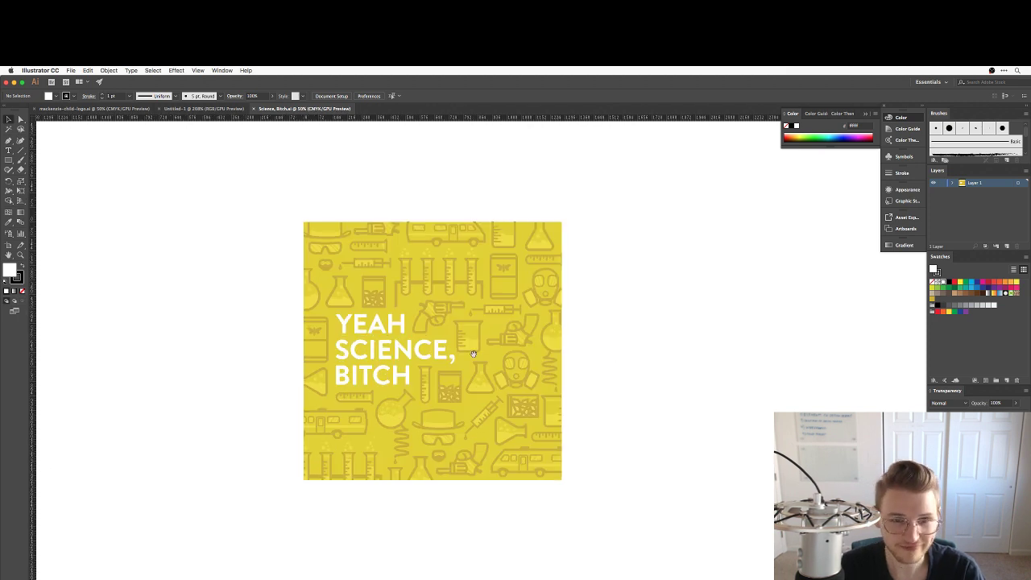
pyautogui.moveTo(482, 352); pyautogui.dragTo(521, 378)
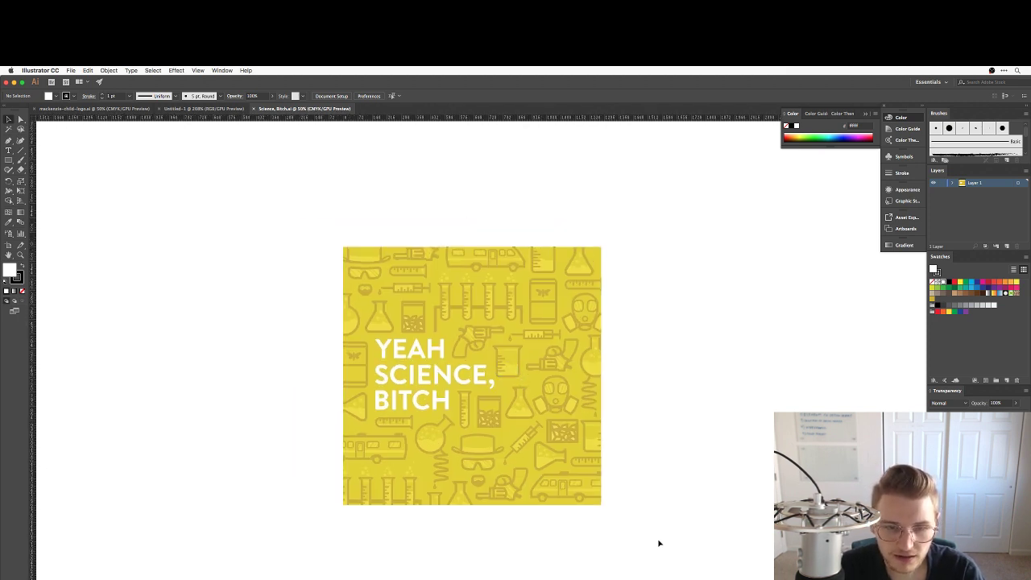
# Copy all icons and lettering from the Science, Bitch.ai artwork and paste them into the Untitled-1 document.
pyautogui.moveTo(672, 547); pyautogui.dragTo(269, 174)
pyautogui.click(198, 108)
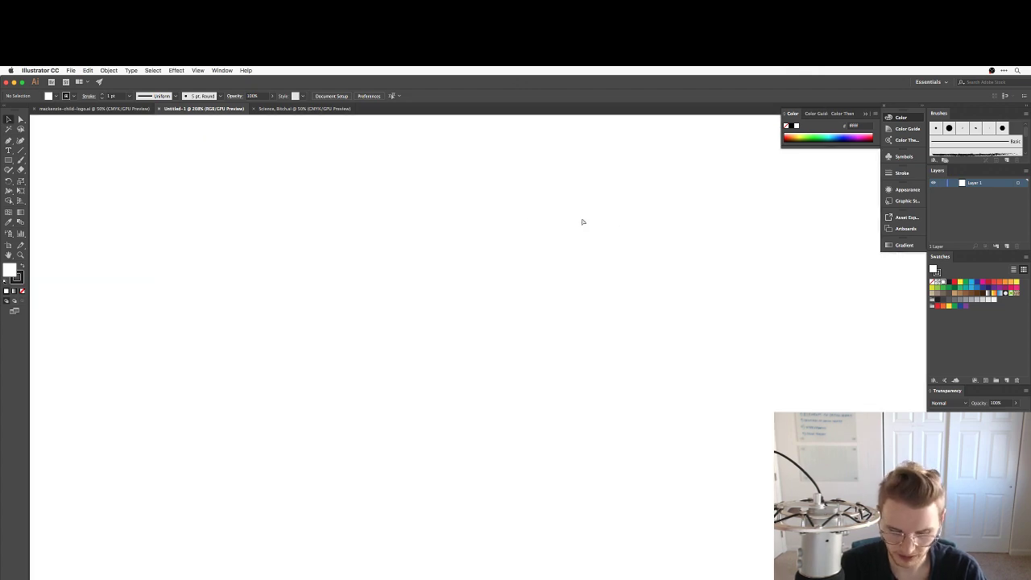
pyautogui.hotkey('ctrl', 'v')
pyautogui.hotkey('ctrl', '-')
pyautogui.hotkey('ctrl', '-')
pyautogui.hotkey('ctrl', '-')
pyautogui.hotkey('ctrl', '-')
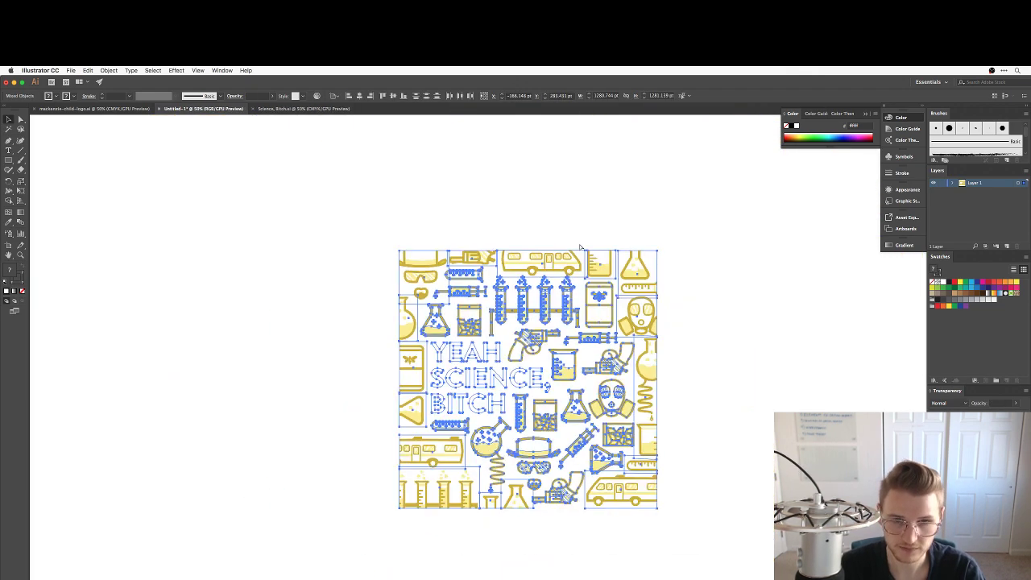
pyautogui.click(580, 247)
pyautogui.hotkey('ctrl', '+')
pyautogui.hotkey('ctrl', '+')
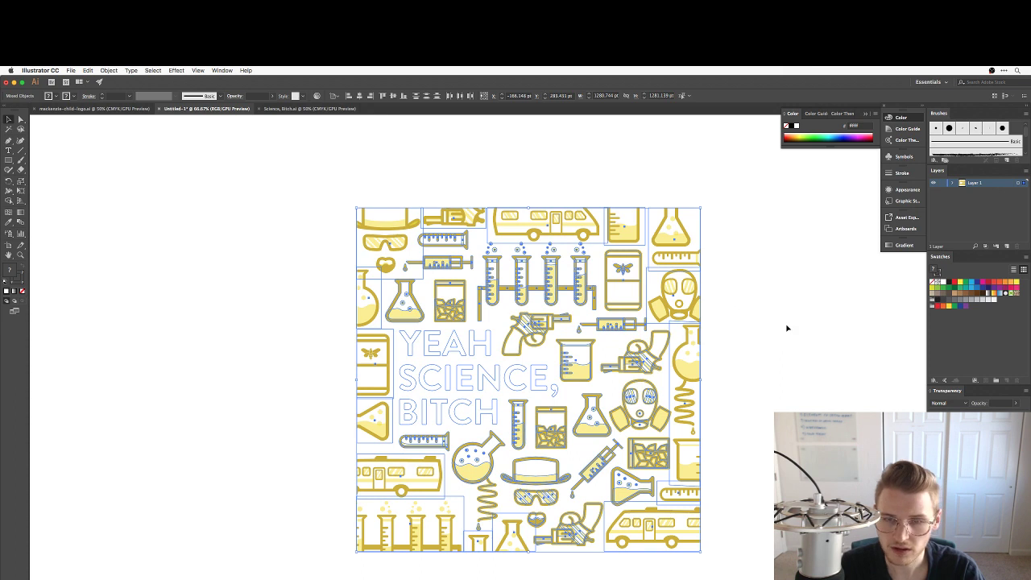
# Delete the lettering, the revolver next to it and the bag of crystals above it from the pasted artwork.
pyautogui.click(461, 369)
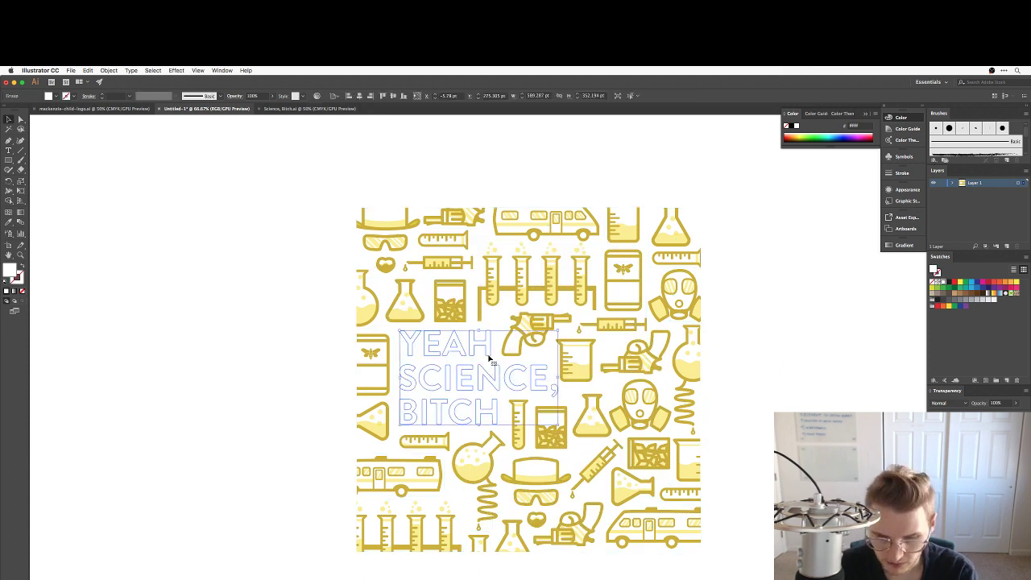
pyautogui.press('Delete')
pyautogui.click(525, 324)
pyautogui.press('Delete')
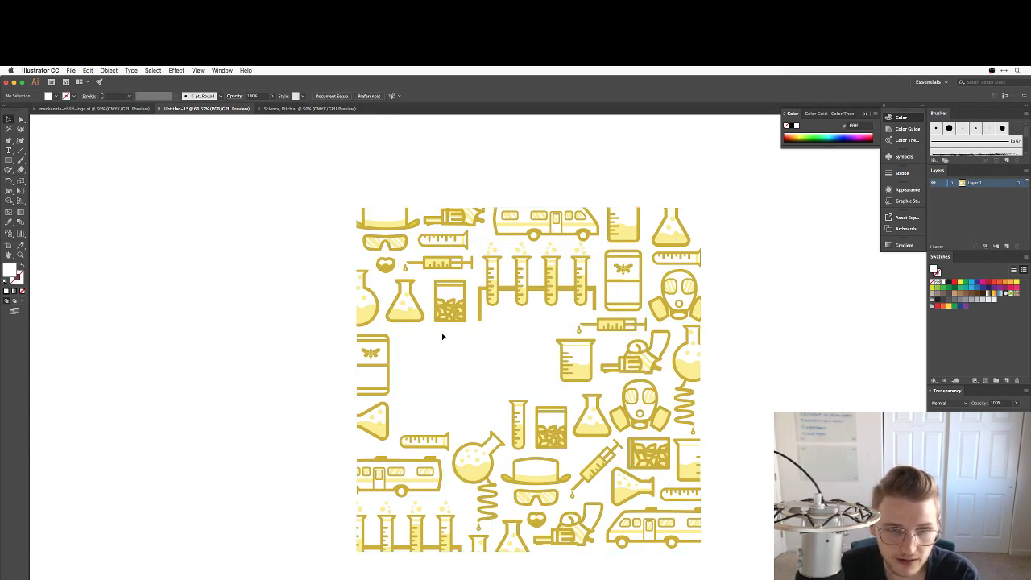
pyautogui.click(432, 298)
pyautogui.press('Delete')
# Delete the cropped barrel, the RV and the cropped test tube rack along the pattern's left side.
pyautogui.click(371, 358)
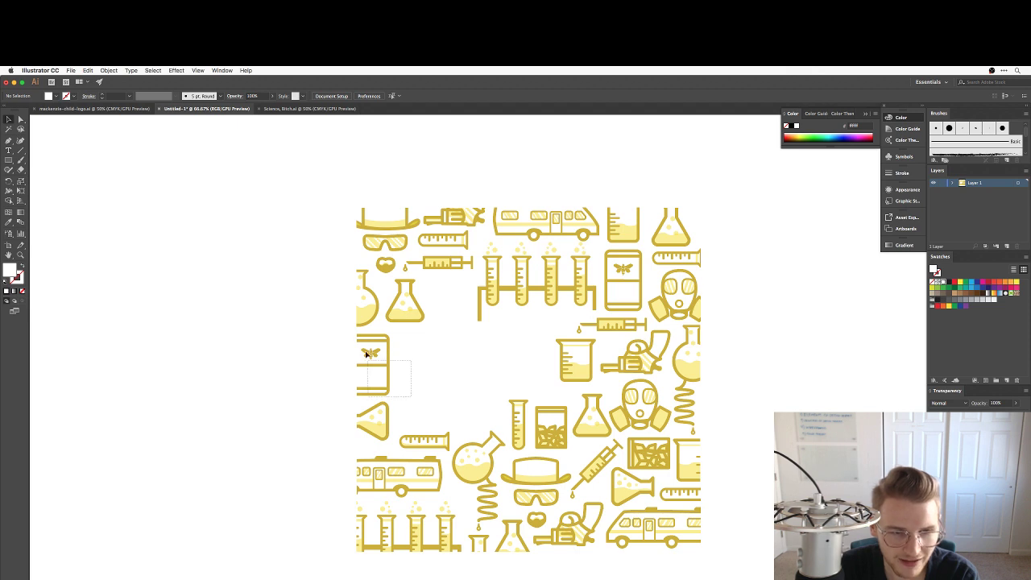
pyautogui.press('Delete')
pyautogui.click(400, 489)
pyautogui.press('Delete')
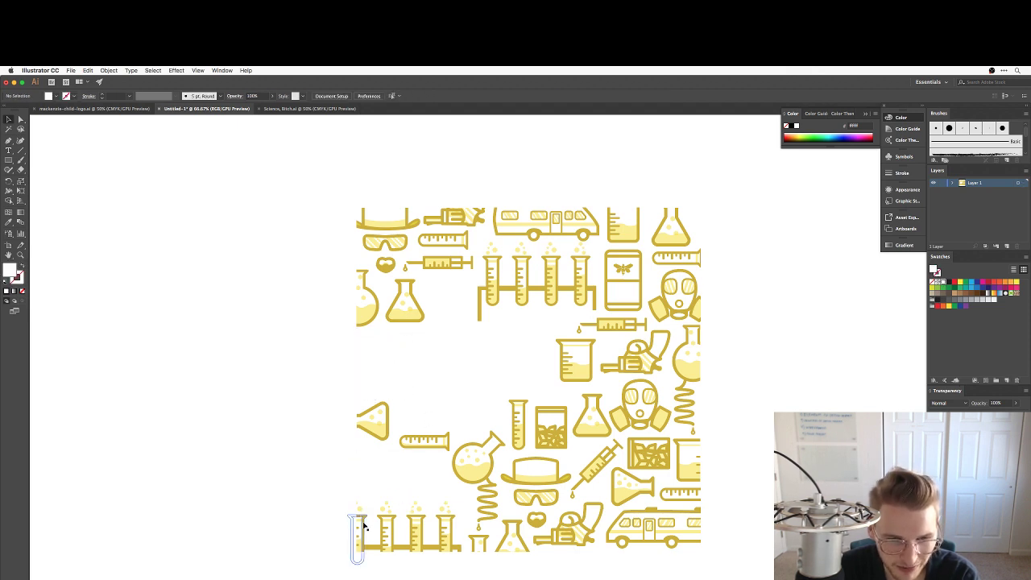
pyautogui.click(412, 532)
pyautogui.click(412, 532)
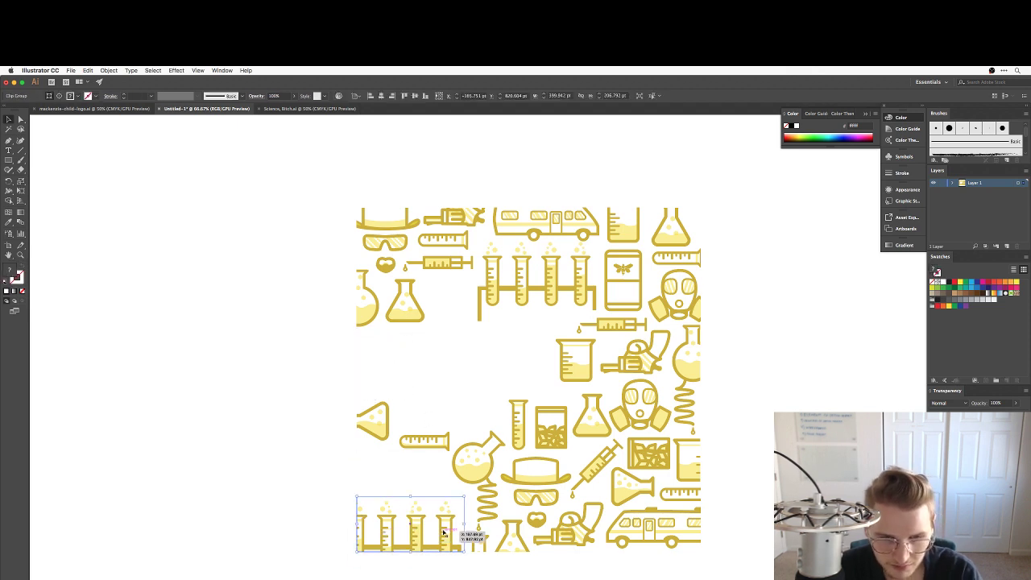
pyautogui.press('Delete')
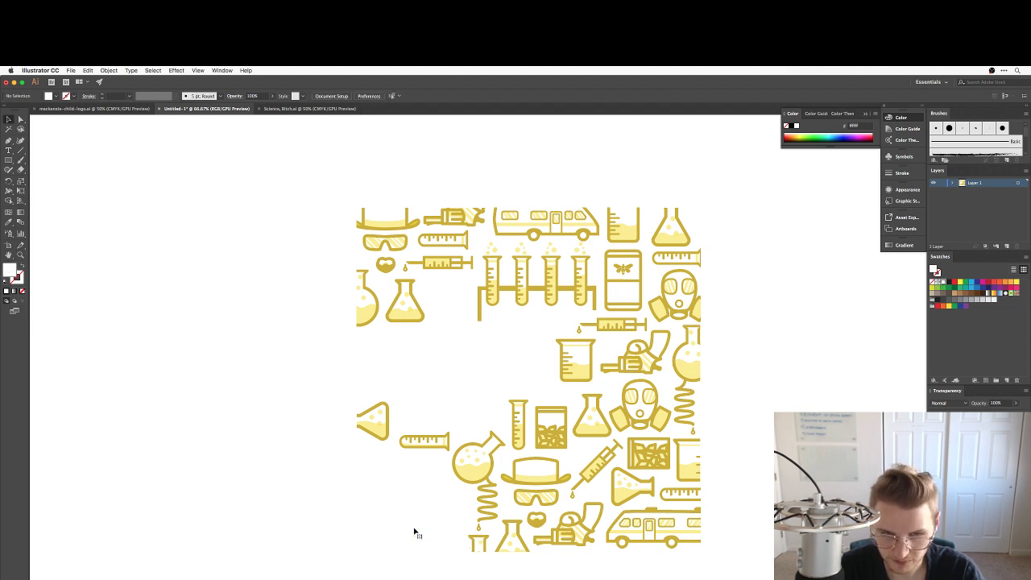
# Move the tilted round flask and the coil below it out to the empty area right of the pattern.
pyautogui.hscroll(3, 481, 537)
pyautogui.scroll(2, 481, 536)
pyautogui.moveTo(439, 499); pyautogui.dragTo(822, 347)
pyautogui.moveTo(431, 545); pyautogui.dragTo(786, 446)
pyautogui.click(388, 541)
pyautogui.moveTo(430, 531); pyautogui.dragTo(858, 409)
pyautogui.click(815, 448)
pyautogui.hscroll(5, 406, 538)
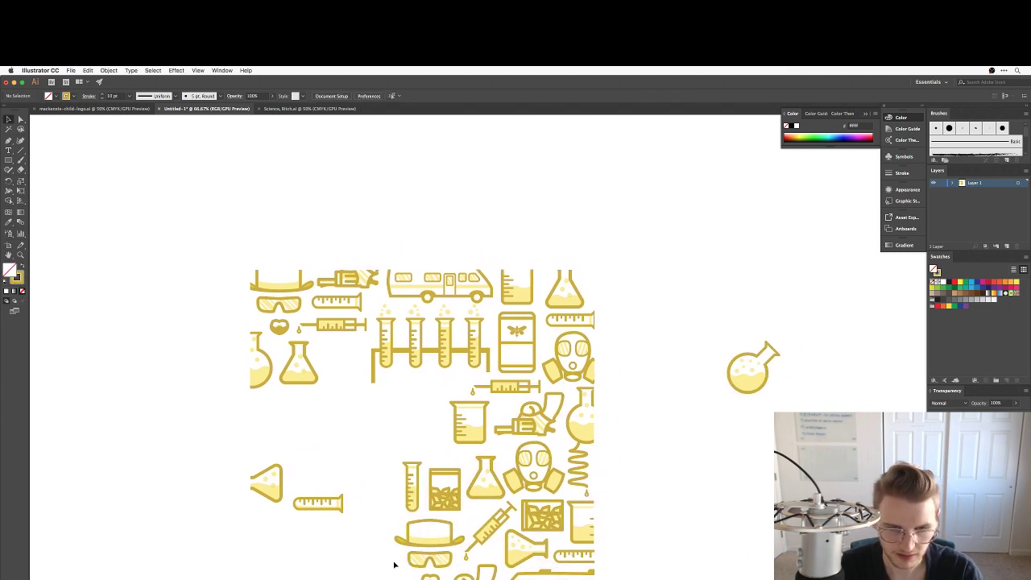
# Delete the hat with goggles and goatee, the diagonal syringe and the lower revolver from the pattern.
pyautogui.click(406, 538)
pyautogui.press('BackSpace')
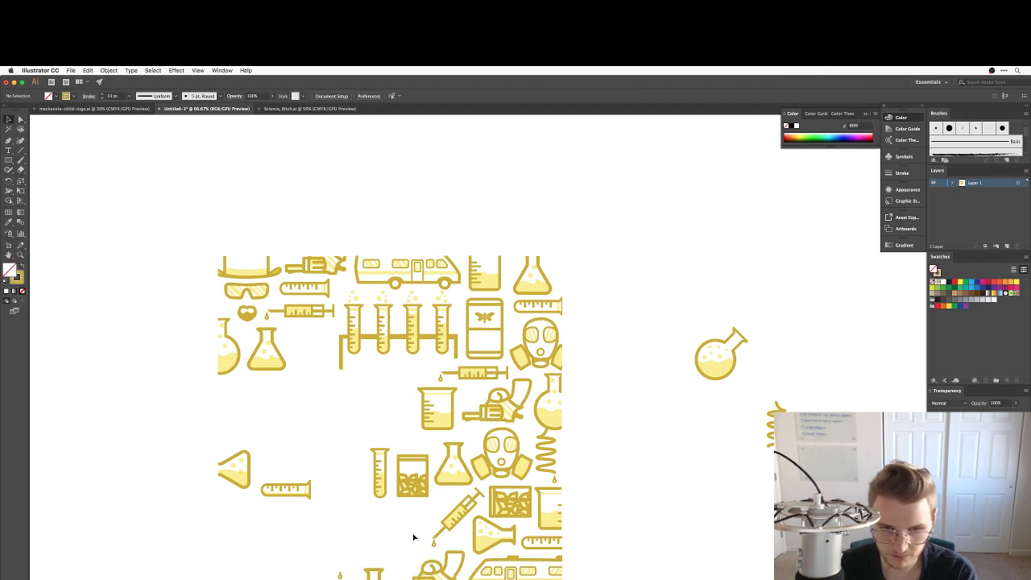
pyautogui.click(460, 512)
pyautogui.press('BackSpace')
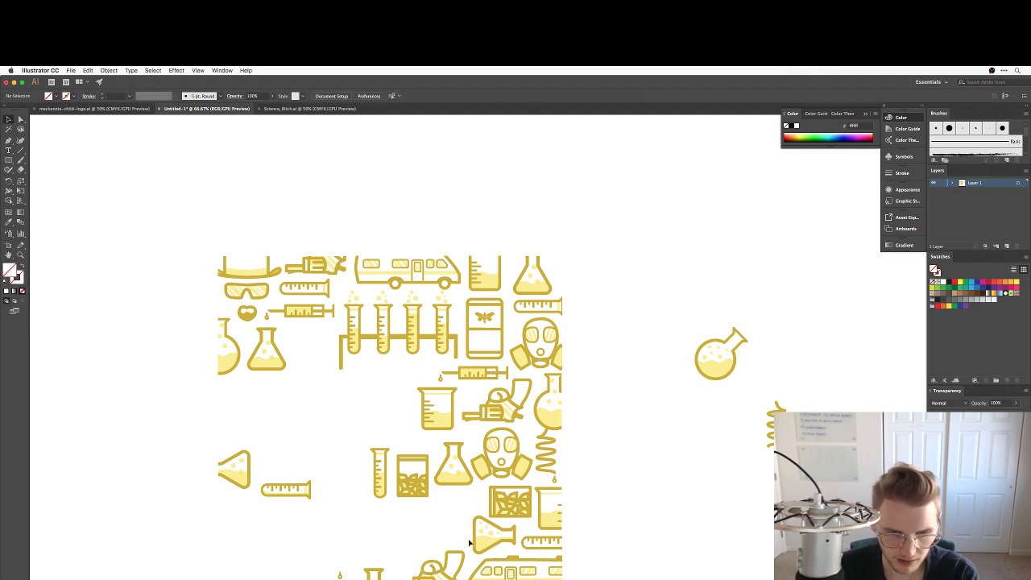
pyautogui.click(431, 567)
pyautogui.press('BackSpace')
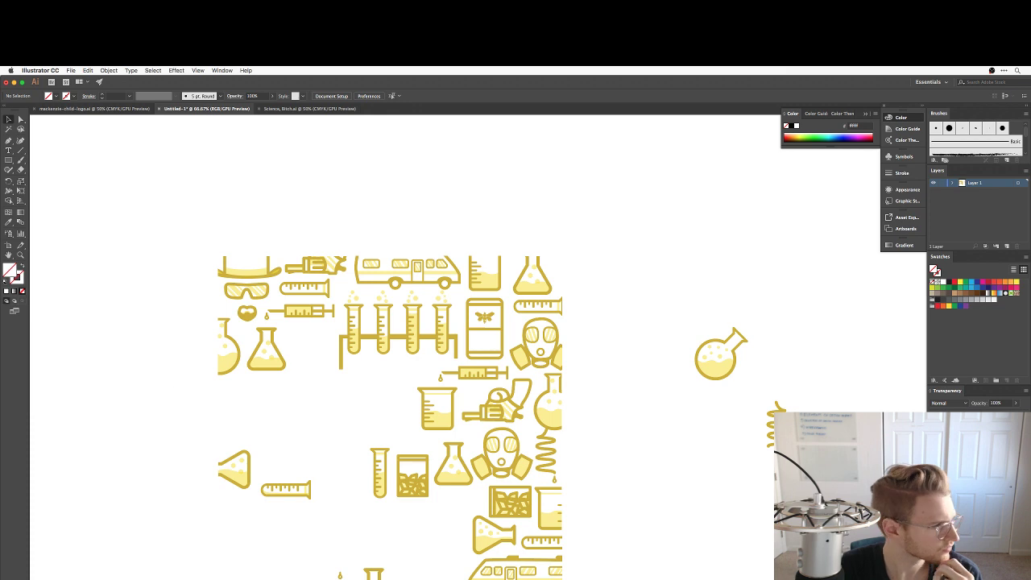
# Delete the lower gas mask, the revolver, syringe and barrel near the beaker, and move the test tube rack out right of the pattern.
pyautogui.press('f')
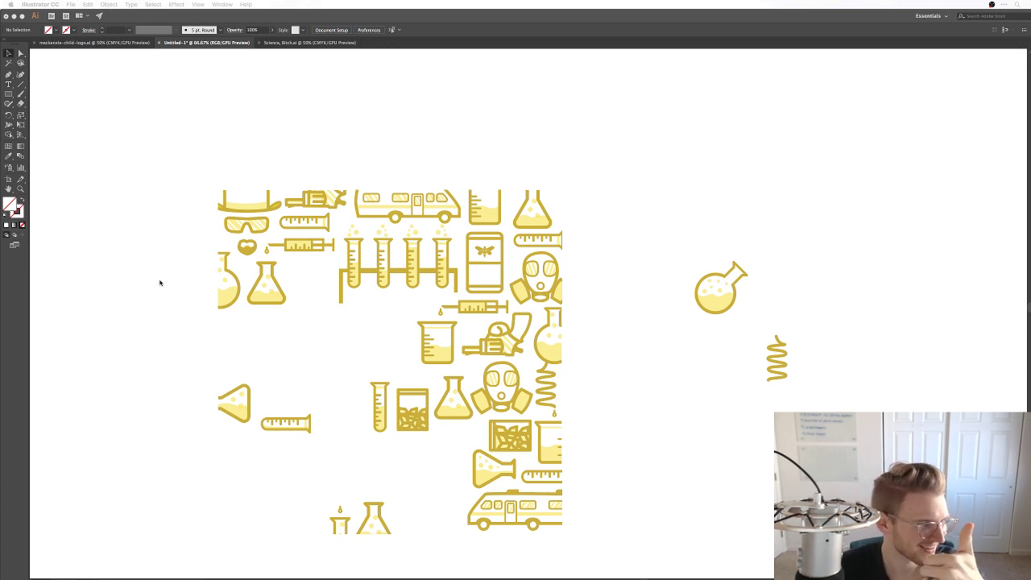
pyautogui.hotkey('shift', 'Tab')
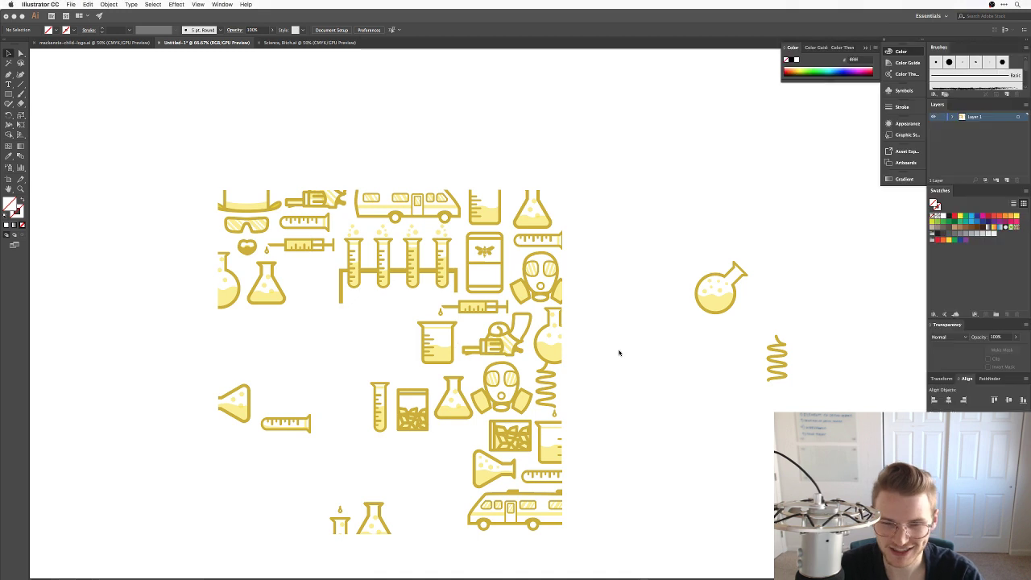
pyautogui.click(528, 360)
pyautogui.press('Delete')
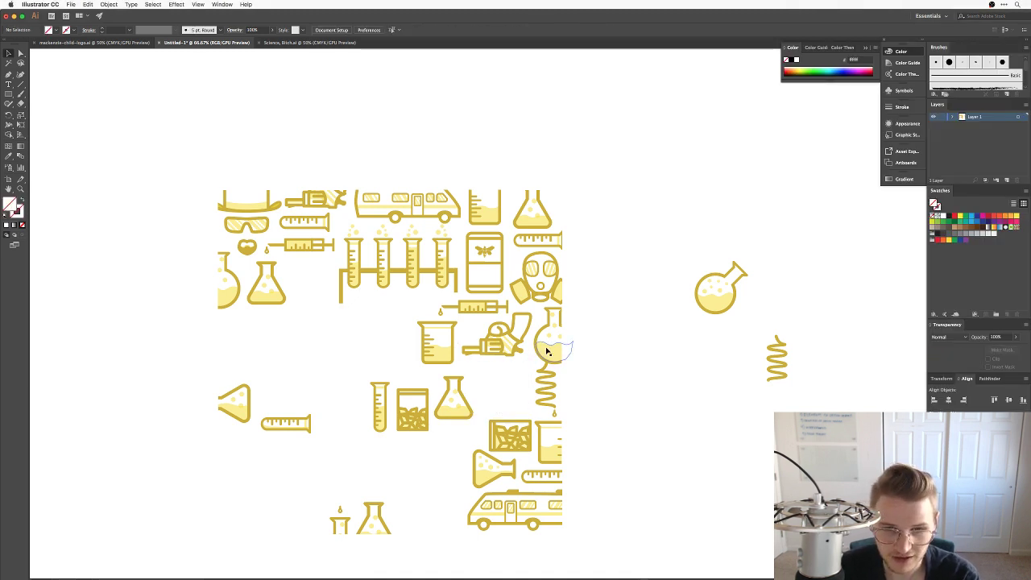
pyautogui.click(505, 346)
pyautogui.press('Delete')
pyautogui.moveTo(497, 330)
pyautogui.mouseDown()
pyautogui.moveTo(481, 195)
pyautogui.moveTo(471, 255)
pyautogui.moveTo(727, 206)
pyautogui.mouseUp()
pyautogui.press('Delete')
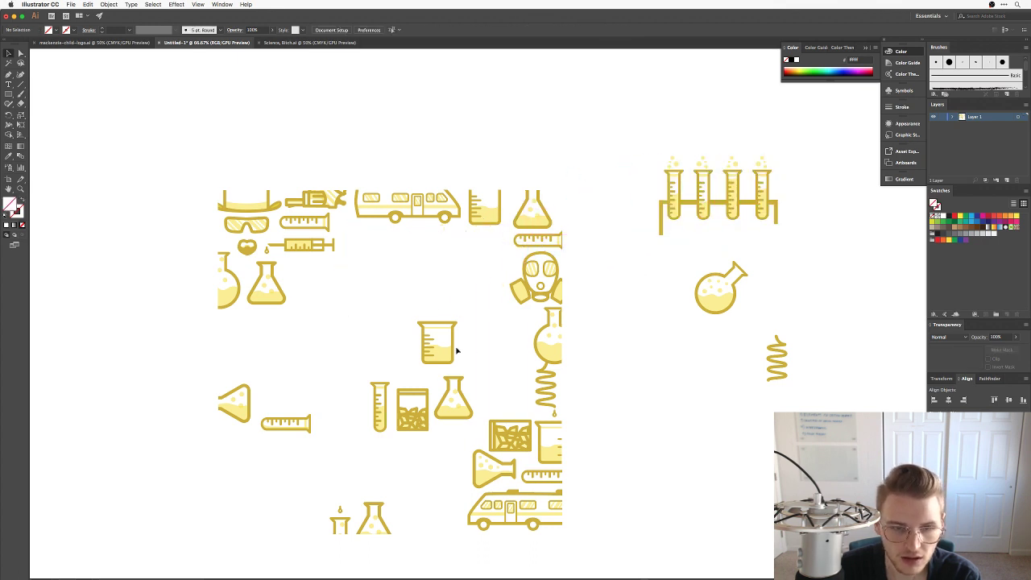
# Move the beaker and the upper horizontal test tube out beside the tilted round flask.
pyautogui.moveTo(445, 355); pyautogui.dragTo(839, 297)
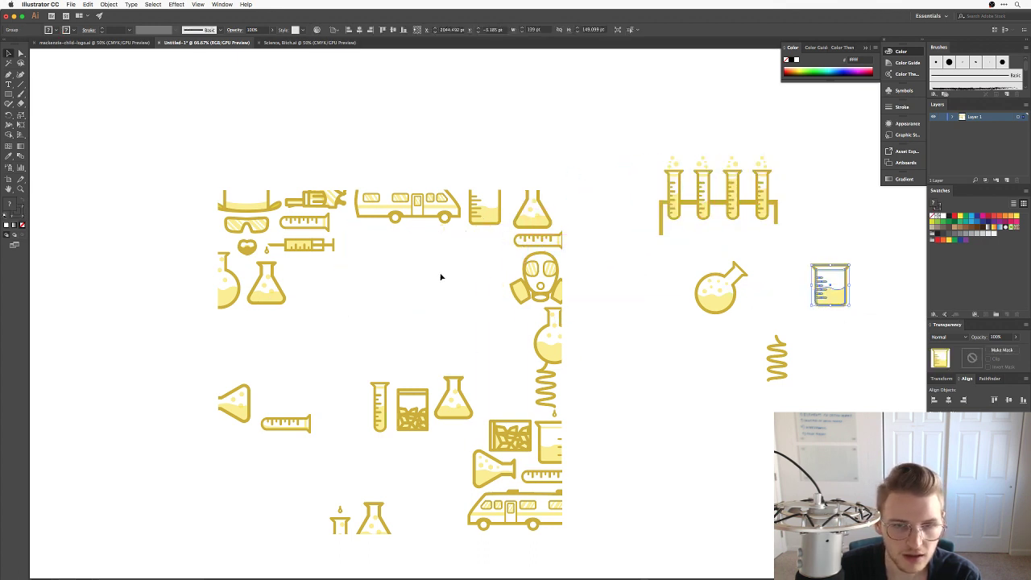
pyautogui.moveTo(310, 223); pyautogui.dragTo(651, 279)
pyautogui.click(649, 330)
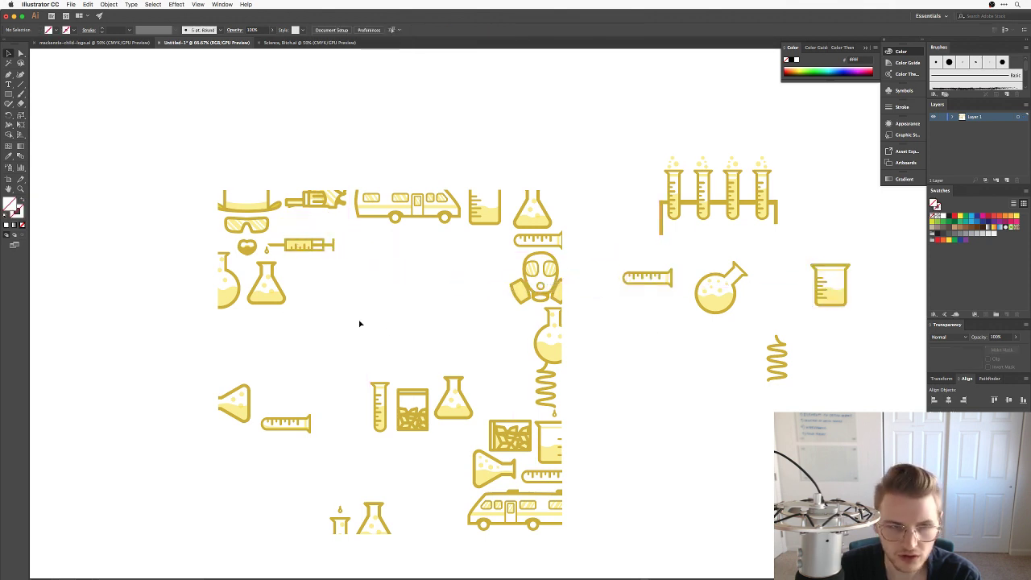
# Move the cropped round flask below the other set-aside icons and release its clipping mask.
pyautogui.moveTo(229, 287); pyautogui.dragTo(707, 408)
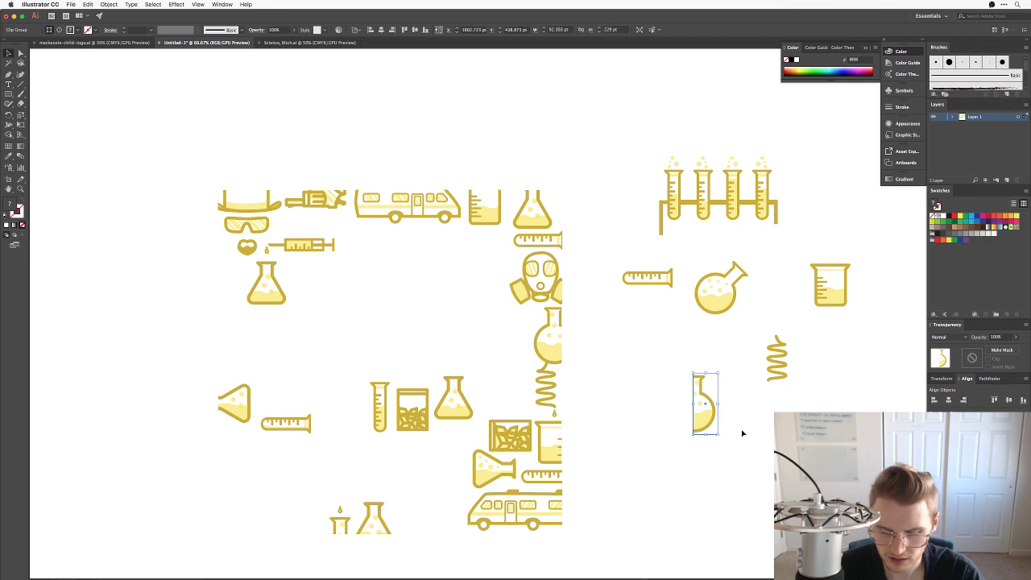
pyautogui.rightClick(706, 408)
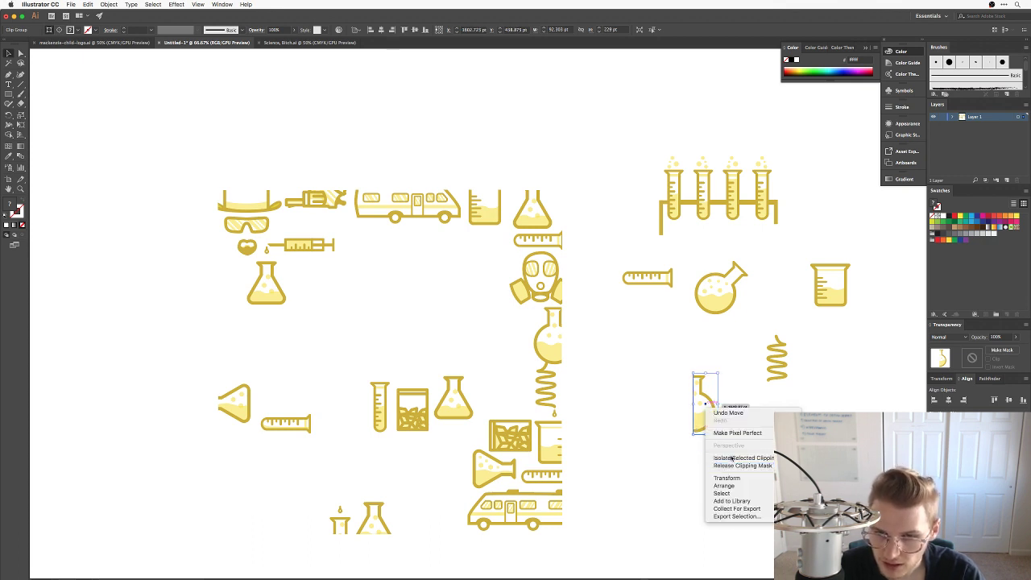
pyautogui.click(733, 466)
pyautogui.click(707, 435)
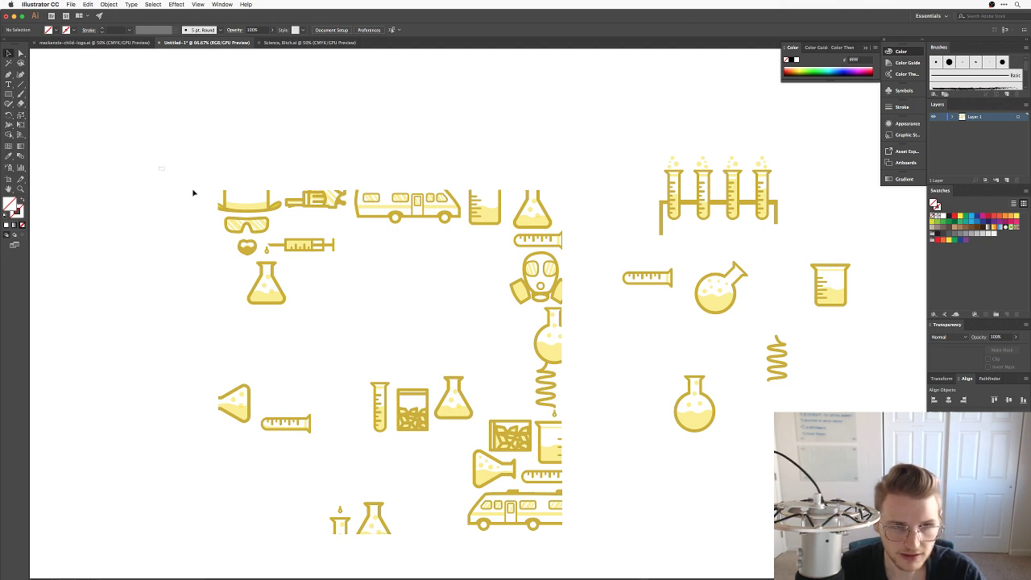
# Delete all the remaining pattern icons, keeping only the set-aside lab glassware and coil.
pyautogui.moveTo(159, 167); pyautogui.dragTo(570, 539)
pyautogui.press('Delete')
pyautogui.hscroll(3, 651, 449)
pyautogui.scroll(2, 651, 449)
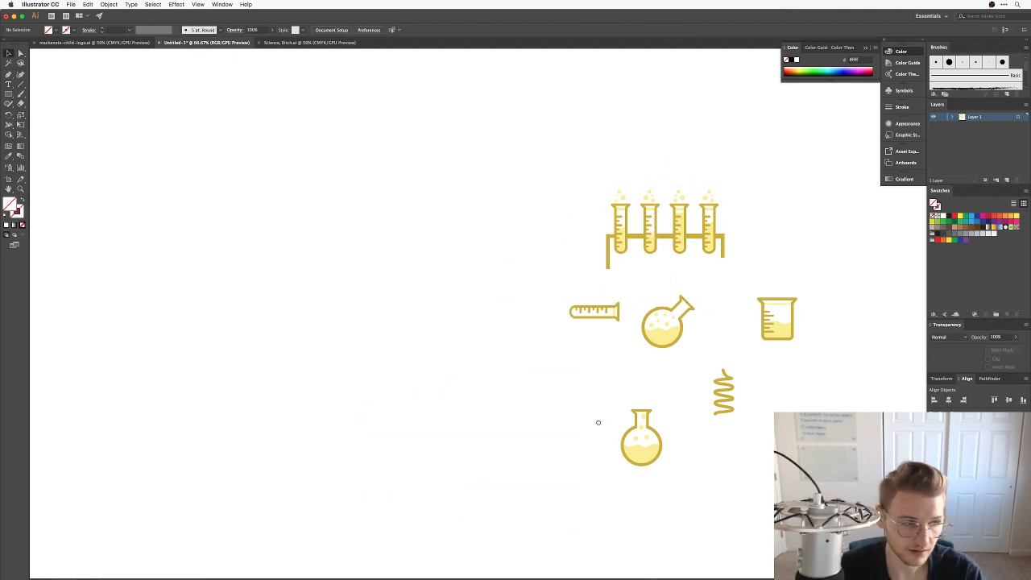
pyautogui.moveTo(599, 422); pyautogui.dragTo(518, 398)
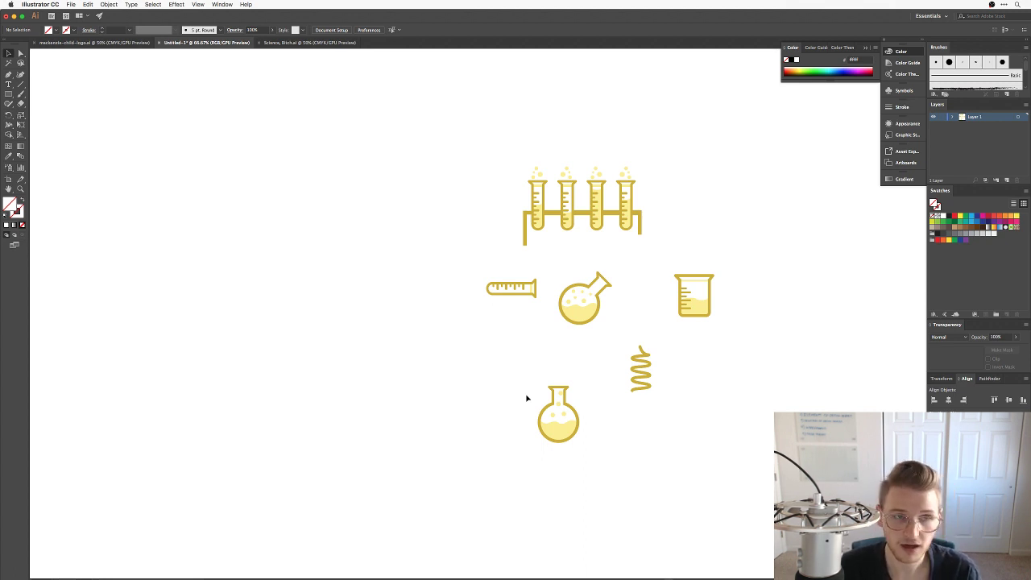
# Copy the blue cat at the start of the character grid in the cat logo file and paste it beside the glassware in Untitled-1.
pyautogui.click(94, 42)
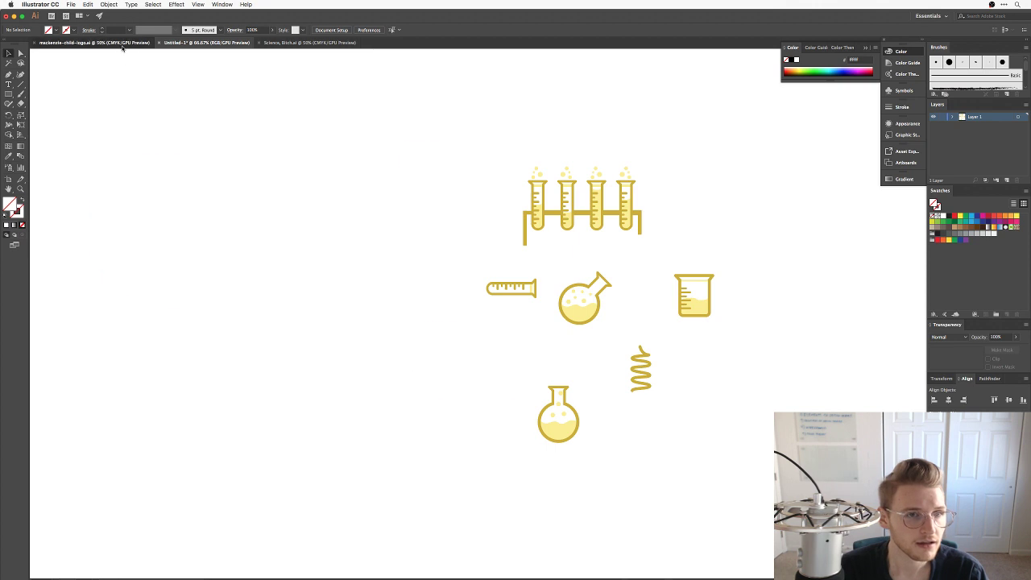
pyautogui.click(443, 227)
pyautogui.press('super+c')
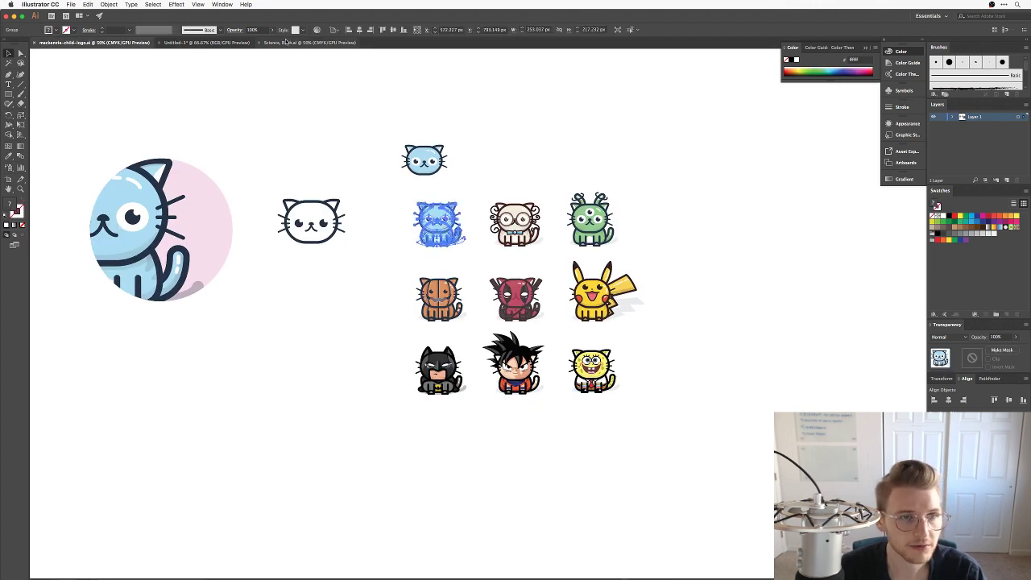
pyautogui.click(206, 42)
pyautogui.press('super+v')
pyautogui.moveTo(531, 314); pyautogui.dragTo(326, 314)
pyautogui.click(401, 203)
pyautogui.moveTo(406, 319); pyautogui.dragTo(450, 318)
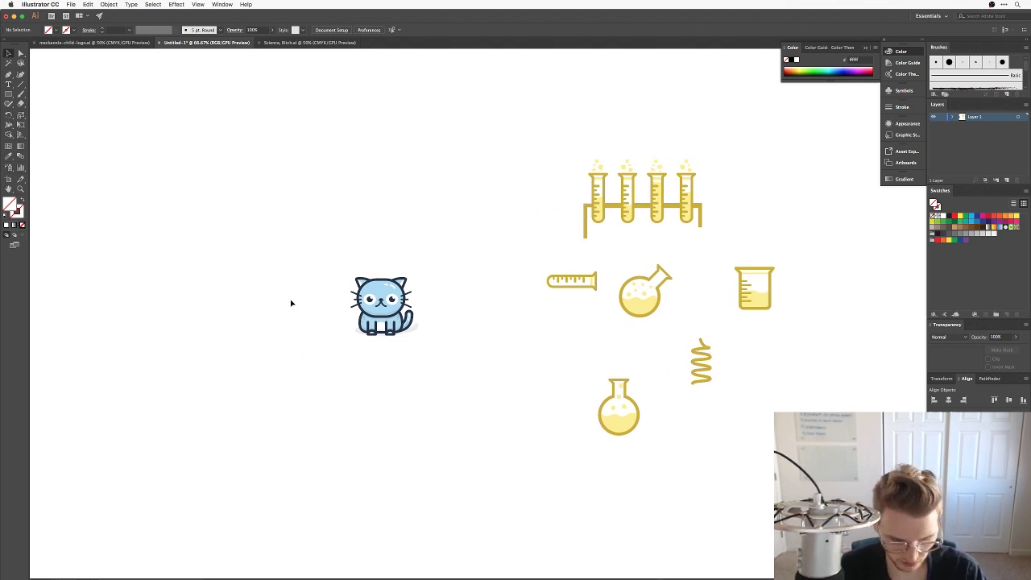
# Switch to Chrome, search Google Images for "lab coat" and preview the photo of a woman wearing a white coat.
pyautogui.hotkey('shift', 'Tab')
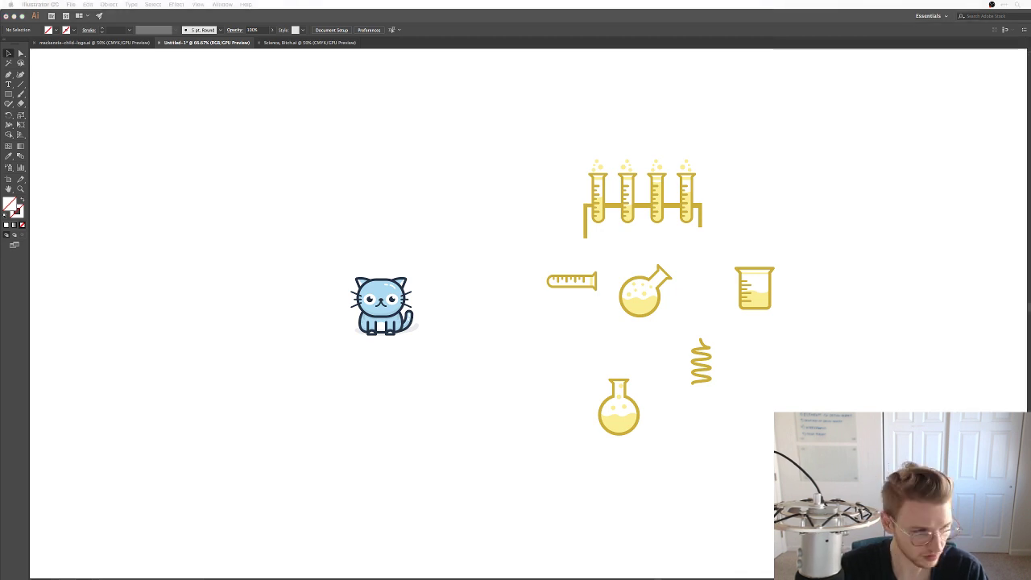
pyautogui.press('super+Tab')
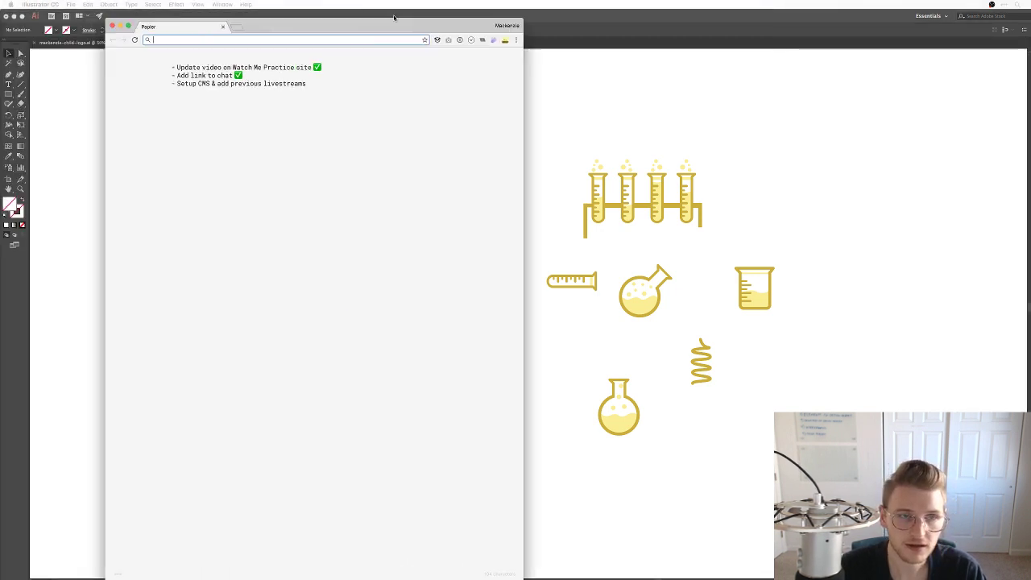
pyautogui.write('lab co')
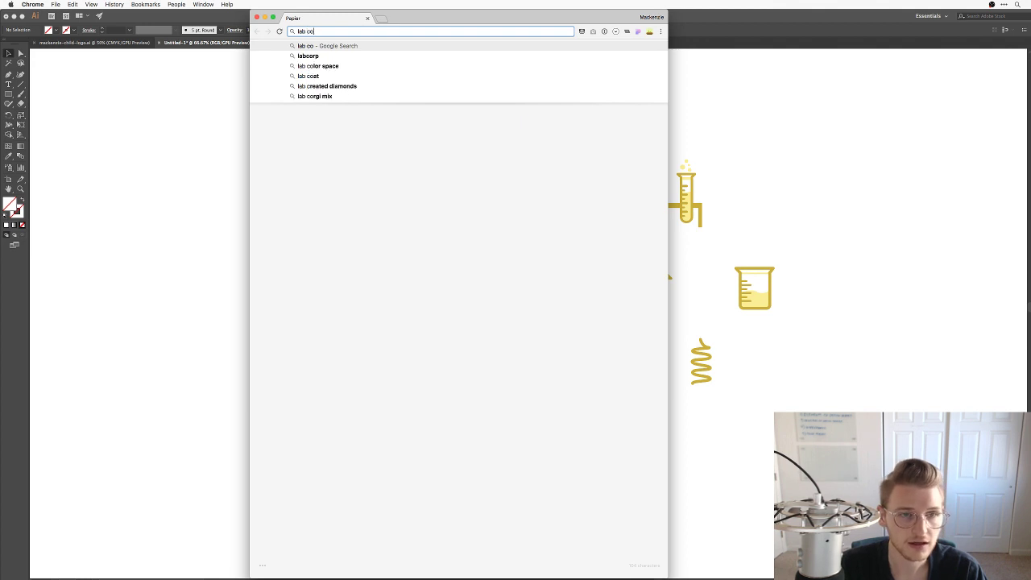
pyautogui.press('Return')
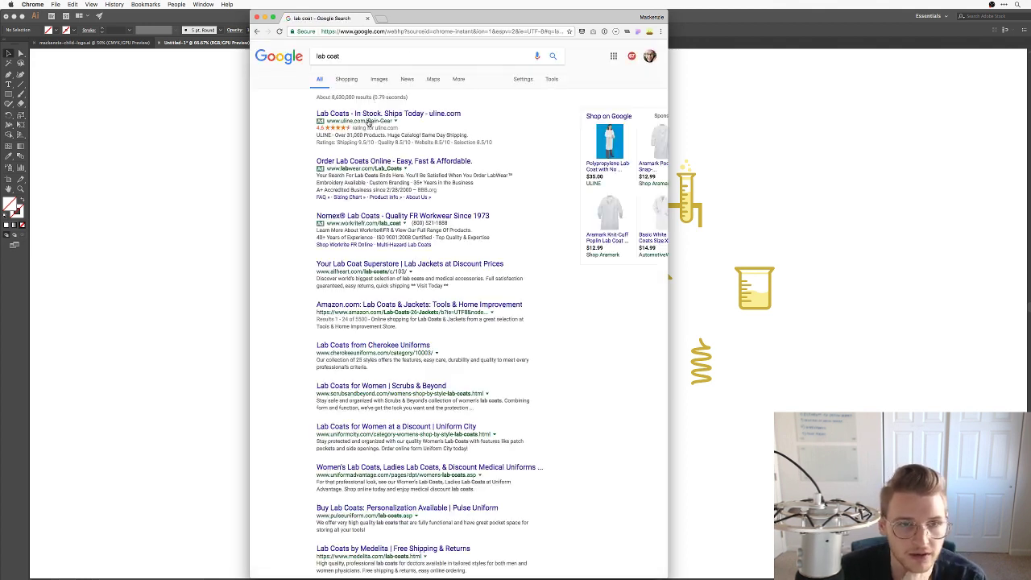
pyautogui.click(378, 79)
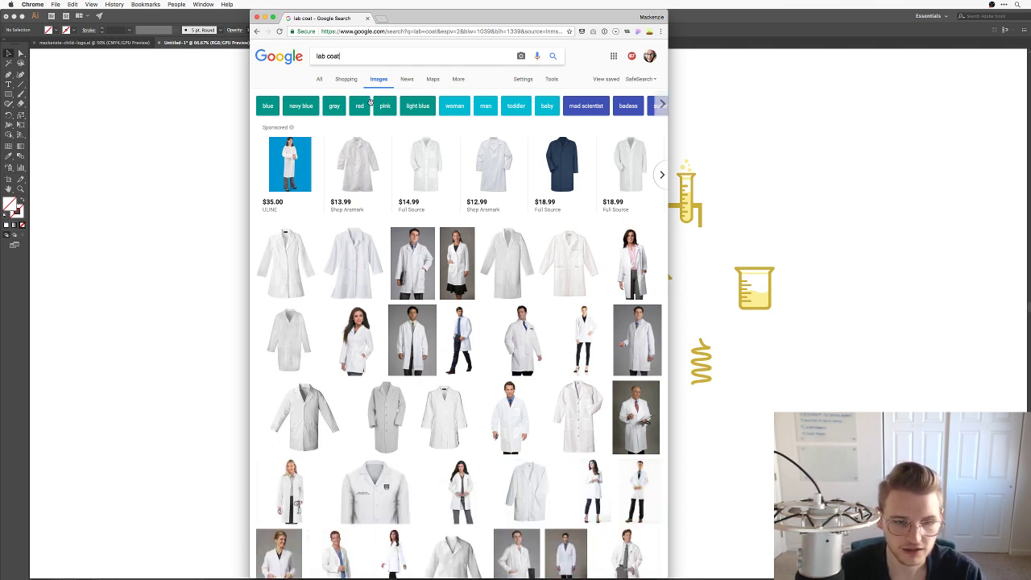
pyautogui.click(464, 259)
pyautogui.scroll(2, 484, 242)
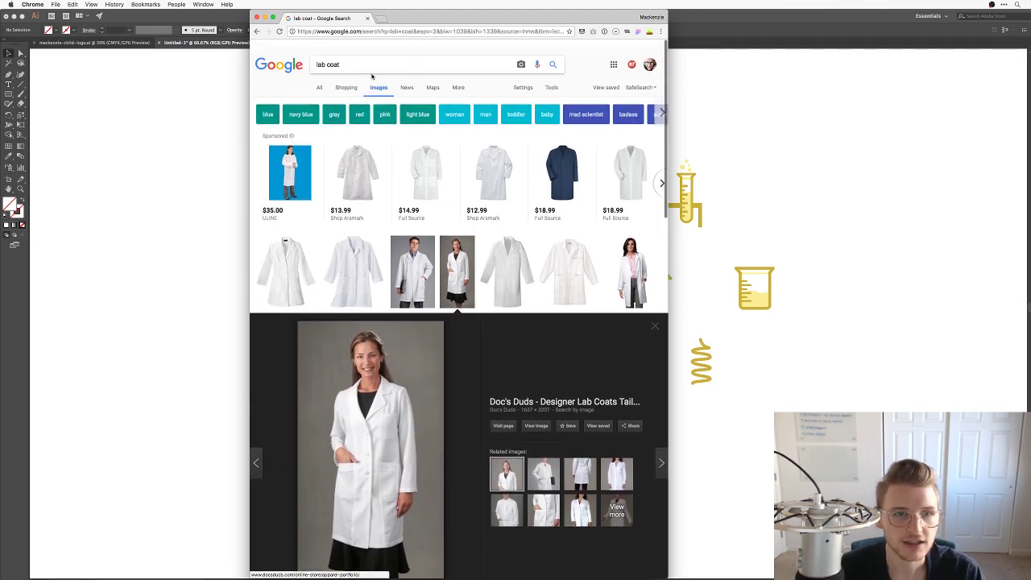
# Refine the image search to "scientist lab coat" and preview the Mad Scientist Howie Lab Coat picture.
pyautogui.click(316, 55)
pyautogui.write('scientis')
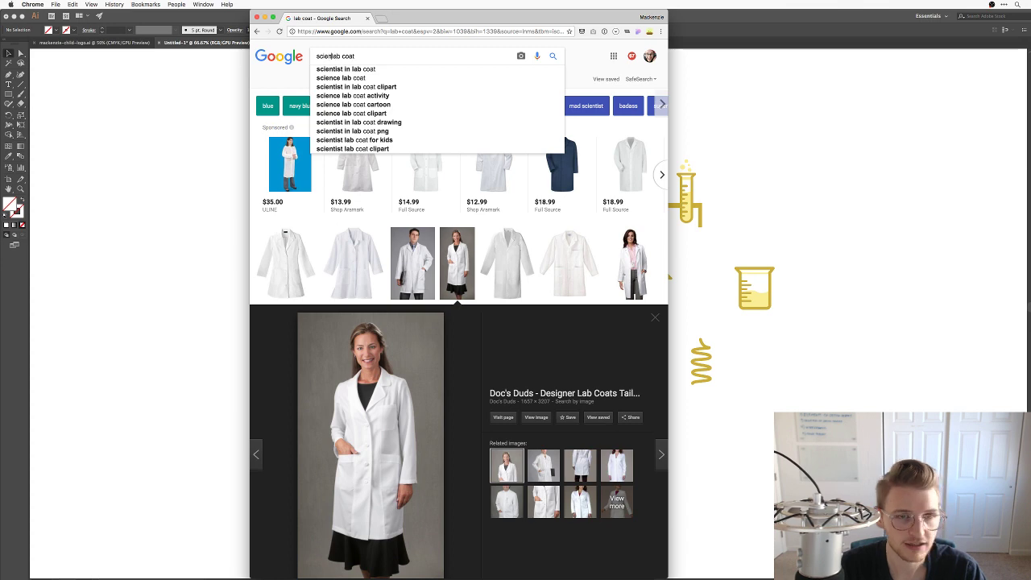
pyautogui.write('t')
pyautogui.press('Return')
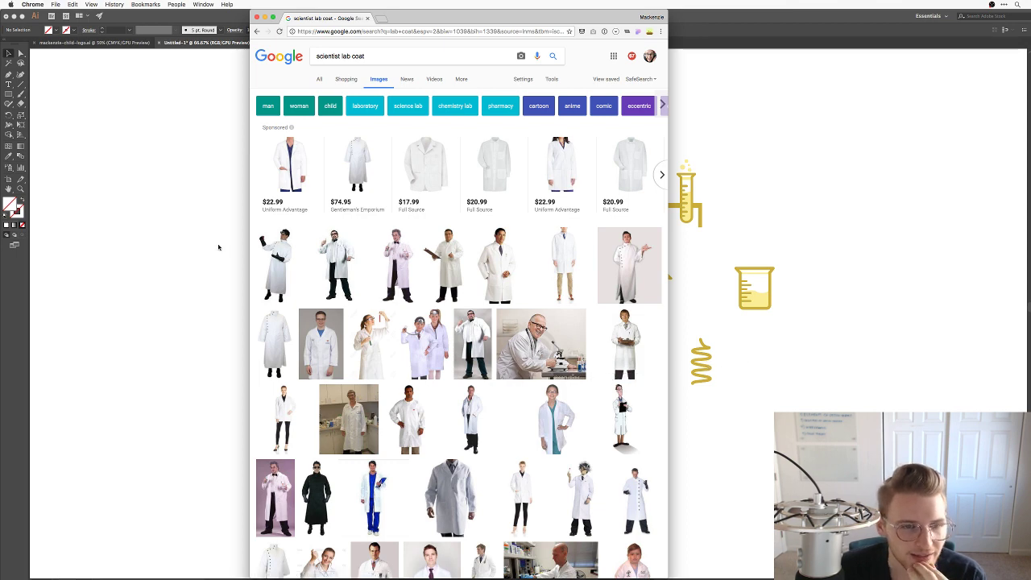
pyautogui.click(282, 246)
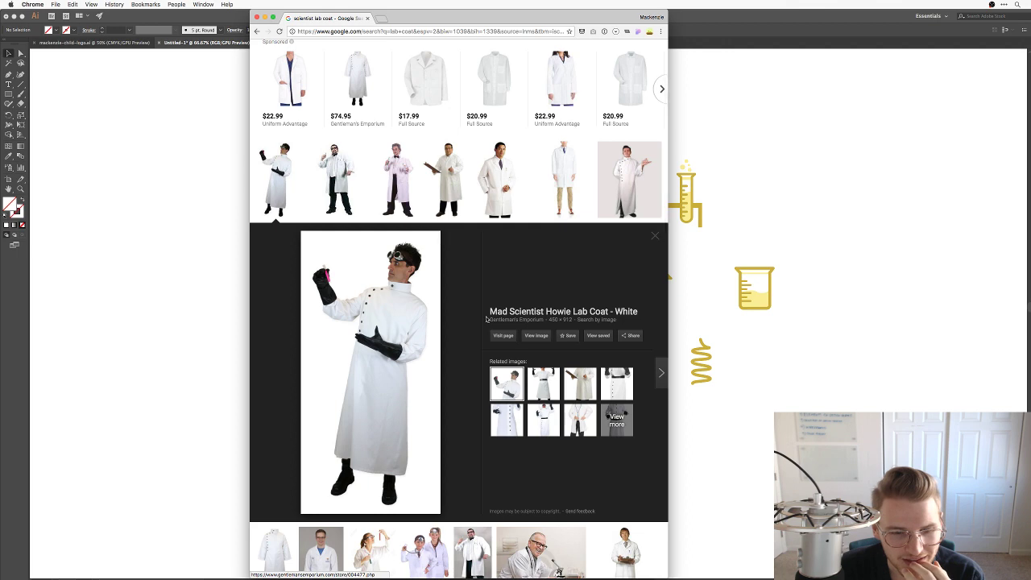
# Open dribbble.com in a new browser tab and search its shots for "scientist".
pyautogui.press('super+t')
pyautogui.write('dribbble.com')
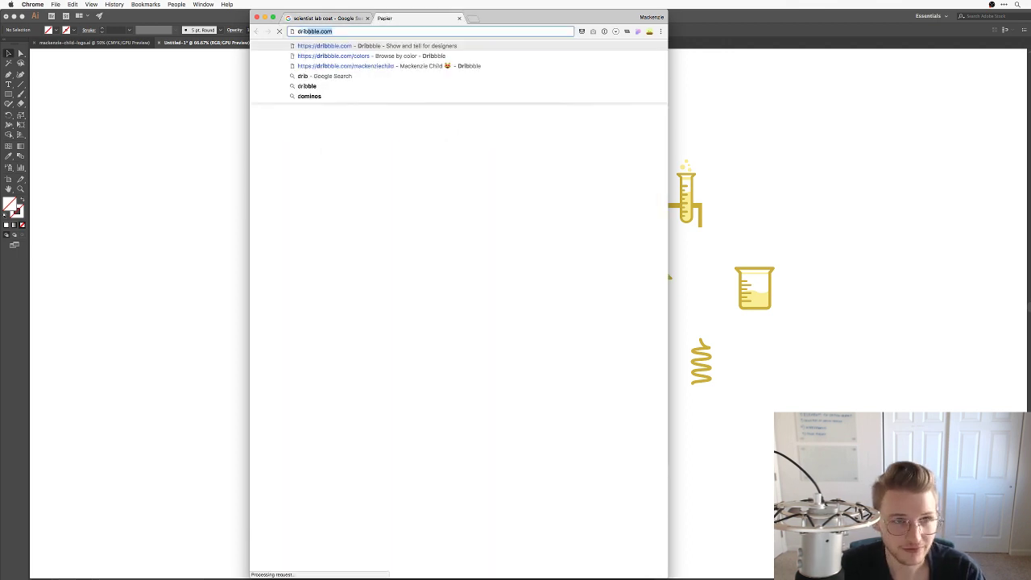
pyautogui.press('Return')
pyautogui.moveTo(249, 267); pyautogui.dragTo(142, 267)
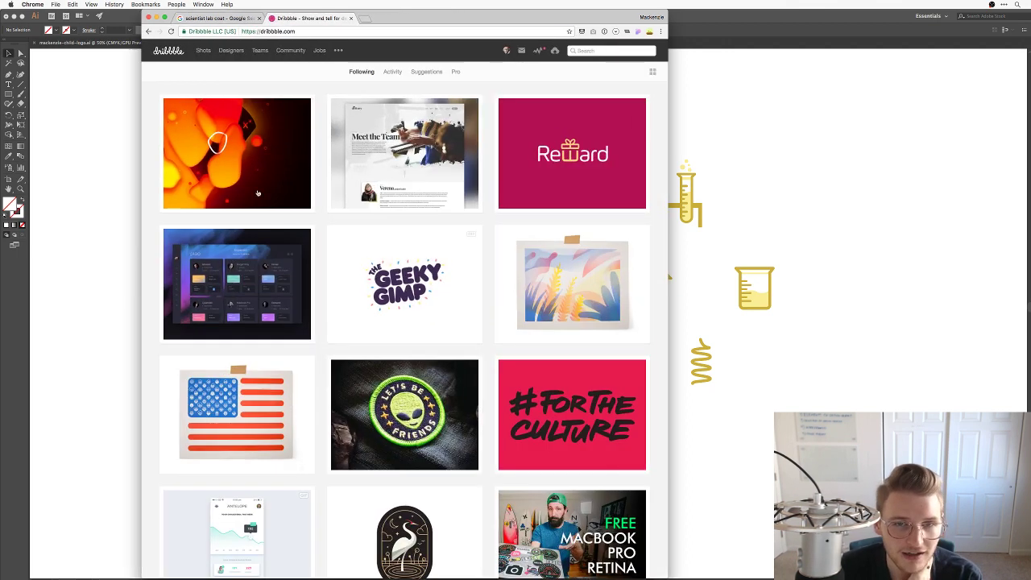
pyautogui.click(613, 51)
pyautogui.write('scientist')
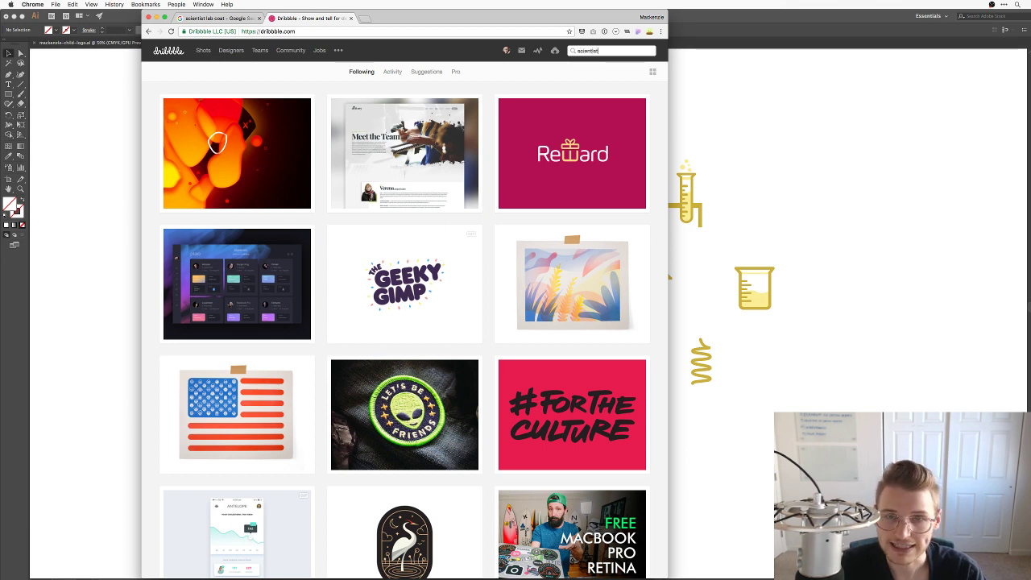
pyautogui.press('Return')
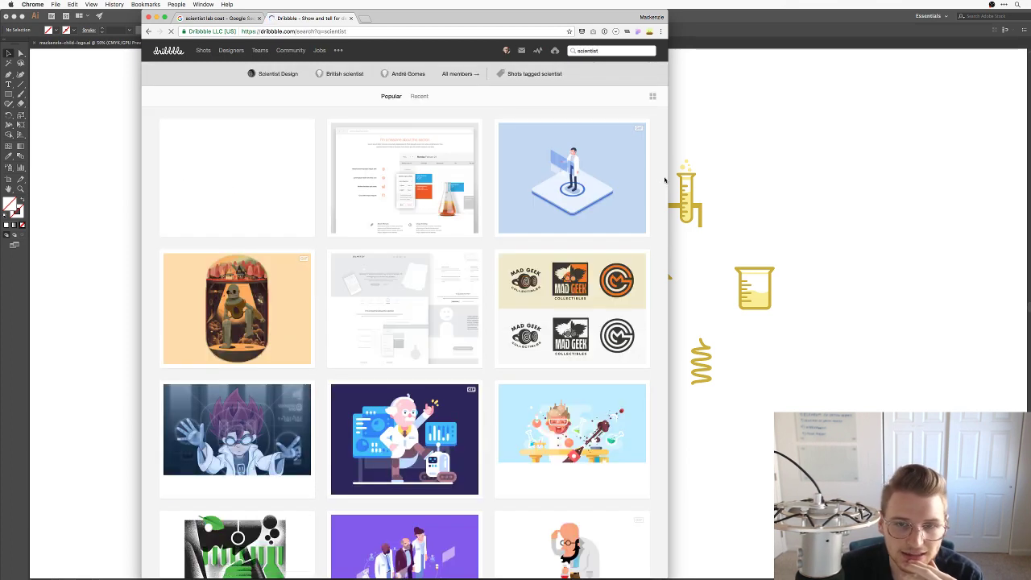
# View the "Young chemist" shot from the Dribbble results in detail, closing it when done.
pyautogui.scroll(-3, 656, 182)
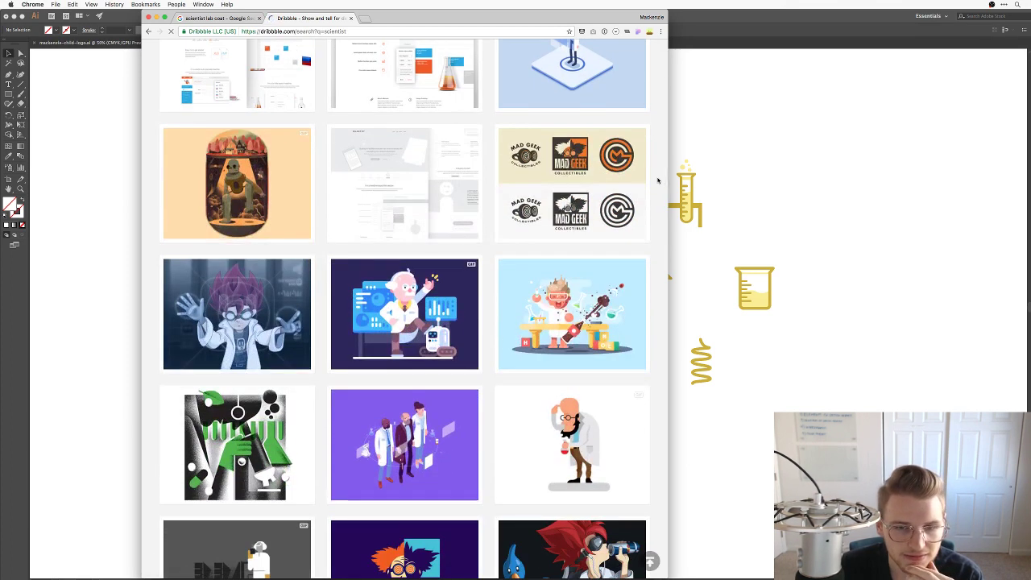
pyautogui.click(565, 321)
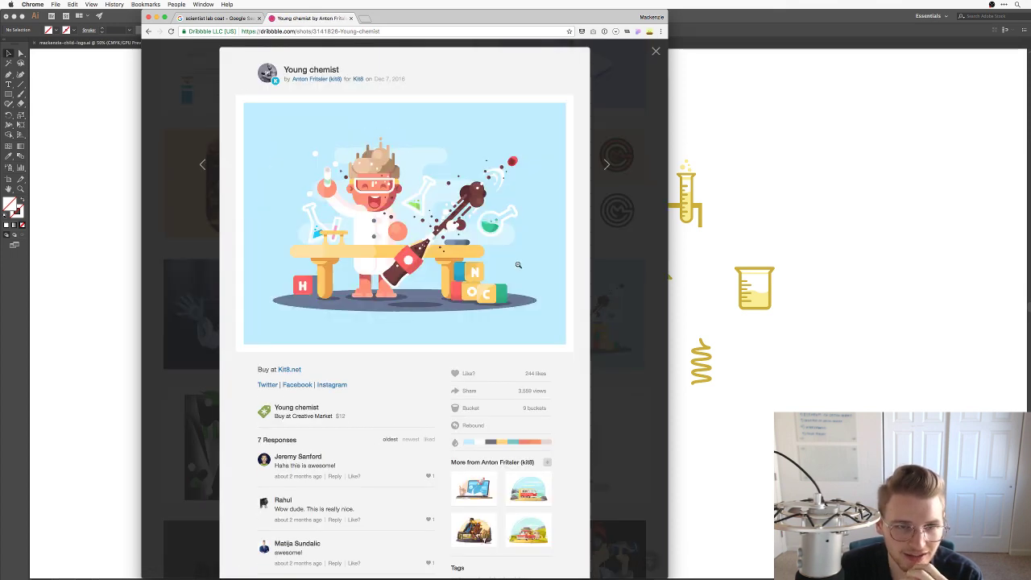
pyautogui.click(655, 345)
# Browse further down the Dribbble scientist results, examining how lab coats, goggles and scientist characters are illustrated.
pyautogui.scroll(-5, 654, 345)
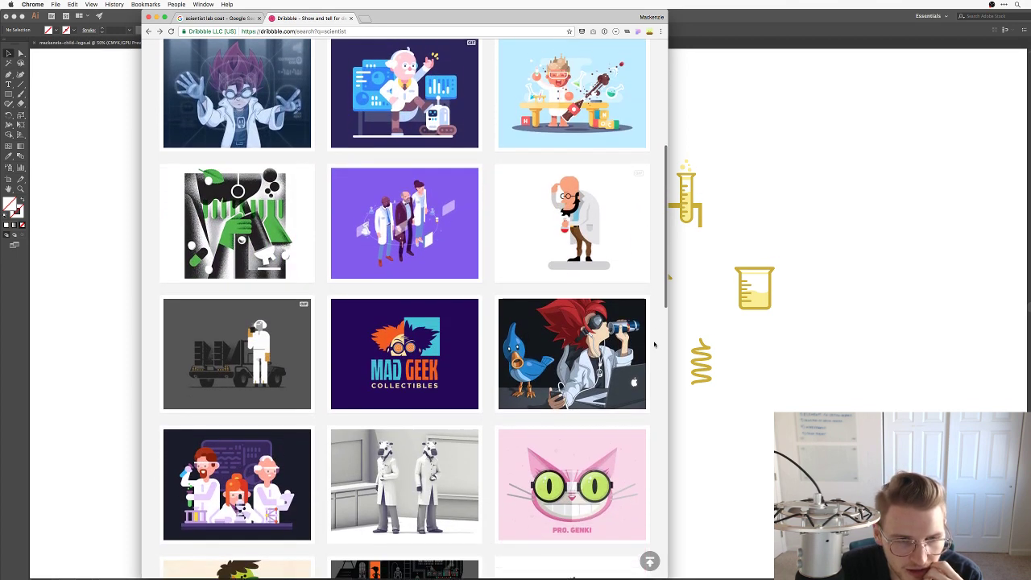
pyautogui.scroll(-2, 655, 345)
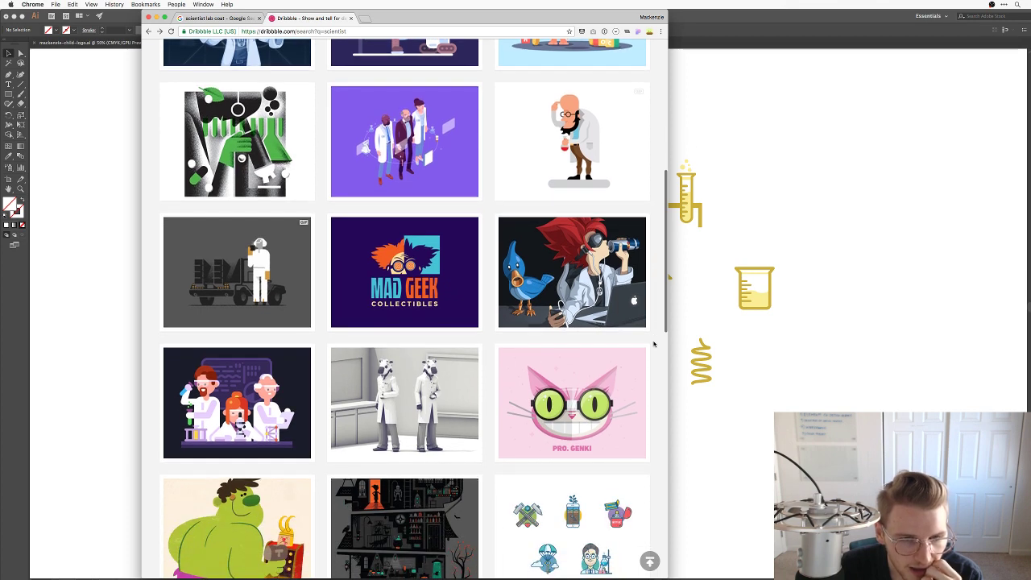
pyautogui.scroll(-2, 654, 344)
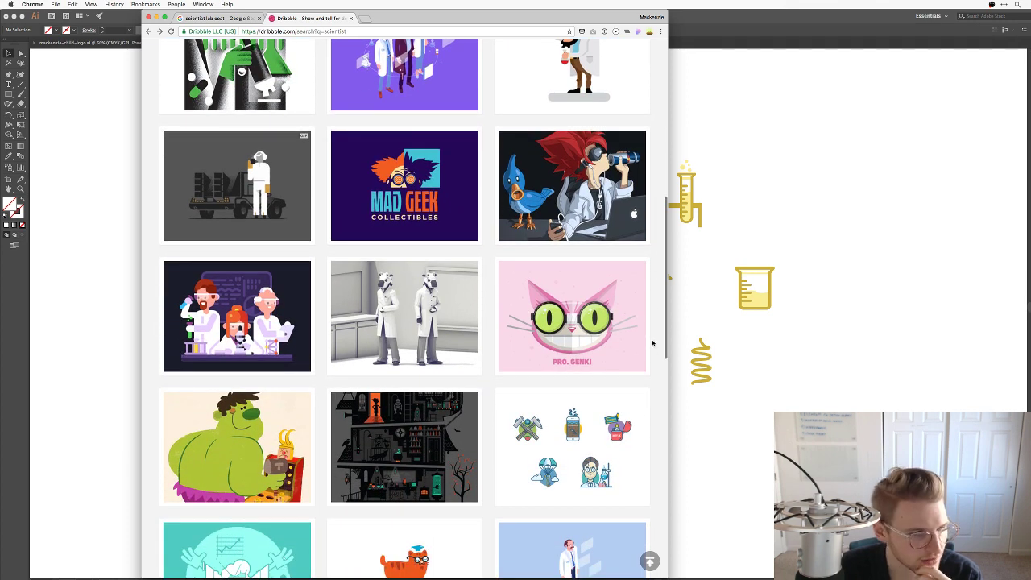
pyautogui.scroll(-4, 653, 344)
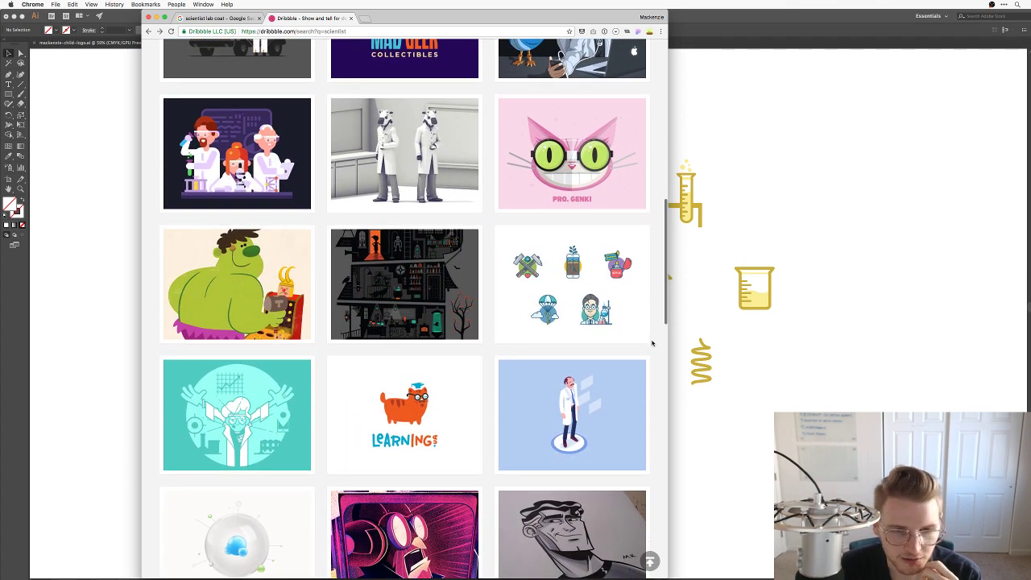
pyautogui.scroll(-4, 653, 343)
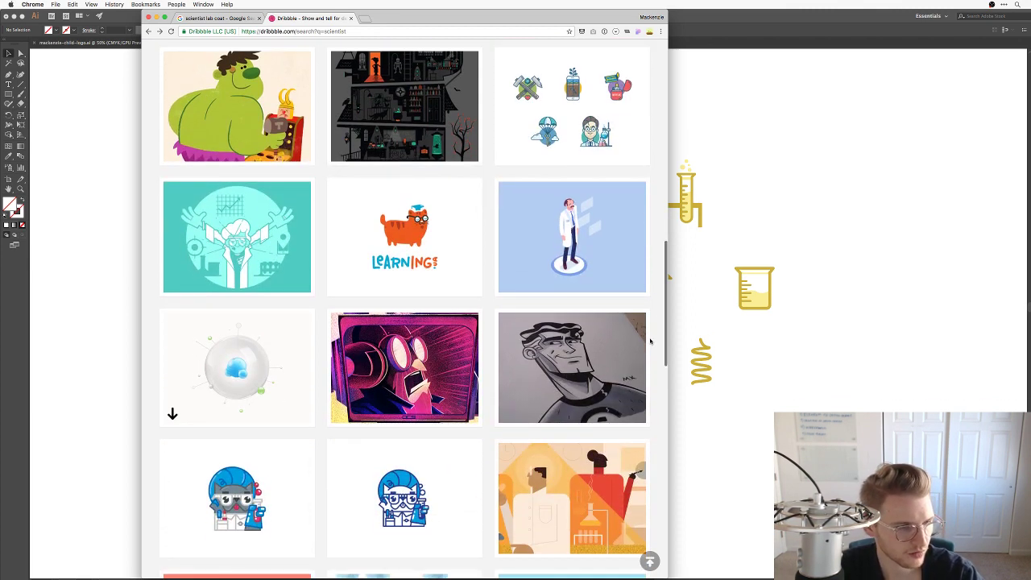
pyautogui.moveTo(650, 341)
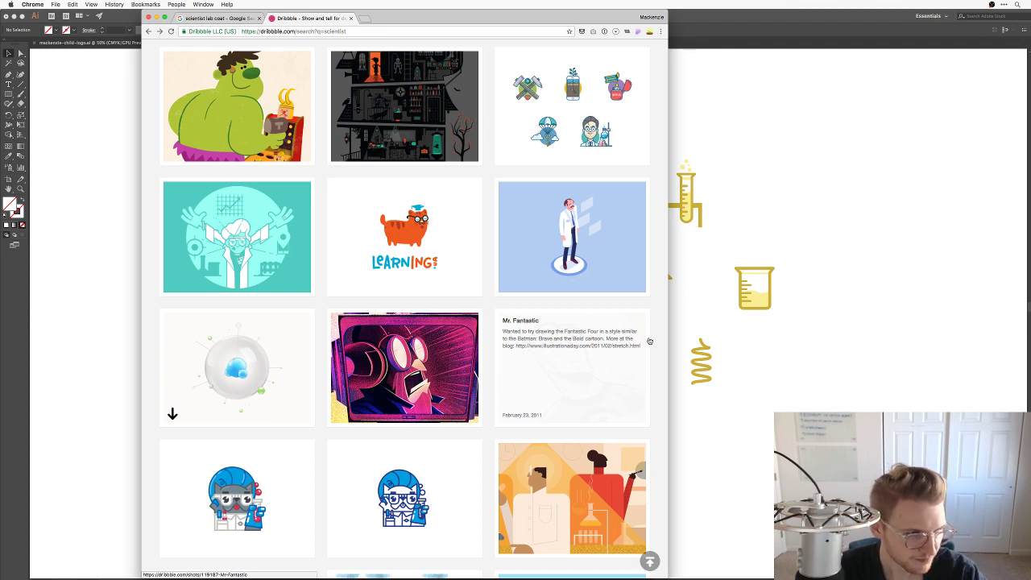
pyautogui.scroll(-3, 650, 341)
pyautogui.scroll(-2, 653, 340)
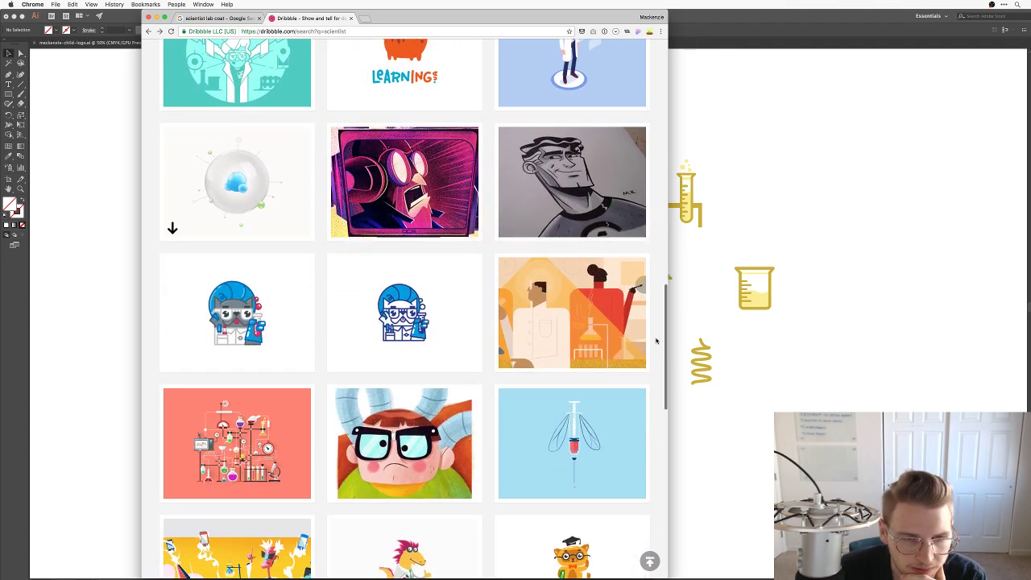
pyautogui.scroll(-3, 656, 341)
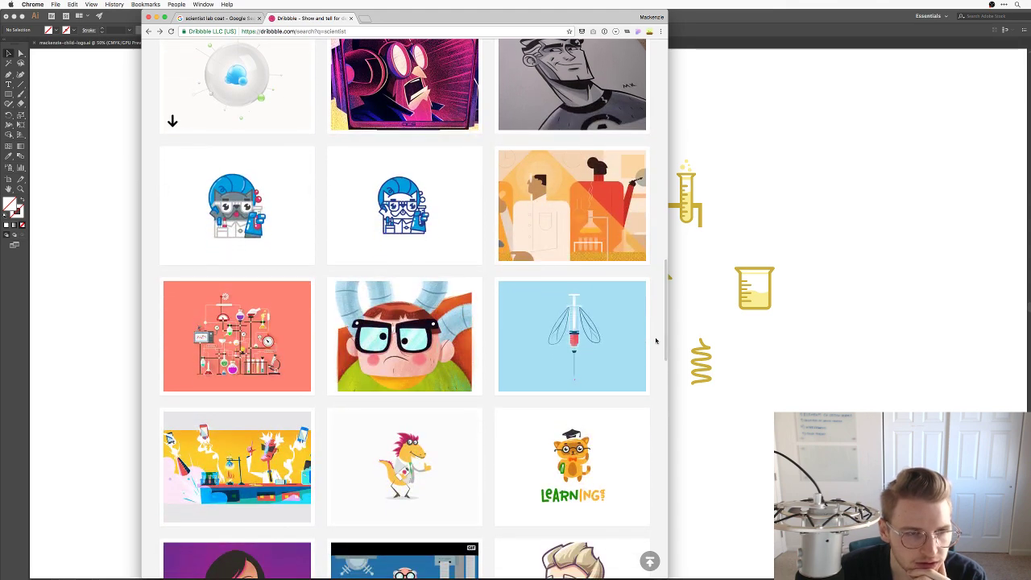
pyautogui.scroll(-3, 655, 341)
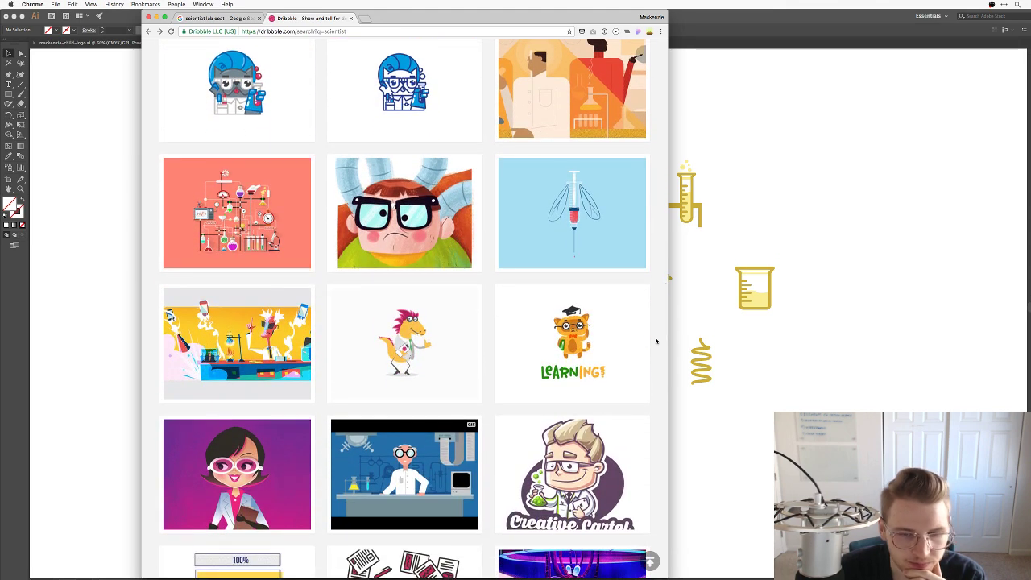
pyautogui.scroll(-1, 656, 341)
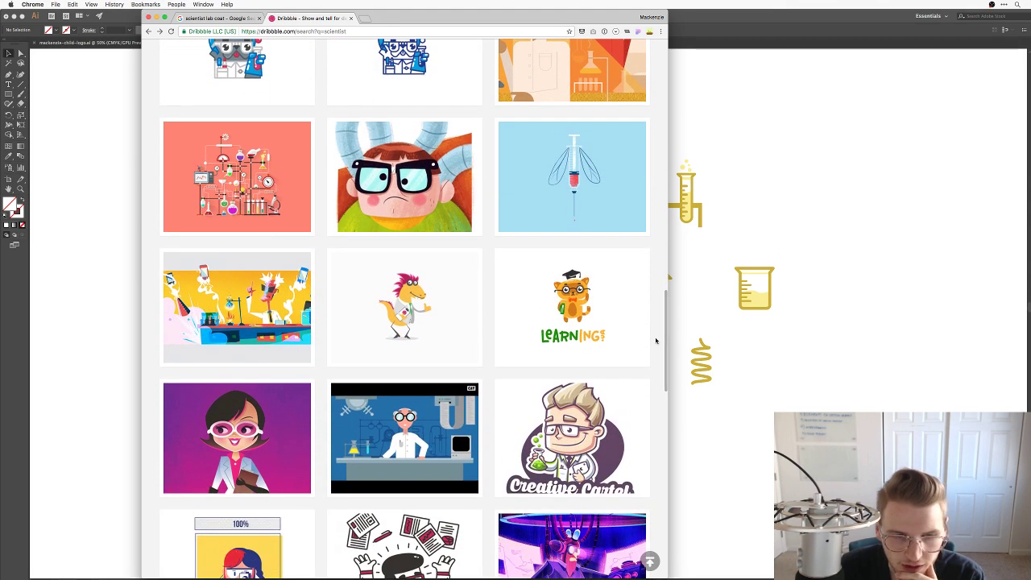
# Return to Illustrator and enlarge the view of the pasted blue cat, centred in the window and deselected.
pyautogui.press('super+Tab')
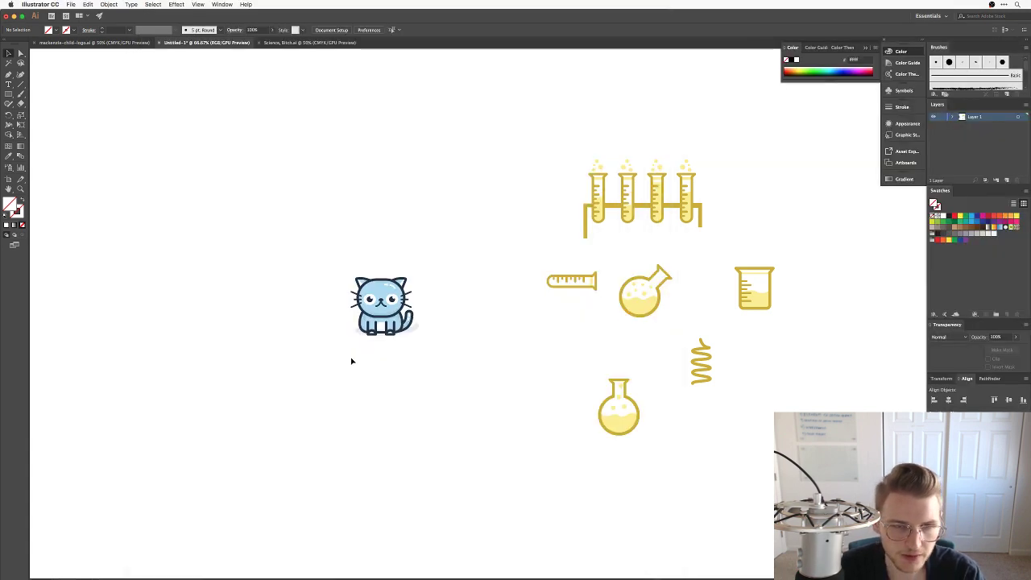
pyautogui.moveTo(352, 361); pyautogui.dragTo(502, 162)
pyautogui.moveTo(506, 117); pyautogui.dragTo(440, 309)
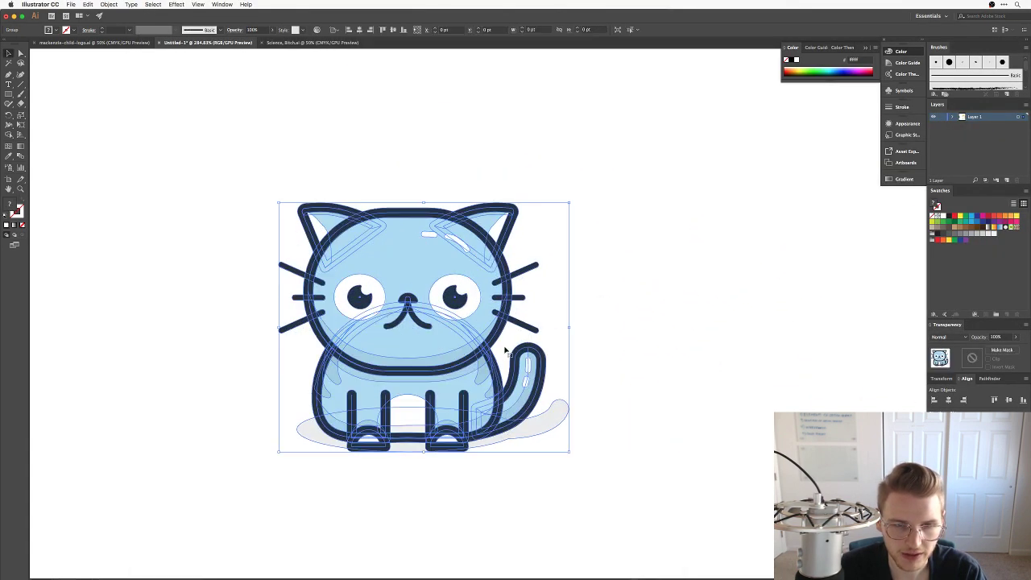
pyautogui.moveTo(506, 351); pyautogui.dragTo(566, 327)
pyautogui.click(694, 279)
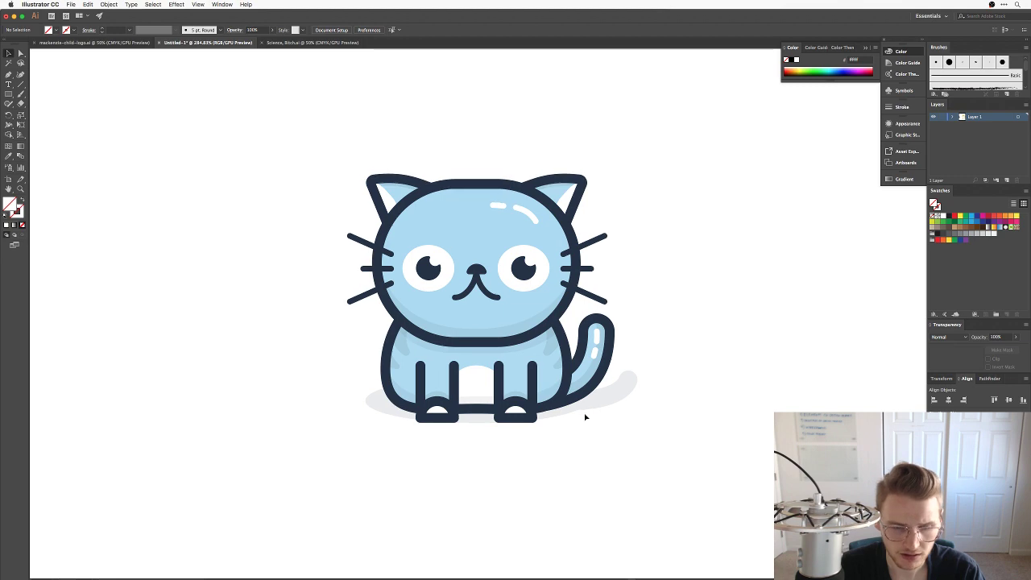
# Switch back to Chrome, change the Dribbble search to "mad scientist" and look through the resulting shots.
pyautogui.press('super+Tab')
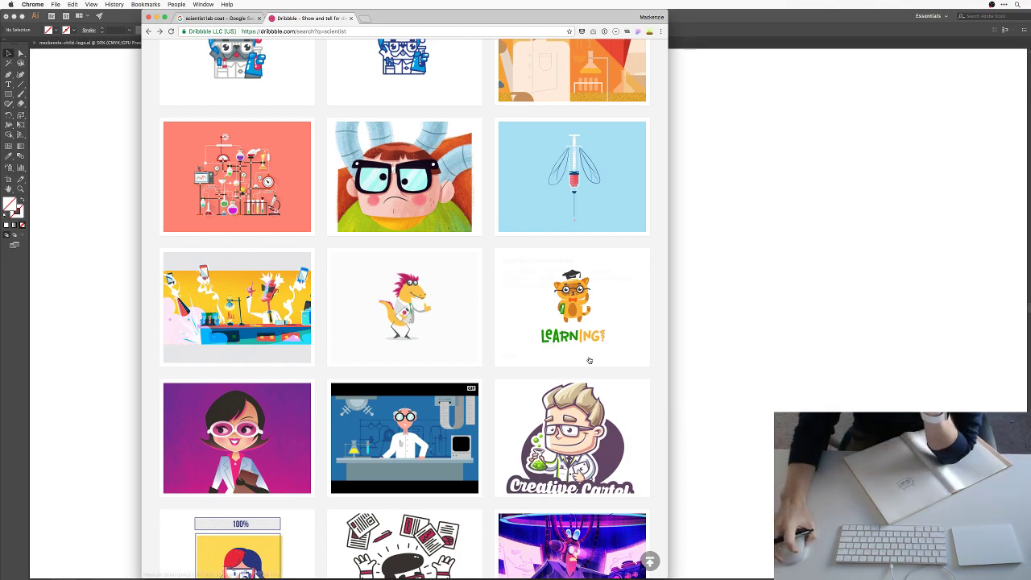
pyautogui.scroll(10, 557, 249)
pyautogui.scroll(3, 558, 249)
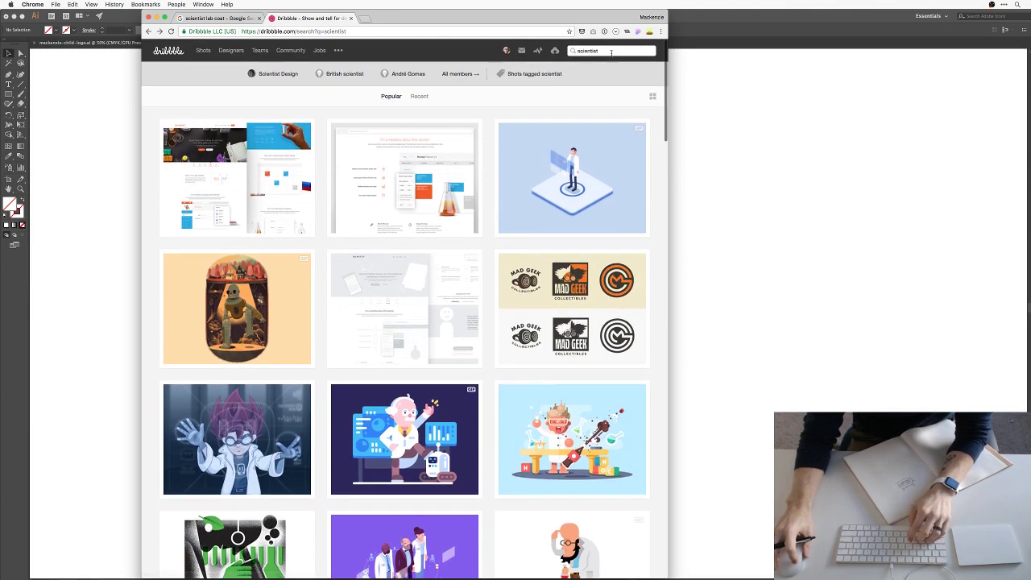
pyautogui.write('mad')
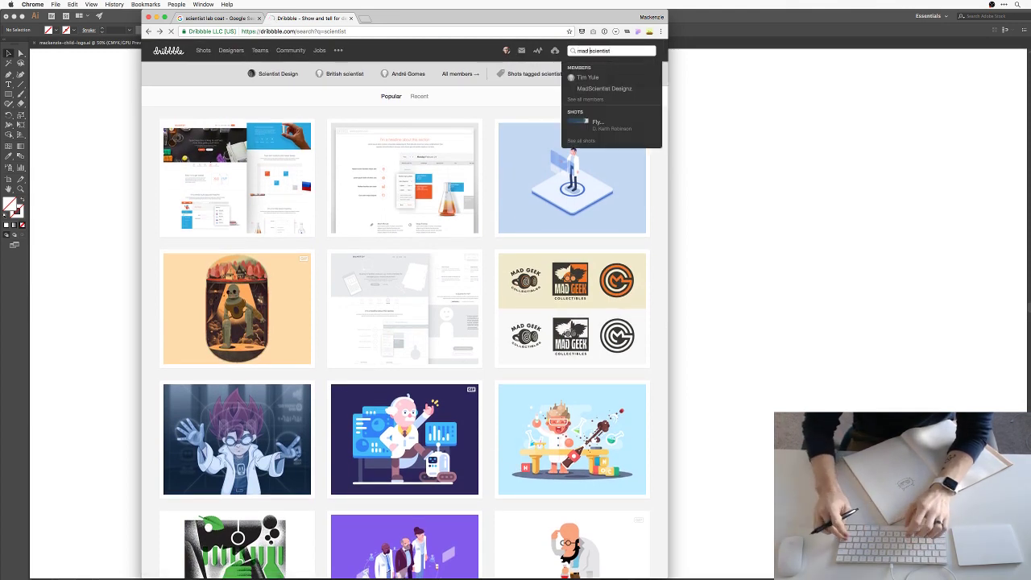
pyautogui.press('Return')
pyautogui.scroll(-5, 663, 313)
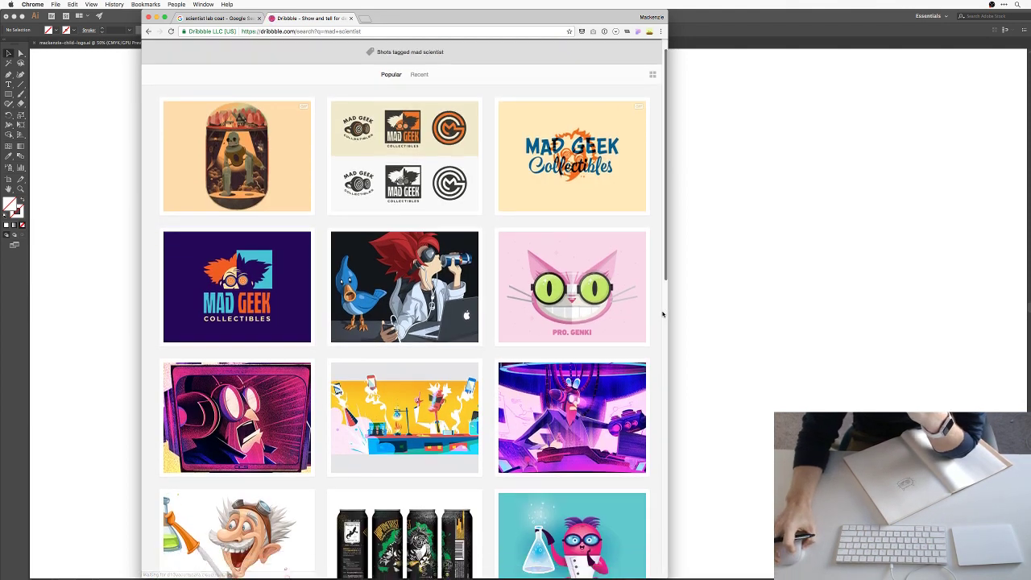
# Browse further down the Dribbble "mad scientist" results, examining how hair, goggles, lab coats and flasks are illustrated.
pyautogui.scroll(-6, 663, 314)
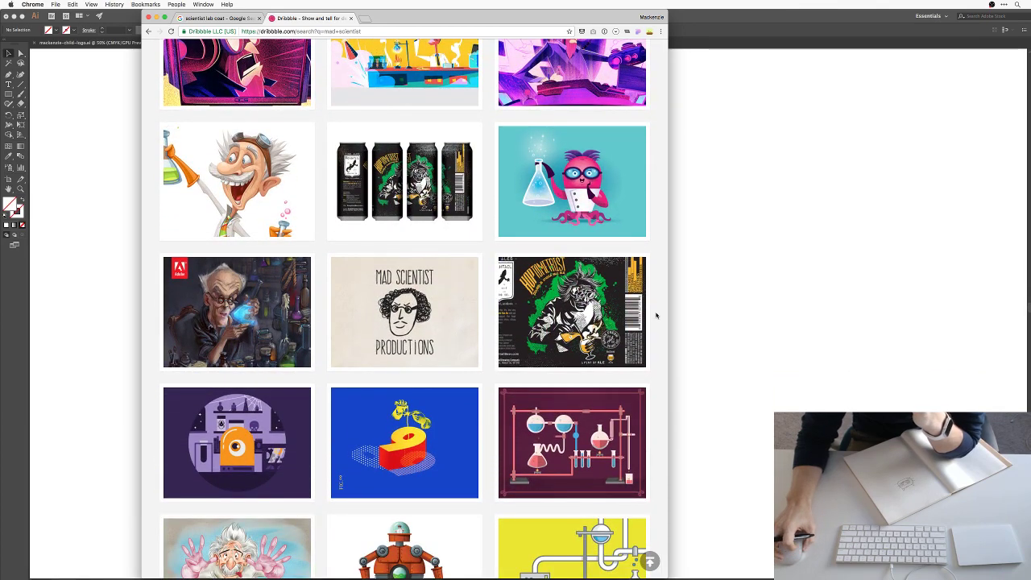
pyautogui.scroll(-3, 656, 316)
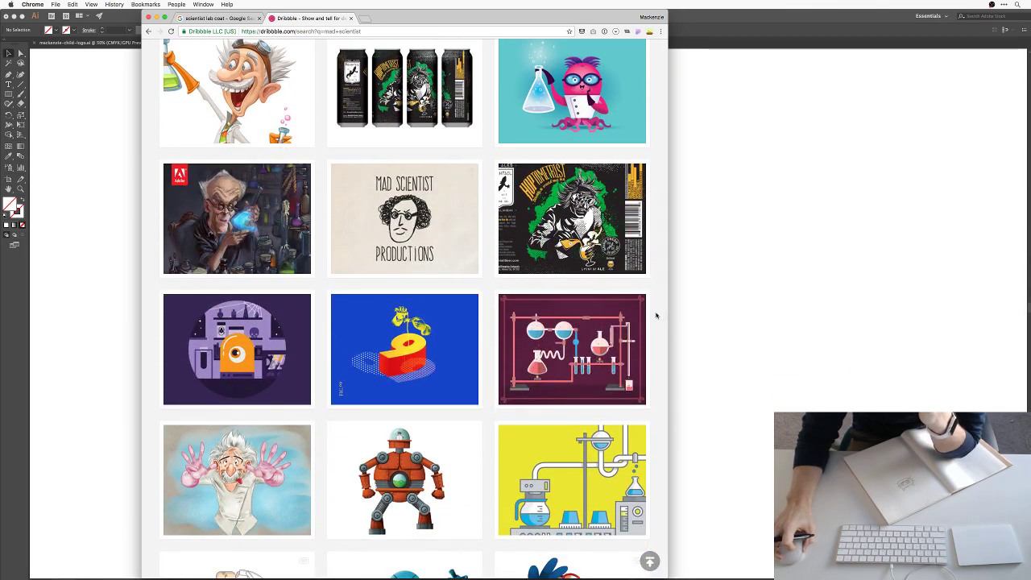
pyautogui.scroll(-5, 657, 316)
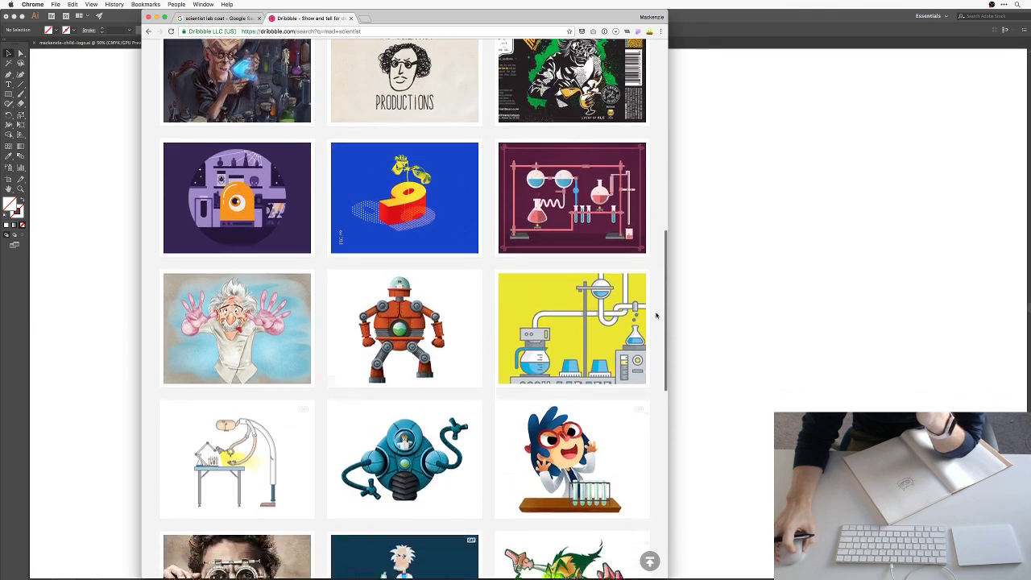
pyautogui.scroll(-3, 657, 315)
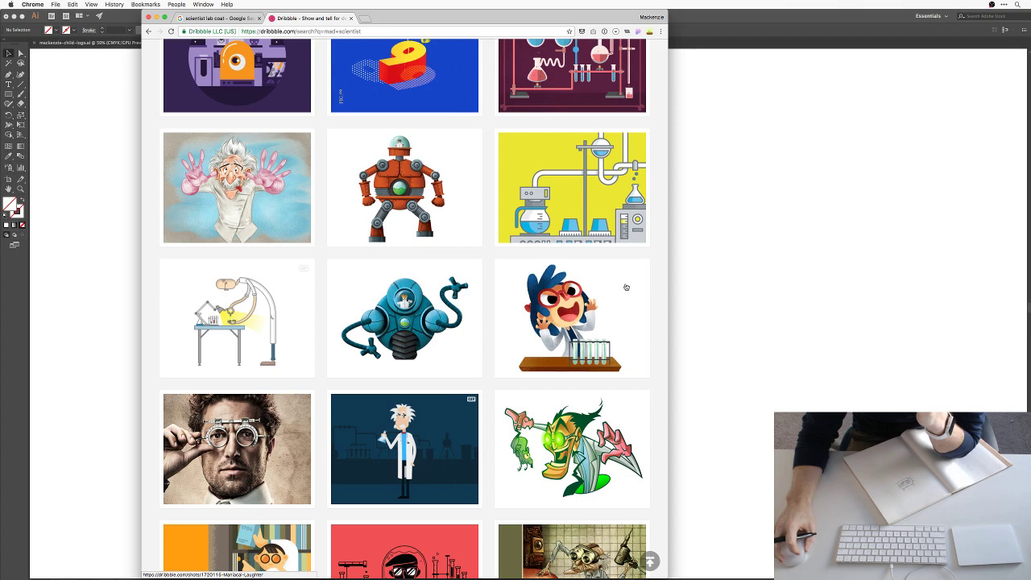
pyautogui.scroll(-4, 643, 295)
pyautogui.scroll(-7, 655, 305)
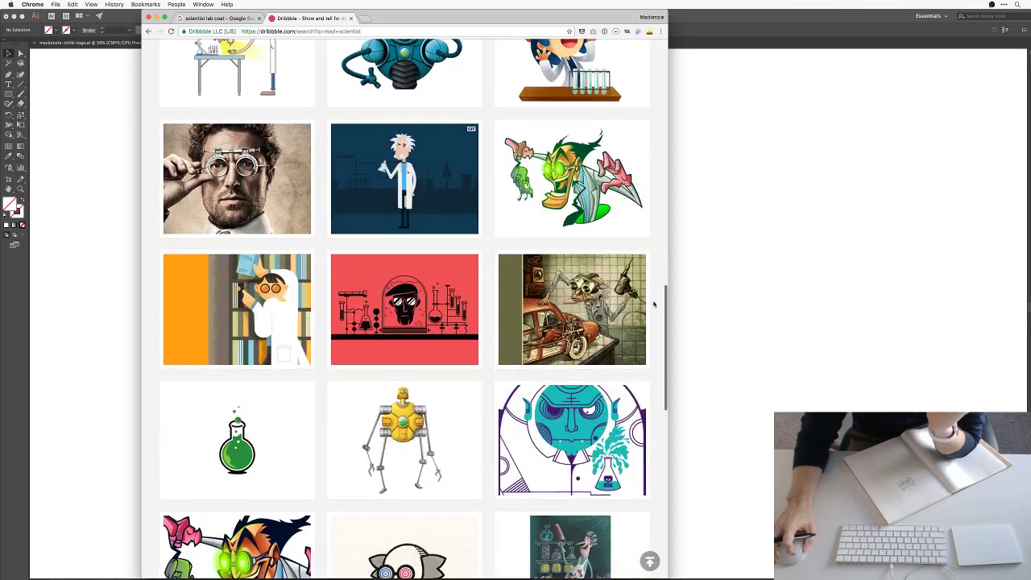
pyautogui.scroll(-3, 654, 304)
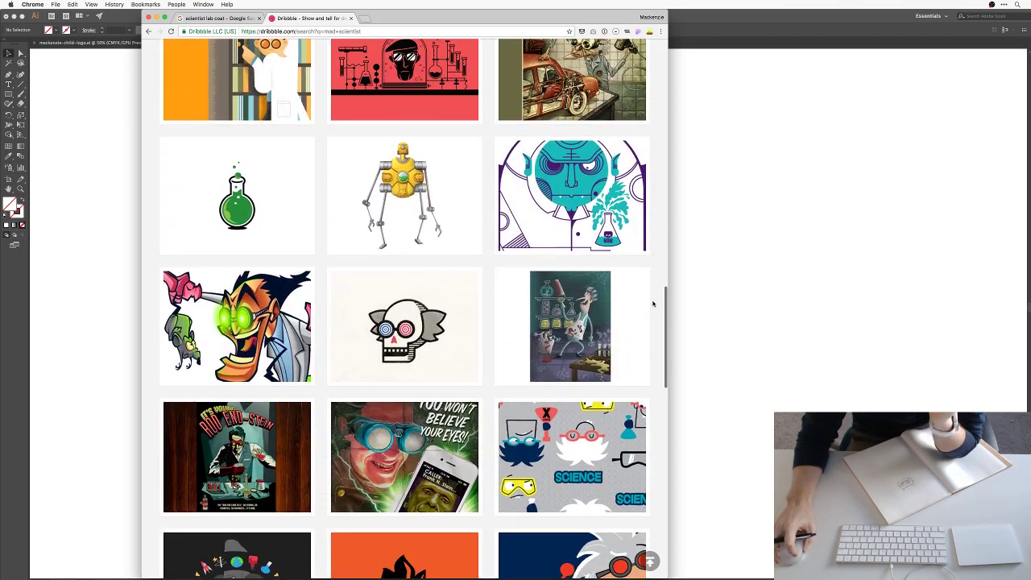
pyautogui.scroll(-2, 653, 303)
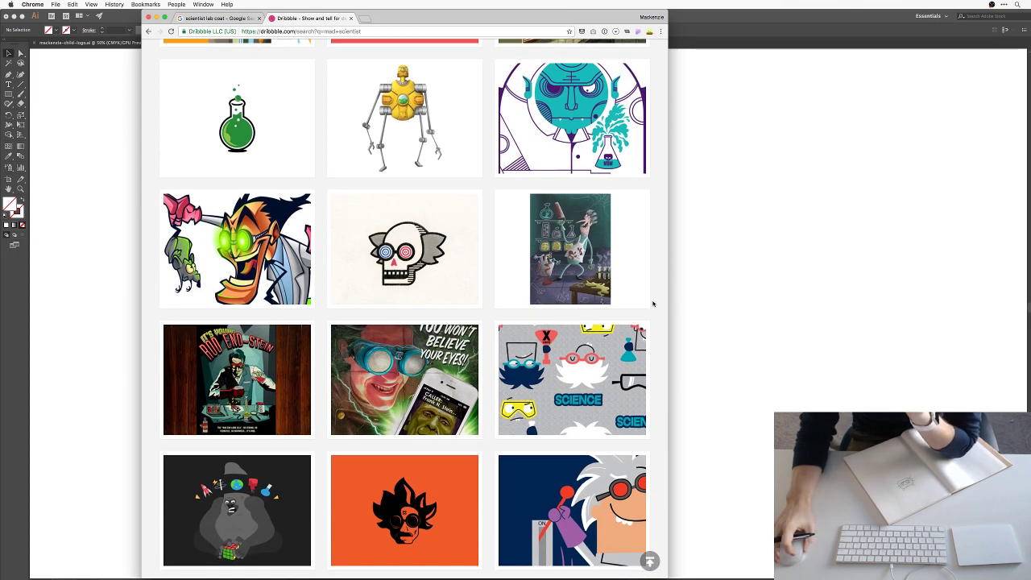
pyautogui.scroll(-2, 654, 304)
pyautogui.scroll(-5, 653, 304)
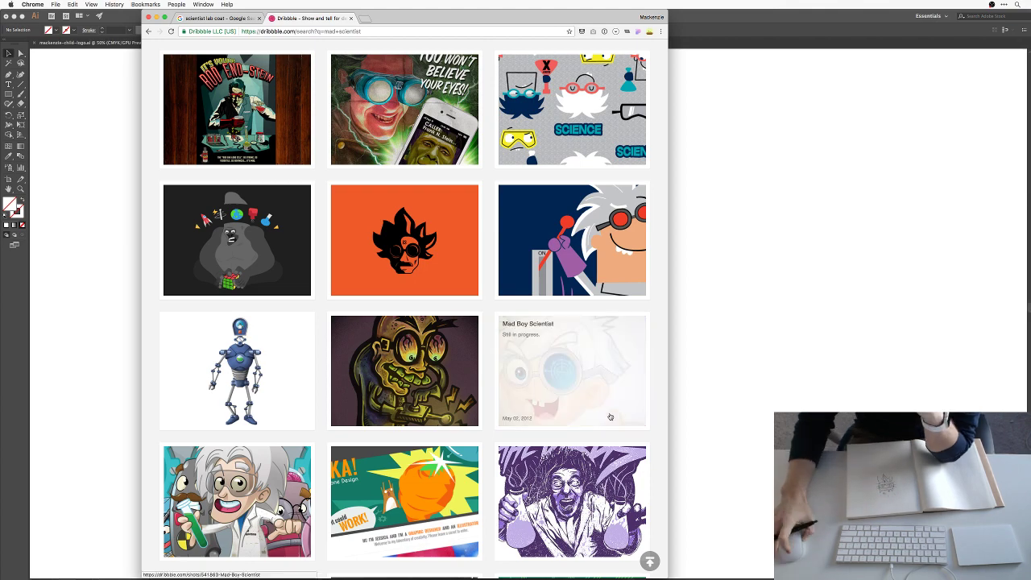
pyautogui.scroll(-1, 601, 415)
pyautogui.scroll(-3, 601, 415)
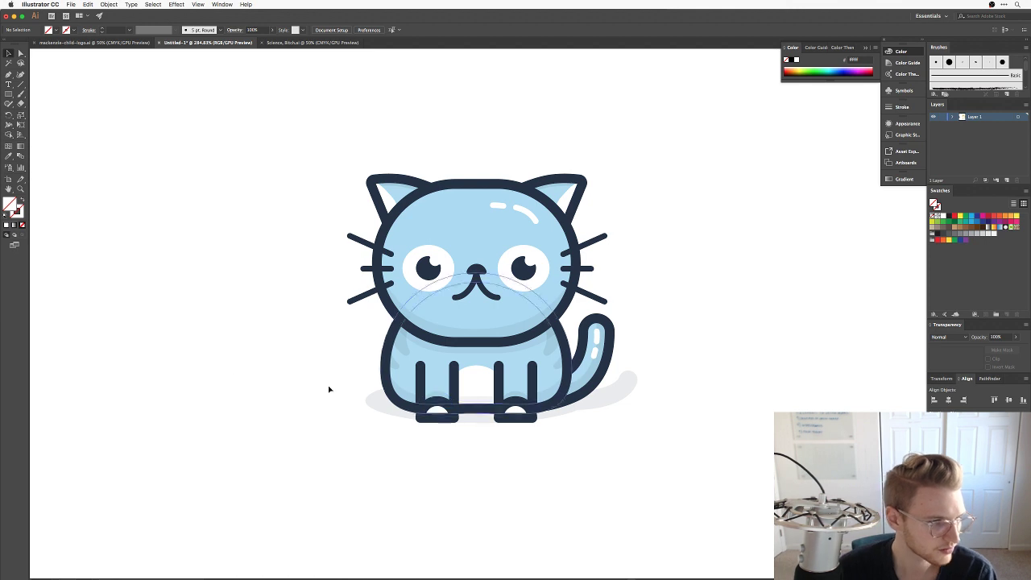
# Return to Illustrator and move the blue cat's right ear off the head onto the empty canvas to the right.
pyautogui.scroll(-2, 612, 315)
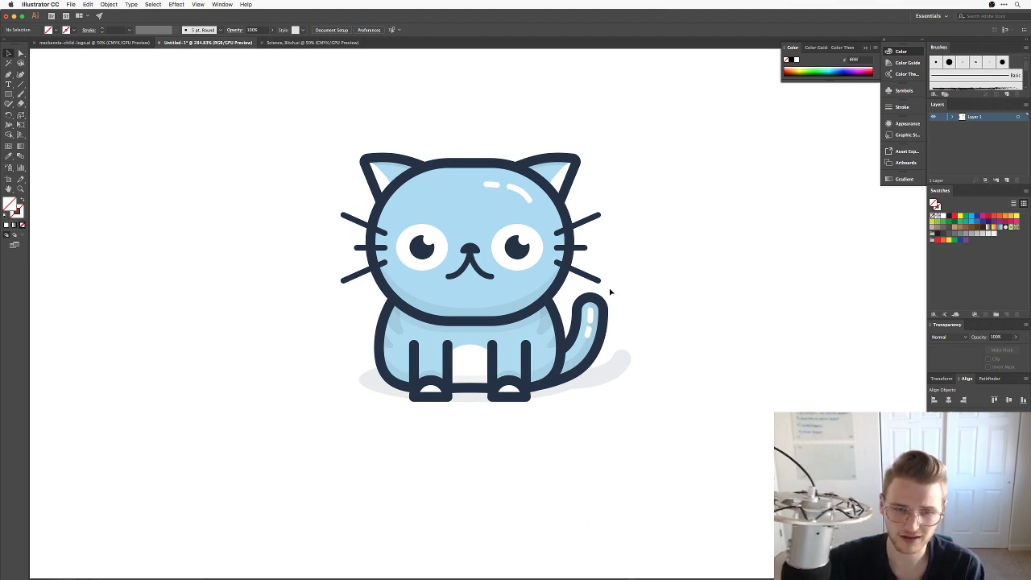
pyautogui.scroll(3, 656, 262)
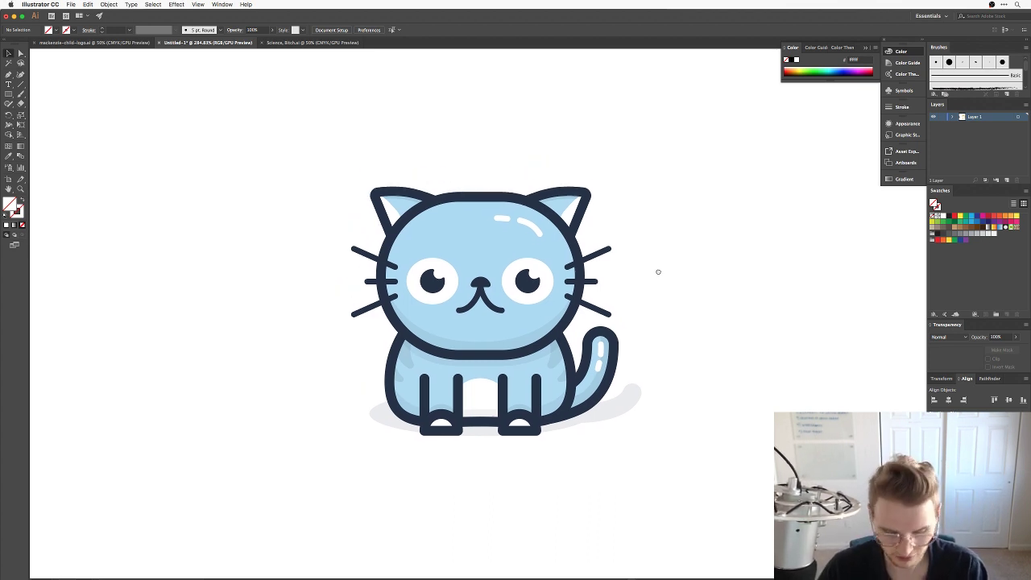
pyautogui.press('p')
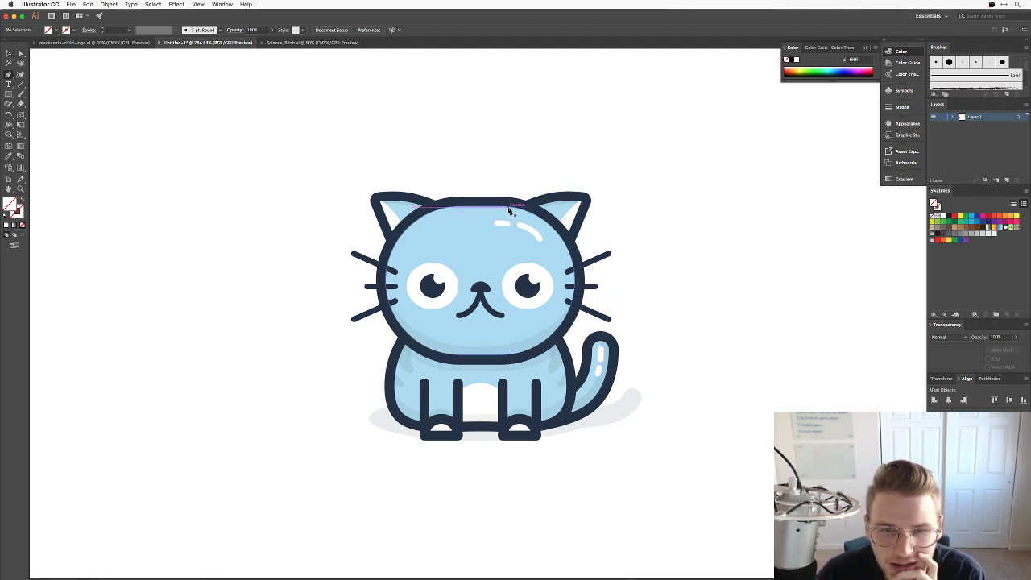
pyautogui.press('v')
pyautogui.hotkey('ctrl', 'a')
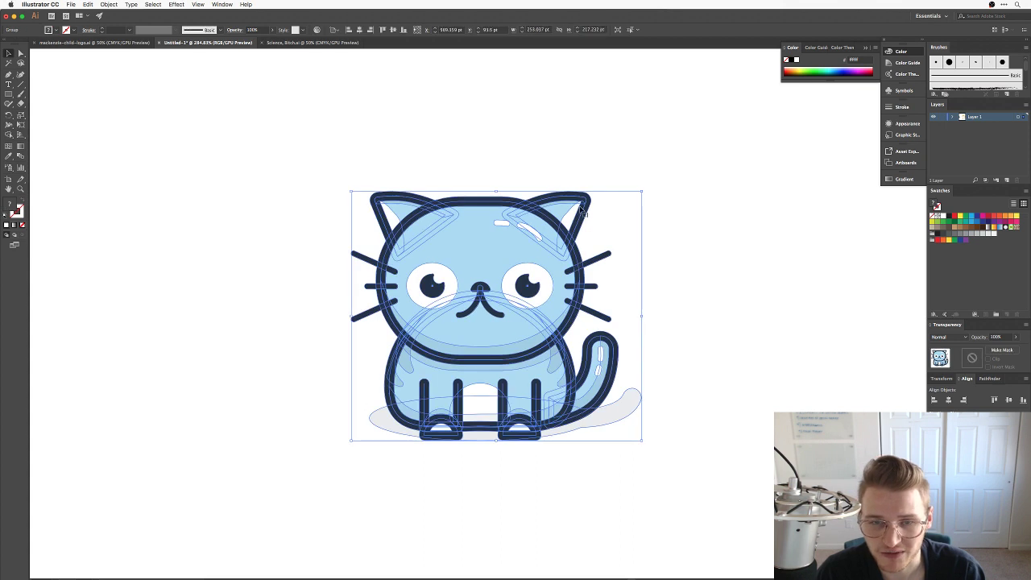
pyautogui.click(688, 189)
pyautogui.click(573, 216)
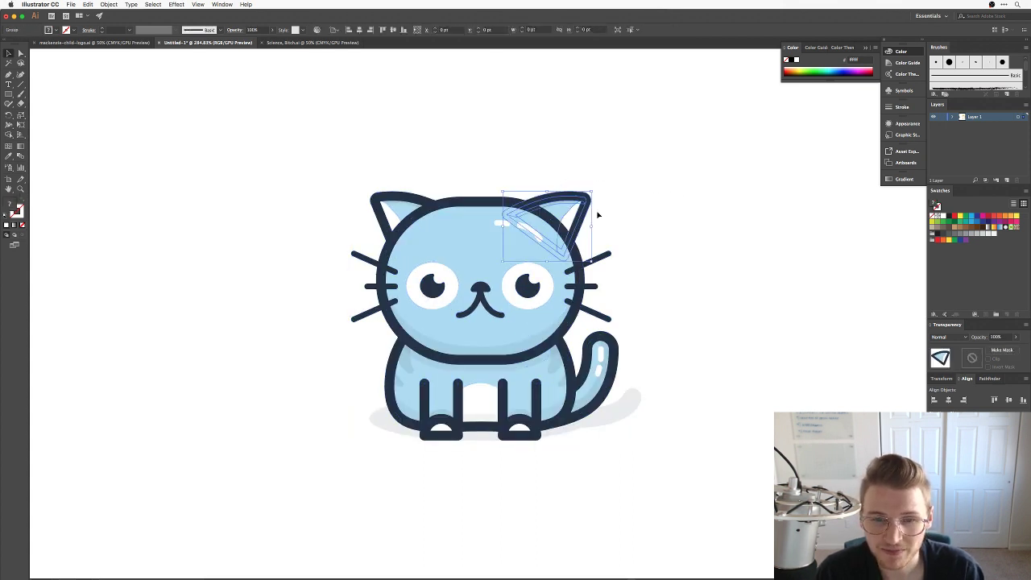
pyautogui.moveTo(574, 216); pyautogui.dragTo(838, 219)
pyautogui.moveTo(648, 168); pyautogui.dragTo(653, 218)
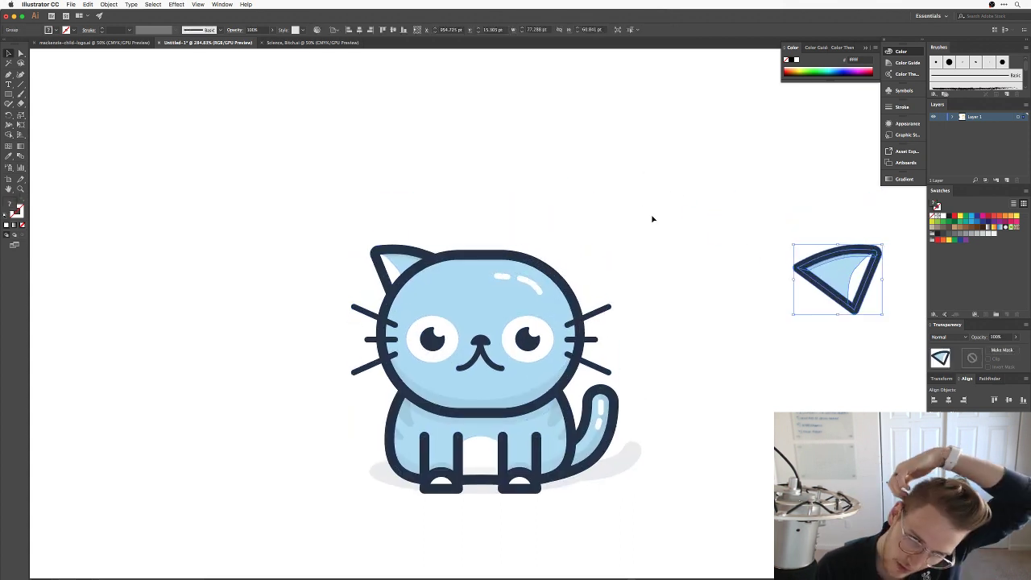
# Start a Pen path at the top of the cat's head and draw the first two curved hair spikes sweeping up to the right.
pyautogui.press('p')
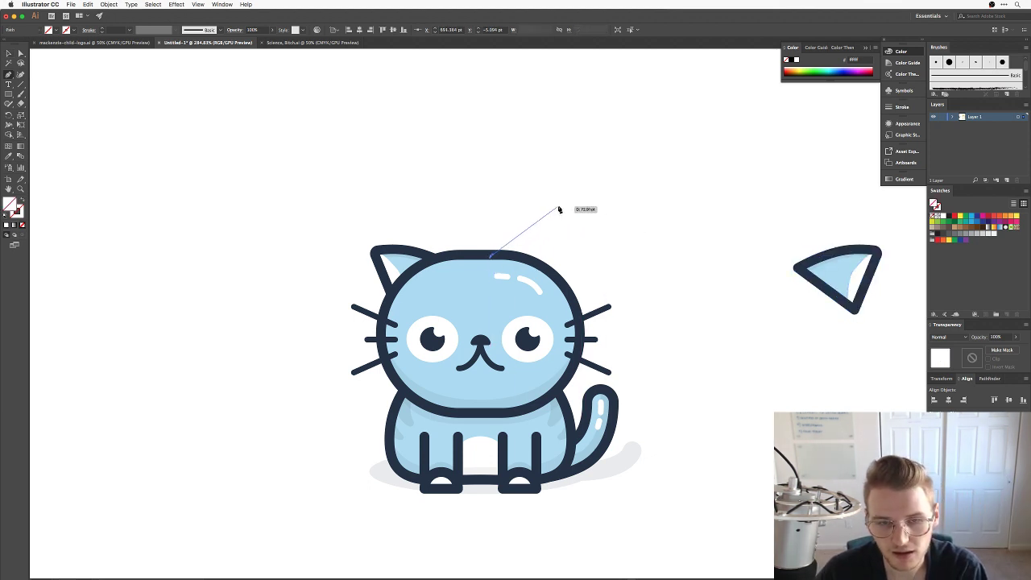
pyautogui.press('super+z')
pyautogui.click(487, 257)
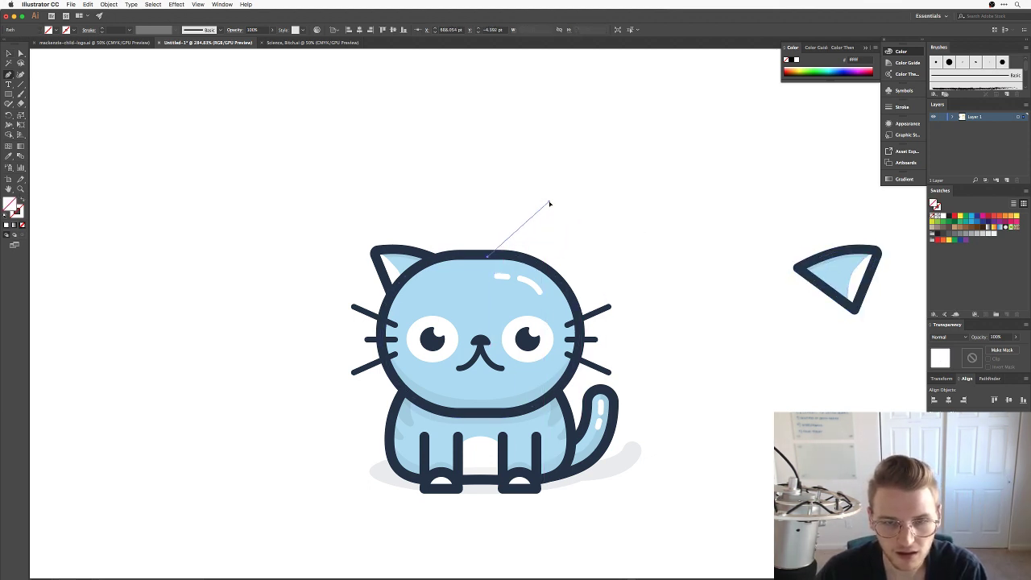
pyautogui.moveTo(602, 196); pyautogui.dragTo(549, 202)
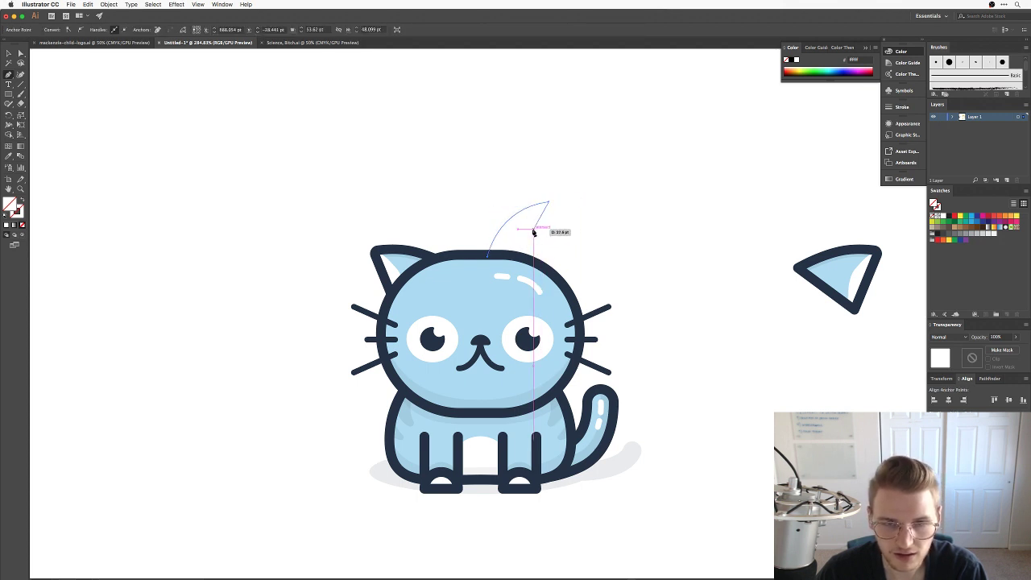
pyautogui.click(532, 242)
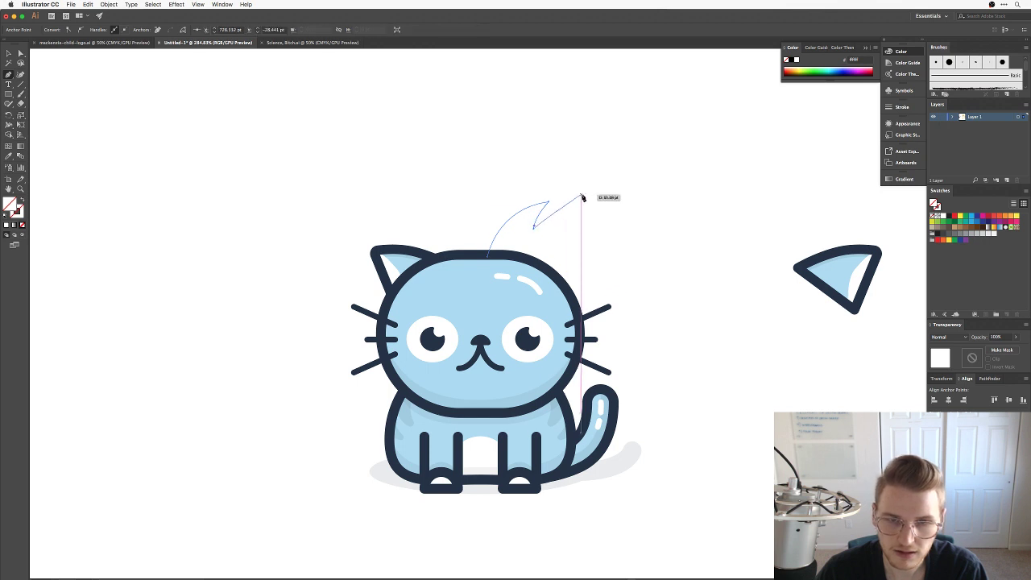
pyautogui.moveTo(592, 195)
pyautogui.mouseDown()
pyautogui.moveTo(633, 185)
pyautogui.moveTo(591, 199)
pyautogui.mouseUp()
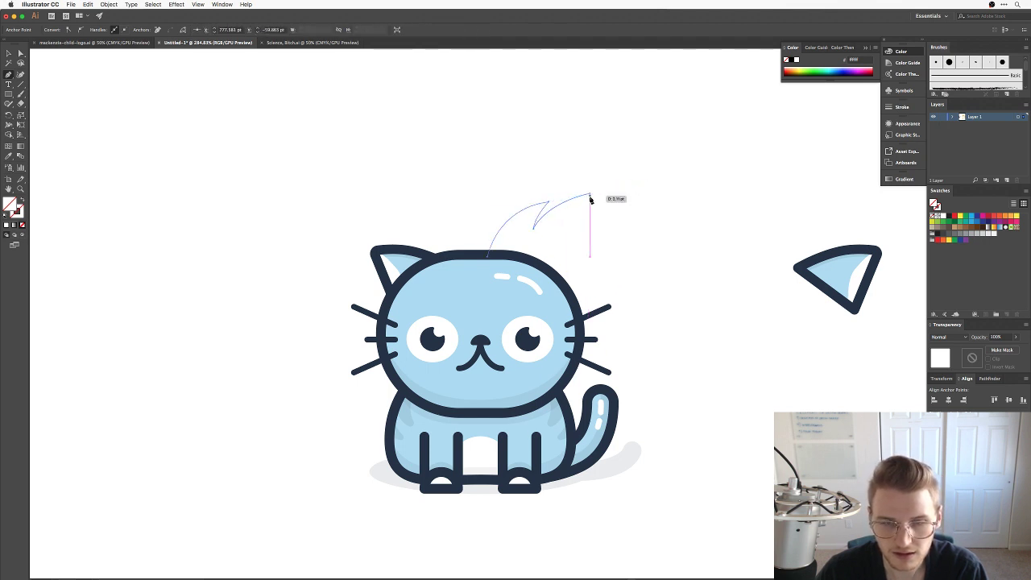
# Add a third curved hair spike, bring the path down to the head's right side and close it at its starting point.
pyautogui.moveTo(554, 248); pyautogui.dragTo(550, 280)
pyautogui.click(554, 247)
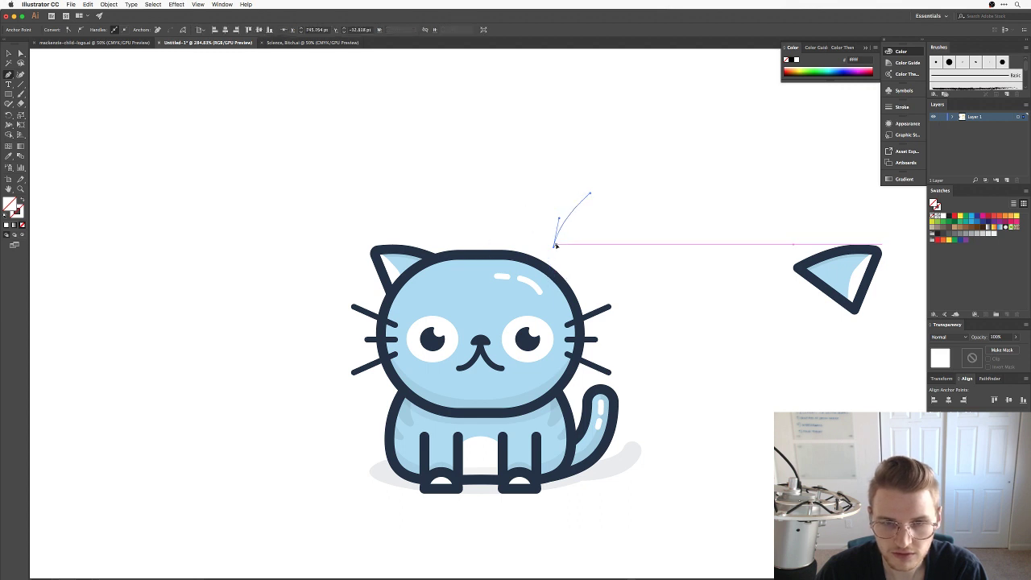
pyautogui.moveTo(611, 211); pyautogui.dragTo(644, 204)
pyautogui.click(610, 212)
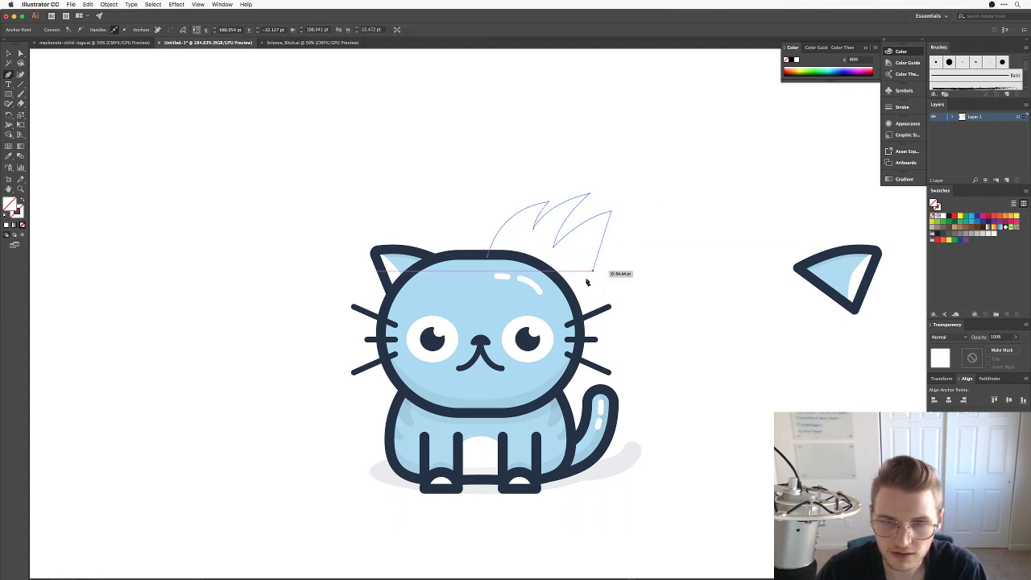
pyautogui.click(567, 304)
pyautogui.moveTo(568, 305); pyautogui.dragTo(540, 307)
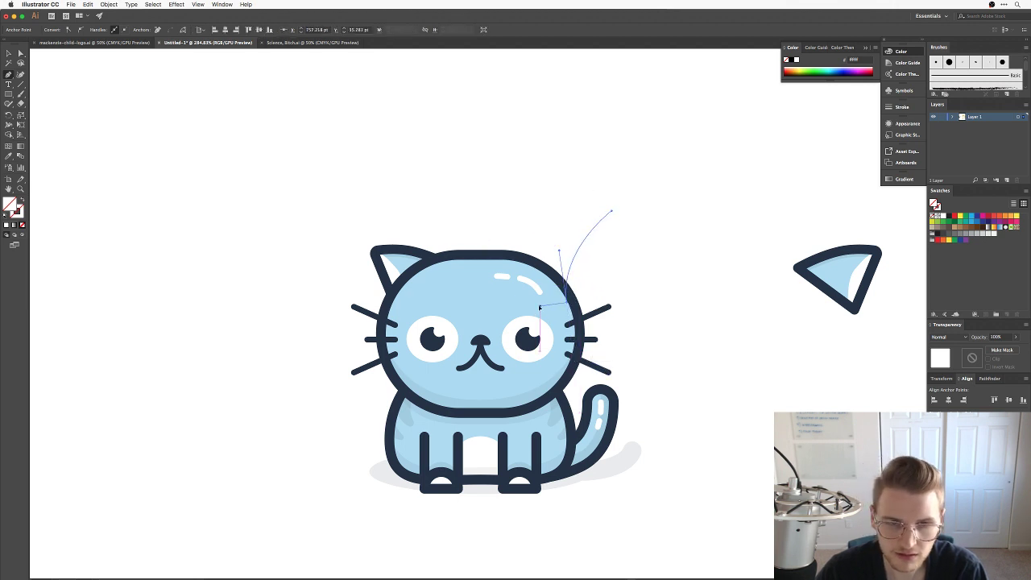
pyautogui.click(488, 258)
pyautogui.press('v')
pyautogui.click(707, 200)
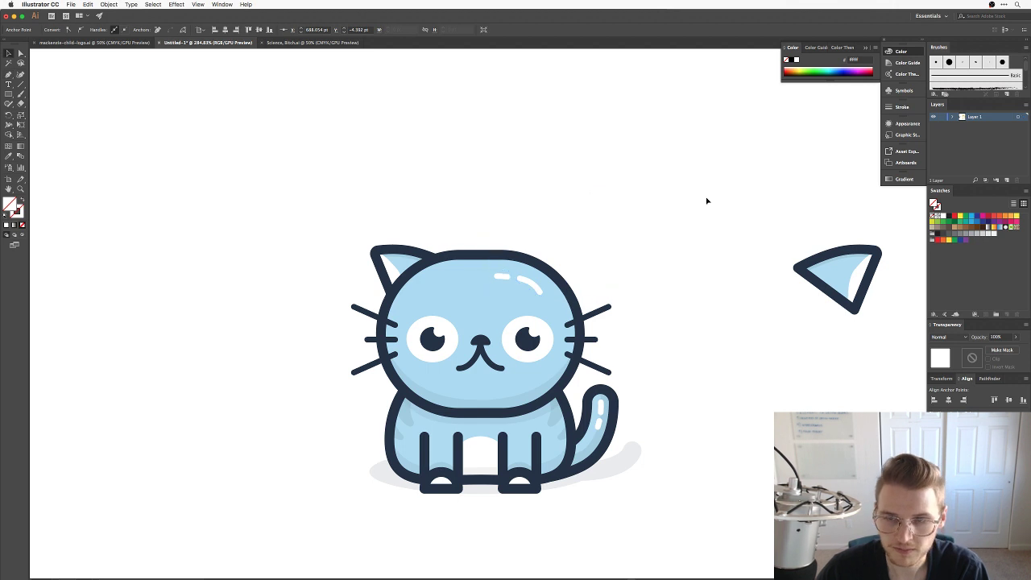
# Sample the cat's dark navy outline colour for the hair shape and apply it as the stroke with no fill.
pyautogui.moveTo(706, 199); pyautogui.dragTo(546, 173)
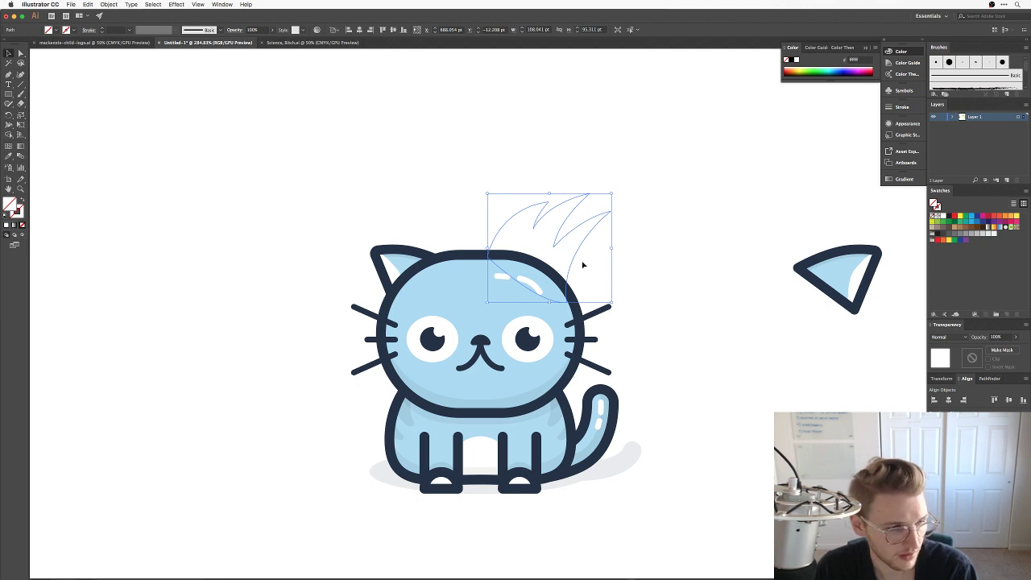
pyautogui.press('a')
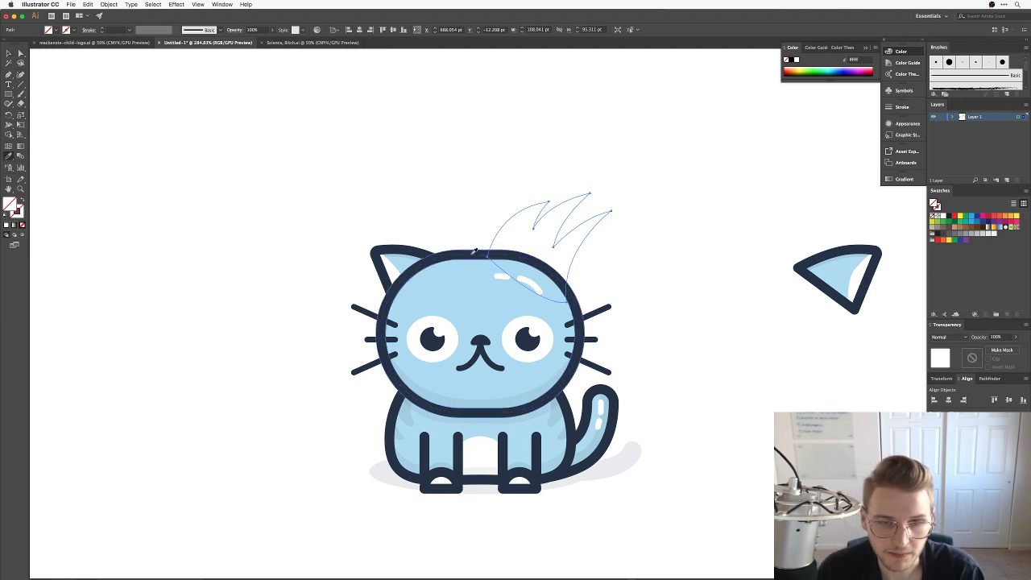
pyautogui.press('i')
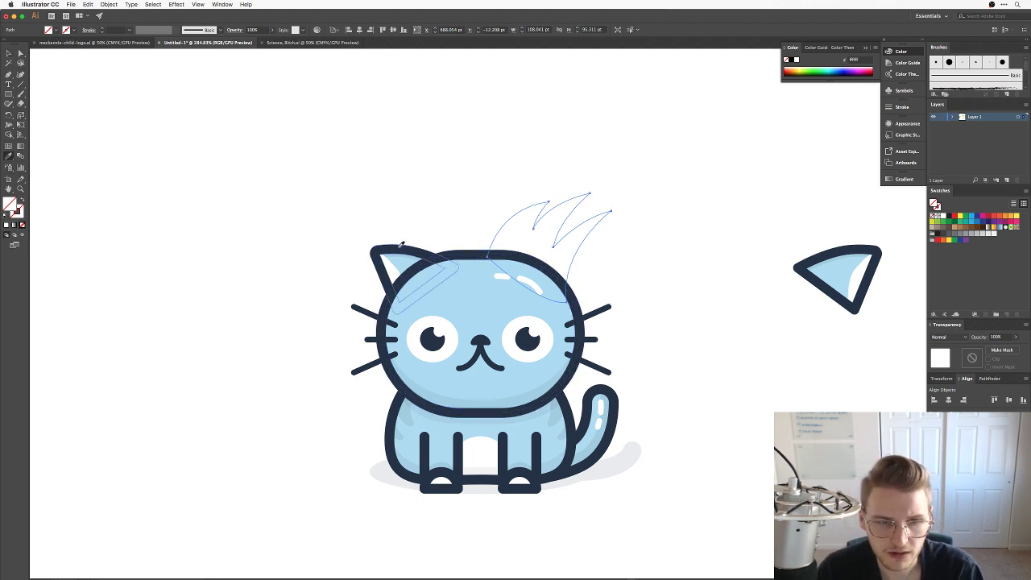
pyautogui.click(373, 360)
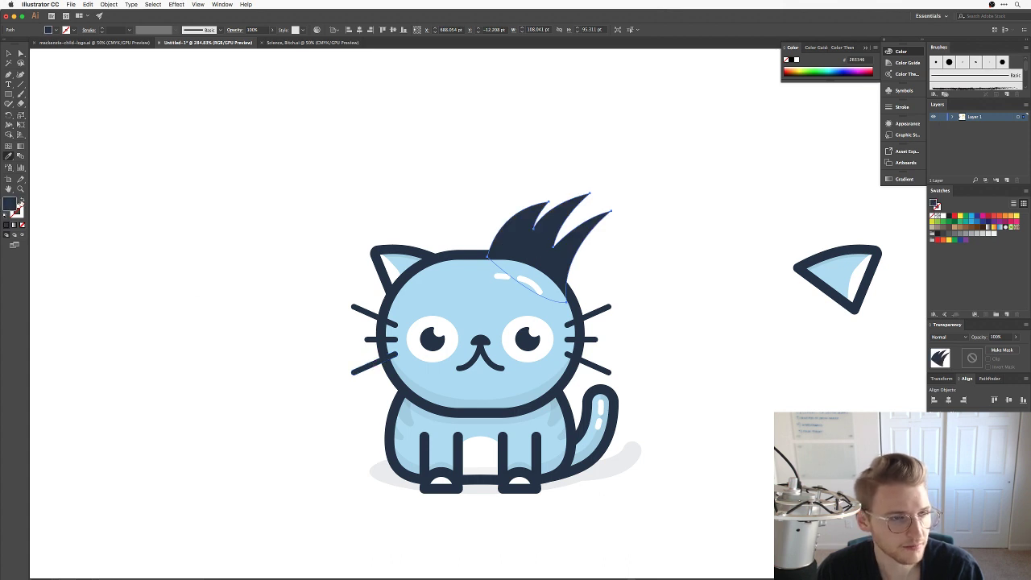
pyautogui.click(21, 201)
pyautogui.press('v')
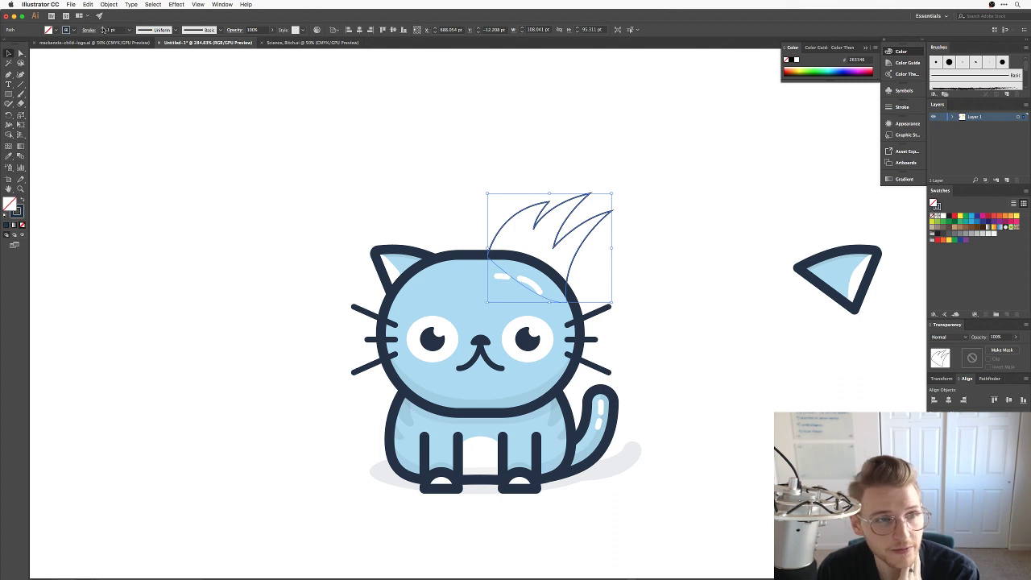
# Set the hair outline's stroke weight to 6 pt with round caps and round corners.
pyautogui.click(103, 29)
pyautogui.click(102, 29)
pyautogui.click(102, 29)
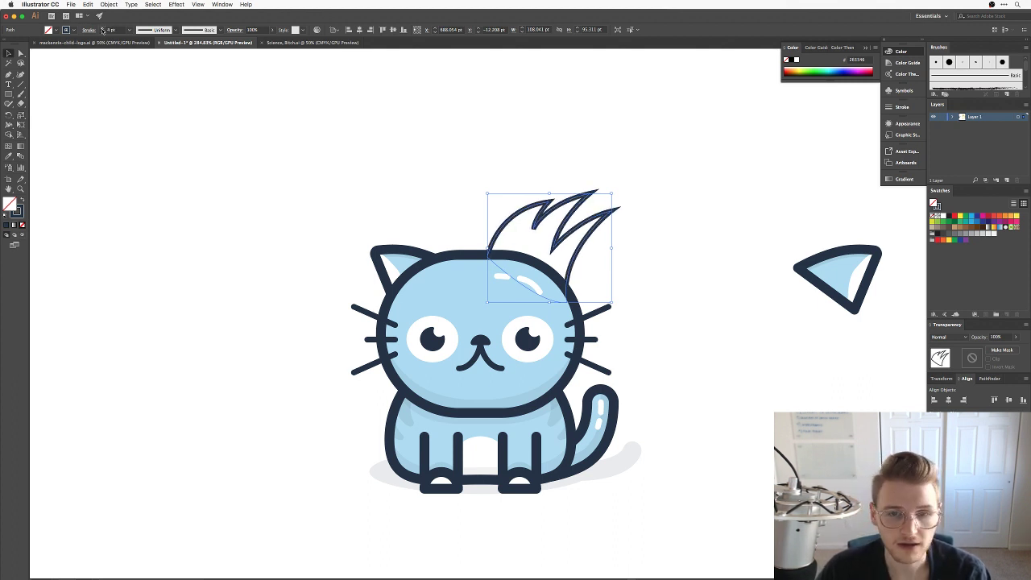
pyautogui.click(102, 29)
pyautogui.click(102, 29)
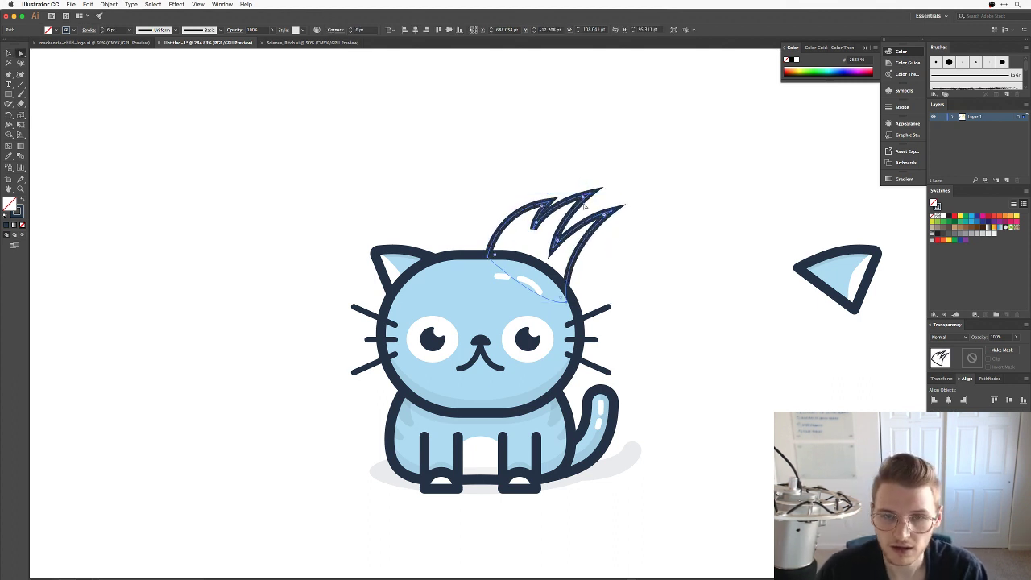
pyautogui.click(89, 30)
pyautogui.click(43, 51)
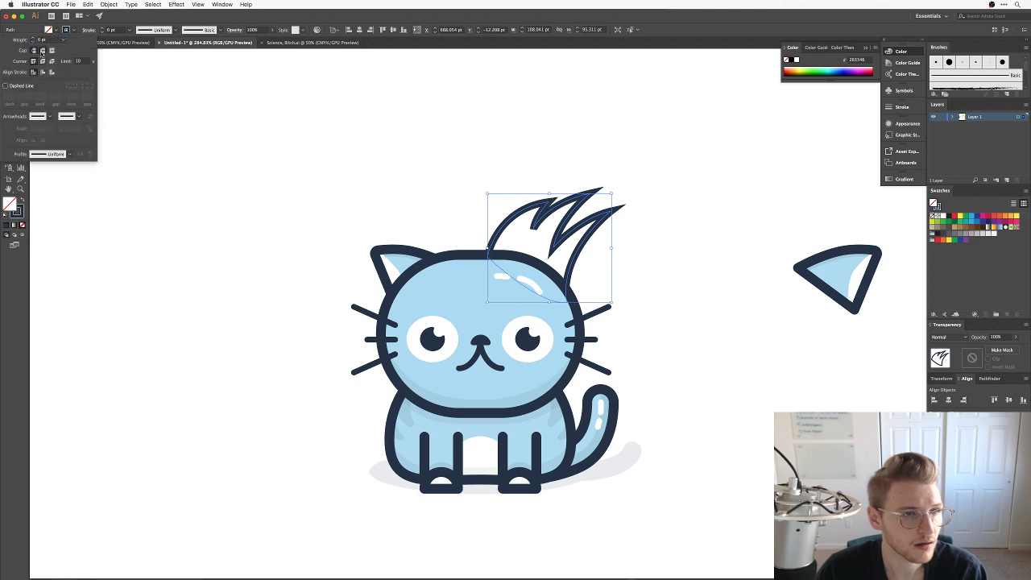
pyautogui.click(42, 61)
pyautogui.click(621, 167)
# Move the hair shape slightly down and to the right on the cat's head.
pyautogui.click(668, 257)
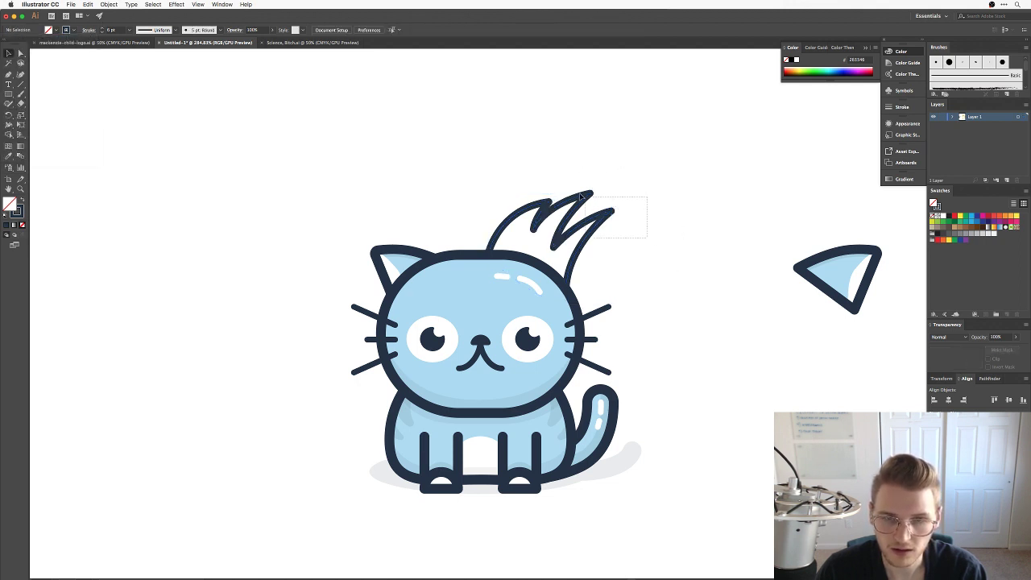
pyautogui.click(610, 223)
pyautogui.moveTo(614, 224); pyautogui.dragTo(621, 229)
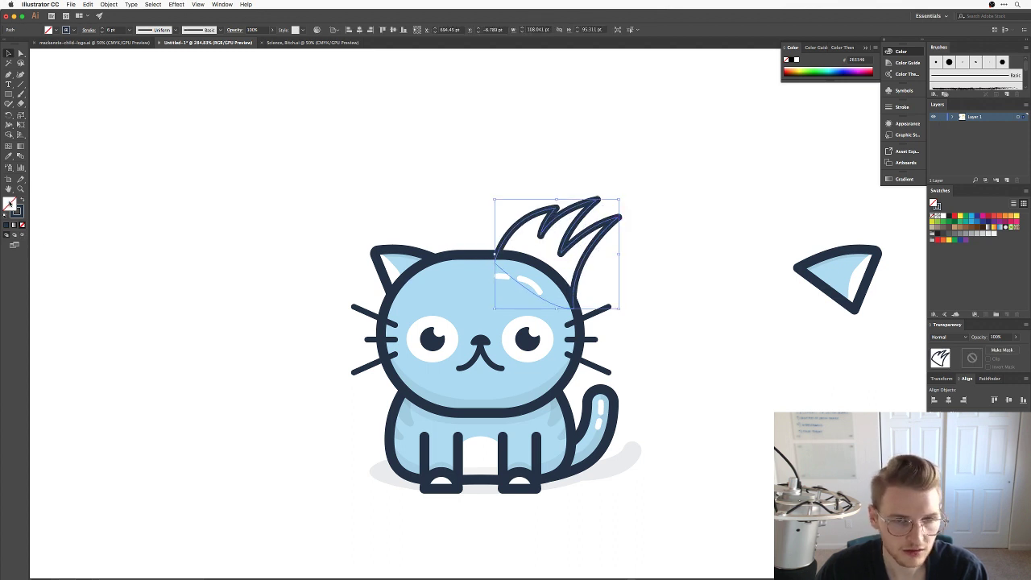
# Fill the hair shape with a pale grey-blue (#d6e1e5), desaturated from the cat's light blue #acdaf1.
pyautogui.doubleClick(9, 204)
pyautogui.click(476, 297)
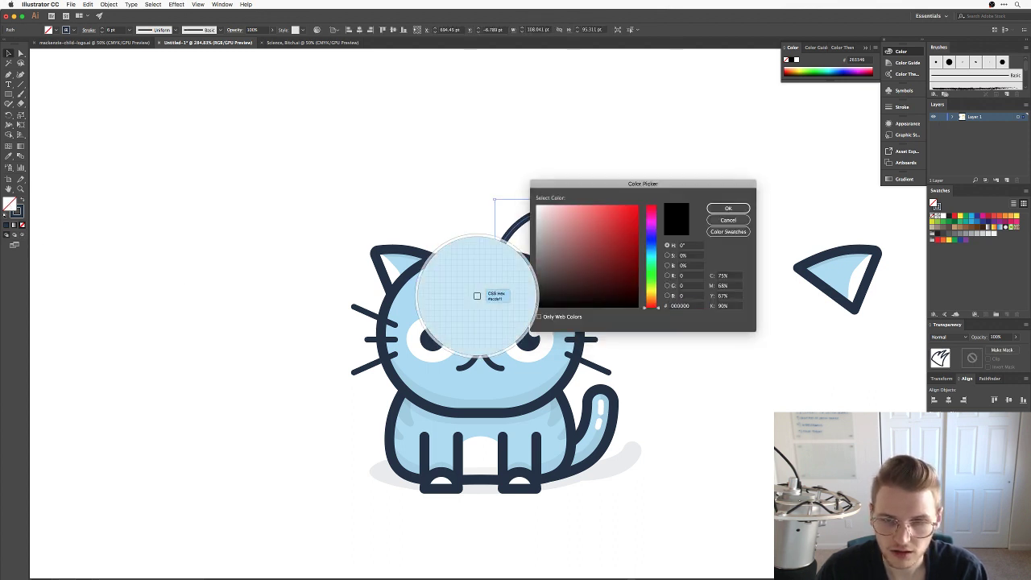
pyautogui.click(694, 306)
pyautogui.press('Tab')
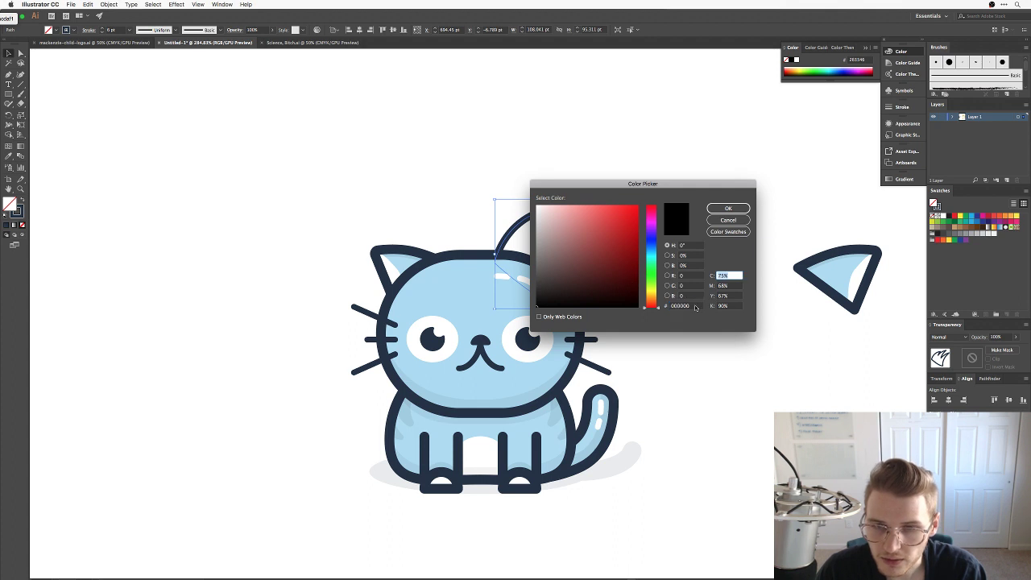
pyautogui.click(689, 307)
pyautogui.write('acdaf1')
pyautogui.press('Tab')
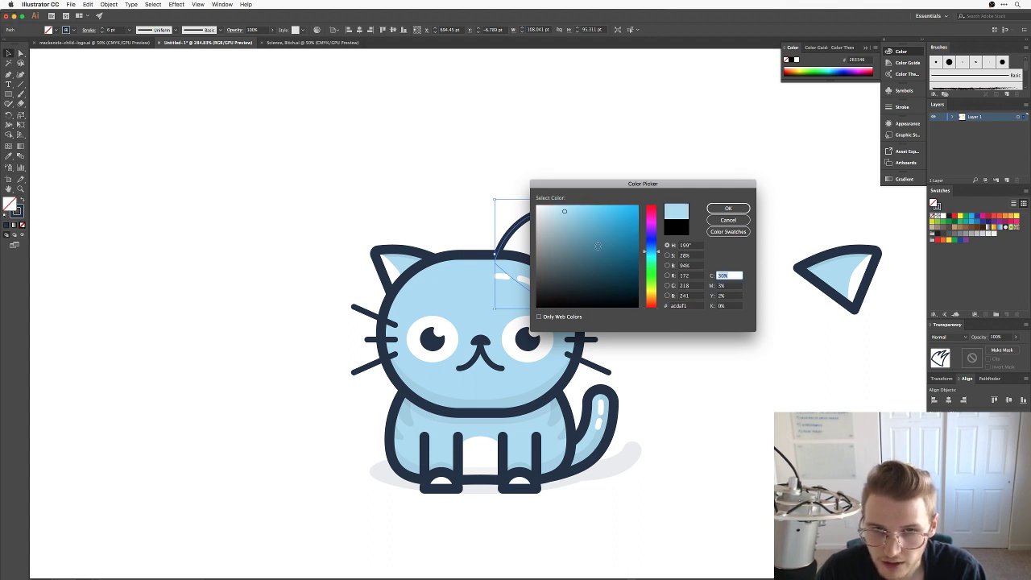
pyautogui.moveTo(564, 210); pyautogui.dragTo(545, 214)
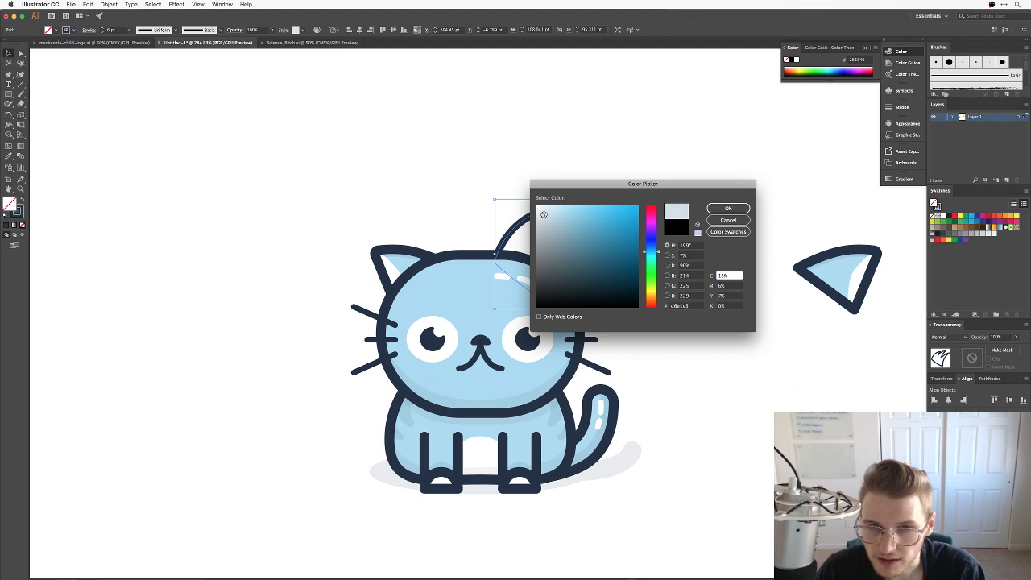
pyautogui.click(728, 208)
pyautogui.click(618, 157)
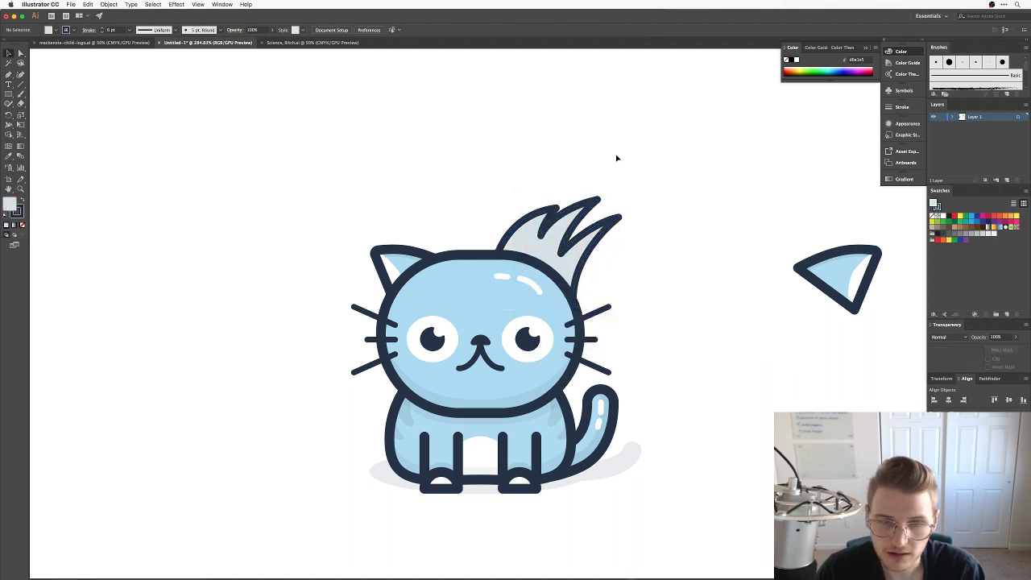
# Duplicate the hair shape straight across to the left side of the cat's head and reflect the copy so it mirrors the original.
pyautogui.moveTo(618, 157); pyautogui.dragTo(651, 168)
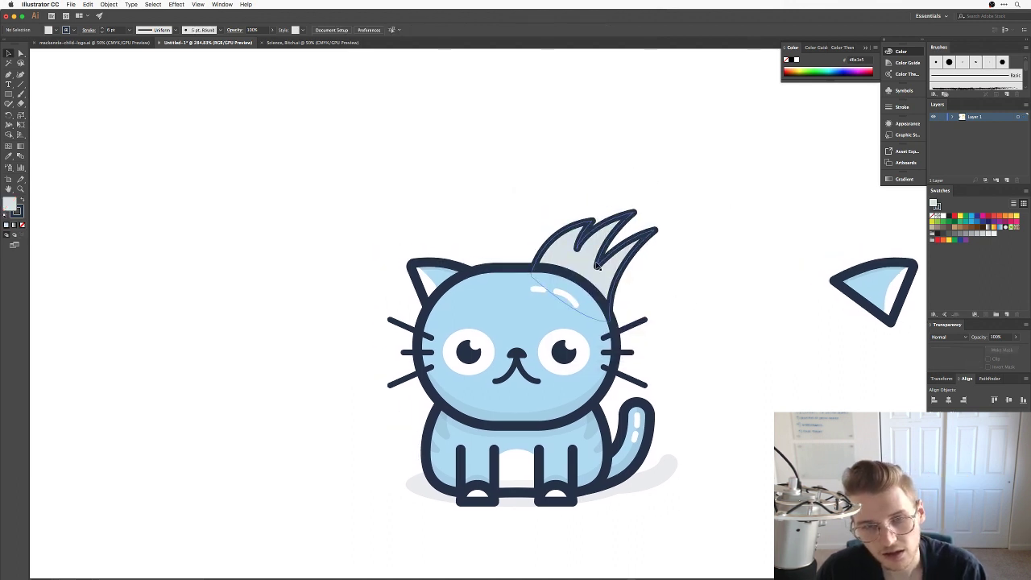
pyautogui.moveTo(597, 255); pyautogui.dragTo(449, 254)
pyautogui.rightClick(437, 241)
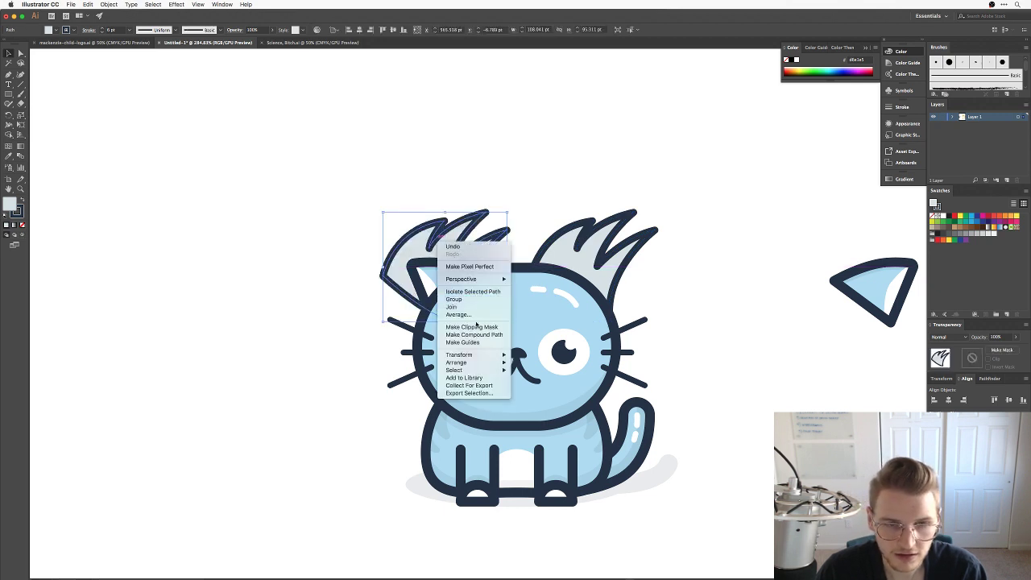
pyautogui.moveTo(483, 355)
pyautogui.click(543, 383)
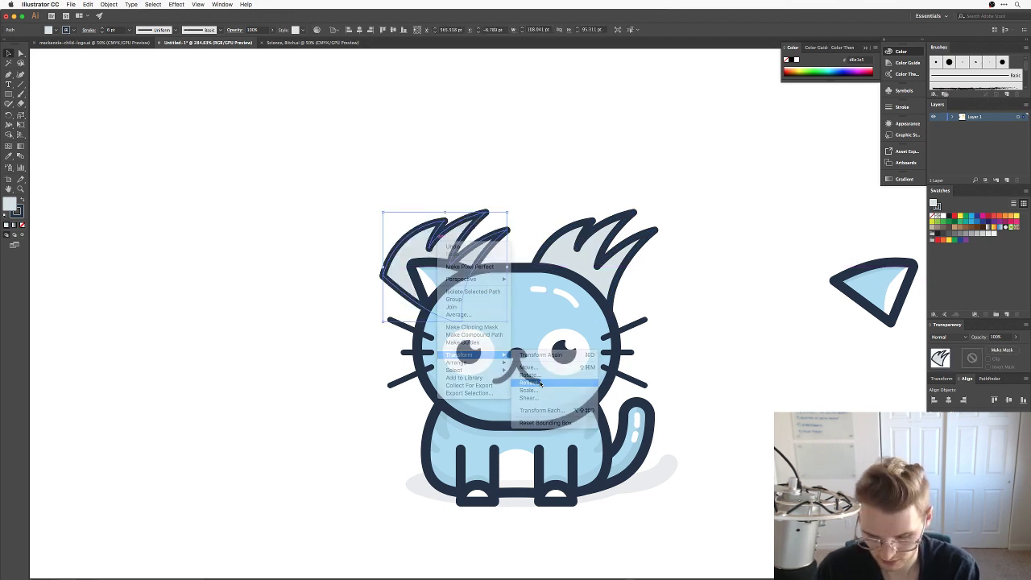
pyautogui.click(496, 176)
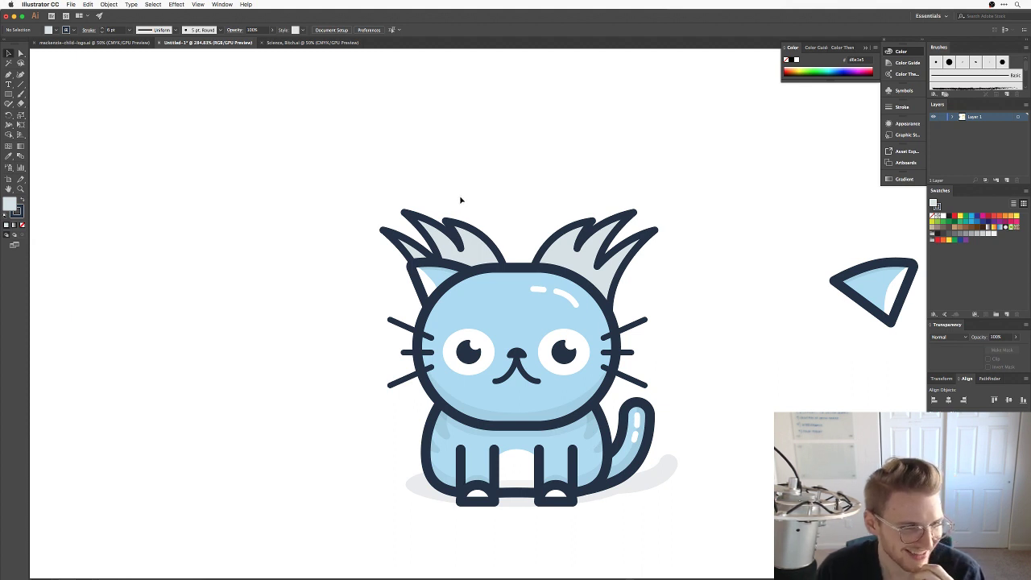
# Switch to Chrome, minimise the music stream window, glance at the Dribbble mad scientist references and return to Illustrator.
pyautogui.moveTo(322, 578)
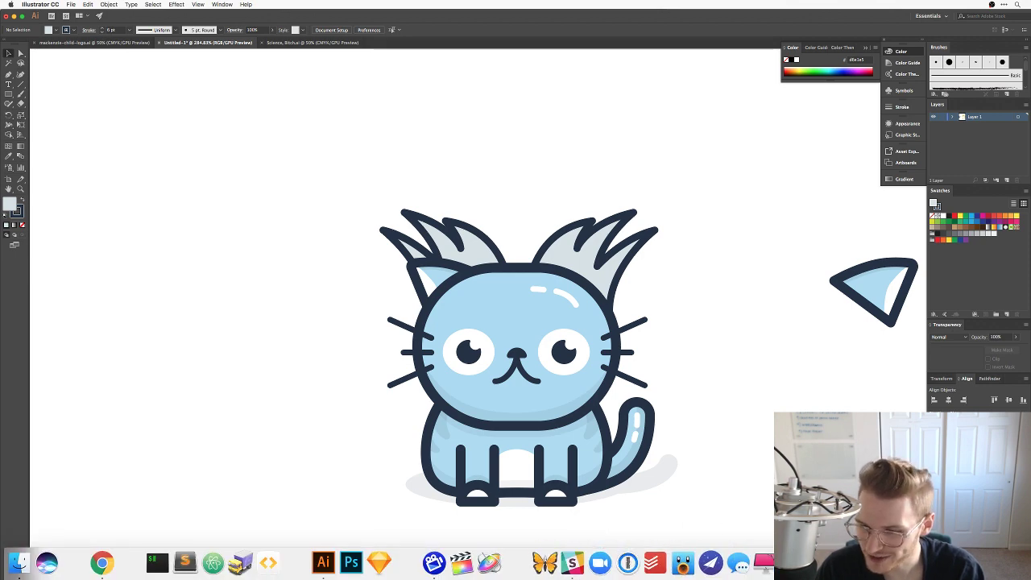
pyautogui.click(102, 562)
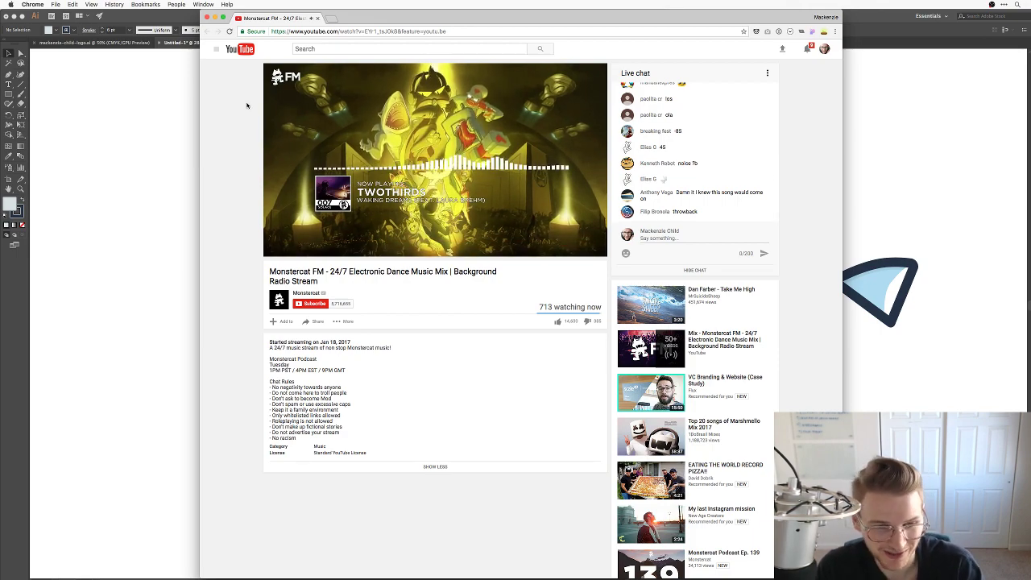
pyautogui.press('super+m')
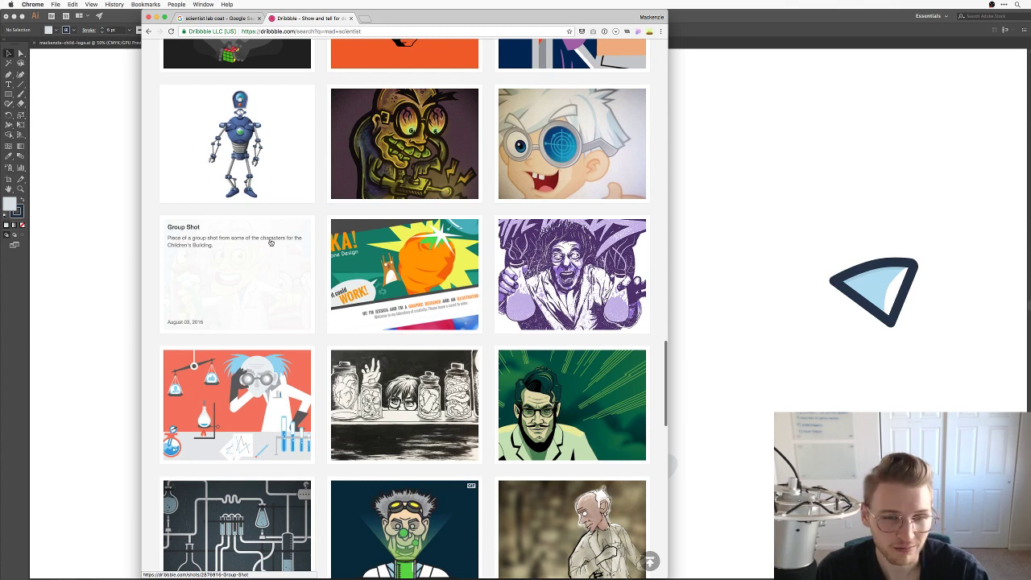
pyautogui.click(741, 200)
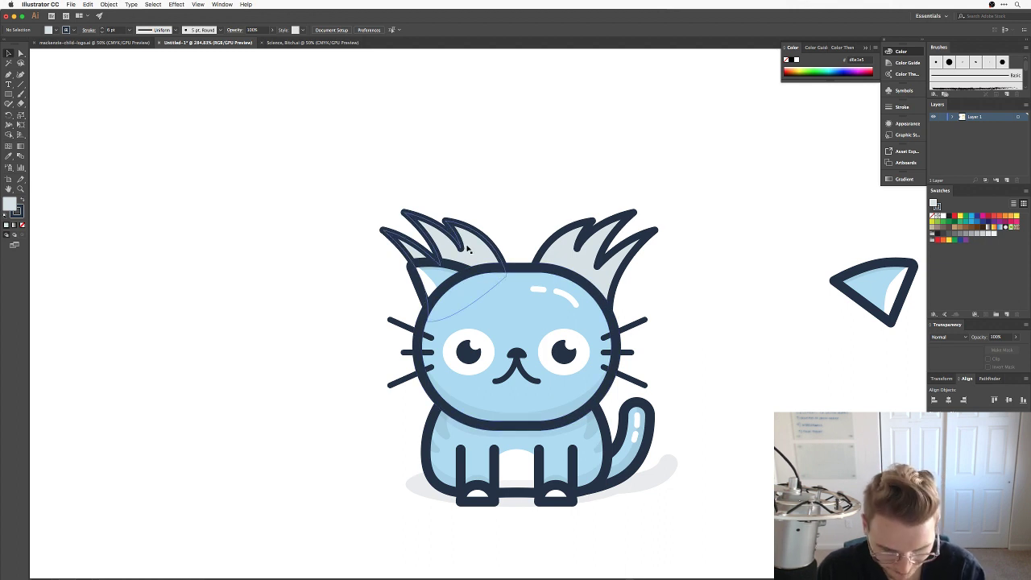
# Move the cat's left ear off the head onto the empty canvas and reposition the mirrored hair against the head's left side.
pyautogui.moveTo(467, 247); pyautogui.dragTo(454, 248)
pyautogui.click(491, 218)
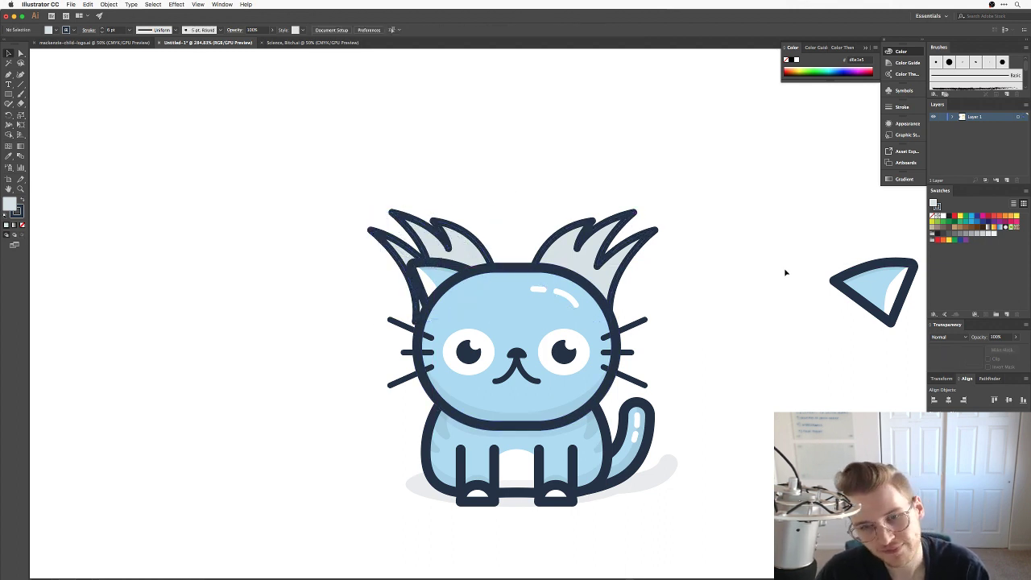
pyautogui.click(460, 282)
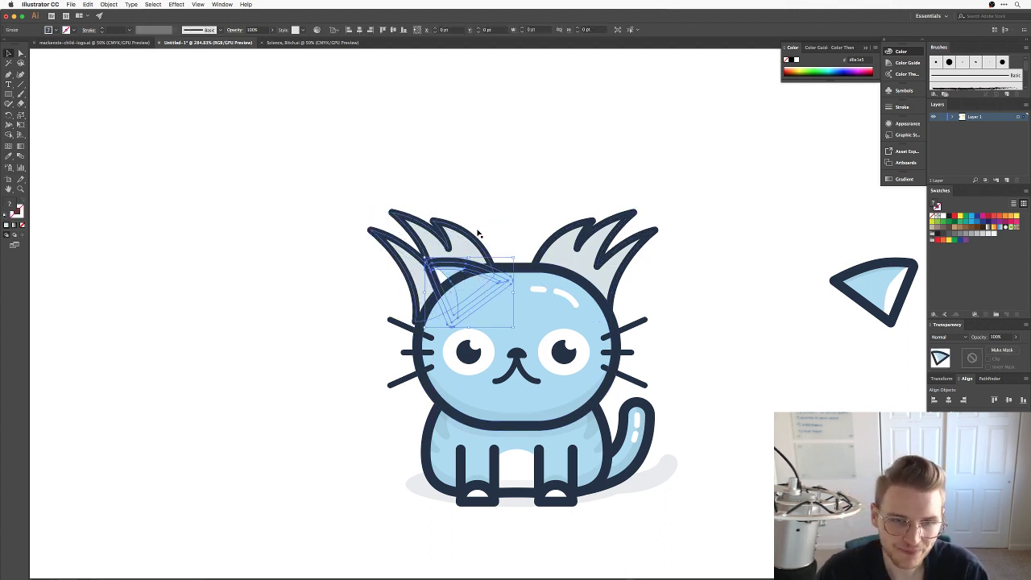
pyautogui.click(494, 201)
pyautogui.moveTo(453, 265); pyautogui.dragTo(230, 266)
pyautogui.moveTo(472, 242); pyautogui.dragTo(485, 242)
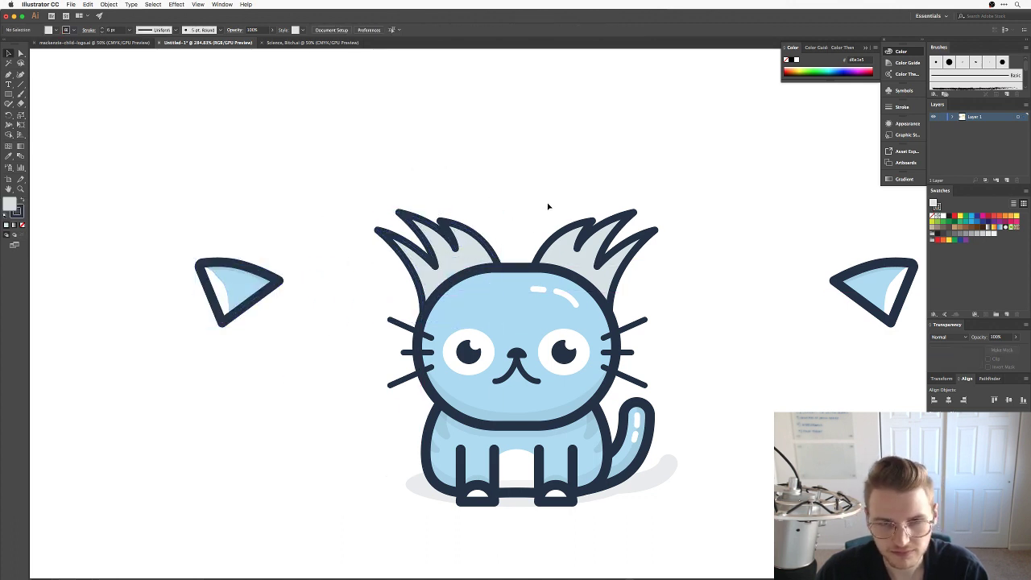
pyautogui.click(534, 175)
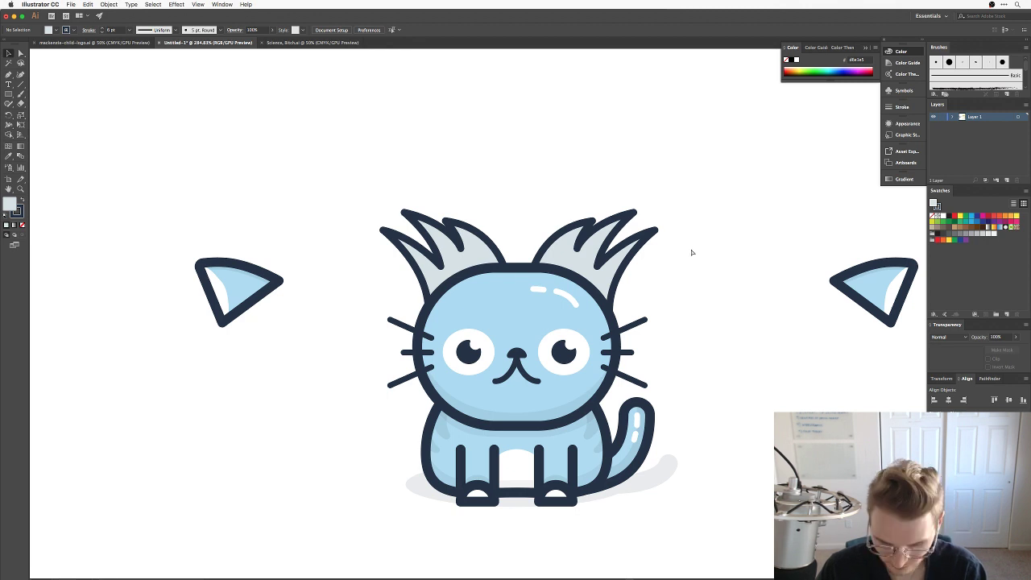
# Reshape the left hair's innermost spike by moving its tip inward, shortening its curve handle and shifting the adjacent notch.
pyautogui.press('super+equal')
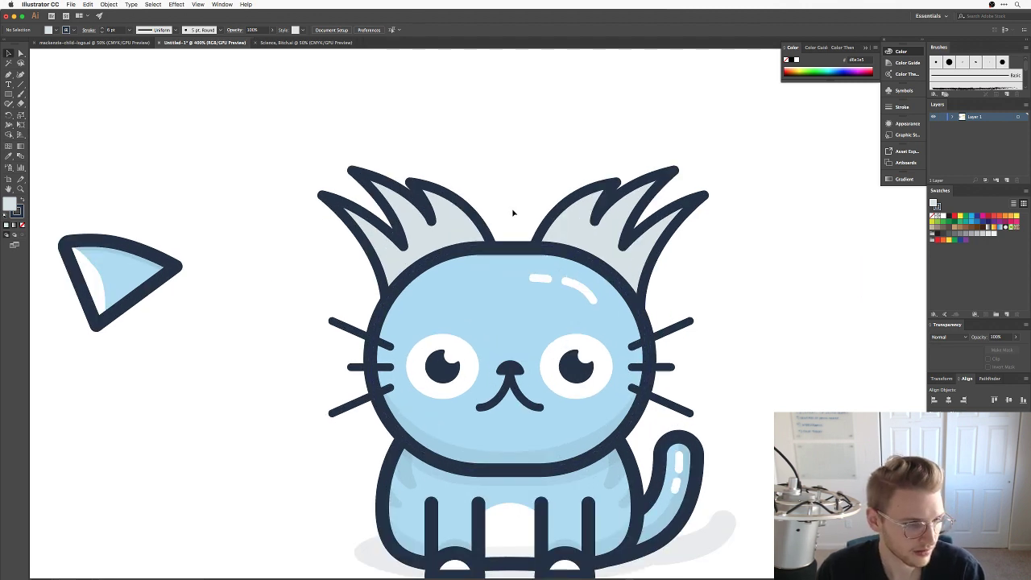
pyautogui.moveTo(502, 193); pyautogui.dragTo(505, 240)
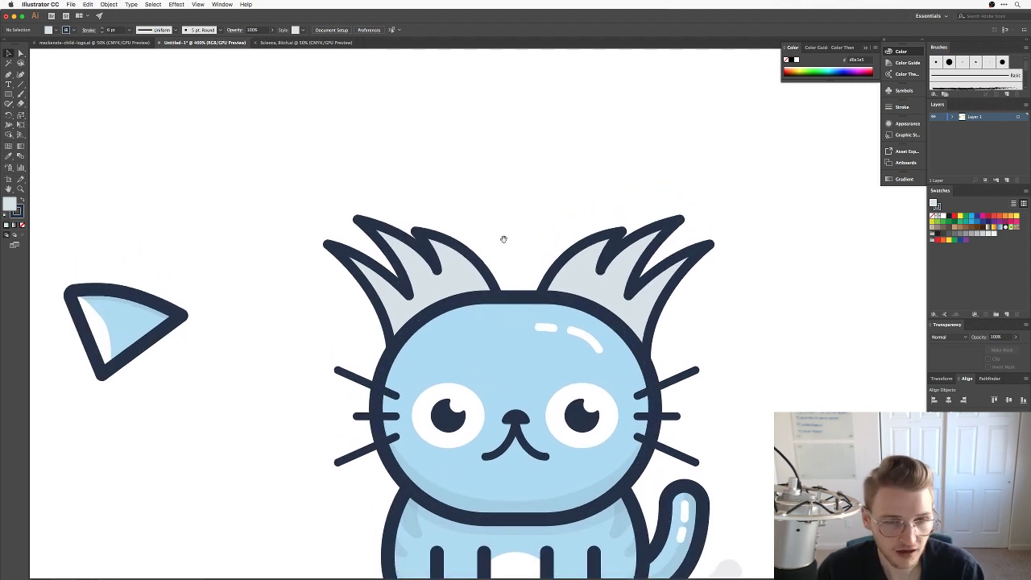
pyautogui.press('a')
pyautogui.moveTo(415, 233); pyautogui.dragTo(433, 224)
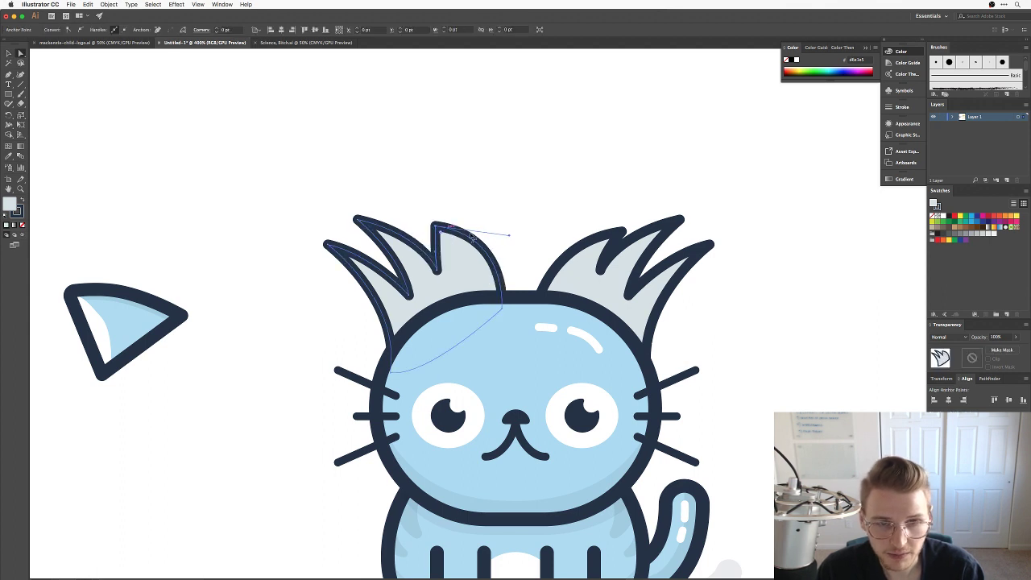
pyautogui.moveTo(512, 235); pyautogui.dragTo(492, 246)
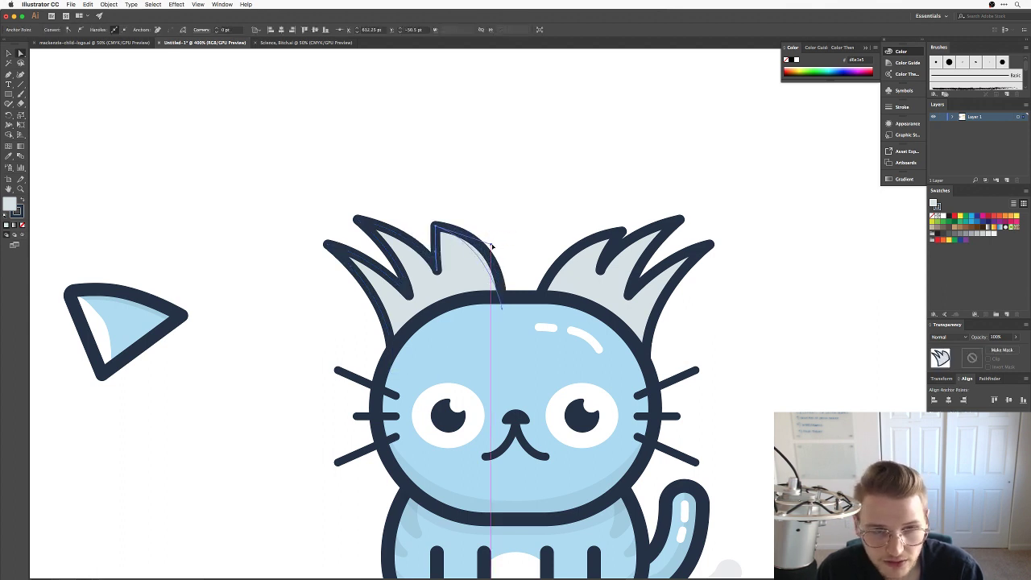
pyautogui.click(442, 264)
pyautogui.click(443, 263)
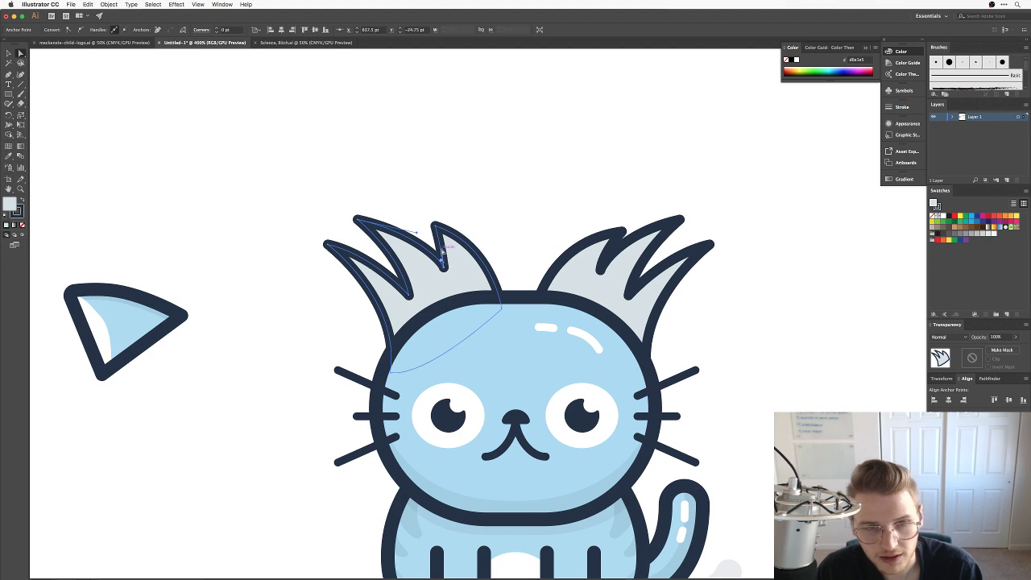
pyautogui.click(491, 202)
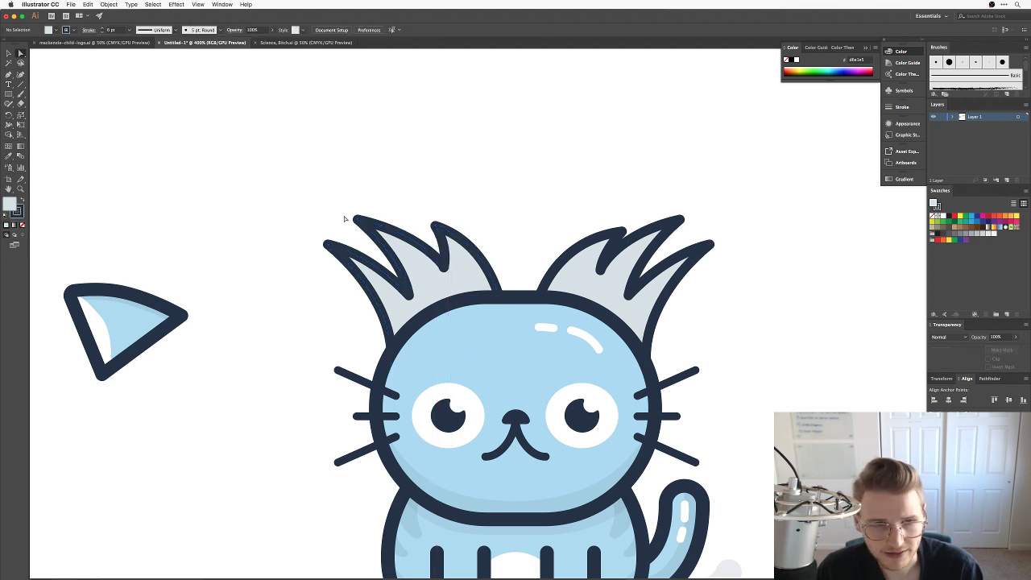
# Shorten the left hair's outermost spike by moving its tip anchor inward and down.
pyautogui.click(328, 244)
pyautogui.moveTo(328, 244); pyautogui.dragTo(349, 262)
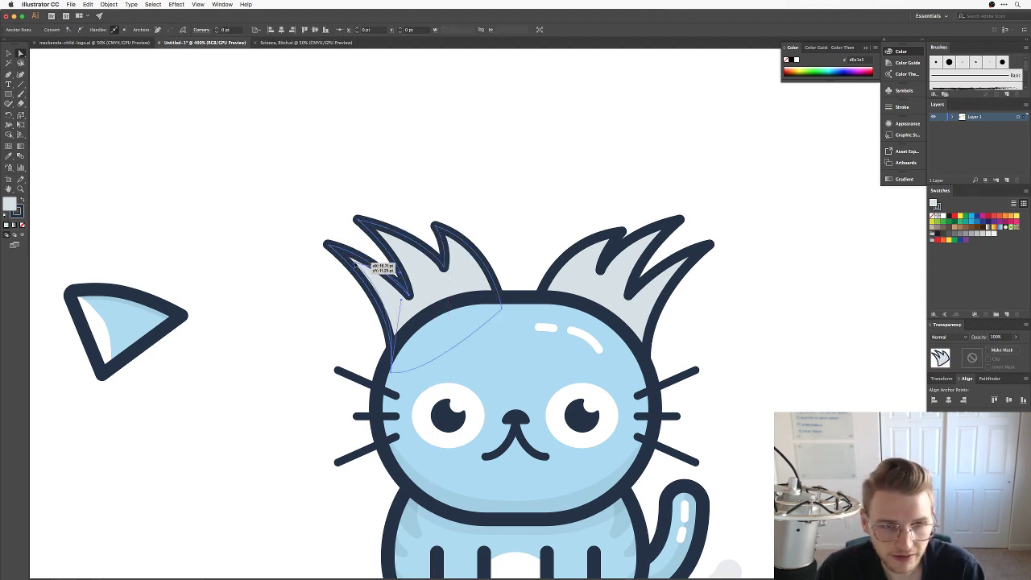
pyautogui.click(330, 302)
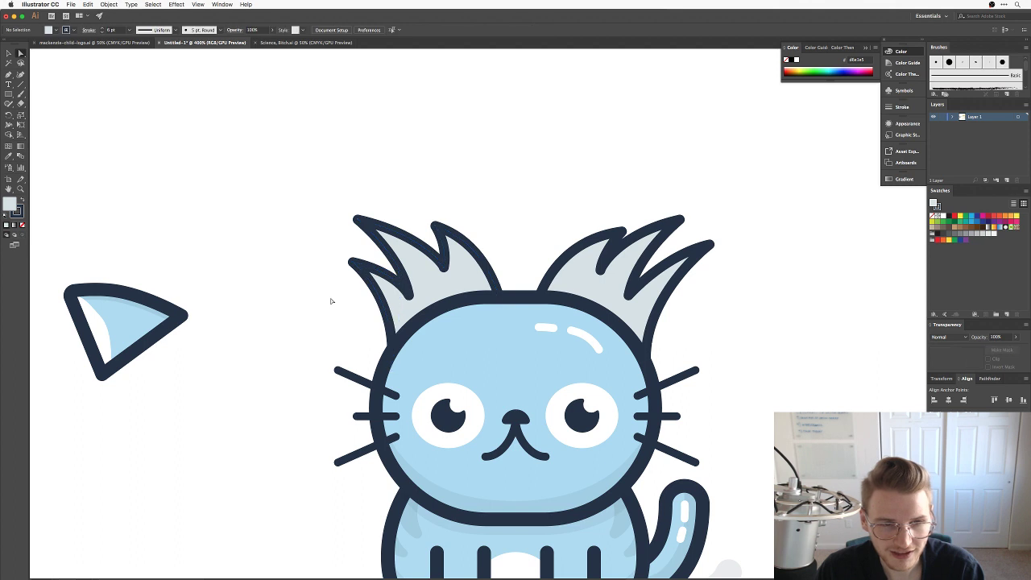
# Try moving the outermost spike's tip outward and down and raising the inner notch, and undo both changes.
pyautogui.click(354, 266)
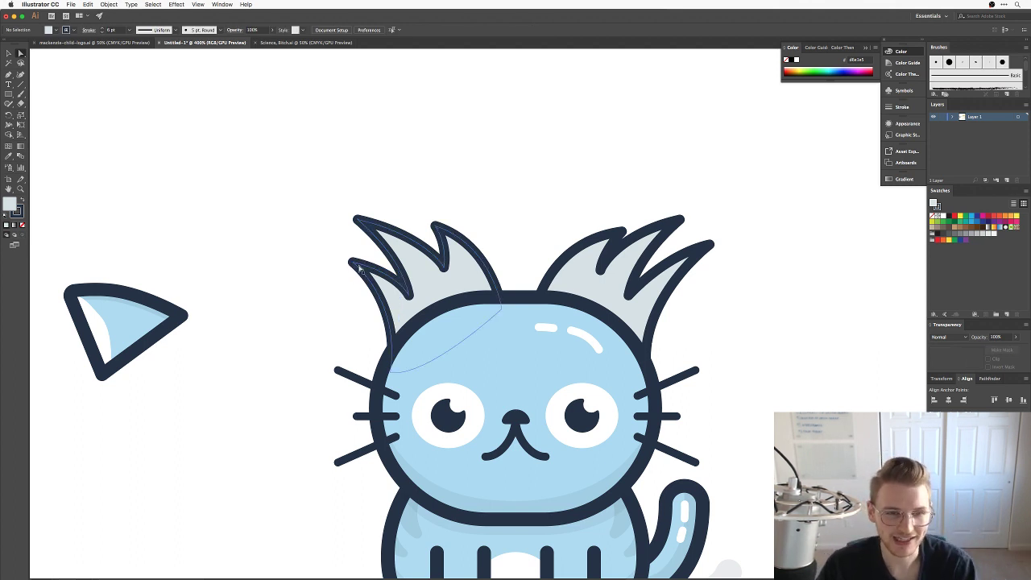
pyautogui.moveTo(355, 265); pyautogui.dragTo(342, 273)
pyautogui.click(384, 169)
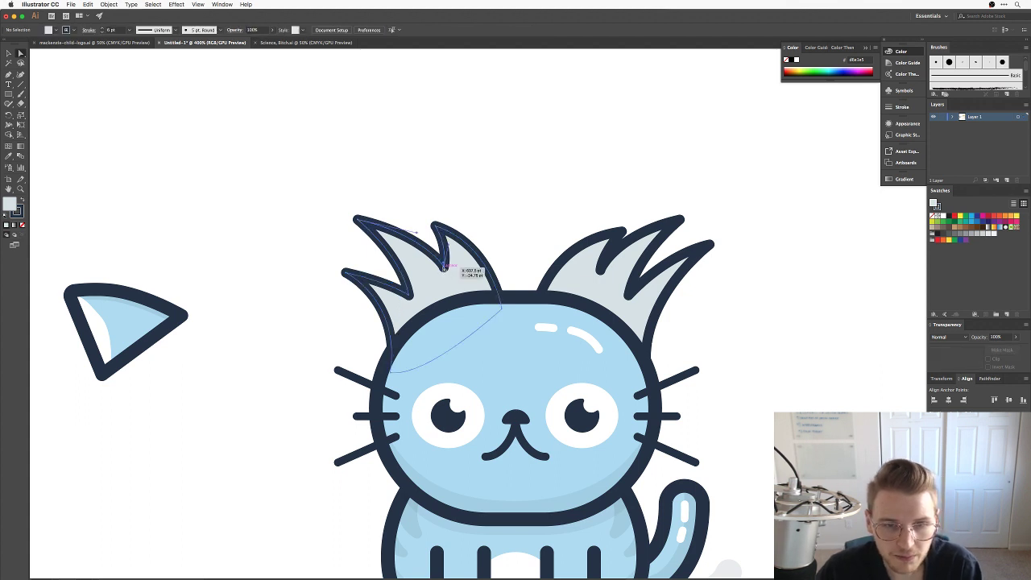
pyautogui.moveTo(445, 269); pyautogui.dragTo(442, 259)
pyautogui.click(497, 225)
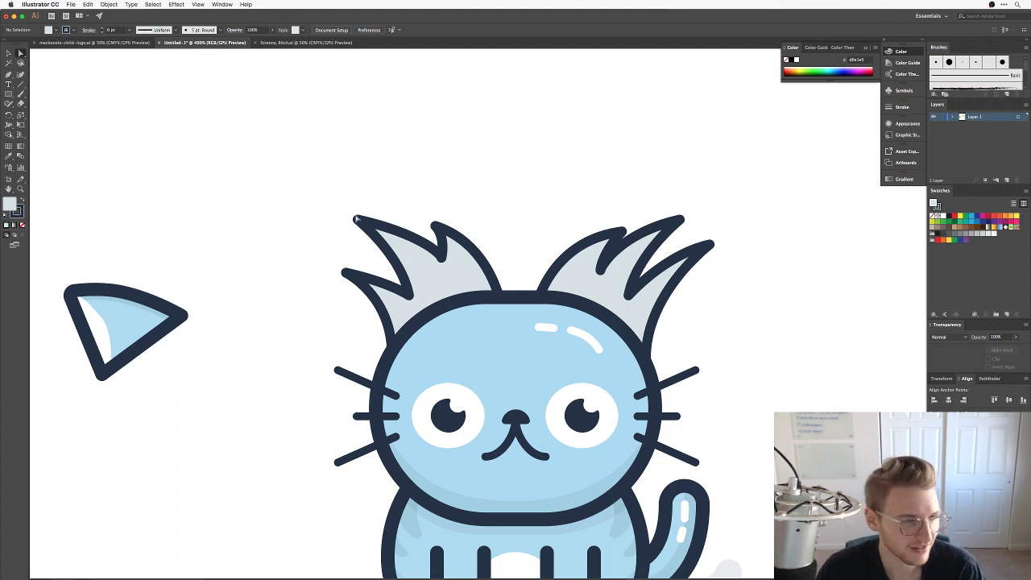
pyautogui.click(445, 267)
pyautogui.click(510, 213)
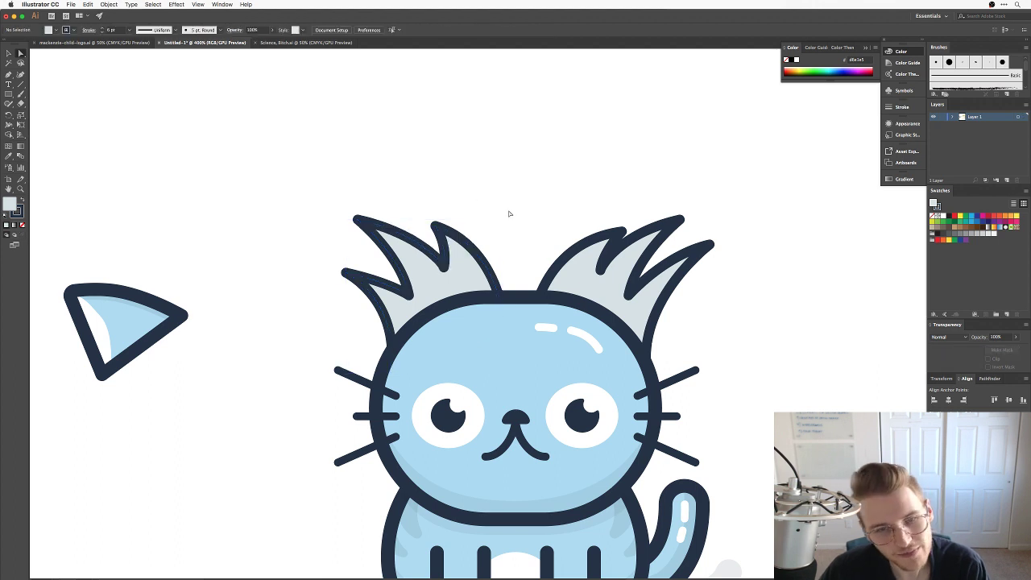
pyautogui.press('super+z')
pyautogui.click(491, 191)
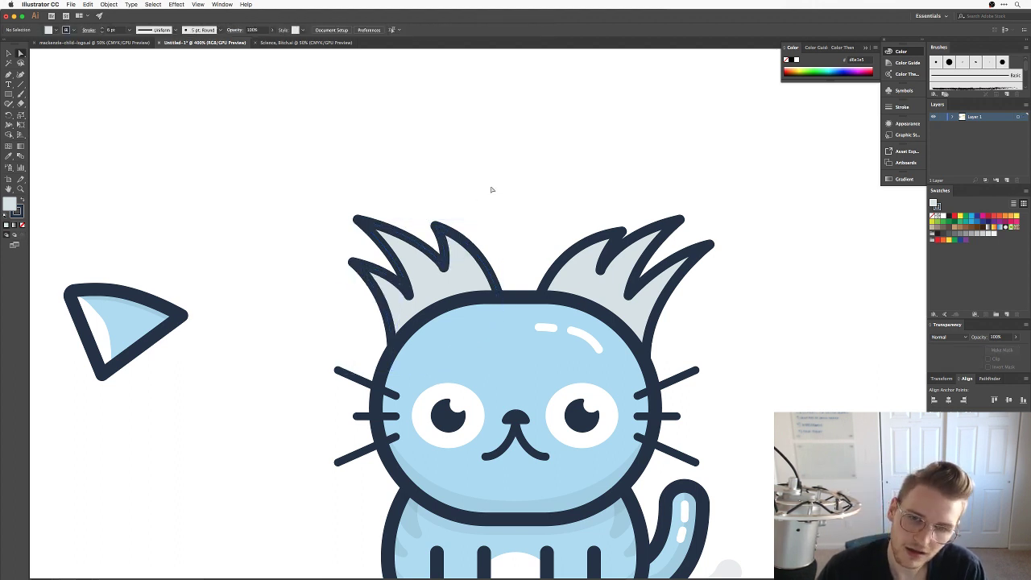
# Adjust the notch beside the left hair's innermost spike and nudge the whole left hair shape slightly left.
pyautogui.moveTo(501, 224); pyautogui.dragTo(547, 202)
pyautogui.moveTo(490, 247); pyautogui.dragTo(500, 269)
pyautogui.click(583, 164)
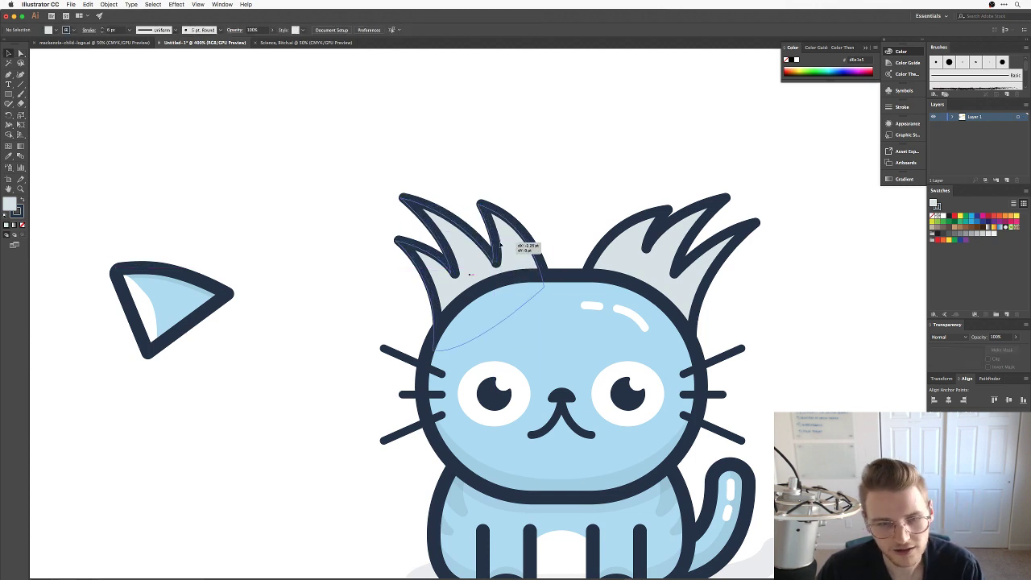
pyautogui.click(525, 242)
pyautogui.click(588, 162)
# Switch to Chrome and search Google Images for "back to the future dr" in a new tab.
pyautogui.press('super+Tab')
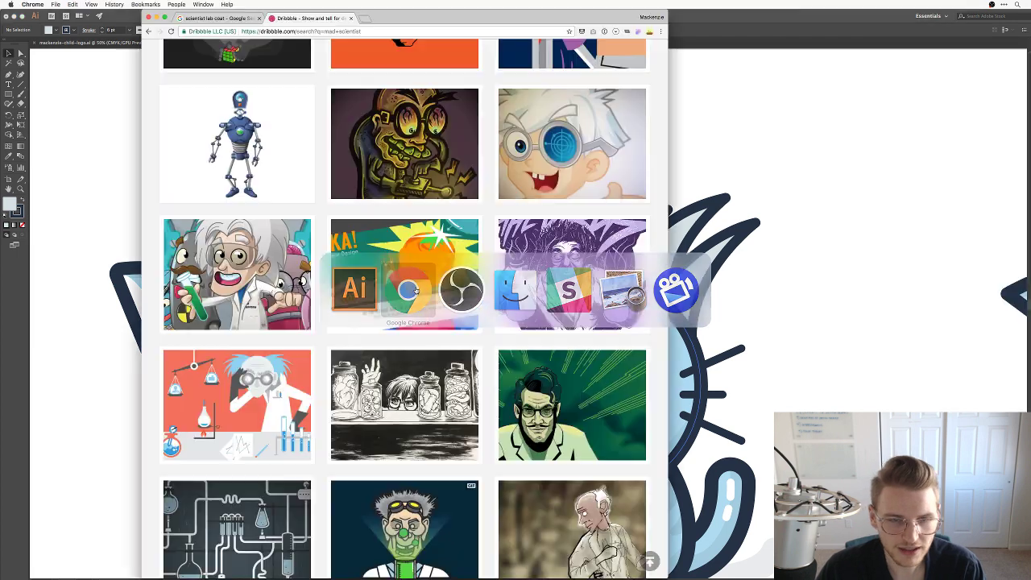
pyautogui.press('super+t')
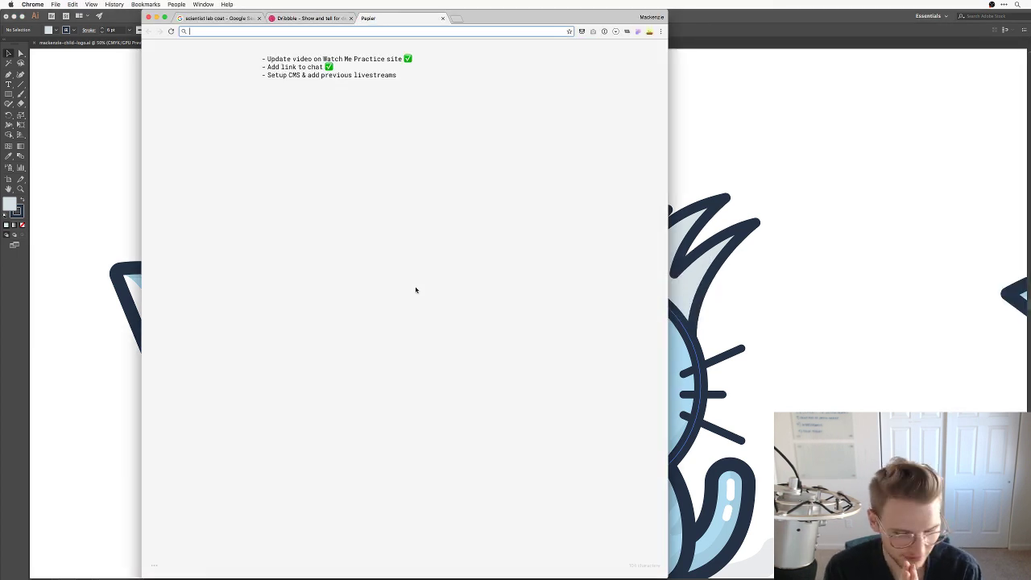
pyautogui.write('back to')
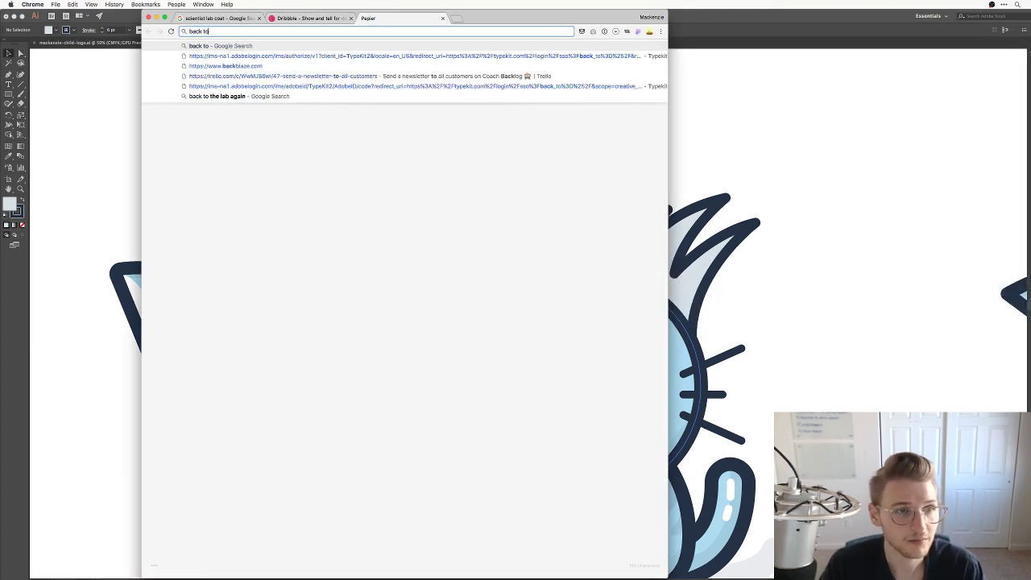
pyautogui.write(' the future dr')
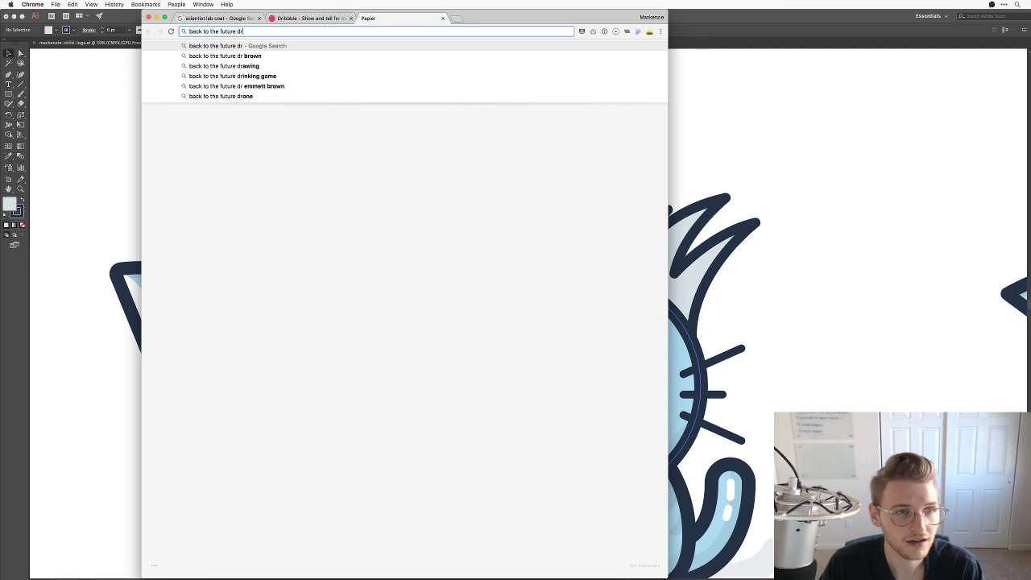
pyautogui.press('Return')
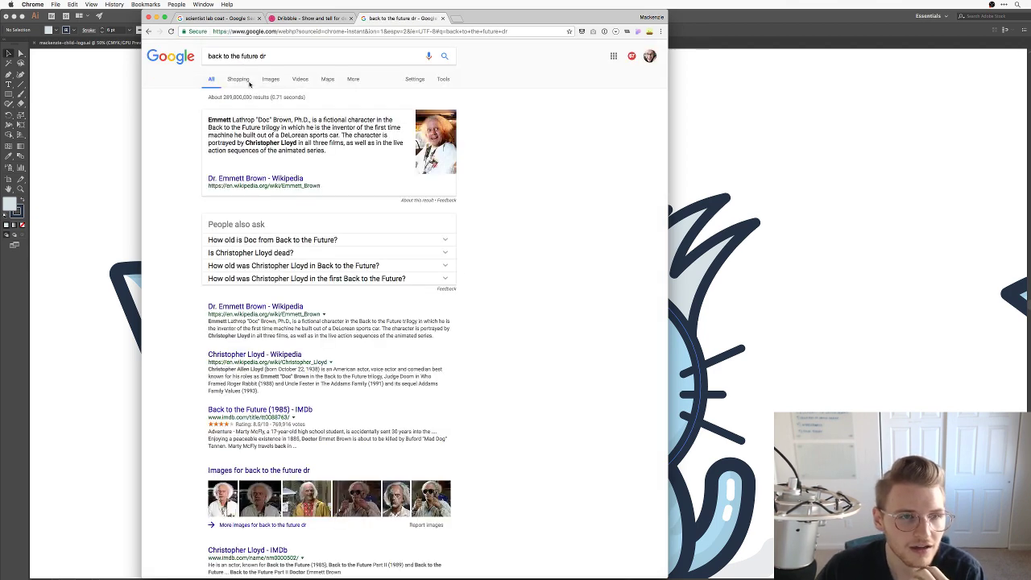
pyautogui.click(271, 79)
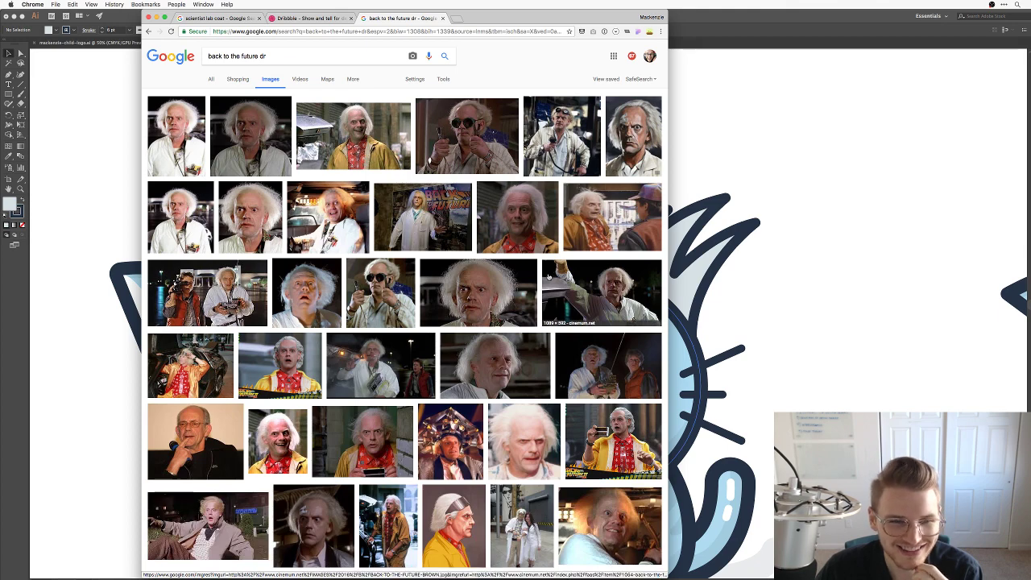
# Open the full-size photo of the scientist in dark goggles holding two clips and paste it into the cat artwork in Illustrator.
pyautogui.click(487, 151)
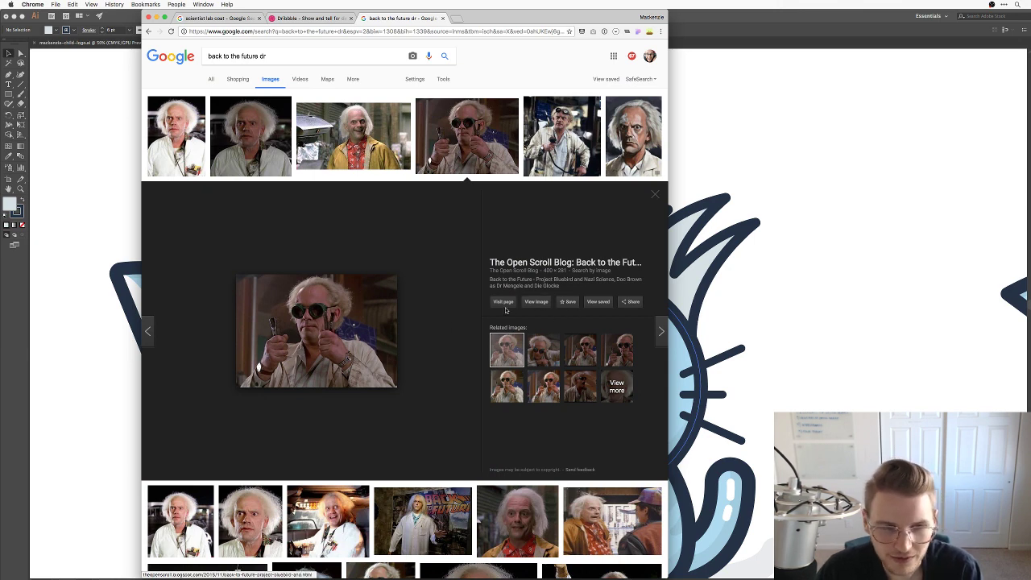
pyautogui.click(536, 302)
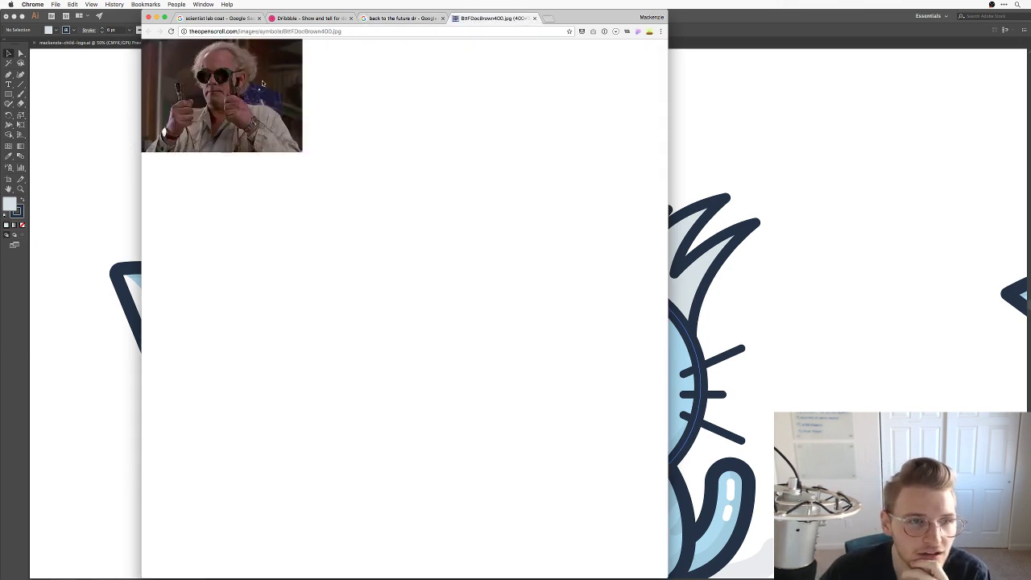
pyautogui.click(822, 214)
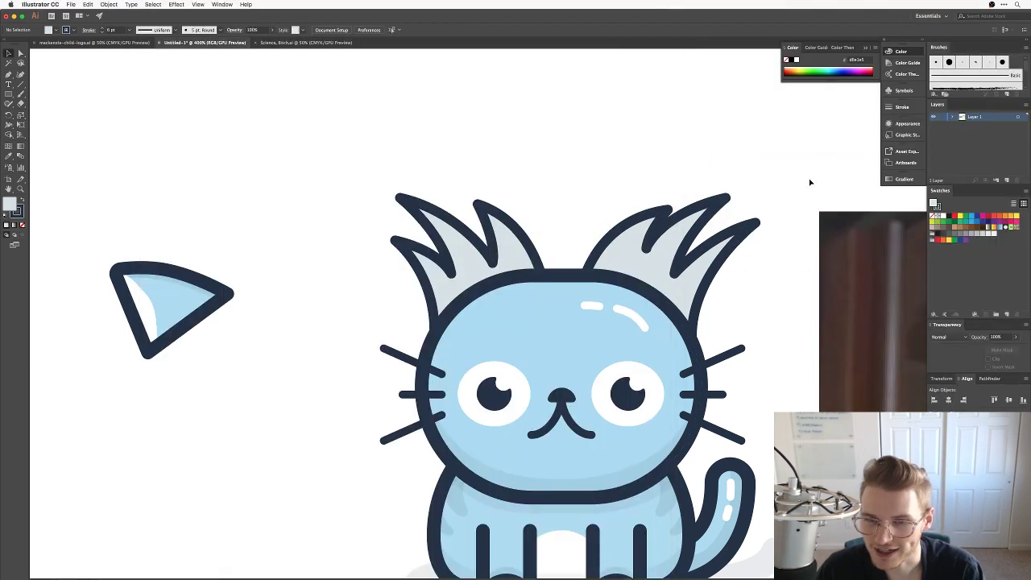
# Place the pasted reference photo beside the cat's tail side and scale it down proportionally to about 319 by 224 pt.
pyautogui.press('super+minus')
pyautogui.press('super+minus')
pyautogui.press('super+minus')
pyautogui.moveTo(784, 236); pyautogui.dragTo(708, 210)
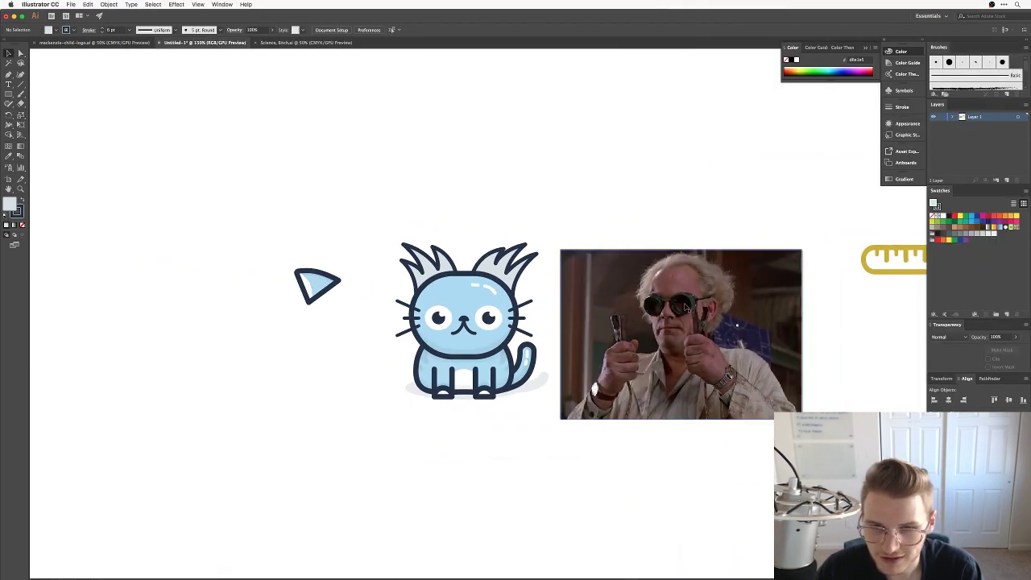
pyautogui.moveTo(725, 338); pyautogui.dragTo(716, 290)
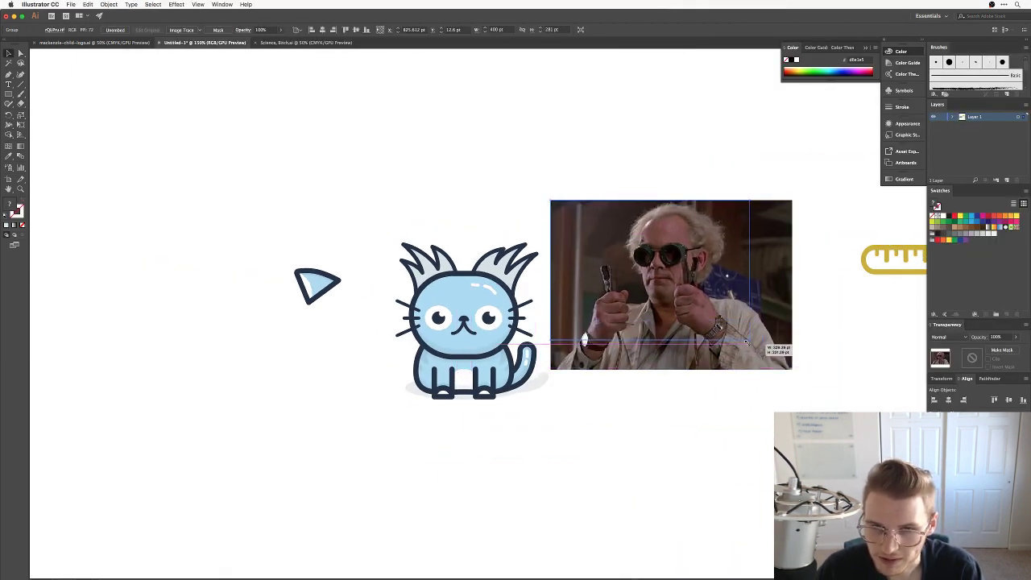
pyautogui.moveTo(795, 368); pyautogui.dragTo(744, 333)
pyautogui.moveTo(600, 216); pyautogui.dragTo(629, 238)
pyautogui.press('super+equal')
pyautogui.press('super+equal')
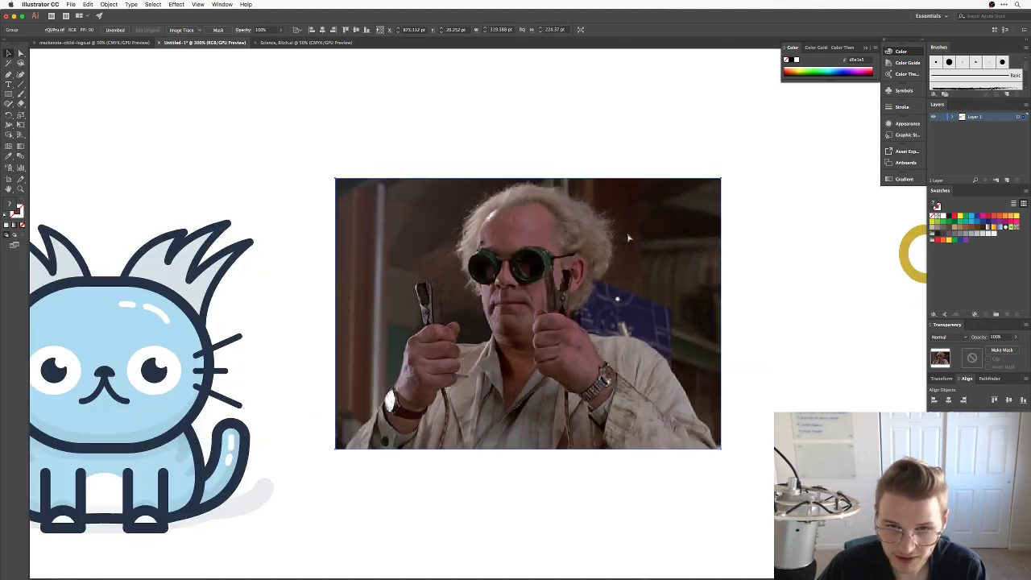
pyautogui.moveTo(375, 284); pyautogui.dragTo(476, 243)
pyautogui.moveTo(368, 255); pyautogui.dragTo(514, 221)
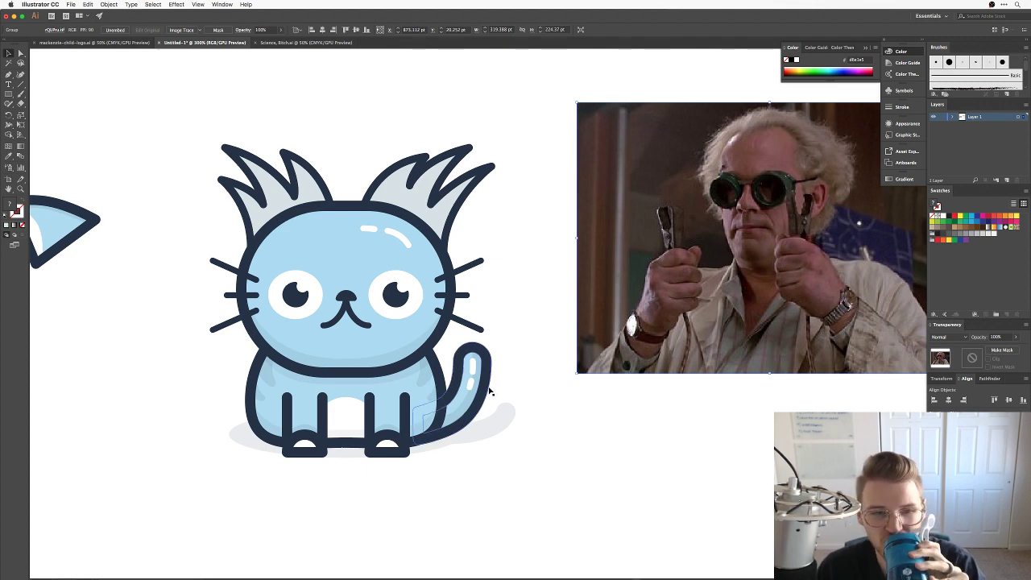
pyautogui.click(509, 323)
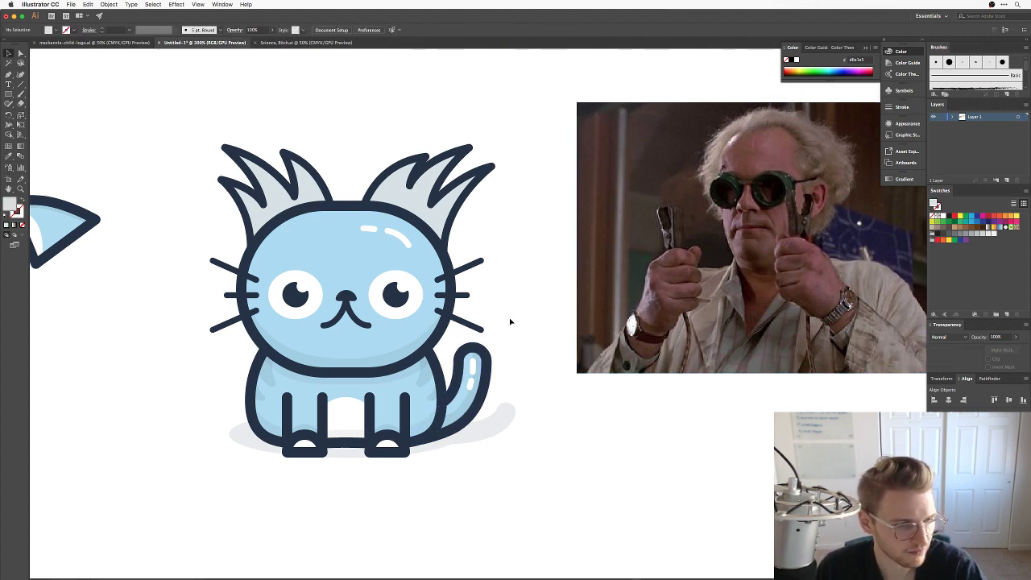
# Delete the spiky left hair shape from the cat's head.
pyautogui.hscroll(-2, 510, 322)
pyautogui.moveTo(516, 275); pyautogui.dragTo(625, 315)
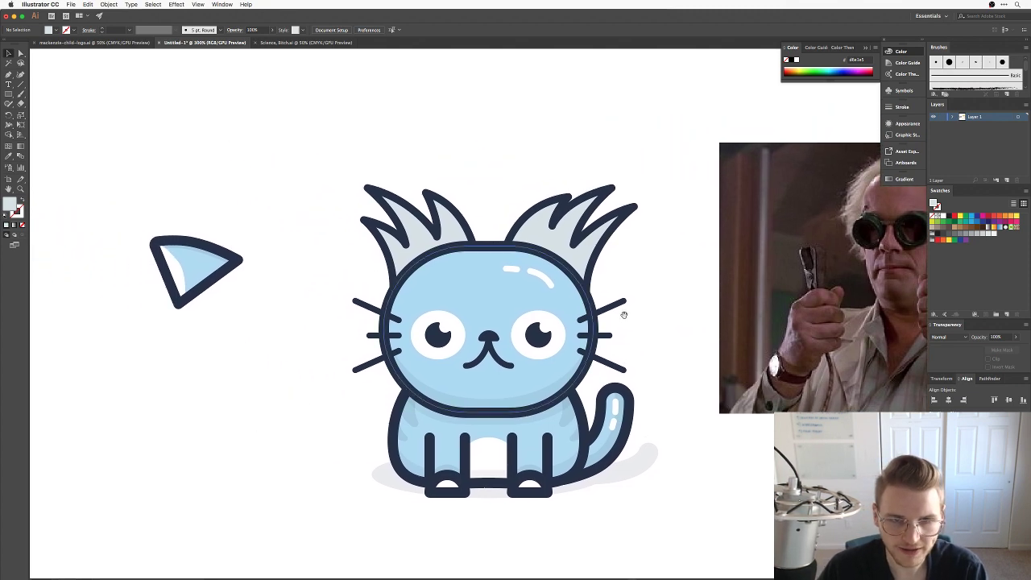
pyautogui.click(419, 238)
pyautogui.moveTo(628, 180); pyautogui.dragTo(517, 254)
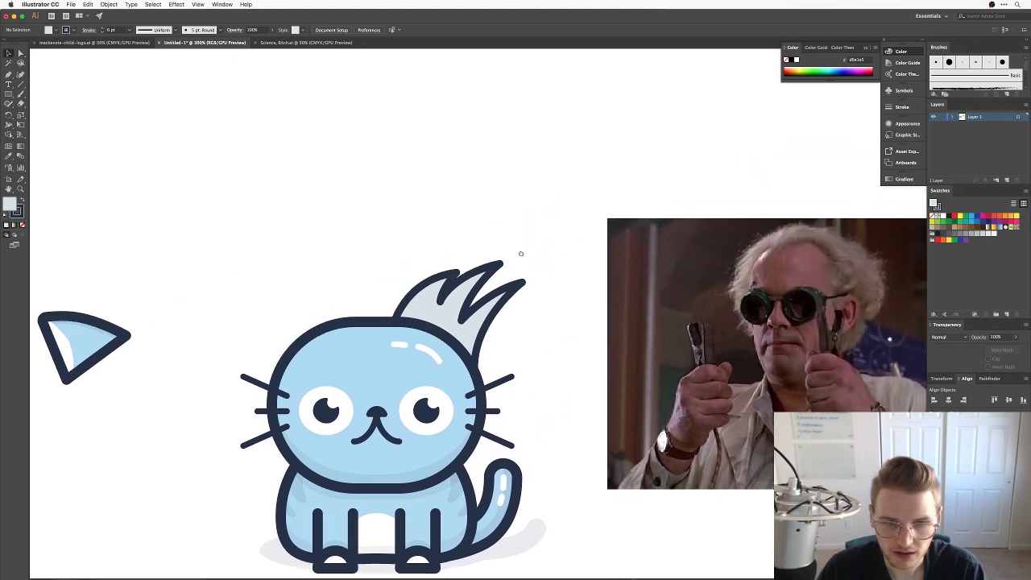
# Reshape the right hair's innermost spike by moving its tip up and inward and bending its outer edge into a curve.
pyautogui.moveTo(397, 373); pyautogui.dragTo(592, 278)
pyautogui.moveTo(595, 162); pyautogui.dragTo(546, 284)
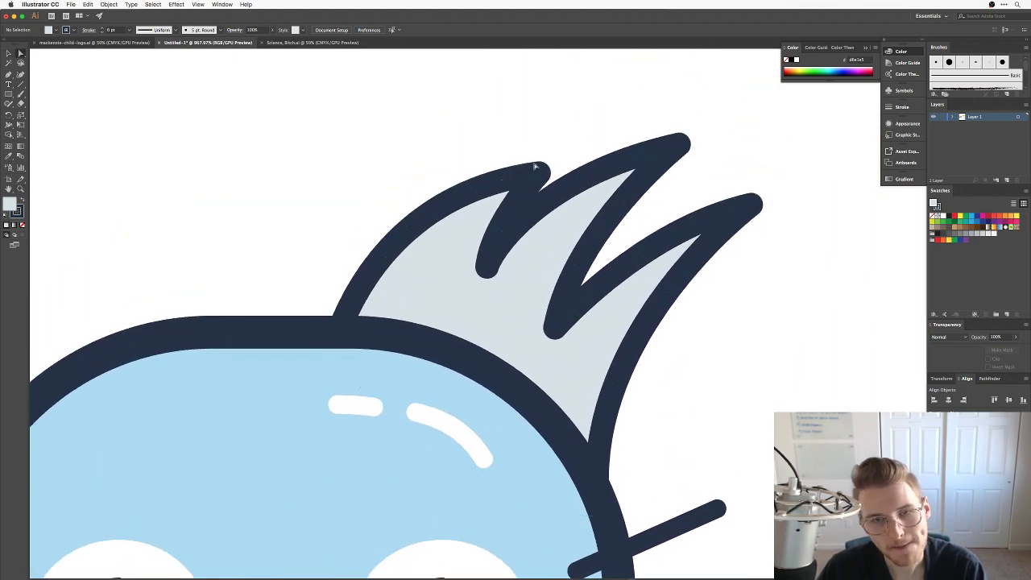
pyautogui.moveTo(542, 175); pyautogui.dragTo(513, 160)
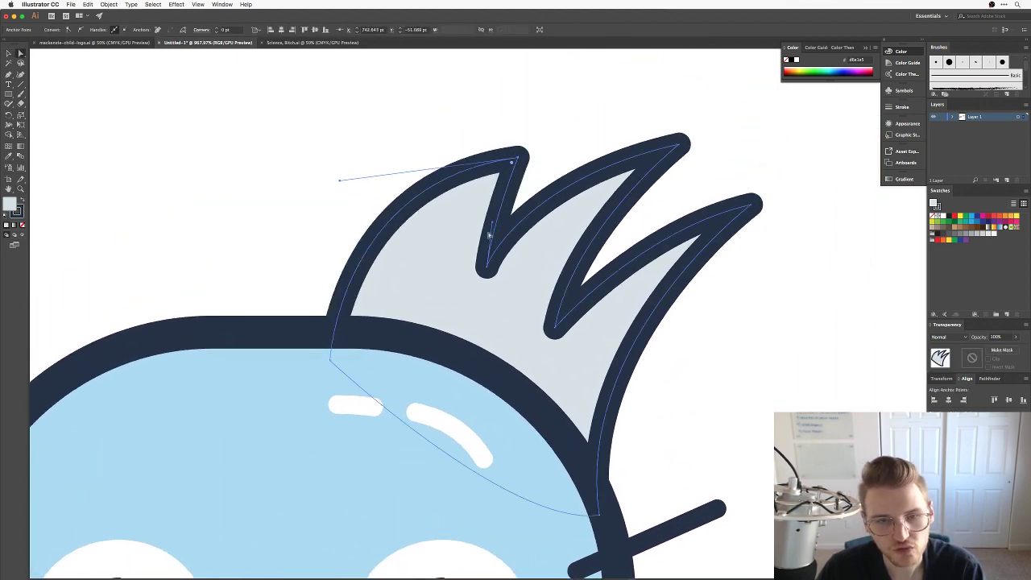
pyautogui.click(569, 131)
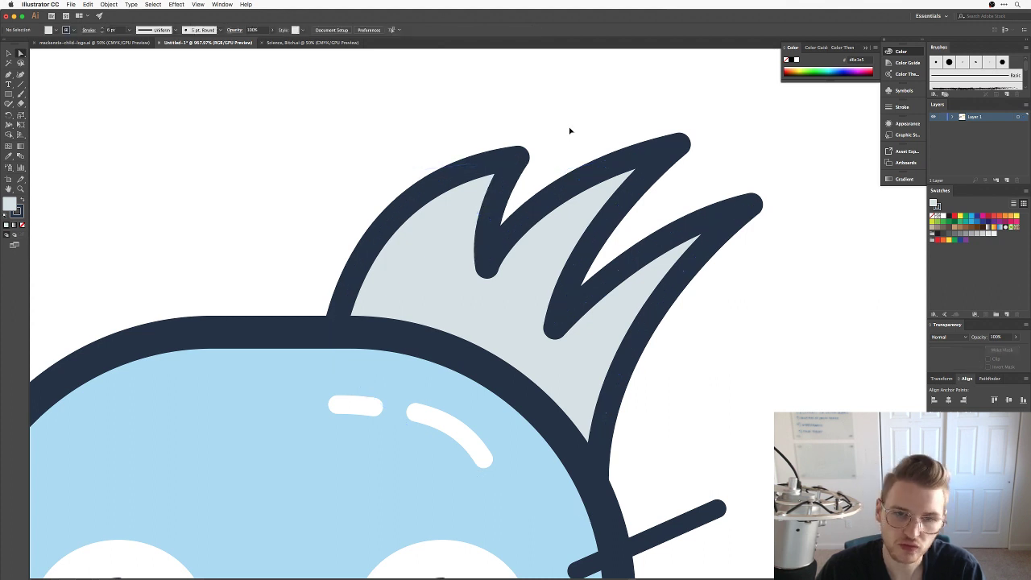
# Start an inner hair shape with the Pen tool inside the right hair, drawing its first curved spike and the following notch.
pyautogui.hotkey('ctrl', '-')
pyautogui.hotkey('ctrl', '-')
pyautogui.click(532, 267)
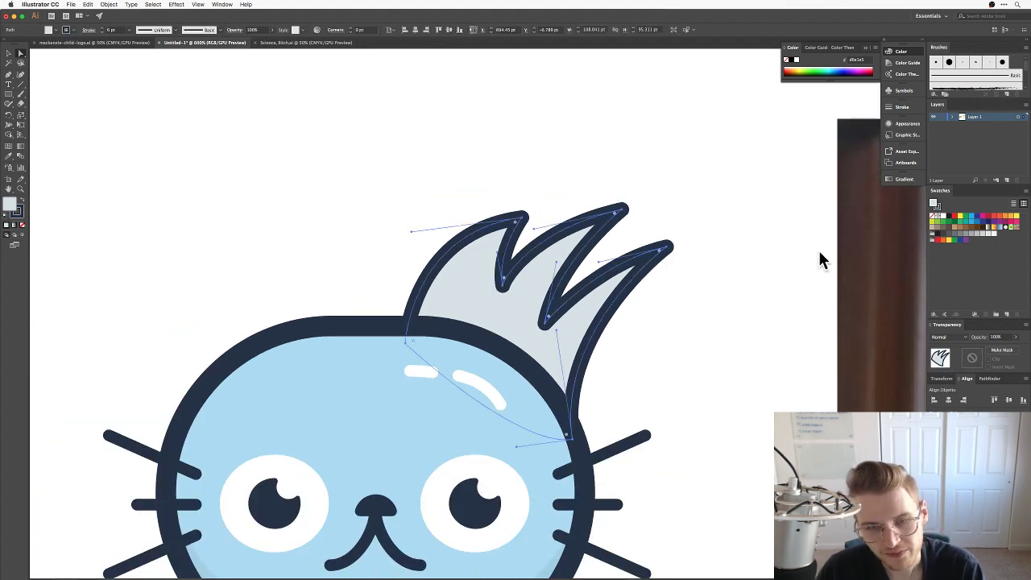
pyautogui.click(659, 360)
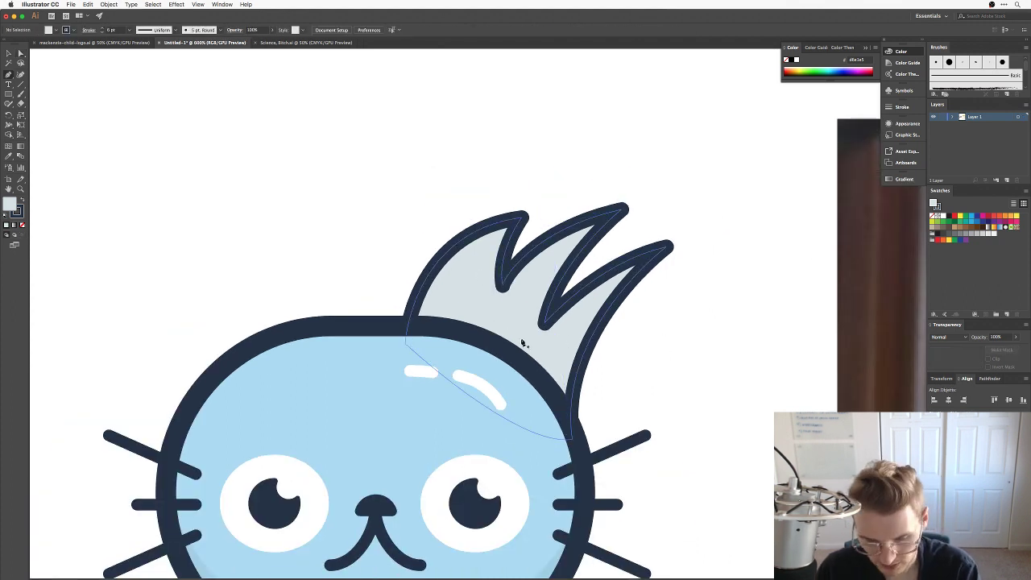
pyautogui.click(436, 350)
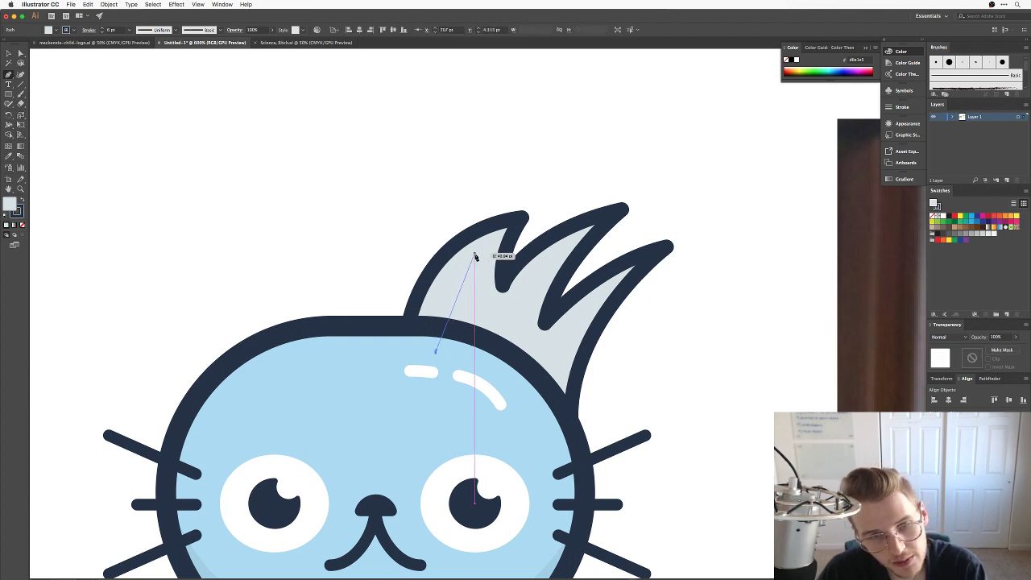
pyautogui.moveTo(477, 255); pyautogui.dragTo(514, 221)
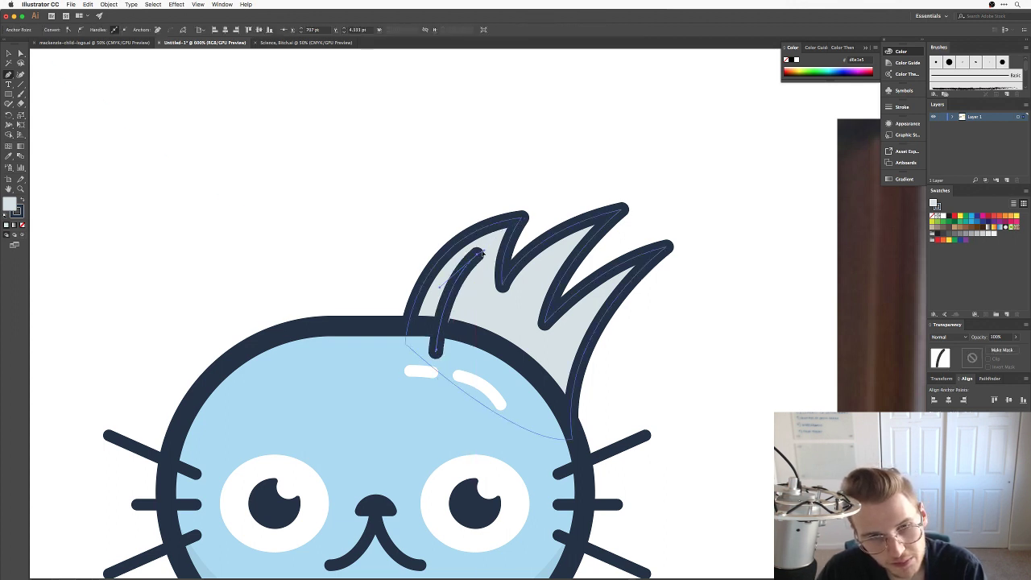
pyautogui.click(477, 255)
pyautogui.click(499, 319)
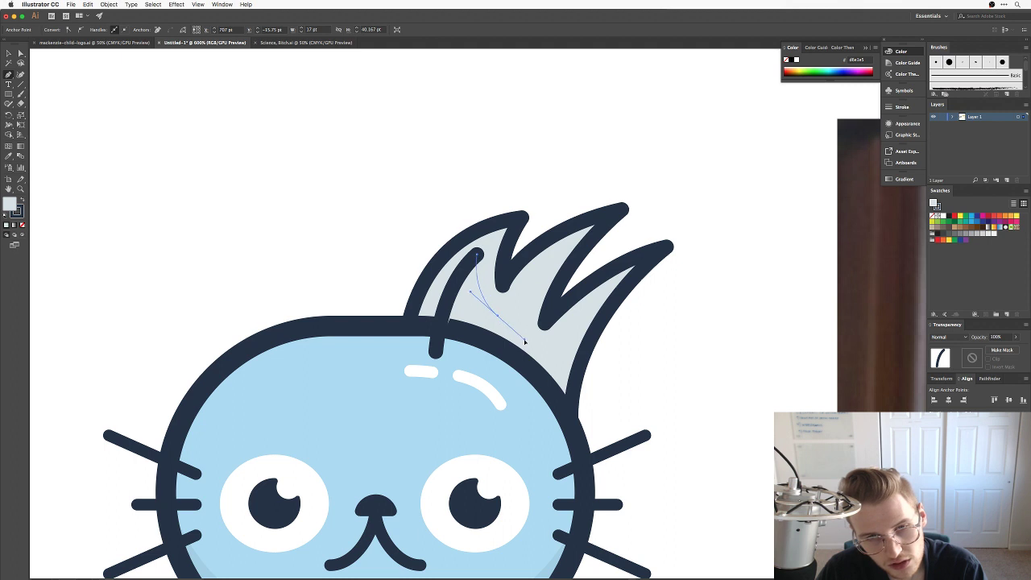
pyautogui.click(499, 316)
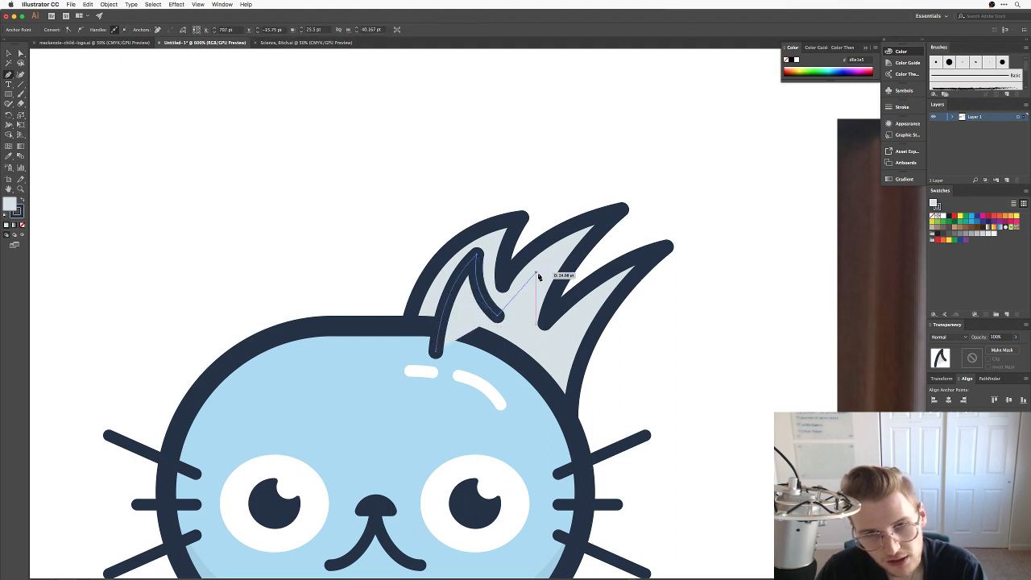
# Add two more curved spikes echoing the outer hair, run the path down inside the head outline and close the inner shape.
pyautogui.moveTo(544, 270); pyautogui.dragTo(576, 261)
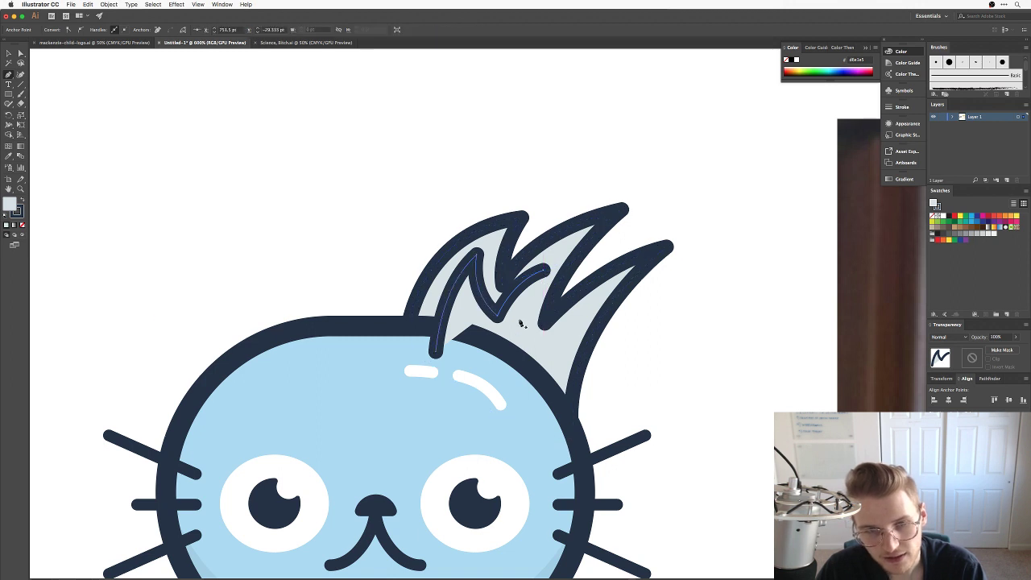
pyautogui.press('Escape')
pyautogui.click(544, 271)
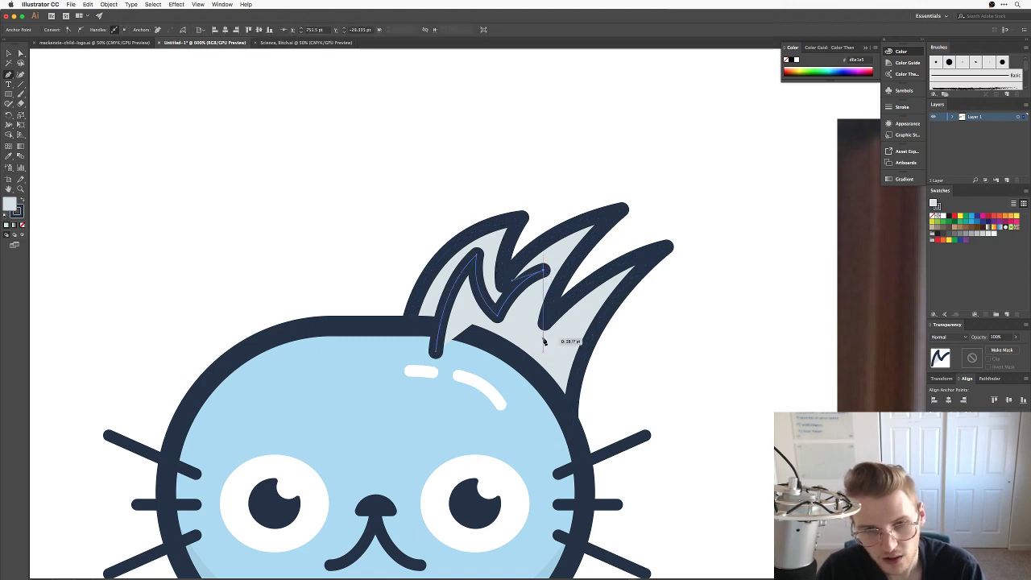
pyautogui.click(534, 346)
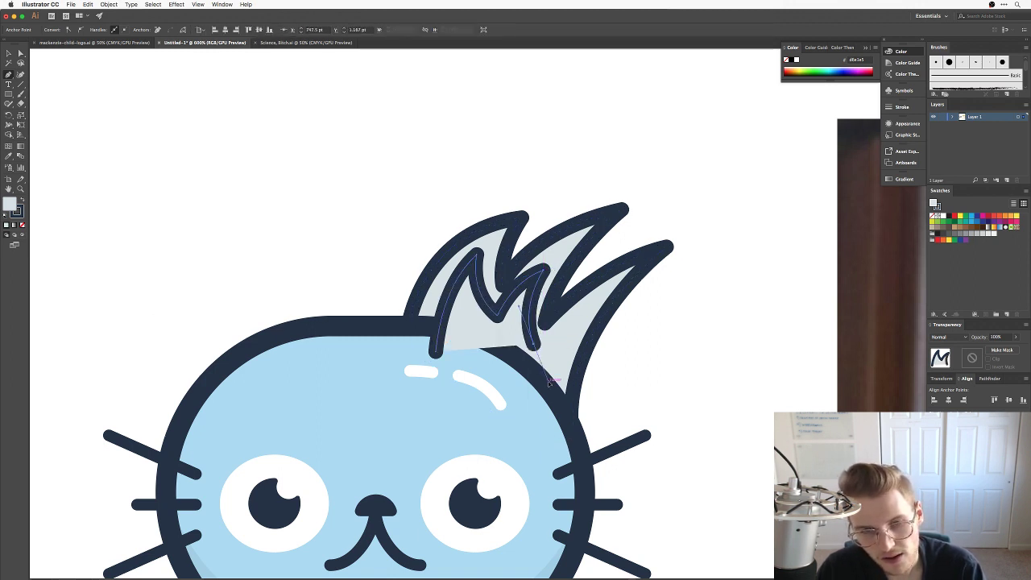
pyautogui.click(585, 315)
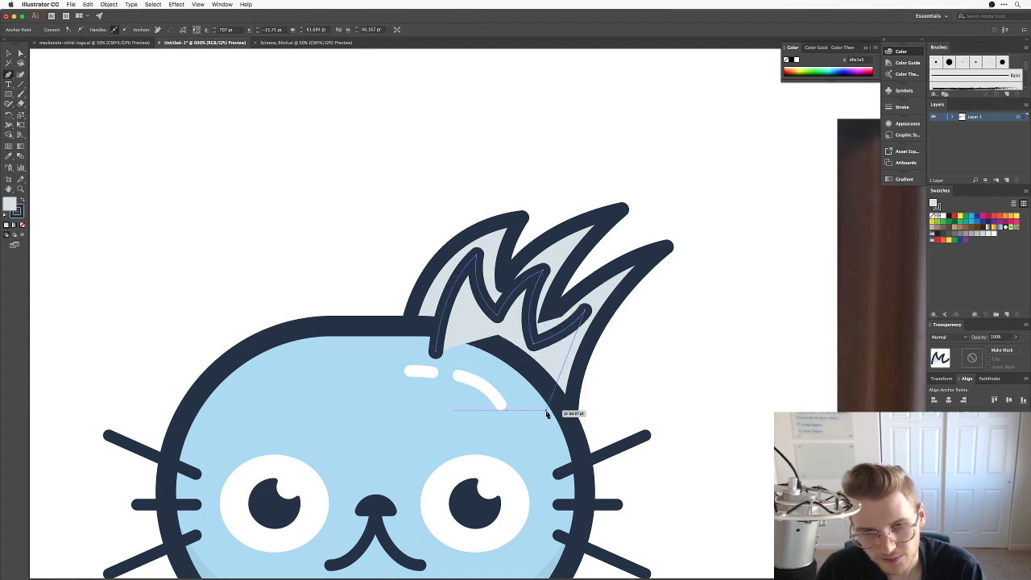
pyautogui.moveTo(548, 413); pyautogui.dragTo(556, 457)
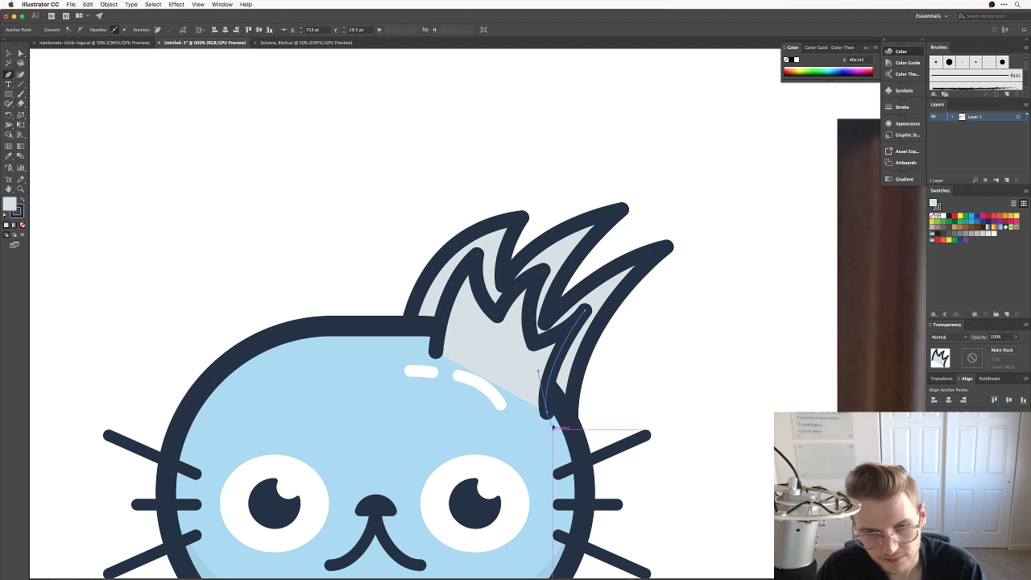
pyautogui.click(548, 412)
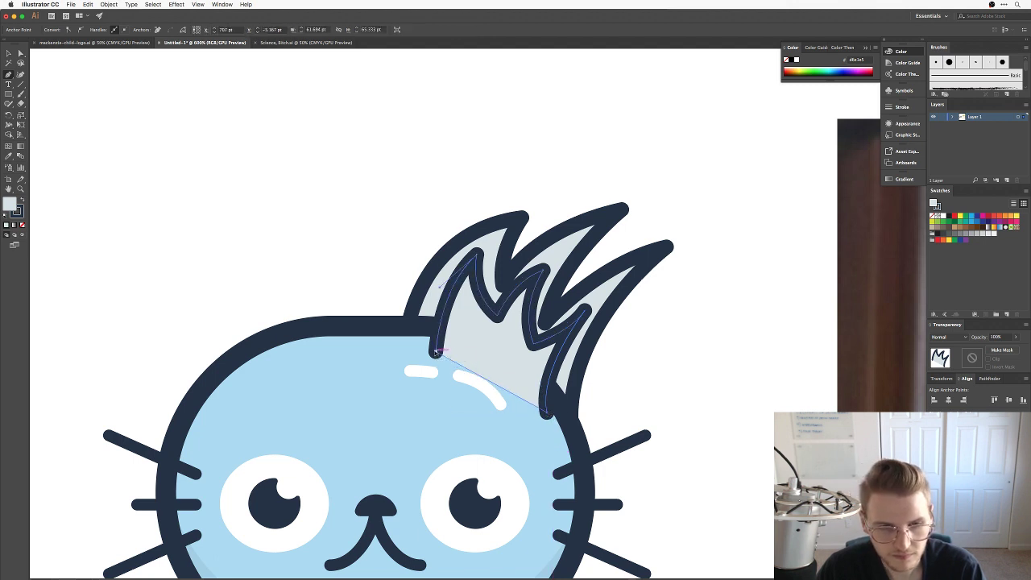
pyautogui.click(434, 354)
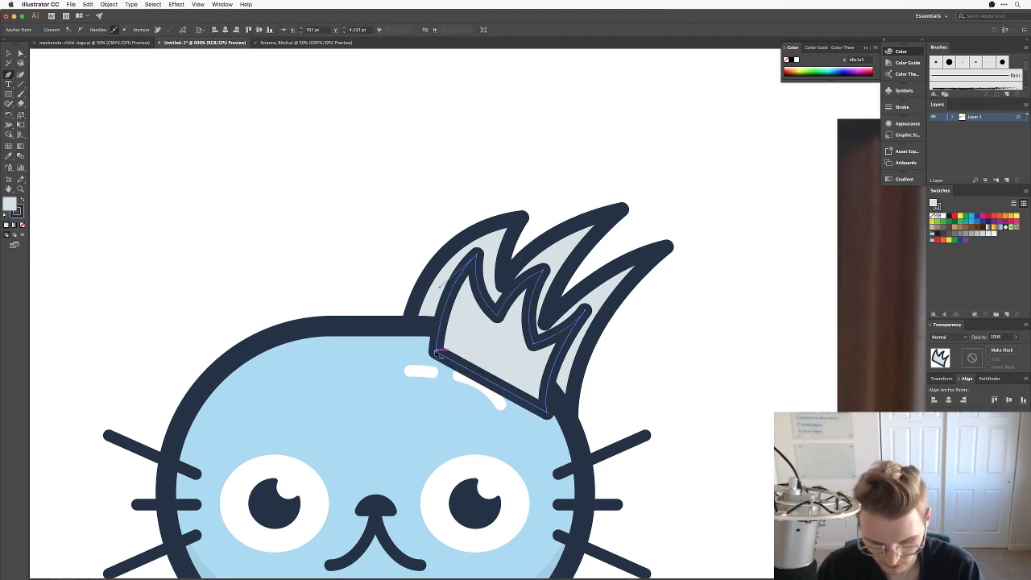
# Remove the inner hair shape's stroke and fill it with white sampled from the canvas.
pyautogui.click(21, 224)
pyautogui.press('v')
pyautogui.click(489, 302)
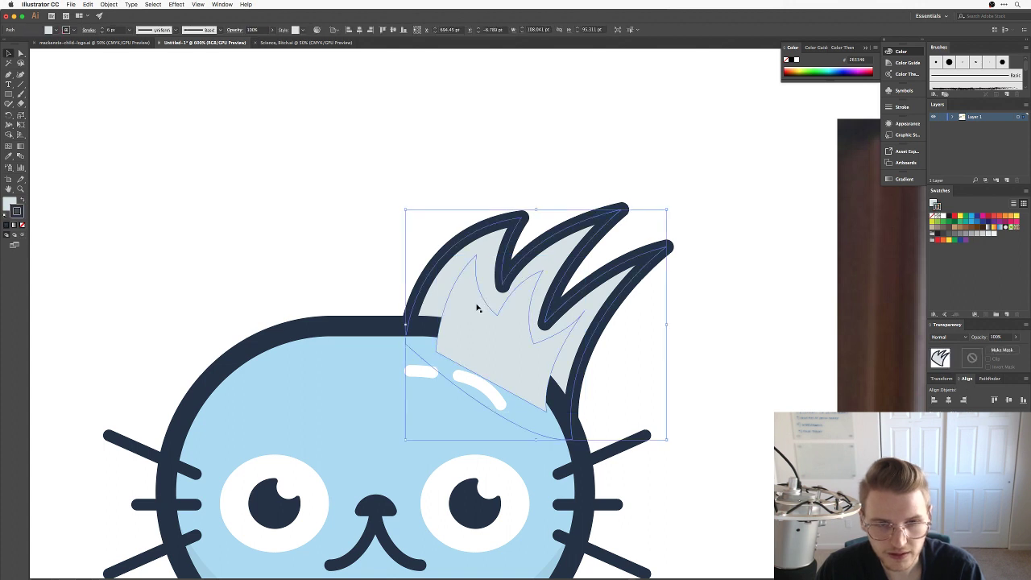
pyautogui.click(475, 305)
pyautogui.press('i')
pyautogui.click(423, 194)
pyautogui.press('v')
pyautogui.click(442, 180)
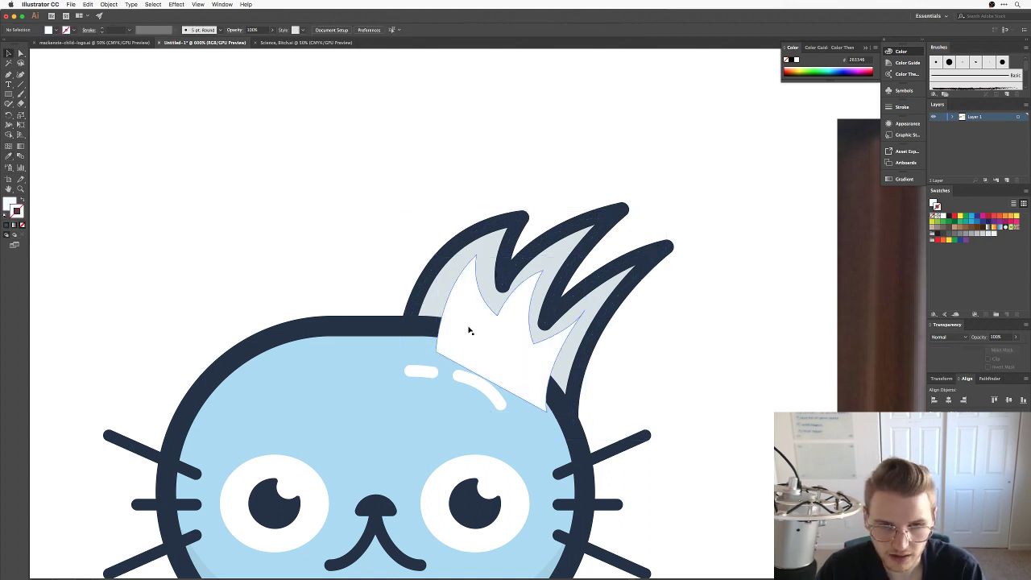
# Select the right hair together with its white inner shape and send both behind the cat's head.
pyautogui.moveTo(423, 202); pyautogui.dragTo(536, 292)
pyautogui.press('super+shift+[')
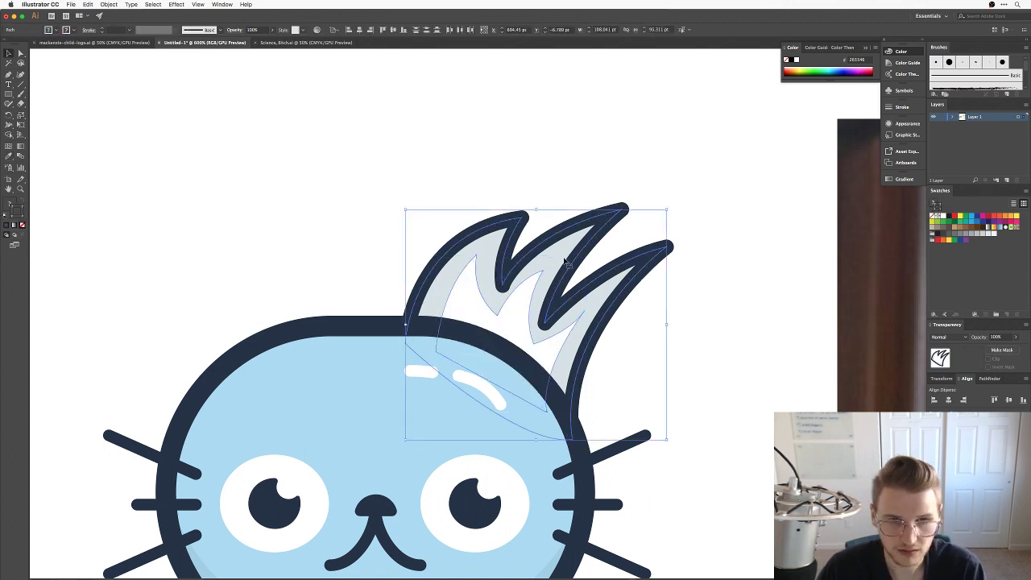
# Try rounding all the corners of the white inner hair shape at once.
pyautogui.press('a')
pyautogui.click(471, 274)
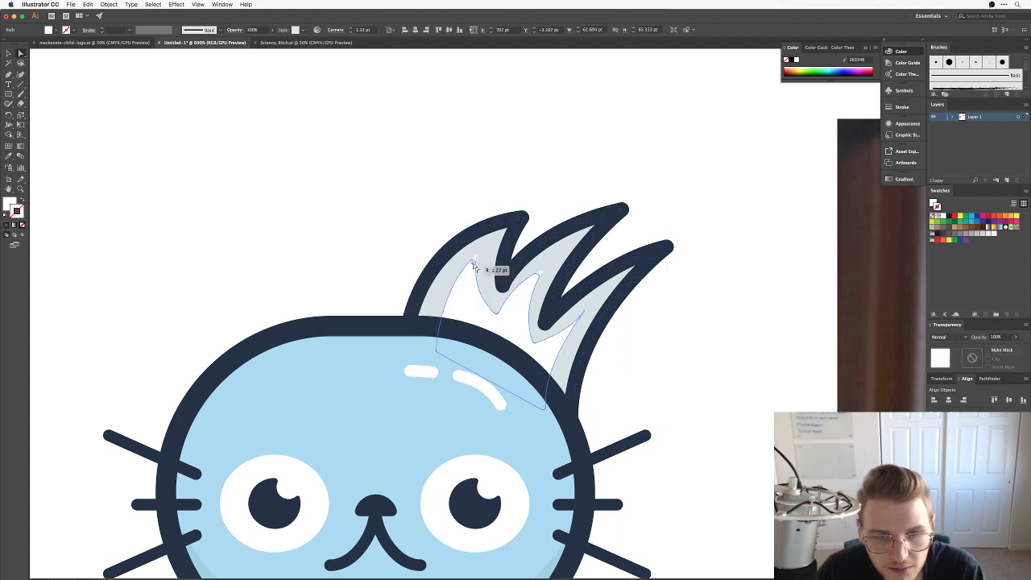
pyautogui.click(589, 185)
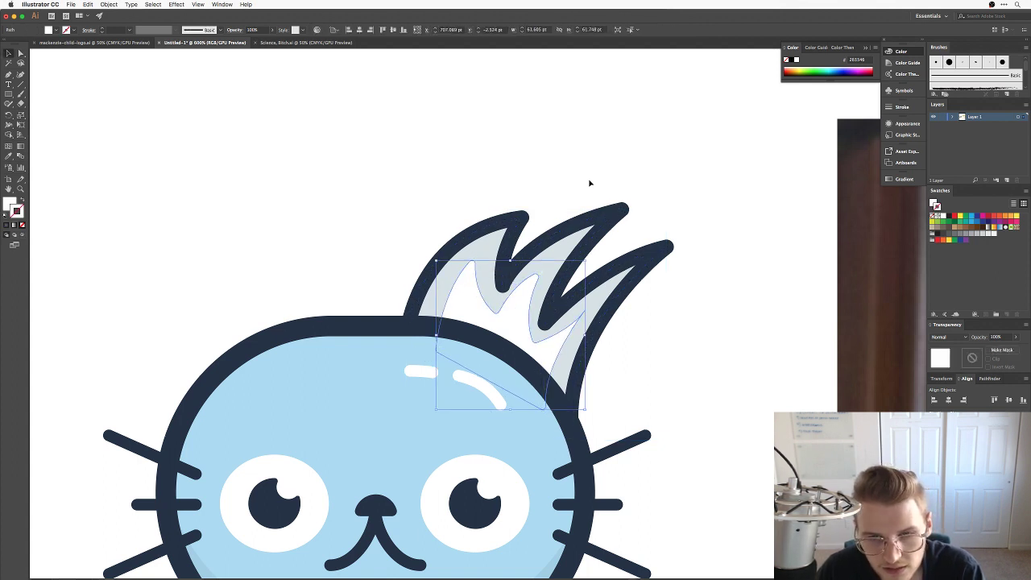
# Shift the tip of the white shape's outermost spike slightly outward and convert its anchor point to smooth.
pyautogui.moveTo(586, 314)
pyautogui.mouseDown()
pyautogui.moveTo(686, 341)
pyautogui.moveTo(588, 315)
pyautogui.mouseUp()
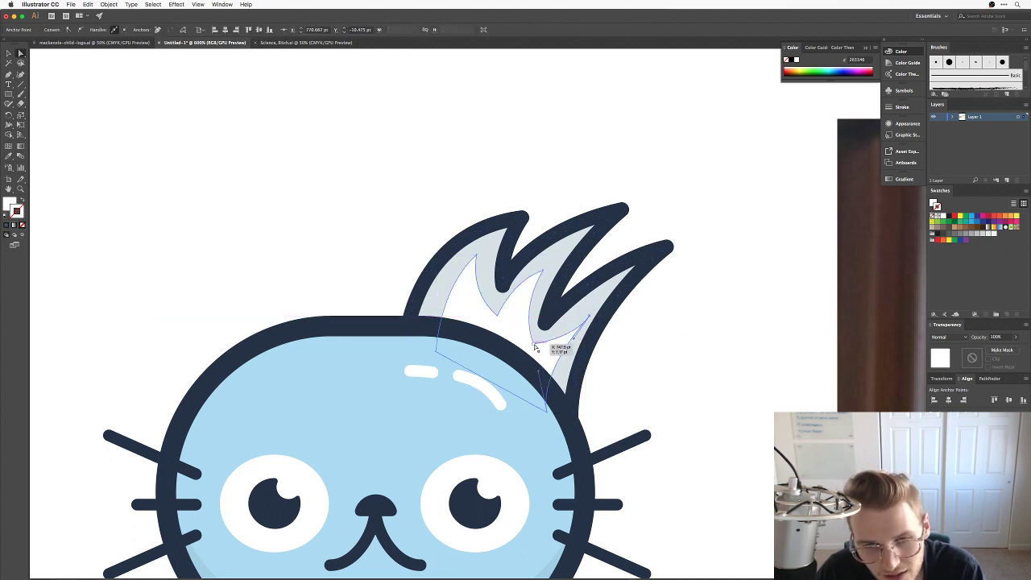
pyautogui.moveTo(536, 348); pyautogui.dragTo(534, 344)
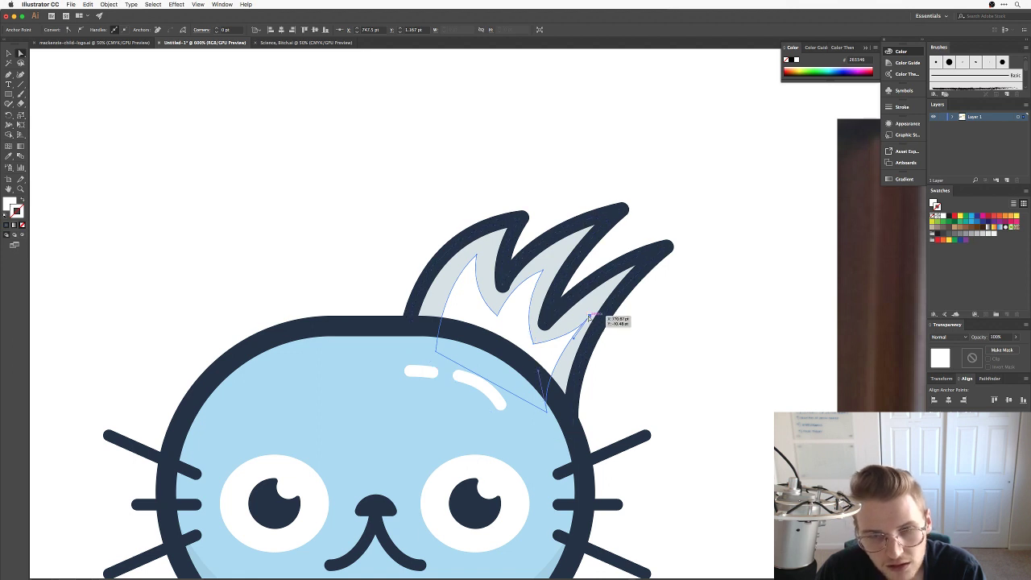
pyautogui.moveTo(589, 318); pyautogui.dragTo(589, 318)
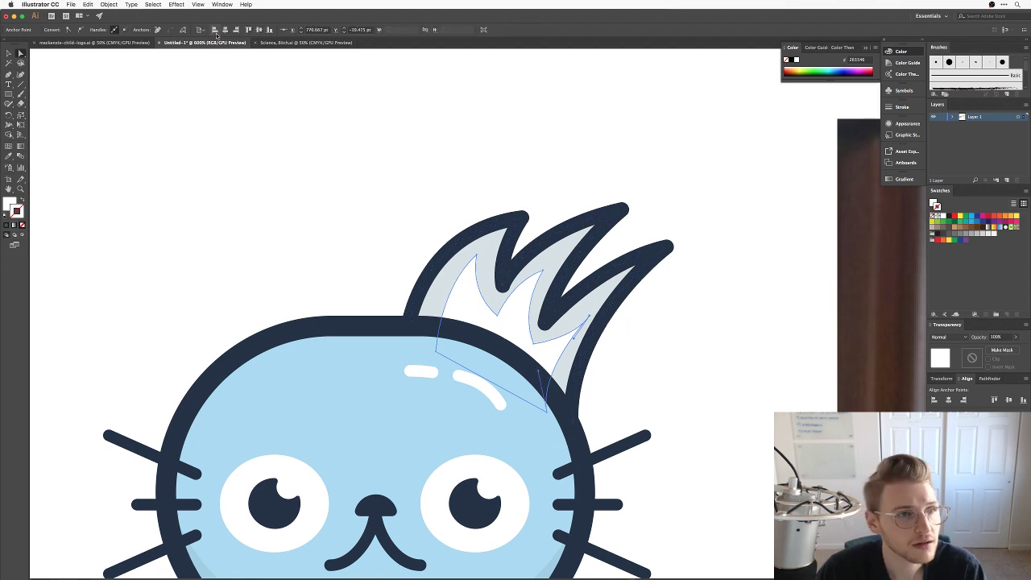
pyautogui.click(79, 30)
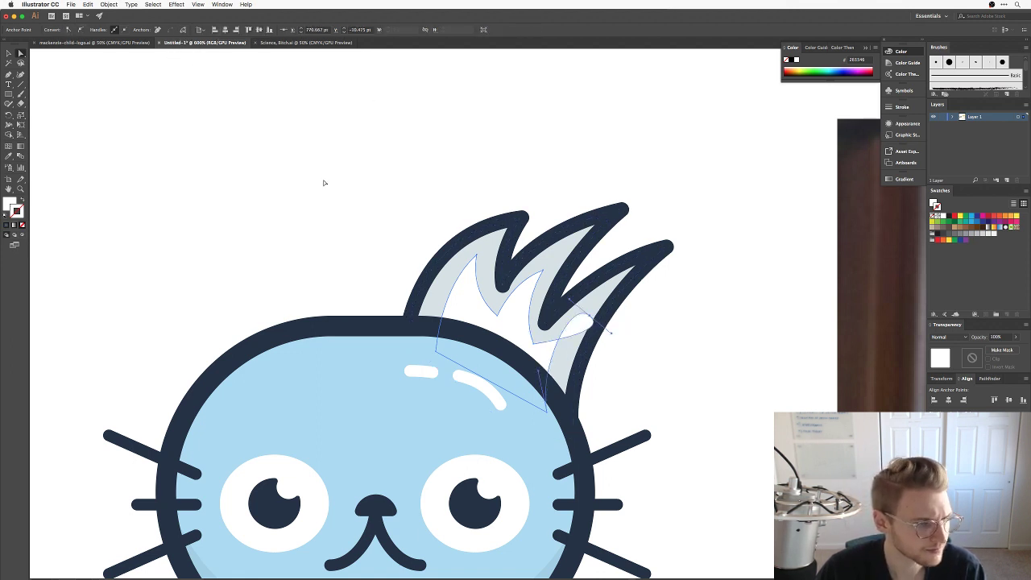
# Fold the outermost tip's lower handle back into the spike so both of its edges curve into a slim point.
pyautogui.click(700, 326)
pyautogui.press('super+equal')
pyautogui.press('super+equal')
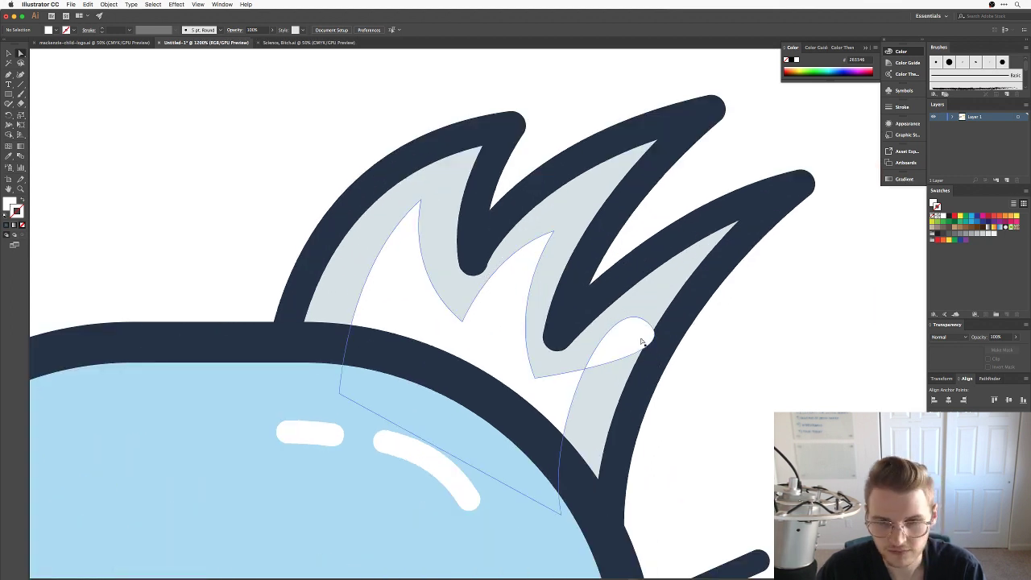
pyautogui.hscroll(3, 640, 339)
pyautogui.click(509, 295)
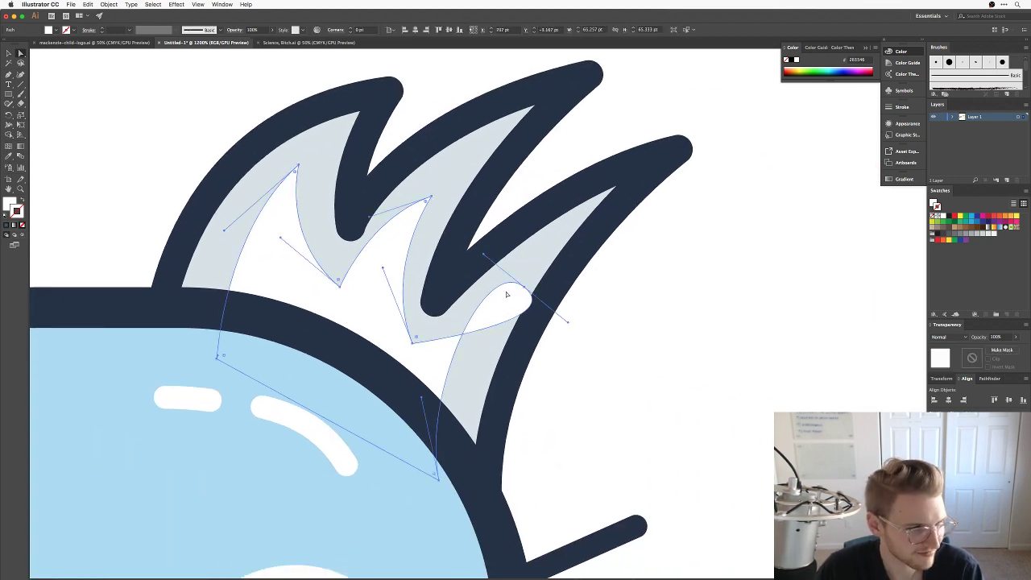
pyautogui.click(524, 287)
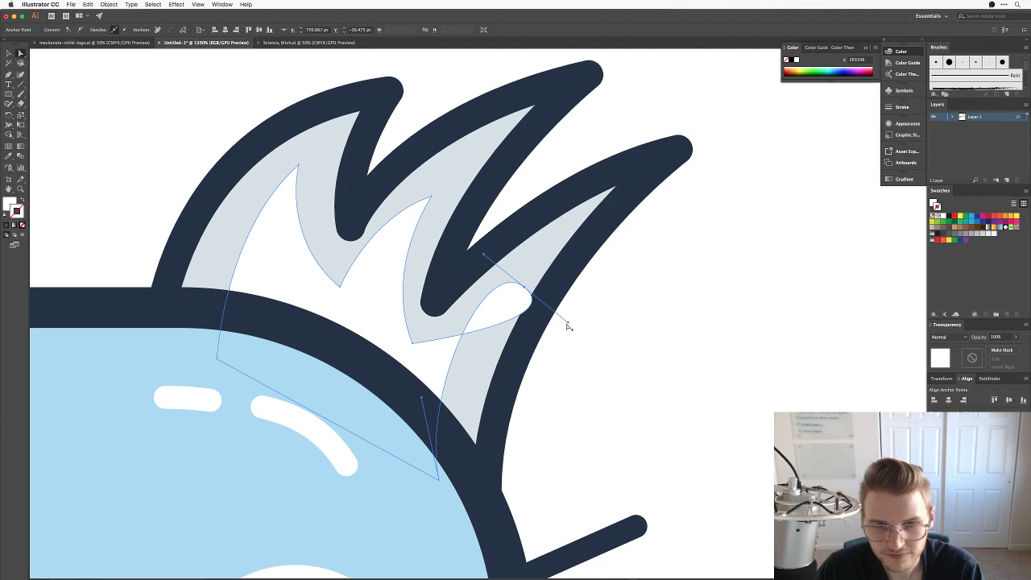
pyautogui.moveTo(568, 322); pyautogui.dragTo(497, 304)
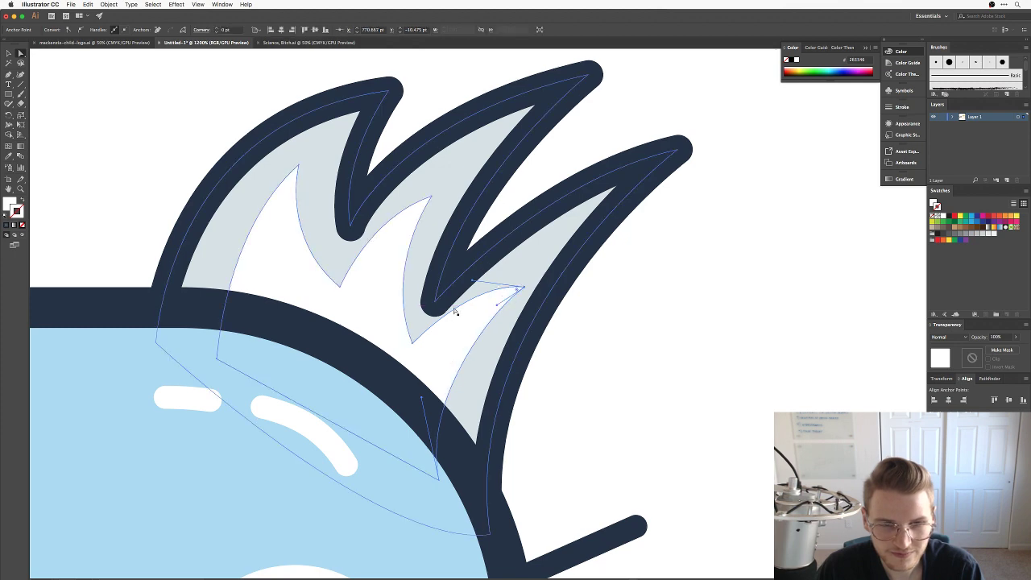
# Refine the outermost white spike by shifting its notch and tip, and move the shape's lower right corner into the head outline.
pyautogui.click(411, 345)
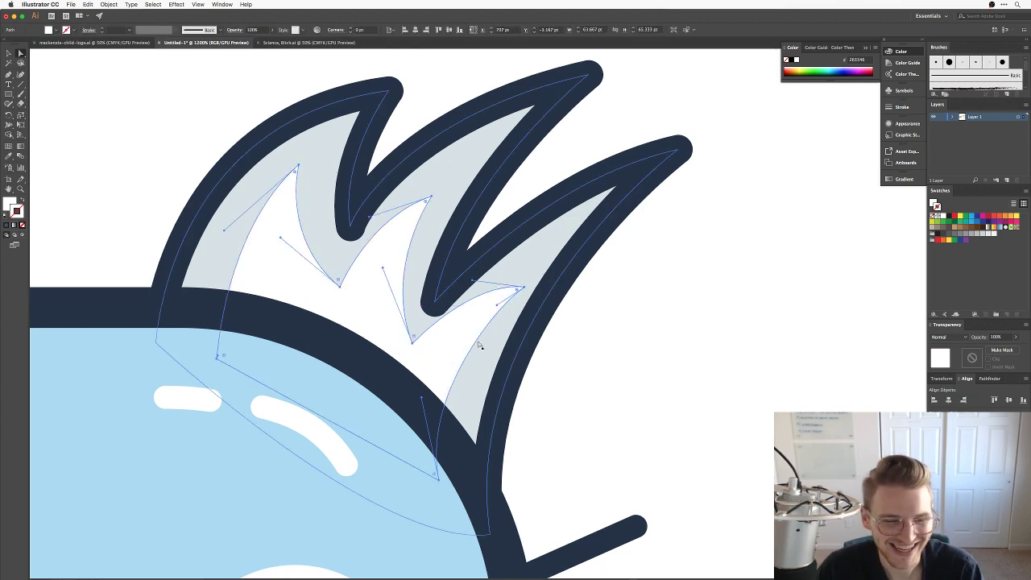
pyautogui.moveTo(473, 281)
pyautogui.mouseDown()
pyautogui.moveTo(483, 299)
pyautogui.moveTo(473, 297)
pyautogui.mouseUp()
pyautogui.moveTo(414, 346); pyautogui.dragTo(423, 343)
pyautogui.moveTo(522, 290); pyautogui.dragTo(520, 279)
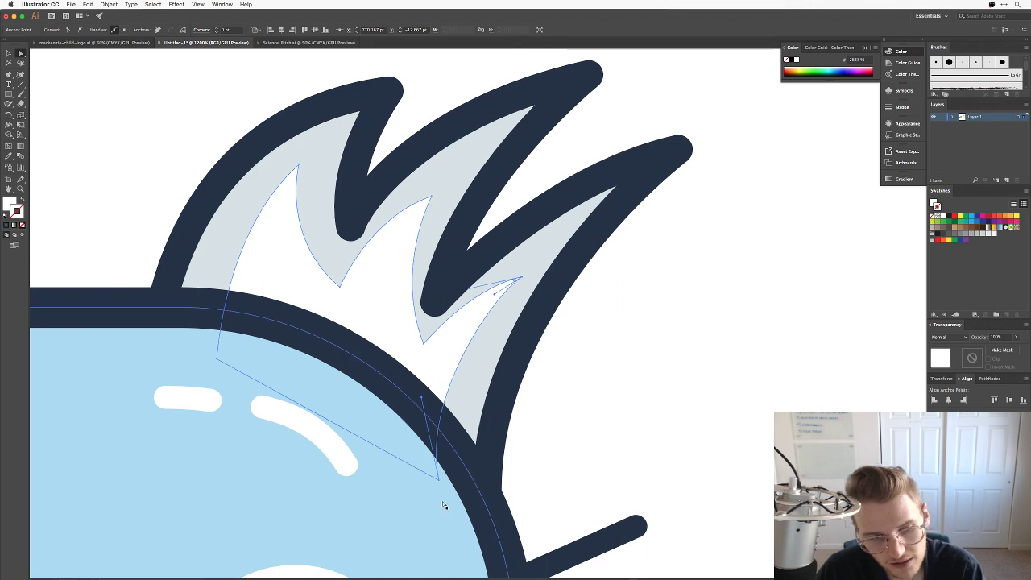
pyautogui.moveTo(441, 483); pyautogui.dragTo(457, 488)
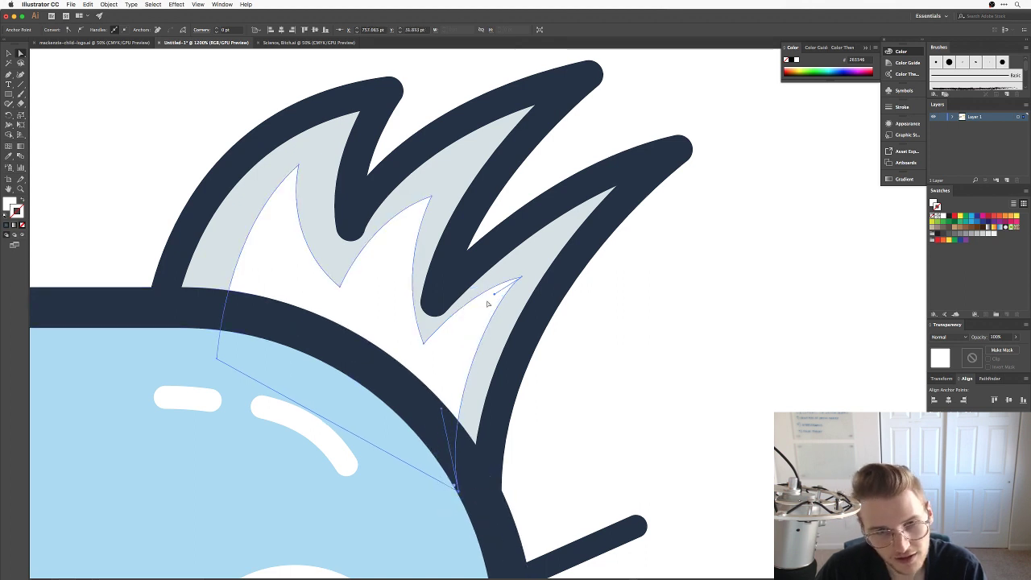
# Fine-tune the white shape's second notch and its curve, and shift the first notch and first spike tip slightly right.
pyautogui.moveTo(425, 348); pyautogui.dragTo(424, 345)
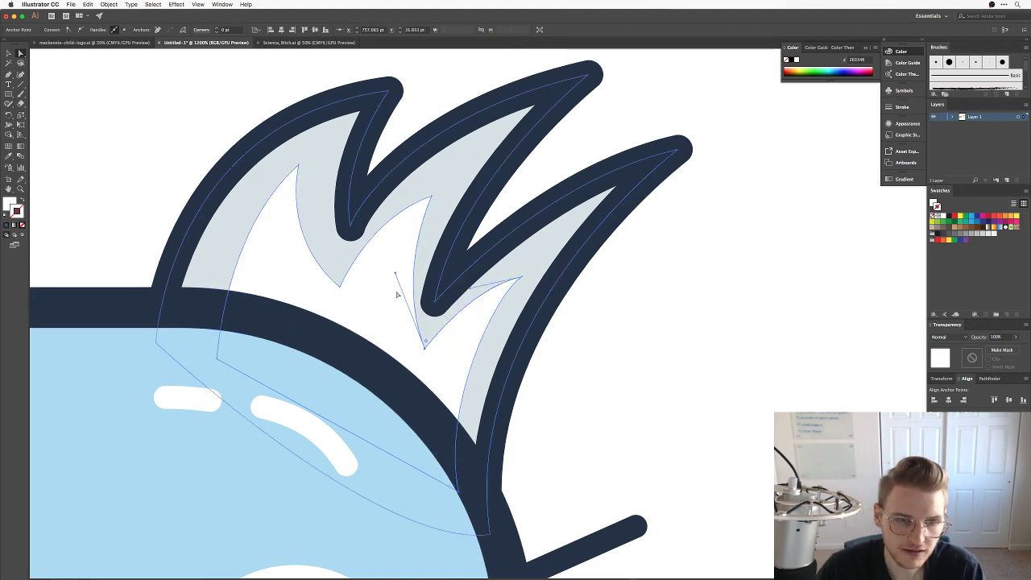
pyautogui.moveTo(395, 274); pyautogui.dragTo(351, 285)
pyautogui.moveTo(298, 166); pyautogui.dragTo(322, 166)
pyautogui.click(177, 105)
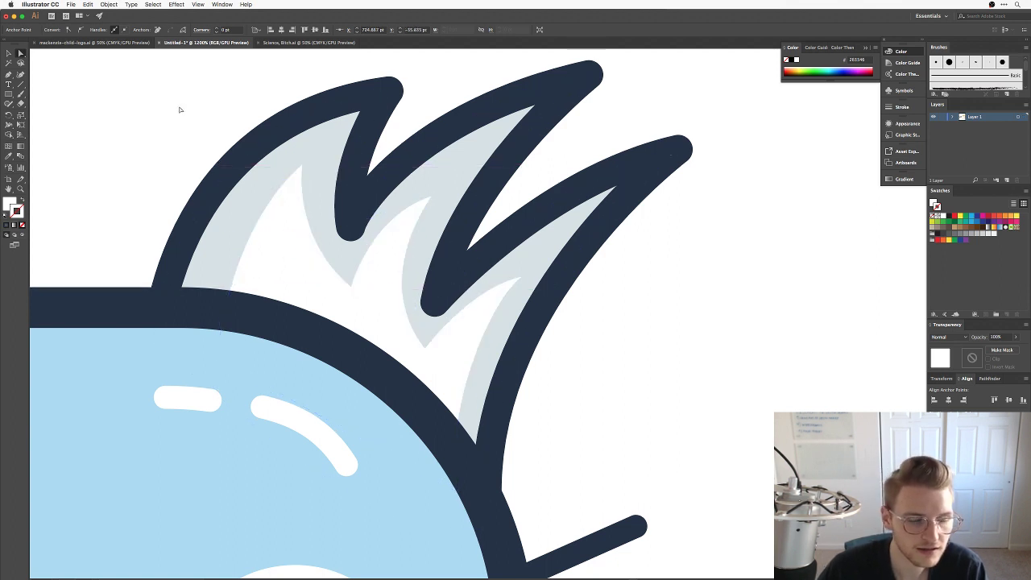
# Round the white shape's first notch and extend the middle spike's tip slightly up and outward.
pyautogui.hscroll(-3, 288, 253)
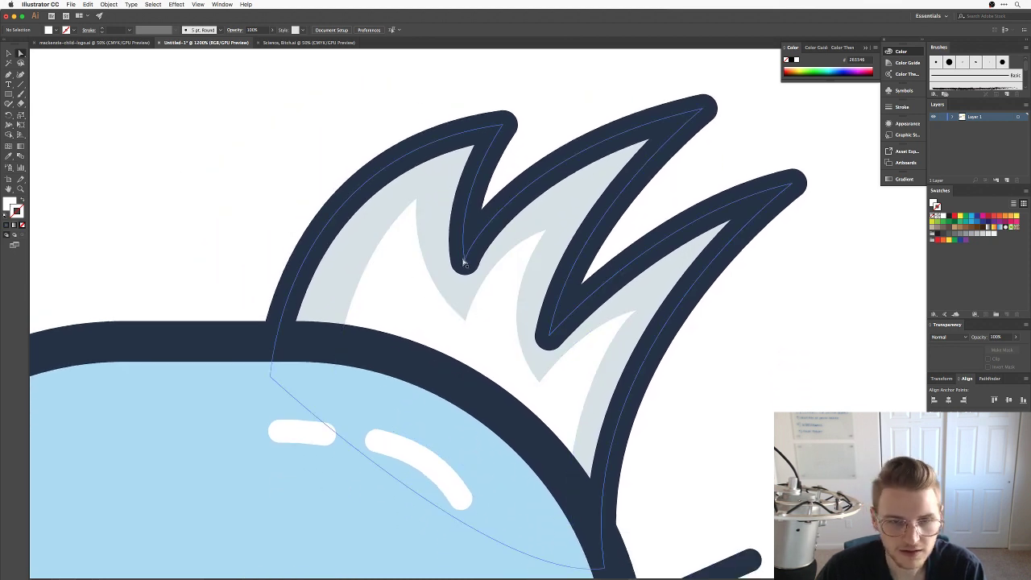
pyautogui.click(466, 319)
pyautogui.moveTo(466, 320); pyautogui.dragTo(461, 285)
pyautogui.click(466, 320)
pyautogui.click(333, 143)
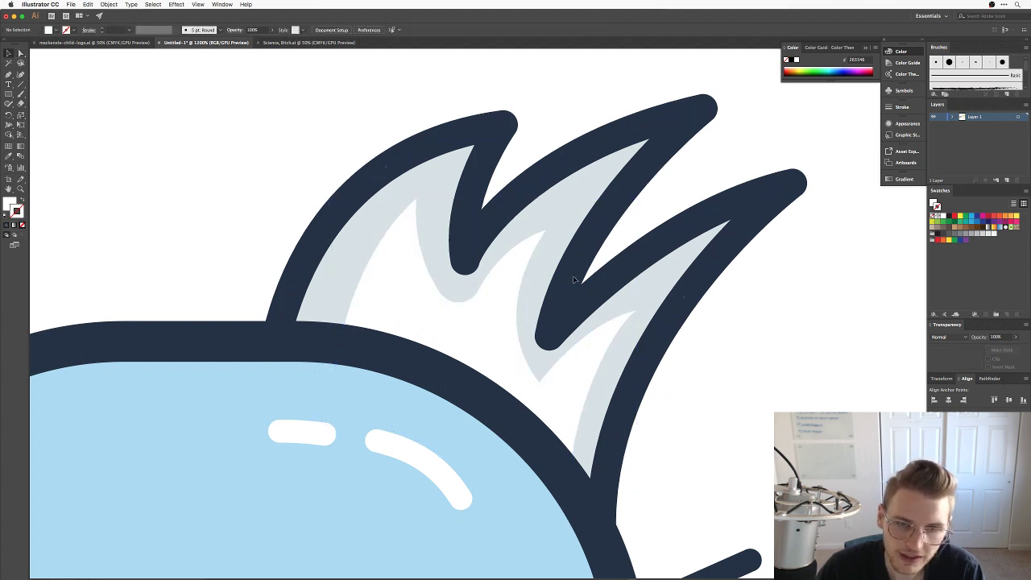
pyautogui.click(545, 234)
pyautogui.moveTo(546, 234); pyautogui.dragTo(548, 233)
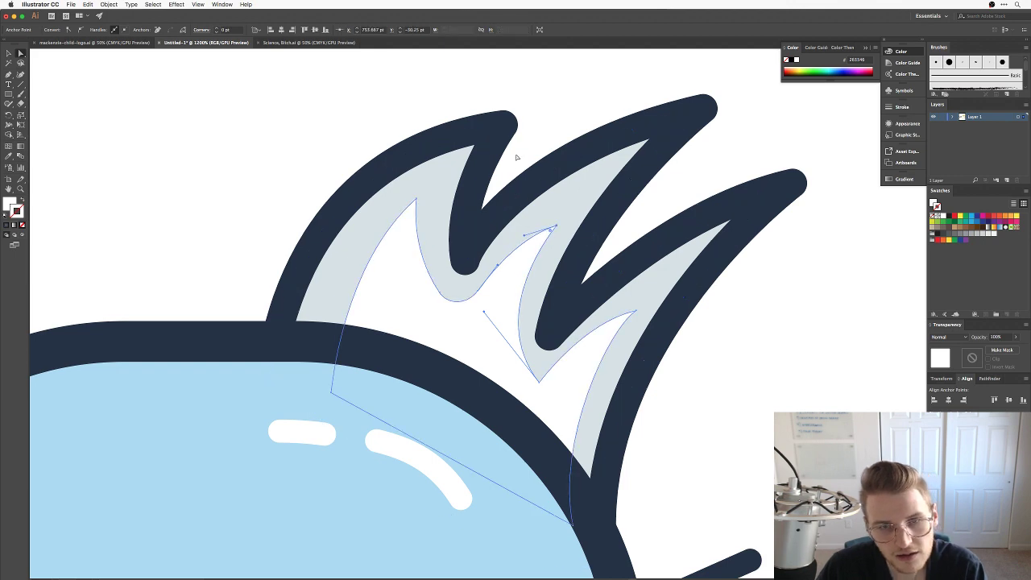
pyautogui.click(520, 175)
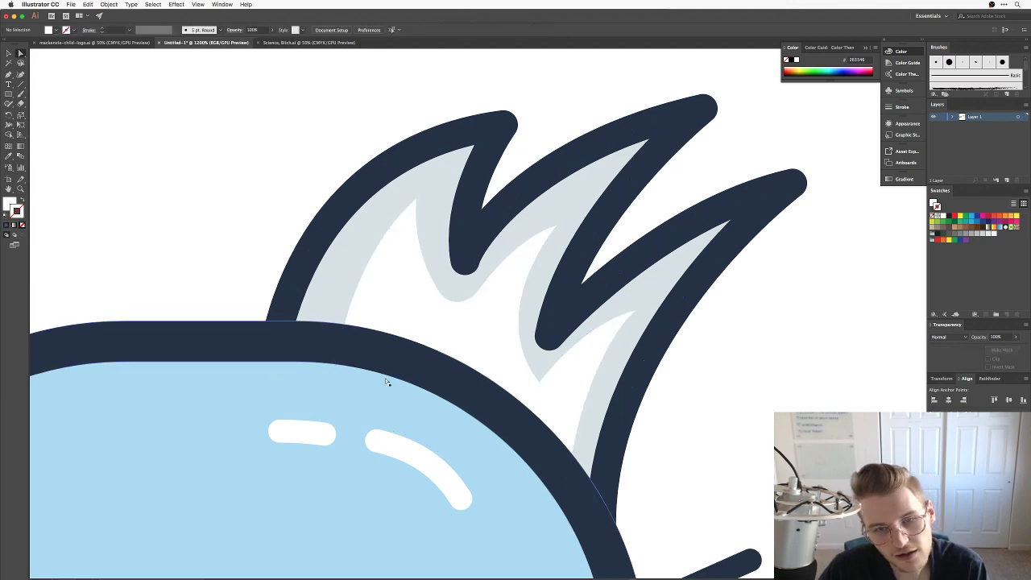
# Round the tip of the white shape's first spike by about 0.9 pt.
pyautogui.click(397, 189)
pyautogui.press('shift+super+a')
pyautogui.click(415, 204)
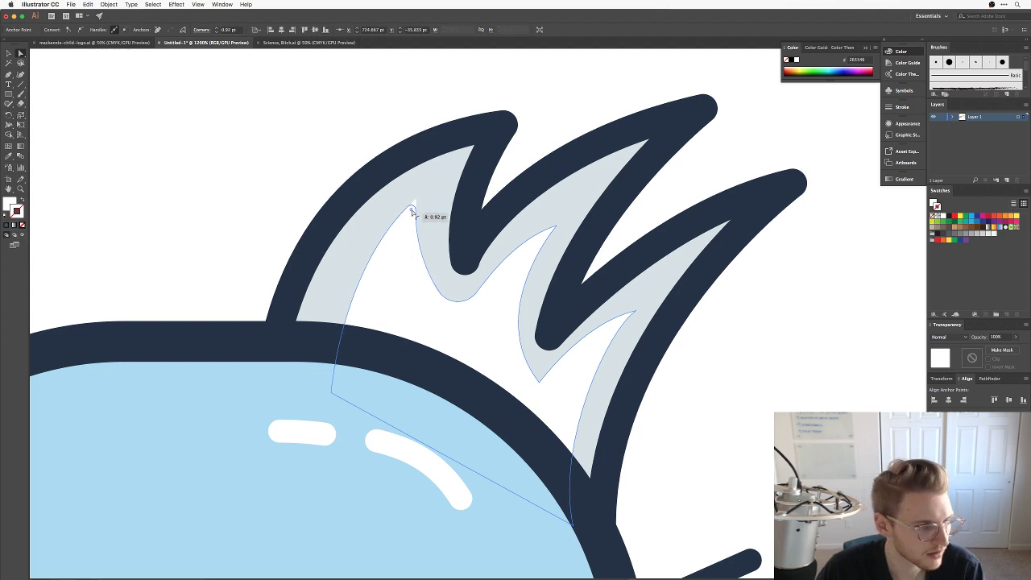
pyautogui.click(347, 143)
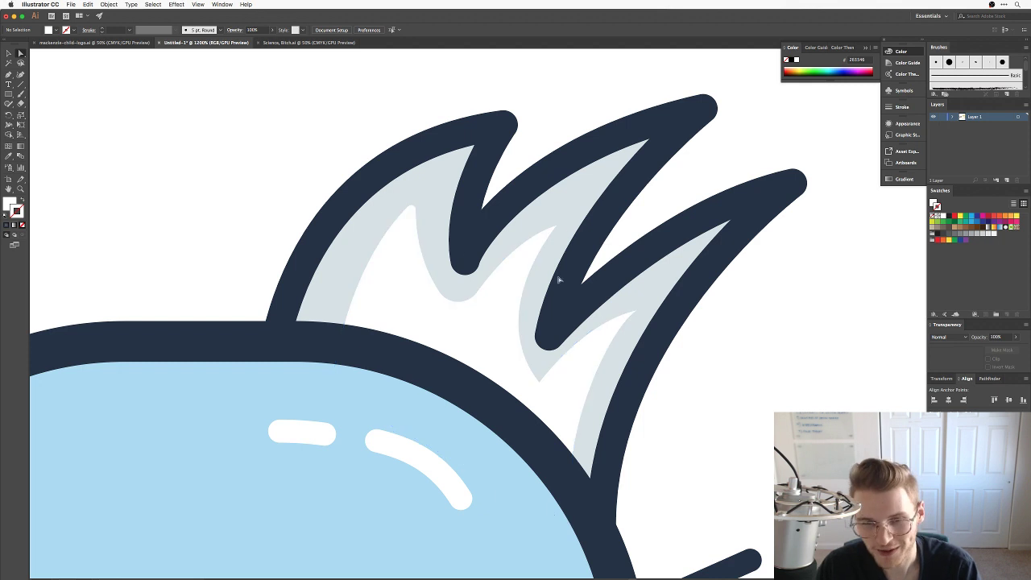
# Round the white shape's second notch by about 2.3 pt and soften the tips of the outermost and middle spikes.
pyautogui.click(541, 385)
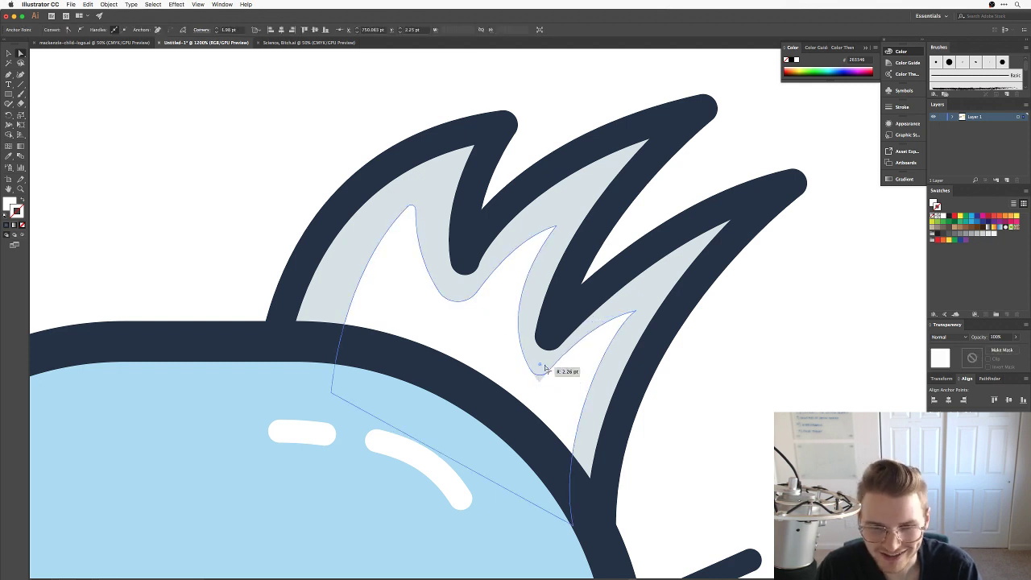
pyautogui.keyDown('shift'); pyautogui.click(635, 317); pyautogui.keyUp('shift')
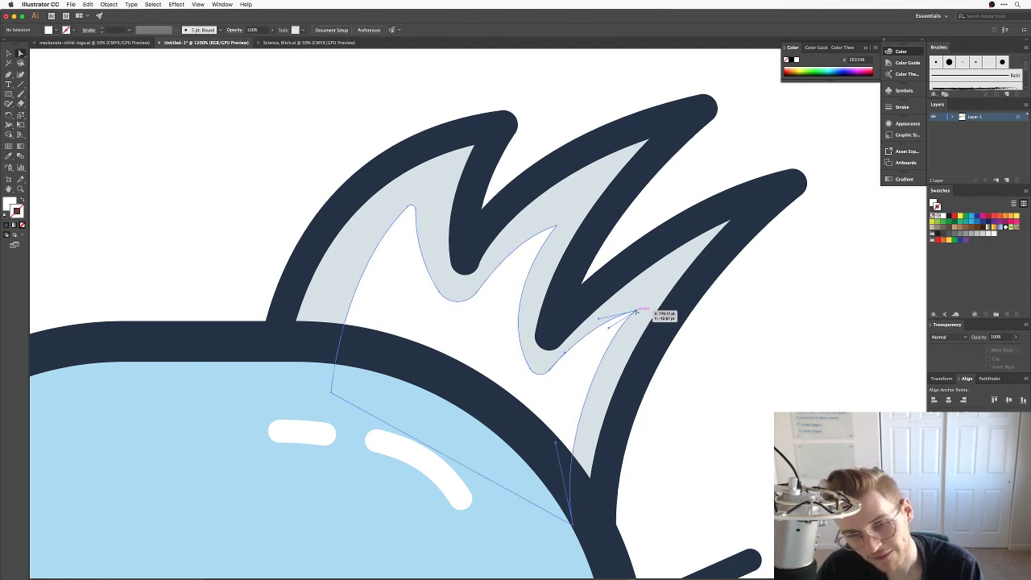
pyautogui.click(636, 313)
pyautogui.moveTo(633, 319); pyautogui.dragTo(628, 321)
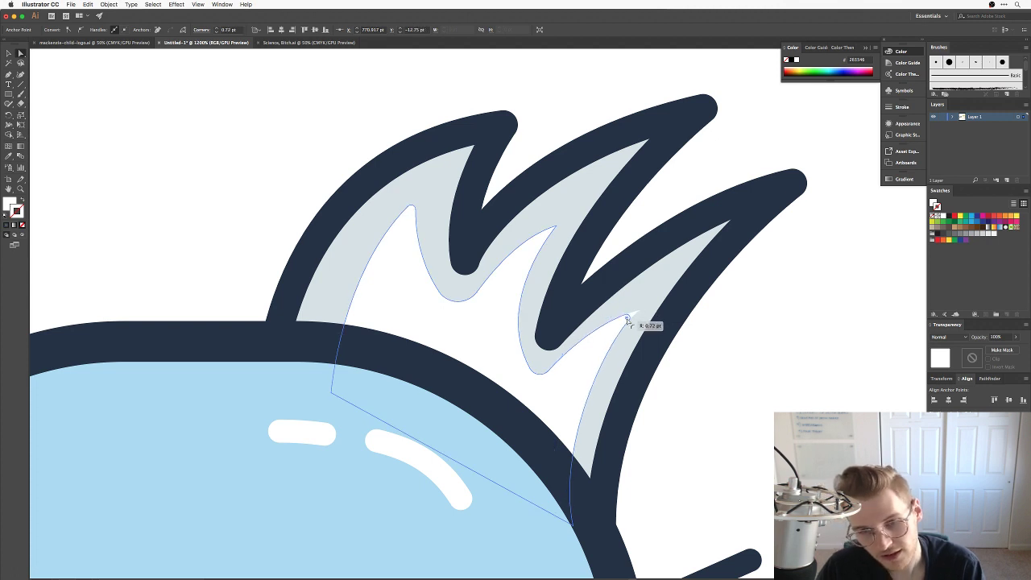
pyautogui.keyDown('shift'); pyautogui.click(551, 229); pyautogui.keyUp('shift')
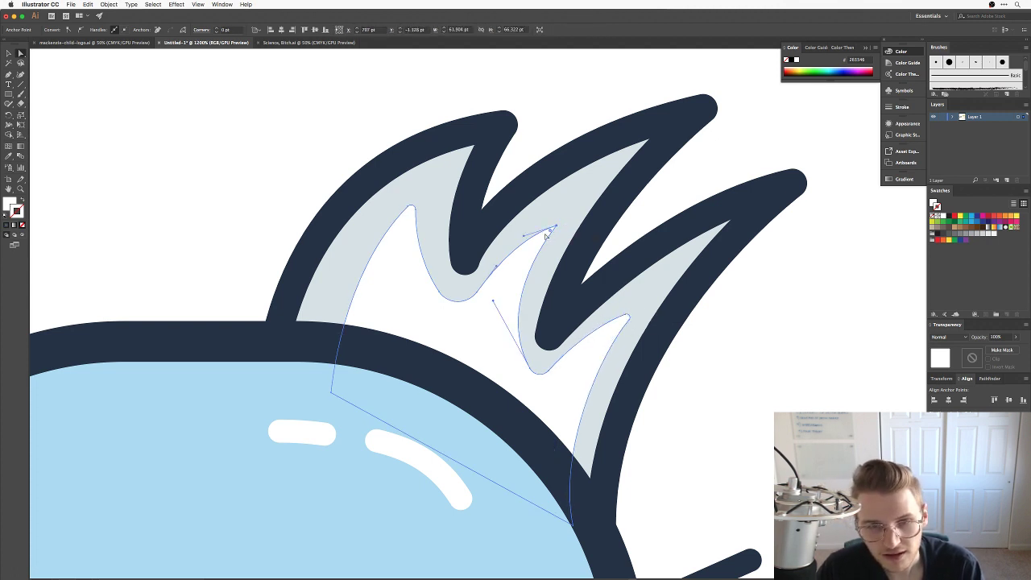
pyautogui.moveTo(551, 232); pyautogui.dragTo(564, 247)
pyautogui.click(659, 193)
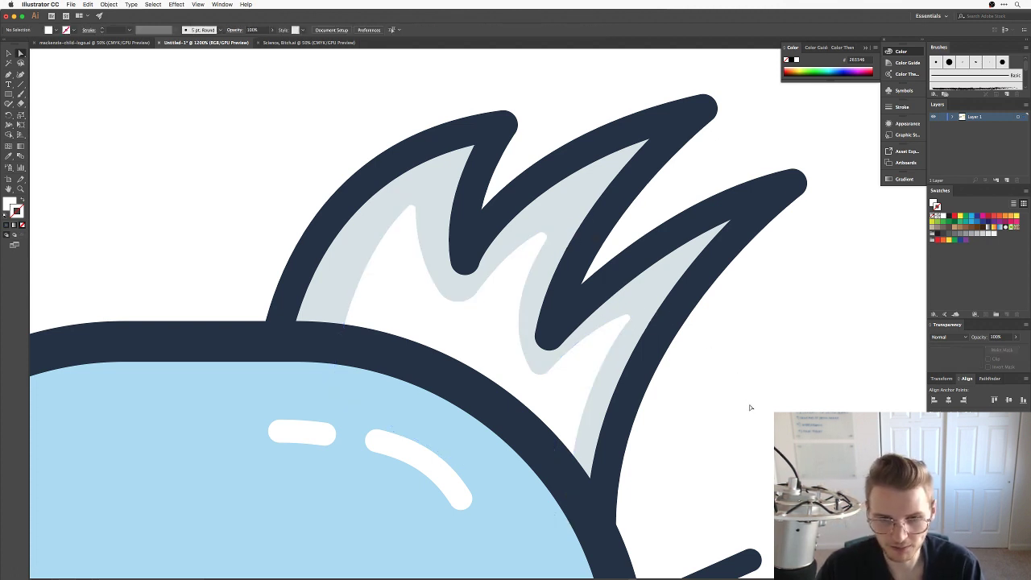
# Convert the outlined grey hair shape into a Live Paint group and expand it.
pyautogui.moveTo(746, 407); pyautogui.dragTo(741, 360)
pyautogui.press('super+minus')
pyautogui.press('super+minus')
pyautogui.press('super+minus')
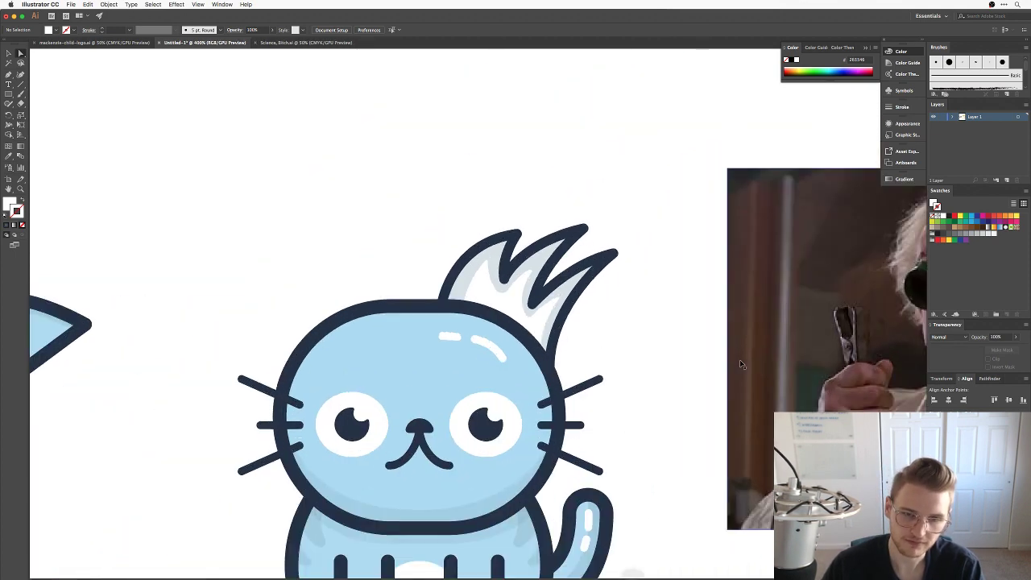
pyautogui.scroll(2, 479, 339)
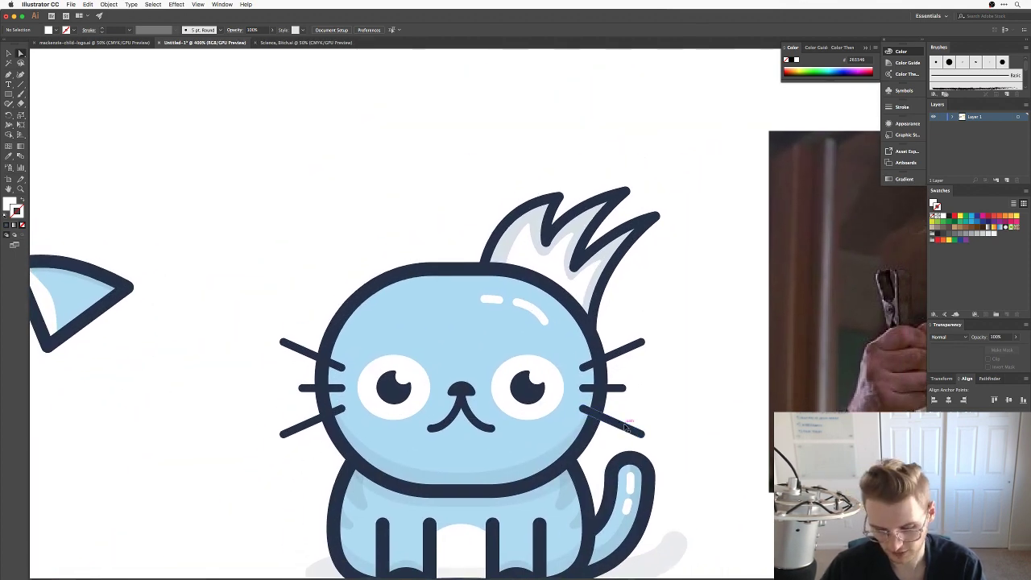
pyautogui.press('super+plus')
pyautogui.press('super+plus')
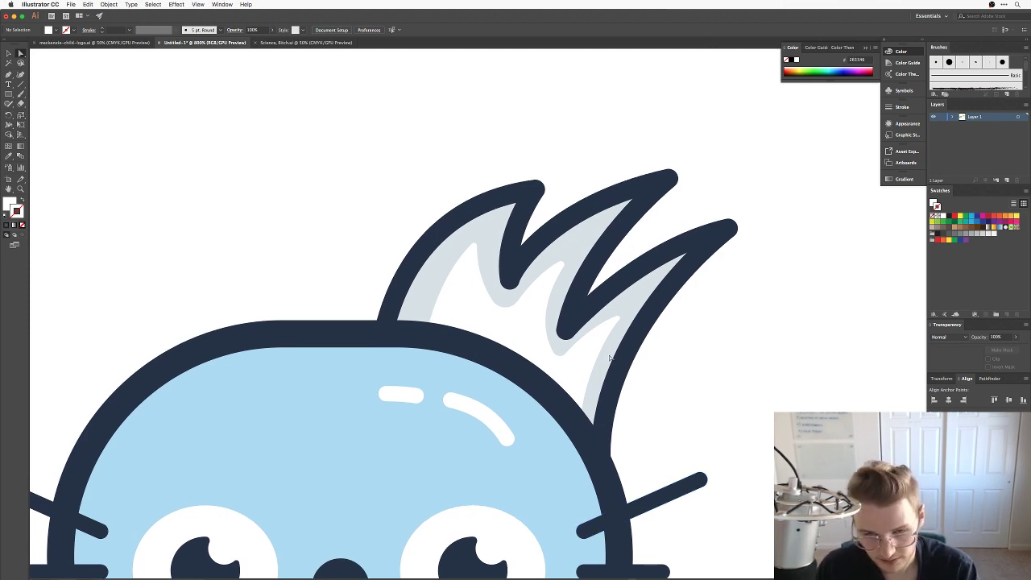
pyautogui.click(578, 282)
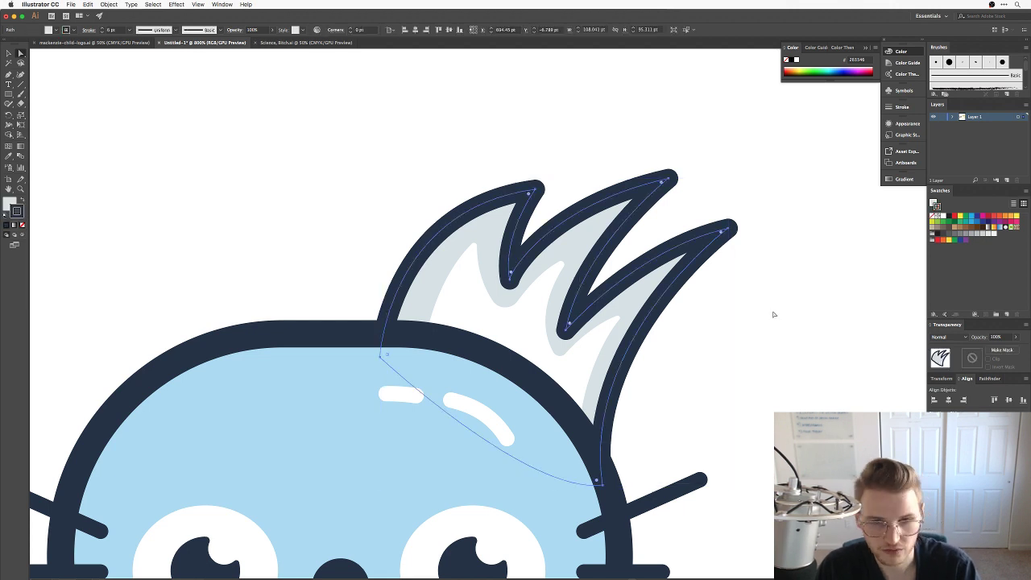
pyautogui.press('k')
pyautogui.click(669, 269)
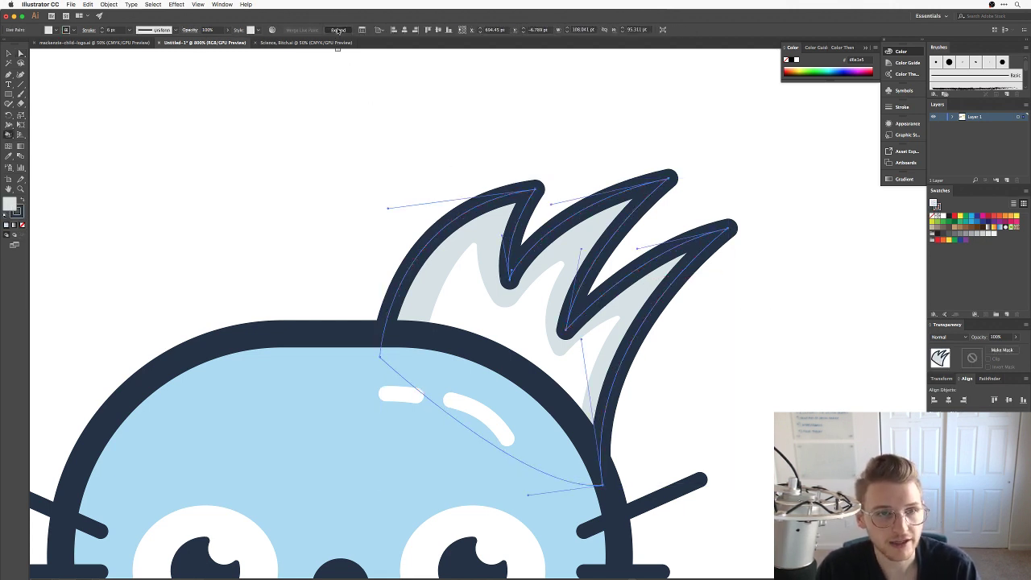
pyautogui.click(338, 30)
# Ungroup the expanded hair so fill and outline are separate, testing this by moving the fill aside and undoing the move.
pyautogui.click(524, 162)
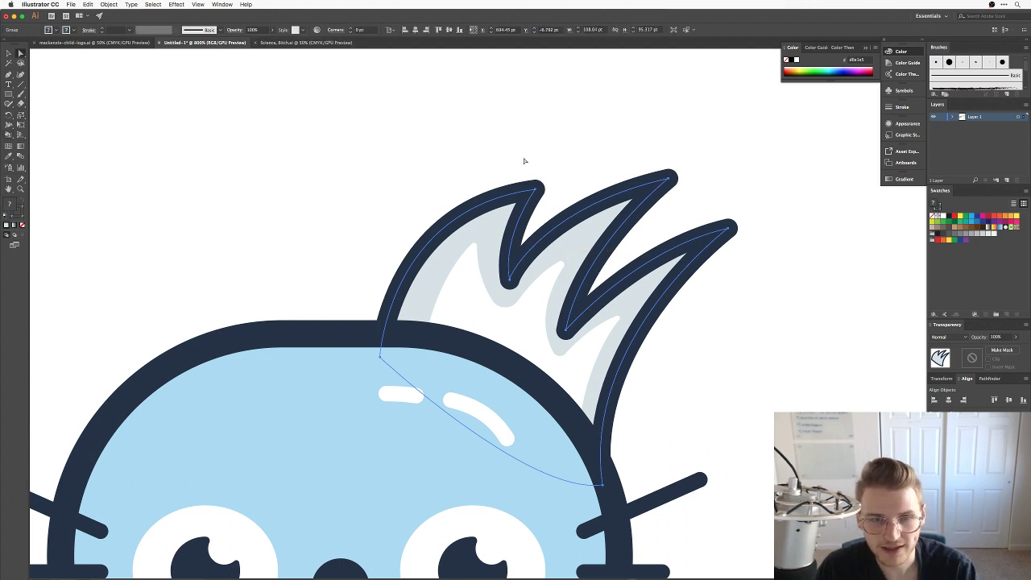
pyautogui.rightClick(467, 234)
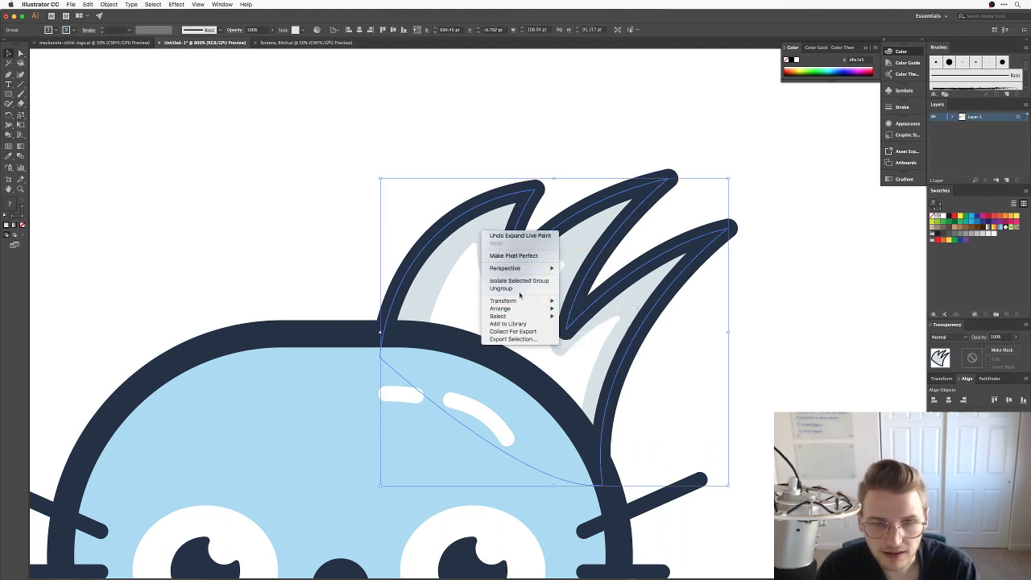
pyautogui.click(371, 201)
pyautogui.moveTo(481, 239); pyautogui.dragTo(593, 233)
pyautogui.press('super+z')
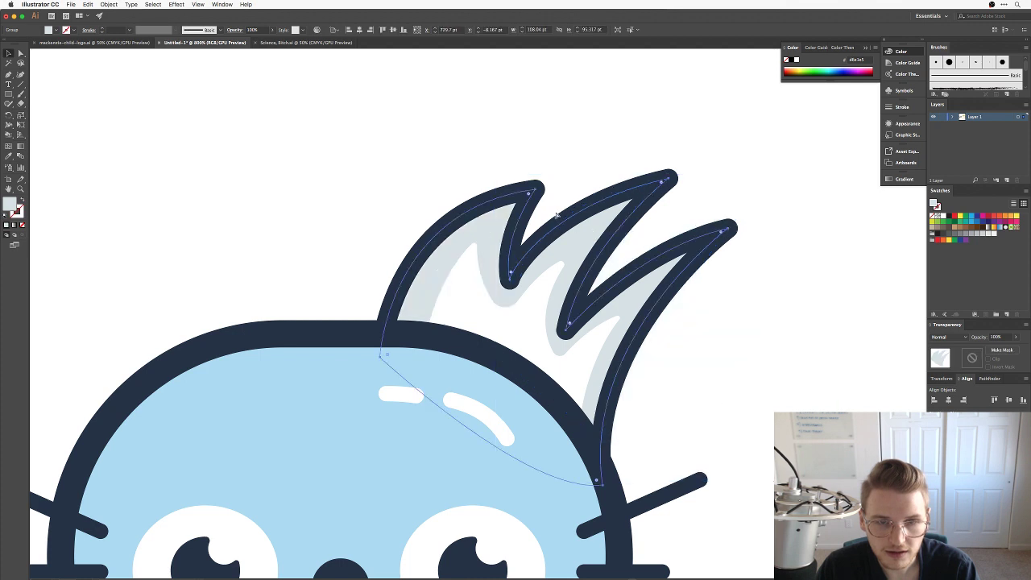
pyautogui.click(551, 204)
# Draw a closed, curved shading shape with the Pen tool along the outer edge of the hair's first spike, from base to tip.
pyautogui.press('p')
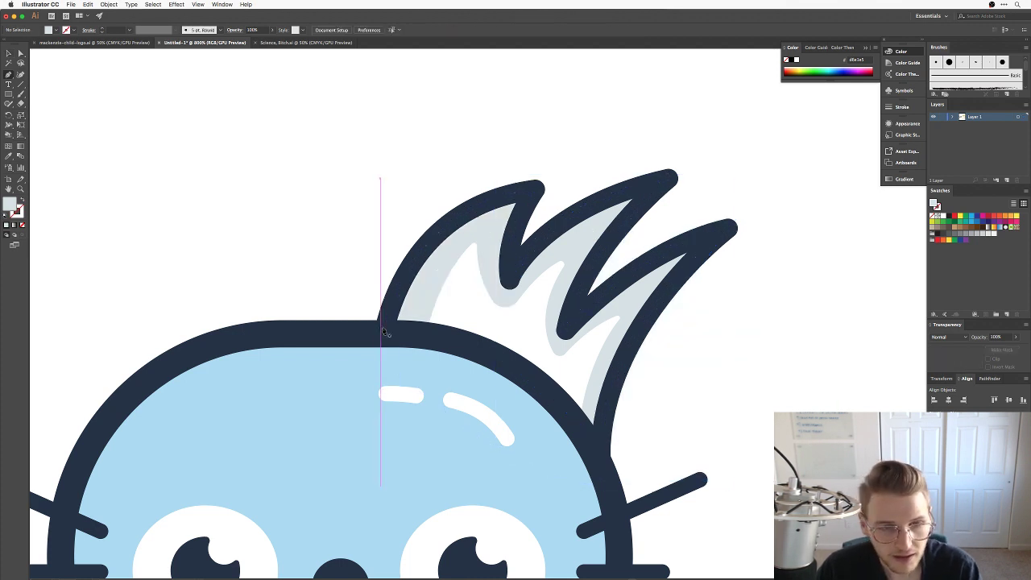
pyautogui.click(385, 323)
pyautogui.moveTo(520, 191); pyautogui.dragTo(629, 167)
pyautogui.click(517, 194)
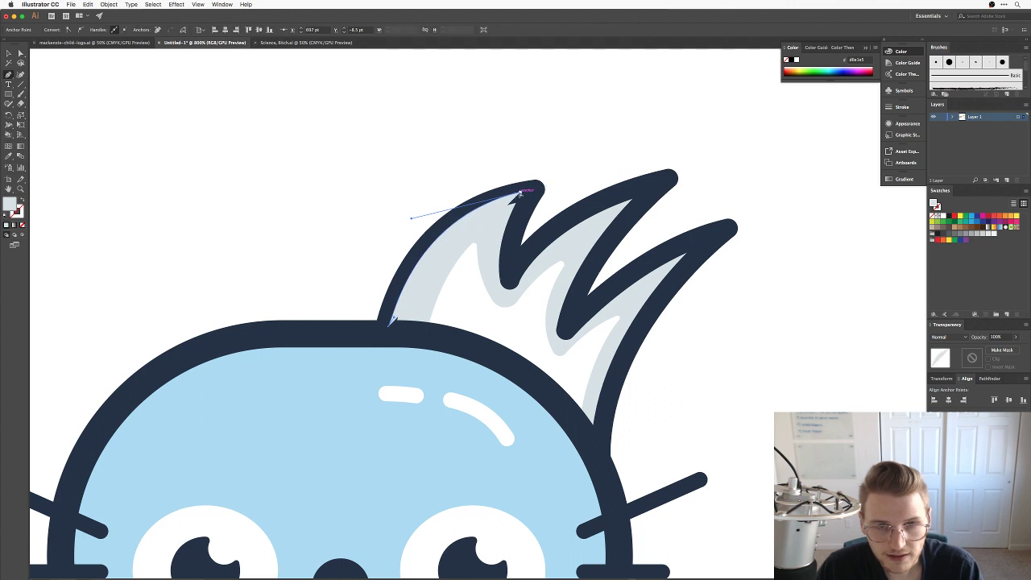
pyautogui.moveTo(519, 220); pyautogui.dragTo(510, 234)
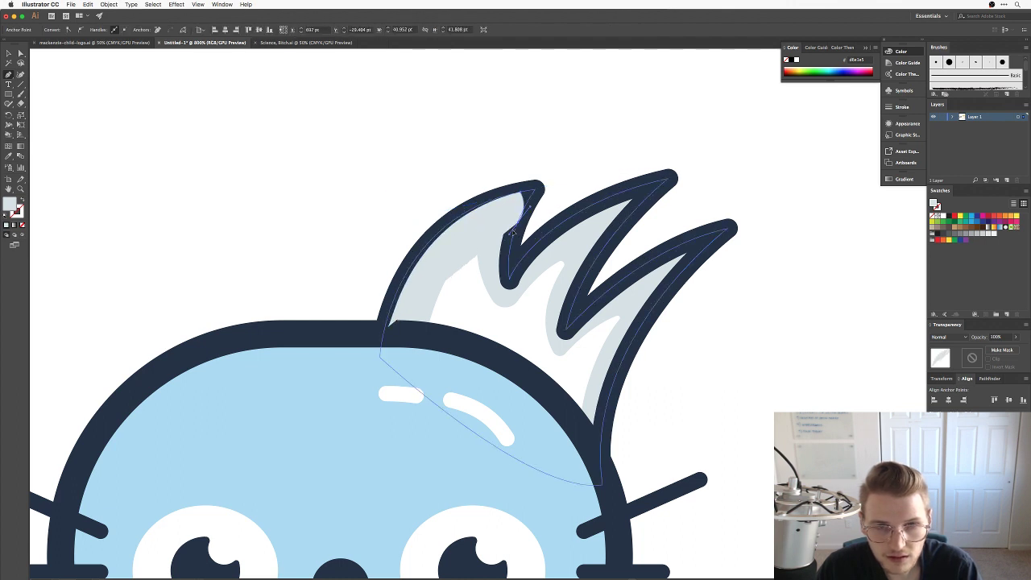
pyautogui.click(519, 222)
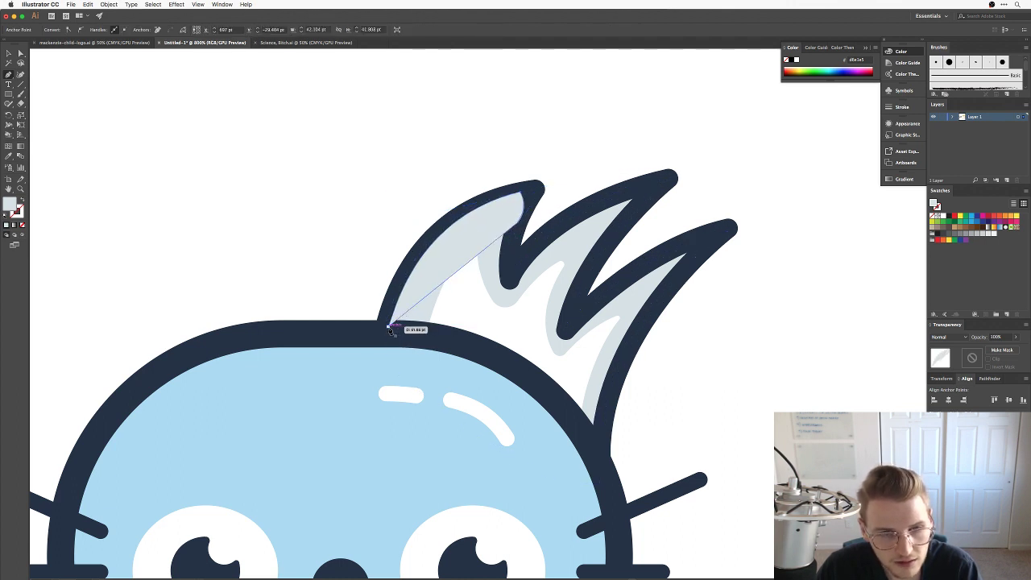
pyautogui.moveTo(388, 326); pyautogui.dragTo(319, 442)
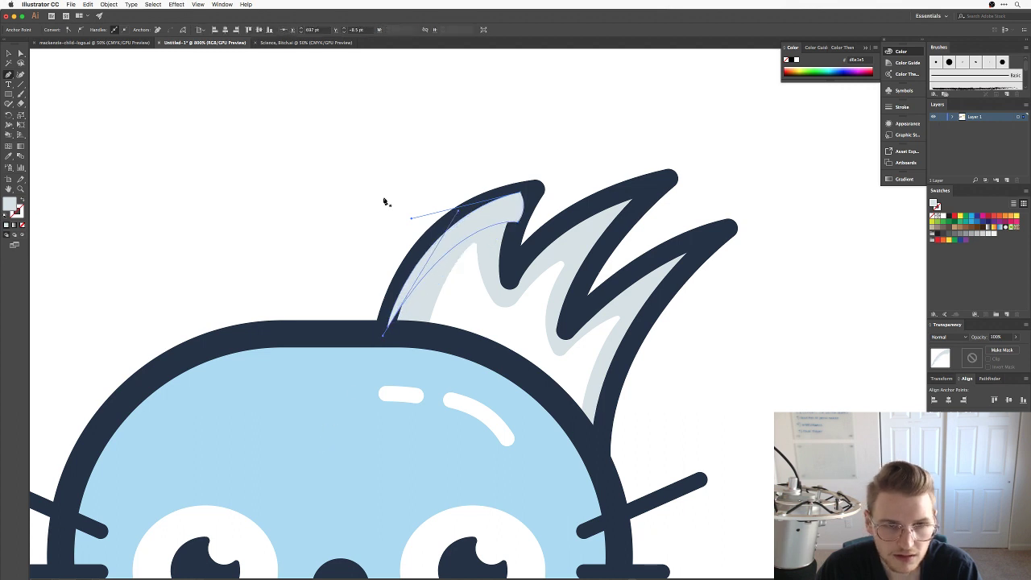
# Fill the new shading shape with a darker blue-grey and arrange it behind the hair's dark outline.
pyautogui.press('v')
pyautogui.doubleClick(9, 207)
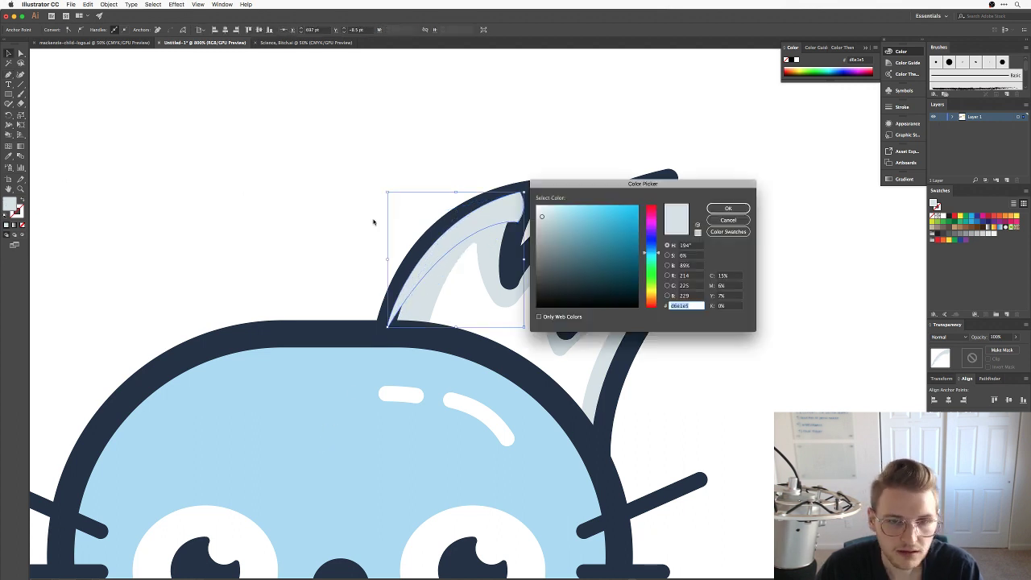
pyautogui.moveTo(543, 218); pyautogui.dragTo(546, 223)
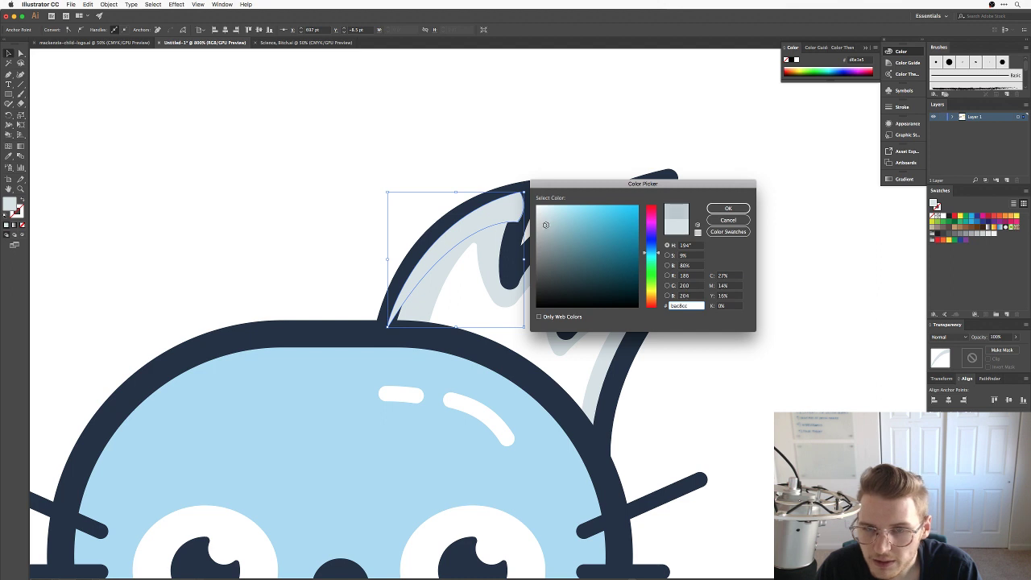
pyautogui.click(728, 208)
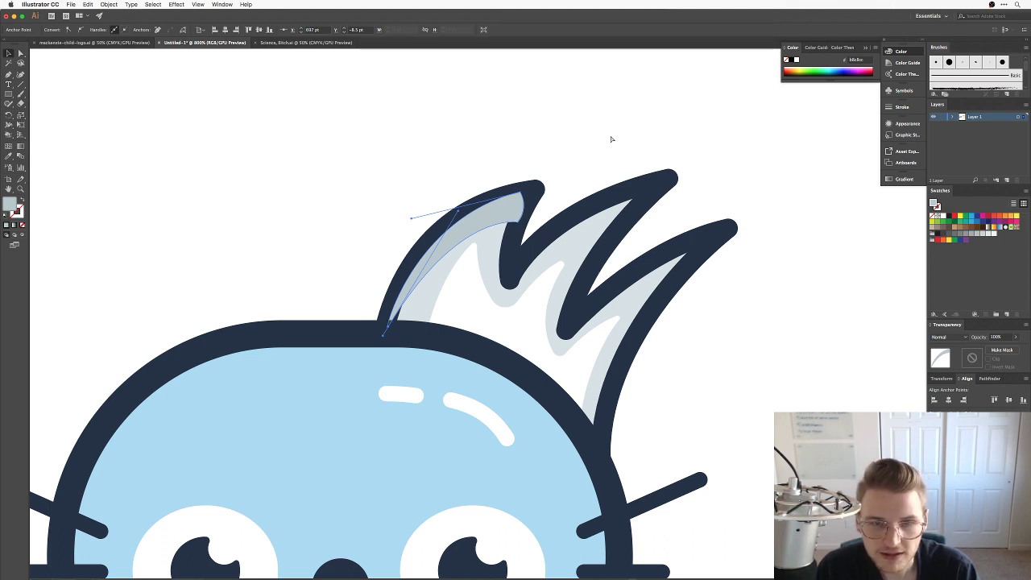
pyautogui.press('v')
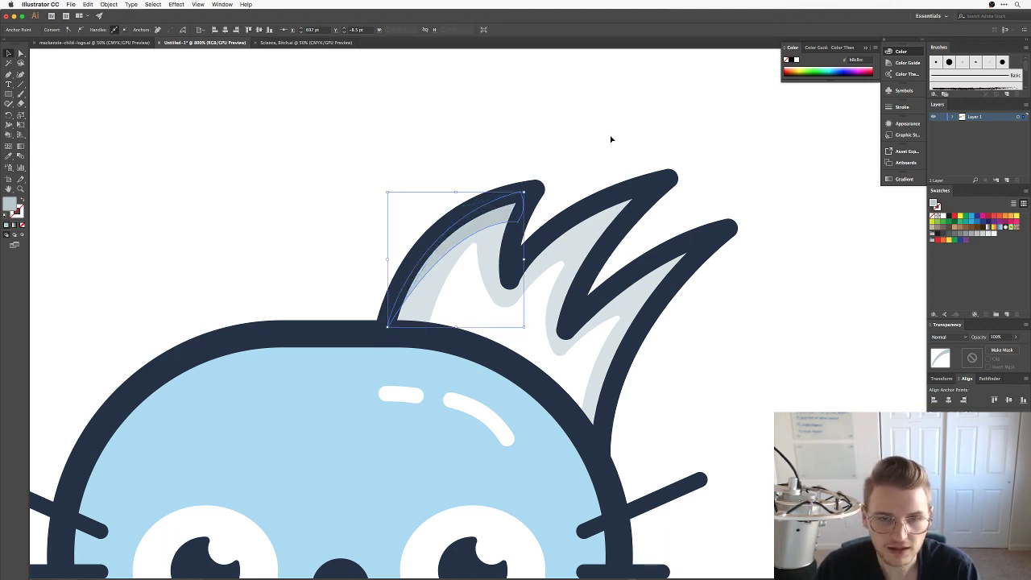
pyautogui.click(633, 137)
# Widen the base of the darker shading shape, straighten its bottom edge and curve its inner edge parallel to the hair outline.
pyautogui.hscroll(-3, 702, 266)
pyautogui.scroll(-2, 702, 265)
pyautogui.press('a')
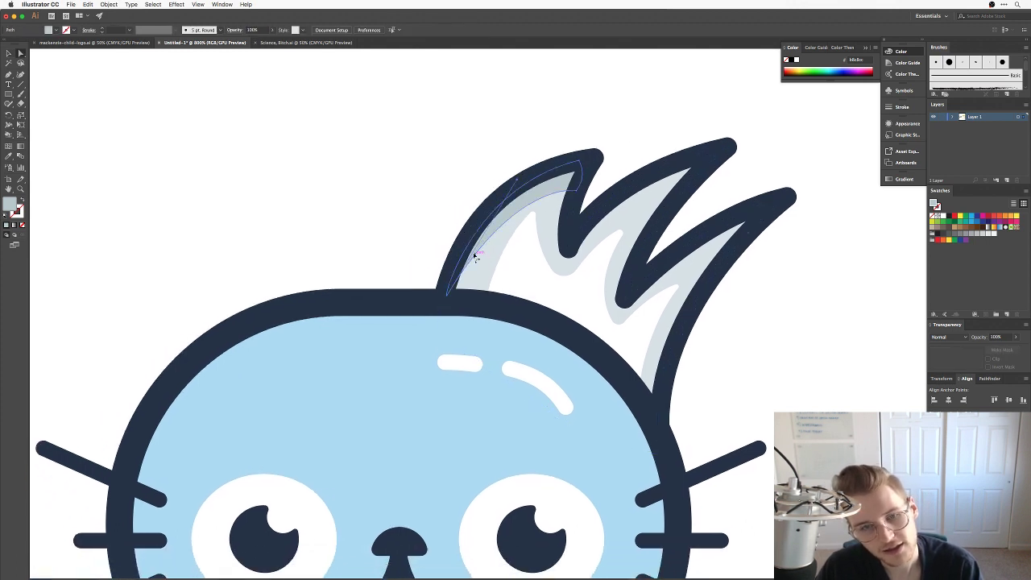
pyautogui.click(479, 257)
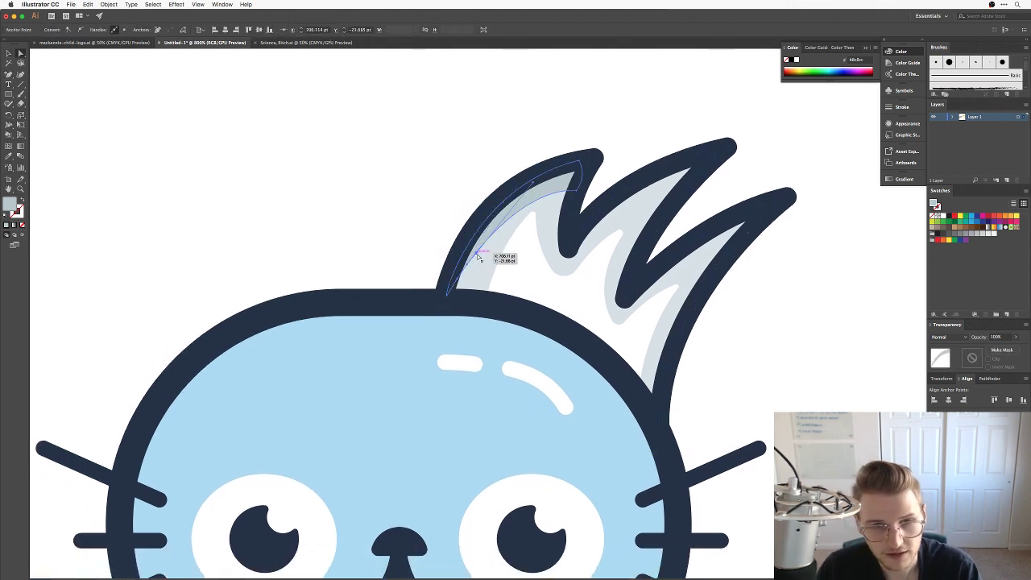
pyautogui.moveTo(480, 258); pyautogui.dragTo(474, 299)
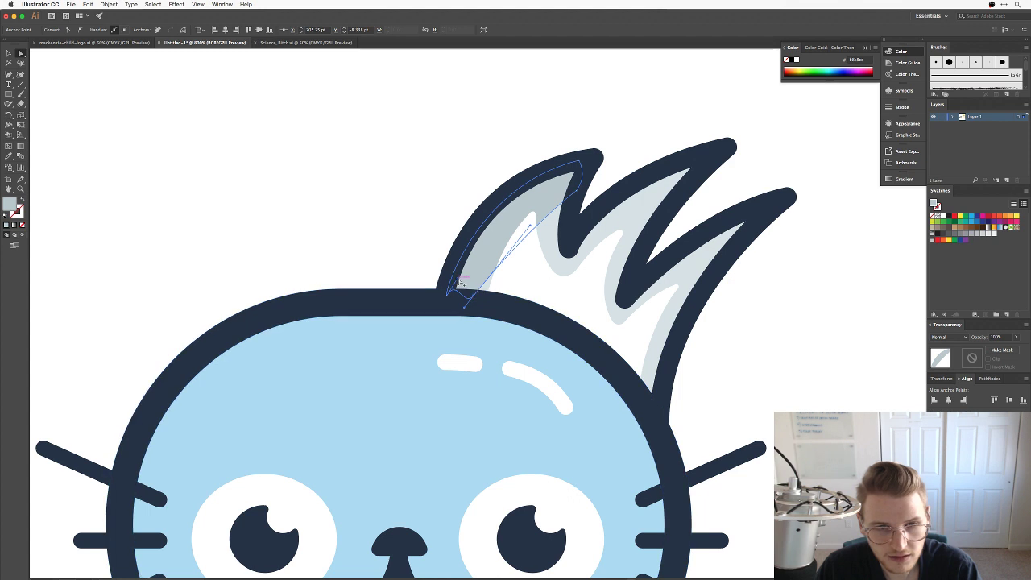
pyautogui.click(456, 312)
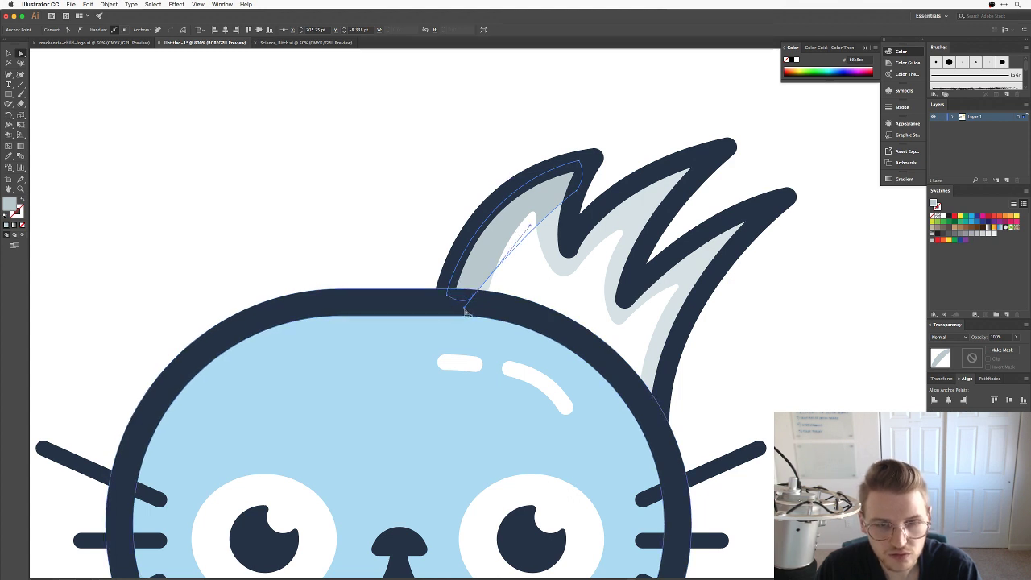
pyautogui.moveTo(464, 307); pyautogui.dragTo(474, 295)
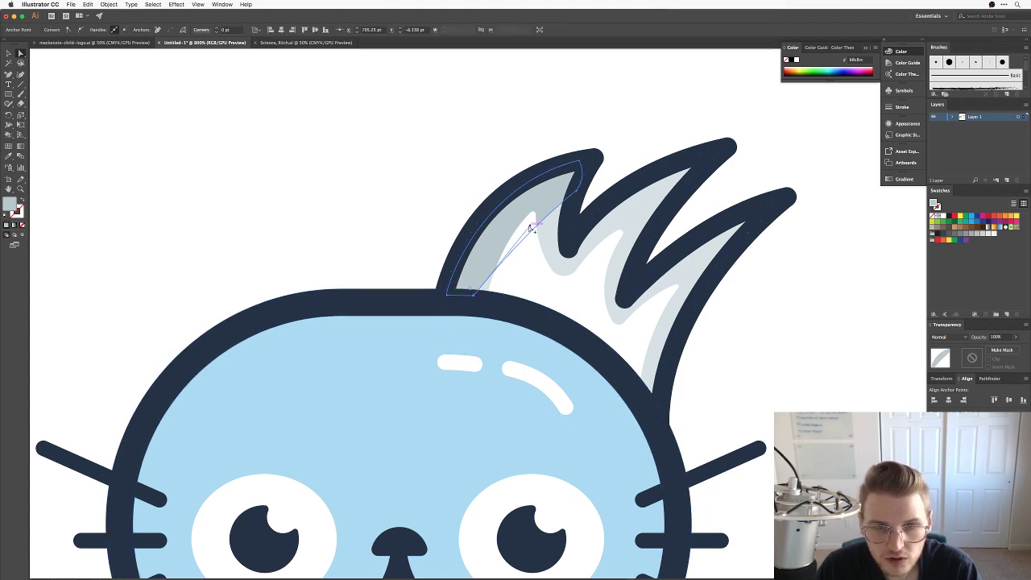
pyautogui.moveTo(531, 229); pyautogui.dragTo(518, 179)
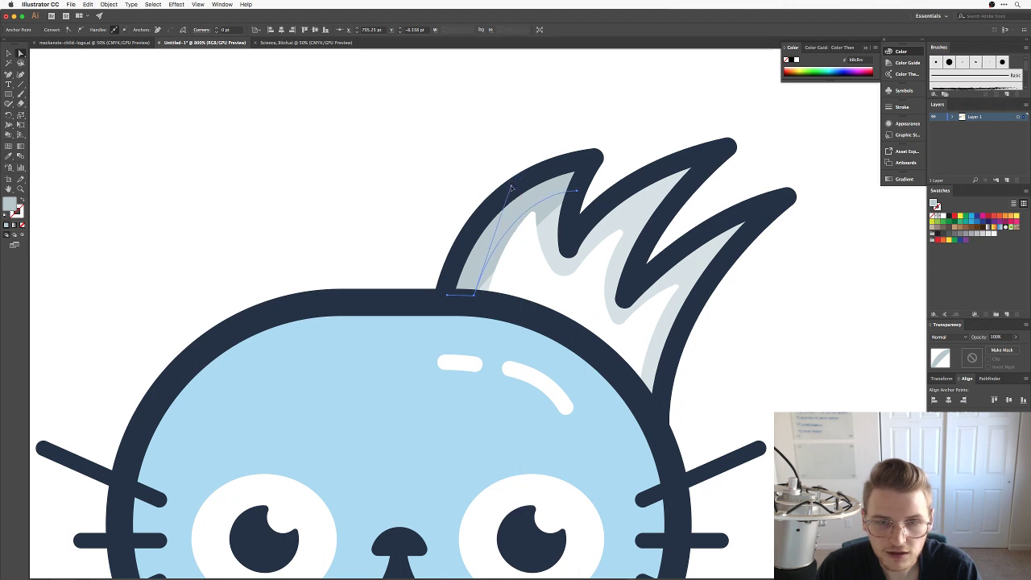
pyautogui.click(450, 148)
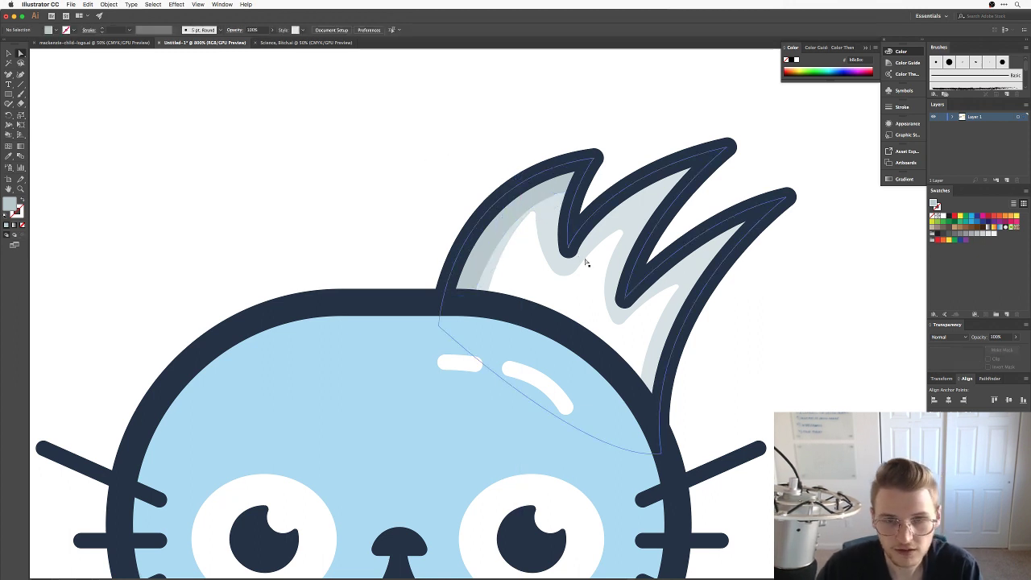
# Move the tip of the white shape's first spike slightly down and away from the darker shading.
pyautogui.click(524, 240)
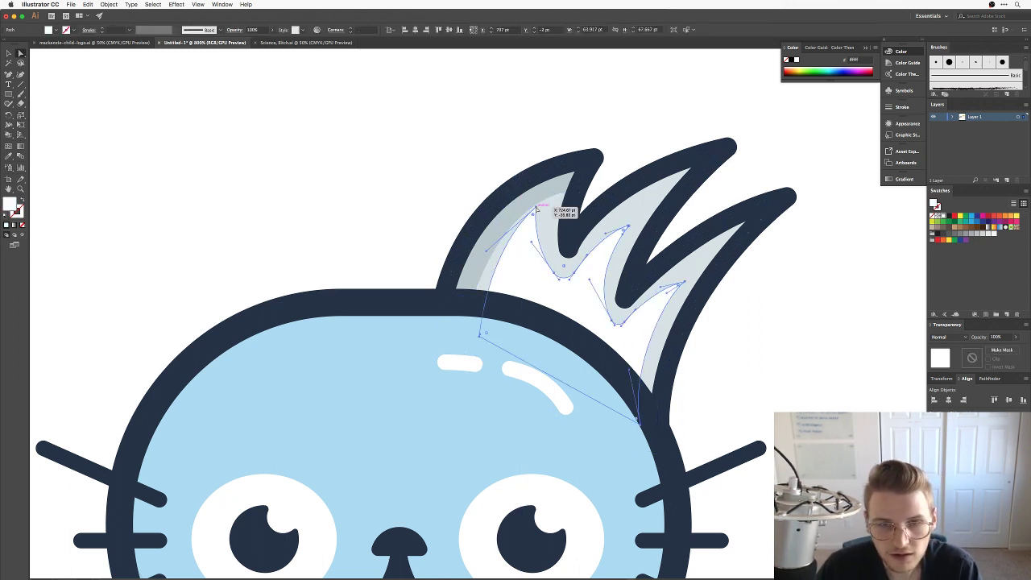
pyautogui.moveTo(535, 208); pyautogui.dragTo(540, 214)
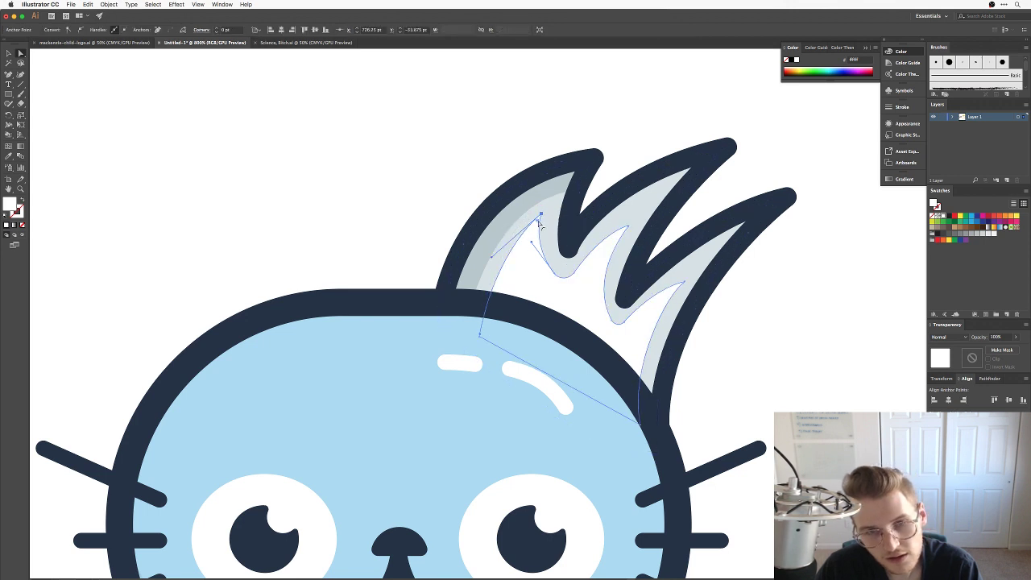
pyautogui.click(403, 121)
# Round the tip of the white shape's middle spike by about 0.5 pt.
pyautogui.press('super+minus')
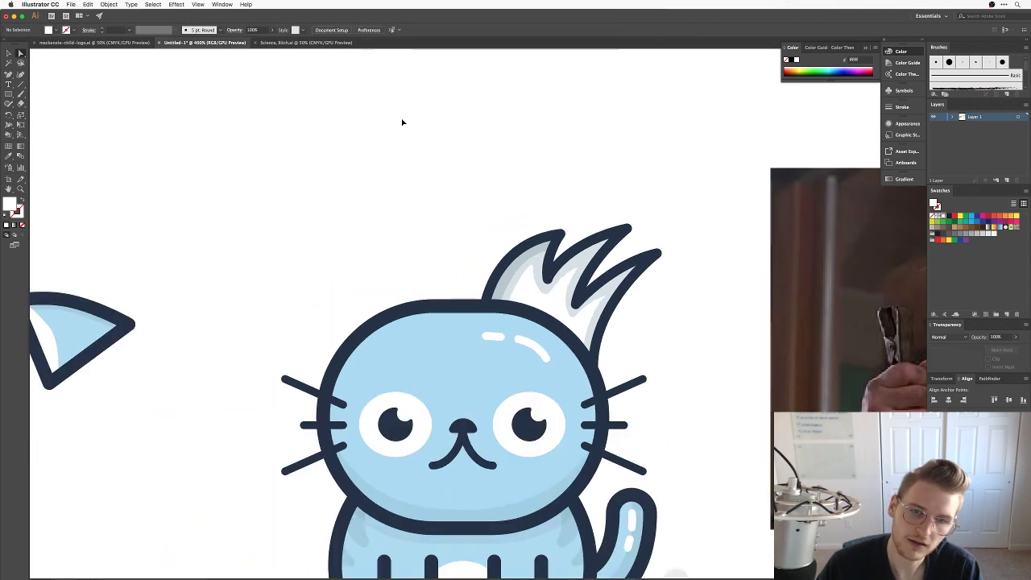
pyautogui.press('super+minus')
pyautogui.press('super+equal')
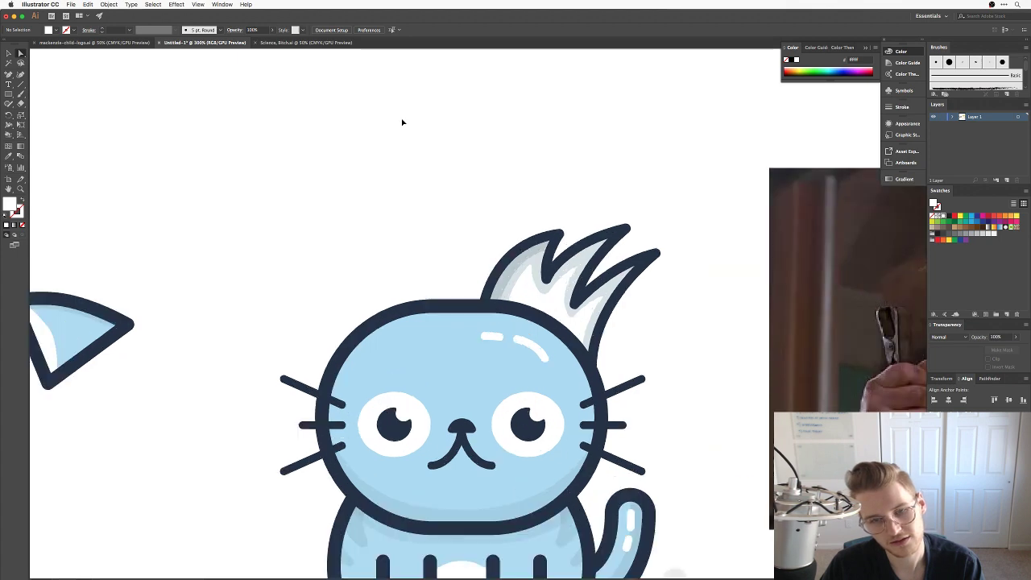
pyautogui.press('super+equal')
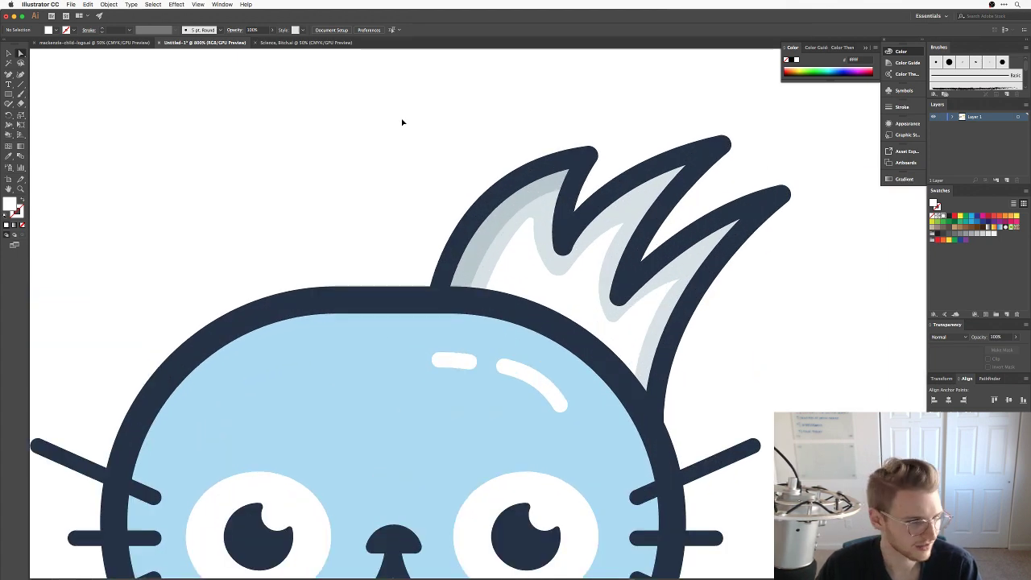
pyautogui.press('super+equal')
pyautogui.moveTo(472, 154); pyautogui.dragTo(417, 185)
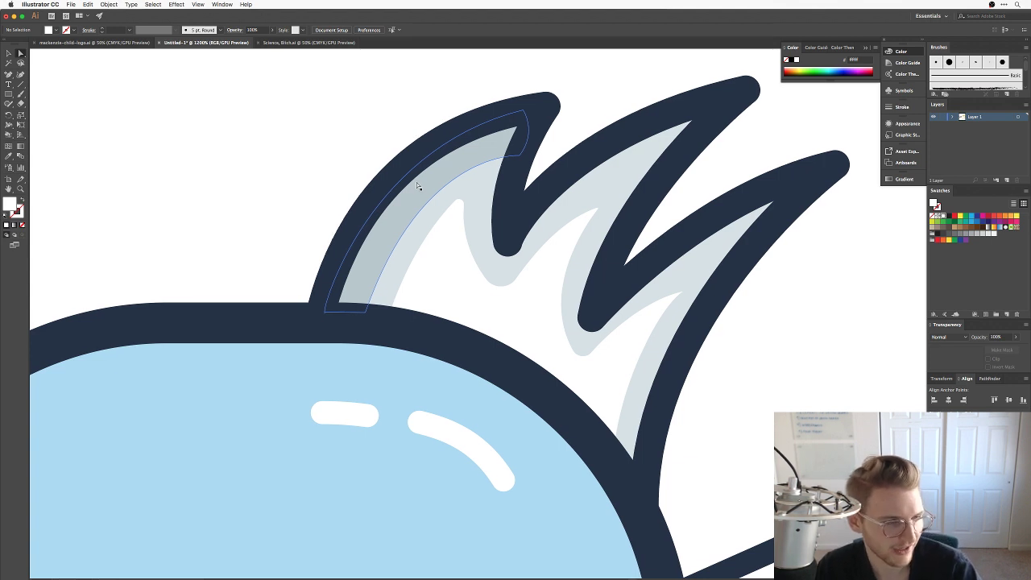
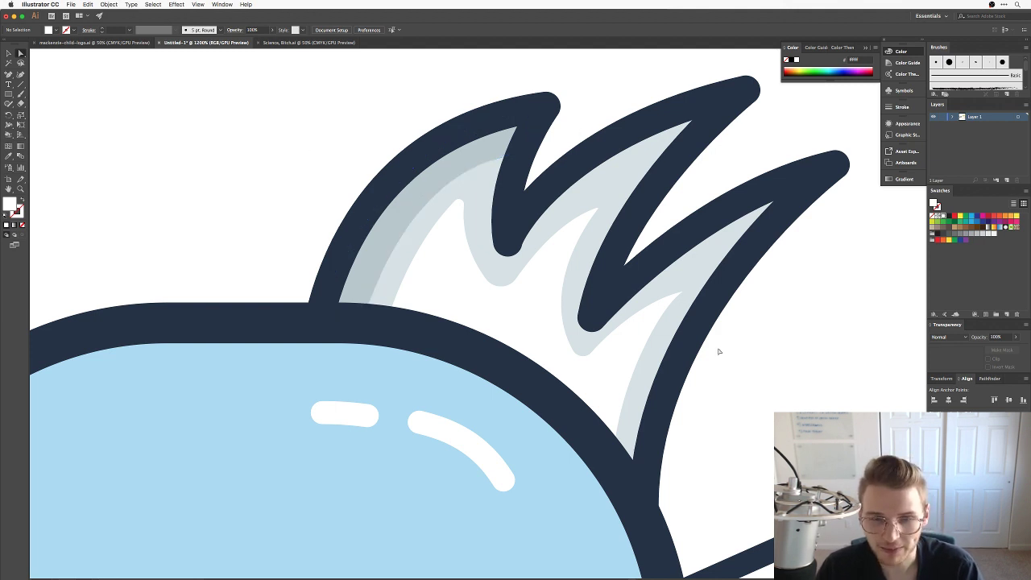
pyautogui.click(593, 213)
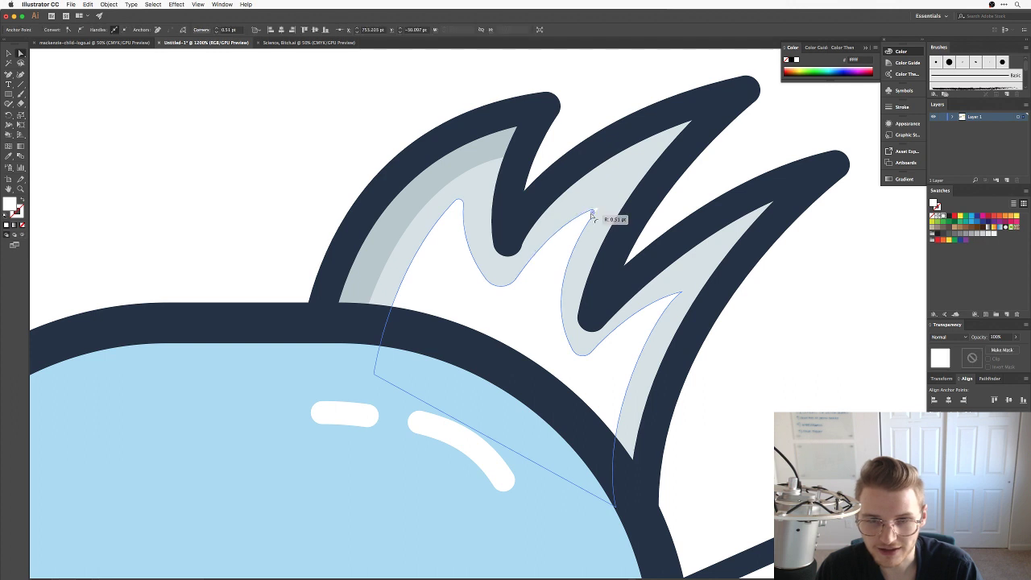
pyautogui.moveTo(592, 214); pyautogui.dragTo(590, 219)
pyautogui.click(698, 191)
# Shorten and round the tip of the white shape's outermost spike so it matches the other two.
pyautogui.moveTo(786, 304); pyautogui.dragTo(789, 318)
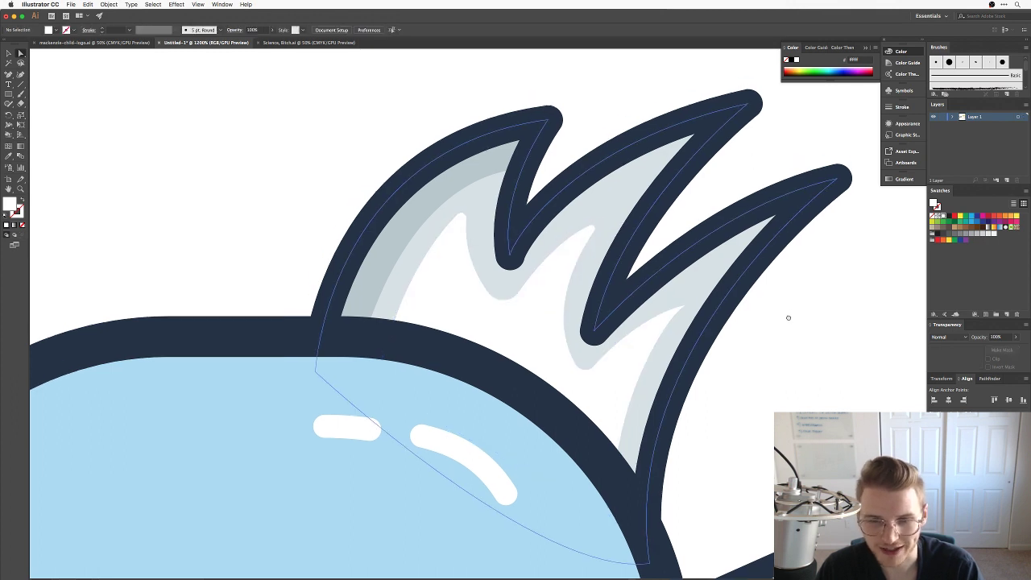
pyautogui.click(589, 385)
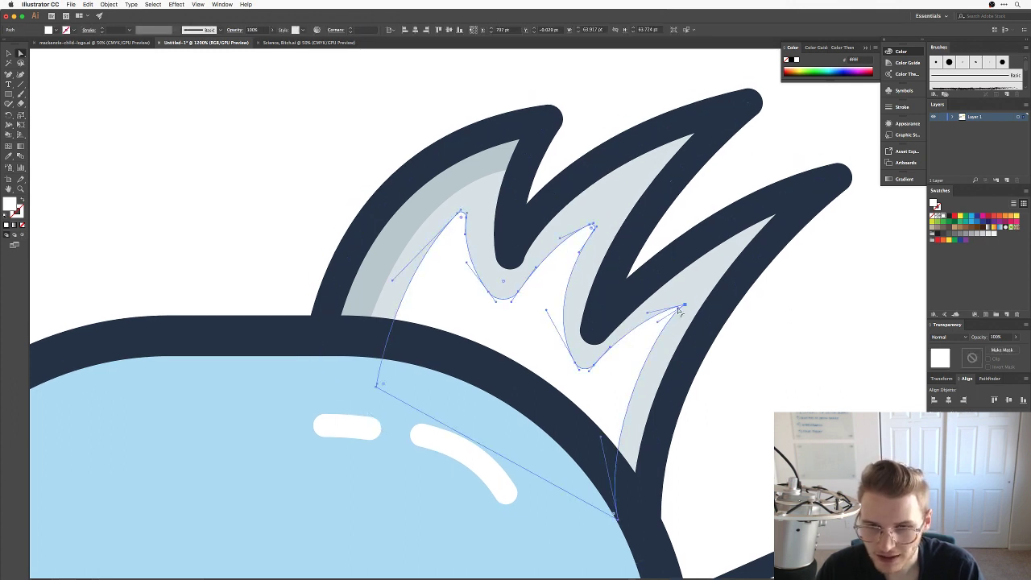
pyautogui.moveTo(677, 312); pyautogui.dragTo(670, 317)
pyautogui.keyDown('super'); pyautogui.click(774, 346); pyautogui.keyUp('super')
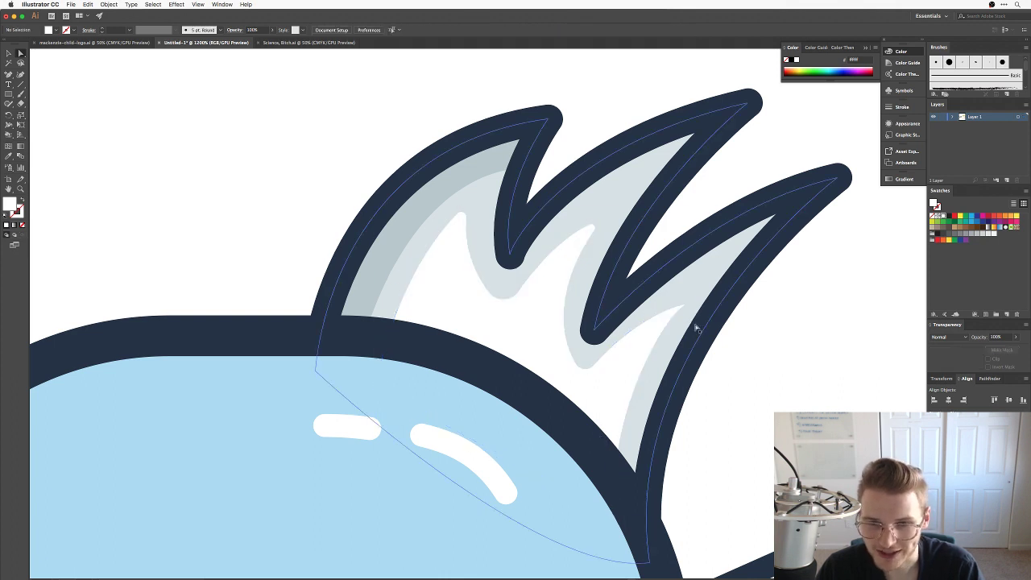
pyautogui.click(689, 314)
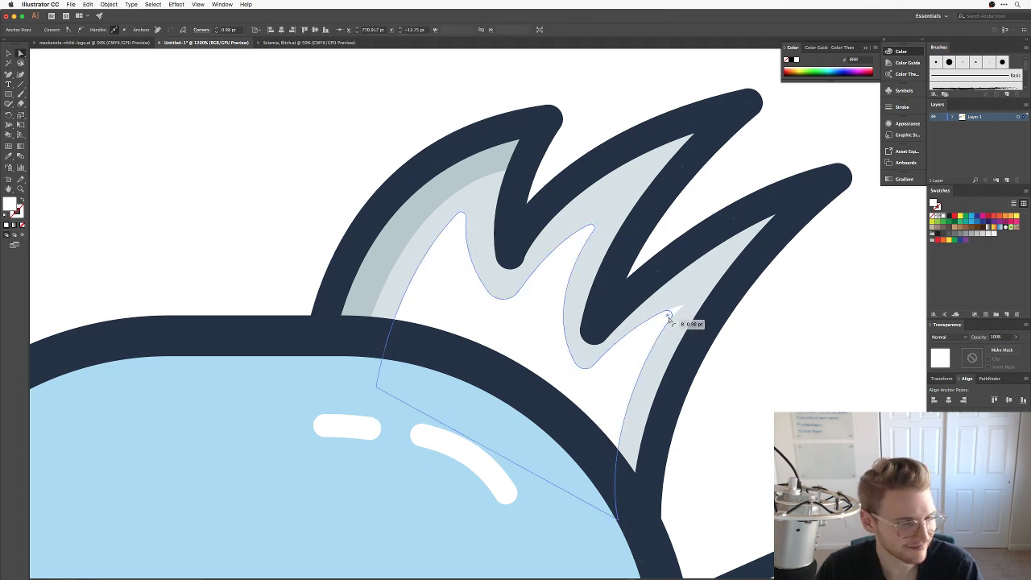
pyautogui.moveTo(671, 320); pyautogui.dragTo(672, 317)
pyautogui.click(761, 358)
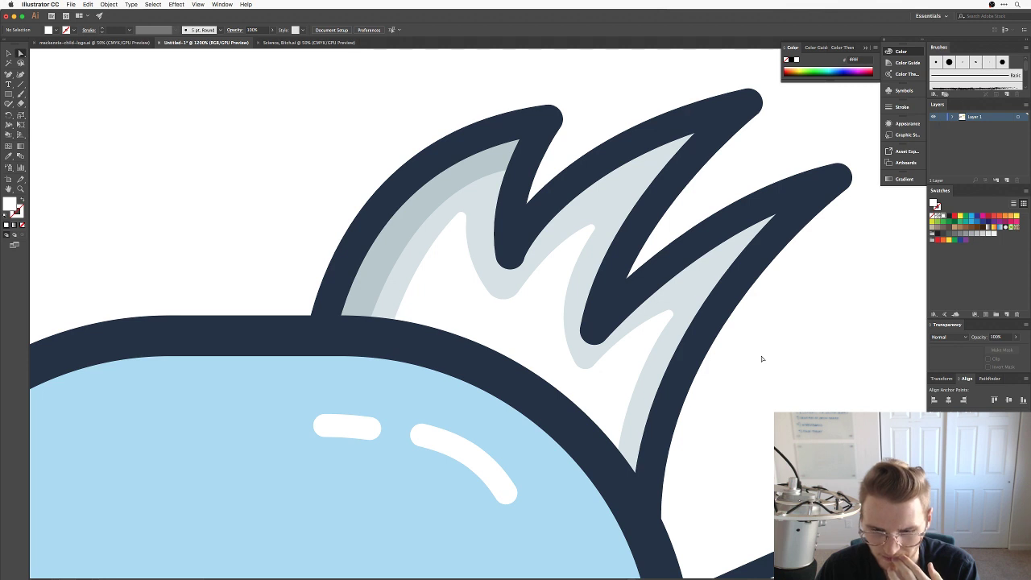
# Examine the curves and notches of the white inner hair shape both close up and from further away.
pyautogui.click(620, 379)
pyautogui.click(594, 367)
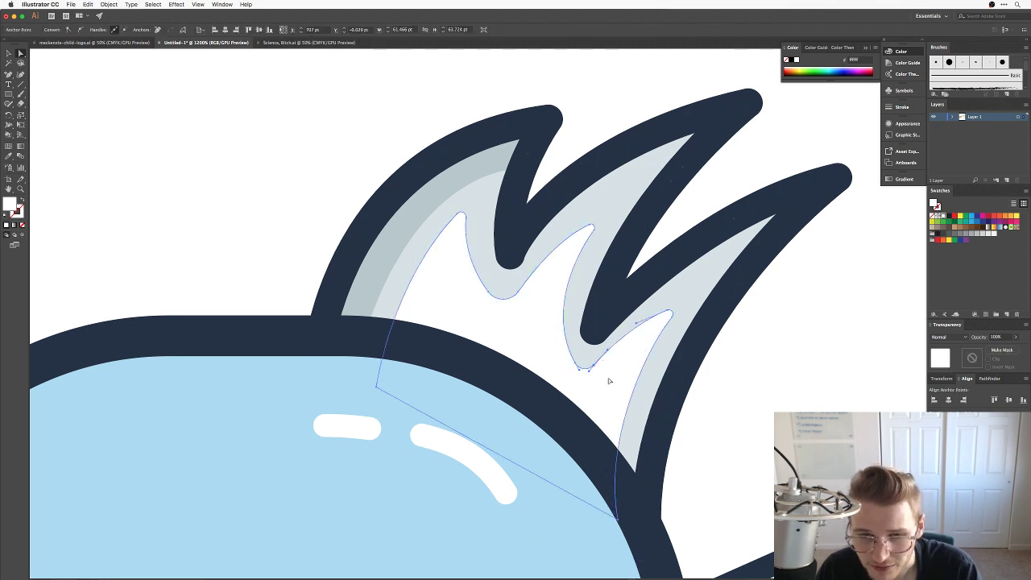
pyautogui.click(778, 391)
pyautogui.hotkey('ctrl', '-')
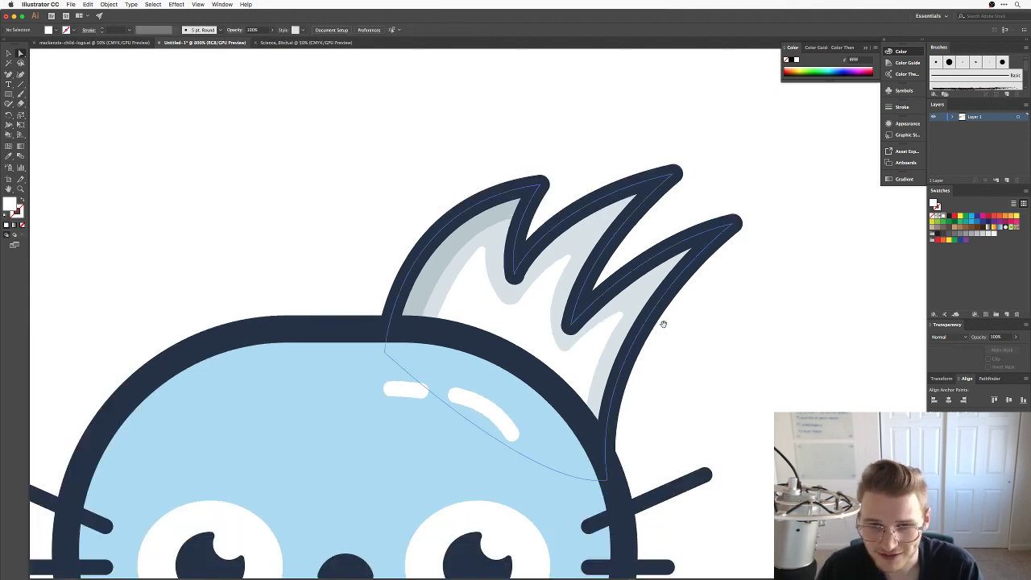
pyautogui.scroll(2, 663, 324)
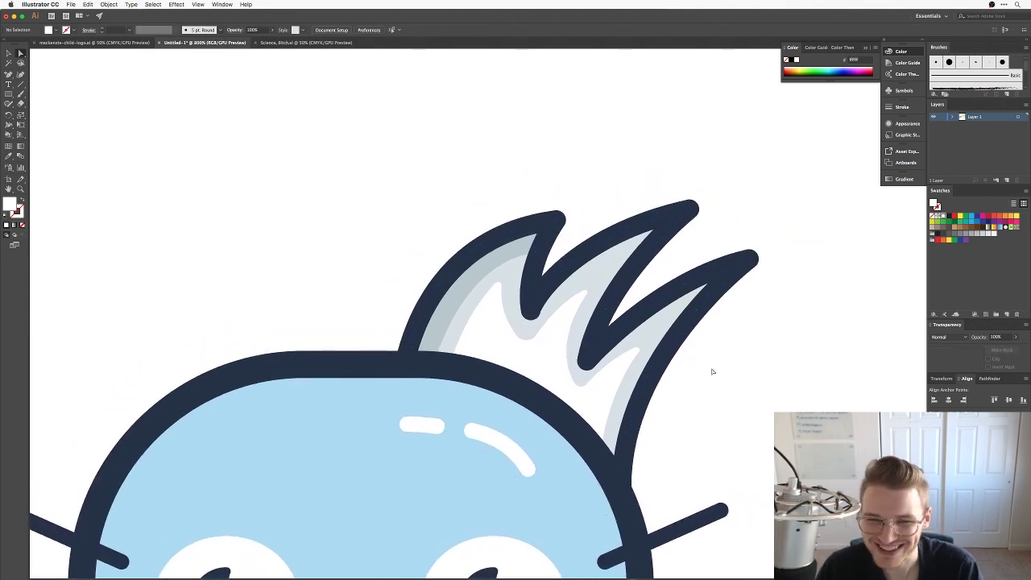
pyautogui.click(525, 362)
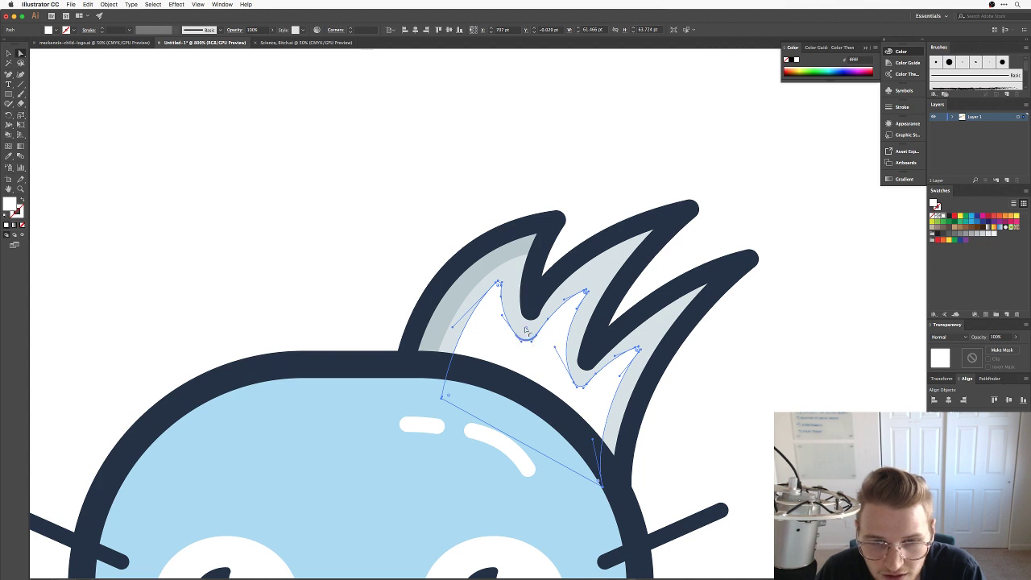
pyautogui.click(695, 472)
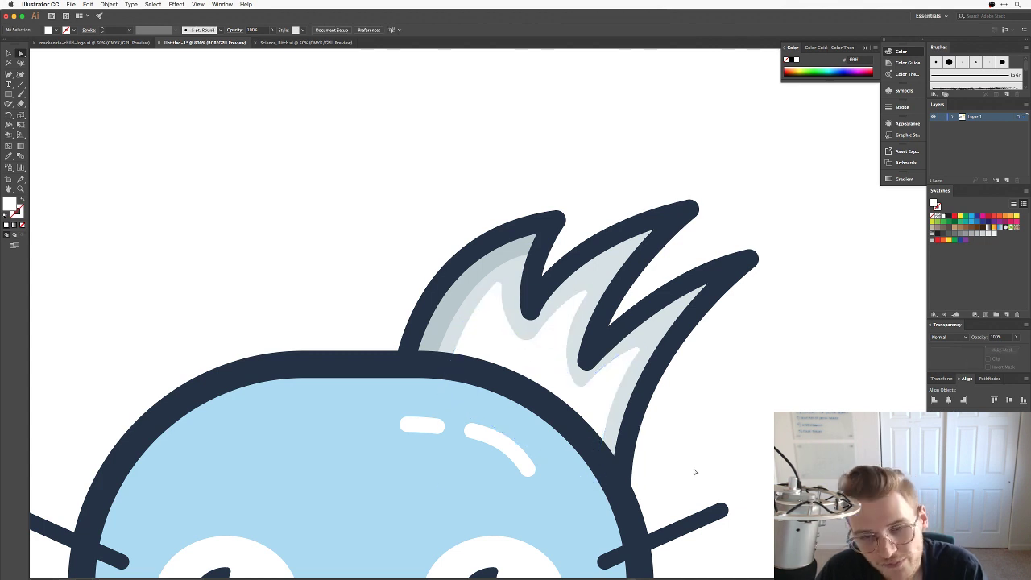
pyautogui.moveTo(695, 472); pyautogui.dragTo(723, 426)
pyautogui.press('super+equal')
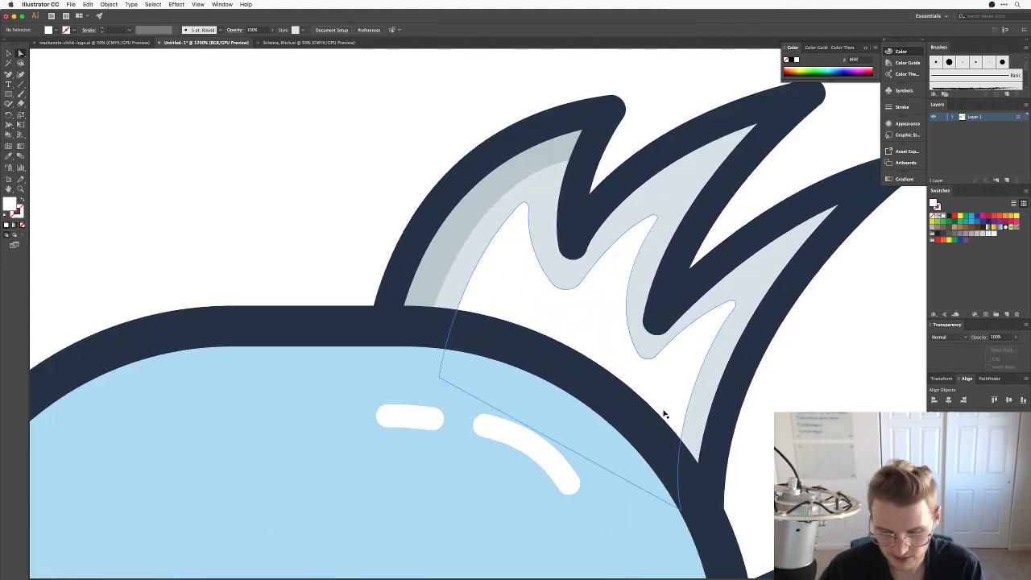
# Draw a closed curved band with the Pen tool across the base of the hair, following the top of the cat's head.
pyautogui.press('p')
pyautogui.click(404, 274)
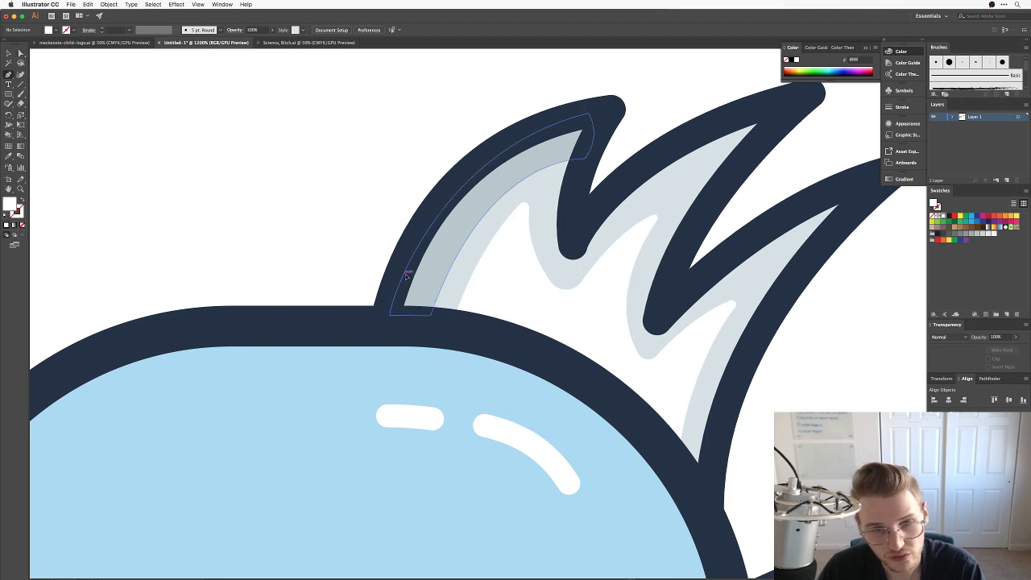
pyautogui.moveTo(590, 320); pyautogui.dragTo(676, 372)
pyautogui.click(724, 422)
pyautogui.click(709, 506)
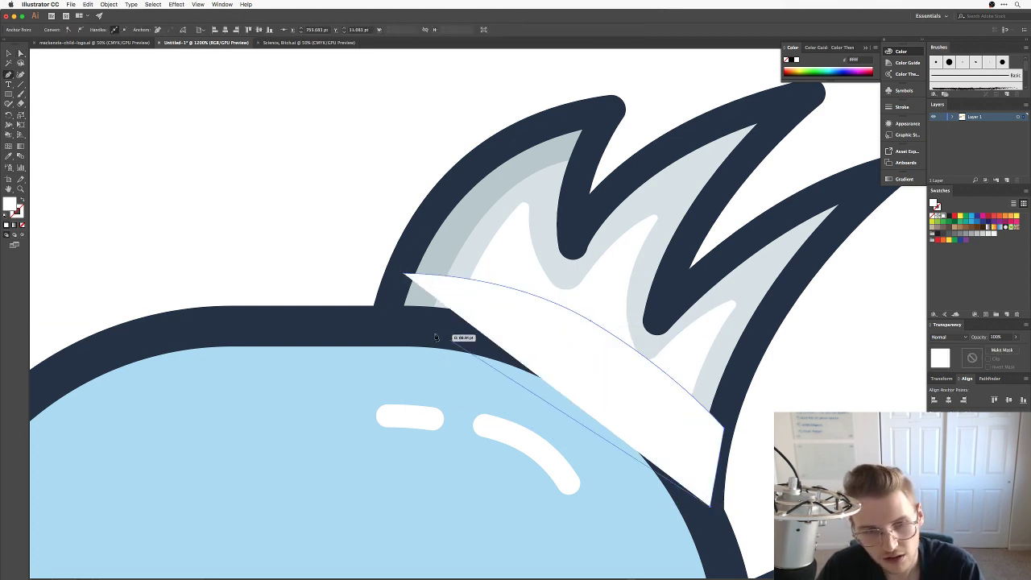
pyautogui.moveTo(404, 328); pyautogui.dragTo(314, 330)
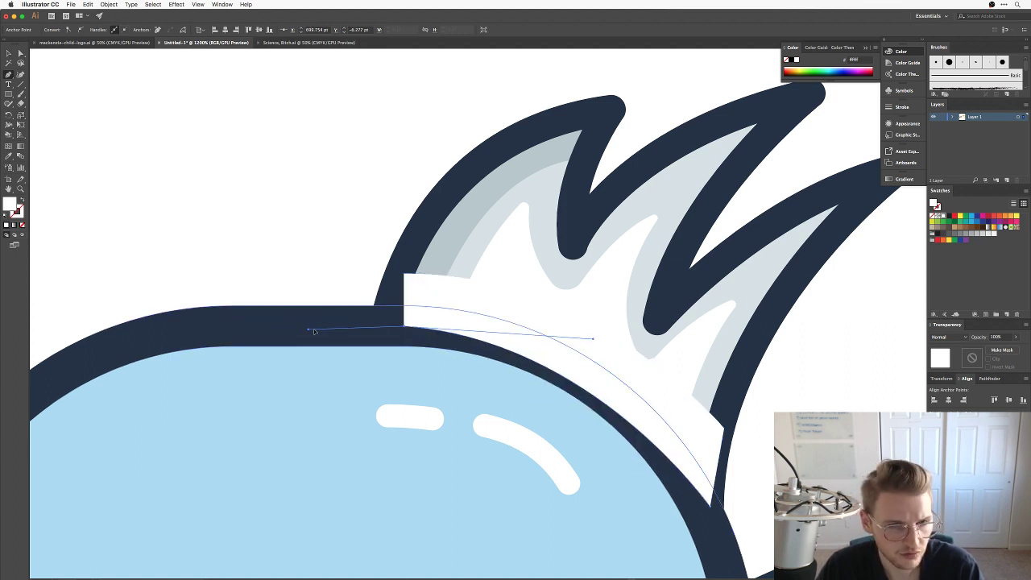
pyautogui.click(406, 328)
pyautogui.click(405, 274)
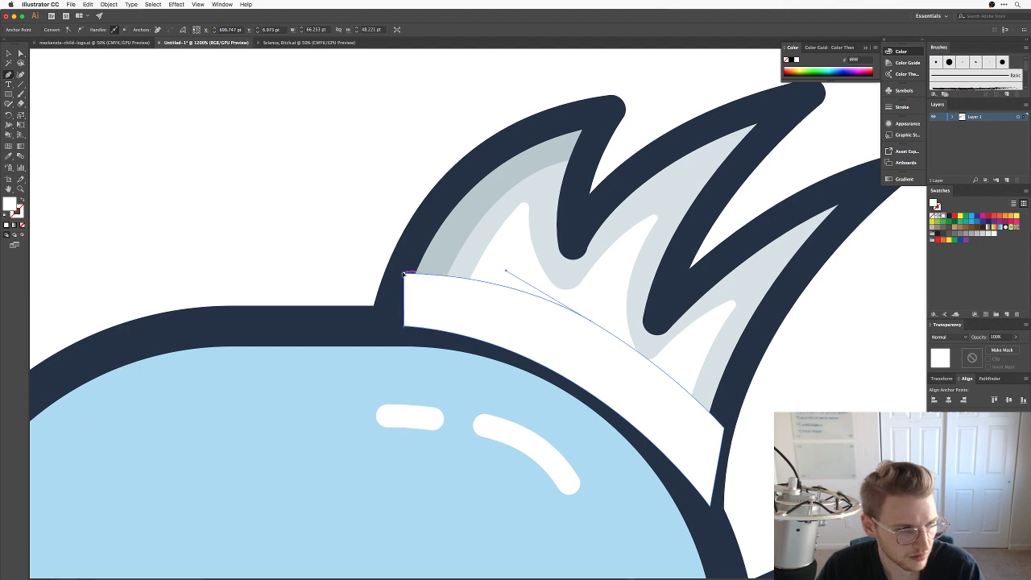
pyautogui.moveTo(405, 274); pyautogui.dragTo(424, 256)
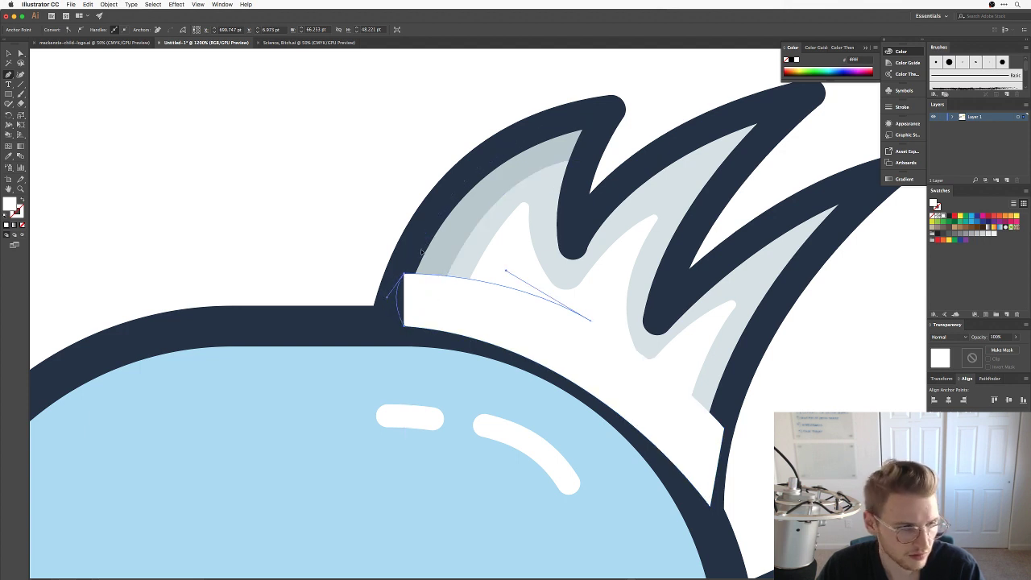
pyautogui.keyDown('super'); pyautogui.click(258, 189); pyautogui.keyUp('super')
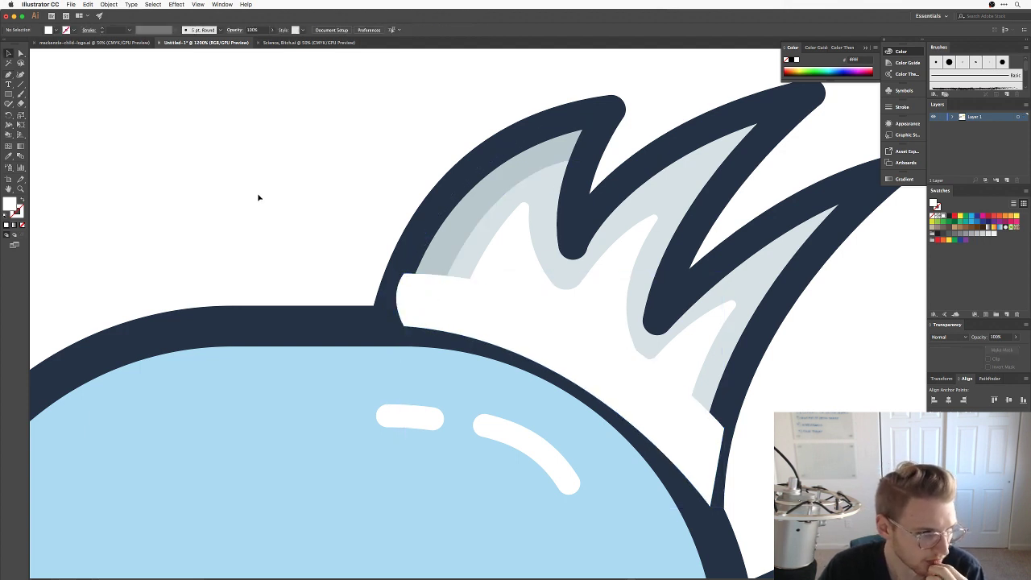
# Fill the curved band at the base of the hair with black.
pyautogui.click(462, 302)
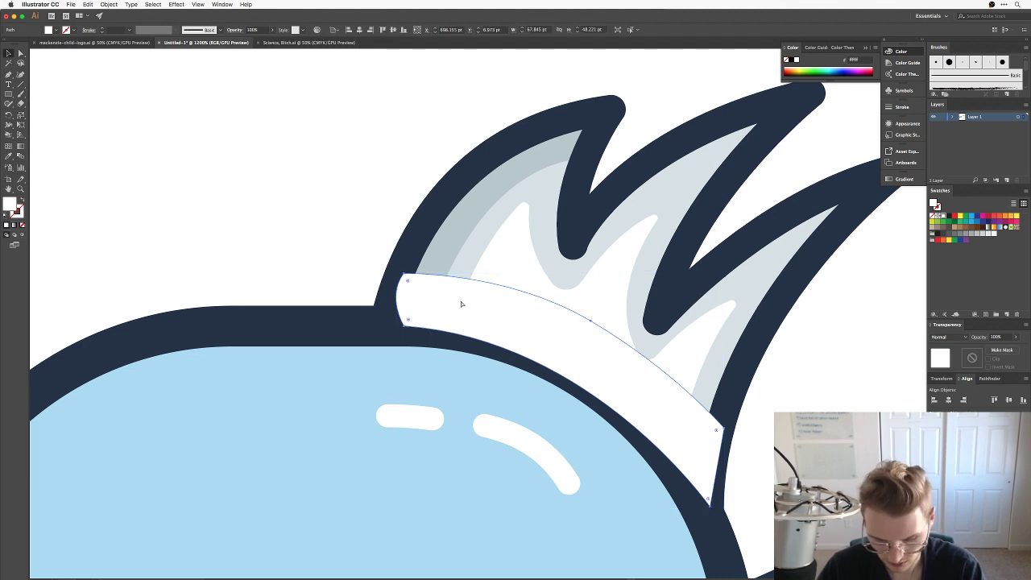
pyautogui.press('super+minus')
pyautogui.press('super+minus')
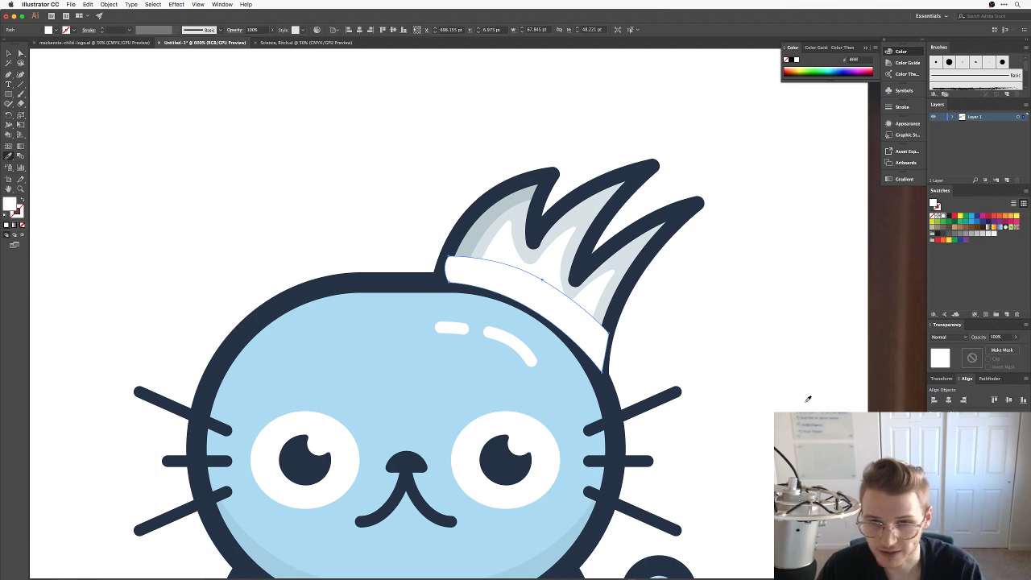
pyautogui.press('v')
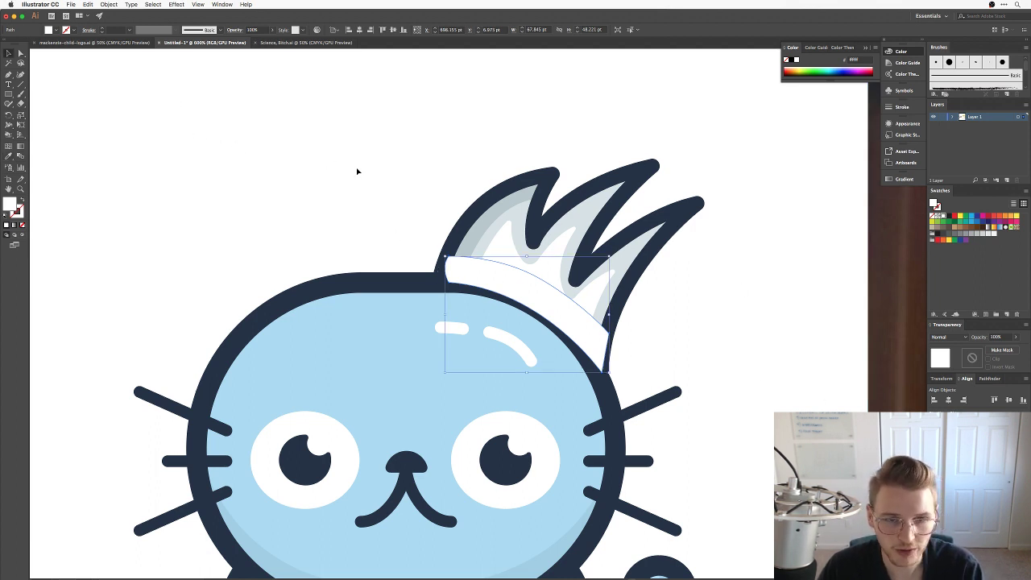
pyautogui.click(358, 171)
pyautogui.click(502, 288)
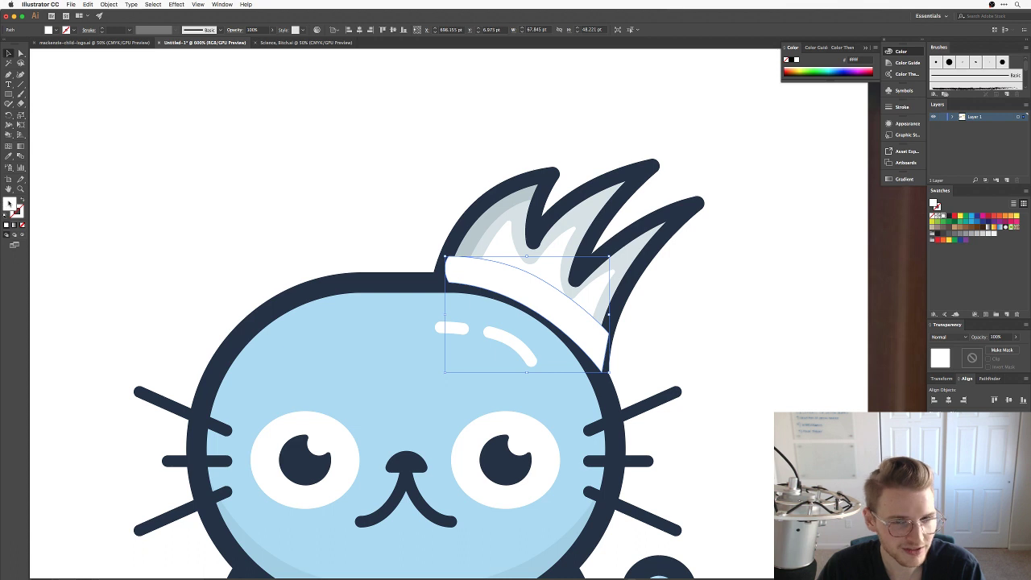
pyautogui.doubleClick(10, 204)
pyautogui.press('Return')
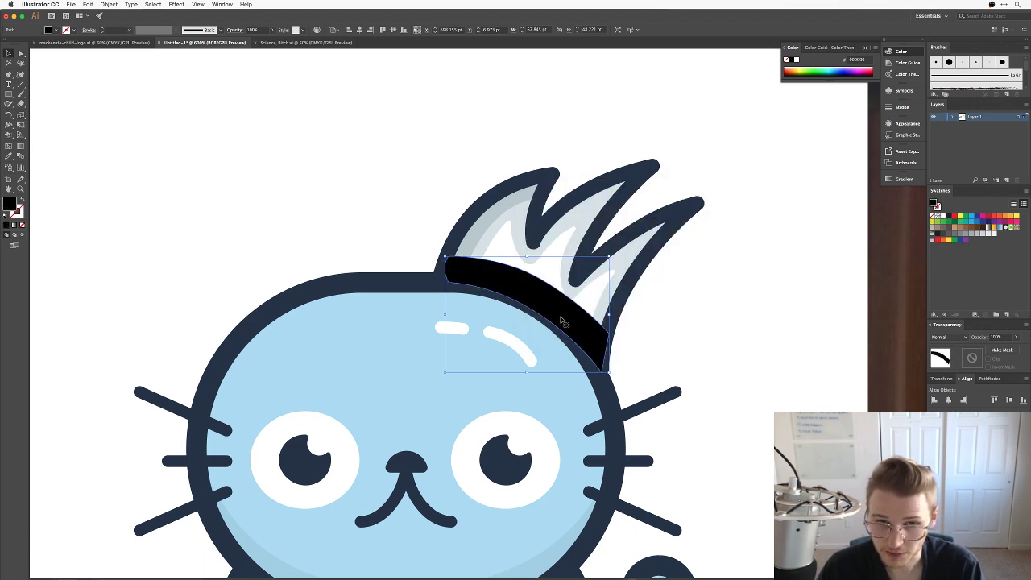
# Set the black band's opacity to 10% so it works as a soft shadow at the hair's base.
pyautogui.write('10')
pyautogui.press('Return')
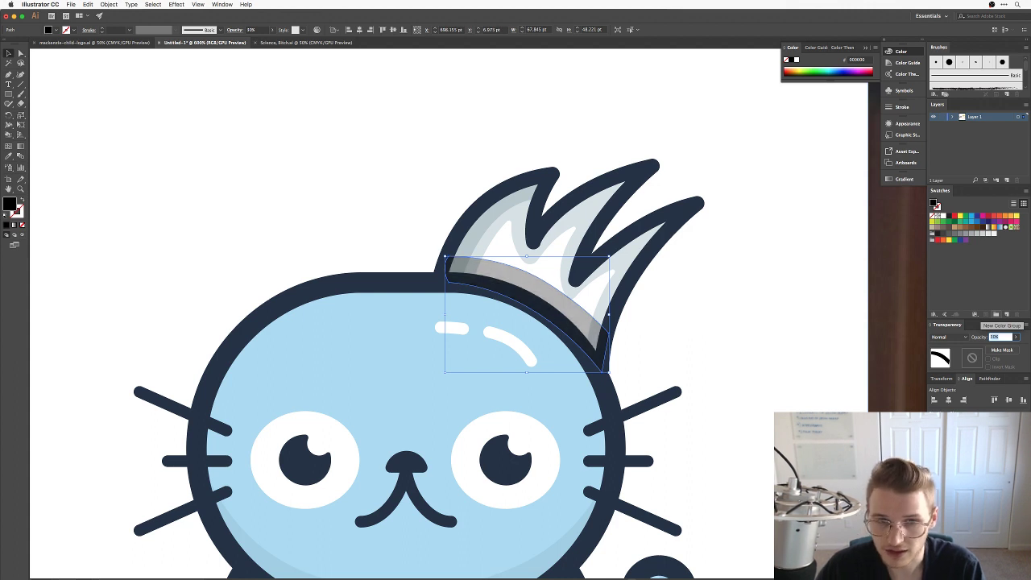
pyautogui.click(707, 330)
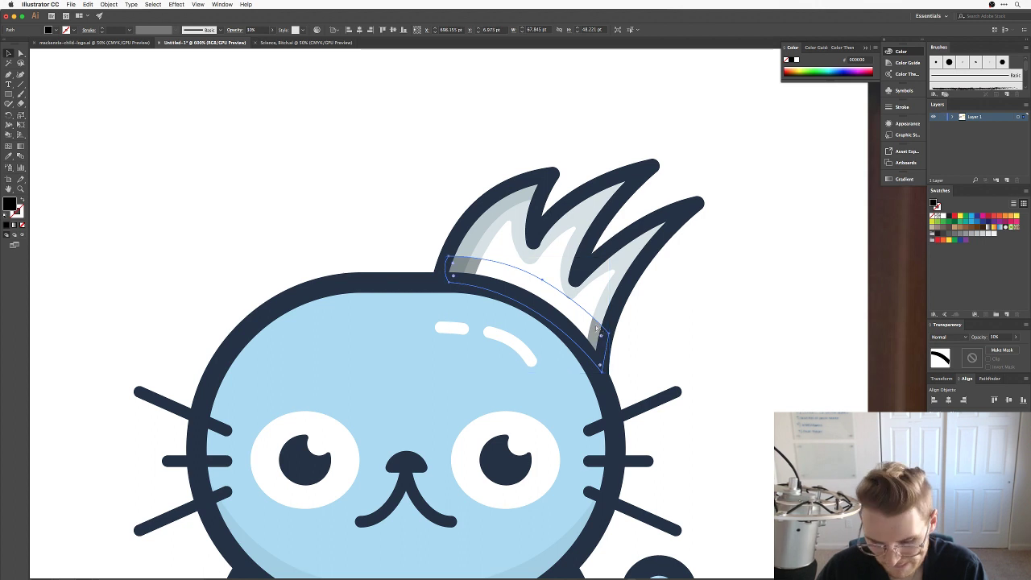
pyautogui.click(601, 328)
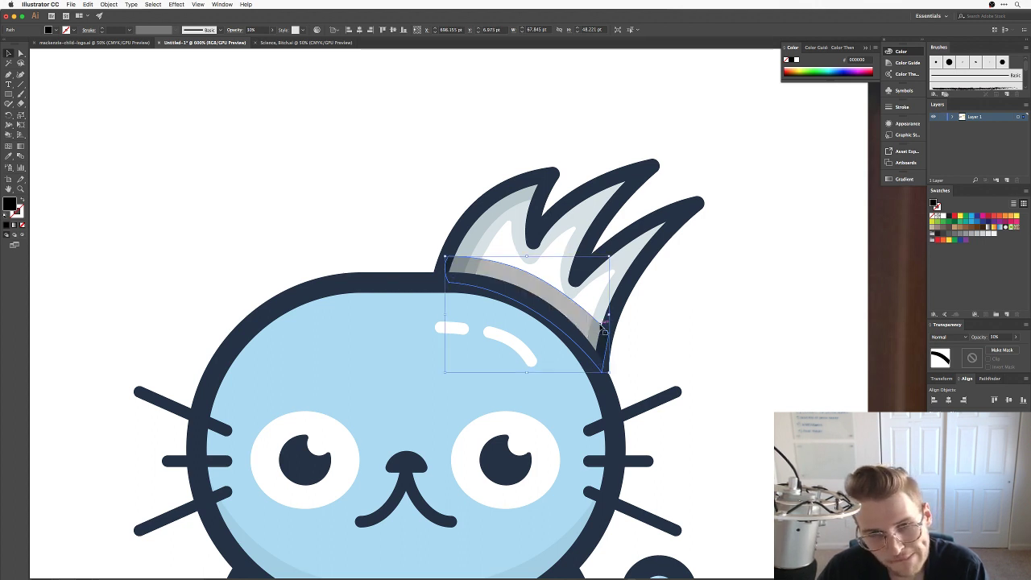
pyautogui.press('a')
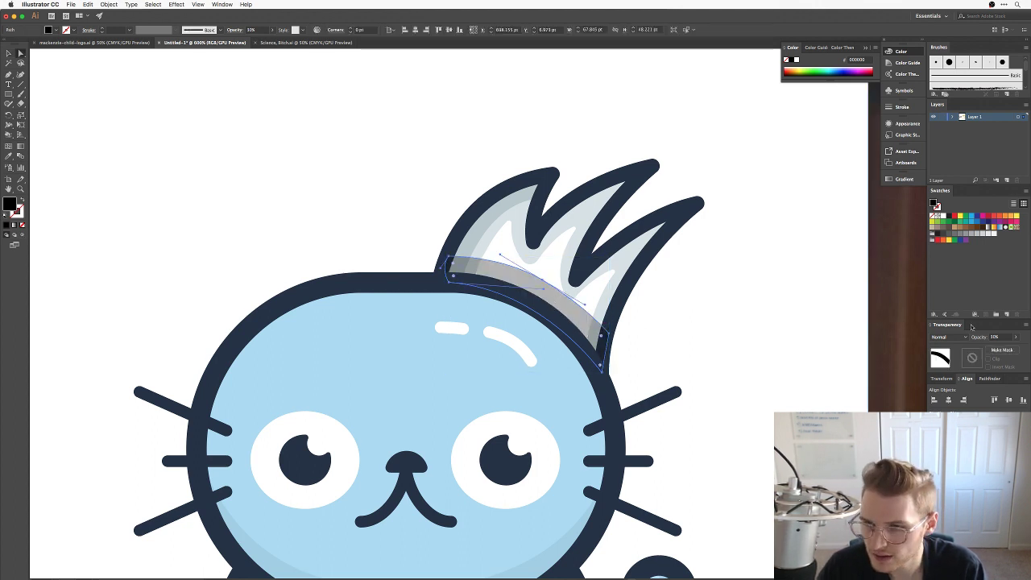
pyautogui.press('Return')
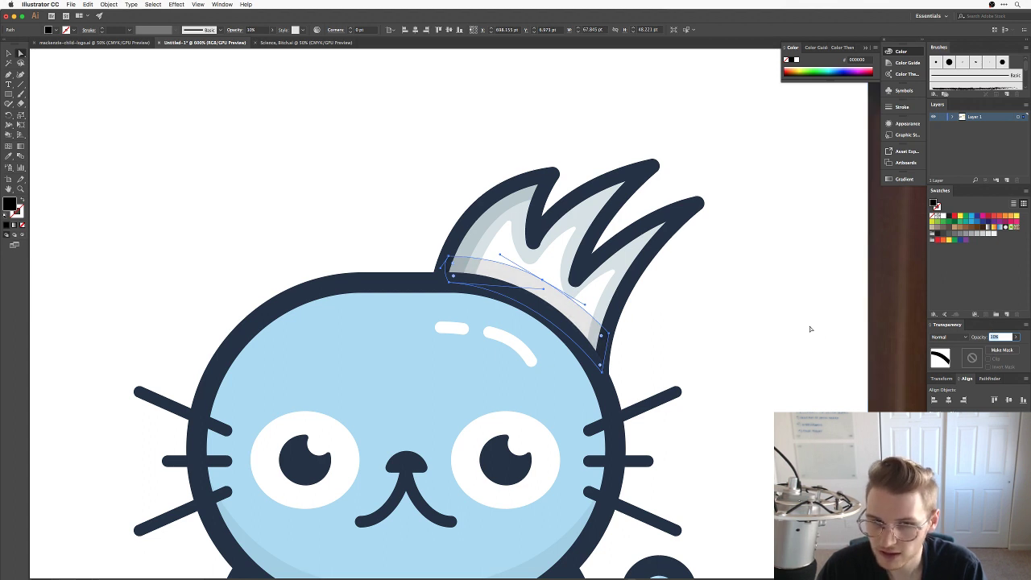
pyautogui.click(720, 245)
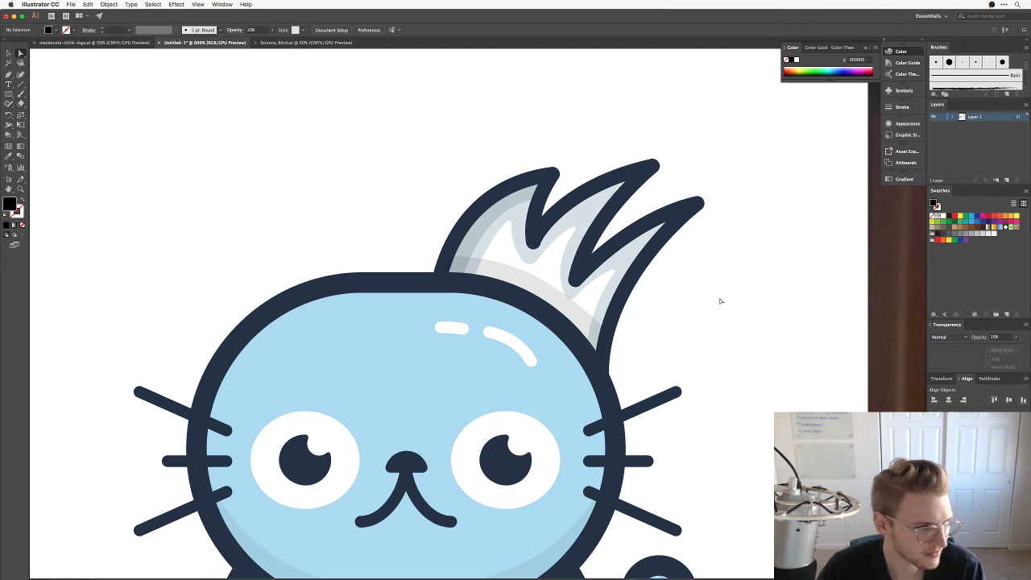
# Narrow the shadow band by moving its upper middle and end anchor points slightly down toward the head outline.
pyautogui.click(541, 287)
pyautogui.moveTo(540, 286); pyautogui.dragTo(548, 284)
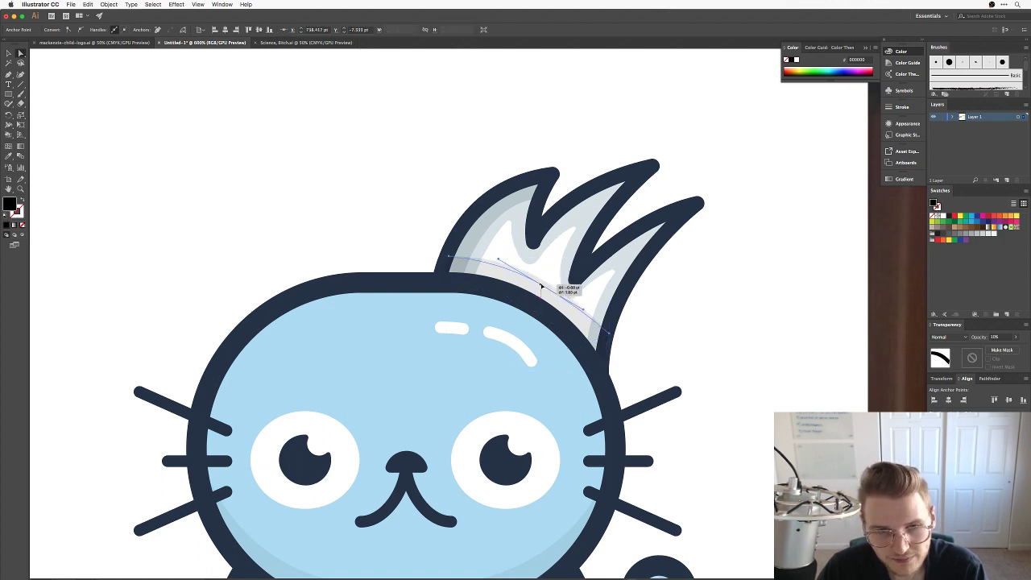
pyautogui.click(449, 261)
pyautogui.moveTo(450, 261); pyautogui.dragTo(446, 270)
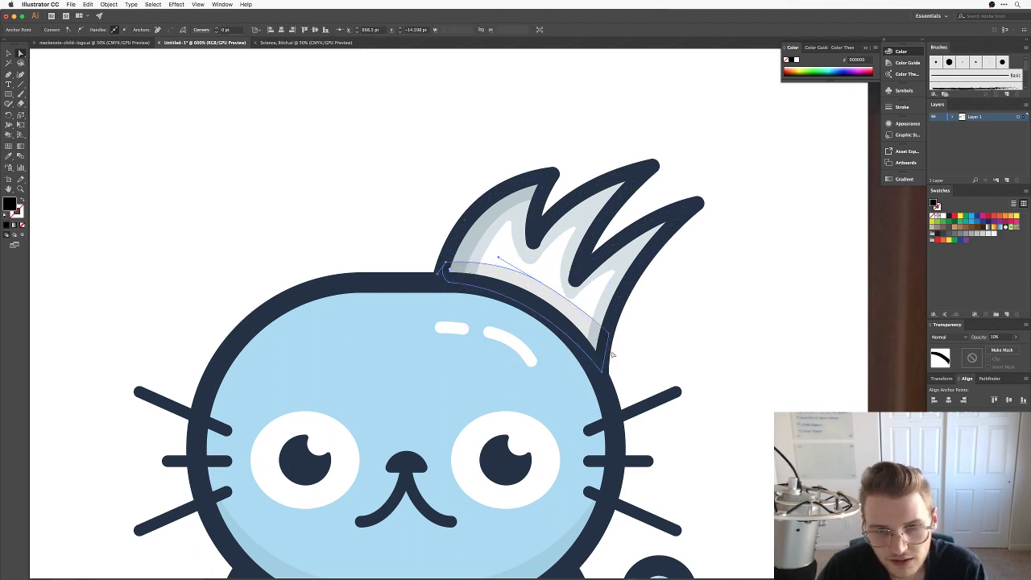
pyautogui.moveTo(610, 334); pyautogui.dragTo(613, 344)
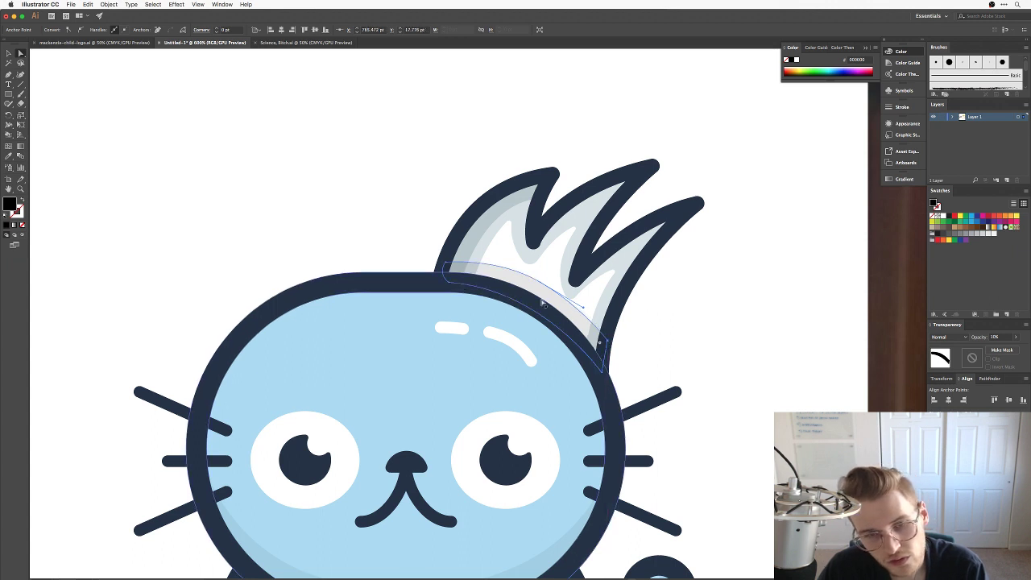
pyautogui.moveTo(541, 282); pyautogui.dragTo(540, 287)
pyautogui.click(735, 325)
# Examine the shaded hair on the whole cat and compare it with the reference photo.
pyautogui.moveTo(712, 279); pyautogui.dragTo(778, 298)
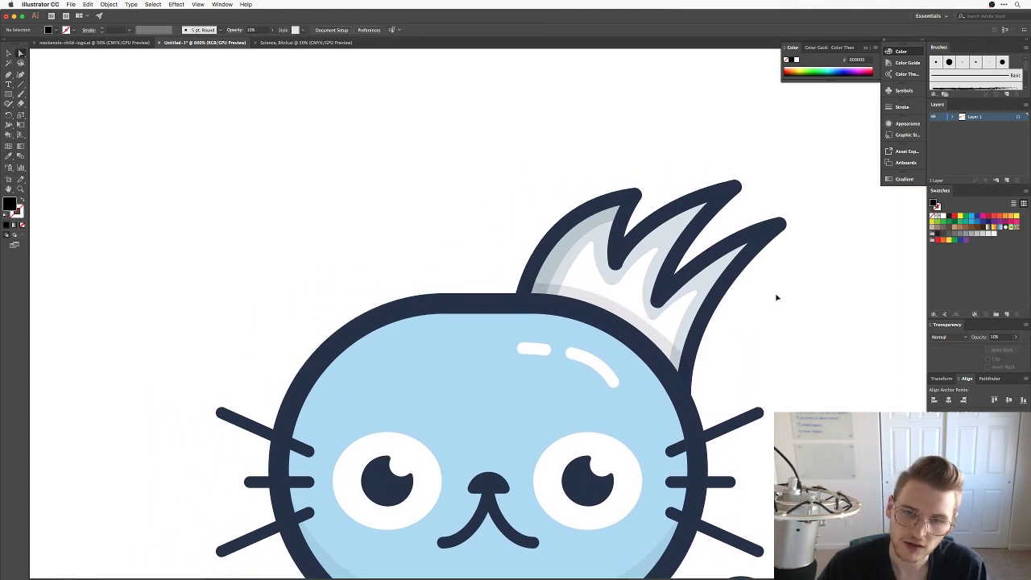
pyautogui.press('super+0')
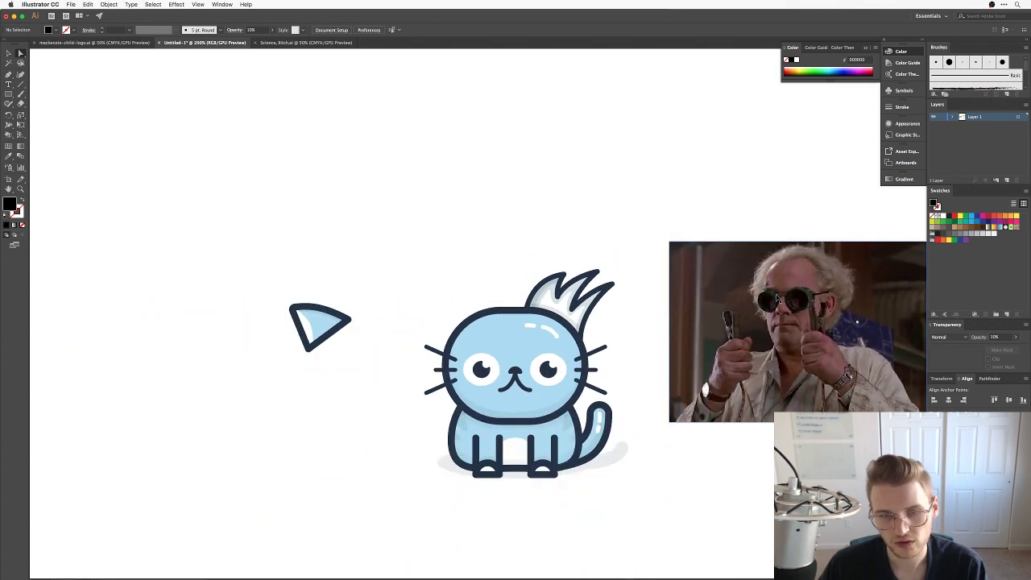
pyautogui.press('super+equal')
pyautogui.press('super+equal')
pyautogui.press('super+minus')
pyautogui.press('super+minus')
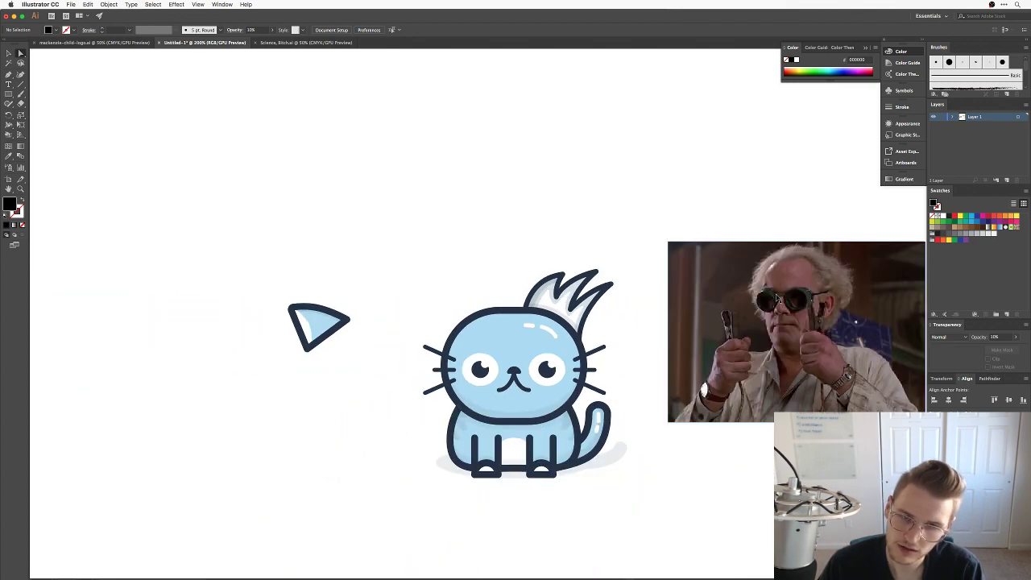
pyautogui.press('super+equal')
pyautogui.press('super+equal')
pyautogui.scroll(-2, 672, 328)
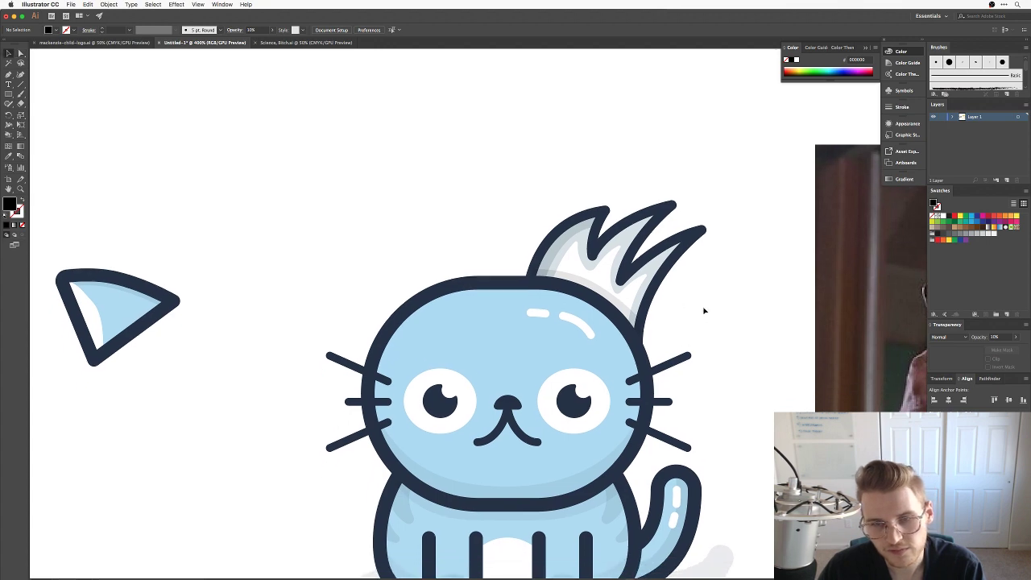
pyautogui.moveTo(629, 222); pyautogui.dragTo(619, 220)
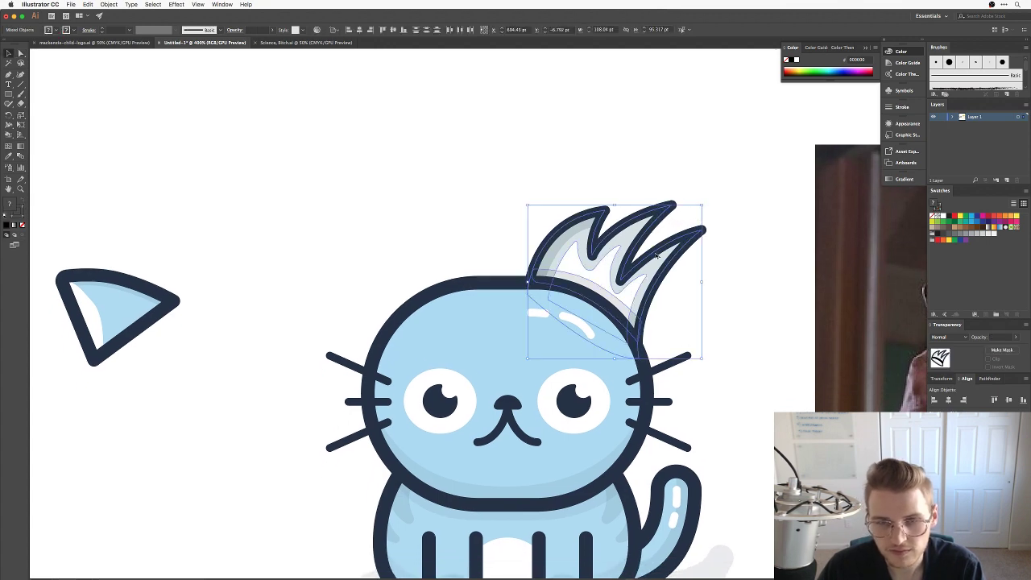
pyautogui.moveTo(653, 253); pyautogui.dragTo(432, 254)
pyautogui.rightClick(418, 255)
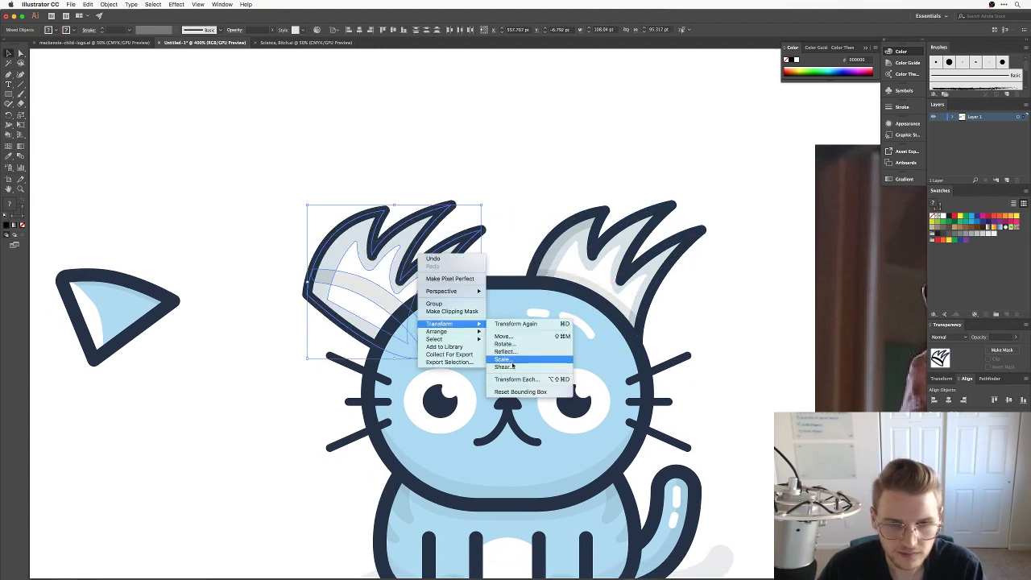
pyautogui.click(479, 193)
pyautogui.press('Delete')
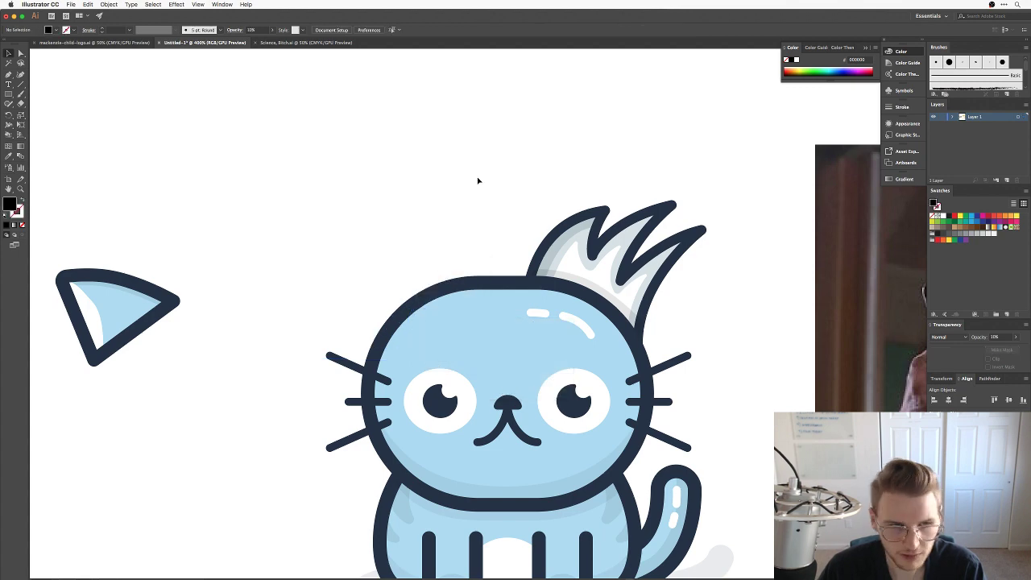
# Move the reference photo up, clear of the space beside the cat.
pyautogui.hscroll(6, 479, 177)
pyautogui.hscroll(6, 530, 242)
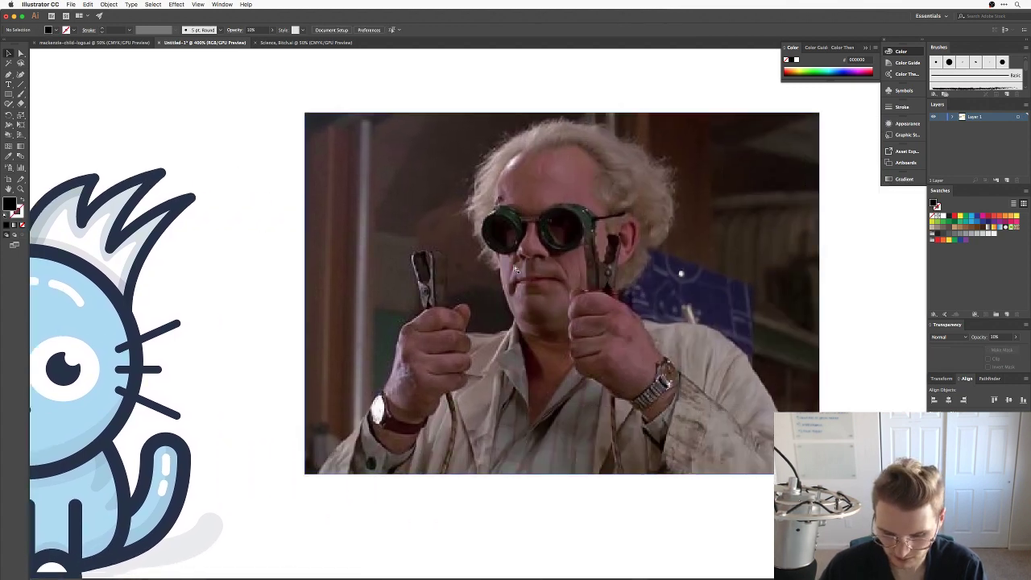
pyautogui.press('super+minus')
pyautogui.press('super+minus')
pyautogui.press('super+minus')
pyautogui.press('super+minus')
pyautogui.press('super+equal')
pyautogui.press('super+equal')
pyautogui.moveTo(558, 332); pyautogui.dragTo(484, 152)
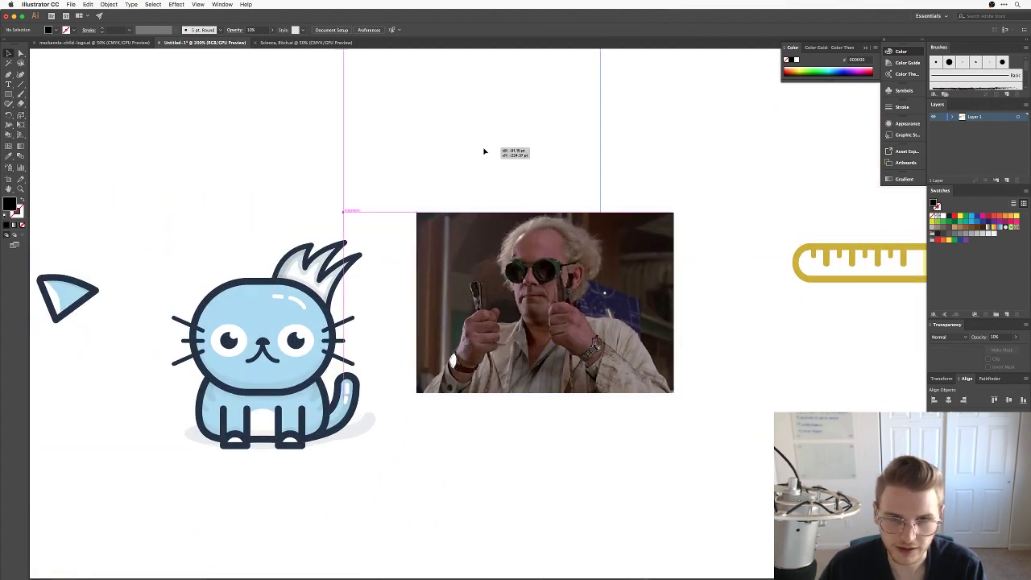
# Place the blue ear that lies beside the cat onto the upper right of its head, in front of the hair.
pyautogui.moveTo(516, 274); pyautogui.dragTo(413, 274)
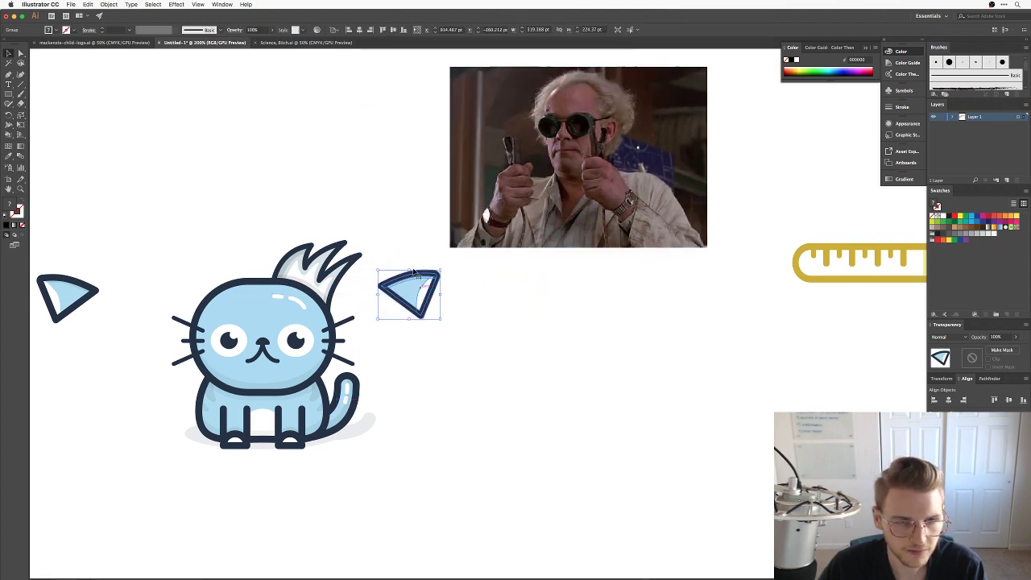
pyautogui.hscroll(-3, 414, 272)
pyautogui.press('super+equal')
pyautogui.press('super+equal')
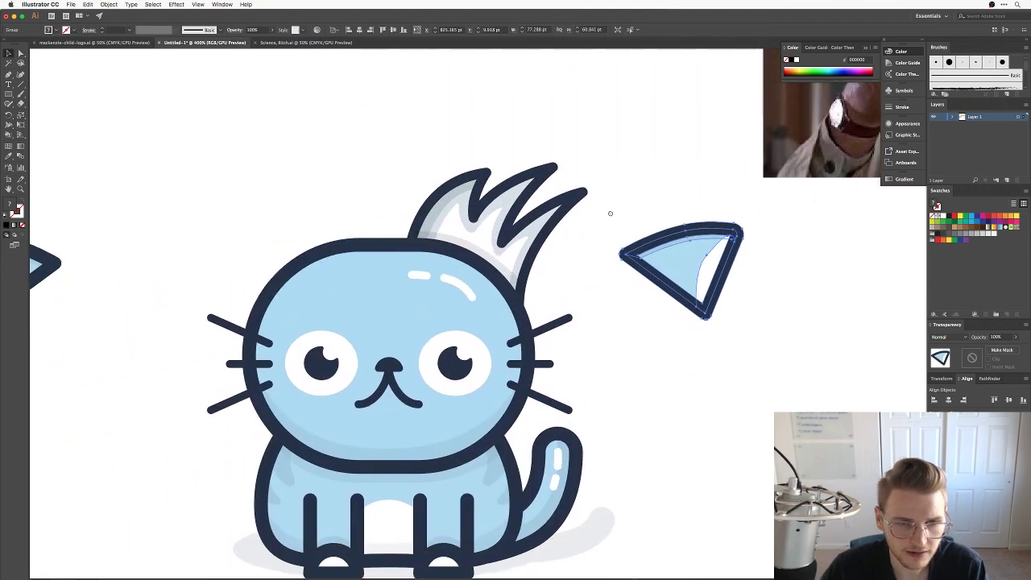
pyautogui.moveTo(660, 257); pyautogui.dragTo(532, 254)
pyautogui.click(630, 263)
pyautogui.click(620, 235)
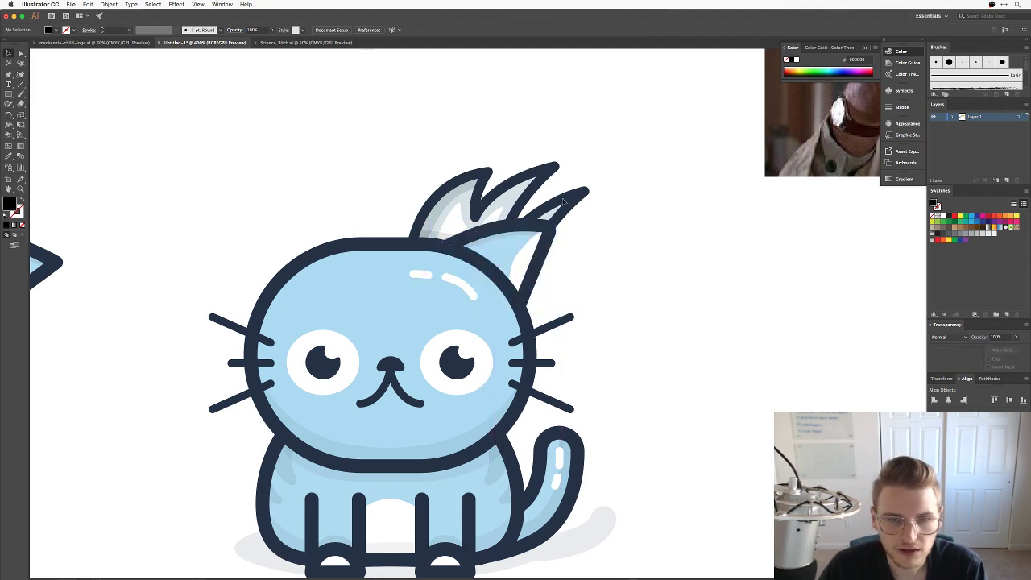
# Enlarge the whole hair group and shift it left so its spikes rise above and behind the ear.
pyautogui.moveTo(443, 217); pyautogui.dragTo(433, 231)
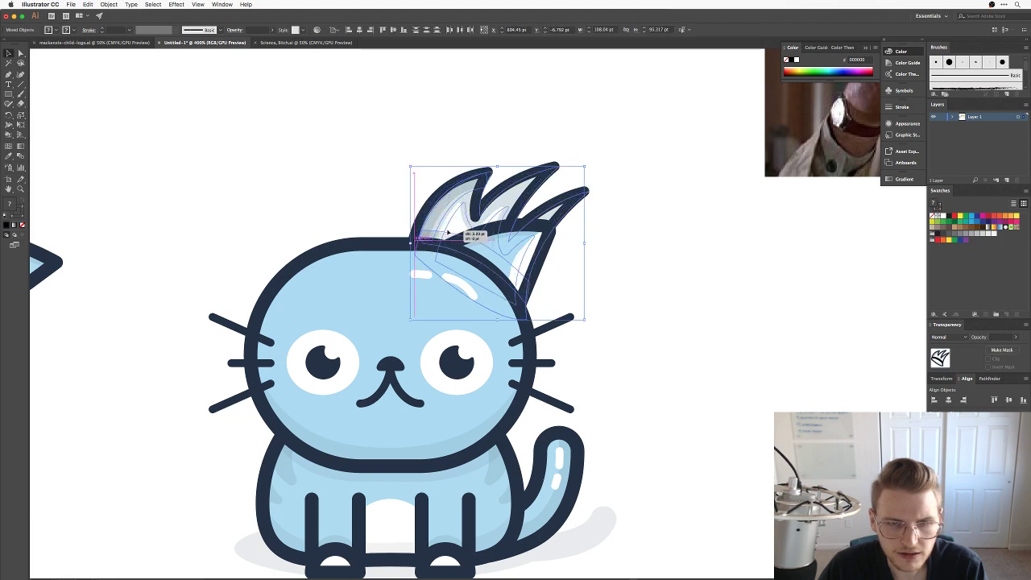
pyautogui.moveTo(588, 174); pyautogui.dragTo(635, 140)
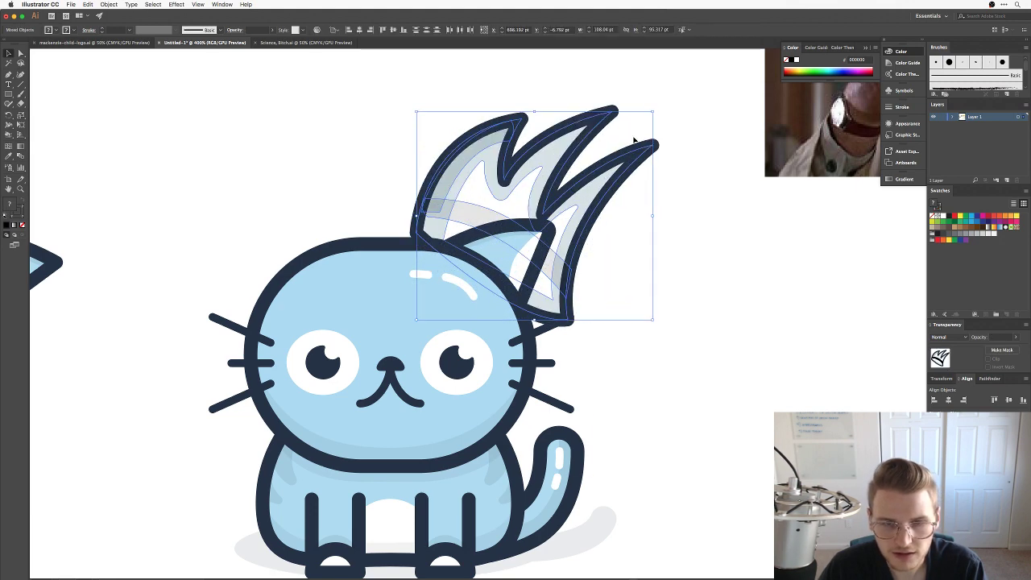
pyautogui.moveTo(622, 175); pyautogui.dragTo(589, 182)
pyautogui.click(650, 198)
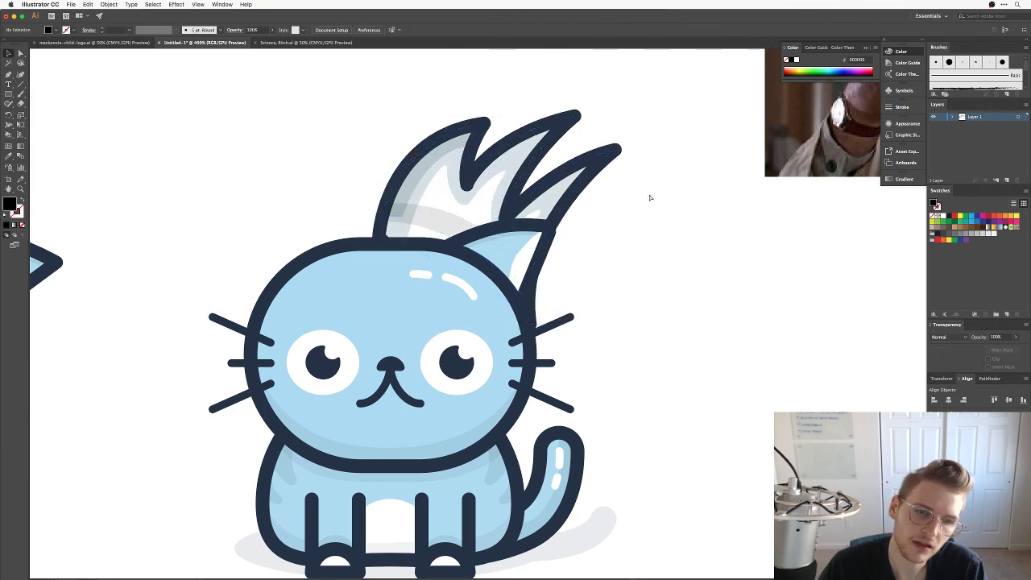
# Undo the hair's last enlargement and shift, and try rotating the hair clockwise so its spikes point sideways behind the ear.
pyautogui.press('super+z')
pyautogui.press('super+z')
pyautogui.moveTo(579, 210); pyautogui.dragTo(599, 248)
pyautogui.press('e')
pyautogui.moveTo(652, 190); pyautogui.dragTo(681, 292)
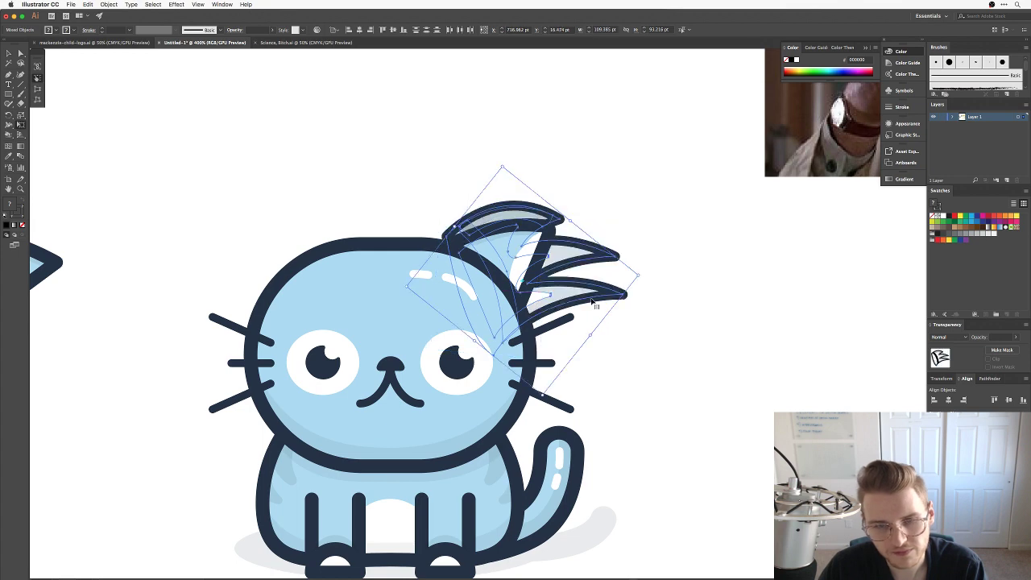
pyautogui.press('v')
pyautogui.moveTo(596, 304); pyautogui.dragTo(642, 309)
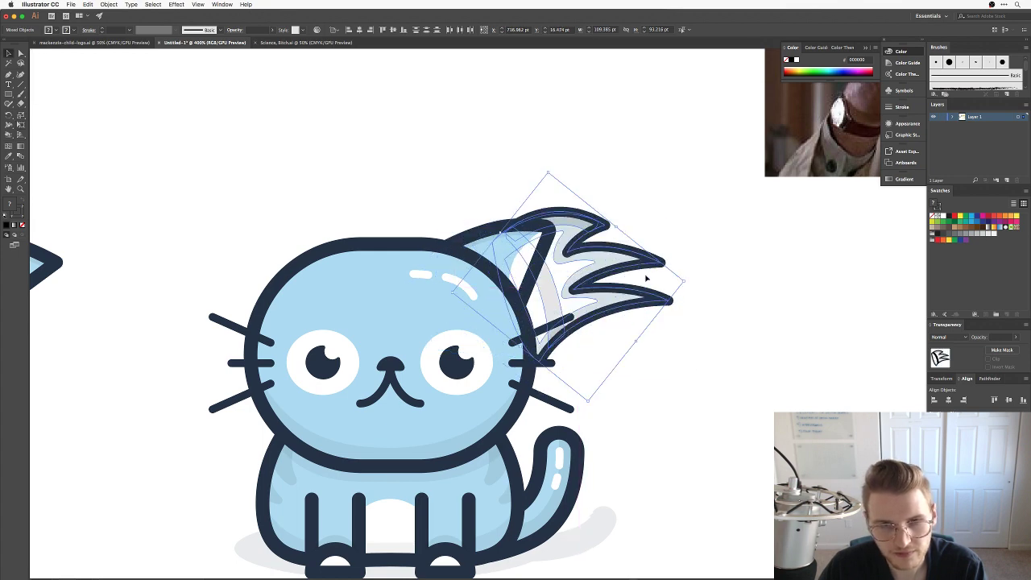
pyautogui.click(662, 211)
pyautogui.press('super+minus')
pyautogui.press('super+minus')
pyautogui.press('super+minus')
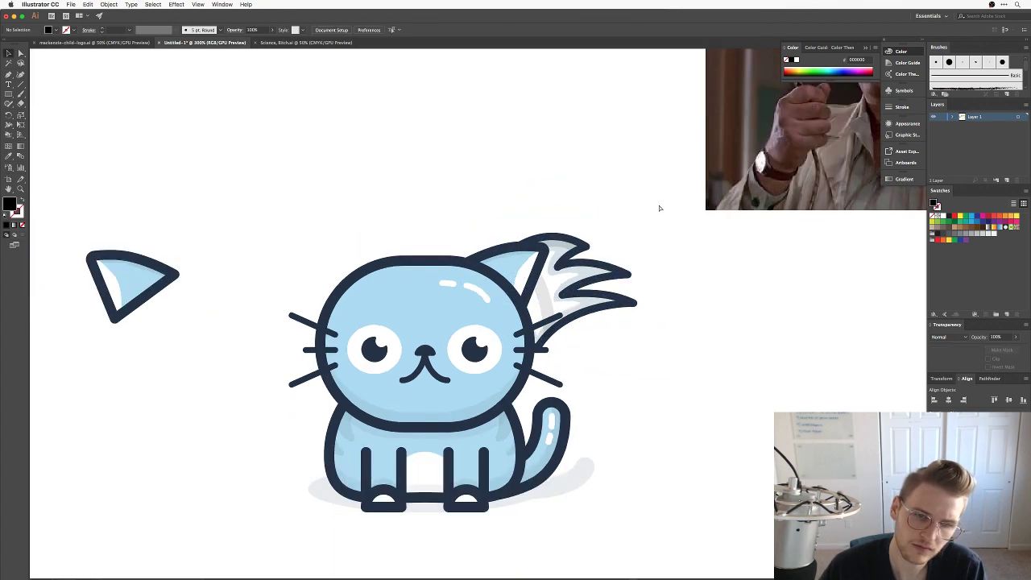
# Undo the sideways placement and stand the smaller hair group upright again above and behind the ear.
pyautogui.press('super+equal')
pyautogui.press('super+equal')
pyautogui.press('super+equal')
pyautogui.press('super+z')
pyautogui.press('super+z')
pyautogui.press('super+z')
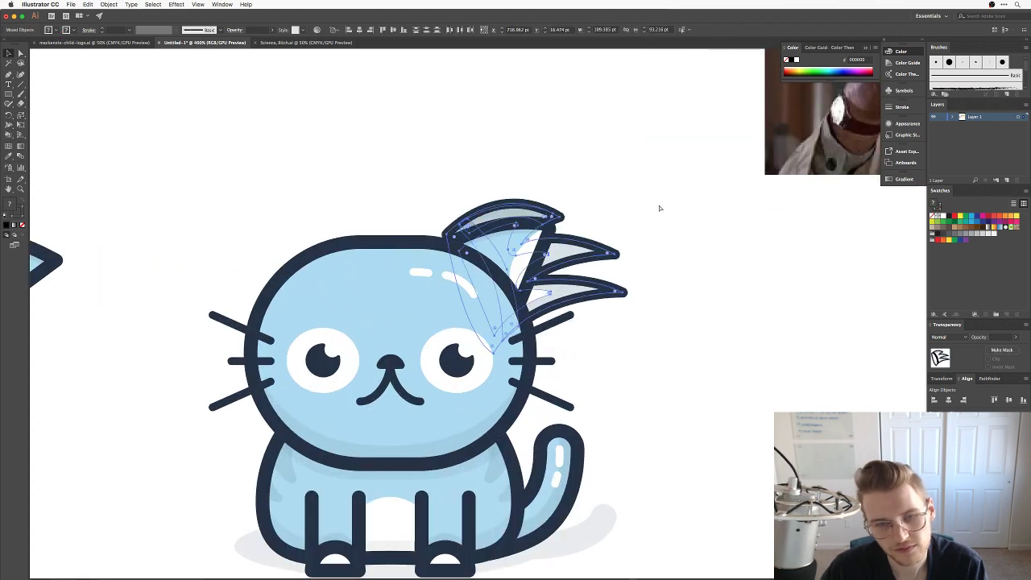
pyautogui.click(631, 173)
pyautogui.moveTo(603, 247); pyautogui.dragTo(583, 209)
pyautogui.click(632, 230)
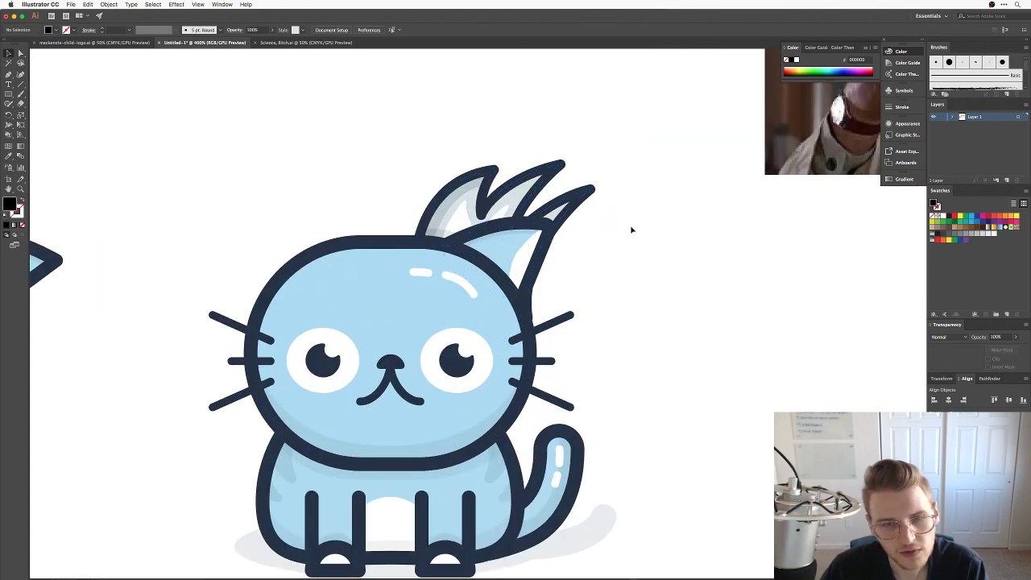
# Rotate the attached ear clockwise and lower it against the side of the head, in front of the hair.
pyautogui.moveTo(537, 252); pyautogui.dragTo(551, 260)
pyautogui.moveTo(608, 244); pyautogui.dragTo(540, 272)
pyautogui.press('v')
pyautogui.click(626, 272)
pyautogui.click(637, 253)
pyautogui.click(626, 266)
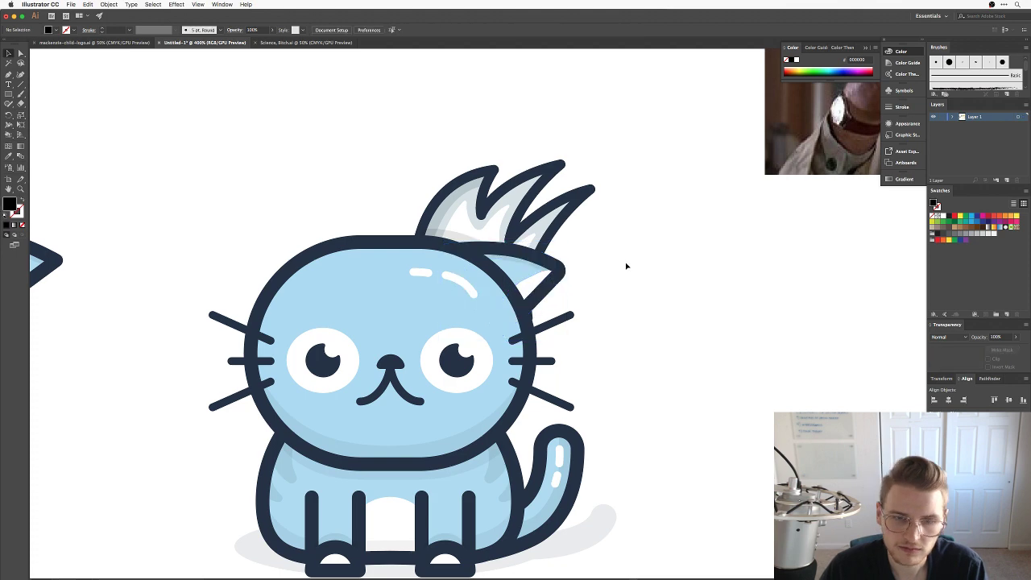
# Take the ear off the head and park it on empty canvas above the other loose ear.
pyautogui.hscroll(-3, 616, 274)
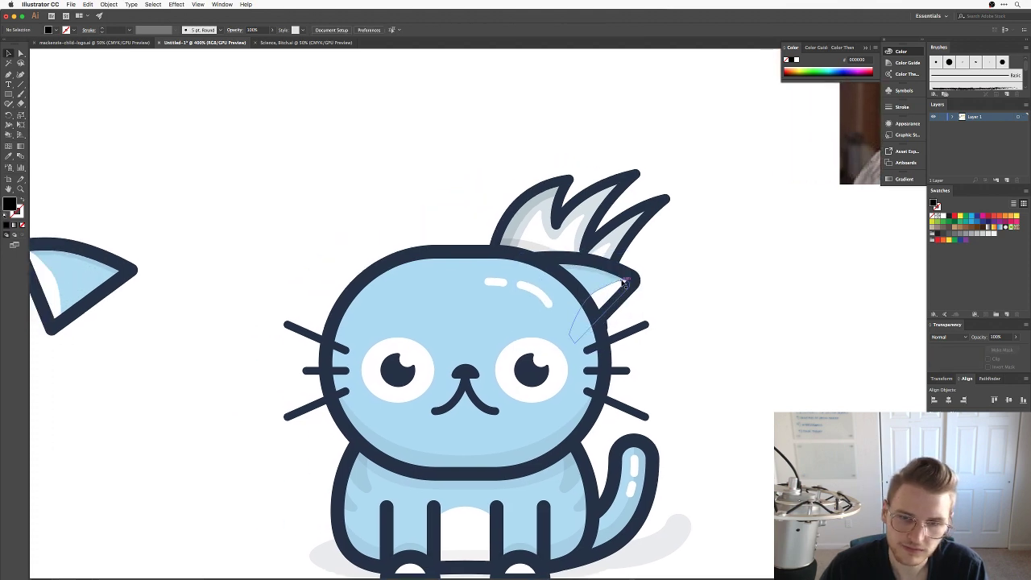
pyautogui.moveTo(620, 290); pyautogui.dragTo(263, 146)
pyautogui.moveTo(396, 152); pyautogui.dragTo(433, 154)
pyautogui.moveTo(272, 159); pyautogui.dragTo(195, 141)
# Duplicate the hair onto the opposite side of the head and reflect the copy horizontally to mirror the original.
pyautogui.click(542, 181)
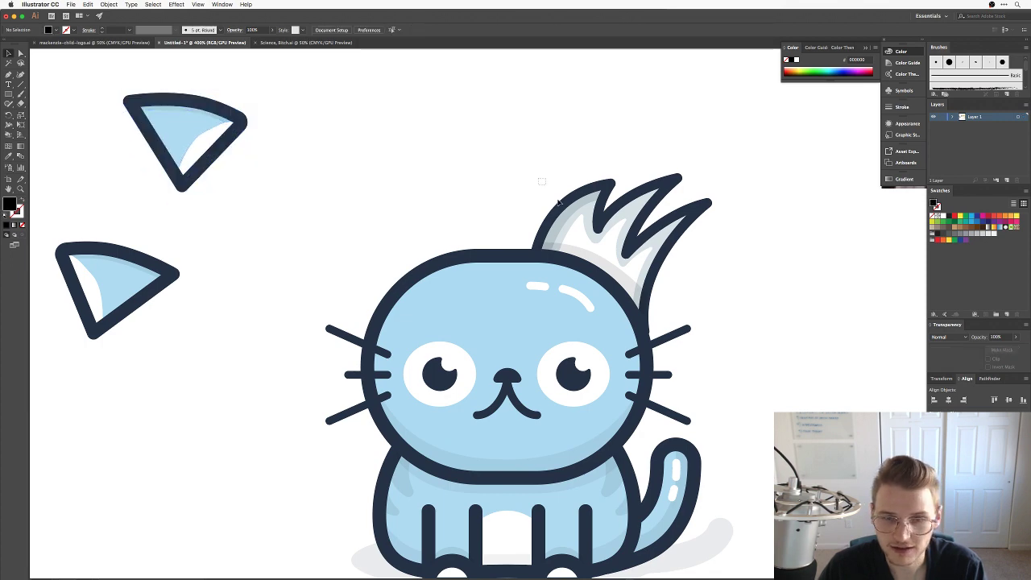
pyautogui.keyDown('alt'); pyautogui.moveTo(578, 252); pyautogui.dragTo(363, 251); pyautogui.keyUp('alt')
pyautogui.rightClick(364, 251)
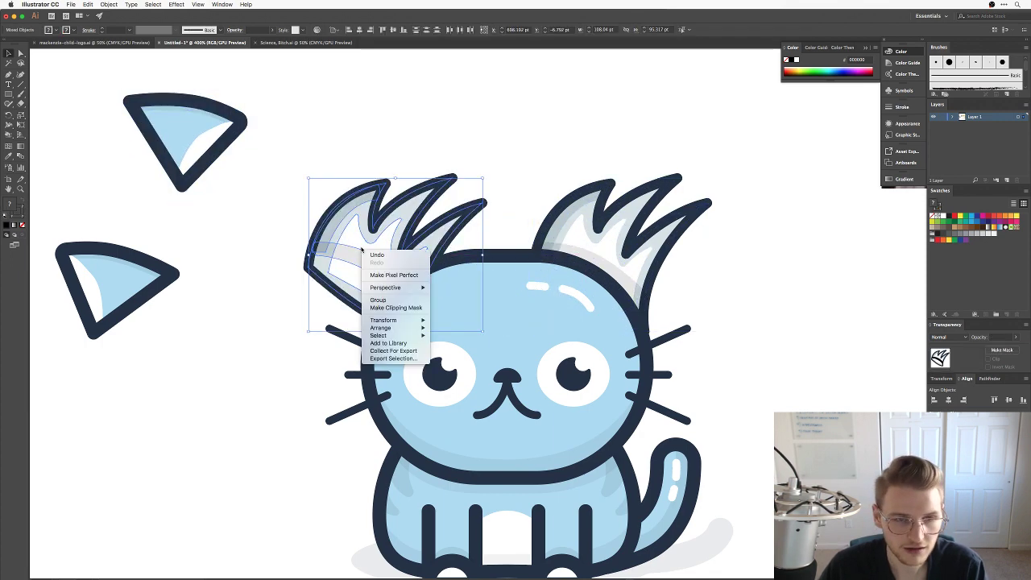
pyautogui.moveTo(403, 320)
pyautogui.click(458, 347)
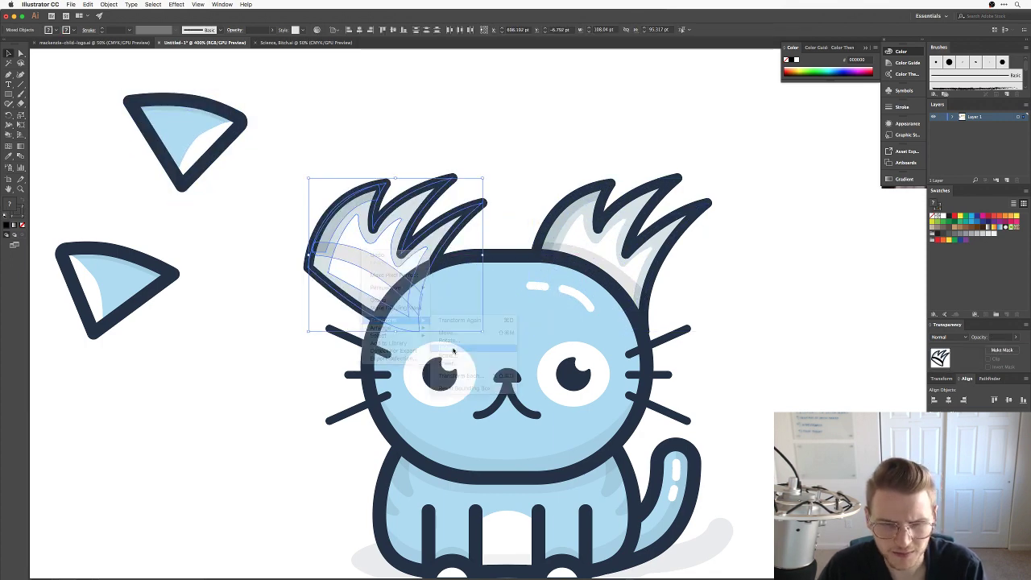
pyautogui.press('Return')
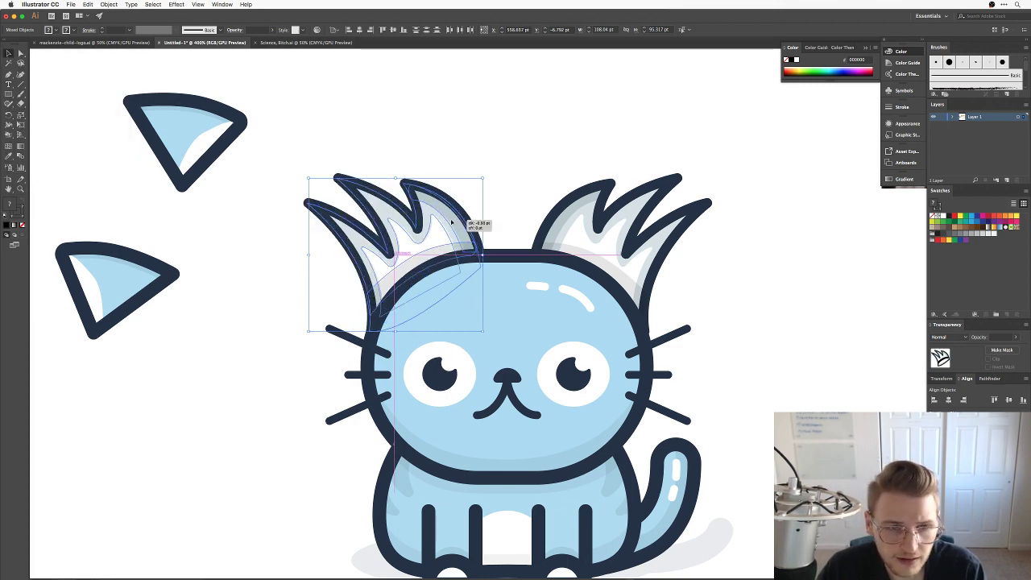
pyautogui.click(507, 175)
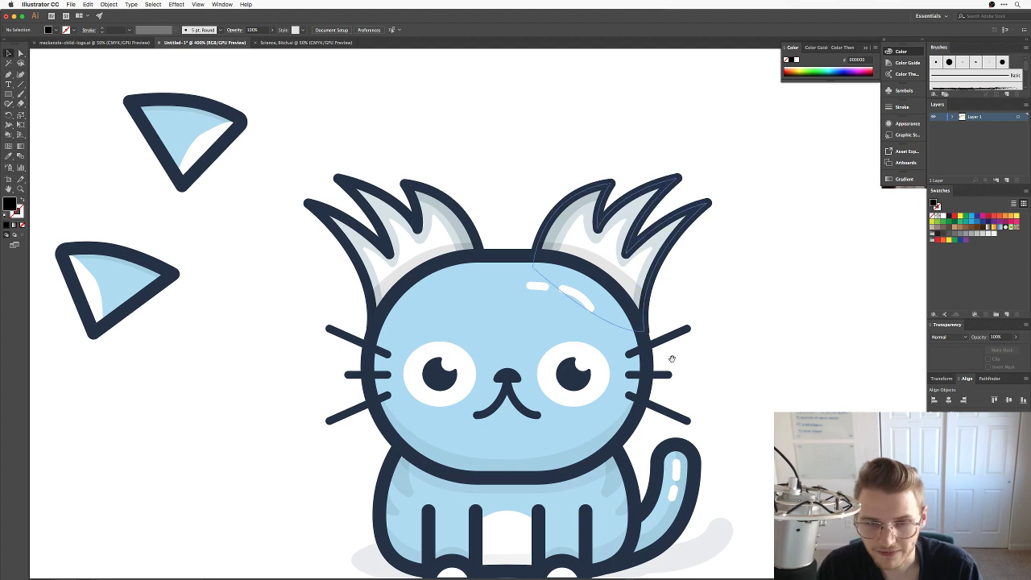
# Examine the mirrored hair on the whole cat and compare it with the reference photo.
pyautogui.scroll(-2, 656, 330)
pyautogui.hscroll(2, 656, 331)
pyautogui.press('super+minus')
pyautogui.press('super+minus')
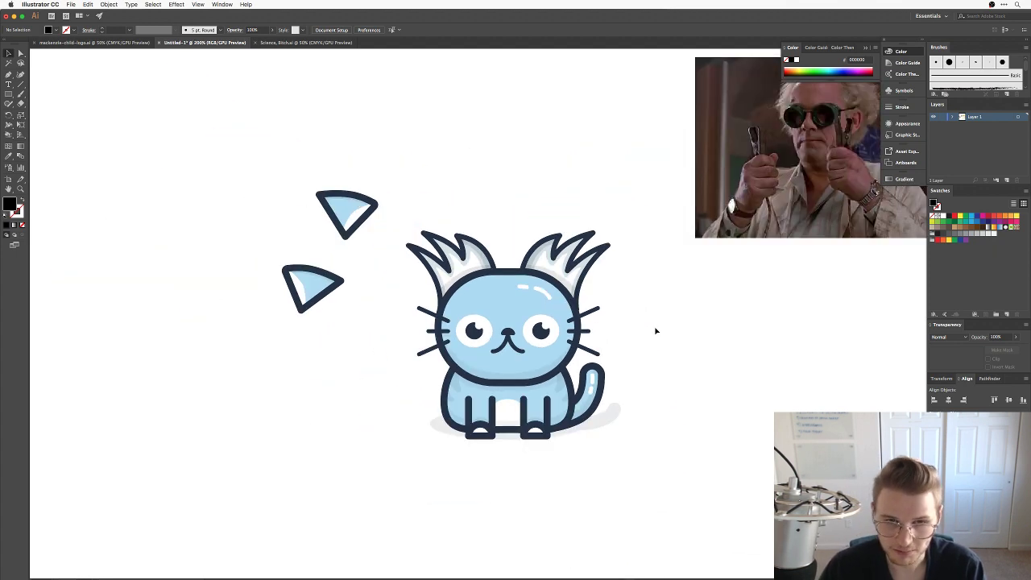
pyautogui.press('super+equal')
pyautogui.press('super+equal')
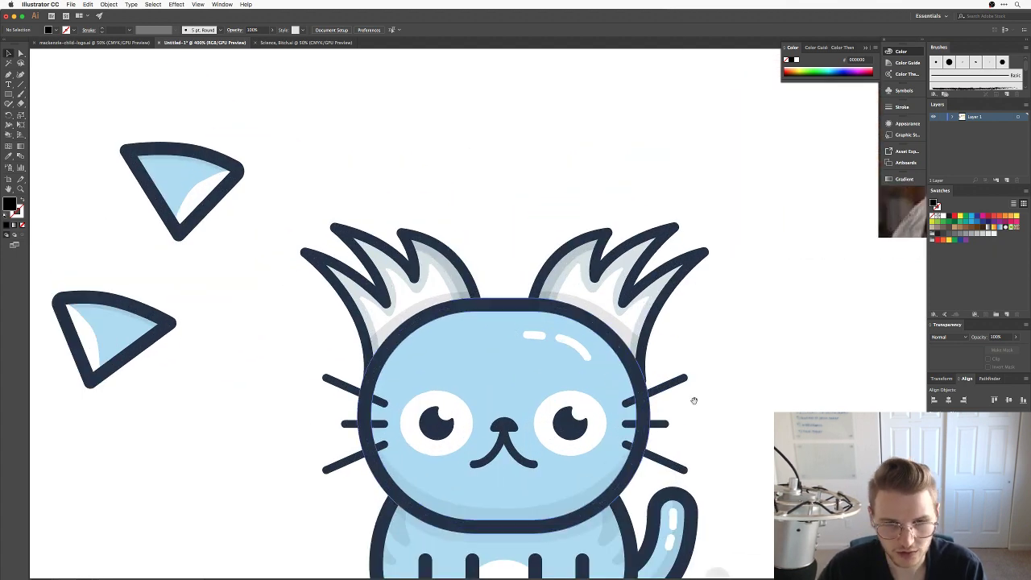
pyautogui.scroll(-5, 691, 398)
pyautogui.hscroll(3, 691, 399)
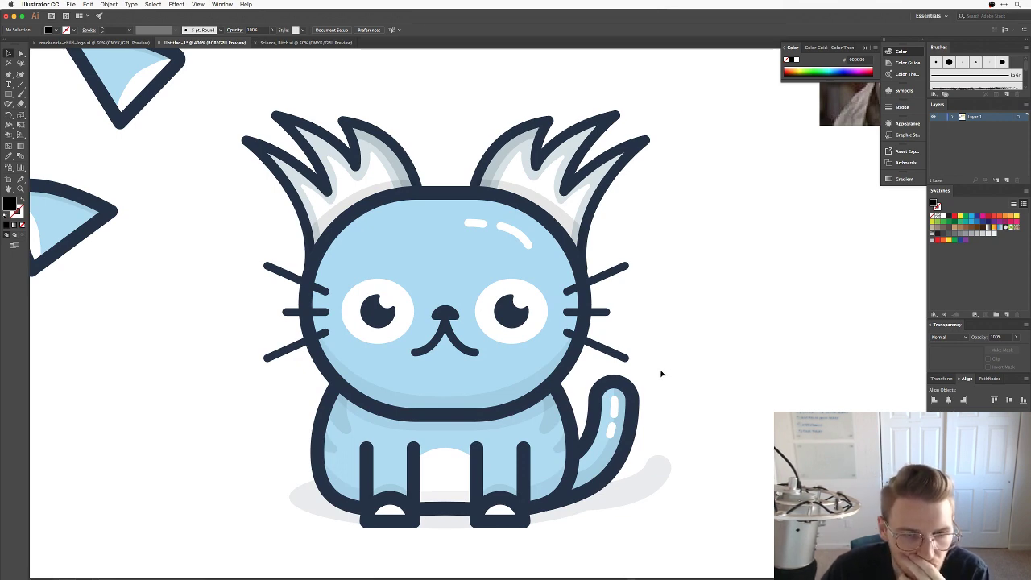
# Draw a closed lab coat half with the Pen tool, with a notched lapel edge and a curve following the body's left outline.
pyautogui.scroll(-4, 567, 413)
pyautogui.hscroll(-2, 567, 413)
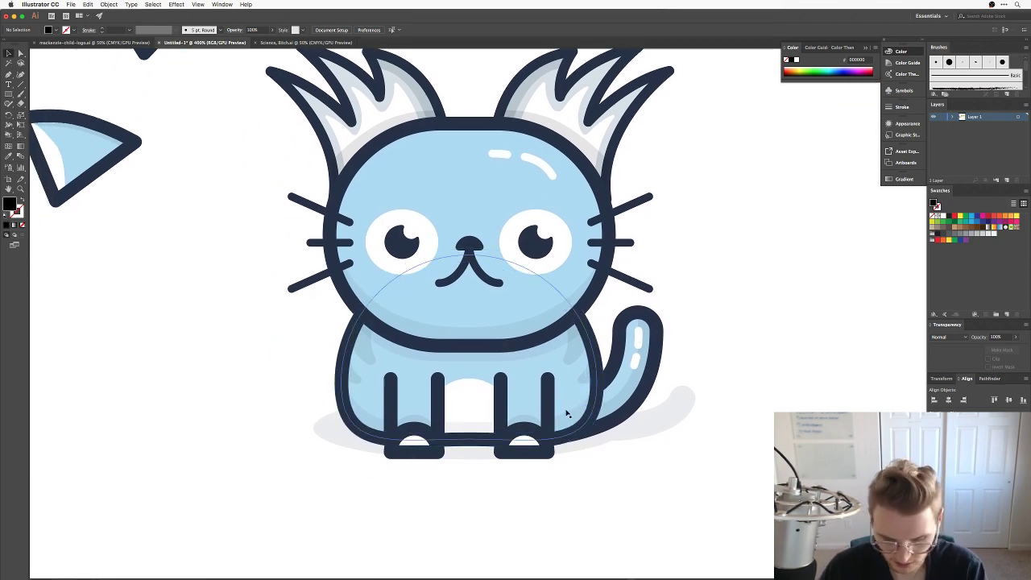
pyautogui.press('p')
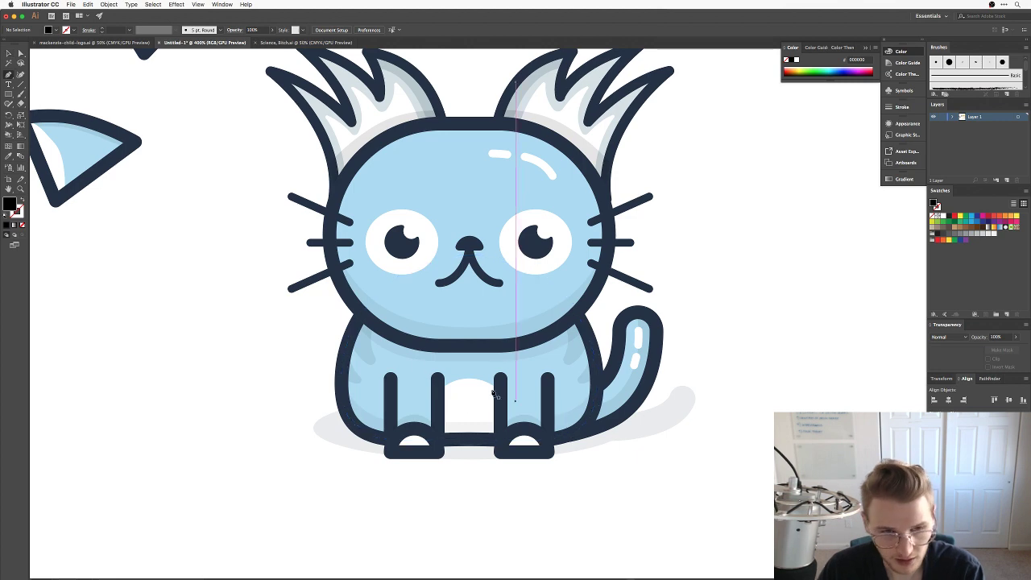
pyautogui.click(422, 344)
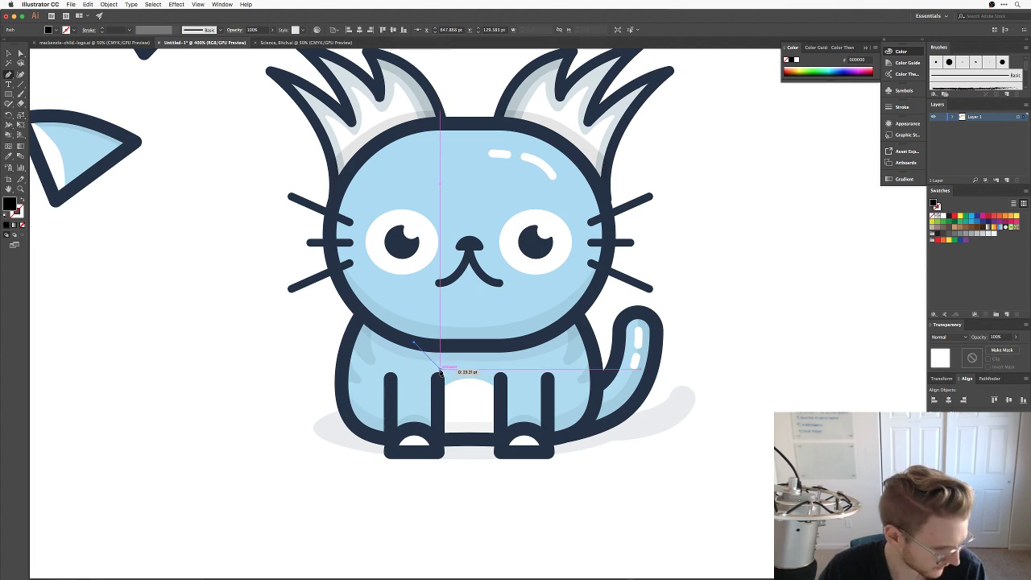
pyautogui.click(437, 379)
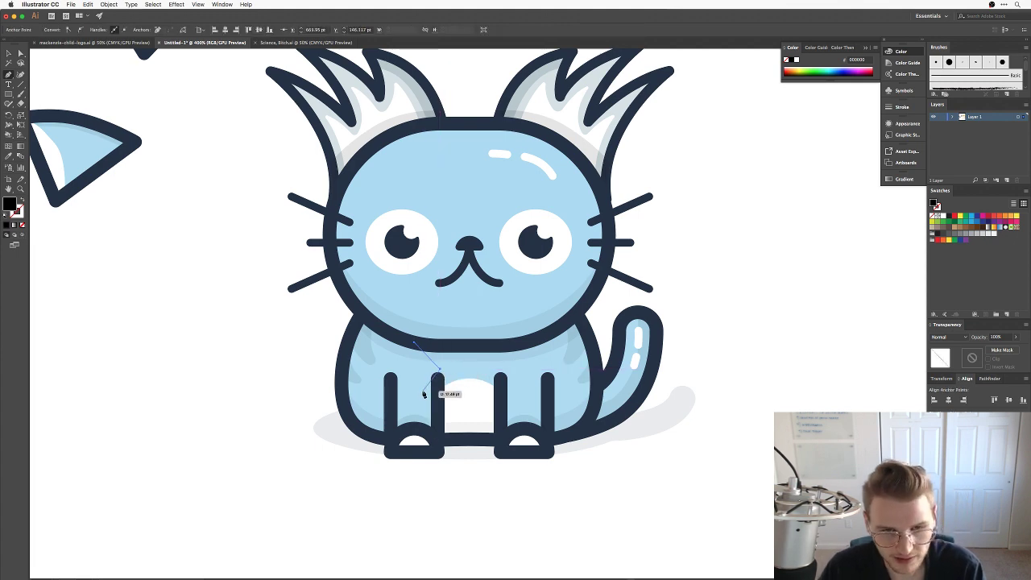
pyautogui.click(426, 392)
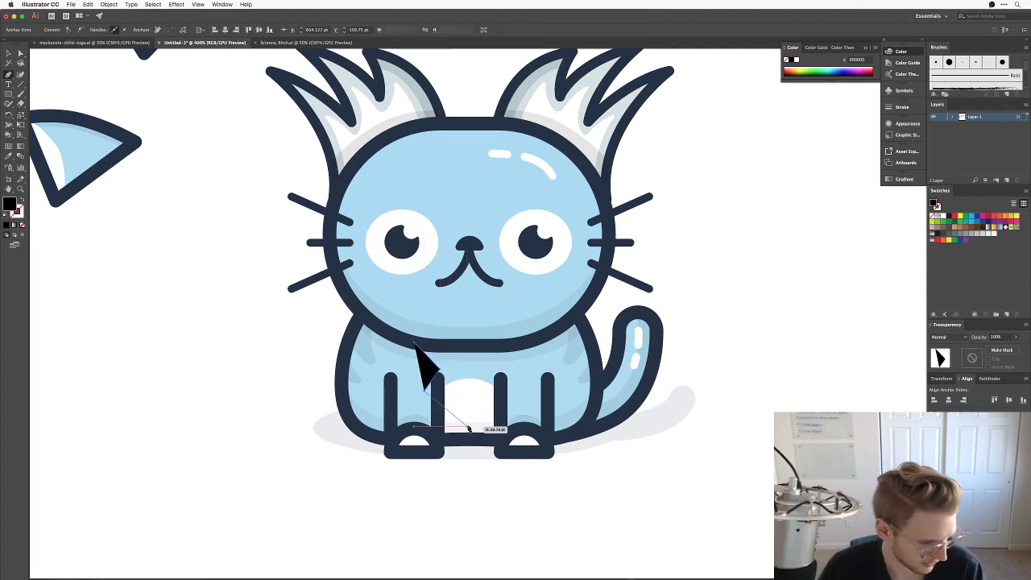
pyautogui.click(470, 441)
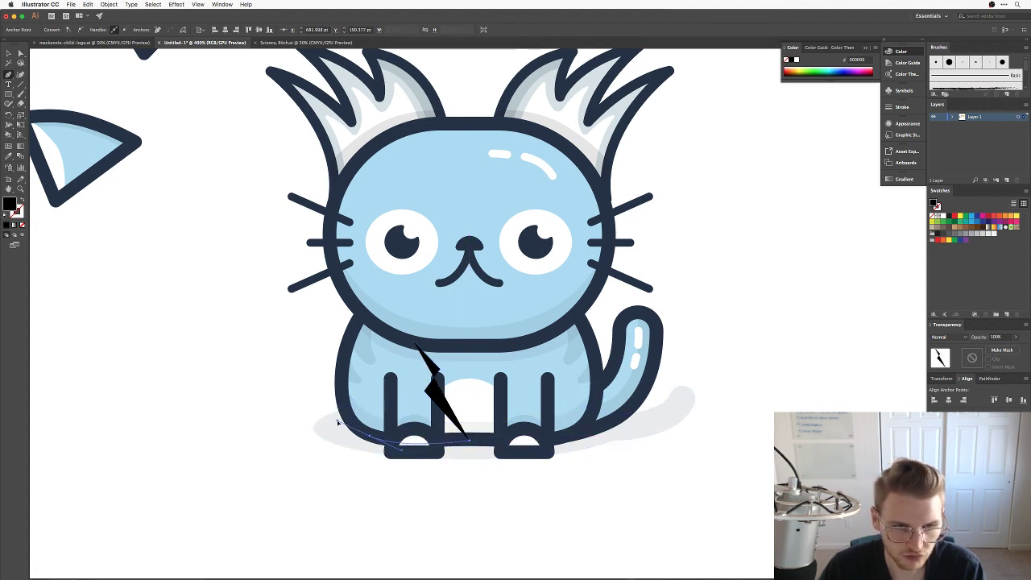
pyautogui.click(370, 435)
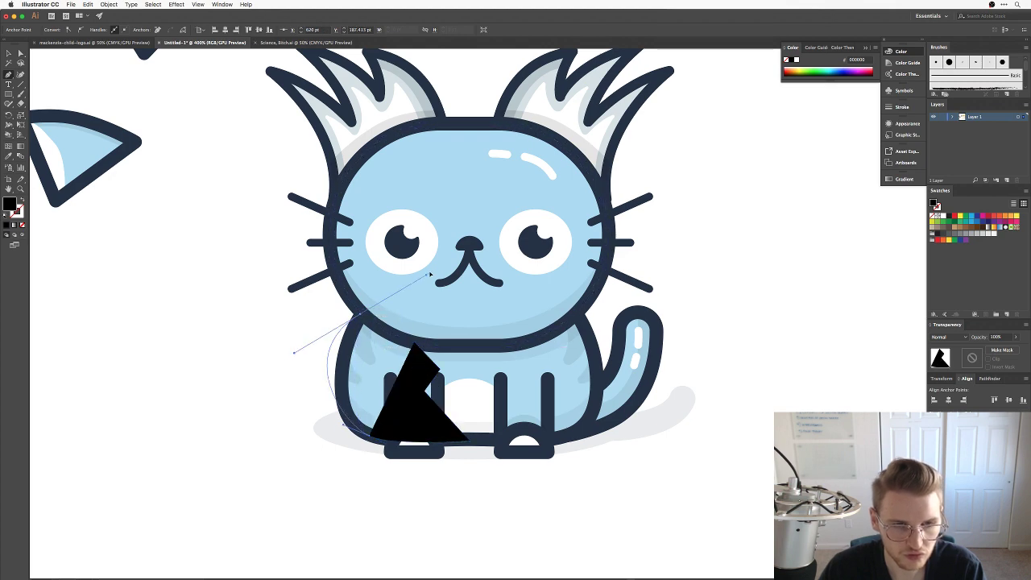
pyautogui.click(393, 245)
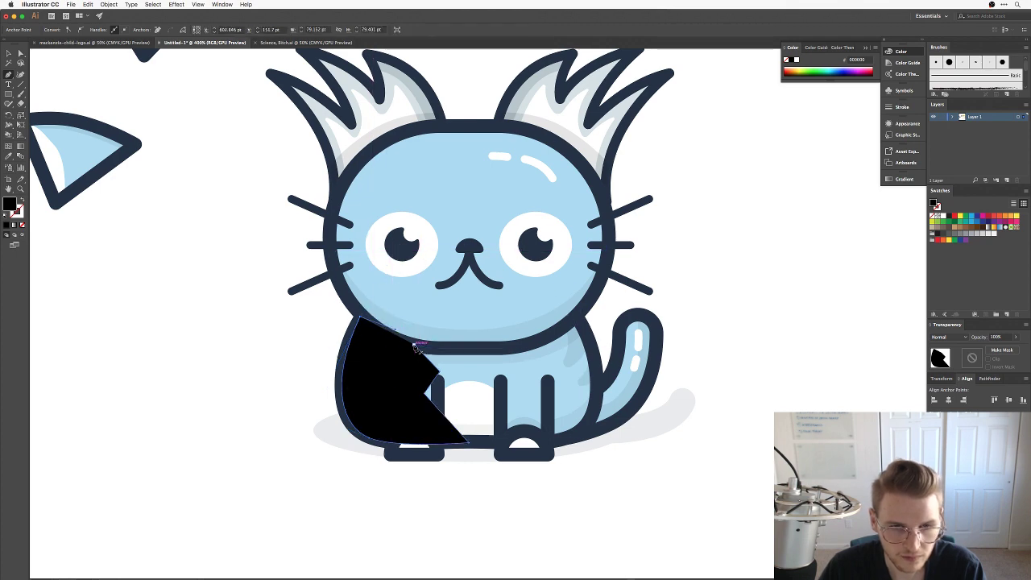
pyautogui.click(425, 348)
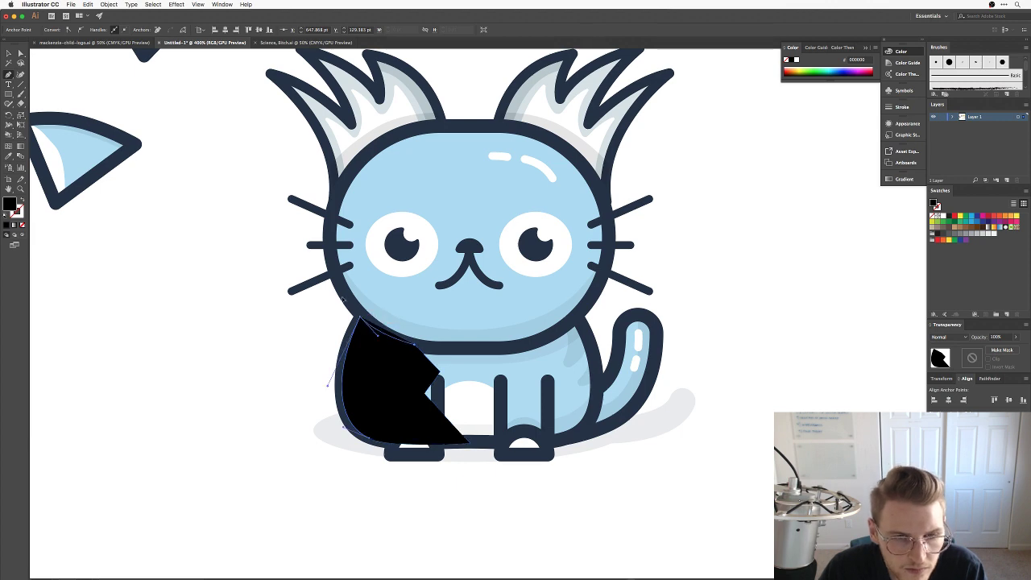
pyautogui.click(362, 319)
pyautogui.press('v')
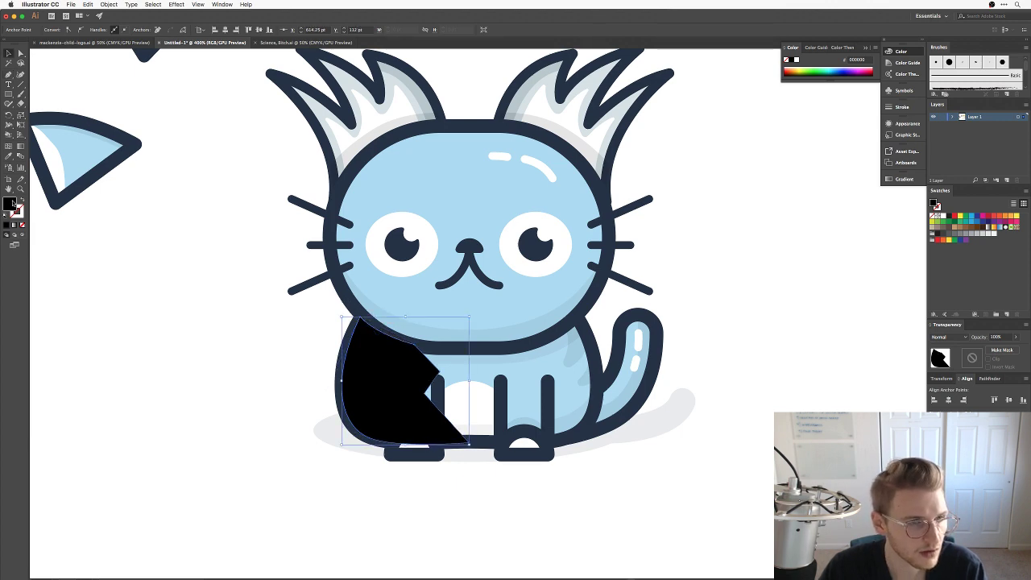
# Set the coat shape's fill to white (ffffff).
pyautogui.doubleClick(11, 205)
pyautogui.moveTo(593, 261); pyautogui.dragTo(532, 200)
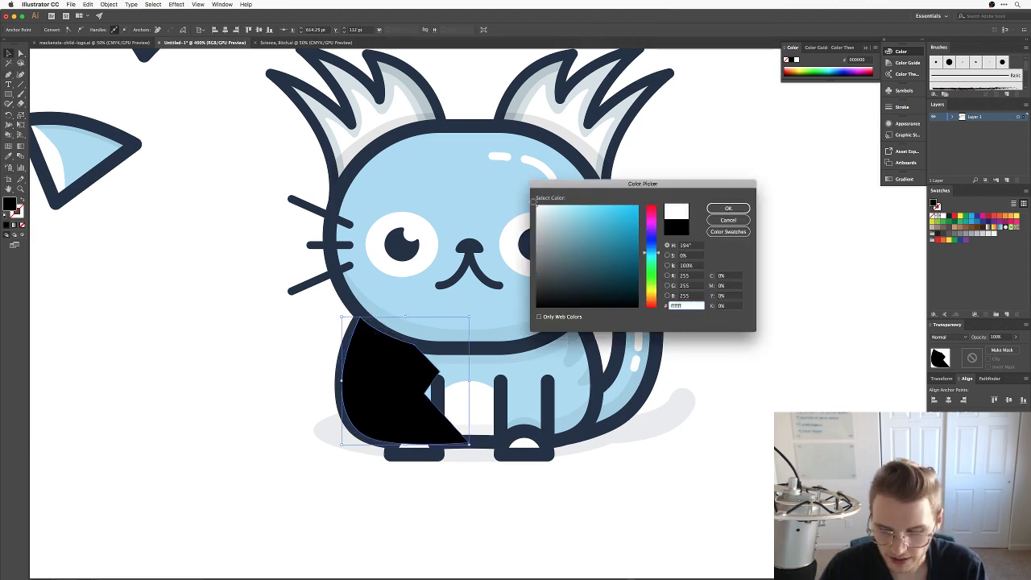
pyautogui.press('Return')
pyautogui.click(224, 346)
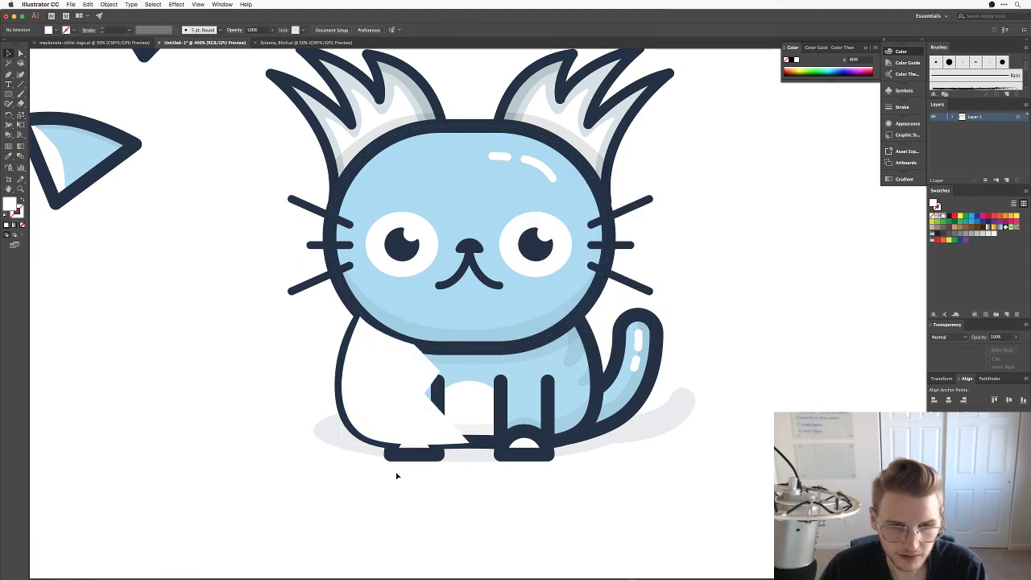
# Set the white coat half aside, move the left front leg out beside the cat, and return the coat to the body.
pyautogui.click(436, 454)
pyautogui.moveTo(393, 390); pyautogui.dragTo(227, 390)
pyautogui.press('Delete')
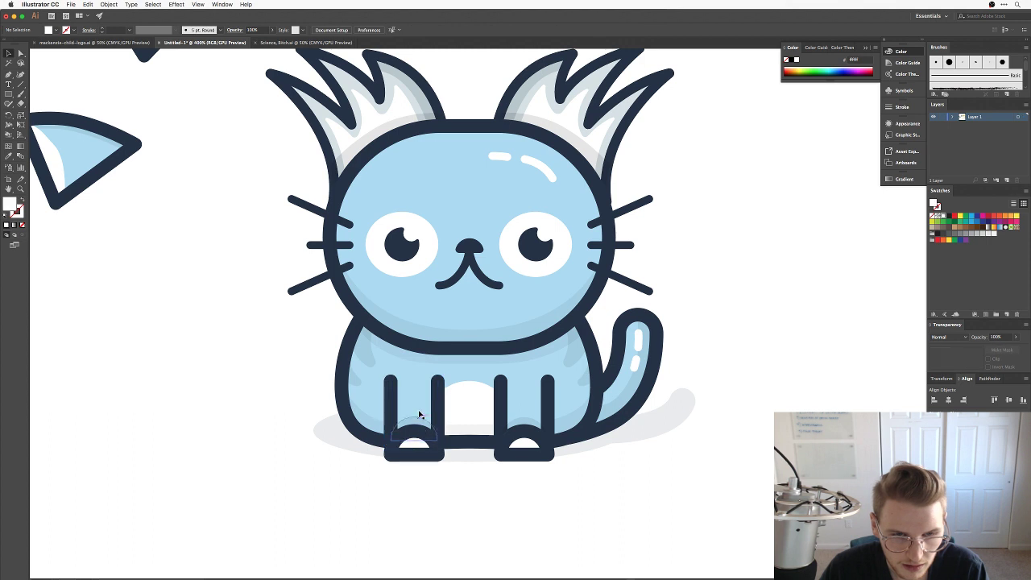
pyautogui.click(419, 415)
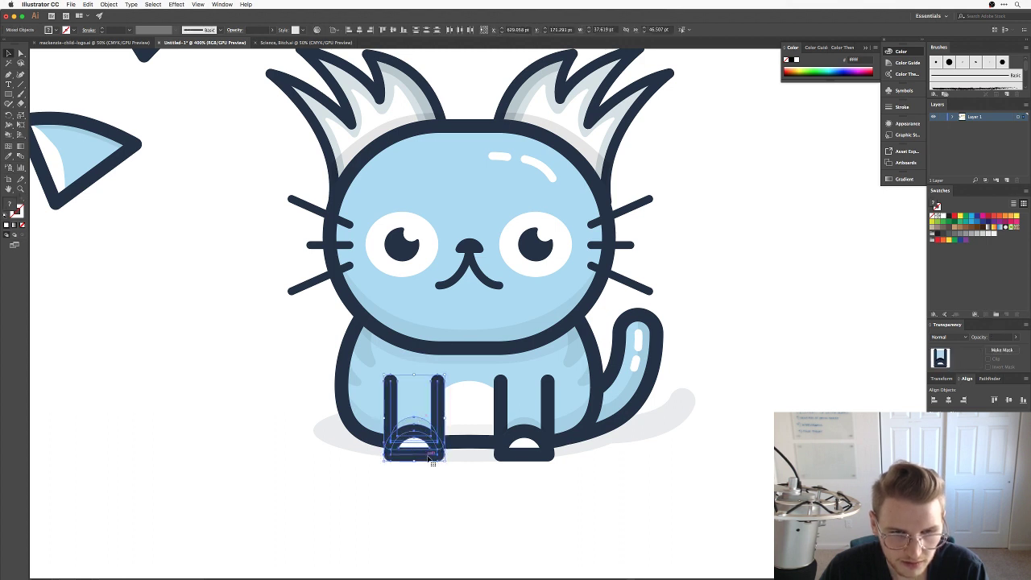
pyautogui.moveTo(431, 460); pyautogui.dragTo(145, 460)
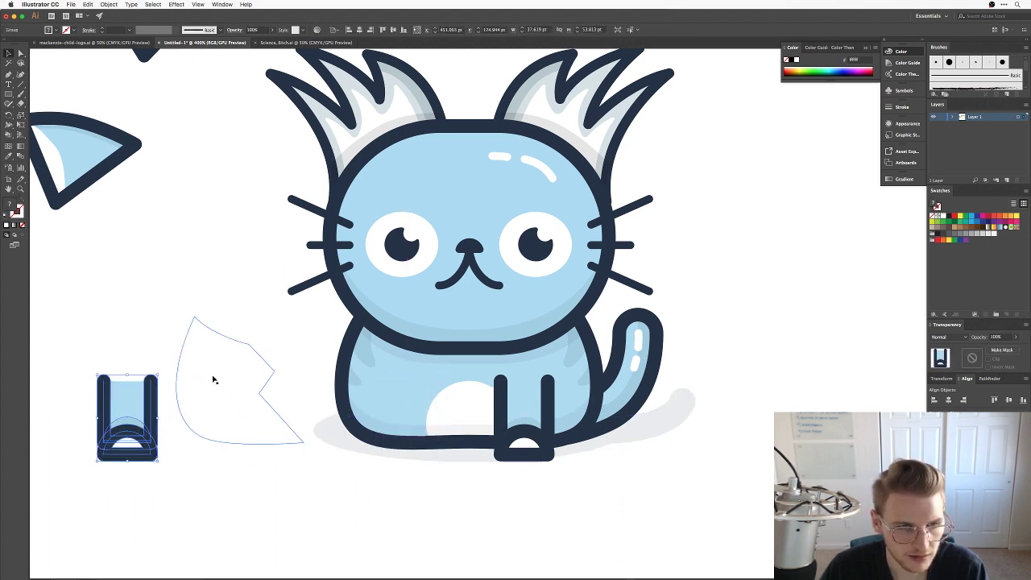
pyautogui.moveTo(240, 380); pyautogui.dragTo(410, 384)
# Move the remaining front leg off the body to the empty canvas beyond the tail.
pyautogui.click(537, 402)
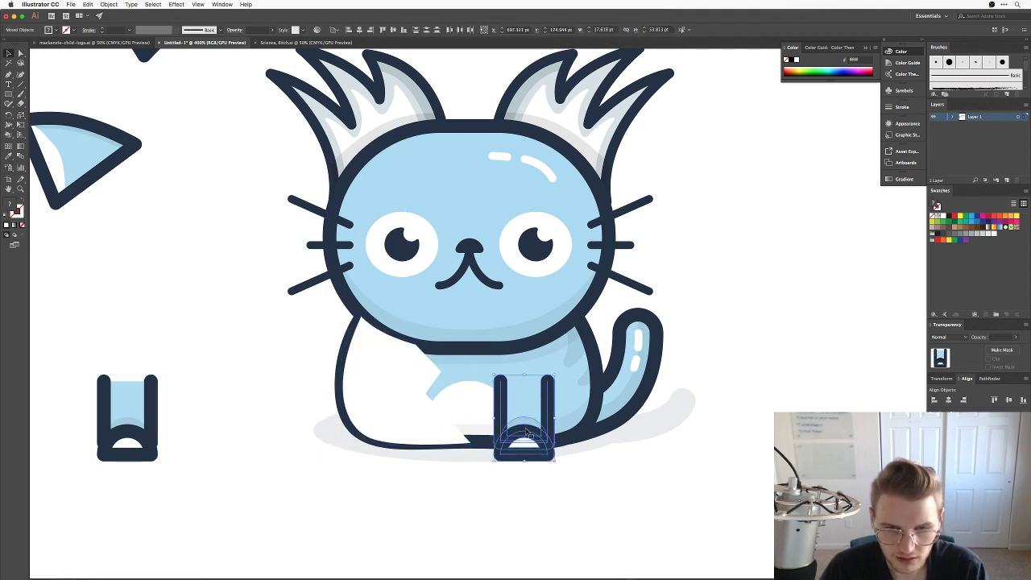
pyautogui.click(525, 440)
pyautogui.moveTo(525, 440); pyautogui.dragTo(871, 440)
pyautogui.click(785, 293)
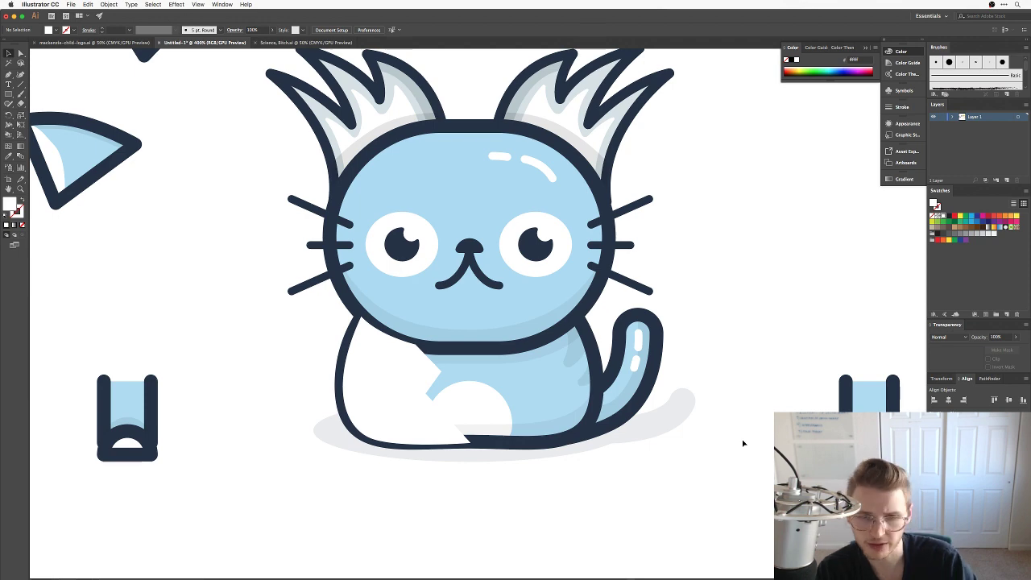
# Duplicate the white coat half, reflect the copy, and place it against the body's right outline to complete the coat.
pyautogui.press('super+equal')
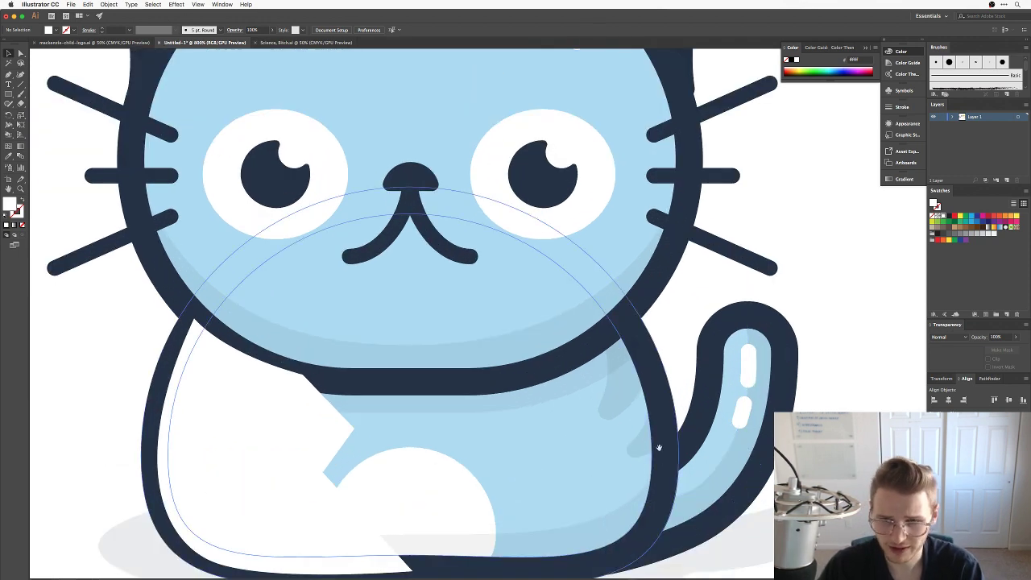
pyautogui.scroll(-5, 656, 447)
pyautogui.hscroll(-3, 656, 448)
pyautogui.press('super+minus')
pyautogui.press('super+minus')
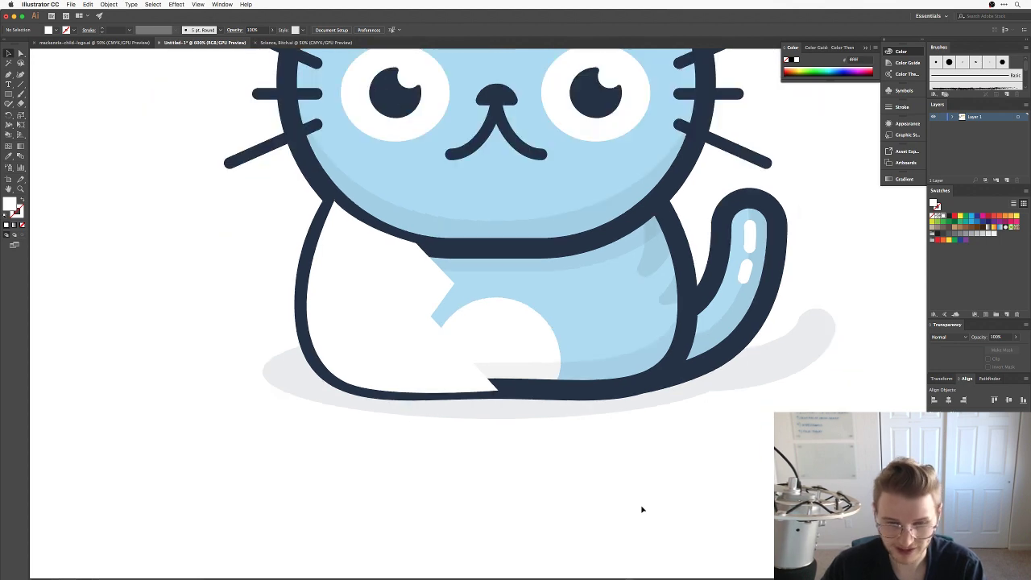
pyautogui.press('super+equal')
pyautogui.moveTo(376, 339); pyautogui.dragTo(553, 346)
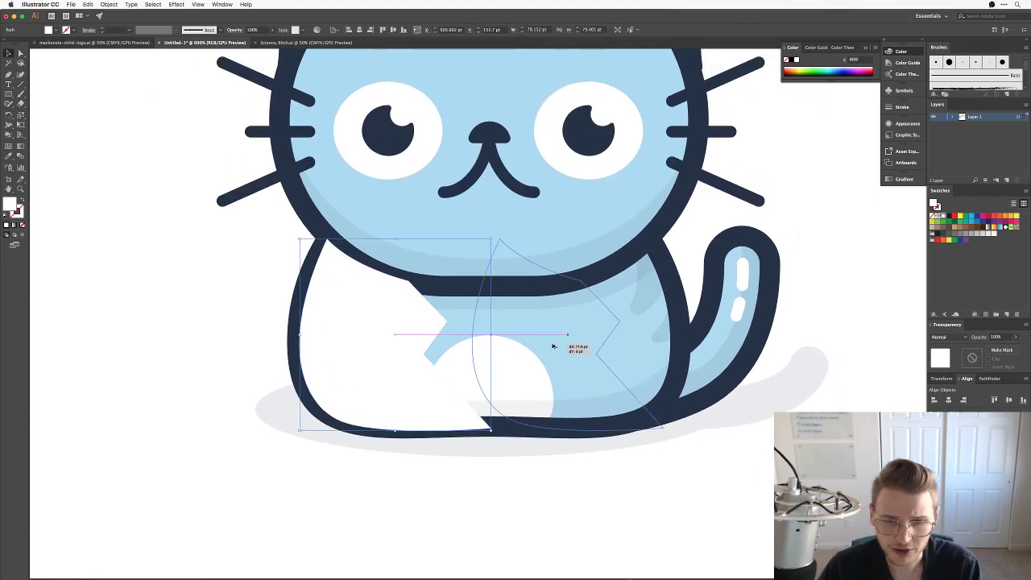
pyautogui.rightClick(546, 331)
pyautogui.moveTo(577, 445)
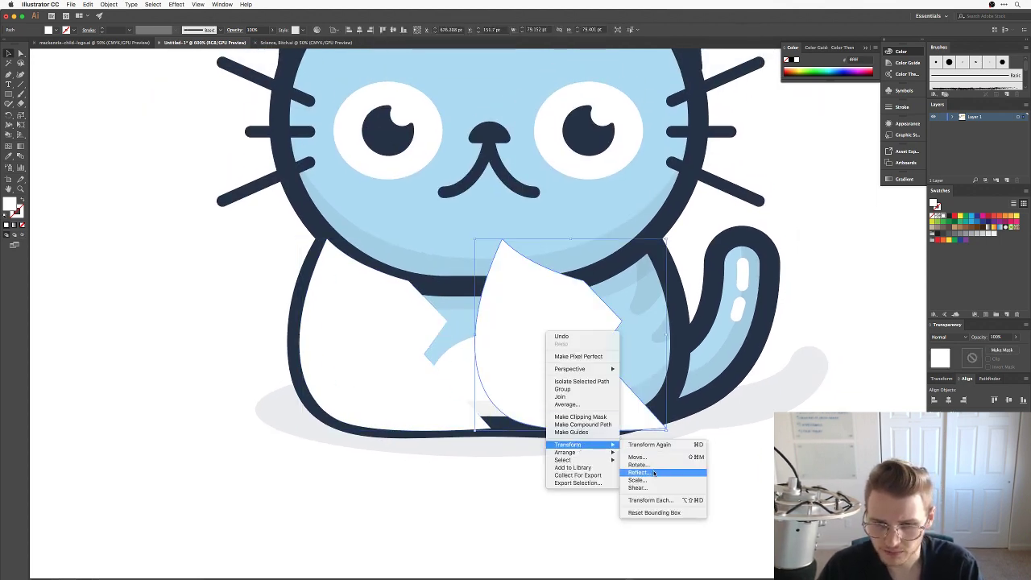
pyautogui.click(654, 473)
pyautogui.moveTo(626, 322); pyautogui.dragTo(641, 353)
pyautogui.click(580, 497)
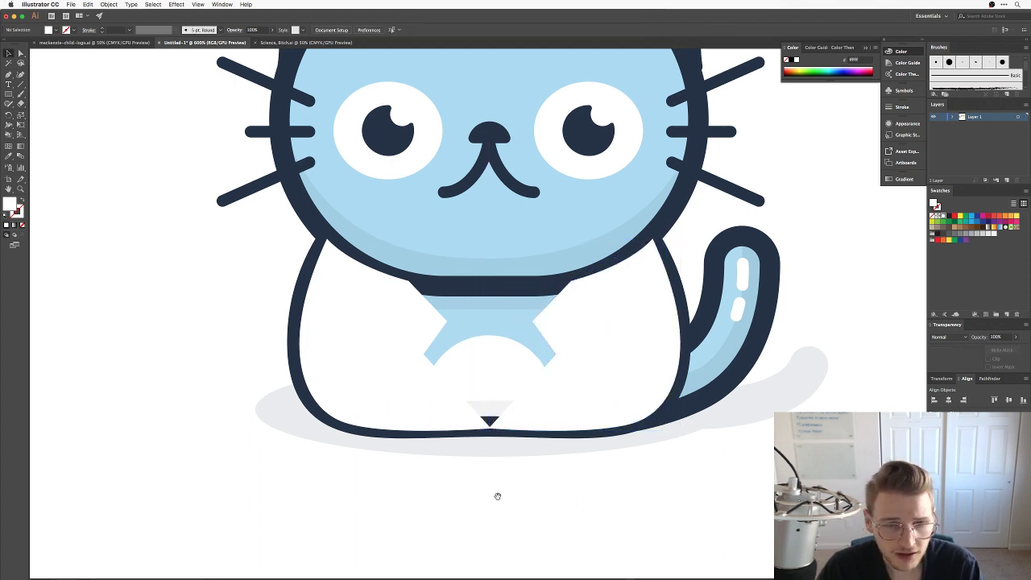
# Set the stroke colour of both coat halves to the cat outline's dark navy, 263345.
pyautogui.scroll(2, 503, 498)
pyautogui.click(412, 393)
pyautogui.keyDown('shift'); pyautogui.click(621, 357); pyautogui.keyUp('shift')
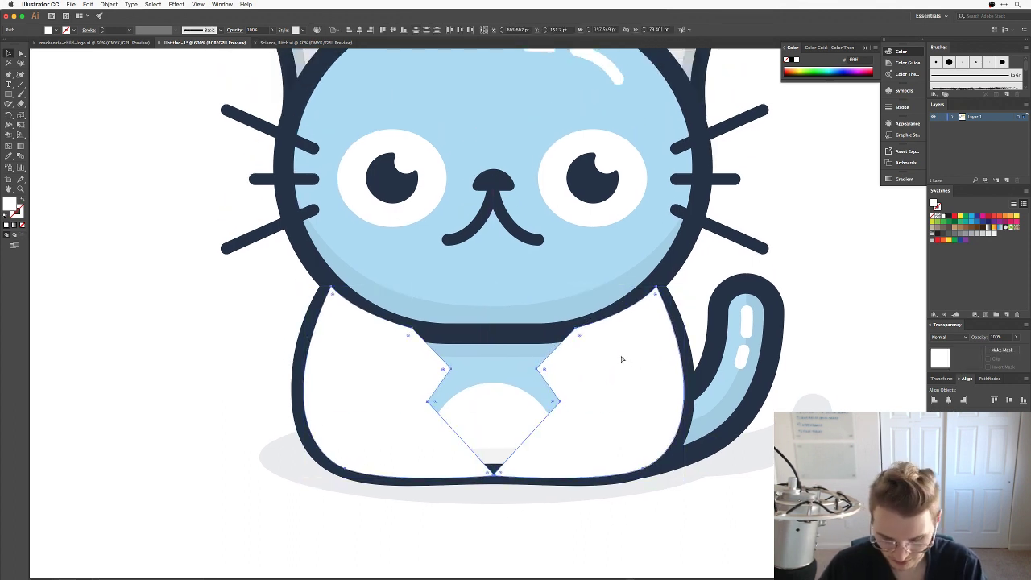
pyautogui.press('super+minus')
pyautogui.press('super+plus')
pyautogui.scroll(5, 621, 357)
pyautogui.hscroll(3, 621, 357)
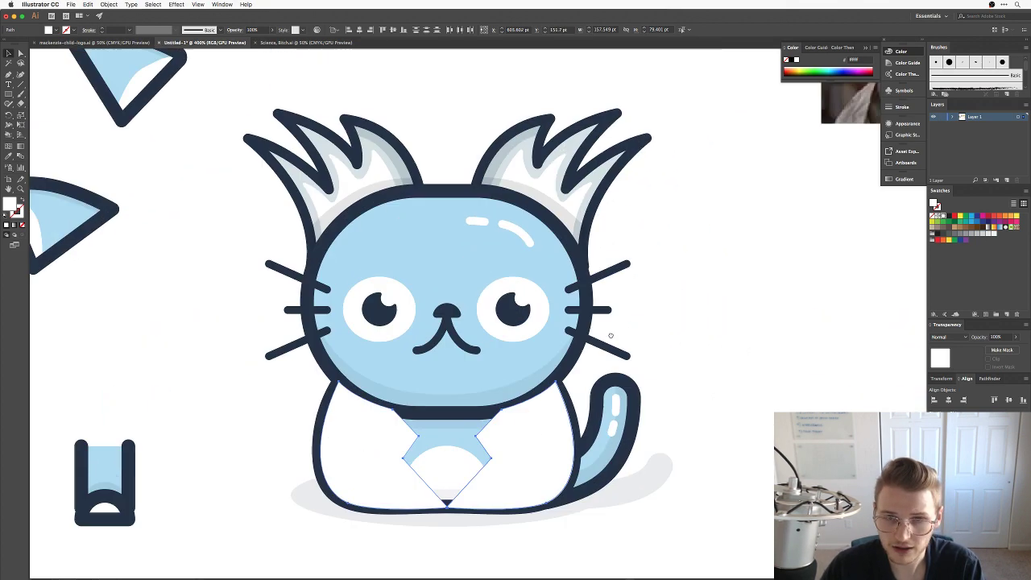
pyautogui.press('super+plus')
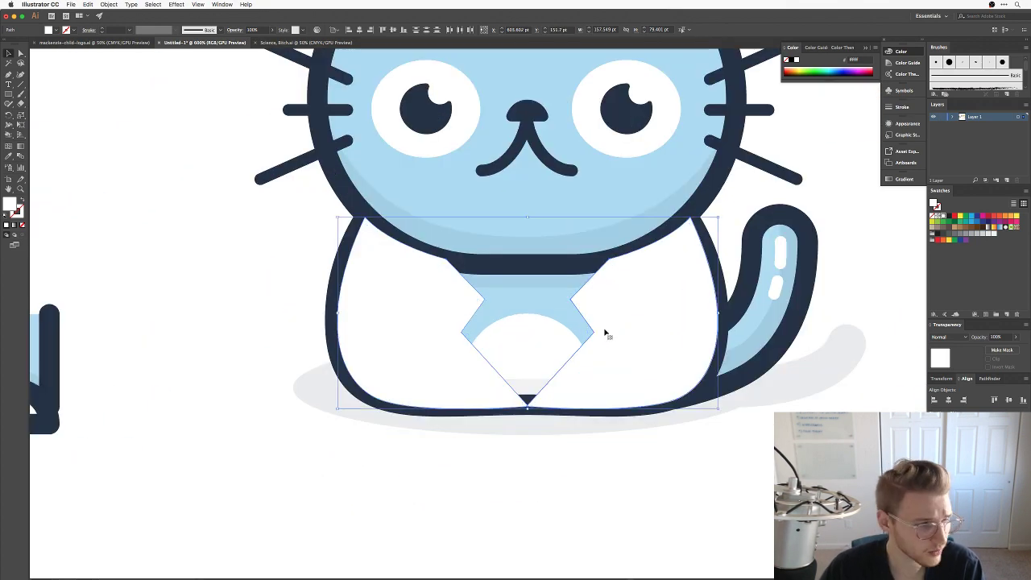
pyautogui.scroll(2, 621, 403)
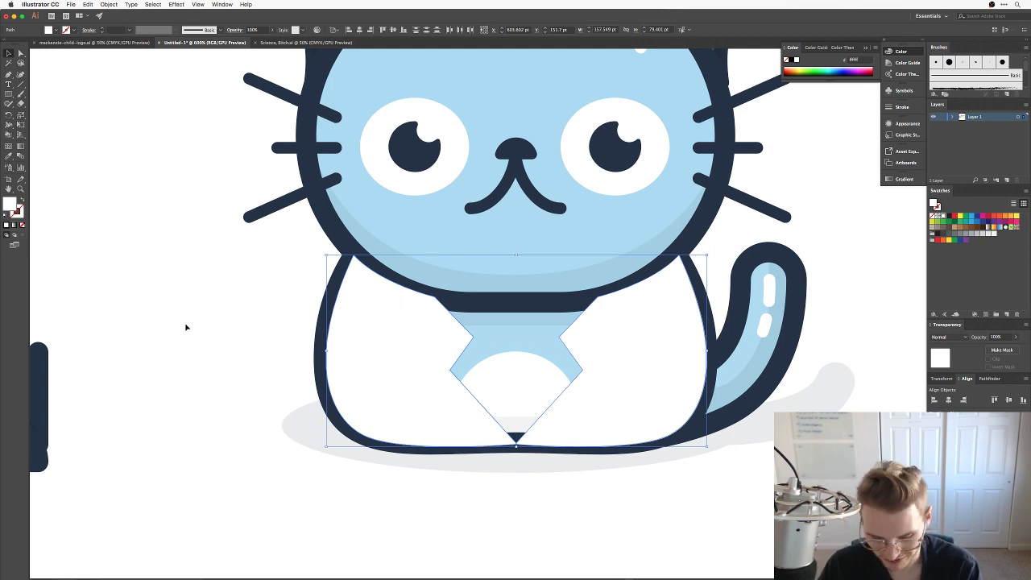
pyautogui.doubleClick(16, 211)
pyautogui.press('ctrl+super+c')
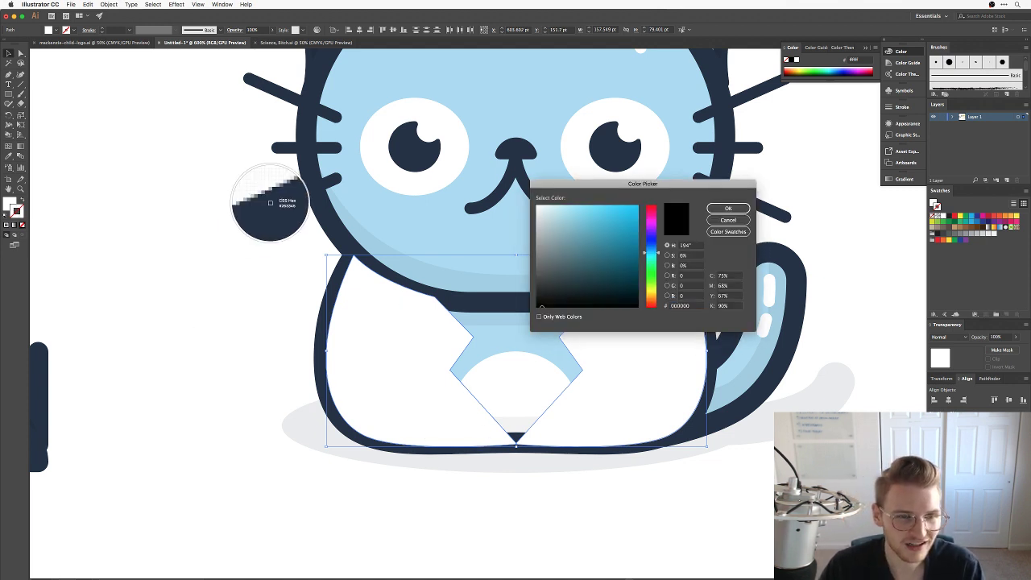
pyautogui.click(272, 204)
pyautogui.click(684, 306)
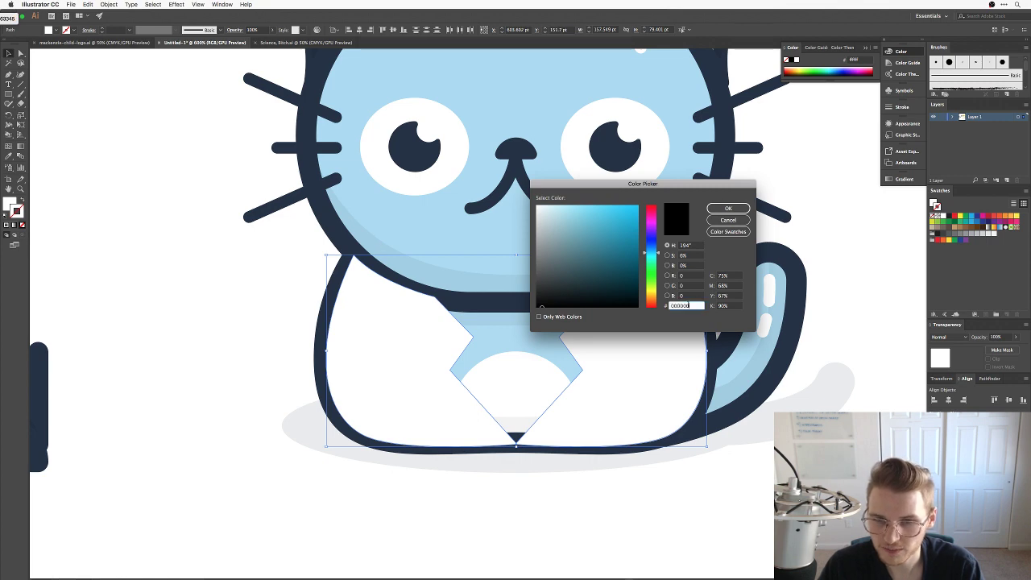
pyautogui.write('263345')
pyautogui.press('Return')
pyautogui.press('super+minus')
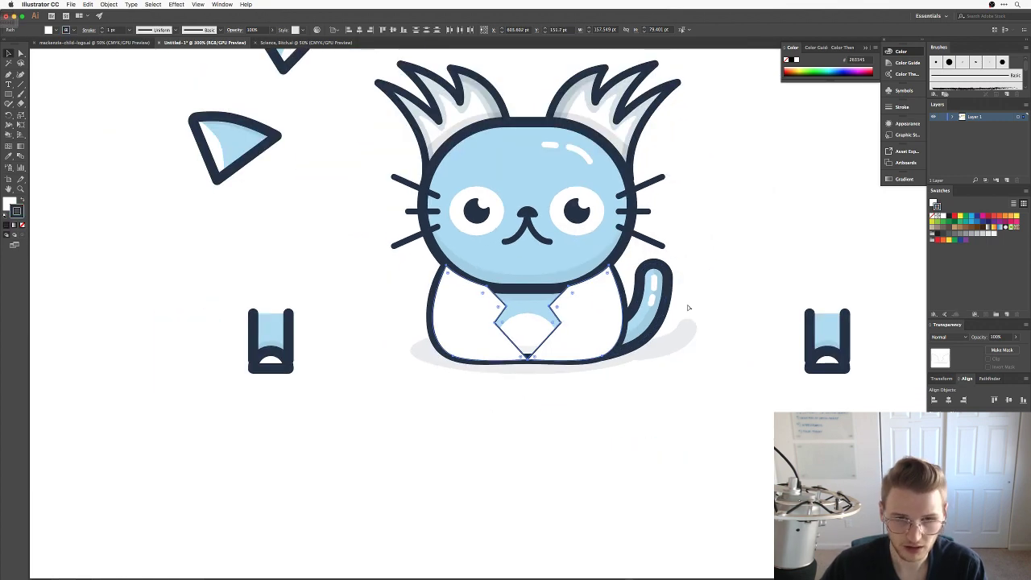
# Set the stroke of both coat halves to 8 pt with round corner joins.
pyautogui.click(103, 29)
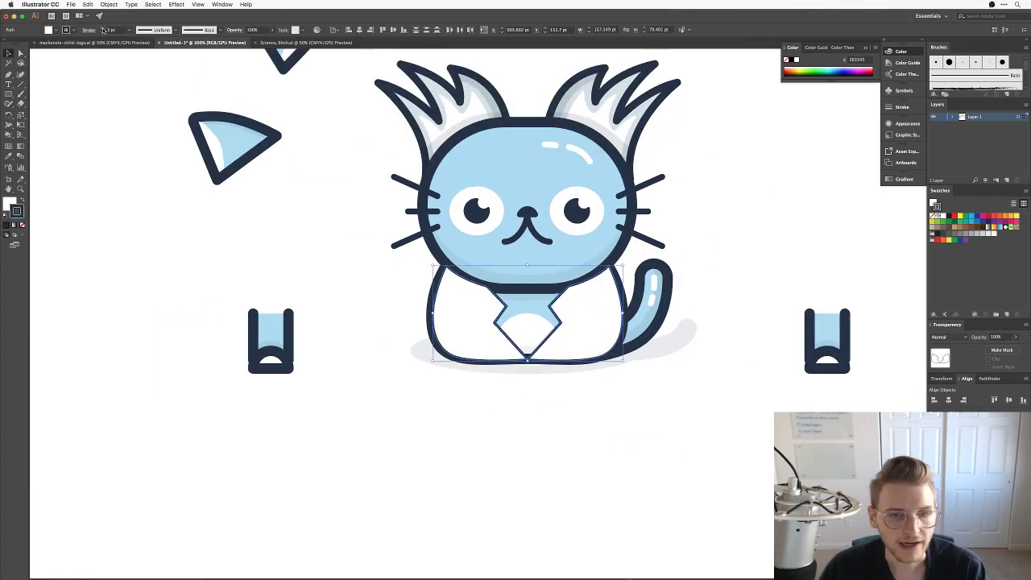
pyautogui.click(103, 29)
pyautogui.click(103, 29)
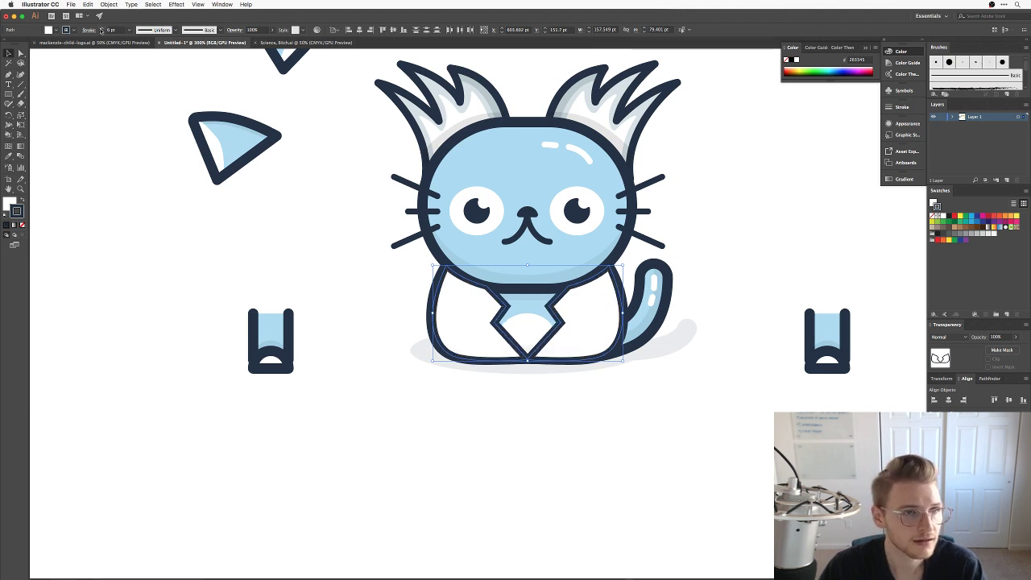
pyautogui.click(103, 29)
pyautogui.click(103, 29)
pyautogui.click(88, 30)
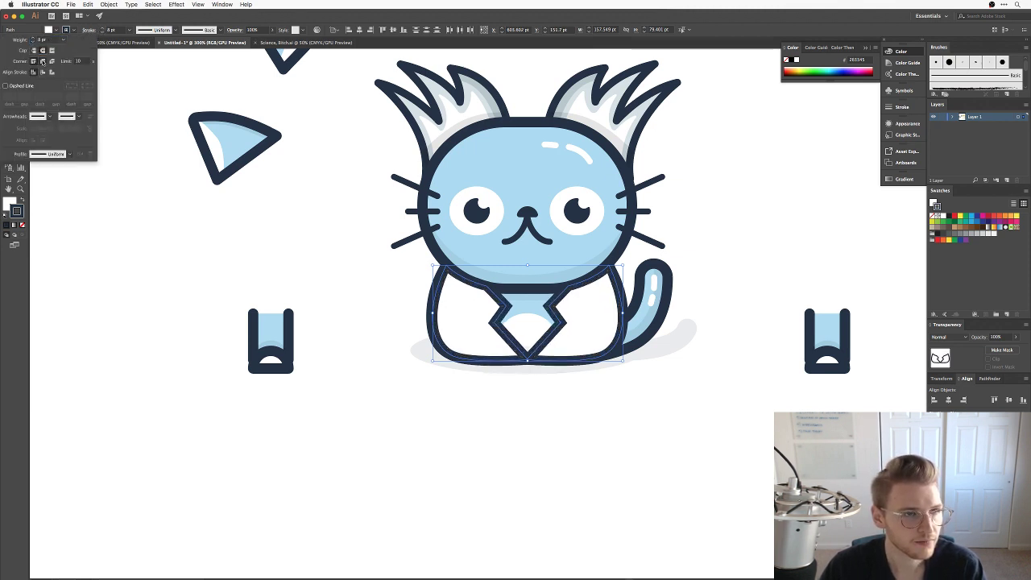
pyautogui.click(347, 246)
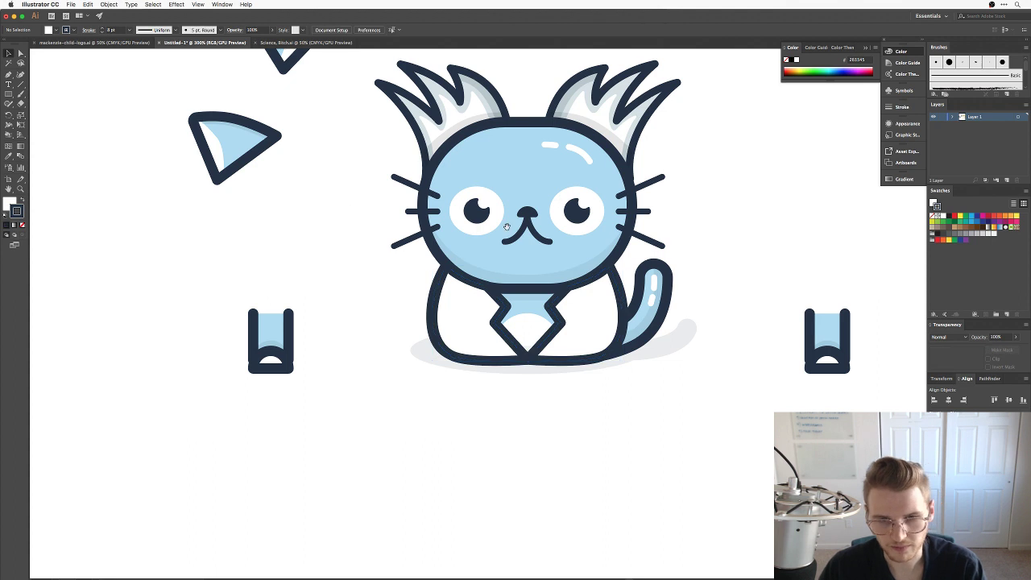
# Examine the outlined lab coat on the cat's body, both close up and together with the hair and detached legs.
pyautogui.scroll(3, 801, 359)
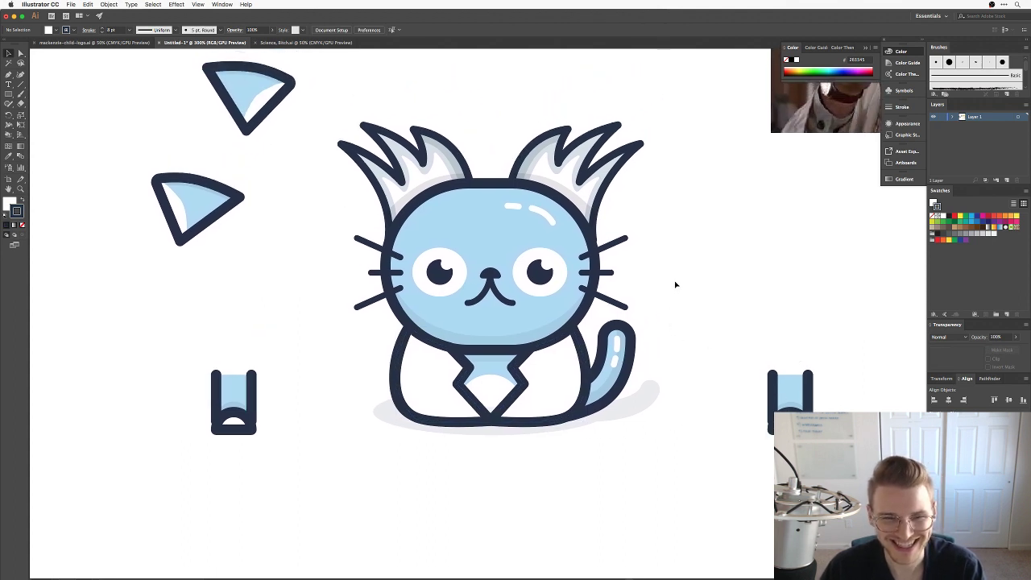
pyautogui.press('super+equal')
pyautogui.scroll(1, 672, 315)
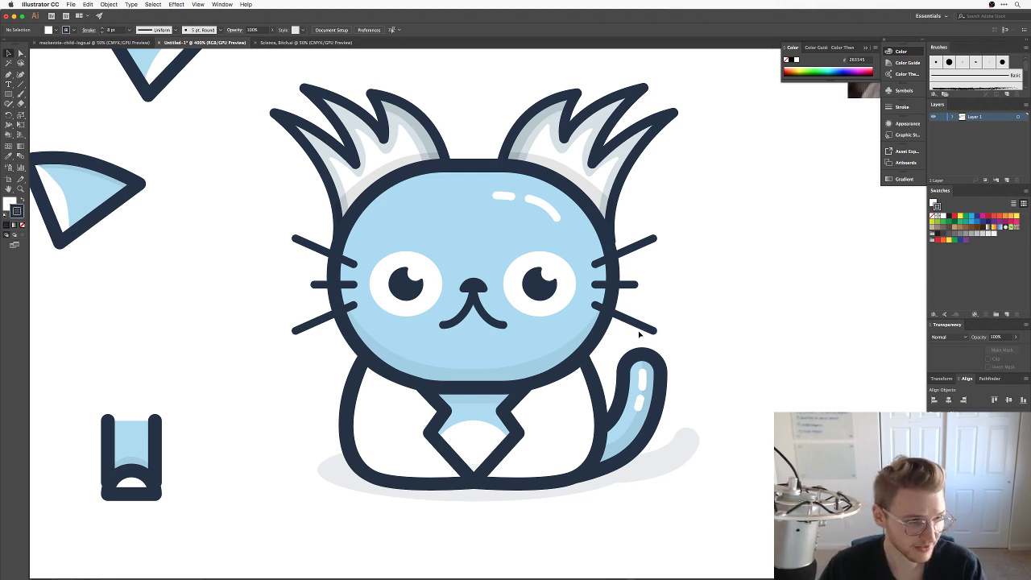
pyautogui.moveTo(672, 431); pyautogui.dragTo(683, 389)
pyautogui.press('super+equal')
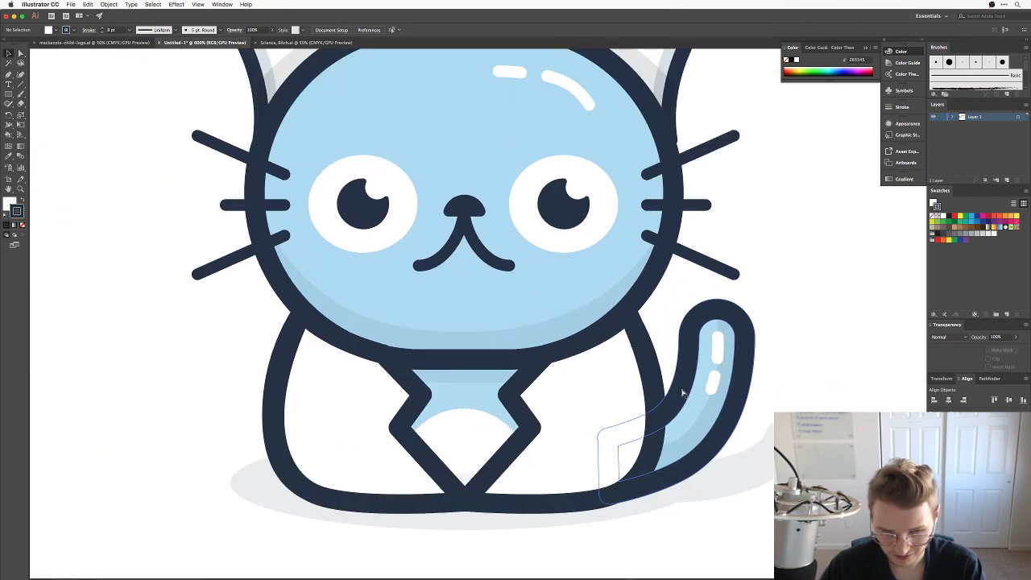
pyautogui.moveTo(530, 400); pyautogui.dragTo(585, 362)
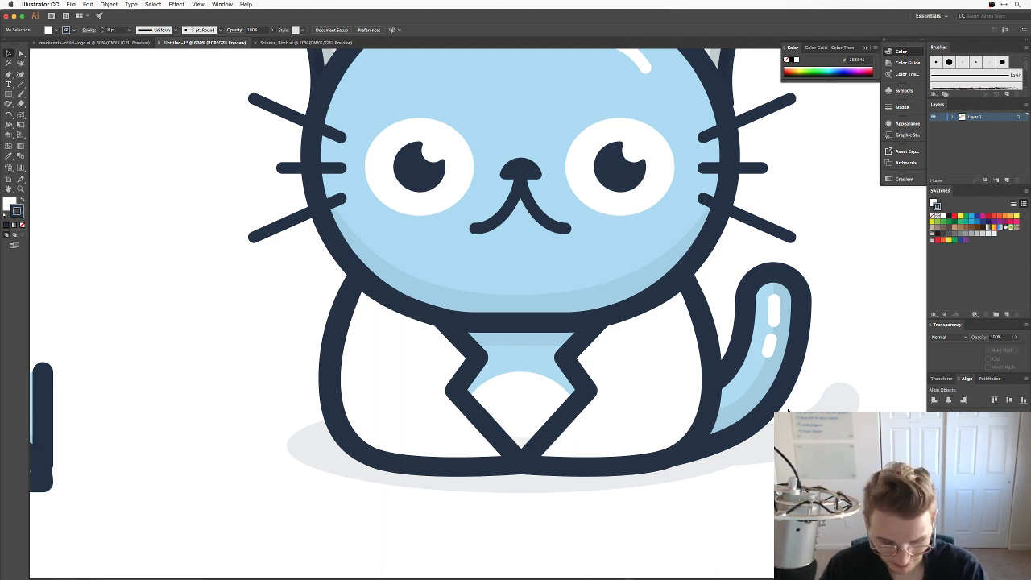
pyautogui.press('super+equal')
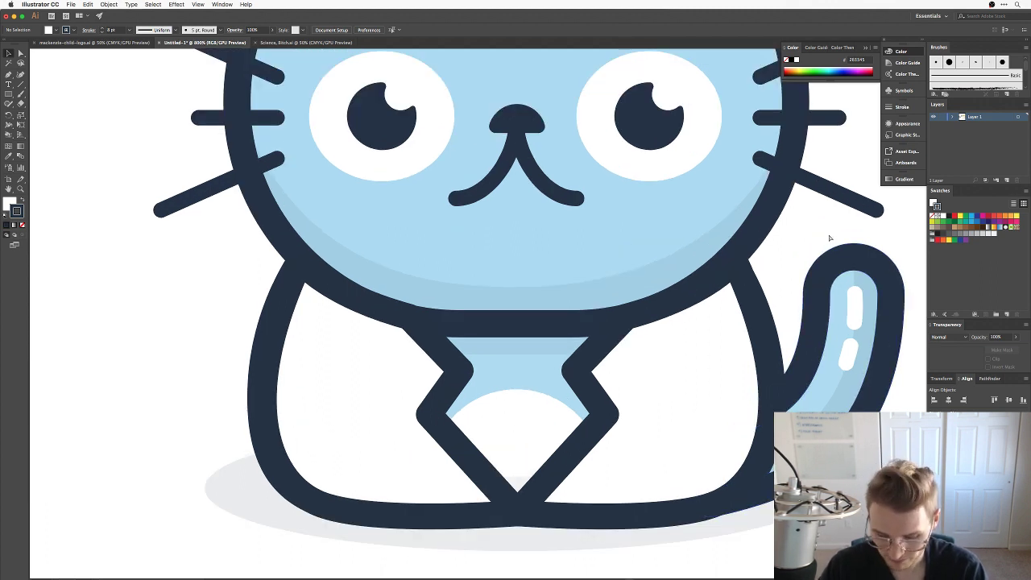
pyautogui.press('super+minus')
pyautogui.moveTo(817, 237); pyautogui.dragTo(795, 260)
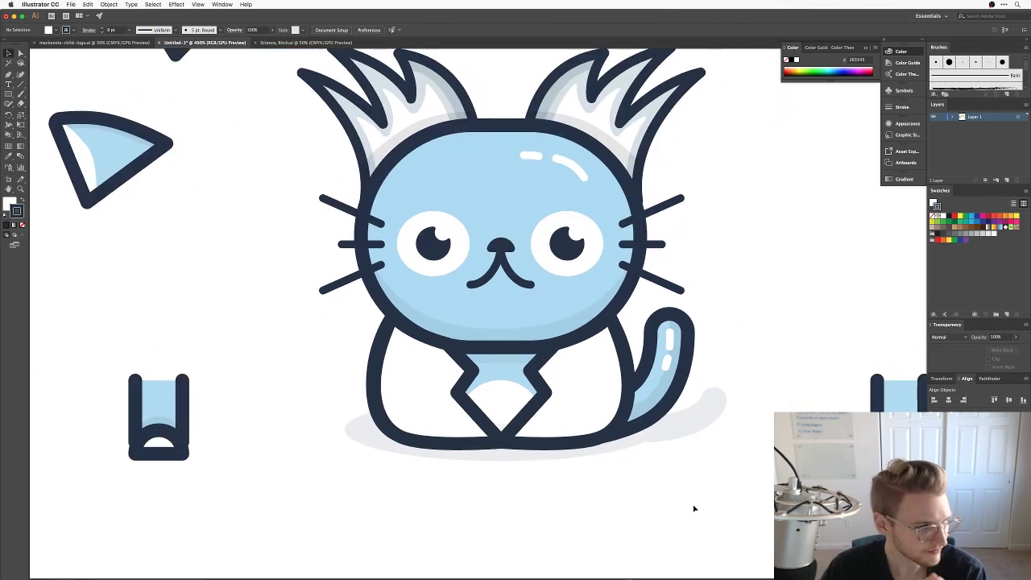
pyautogui.scroll(3, 749, 349)
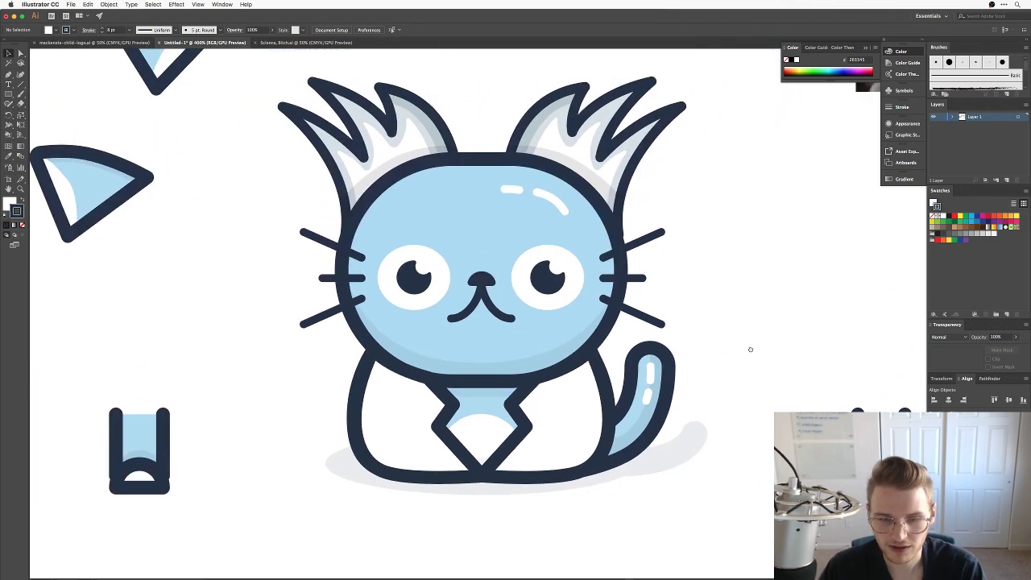
pyautogui.scroll(-2, 615, 377)
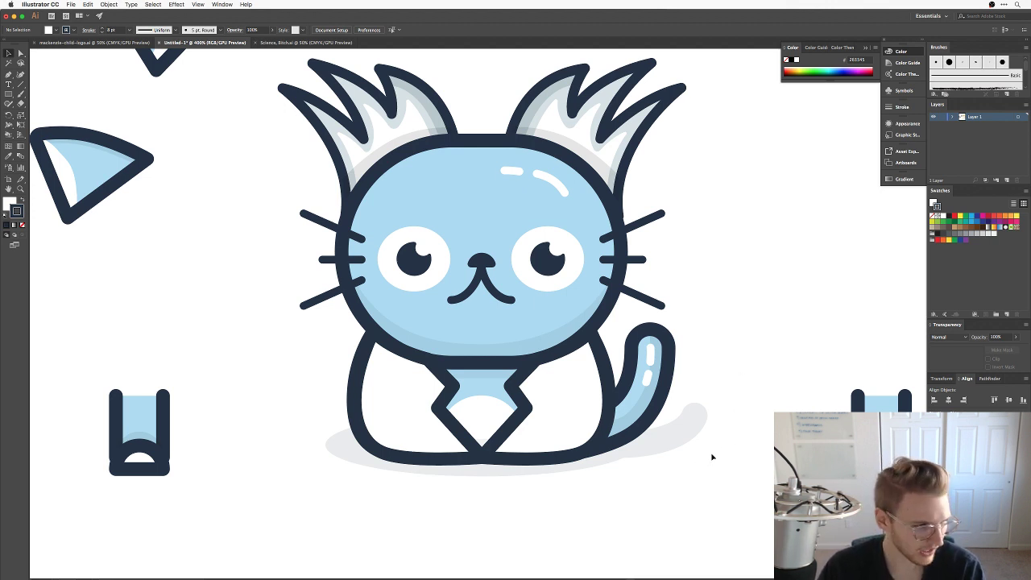
# Switch to Chrome, review the Back to the Future and Dribbble references, open the "Mad scientist" shot, and return to Illustrator.
pyautogui.press('super+Tab')
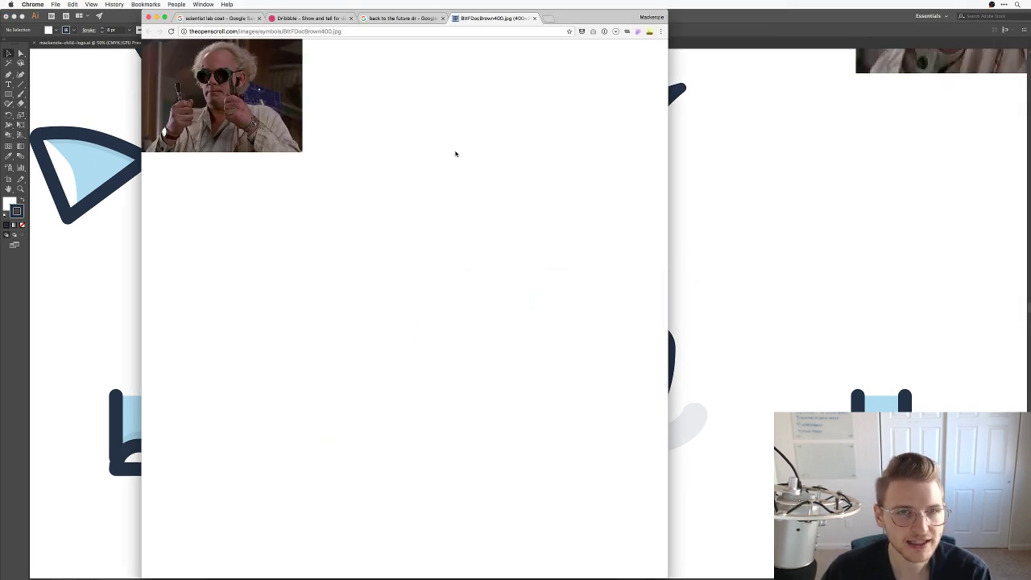
pyautogui.click(403, 18)
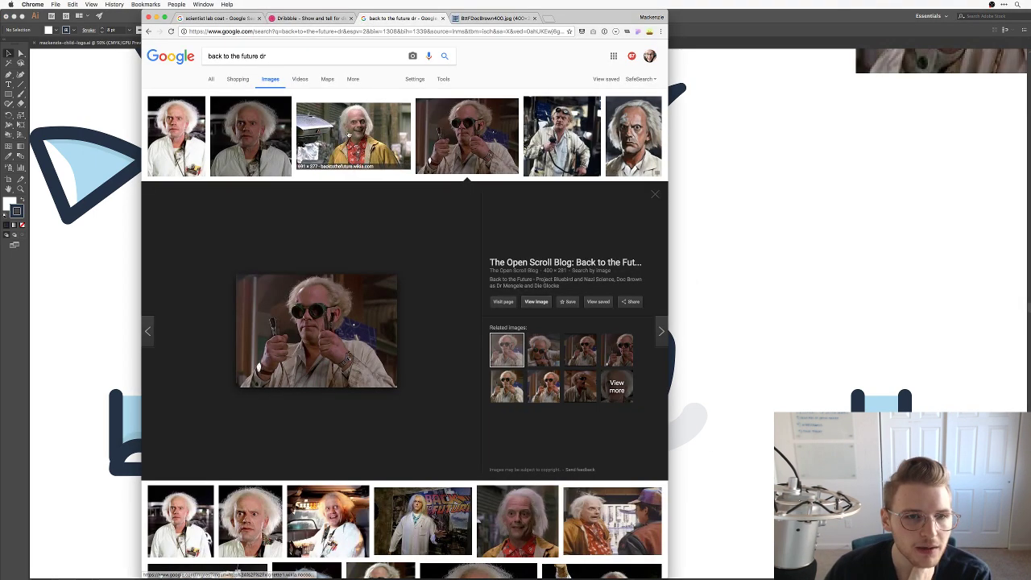
pyautogui.click(290, 17)
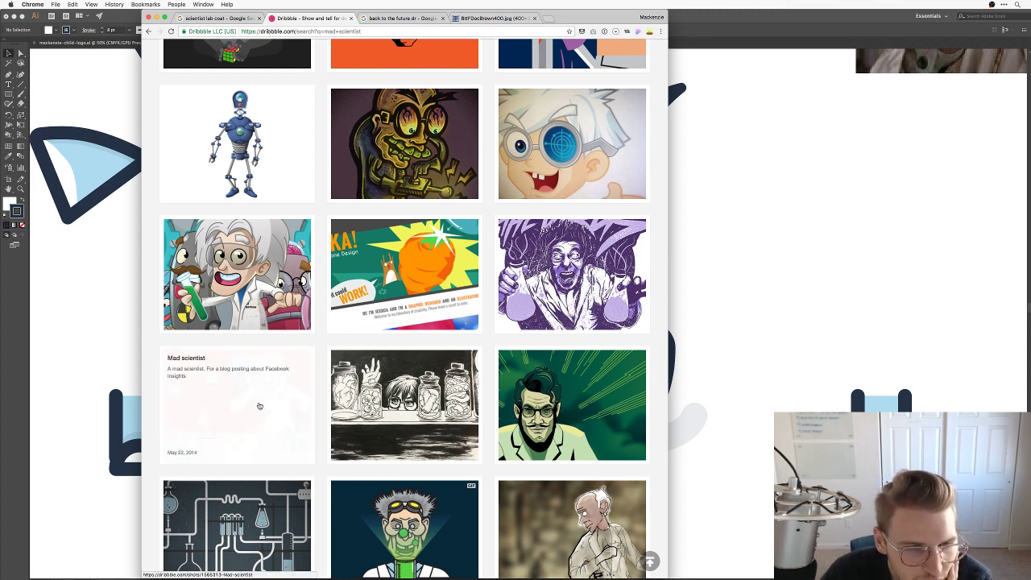
pyautogui.click(283, 411)
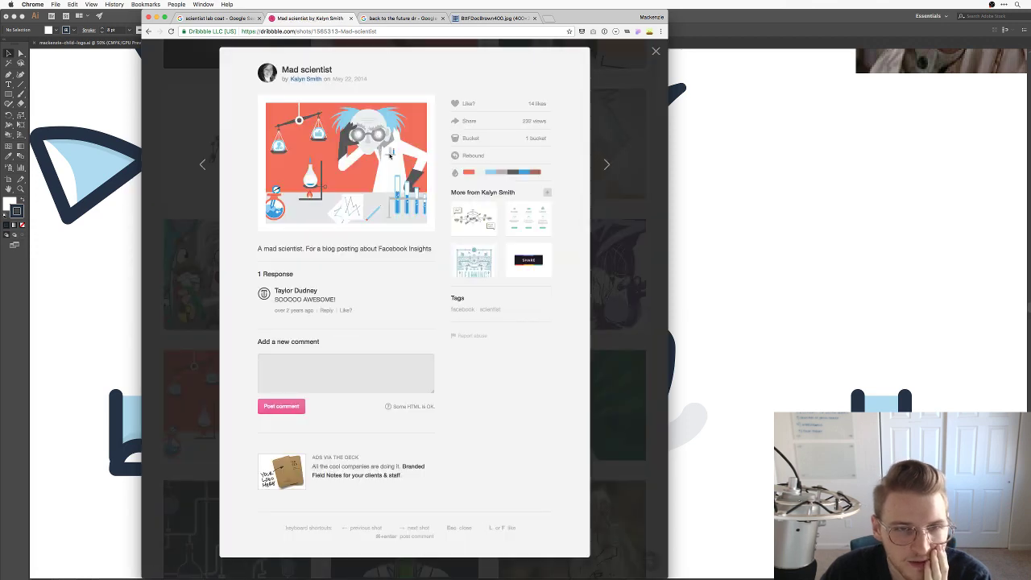
pyautogui.click(794, 277)
# Draw an open U-shaped pocket about 19 pt wide and 15 pt tall with the Pen tool on the right coat half.
pyautogui.scroll(5, 612, 403)
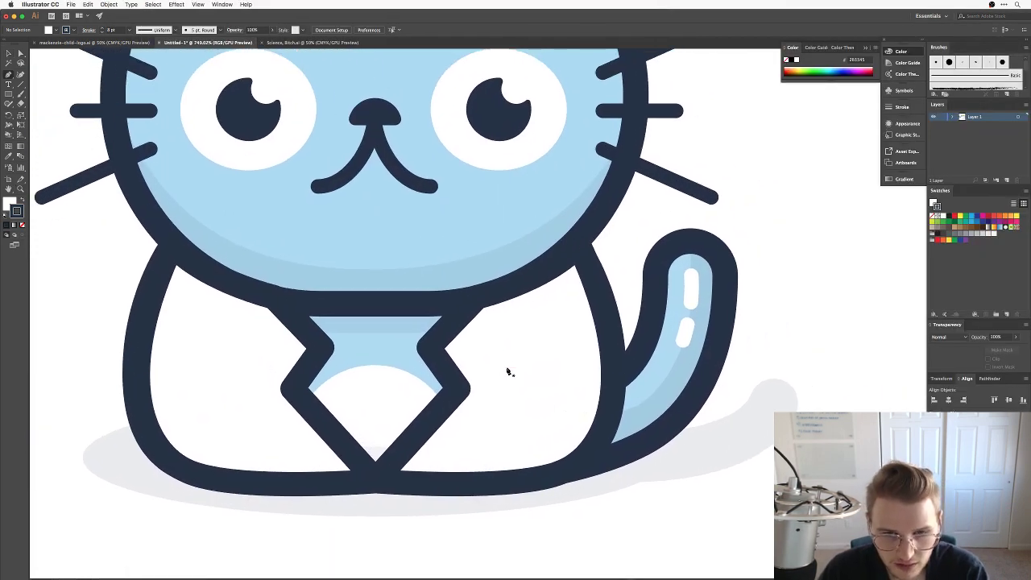
pyautogui.click(507, 365)
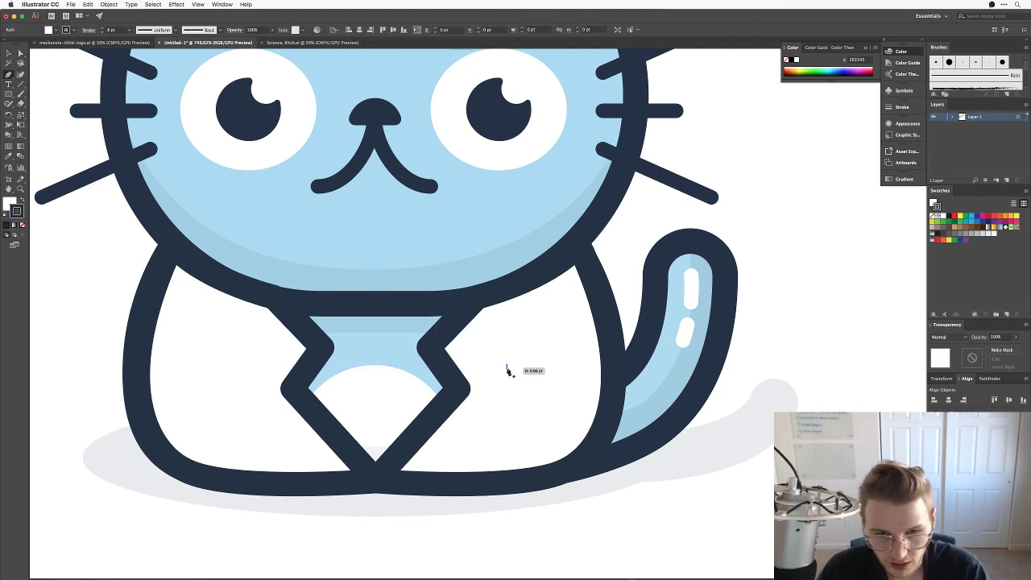
pyautogui.click(507, 411)
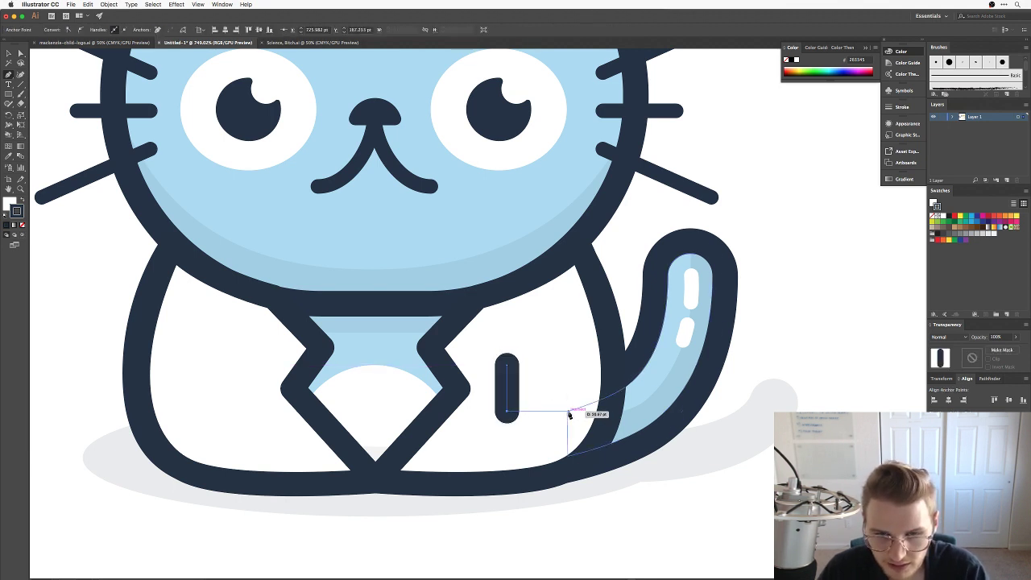
pyautogui.click(565, 412)
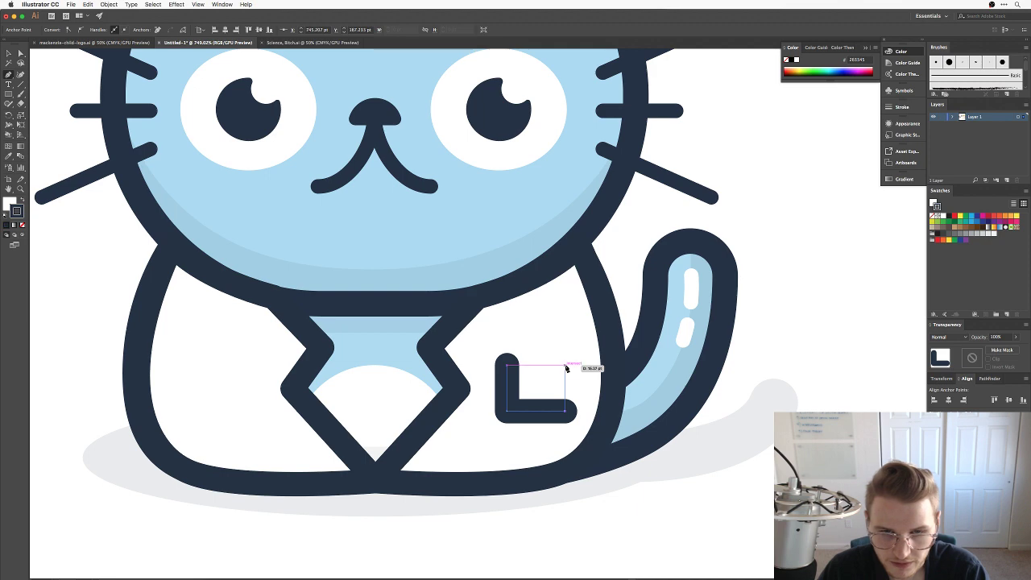
pyautogui.click(565, 365)
pyautogui.press('v')
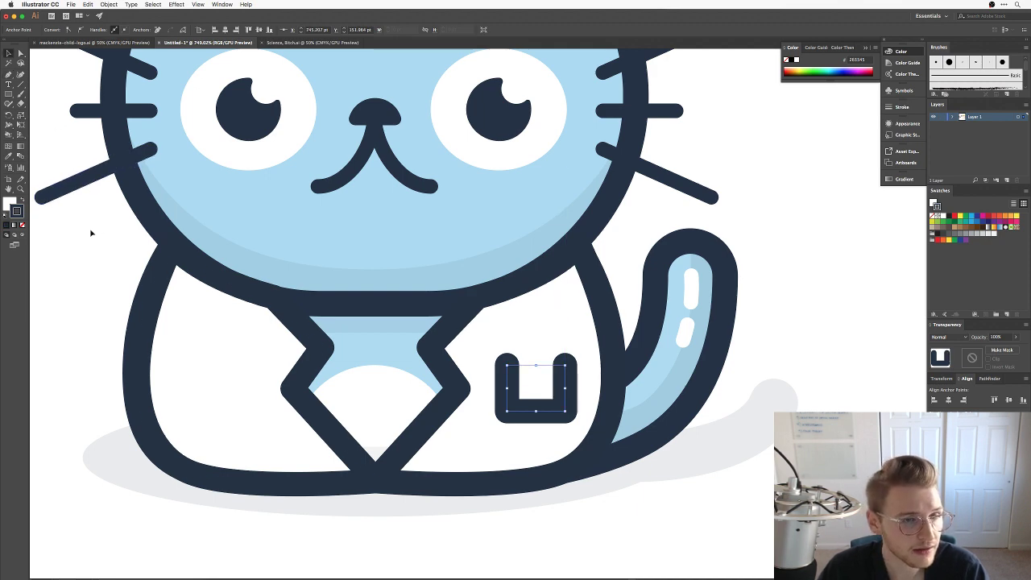
# Reduce the pocket outline's stroke weight to 4 pt.
pyautogui.click(91, 233)
pyautogui.click(530, 413)
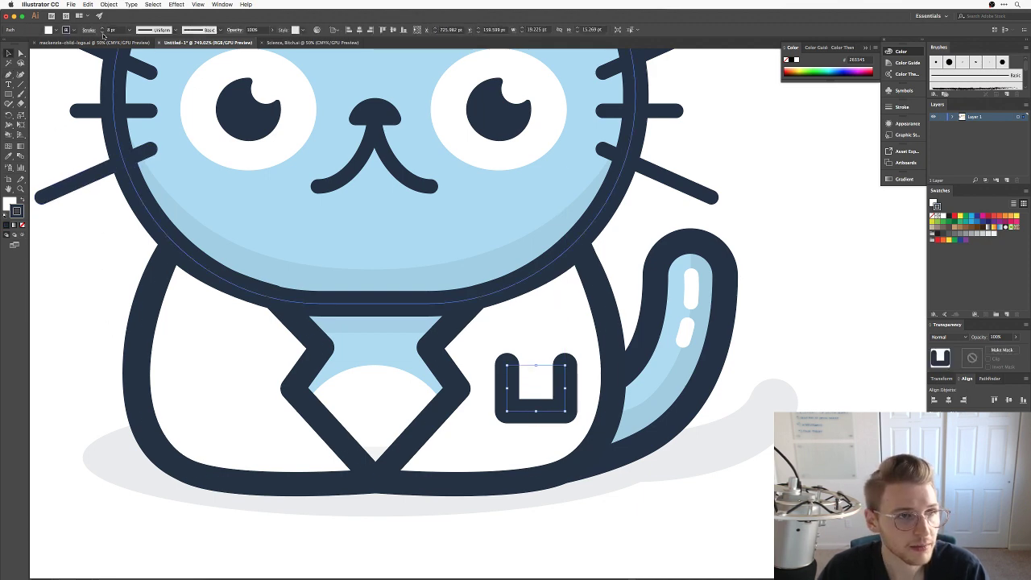
pyautogui.click(103, 32)
pyautogui.click(102, 32)
pyautogui.click(102, 32)
pyautogui.click(804, 257)
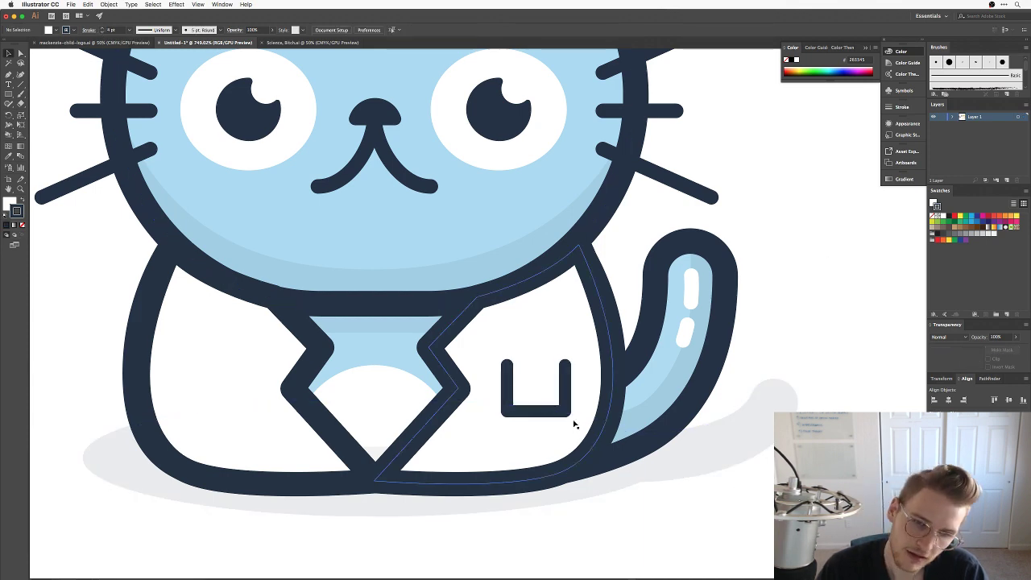
# Shift the U-shaped pocket slightly toward the coat's front opening.
pyautogui.moveTo(551, 413); pyautogui.dragTo(543, 413)
pyautogui.click(736, 494)
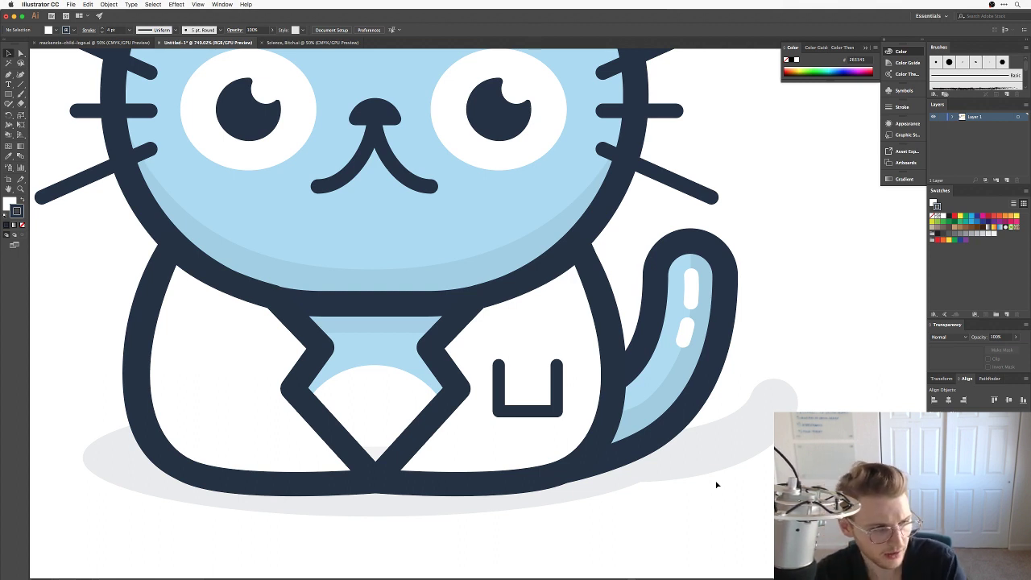
pyautogui.press('super+minus')
pyautogui.press('super+minus')
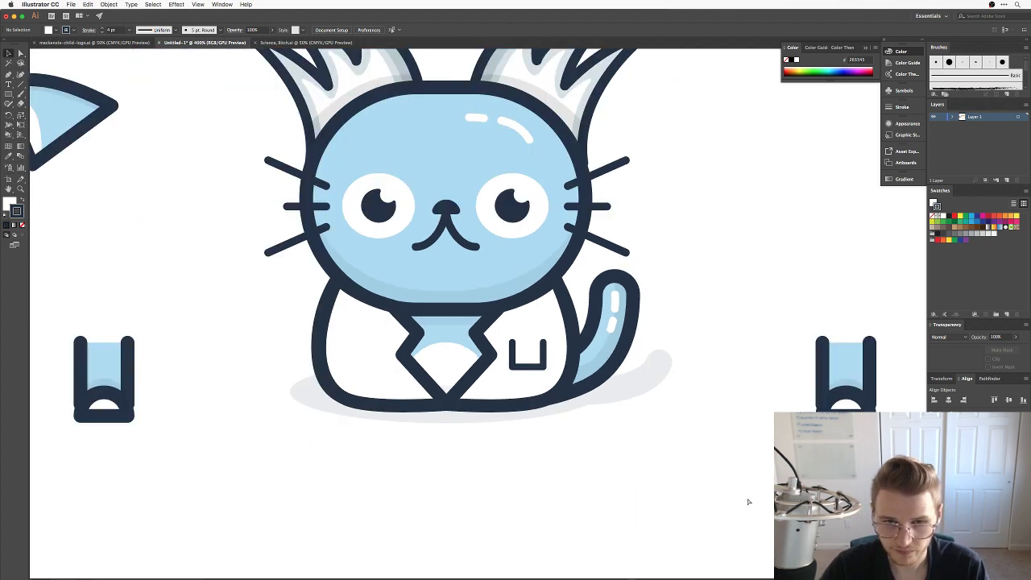
# Examine the pocket, tail and ground shadow up close, along with the whole cat and its detached parts.
pyautogui.press('super+equal')
pyautogui.press('super+equal')
pyautogui.moveTo(743, 499); pyautogui.dragTo(772, 470)
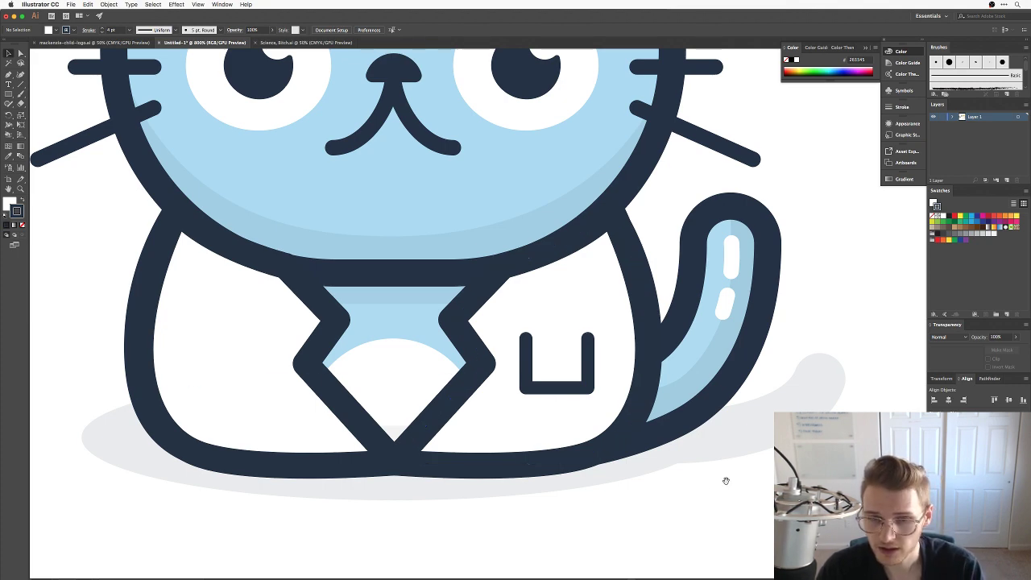
pyautogui.moveTo(726, 482); pyautogui.dragTo(763, 465)
pyautogui.moveTo(606, 376); pyautogui.dragTo(612, 373)
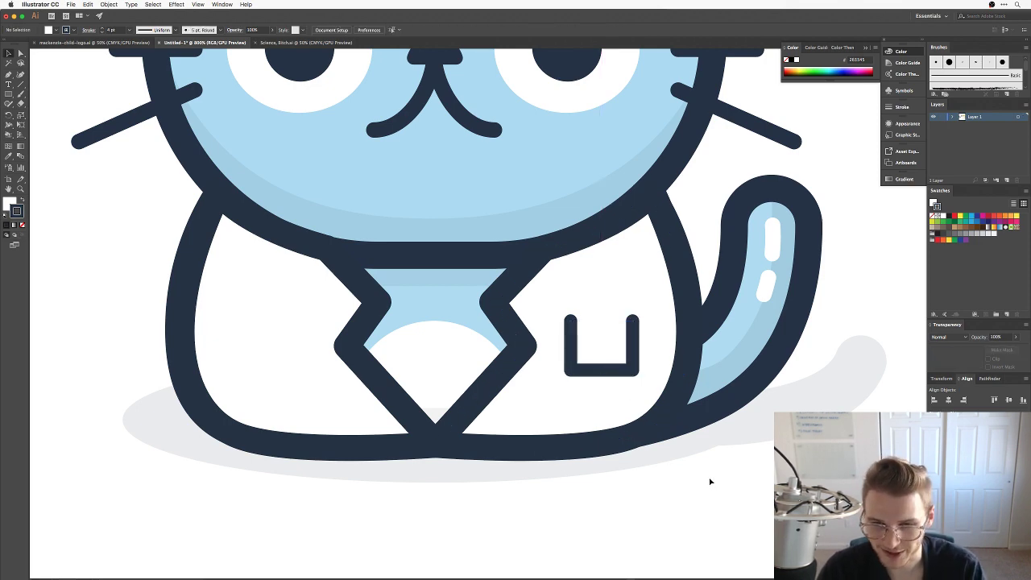
pyautogui.scroll(5, 715, 471)
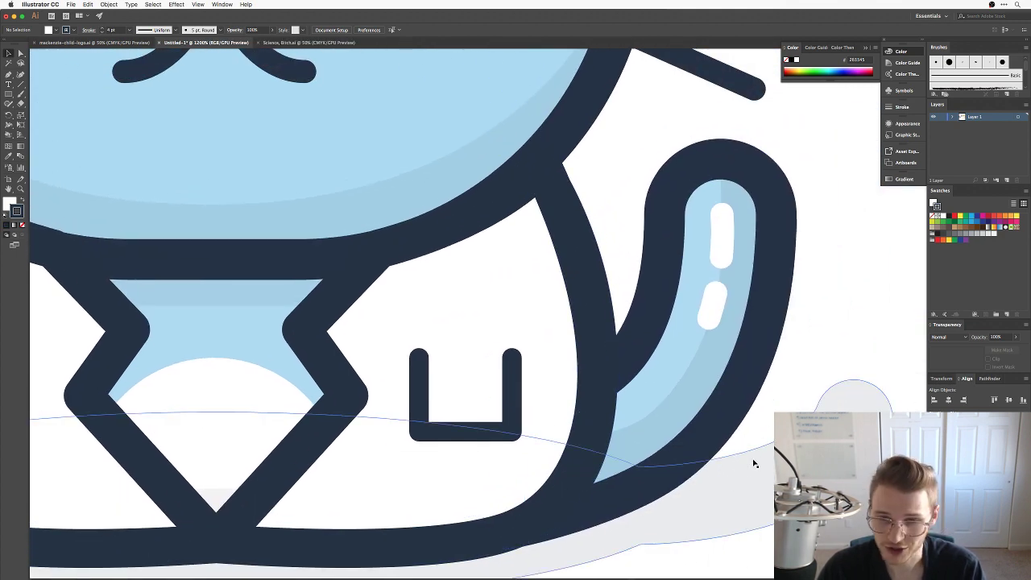
pyautogui.moveTo(755, 464); pyautogui.dragTo(610, 385)
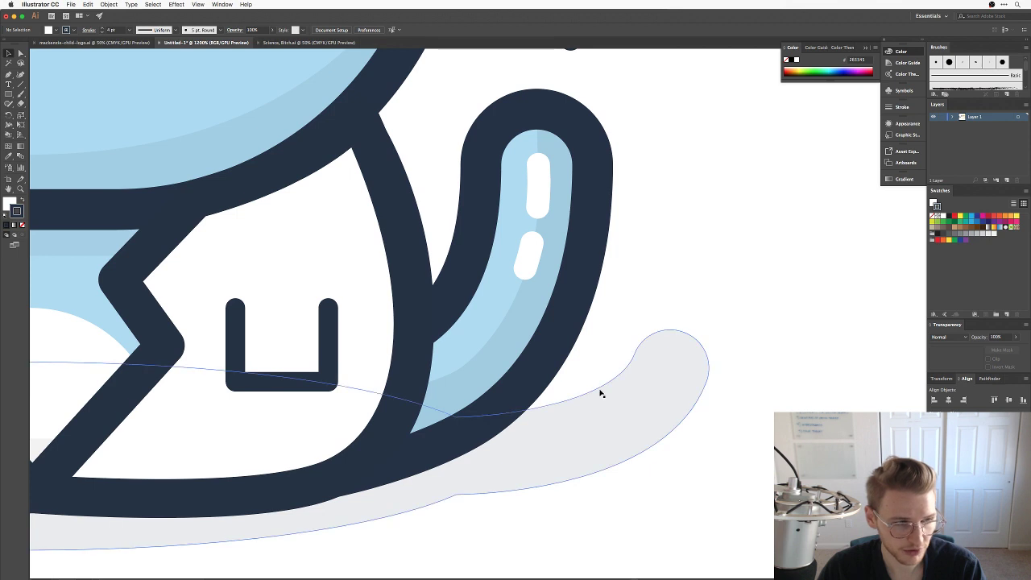
pyautogui.click(614, 439)
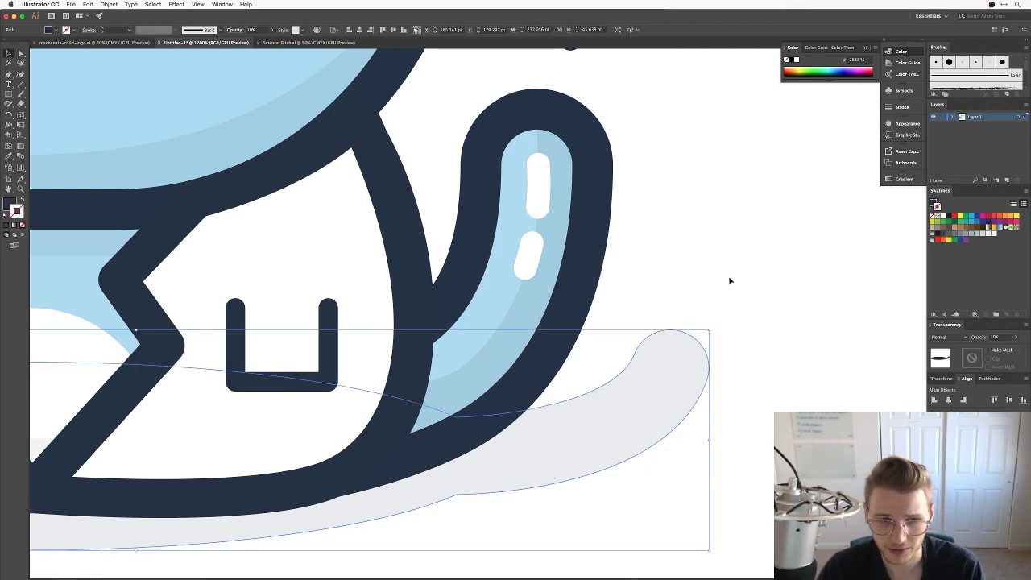
pyautogui.hotkey('ctrl', '-')
pyautogui.hotkey('ctrl', '-')
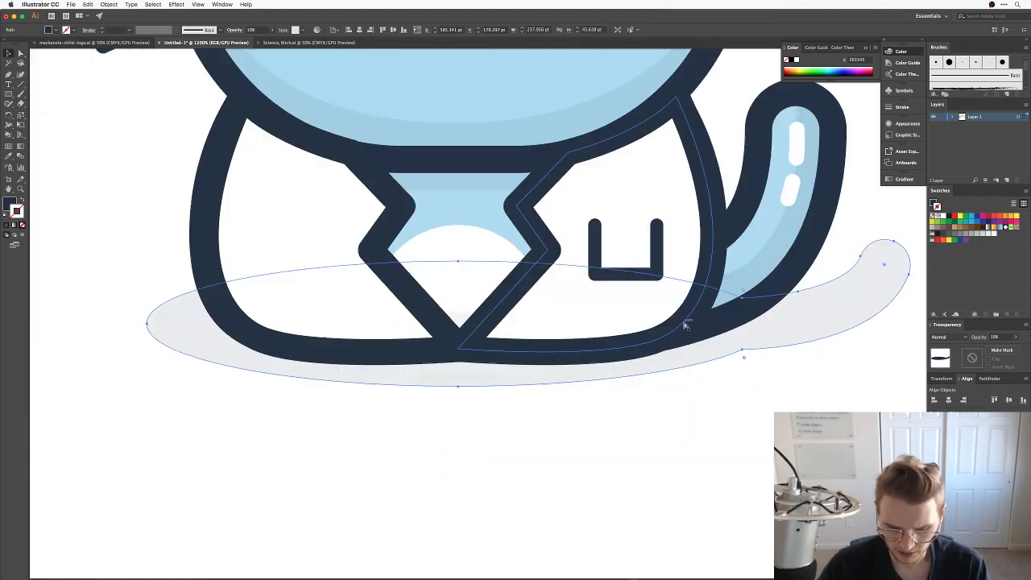
pyautogui.moveTo(759, 313); pyautogui.dragTo(691, 380)
pyautogui.moveTo(705, 488); pyautogui.dragTo(632, 233)
pyautogui.click(735, 238)
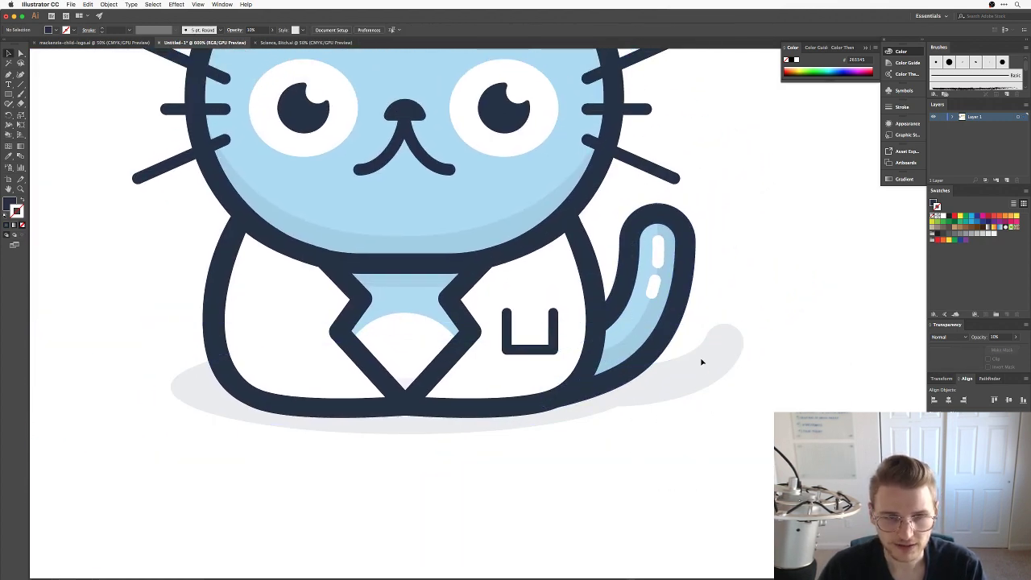
pyautogui.hotkey('ctrl', '-')
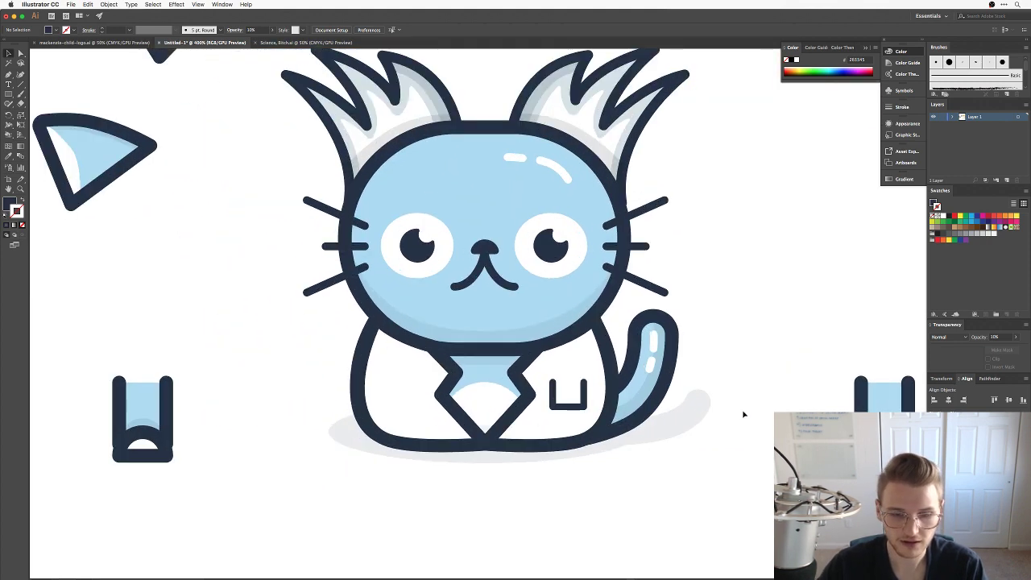
pyautogui.hotkey('ctrl', '-')
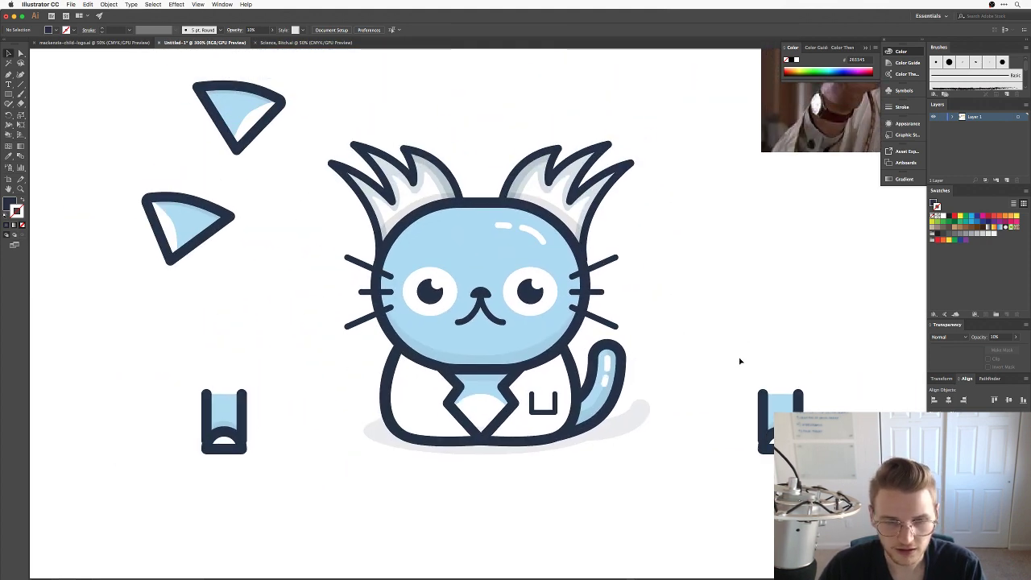
# Draw a narrow dark rectangle about 5.5 pt wide and 47 pt tall in the empty space between the tail and the detached leg.
pyautogui.moveTo(748, 433); pyautogui.dragTo(595, 348)
pyautogui.hotkey('ctrl', '+')
pyautogui.hotkey('ctrl', '+')
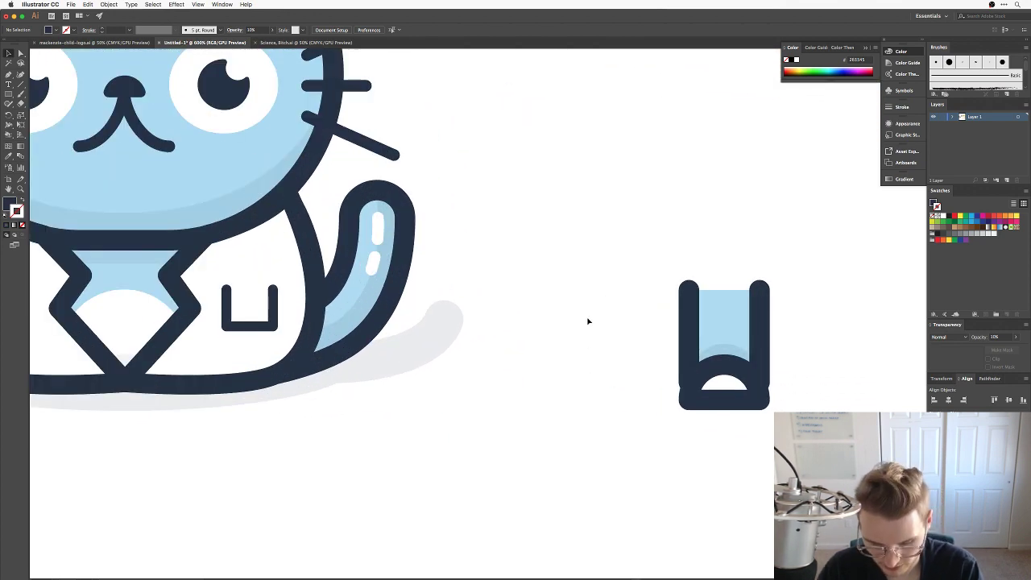
pyautogui.moveTo(577, 263); pyautogui.dragTo(591, 377)
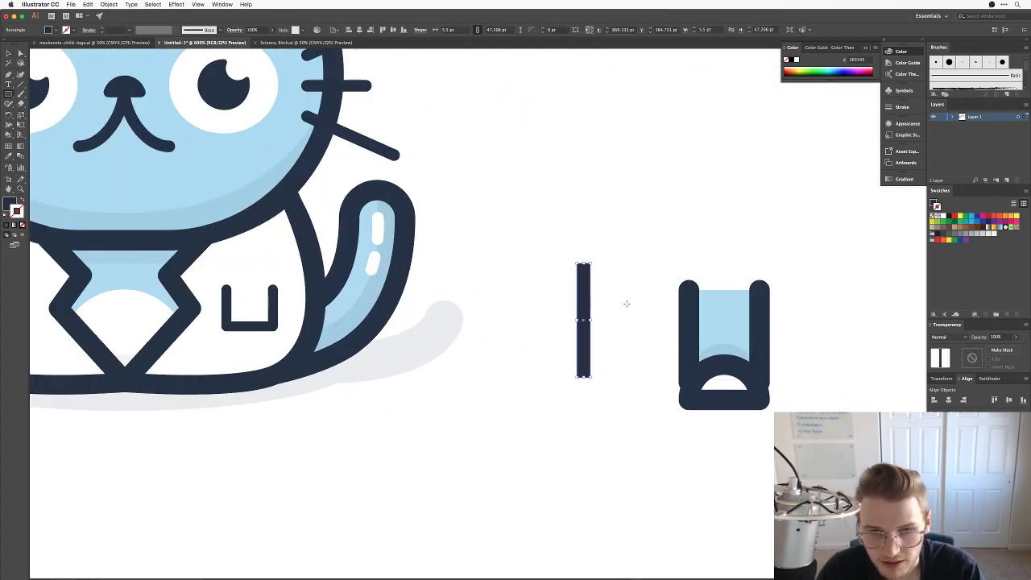
pyautogui.hotkey('ctrl', '+')
pyautogui.hotkey('ctrl', '+')
pyautogui.hscroll(1, 594, 276)
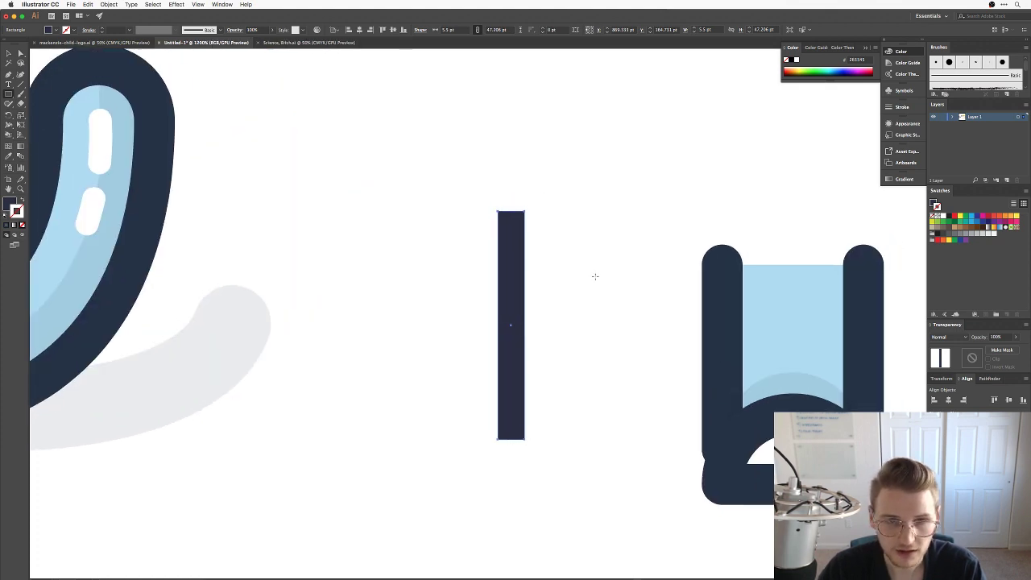
# Switch to Chrome to check the "Mad scientist" reference, and return to the pocket in Illustrator.
pyautogui.press('super+Tab')
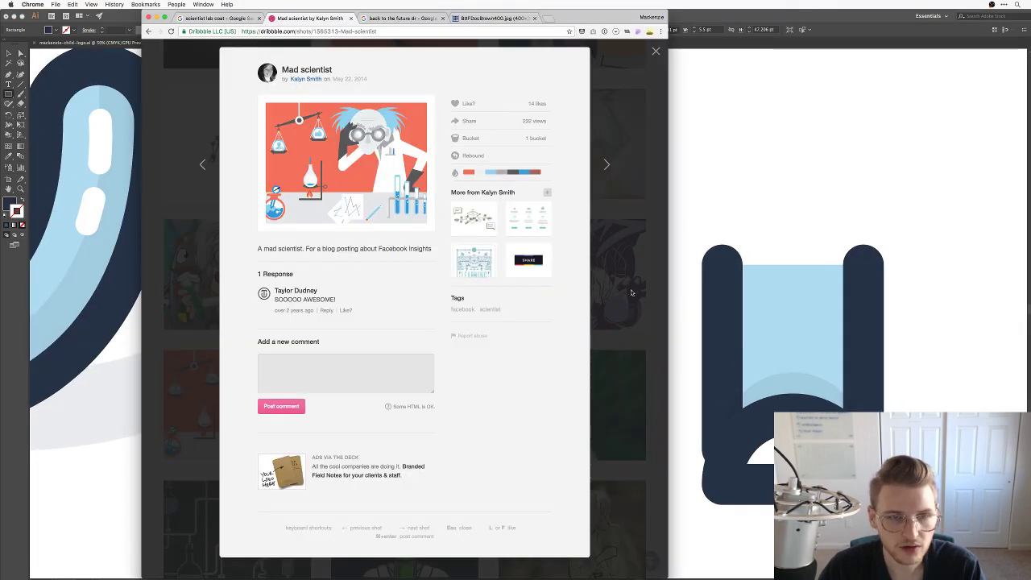
pyautogui.press('super+Tab')
pyautogui.hscroll(-10, 489, 249)
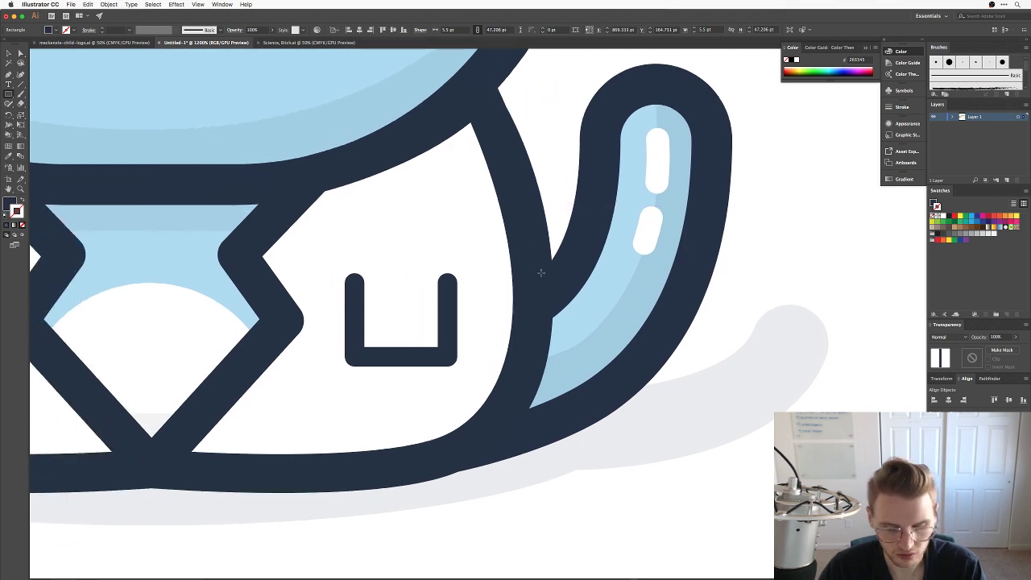
# Draw a horizontal line about 19 pt wide across the pocket, copy the pocket outline's style onto it, and shift it slightly down.
pyautogui.press('p')
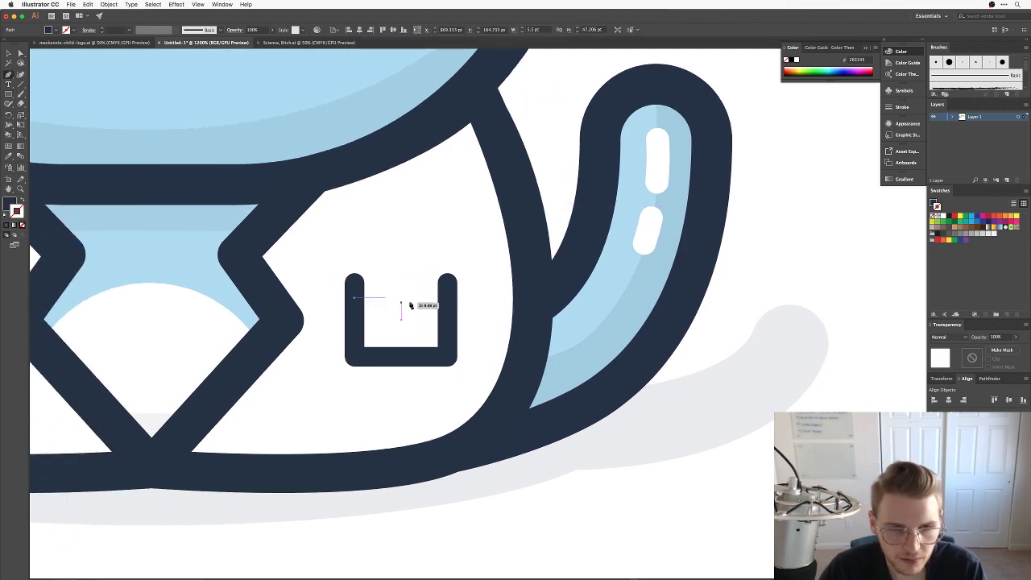
pyautogui.press('v')
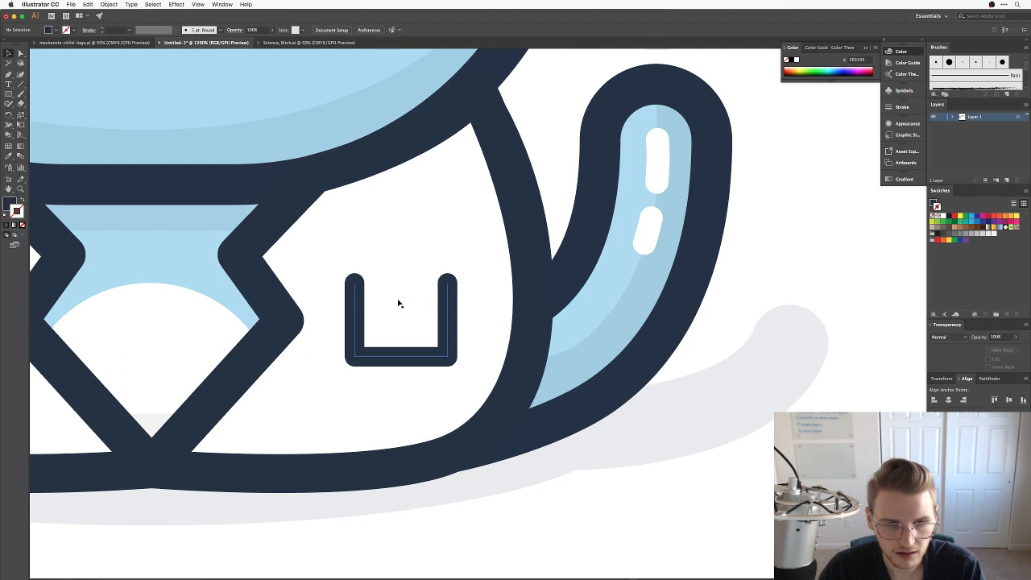
pyautogui.click(400, 299)
pyautogui.press('i')
pyautogui.click(442, 291)
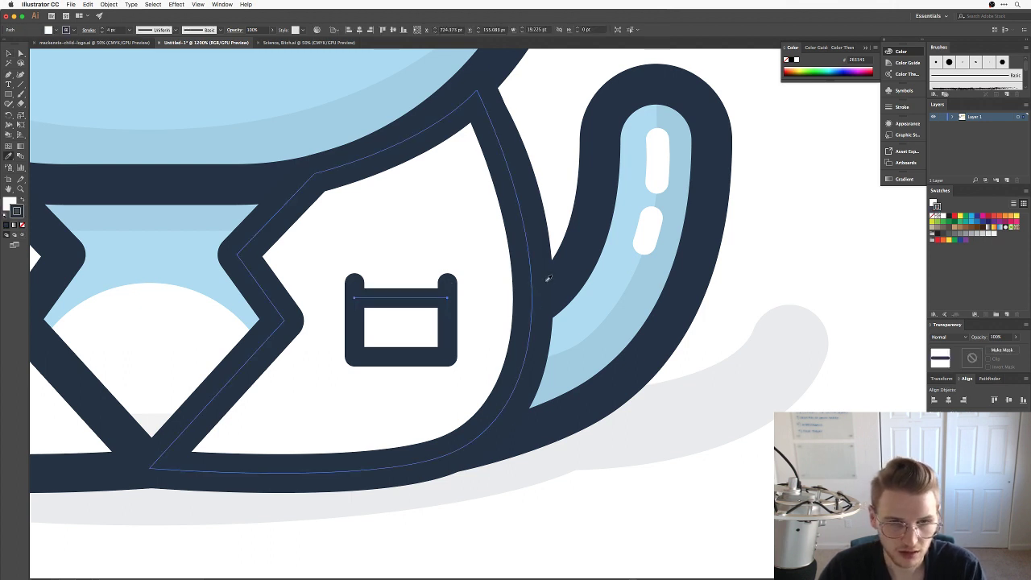
pyautogui.press('v')
pyautogui.click(758, 279)
pyautogui.moveTo(426, 299); pyautogui.dragTo(418, 303)
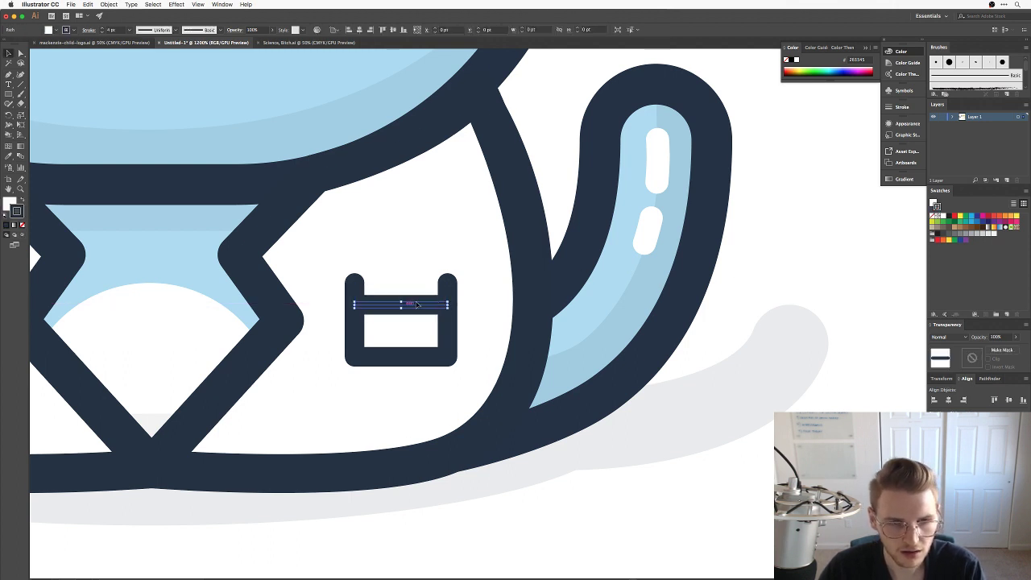
# Place the narrow rectangle in the pocket at about 4.25 pt wide and 19 pt tall, layered above the coat and behind the pocket.
pyautogui.click(732, 255)
pyautogui.moveTo(732, 256); pyautogui.dragTo(486, 242)
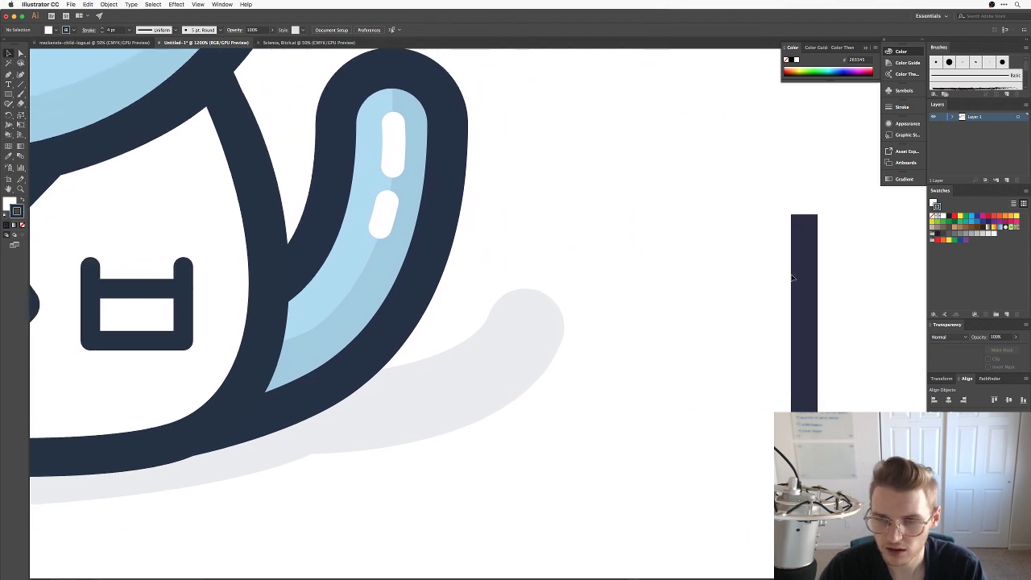
pyautogui.moveTo(793, 278); pyautogui.dragTo(113, 309)
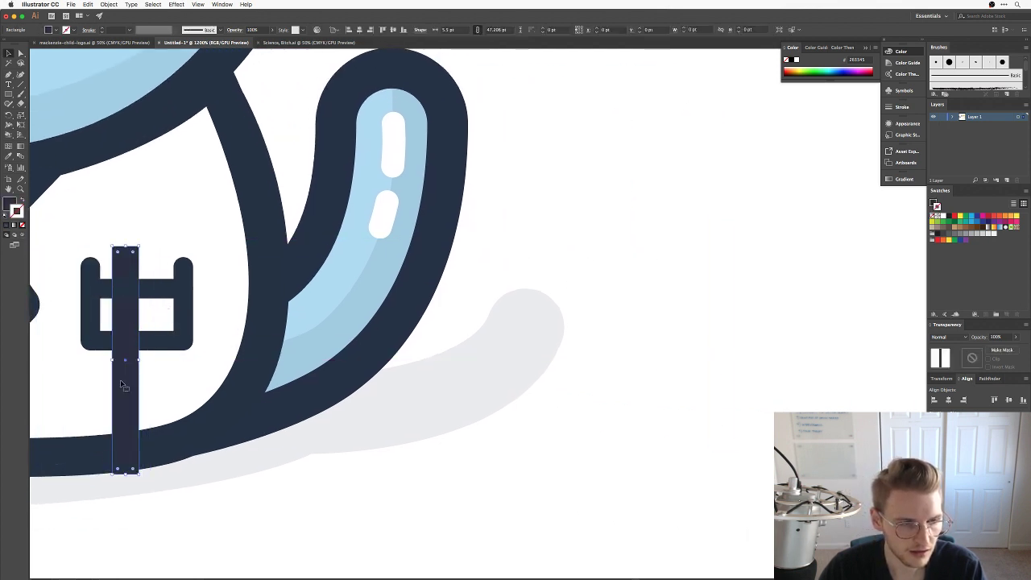
pyautogui.press('m')
pyautogui.moveTo(112, 246); pyautogui.dragTo(363, 395)
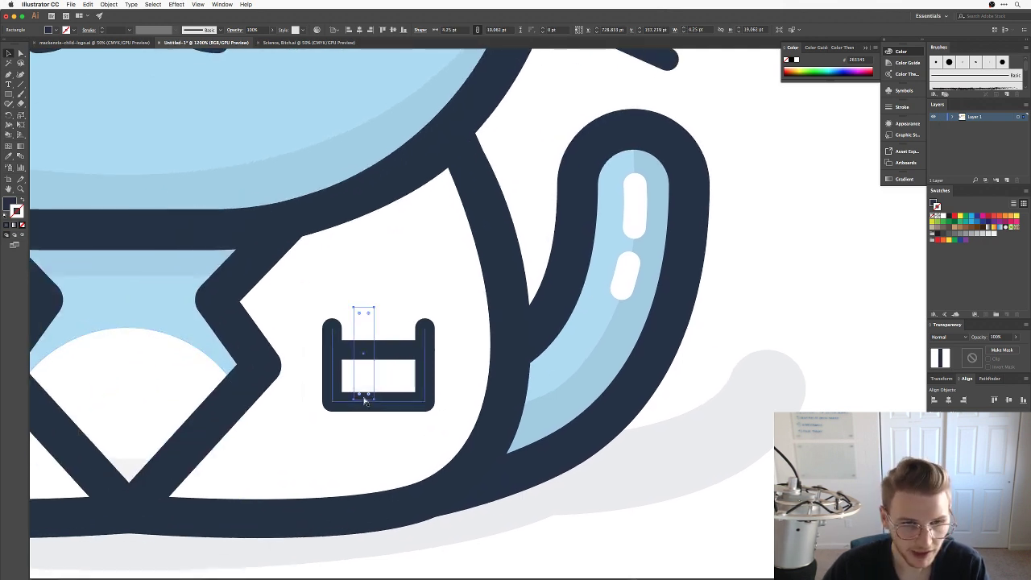
pyautogui.press('super+]')
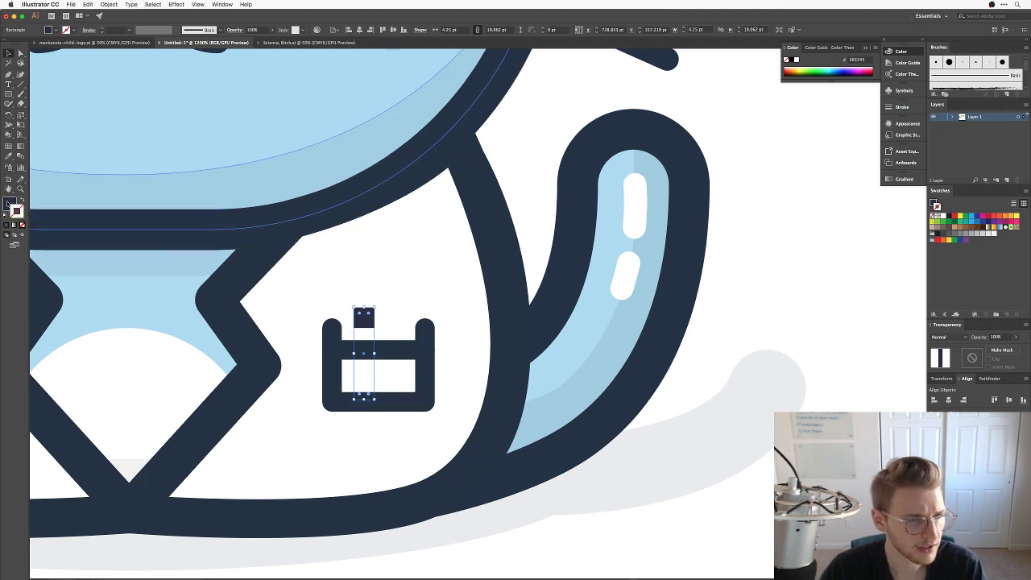
# Fill the narrow rectangle in the pocket with yellow #E0D65C and extend its upper end slightly.
pyautogui.doubleClick(10, 206)
pyautogui.moveTo(653, 246); pyautogui.dragTo(656, 295)
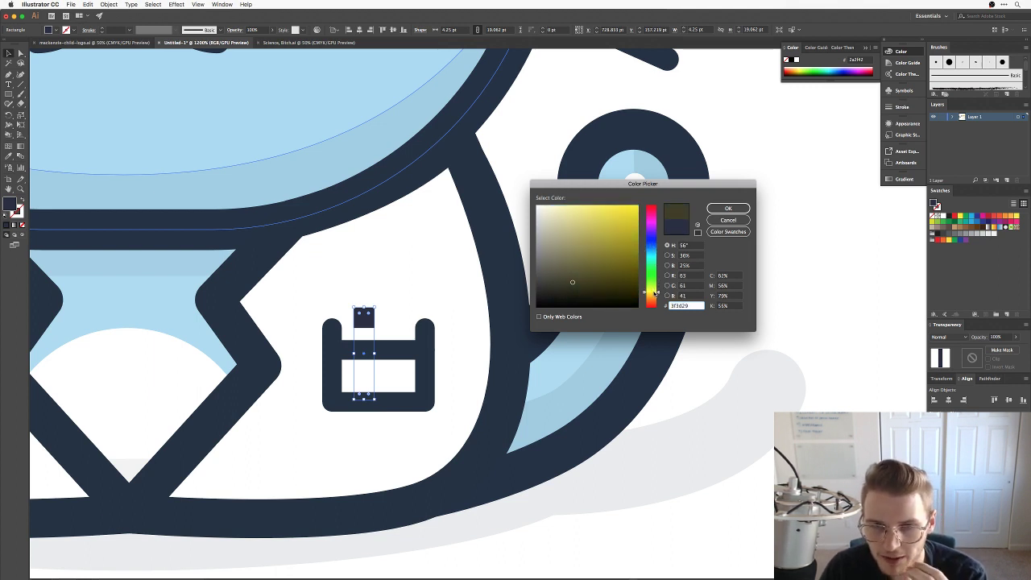
pyautogui.moveTo(626, 236); pyautogui.dragTo(597, 216)
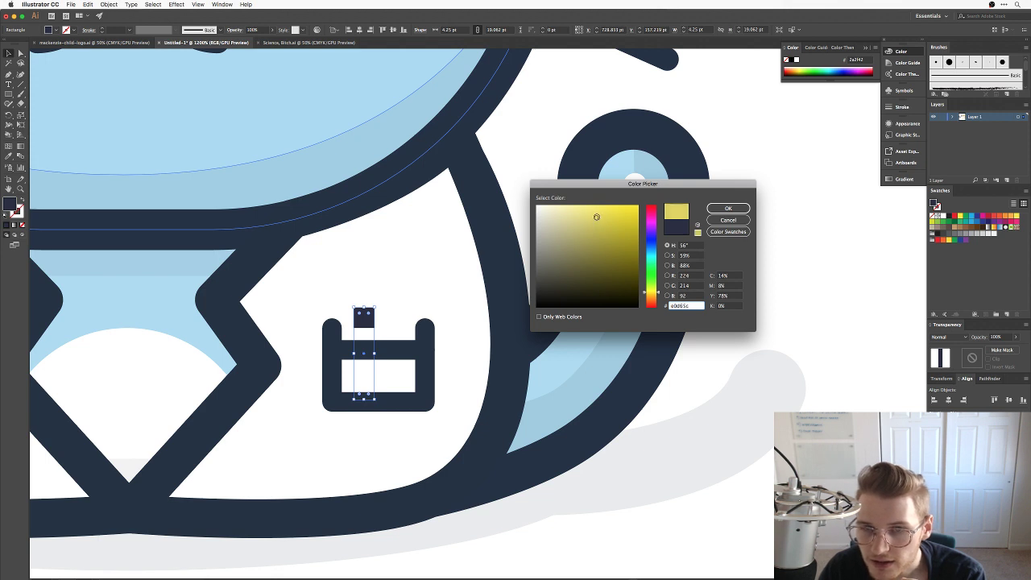
pyautogui.click(729, 208)
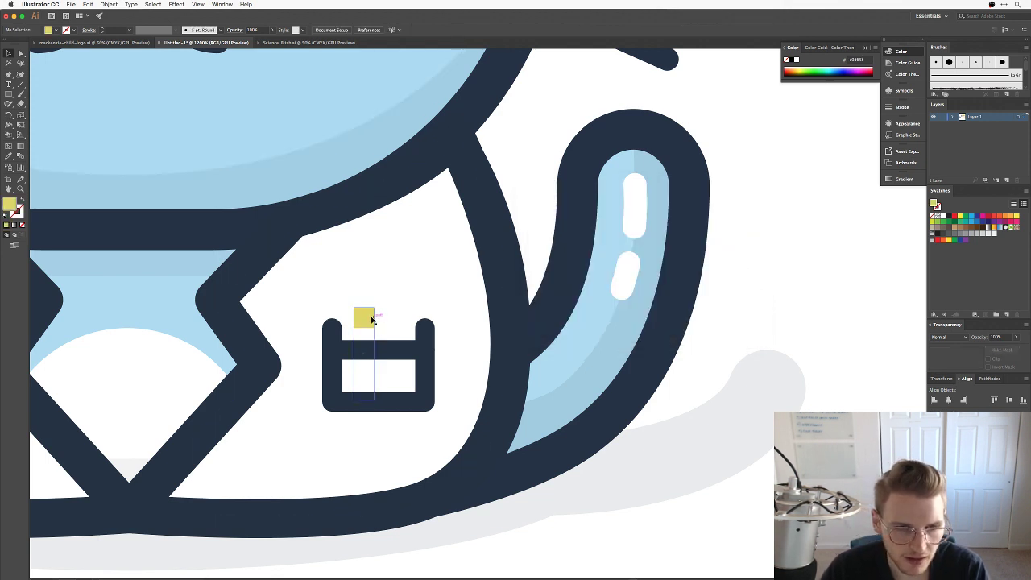
pyautogui.moveTo(364, 306); pyautogui.dragTo(363, 296)
pyautogui.click(545, 187)
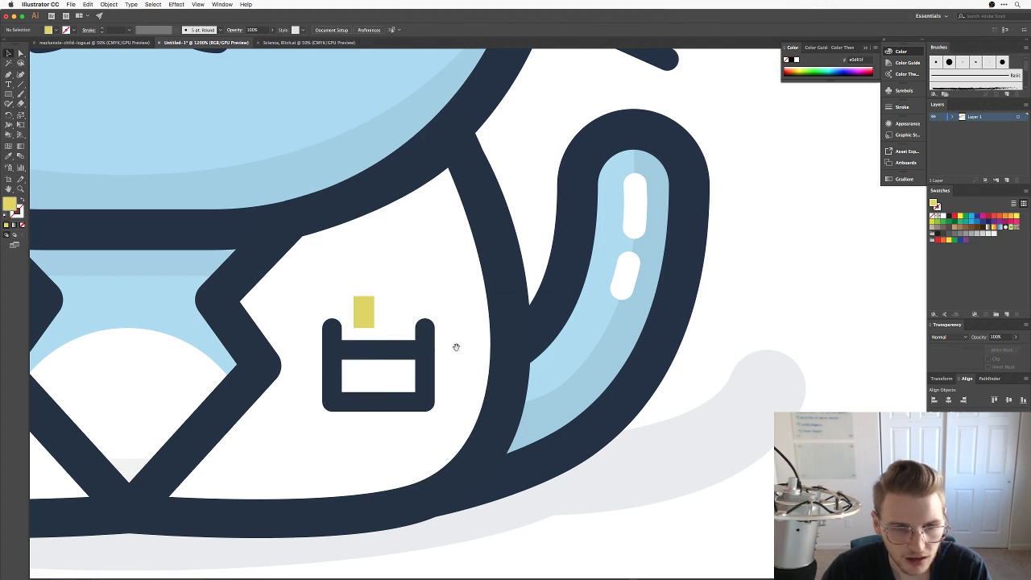
# Remove the white fill from the U-shaped pocket outline.
pyautogui.moveTo(456, 347); pyautogui.dragTo(544, 325)
pyautogui.click(466, 313)
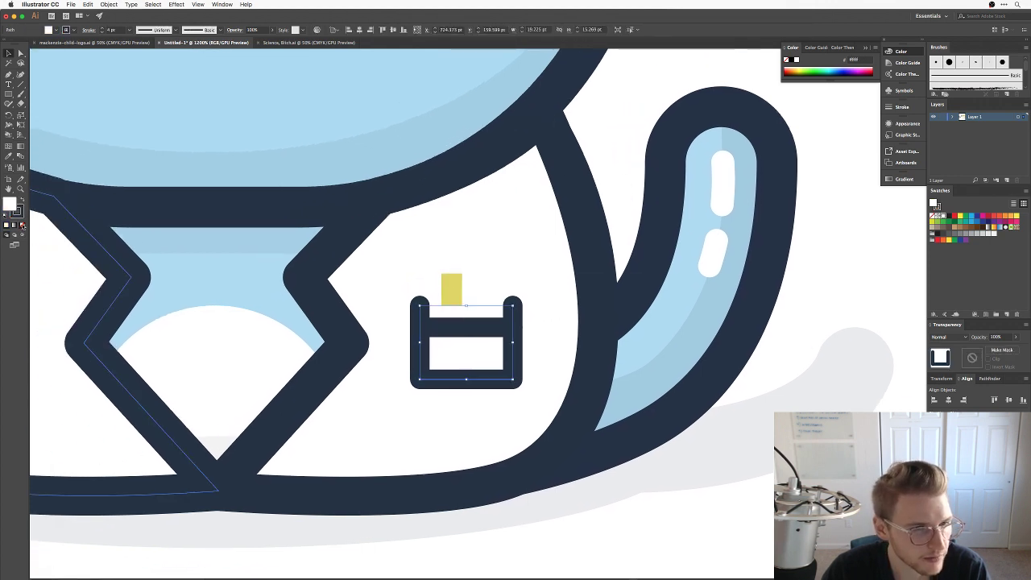
pyautogui.click(22, 226)
pyautogui.click(681, 473)
# Extend the horizontal pocket line with the Pen tool through the pocket's lower corners into a closed, white-filled rectangle covering the yellow piece.
pyautogui.click(483, 327)
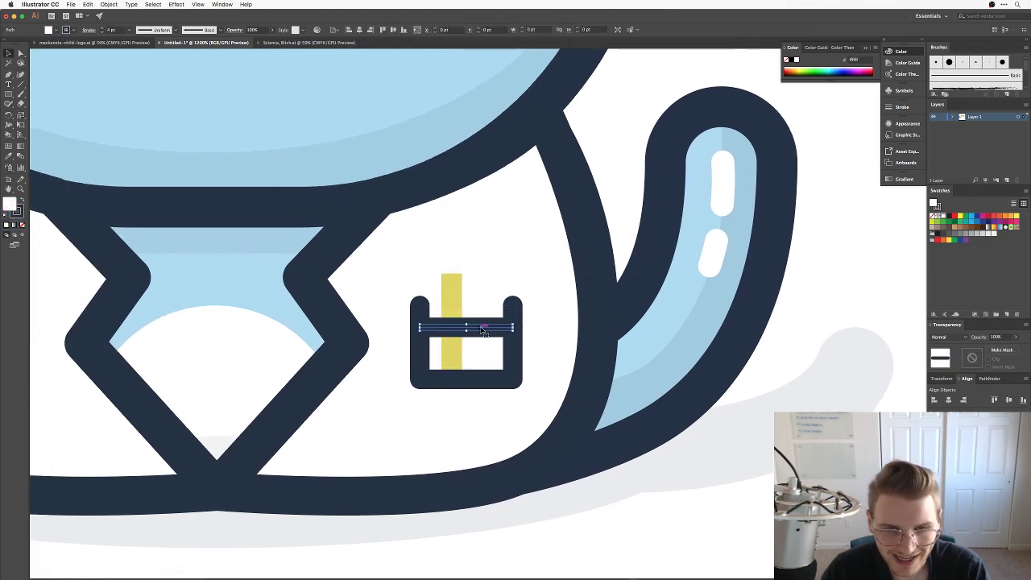
pyautogui.press('p')
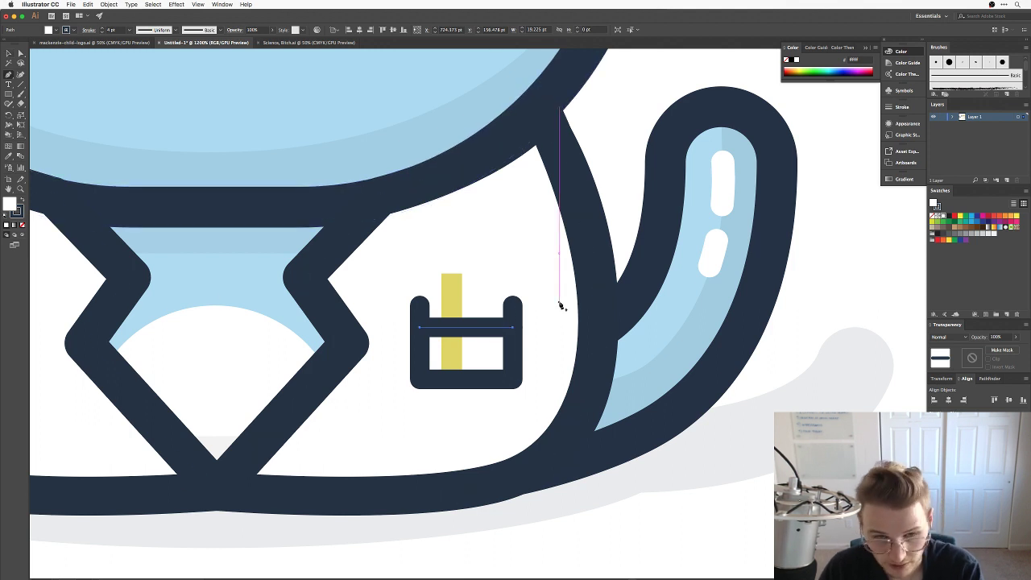
pyautogui.click(513, 328)
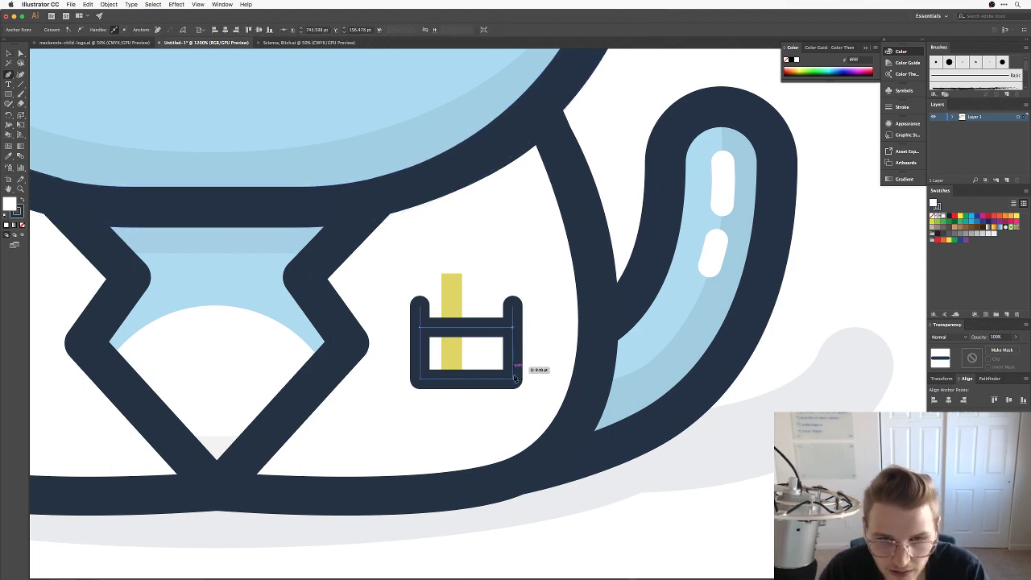
pyautogui.click(513, 382)
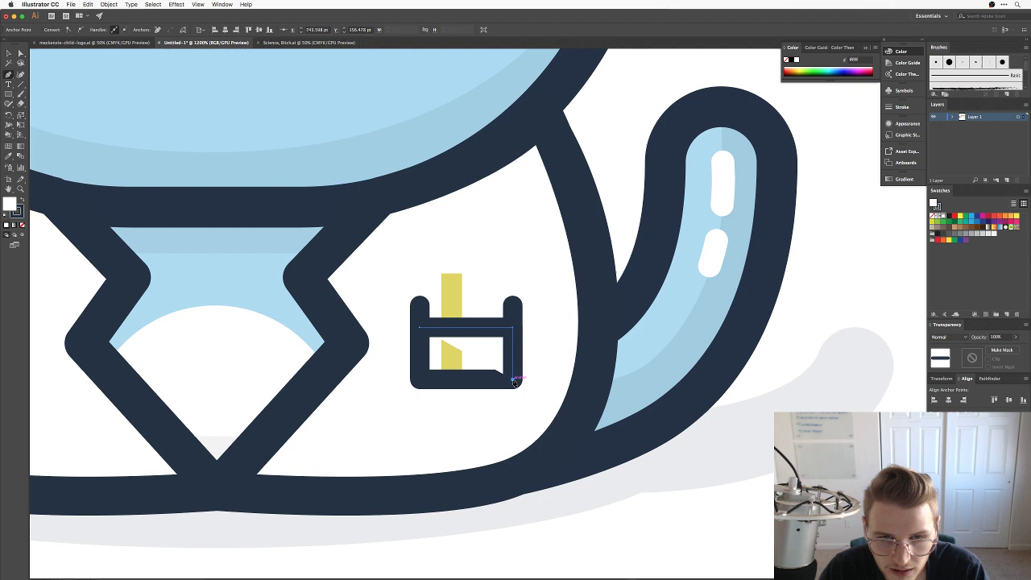
pyautogui.click(419, 380)
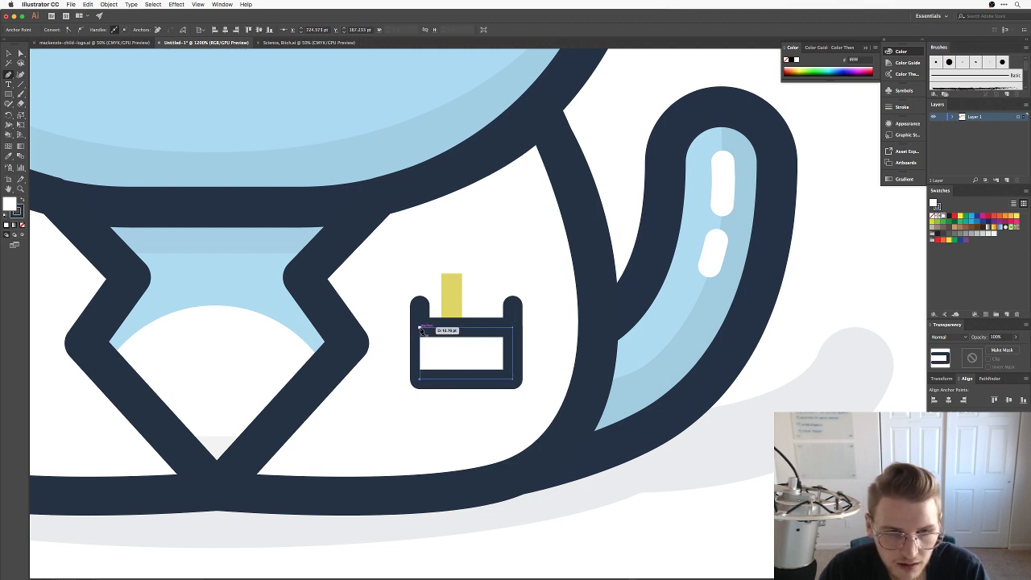
pyautogui.click(420, 327)
pyautogui.press('v')
pyautogui.click(809, 341)
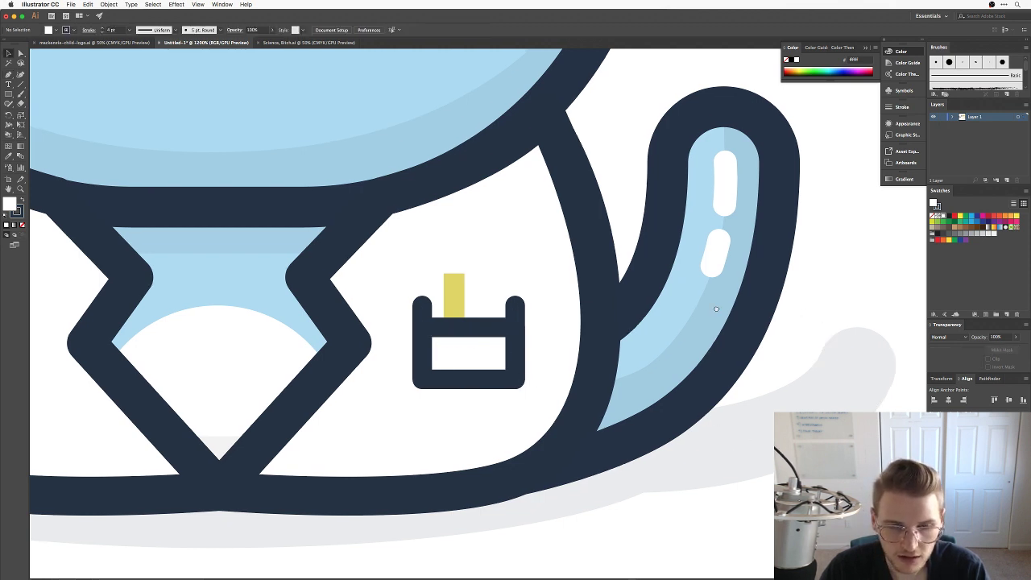
# Duplicate the yellow pocket piece beside the original, set slightly lower so the two tops are staggered.
pyautogui.scroll(-4, 731, 302)
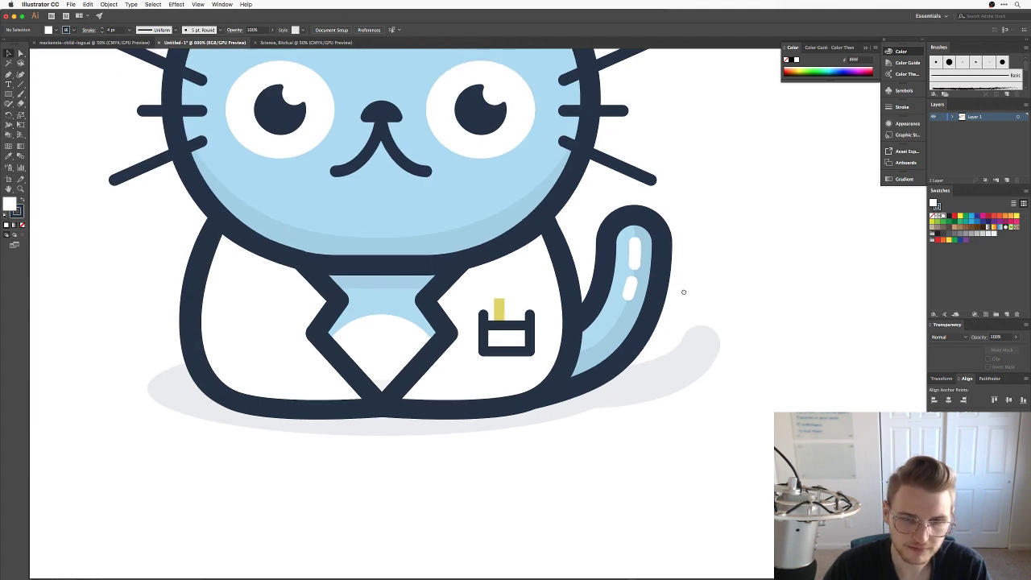
pyautogui.scroll(2, 682, 290)
pyautogui.hscroll(-1, 682, 290)
pyautogui.moveTo(510, 335)
pyautogui.mouseDown()
pyautogui.moveTo(533, 333)
pyautogui.moveTo(528, 326)
pyautogui.mouseUp()
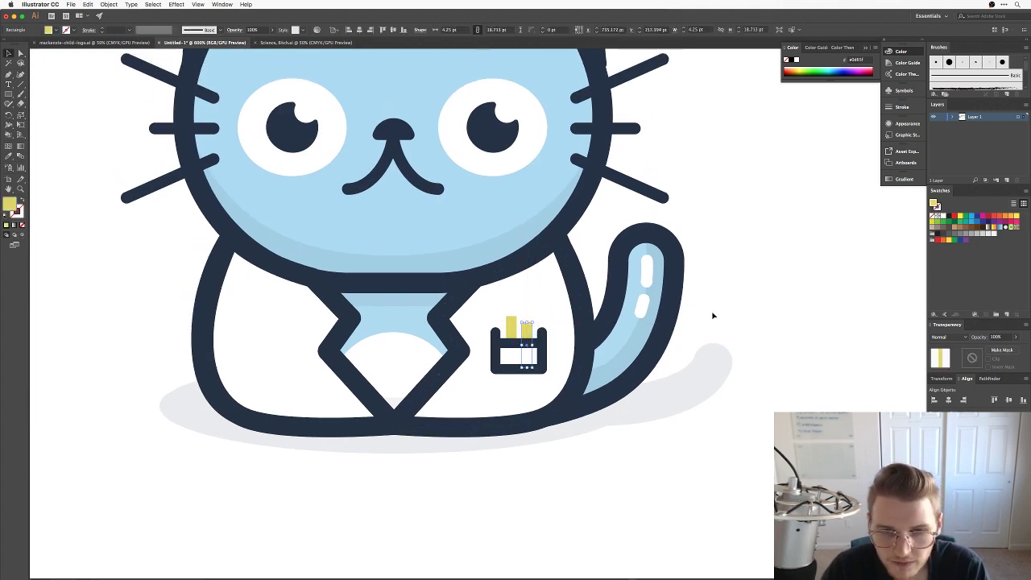
pyautogui.click(713, 315)
# Move the spare leg from beside the cat horizontally onto the left half of the lab coat.
pyautogui.scroll(3, 549, 475)
pyautogui.hscroll(-1, 548, 475)
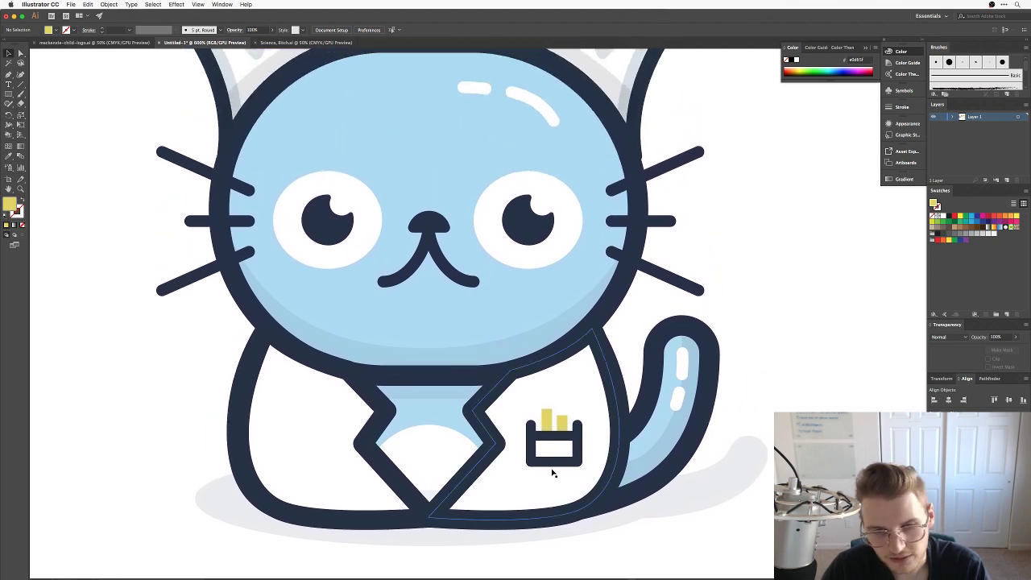
pyautogui.scroll(-2, 455, 298)
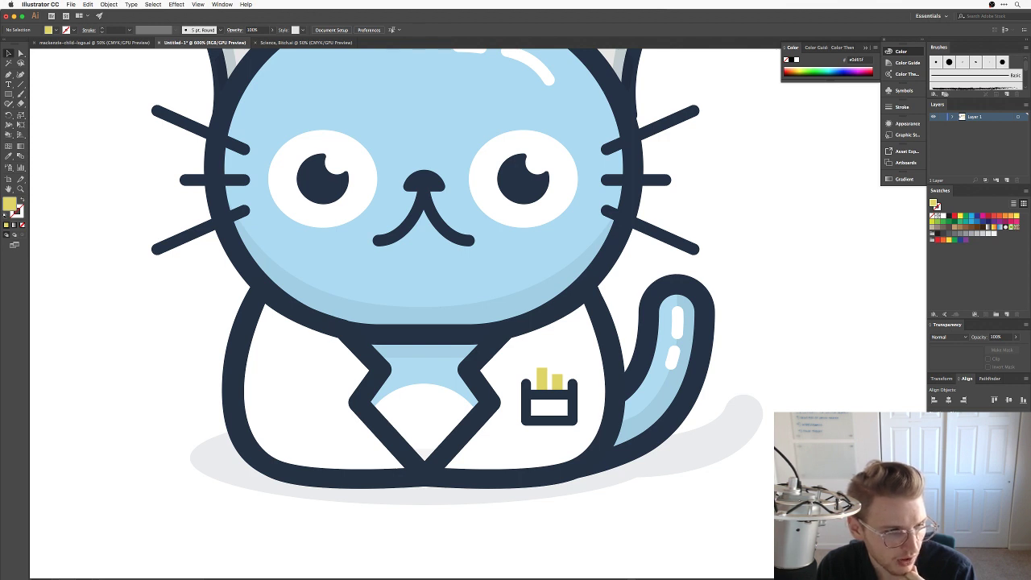
pyautogui.scroll(3, 760, 260)
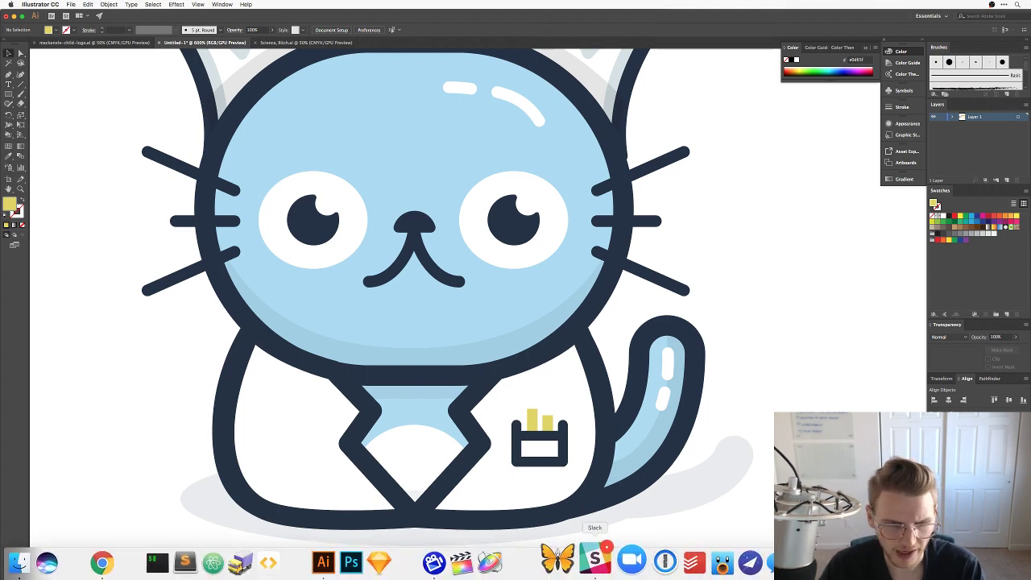
pyautogui.scroll(-3, 647, 410)
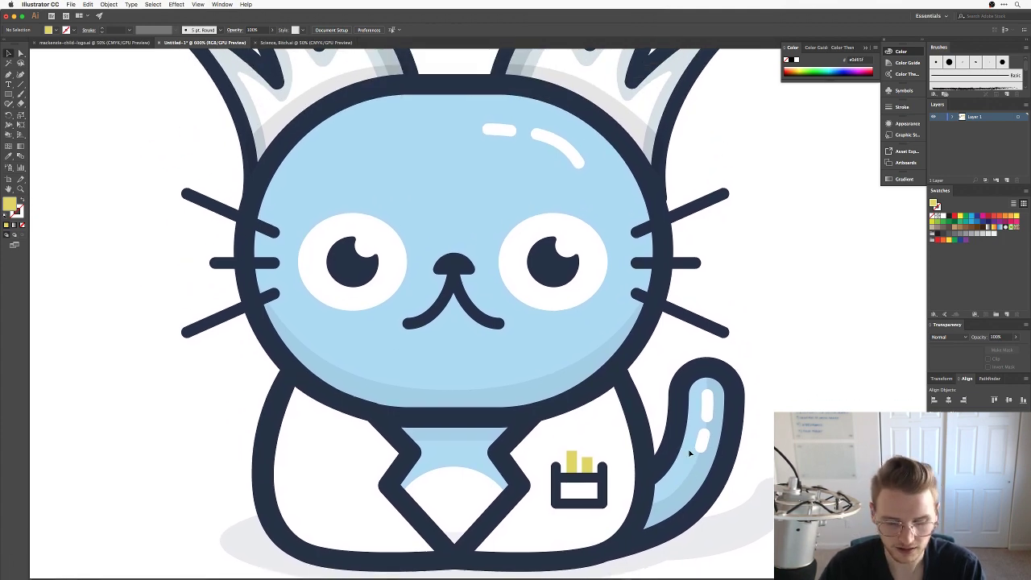
pyautogui.scroll(-1, 662, 455)
pyautogui.hscroll(-1, 662, 455)
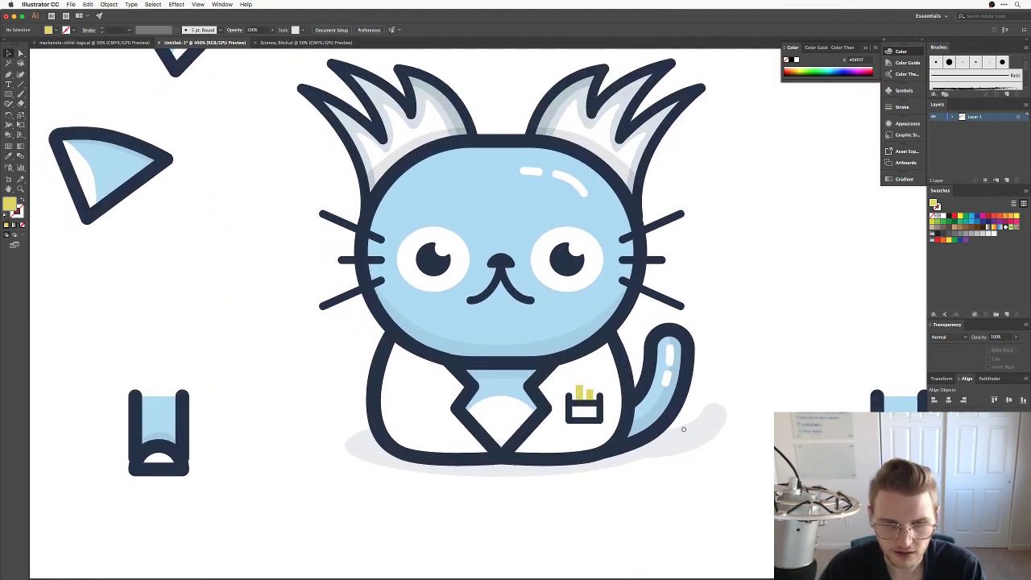
pyautogui.moveTo(152, 433); pyautogui.dragTo(427, 433)
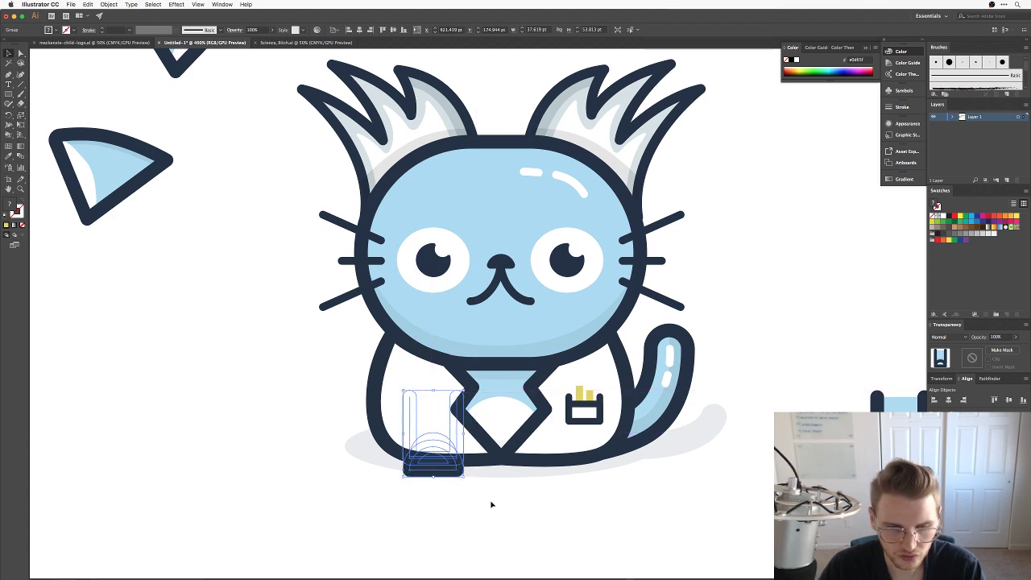
pyautogui.click(502, 506)
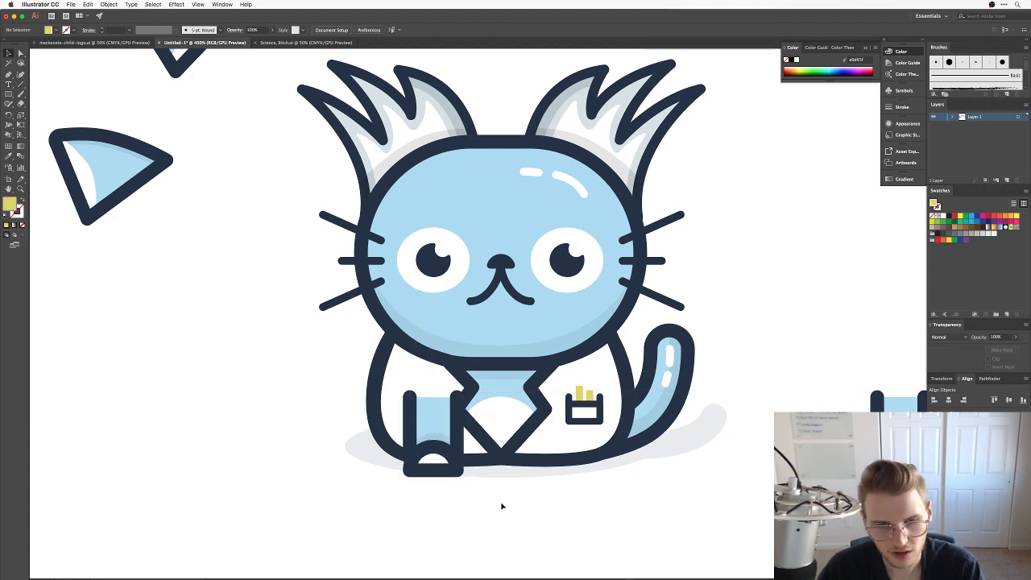
# Change the leg's light blue fill to white so it reads as a coat sleeve.
pyautogui.click(444, 402)
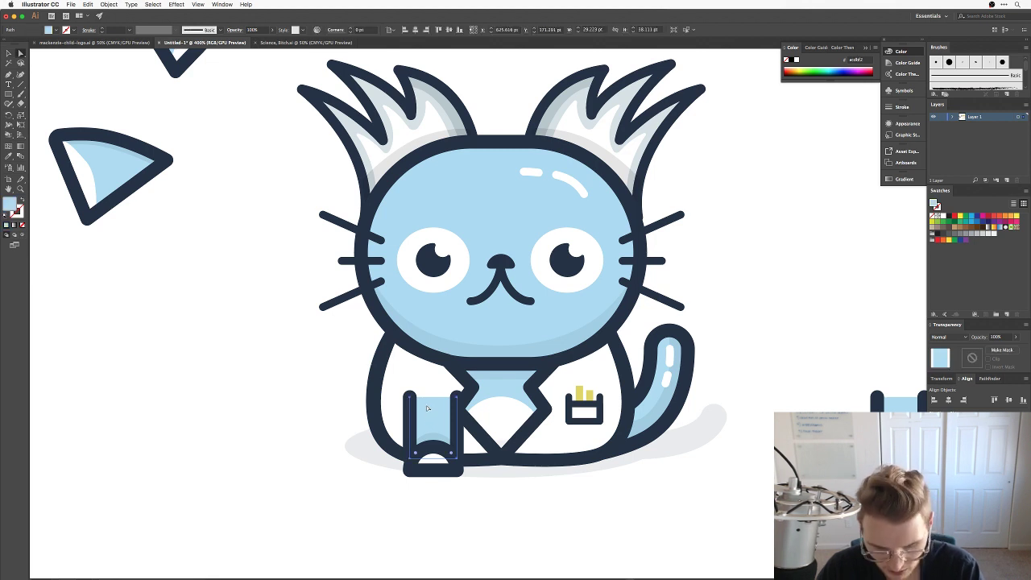
pyautogui.press('v')
pyautogui.click(530, 526)
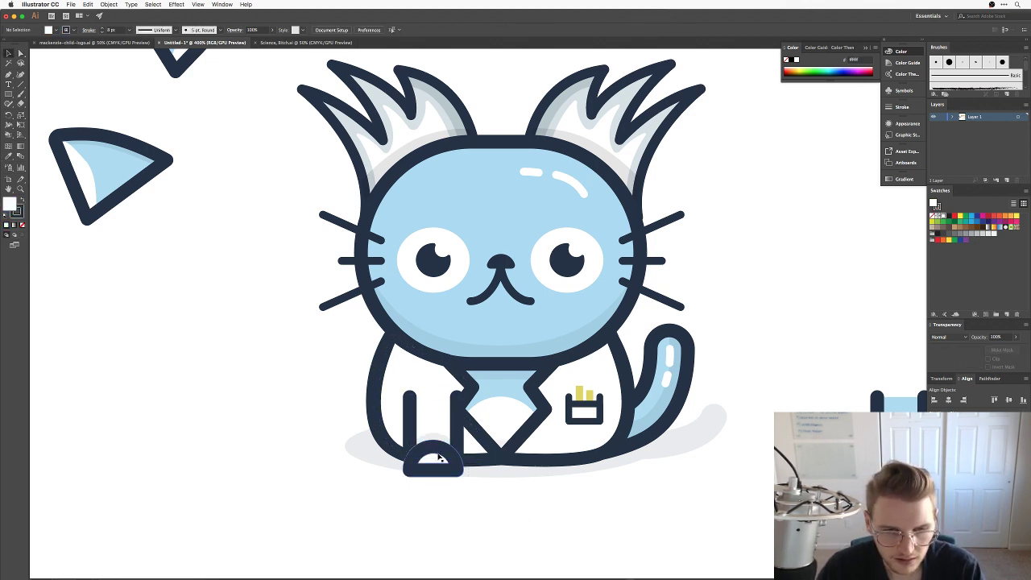
# Move the white-sleeved leg down slightly so its paw extends below the coat's bottom edge.
pyautogui.click(442, 458)
pyautogui.moveTo(442, 457)
pyautogui.mouseDown()
pyautogui.moveTo(444, 476)
pyautogui.moveTo(443, 463)
pyautogui.mouseUp()
pyautogui.click(531, 519)
pyautogui.click(512, 520)
pyautogui.moveTo(444, 477); pyautogui.dragTo(439, 476)
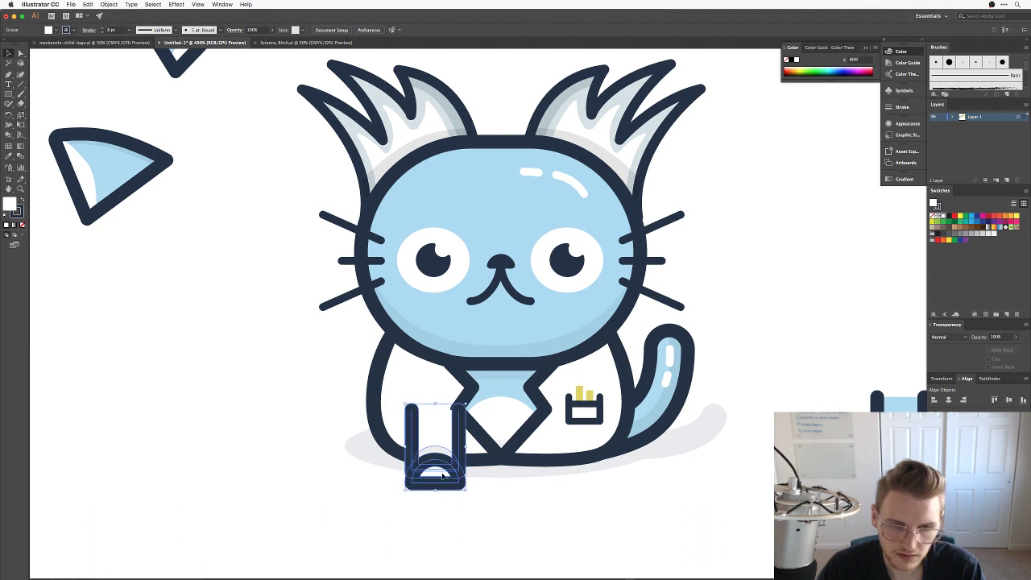
pyautogui.click(518, 503)
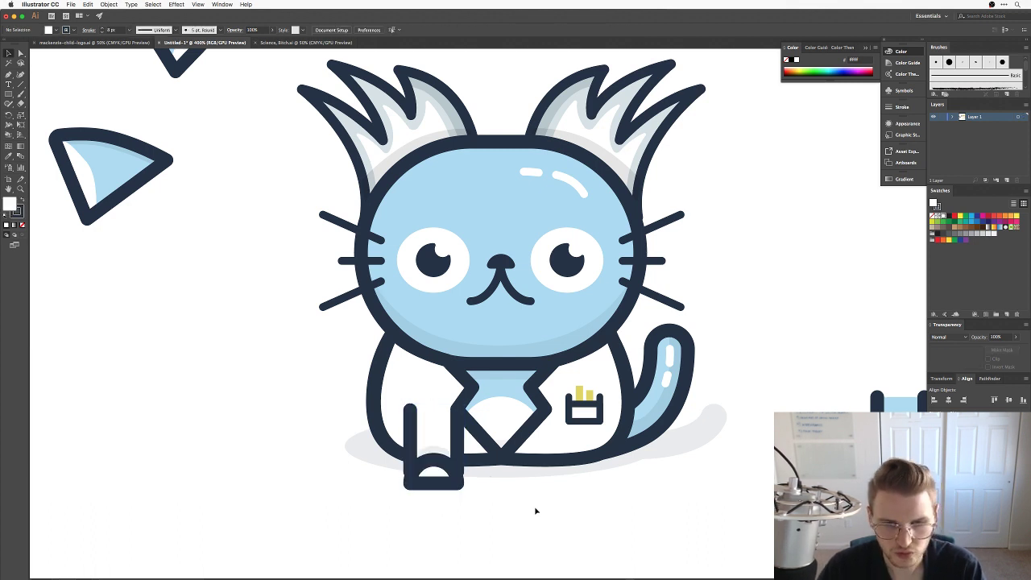
# Duplicate the white-sleeved leg horizontally onto the right half of the coat, level with the first leg.
pyautogui.moveTo(464, 491); pyautogui.dragTo(600, 489)
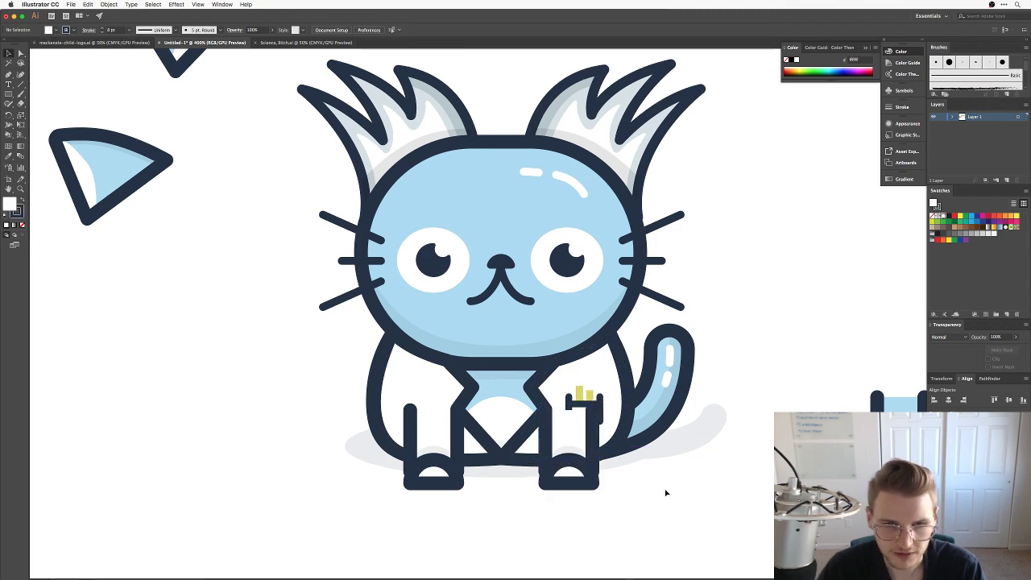
pyautogui.moveTo(652, 474); pyautogui.dragTo(562, 454)
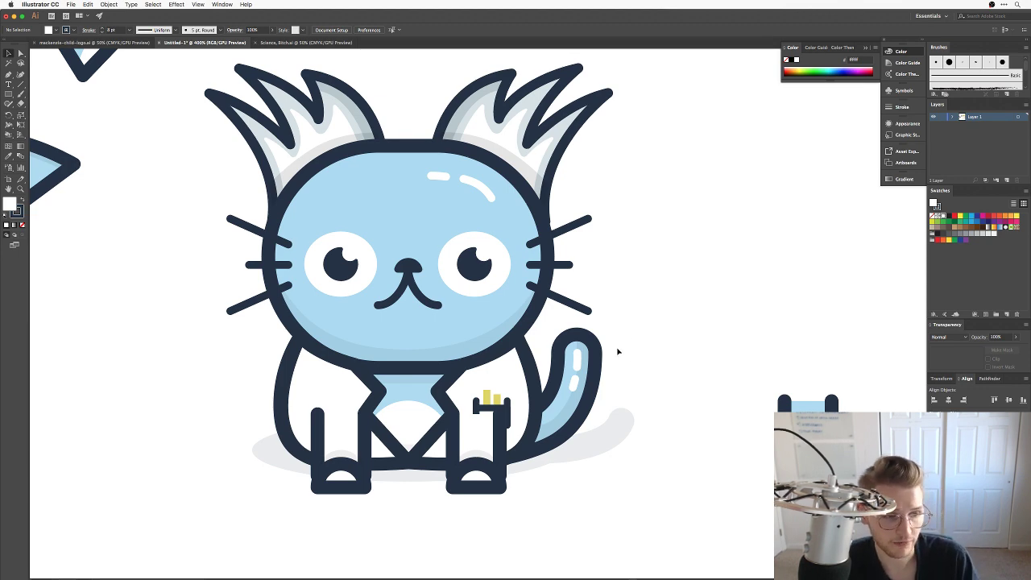
pyautogui.press('z')
pyautogui.moveTo(490, 539); pyautogui.dragTo(550, 373)
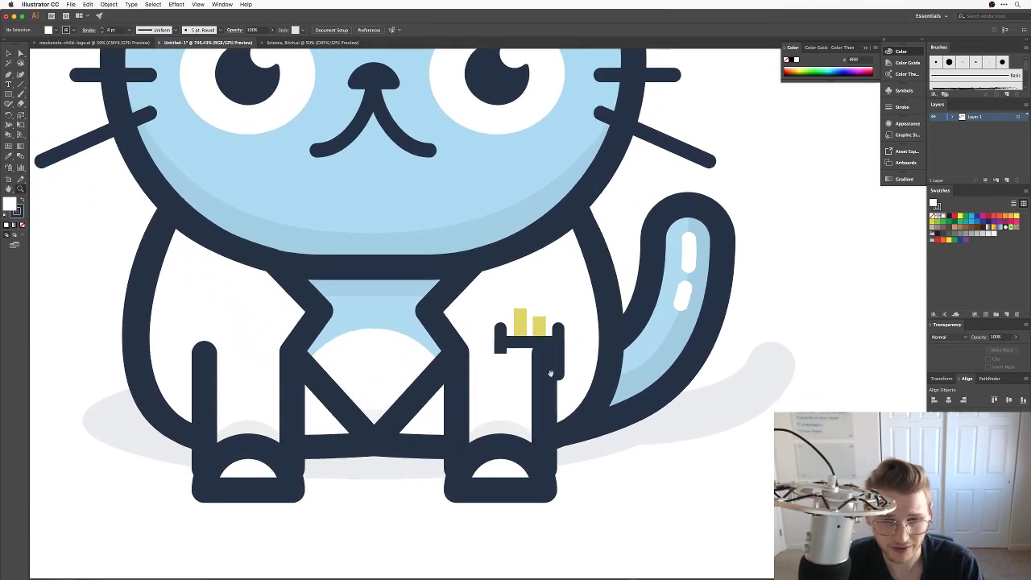
pyautogui.press('v')
pyautogui.moveTo(453, 504); pyautogui.dragTo(550, 520)
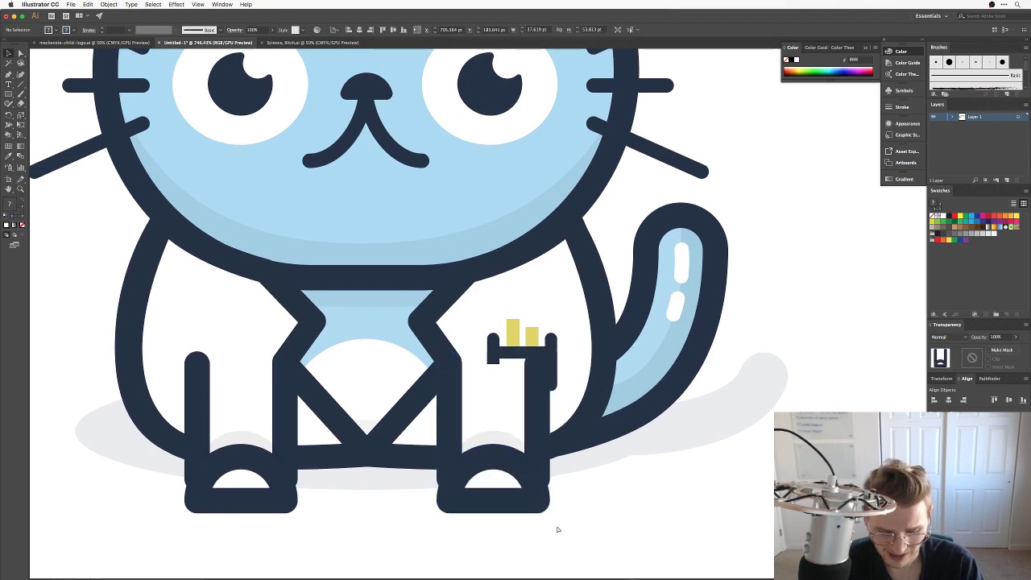
pyautogui.click(558, 529)
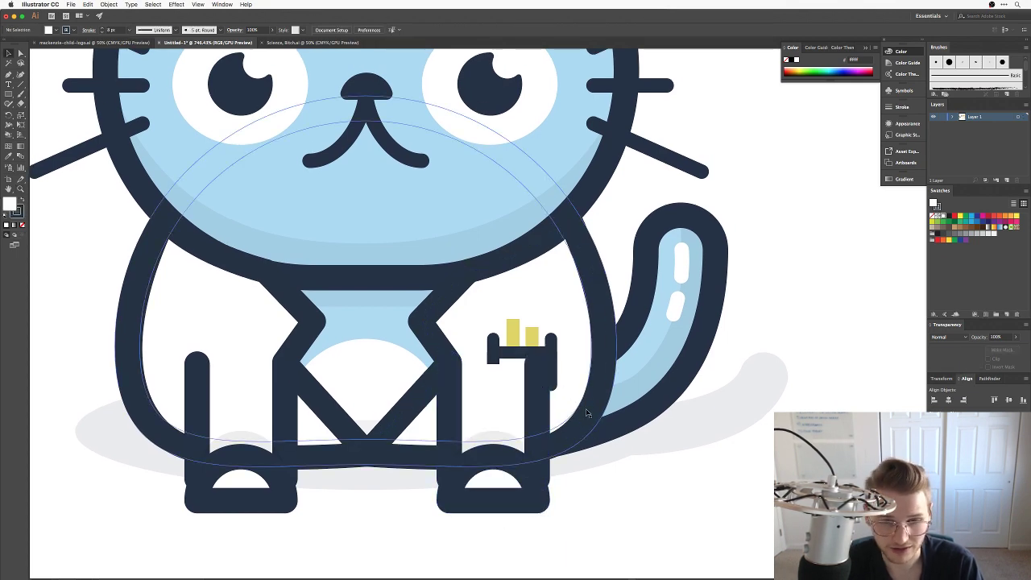
# Move the pocket and its two yellow pieces straight up together until they sit above the right leg.
pyautogui.moveTo(579, 402); pyautogui.dragTo(473, 314)
pyautogui.moveTo(533, 356); pyautogui.dragTo(207, 314)
pyautogui.hscroll(-2, 552, 345)
pyautogui.scroll(1, 553, 346)
pyautogui.hotkey('ctrl', 'z')
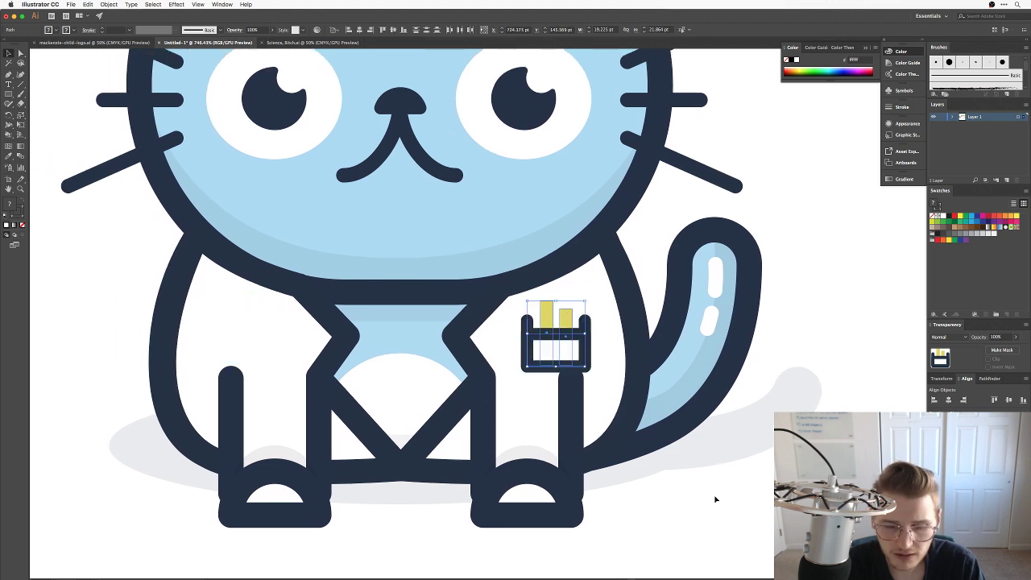
pyautogui.moveTo(568, 335); pyautogui.dragTo(566, 331)
pyautogui.click(645, 237)
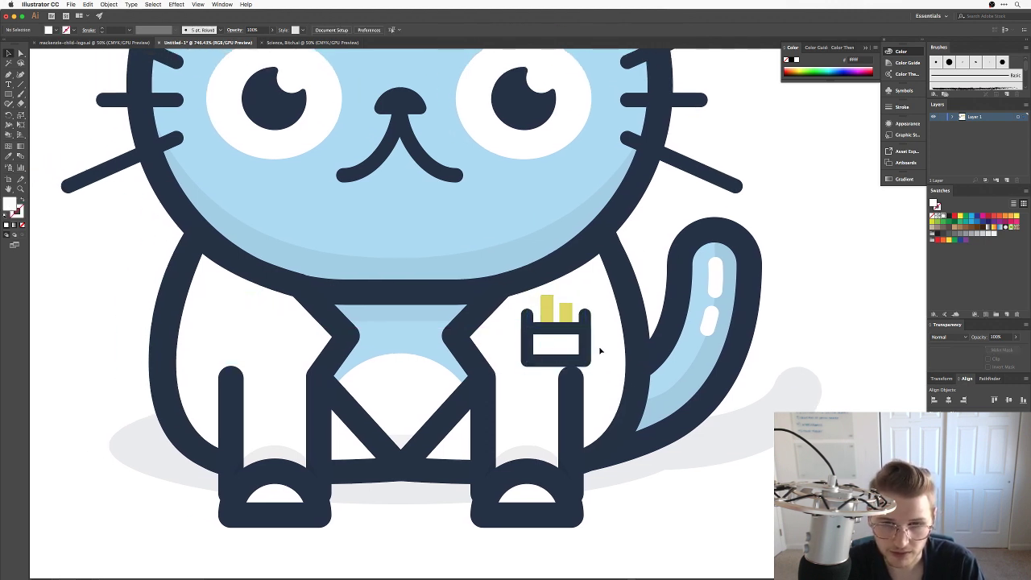
# Move the grouped chest pocket slightly up and outward on the lab coat.
pyautogui.click(566, 331)
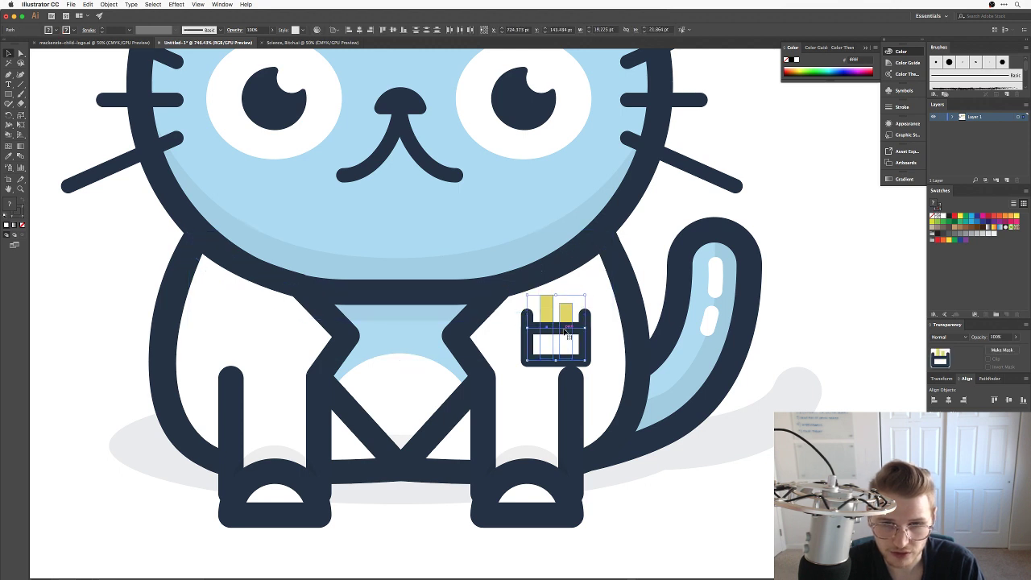
pyautogui.moveTo(566, 330); pyautogui.dragTo(572, 327)
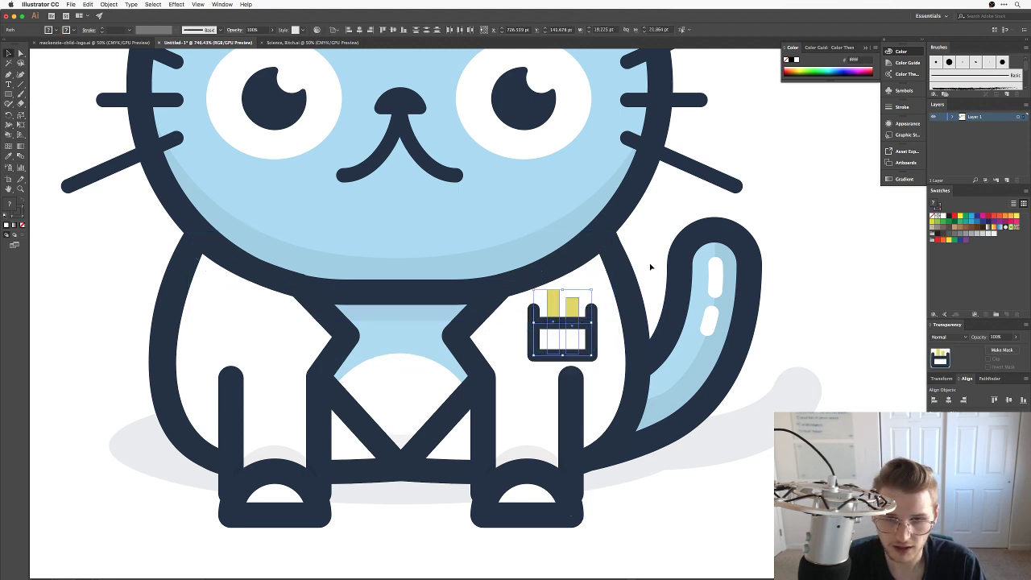
pyautogui.click(605, 289)
# Shorten both yellow bars in the chest pocket from their top edge.
pyautogui.press('a')
pyautogui.click(553, 309)
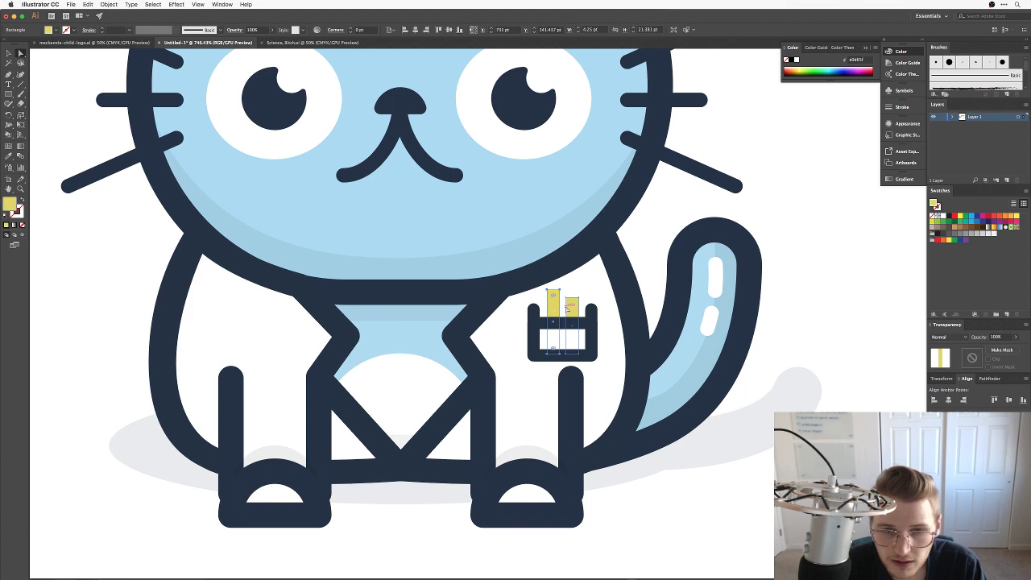
pyautogui.keyDown('shift'); pyautogui.click(566, 308); pyautogui.keyUp('shift')
pyautogui.keyDown('shift'); pyautogui.click(574, 303); pyautogui.keyUp('shift')
pyautogui.press('v')
pyautogui.moveTo(564, 290); pyautogui.dragTo(563, 299)
pyautogui.click(643, 267)
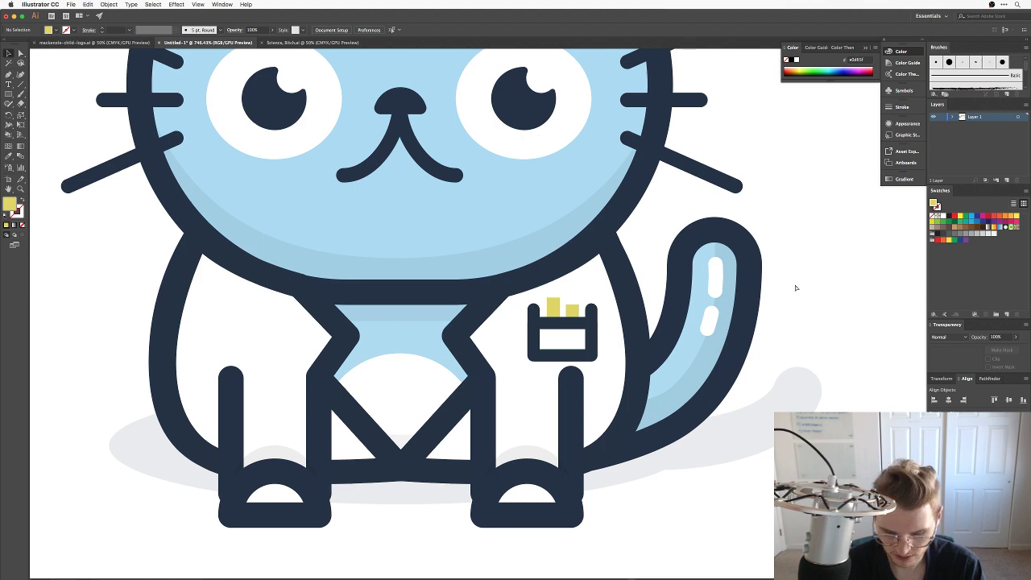
# Examine the pocket up close and against the whole cat illustration.
pyautogui.press('super+minus')
pyautogui.press('super+minus')
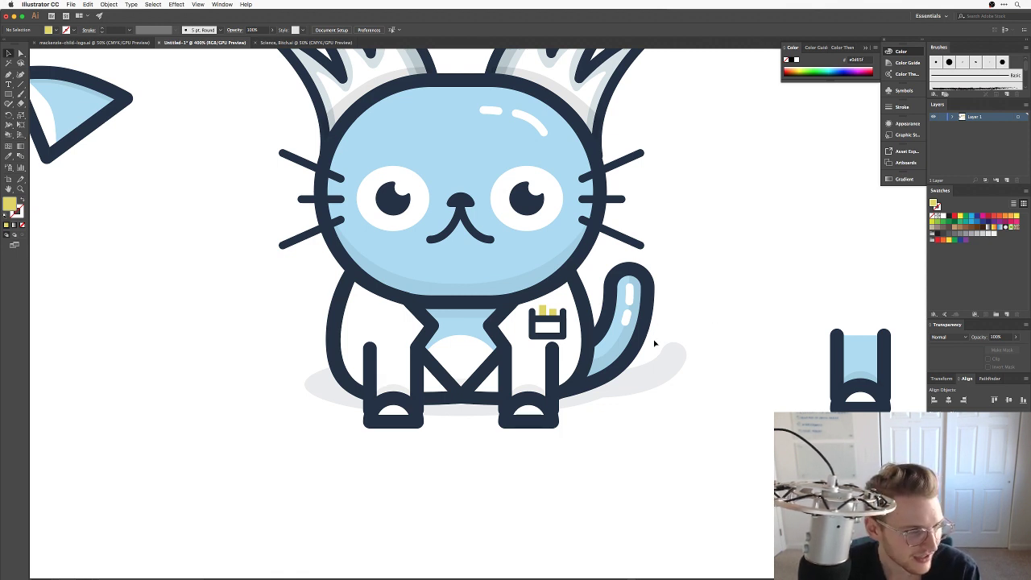
pyautogui.scroll(5, 692, 410)
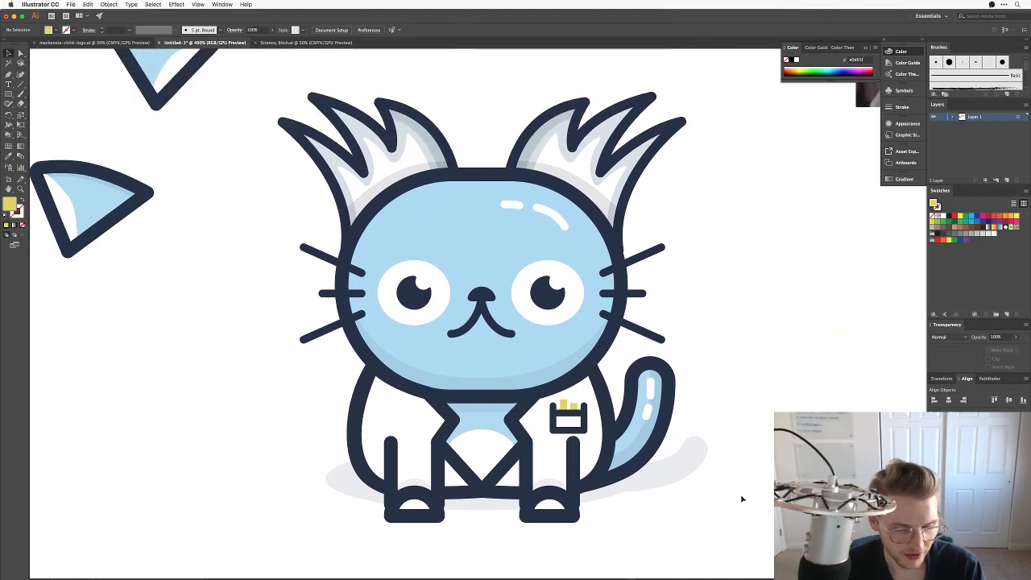
pyautogui.moveTo(498, 568)
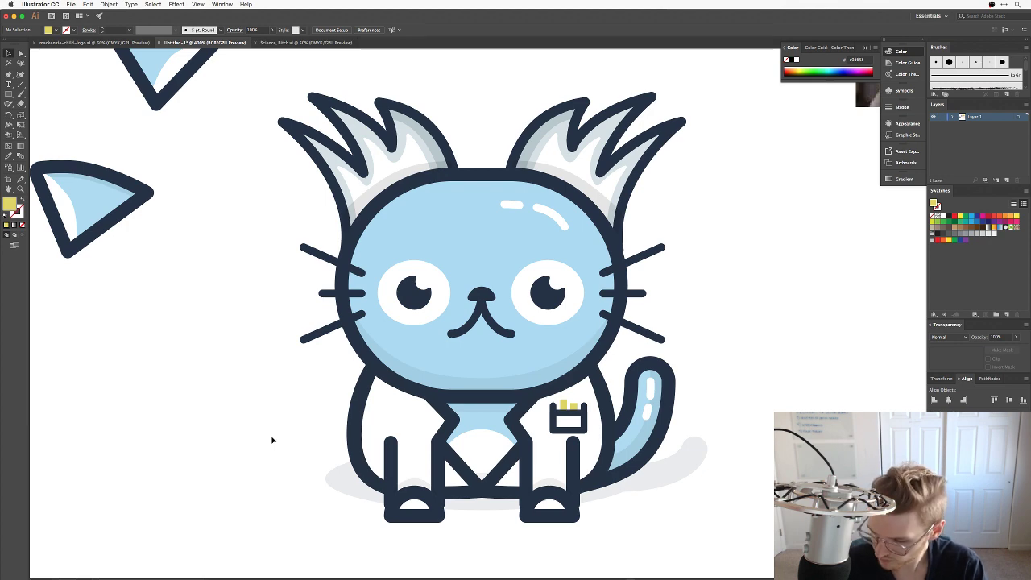
pyautogui.press('super+equal')
pyautogui.press('super+equal')
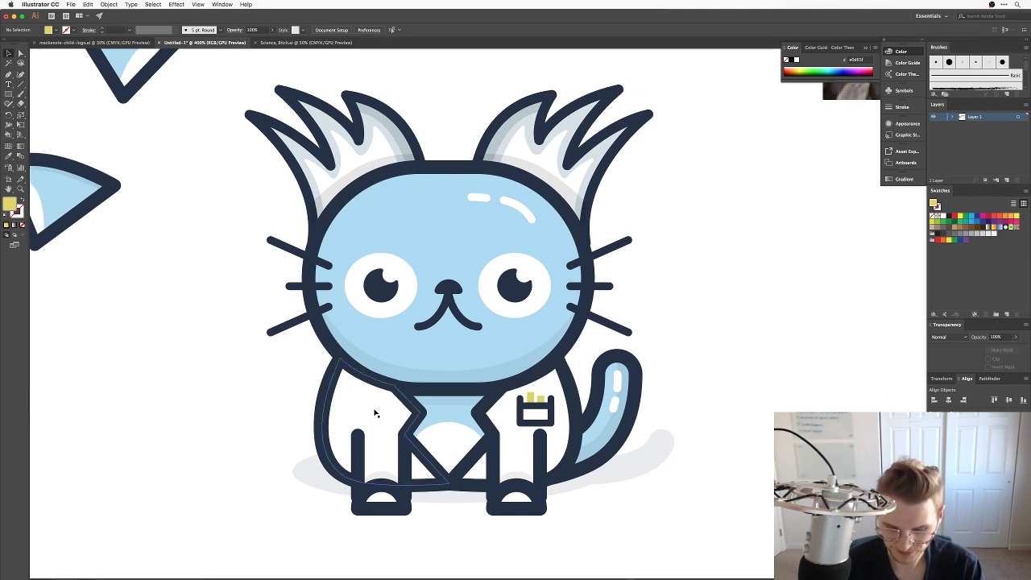
pyautogui.scroll(-4, 470, 520)
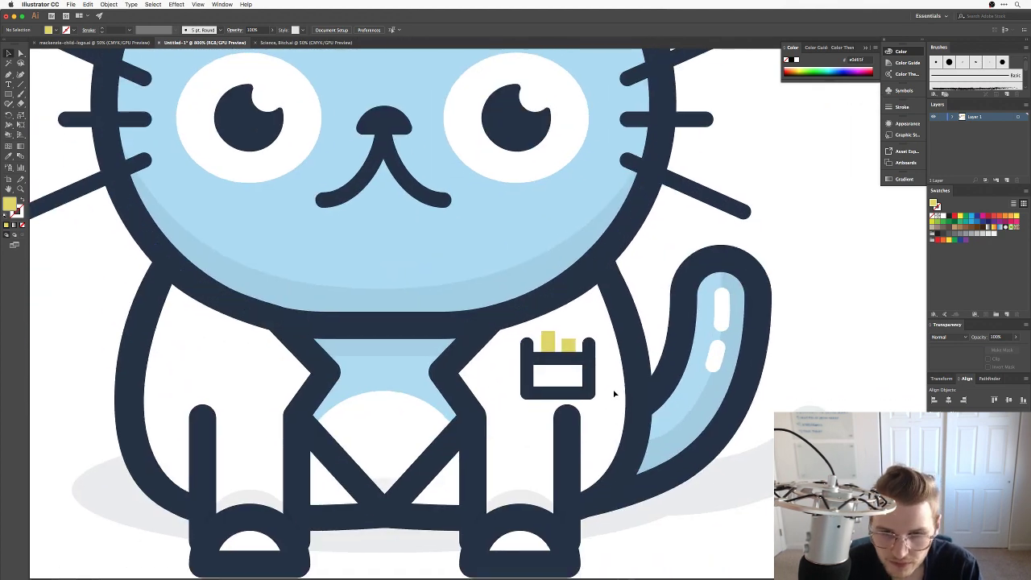
pyautogui.moveTo(614, 395); pyautogui.dragTo(538, 341)
pyautogui.click(683, 256)
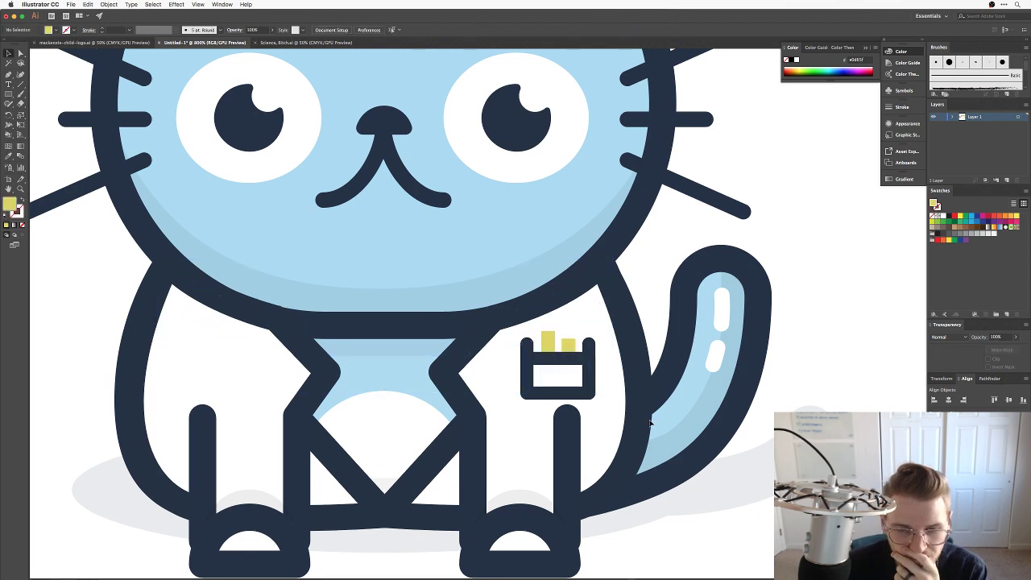
pyautogui.scroll(2, 665, 453)
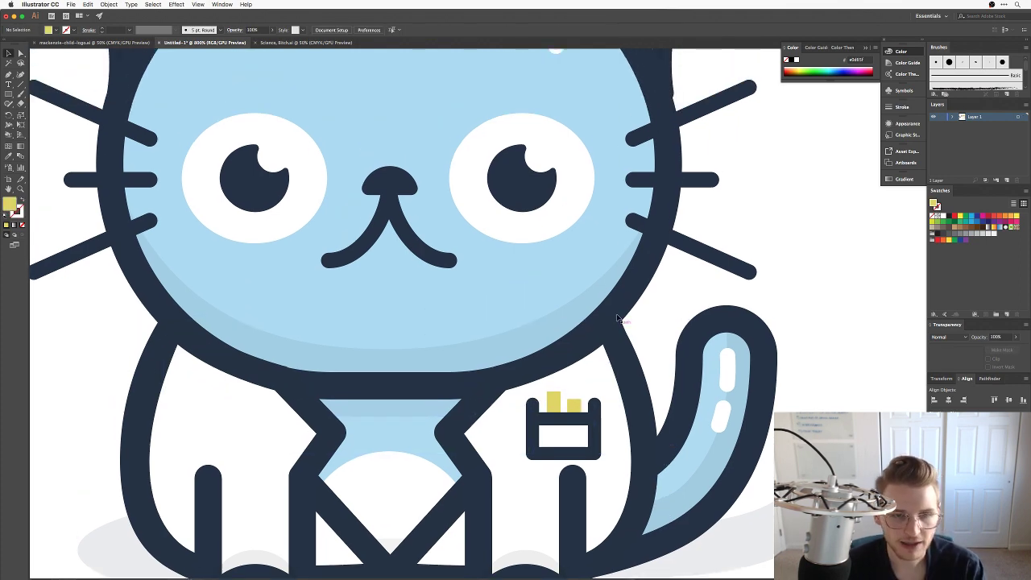
pyautogui.press('super+minus')
pyautogui.press('super+minus')
pyautogui.moveTo(706, 312); pyautogui.dragTo(718, 290)
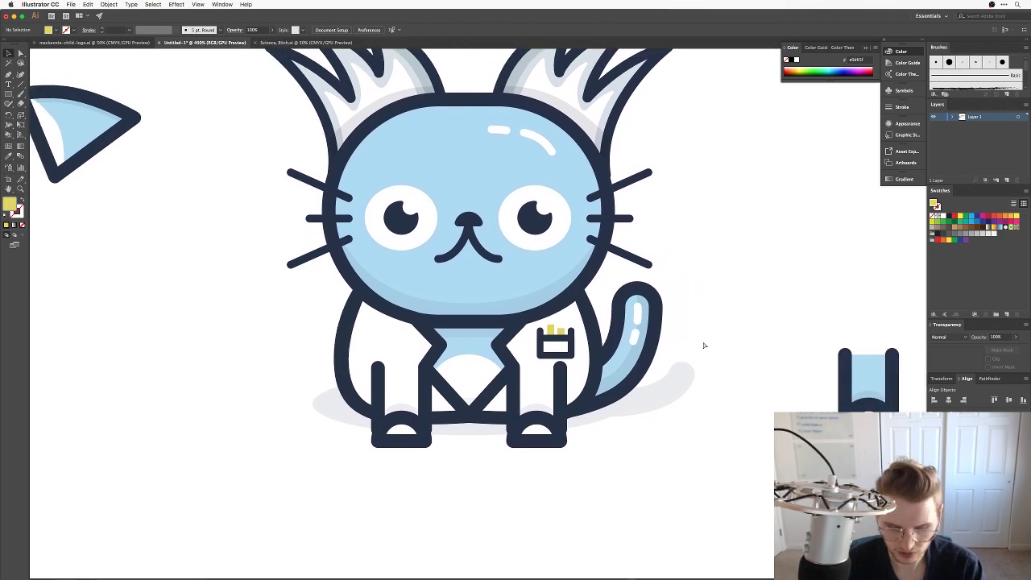
# Draw a circle about 7.5 pt wide on the chest between the collar flaps and give it the coat's fill and outline.
pyautogui.press('super+plus')
pyautogui.press('super+plus')
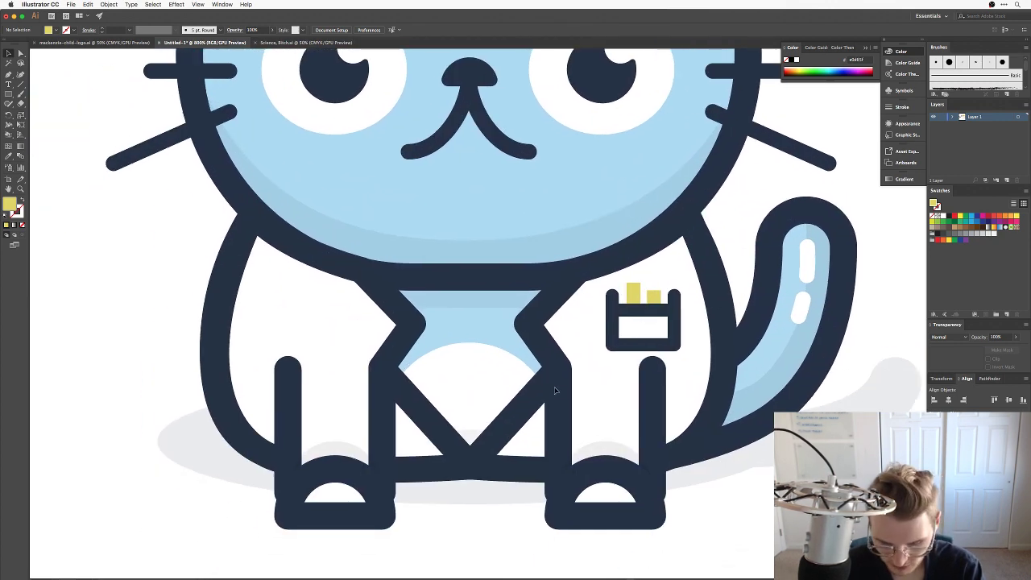
pyautogui.press('l')
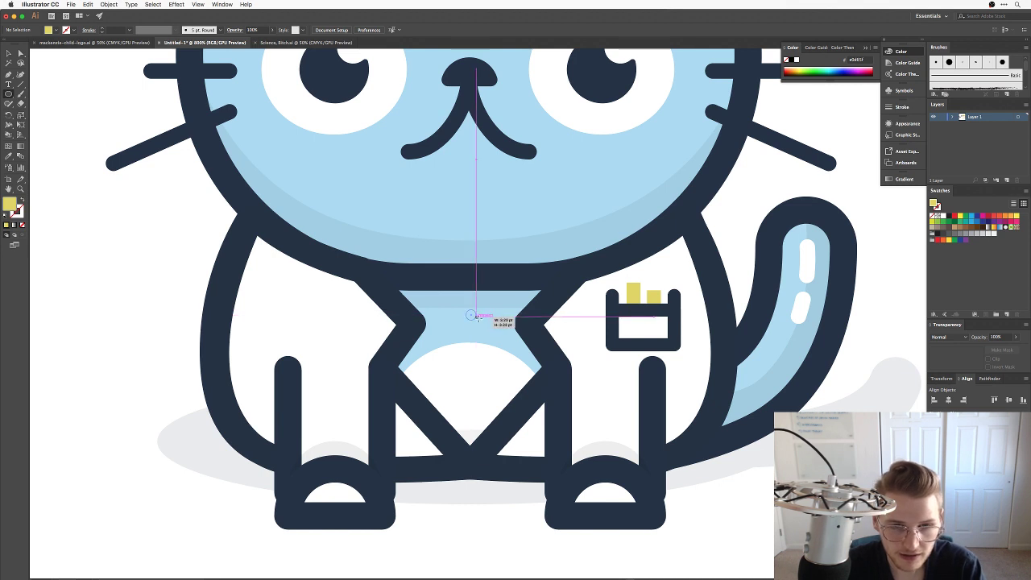
pyautogui.moveTo(478, 318); pyautogui.dragTo(487, 326)
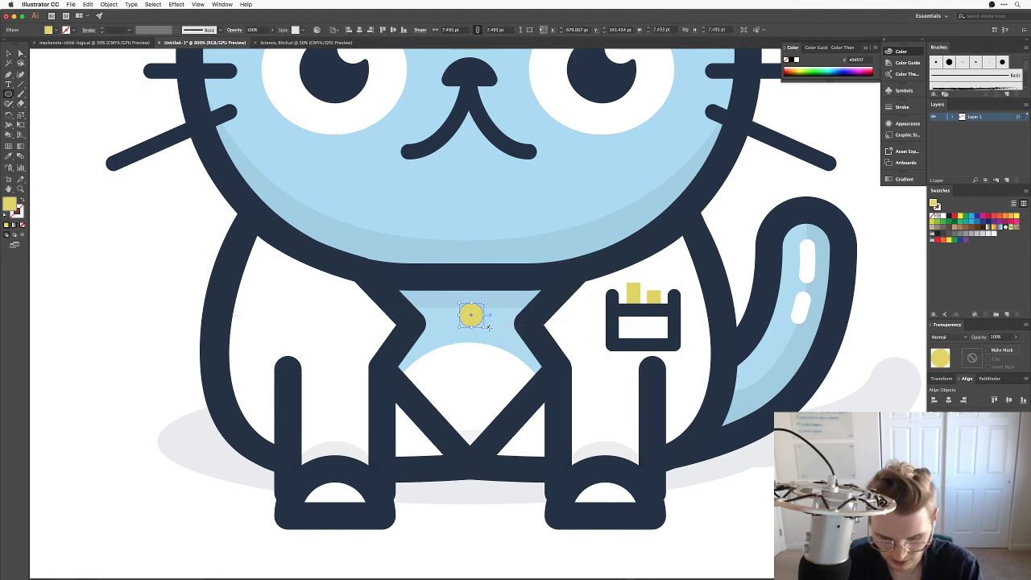
pyautogui.press('i')
pyautogui.click(579, 313)
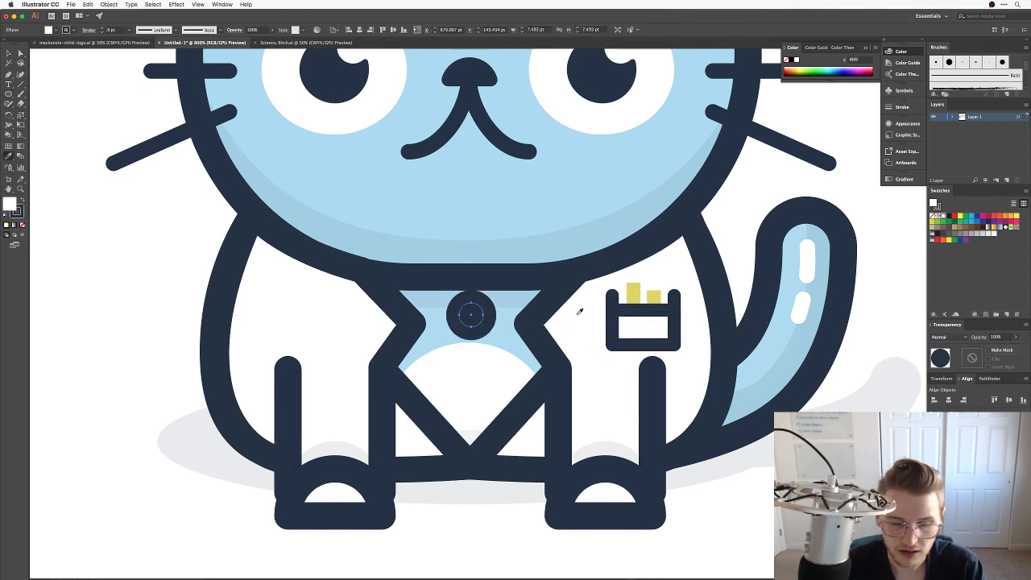
# Set the chest circle's outline weight to 4 pt.
pyautogui.click(101, 31)
pyautogui.click(100, 31)
pyautogui.click(100, 31)
pyautogui.click(101, 32)
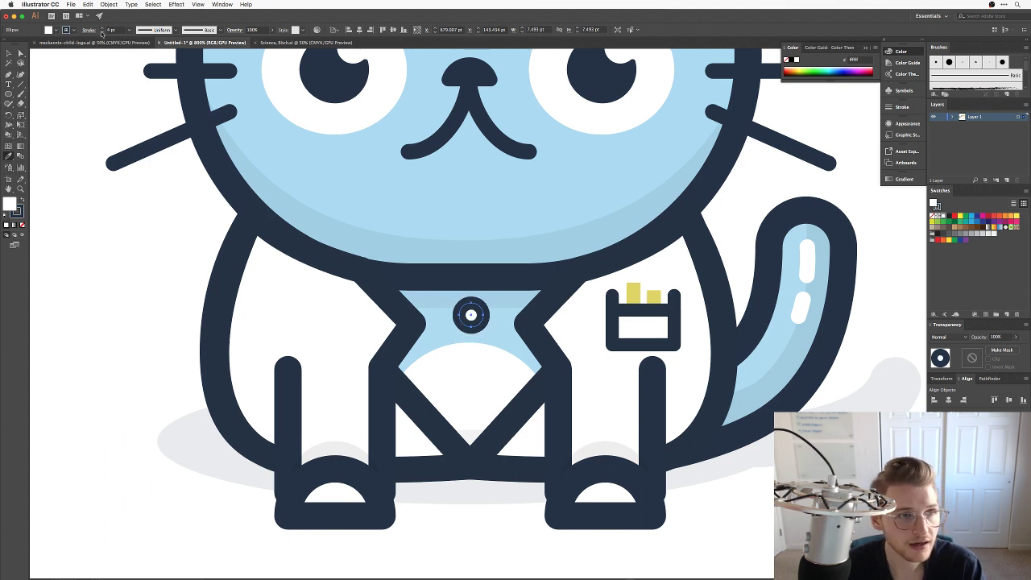
pyautogui.click(92, 92)
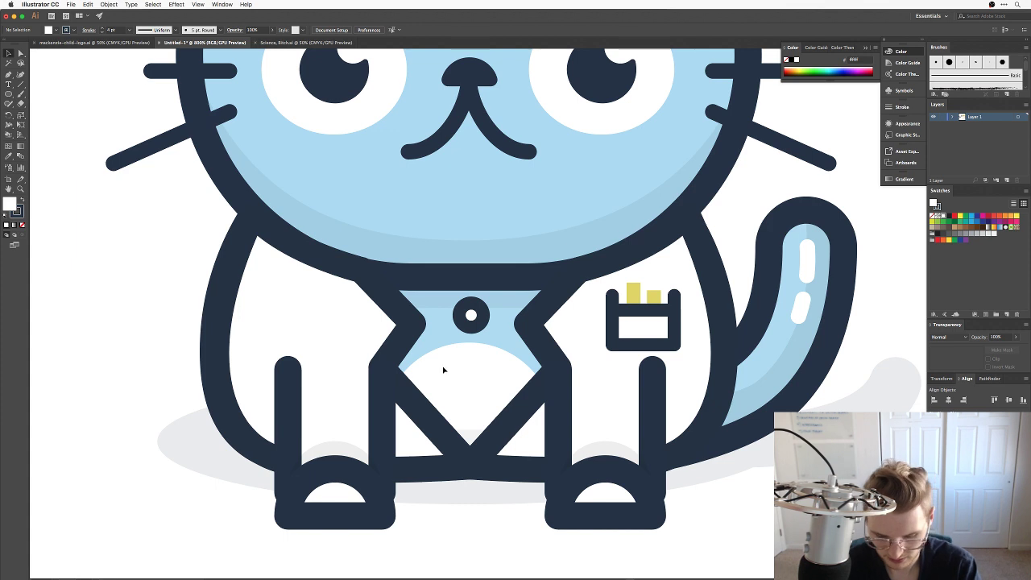
# Draw a rectangle about 7.5 by 43.5 pt hanging down from the circle and set its outline weight to 4 pt.
pyautogui.press('l')
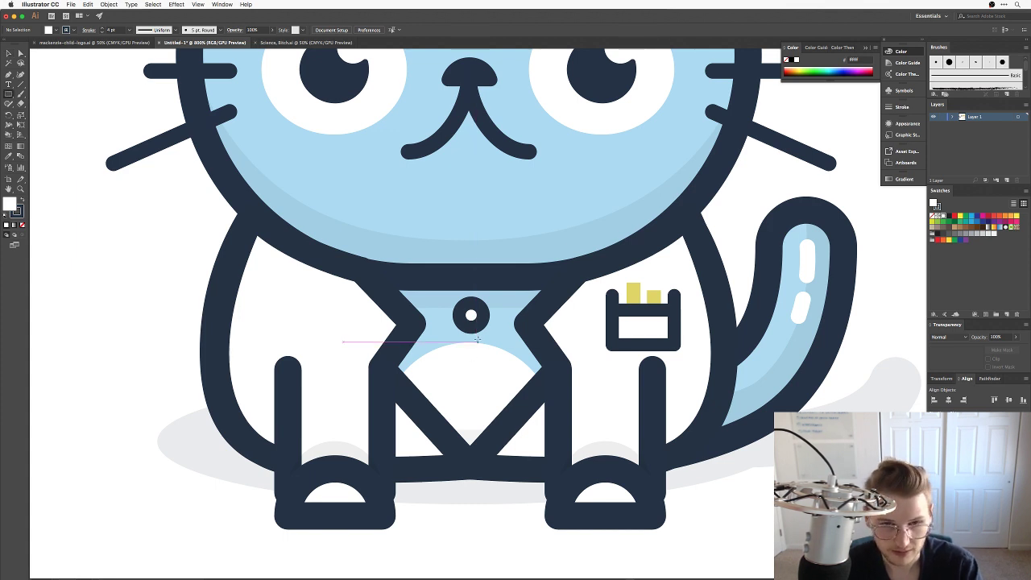
pyautogui.moveTo(463, 316)
pyautogui.mouseDown()
pyautogui.moveTo(482, 356)
pyautogui.moveTo(472, 375)
pyautogui.moveTo(477, 457)
pyautogui.mouseUp()
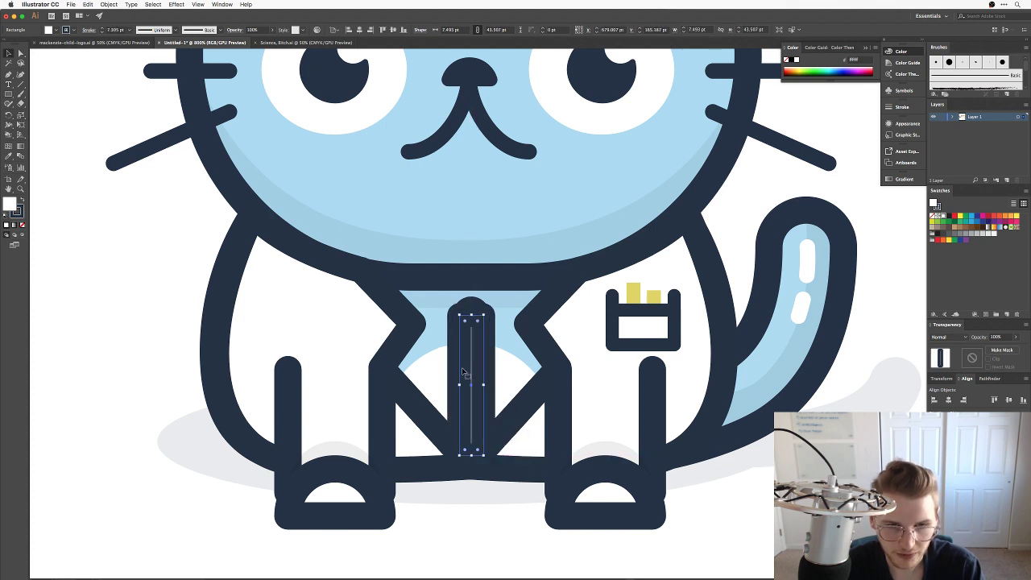
pyautogui.click(102, 32)
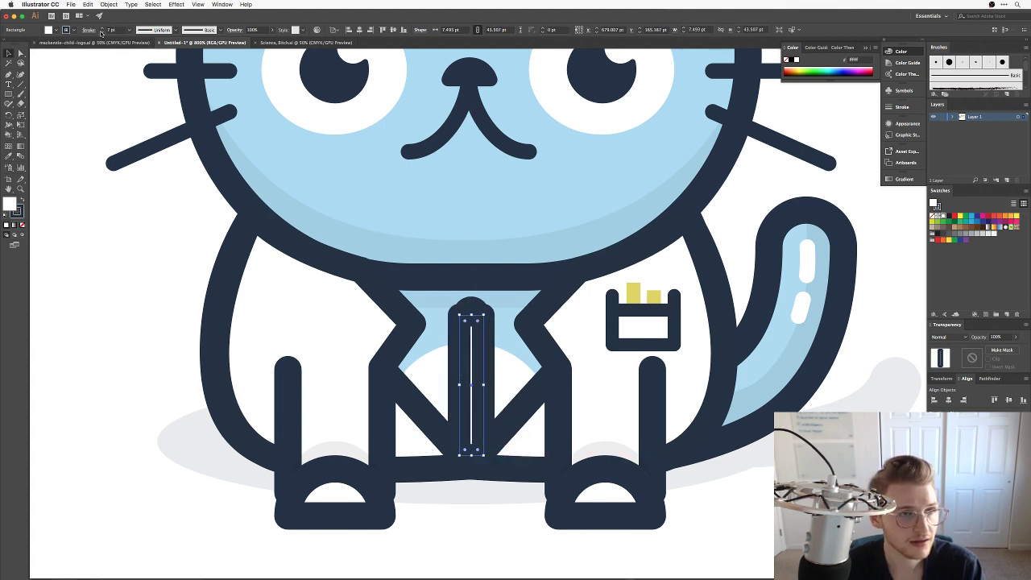
pyautogui.click(102, 32)
pyautogui.click(102, 32)
pyautogui.click(103, 32)
pyautogui.click(108, 249)
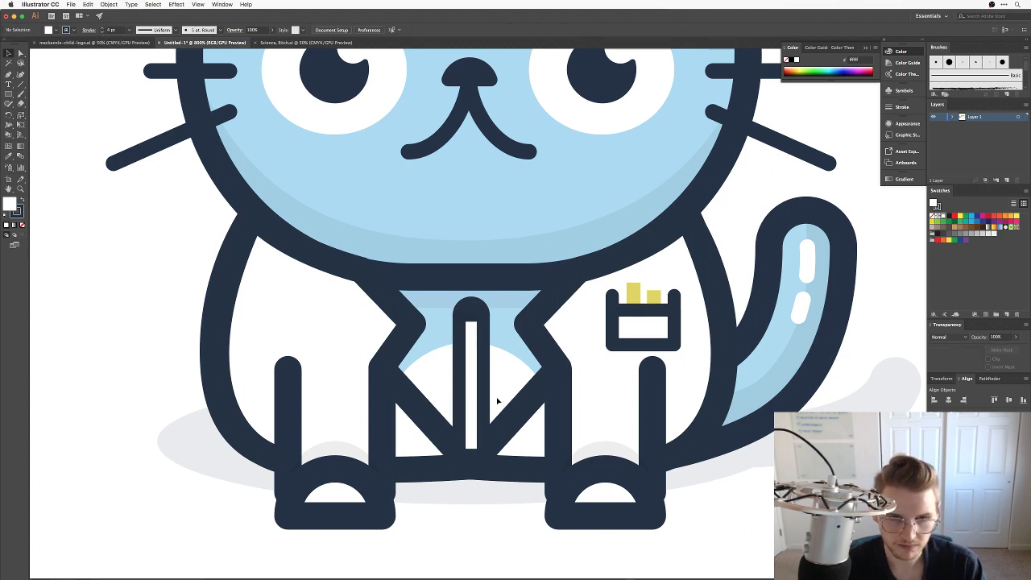
# Add an anchor point on each long side of the narrow rectangle, near its upper end.
pyautogui.click(479, 364)
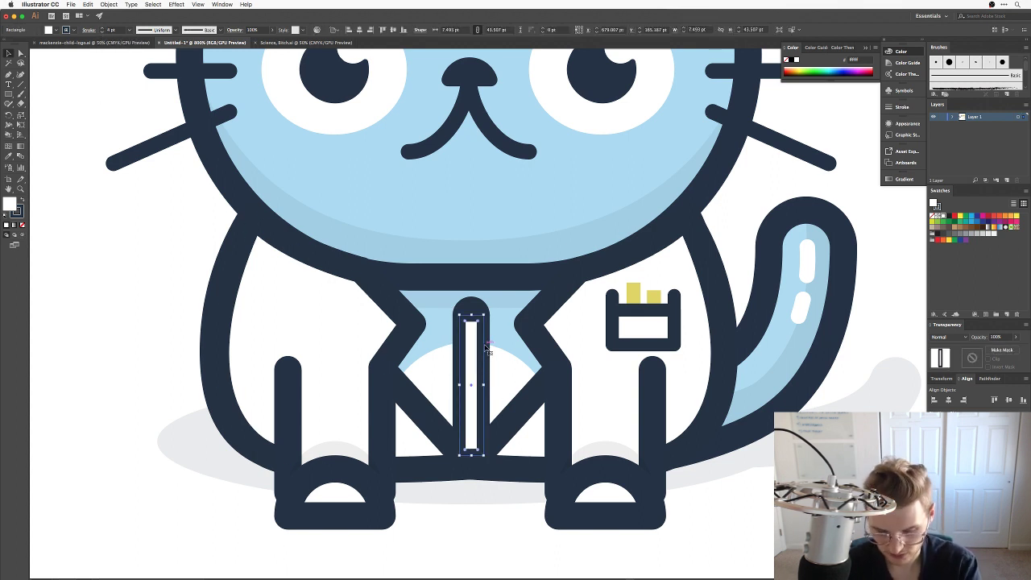
pyautogui.hotkey('shift', 'c')
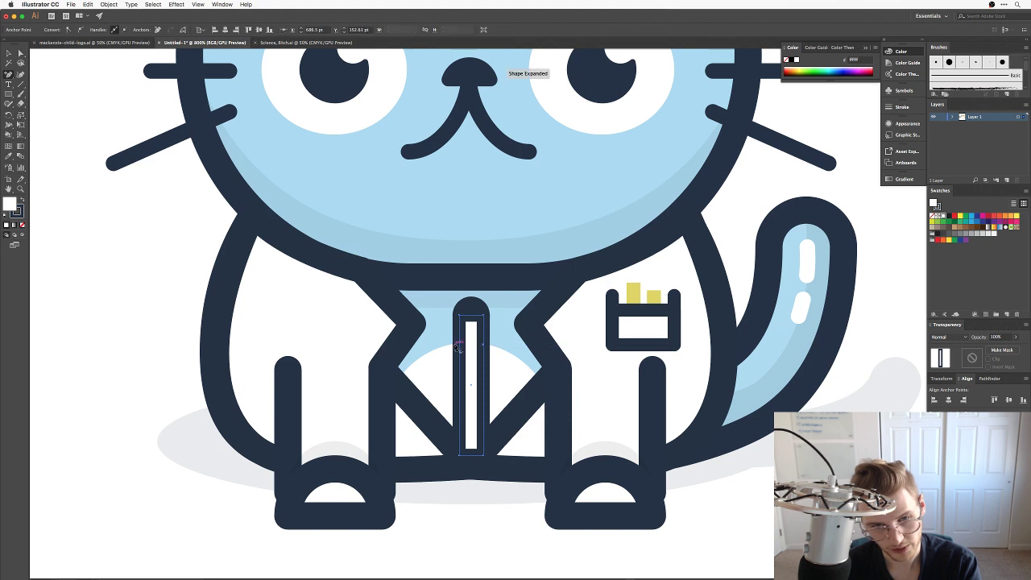
pyautogui.press('a')
pyautogui.moveTo(460, 346); pyautogui.dragTo(439, 346)
pyautogui.press('z')
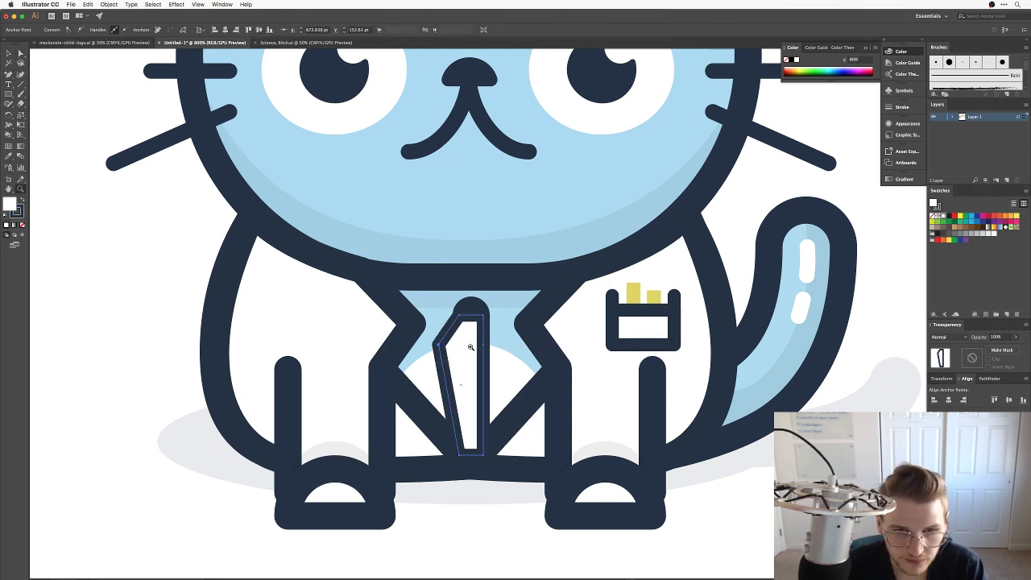
pyautogui.press('super+z')
pyautogui.press('super+shift+z')
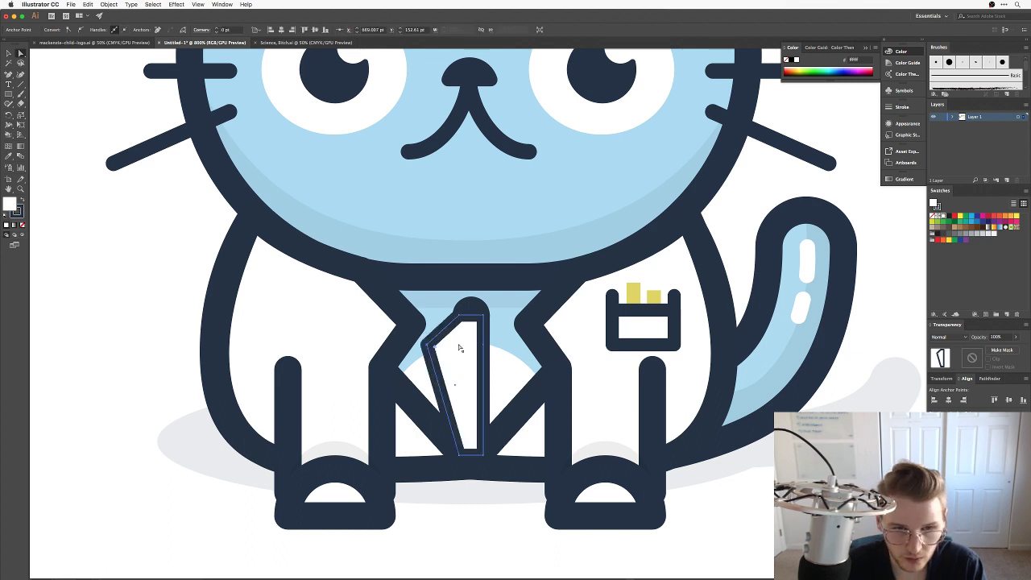
pyautogui.press('super+z')
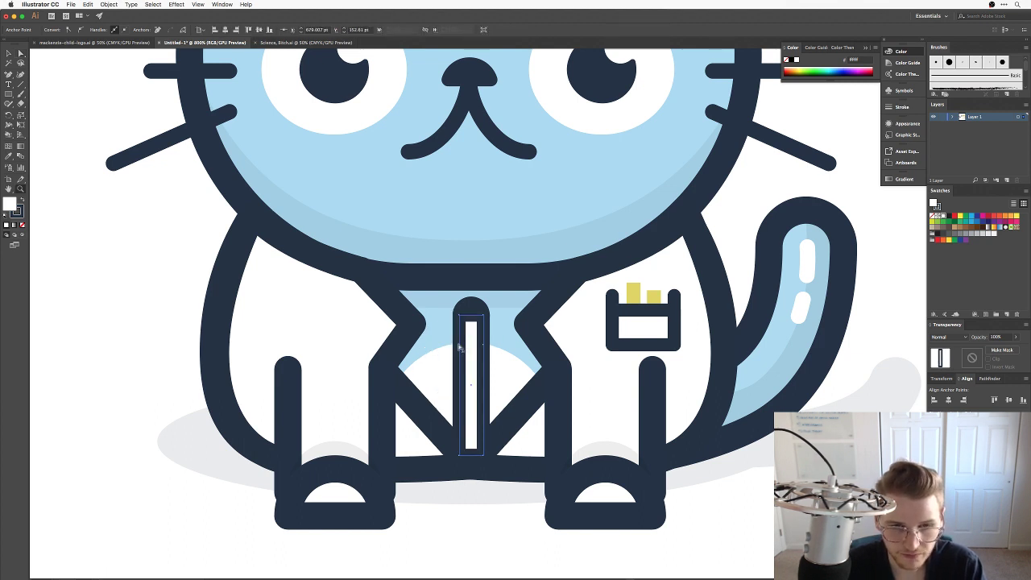
# Nudge the two added side anchor points 5 pt outward each to form a tapered tie shape.
pyautogui.press('Left')
pyautogui.press('Left')
pyautogui.press('Left')
pyautogui.press('Left')
pyautogui.press('Left')
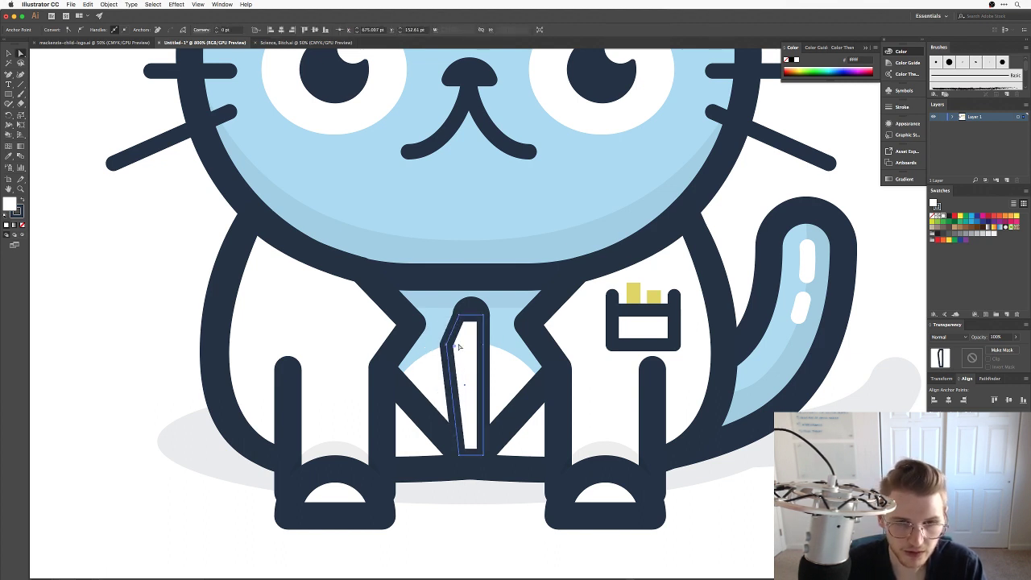
pyautogui.press('Left')
pyautogui.click(484, 346)
pyautogui.press('Right')
pyautogui.press('Right')
pyautogui.press('Right')
pyautogui.press('Right')
pyautogui.press('Right')
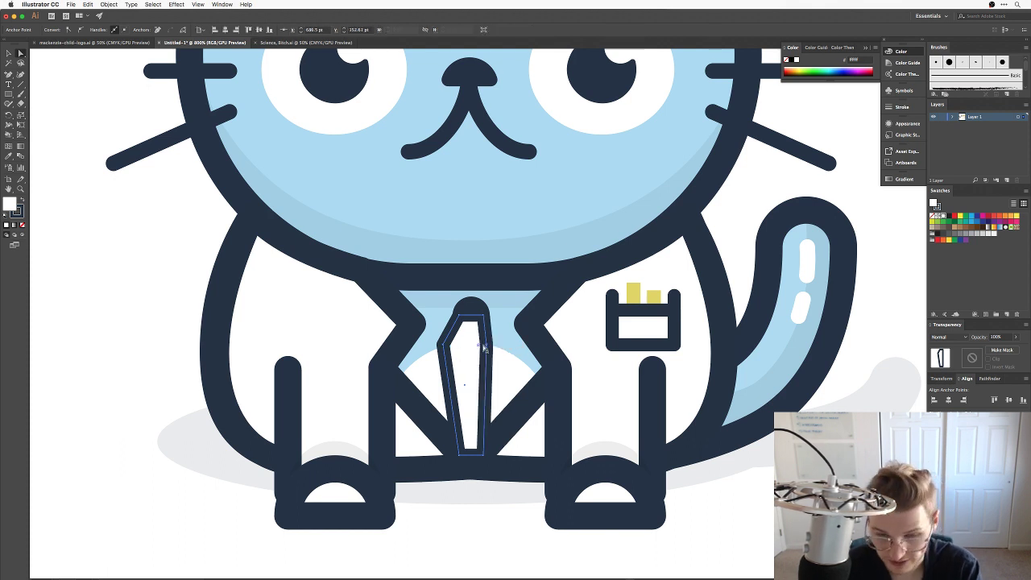
pyautogui.click(722, 545)
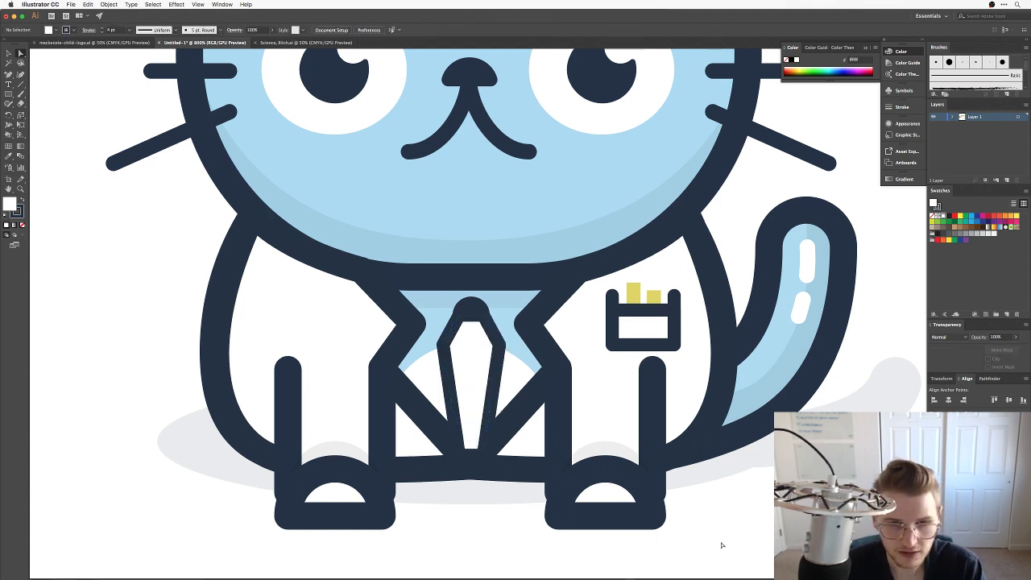
# Arrange the tie body behind the circular knot.
pyautogui.press('v')
pyautogui.click(481, 340)
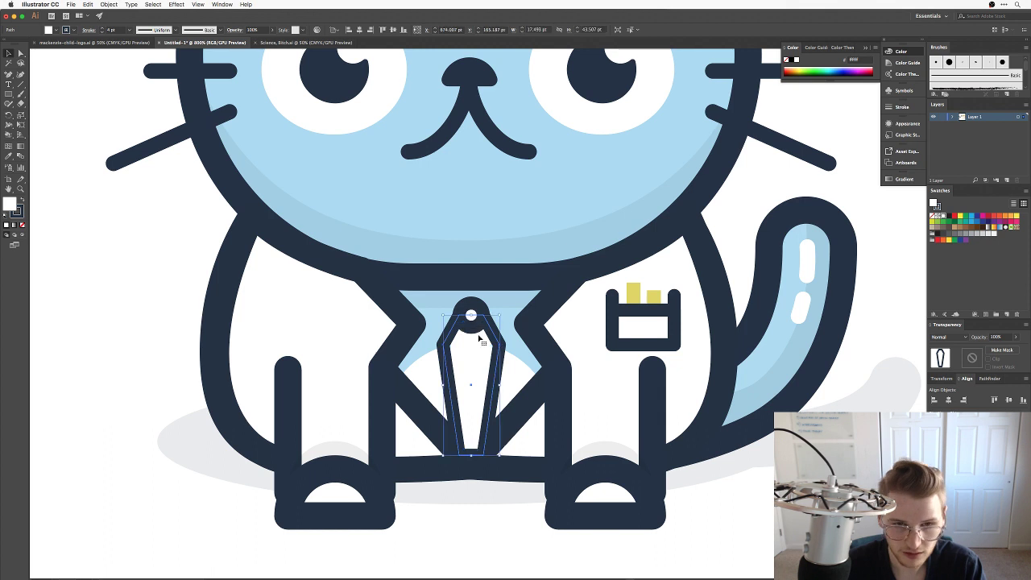
pyautogui.click(743, 499)
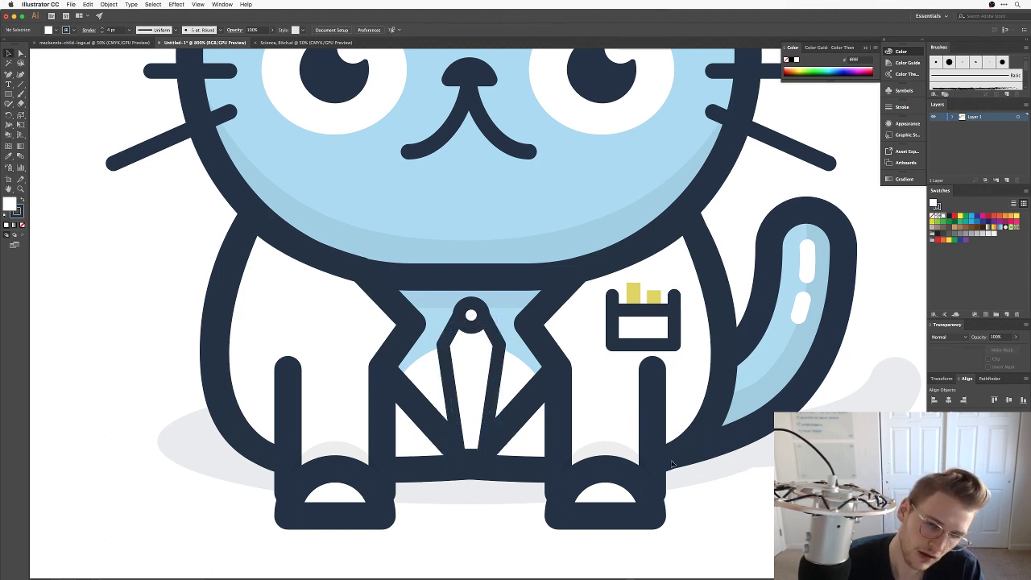
# Fill the tie body with a muted yellow similar to the pocket bars.
pyautogui.click(454, 391)
pyautogui.doubleClick(15, 206)
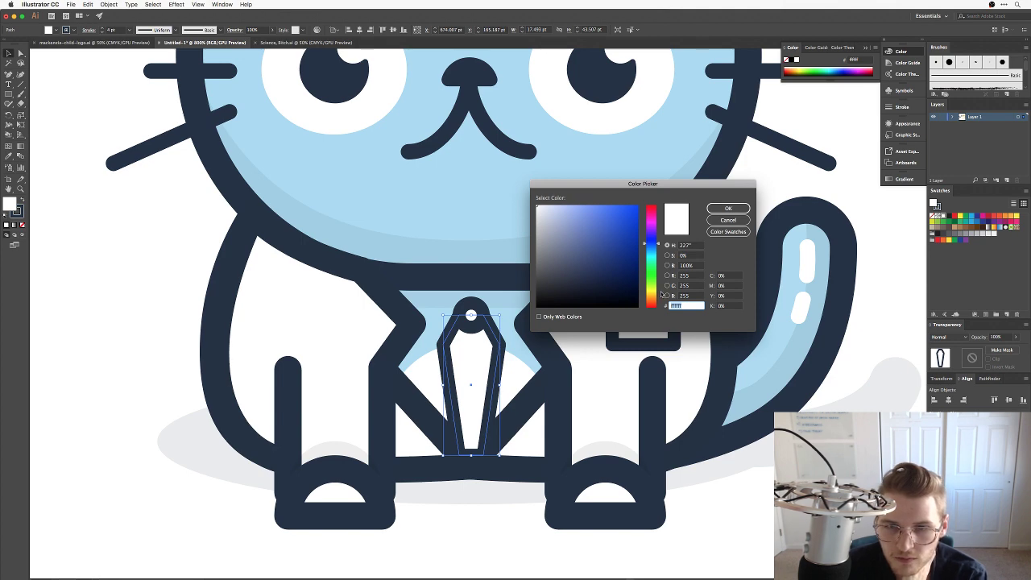
pyautogui.click(658, 291)
pyautogui.click(601, 218)
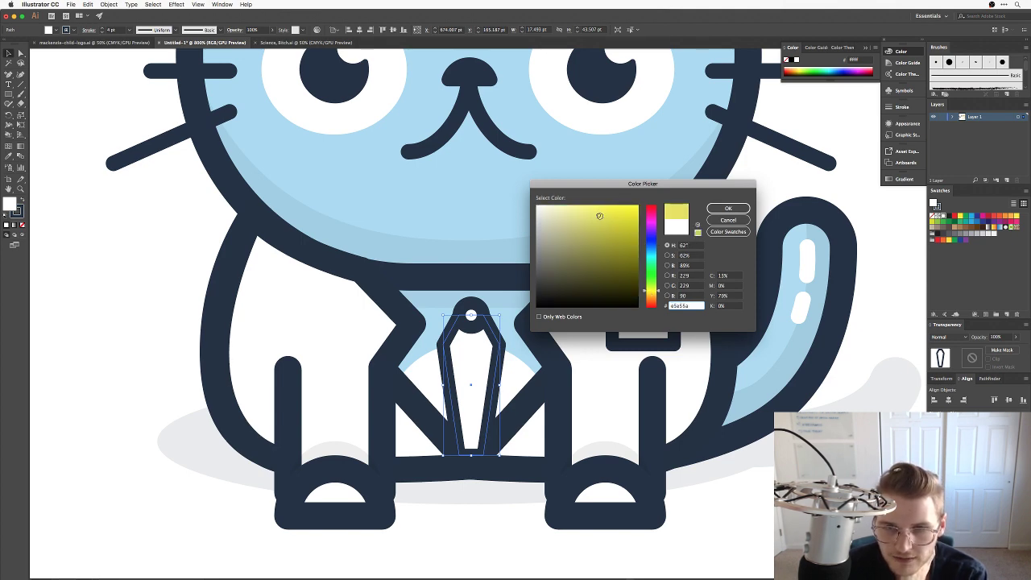
pyautogui.click(729, 208)
pyautogui.click(756, 185)
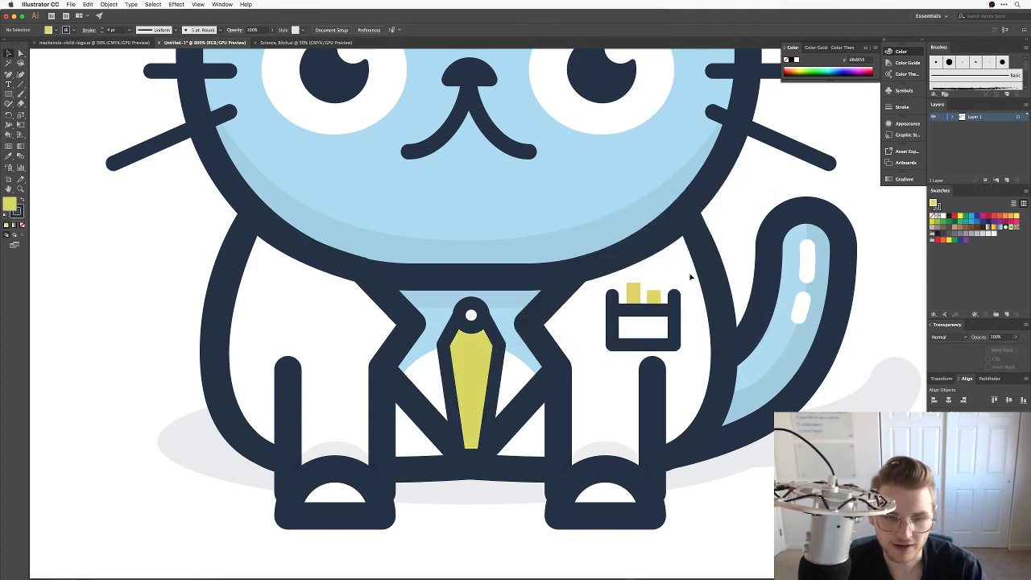
# Arrange the tie body behind the lab coat's lapel outlines and fill the circular knot with the tie's yellow.
pyautogui.click(467, 395)
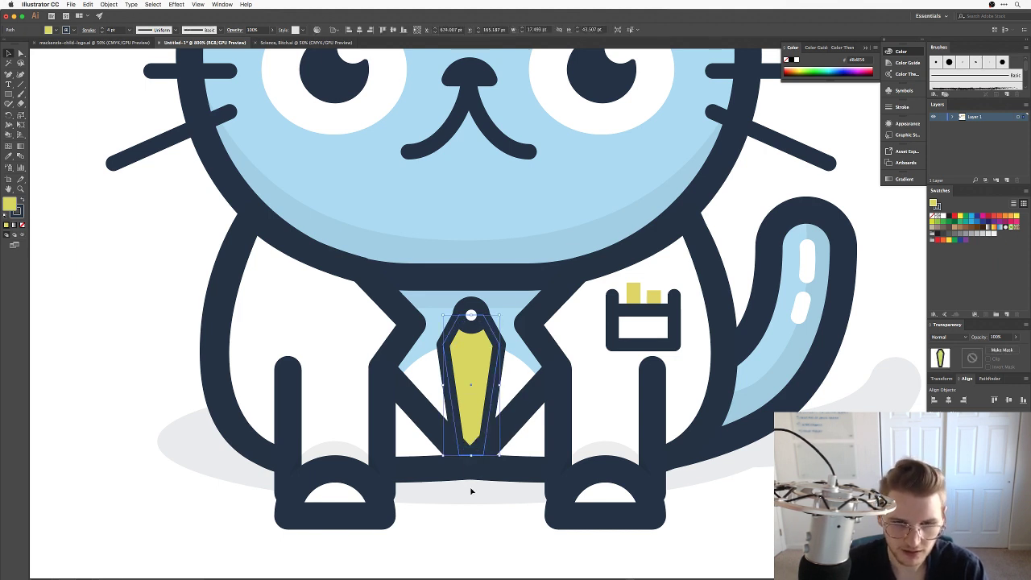
pyautogui.click(560, 431)
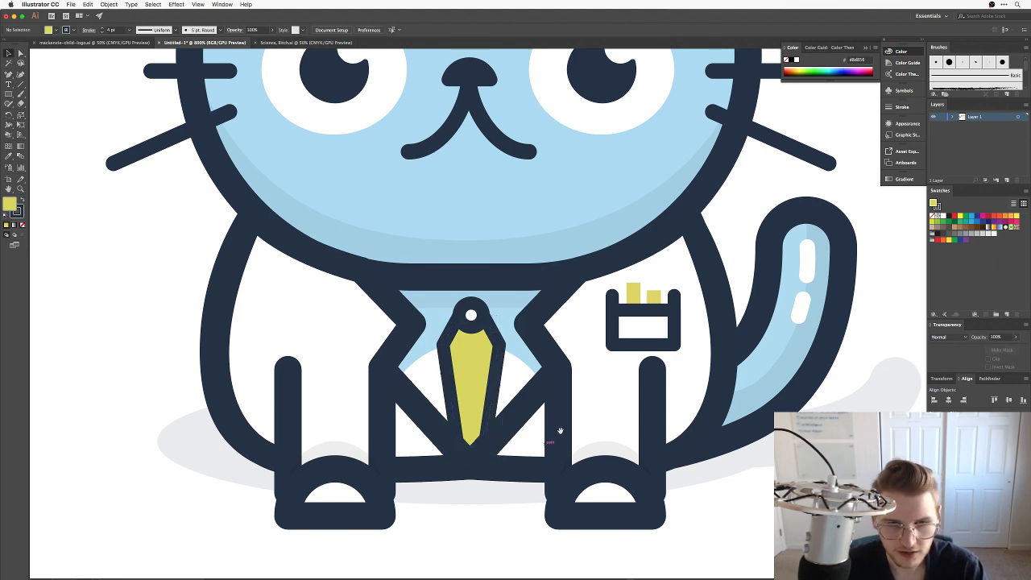
pyautogui.click(470, 314)
pyautogui.press('v')
pyautogui.click(510, 531)
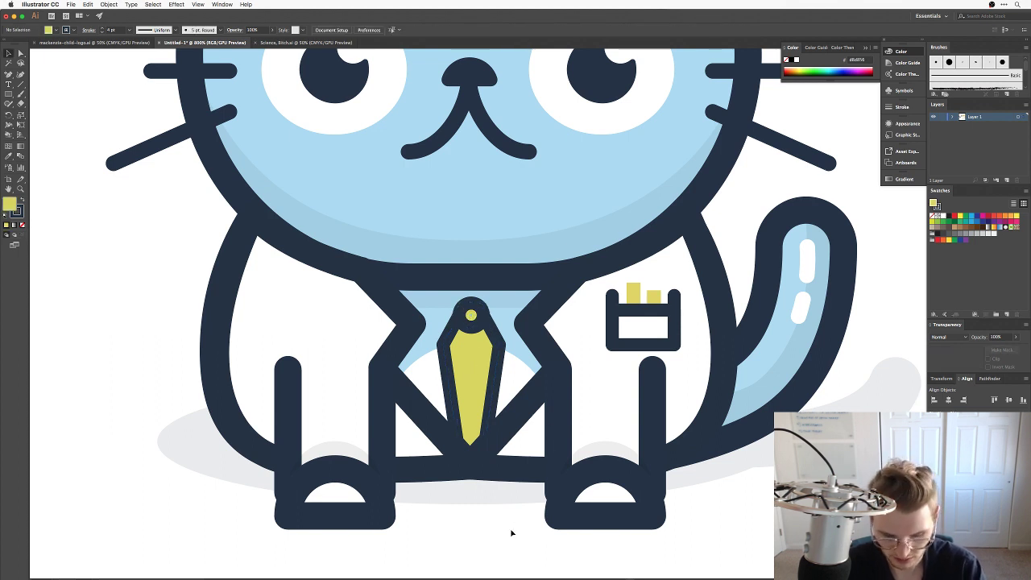
# Draw a small yellow, navy-outlined rectangle about 7.5 by 11.8 pt from the tie knot up to the cat's chin.
pyautogui.press('m')
pyautogui.click(463, 311)
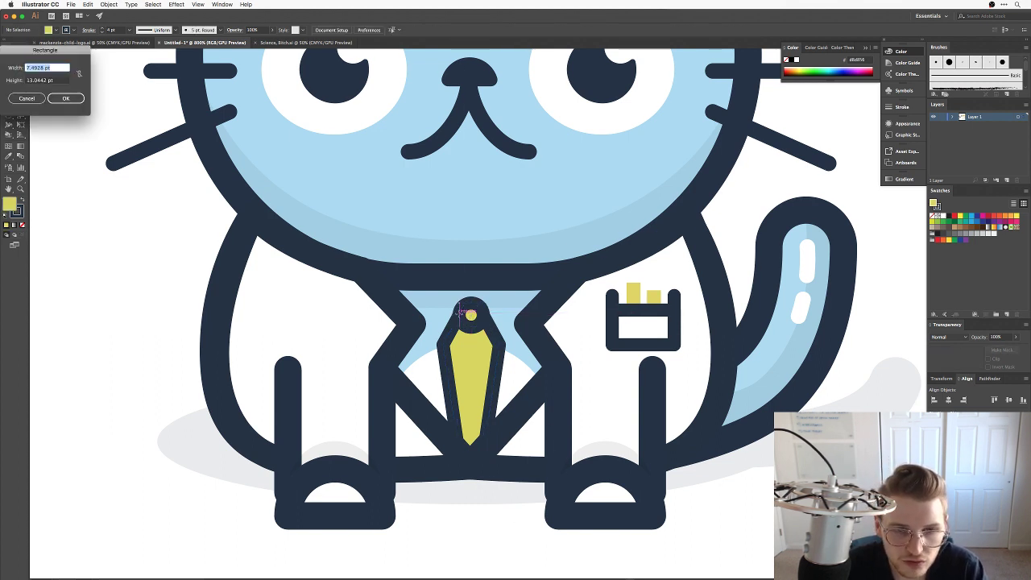
pyautogui.click(26, 98)
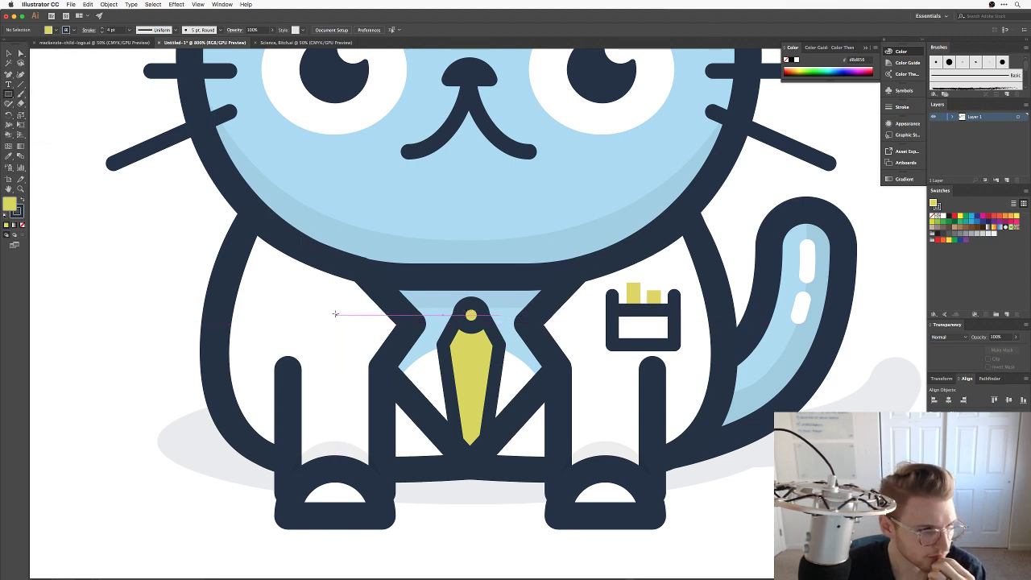
pyautogui.moveTo(470, 315); pyautogui.dragTo(473, 284)
pyautogui.press('v')
pyautogui.click(712, 251)
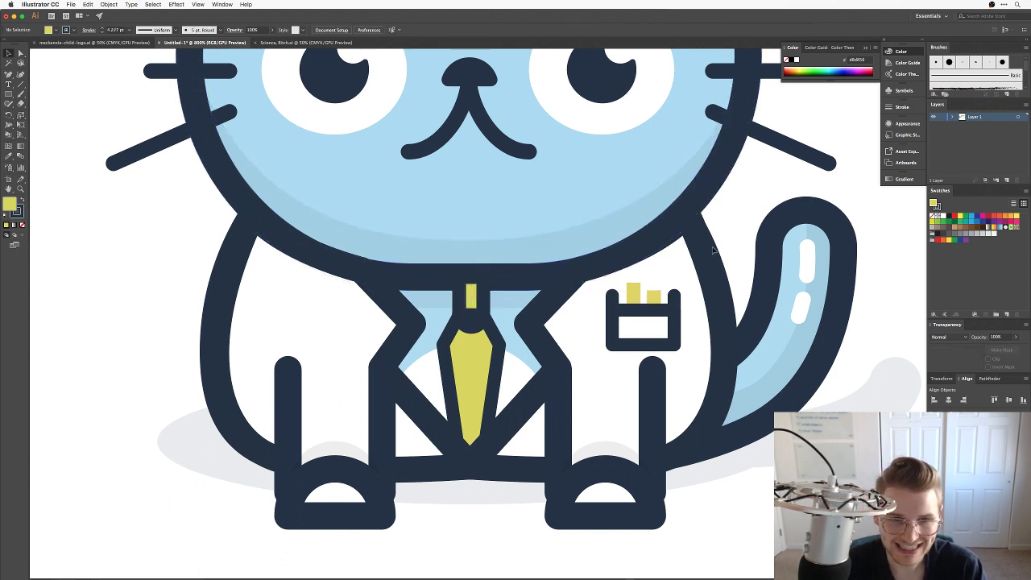
# Arrange the small rectangle behind the knot and spread its two upper corners outward evenly to form an inverted trapezoid.
pyautogui.click(474, 297)
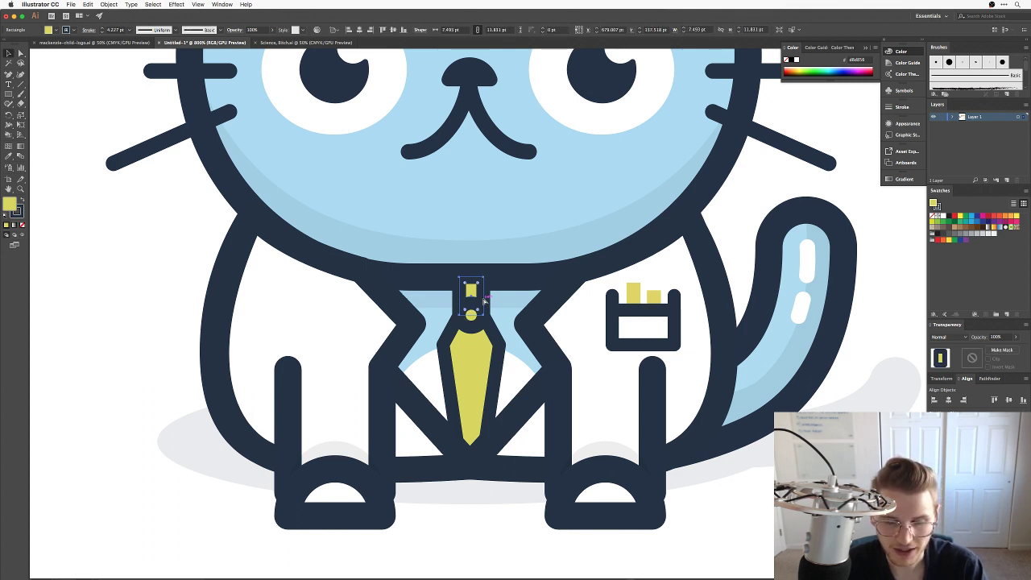
pyautogui.click(194, 269)
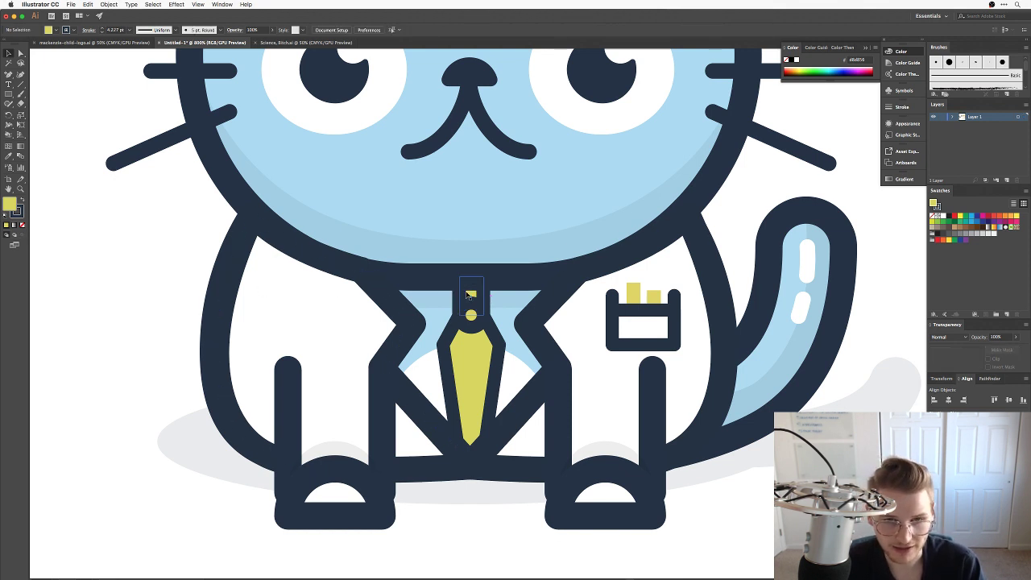
pyautogui.click(469, 294)
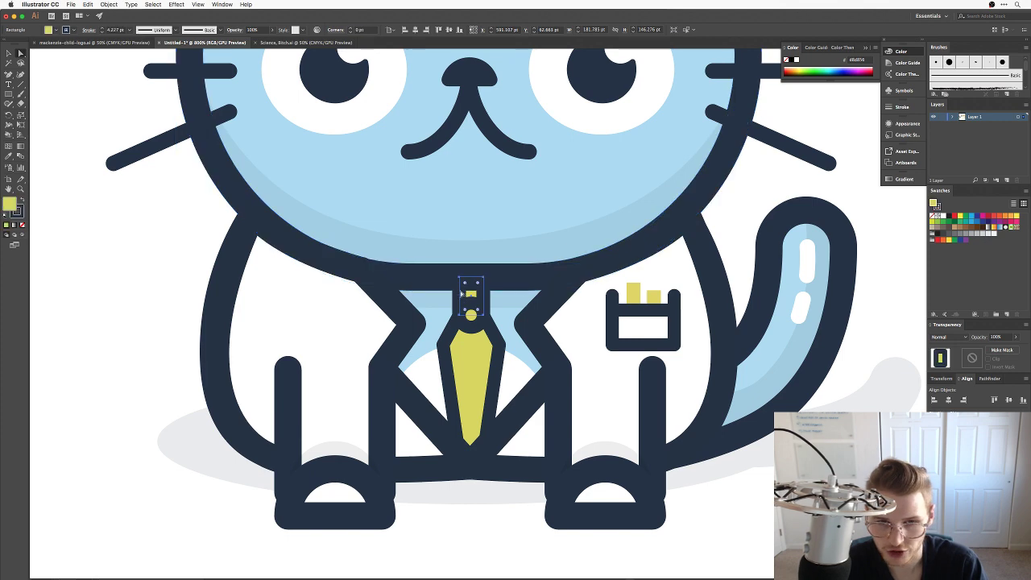
pyautogui.press('a')
pyautogui.moveTo(460, 279); pyautogui.dragTo(499, 280)
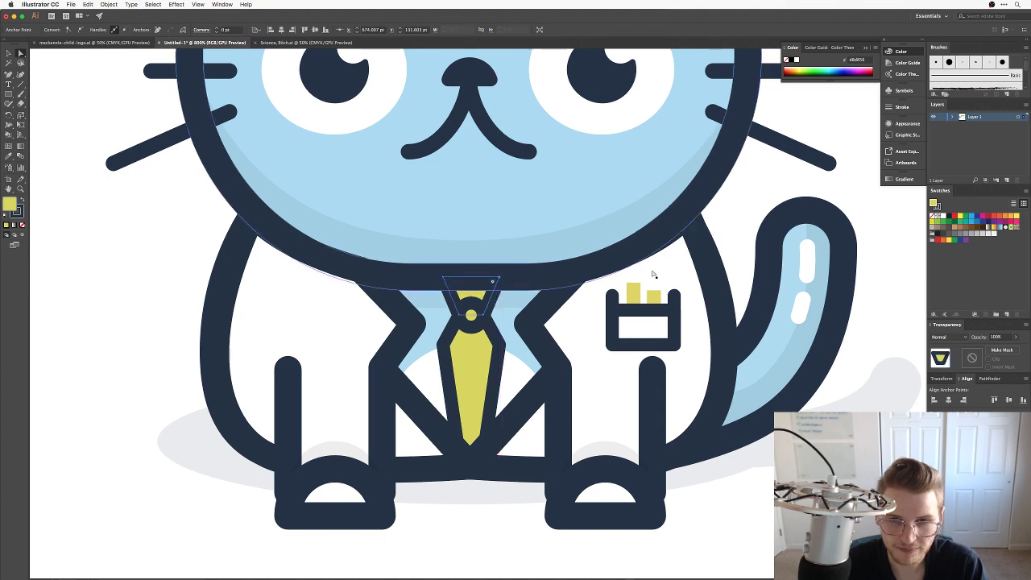
pyautogui.click(739, 200)
# Examine the whole cat beside the scientist reference photo, then inspect the tie, coat and pocket up close.
pyautogui.press('super+minus')
pyautogui.press('super+minus')
pyautogui.press('super+minus')
pyautogui.press('super+minus')
pyautogui.press('super+minus')
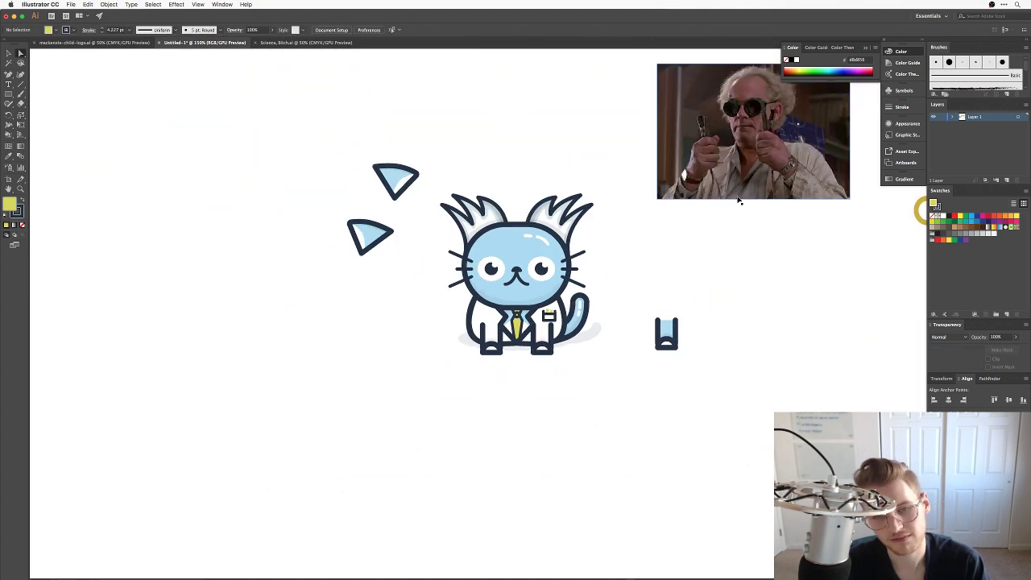
pyautogui.press('super+plus')
pyautogui.press('super+plus')
pyautogui.press('super+plus')
pyautogui.press('super+plus')
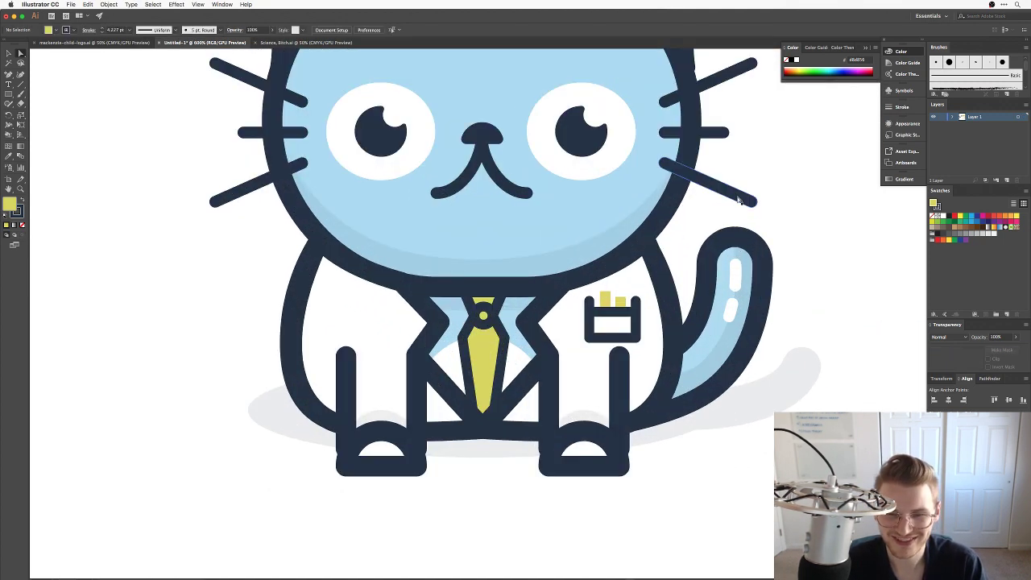
pyautogui.moveTo(677, 255); pyautogui.dragTo(651, 282)
pyautogui.moveTo(560, 361); pyautogui.dragTo(593, 337)
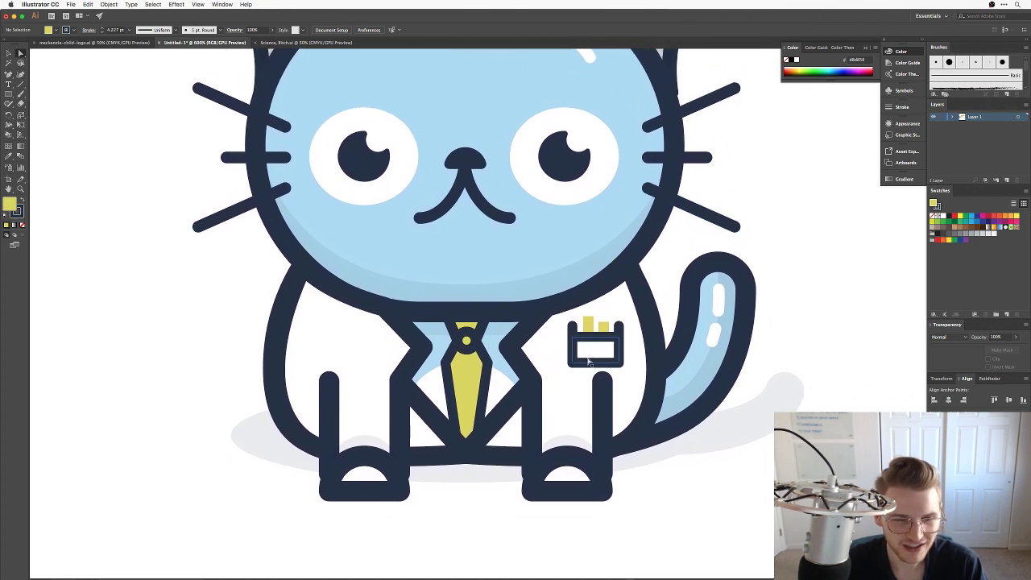
# Switch to Chrome and browse the Dribbble mad scientist results for character ideas, viewing the green-lit scientist shot in detail.
pyautogui.press('super+Tab')
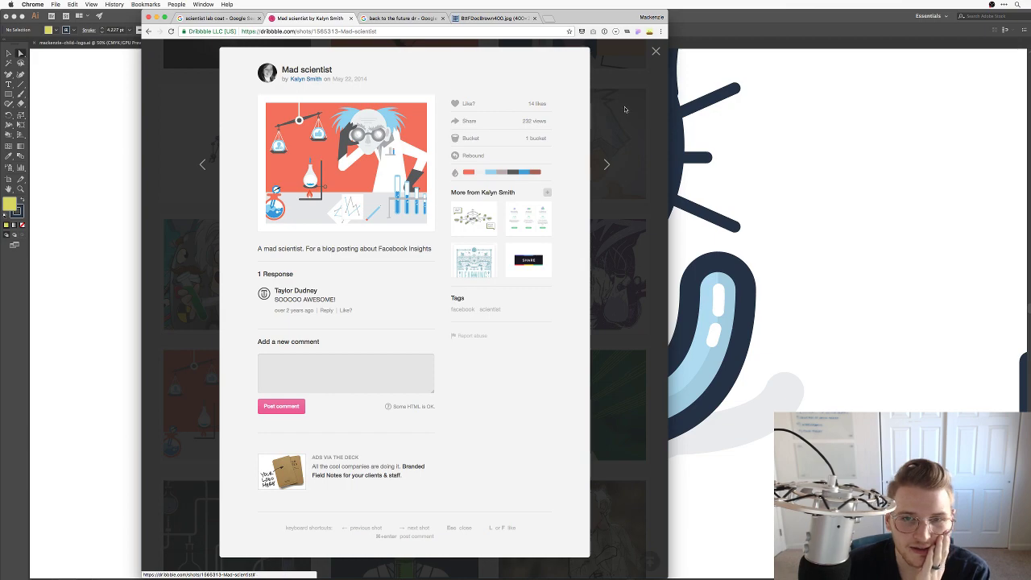
pyautogui.click(625, 106)
pyautogui.scroll(-5, 639, 239)
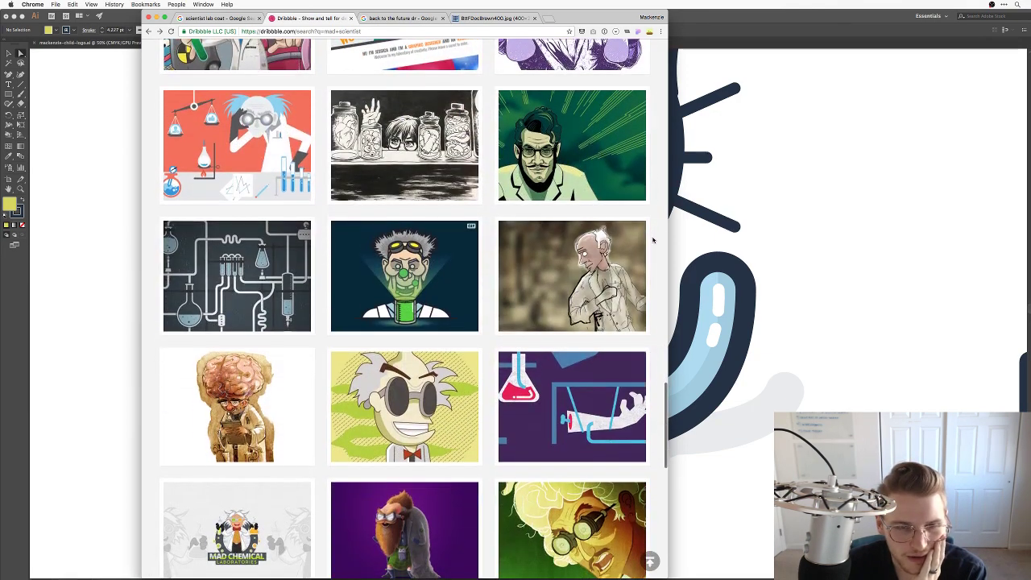
pyautogui.scroll(-3, 653, 240)
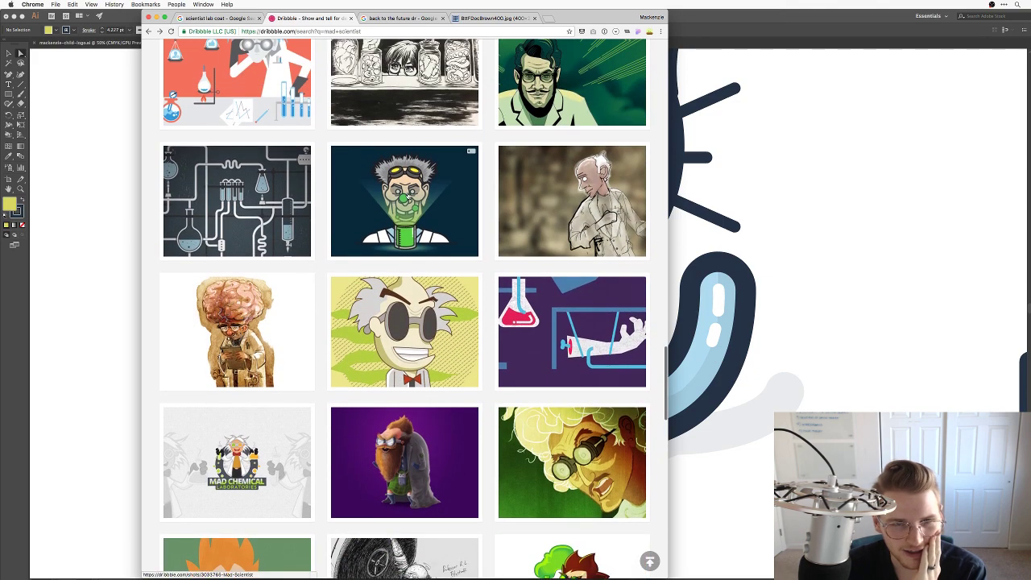
pyautogui.click(409, 196)
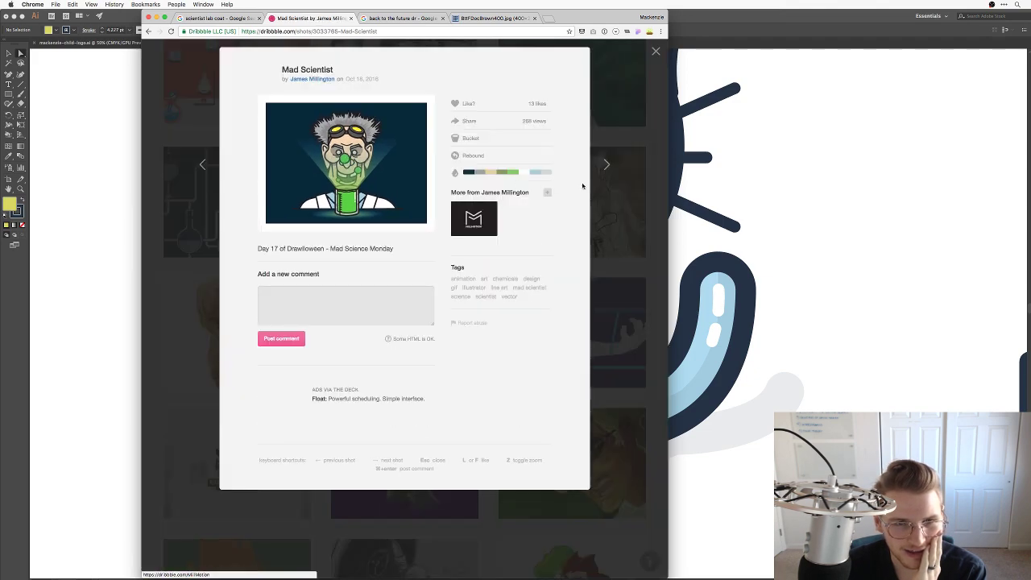
pyautogui.click(655, 229)
pyautogui.scroll(-10, 659, 295)
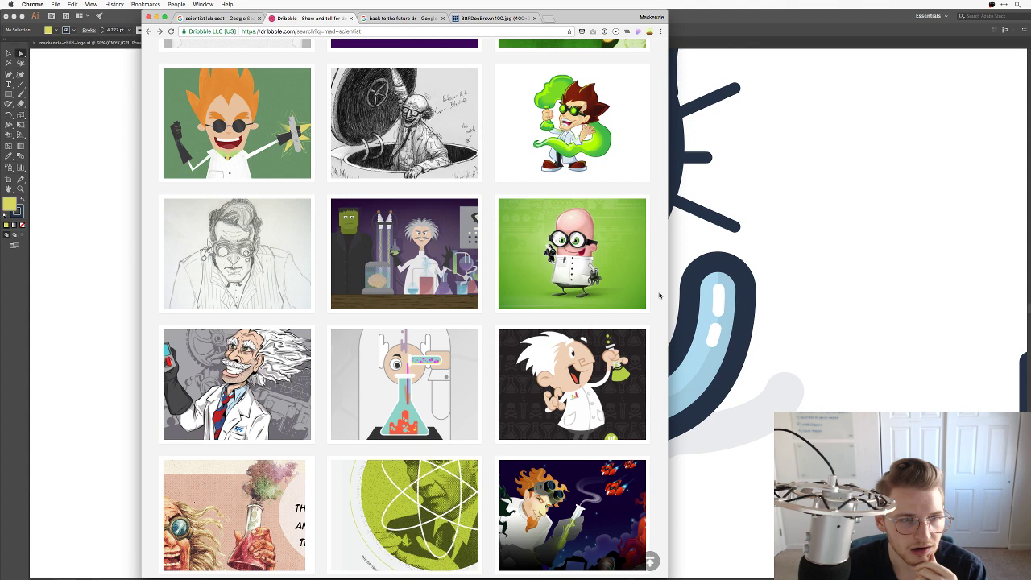
# Switch back to Illustrator and draw a closed jagged eyebrow with the Pen tool above the eye on the pocket side.
pyautogui.click(733, 171)
pyautogui.moveTo(700, 142); pyautogui.dragTo(619, 324)
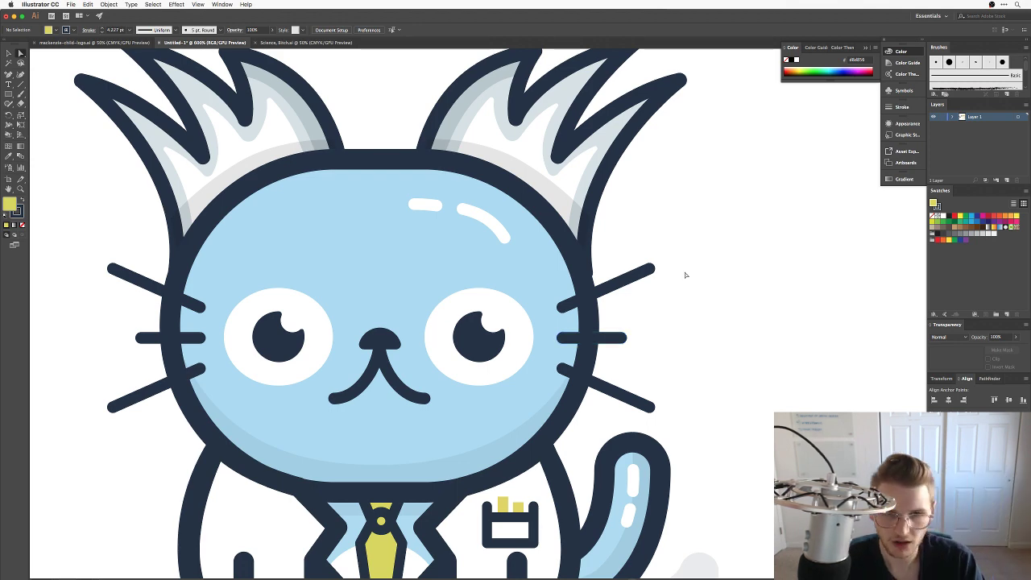
pyautogui.moveTo(758, 253); pyautogui.dragTo(621, 265)
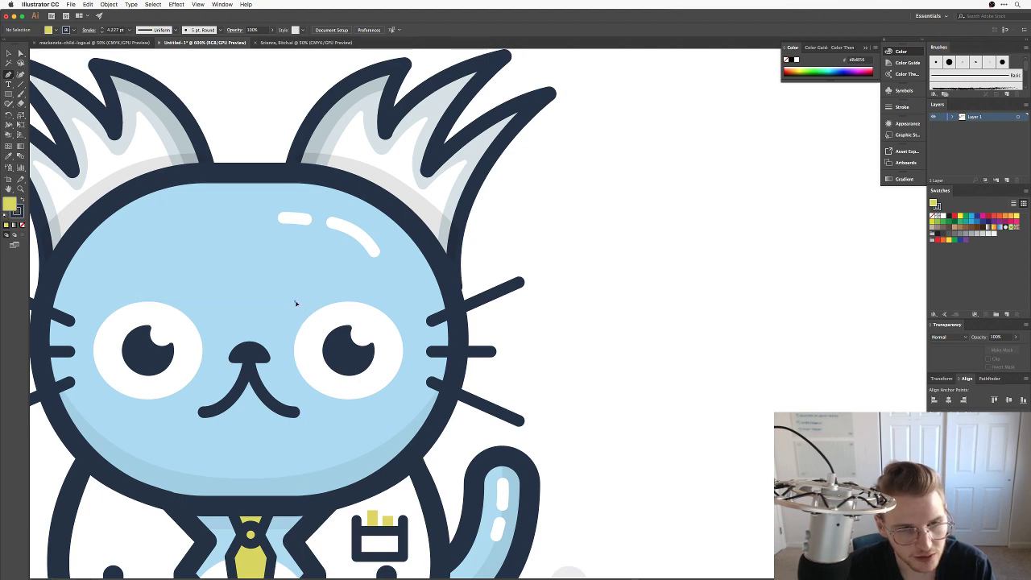
pyautogui.click(295, 300)
pyautogui.click(308, 272)
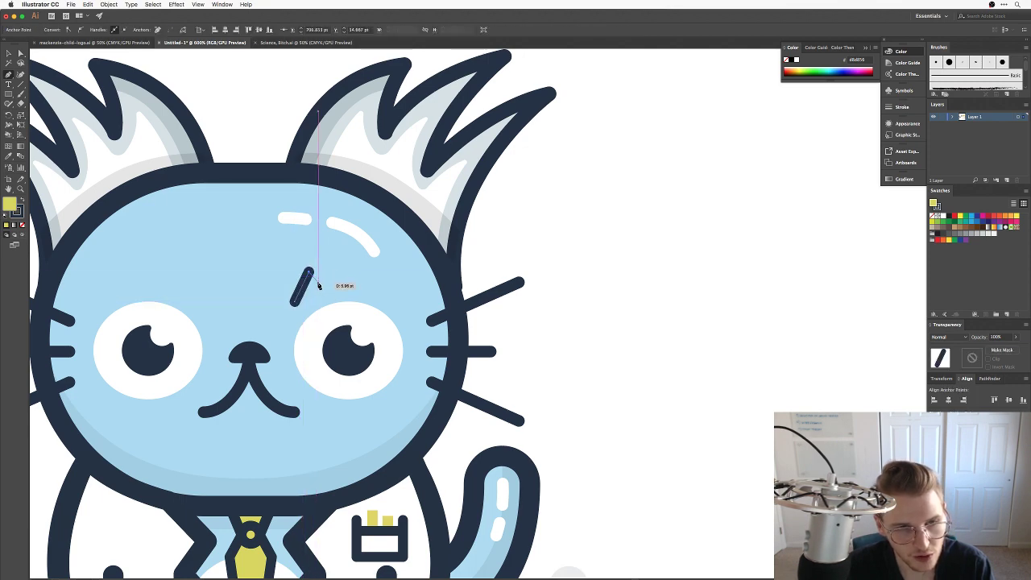
pyautogui.click(319, 280)
pyautogui.click(337, 249)
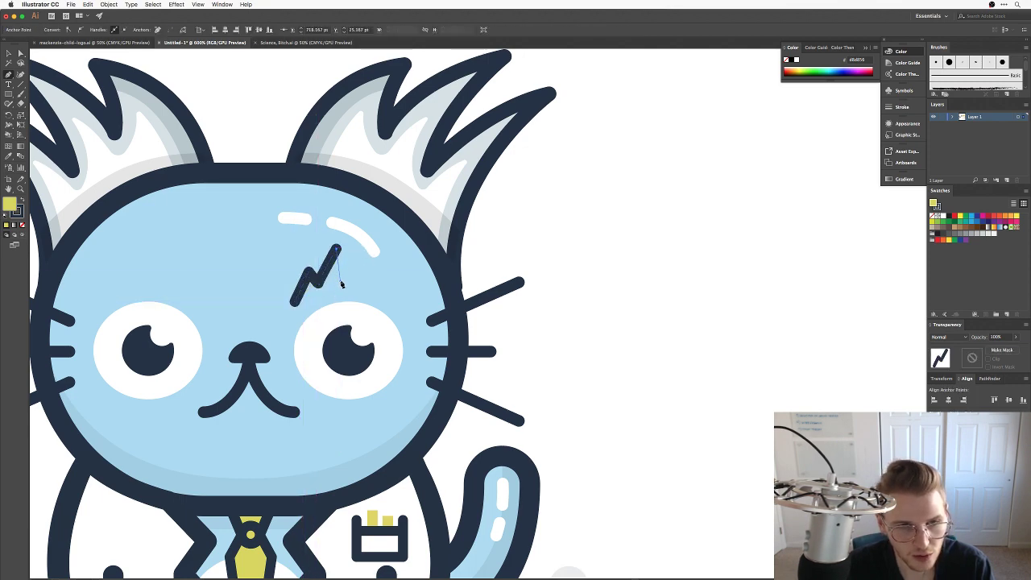
pyautogui.click(352, 274)
pyautogui.click(365, 283)
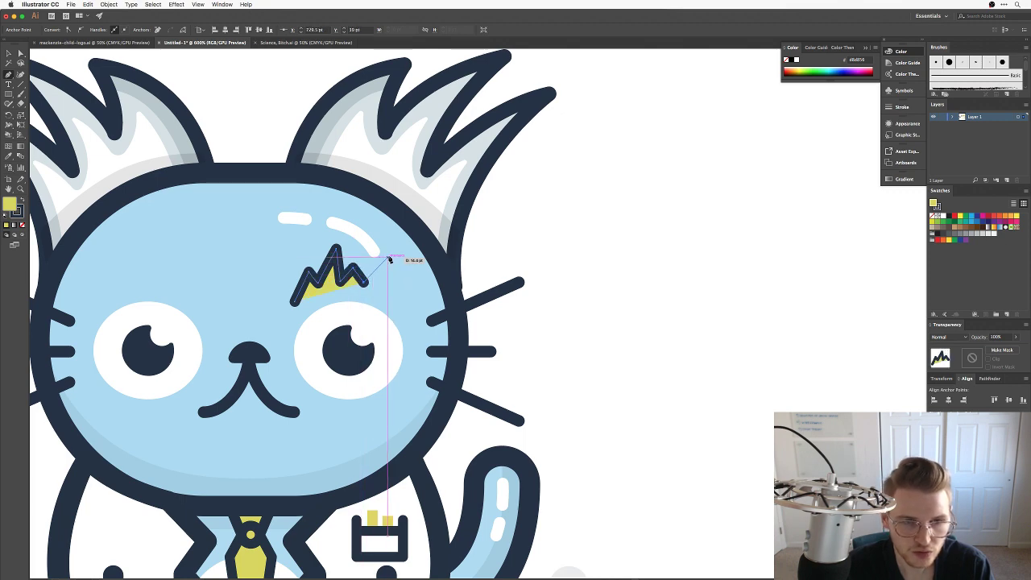
pyautogui.click(390, 240)
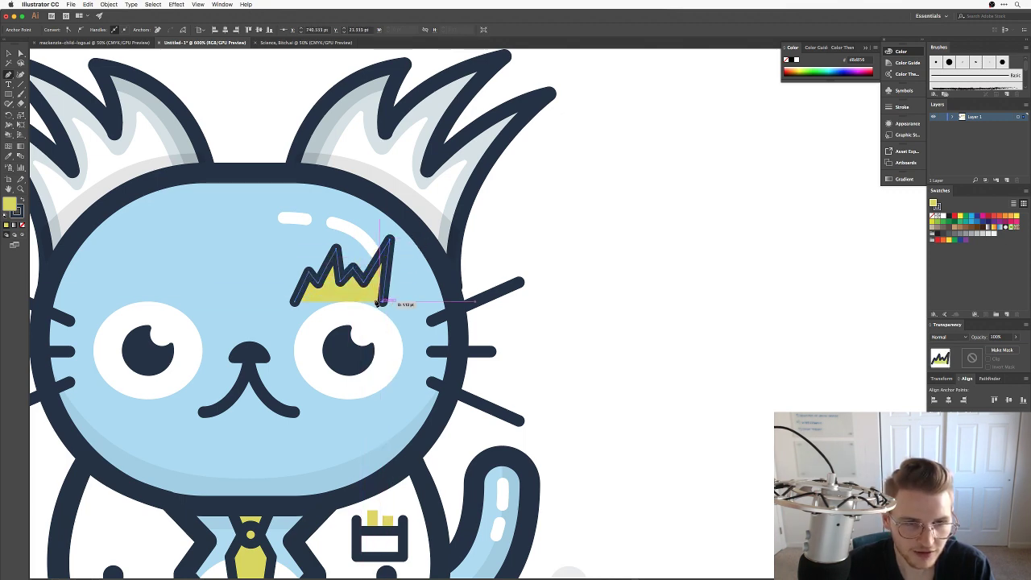
pyautogui.click(385, 300)
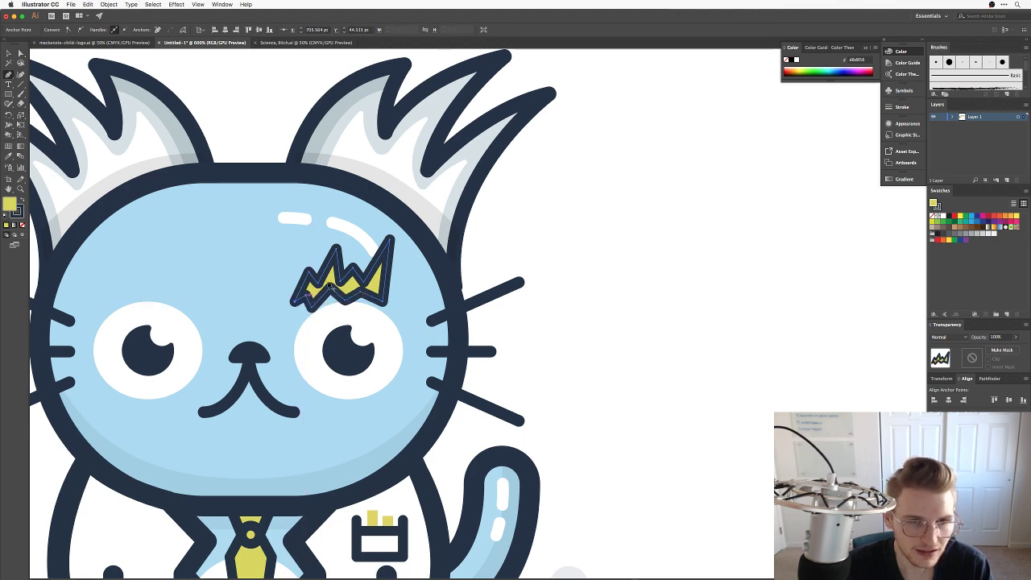
pyautogui.click(294, 303)
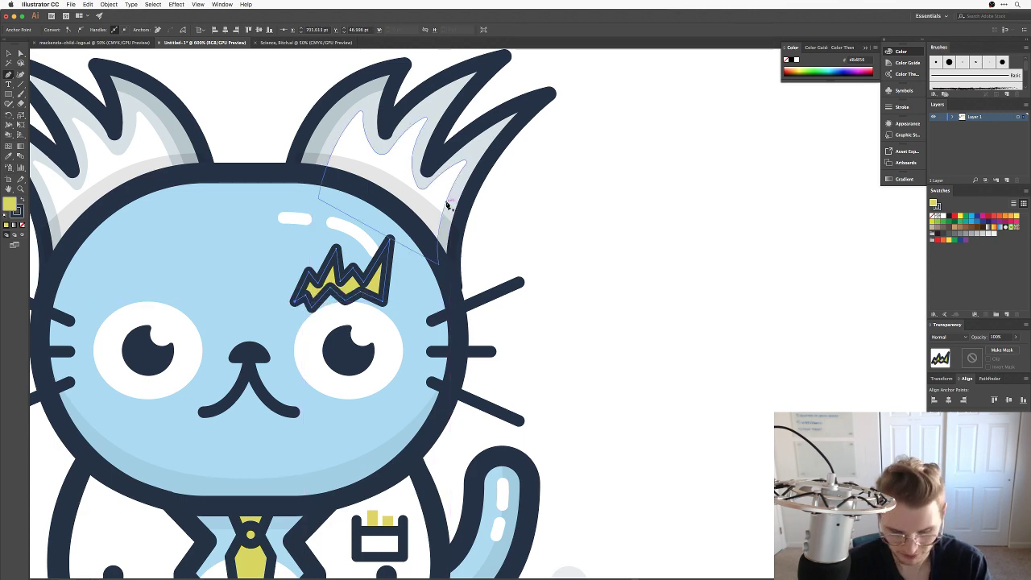
# Match the jagged eyebrow's appearance to the light grey, strokeless shading of the ear fur.
pyautogui.click(171, 116)
pyautogui.click(135, 109)
pyautogui.press('v')
pyautogui.click(231, 86)
pyautogui.moveTo(229, 139); pyautogui.dragTo(392, 180)
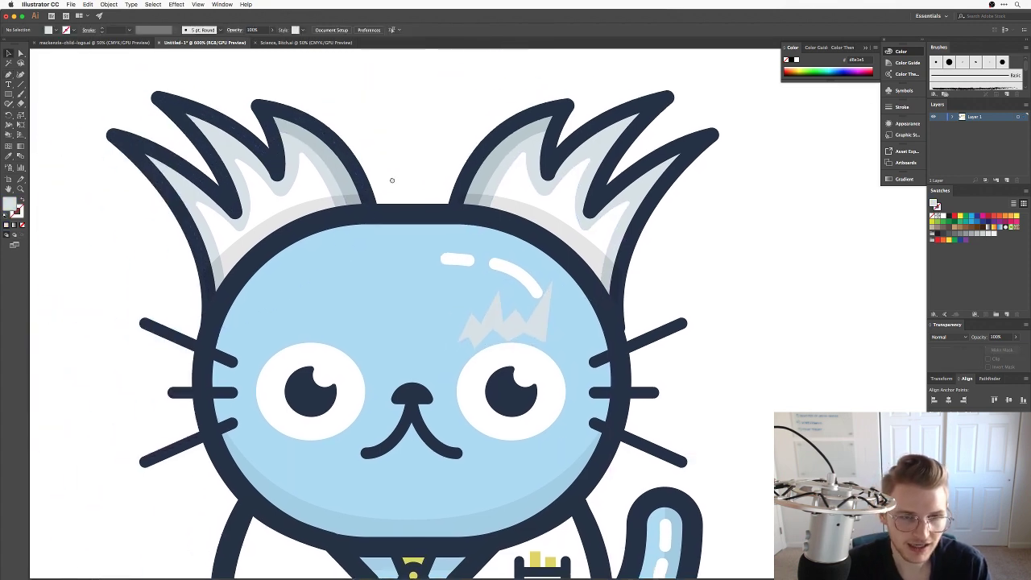
# Give the eyebrow a stroke in the dark navy sampled from the cat's outlines.
pyautogui.click(497, 320)
pyautogui.press('ctrl+alt+super+p')
pyautogui.click(500, 136)
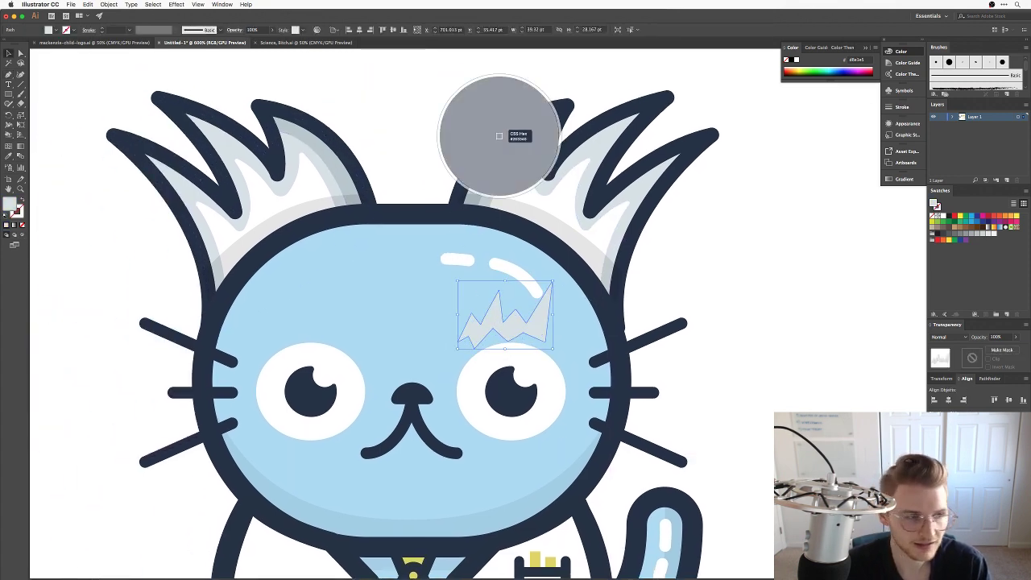
pyautogui.doubleClick(16, 213)
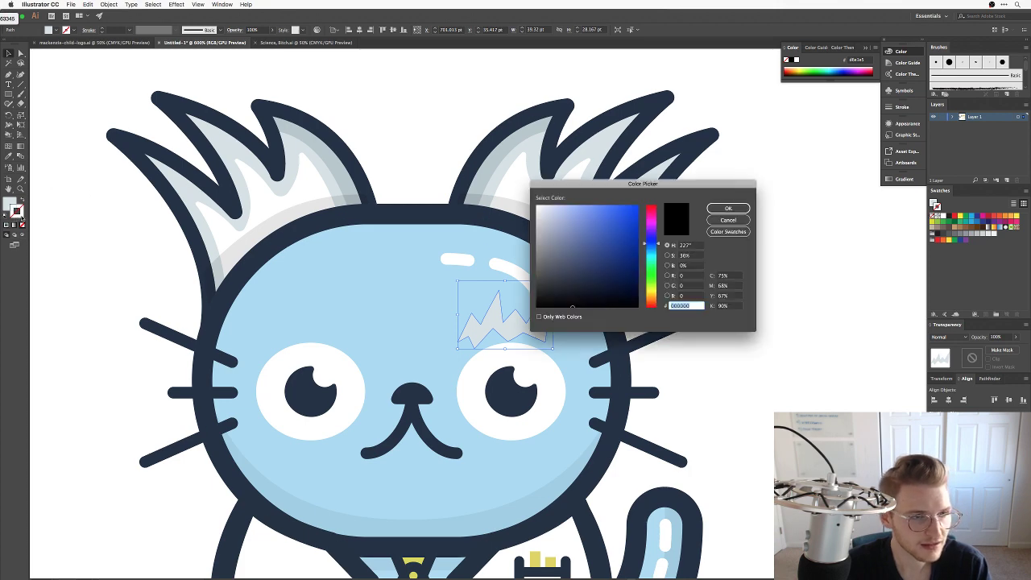
pyautogui.press('Tab')
pyautogui.click(725, 210)
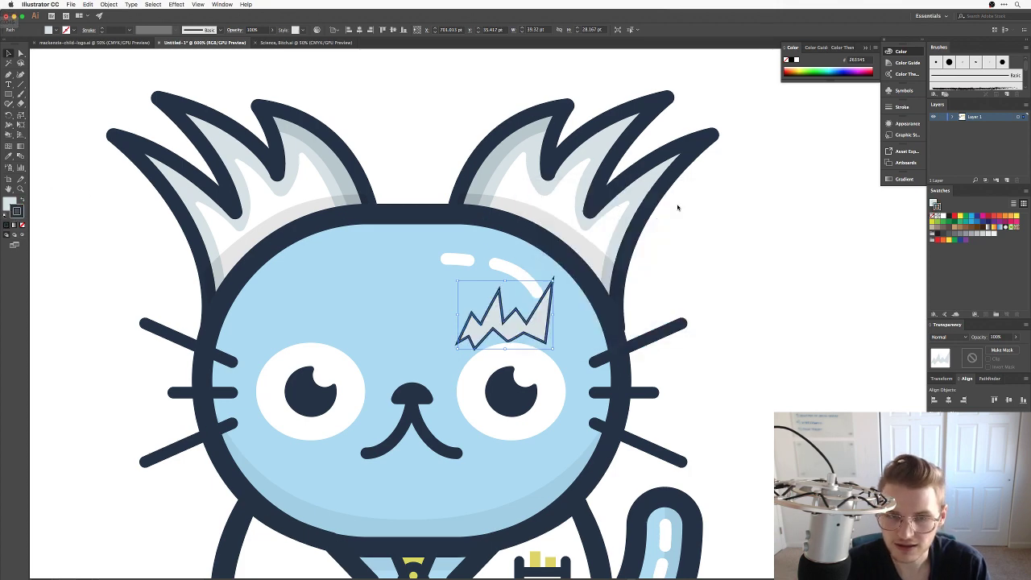
pyautogui.click(748, 308)
# Set the eyebrow's stroke weight to 4 pt with round join corners.
pyautogui.click(532, 324)
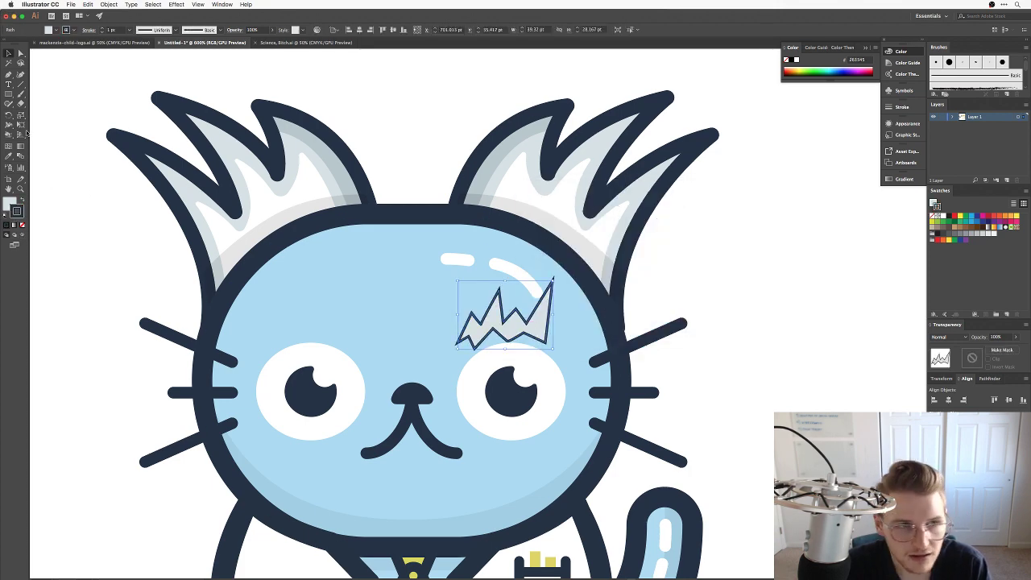
pyautogui.click(100, 28)
pyautogui.click(100, 28)
pyautogui.click(101, 28)
pyautogui.click(92, 30)
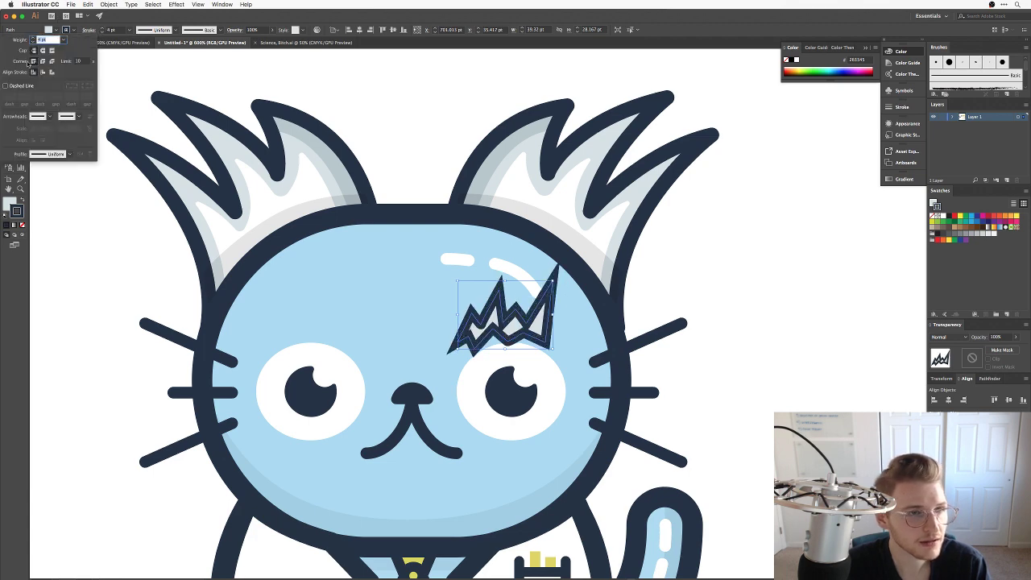
pyautogui.click(42, 62)
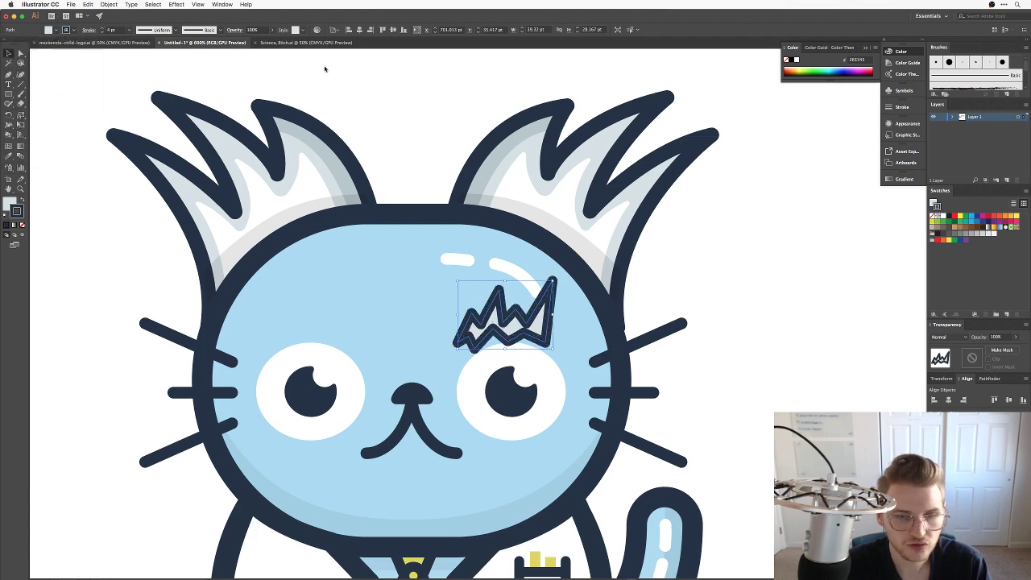
pyautogui.click(783, 291)
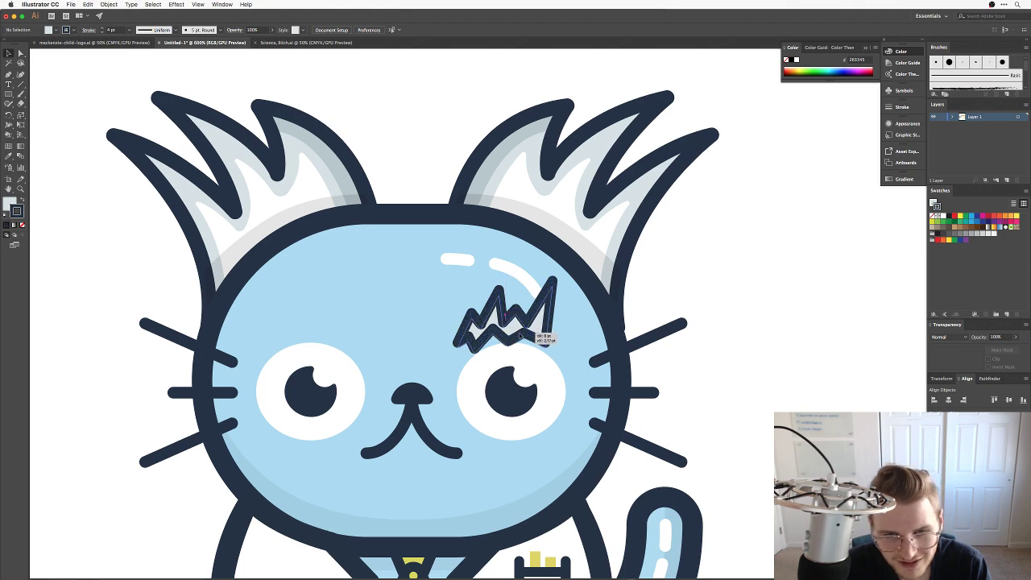
# Lower the jagged eyebrow slightly over the eye and shift its two inner top spikes toward the middle of the face.
pyautogui.moveTo(520, 335); pyautogui.dragTo(509, 373)
pyautogui.press('a')
pyautogui.press('z')
pyautogui.press('a')
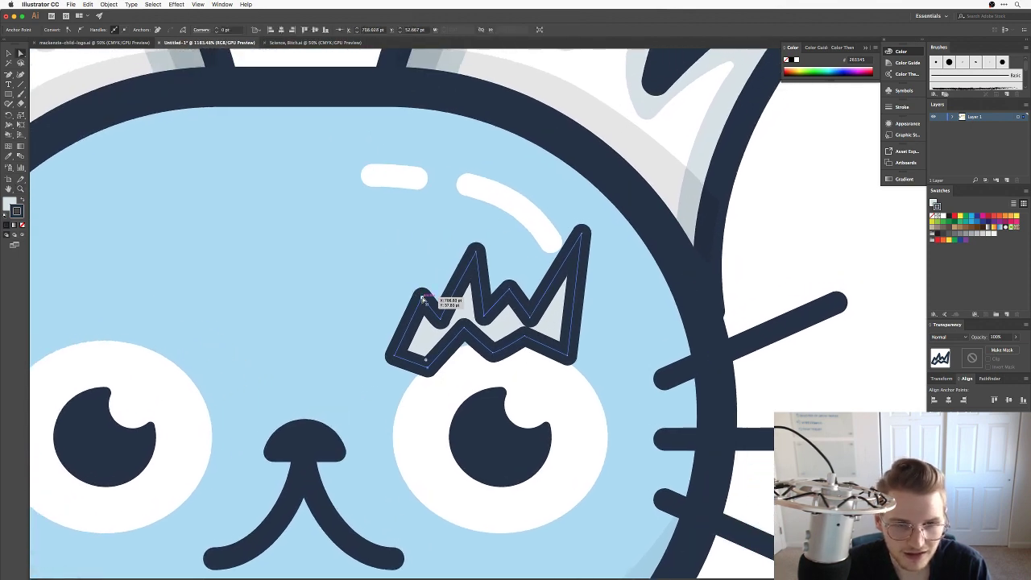
pyautogui.moveTo(423, 299); pyautogui.dragTo(442, 305)
pyautogui.moveTo(476, 255); pyautogui.dragTo(465, 264)
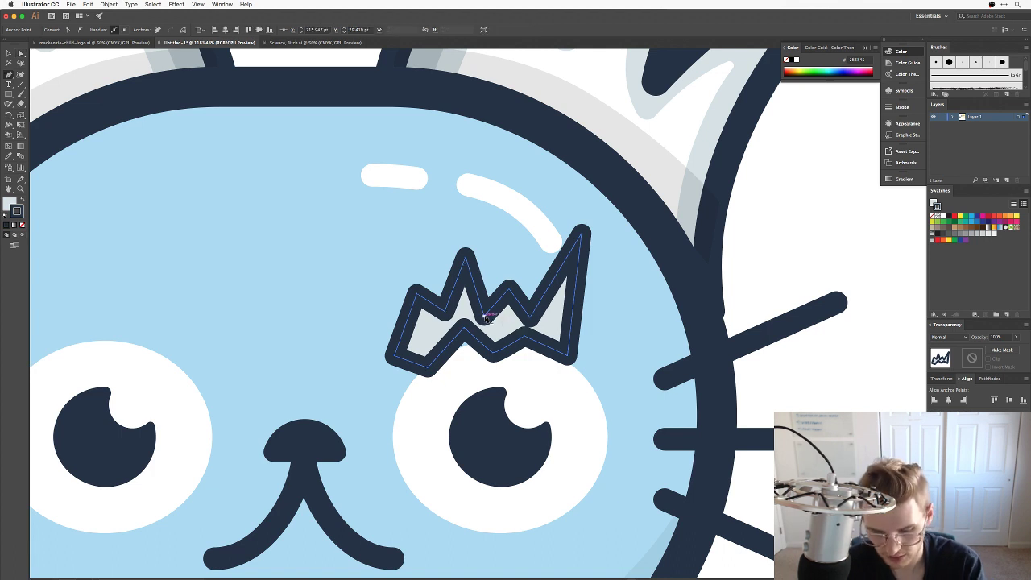
# Remove the eyebrow's small third spike and reposition the remaining valley, the tall outer spike and the outer lower corner.
pyautogui.moveTo(486, 317); pyautogui.dragTo(509, 292)
pyautogui.moveTo(532, 326); pyautogui.dragTo(502, 306)
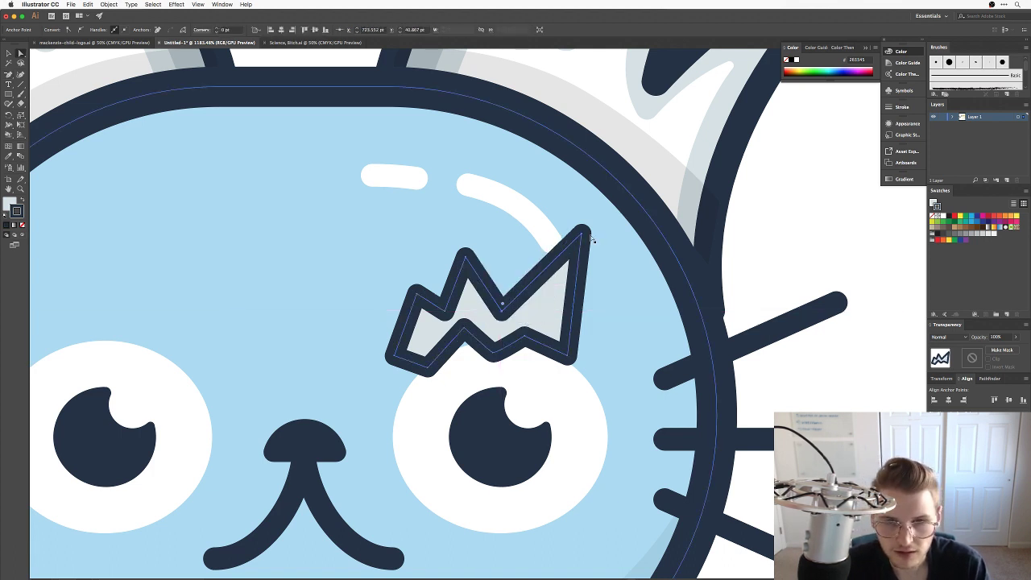
pyautogui.click(581, 235)
pyautogui.moveTo(582, 235); pyautogui.dragTo(553, 211)
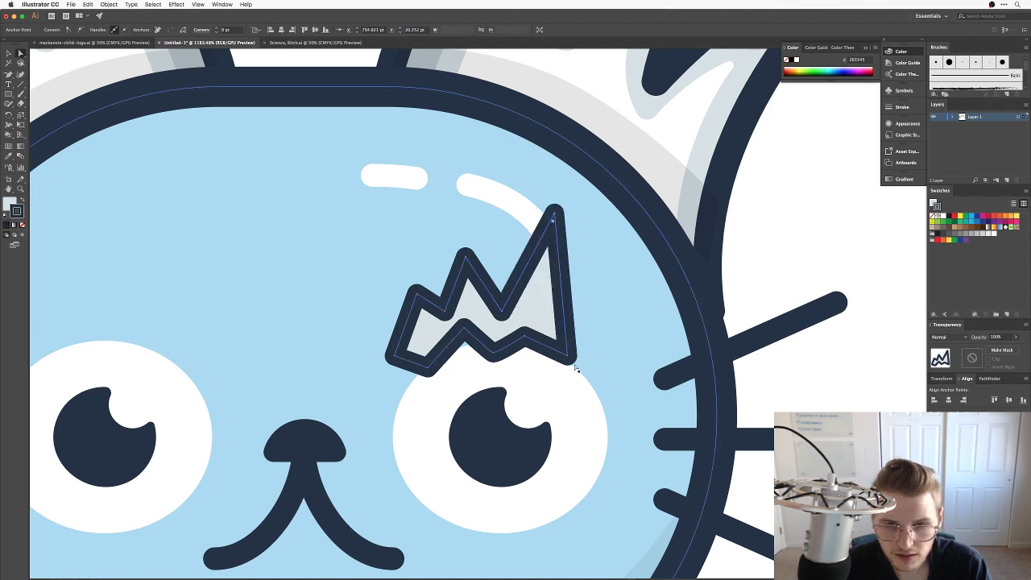
pyautogui.moveTo(569, 355); pyautogui.dragTo(569, 296)
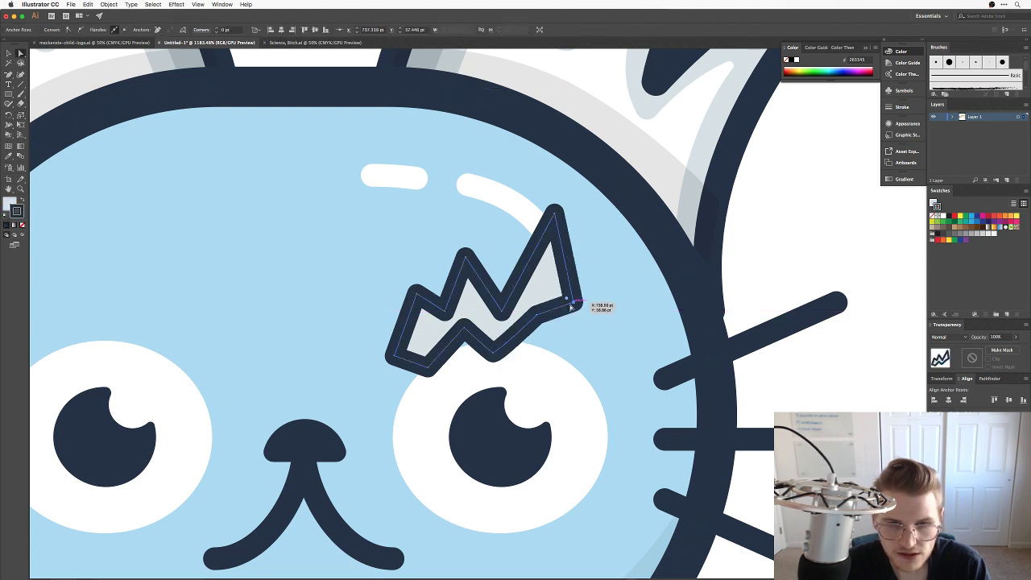
# Adjust the anchor points along the eyebrow's lower zigzag and at its inner end to narrow the shape.
pyautogui.moveTo(492, 352); pyautogui.dragTo(495, 356)
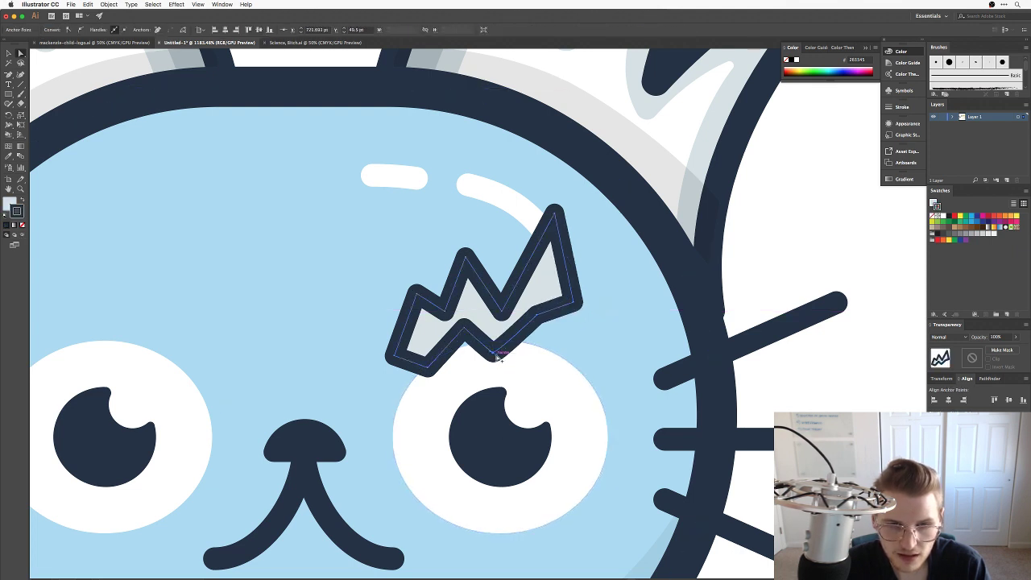
pyautogui.click(493, 354)
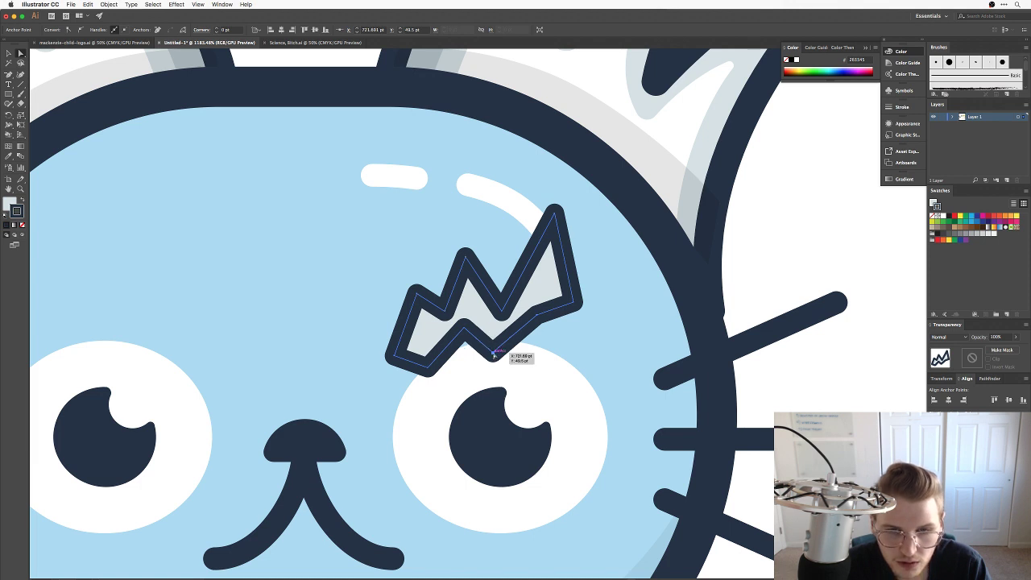
pyautogui.moveTo(494, 355); pyautogui.dragTo(505, 356)
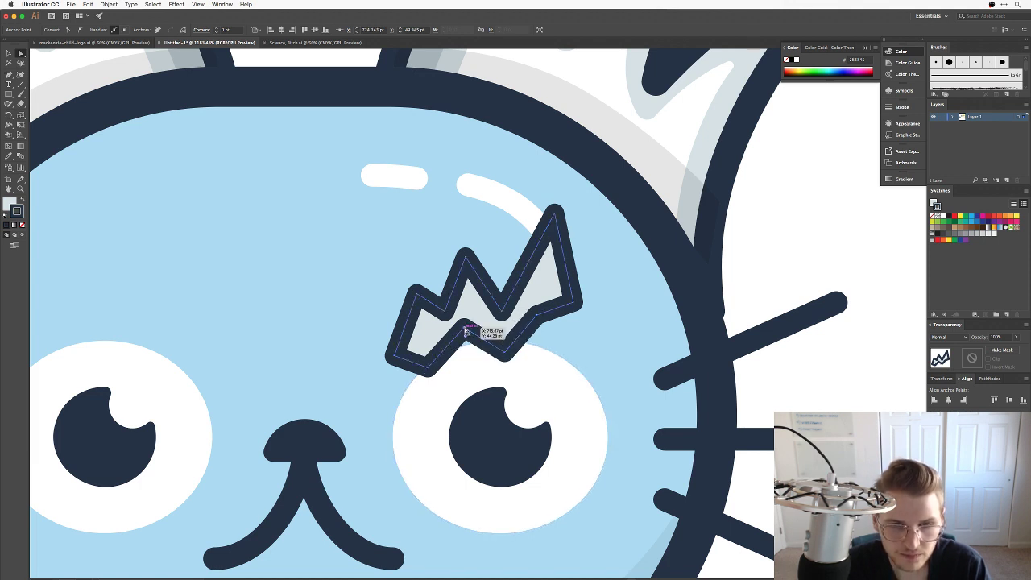
pyautogui.click(465, 331)
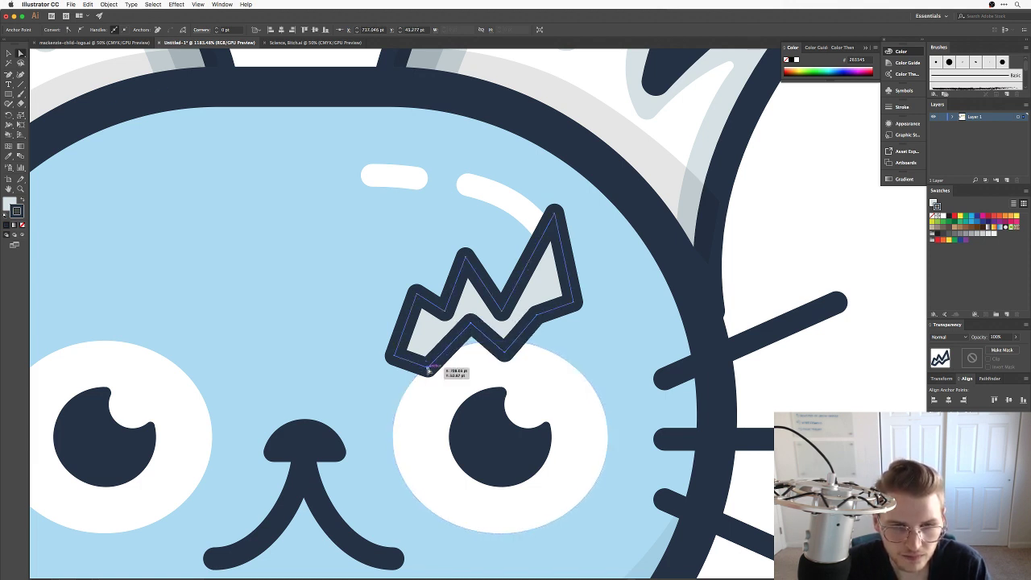
pyautogui.moveTo(428, 370); pyautogui.dragTo(399, 352)
pyautogui.click(390, 357)
pyautogui.moveTo(400, 346); pyautogui.dragTo(401, 347)
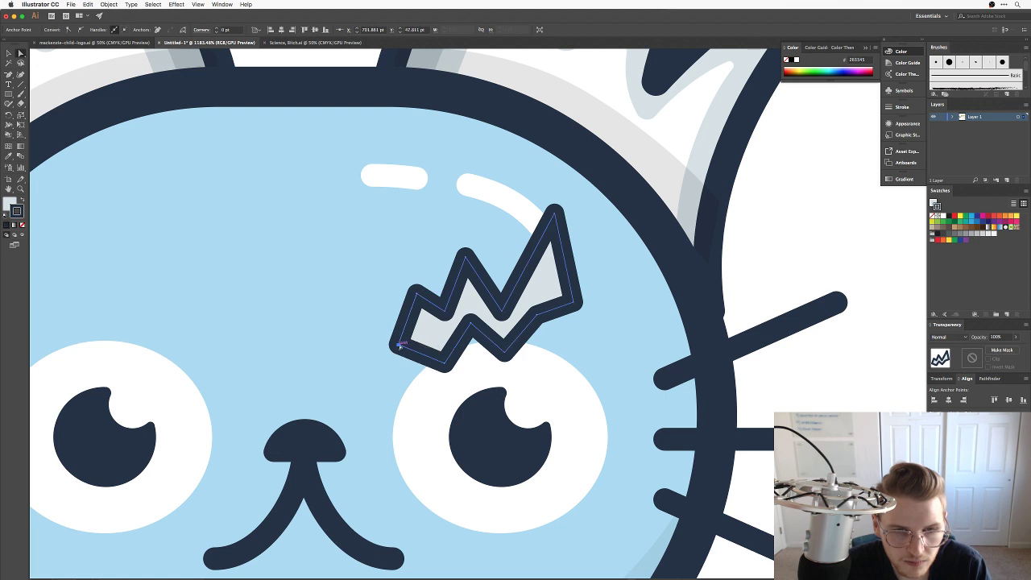
pyautogui.click(764, 208)
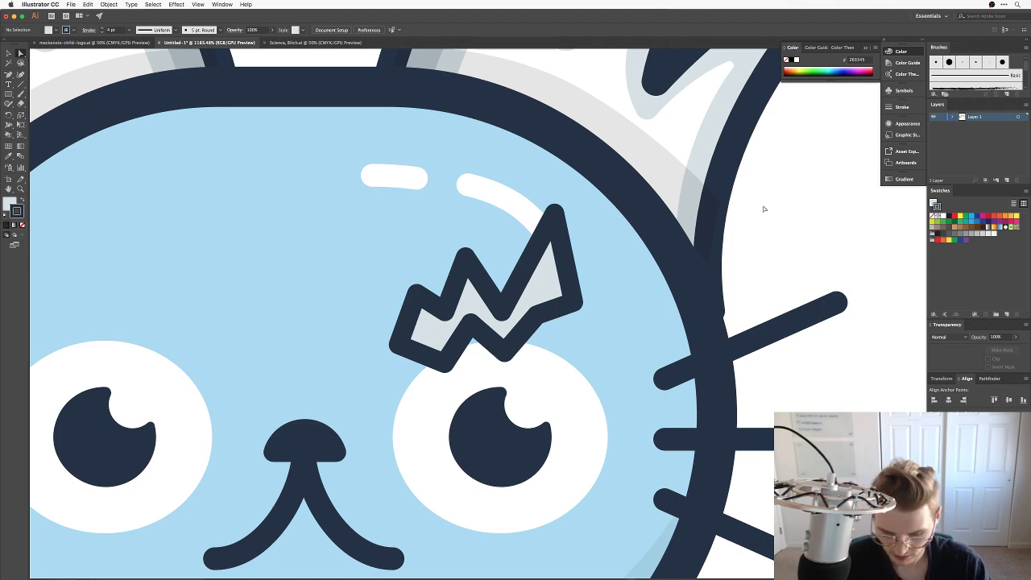
# Nudge the ear on the eyebrow's side slightly inward so its outer edge meets the head outline more cleanly.
pyautogui.press('super+minus')
pyautogui.press('super+minus')
pyautogui.press('super+minus')
pyautogui.press('super+equal')
pyautogui.press('super+equal')
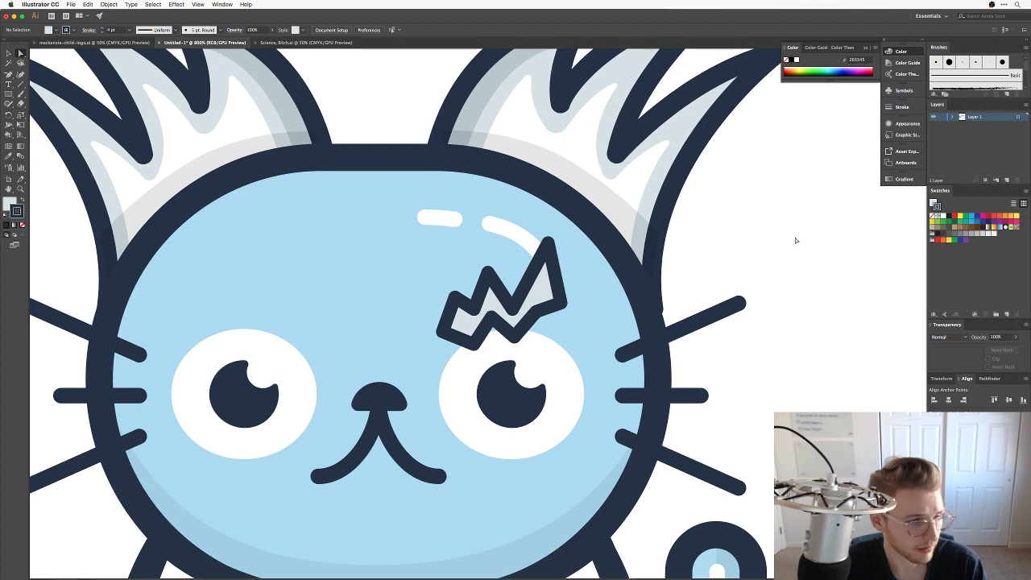
pyautogui.press('v')
pyautogui.click(661, 197)
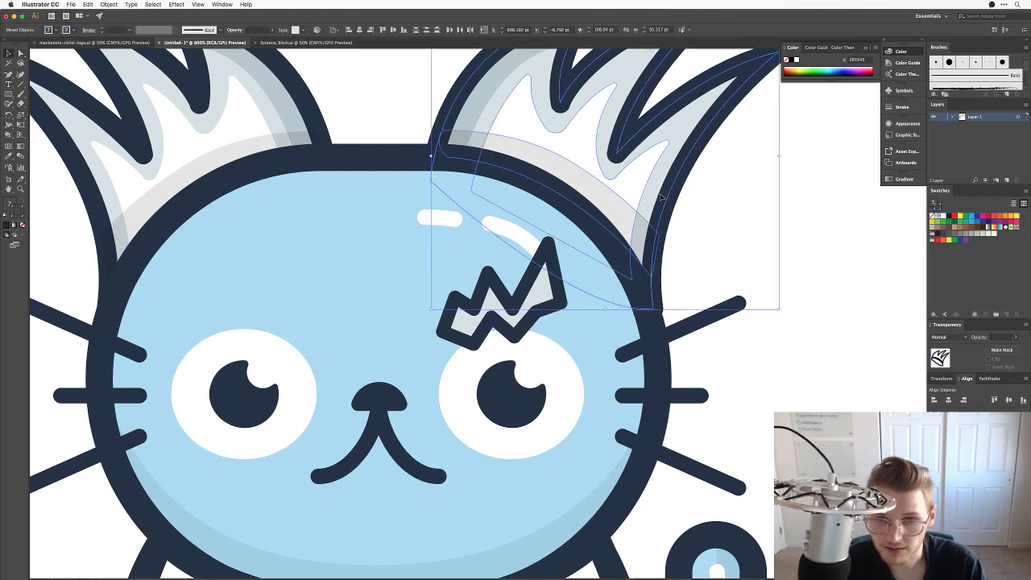
pyautogui.click(704, 224)
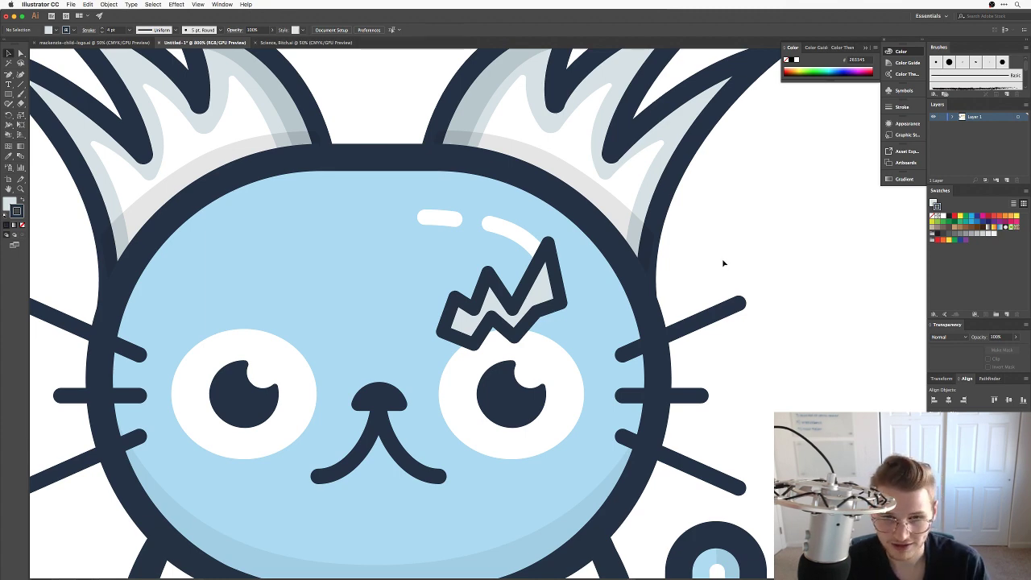
pyautogui.press('super+plus')
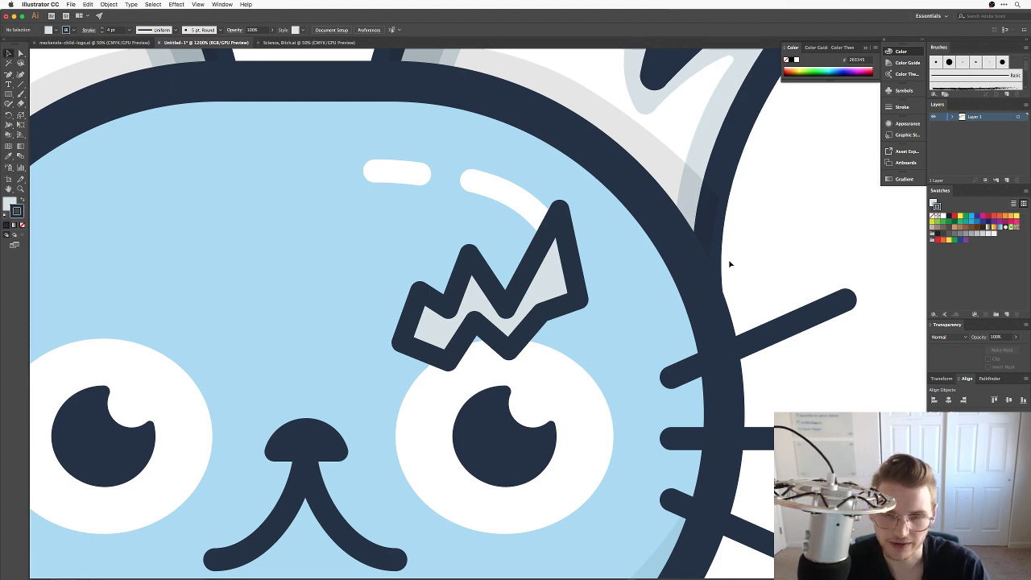
# Draw a rectangular eyebrow about 42 pt long above the other eye, tilted down toward the nose, and position it.
pyautogui.press('super+minus')
pyautogui.press('super+minus')
pyautogui.moveTo(511, 328); pyautogui.dragTo(596, 369)
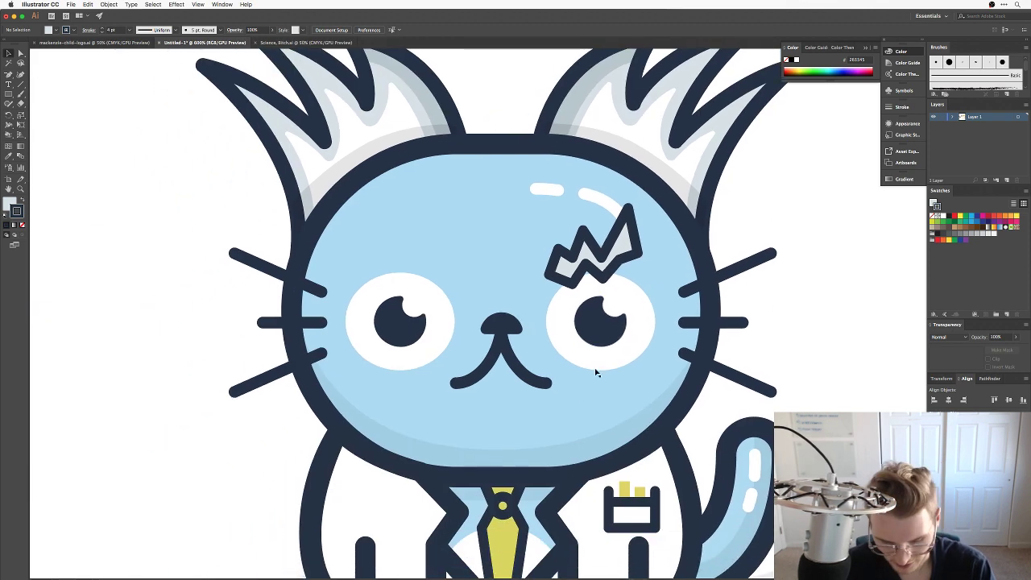
pyautogui.moveTo(352, 241); pyautogui.dragTo(456, 269)
pyautogui.press('v')
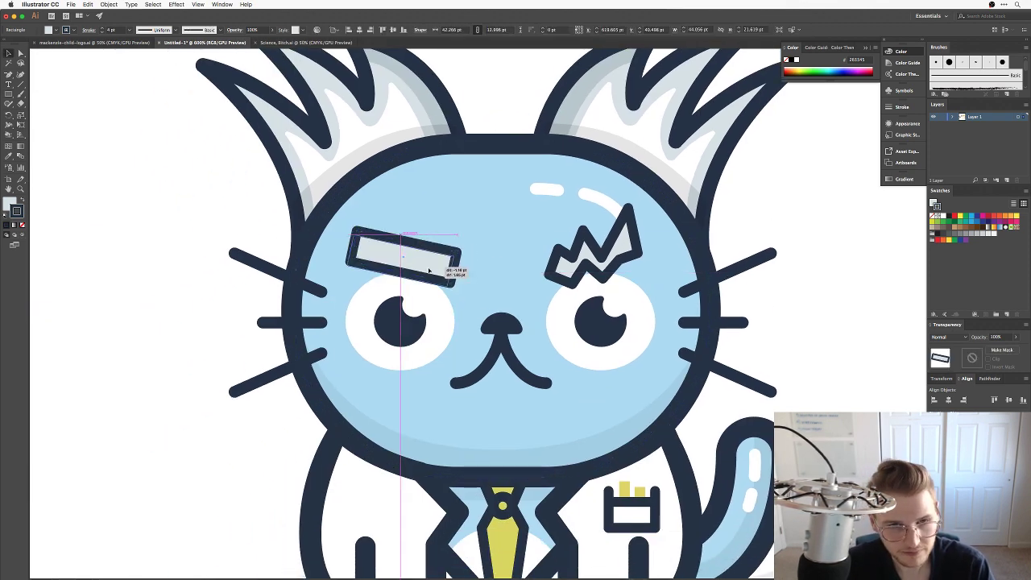
pyautogui.click(228, 214)
# Draw a closed zigzag of four spikes along the rectangular eyebrow's upper edge with the Pen tool.
pyautogui.press('p')
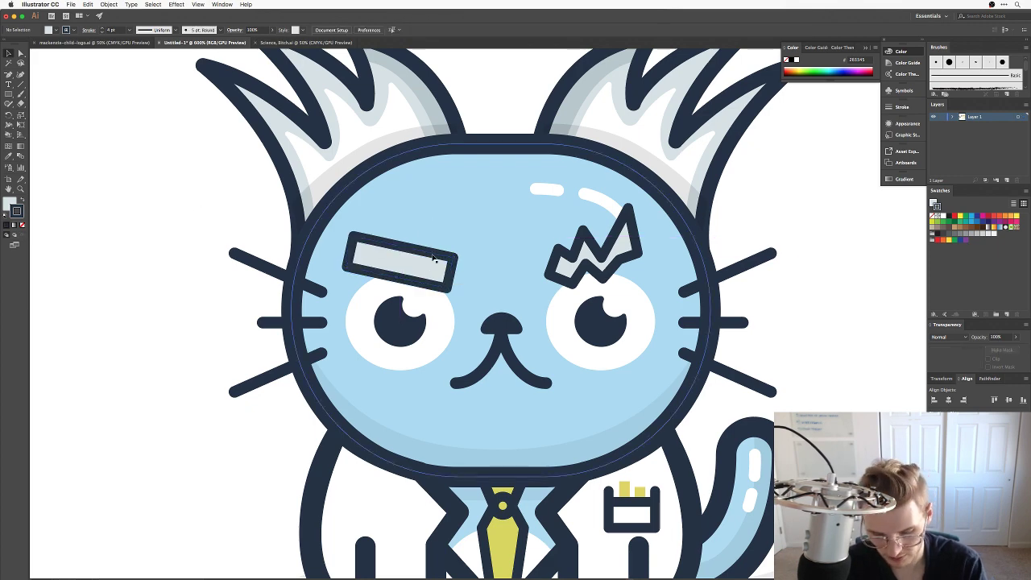
pyautogui.click(434, 231)
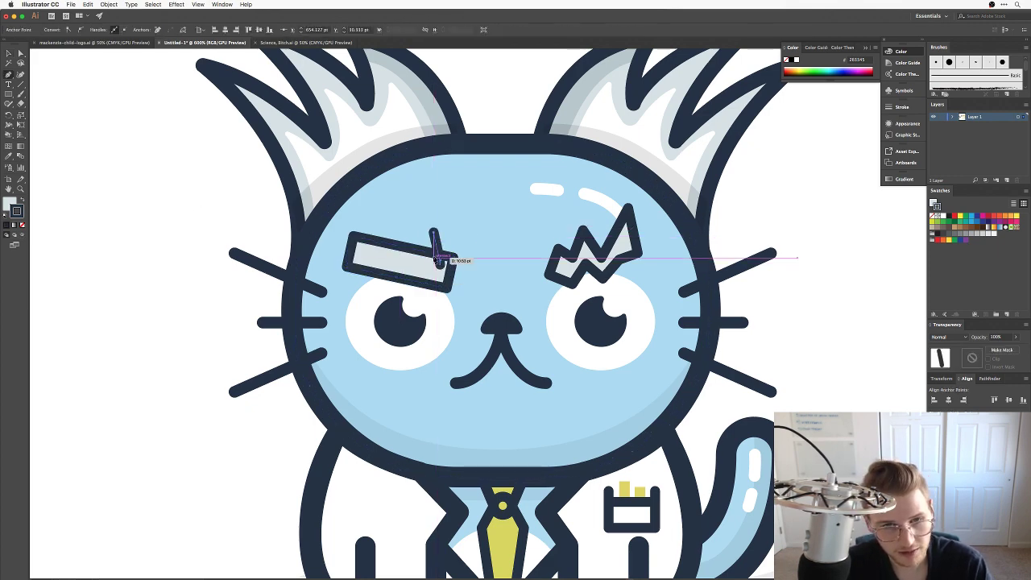
pyautogui.click(440, 267)
pyautogui.click(426, 238)
pyautogui.click(419, 262)
pyautogui.click(410, 236)
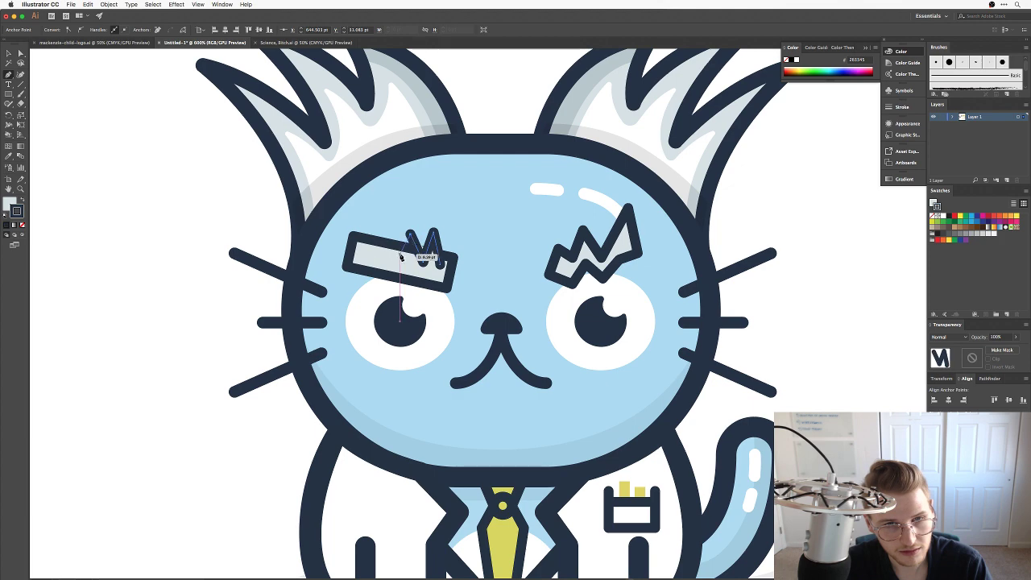
pyautogui.click(400, 256)
pyautogui.click(390, 234)
pyautogui.click(376, 245)
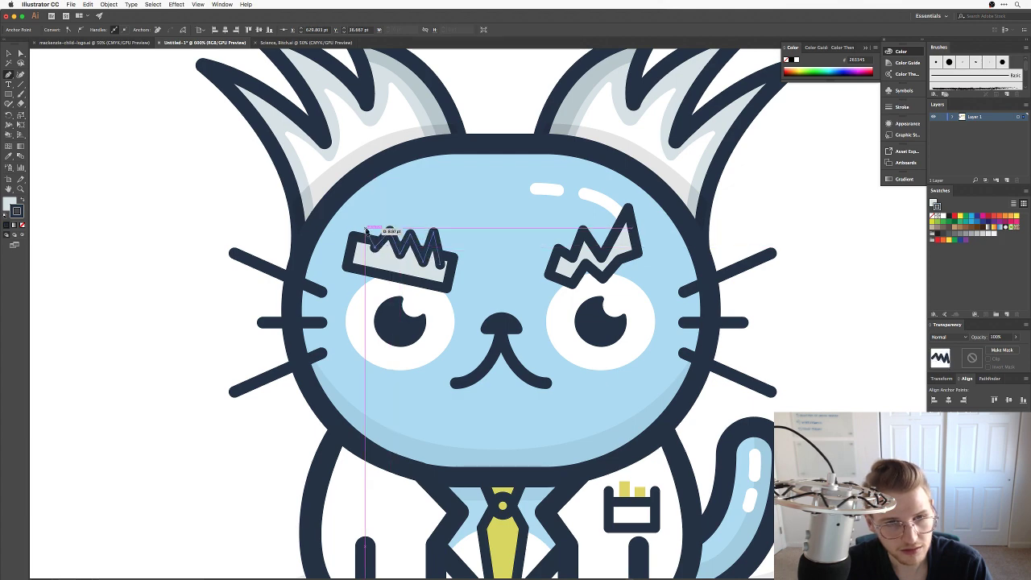
pyautogui.click(365, 226)
pyautogui.click(360, 247)
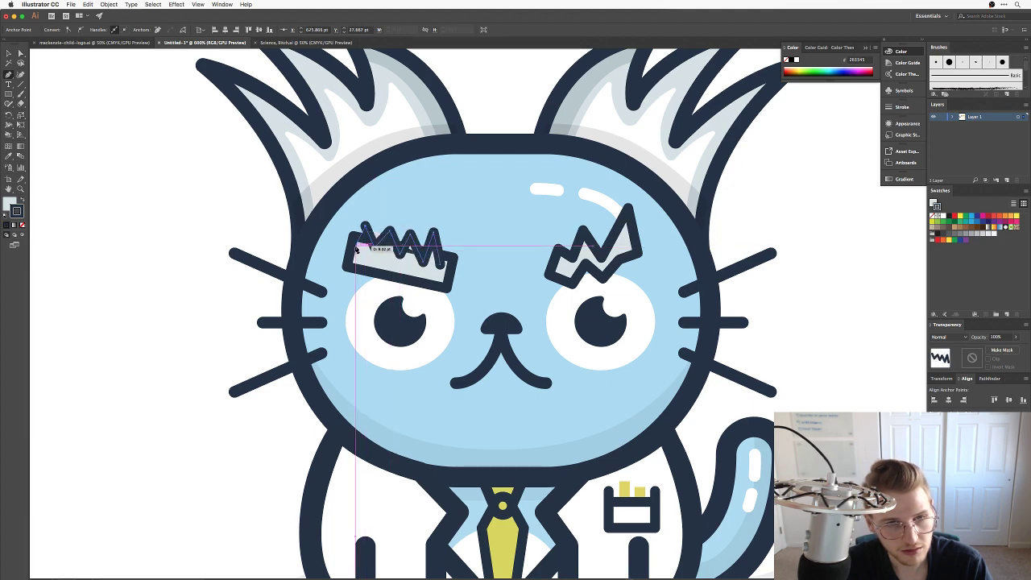
pyautogui.click(441, 268)
# Unite the rectangular eyebrow and its row of spikes into a single shape.
pyautogui.press('v')
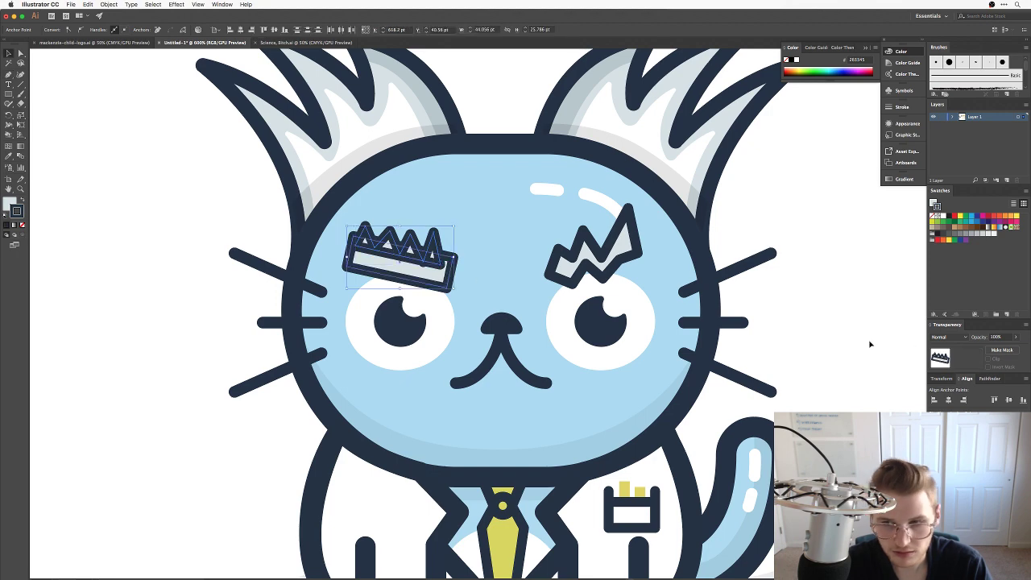
pyautogui.click(987, 379)
pyautogui.click(935, 398)
pyautogui.click(771, 225)
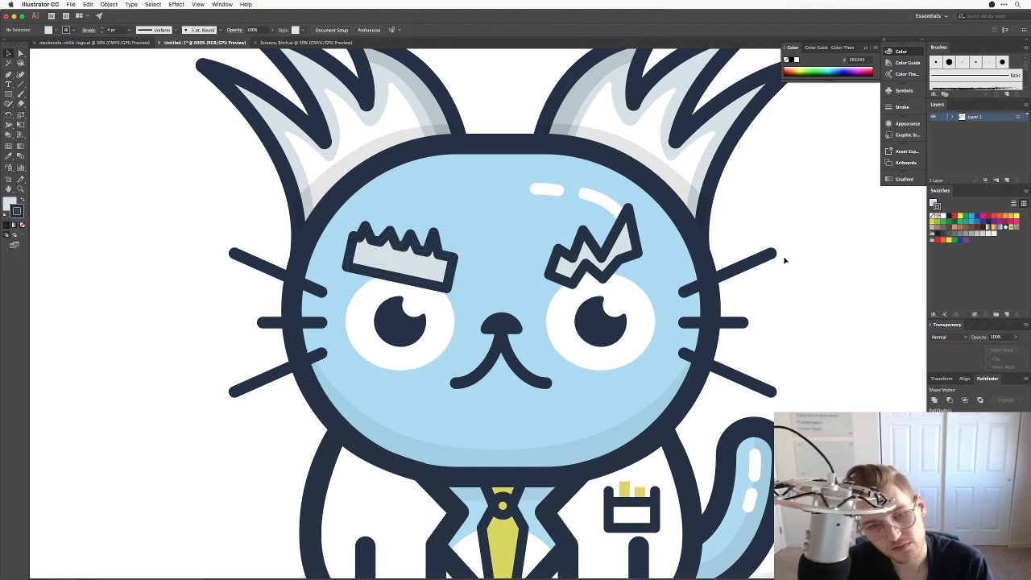
# Delete the united spiky rectangular eyebrow.
pyautogui.click(423, 276)
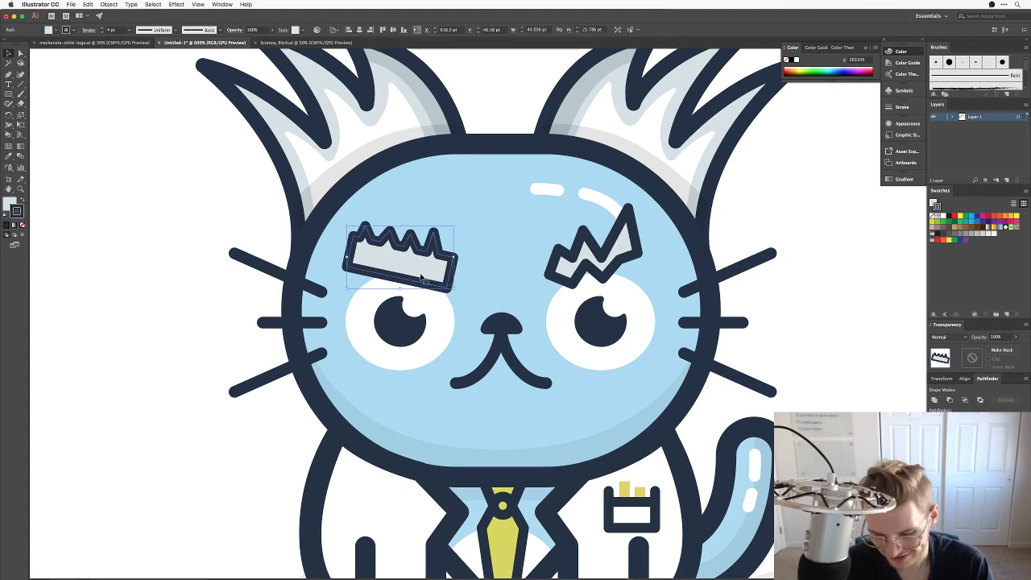
pyautogui.press('Delete')
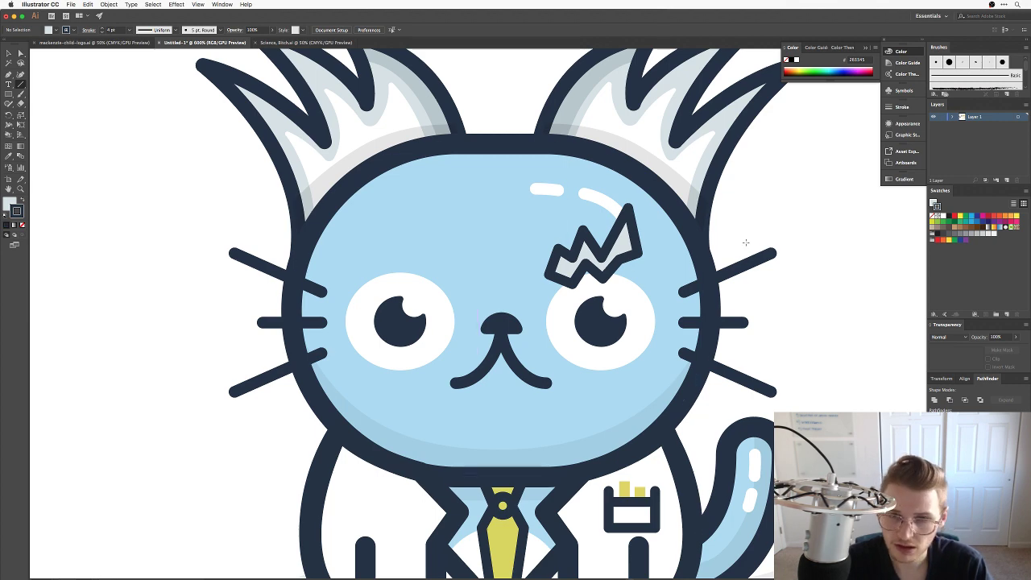
pyautogui.press('v')
pyautogui.hscroll(3, 752, 233)
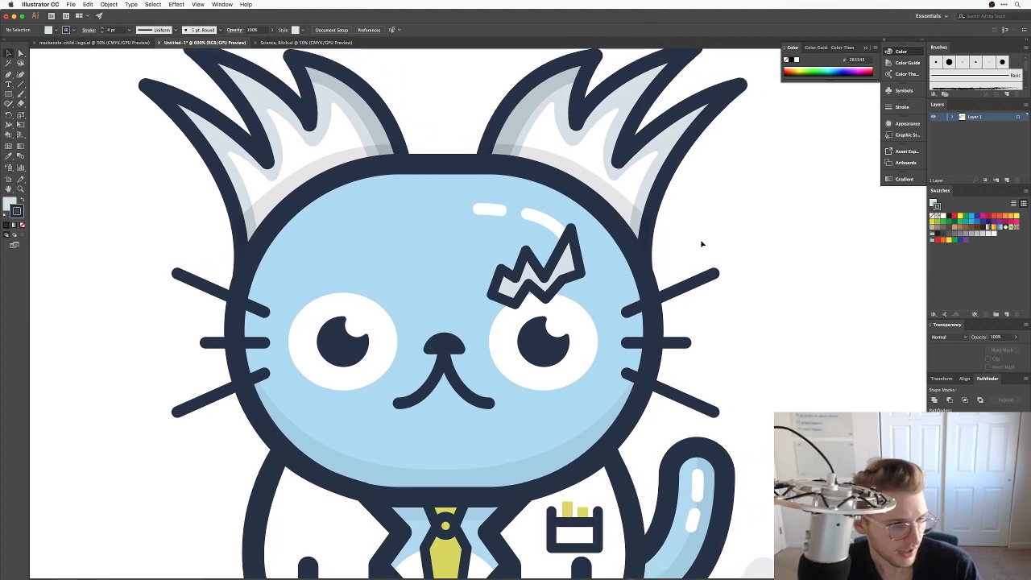
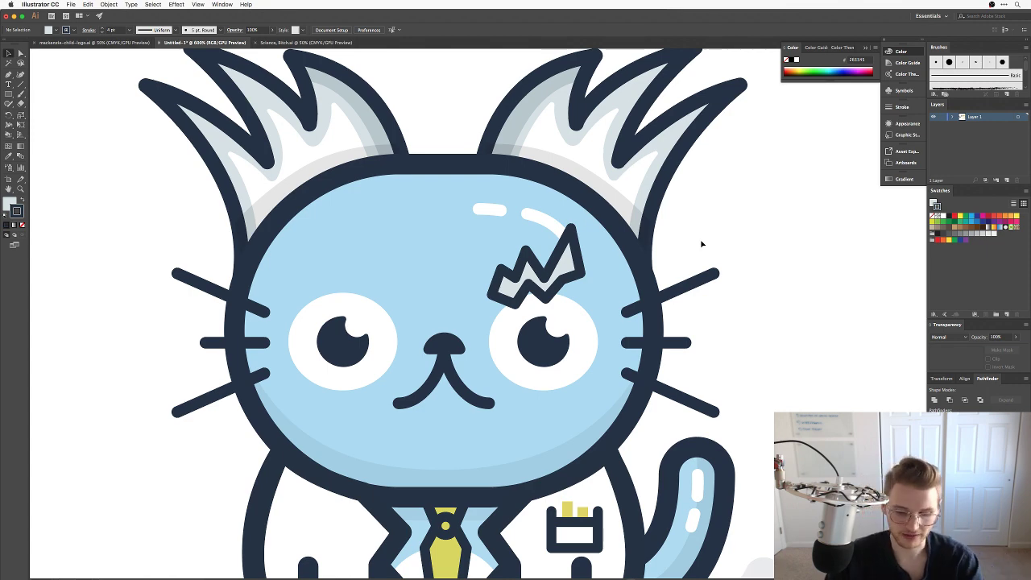
pyautogui.press('super+0')
pyautogui.press('super+equal')
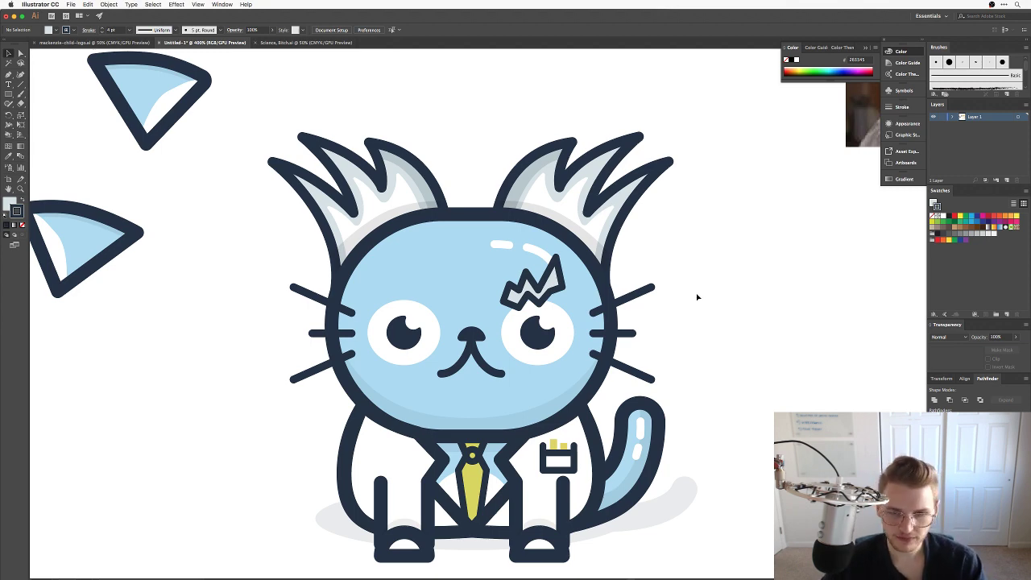
pyautogui.press('super+equal')
pyautogui.press('super+equal')
# Switch to Chrome and open the freelance web developer's personal website in a new tab.
pyautogui.press('super+Tab')
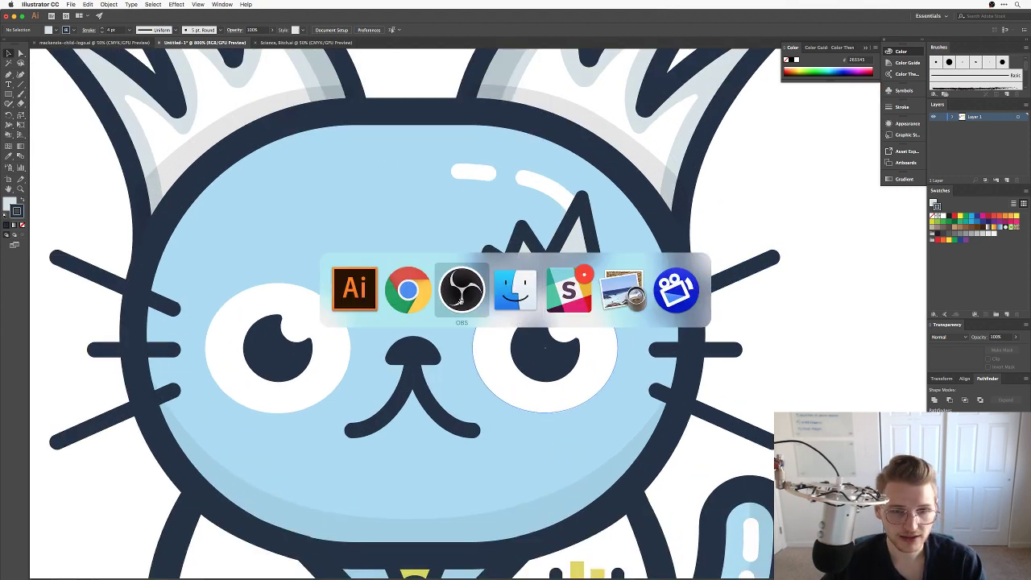
pyautogui.press('super+t')
pyautogui.write('rjmccollam.com')
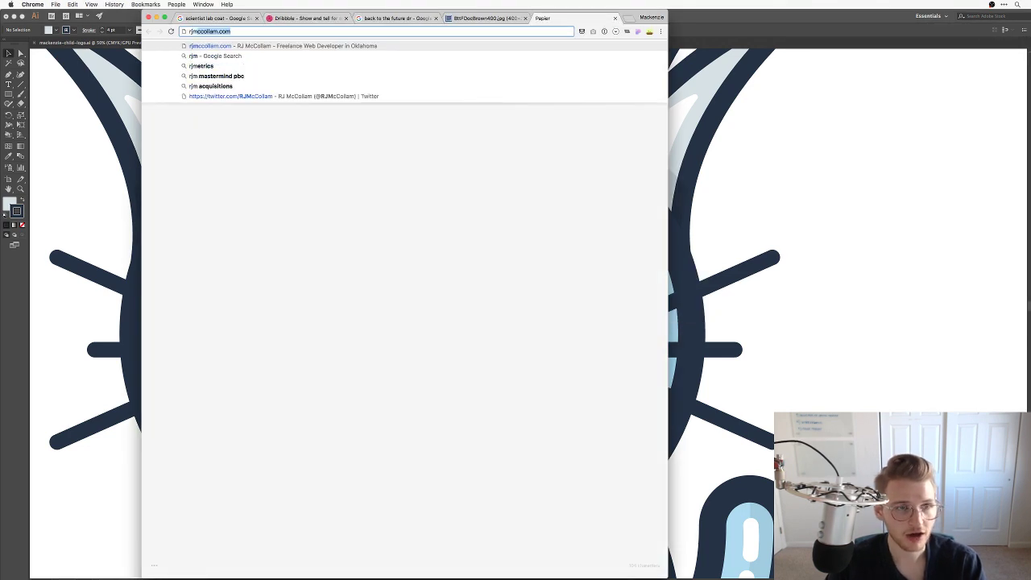
pyautogui.press('Return')
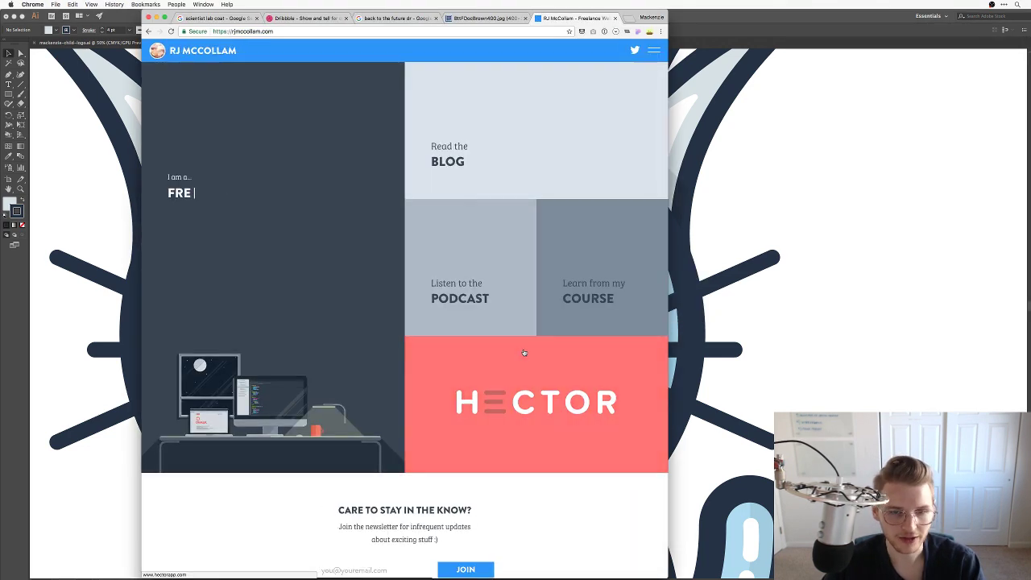
# Open the Hector project management site from the developer's home page and look through it to its footer.
pyautogui.scroll(-1, 554, 482)
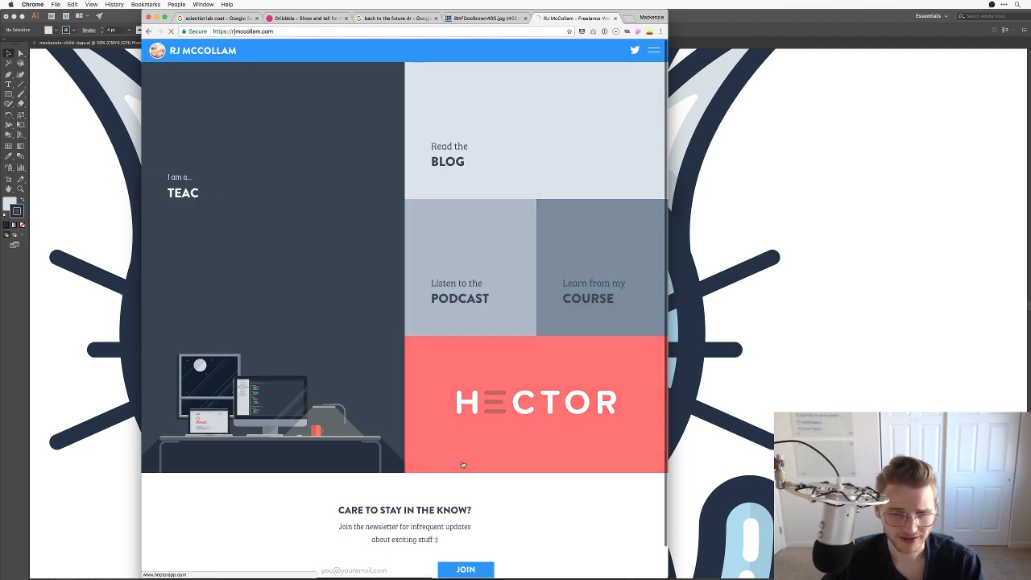
pyautogui.click(539, 390)
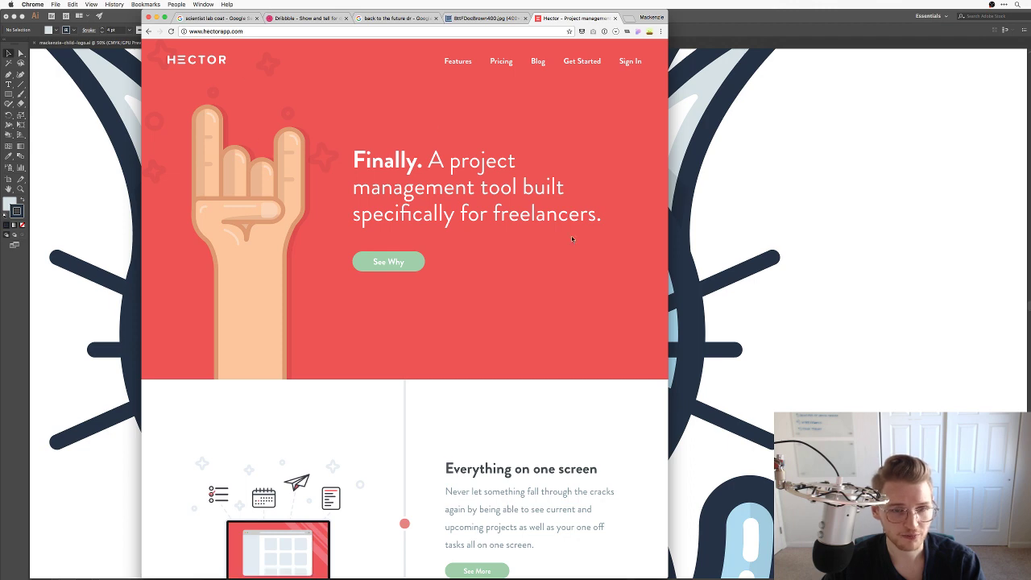
pyautogui.scroll(-15, 572, 239)
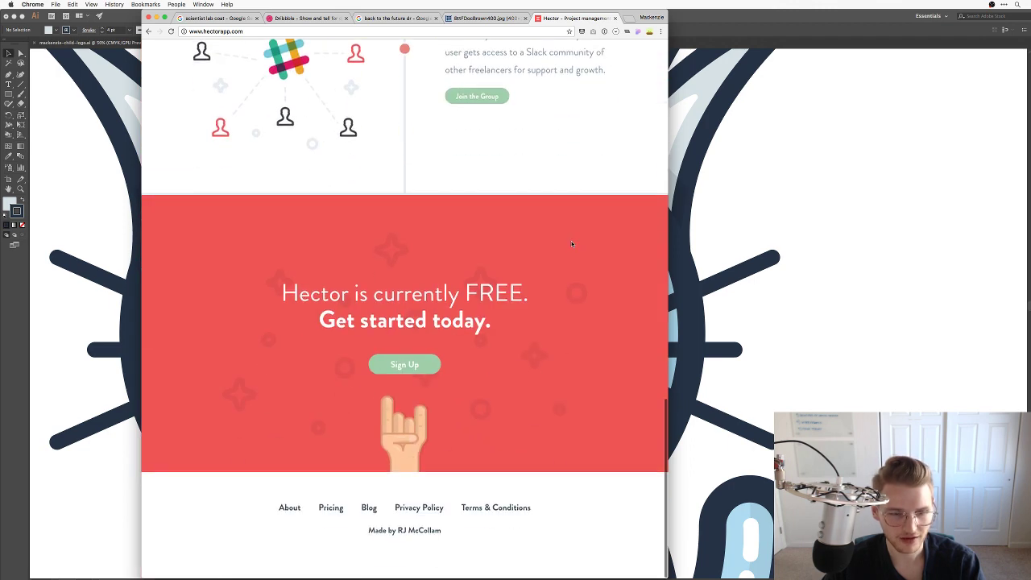
# Look over the Hector page from header to footer once more, and return to the cat illustration in Illustrator.
pyautogui.scroll(20, 571, 242)
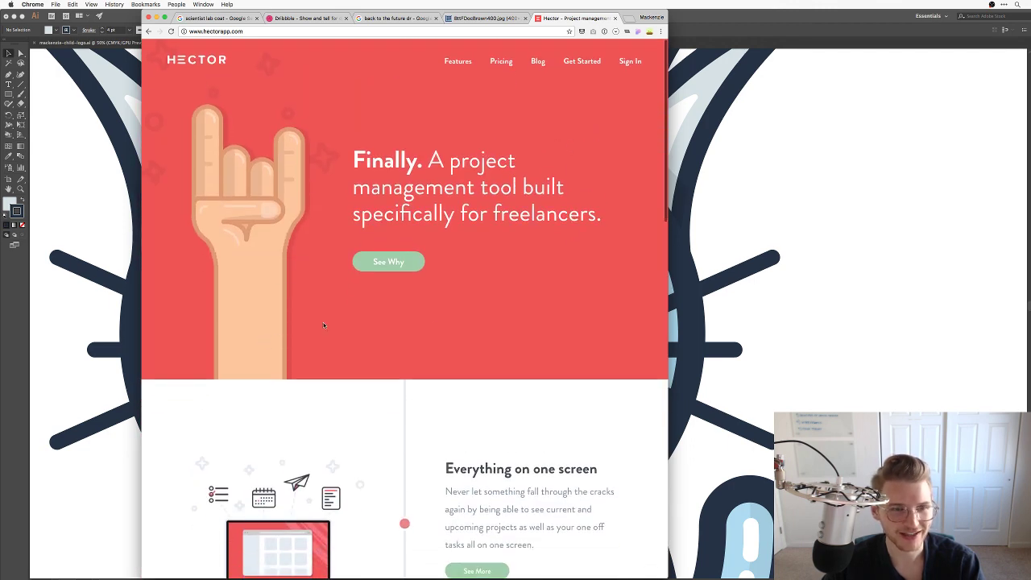
pyautogui.scroll(-15, 621, 342)
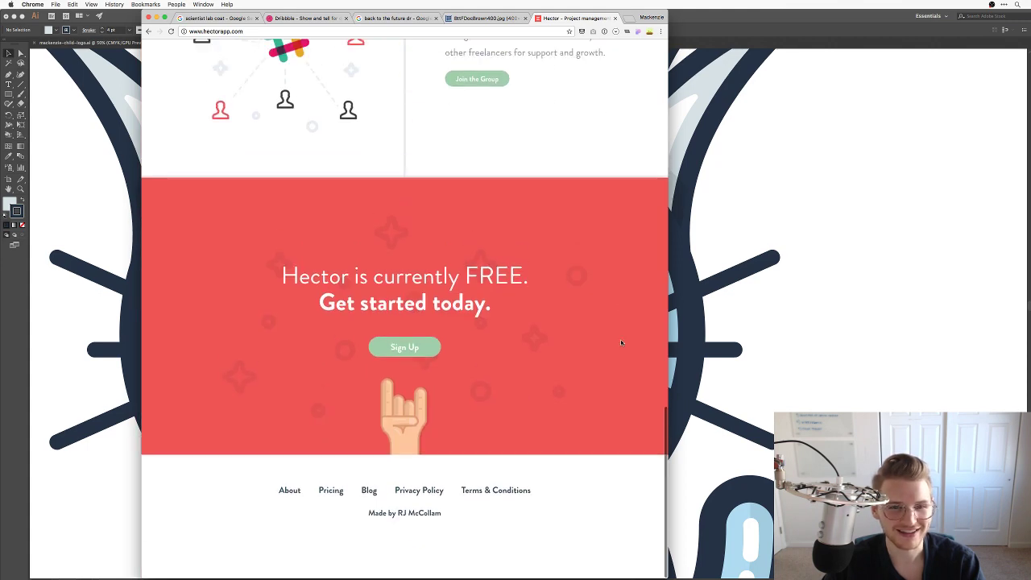
pyautogui.scroll(20, 620, 339)
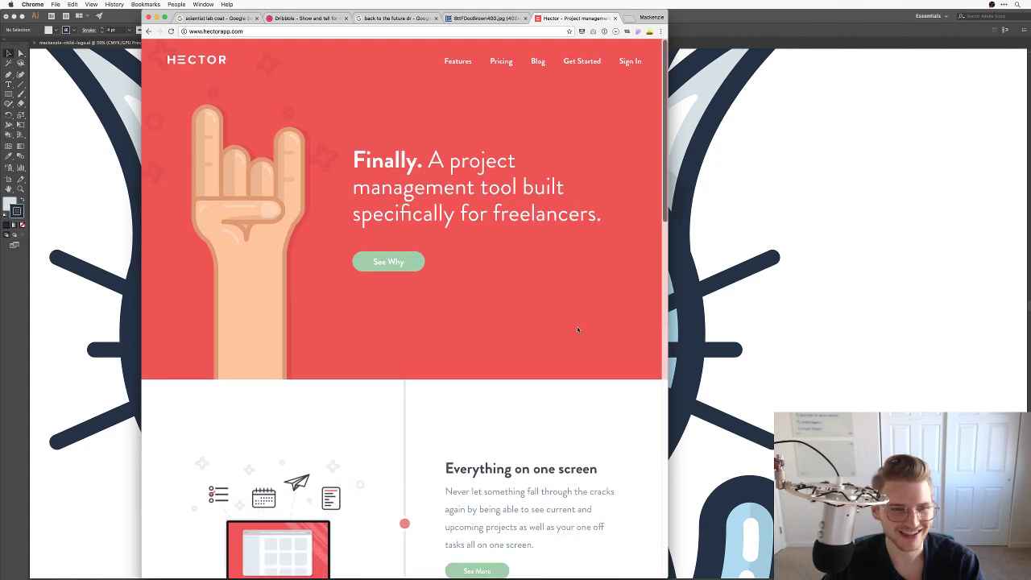
pyautogui.press('super+Tab')
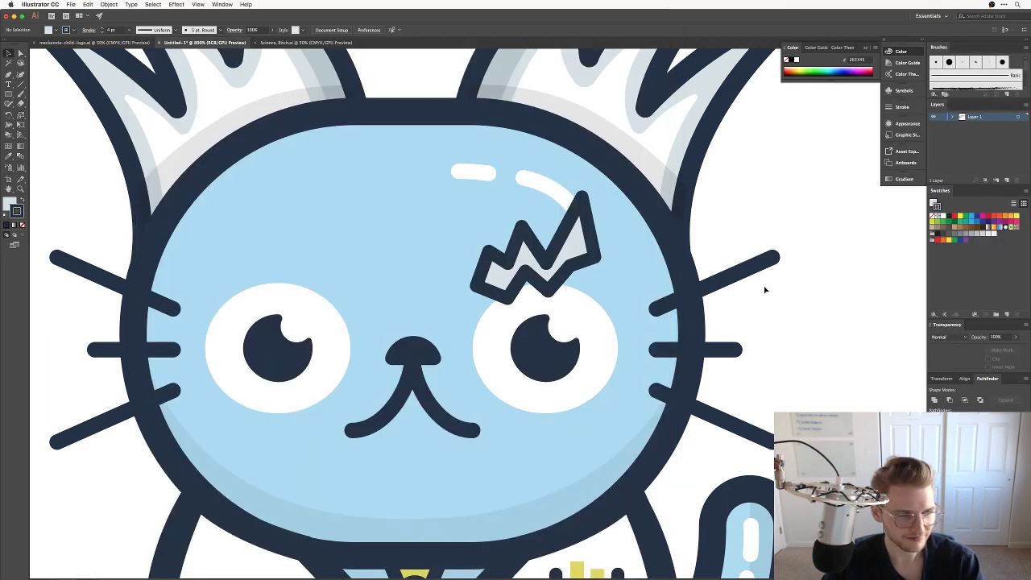
# Pull the jagged eyebrow's inner end down into a sharp corner and reposition its inner and middle spikes.
pyautogui.hscroll(3, 725, 290)
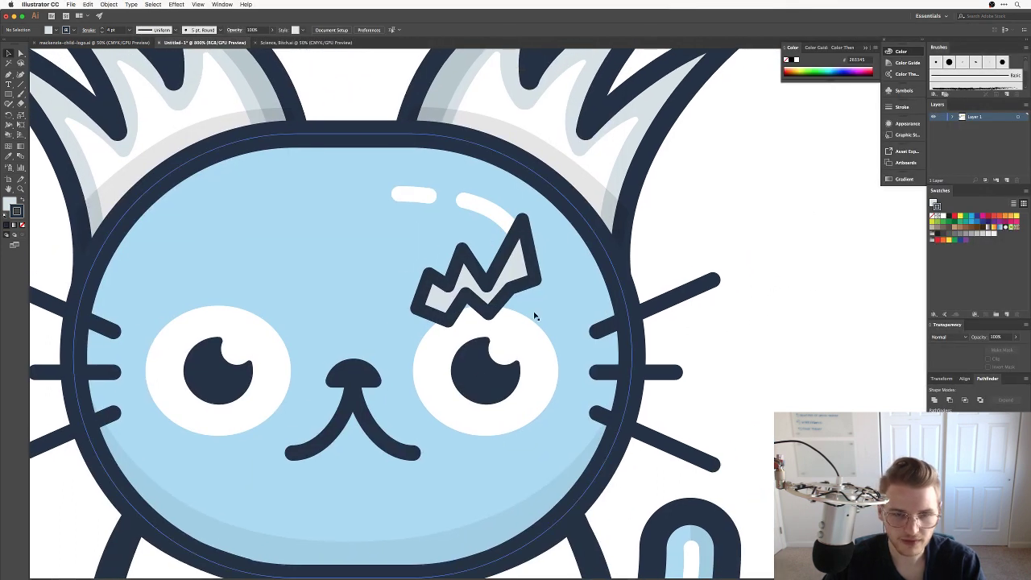
pyautogui.click(418, 309)
pyautogui.moveTo(419, 309); pyautogui.dragTo(415, 331)
pyautogui.moveTo(430, 275); pyautogui.dragTo(460, 303)
pyautogui.moveTo(415, 332); pyautogui.dragTo(415, 337)
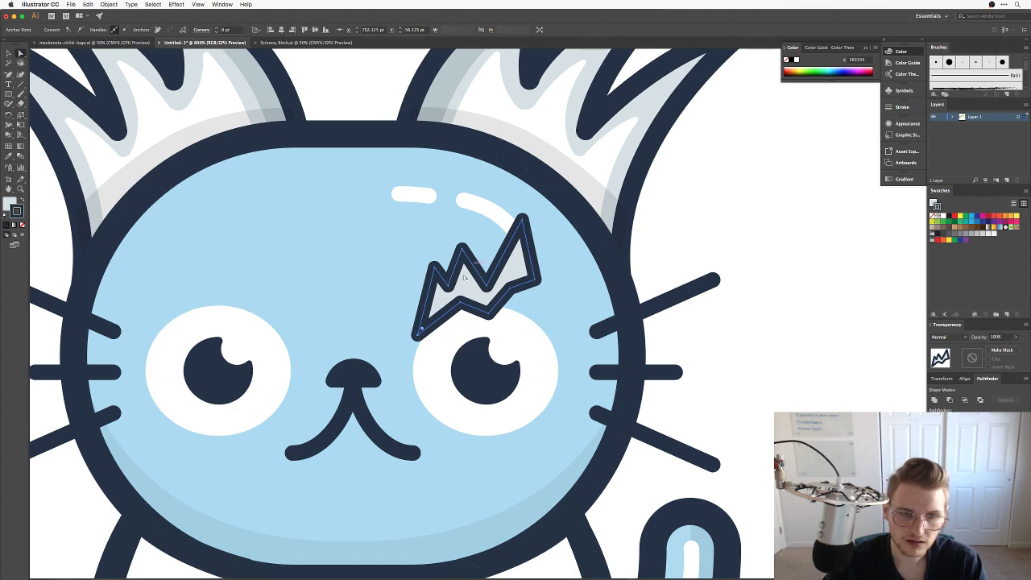
pyautogui.moveTo(467, 252); pyautogui.dragTo(465, 234)
pyautogui.moveTo(487, 285); pyautogui.dragTo(486, 278)
pyautogui.moveTo(464, 238); pyautogui.dragTo(472, 241)
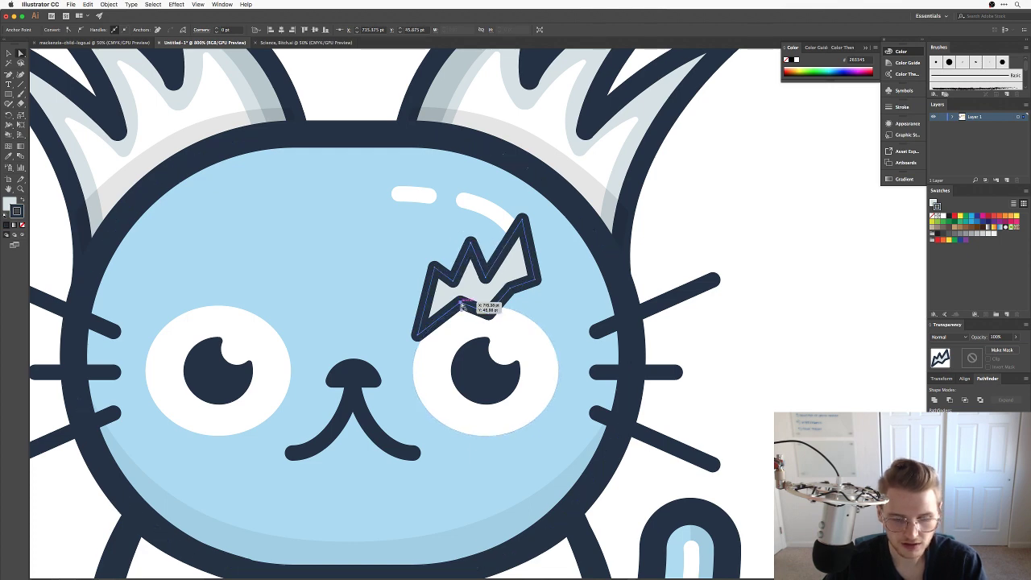
# Flatten the eyebrow's lower edge into one straight slanted base and adjust its spikes and outer corner into a crown-like shape.
pyautogui.moveTo(484, 313)
pyautogui.mouseDown()
pyautogui.moveTo(511, 288)
pyautogui.moveTo(488, 315)
pyautogui.mouseUp()
pyautogui.moveTo(537, 284); pyautogui.dragTo(548, 306)
pyautogui.moveTo(433, 271); pyautogui.dragTo(462, 299)
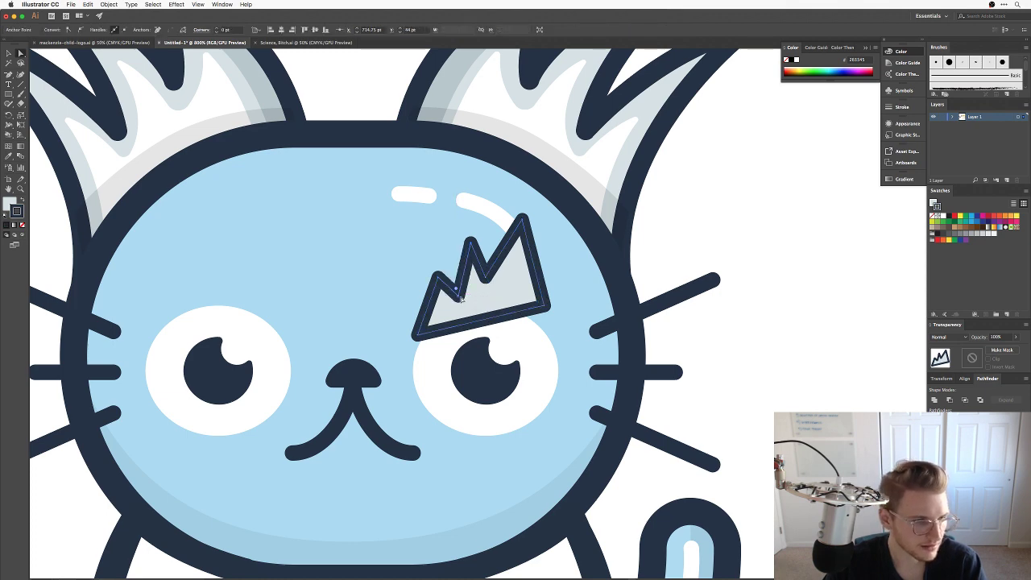
pyautogui.moveTo(472, 242); pyautogui.dragTo(476, 244)
pyautogui.moveTo(490, 281); pyautogui.dragTo(493, 279)
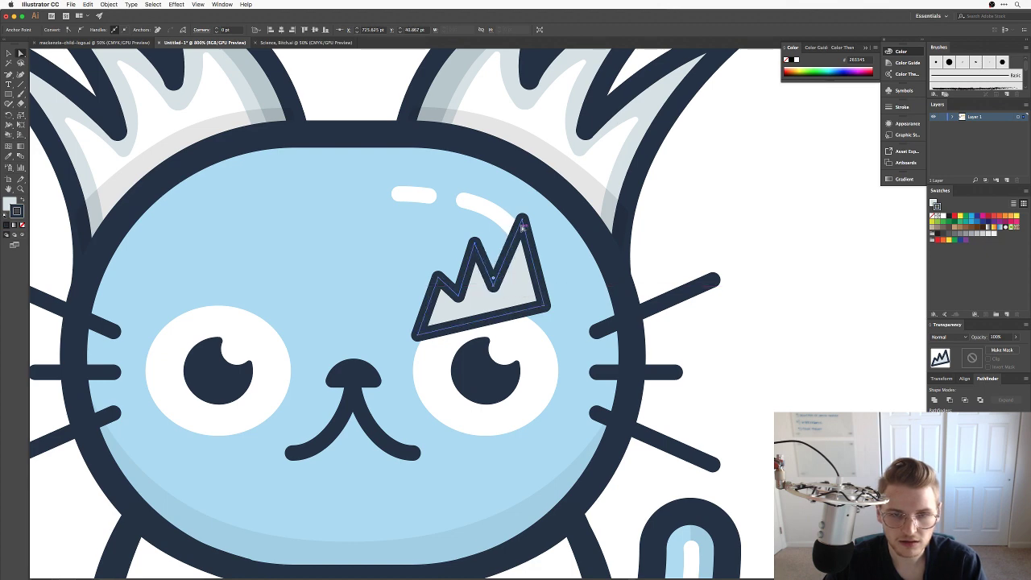
pyautogui.moveTo(522, 218); pyautogui.dragTo(520, 234)
pyautogui.moveTo(520, 232); pyautogui.dragTo(516, 217)
pyautogui.moveTo(549, 307); pyautogui.dragTo(540, 313)
pyautogui.click(749, 258)
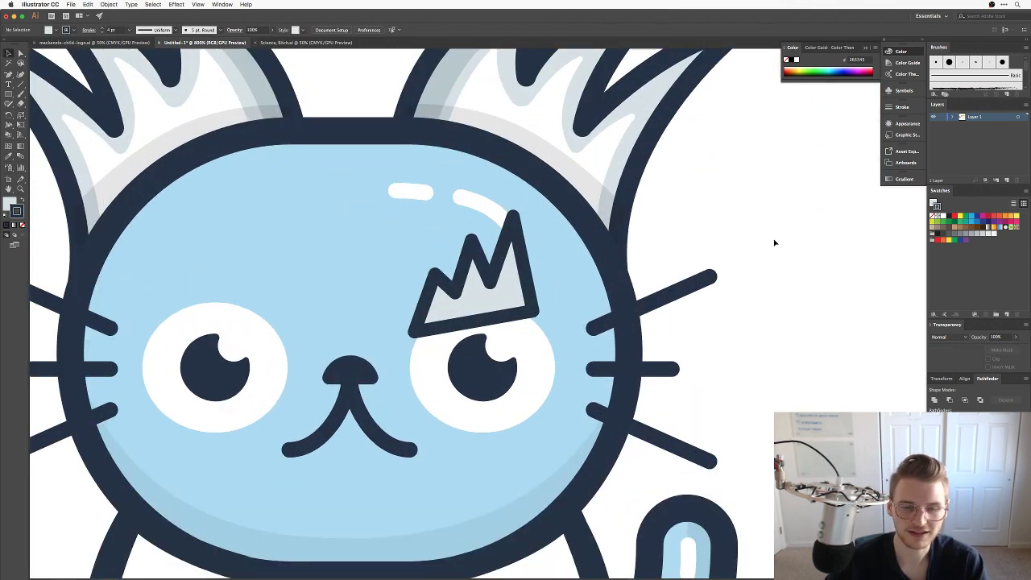
# Convert the eyebrow's tallest spike tip to a smooth point and bend its handles so both sides curve into a sharp tip.
pyautogui.moveTo(646, 240); pyautogui.dragTo(681, 301)
pyautogui.press('a')
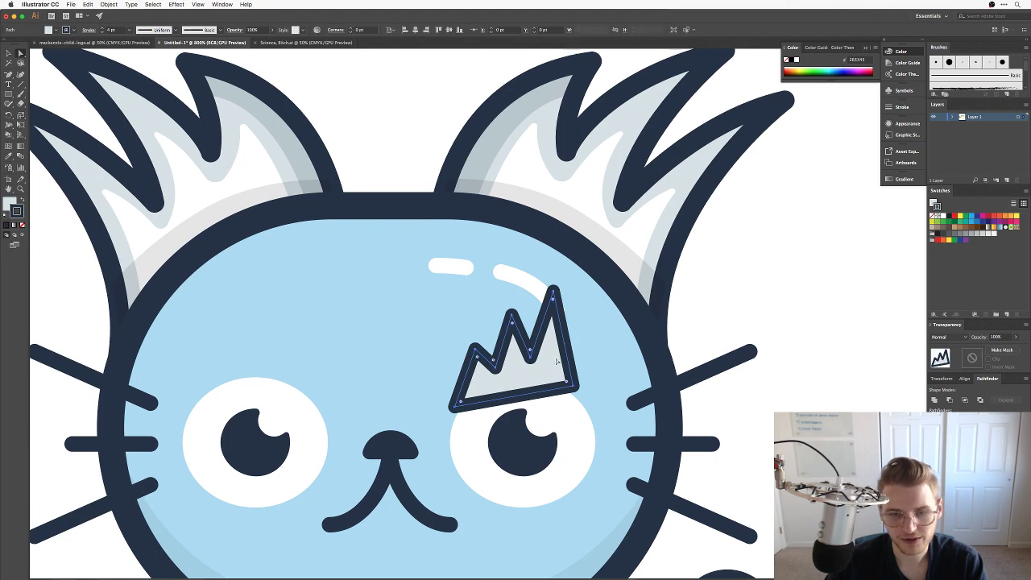
pyautogui.click(553, 292)
pyautogui.moveTo(554, 295); pyautogui.dragTo(553, 295)
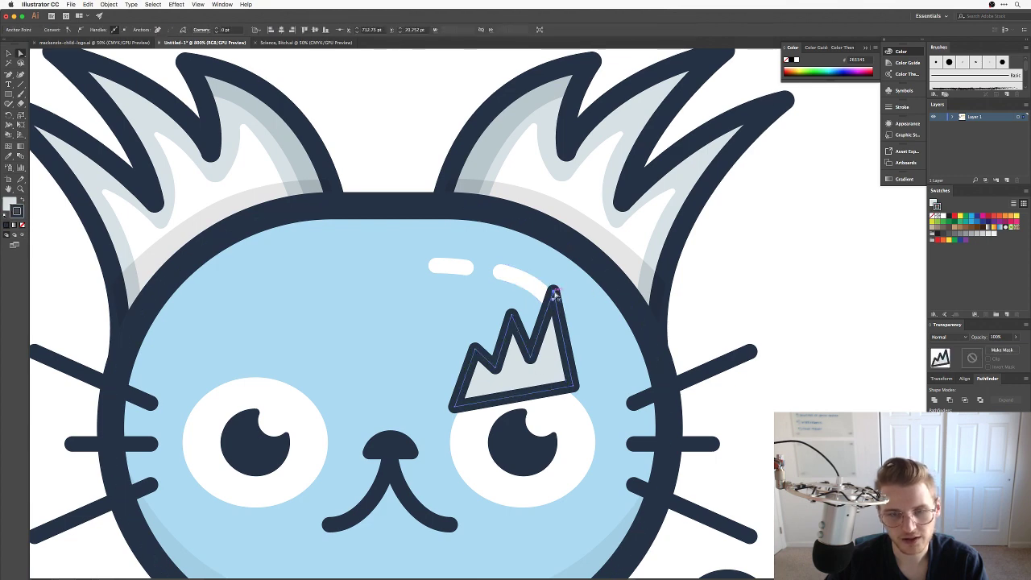
pyautogui.moveTo(677, 123); pyautogui.dragTo(477, 329)
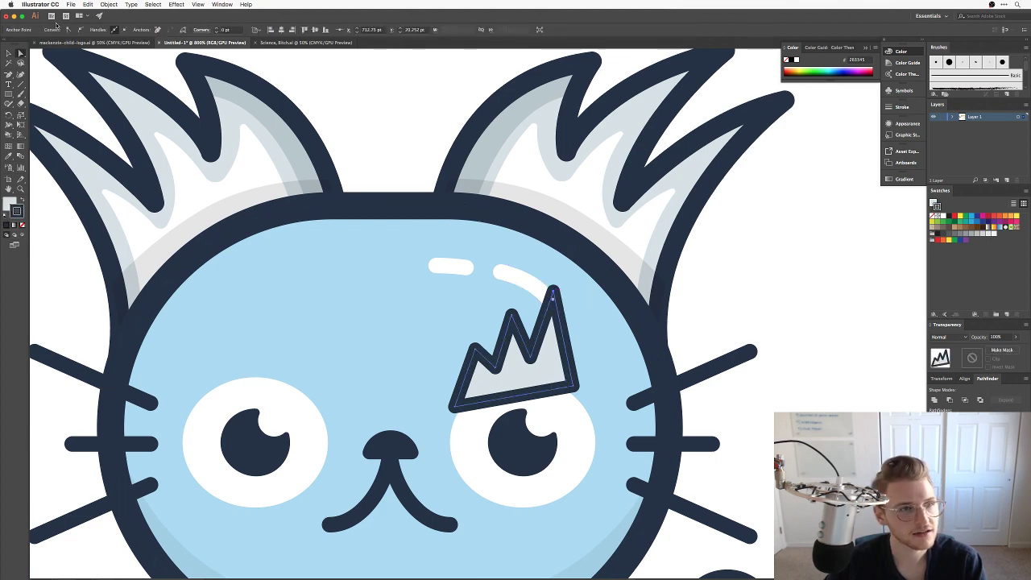
pyautogui.click(81, 29)
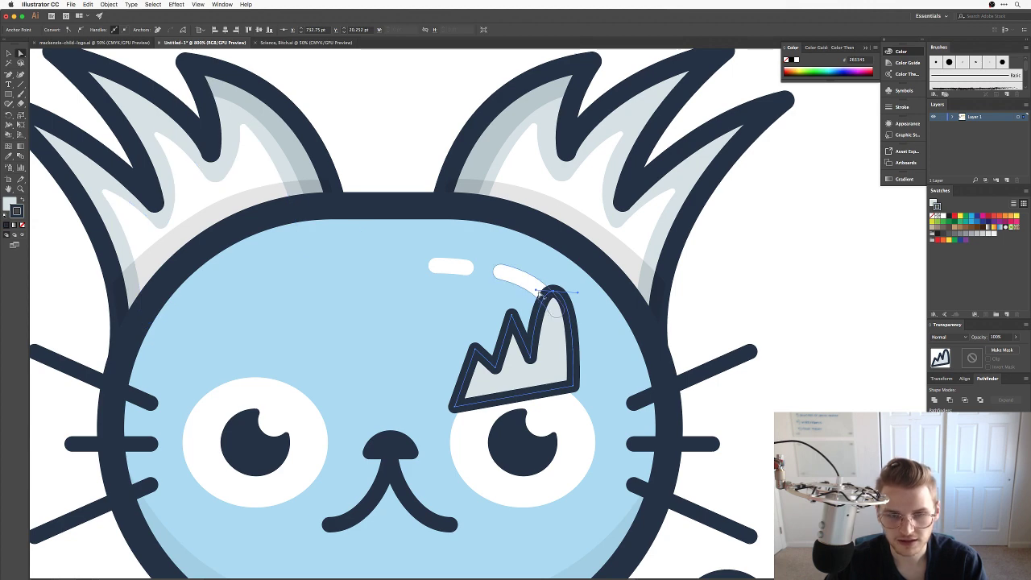
pyautogui.moveTo(537, 291); pyautogui.dragTo(552, 359)
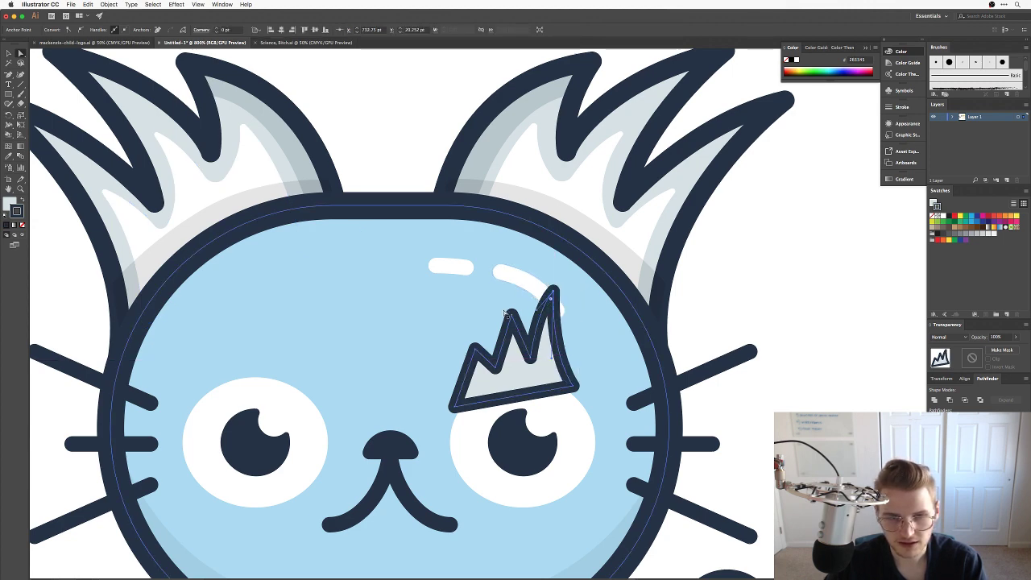
# Convert the eyebrow's middle and inner spike tips to smooth points and bend their handles into curved, pointed flames.
pyautogui.moveTo(505, 313); pyautogui.dragTo(512, 317)
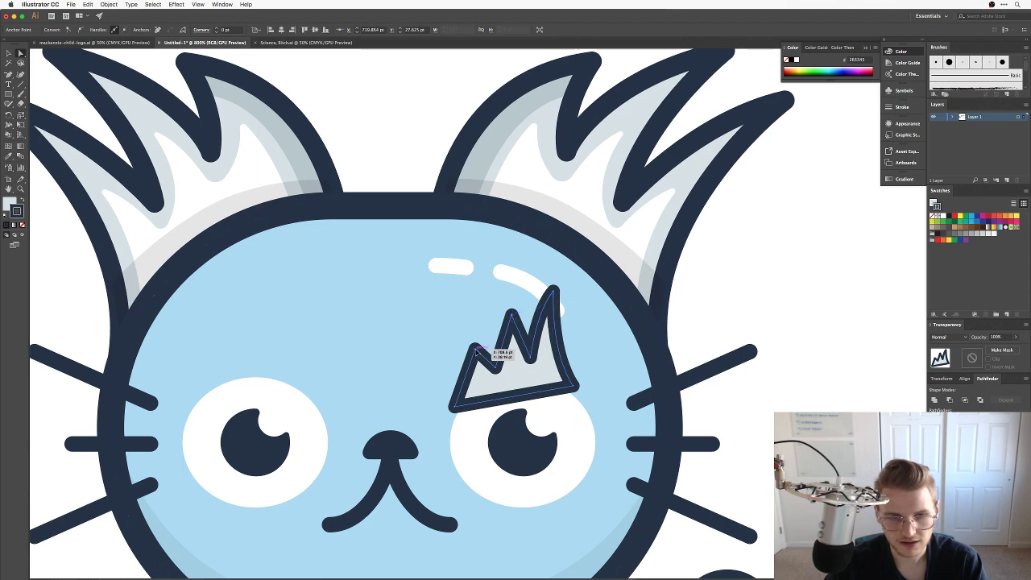
pyautogui.keyDown('shift'); pyautogui.click(477, 353); pyautogui.keyUp('shift')
pyautogui.click(78, 29)
pyautogui.click(403, 108)
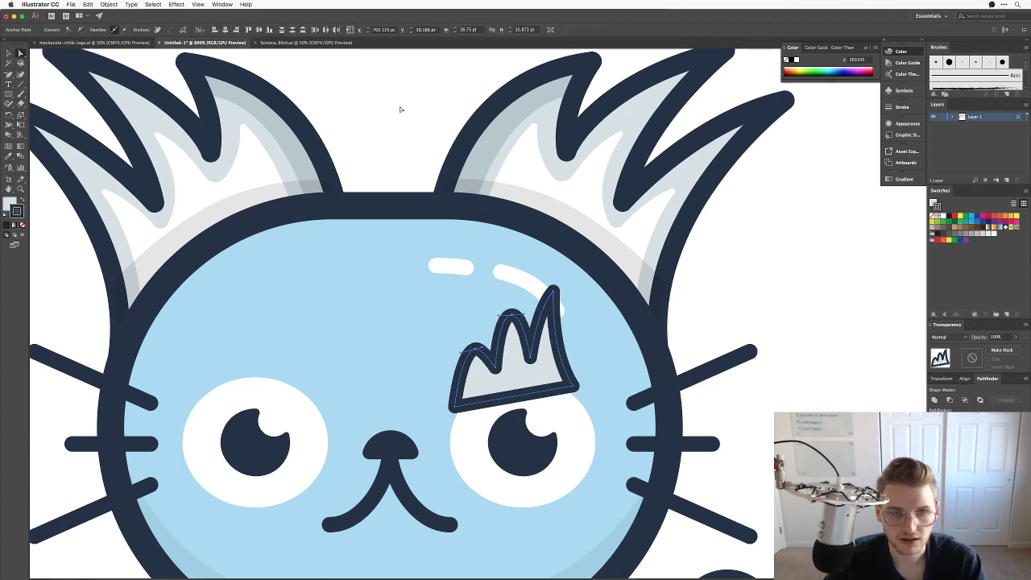
pyautogui.click(507, 319)
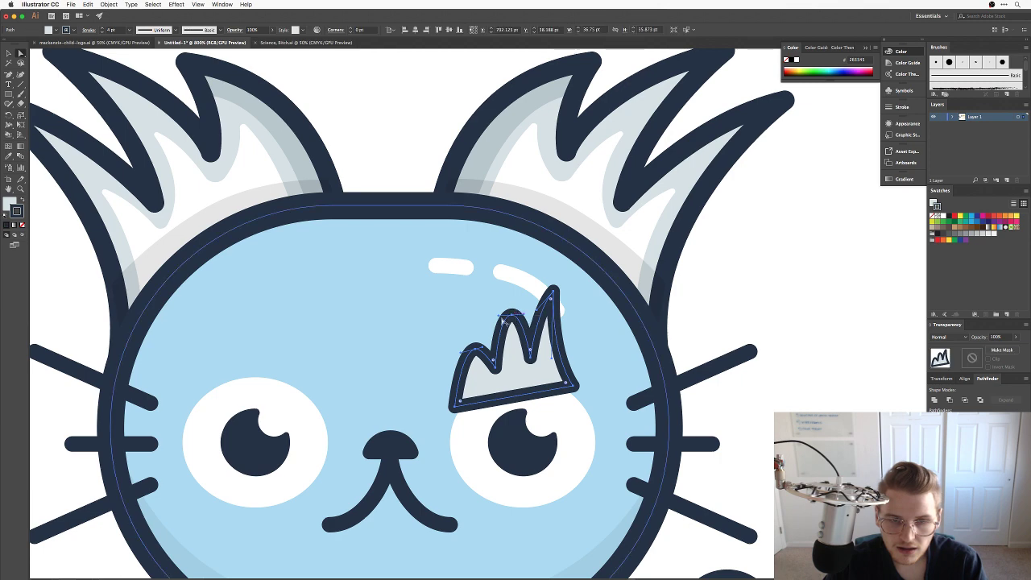
pyautogui.click(501, 317)
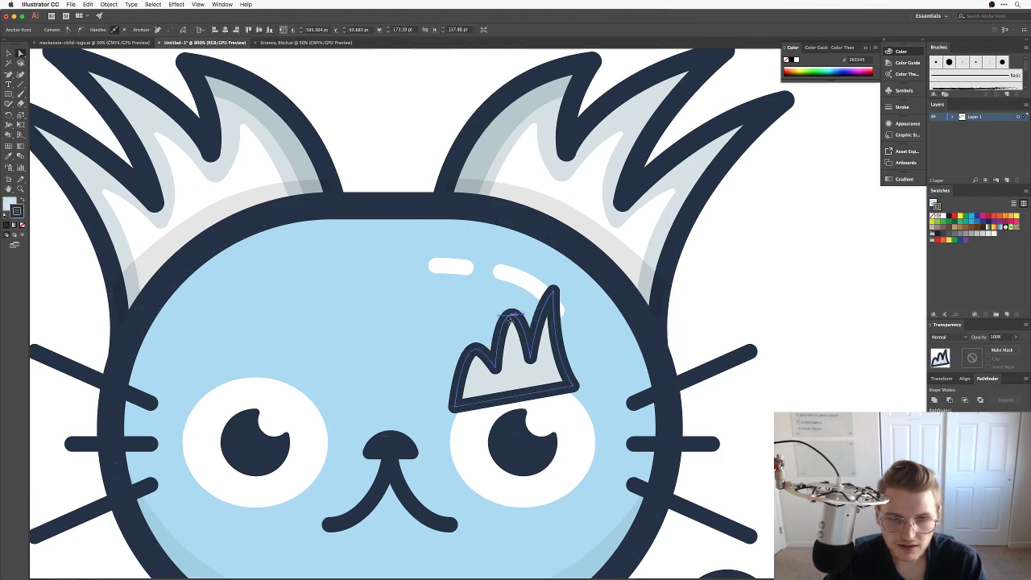
pyautogui.moveTo(499, 316); pyautogui.dragTo(478, 347)
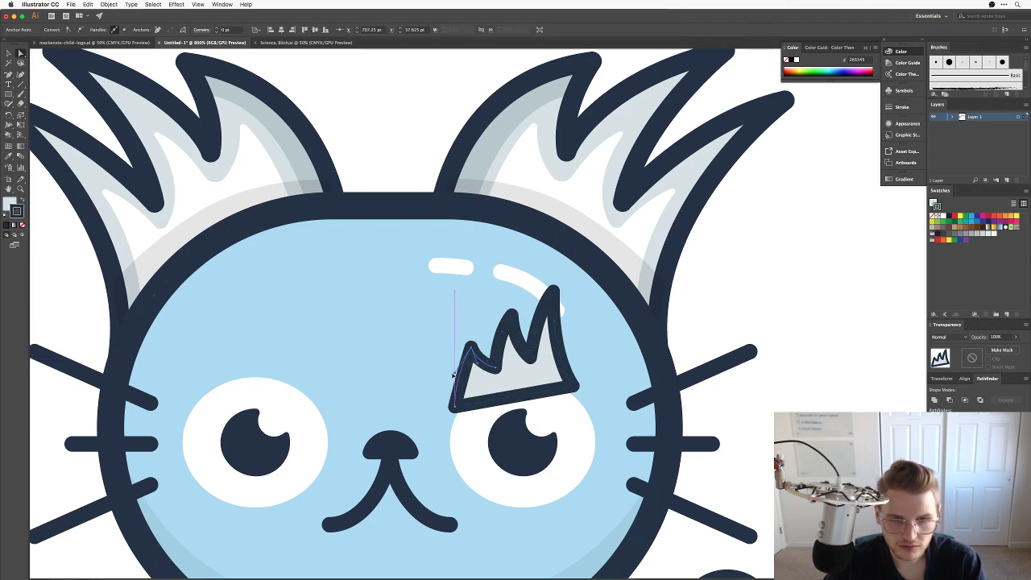
pyautogui.click(727, 306)
# Convert the eyebrow's lower inner corner to a smooth point and adjust its handles so the base arches over the eye.
pyautogui.hscroll(-2, 657, 387)
pyautogui.scroll(-1, 657, 386)
pyautogui.click(559, 364)
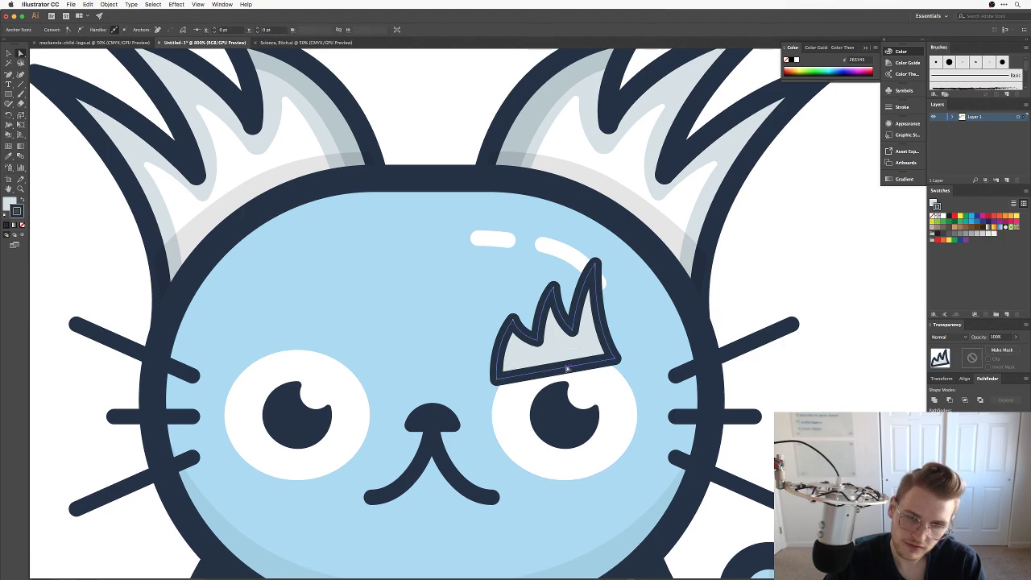
pyautogui.click(497, 382)
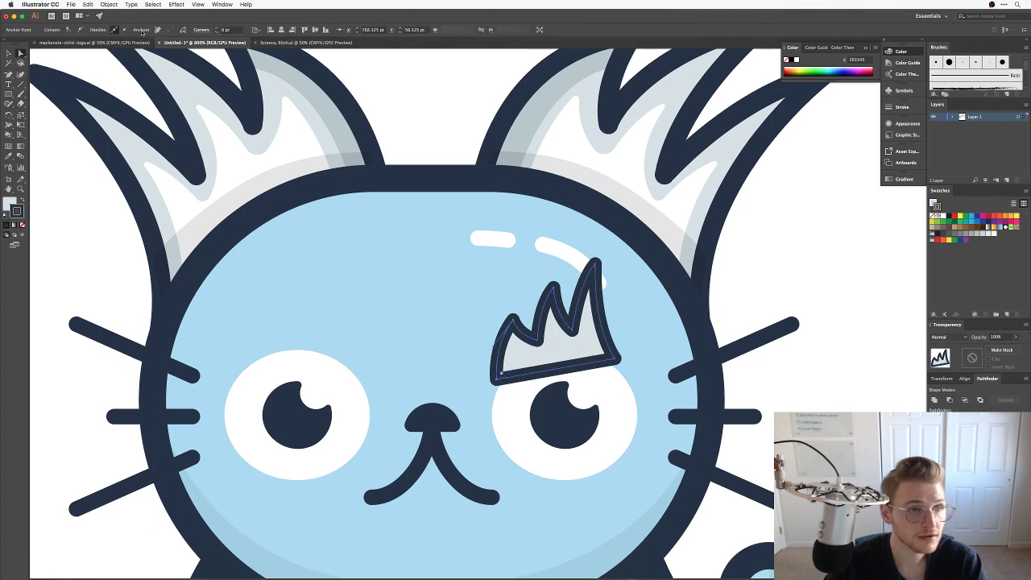
pyautogui.click(78, 30)
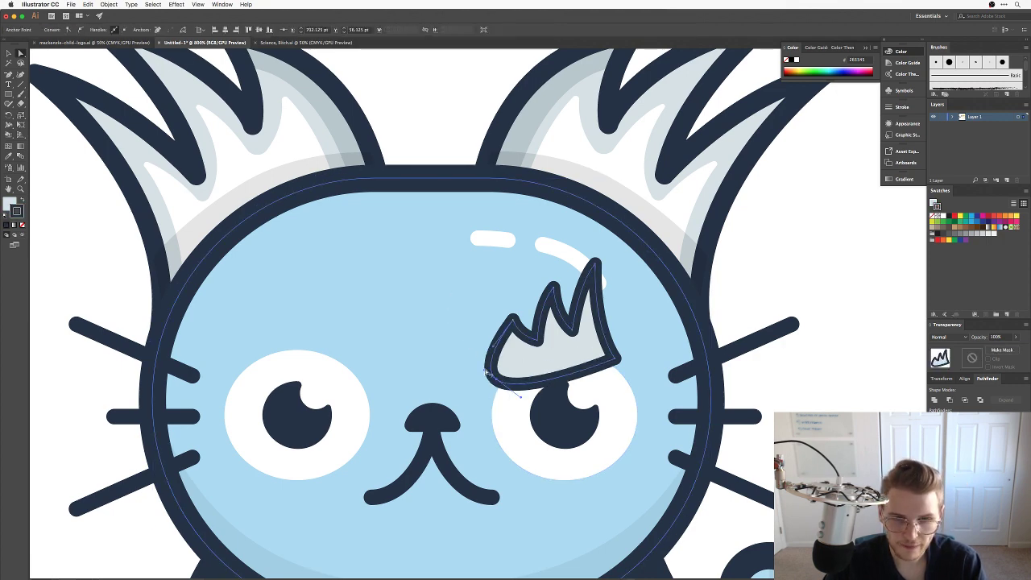
pyautogui.moveTo(486, 371); pyautogui.dragTo(496, 361)
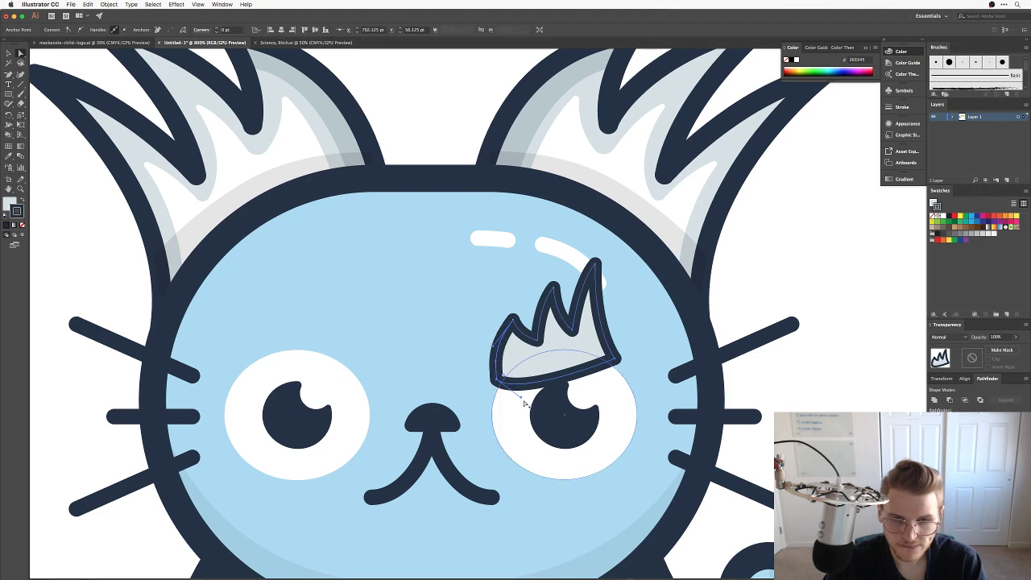
pyautogui.click(789, 260)
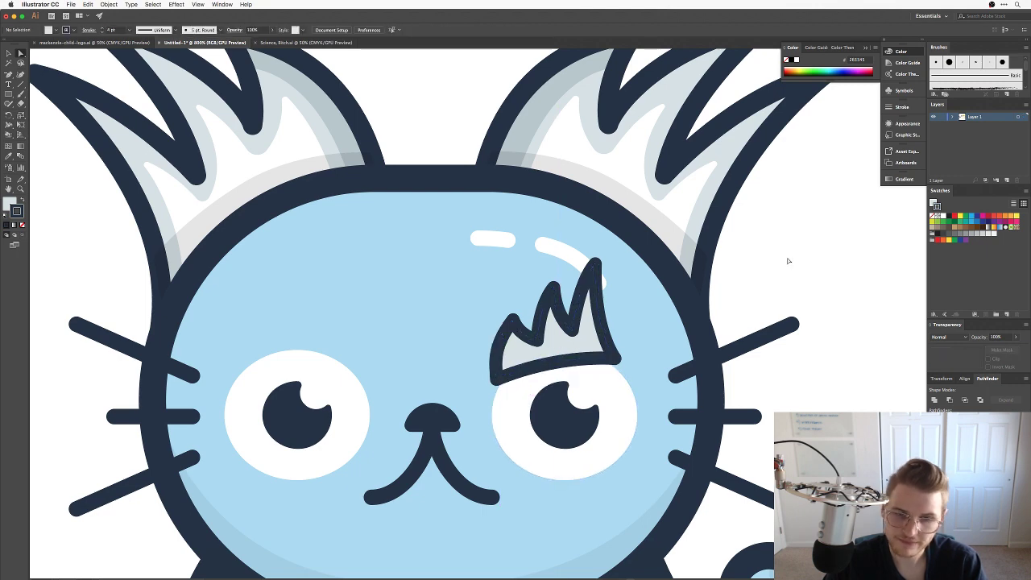
# Shift the notch between the eyebrow's inner and middle spikes inward and raise the inner spike's tip.
pyautogui.press('super+minus')
pyautogui.press('super+minus')
pyautogui.press('super+minus')
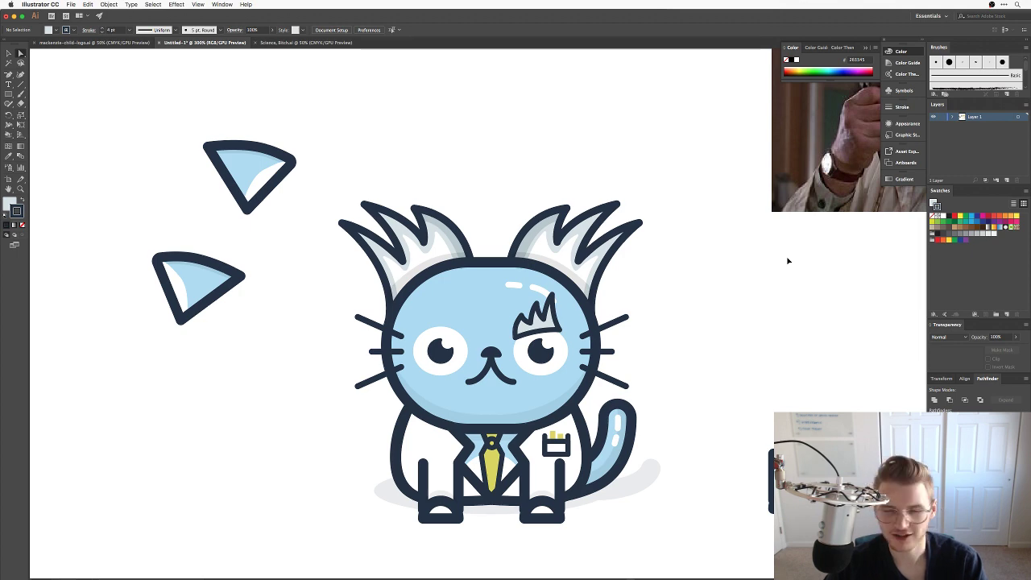
pyautogui.press('super+plus')
pyautogui.press('super+plus')
pyautogui.press('super+plus')
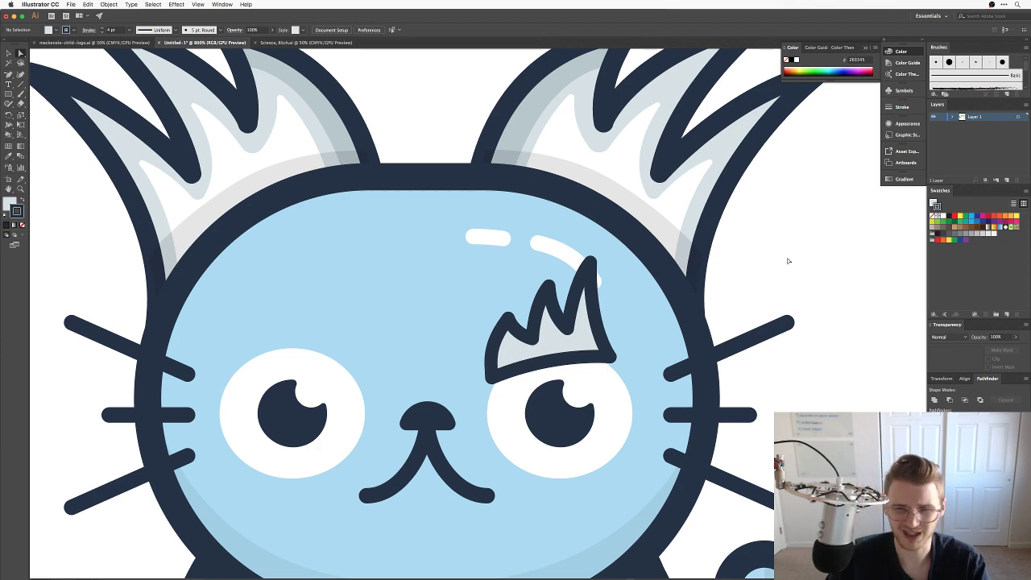
pyautogui.press('super+equal')
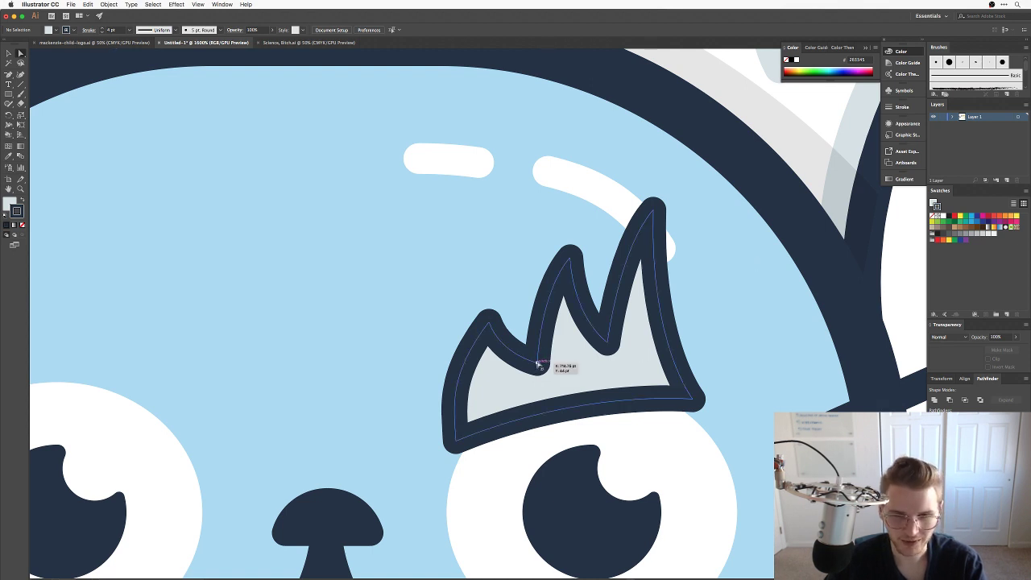
pyautogui.moveTo(540, 362); pyautogui.dragTo(525, 356)
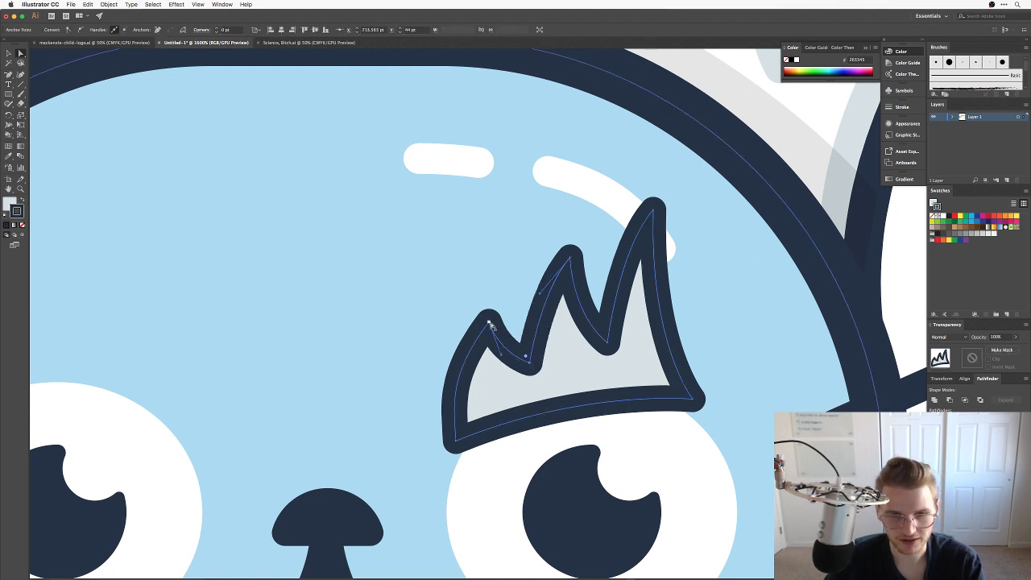
pyautogui.moveTo(489, 323); pyautogui.dragTo(492, 314)
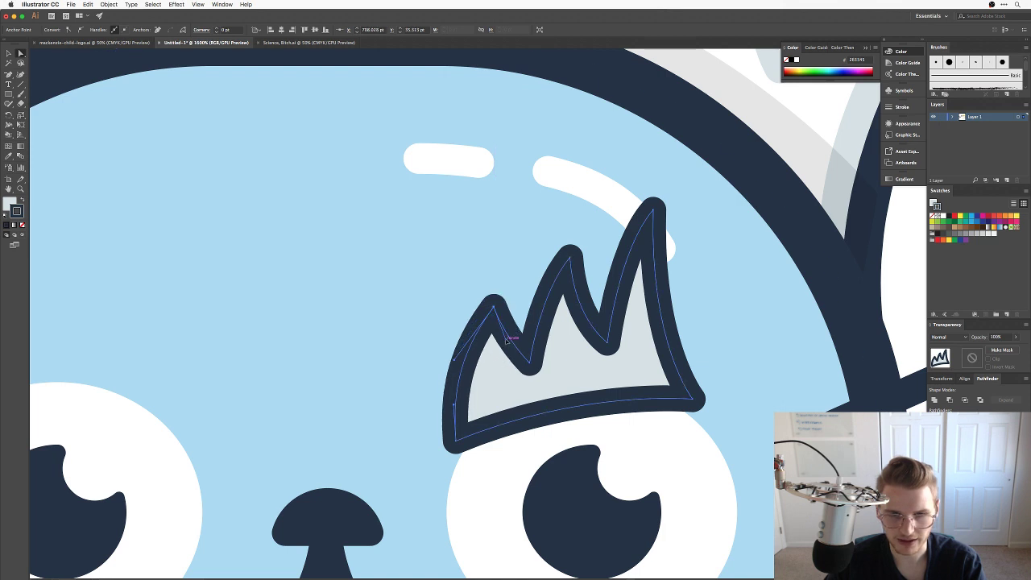
pyautogui.click(891, 283)
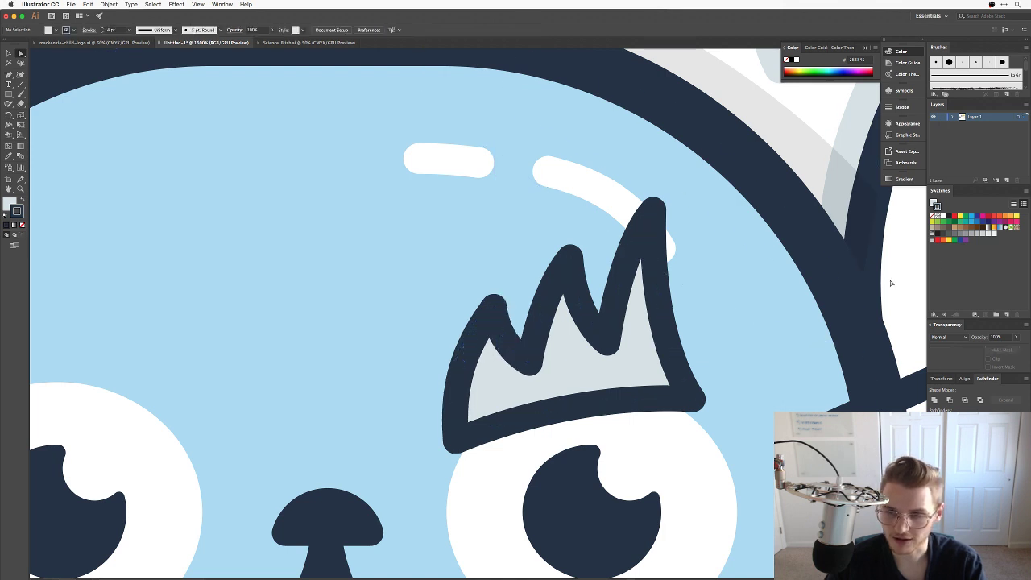
# Rotate the whole eyebrow slightly clockwise above the eye and deselect it.
pyautogui.scroll(-5, 891, 283)
pyautogui.hscroll(4, 891, 282)
pyautogui.moveTo(573, 256); pyautogui.dragTo(579, 253)
pyautogui.moveTo(896, 123)
pyautogui.mouseDown()
pyautogui.moveTo(868, 127)
pyautogui.moveTo(898, 137)
pyautogui.mouseUp()
pyautogui.press('z')
pyautogui.click(834, 137)
pyautogui.hotkey('ctrl', '-')
pyautogui.hotkey('ctrl', '-')
pyautogui.hotkey('ctrl', '-')
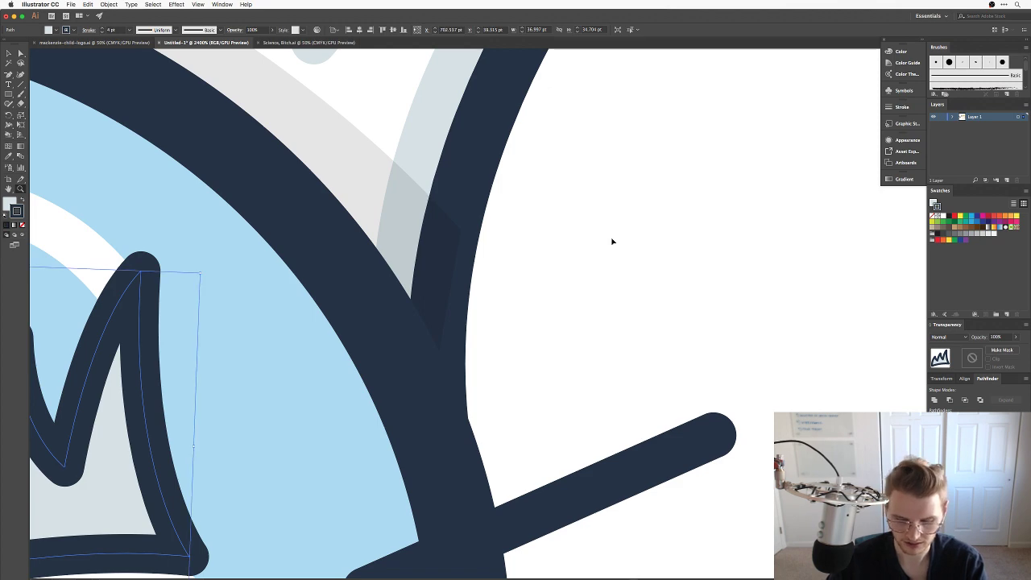
pyautogui.hotkey('ctrl', 'shift', 'a')
# Arrange the translucent shadow at the base of the right ear behind the ear's white inner shape.
pyautogui.moveTo(724, 284); pyautogui.dragTo(781, 279)
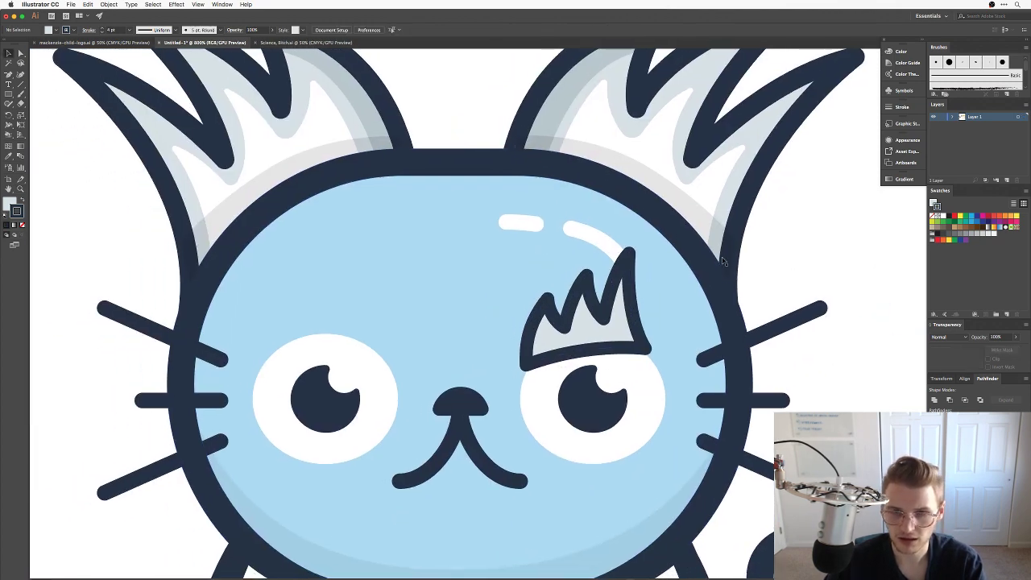
pyautogui.click(707, 226)
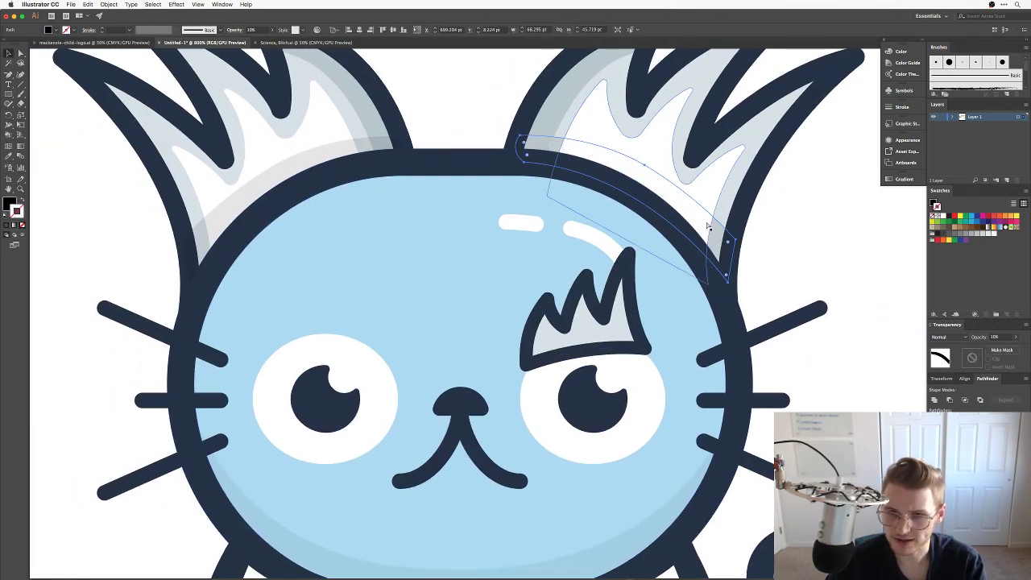
pyautogui.click(765, 251)
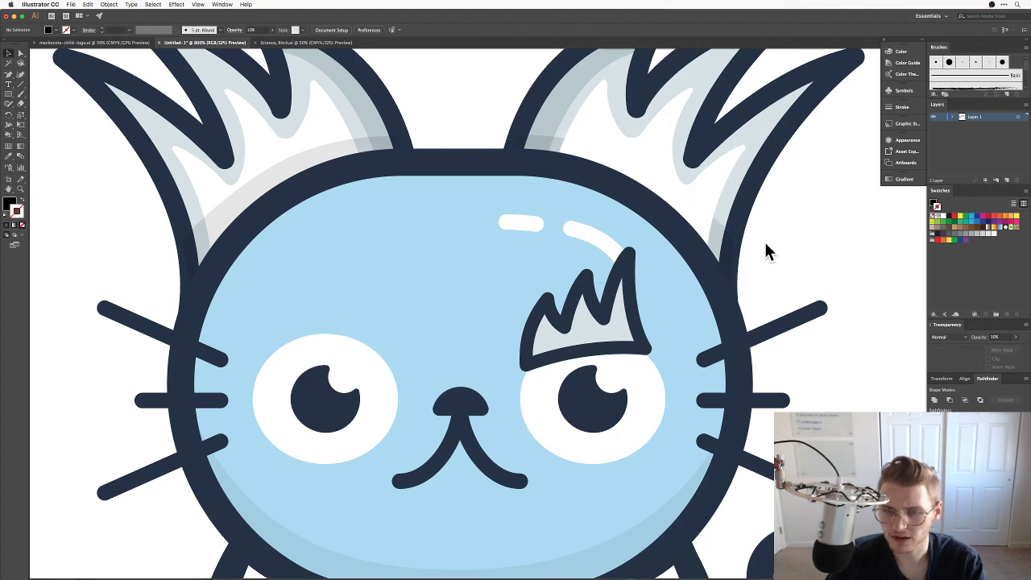
pyautogui.click(716, 234)
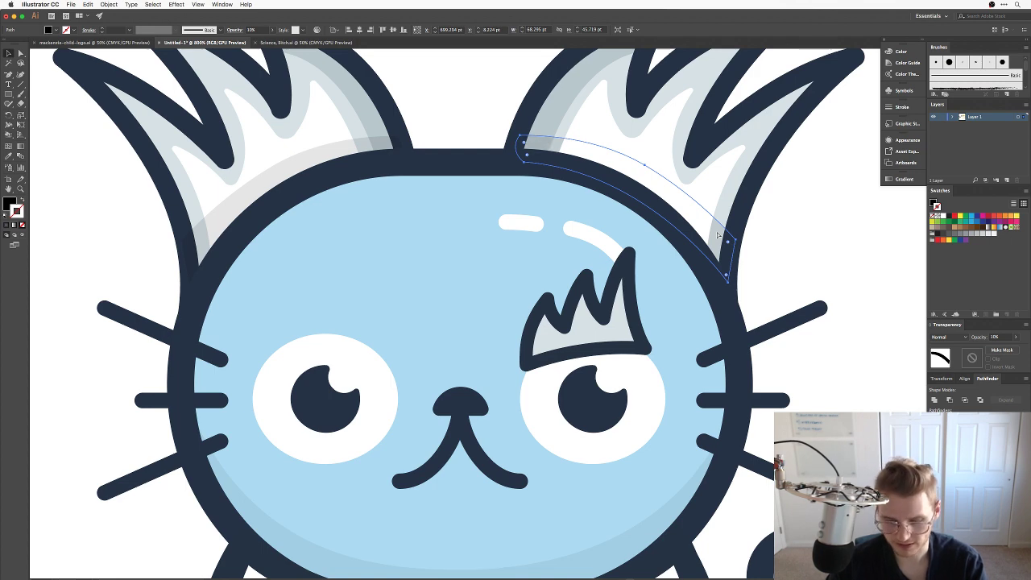
pyautogui.click(792, 199)
pyautogui.moveTo(792, 198); pyautogui.dragTo(706, 254)
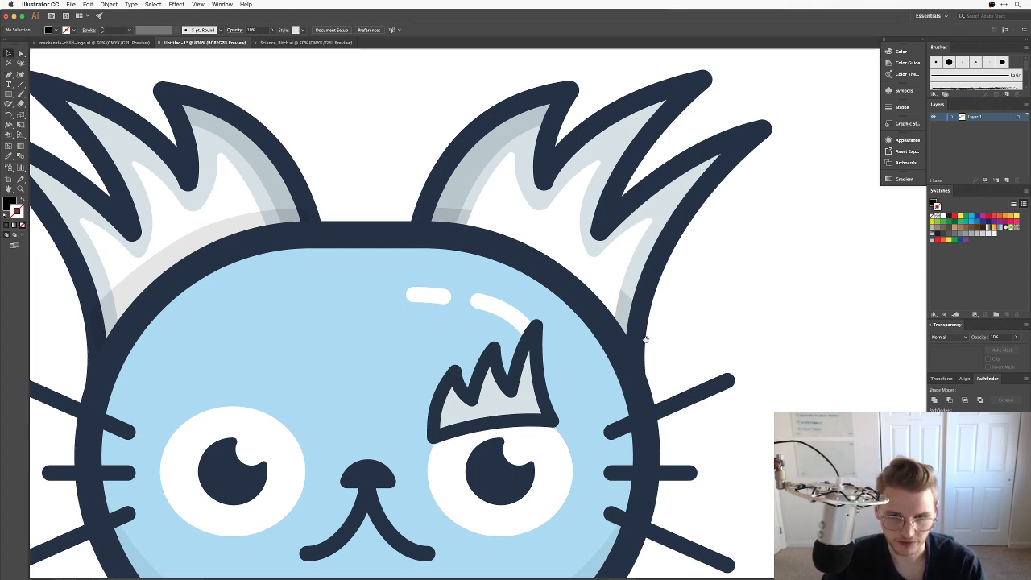
pyautogui.moveTo(645, 339); pyautogui.dragTo(723, 284)
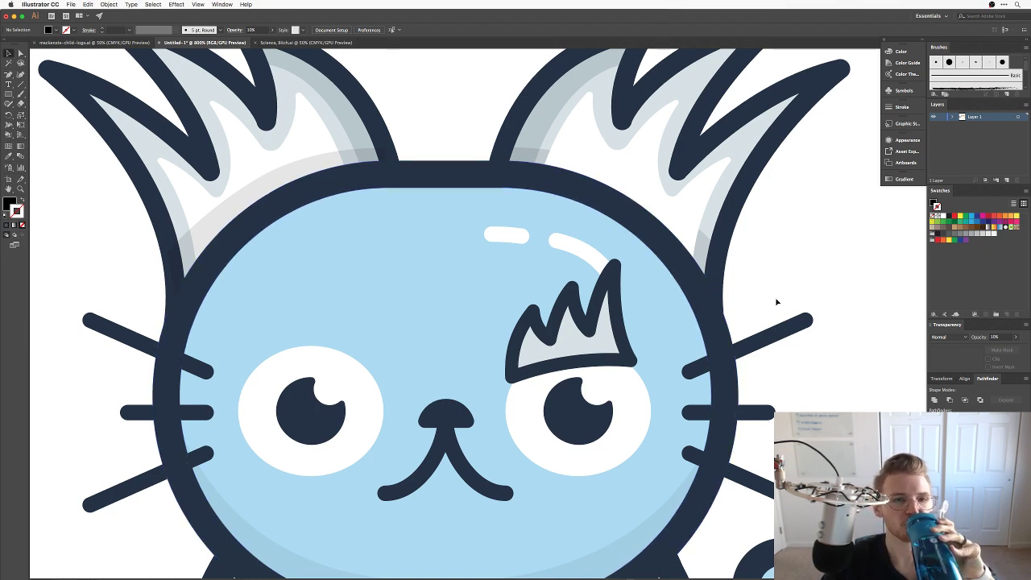
# Check the exact fill colour of the spiky eyebrow above the right-hand eye, keeping it as is.
pyautogui.click(592, 353)
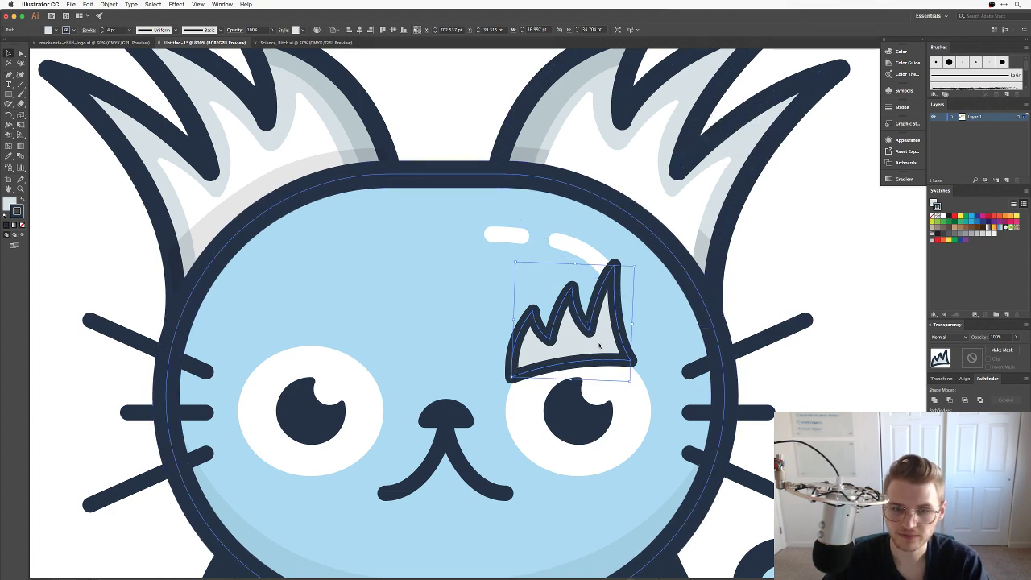
pyautogui.doubleClick(9, 205)
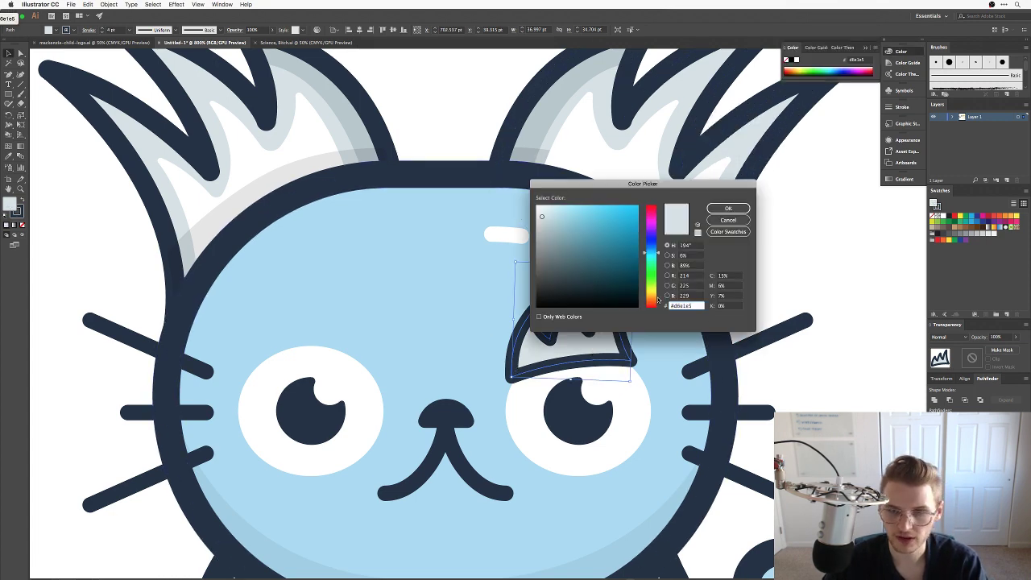
pyautogui.click(728, 209)
pyautogui.click(766, 265)
pyautogui.moveTo(766, 265); pyautogui.dragTo(696, 290)
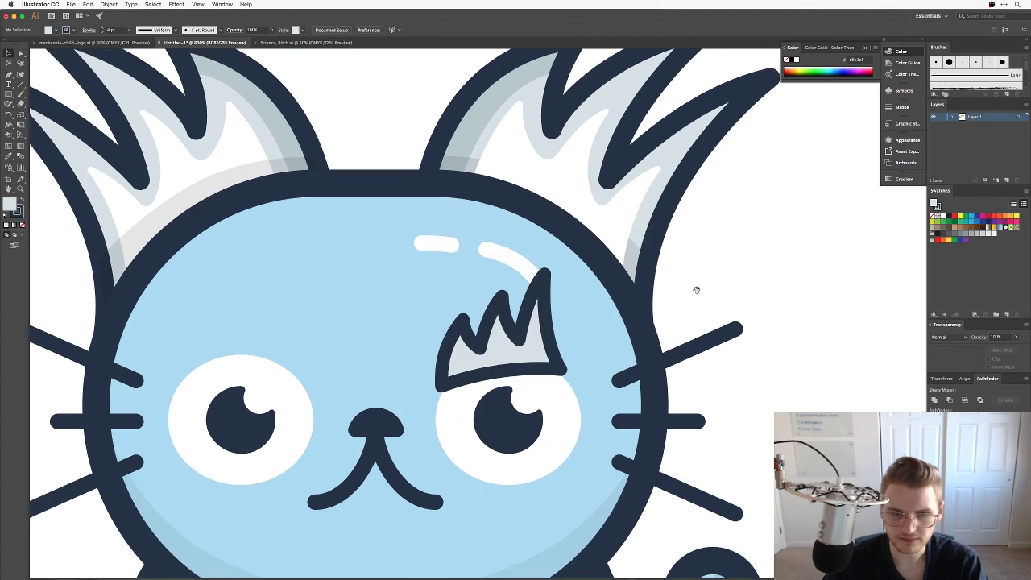
pyautogui.click(492, 348)
pyautogui.doubleClick(10, 204)
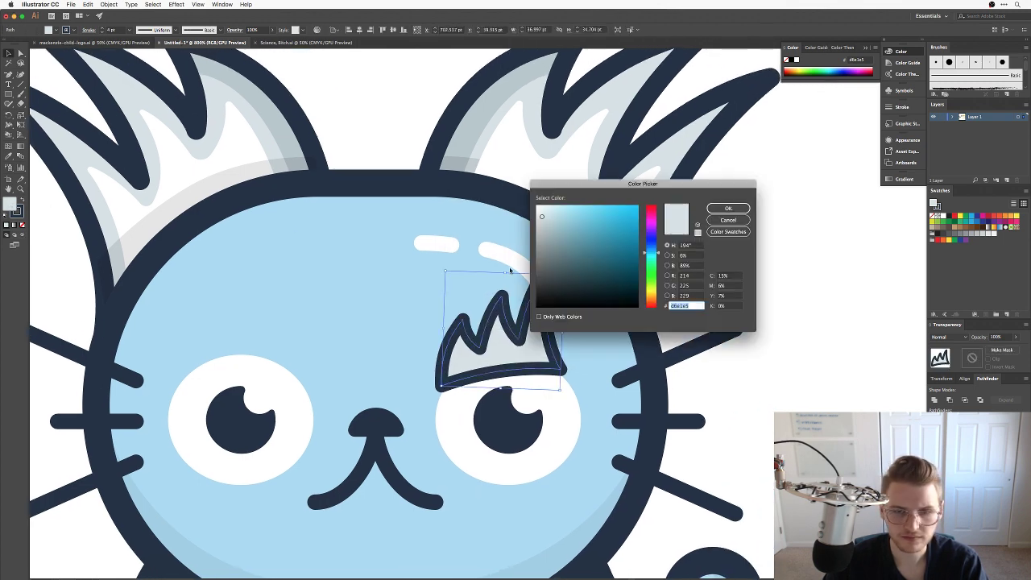
pyautogui.click(728, 209)
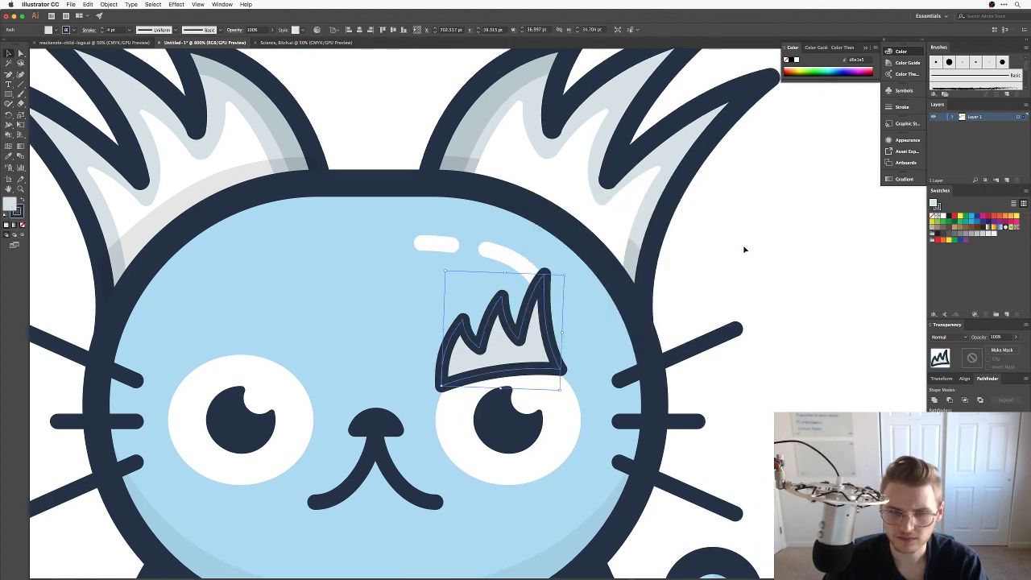
pyautogui.hscroll(-2, 724, 244)
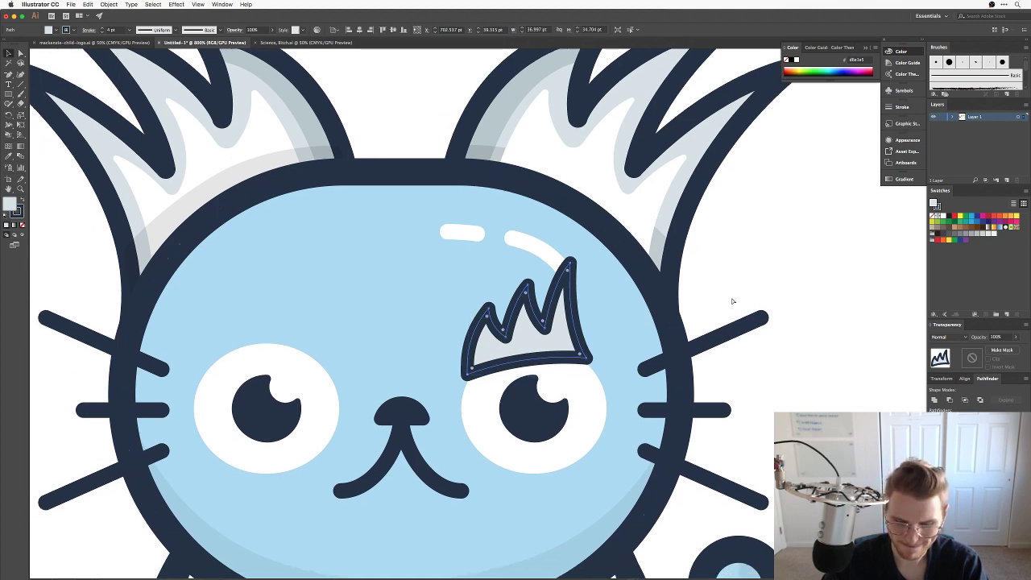
# Raise the eyebrow clear of the right-hand eye and adjust its inner corner's handle to arch the base more strongly.
pyautogui.hotkey('ctrl', '=')
pyautogui.click(866, 224)
pyautogui.hotkey('ctrl', '-')
pyautogui.hotkey('ctrl', '-')
pyautogui.hotkey('ctrl', '-')
pyautogui.hotkey('ctrl', '-')
pyautogui.hotkey('ctrl', '-')
pyautogui.hotkey('ctrl', '-')
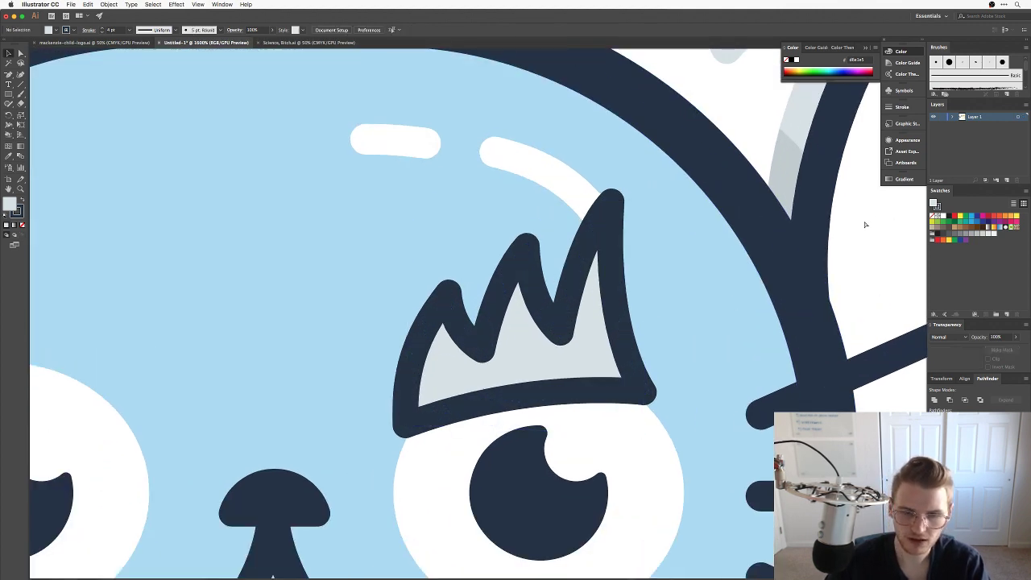
pyautogui.hotkey('ctrl', '=')
pyautogui.hotkey('ctrl', '=')
pyautogui.hotkey('ctrl', '=')
pyautogui.hotkey('ctrl', '=')
pyautogui.hotkey('ctrl', '=')
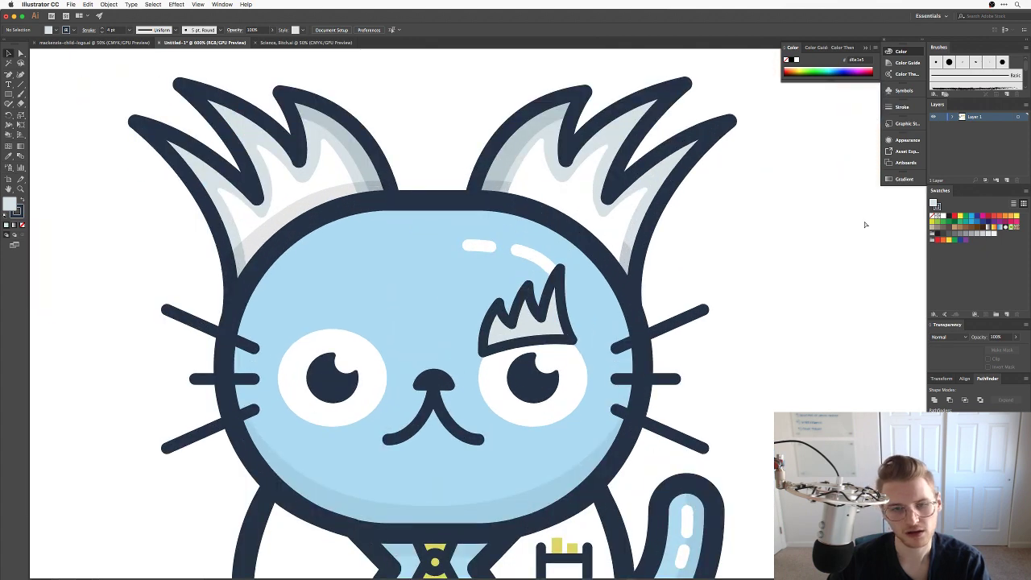
pyautogui.moveTo(588, 362); pyautogui.dragTo(581, 299)
pyautogui.click(398, 358)
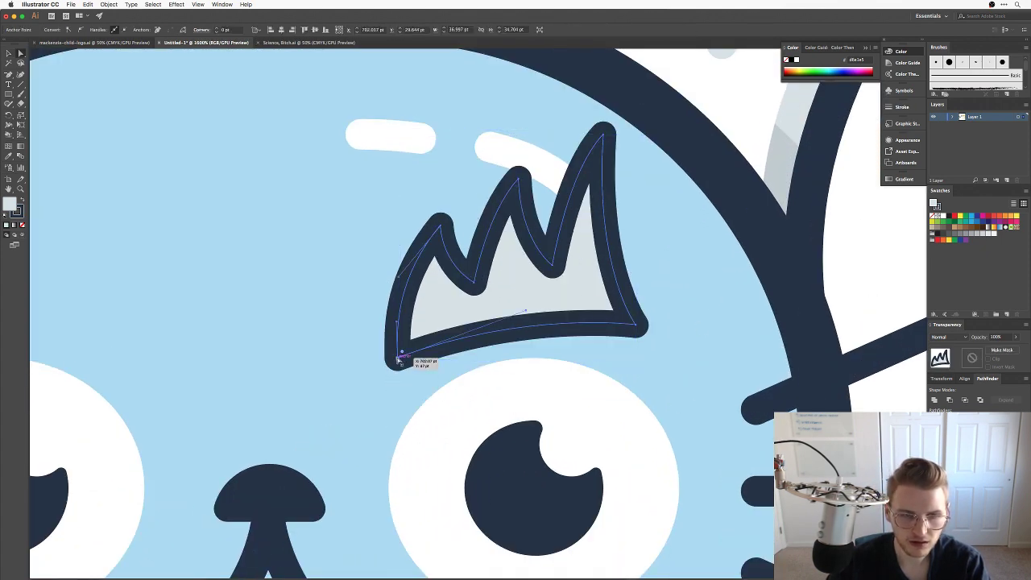
pyautogui.moveTo(524, 315); pyautogui.dragTo(519, 291)
pyautogui.click(639, 329)
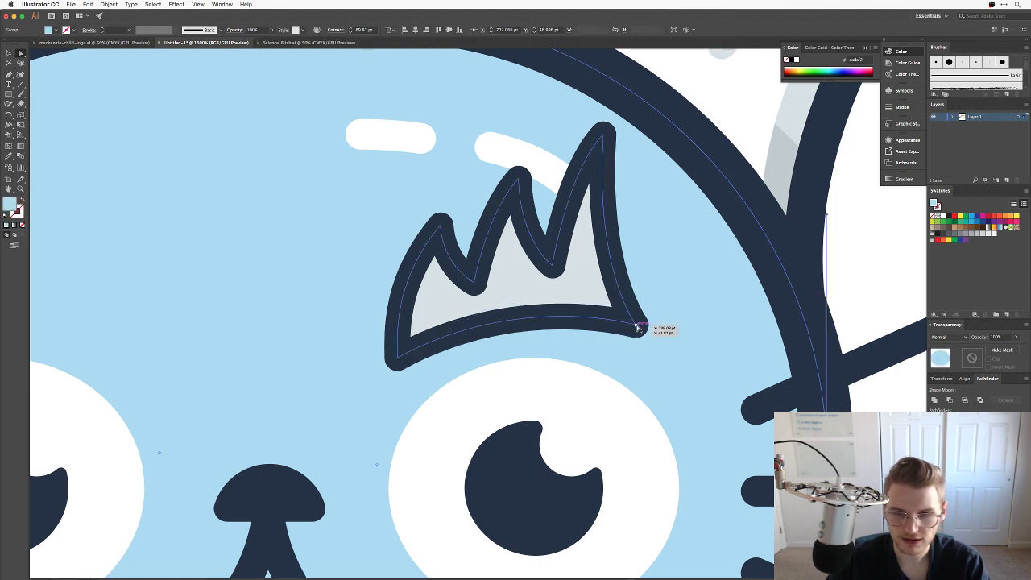
pyautogui.click(875, 240)
# Duplicate the eyebrow over the left-hand eye, reflect the copy to mirror the original, and nudge it slightly inward.
pyautogui.press('super+minus')
pyautogui.press('super+minus')
pyautogui.press('super+minus')
pyautogui.press('super+minus')
pyautogui.press('super+minus')
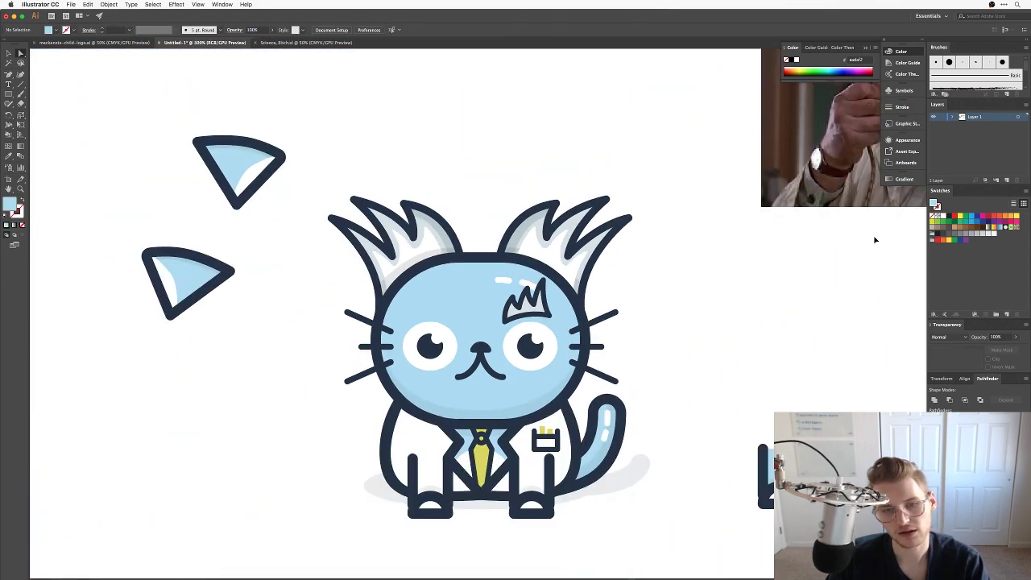
pyautogui.click(527, 302)
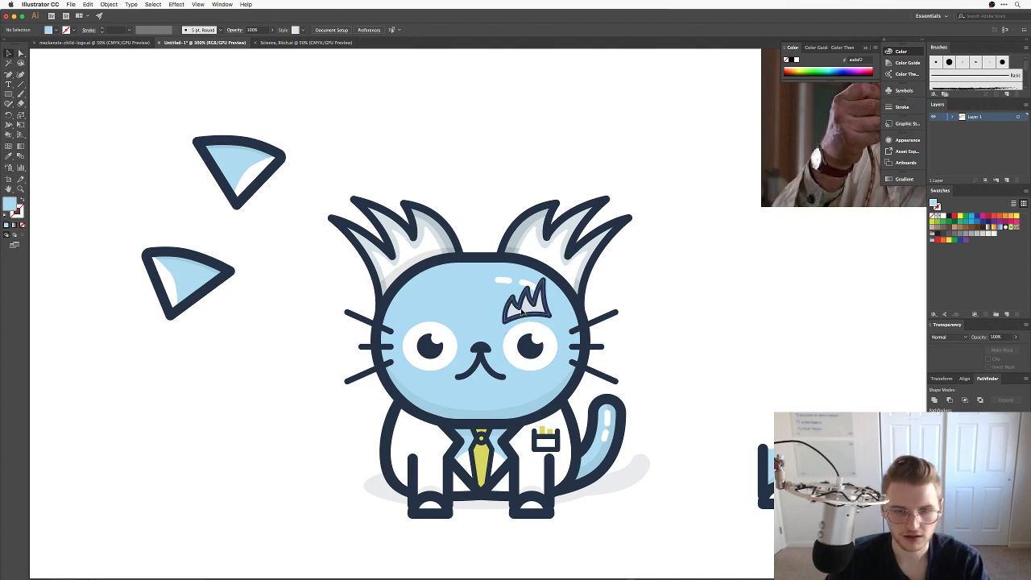
pyautogui.moveTo(528, 303); pyautogui.dragTo(428, 297)
pyautogui.rightClick(430, 309)
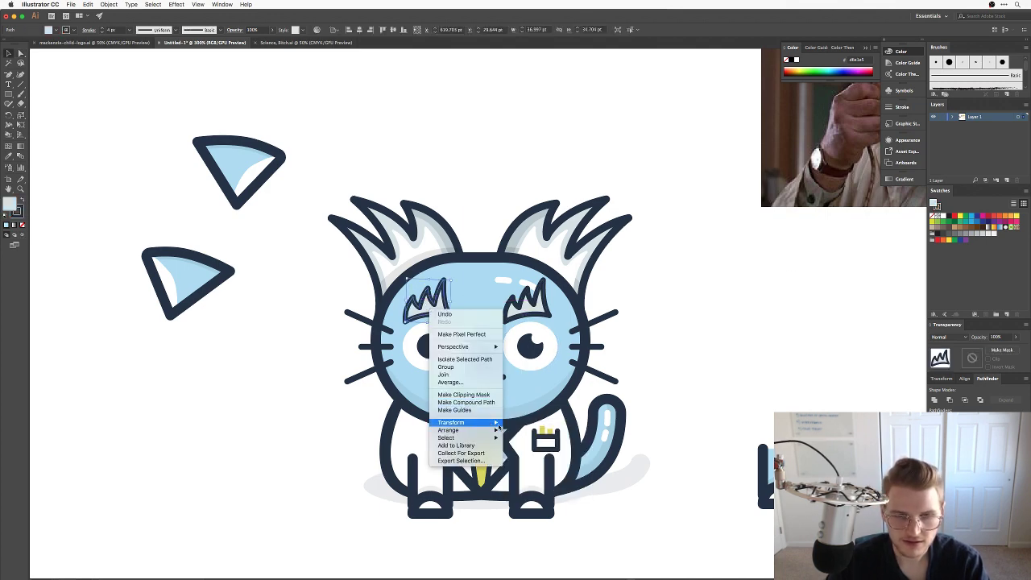
pyautogui.moveTo(476, 424)
pyautogui.click(517, 450)
pyautogui.press('Return')
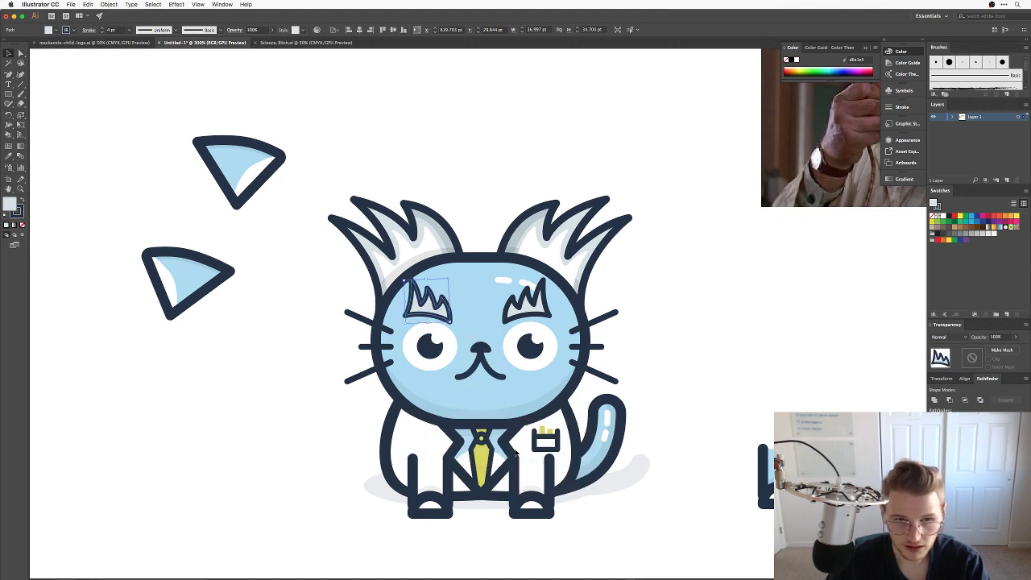
pyautogui.moveTo(446, 316); pyautogui.dragTo(449, 316)
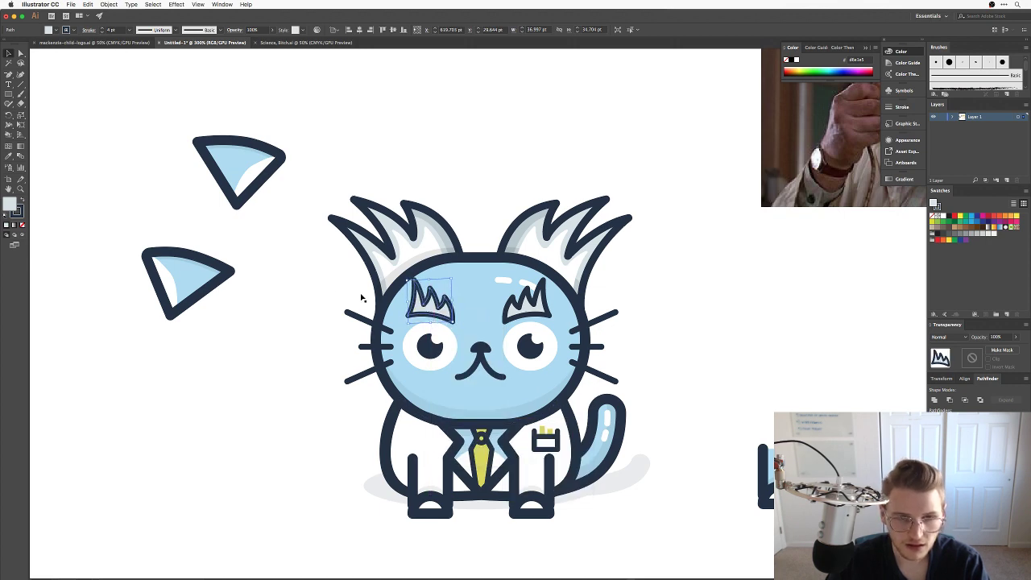
pyautogui.click(321, 283)
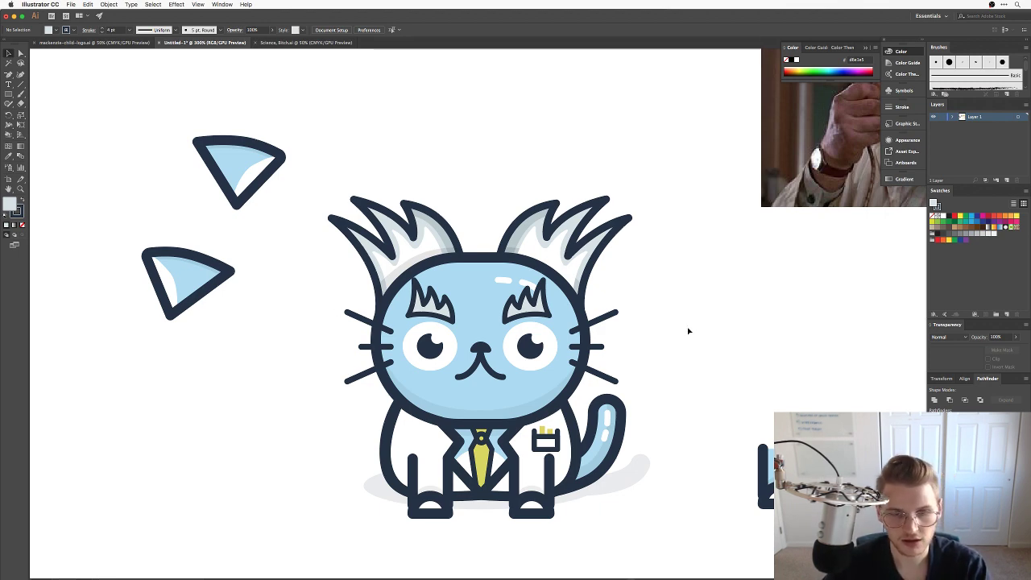
# Switch to Chrome, browse the Dribbble mad scientist search results for character references, and return to the Illustrator artwork.
pyautogui.hscroll(-2, 693, 334)
pyautogui.scroll(-1, 689, 332)
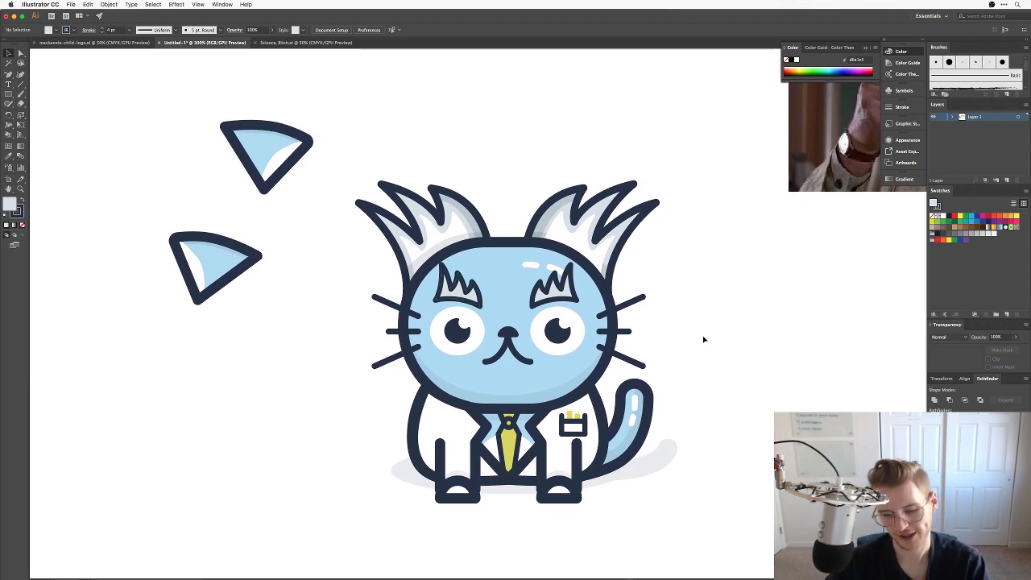
pyautogui.press('super+equal')
pyautogui.press('super+equal')
pyautogui.press('super+equal')
pyautogui.press('super+Tab')
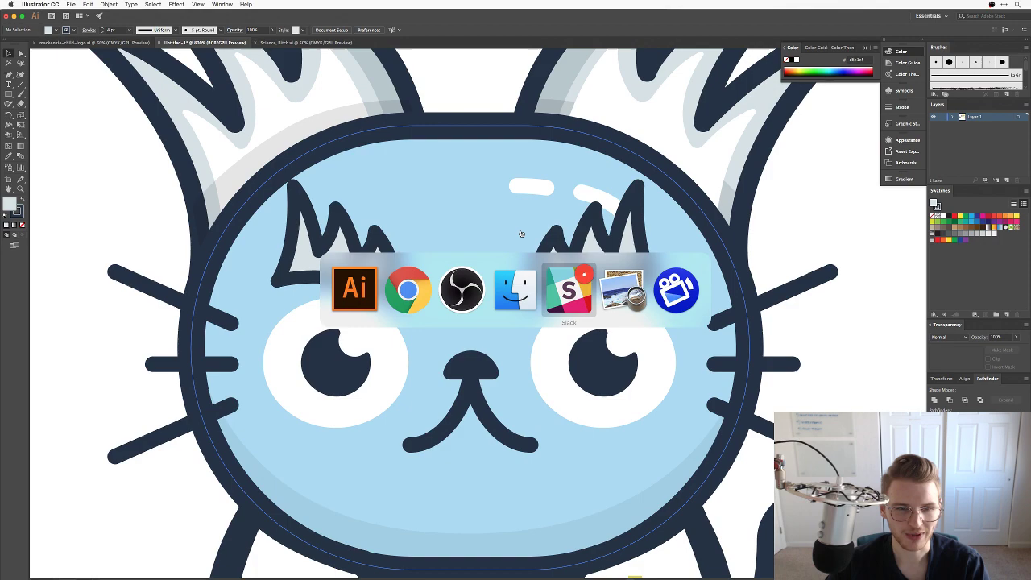
pyautogui.click(408, 287)
pyautogui.hotkey('ctrl', 'shift', 'Tab')
pyautogui.hotkey('ctrl', 'shift', 'Tab')
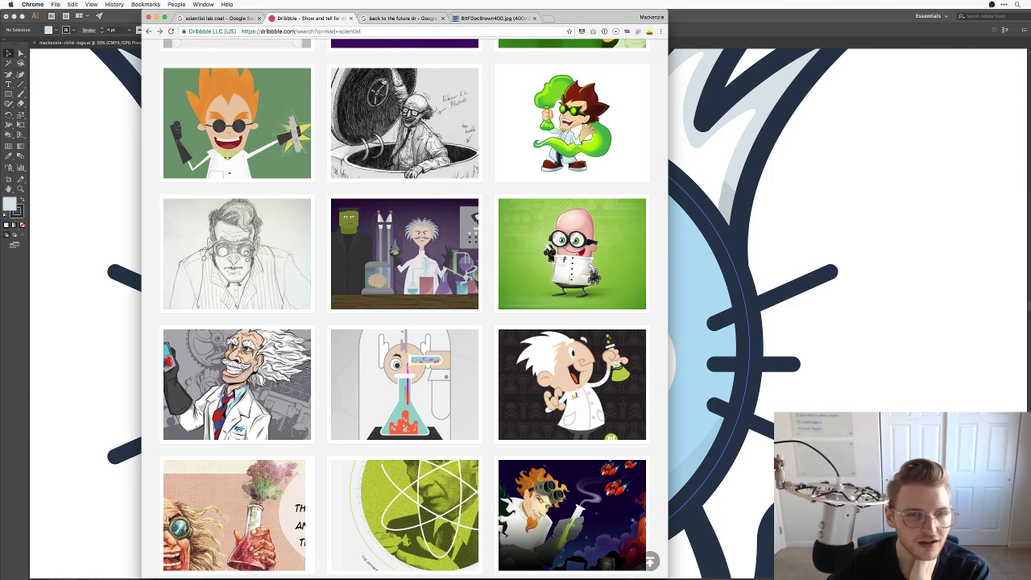
pyautogui.scroll(-2, 653, 175)
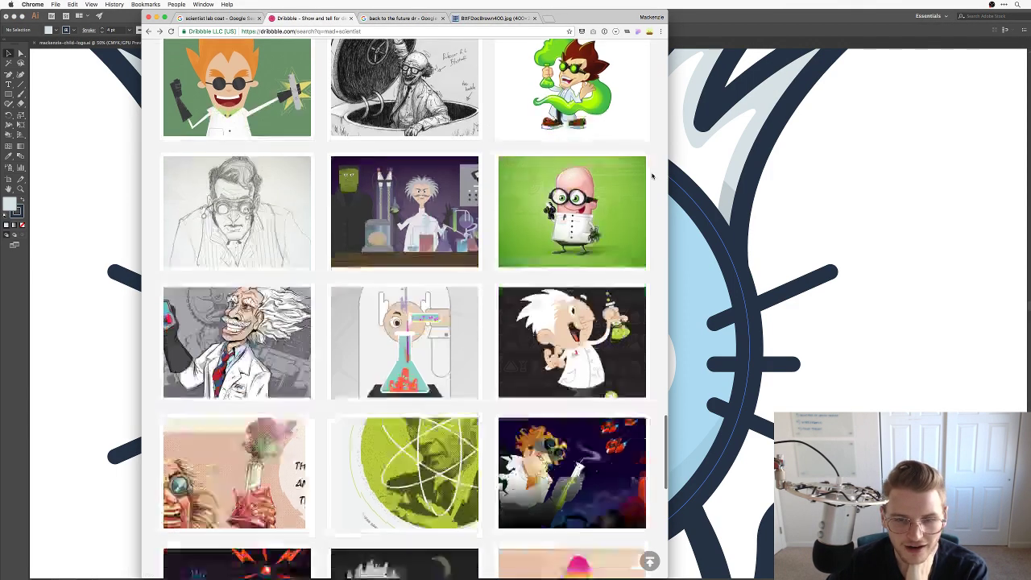
pyautogui.scroll(-4, 653, 176)
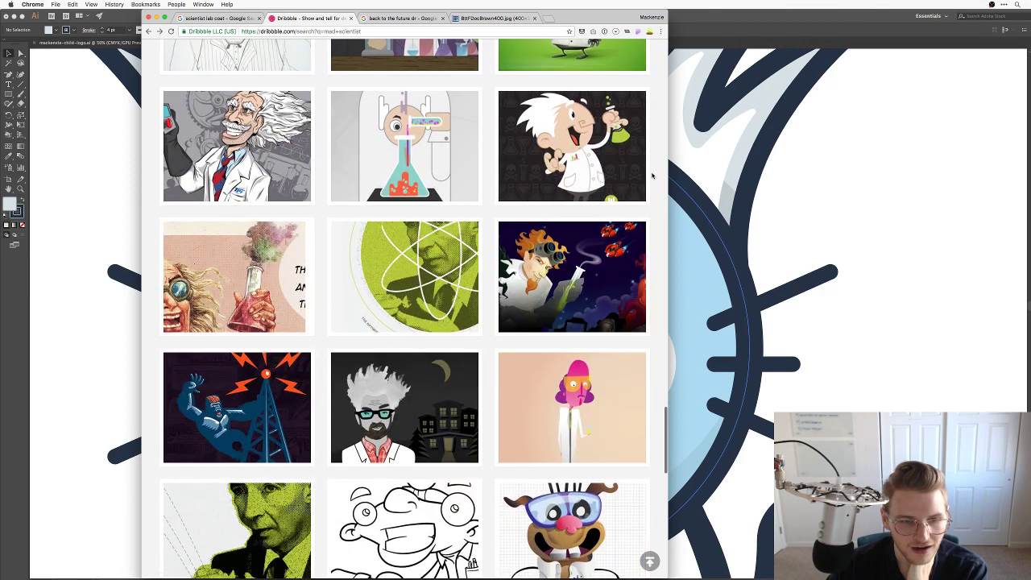
pyautogui.scroll(-5, 653, 176)
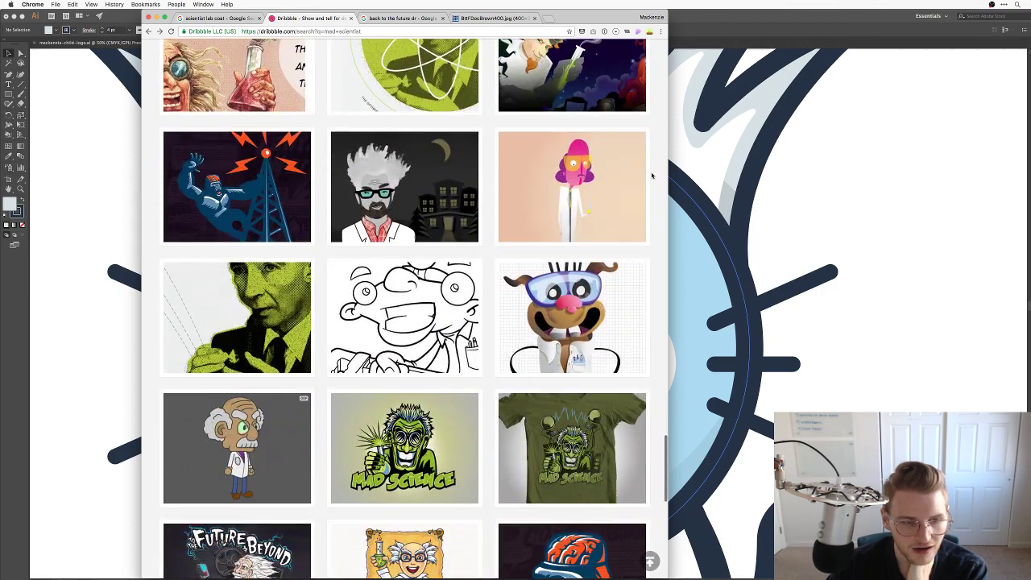
pyautogui.scroll(-5, 653, 176)
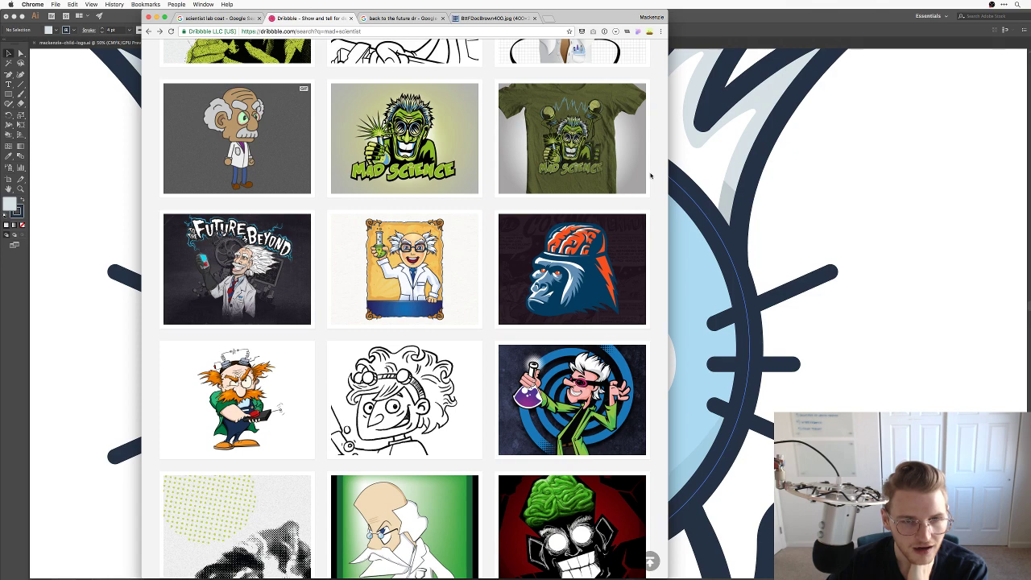
pyautogui.click(851, 183)
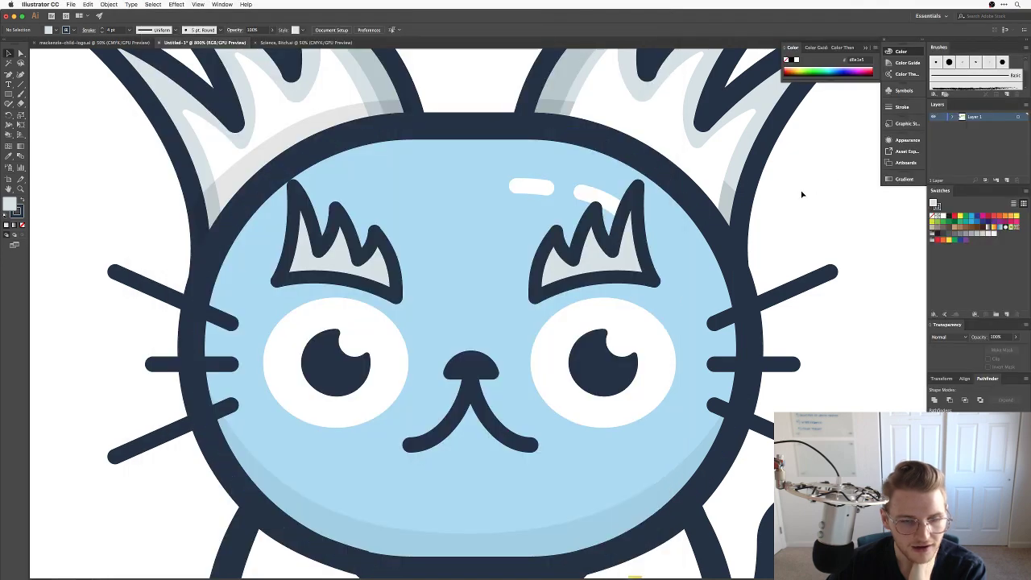
pyautogui.press('super+Tab')
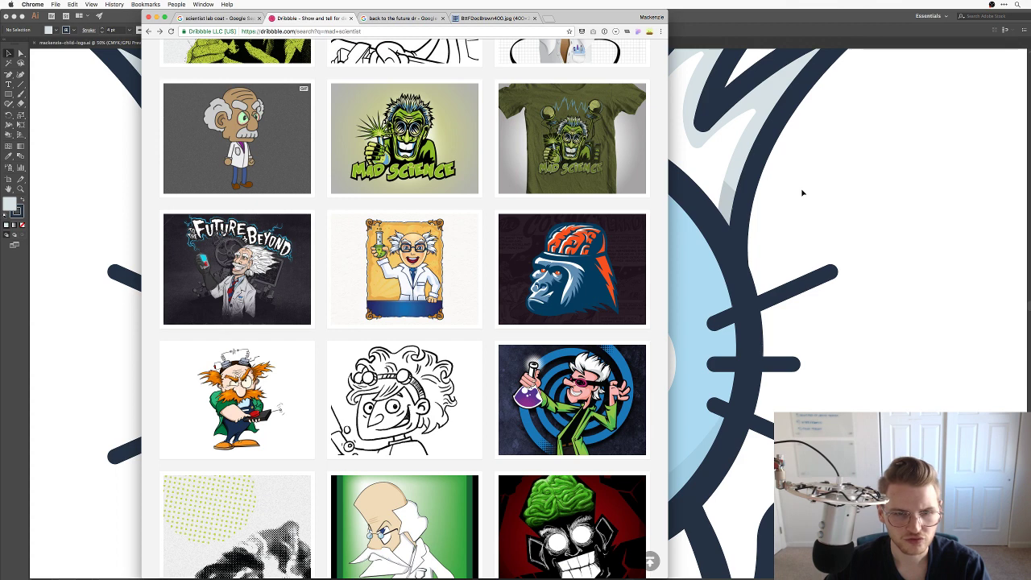
pyautogui.click(803, 192)
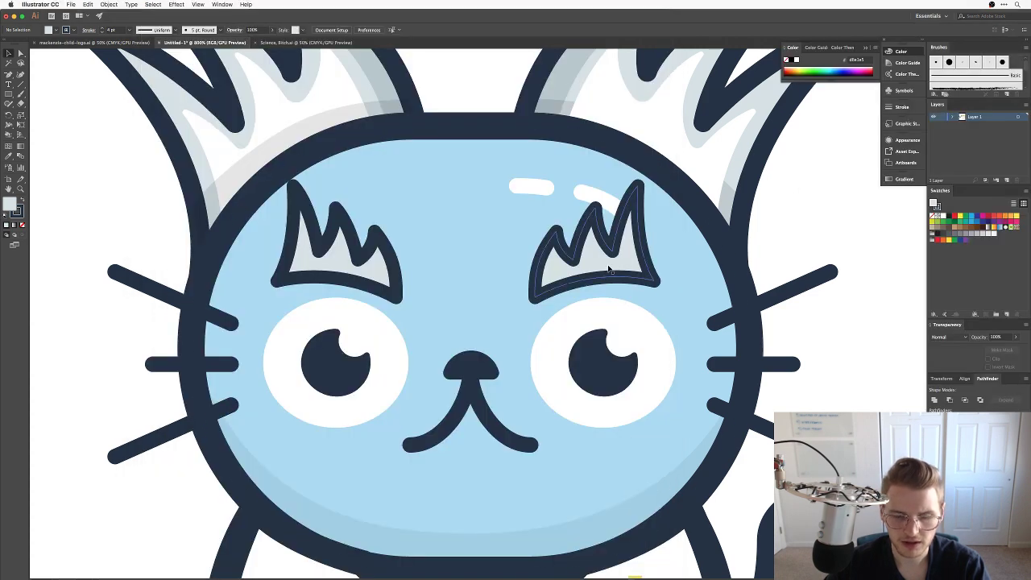
# Delete the spiky eyebrow above the right-hand eye.
pyautogui.scroll(5, 610, 271)
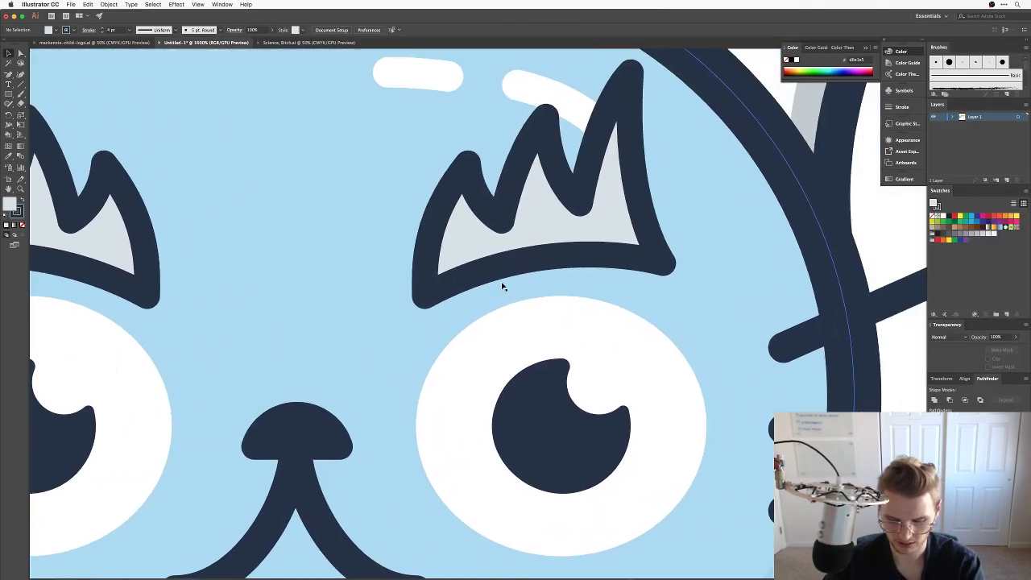
pyautogui.click(505, 258)
pyautogui.press('Delete')
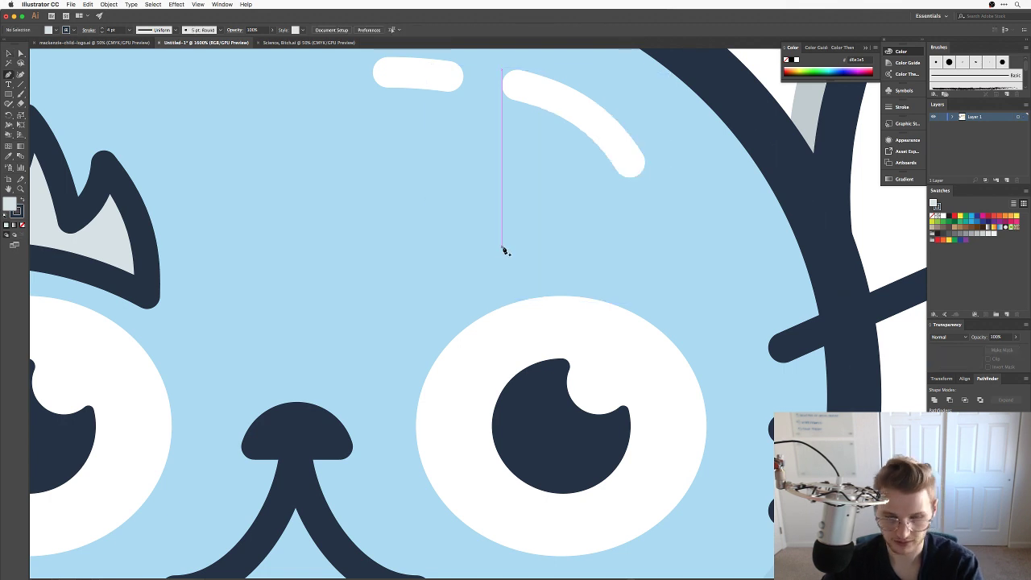
# Draw the jagged upper edge of a new eyebrow above the right-hand eye, with a curved inner side and four spikes sweeping outward.
pyautogui.click(411, 338)
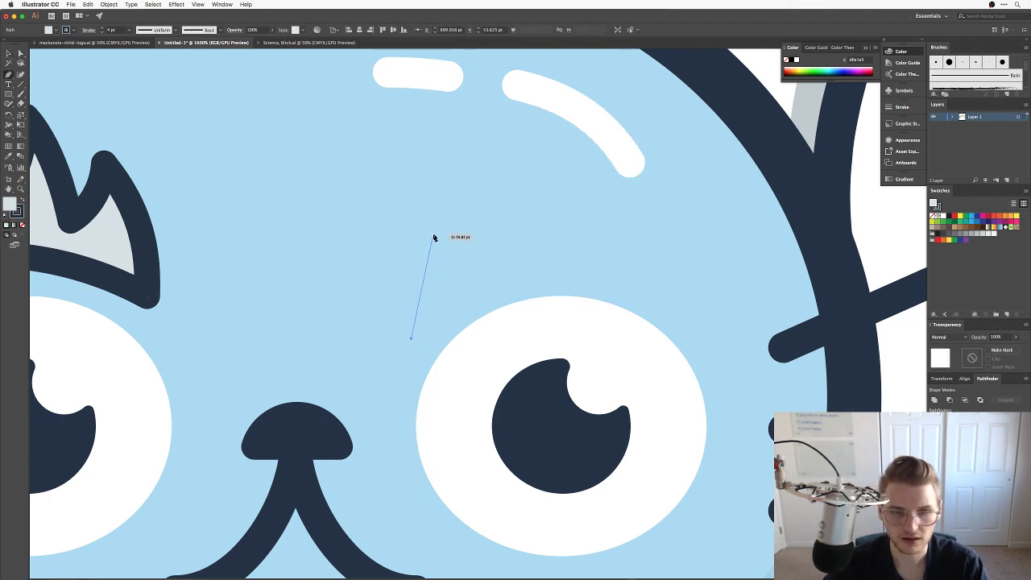
pyautogui.moveTo(460, 230); pyautogui.dragTo(519, 211)
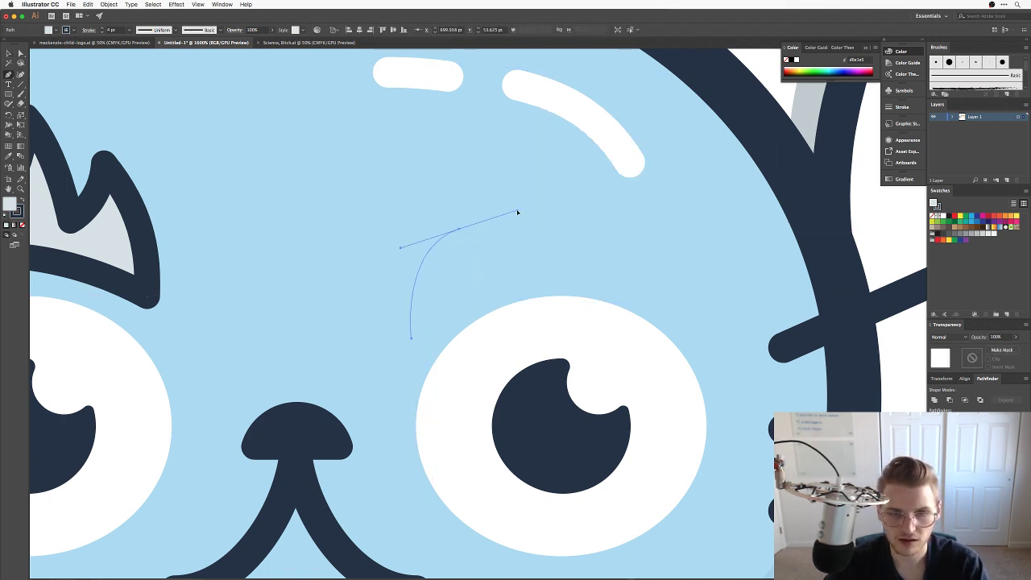
pyautogui.click(460, 231)
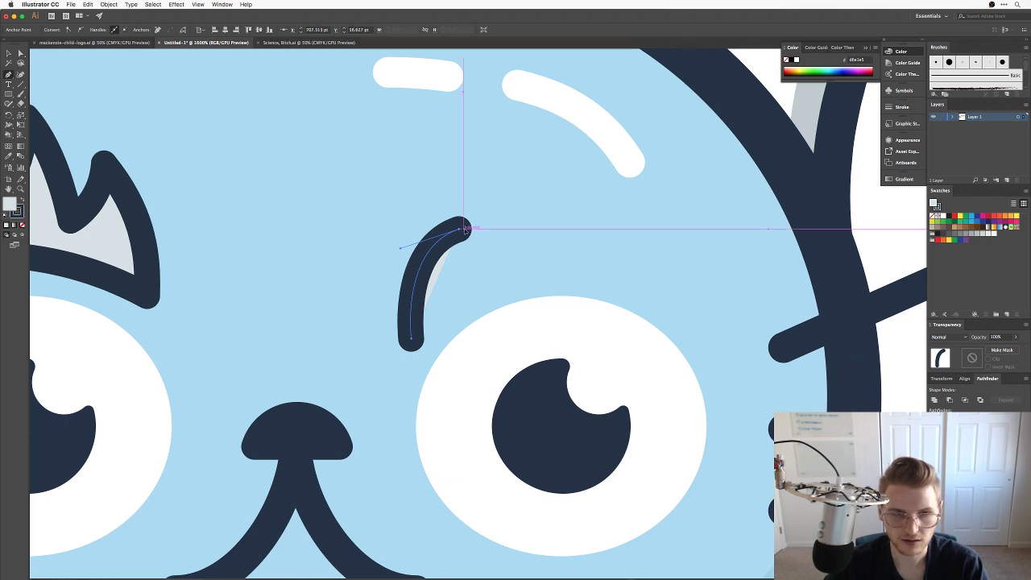
pyautogui.click(455, 261)
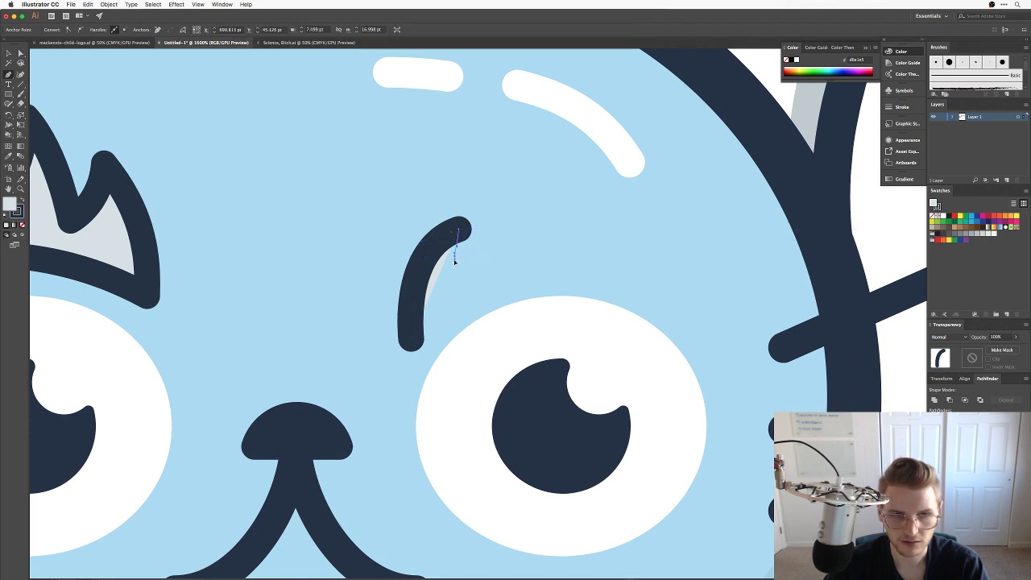
pyautogui.click(455, 259)
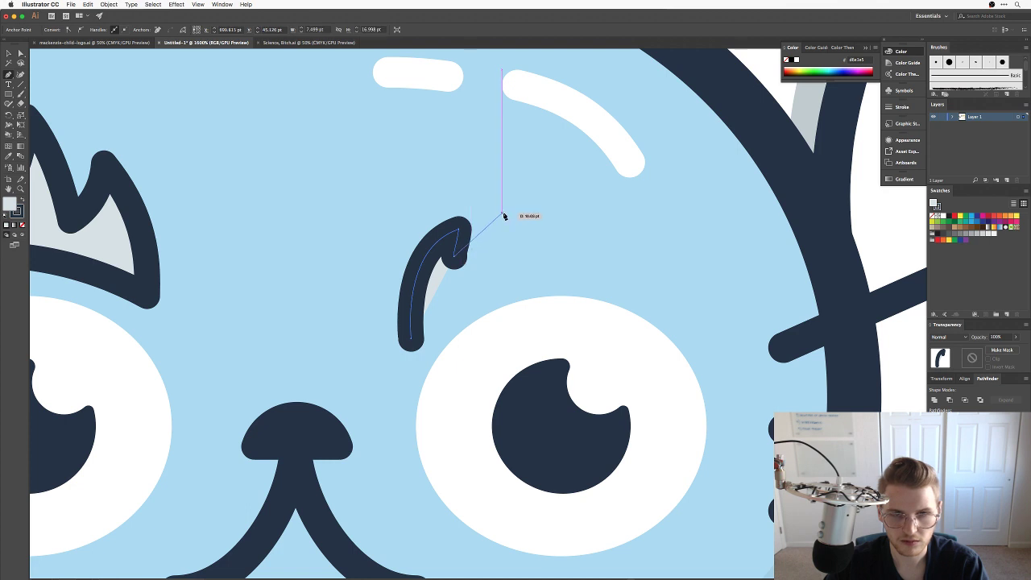
pyautogui.moveTo(509, 215); pyautogui.dragTo(507, 246)
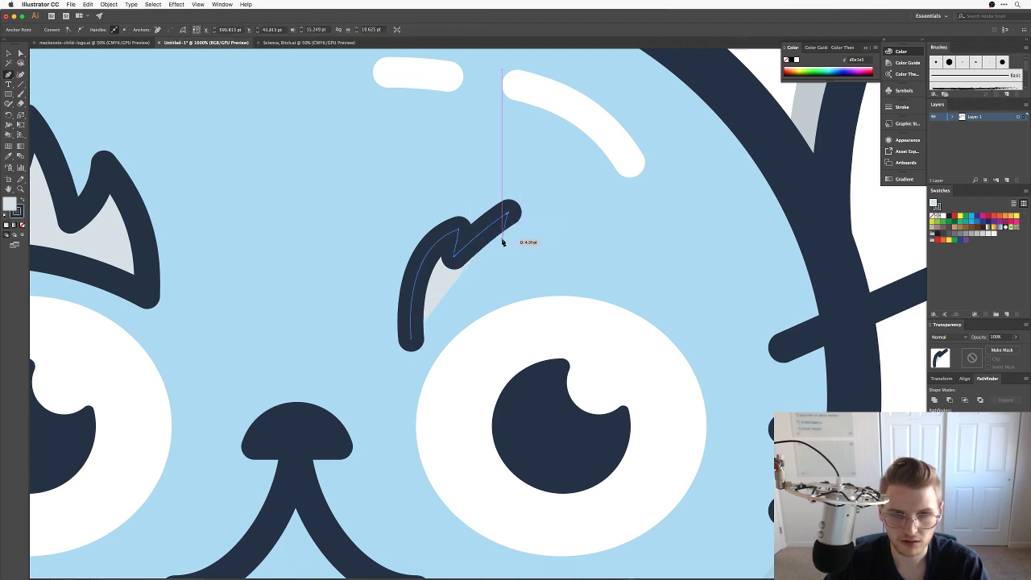
pyautogui.click(503, 235)
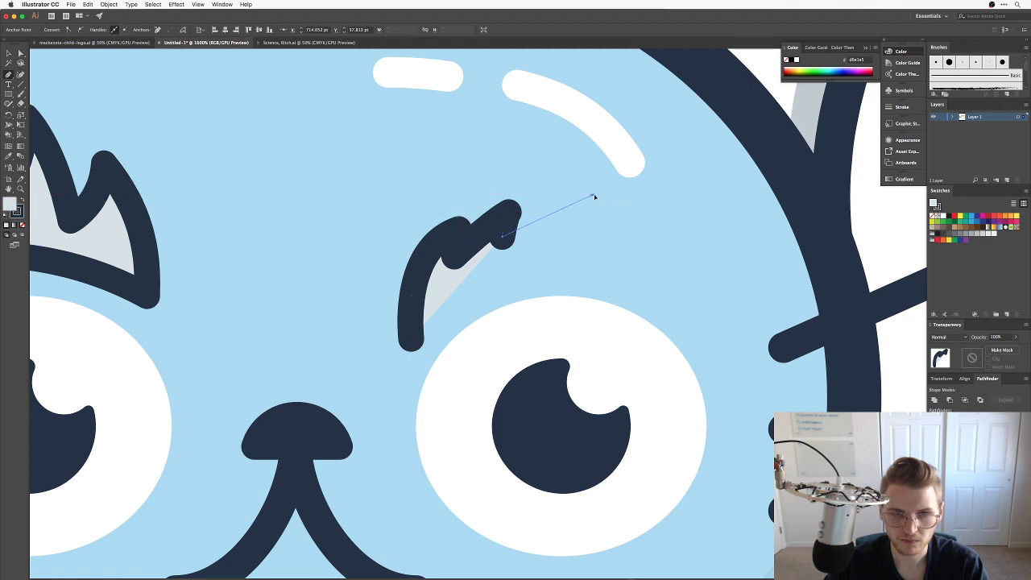
pyautogui.click(591, 196)
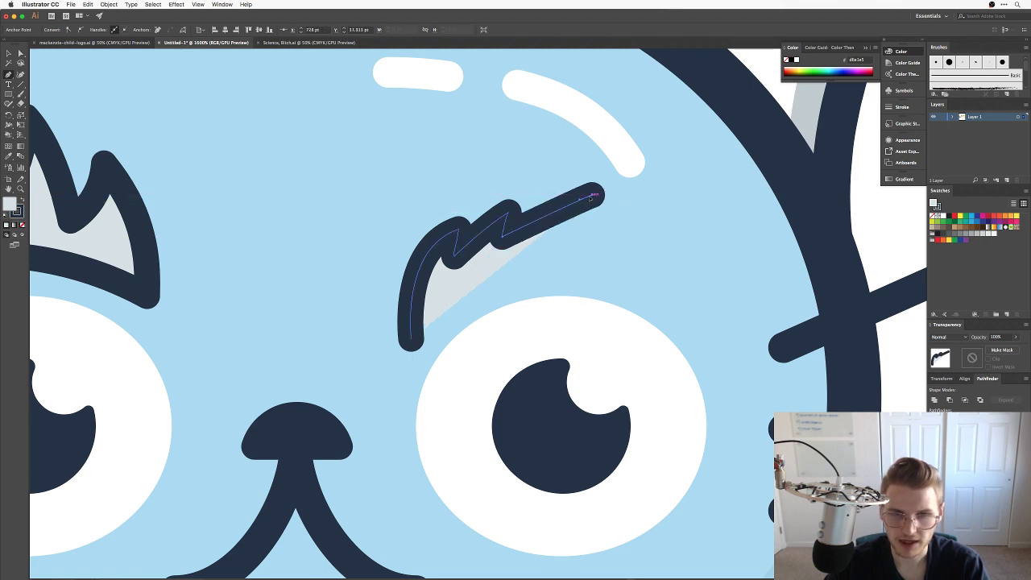
pyautogui.click(578, 220)
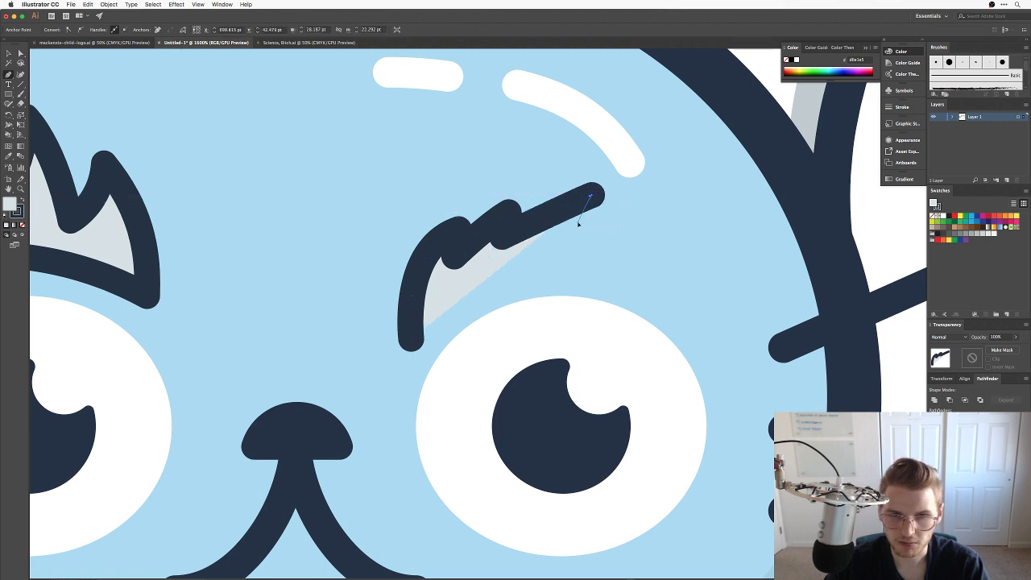
pyautogui.click(666, 198)
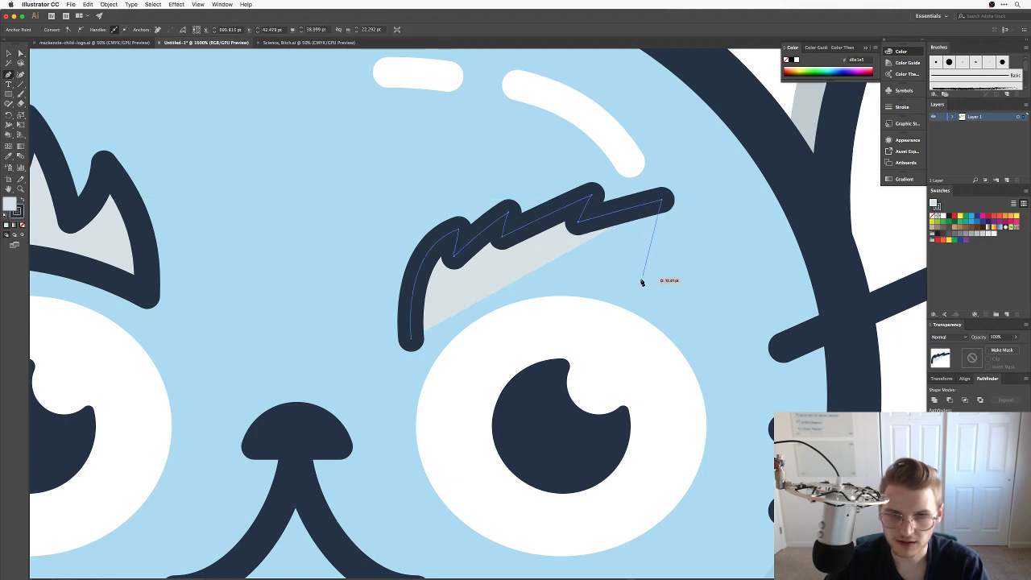
# Close the eyebrow with a curved outer side and an arched base following the top of the eye, and deselect it.
pyautogui.moveTo(637, 288); pyautogui.dragTo(645, 314)
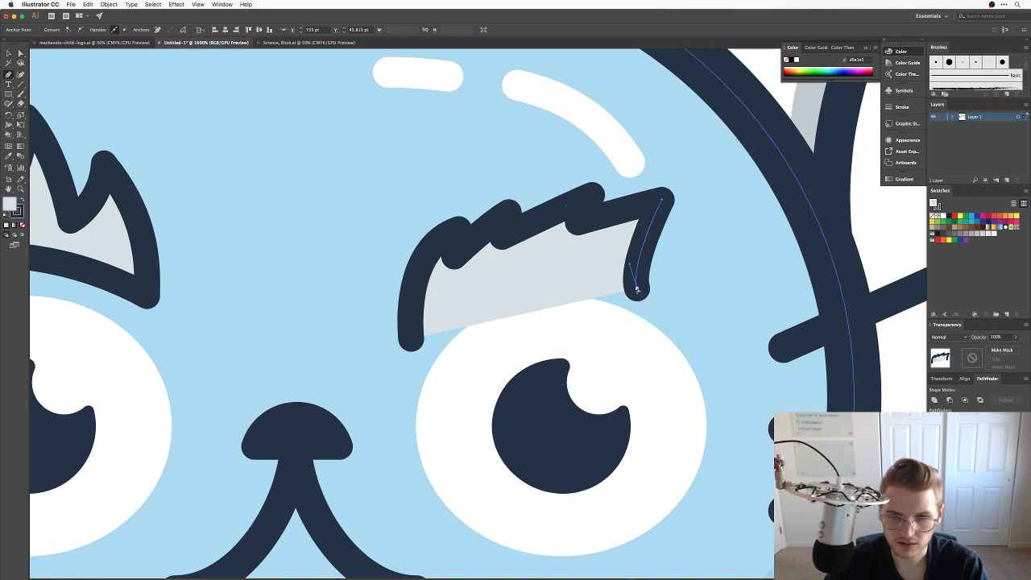
pyautogui.click(638, 289)
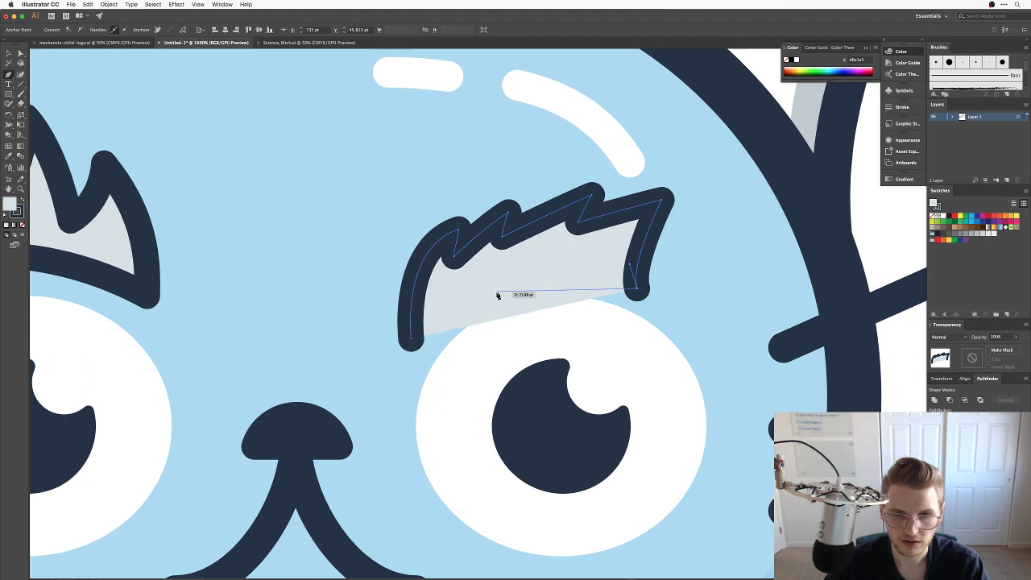
pyautogui.moveTo(508, 280); pyautogui.dragTo(441, 300)
pyautogui.click(412, 338)
pyautogui.press('v')
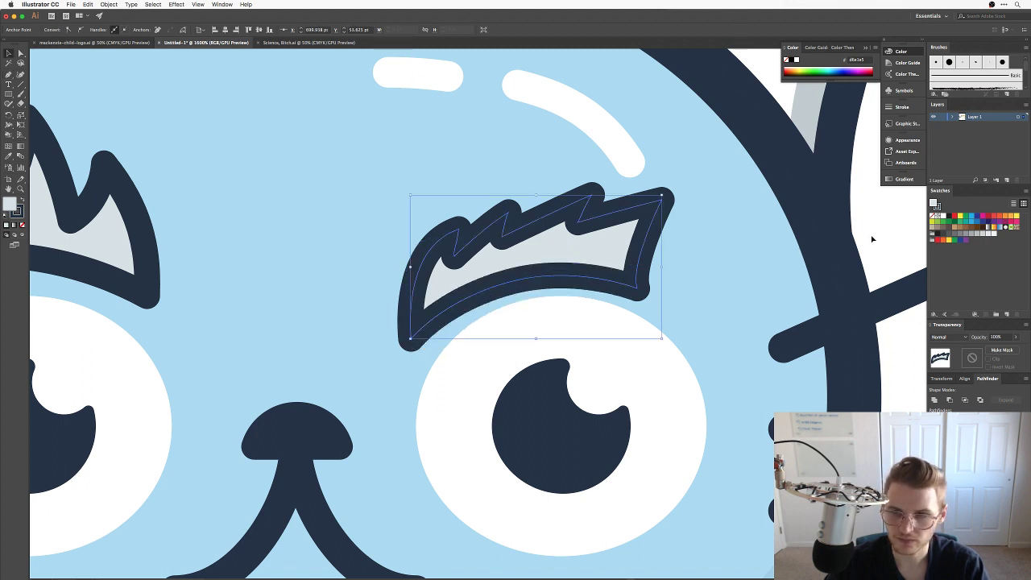
pyautogui.press('super+shift+a')
# Examine the redrawn right-hand eyebrow against the left-hand one and the whole cat, both close up and from afar.
pyautogui.press('super+minus')
pyautogui.press('super+minus')
pyautogui.press('super+minus')
pyautogui.press('super+minus')
pyautogui.press('super+minus')
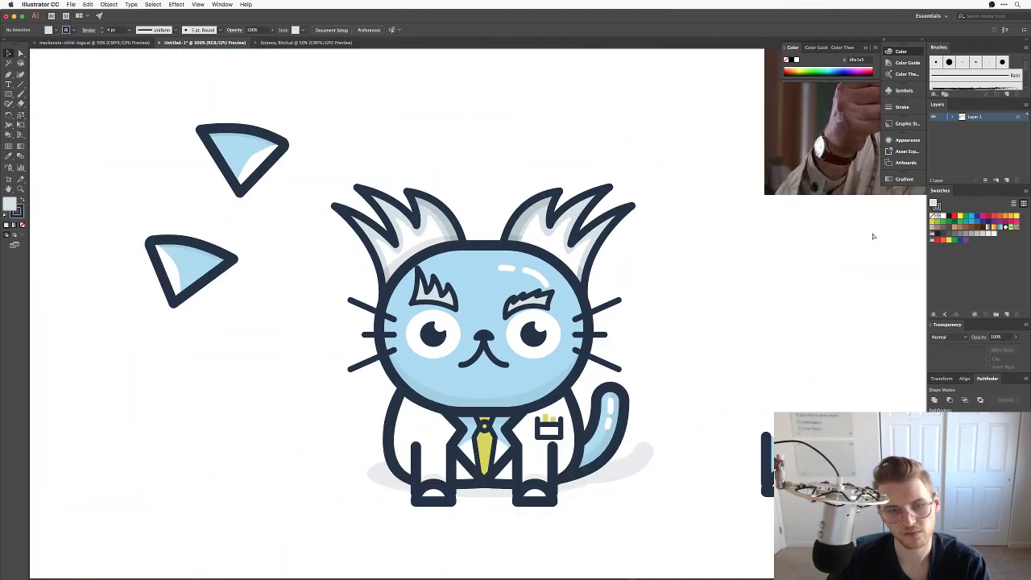
pyautogui.press('super+plus')
pyautogui.press('super+plus')
pyautogui.press('super+plus')
pyautogui.press('super+plus')
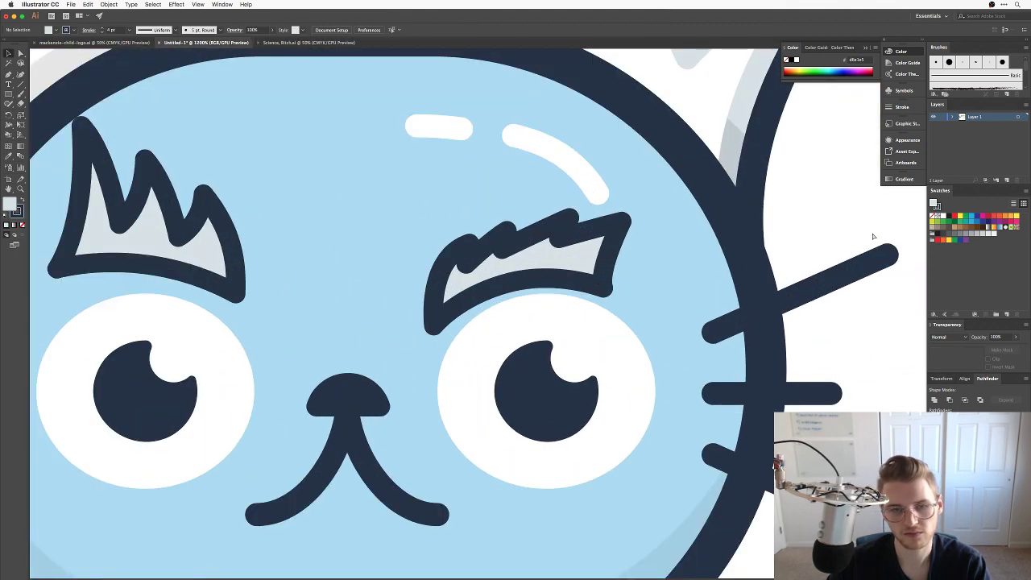
pyautogui.press('super+minus')
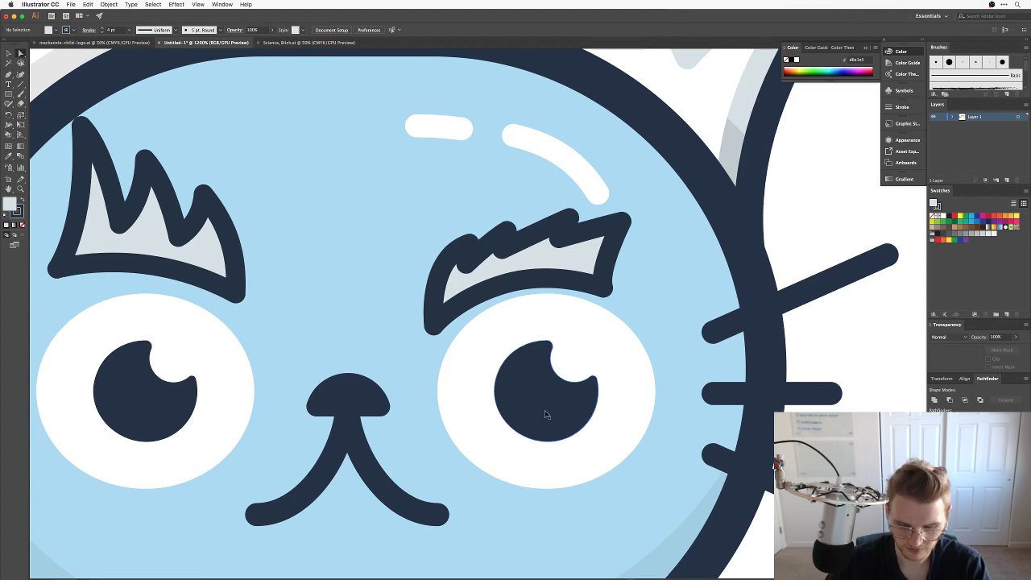
pyautogui.press('super+minus')
pyautogui.press('super+minus')
pyautogui.press('super+minus')
pyautogui.press('super+minus')
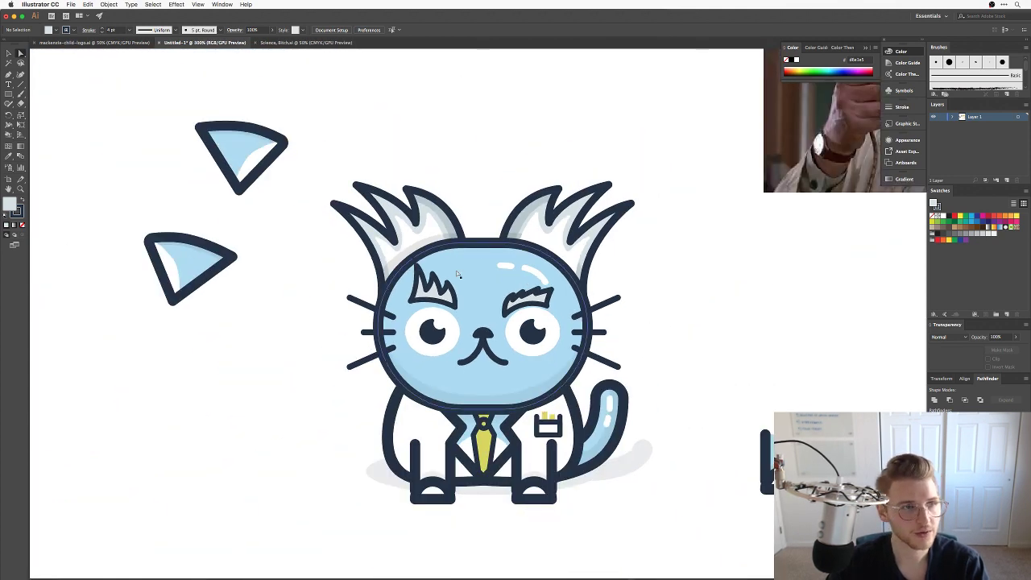
# Open the recent file meditation-chico.ai.
pyautogui.click(71, 4)
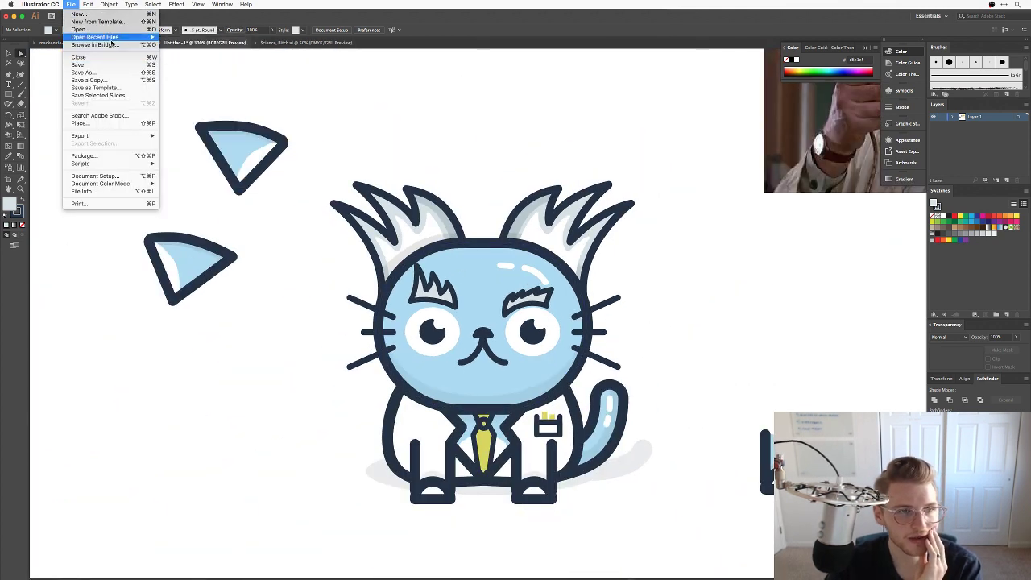
pyautogui.moveTo(125, 37)
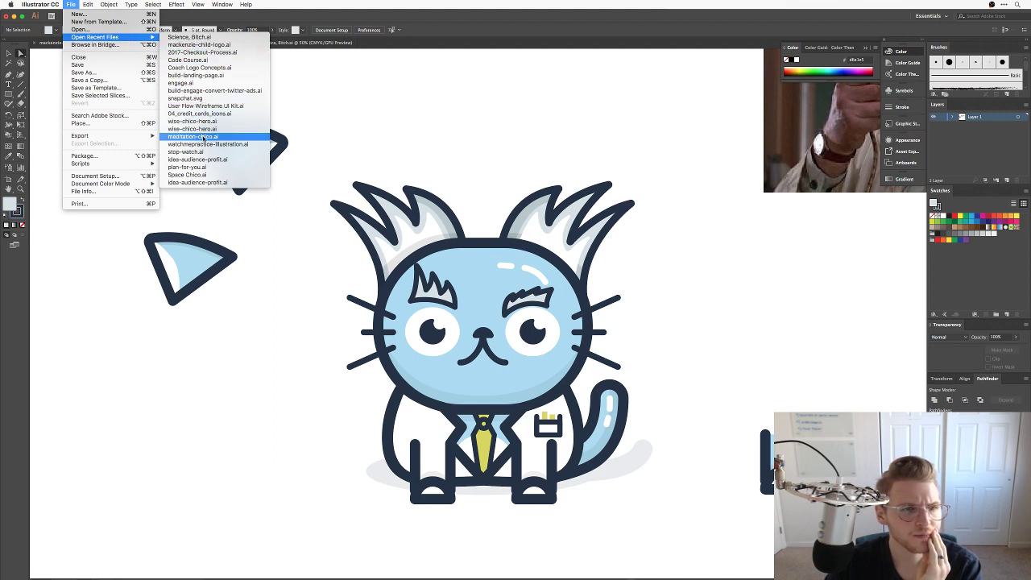
pyautogui.click(658, 215)
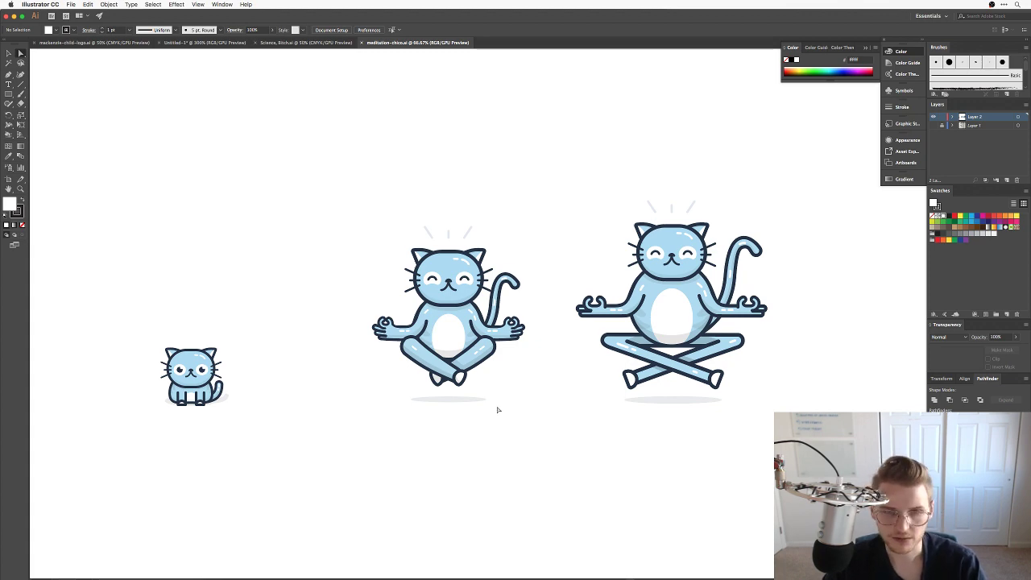
# Switch to Chrome, open YouTube in a new tab, and search for a freelance developer's channel by name.
pyautogui.press('super+Tab')
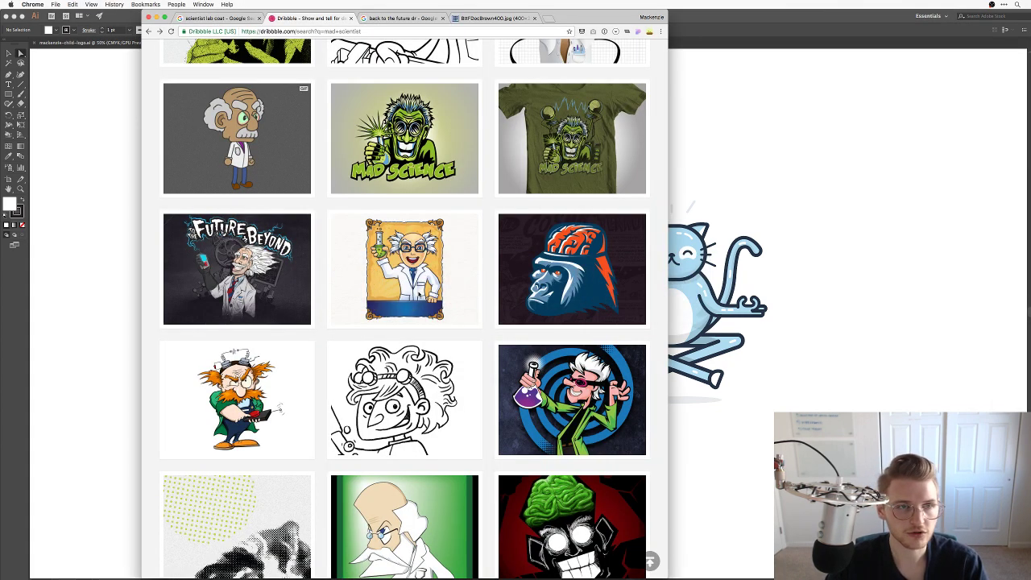
pyautogui.press('super+t')
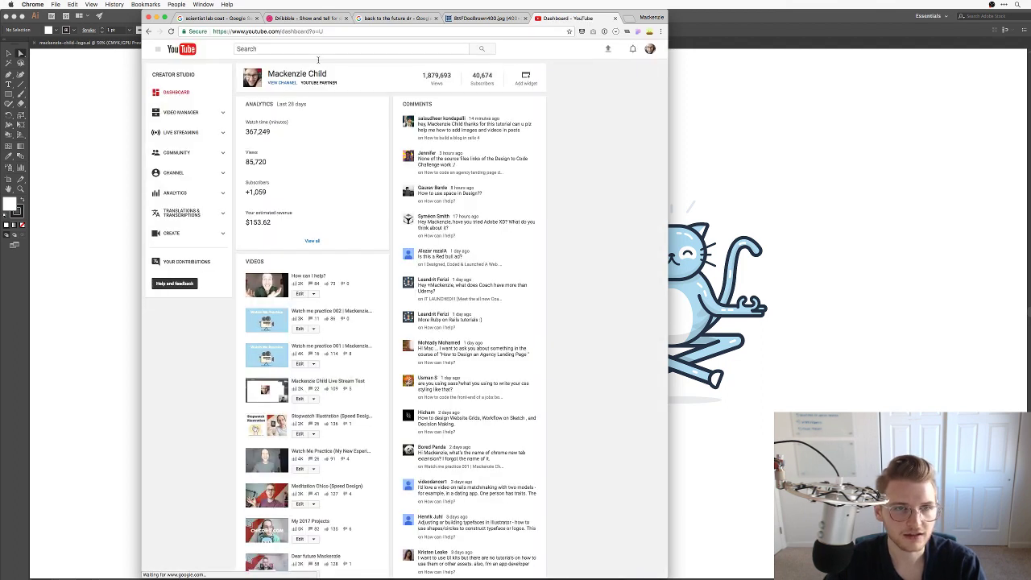
pyautogui.click(319, 49)
pyautogui.write('rj m')
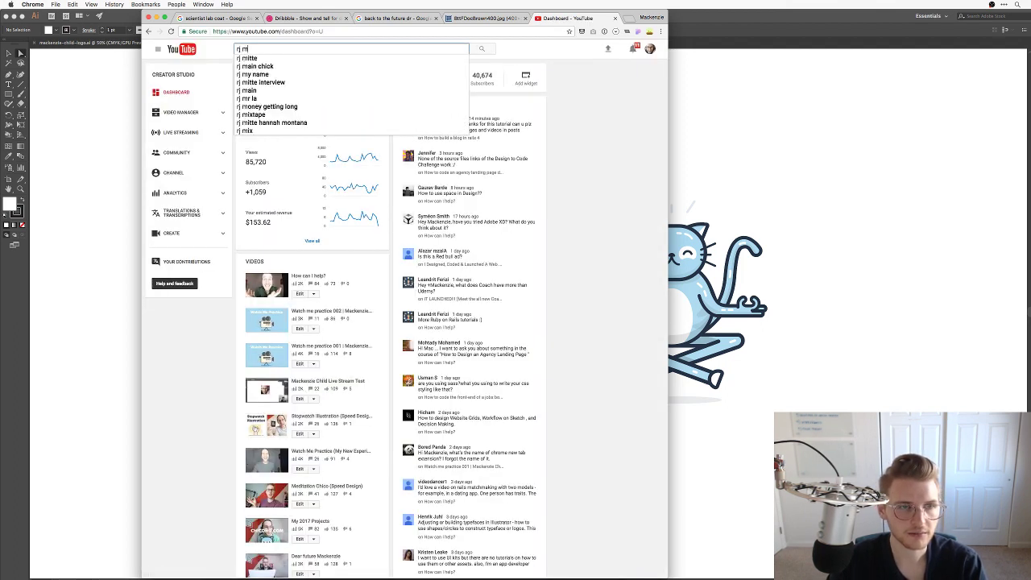
pyautogui.write('ccallam')
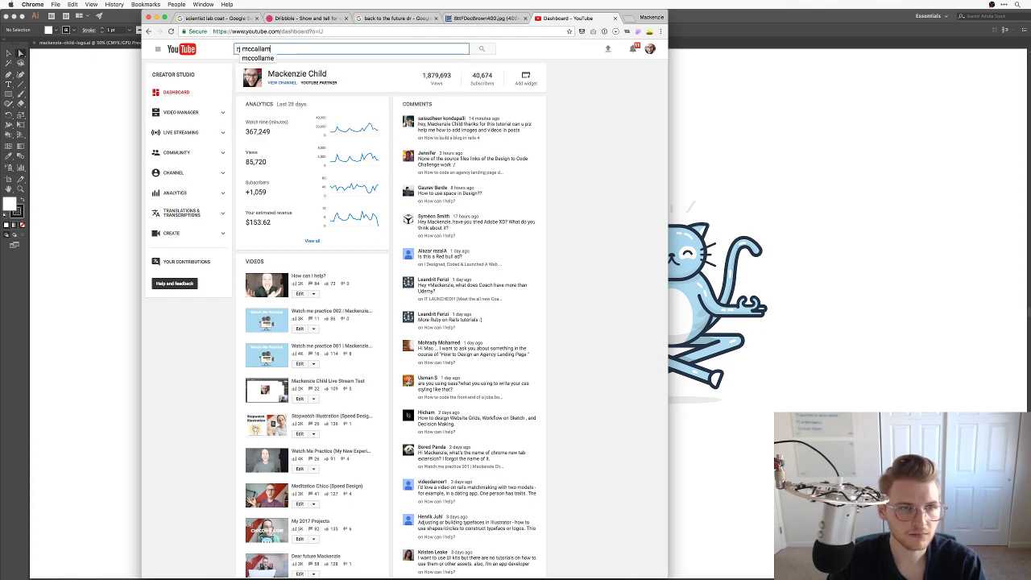
pyautogui.press('Return')
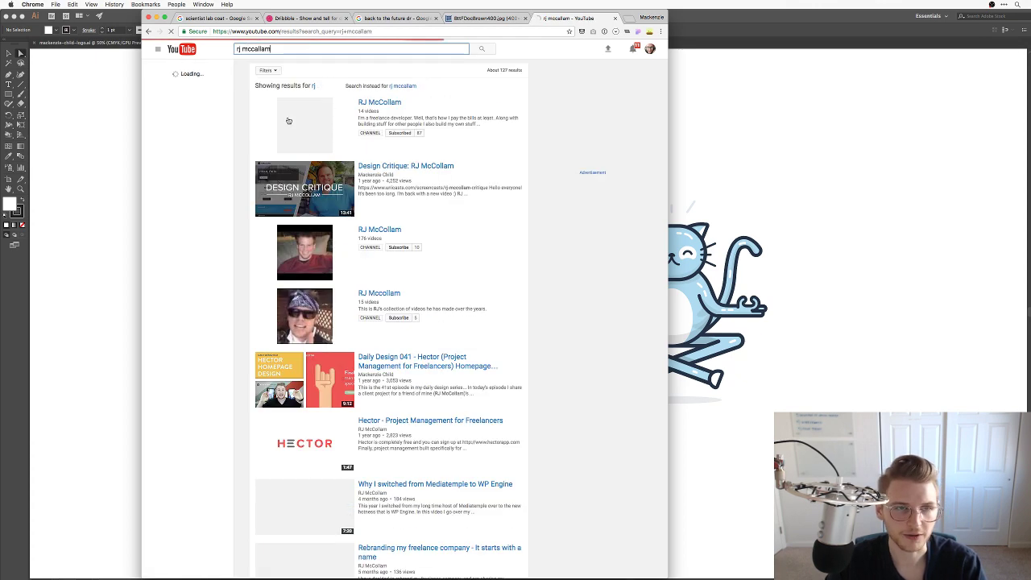
# Open the freelance developer's channel from the search results, select its web address, and return to the meditating cats in Illustrator.
pyautogui.click(347, 109)
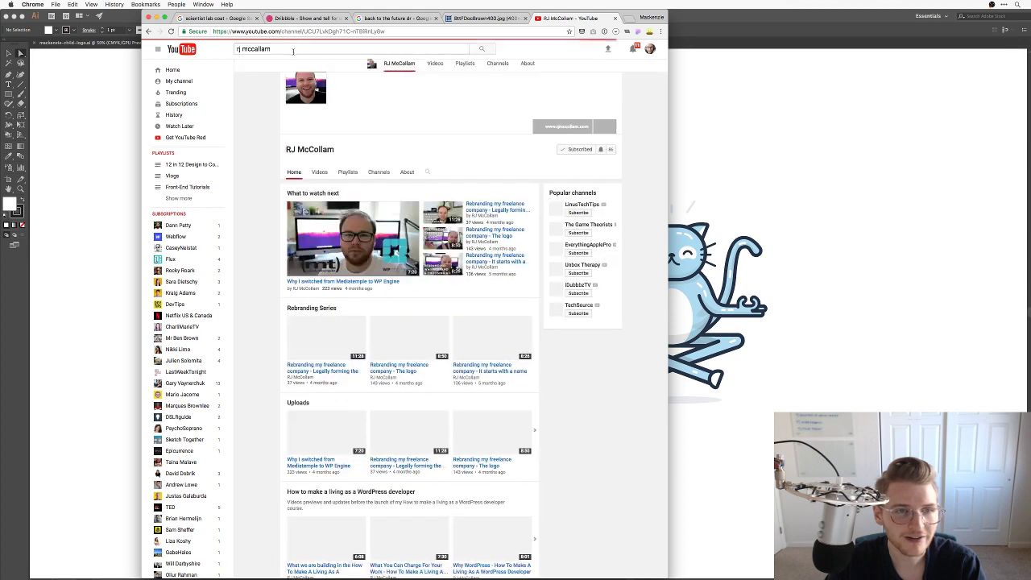
pyautogui.click(340, 32)
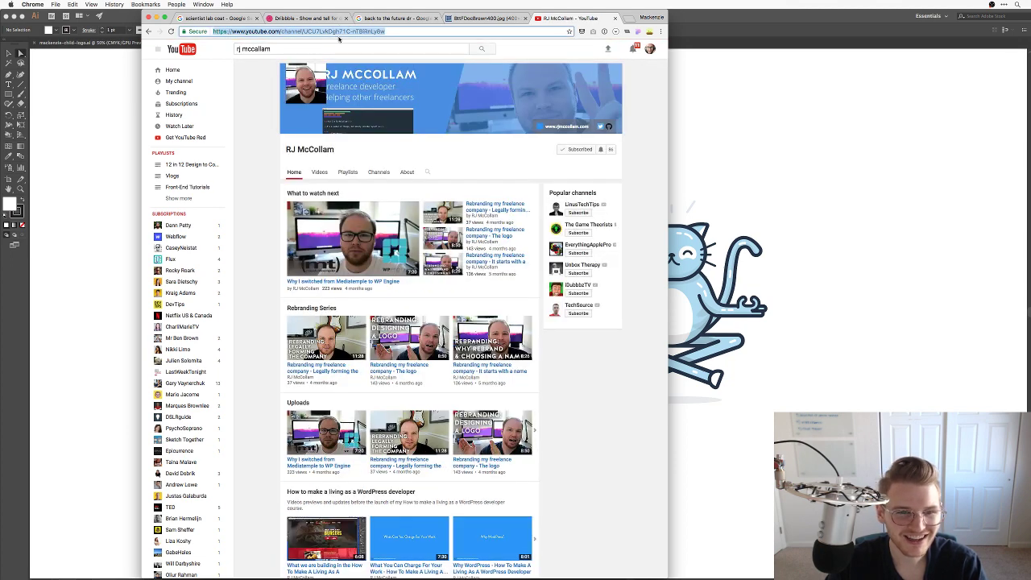
pyautogui.press('super+Tab')
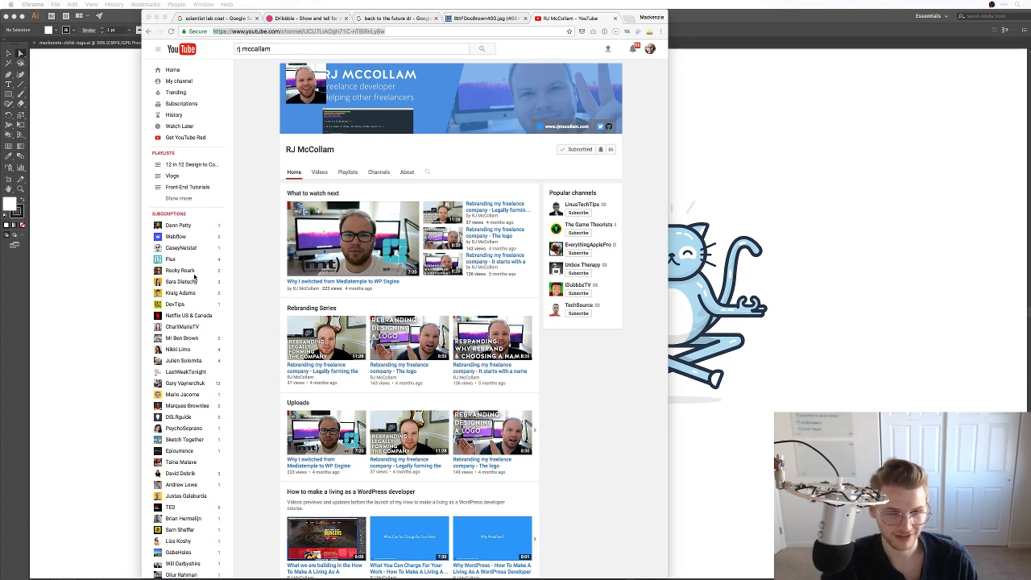
pyautogui.click(758, 411)
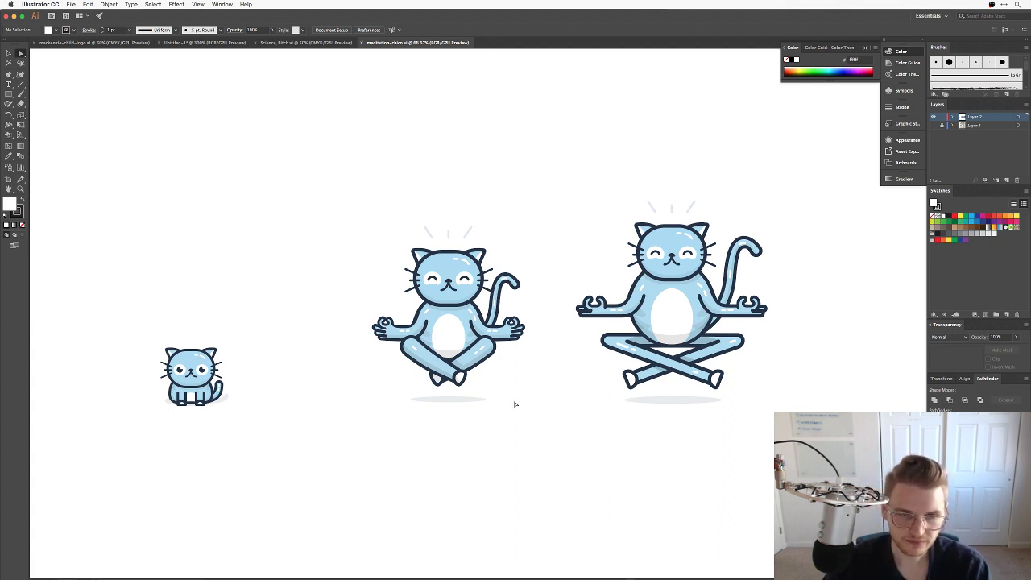
# Copy the middle meditating cat into the scientist cat document, place it beyond the separate paw, and deselect it.
pyautogui.moveTo(365, 198); pyautogui.dragTo(562, 394)
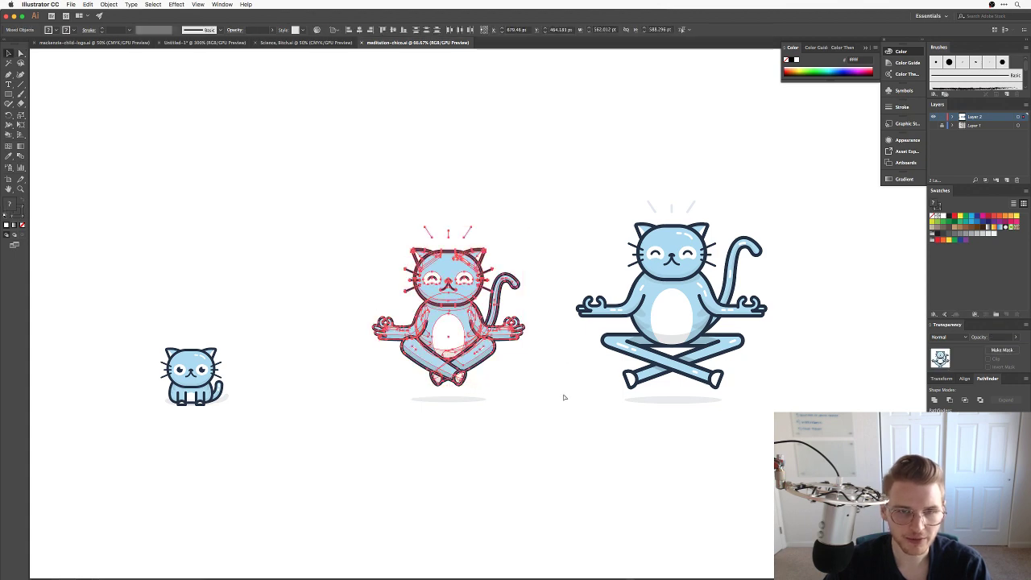
pyautogui.click(205, 42)
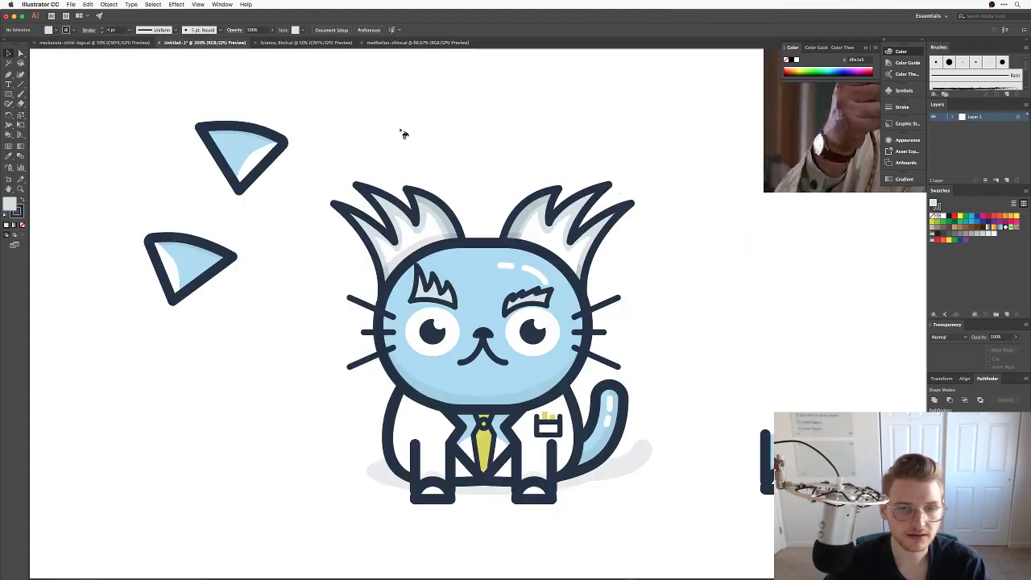
pyautogui.hscroll(5, 403, 134)
pyautogui.scroll(-2, 456, 166)
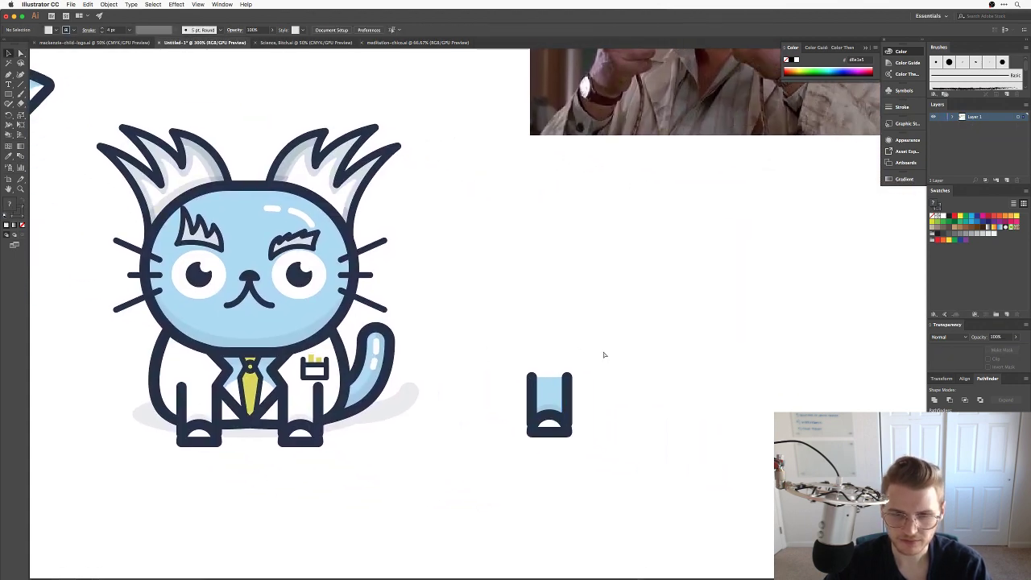
pyautogui.press('super+v')
pyautogui.moveTo(553, 295); pyautogui.dragTo(624, 404)
pyautogui.press('super+shift+a')
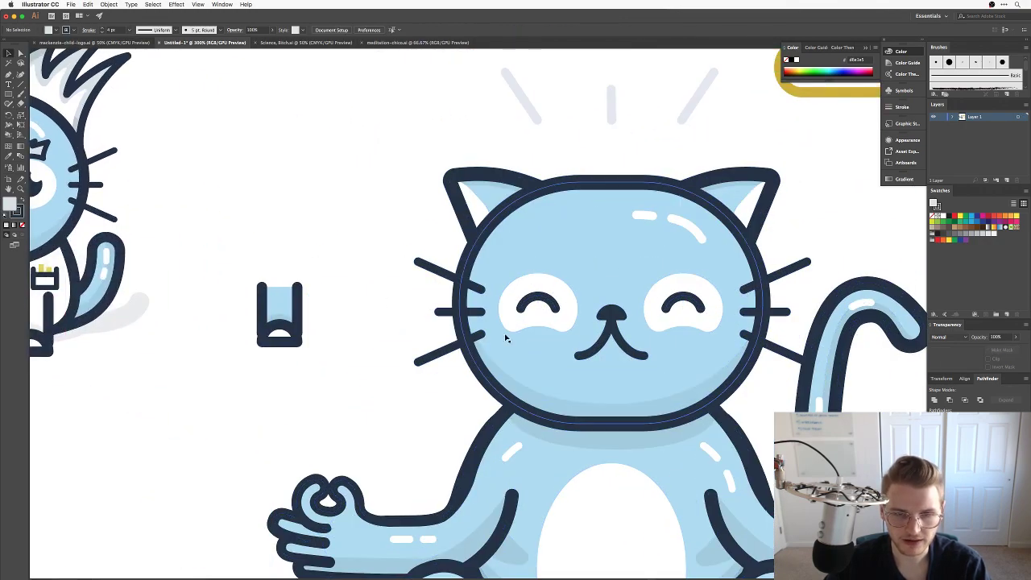
# Try replacing the scientist cat's tail-side eye white with a scaled-down copy of the meditating cat's white eye shape.
pyautogui.click(551, 323)
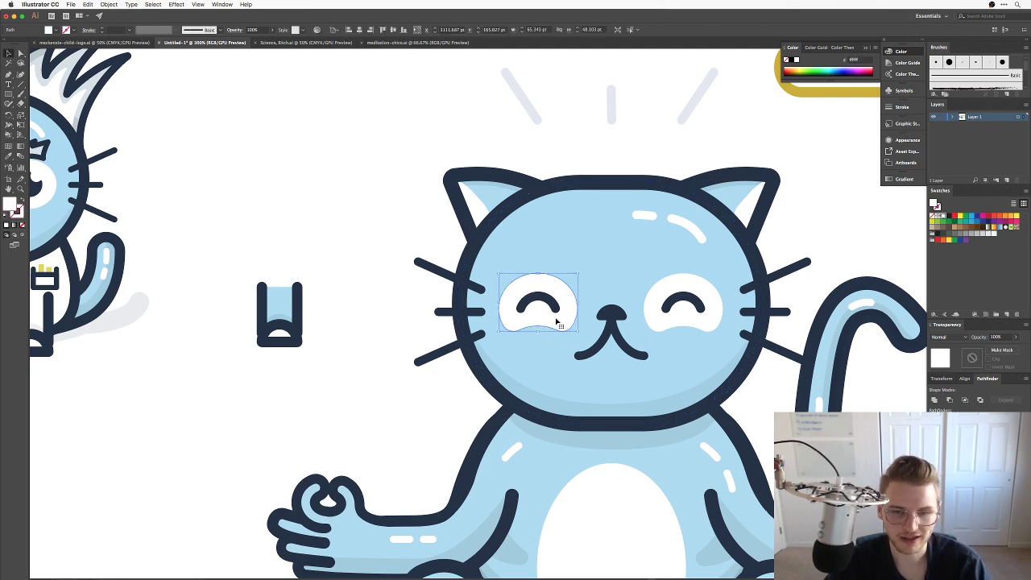
pyautogui.hscroll(-5, 484, 328)
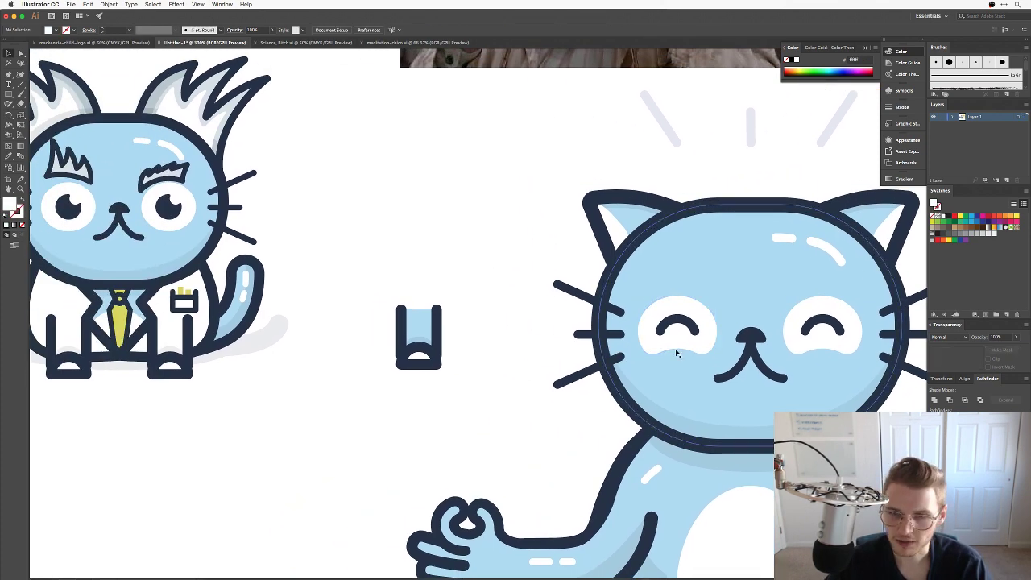
pyautogui.moveTo(701, 346); pyautogui.dragTo(428, 250)
pyautogui.moveTo(435, 250); pyautogui.dragTo(479, 216)
pyautogui.scroll(4, 483, 242)
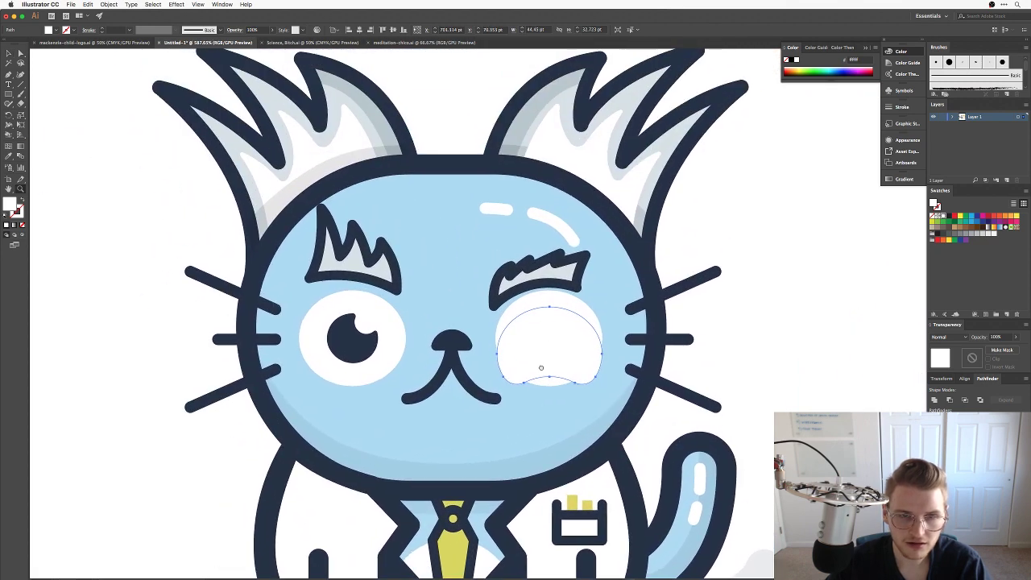
pyautogui.moveTo(543, 345); pyautogui.dragTo(542, 328)
pyautogui.moveTo(577, 369); pyautogui.dragTo(559, 379)
pyautogui.press('Delete')
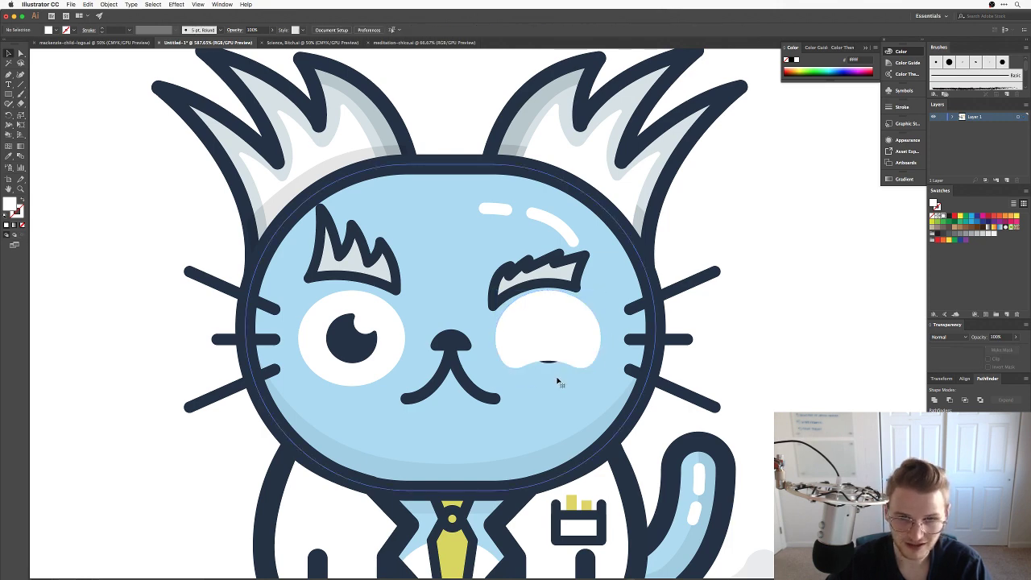
# Ungroup the scientist cat's head shapes and send the new eye white behind the pupil.
pyautogui.click(577, 349)
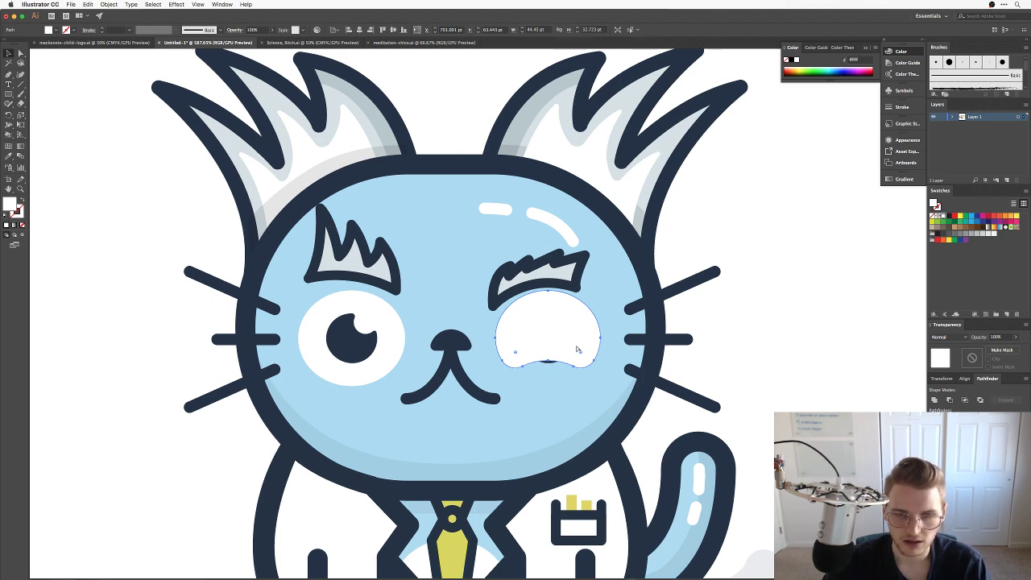
pyautogui.click(695, 325)
pyautogui.click(653, 328)
pyautogui.rightClick(637, 316)
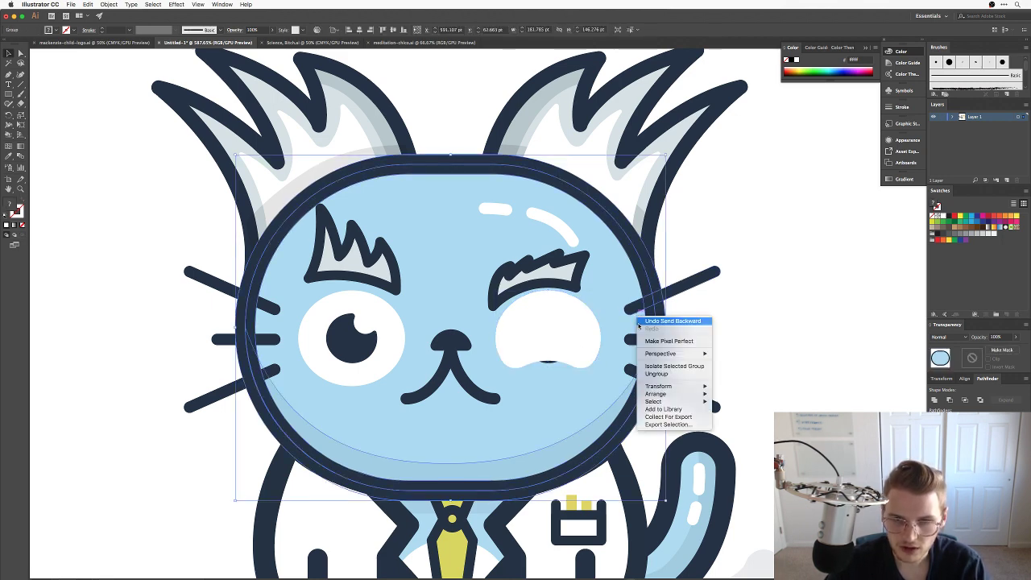
pyautogui.click(656, 374)
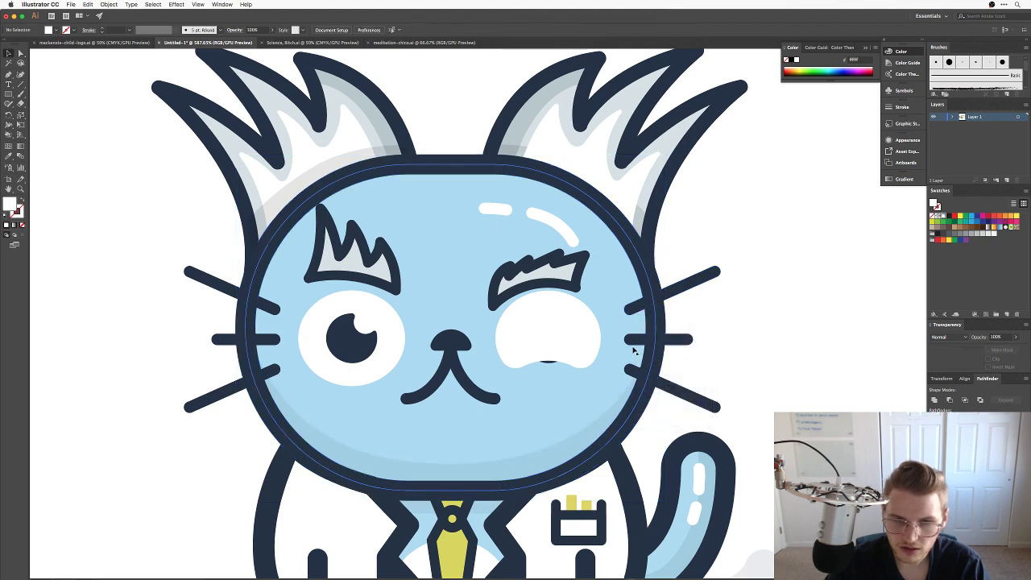
pyautogui.click(566, 343)
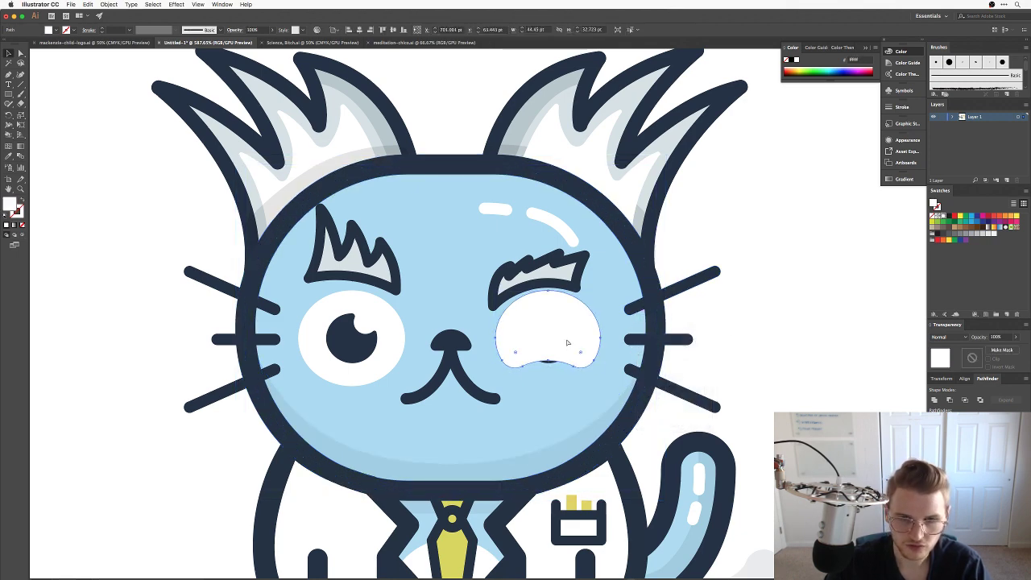
pyautogui.press('super+bracketleft')
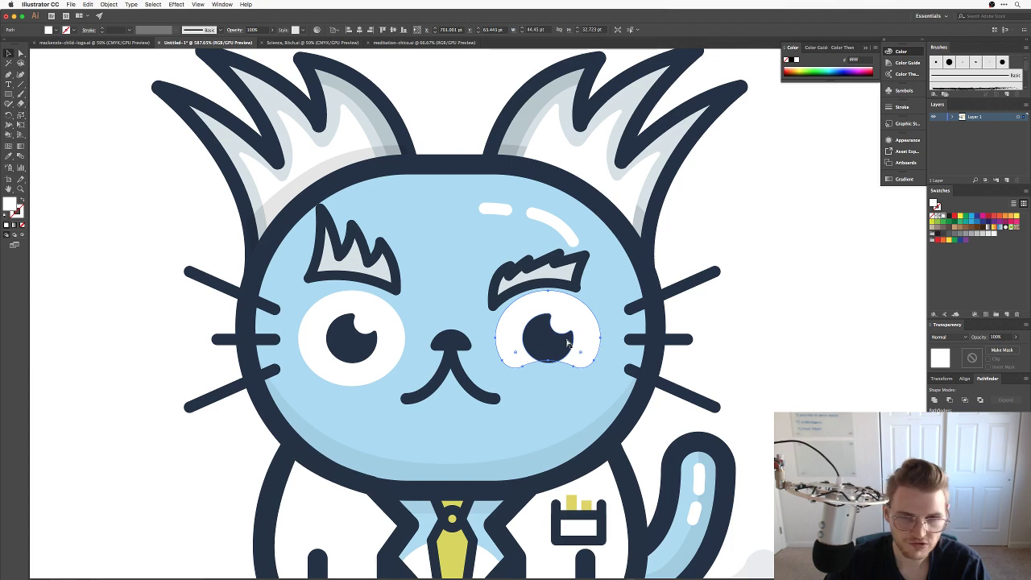
# Try different vertical positions for the pupil inside the new tail-side eye white.
pyautogui.click(736, 325)
pyautogui.moveTo(742, 336); pyautogui.dragTo(776, 320)
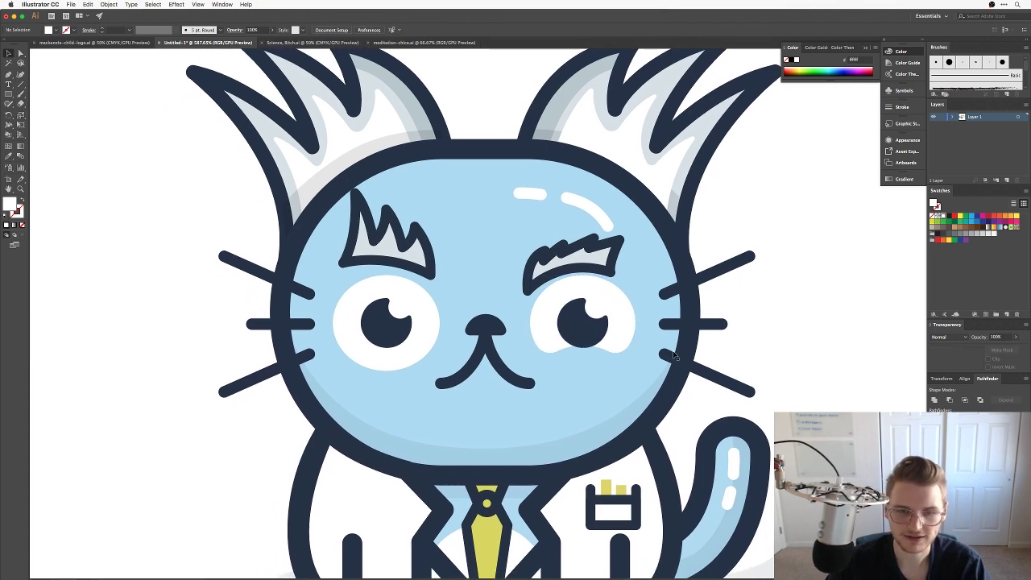
pyautogui.moveTo(580, 330); pyautogui.dragTo(581, 339)
pyautogui.click(789, 324)
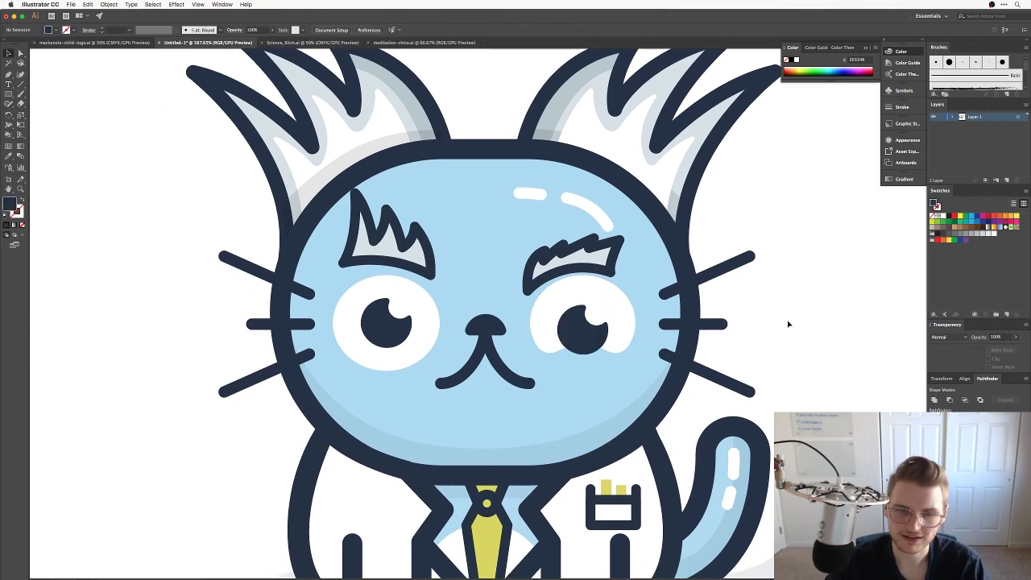
pyautogui.scroll(1, 789, 324)
pyautogui.scroll(-5, 789, 324)
pyautogui.scroll(6, 789, 324)
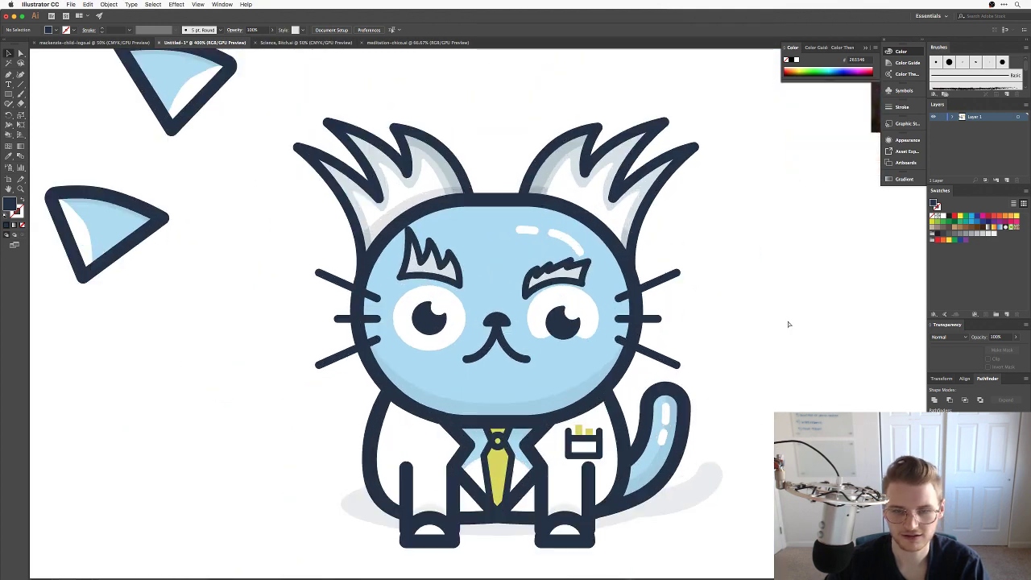
pyautogui.moveTo(624, 354); pyautogui.dragTo(622, 336)
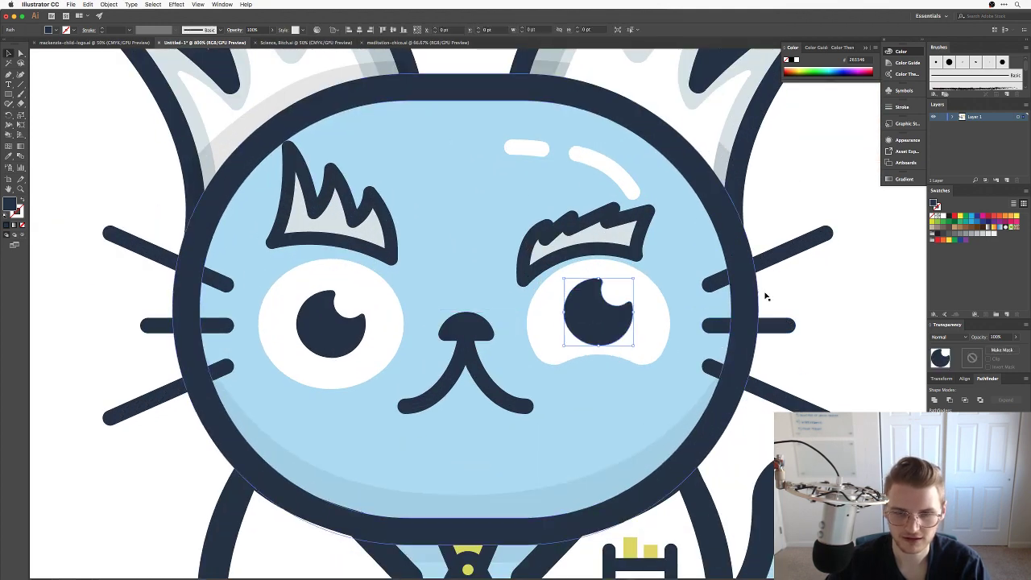
pyautogui.click(824, 302)
pyautogui.press('super+minus')
pyautogui.press('super+minus')
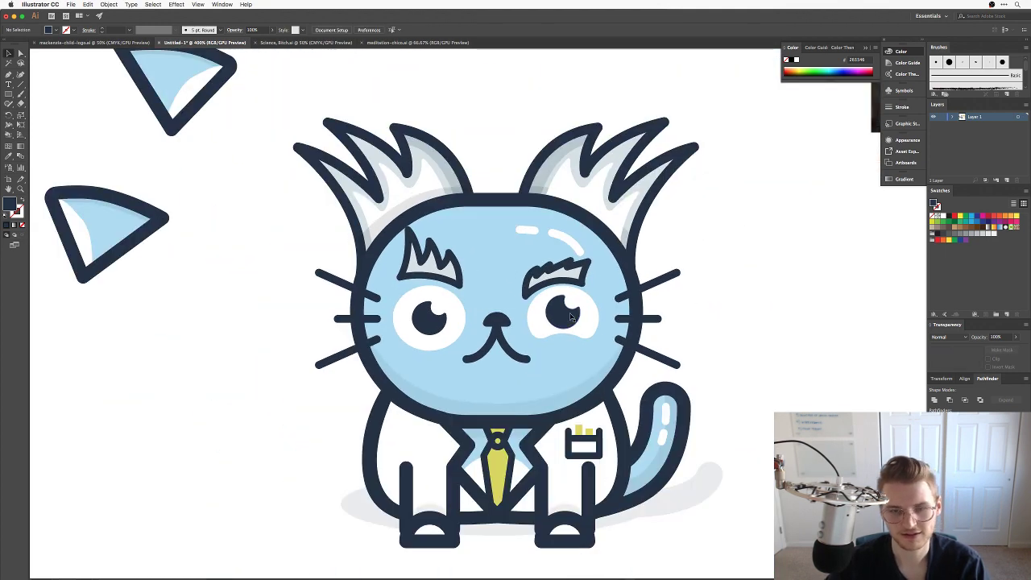
pyautogui.moveTo(568, 313); pyautogui.dragTo(569, 318)
pyautogui.click(718, 306)
# Try moving the tail-side eyebrow off the face, and undo the move.
pyautogui.moveTo(575, 272); pyautogui.dragTo(829, 242)
pyautogui.press('super+z')
pyautogui.press('super+z')
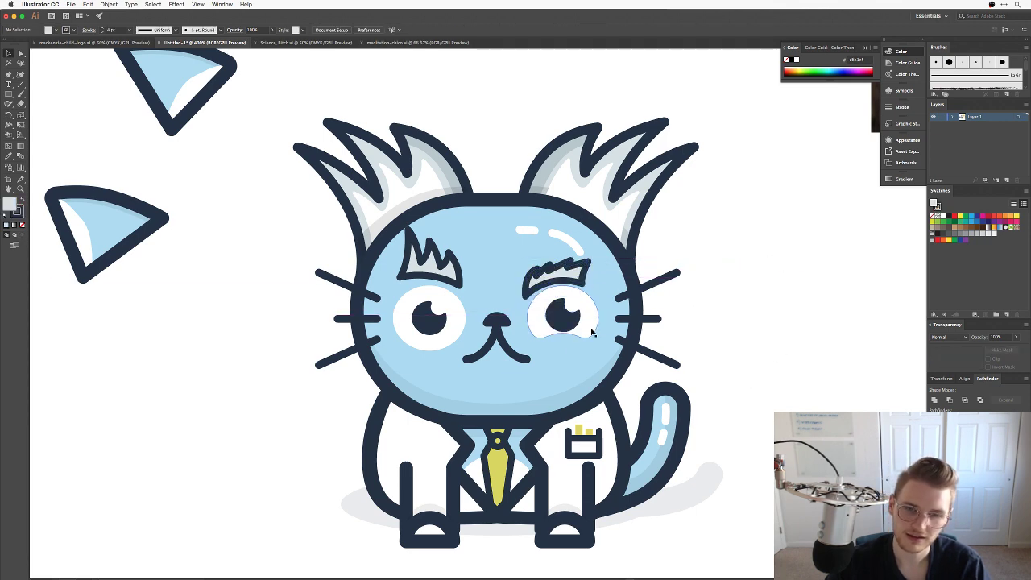
pyautogui.click(715, 324)
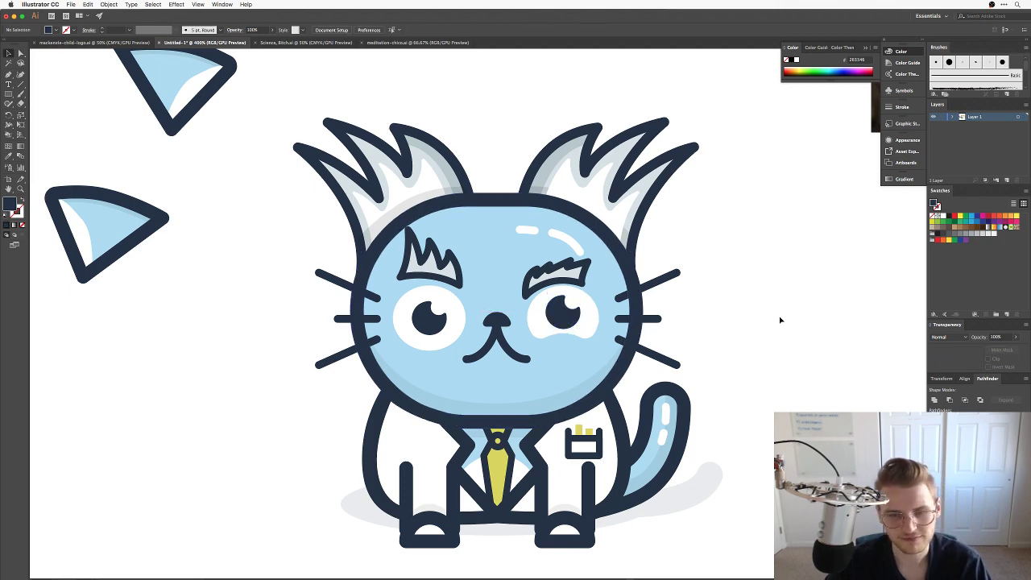
# Copy the meditating cat's closed-eye arc onto the scientist cat's tail-side eye and scale it down to fit.
pyautogui.moveTo(647, 365); pyautogui.dragTo(696, 361)
pyautogui.hscroll(10, 696, 352)
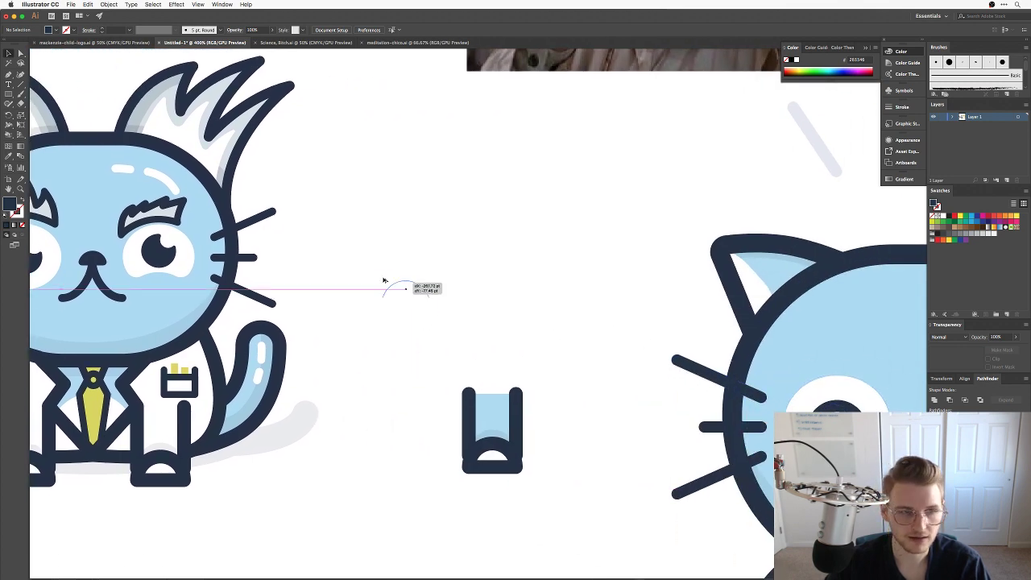
pyautogui.click(153, 248)
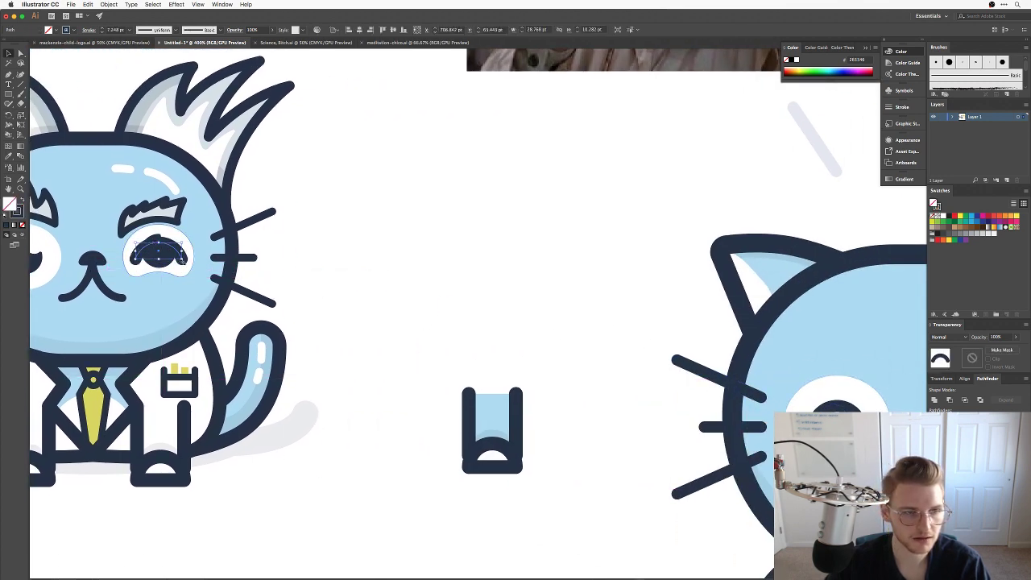
pyautogui.moveTo(182, 260); pyautogui.dragTo(175, 257)
pyautogui.press('a')
pyautogui.click(173, 275)
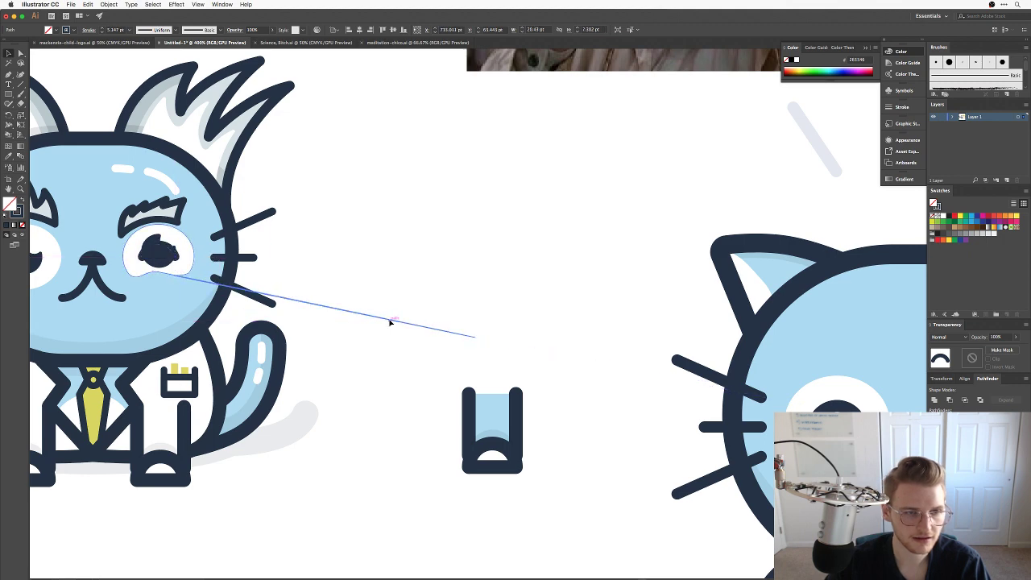
pyautogui.press('v')
# Try a winking eye by moving the pupil off the face and fitting the closed-eye arc within the eye white.
pyautogui.moveTo(291, 294); pyautogui.dragTo(656, 327)
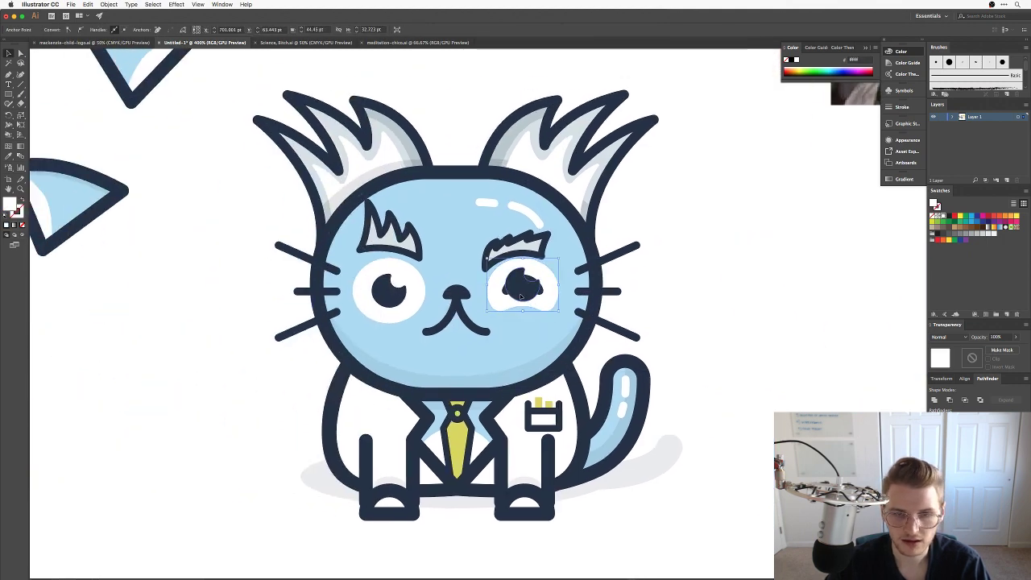
pyautogui.moveTo(520, 293); pyautogui.dragTo(742, 297)
pyautogui.click(713, 323)
pyautogui.moveTo(497, 310); pyautogui.dragTo(543, 327)
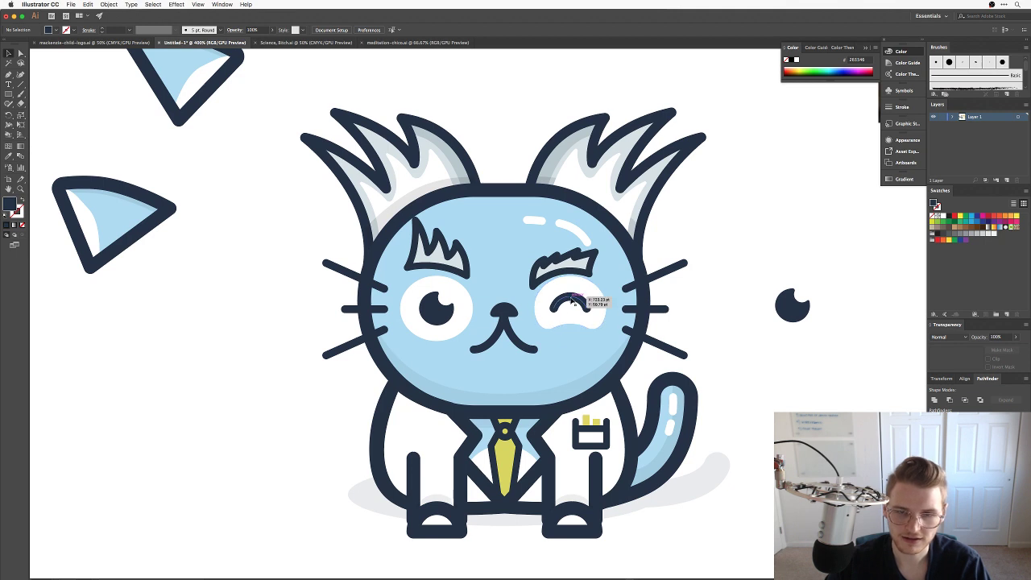
pyautogui.click(597, 300)
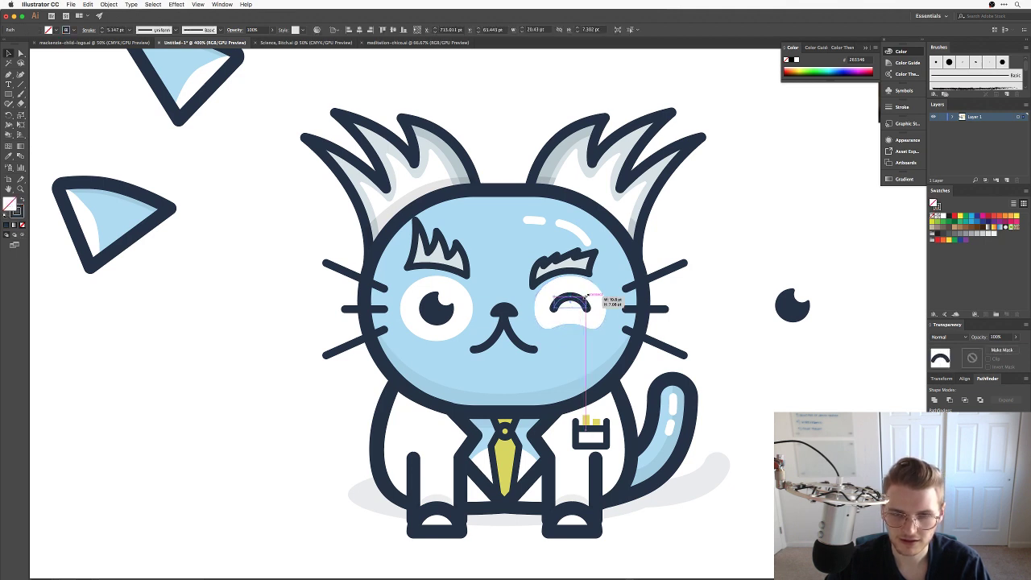
pyautogui.click(675, 307)
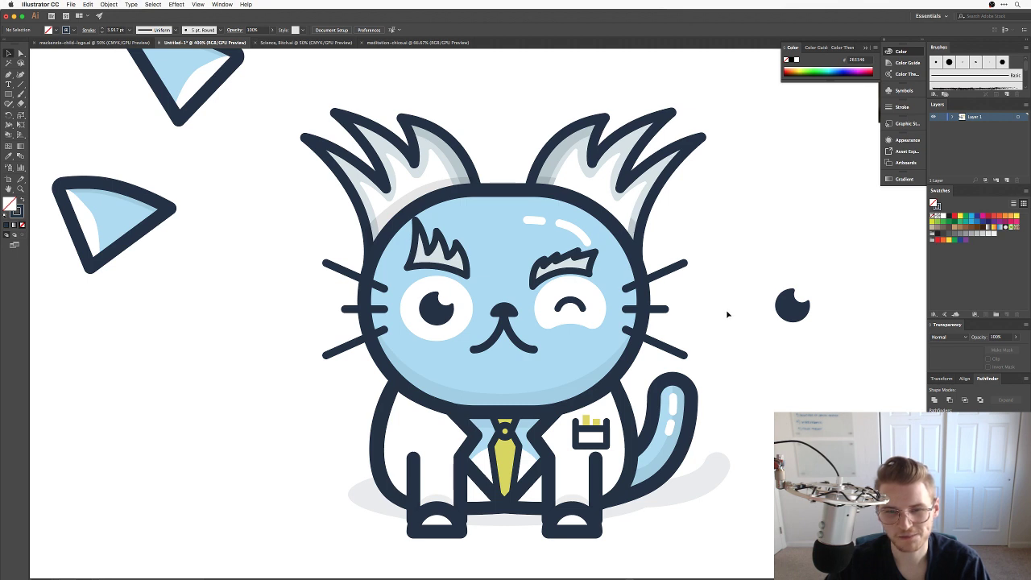
# Undo the wink to restore the pupil in the tail-side eye.
pyautogui.hotkey('ctrl', 'z')
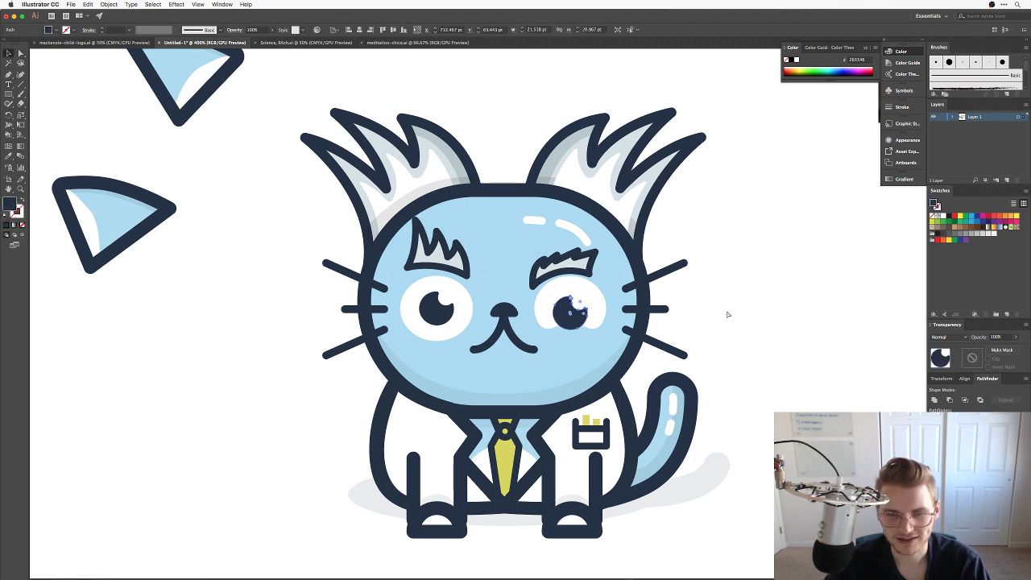
pyautogui.hotkey('ctrl', 'z')
pyautogui.hotkey('ctrl', 'shift', 'z')
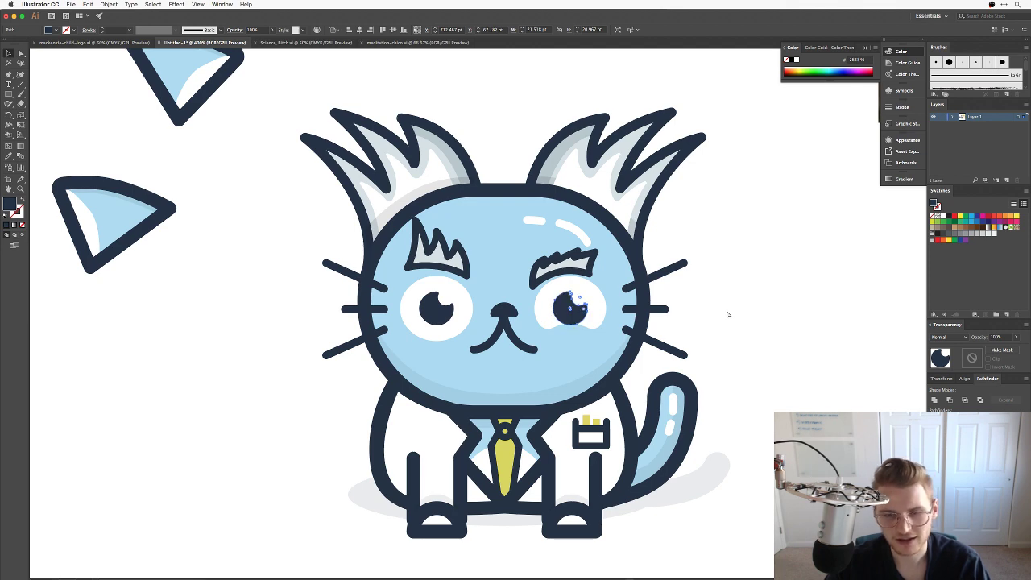
pyautogui.click(736, 341)
pyautogui.hscroll(-2, 771, 339)
pyautogui.hscroll(-1, 771, 339)
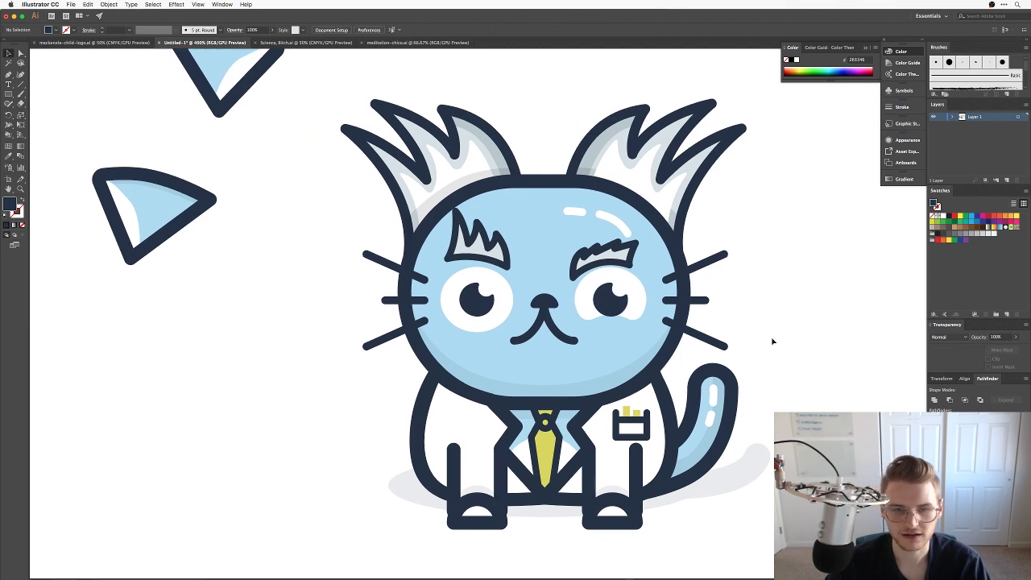
# Undo the eye white replacement to restore the original round tail-side eye.
pyautogui.press('cmd+z')
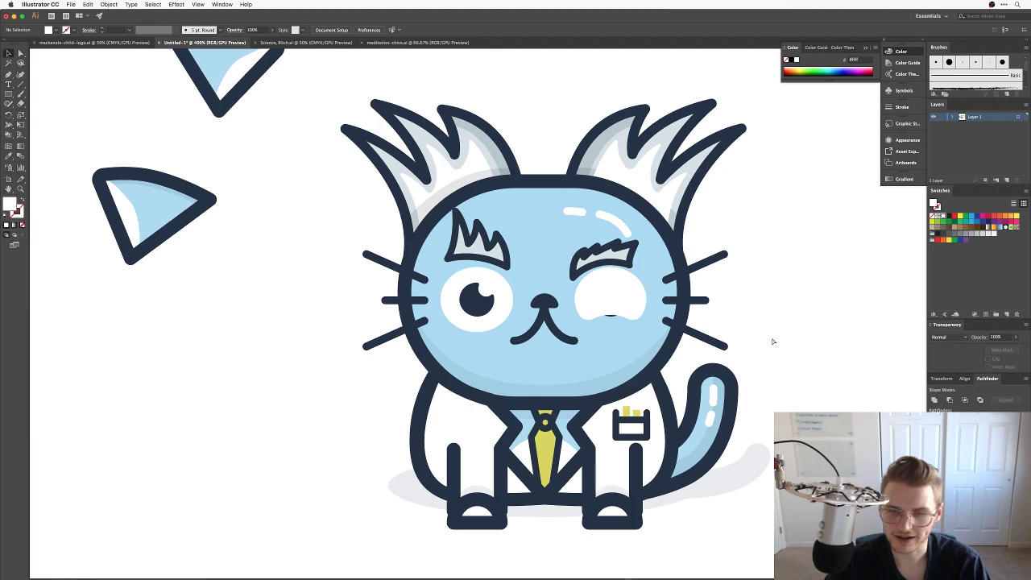
pyautogui.press('super+z')
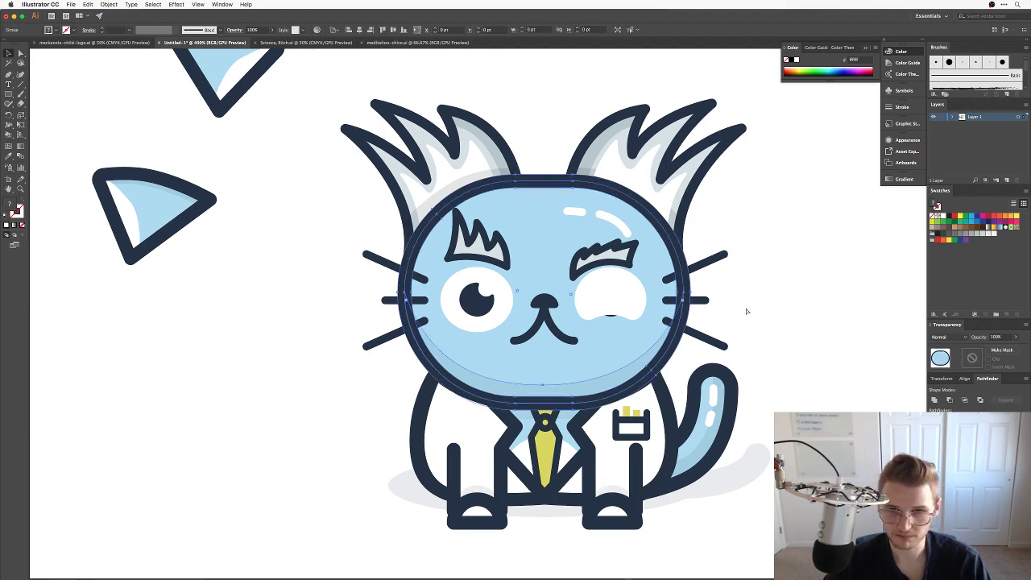
pyautogui.click(746, 311)
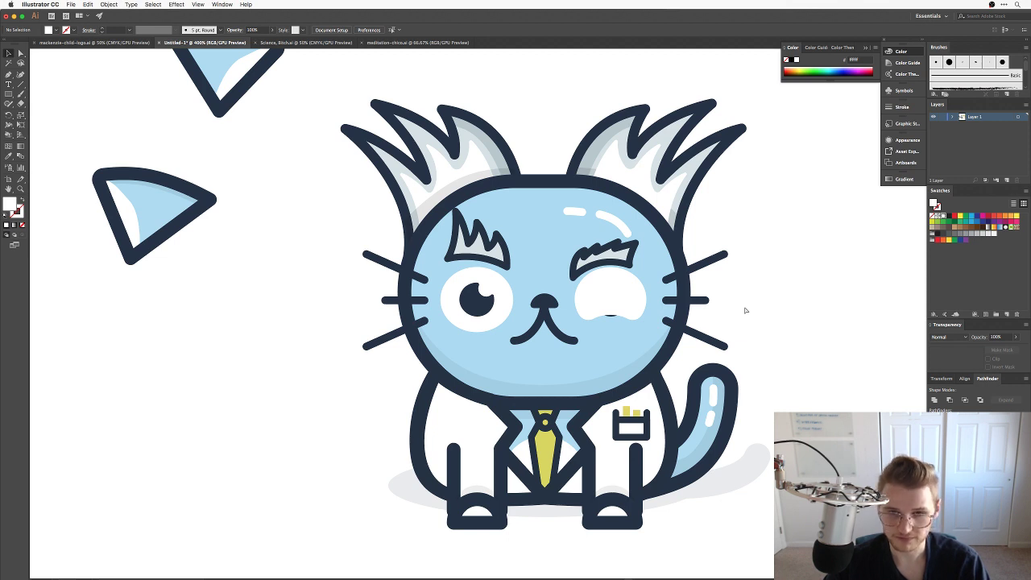
pyautogui.press('super+z')
pyautogui.press('super+z')
pyautogui.press('super+z')
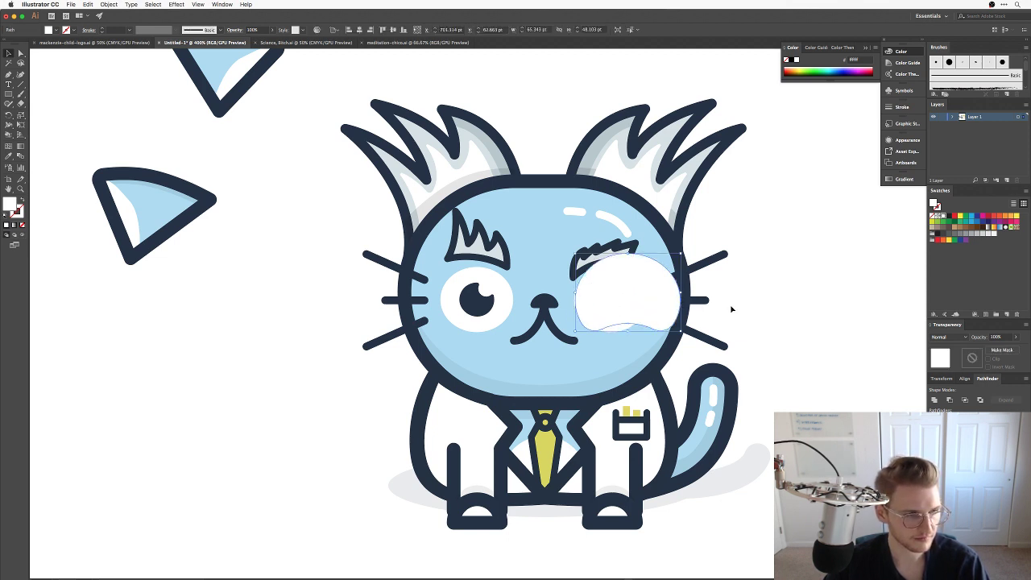
pyautogui.press('super+z')
pyautogui.press('super+z')
# Undo the placement of the copied meditating cat beyond the separate paw.
pyautogui.moveTo(787, 323); pyautogui.dragTo(484, 272)
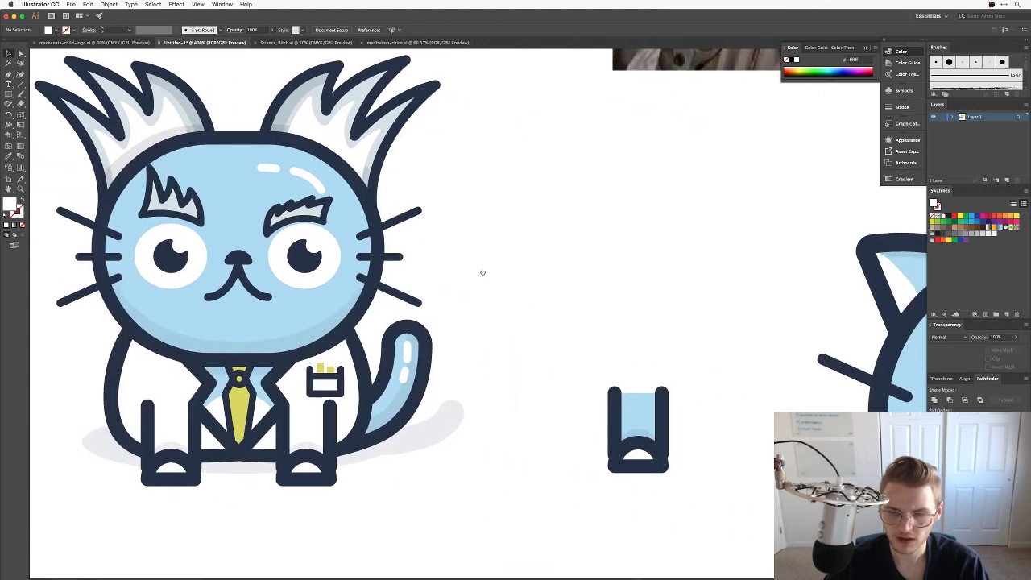
pyautogui.moveTo(707, 312); pyautogui.dragTo(474, 285)
pyautogui.press('super+z')
pyautogui.press('super+z')
pyautogui.press('super+z')
pyautogui.press('super+z')
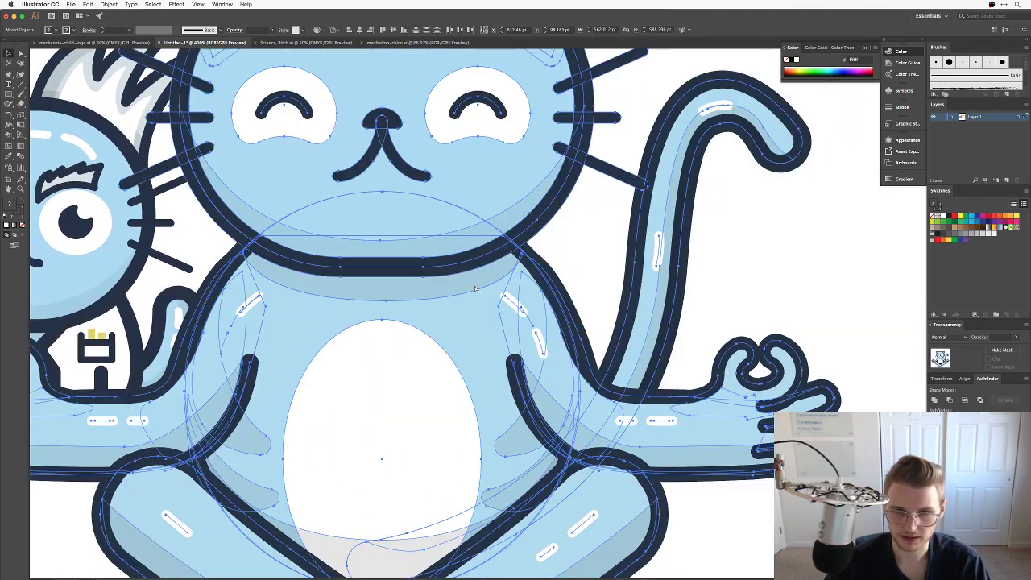
# Delete the jagged eyebrow above the scientist cat's tail-side eye.
pyautogui.moveTo(358, 290); pyautogui.dragTo(690, 339)
pyautogui.moveTo(425, 328); pyautogui.dragTo(671, 286)
pyautogui.moveTo(711, 255); pyautogui.dragTo(576, 319)
pyautogui.press('super+equal')
pyautogui.press('super+equal')
pyautogui.moveTo(440, 298); pyautogui.dragTo(419, 283)
pyautogui.moveTo(622, 261); pyautogui.dragTo(546, 311)
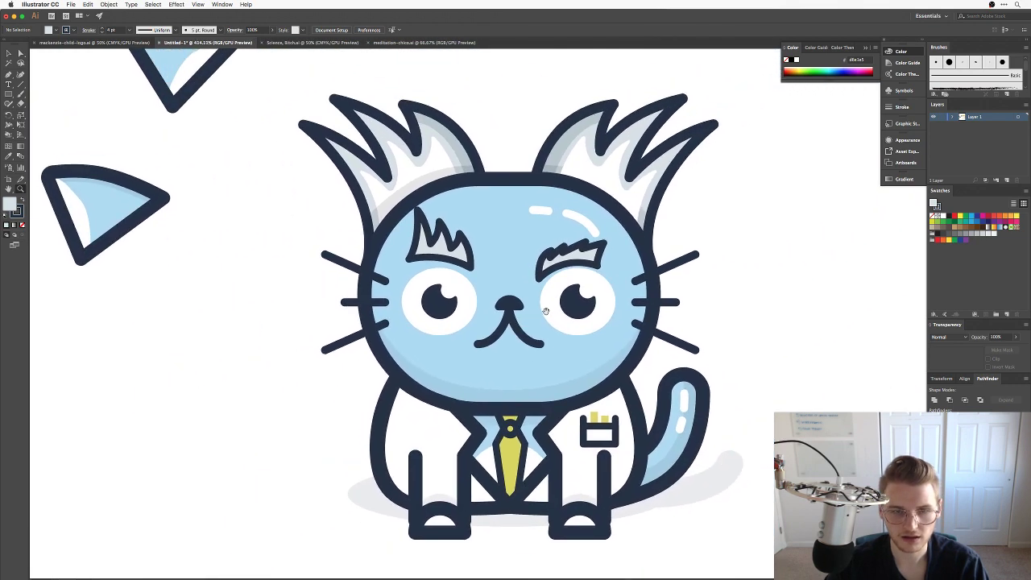
pyautogui.click(584, 263)
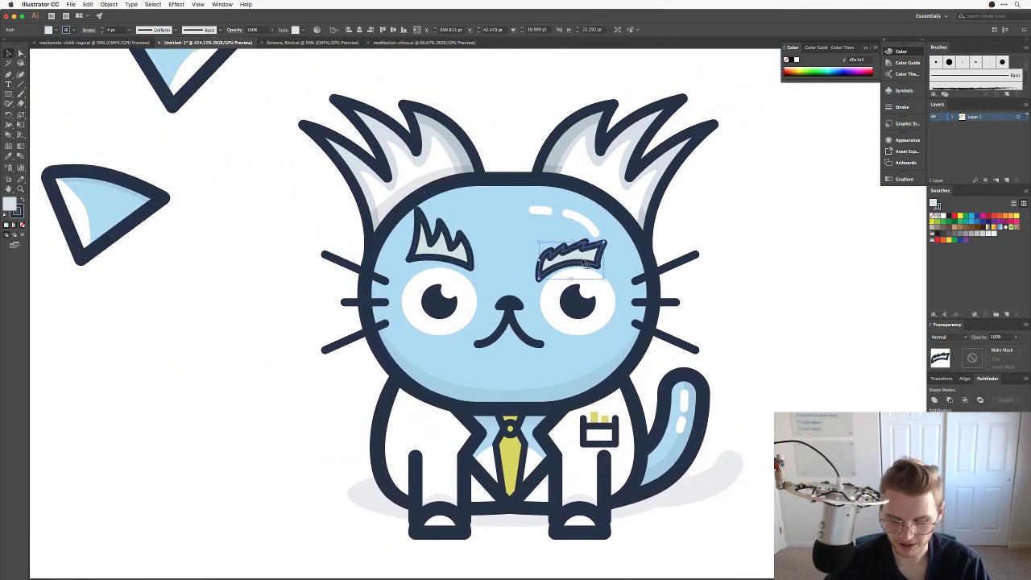
pyautogui.press('Delete')
# Move the tip of the remaining jagged eyebrow's outermost spike slightly outward and down.
pyautogui.click(408, 260)
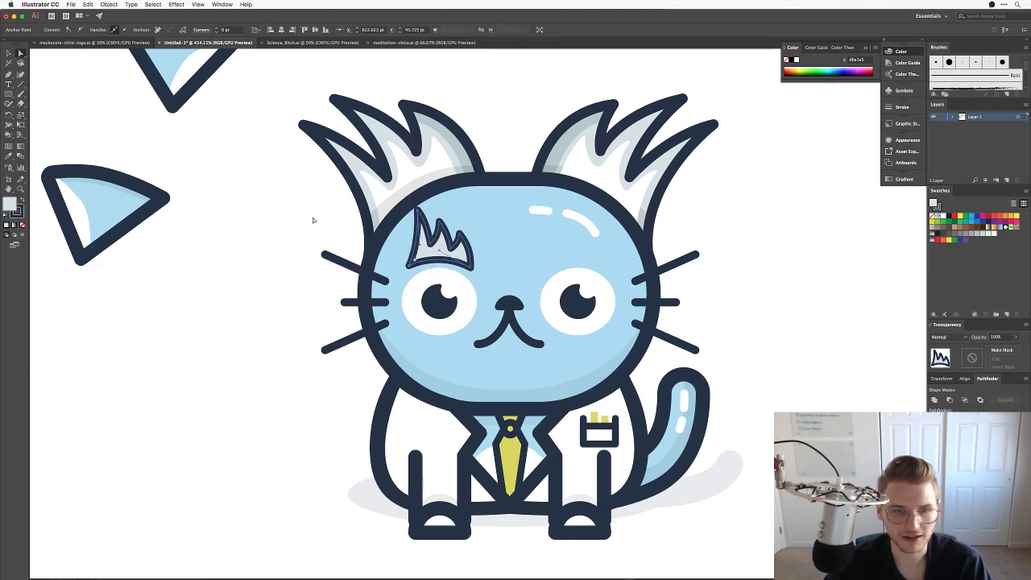
pyautogui.click(417, 212)
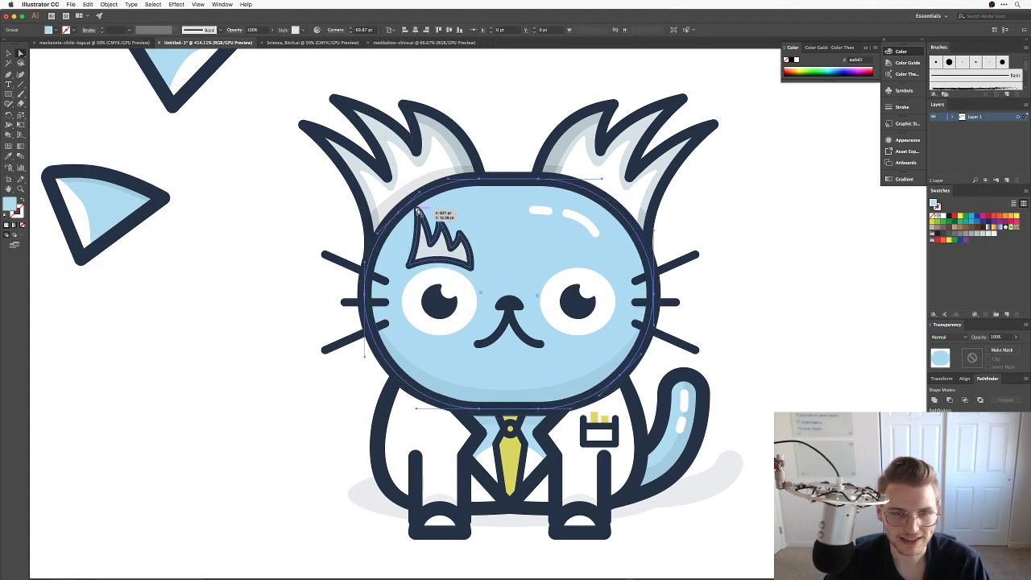
pyautogui.moveTo(417, 211); pyautogui.dragTo(411, 219)
pyautogui.click(292, 212)
# Move the eyebrow's notch between the middle and inner spikes toward the nose and adjust its curve handle.
pyautogui.press('z')
pyautogui.moveTo(403, 334); pyautogui.dragTo(454, 293)
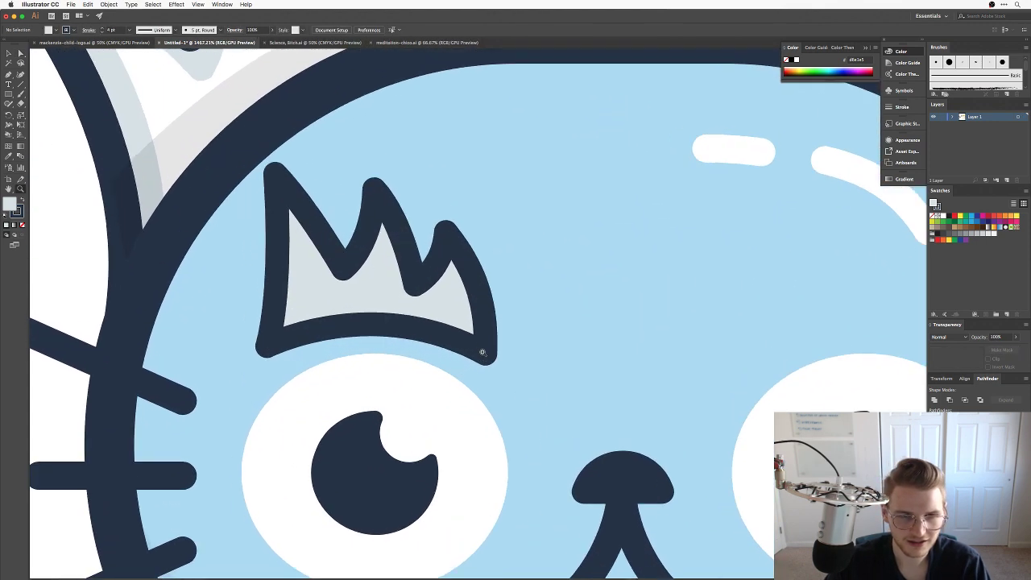
pyautogui.click(416, 286)
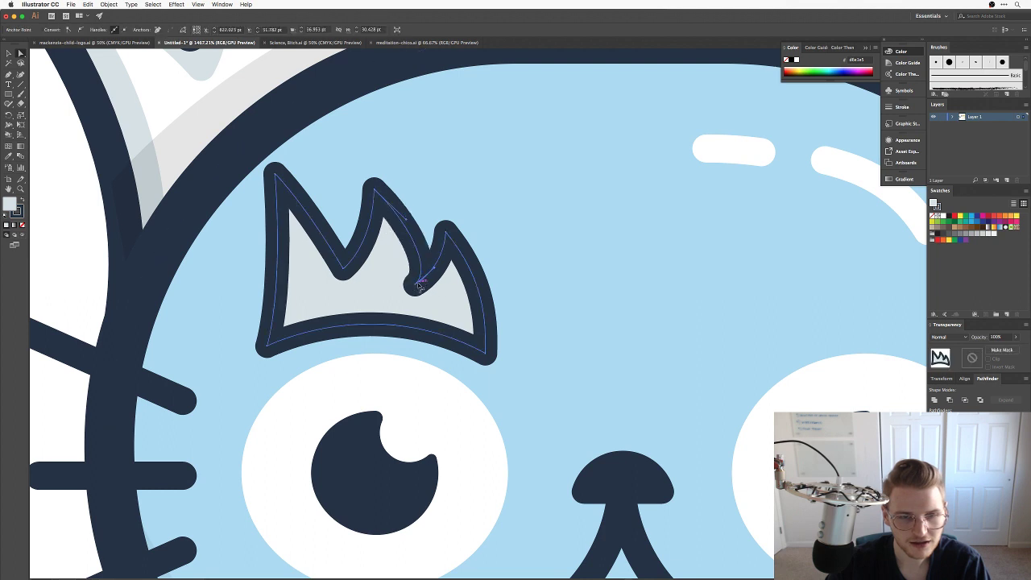
pyautogui.moveTo(418, 288); pyautogui.dragTo(428, 245)
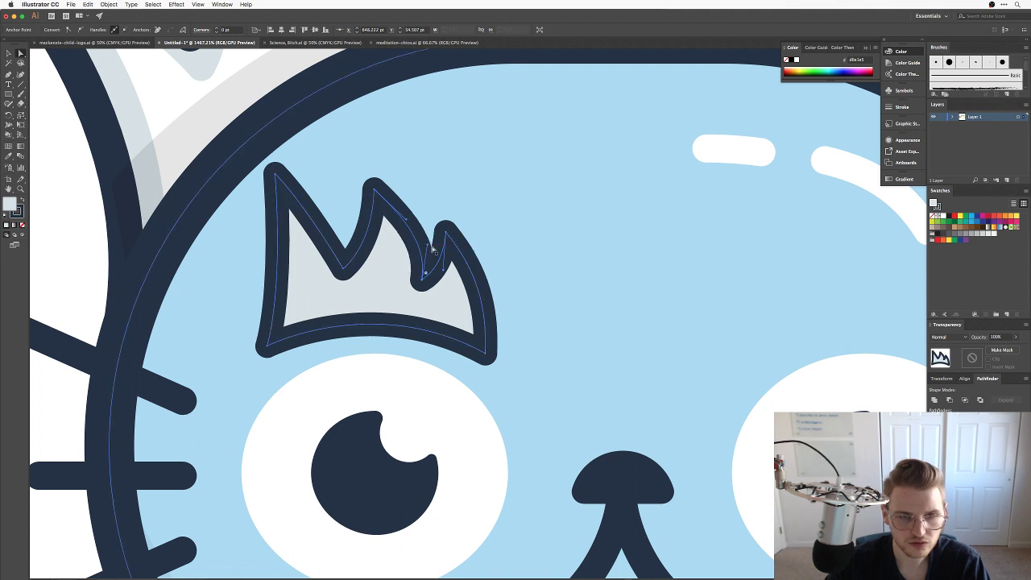
pyautogui.click(58, 240)
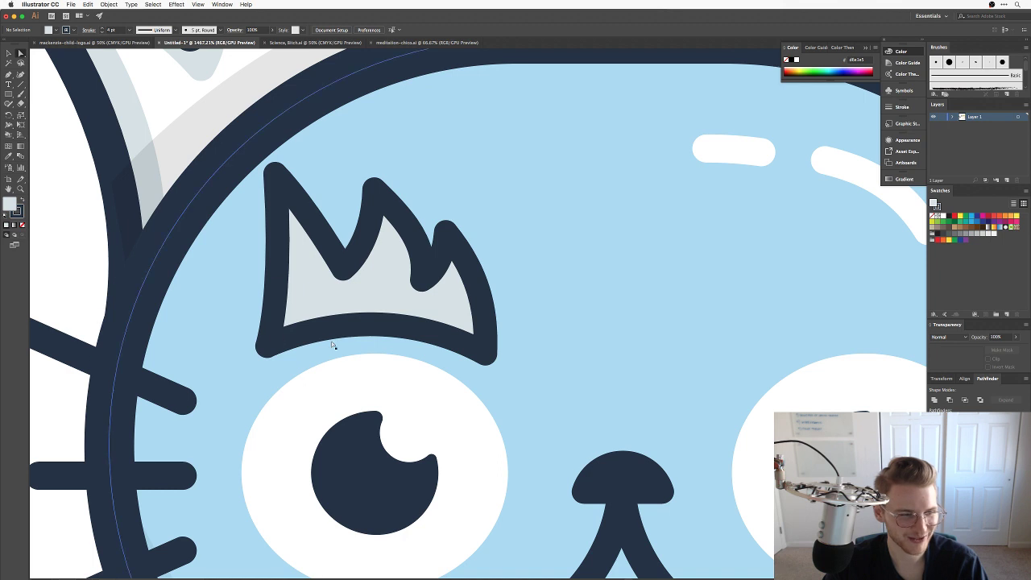
# Shift the eyebrow's inner spike tip, its neighbouring notch and the middle spike tip slightly toward the nose.
pyautogui.moveTo(334, 337); pyautogui.dragTo(377, 347)
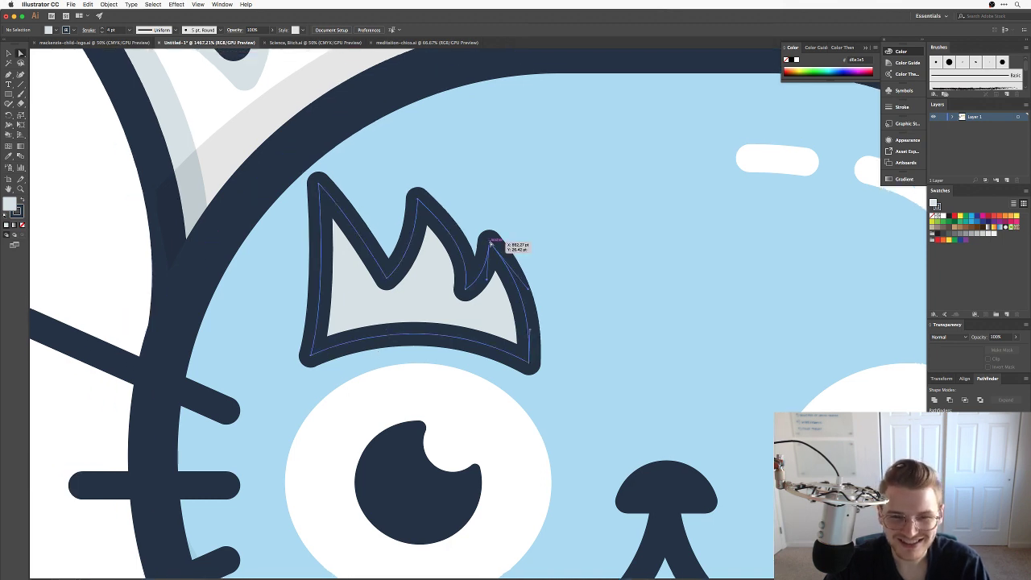
pyautogui.moveTo(493, 242); pyautogui.dragTo(504, 238)
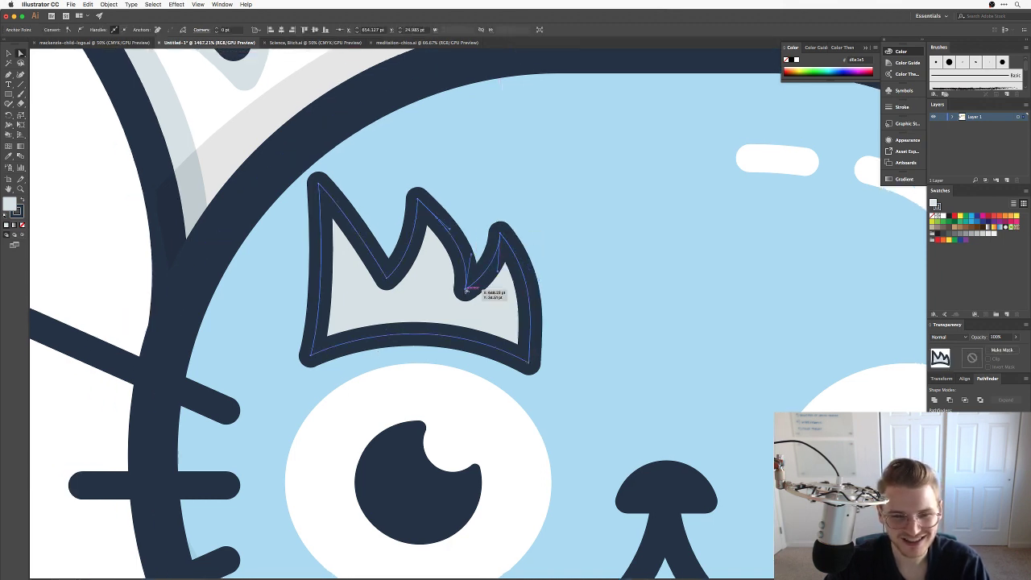
pyautogui.moveTo(466, 291); pyautogui.dragTo(475, 287)
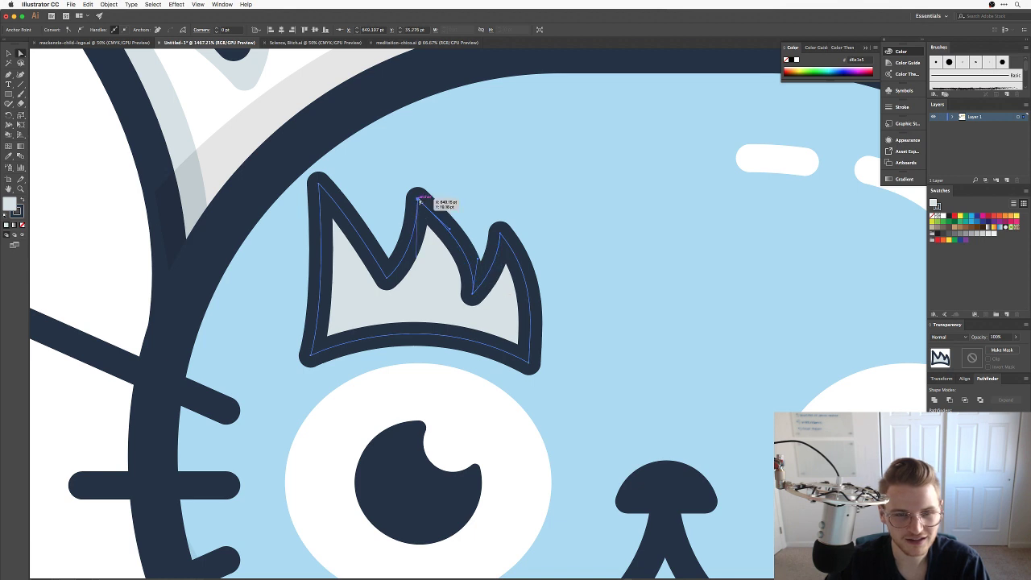
pyautogui.moveTo(419, 200); pyautogui.dragTo(421, 199)
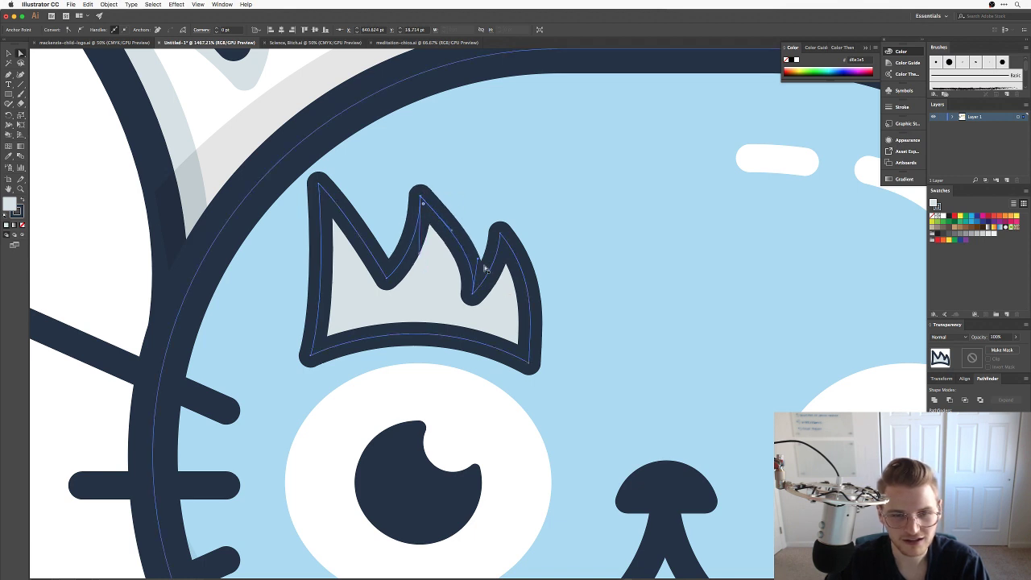
pyautogui.moveTo(480, 267); pyautogui.dragTo(482, 267)
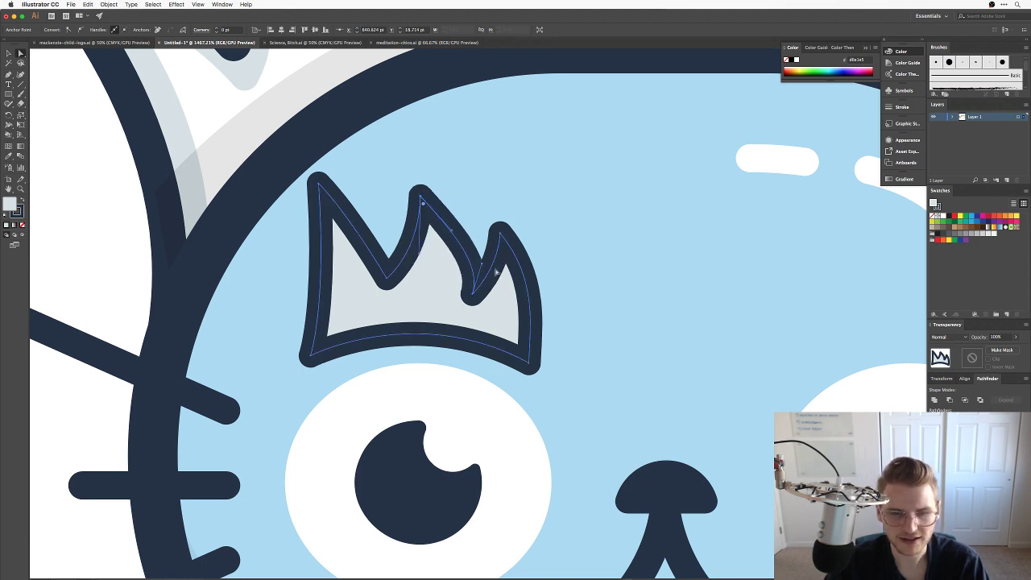
# Move the middle spike tip of the eyebrow up and outward, and bow the inner edge of the outermost spike.
pyautogui.click(110, 246)
pyautogui.press('super+minus')
pyautogui.press('super+minus')
pyautogui.press('super+minus')
pyautogui.press('super+minus')
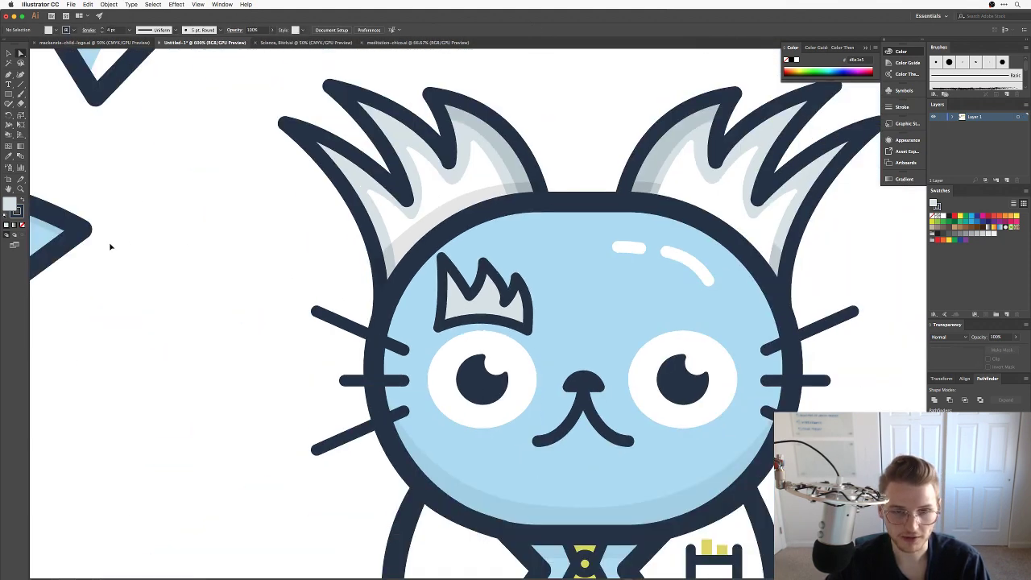
pyautogui.press('super+equal')
pyautogui.press('super+equal')
pyautogui.press('super+equal')
pyautogui.click(444, 220)
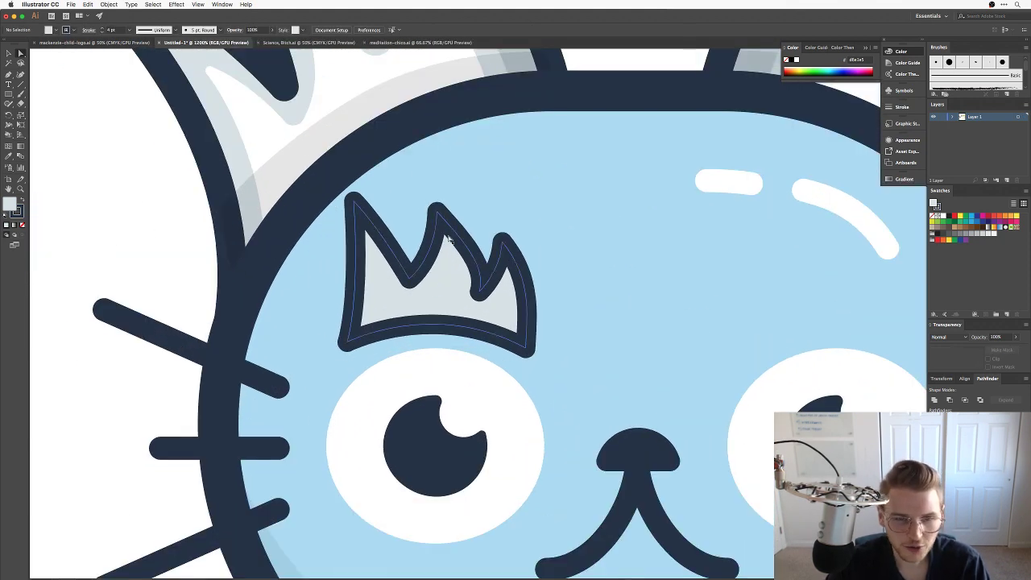
pyautogui.moveTo(439, 216); pyautogui.dragTo(438, 218)
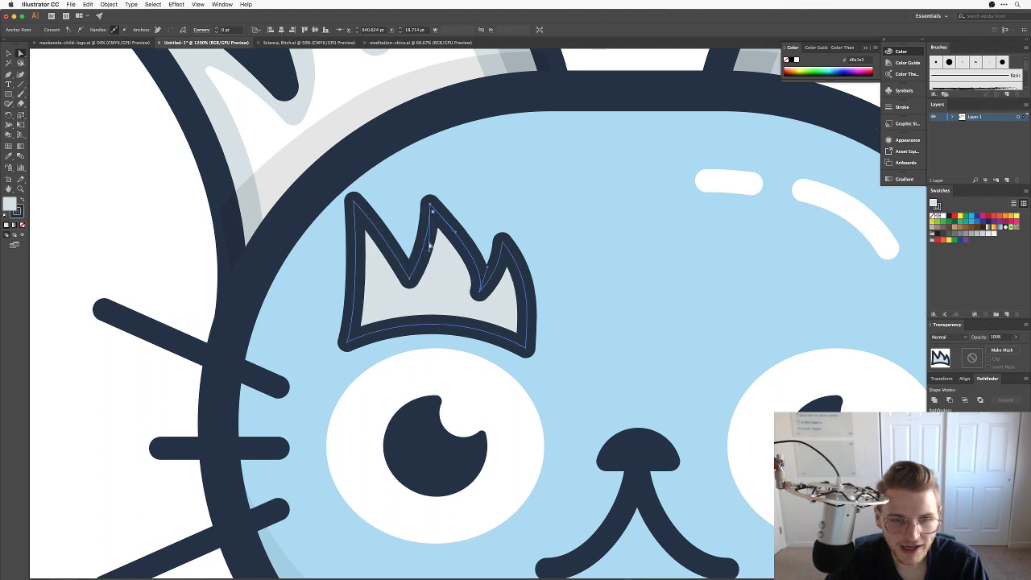
pyautogui.click(355, 207)
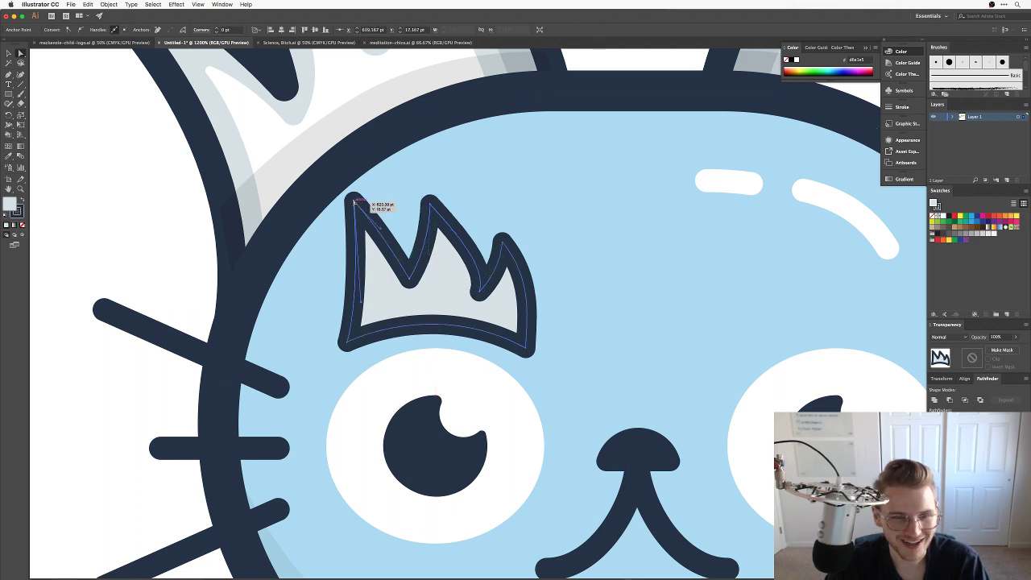
pyautogui.moveTo(383, 228); pyautogui.dragTo(408, 233)
pyautogui.click(166, 213)
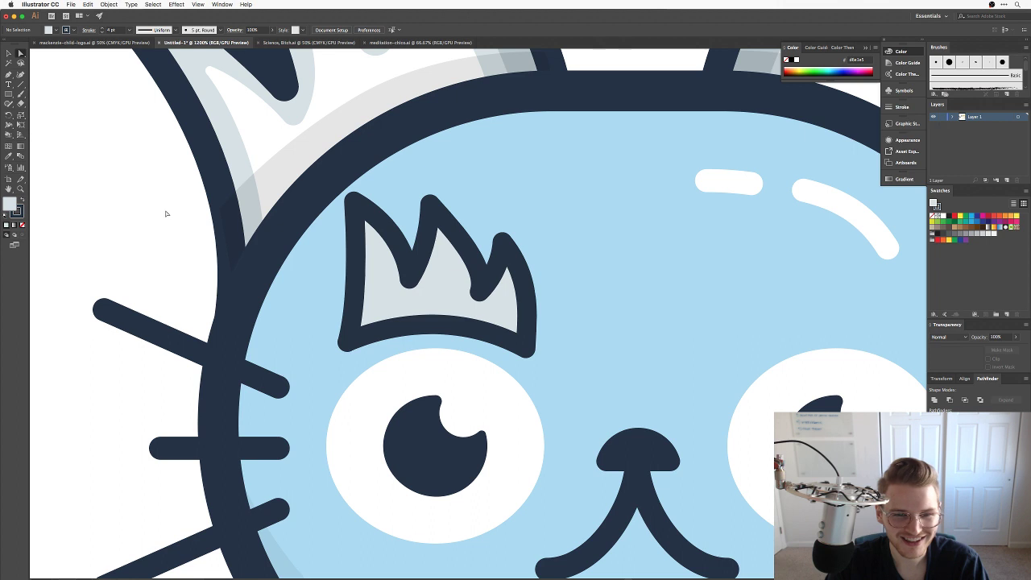
# Refine the curve at the eyebrow's inner notch and adjust the middle and inner spikes toward the nose.
pyautogui.click(481, 294)
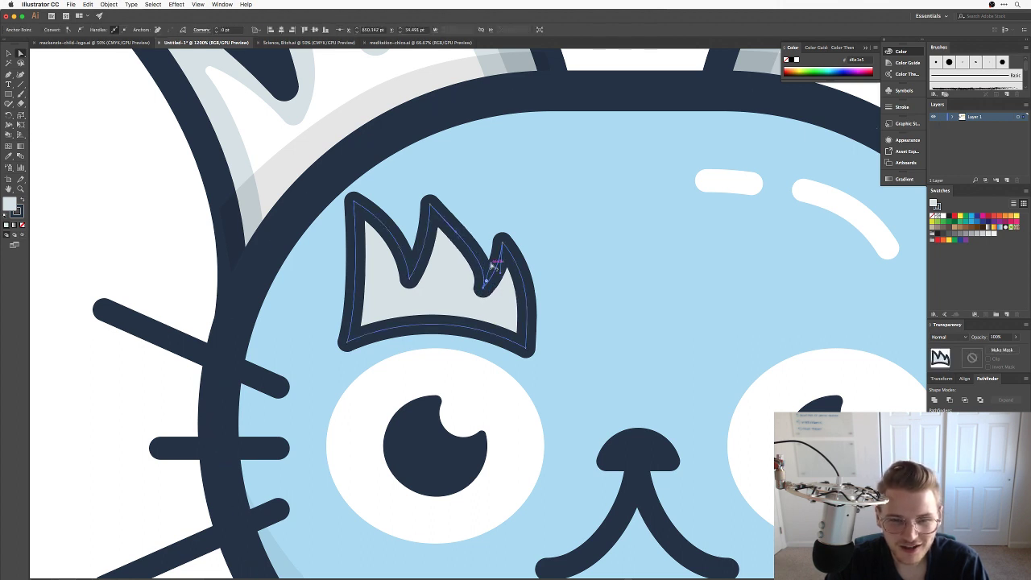
pyautogui.moveTo(491, 264); pyautogui.dragTo(487, 264)
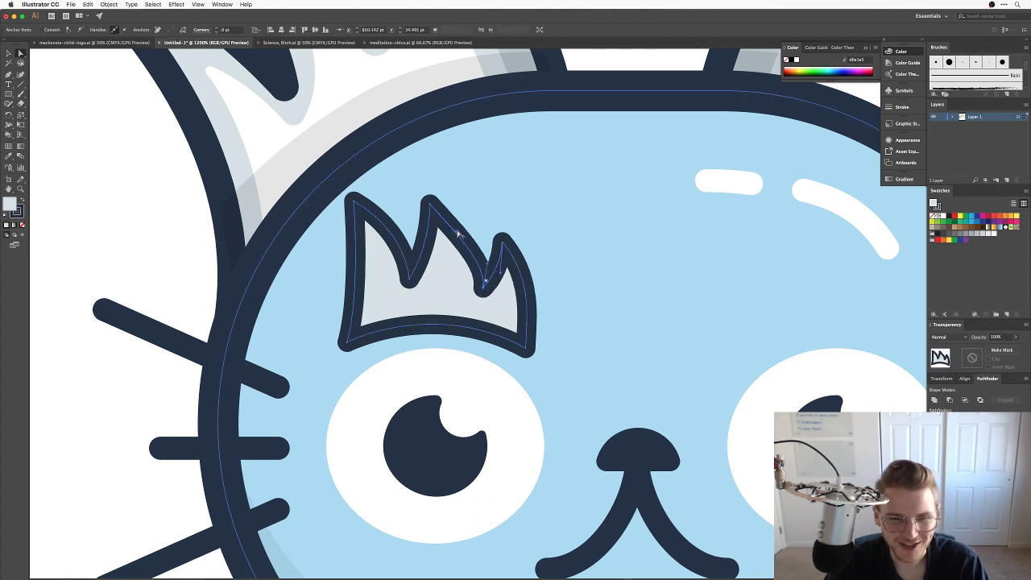
pyautogui.moveTo(431, 207); pyautogui.dragTo(442, 210)
pyautogui.moveTo(503, 242); pyautogui.dragTo(536, 252)
pyautogui.click(125, 271)
pyautogui.scroll(1, 306, 306)
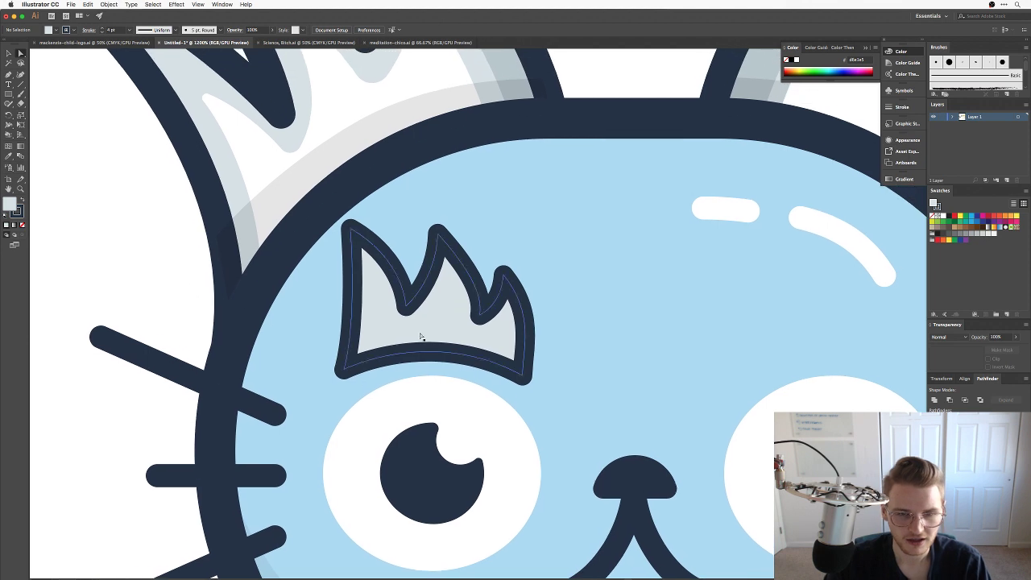
# Turn the eyebrow into a Live Paint group and expand it into a separate fill and outline.
pyautogui.press('v')
pyautogui.click(447, 325)
pyautogui.press('k')
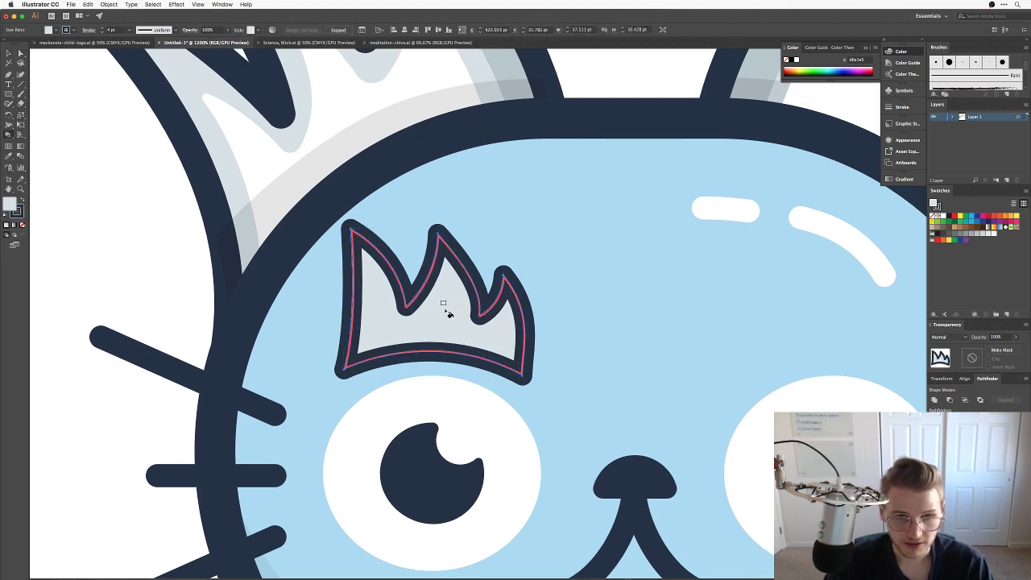
pyautogui.click(444, 299)
pyautogui.click(343, 30)
pyautogui.press('a')
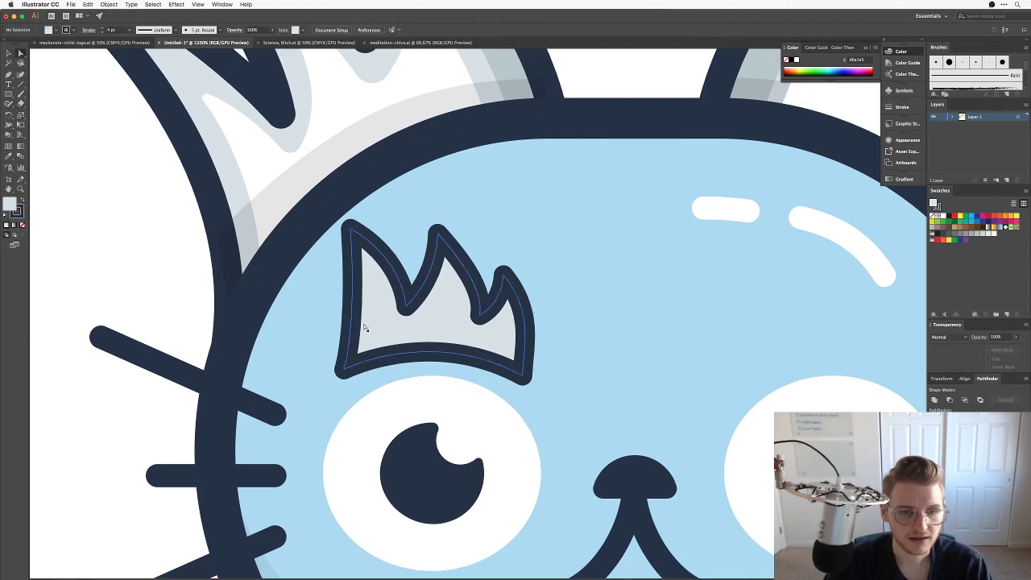
pyautogui.click(408, 327)
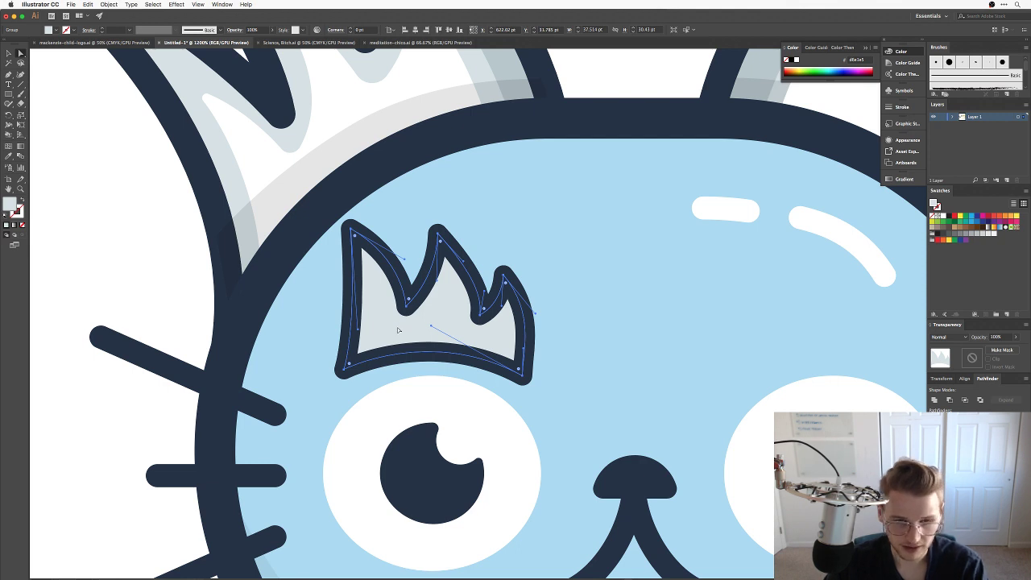
# Draw a closed three-pointed shape with a curved base inside the eyebrow using the Pen tool, filled with sampled white.
pyautogui.press('p')
pyautogui.click(367, 361)
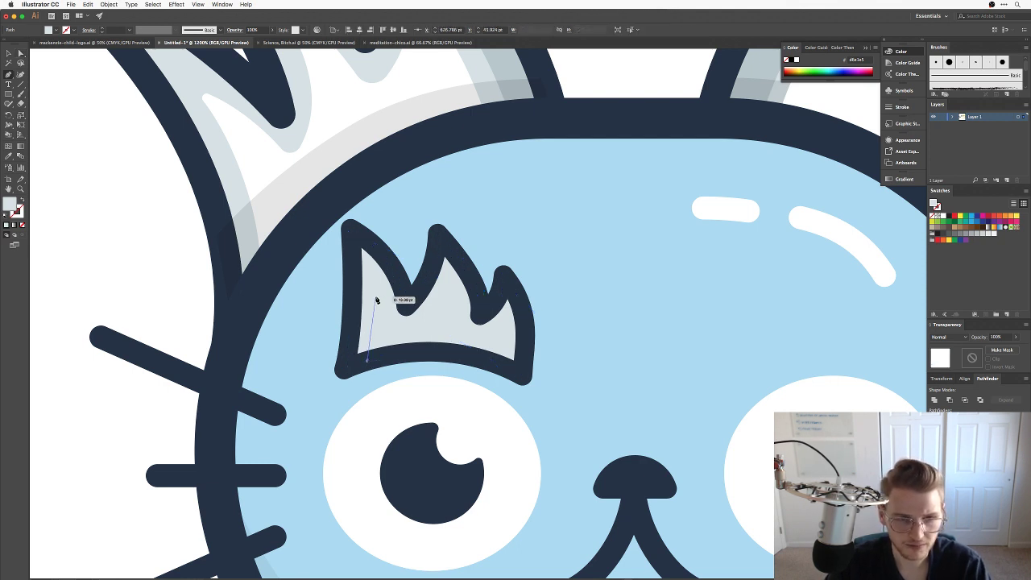
pyautogui.click(376, 298)
pyautogui.click(405, 330)
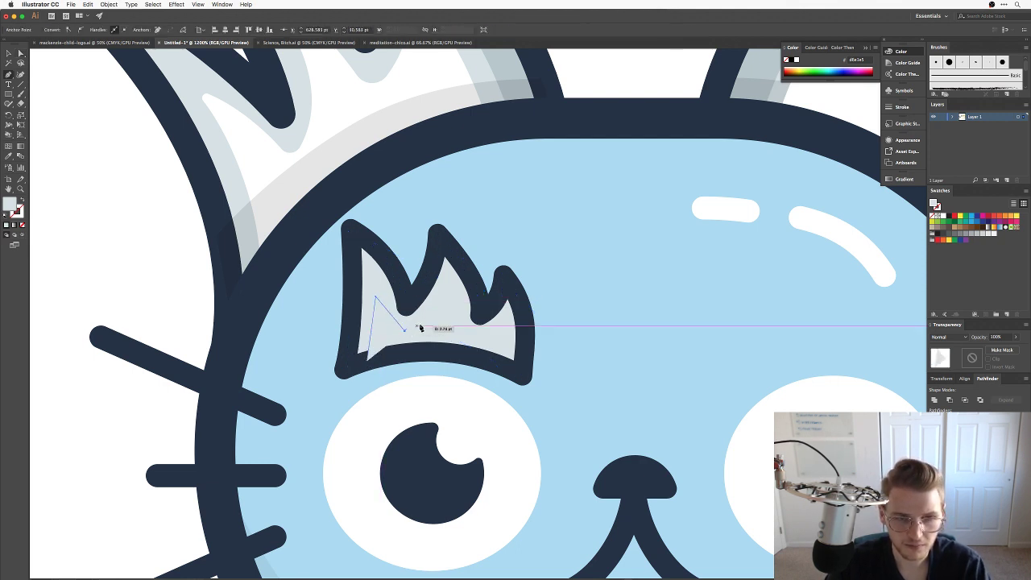
pyautogui.click(472, 334)
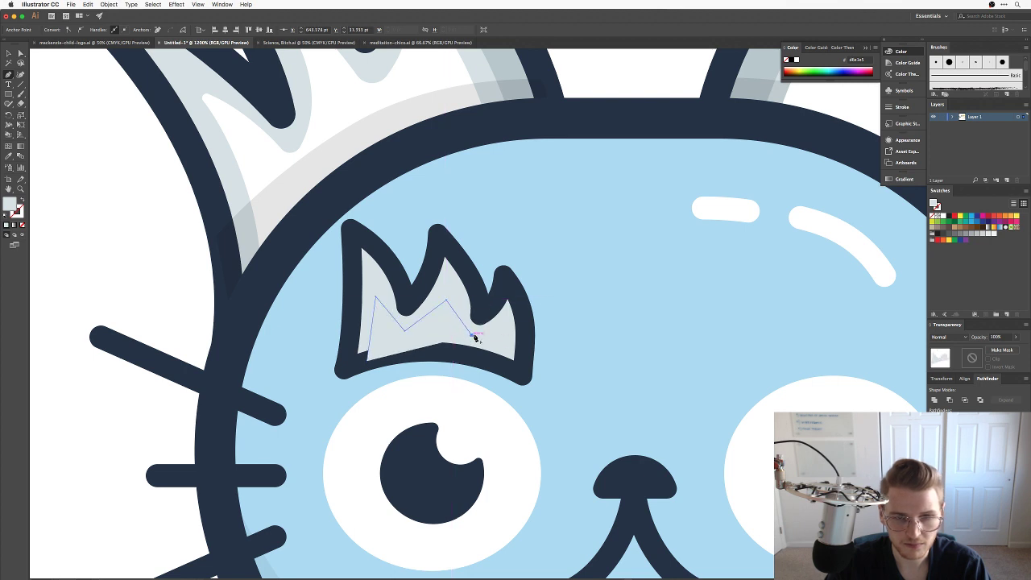
pyautogui.click(504, 320)
pyautogui.click(510, 368)
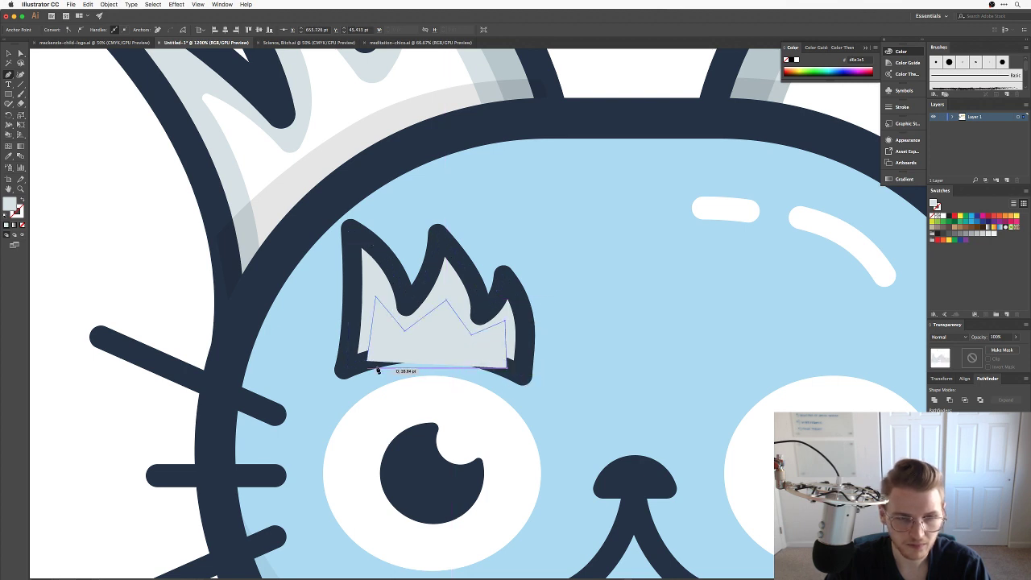
pyautogui.moveTo(367, 360); pyautogui.dragTo(321, 387)
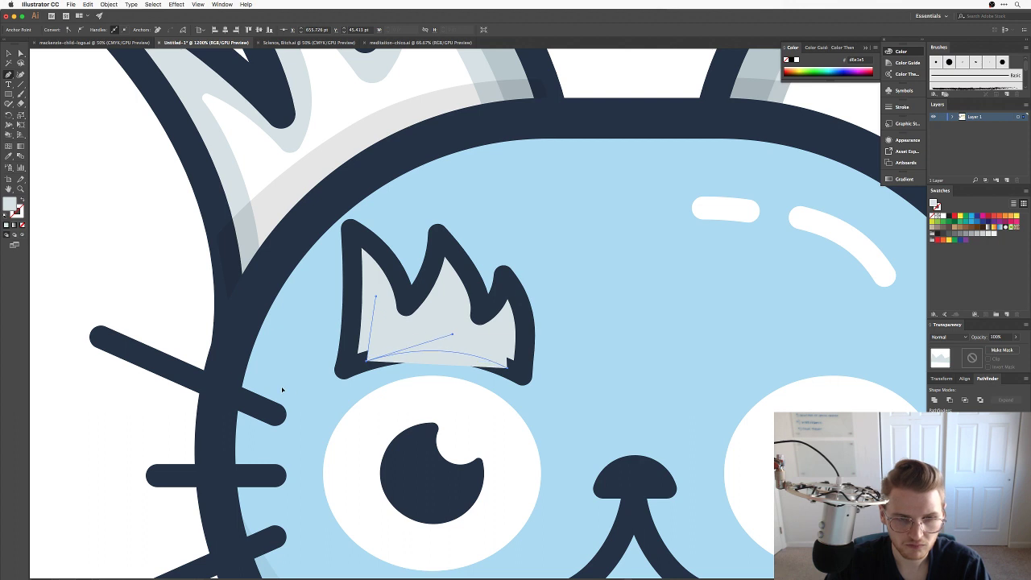
pyautogui.press('i')
pyautogui.click(184, 284)
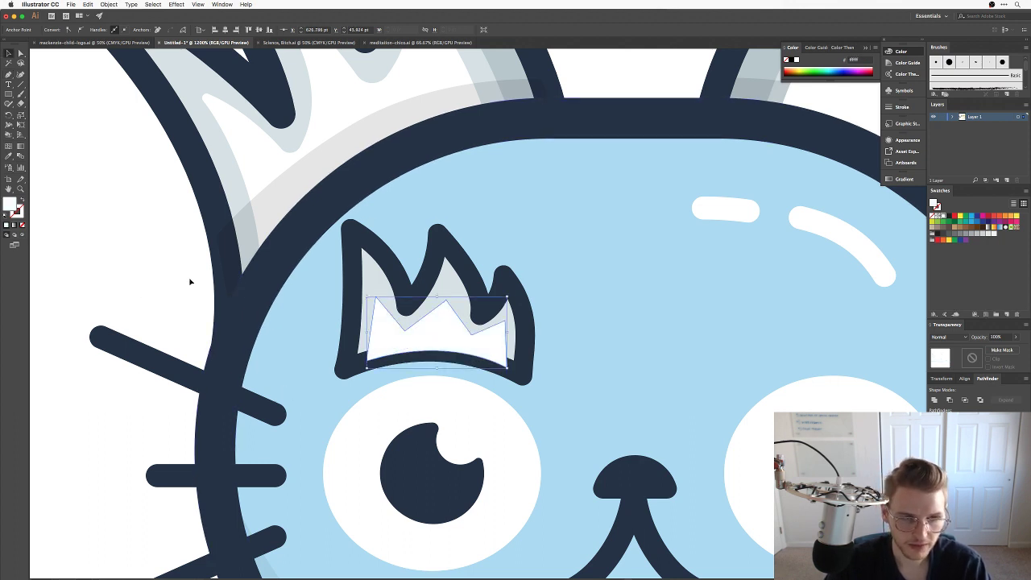
# Ungroup the expanded eyebrow and arrange the white shape between its grey fill and dark outline.
pyautogui.press('v')
pyautogui.click(448, 270)
pyautogui.rightClick(444, 270)
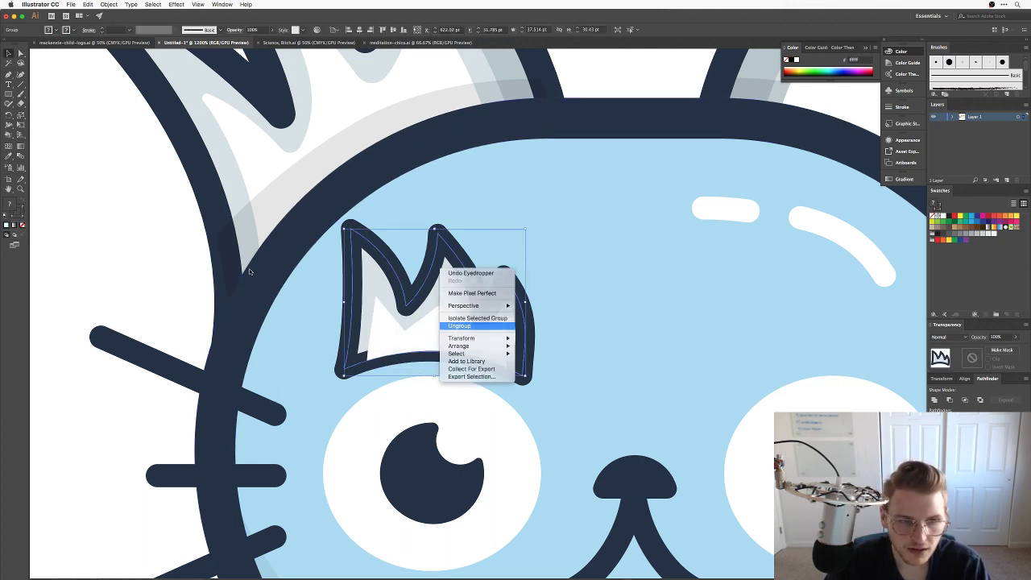
pyautogui.click(470, 326)
pyautogui.click(446, 329)
pyautogui.hotkey('ctrl', '[')
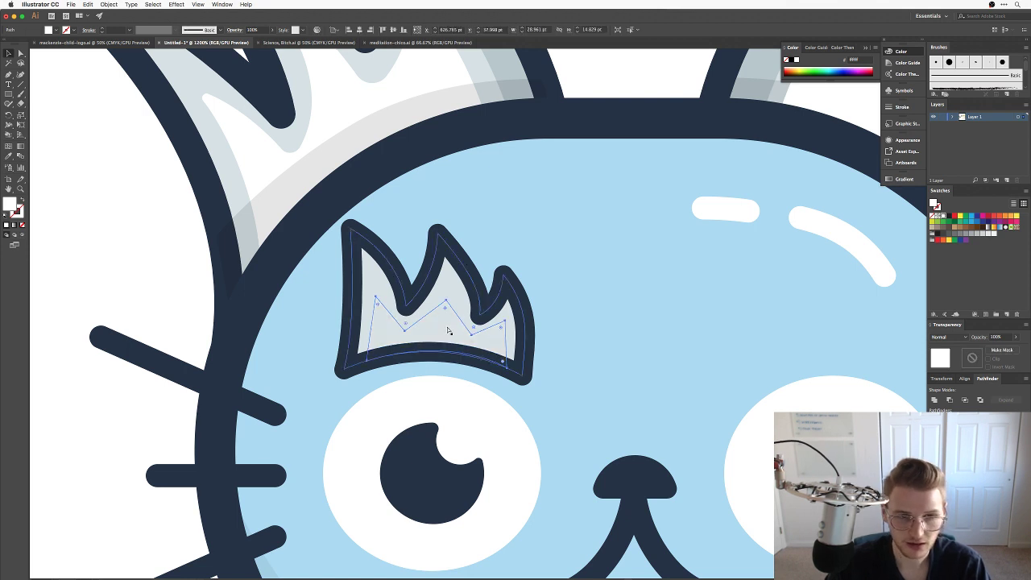
pyautogui.click(186, 283)
# Raise the white shape's outer point and reshape its handles into a sharp peak with curved sides.
pyautogui.press('a')
pyautogui.moveTo(376, 305); pyautogui.dragTo(376, 288)
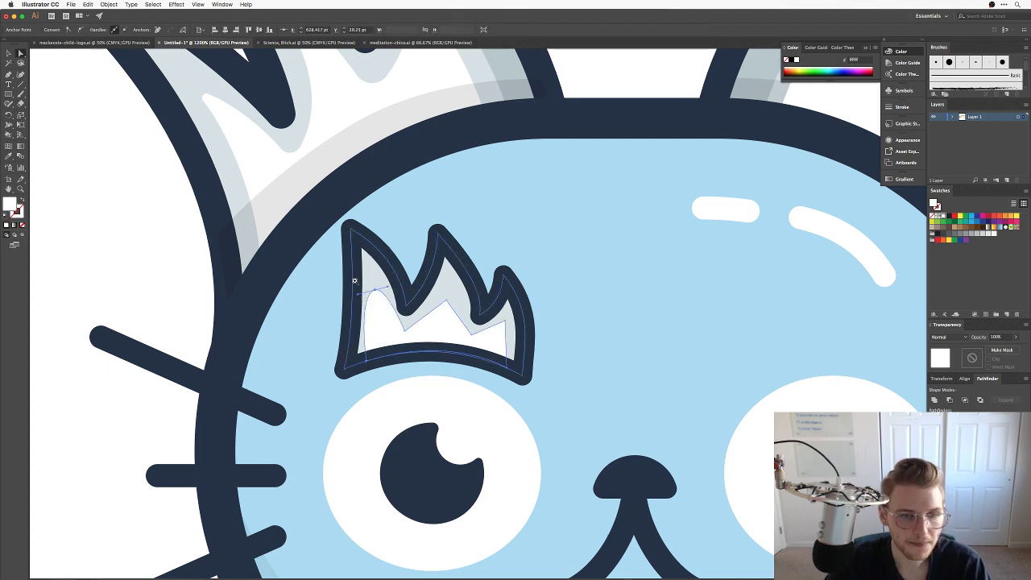
pyautogui.scroll(3, 359, 278)
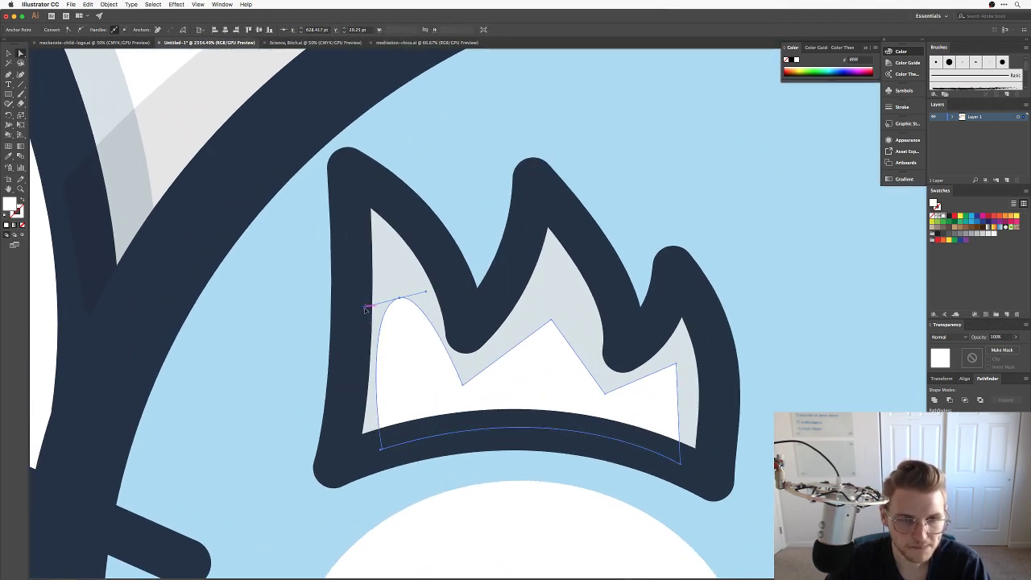
pyautogui.moveTo(365, 311); pyautogui.dragTo(404, 336)
pyautogui.moveTo(428, 293); pyautogui.dragTo(433, 332)
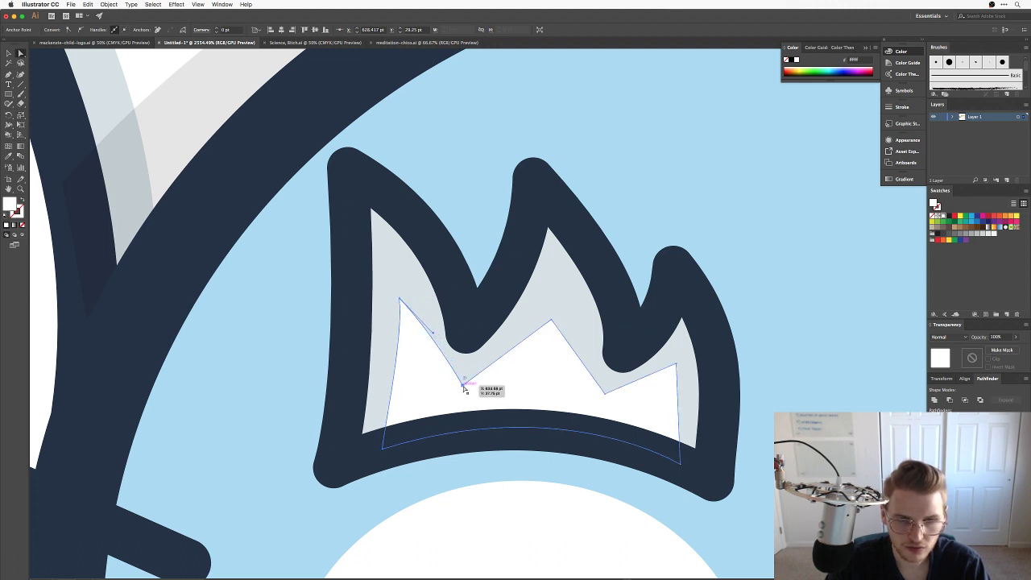
# Shift the white shape's two notches and middle peak toward the nose to follow the eyebrow's spikes.
pyautogui.moveTo(464, 390); pyautogui.dragTo(473, 390)
pyautogui.moveTo(551, 322); pyautogui.dragTo(557, 312)
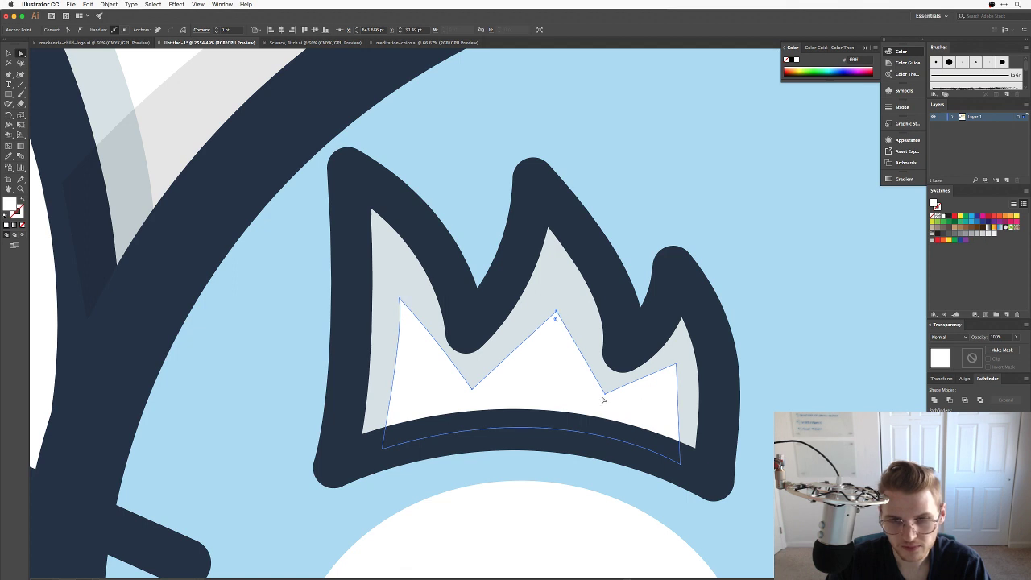
pyautogui.moveTo(606, 396); pyautogui.dragTo(615, 398)
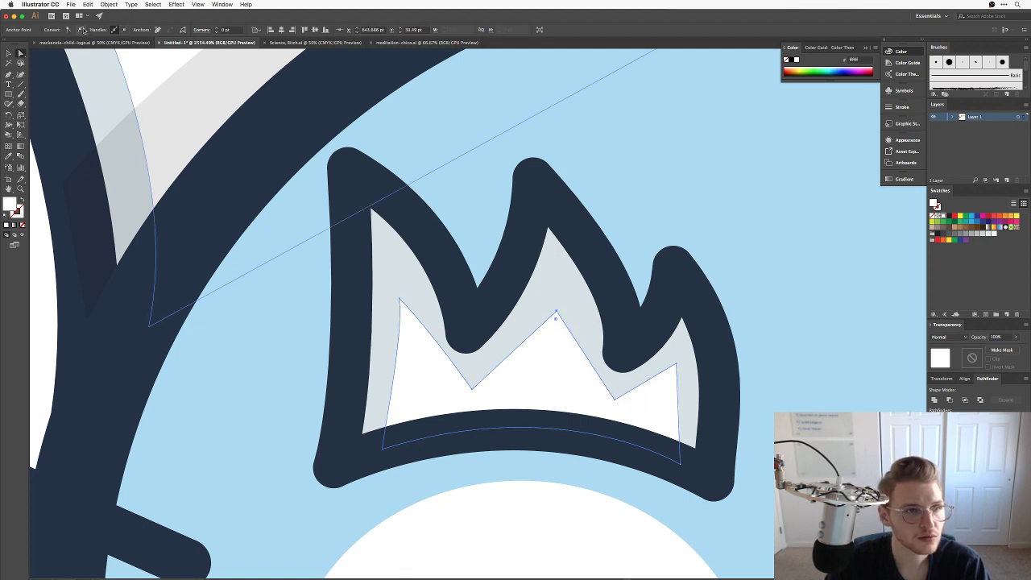
# Curve the sides of the white shape's middle and inner peaks, and shift the notch between them away from the nose.
pyautogui.click(83, 30)
pyautogui.moveTo(530, 309); pyautogui.dragTo(549, 333)
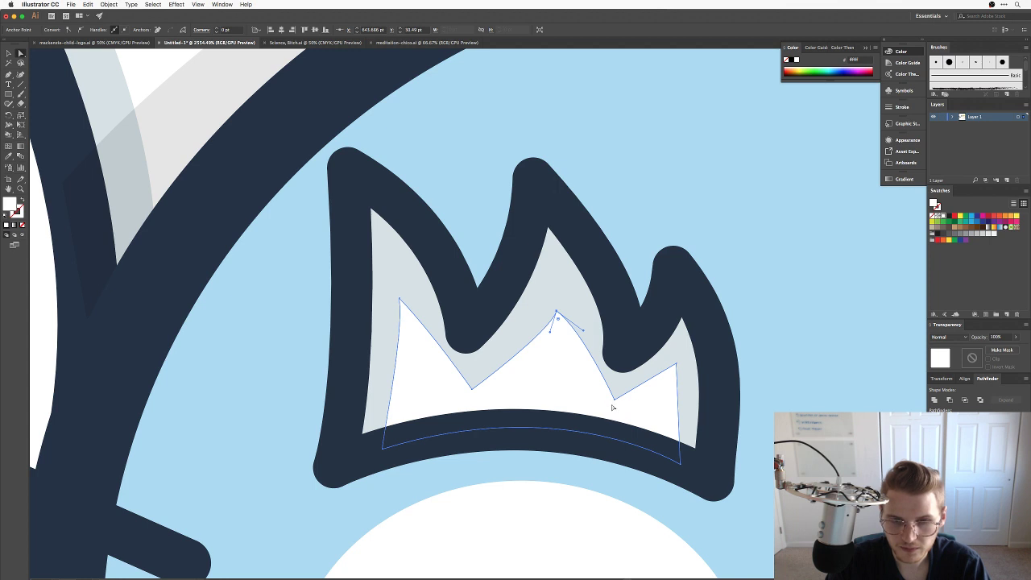
pyautogui.moveTo(615, 401); pyautogui.dragTo(598, 395)
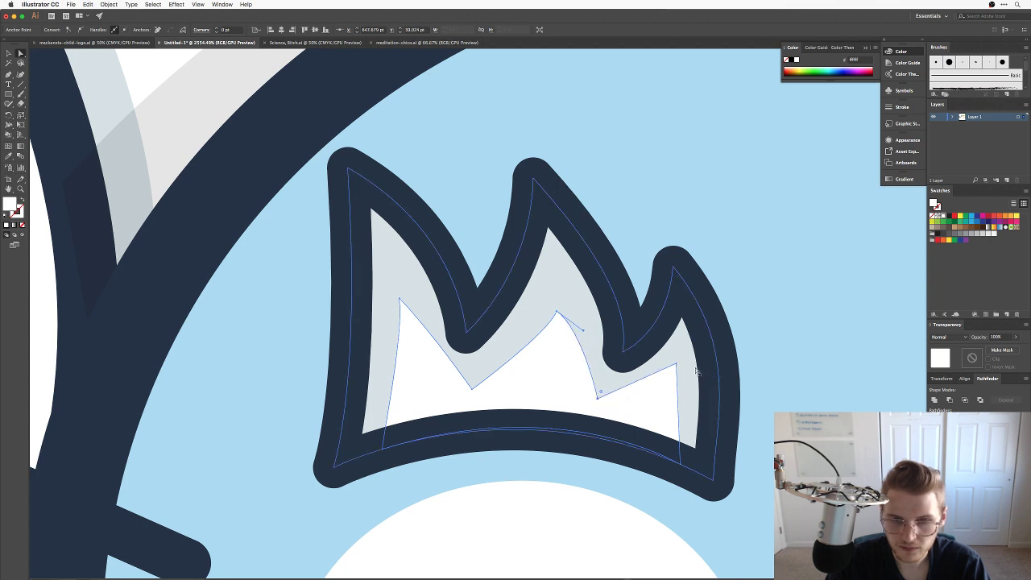
pyautogui.moveTo(678, 366); pyautogui.dragTo(681, 367)
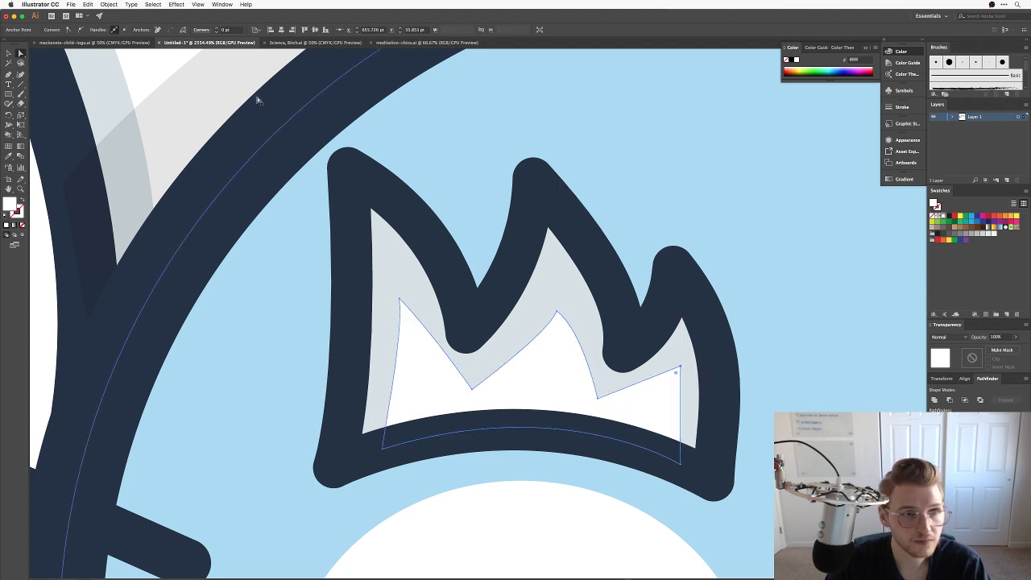
pyautogui.click(81, 30)
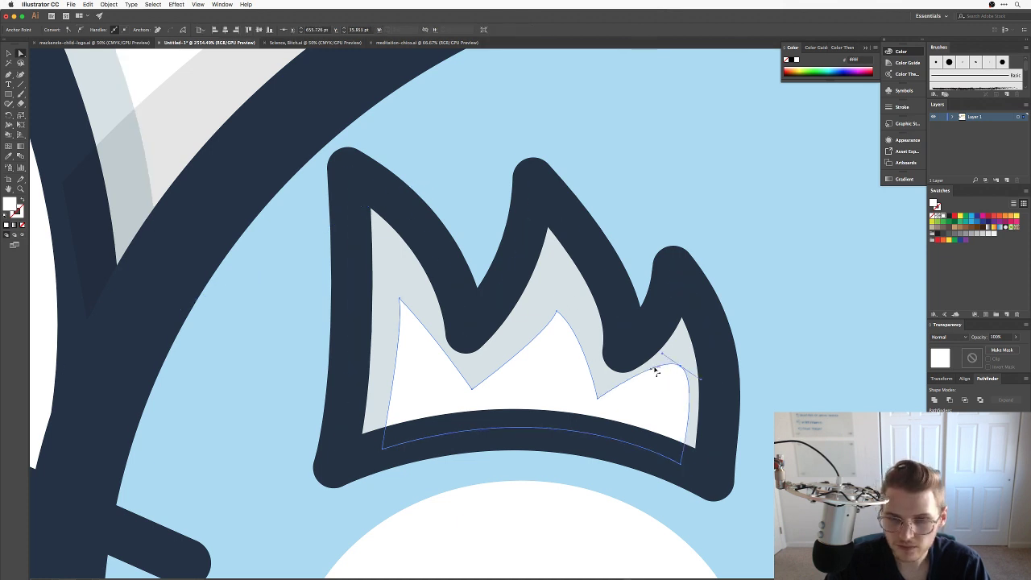
pyautogui.moveTo(666, 359)
pyautogui.mouseDown()
pyautogui.moveTo(672, 386)
pyautogui.moveTo(679, 364)
pyautogui.mouseUp()
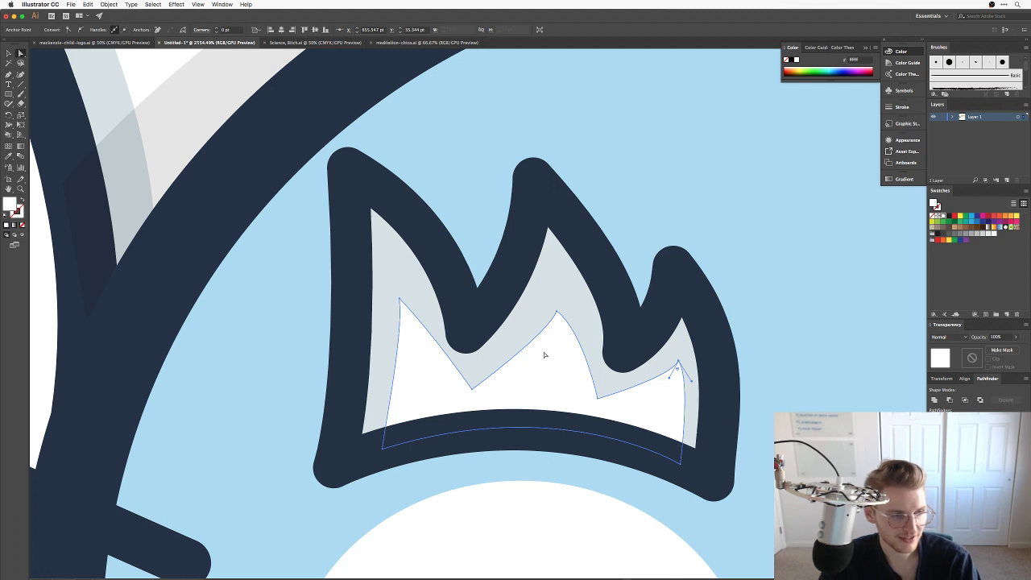
# Raise the white shape's middle peak slightly and bow the slopes on both sides of the outer notch inward.
pyautogui.moveTo(557, 313); pyautogui.dragTo(553, 304)
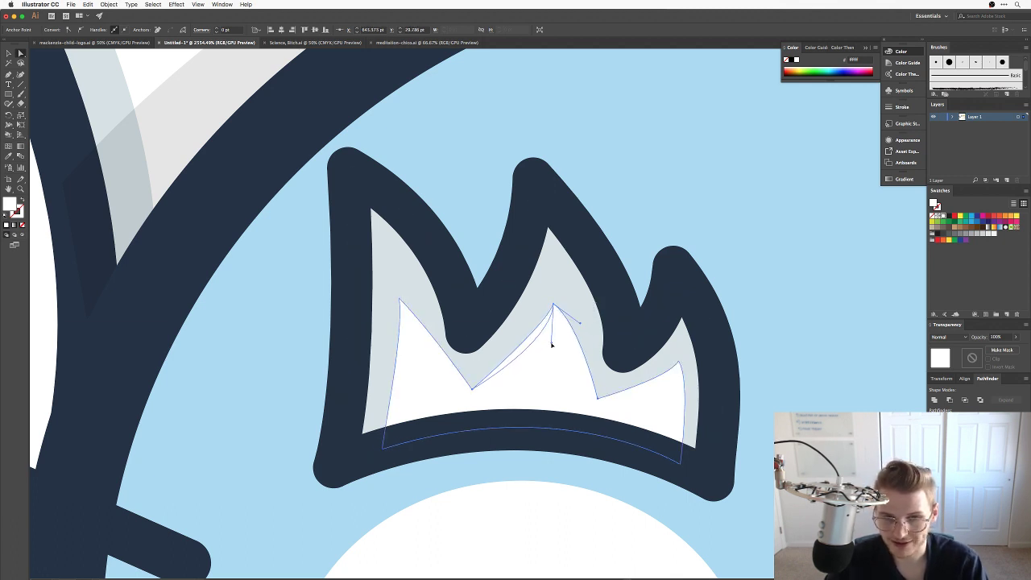
pyautogui.moveTo(552, 345); pyautogui.dragTo(579, 330)
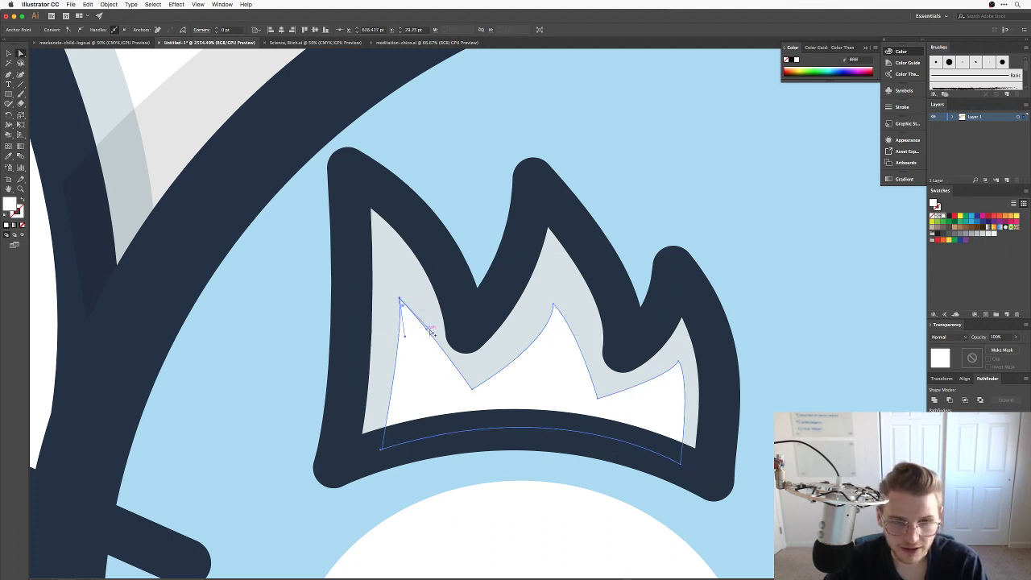
pyautogui.moveTo(432, 344); pyautogui.dragTo(433, 382)
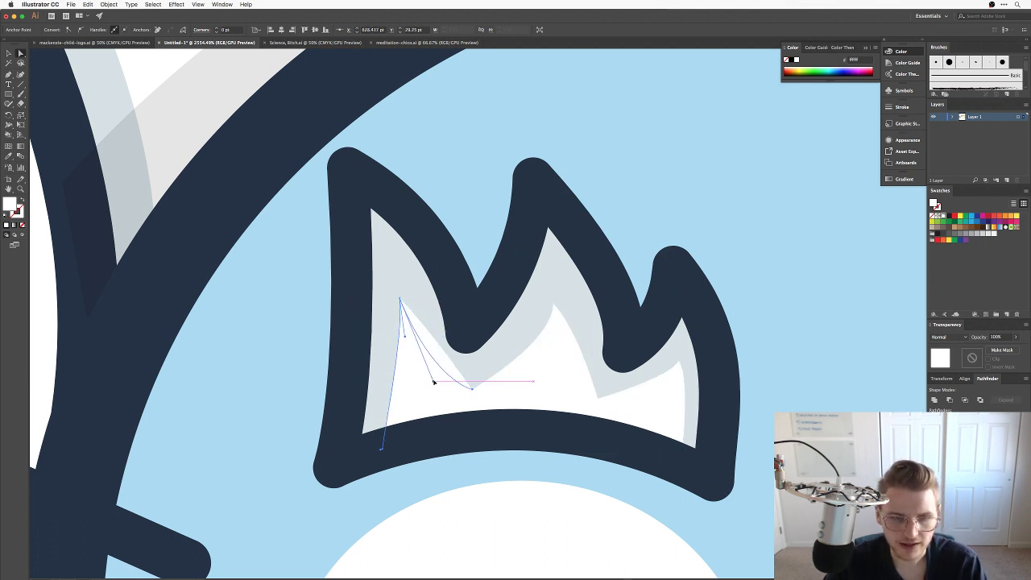
# Round the corners of the white shape's three peaks and two notches, giving the notches the larger radii.
pyautogui.moveTo(403, 307); pyautogui.dragTo(405, 324)
pyautogui.click(473, 387)
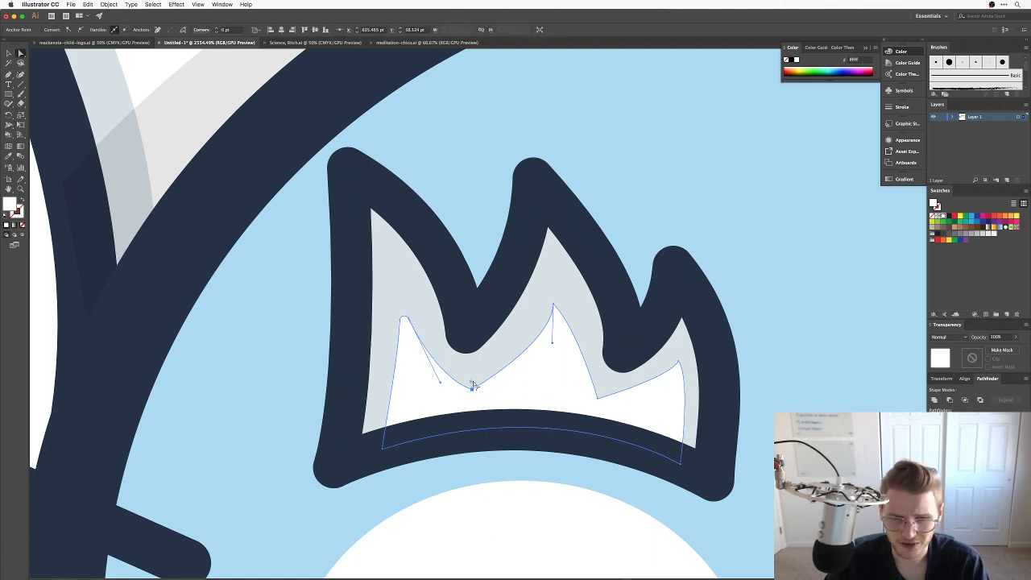
pyautogui.moveTo(474, 387); pyautogui.dragTo(475, 354)
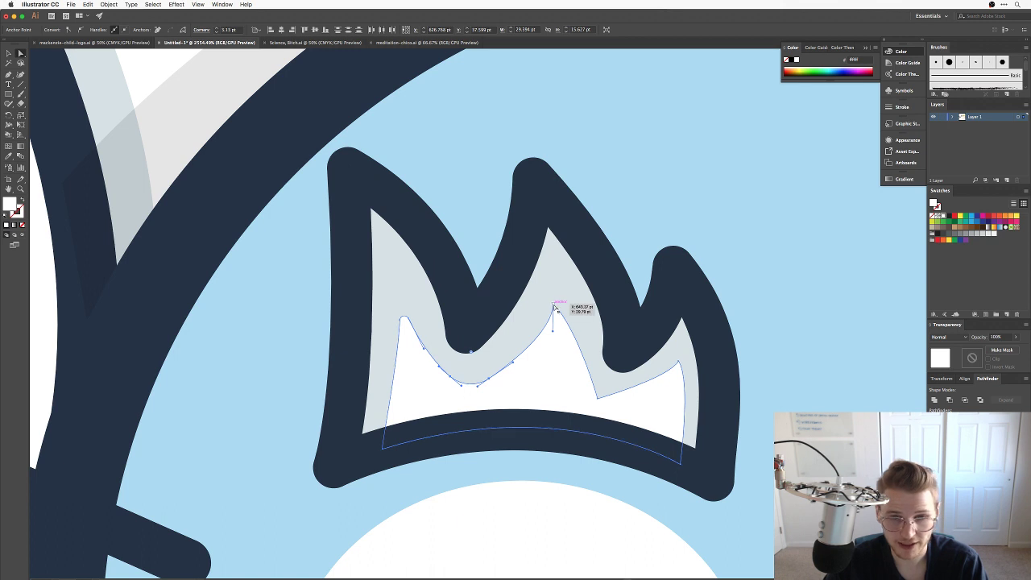
pyautogui.click(553, 306)
pyautogui.moveTo(560, 326); pyautogui.dragTo(559, 318)
pyautogui.click(599, 399)
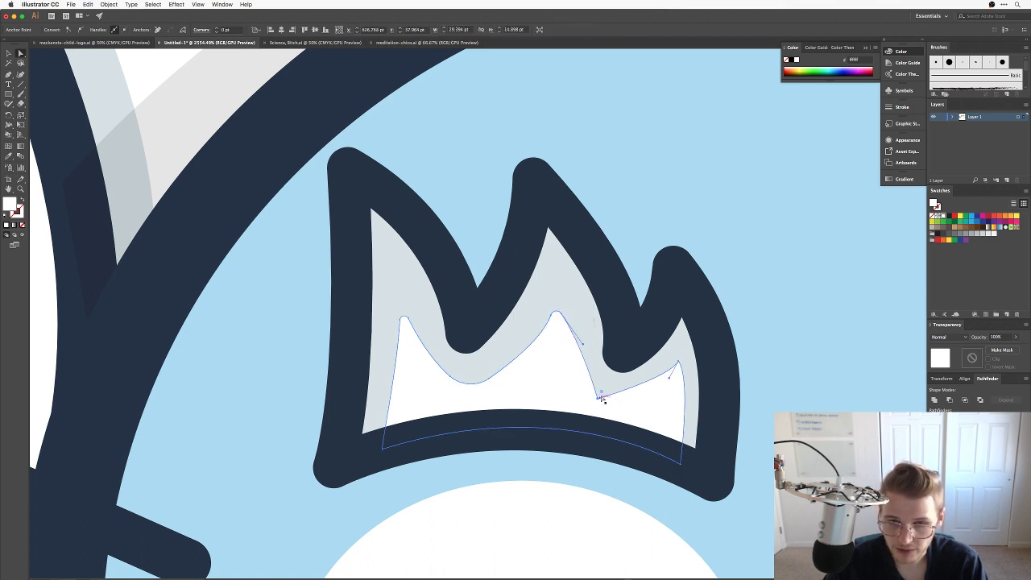
pyautogui.moveTo(603, 393); pyautogui.dragTo(613, 385)
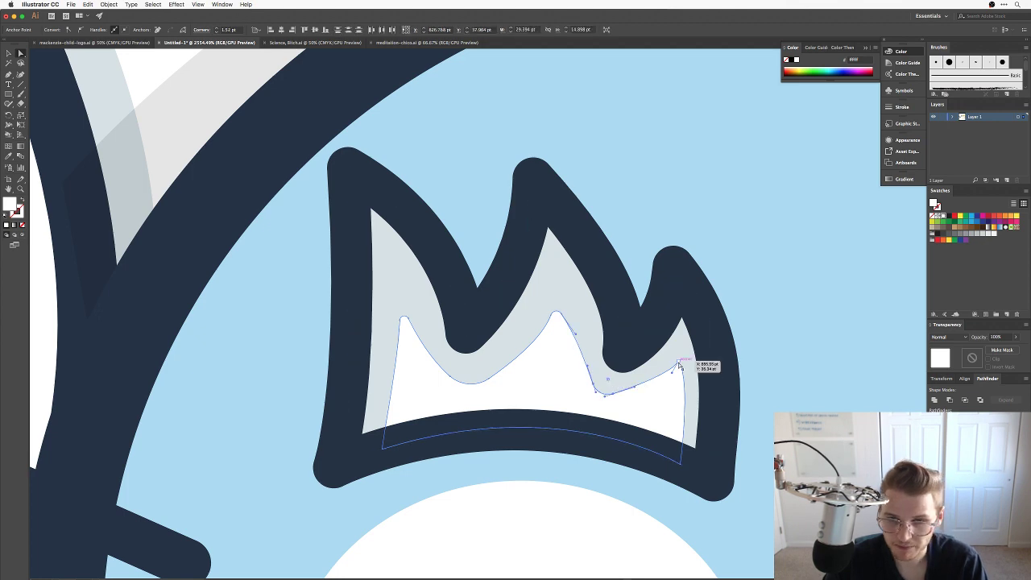
pyautogui.click(679, 363)
pyautogui.moveTo(678, 379); pyautogui.dragTo(685, 375)
pyautogui.click(785, 352)
# Try offsetting a copy of the eyebrow's grey fill straight down toward the eye, and undo it.
pyautogui.press('super+minus')
pyautogui.press('super+minus')
pyautogui.press('super+minus')
pyautogui.press('super+minus')
pyautogui.press('super+minus')
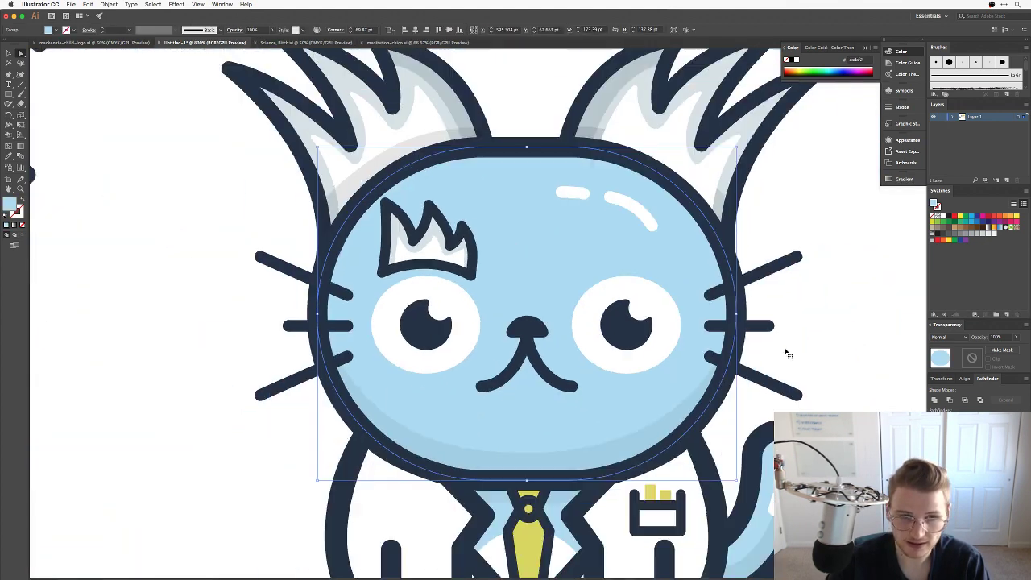
pyautogui.click(251, 203)
pyautogui.moveTo(251, 204); pyautogui.dragTo(341, 299)
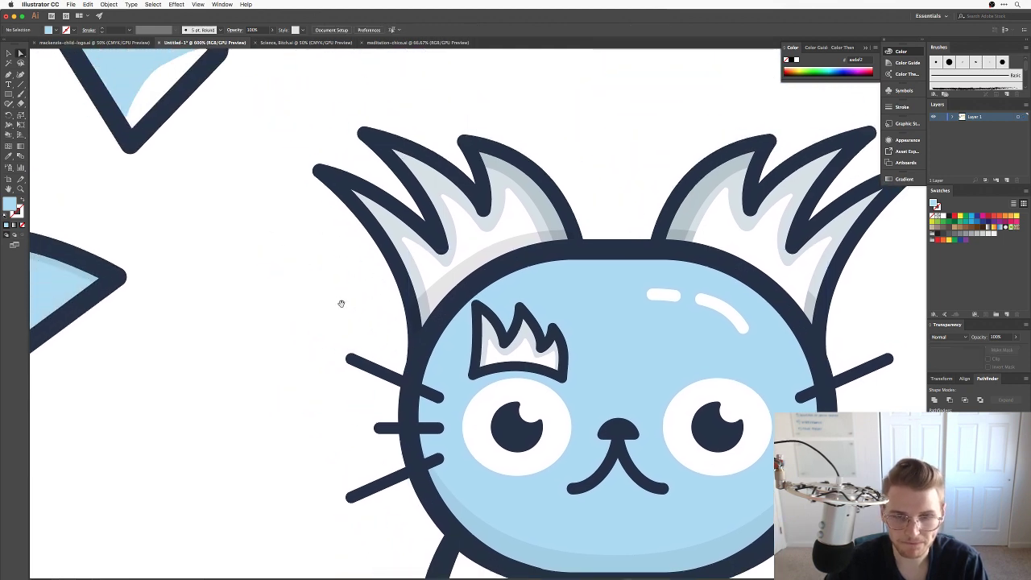
pyautogui.hscroll(3, 416, 392)
pyautogui.scroll(8, 416, 392)
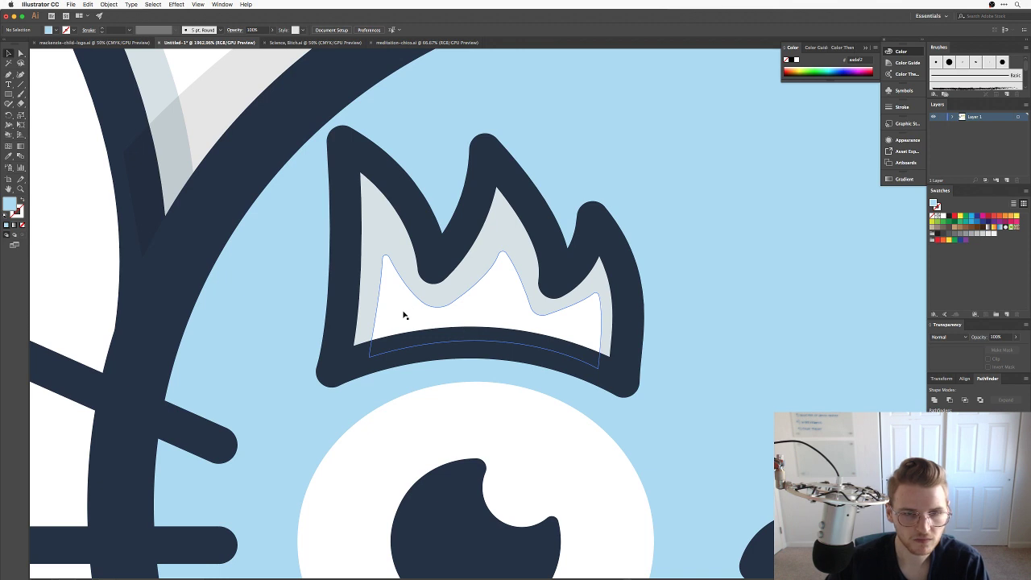
pyautogui.click(447, 326)
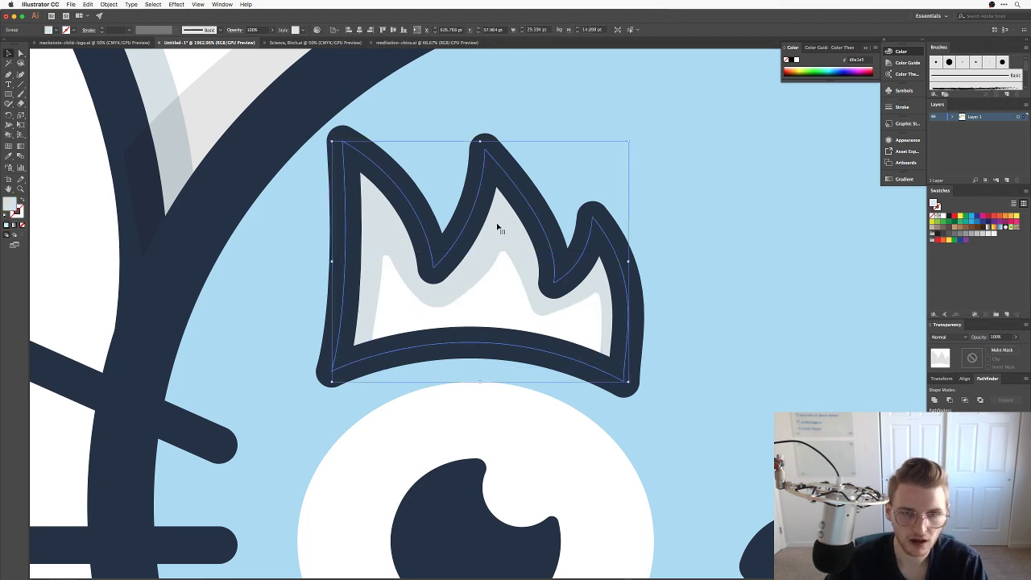
pyautogui.moveTo(497, 223)
pyautogui.mouseDown()
pyautogui.moveTo(506, 231)
pyautogui.moveTo(500, 243)
pyautogui.mouseUp()
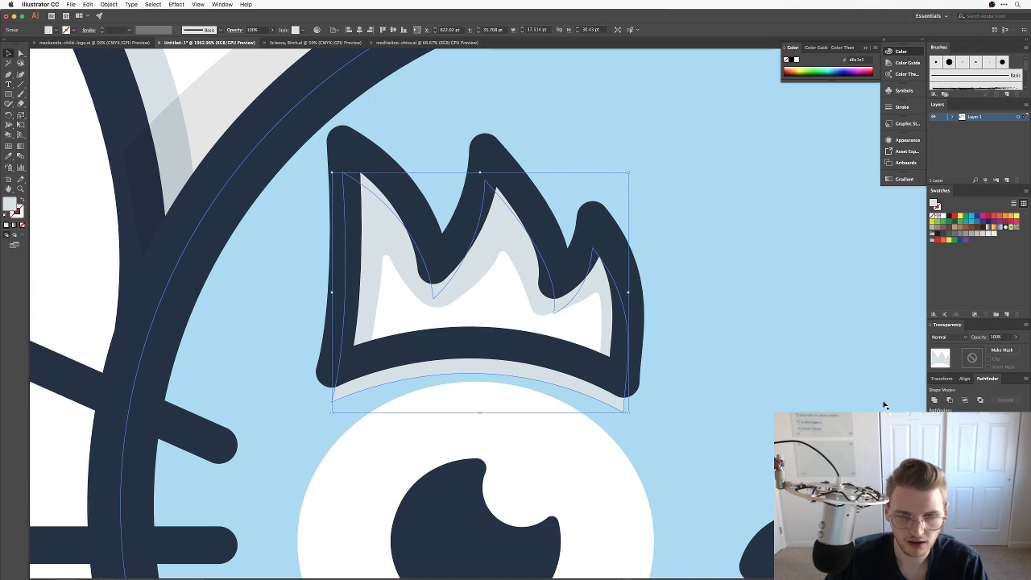
pyautogui.hotkey('ctrl', 'z')
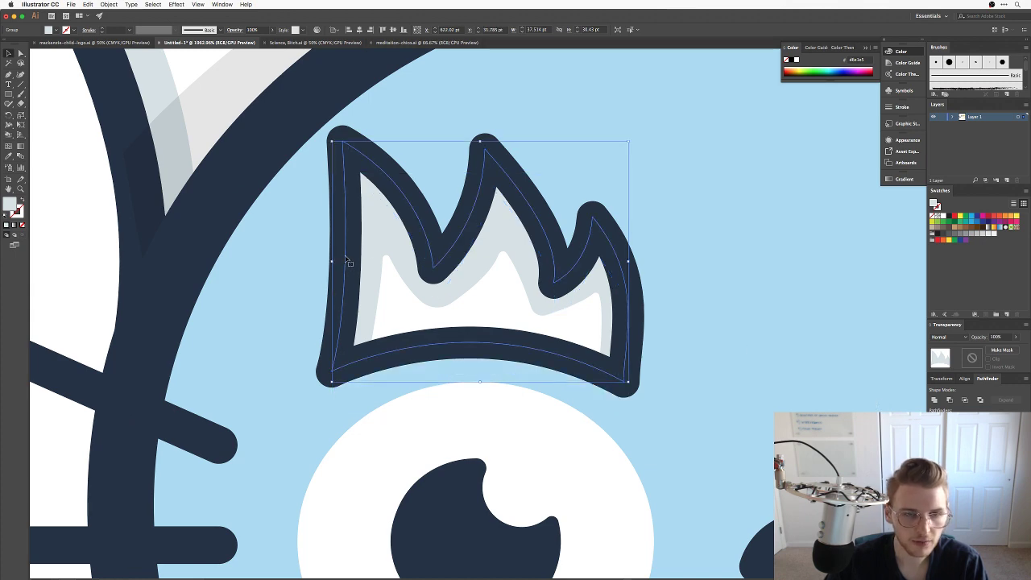
pyautogui.hotkey('ctrl', '-')
pyautogui.hotkey('ctrl', '-')
pyautogui.hotkey('ctrl', '-')
pyautogui.hotkey('ctrl', '-')
pyautogui.hotkey('ctrl', '-')
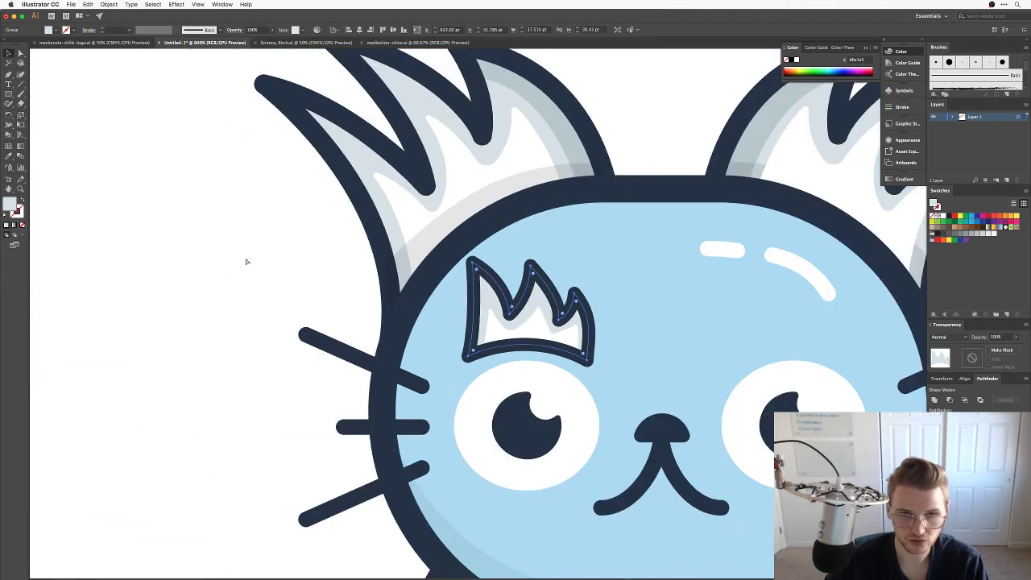
pyautogui.hscroll(3, 352, 111)
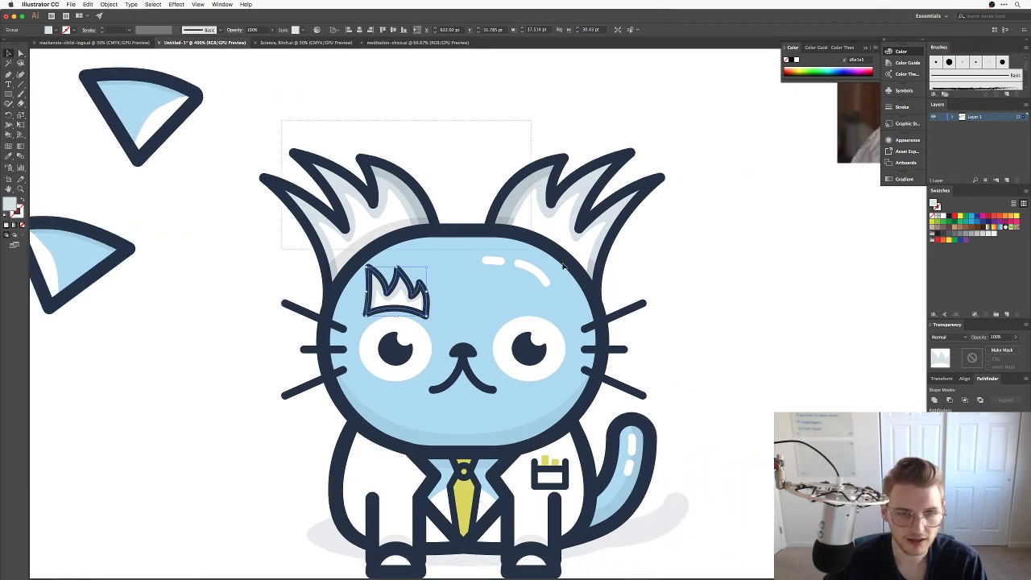
pyautogui.click(625, 252)
pyautogui.click(687, 428)
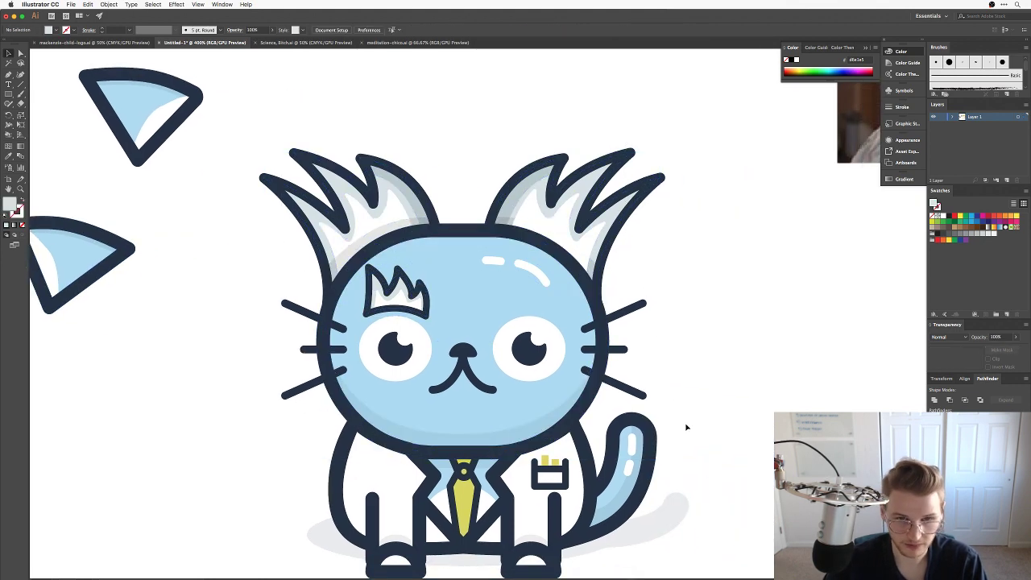
pyautogui.moveTo(747, 563); pyautogui.dragTo(223, 341)
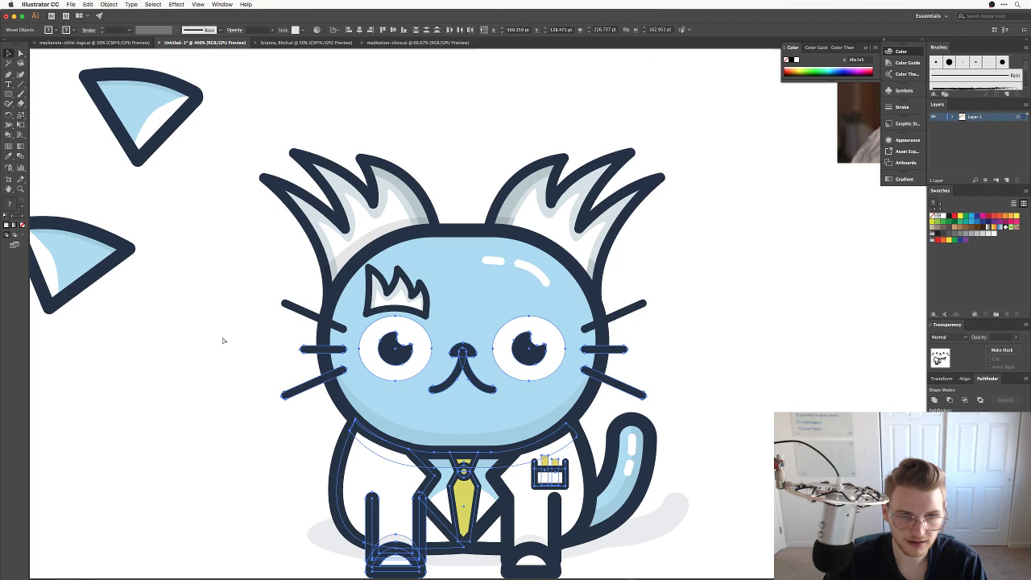
pyautogui.click(284, 303)
pyautogui.press('super+shift+a')
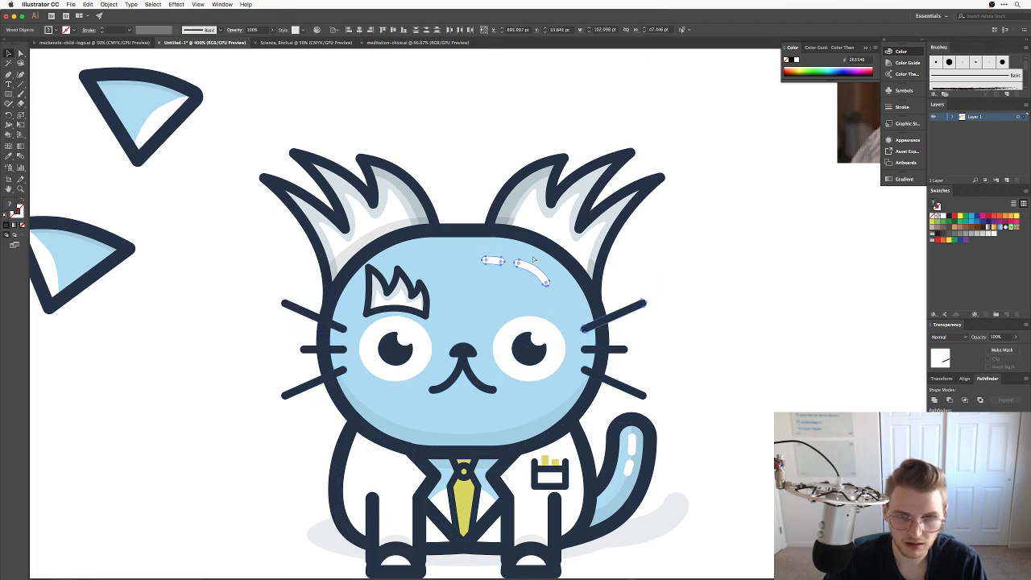
# Duplicate the eyebrow's grey fill and dark outline straight down over the top of the eye.
pyautogui.scroll(5, 360, 345)
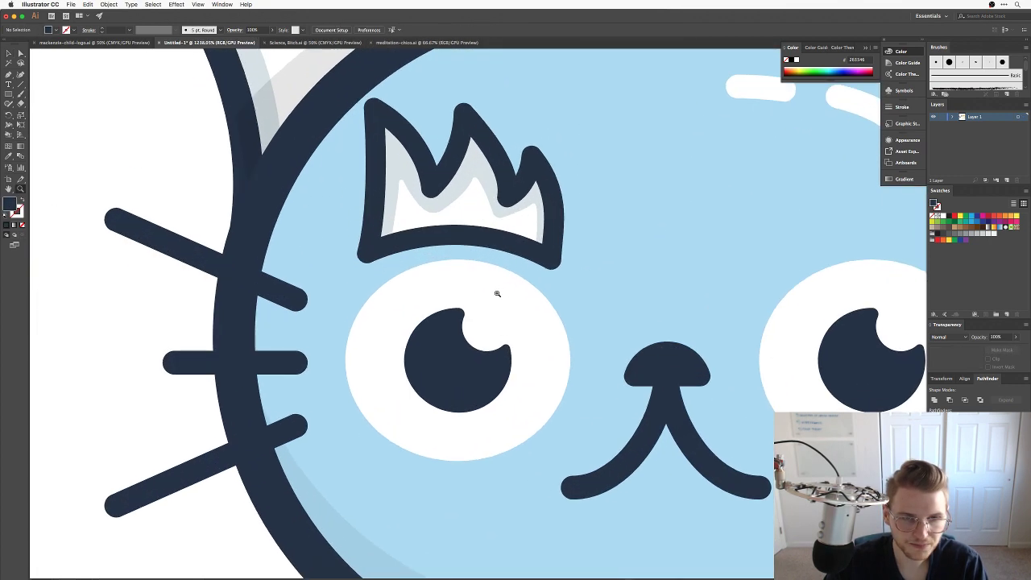
pyautogui.click(459, 208)
pyautogui.press('super+z')
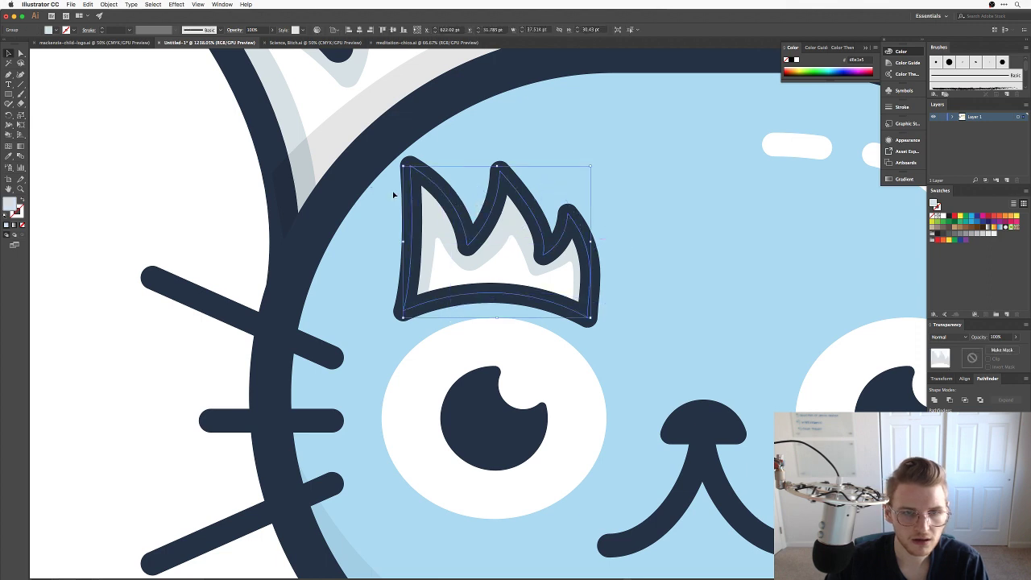
pyautogui.keyDown('shift'); pyautogui.click(411, 197); pyautogui.keyUp('shift')
pyautogui.moveTo(456, 199); pyautogui.dragTo(457, 239)
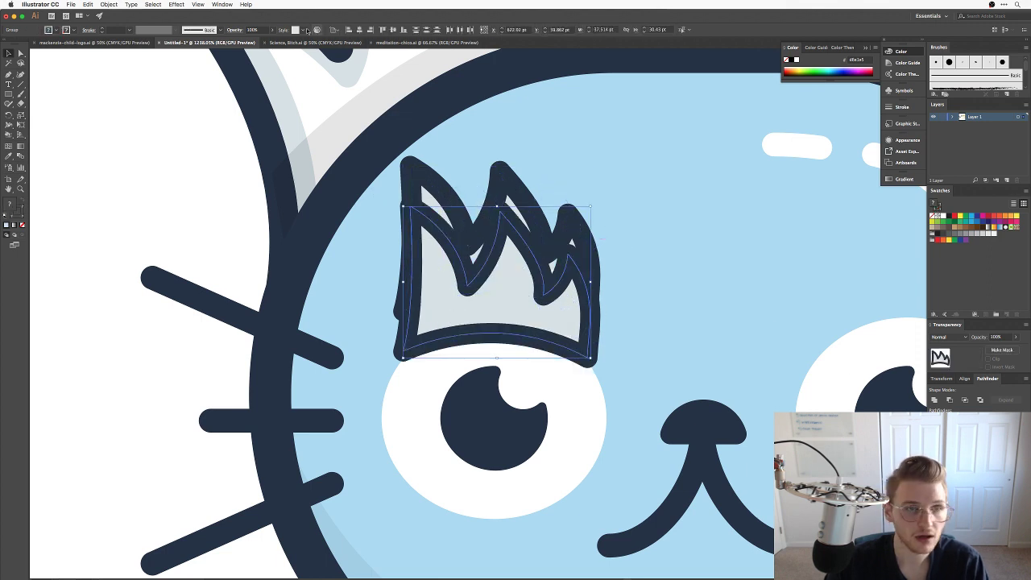
# Apply Outline Stroke to the duplicated eyebrow and unite its parts into one solid silhouette.
pyautogui.click(108, 4)
pyautogui.moveTo(137, 167)
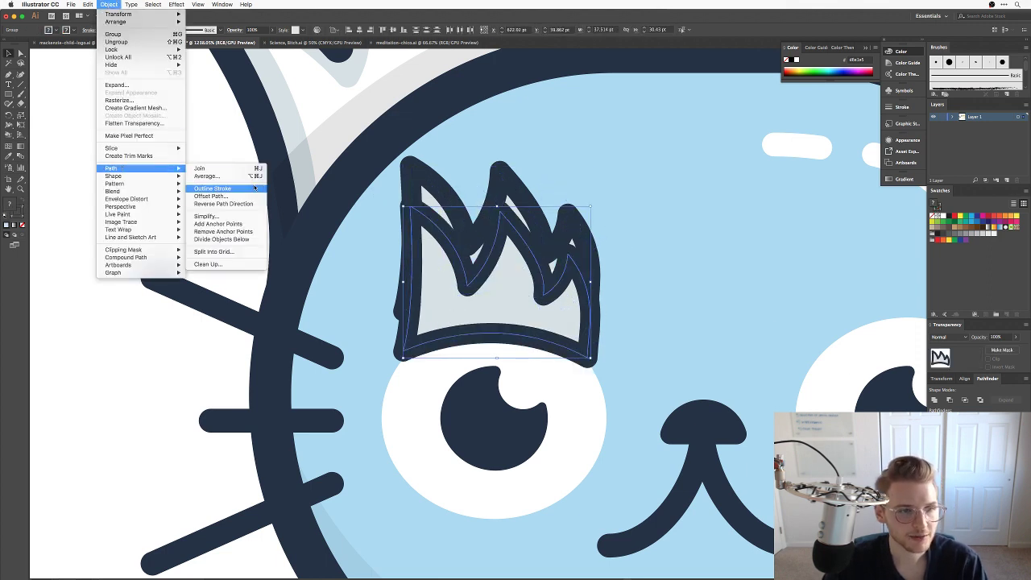
pyautogui.click(232, 189)
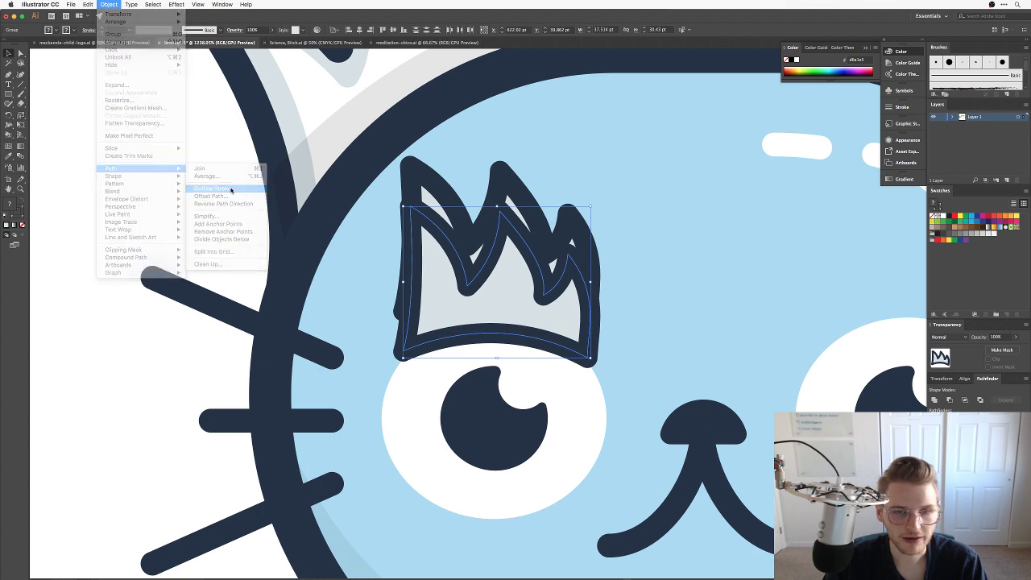
pyautogui.click(935, 400)
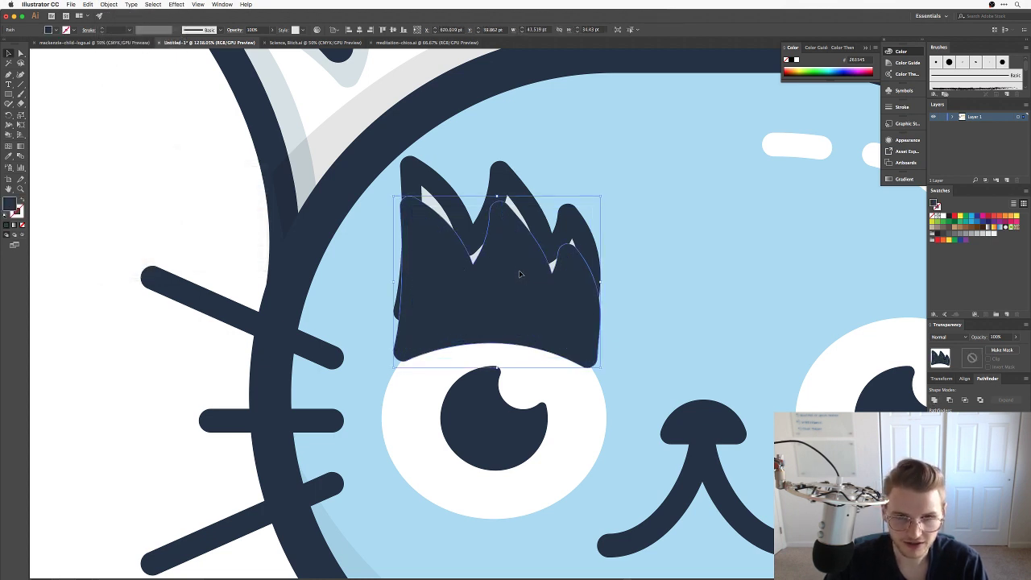
# Raise the silhouette slightly, place it behind the eyebrow and fill it with black 000000.
pyautogui.moveTo(520, 274); pyautogui.dragTo(520, 266)
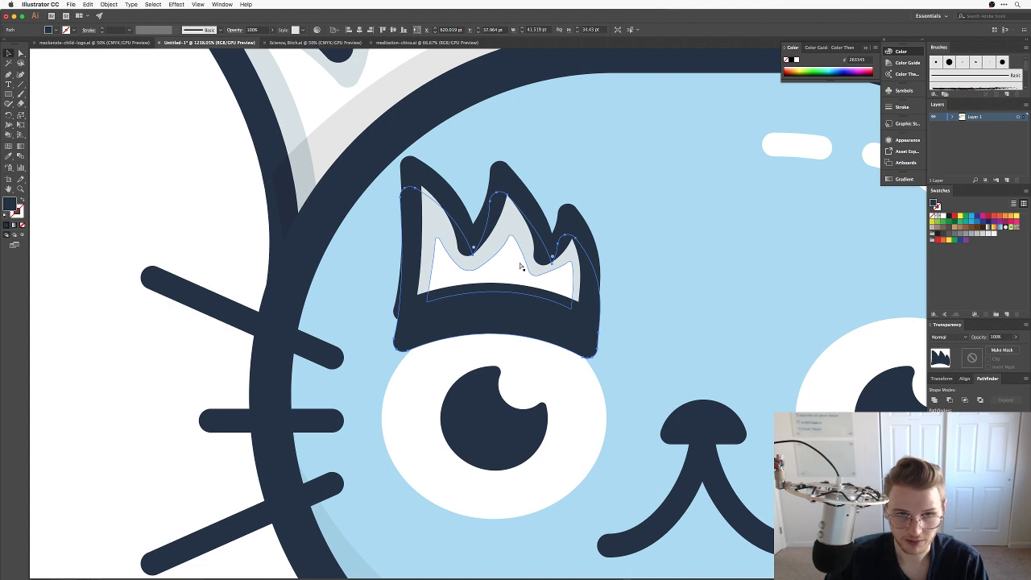
pyautogui.click(521, 266)
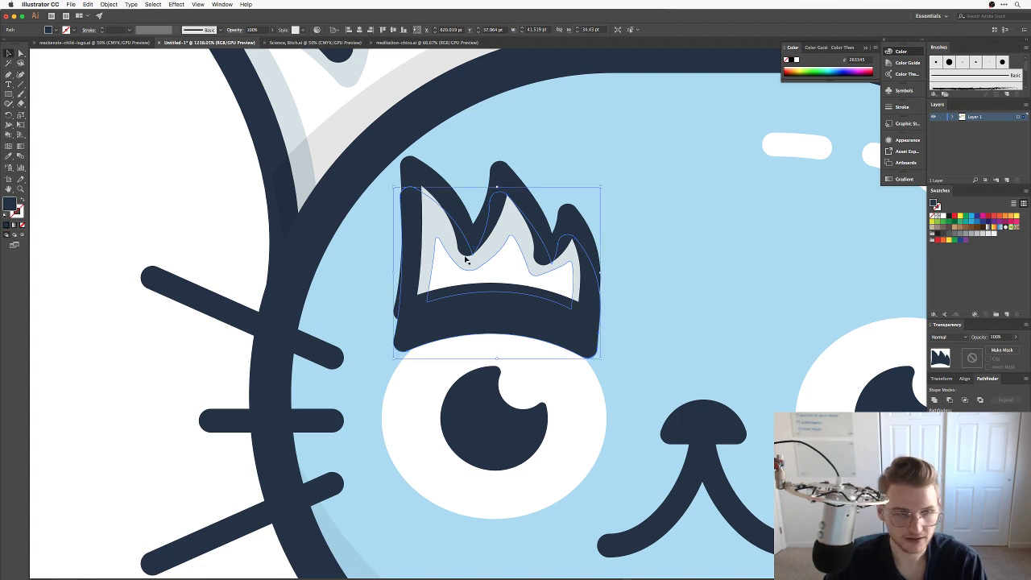
pyautogui.doubleClick(10, 204)
pyautogui.moveTo(572, 297); pyautogui.dragTo(570, 312)
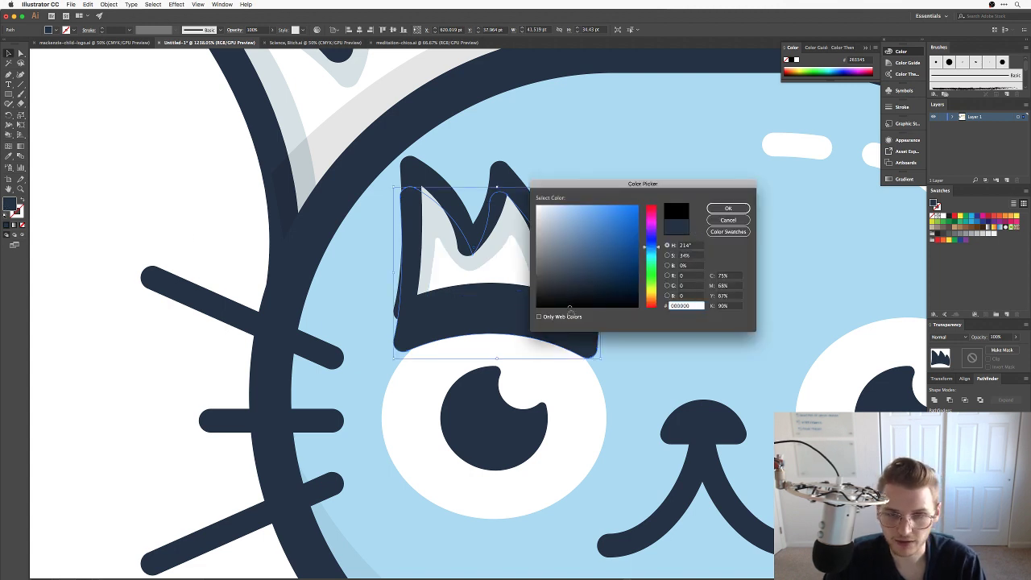
pyautogui.press('Return')
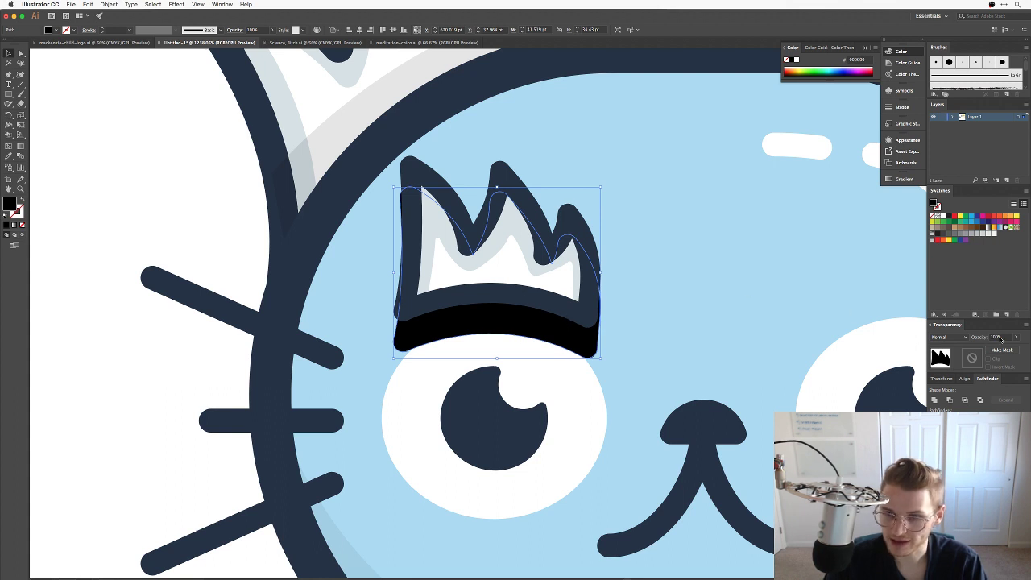
# Lower the opacity of the black silhouette behind the eyebrow to 25% as a shadow.
pyautogui.click(999, 337)
pyautogui.write('10')
pyautogui.press('Return')
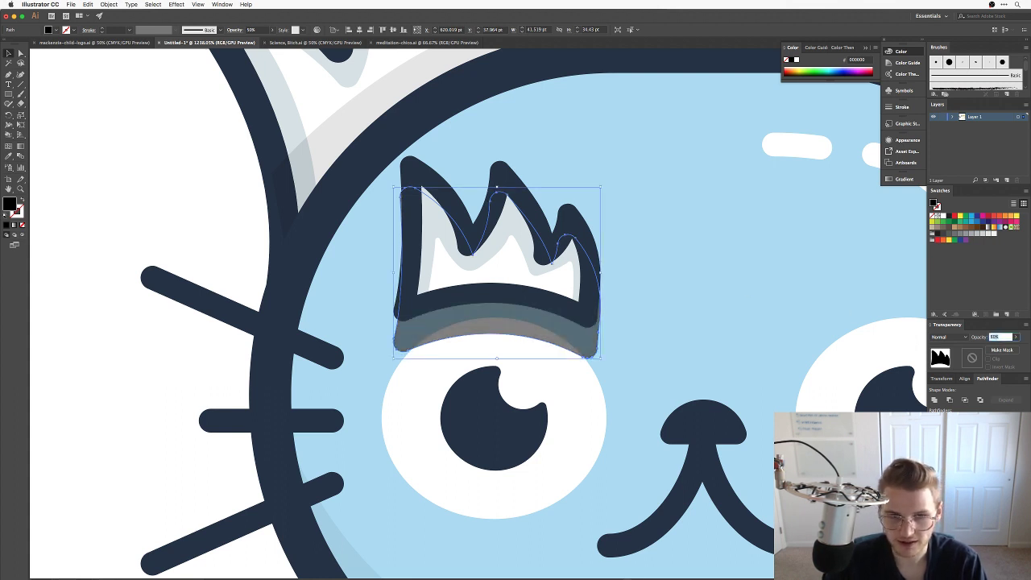
pyautogui.write('20')
pyautogui.press('Return')
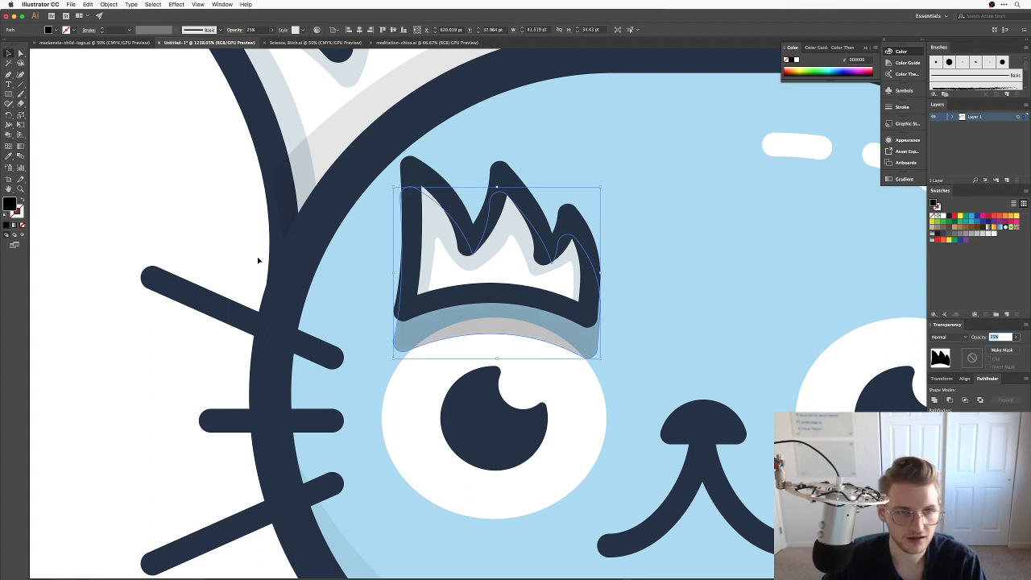
# Move the eyebrow's shadow silhouette slightly upward, closer to the eyebrow's lower edge.
pyautogui.click(185, 216)
pyautogui.moveTo(541, 327); pyautogui.dragTo(545, 315)
pyautogui.click(136, 227)
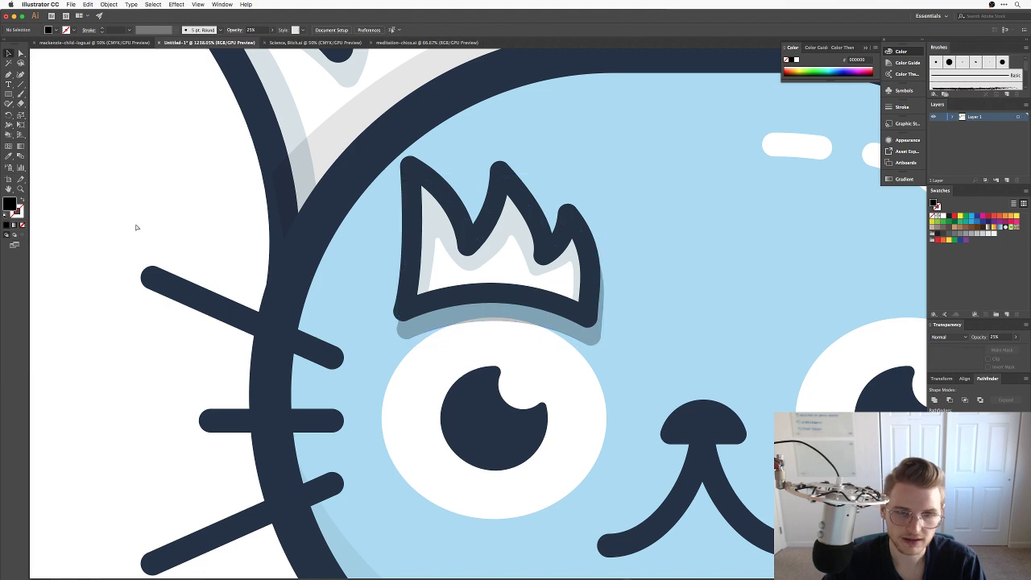
# Lower the opacity of the shadow silhouette behind the eyebrow to 10%.
pyautogui.press('super+equal')
pyautogui.press('super+equal')
pyautogui.press('super+minus')
pyautogui.press('super+minus')
pyautogui.press('super+minus')
pyautogui.press('super+minus')
pyautogui.press('super+minus')
pyautogui.press('super+equal')
pyautogui.press('super+equal')
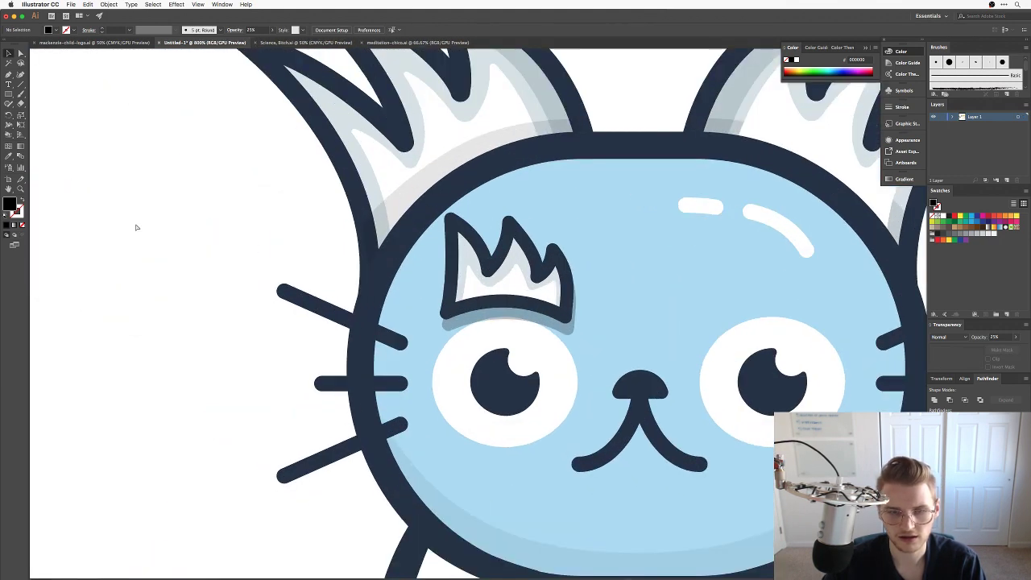
pyautogui.press('super+equal')
pyautogui.press('super+equal')
pyautogui.press('super+equal')
pyautogui.click(451, 320)
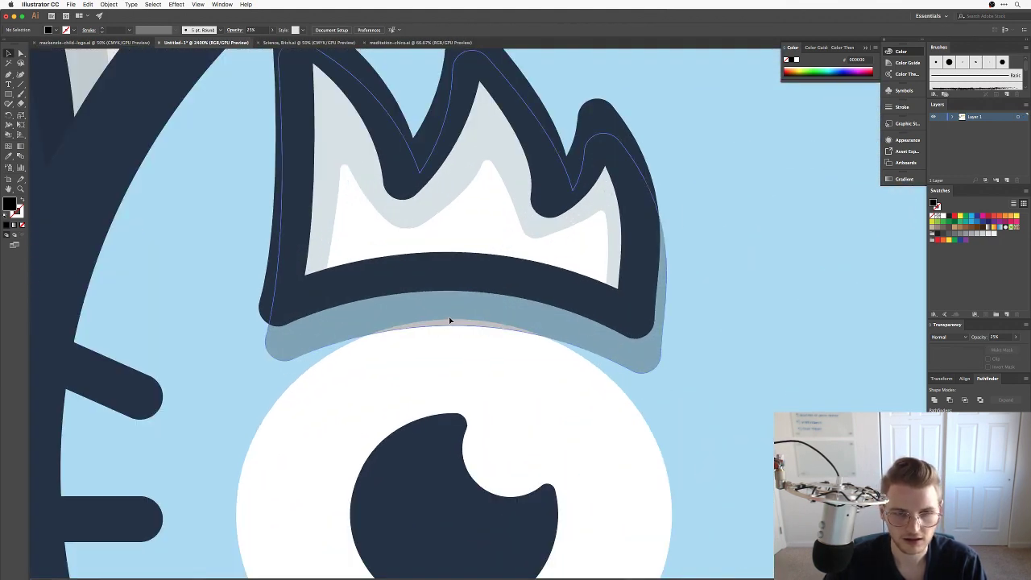
pyautogui.click(1002, 338)
pyautogui.write('20')
pyautogui.press('Return')
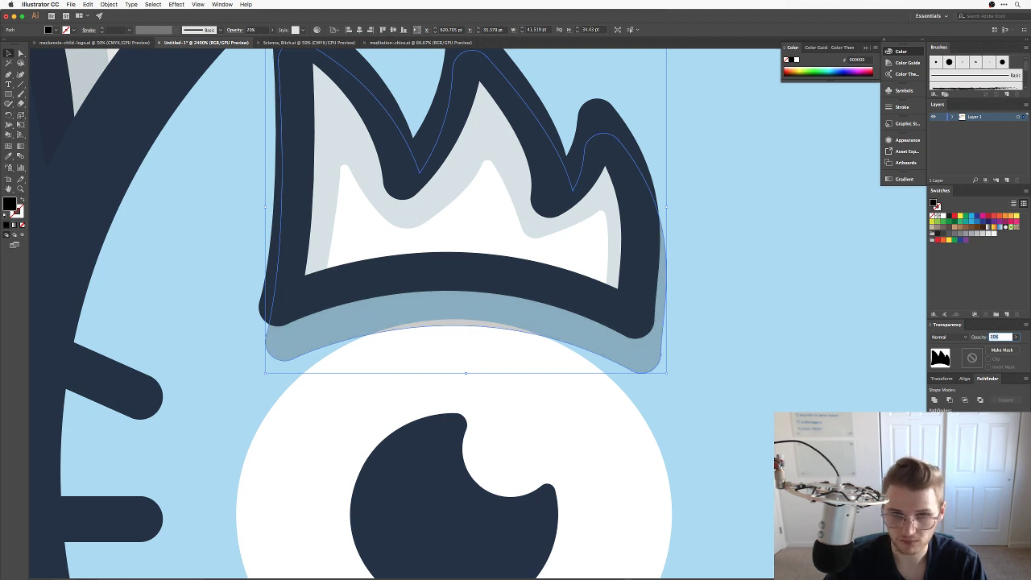
pyautogui.write('10')
pyautogui.write('8')
pyautogui.press('Return')
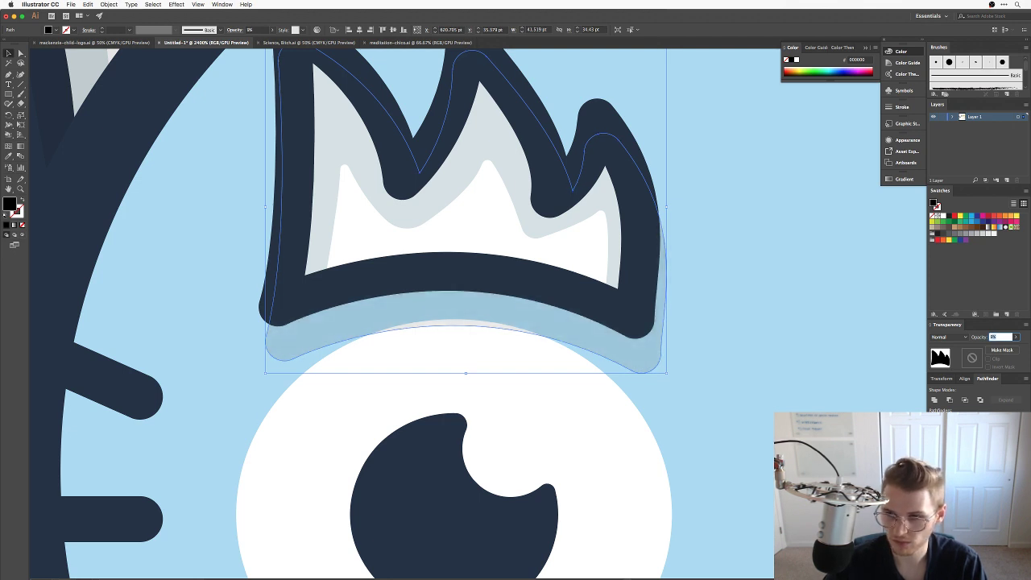
pyautogui.click(764, 360)
pyautogui.click(650, 337)
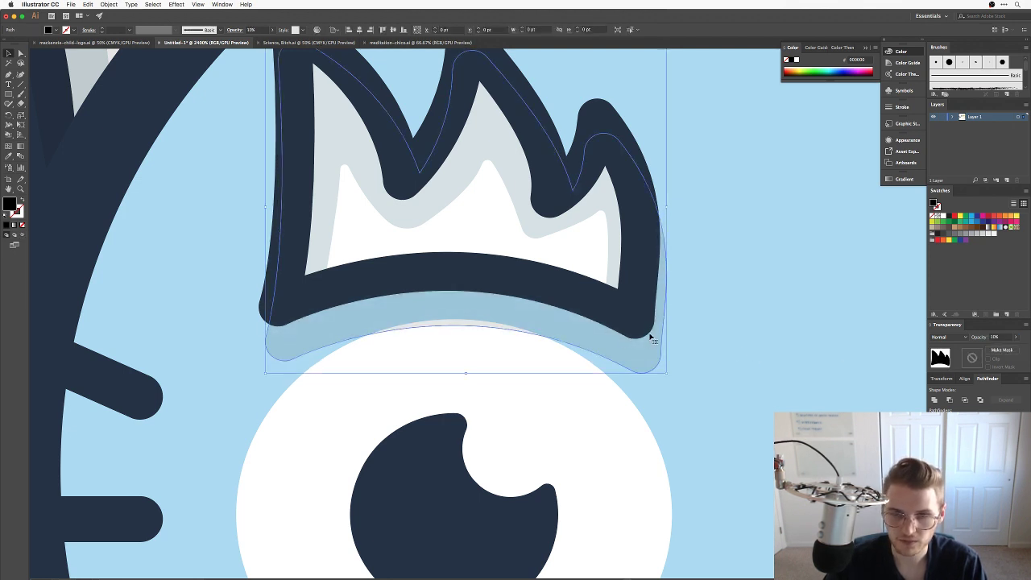
# Narrow the eyebrow's shadow to about 40.9 pt wide and raise it so it sits just above the eye.
pyautogui.moveTo(668, 210)
pyautogui.mouseDown()
pyautogui.moveTo(690, 212)
pyautogui.moveTo(657, 209)
pyautogui.mouseUp()
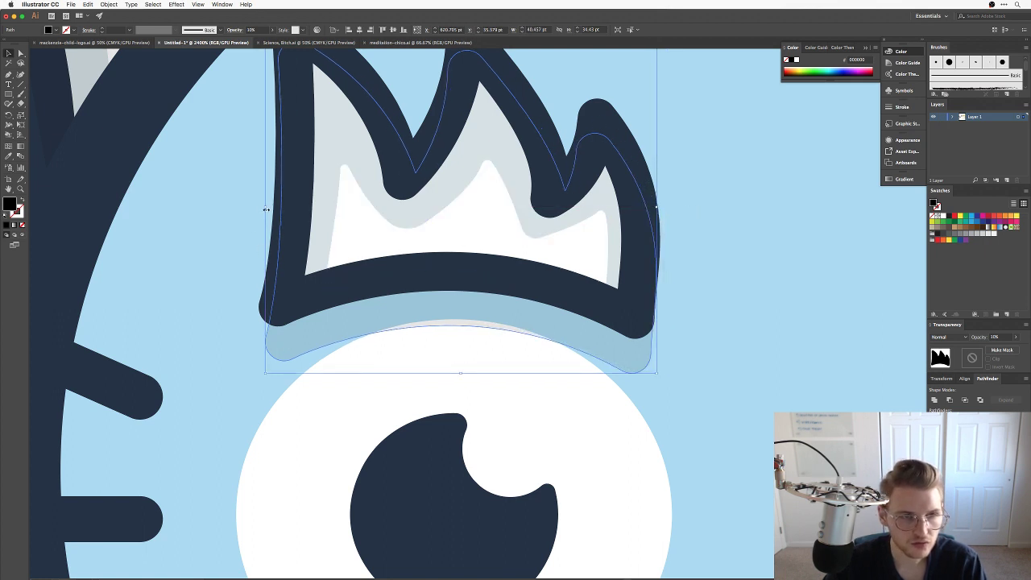
pyautogui.moveTo(266, 210); pyautogui.dragTo(264, 209)
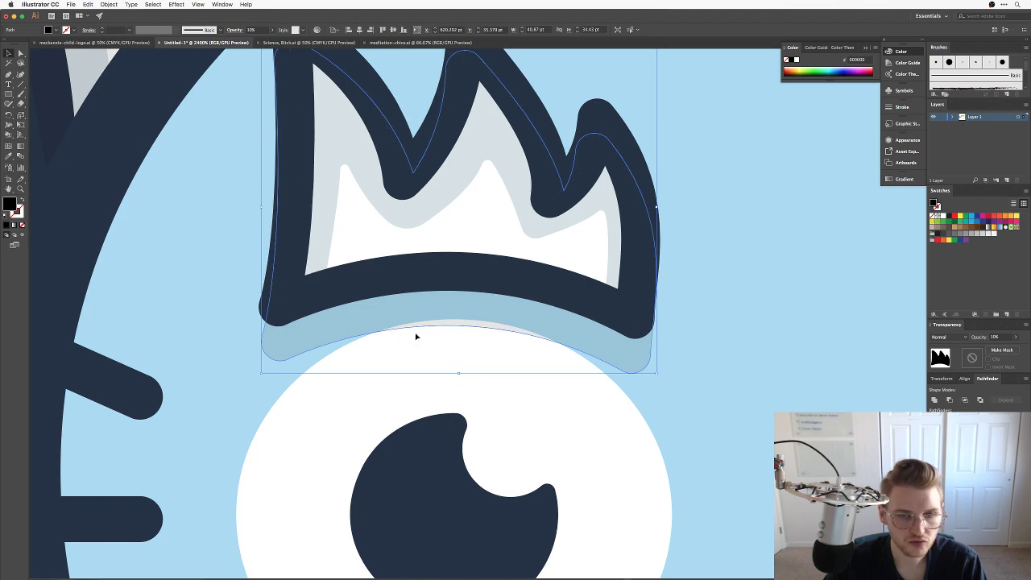
pyautogui.moveTo(459, 317); pyautogui.dragTo(461, 299)
pyautogui.press('super+shift+a')
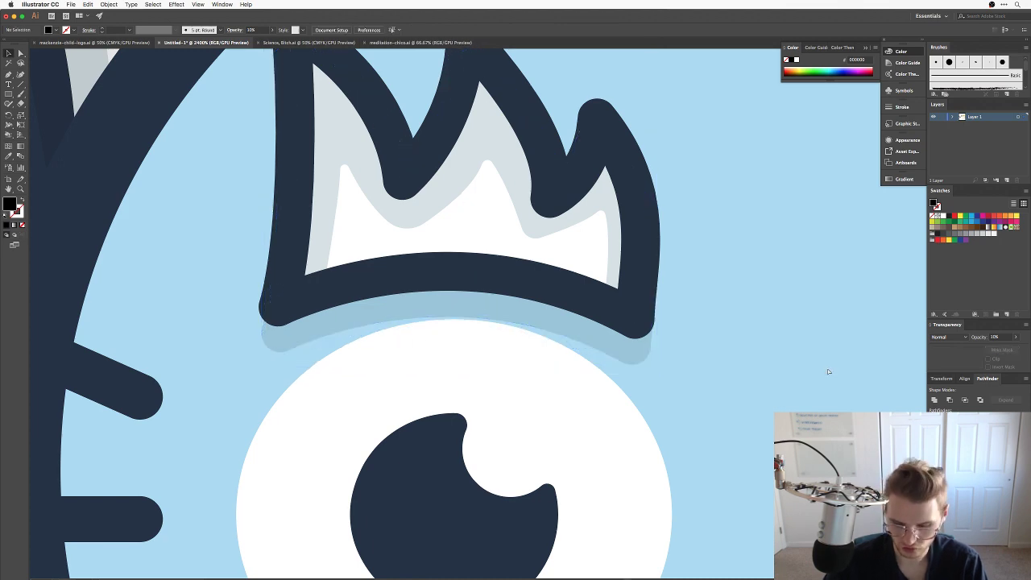
# Rotate the eyebrow and its shadow slightly counterclockwise and shift them outward toward the head's outline.
pyautogui.press('super+minus')
pyautogui.press('super+minus')
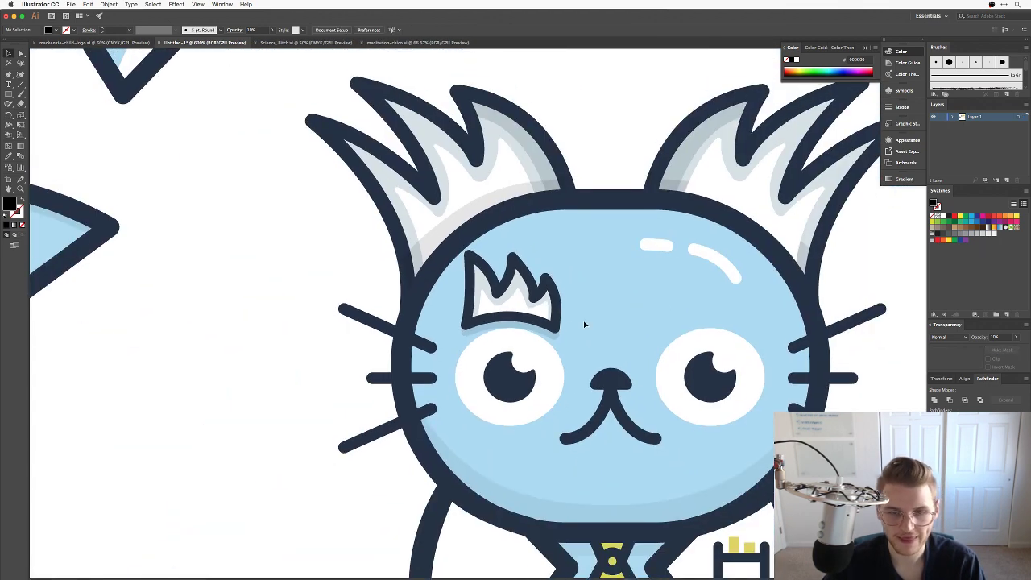
pyautogui.moveTo(455, 348); pyautogui.dragTo(606, 248)
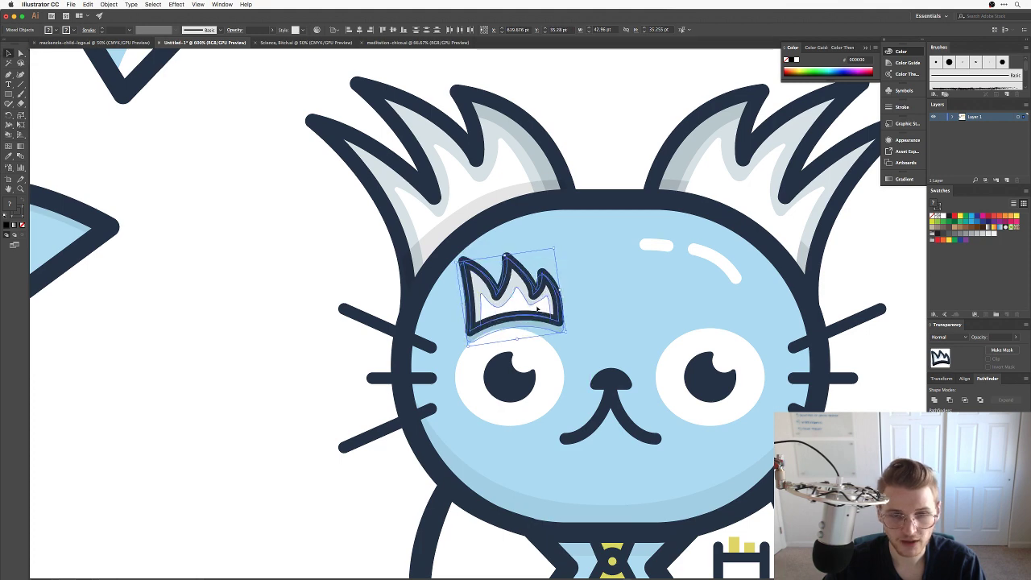
pyautogui.moveTo(520, 300)
pyautogui.mouseDown()
pyautogui.moveTo(524, 311)
pyautogui.moveTo(490, 315)
pyautogui.mouseUp()
pyautogui.click(309, 260)
pyautogui.moveTo(413, 300); pyautogui.dragTo(409, 297)
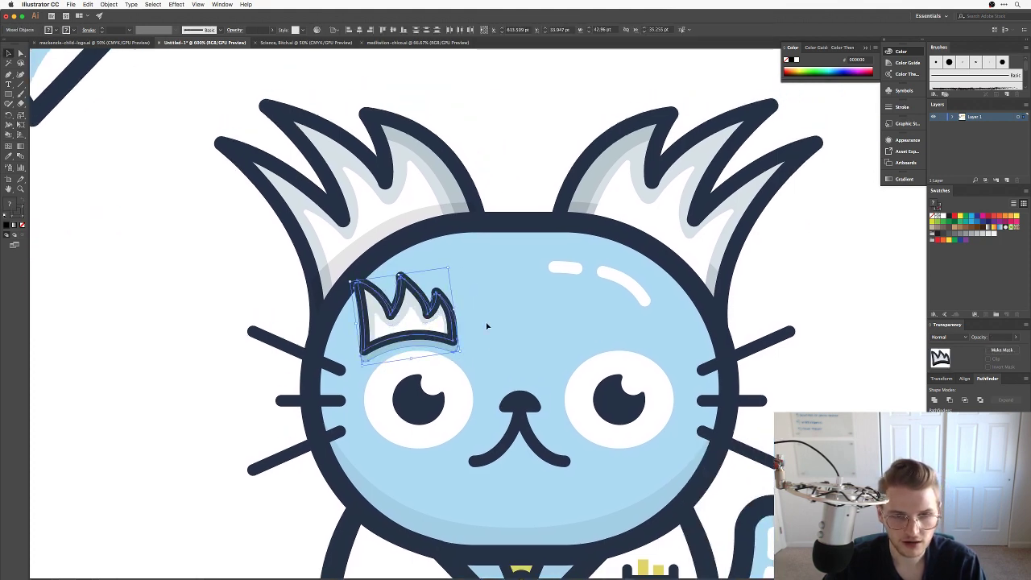
# Duplicate the eyebrow with its shadow, reflect the copy horizontally and place it above the other eye.
pyautogui.click(500, 345)
pyautogui.moveTo(563, 346); pyautogui.dragTo(569, 334)
pyautogui.moveTo(429, 346); pyautogui.dragTo(576, 311)
pyautogui.rightClick(524, 293)
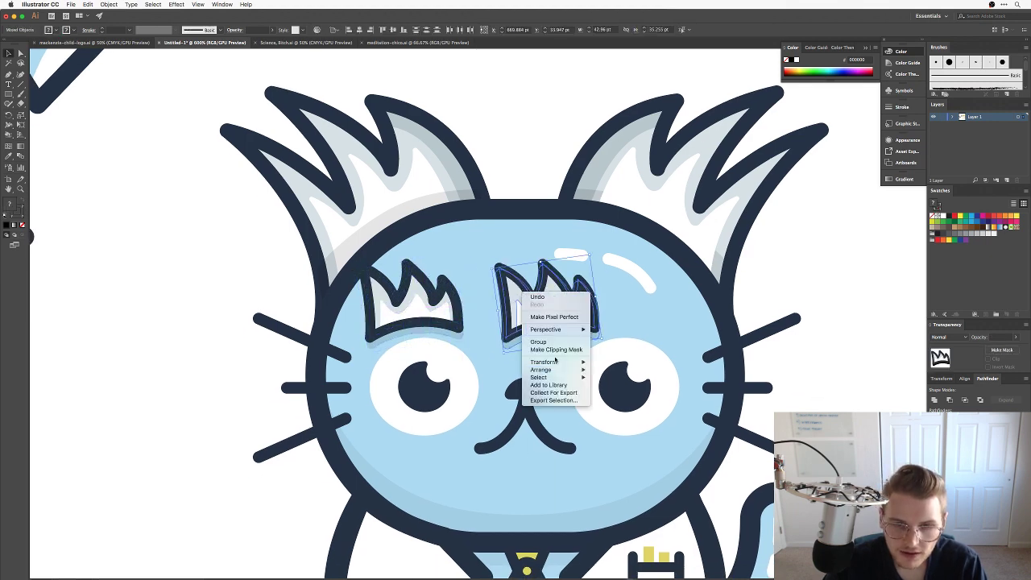
pyautogui.moveTo(568, 362)
pyautogui.click(610, 391)
pyautogui.press('Return')
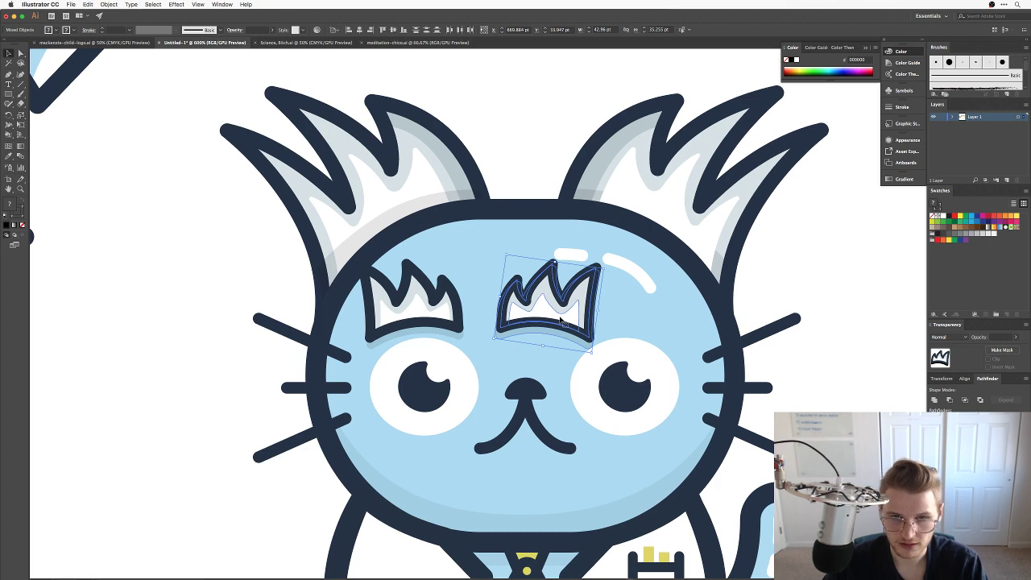
pyautogui.moveTo(560, 319); pyautogui.dragTo(673, 322)
pyautogui.click(856, 294)
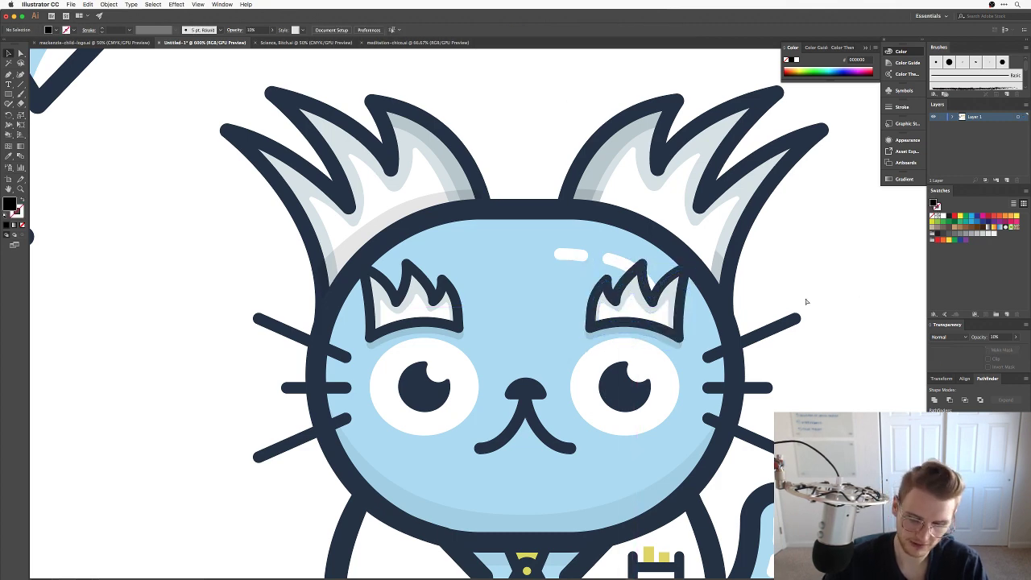
# Duplicate the first eyebrow's shadow straight up so the copy shows above the eyebrow's spikes.
pyautogui.press('super+minus')
pyautogui.press('super+minus')
pyautogui.press('super+minus')
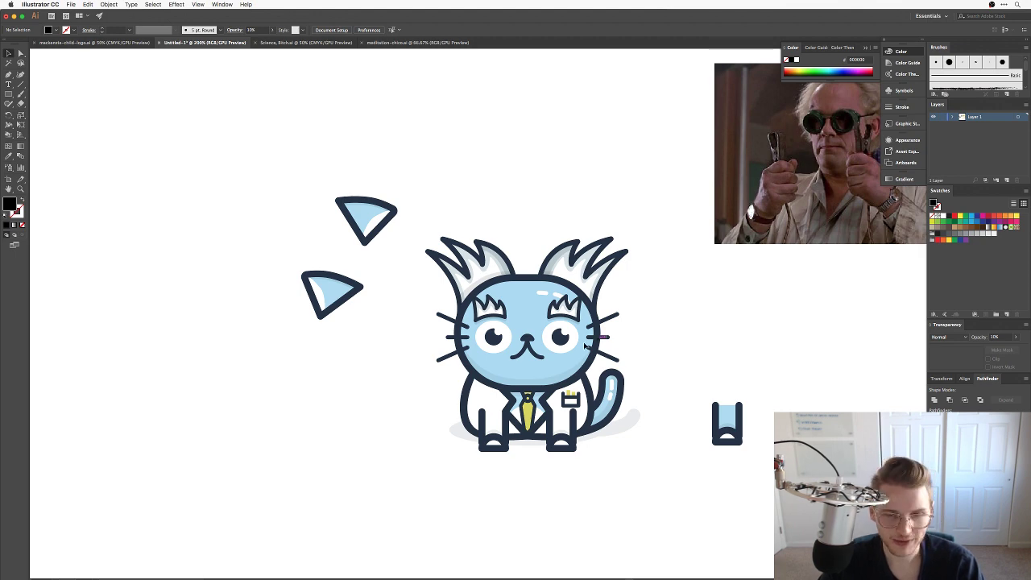
pyautogui.press('z')
pyautogui.moveTo(585, 345); pyautogui.dragTo(664, 313)
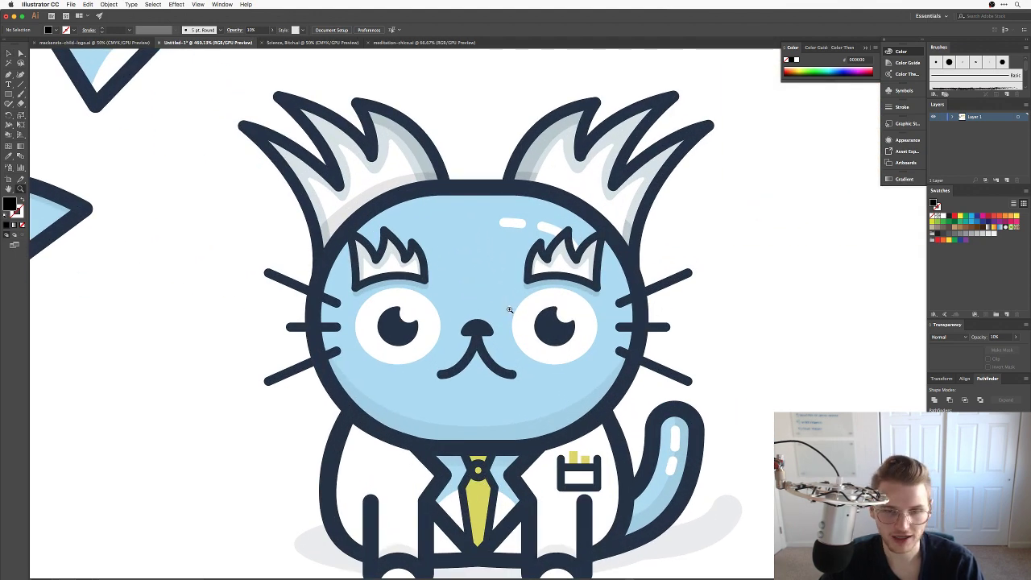
pyautogui.moveTo(509, 309); pyautogui.dragTo(593, 292)
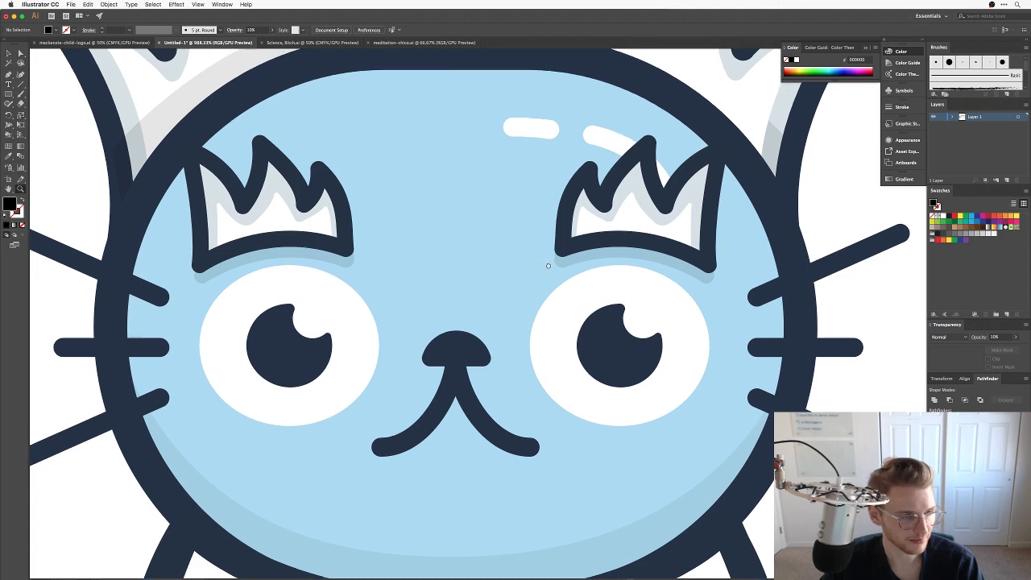
pyautogui.moveTo(548, 266); pyautogui.dragTo(592, 321)
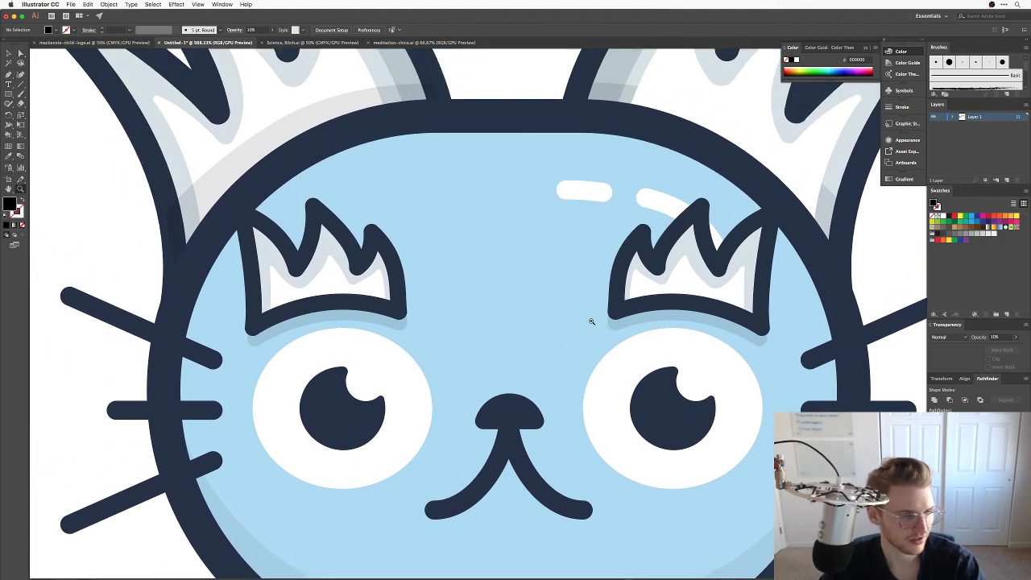
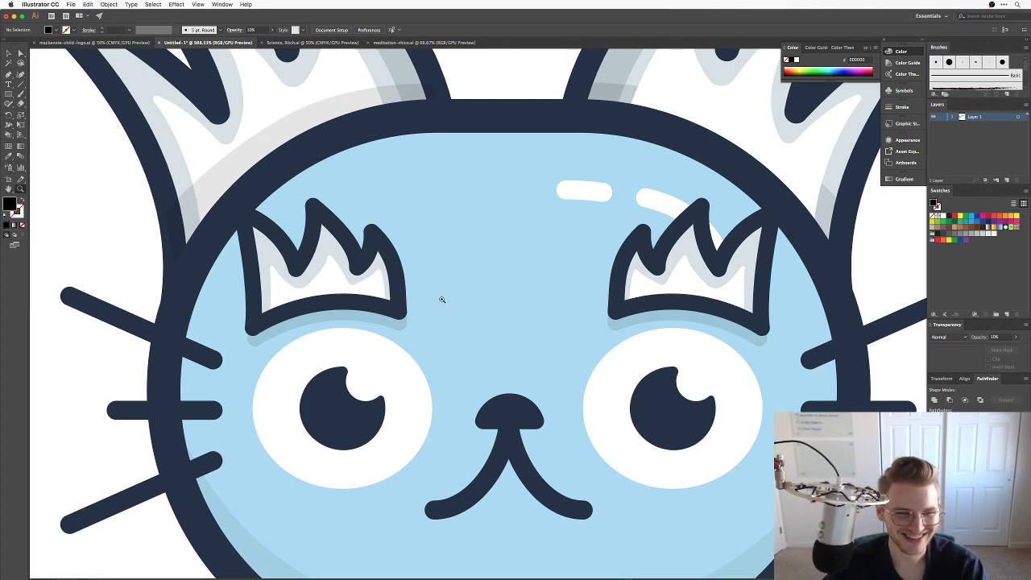
pyautogui.press('v')
pyautogui.moveTo(436, 289); pyautogui.dragTo(484, 352)
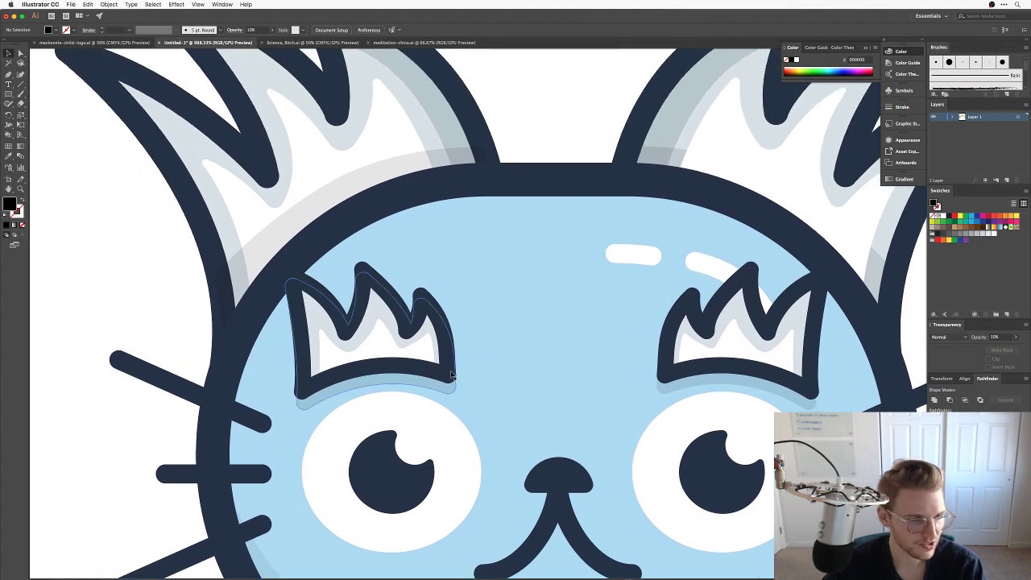
pyautogui.moveTo(442, 389); pyautogui.dragTo(442, 351)
# Rotate the upper shadow copy slightly clockwise, narrow it to about 37.5 pt and offset it toward the middle of the forehead.
pyautogui.press('e')
pyautogui.moveTo(503, 251); pyautogui.dragTo(500, 265)
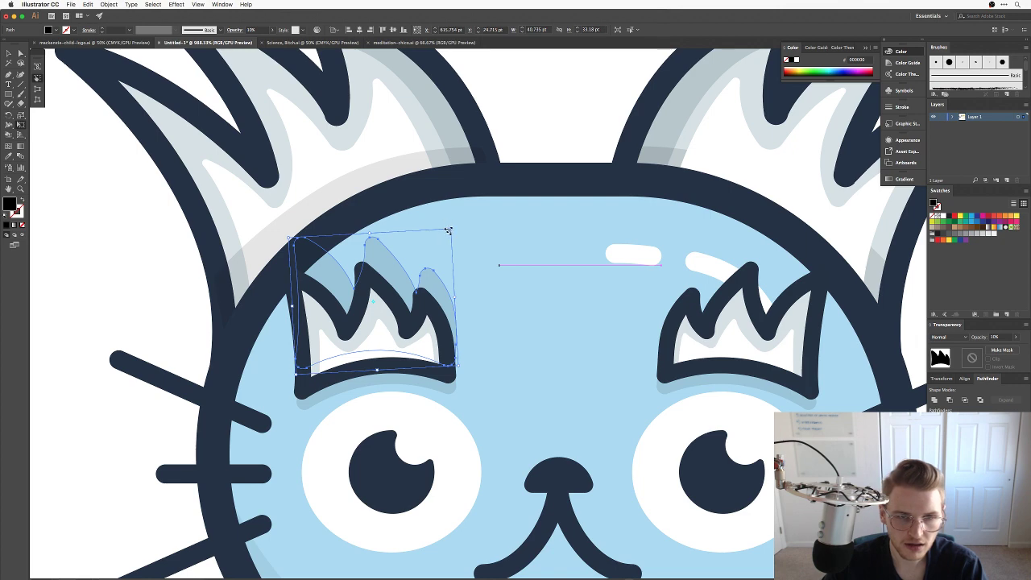
pyautogui.moveTo(449, 231); pyautogui.dragTo(444, 233)
pyautogui.press('v')
pyautogui.moveTo(427, 287); pyautogui.dragTo(431, 288)
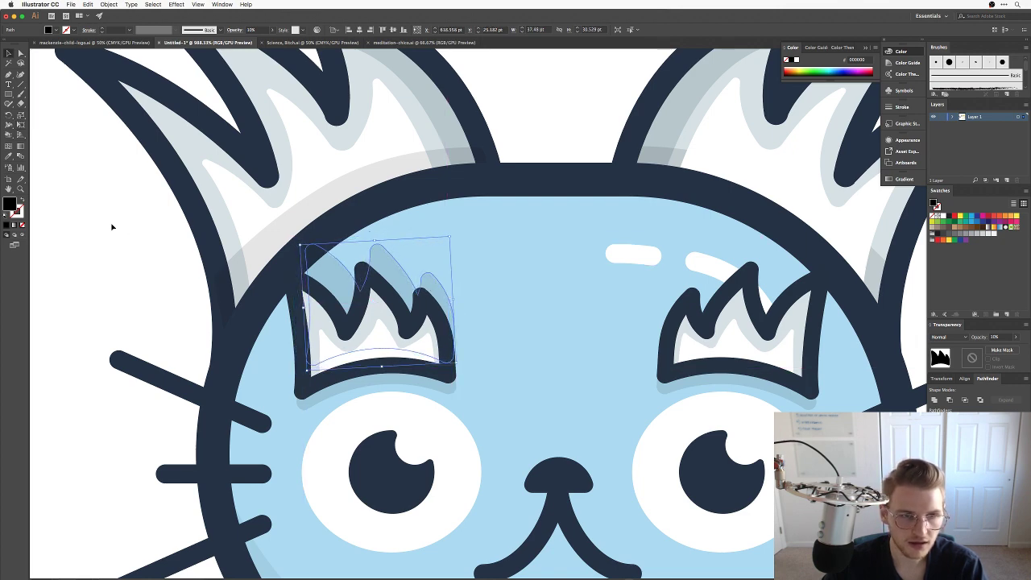
pyautogui.click(112, 226)
pyautogui.click(375, 385)
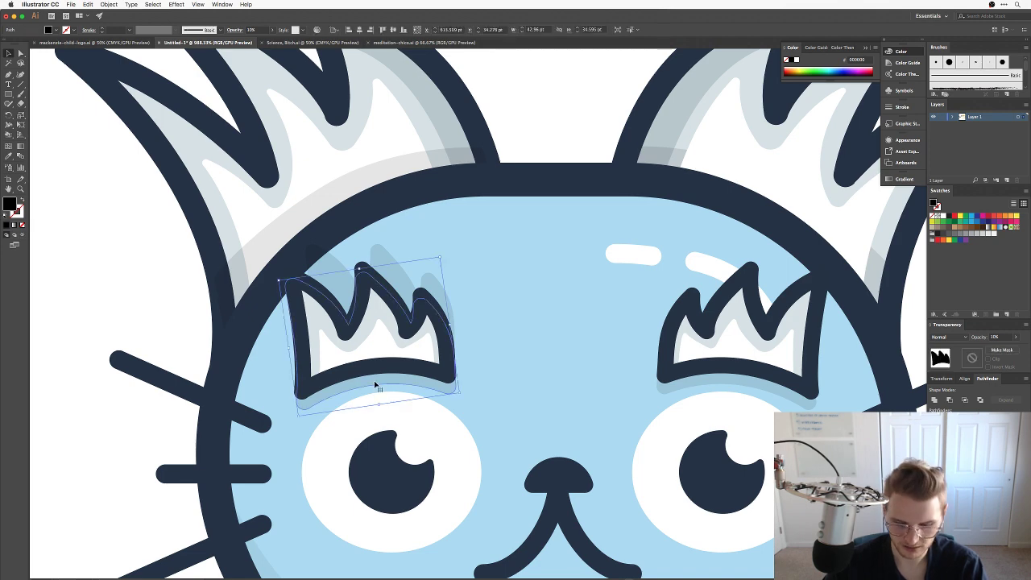
pyautogui.press('super+shift+a')
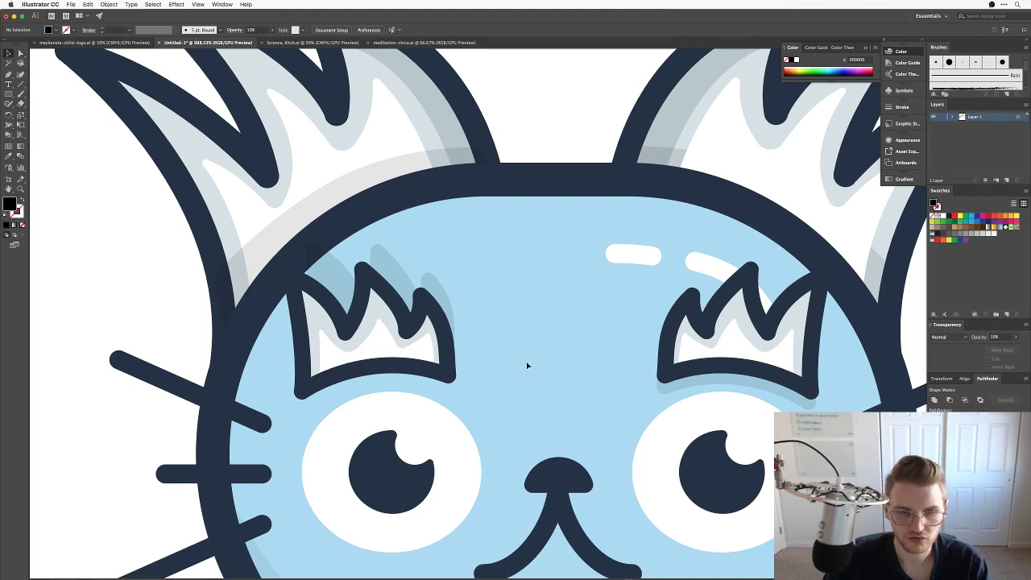
# Delete the mirrored eyebrow and its shadow above the eye on the tail side.
pyautogui.moveTo(512, 349); pyautogui.dragTo(488, 328)
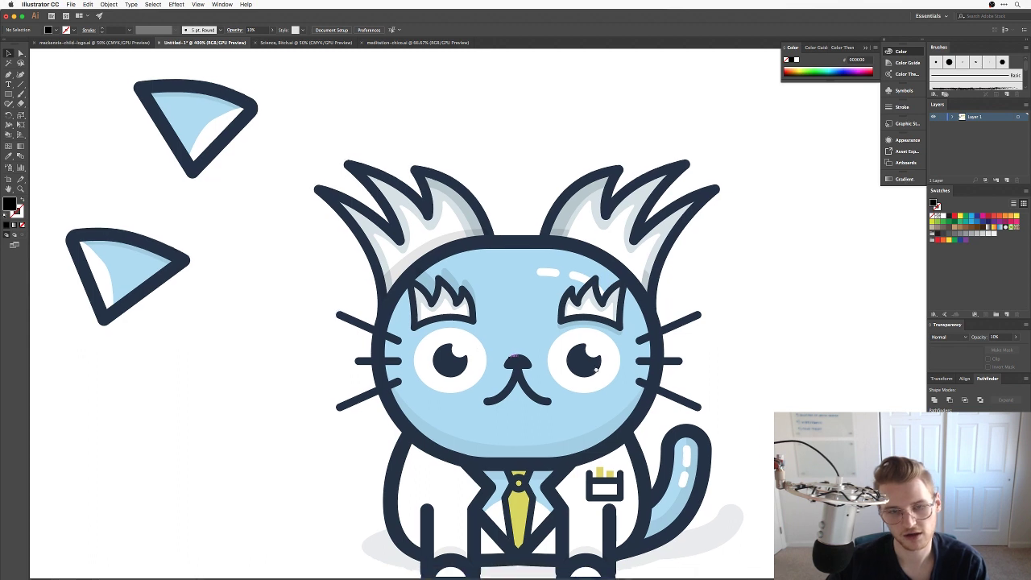
pyautogui.click(780, 321)
pyautogui.moveTo(766, 318); pyautogui.dragTo(714, 326)
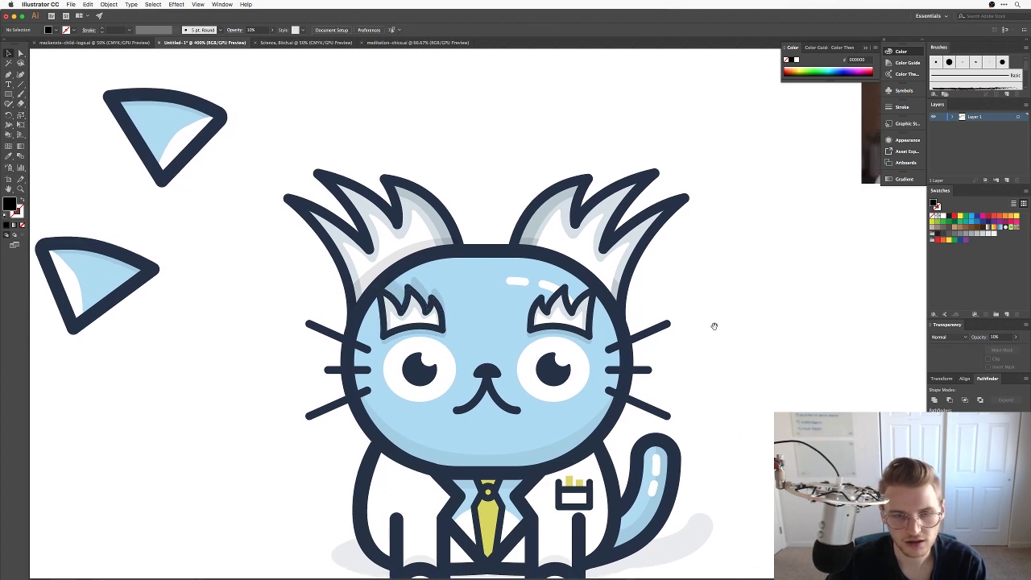
pyautogui.click(597, 332)
pyautogui.press('Delete')
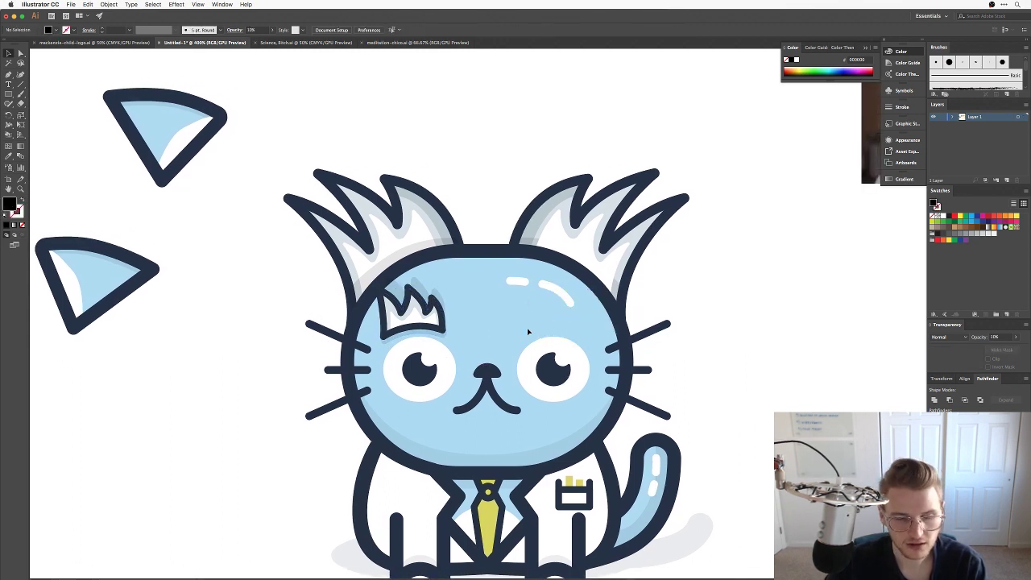
# Duplicate the remaining eyebrow with both shadows, reflect the copy horizontally and position it above the opposite eye.
pyautogui.moveTo(428, 304); pyautogui.dragTo(498, 305)
pyautogui.rightClick(488, 310)
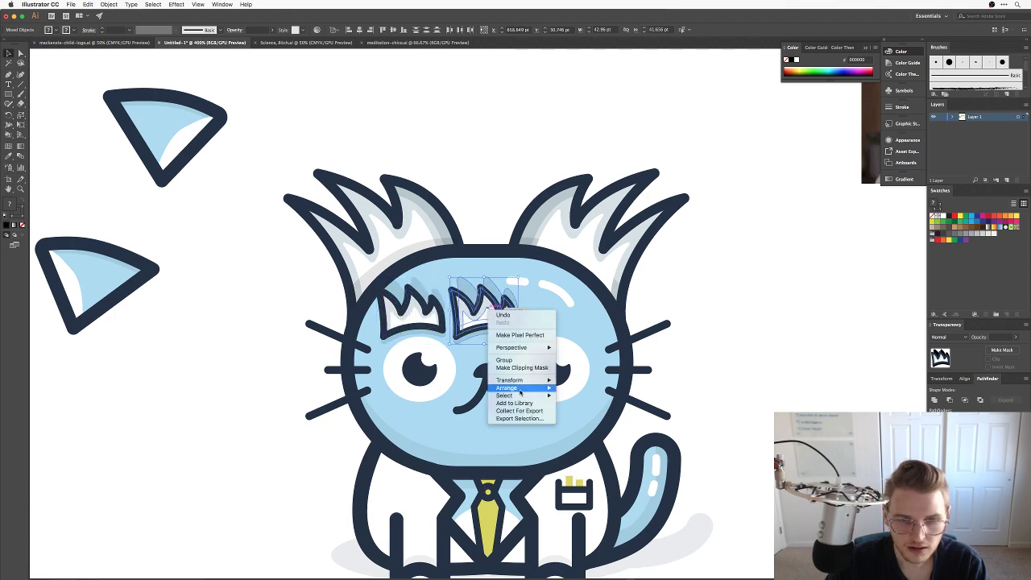
pyautogui.moveTo(536, 380)
pyautogui.click(575, 407)
pyautogui.press('Return')
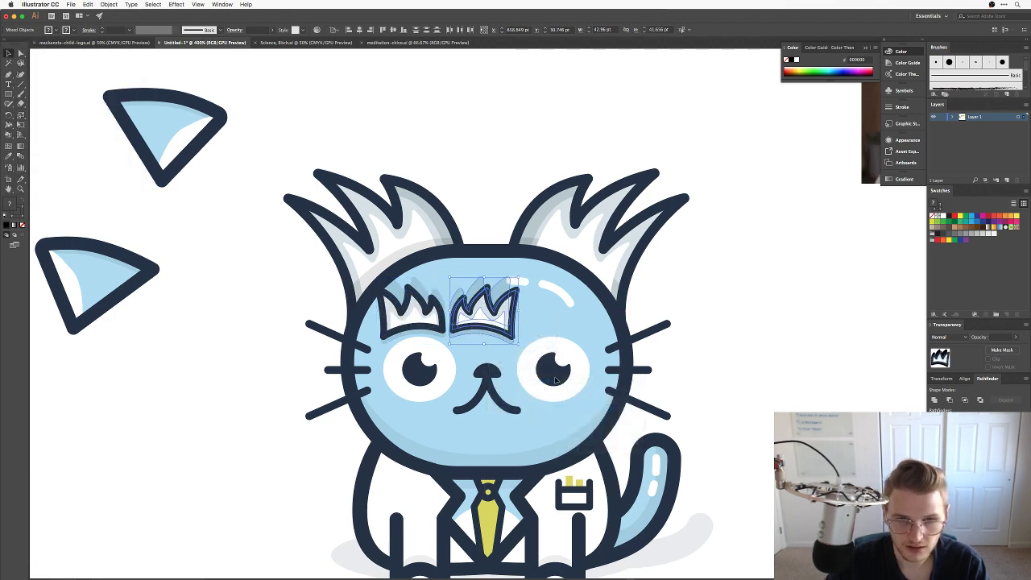
pyautogui.moveTo(504, 324); pyautogui.dragTo(583, 330)
pyautogui.click(723, 336)
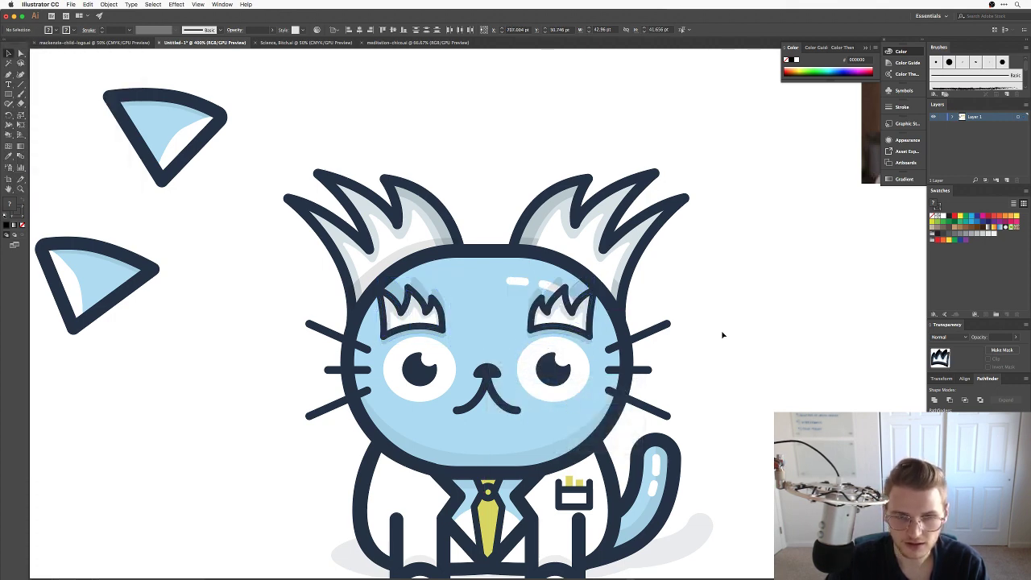
# Compare the whole cat with the reference photo, and examine the face and eyebrow shadows up close.
pyautogui.scroll(-2, 693, 355)
pyautogui.press('super+minus')
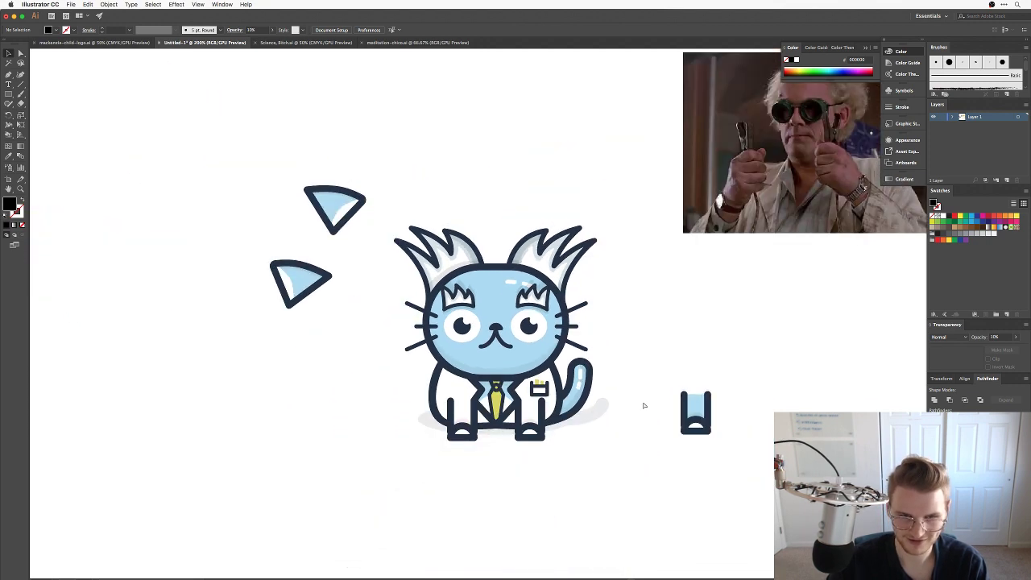
pyautogui.hscroll(3, 644, 405)
pyautogui.scroll(2, 645, 405)
pyautogui.moveTo(555, 392); pyautogui.dragTo(601, 380)
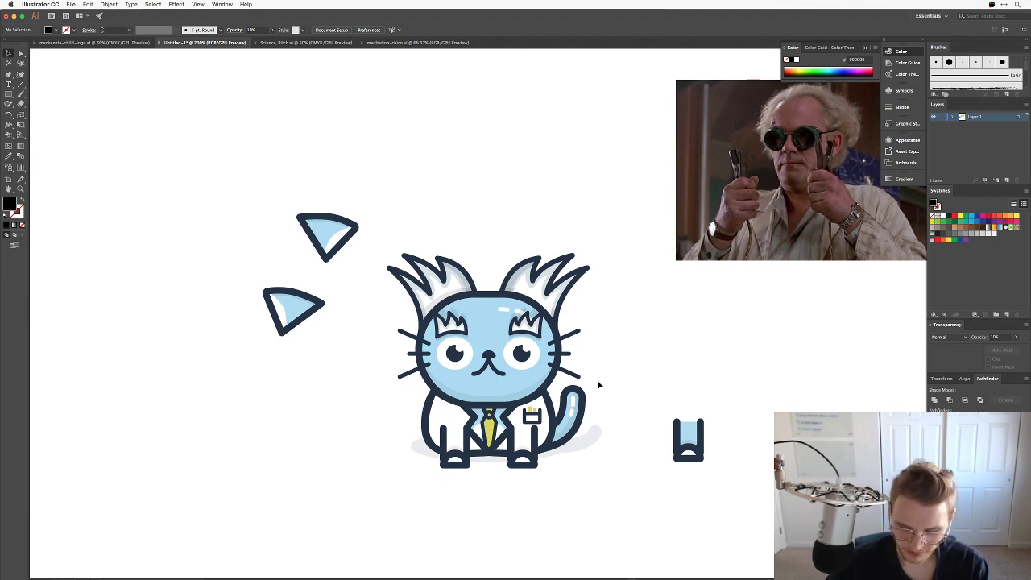
pyautogui.press('super+plus')
pyautogui.press('super+minus')
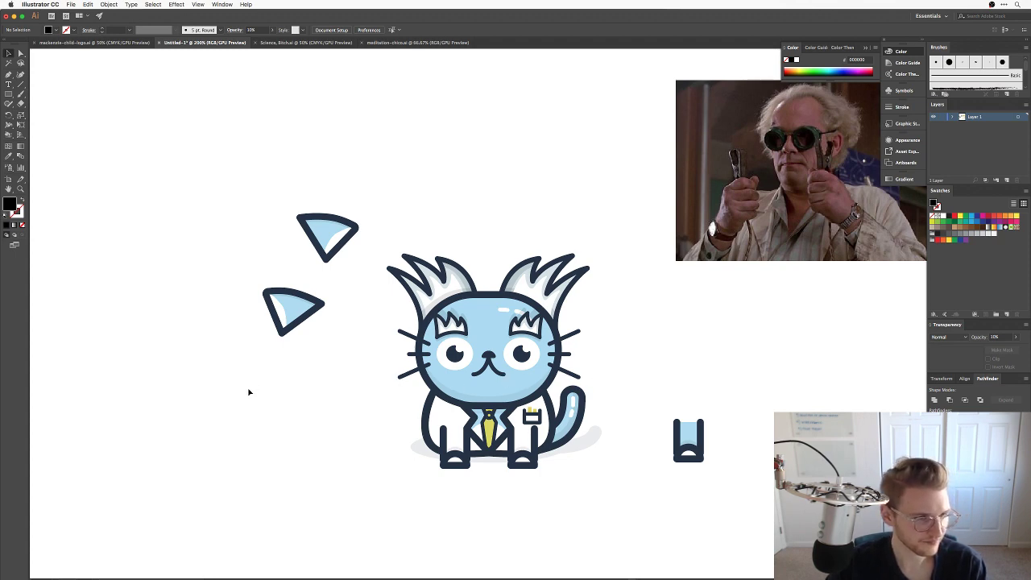
pyautogui.moveTo(427, 402)
pyautogui.mouseDown()
pyautogui.moveTo(383, 423)
pyautogui.moveTo(447, 412)
pyautogui.moveTo(353, 418)
pyautogui.moveTo(430, 389)
pyautogui.mouseUp()
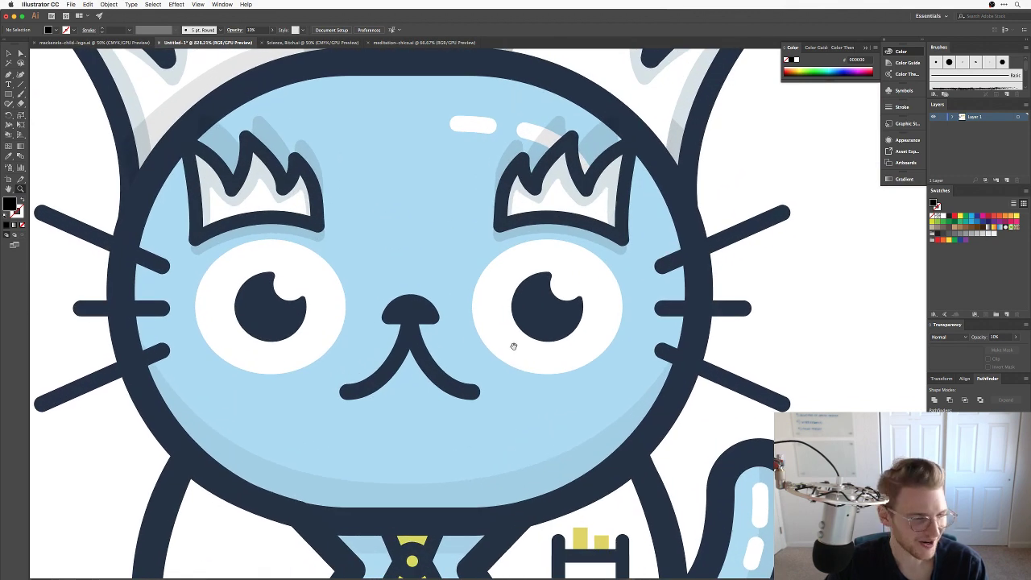
# Draw a circle about 58.4 pt in diameter around the cat's eye opposite the tail.
pyautogui.moveTo(516, 346); pyautogui.dragTo(560, 341)
pyautogui.press('v')
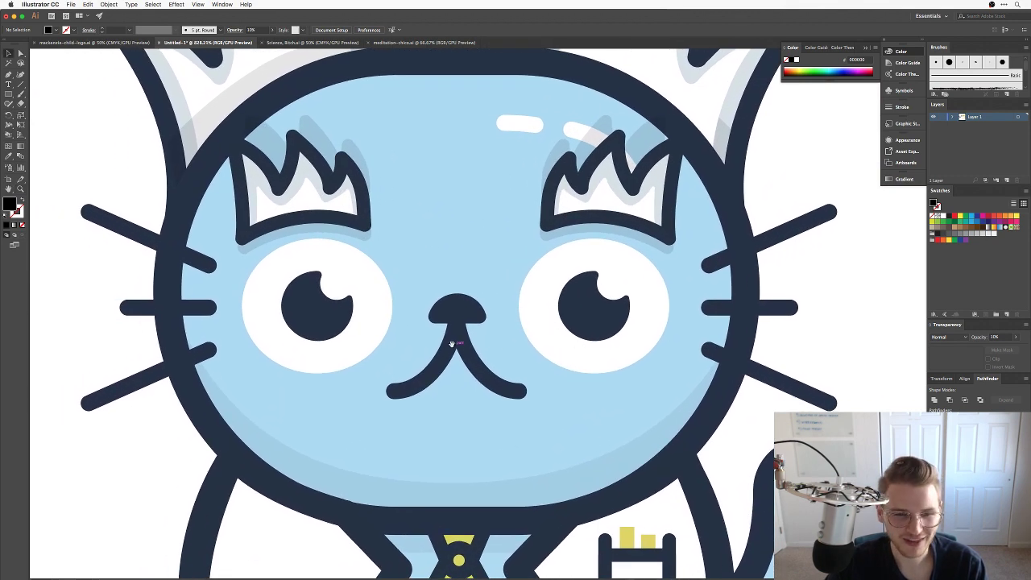
pyautogui.moveTo(456, 344); pyautogui.dragTo(540, 348)
pyautogui.moveTo(508, 250); pyautogui.dragTo(473, 262)
pyautogui.press('l')
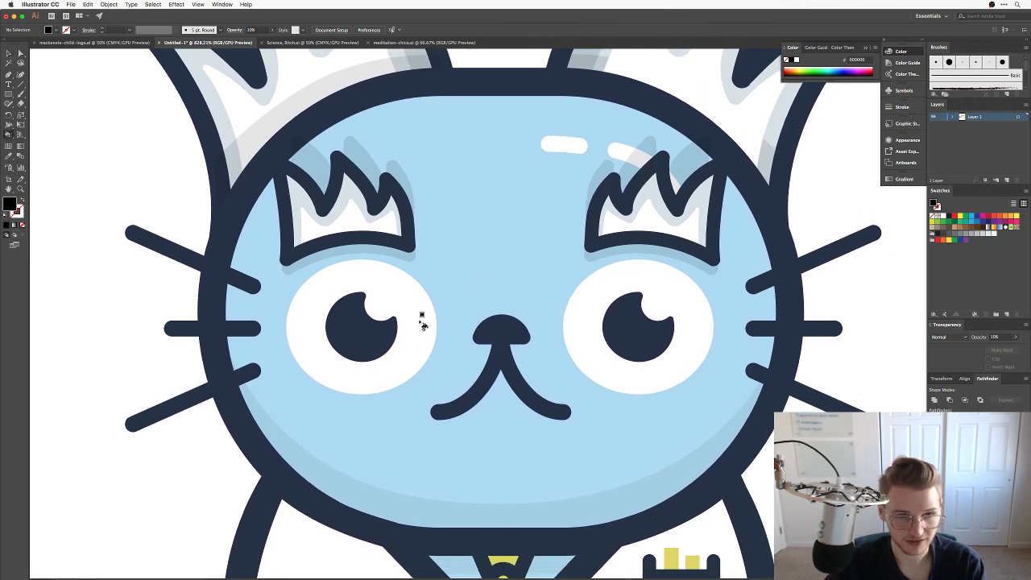
pyautogui.moveTo(361, 329); pyautogui.dragTo(407, 415)
pyautogui.press('super+equal')
pyautogui.press('super+minus')
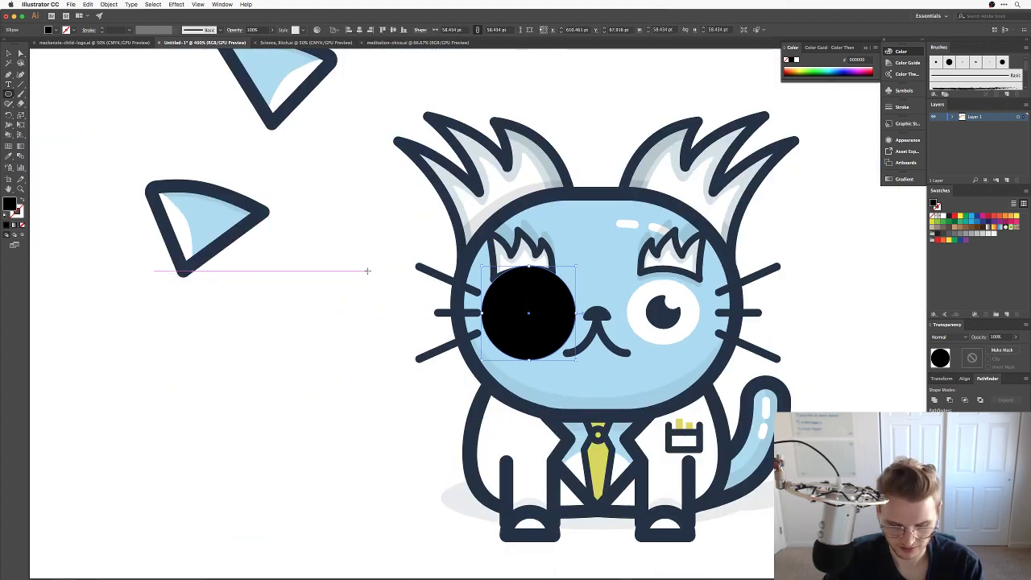
# Give the circle no fill and the eyebrow's navy 4 pt outline.
pyautogui.press('a')
pyautogui.hotkey('shift', 'x')
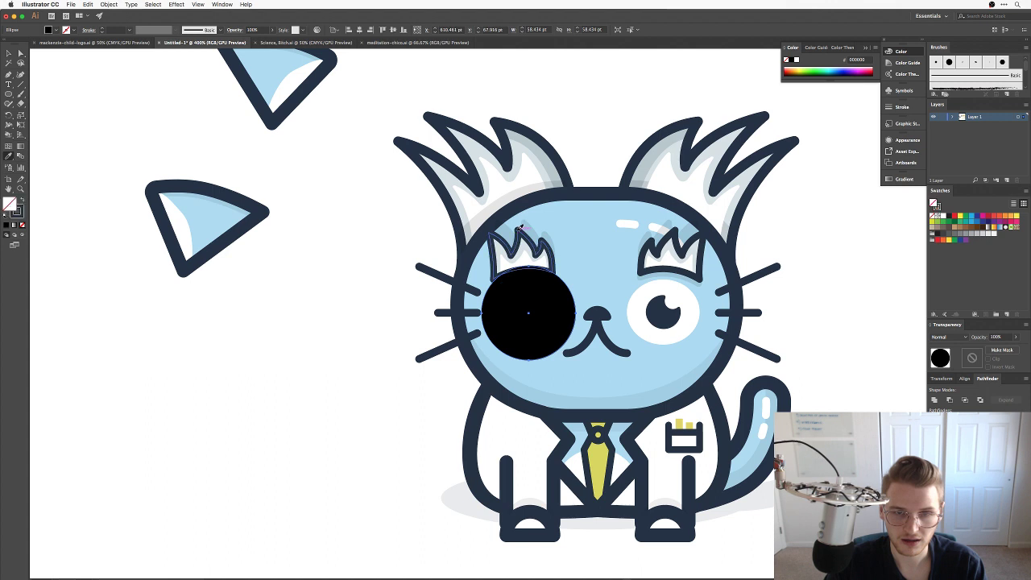
pyautogui.press('v')
pyautogui.click(380, 226)
pyautogui.moveTo(379, 225); pyautogui.dragTo(287, 257)
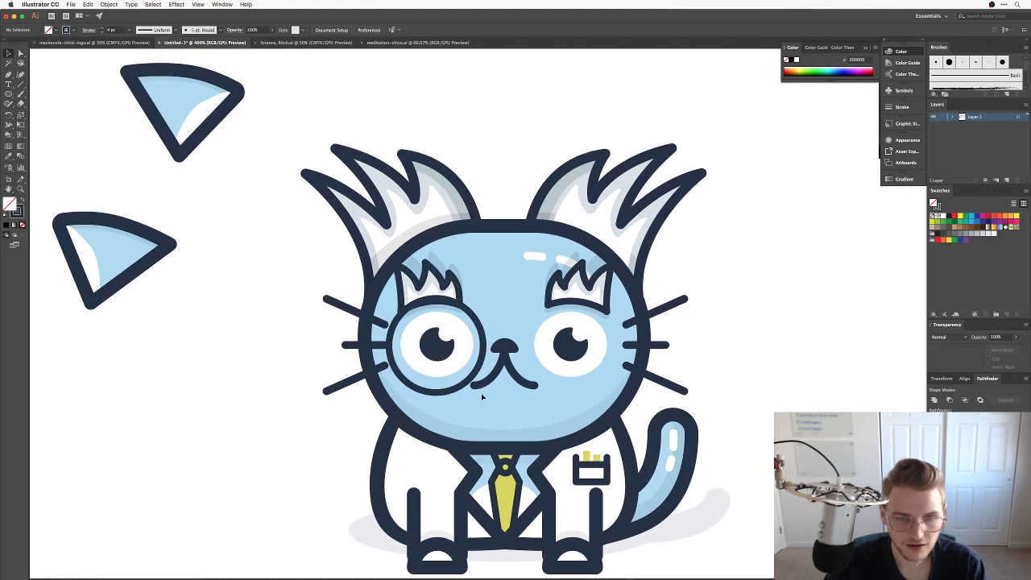
# Duplicate the navy ring horizontally so the copy surrounds the eye on the tail side.
pyautogui.moveTo(479, 369); pyautogui.dragTo(648, 357)
pyautogui.click(250, 323)
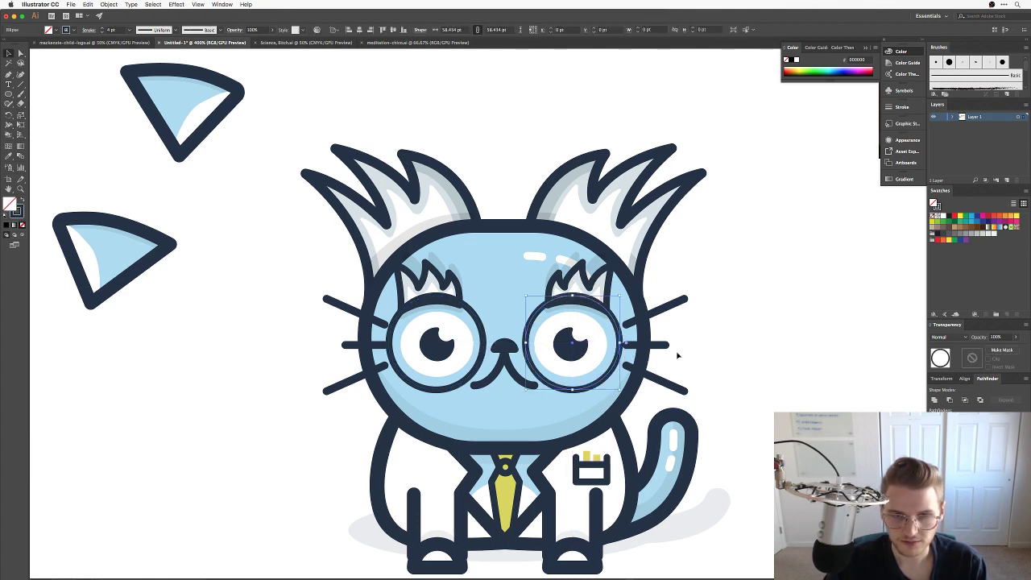
pyautogui.click(728, 349)
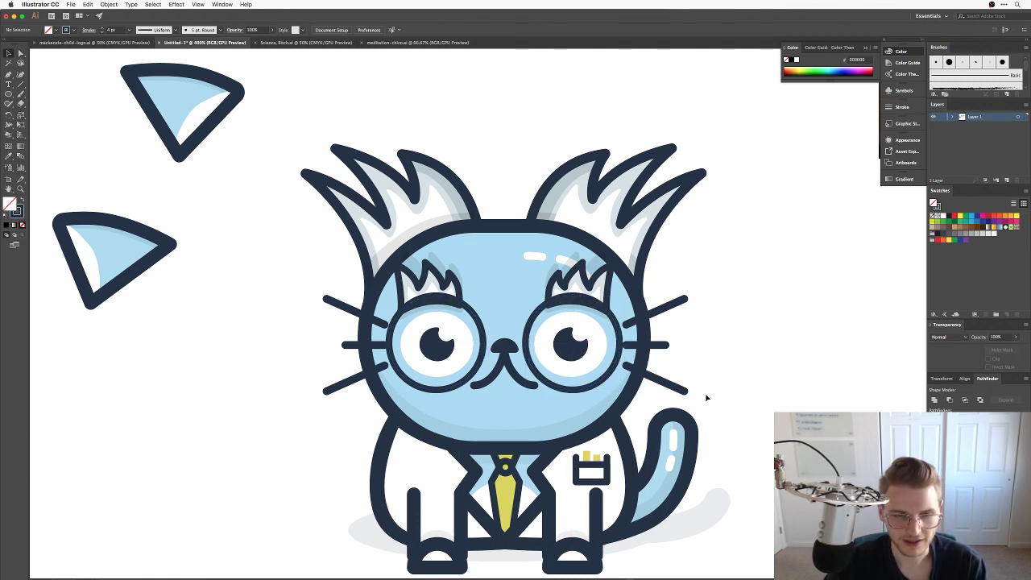
# Check the goggles in the reference photo and fill the ring around the tail-side eye with white (ffffff).
pyautogui.hscroll(5, 663, 417)
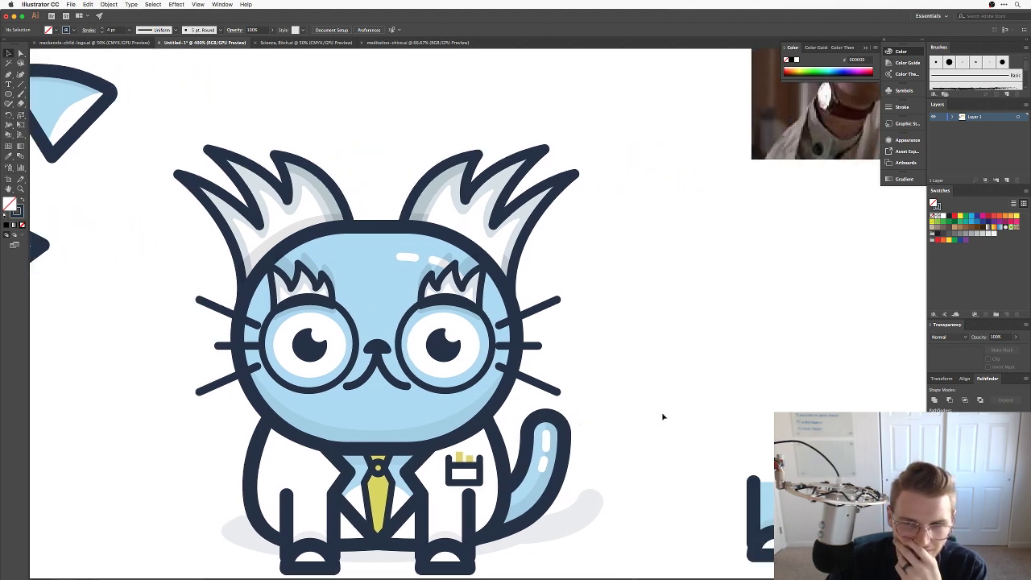
pyautogui.scroll(4, 663, 417)
pyautogui.hscroll(2, 663, 417)
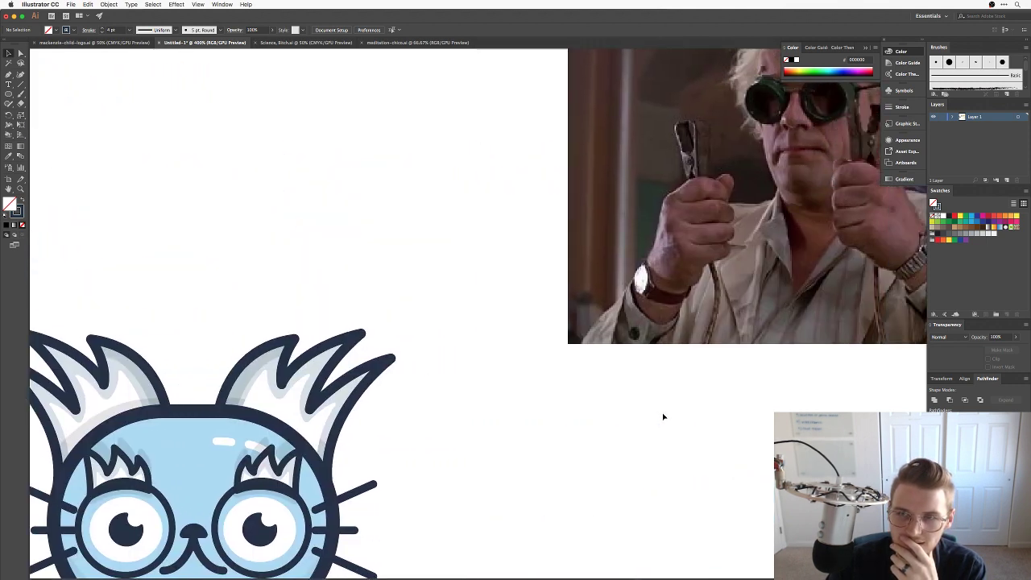
pyautogui.hscroll(-2, 523, 462)
pyautogui.scroll(-5, 567, 340)
pyautogui.hscroll(-3, 566, 340)
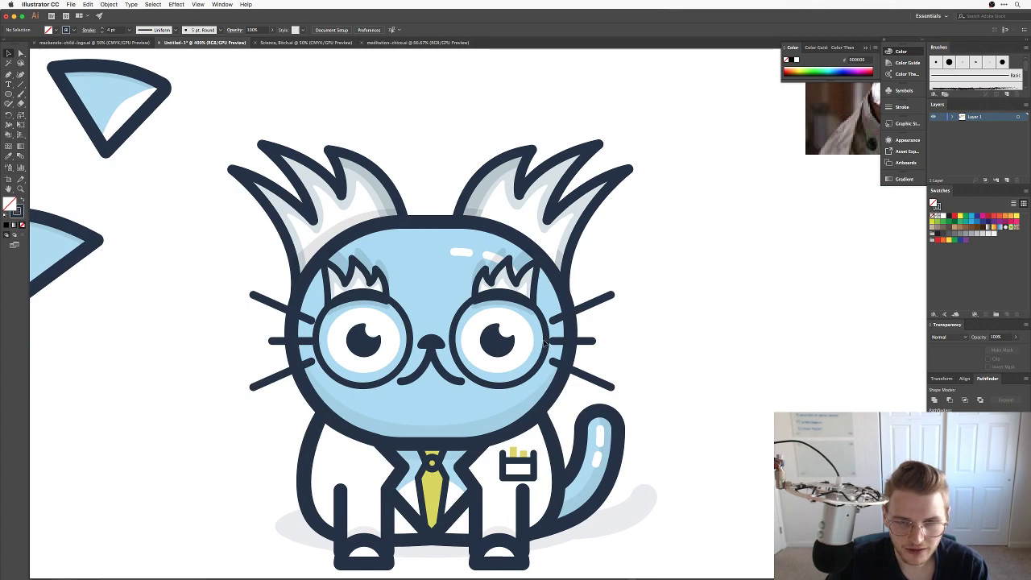
pyautogui.click(552, 340)
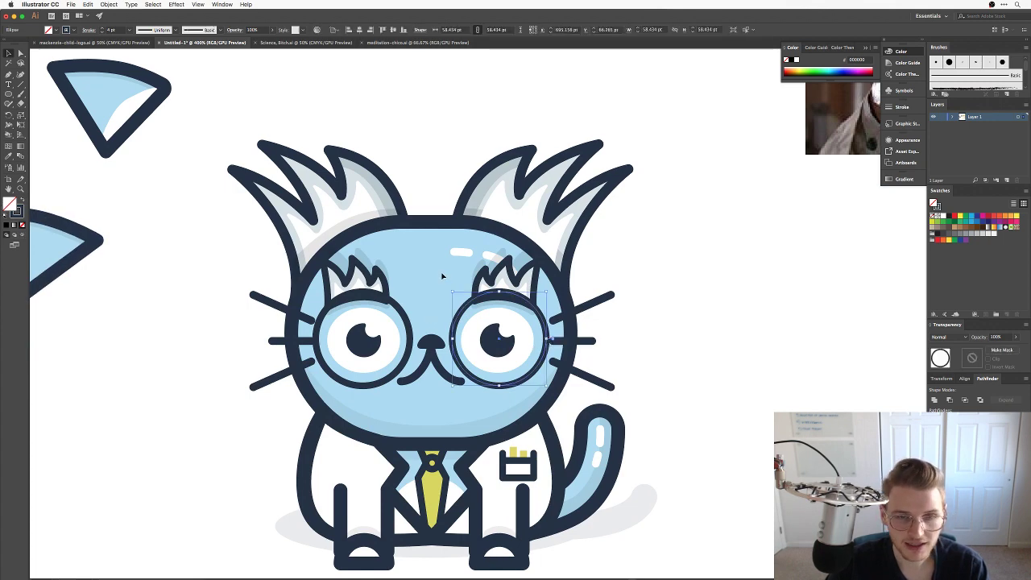
pyautogui.doubleClick(11, 204)
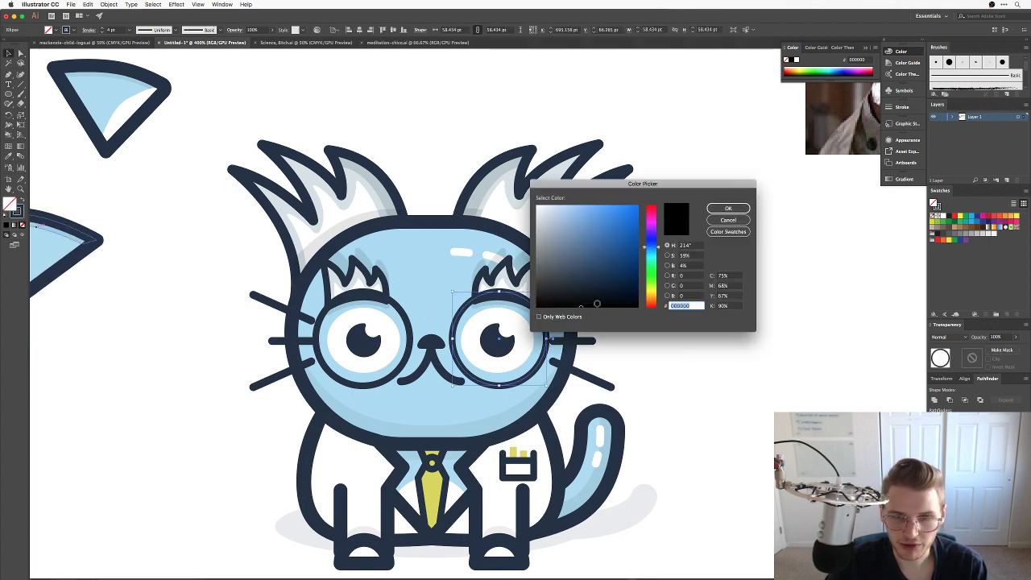
pyautogui.write('ffffff')
pyautogui.press('Return')
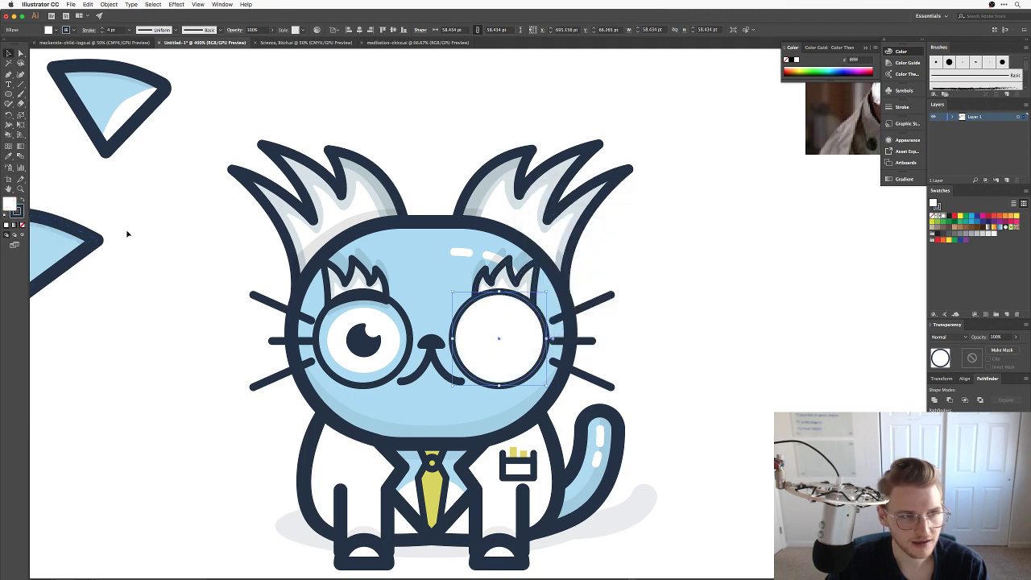
# Change the fill of the ring around the tail-side eye to black (000000).
pyautogui.doubleClick(10, 205)
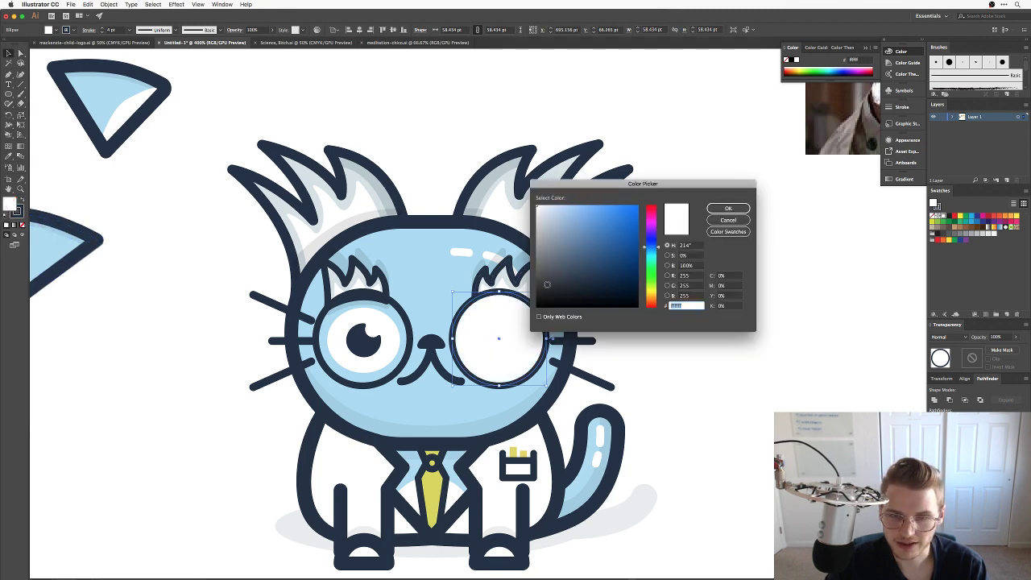
pyautogui.moveTo(548, 285); pyautogui.dragTo(541, 314)
pyautogui.press('Return')
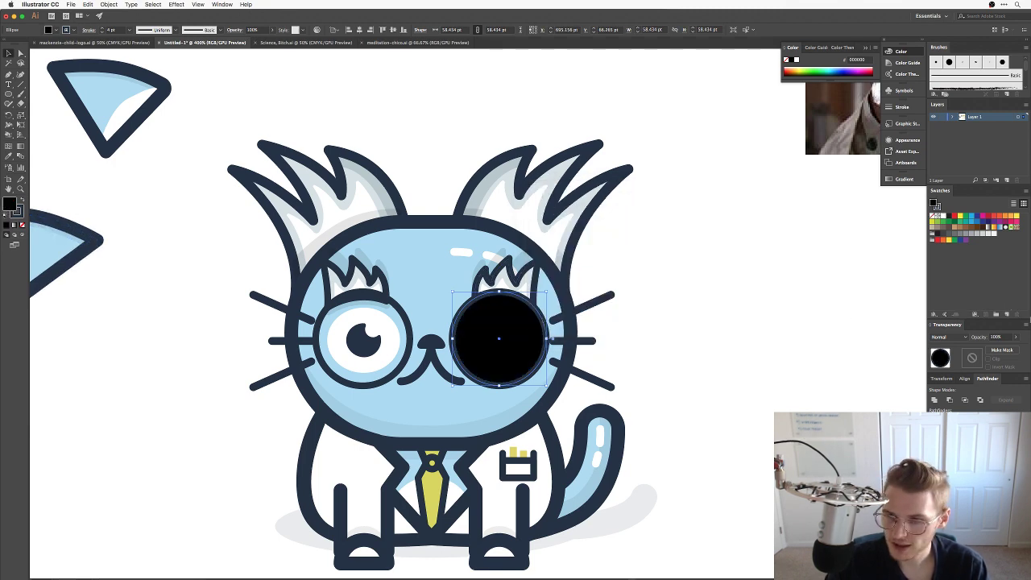
pyautogui.click(1007, 337)
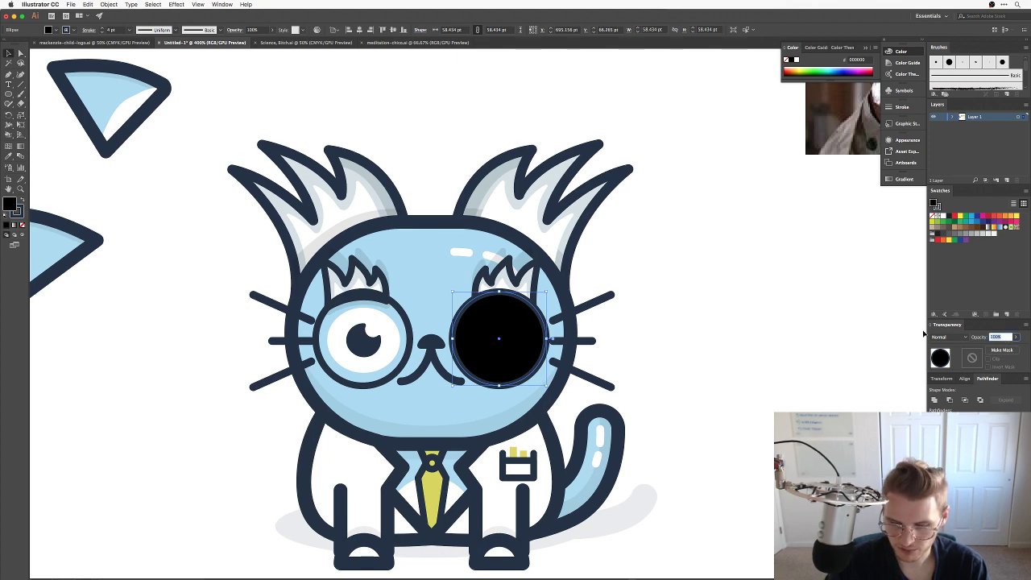
pyautogui.click(725, 261)
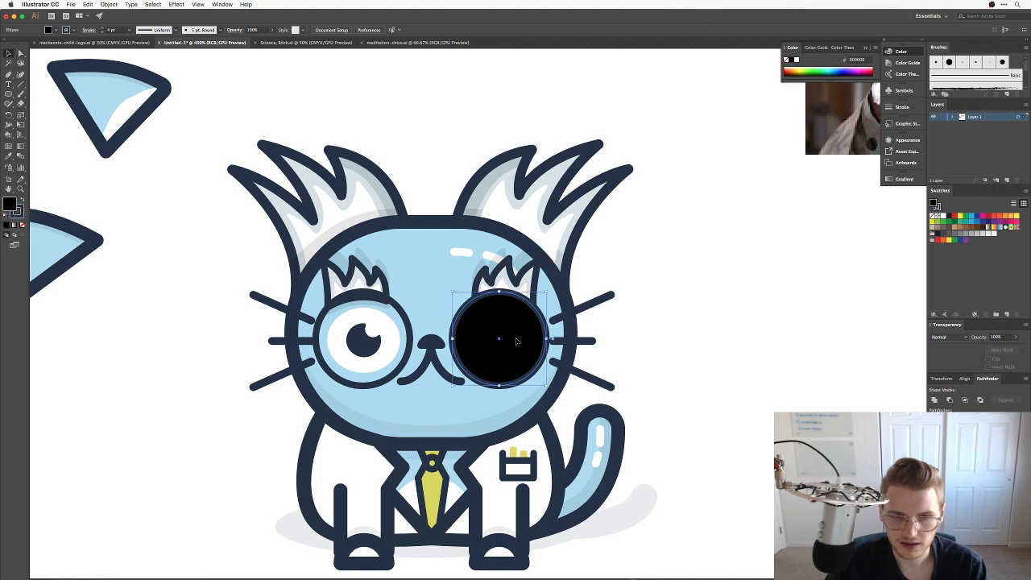
# Duplicate the black goggle lens onto the empty canvas beside the cat, and turn the copy into an expanded Live Paint group.
pyautogui.moveTo(517, 342); pyautogui.dragTo(783, 348)
pyautogui.hscroll(5, 783, 347)
pyautogui.press('k')
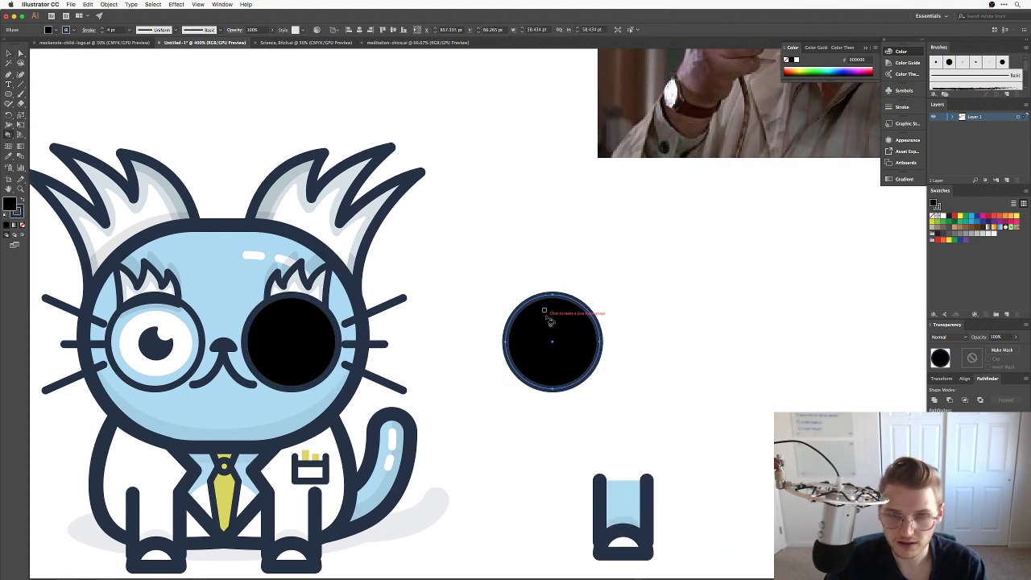
pyautogui.click(547, 318)
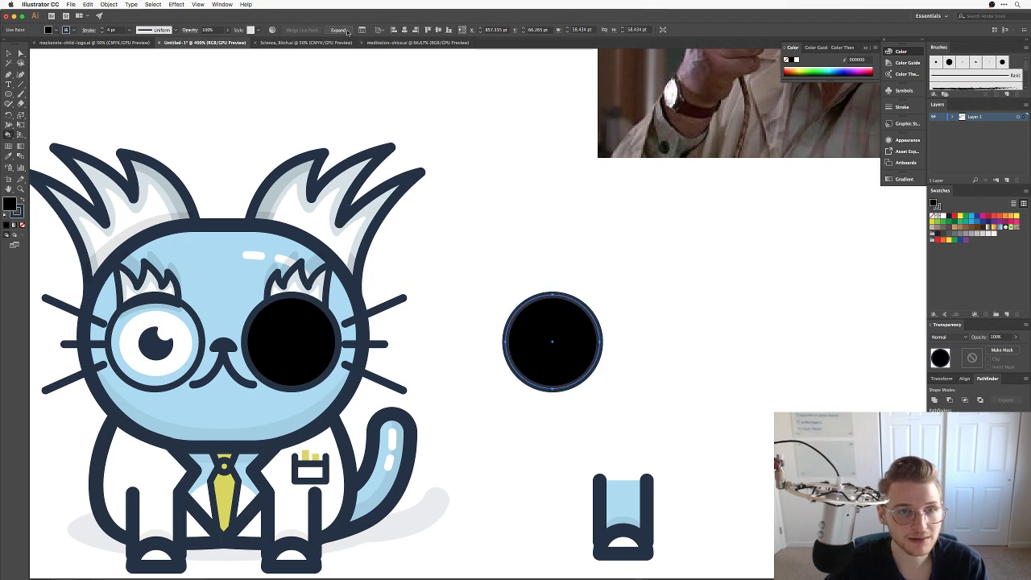
pyautogui.click(310, 30)
# Set the opacity of the black fill inside the duplicated lens to 40%, leaving its navy ring opaque.
pyautogui.click(555, 326)
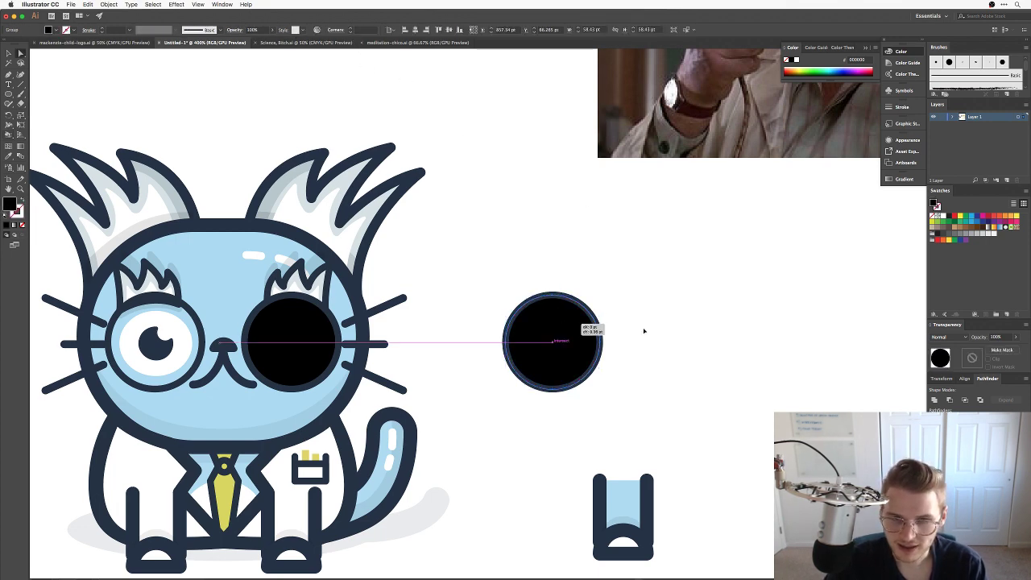
pyautogui.click(1000, 336)
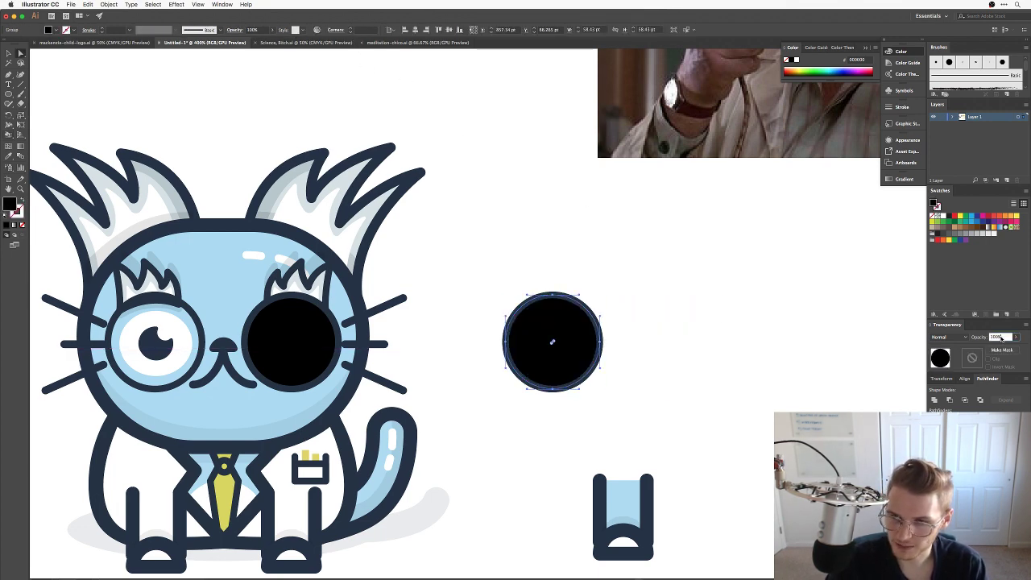
pyautogui.hotkey('shift', 'Down')
pyautogui.hotkey('shift', 'Down')
pyautogui.hotkey('shift', 'Down')
pyautogui.hotkey('shift', 'Down')
pyautogui.hotkey('shift', 'Down')
pyautogui.hotkey('shift', 'Down')
pyautogui.hotkey('shift', 'Down')
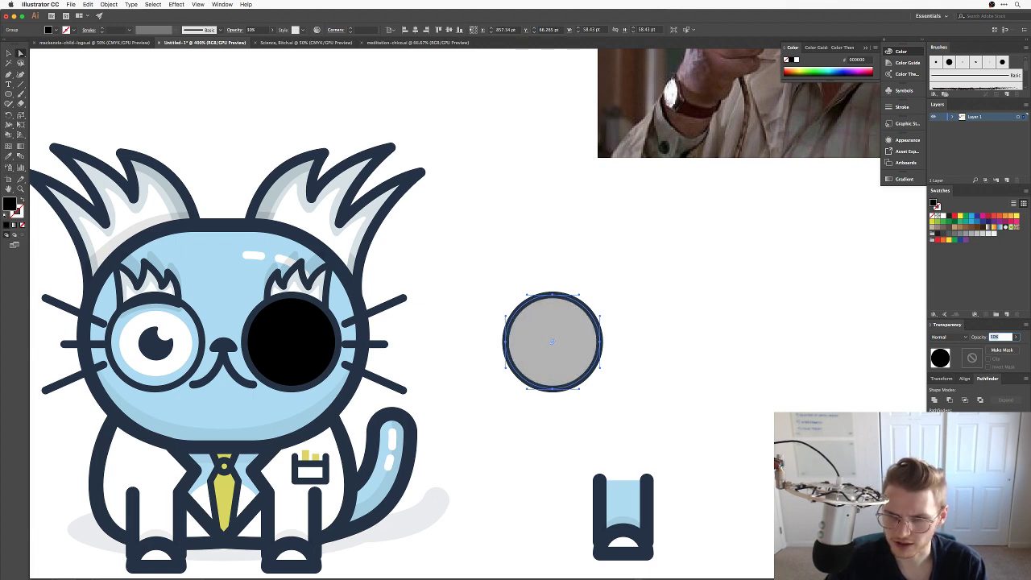
pyautogui.hotkey('shift', 'Up')
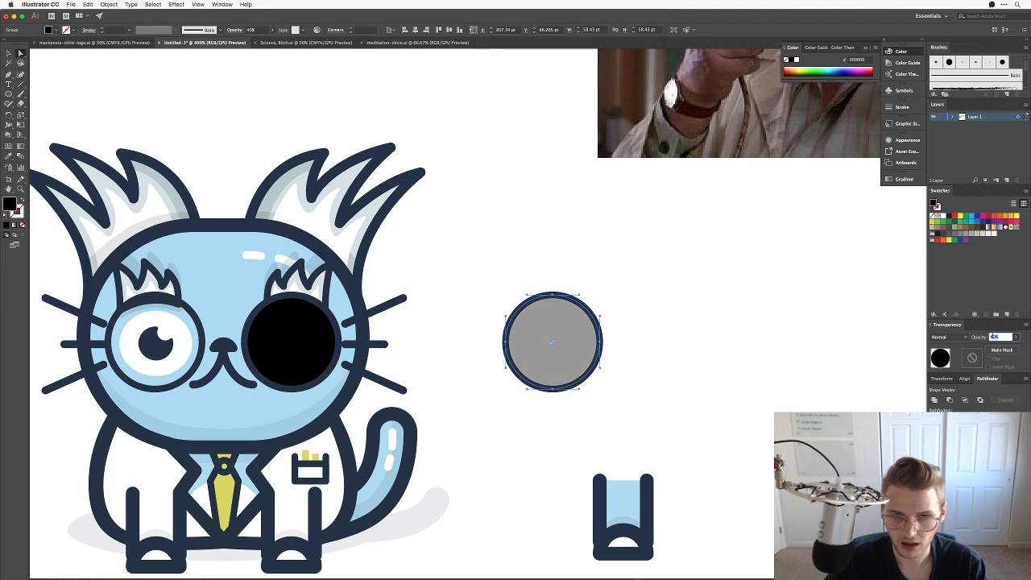
pyautogui.click(738, 316)
# Draw a white vertical strip about 3.75 pt wide and 111.4 pt tall across the grey lens.
pyautogui.moveTo(576, 320); pyautogui.dragTo(580, 320)
pyautogui.hscroll(-5, 580, 320)
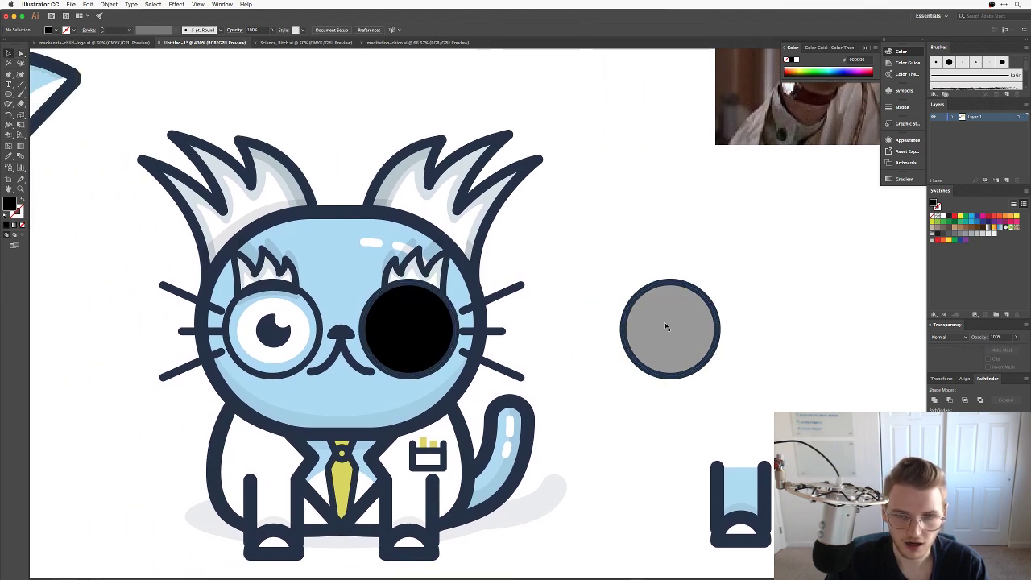
pyautogui.moveTo(718, 376); pyautogui.dragTo(568, 375)
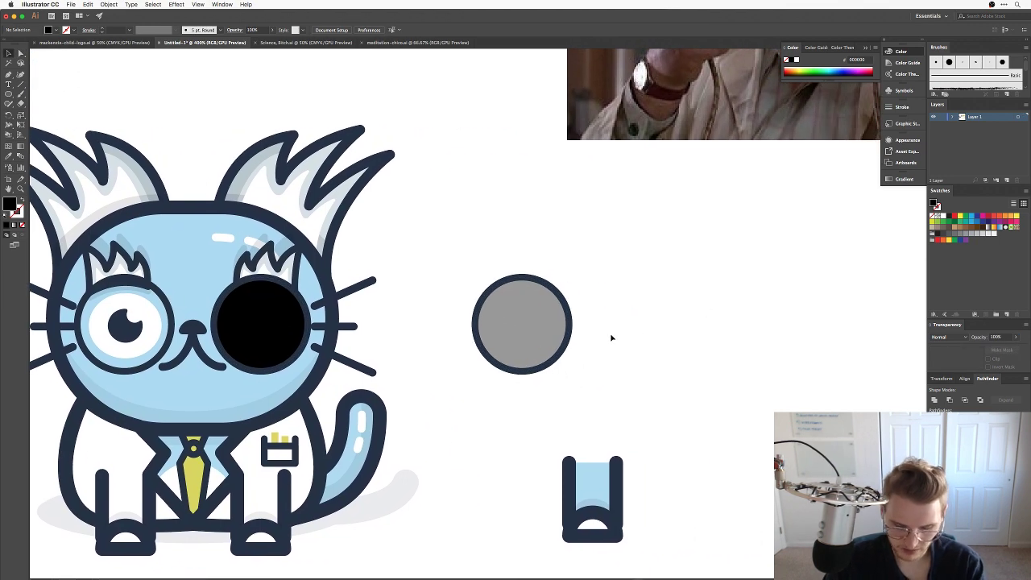
pyautogui.rightClick(534, 308)
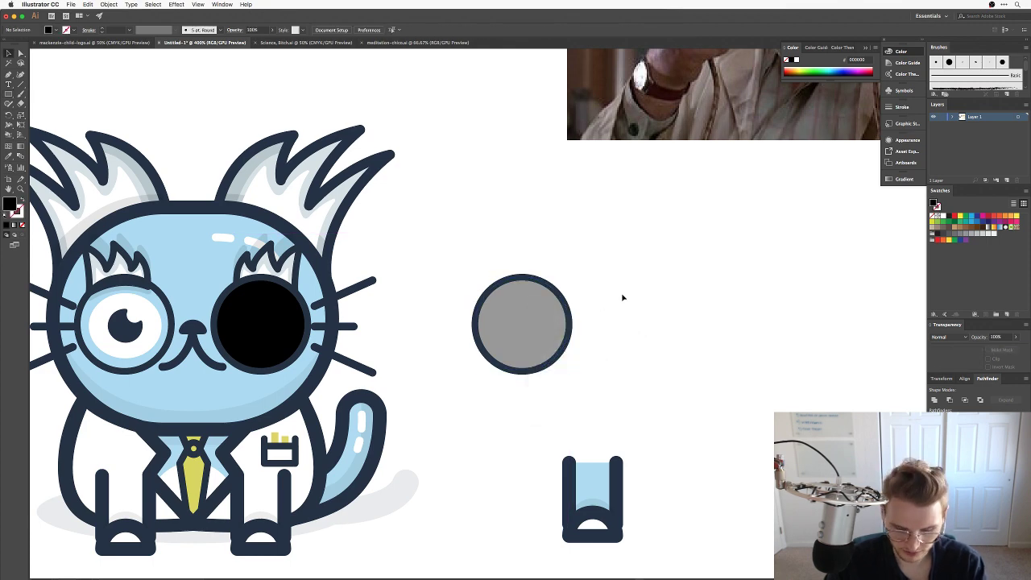
pyautogui.press('m')
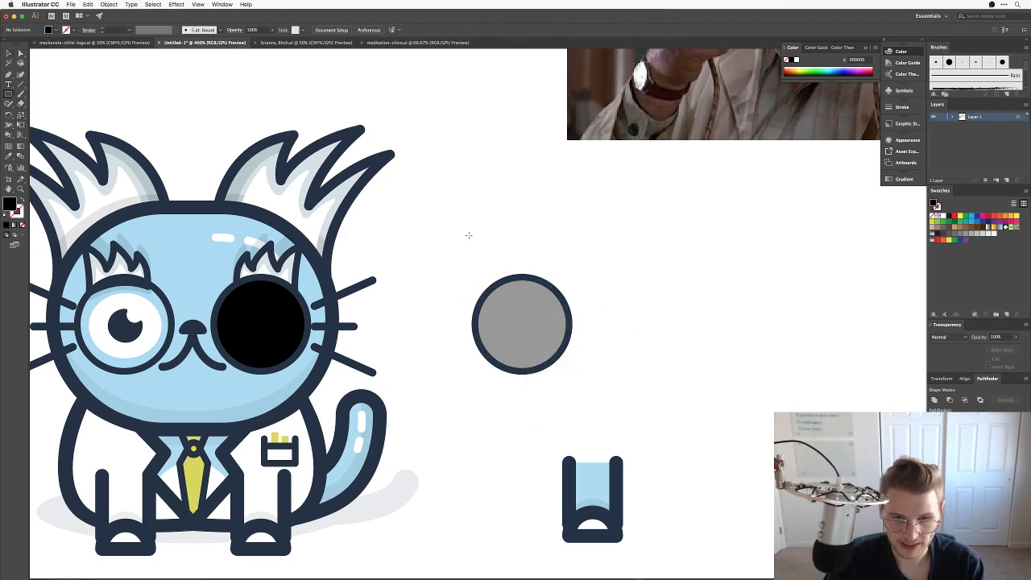
pyautogui.moveTo(508, 231); pyautogui.dragTo(510, 410)
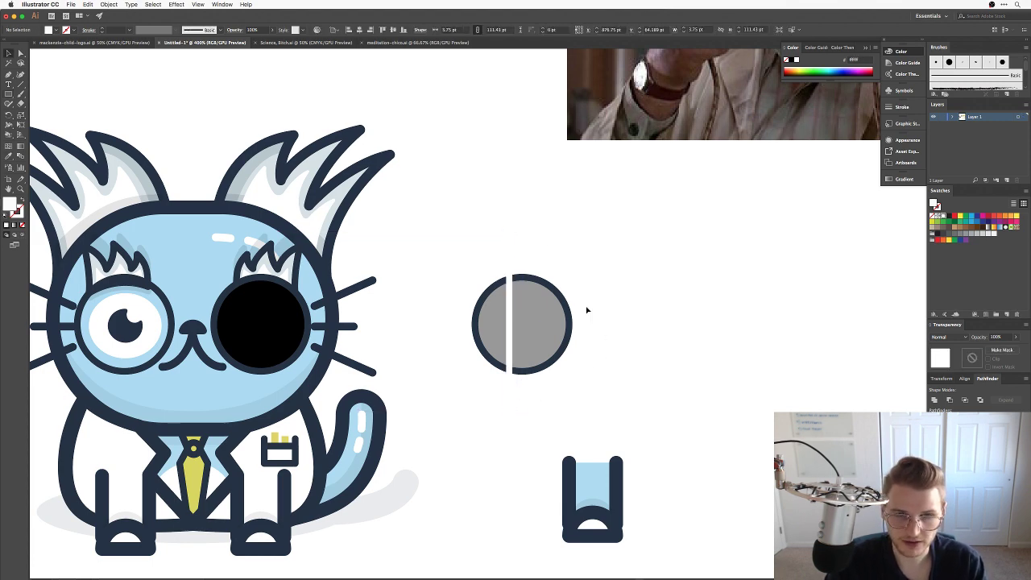
# Duplicate the white strip across the lens into four vertical bars, making the second one clearly wider than the others.
pyautogui.moveTo(513, 342); pyautogui.dragTo(524, 340)
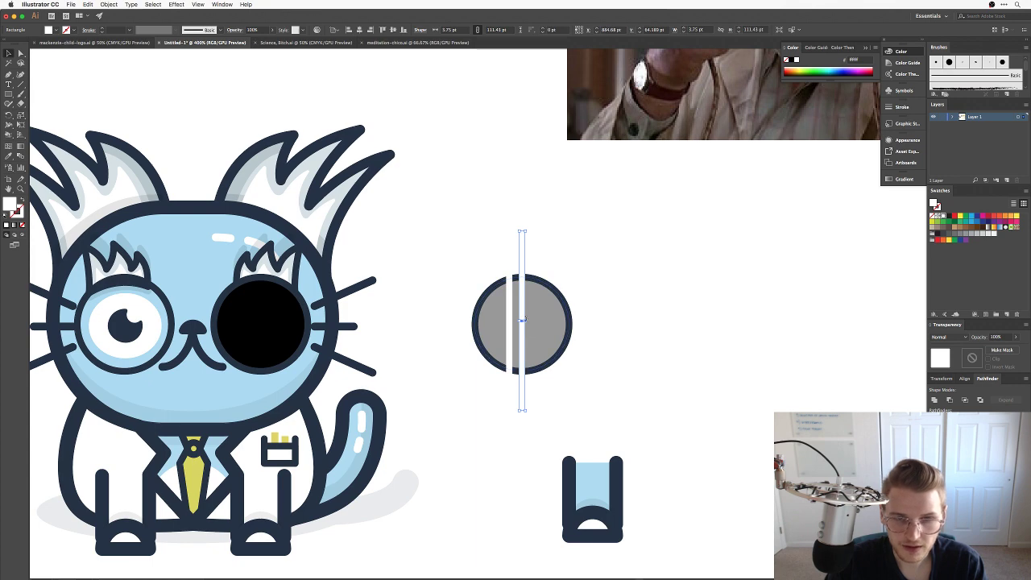
pyautogui.press('super+shift+a')
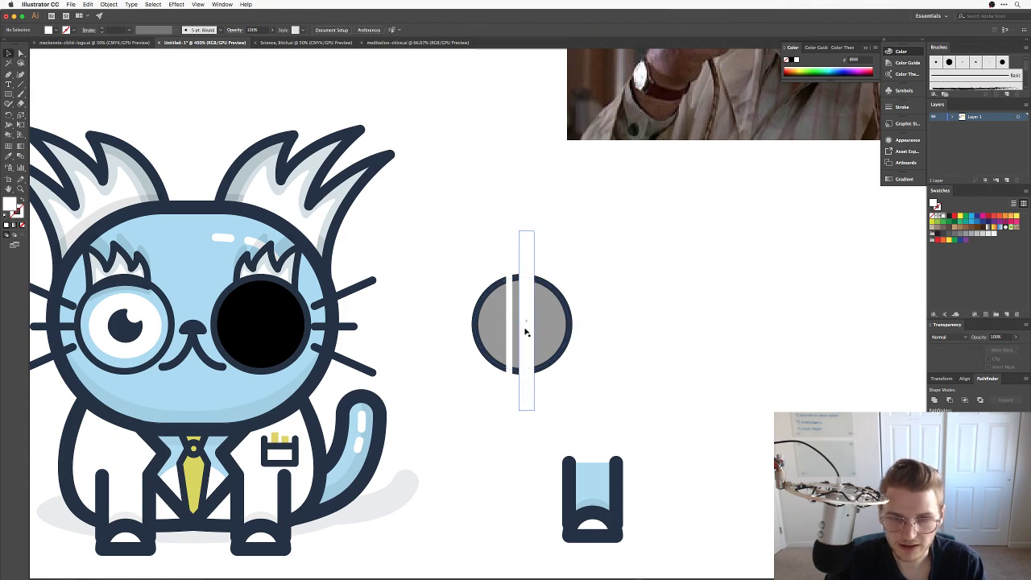
pyautogui.moveTo(525, 330); pyautogui.dragTo(561, 313)
pyautogui.click(583, 338)
pyautogui.press('super+d')
pyautogui.press('super+z')
pyautogui.click(584, 327)
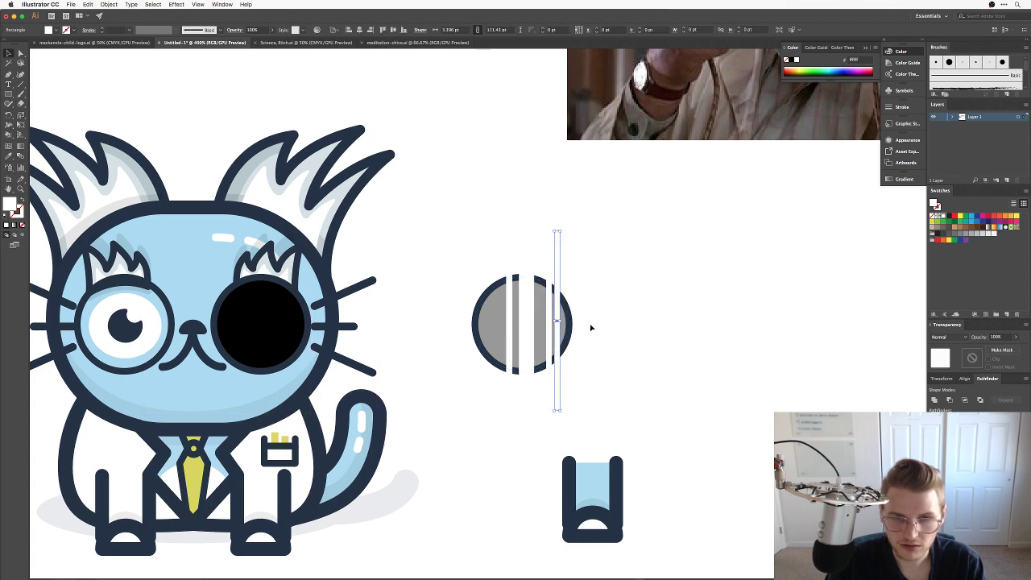
pyautogui.click(592, 327)
# Rotate all four white bars together by about 45° and centre them diagonally over the grey lens.
pyautogui.moveTo(568, 231); pyautogui.dragTo(520, 238)
pyautogui.moveTo(444, 215); pyautogui.dragTo(476, 238)
pyautogui.click(606, 301)
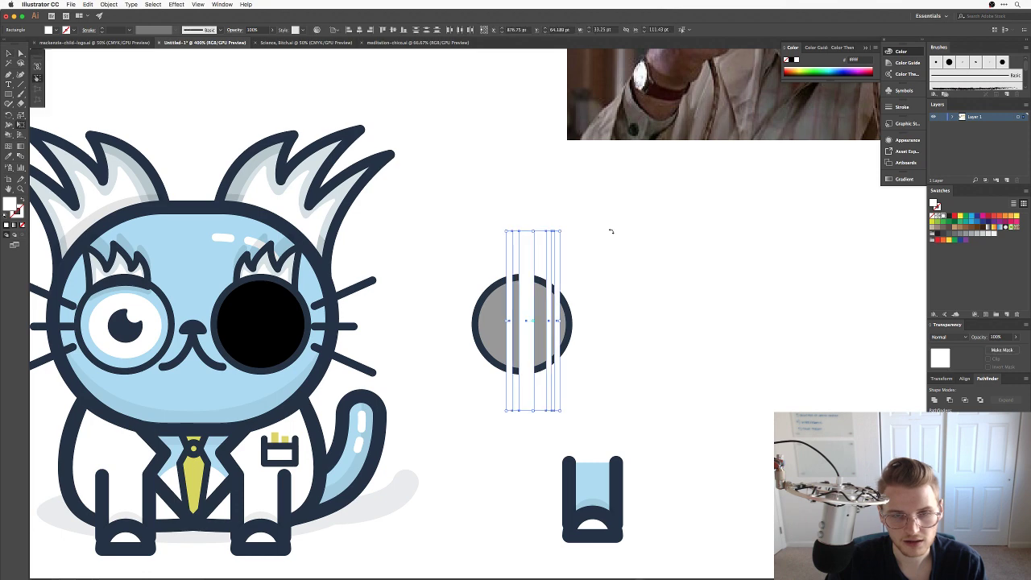
pyautogui.moveTo(610, 231); pyautogui.dragTo(548, 235)
pyautogui.moveTo(434, 207); pyautogui.dragTo(478, 285)
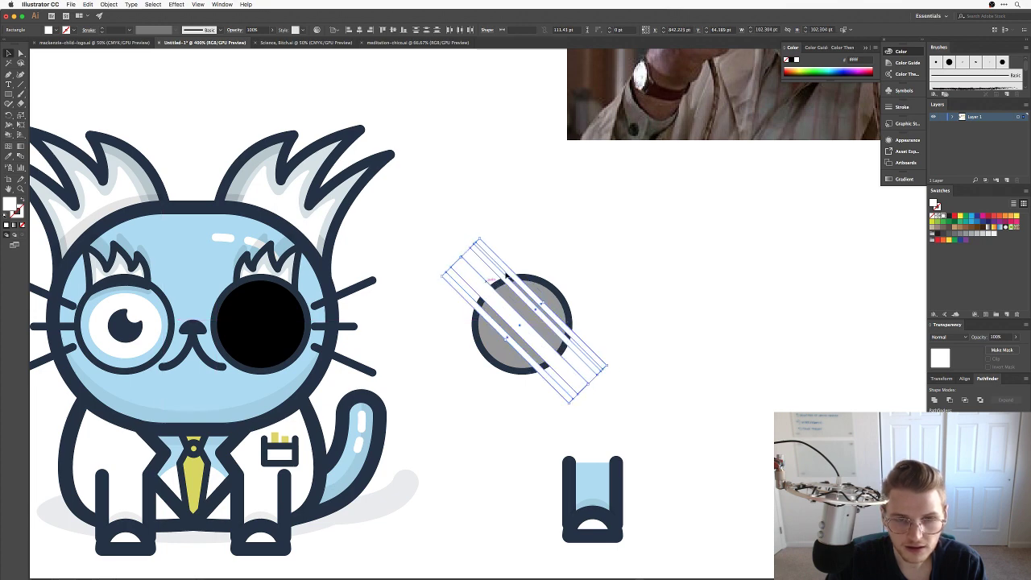
pyautogui.click(552, 263)
# Duplicate the grey lens circle in place, on top of the white diagonal bars.
pyautogui.click(561, 299)
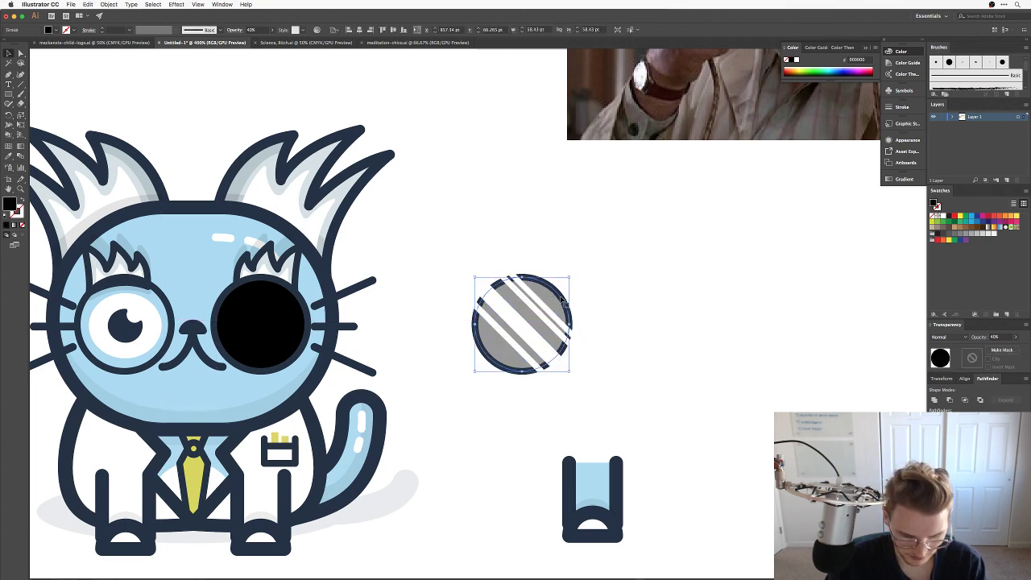
pyautogui.press('super')
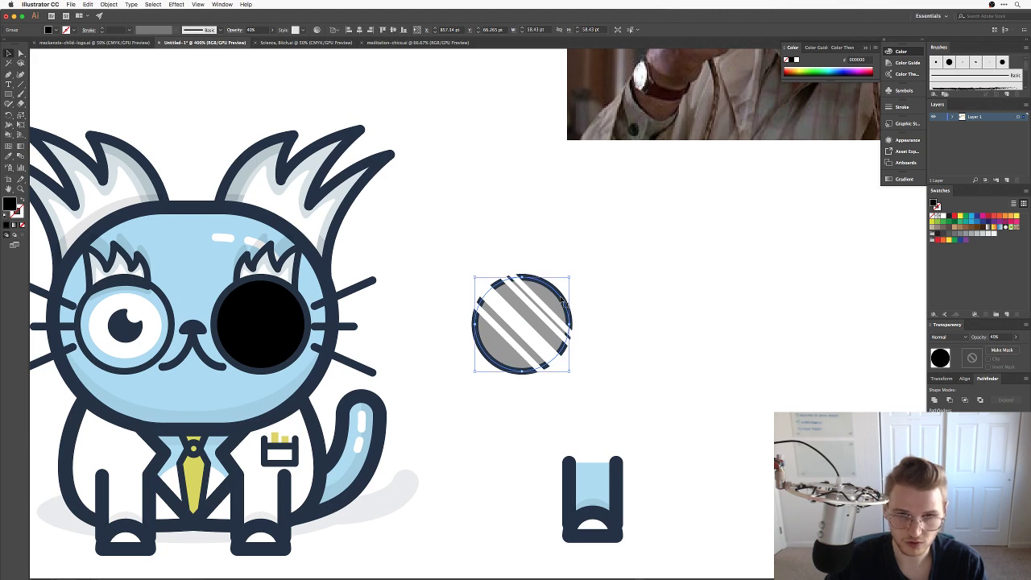
pyautogui.click(560, 299)
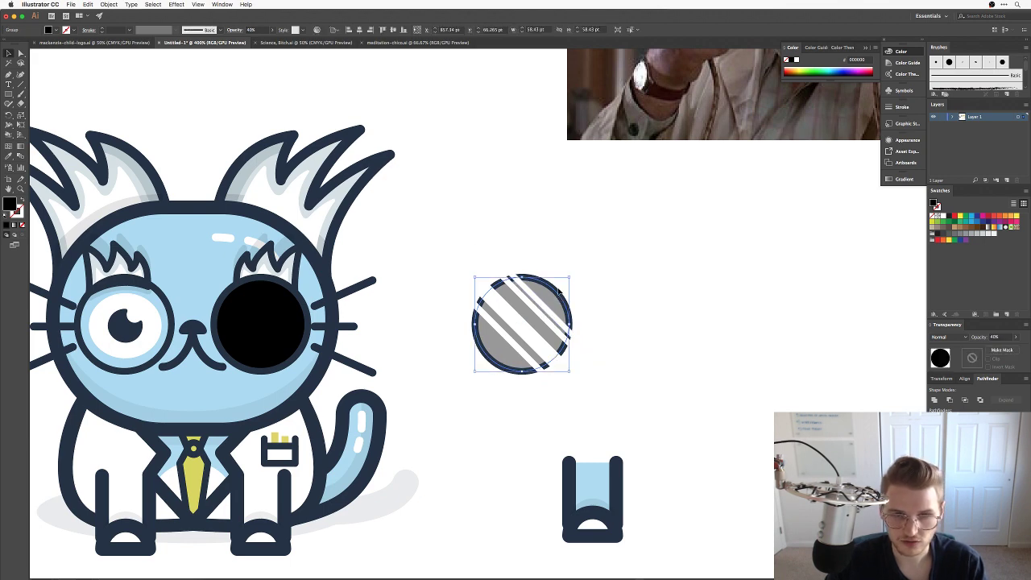
pyautogui.click(559, 293)
pyautogui.click(558, 293)
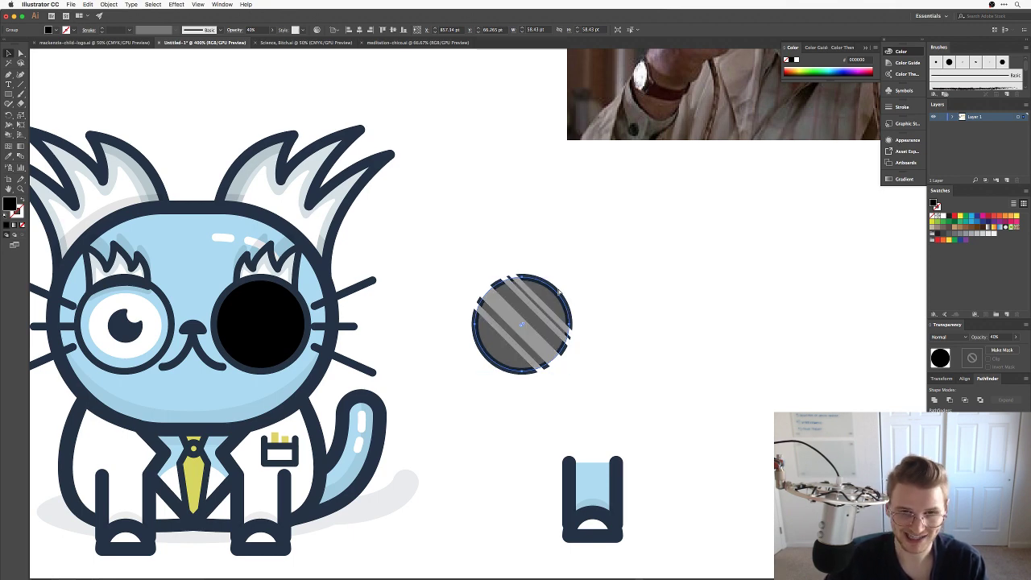
# Try to clip the bars and the whole lens, including its navy ring, to the duplicated circle, and undo it.
pyautogui.click(558, 293)
pyautogui.moveTo(615, 223); pyautogui.dragTo(479, 375)
pyautogui.press('super+7')
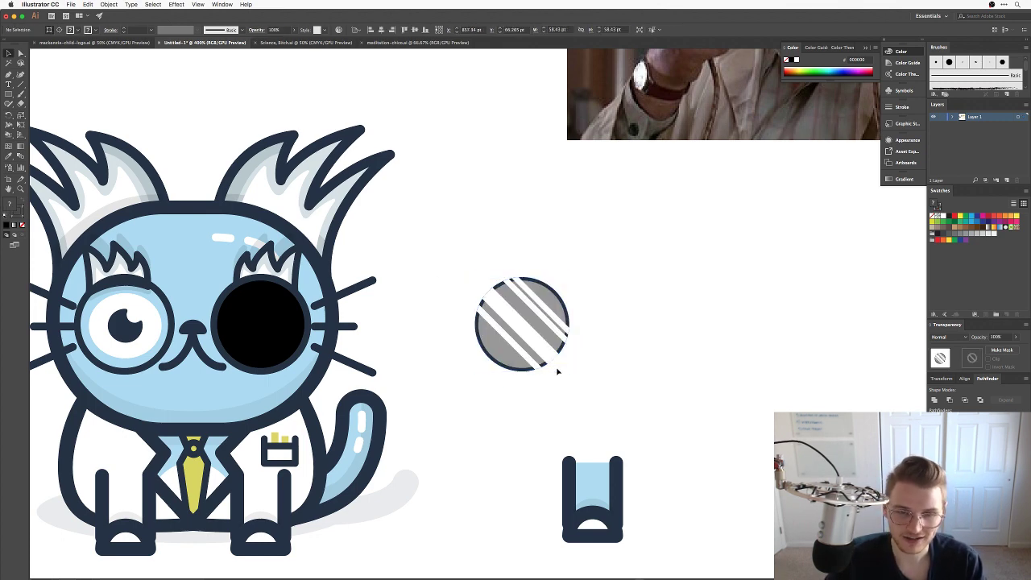
pyautogui.moveTo(553, 363); pyautogui.dragTo(538, 317)
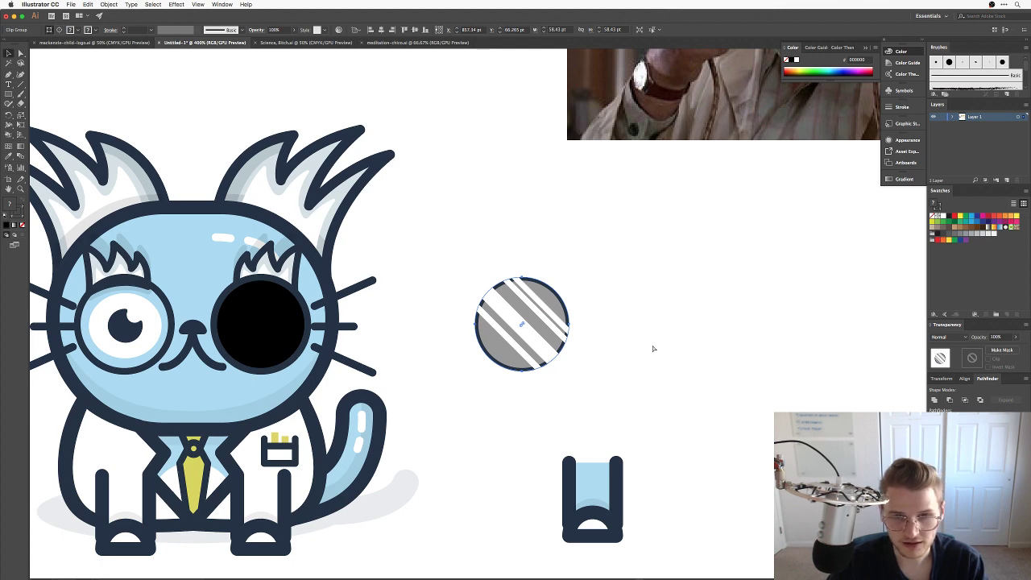
pyautogui.press('super+z')
pyautogui.press('super+z')
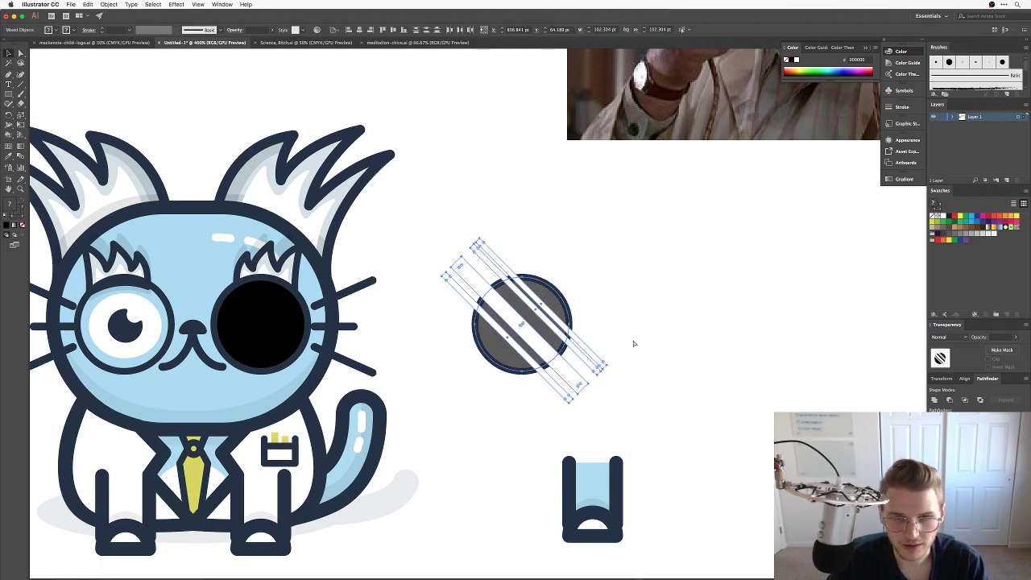
pyautogui.press('super+shift+z')
pyautogui.click(618, 328)
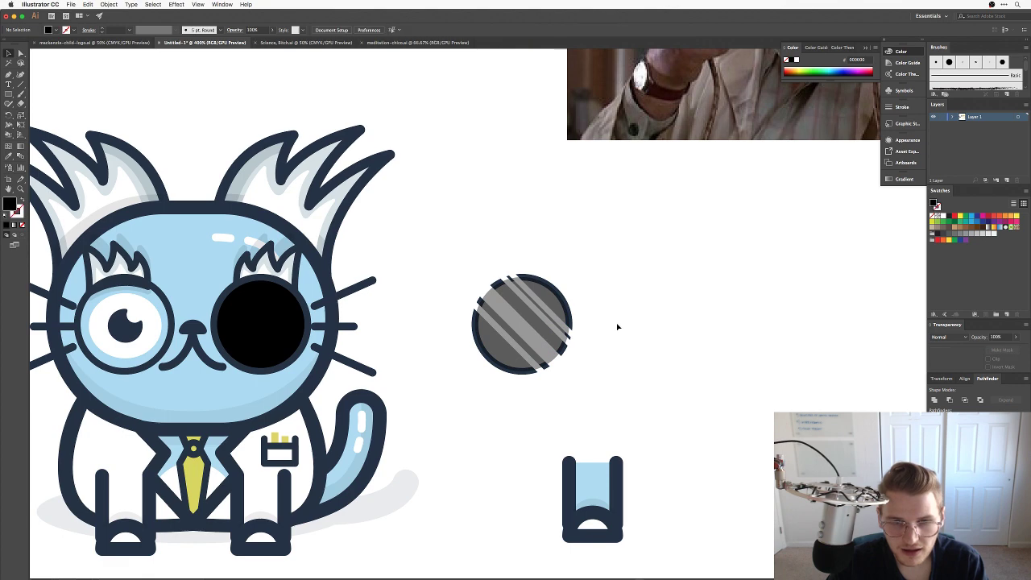
# Clip only the four white bars to the duplicated lens circle with a clipping mask, excluding the navy ring.
pyautogui.click(541, 317)
pyautogui.moveTo(636, 418); pyautogui.dragTo(580, 314)
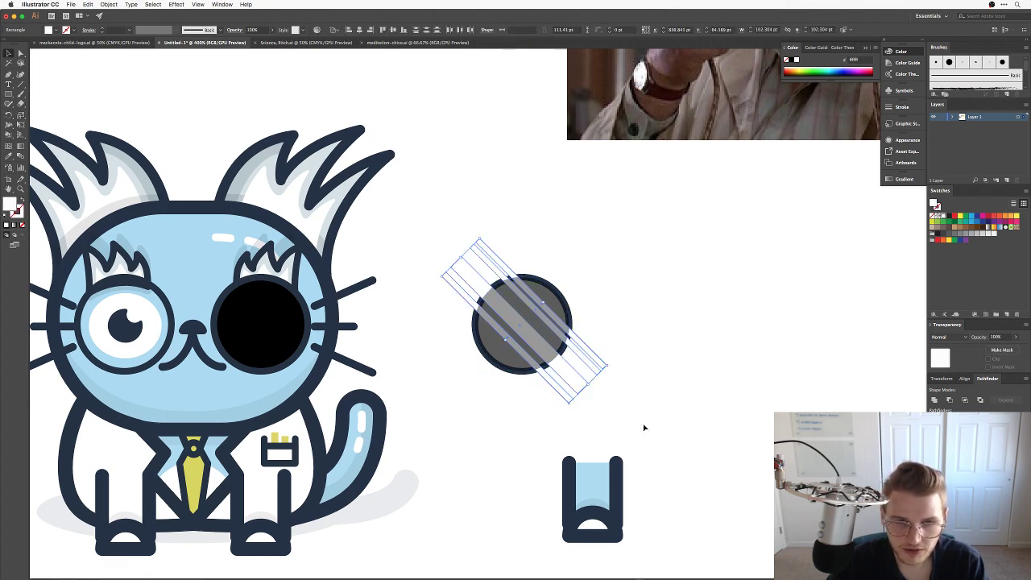
pyautogui.keyDown('shift'); pyautogui.click(510, 357); pyautogui.keyUp('shift')
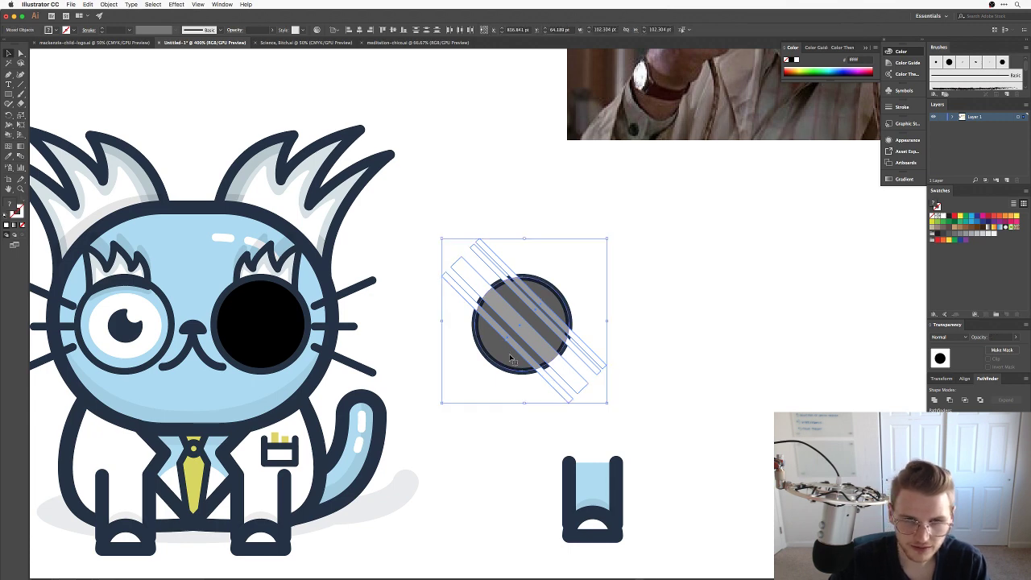
pyautogui.press('super+7')
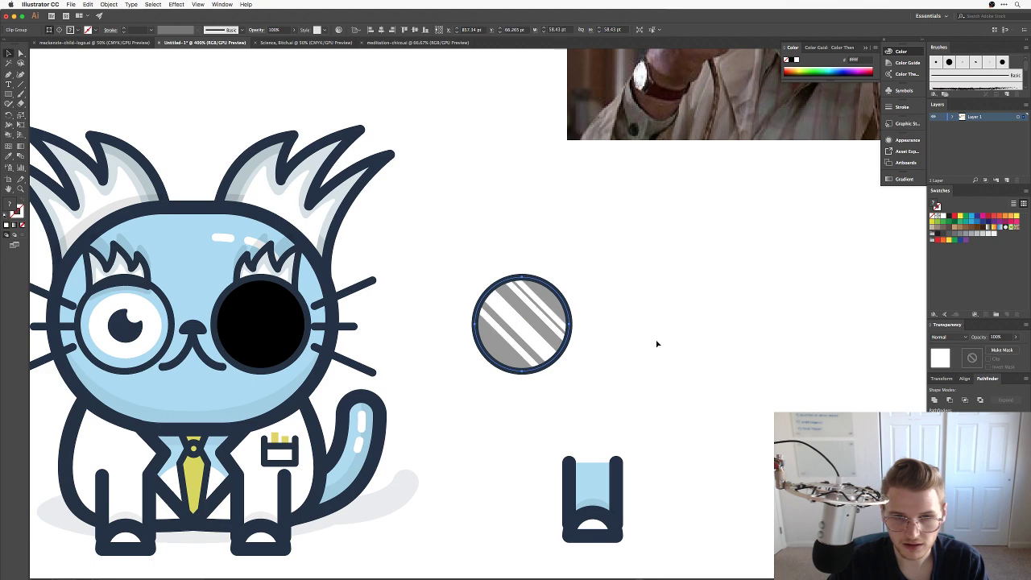
# Delete the black circle covering the cat's right-hand eye and place the striped lens over that eye.
pyautogui.hscroll(-5, 682, 335)
pyautogui.click(360, 327)
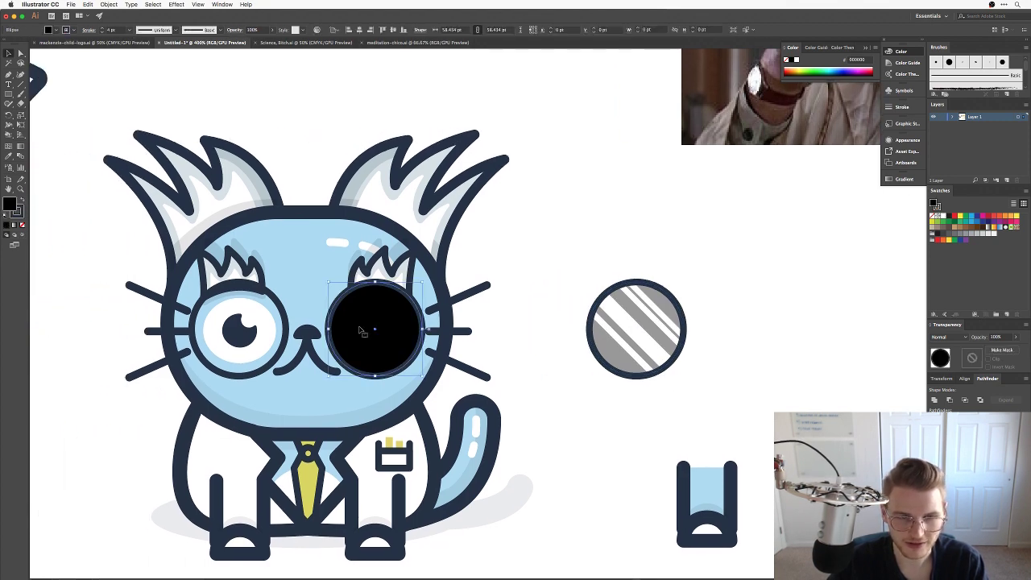
pyautogui.press('Delete')
pyautogui.click(634, 346)
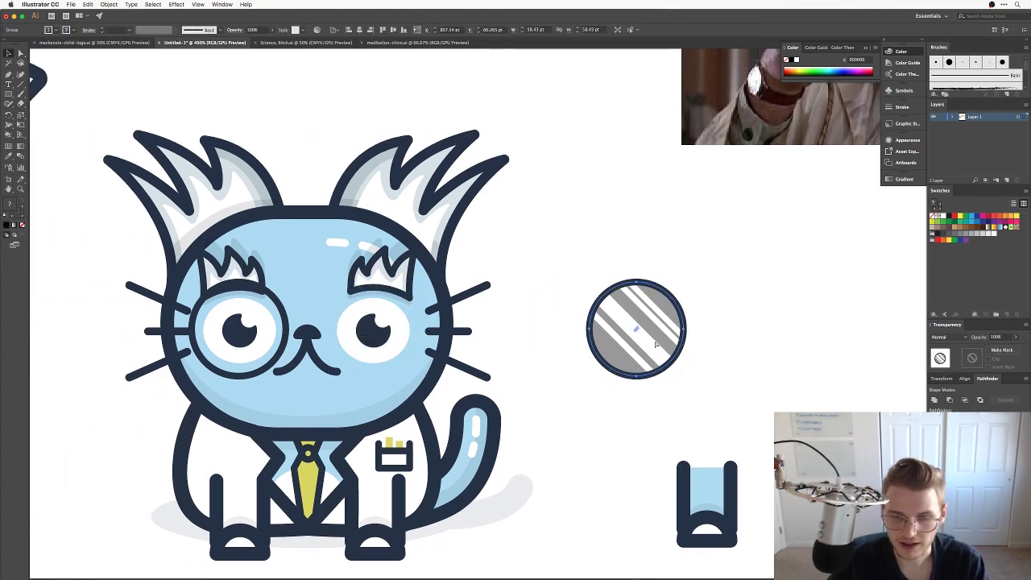
pyautogui.moveTo(634, 347); pyautogui.dragTo(370, 346)
pyautogui.click(457, 355)
pyautogui.hscroll(-8, 458, 355)
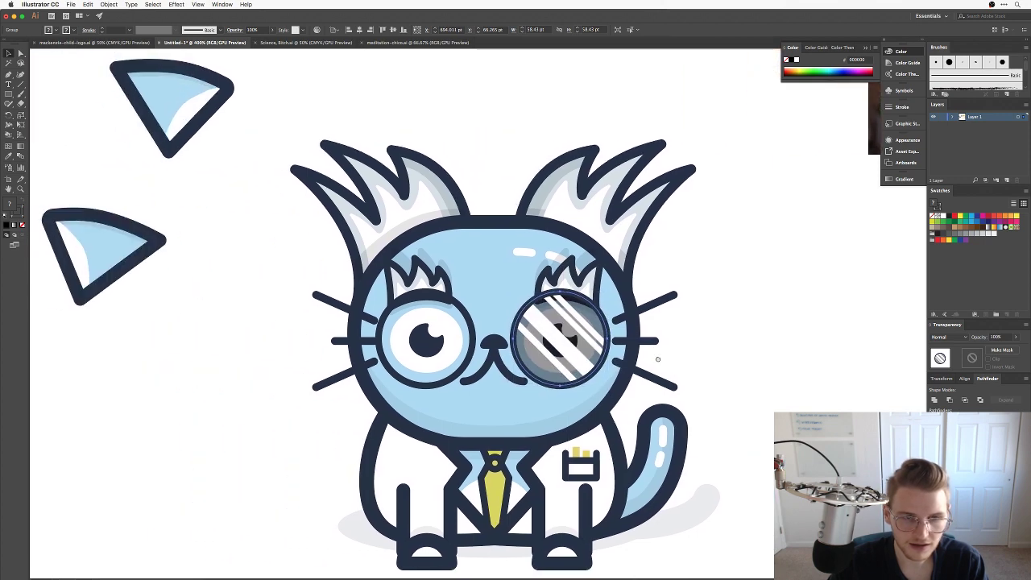
# Set the opacity of the white reflection bars inside the lens to 40%.
pyautogui.click(552, 362)
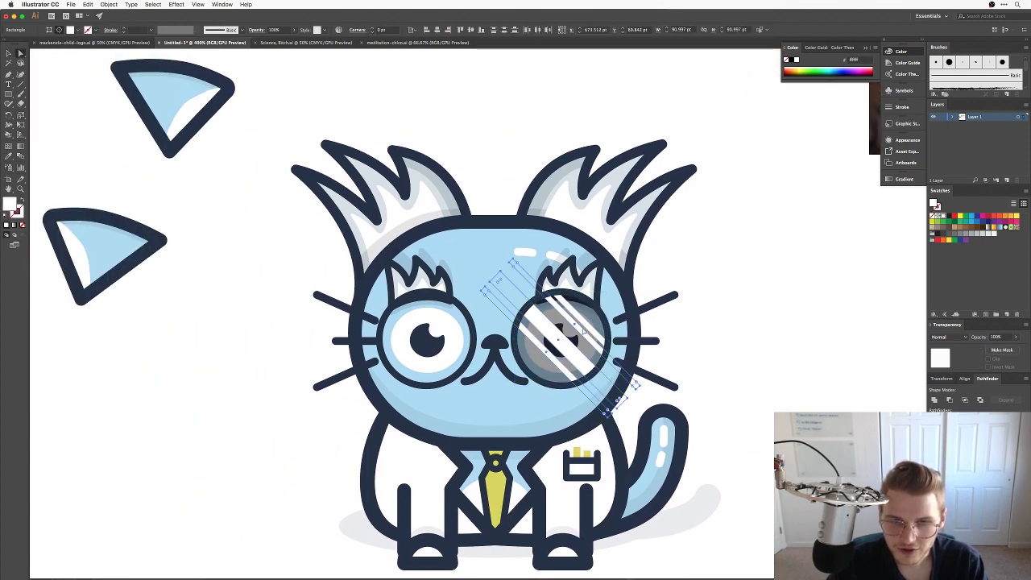
pyautogui.click(582, 330)
pyautogui.click(1013, 339)
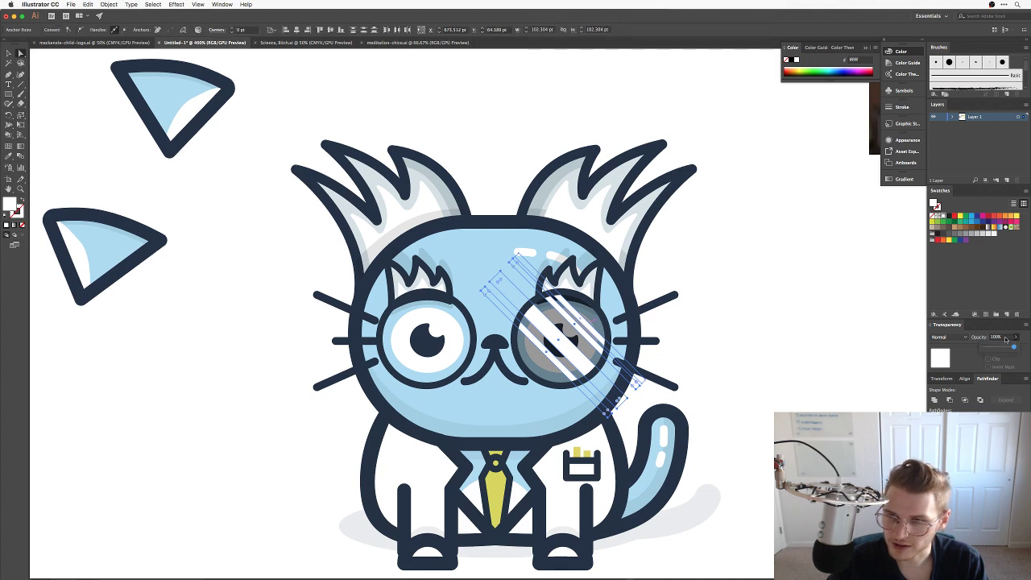
pyautogui.write('40')
pyautogui.press('Return')
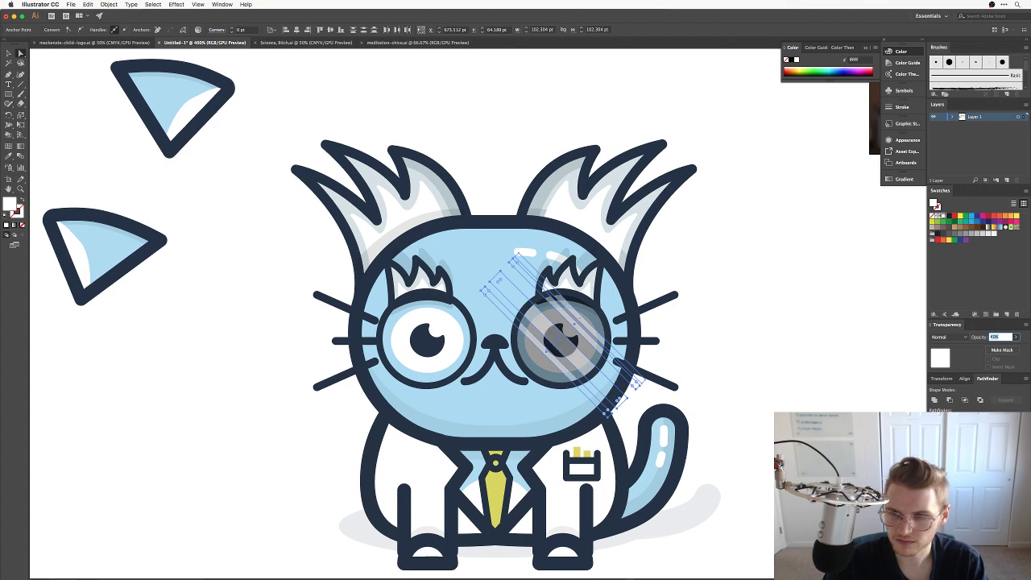
pyautogui.click(720, 308)
# Select the jagged white eyebrow above the tinted lens.
pyautogui.scroll(-3, 737, 347)
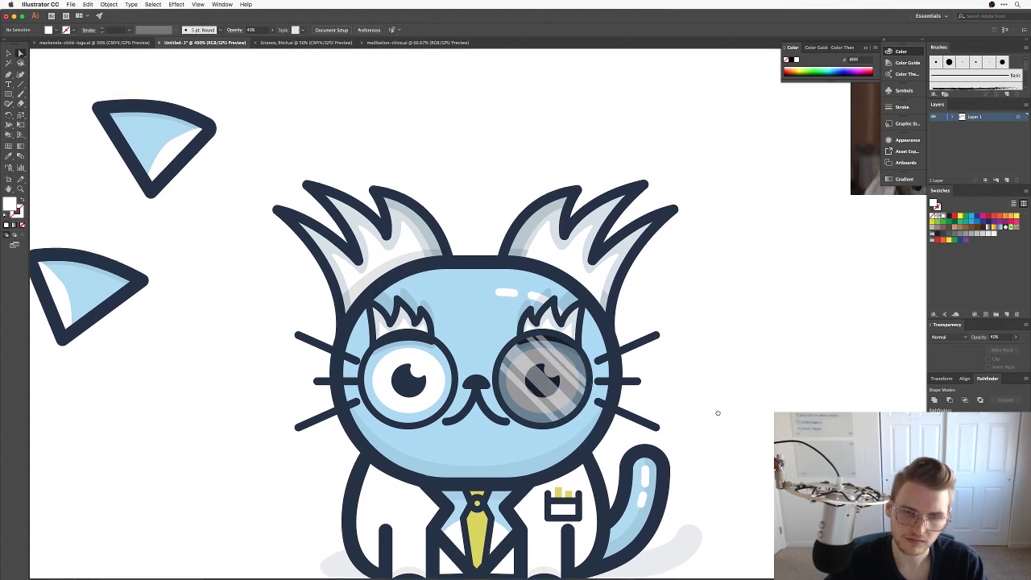
pyautogui.moveTo(736, 324); pyautogui.dragTo(733, 328)
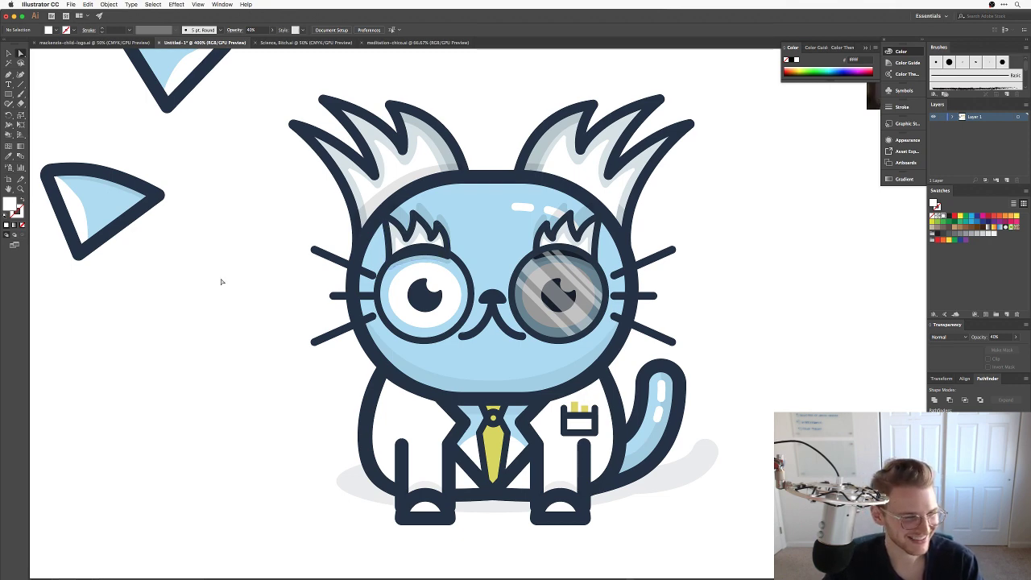
pyautogui.press('super+equal')
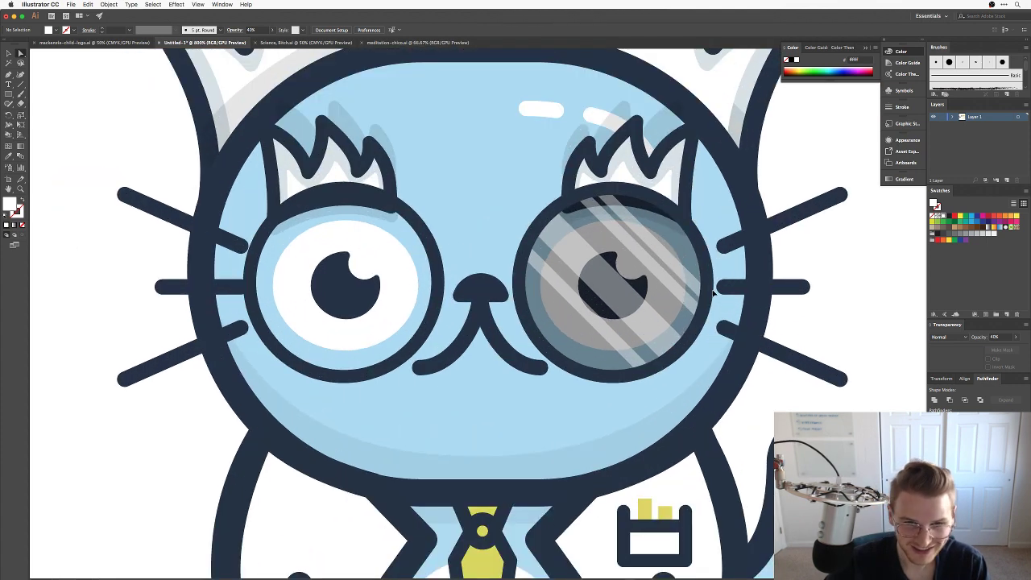
pyautogui.click(646, 140)
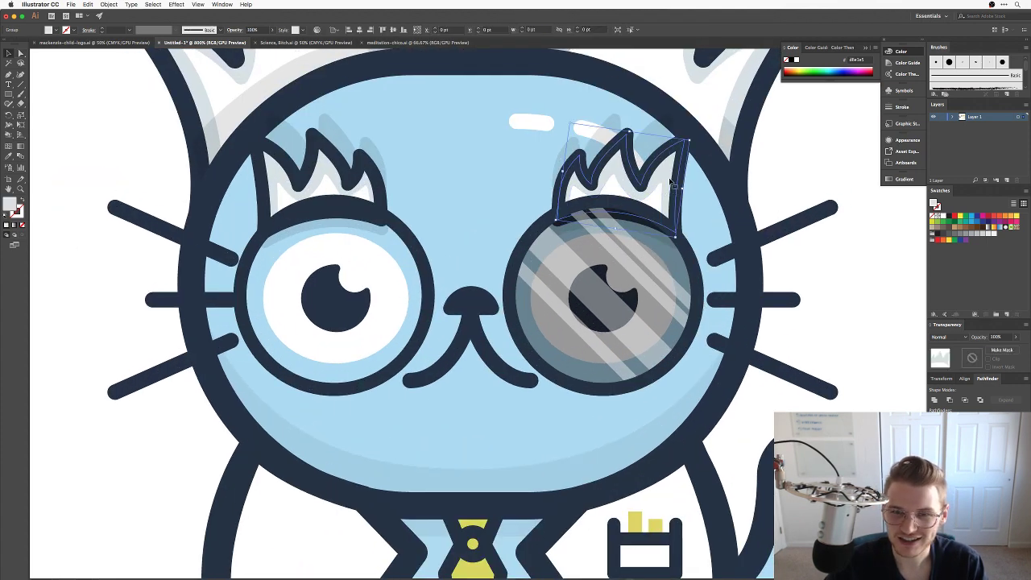
# Nudge the right eyebrow and its shadow slightly above the right lens.
pyautogui.moveTo(648, 143); pyautogui.dragTo(649, 140)
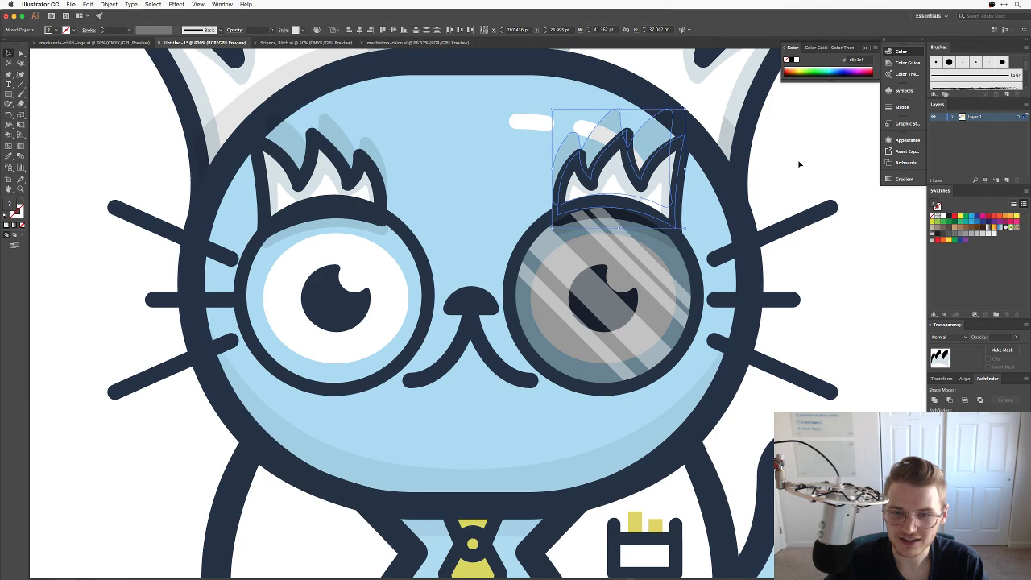
pyautogui.click(798, 164)
pyautogui.moveTo(724, 210); pyautogui.dragTo(727, 205)
pyautogui.hscroll(2, 483, 233)
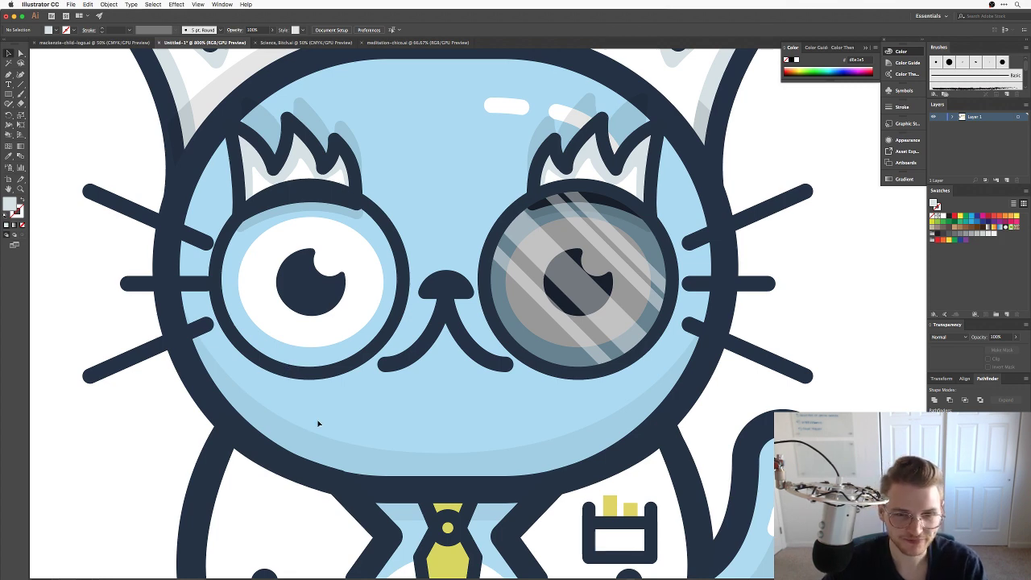
# Delete the plain ring around the left eye and place a copy of the right glass lens over that eye.
pyautogui.click(323, 374)
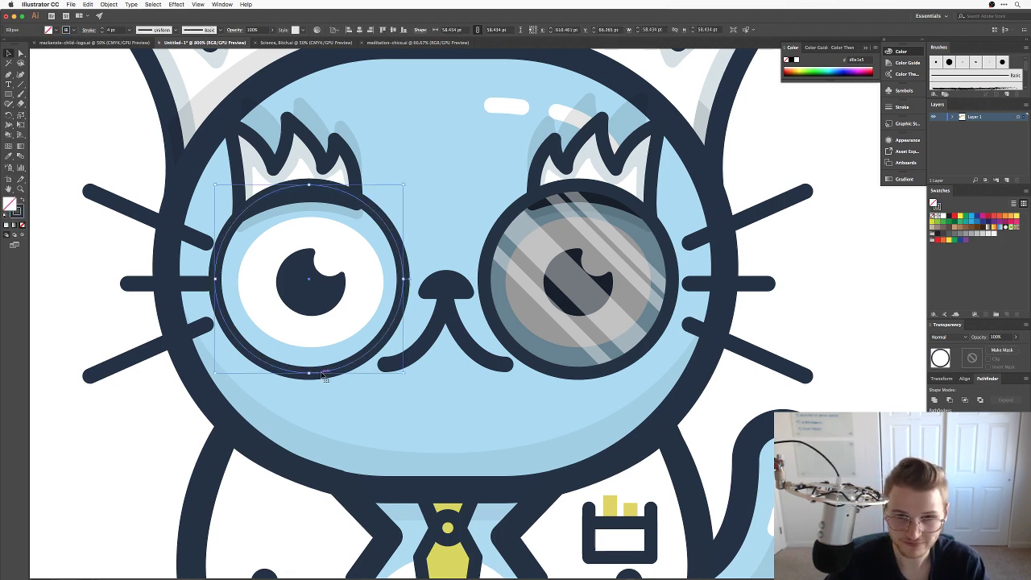
pyautogui.press('Delete')
pyautogui.click(617, 330)
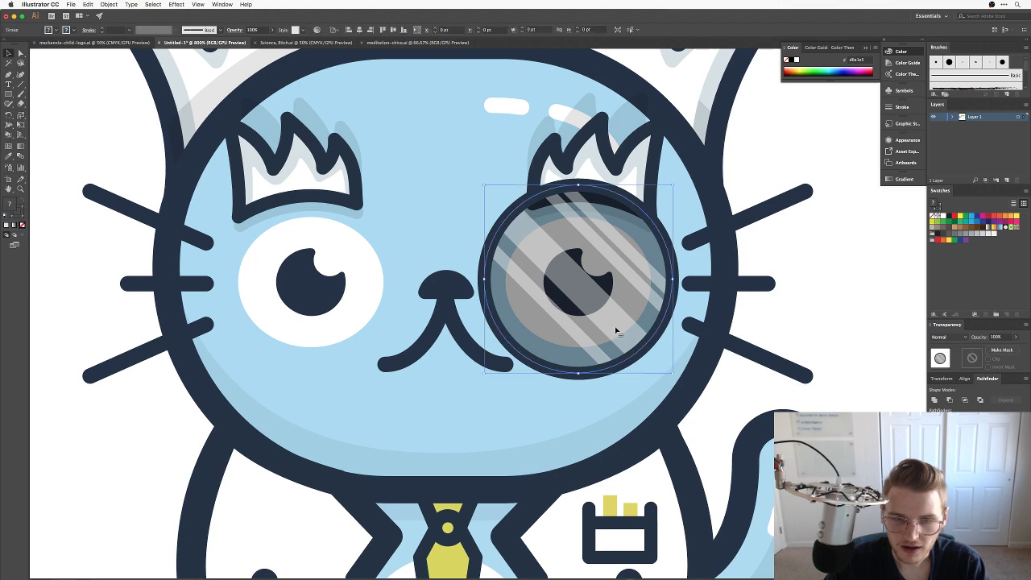
pyautogui.moveTo(600, 300); pyautogui.dragTo(354, 296)
pyautogui.click(451, 213)
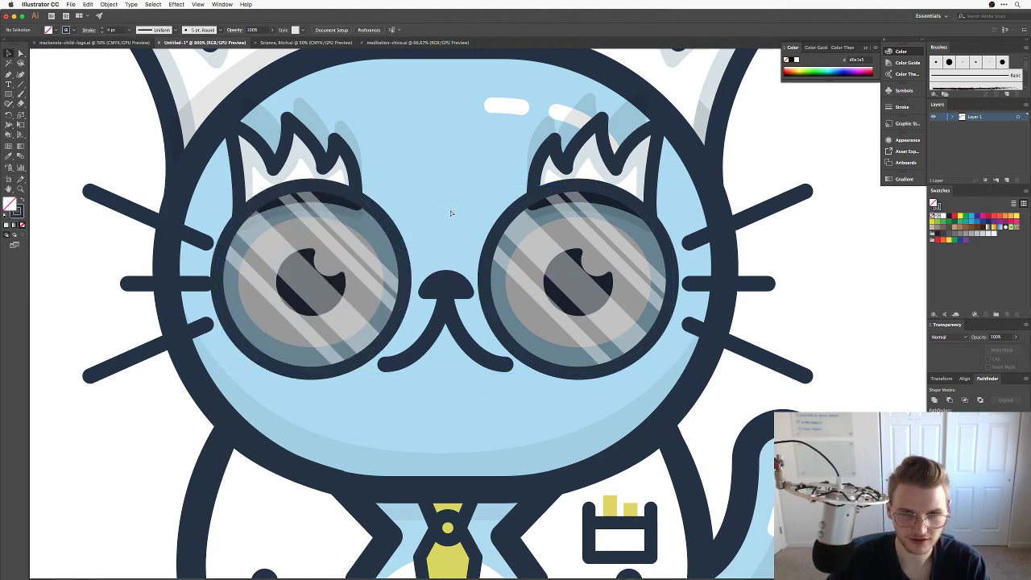
pyautogui.hotkey('ctrl', '0')
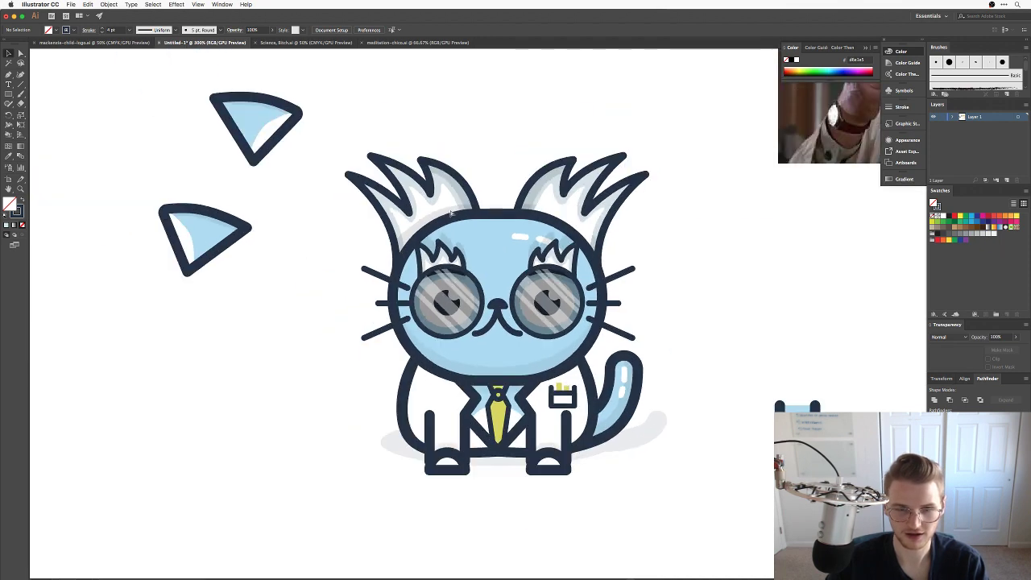
pyautogui.moveTo(673, 280)
pyautogui.mouseDown()
pyautogui.moveTo(659, 328)
pyautogui.moveTo(660, 296)
pyautogui.mouseUp()
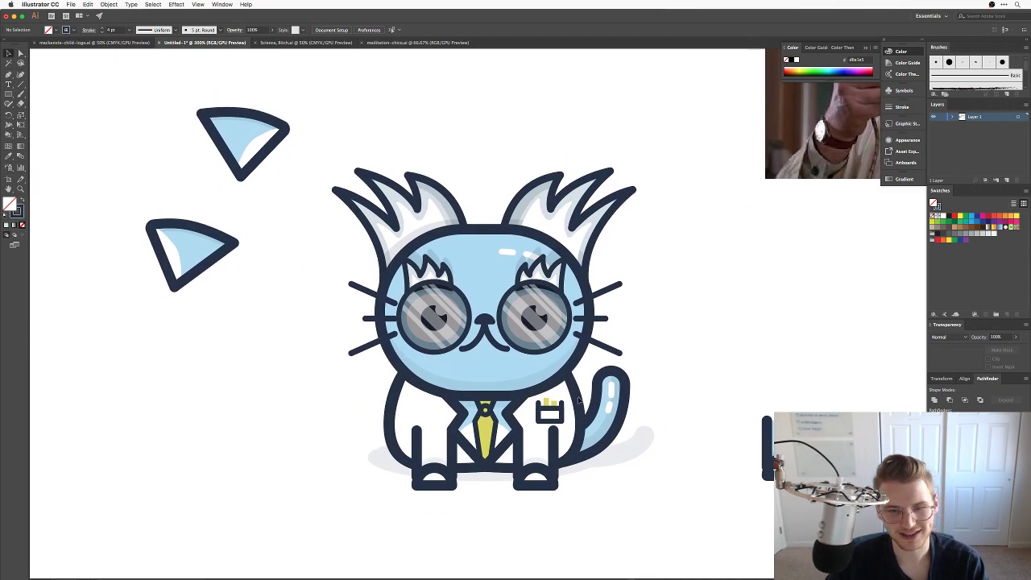
# Set the opacity of the black tint circles in both lenses to 25%.
pyautogui.press('a')
pyautogui.click(524, 344)
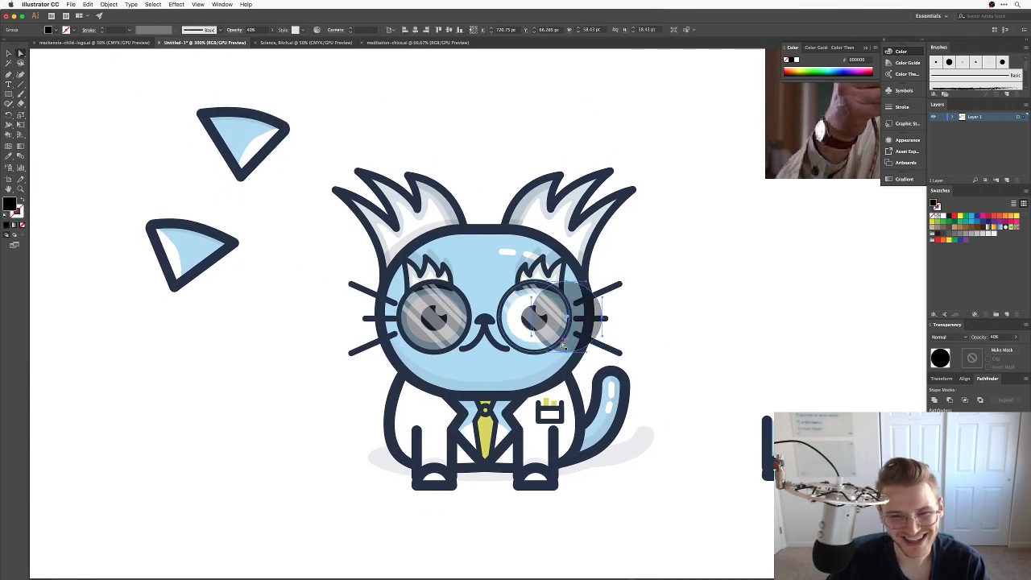
pyautogui.keyDown('shift'); pyautogui.click(419, 344); pyautogui.keyUp('shift')
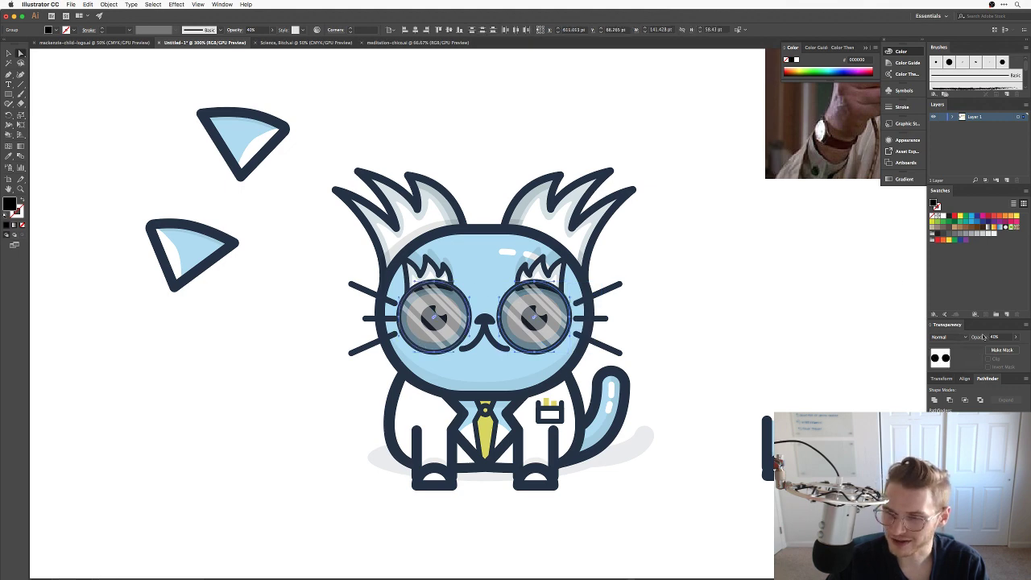
pyautogui.click(996, 337)
pyautogui.write('20')
pyautogui.press('Return')
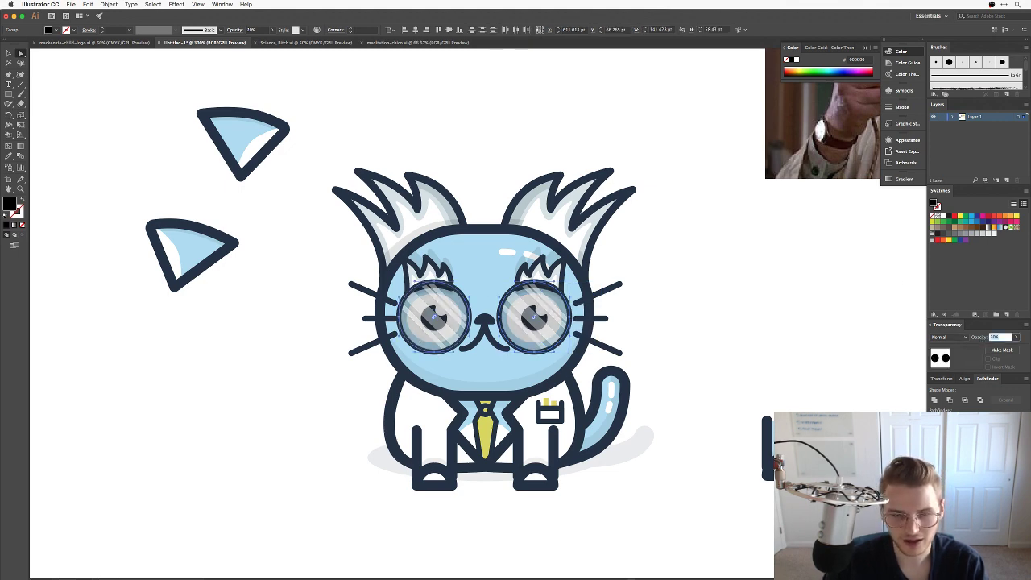
pyautogui.write('25')
pyautogui.press('Return')
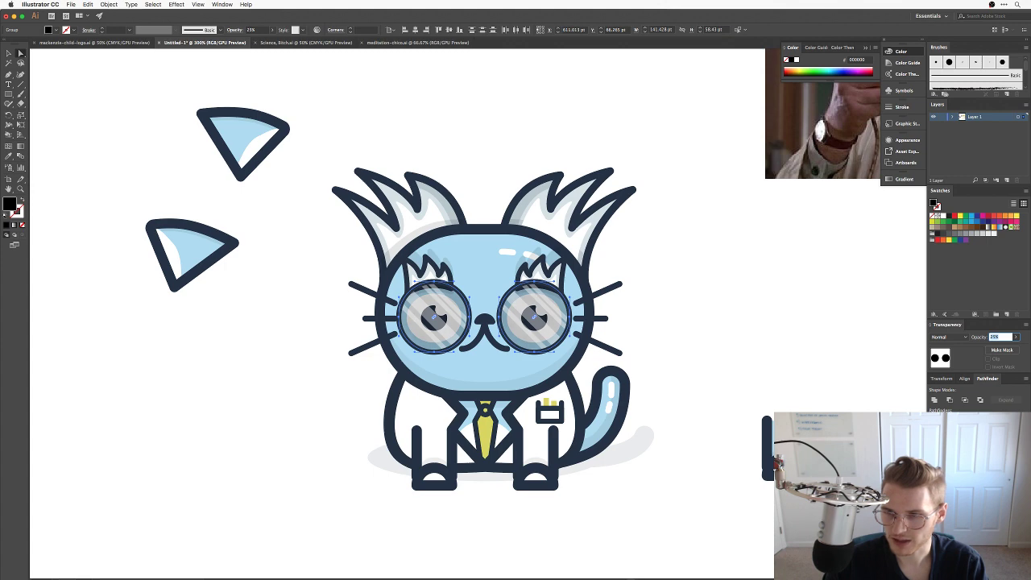
pyautogui.click(792, 316)
pyautogui.moveTo(665, 396)
pyautogui.mouseDown()
pyautogui.moveTo(702, 347)
pyautogui.moveTo(675, 414)
pyautogui.moveTo(649, 390)
pyautogui.mouseUp()
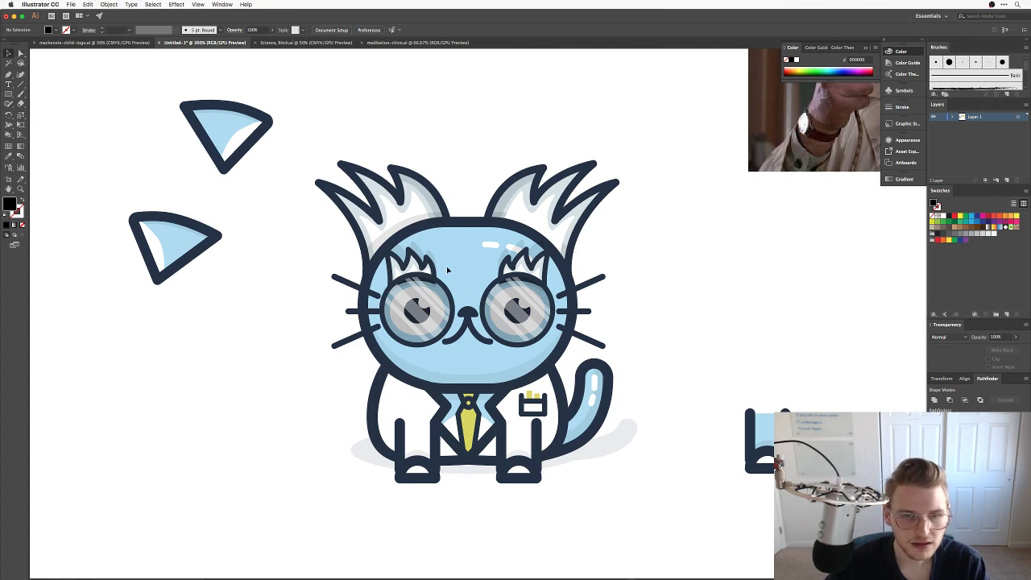
# Try moving the left eyebrow and its shadow down over the upper part of the left lens.
pyautogui.click(419, 260)
pyautogui.moveTo(421, 258); pyautogui.dragTo(421, 264)
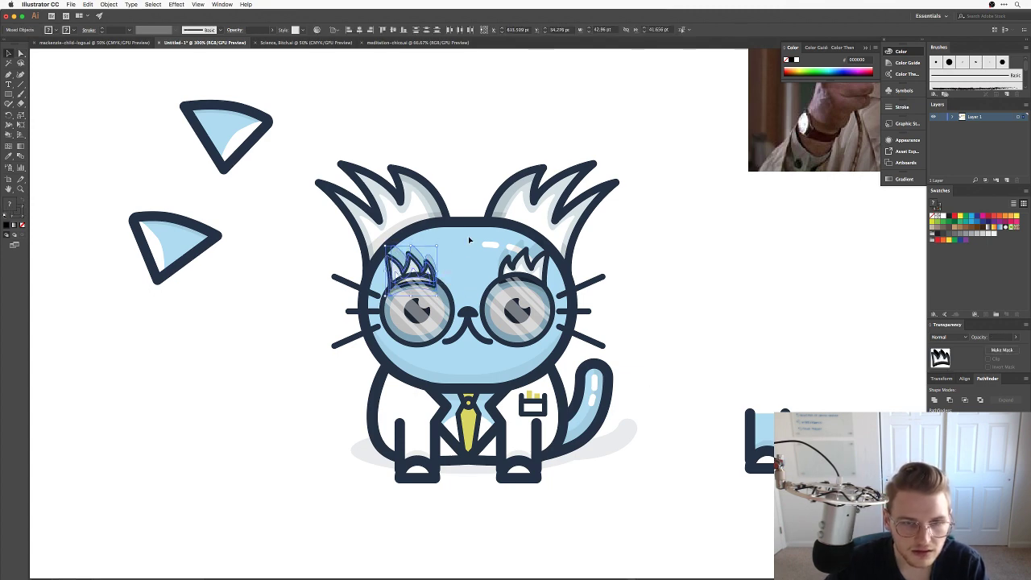
pyautogui.press('super+shift+a')
pyautogui.click(425, 261)
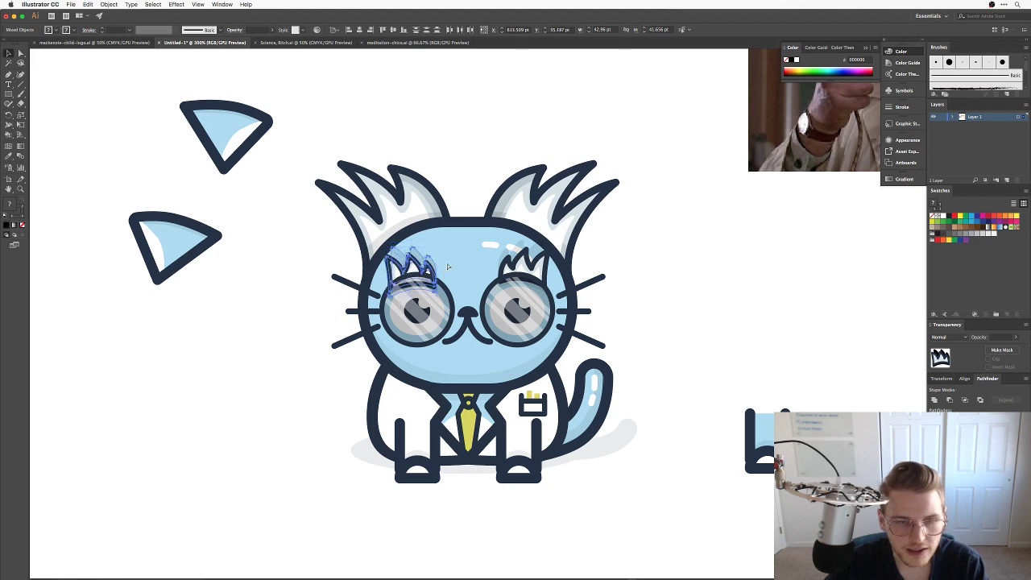
pyautogui.press('super+equal')
pyautogui.press('super+equal')
pyautogui.press('super+equal')
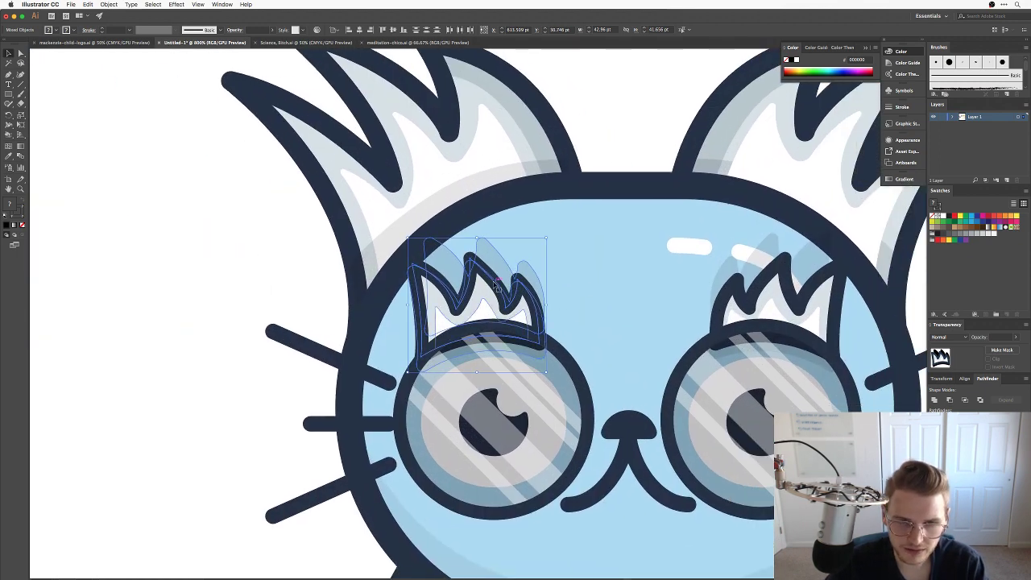
pyautogui.moveTo(497, 286); pyautogui.dragTo(522, 313)
pyautogui.press('super+minus')
pyautogui.press('shift+super+a')
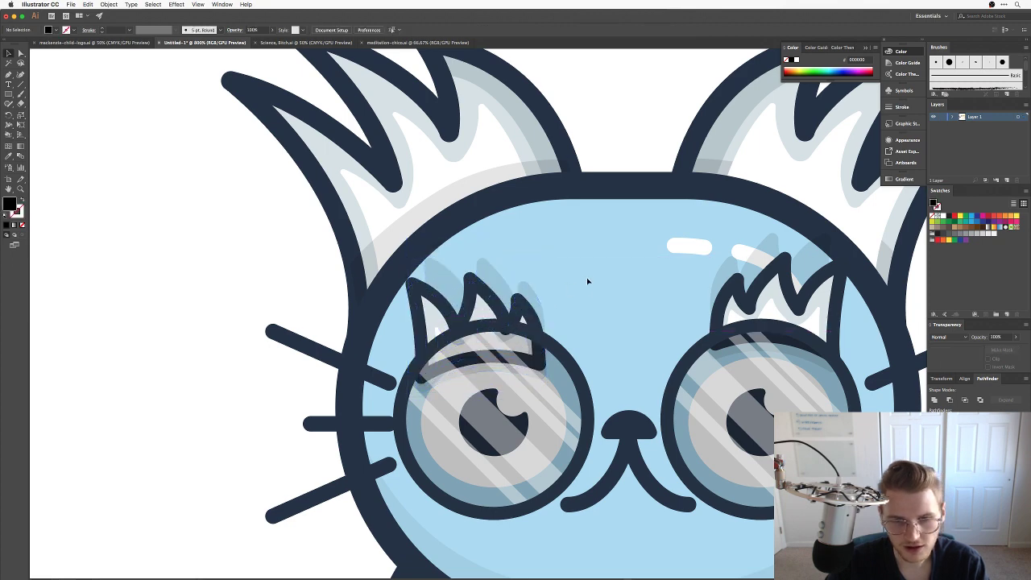
# Move the left eyebrow and its shadow up so they sit along the upper rim of the left lens.
pyautogui.press('super+equal')
pyautogui.moveTo(475, 340); pyautogui.dragTo(471, 294)
pyautogui.press('super+minus')
pyautogui.press('shift+super+a')
pyautogui.press('super+minus')
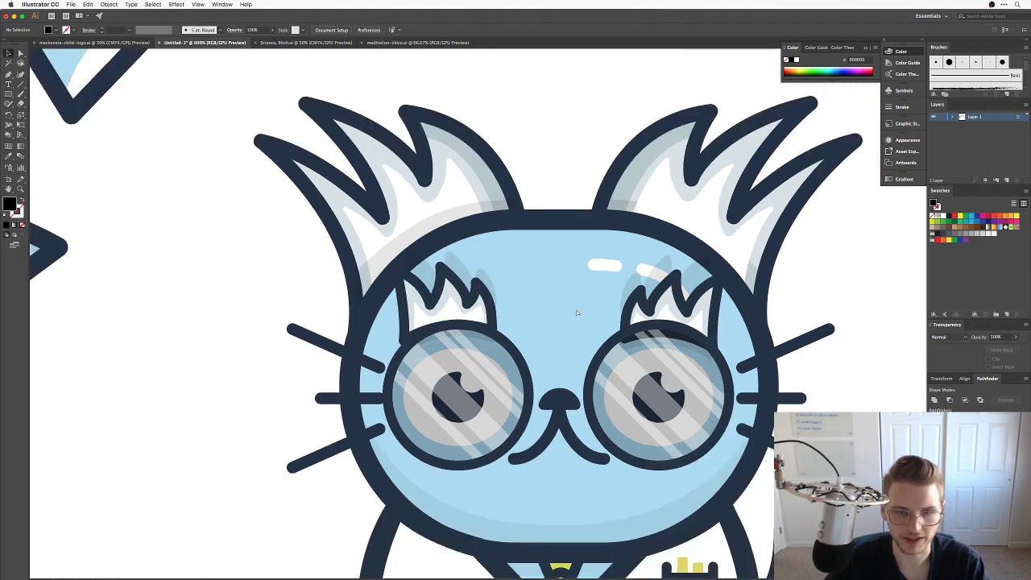
# Examine the whole cat and its face with the new glasses, both close up and from a distance.
pyautogui.hscroll(5, 636, 347)
pyautogui.scroll(-1, 636, 348)
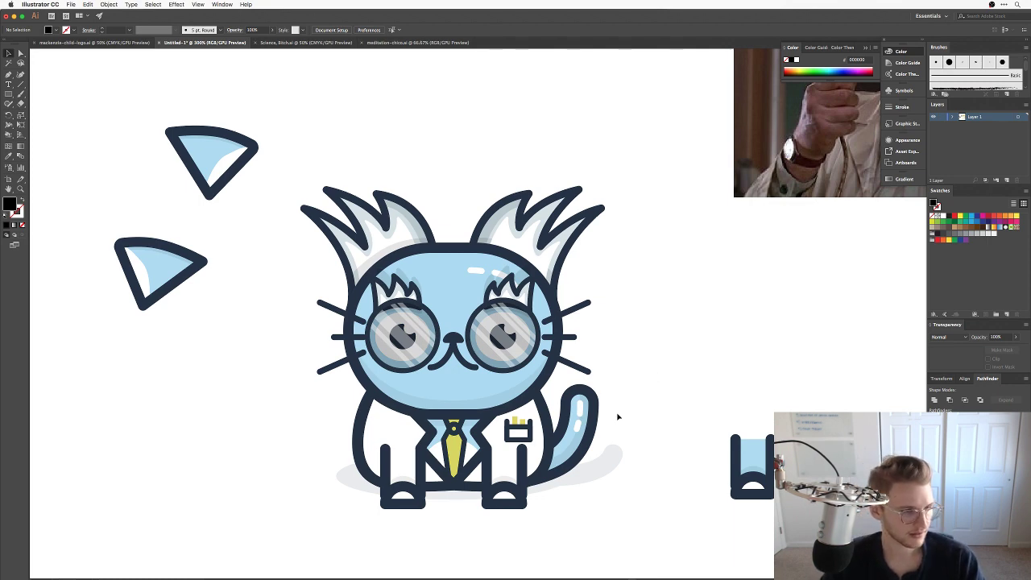
pyautogui.moveTo(587, 380); pyautogui.dragTo(625, 372)
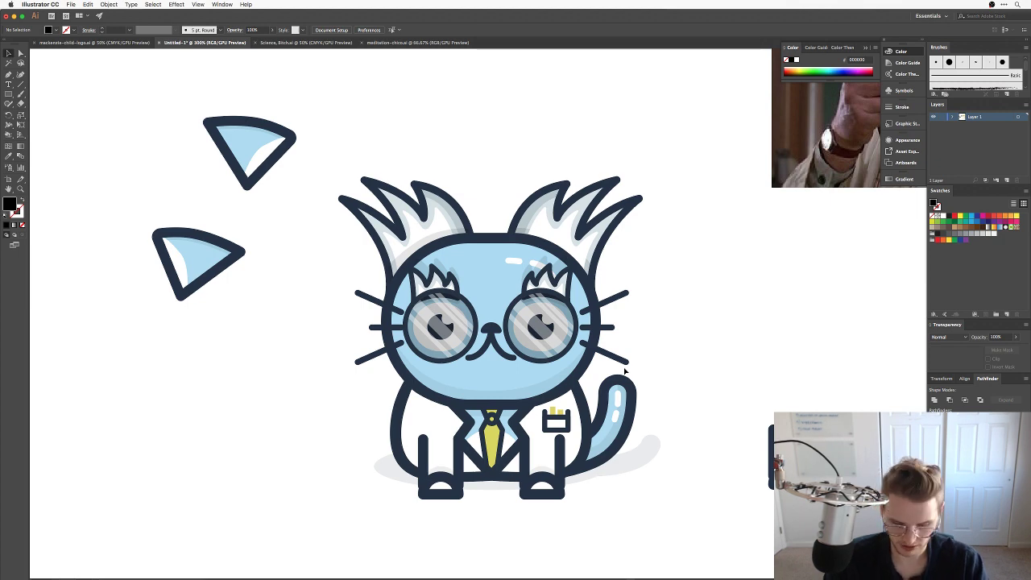
pyautogui.press('super+equal')
pyautogui.press('super+equal')
pyautogui.moveTo(762, 346); pyautogui.dragTo(746, 372)
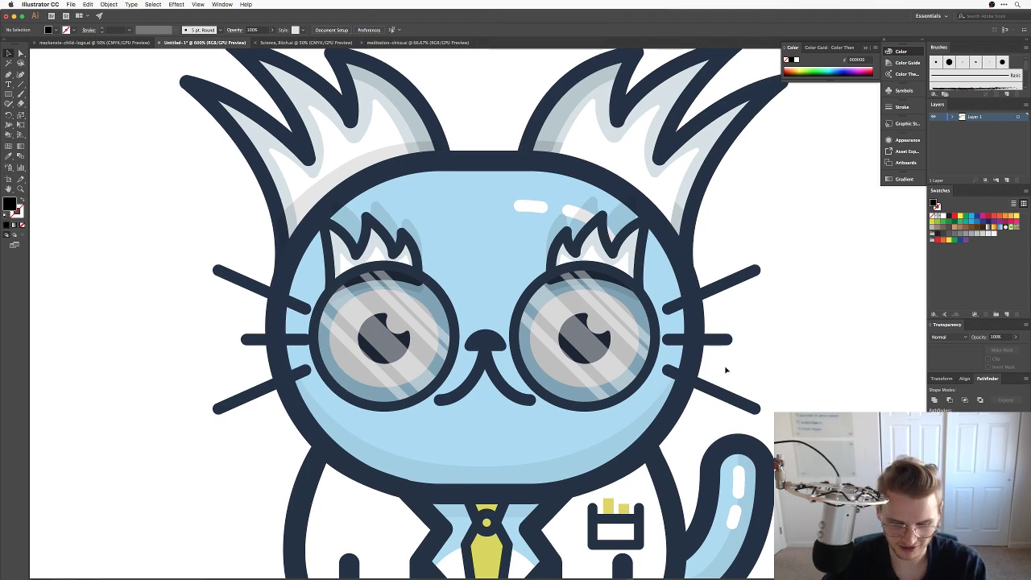
pyautogui.press('super+minus')
pyautogui.press('super+minus')
pyautogui.press('super+minus')
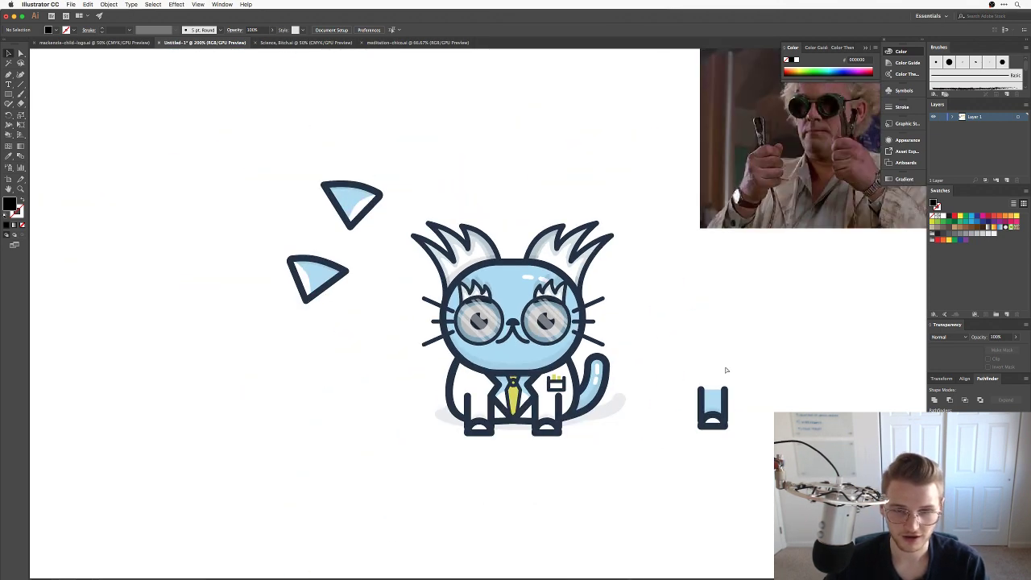
pyautogui.moveTo(640, 368); pyautogui.dragTo(611, 345)
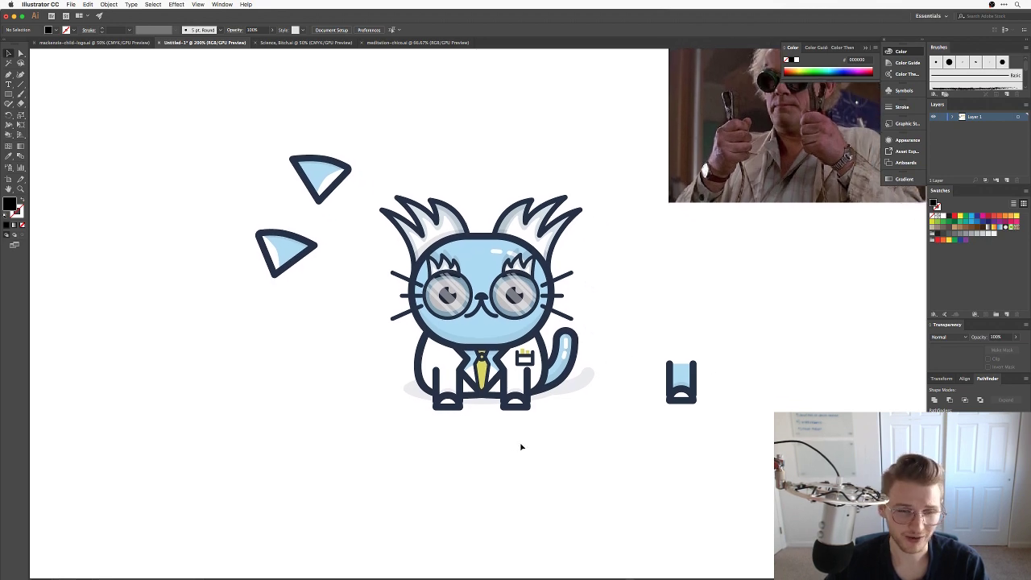
pyautogui.scroll(5, 515, 447)
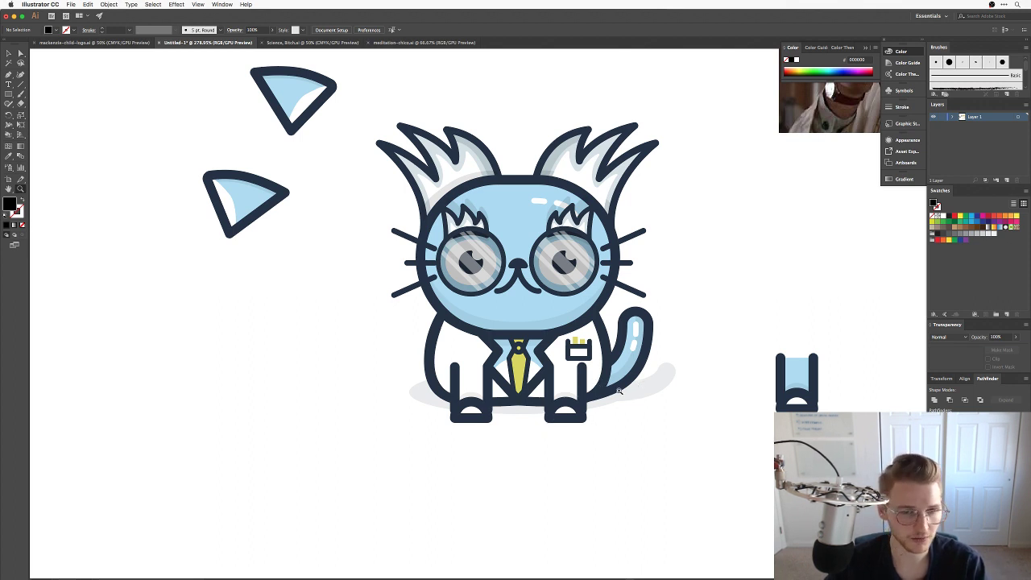
pyautogui.moveTo(653, 342); pyautogui.dragTo(633, 357)
pyautogui.moveTo(634, 269); pyautogui.dragTo(589, 296)
# Draw a horizontal bridge line about 24.6 pt long between the two lens rings and give it the rings' dark blue 4 pt stroke.
pyautogui.click(530, 321)
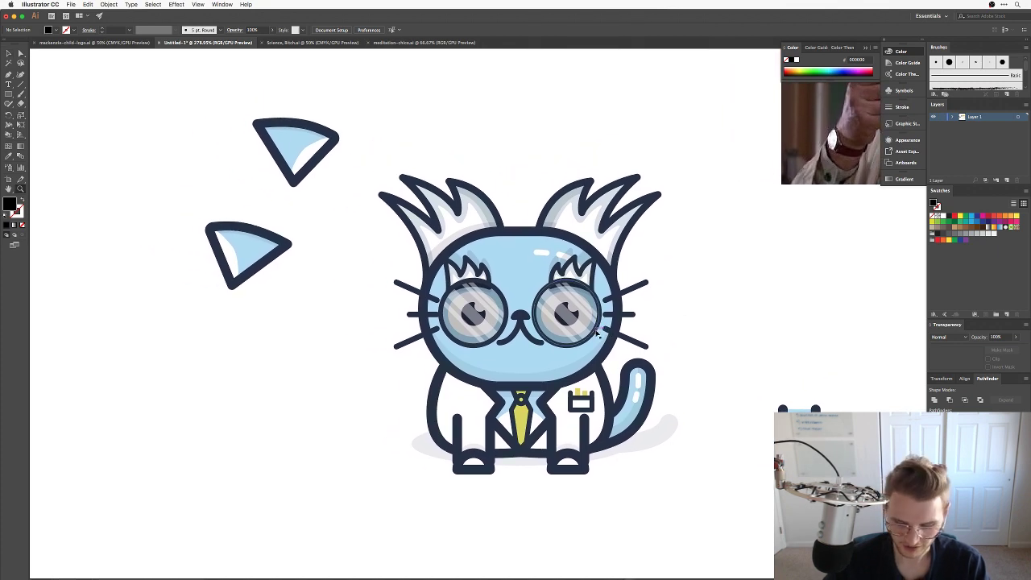
pyautogui.click(597, 330)
pyautogui.click(596, 331)
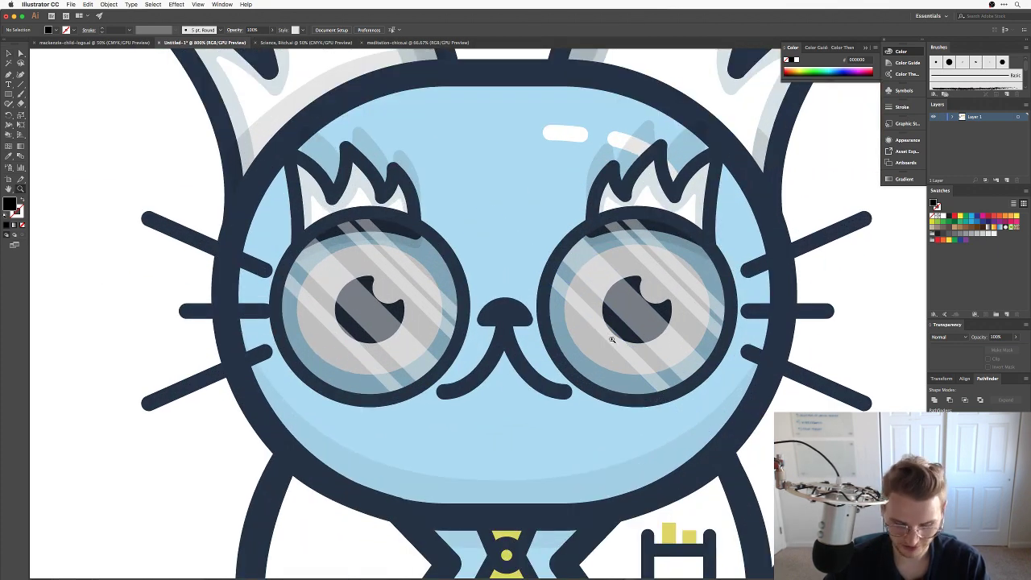
pyautogui.click(466, 305)
pyautogui.click(545, 306)
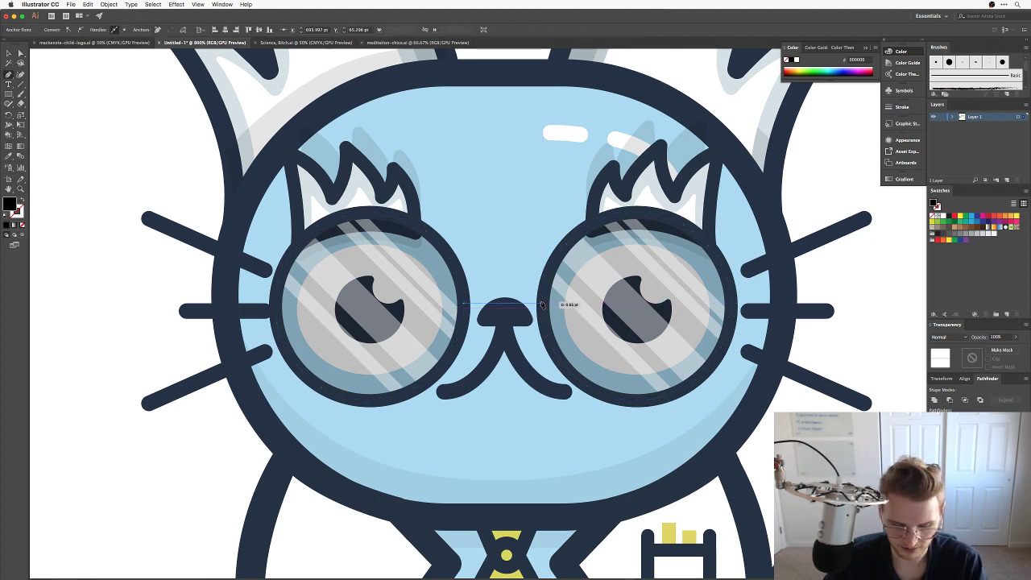
pyautogui.click(545, 289)
pyautogui.press('v')
pyautogui.press('super+shift+a')
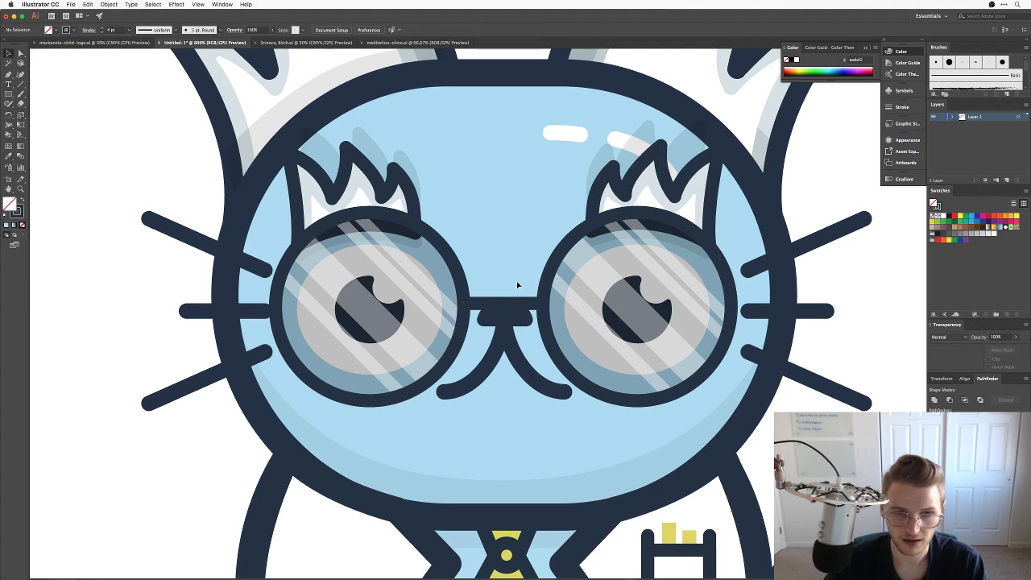
# Set the stroke weight of the glasses' bridge line to 7 pt.
pyautogui.click(513, 300)
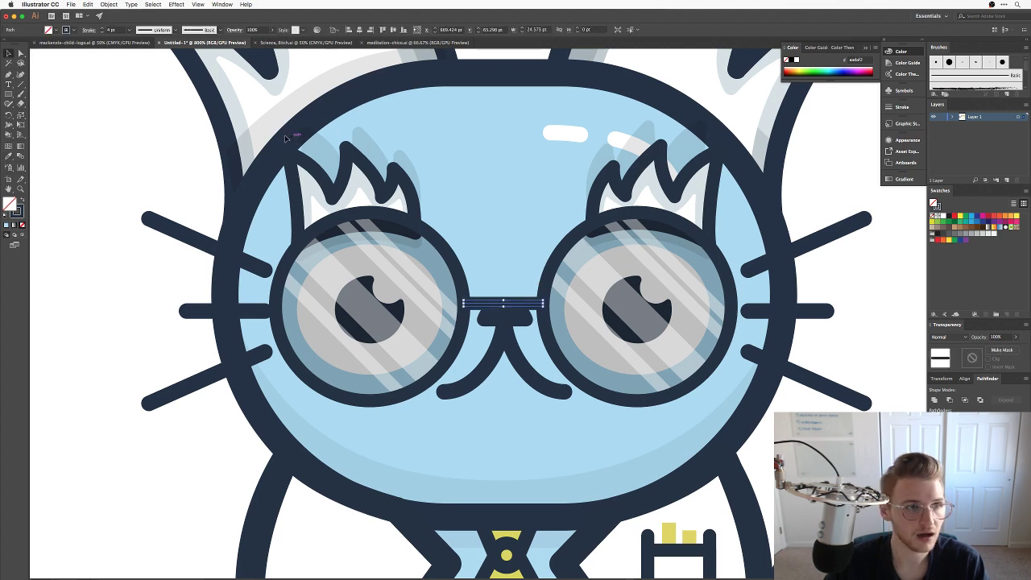
pyautogui.click(103, 29)
pyautogui.click(103, 30)
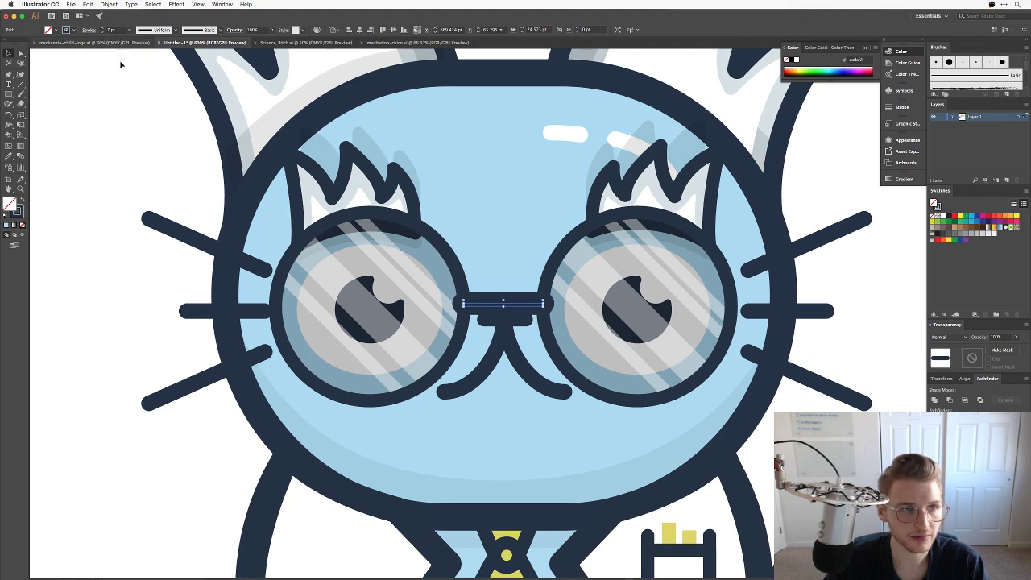
# Pull the bridge line's end points inward so its rounded caps stay within the lens rings.
pyautogui.press('a')
pyautogui.click(465, 306)
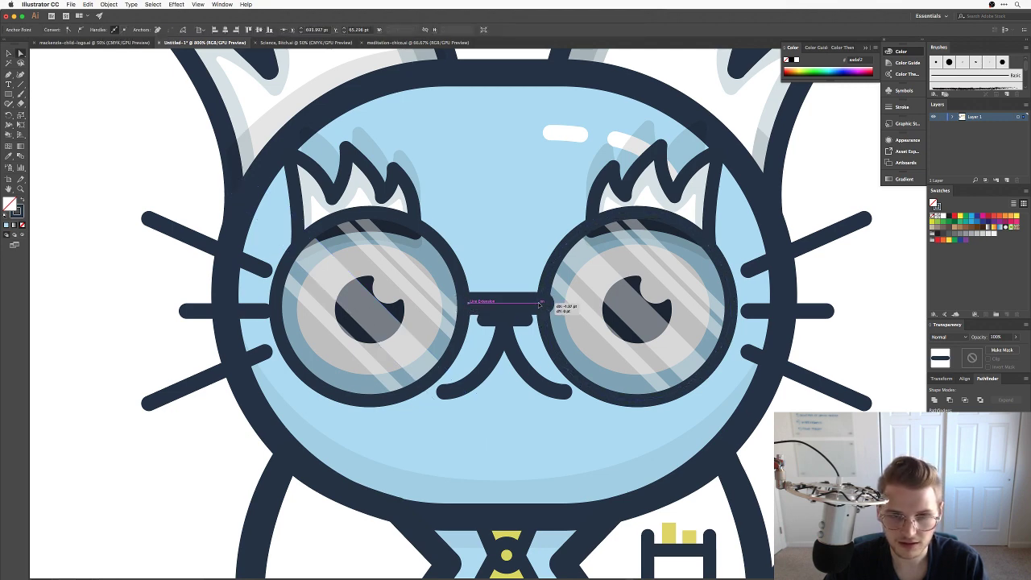
pyautogui.click(863, 307)
pyautogui.press('super+minus')
pyautogui.press('super+minus')
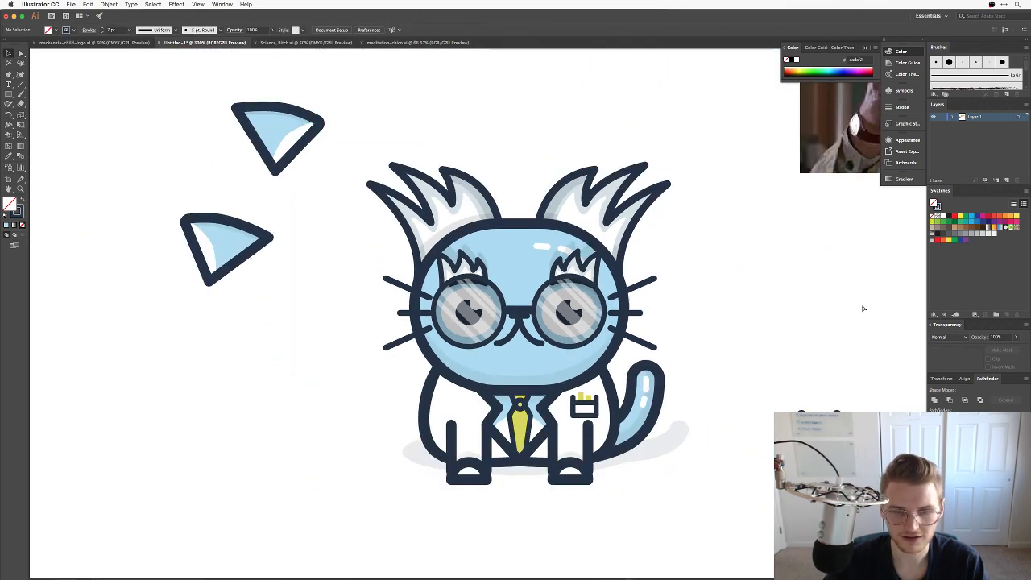
pyautogui.press('super+equal')
pyautogui.press('super+equal')
pyautogui.press('super+minus')
pyautogui.press('super+minus')
# Place a copy of the complete glasses, both lenses and bridge, on the empty area to the right of the cat.
pyautogui.moveTo(627, 382); pyautogui.dragTo(540, 339)
pyautogui.click(373, 268)
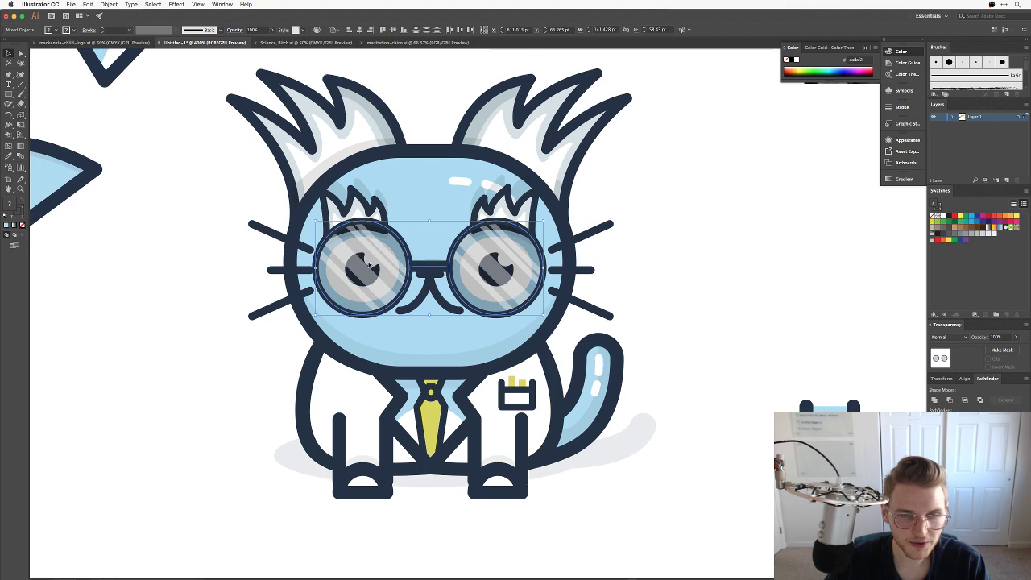
pyautogui.moveTo(369, 266); pyautogui.dragTo(715, 281)
pyautogui.hscroll(5, 703, 331)
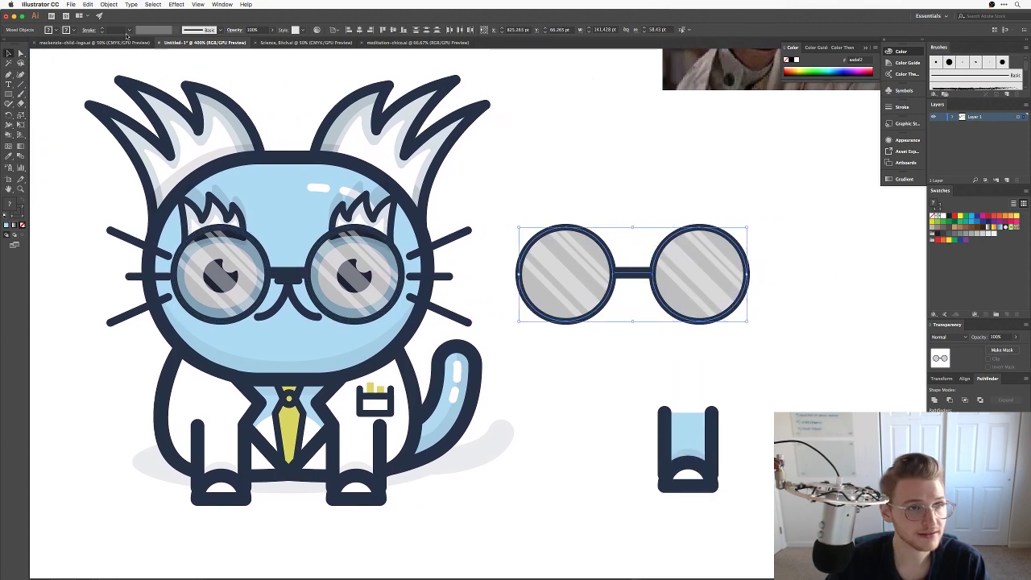
# Select the entire glasses copy beside the cat and outline its strokes.
pyautogui.moveTo(556, 202); pyautogui.dragTo(694, 281)
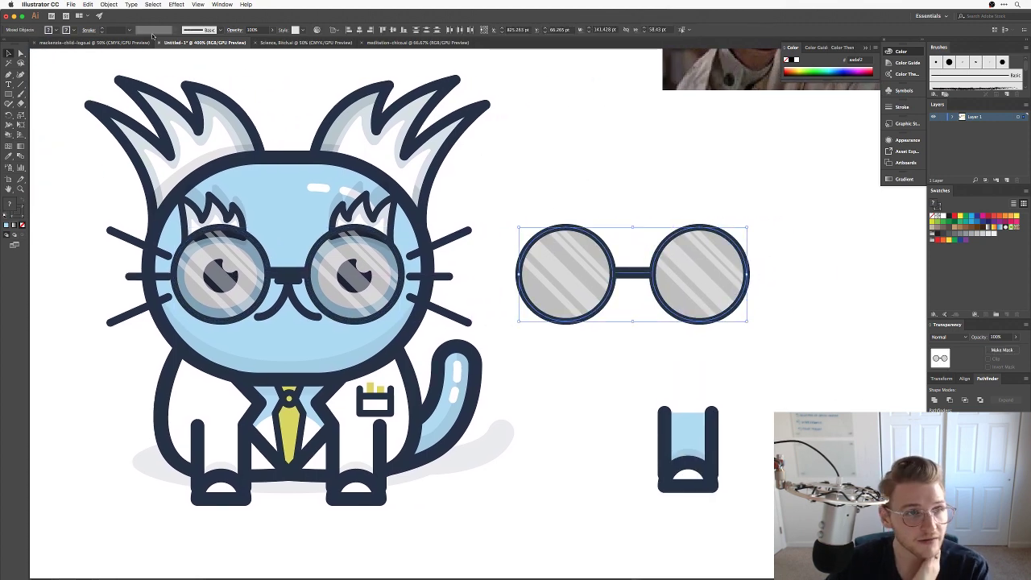
pyautogui.click(109, 4)
pyautogui.moveTo(113, 168)
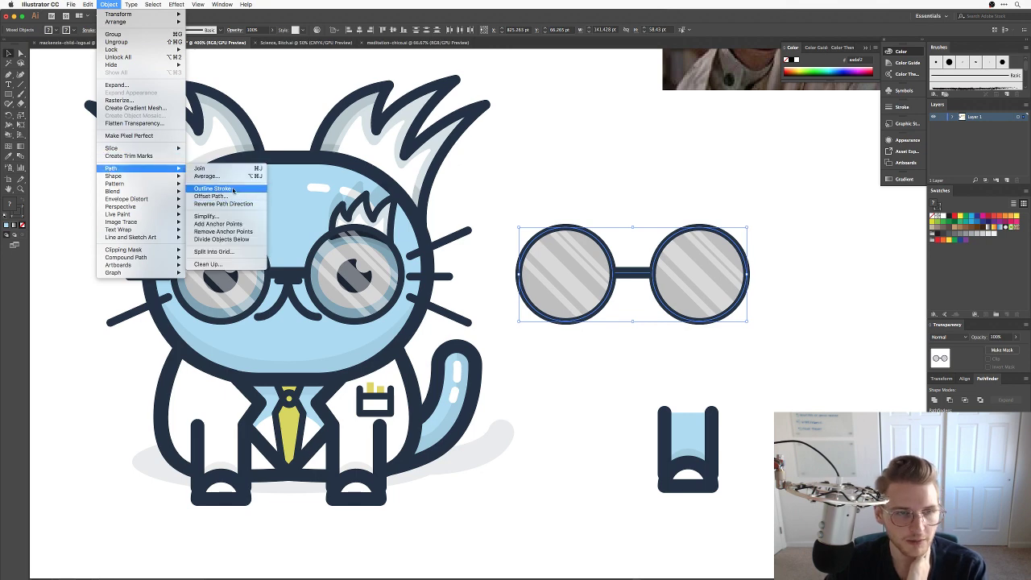
pyautogui.click(233, 189)
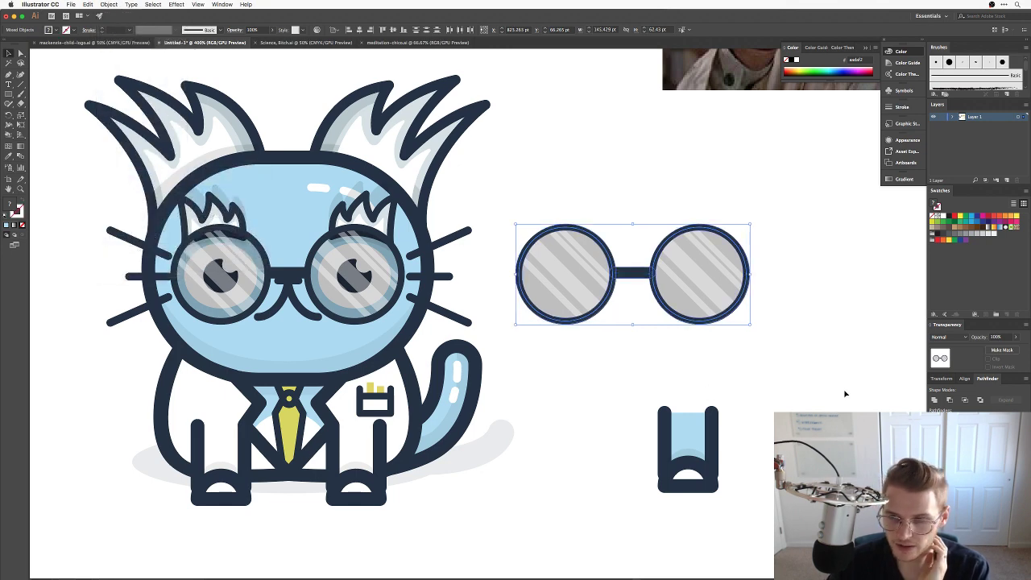
# Try to unite the outlined glasses copy, including its reflection stripes, into one shape.
pyautogui.click(934, 400)
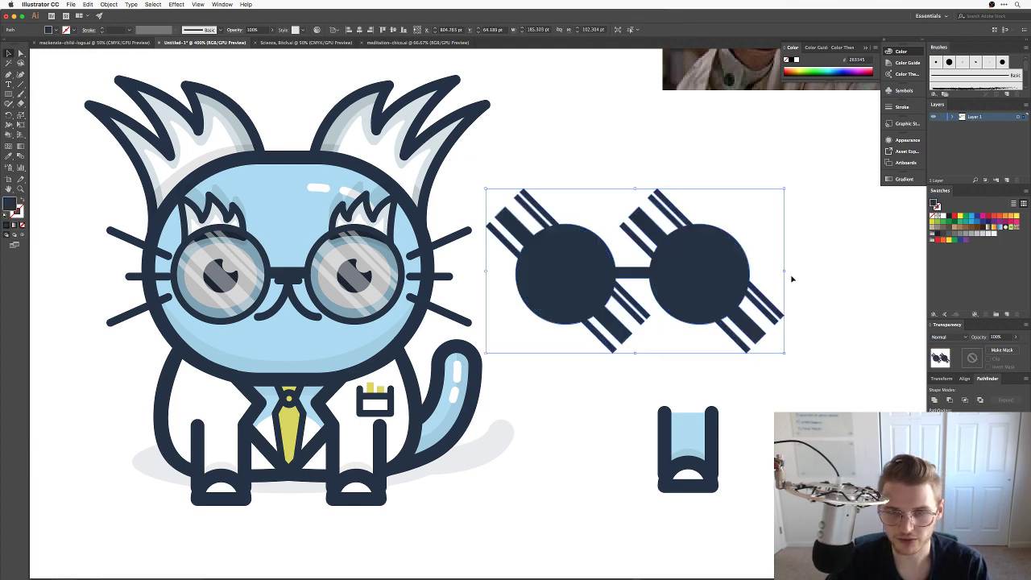
pyautogui.press('super+z')
pyautogui.click(802, 244)
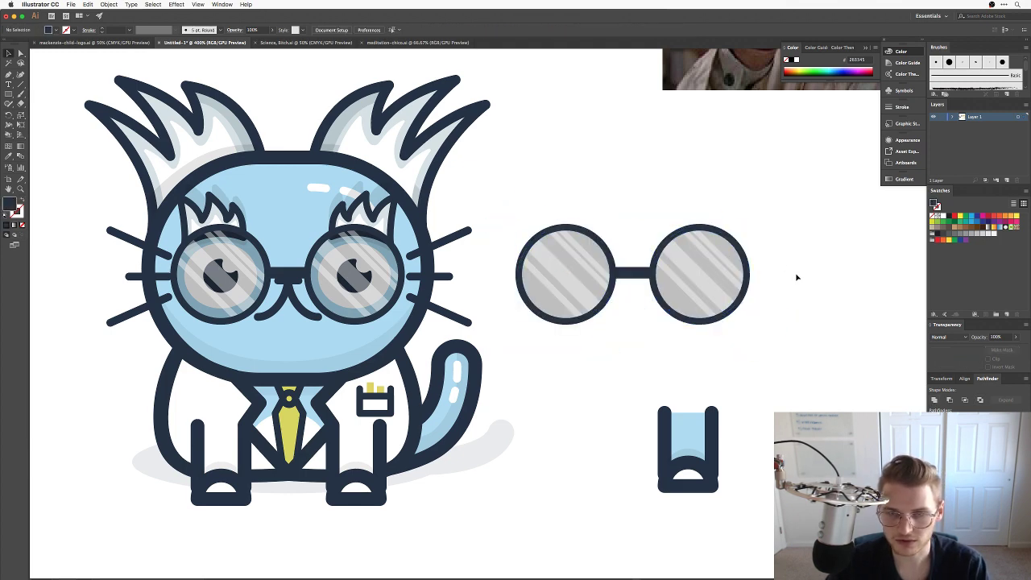
# Delete the clipped reflection stripes from both lenses of the glasses copy.
pyautogui.click(695, 279)
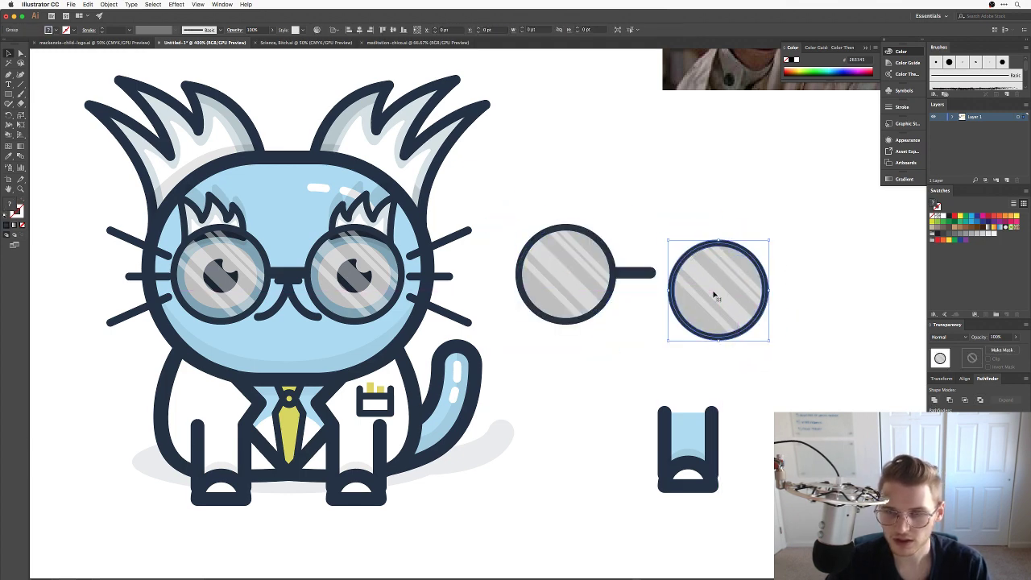
pyautogui.click(786, 272)
pyautogui.click(553, 286)
pyautogui.click(612, 362)
pyautogui.moveTo(580, 286); pyautogui.dragTo(588, 360)
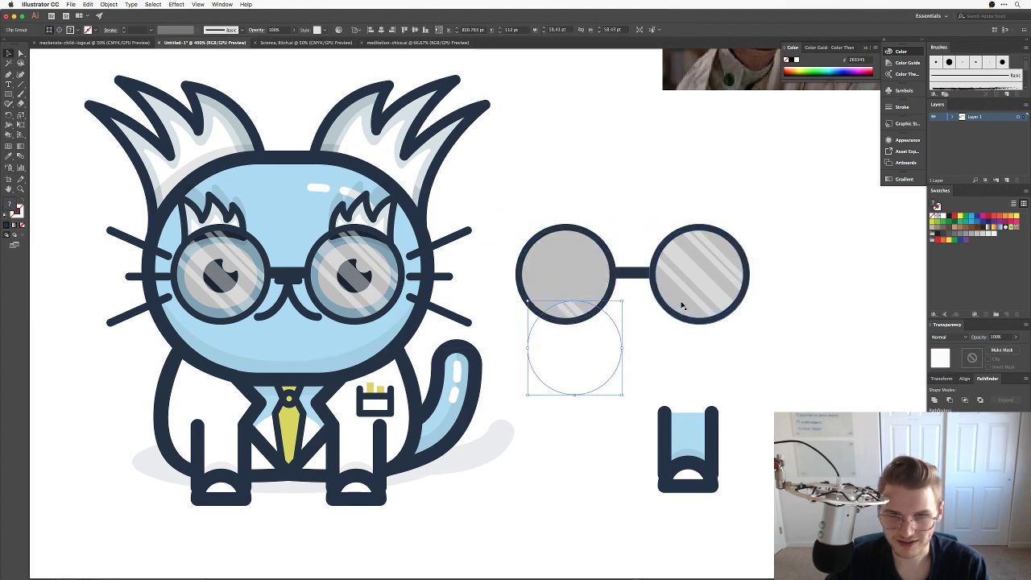
pyautogui.click(702, 282)
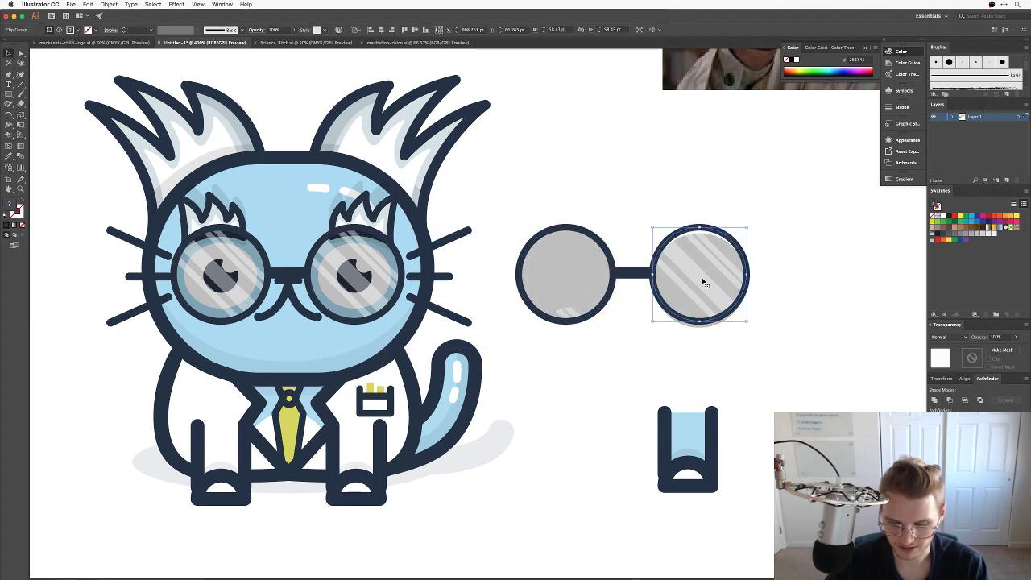
pyautogui.press('Delete')
pyautogui.click(569, 313)
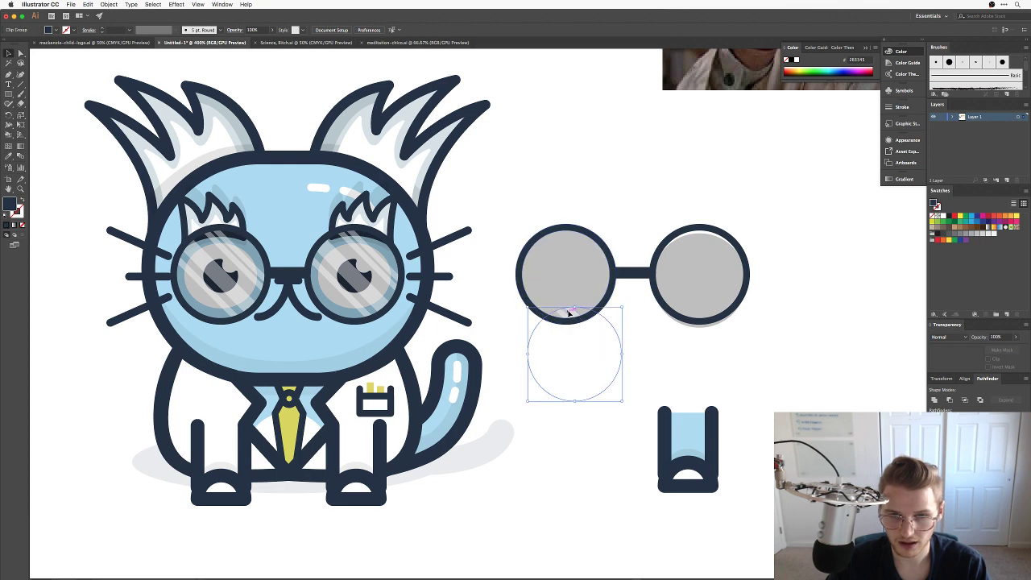
pyautogui.press('Delete')
# Realign the grey lens fills within their rings and unite the whole glasses copy into one solid silhouette.
pyautogui.moveTo(700, 275); pyautogui.dragTo(700, 271)
pyautogui.moveTo(845, 306); pyautogui.dragTo(547, 231)
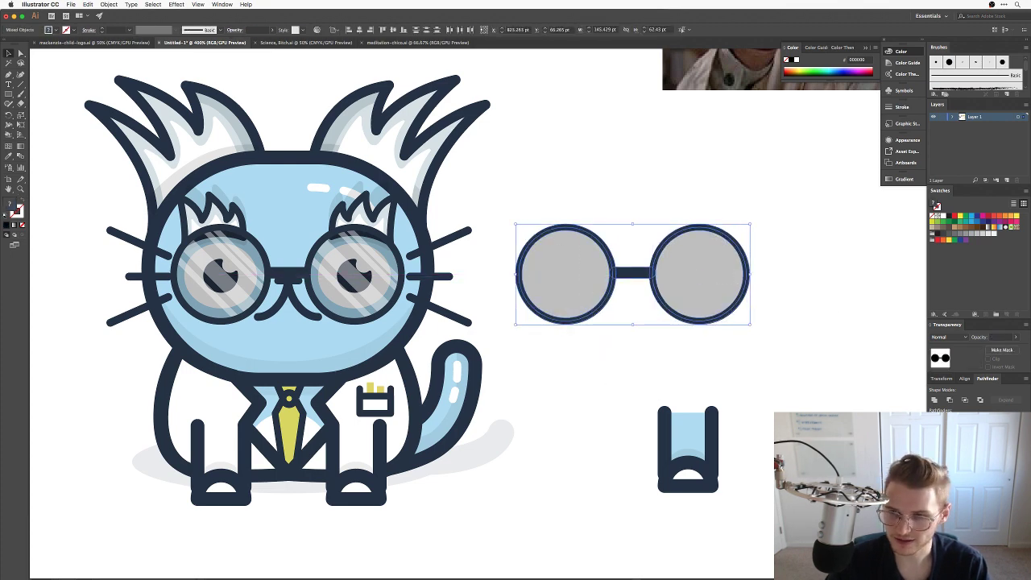
pyautogui.click(935, 401)
# Place the silhouette over the cat's glasses, send it behind them, and make it a black shadow at 10% opacity.
pyautogui.click(745, 248)
pyautogui.moveTo(716, 298); pyautogui.dragTo(431, 258)
pyautogui.hotkey('ctrl', '[')
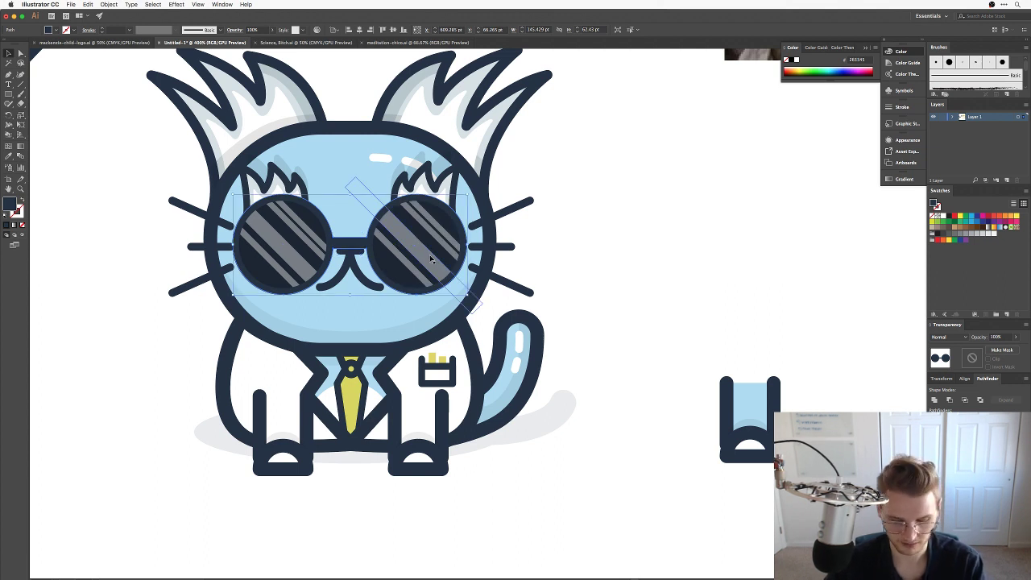
pyautogui.press('1')
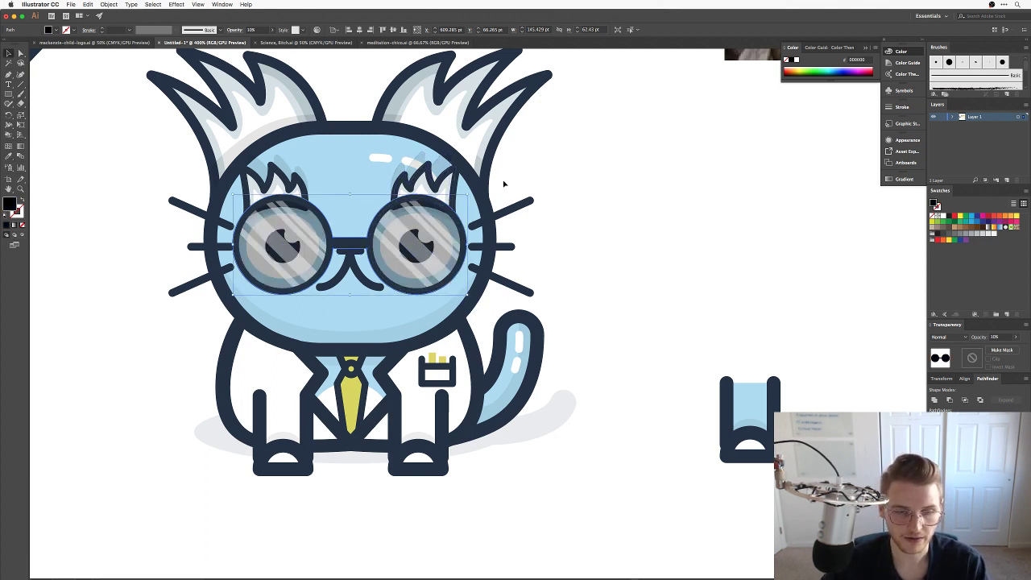
# Nudge the glasses' shadow 4 pt down so it shows below the frames.
pyautogui.press('Down')
pyautogui.press('Down')
pyautogui.press('Down')
pyautogui.press('Down')
pyautogui.press('Down')
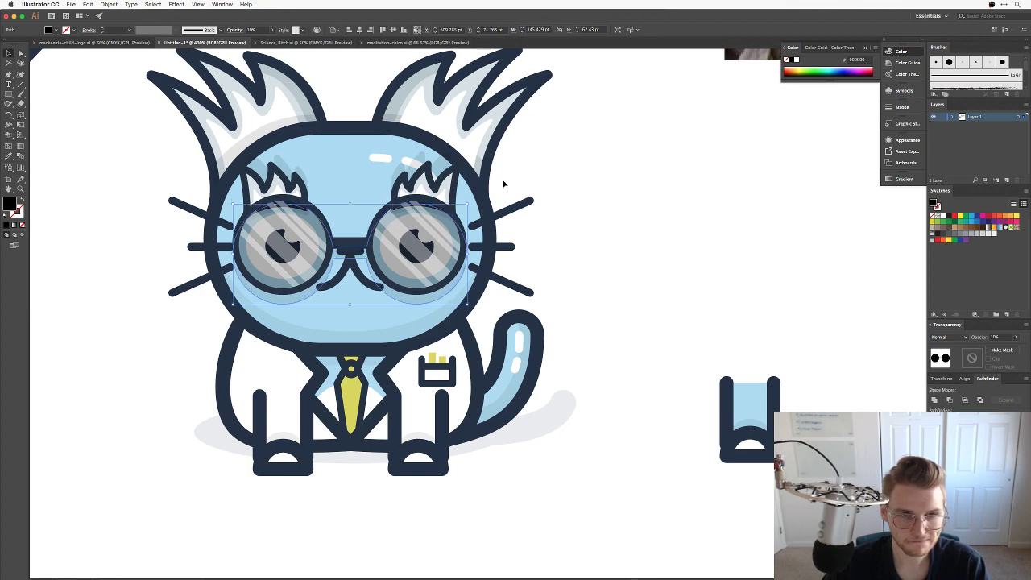
pyautogui.press('Up')
pyautogui.click(621, 287)
# Set the opacity of the lens fill group on the cat's glasses to 40%.
pyautogui.hscroll(-5, 690, 311)
pyautogui.scroll(2, 690, 311)
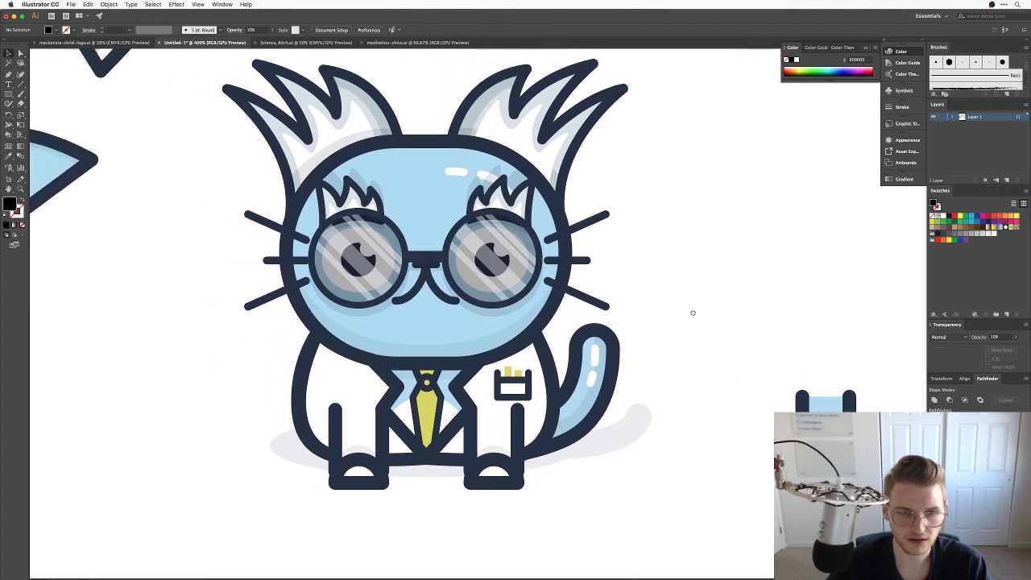
pyautogui.moveTo(699, 317); pyautogui.dragTo(663, 348)
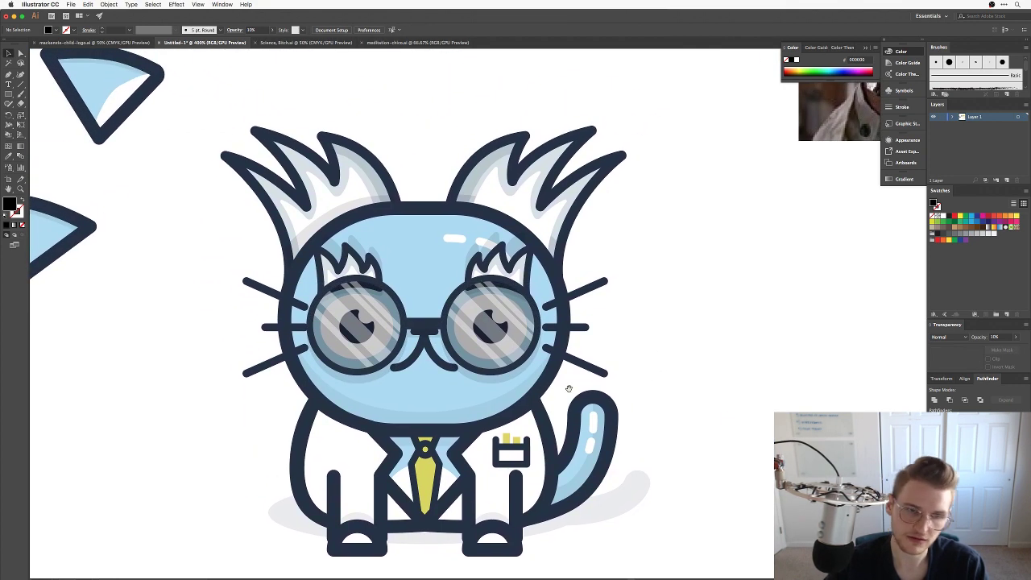
pyautogui.scroll(-1, 524, 379)
pyautogui.hscroll(-1, 523, 379)
pyautogui.press('a')
pyautogui.click(338, 332)
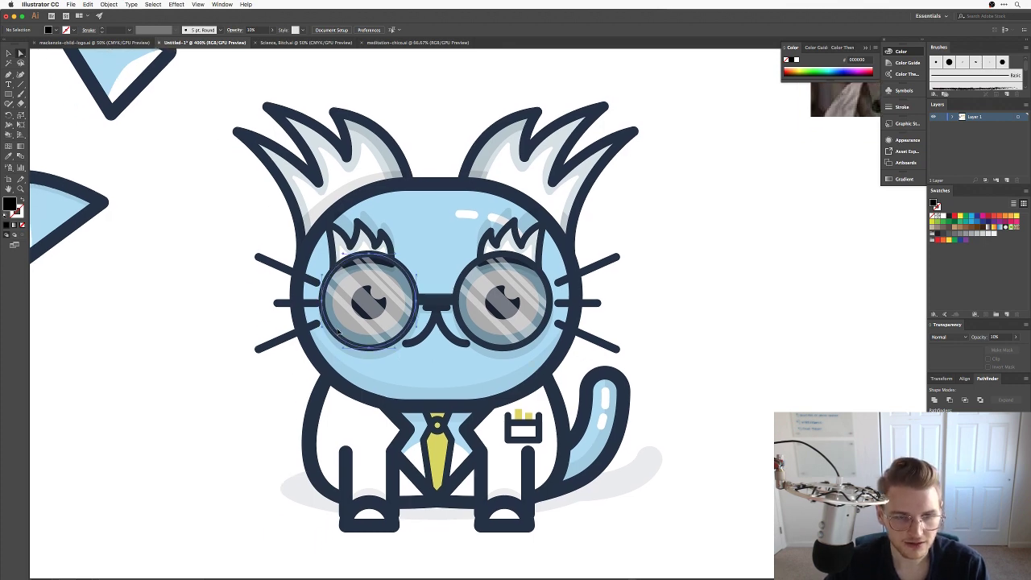
pyautogui.press('v')
pyautogui.click(339, 332)
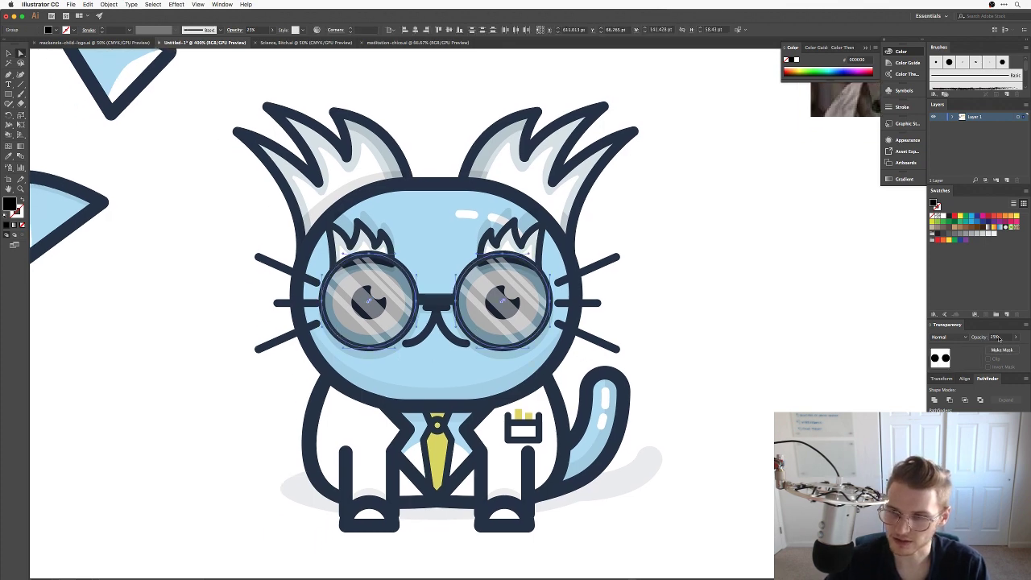
pyautogui.click(997, 338)
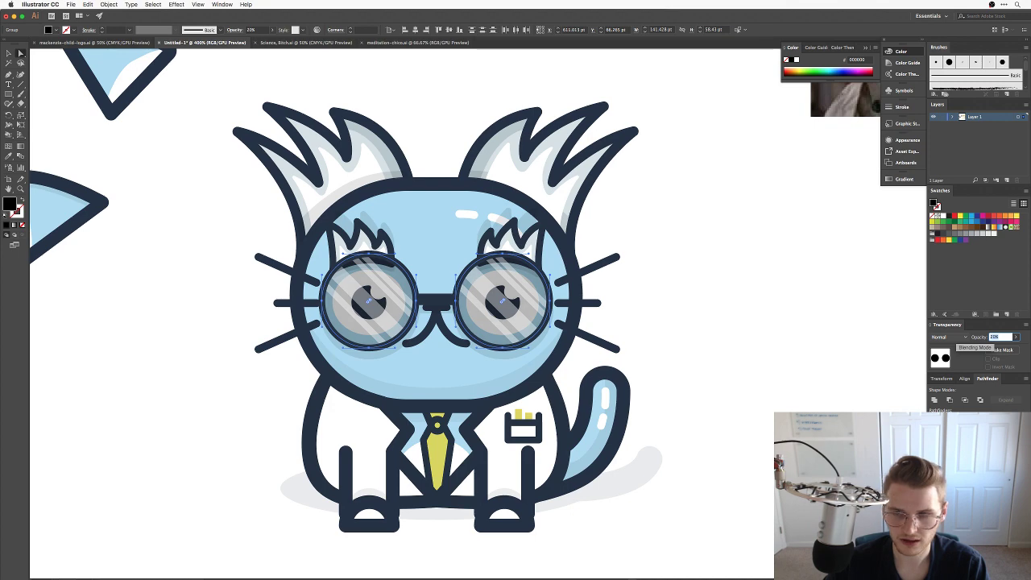
pyautogui.write('40')
pyautogui.press('Return')
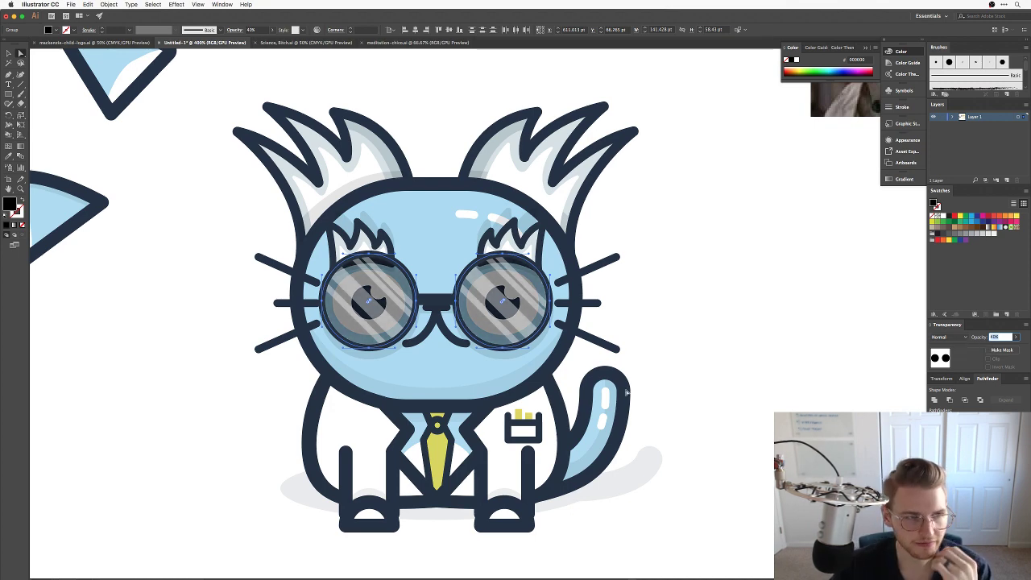
# Change the lens fill color from black to a medium green, 61c161.
pyautogui.click(10, 204)
pyautogui.doubleClick(11, 204)
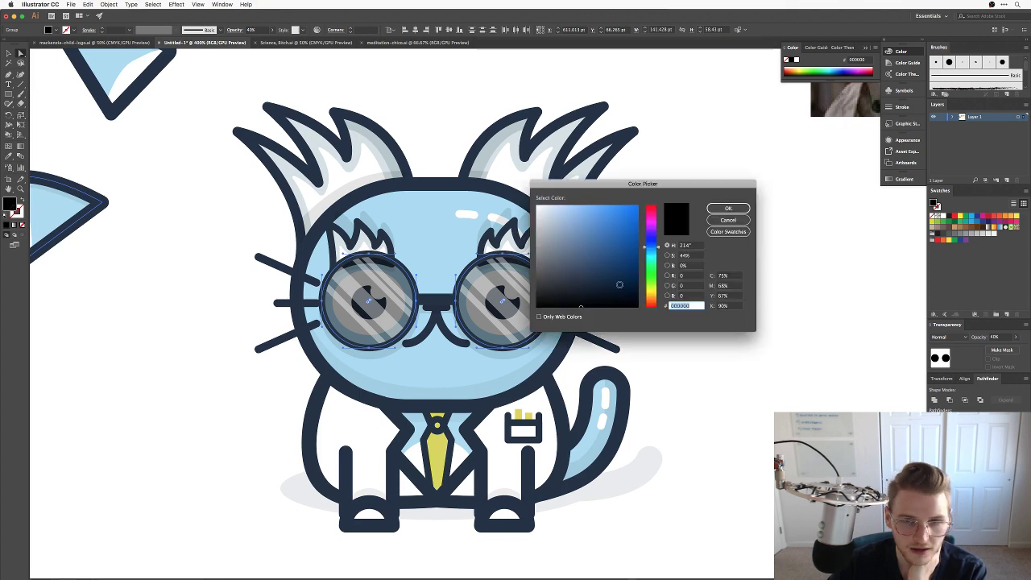
pyautogui.click(649, 277)
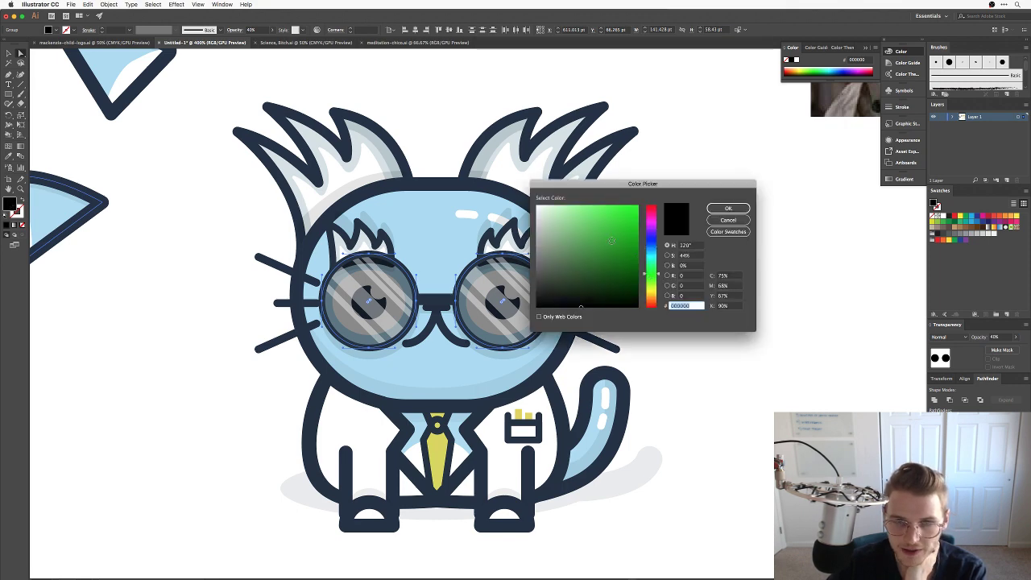
pyautogui.moveTo(612, 241); pyautogui.dragTo(596, 231)
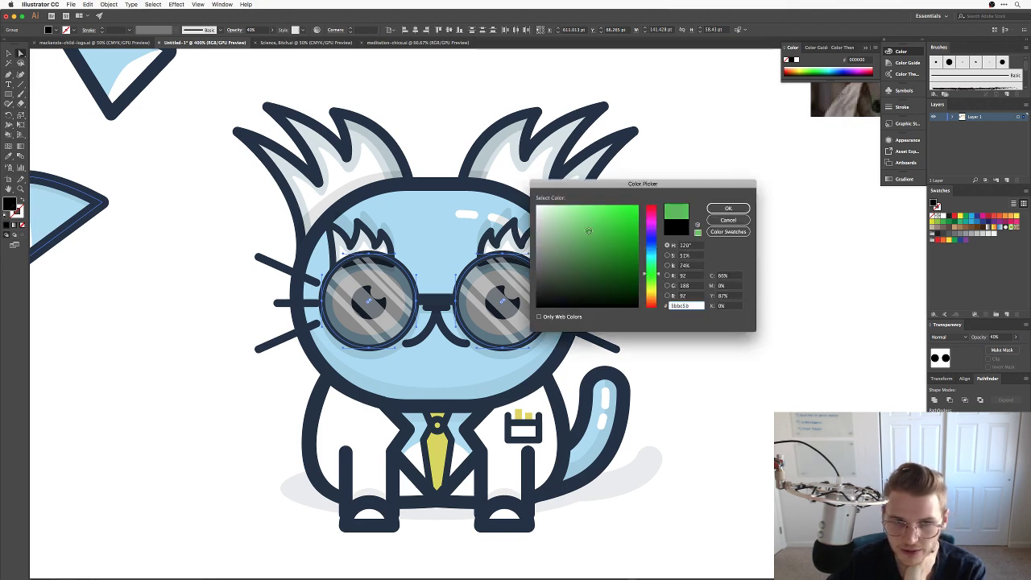
pyautogui.click(728, 209)
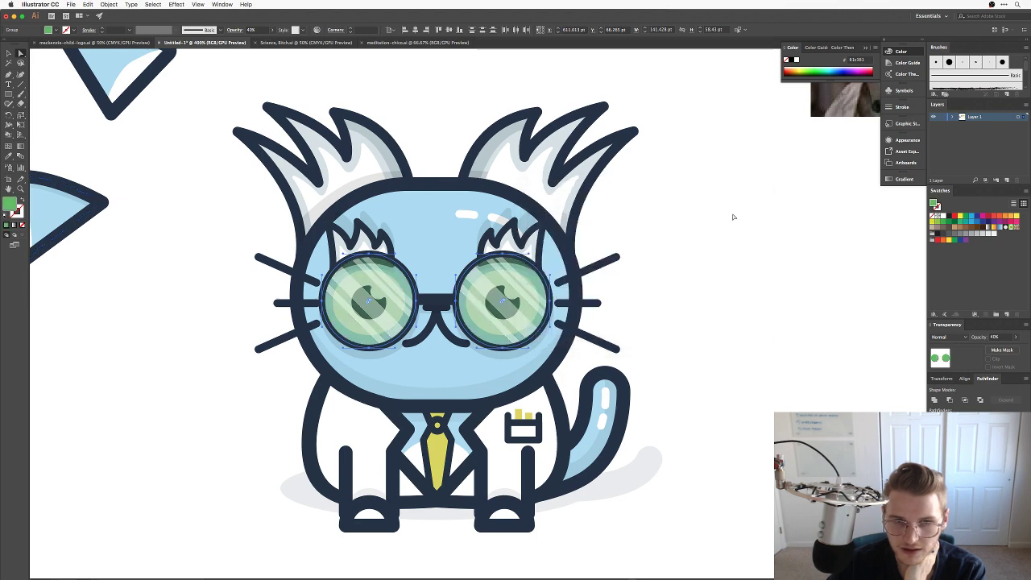
pyautogui.click(733, 276)
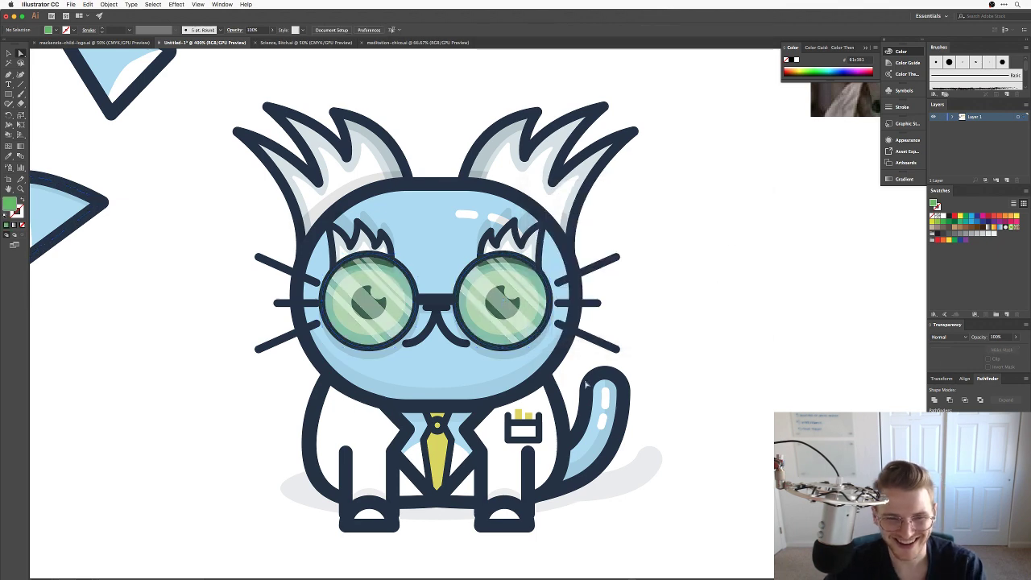
# Make the lens fill a brighter, more saturated green.
pyautogui.hscroll(-3, 586, 386)
pyautogui.press('super+z')
pyautogui.press('super+shift+z')
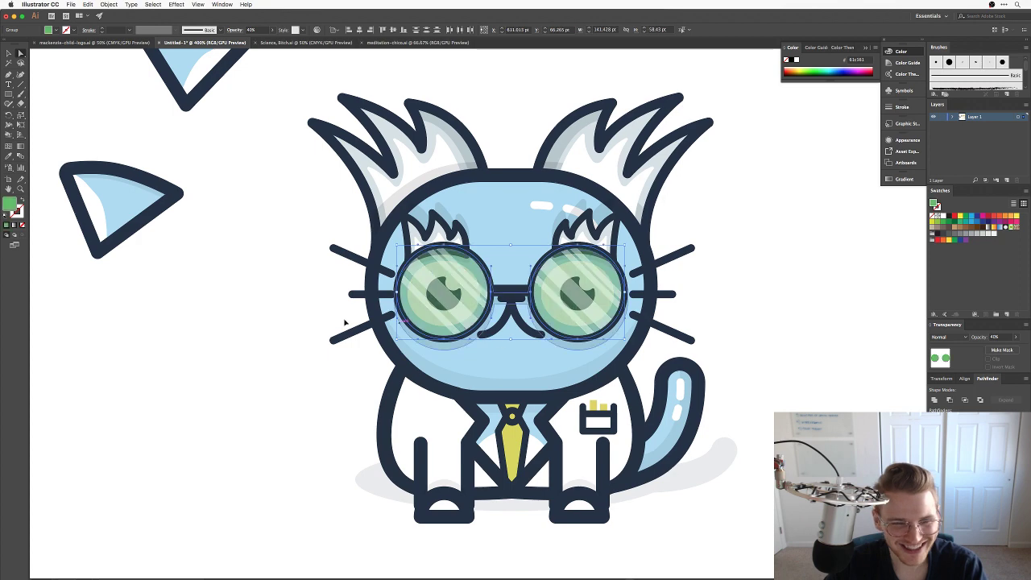
pyautogui.doubleClick(8, 204)
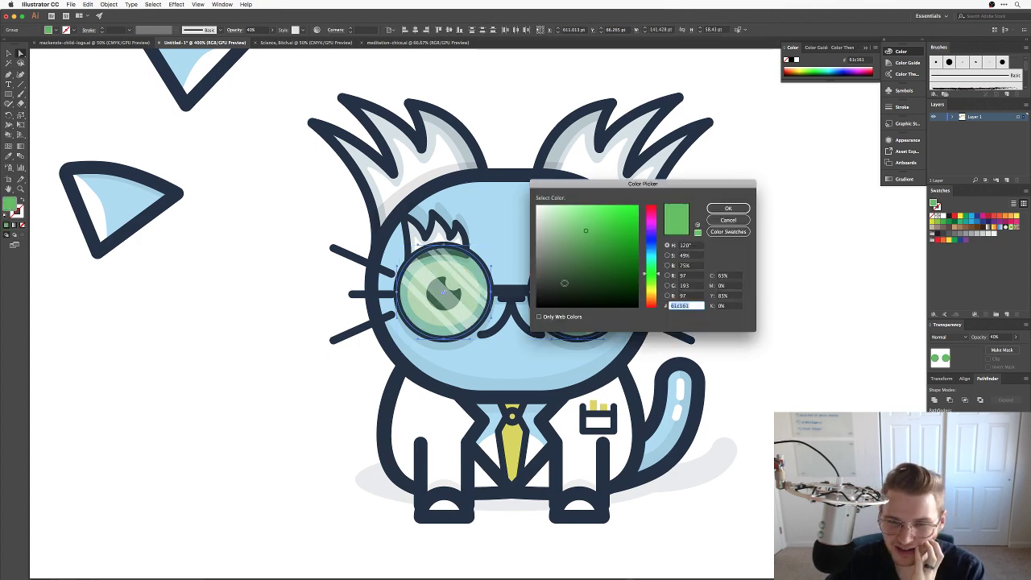
pyautogui.moveTo(645, 189); pyautogui.dragTo(772, 244)
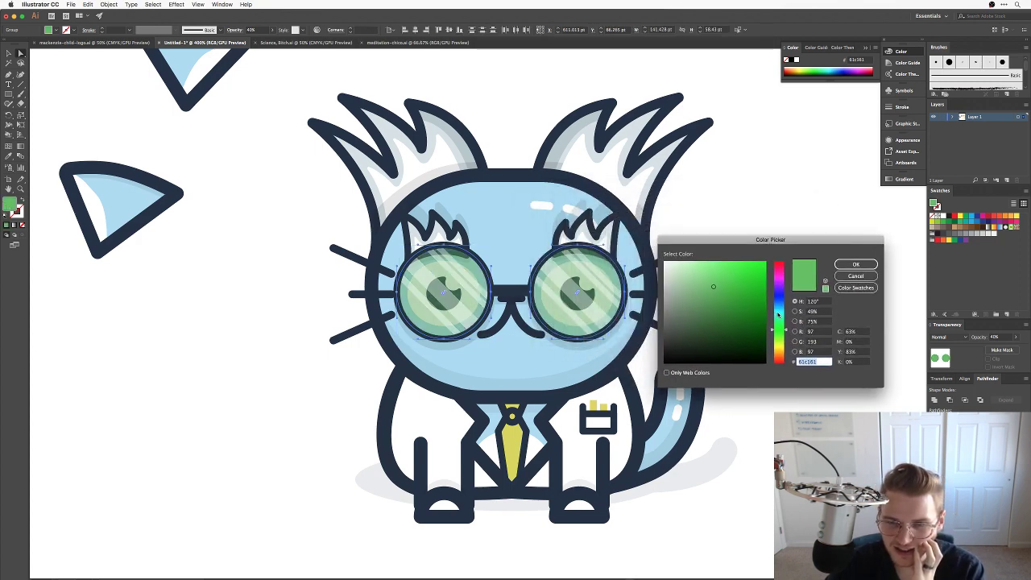
pyautogui.click(731, 276)
pyautogui.click(735, 279)
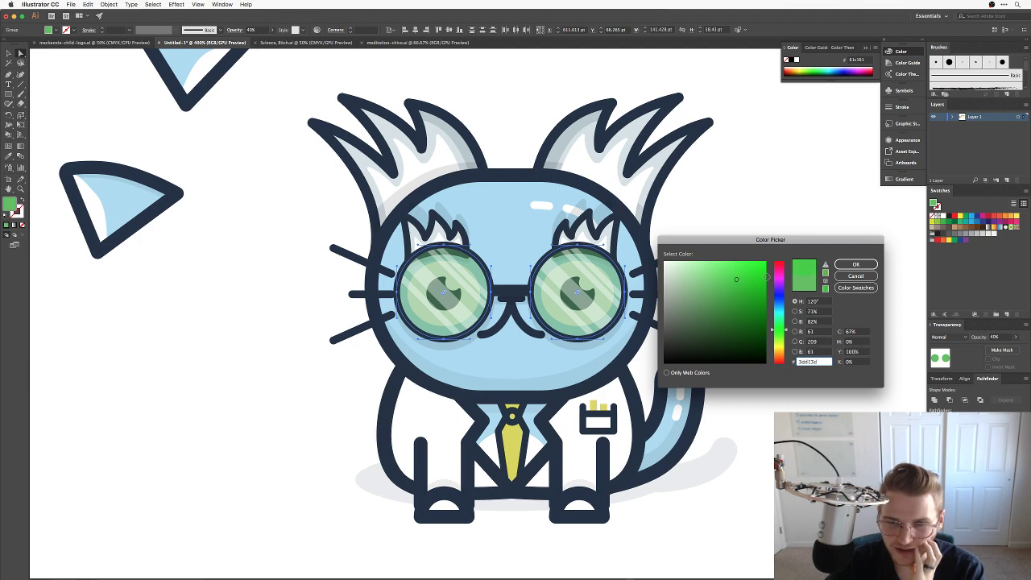
pyautogui.click(840, 264)
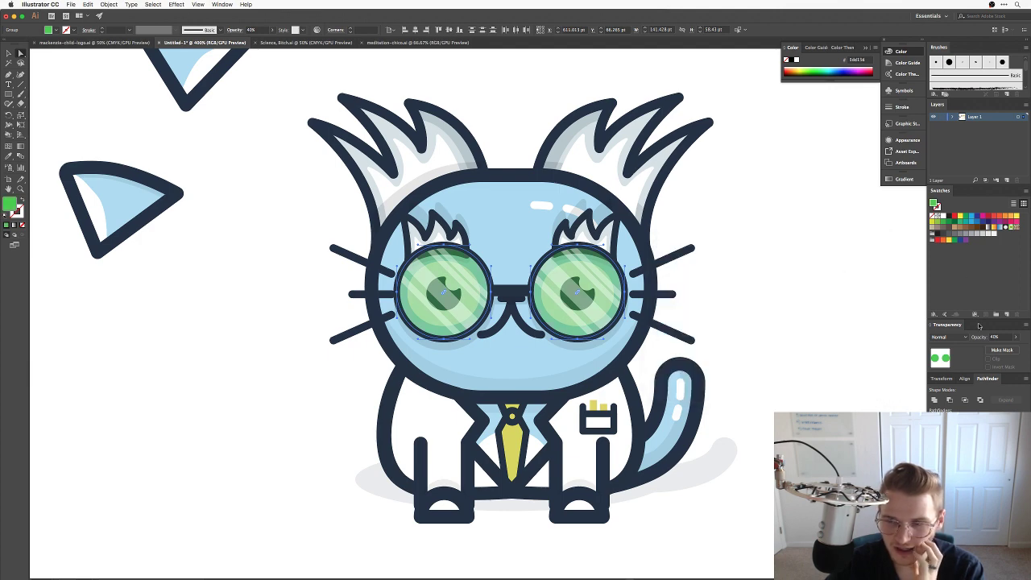
# Try a higher 50% and a lower opacity on the green lenses, and return them to 40%.
pyautogui.click(996, 337)
pyautogui.hotkey('shift', 'Up')
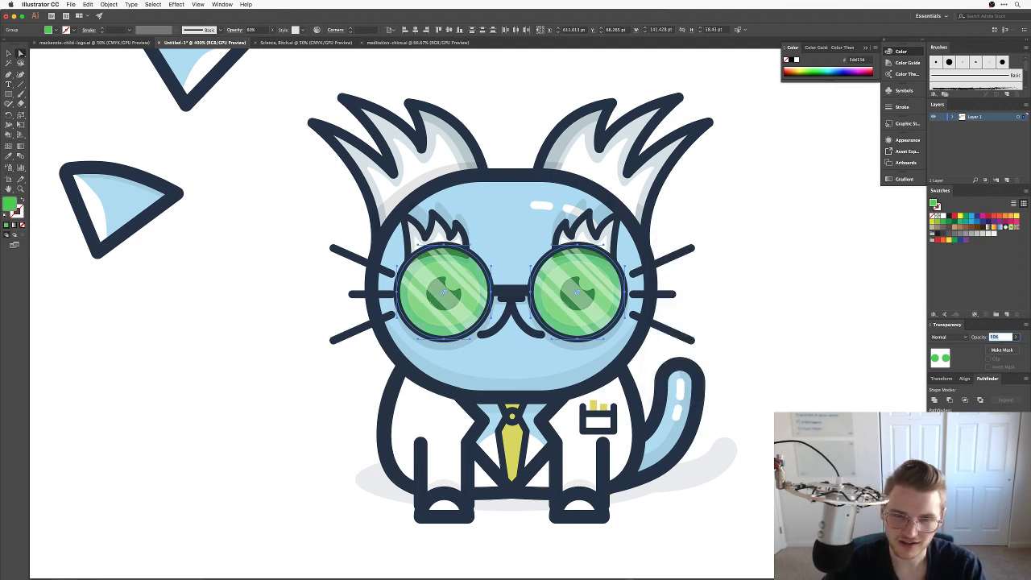
pyautogui.hotkey('shift', 'Down')
pyautogui.hotkey('shift', 'Down')
pyautogui.hotkey('shift', 'Up')
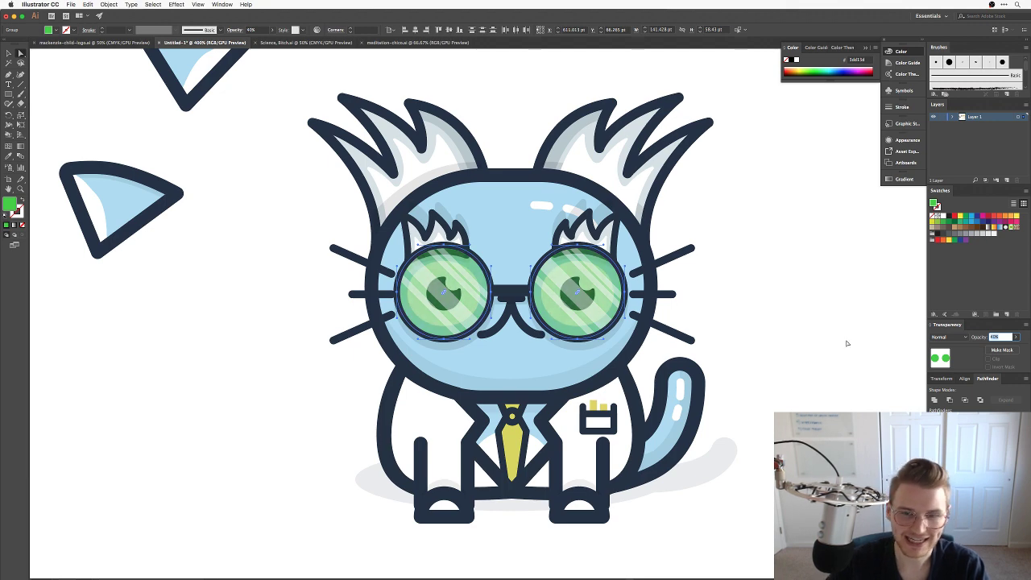
pyautogui.click(778, 299)
# Set the opacity of the white reflection stripes on the lens nearest the tail to 20%.
pyautogui.moveTo(758, 282); pyautogui.dragTo(657, 231)
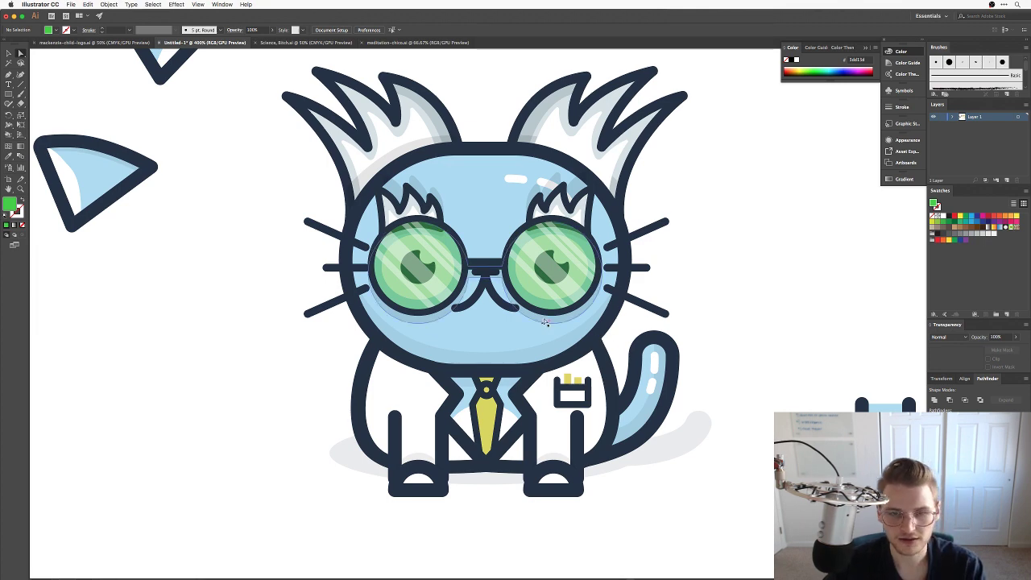
pyautogui.scroll(3, 524, 312)
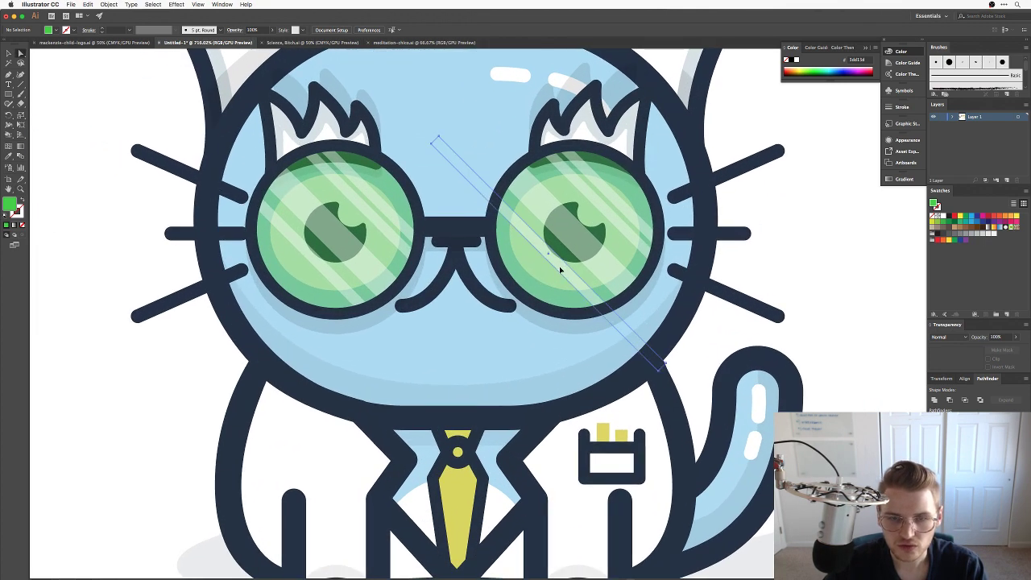
pyautogui.click(560, 270)
pyautogui.keyDown('shift'); pyautogui.click(613, 219); pyautogui.keyUp('shift')
pyautogui.keyDown('shift'); pyautogui.click(610, 203); pyautogui.keyUp('shift')
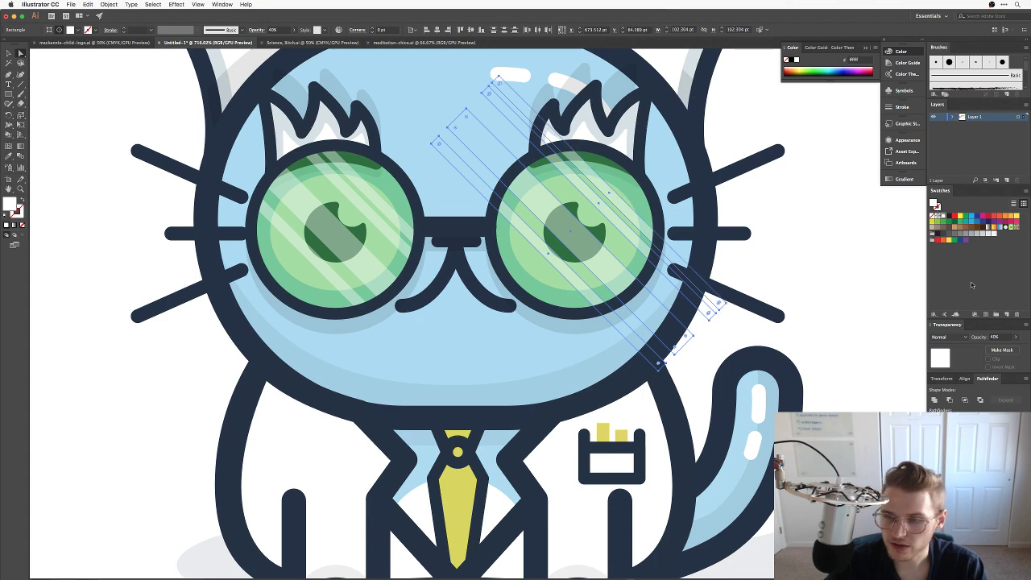
pyautogui.click(998, 337)
pyautogui.write('20')
pyautogui.press('Return')
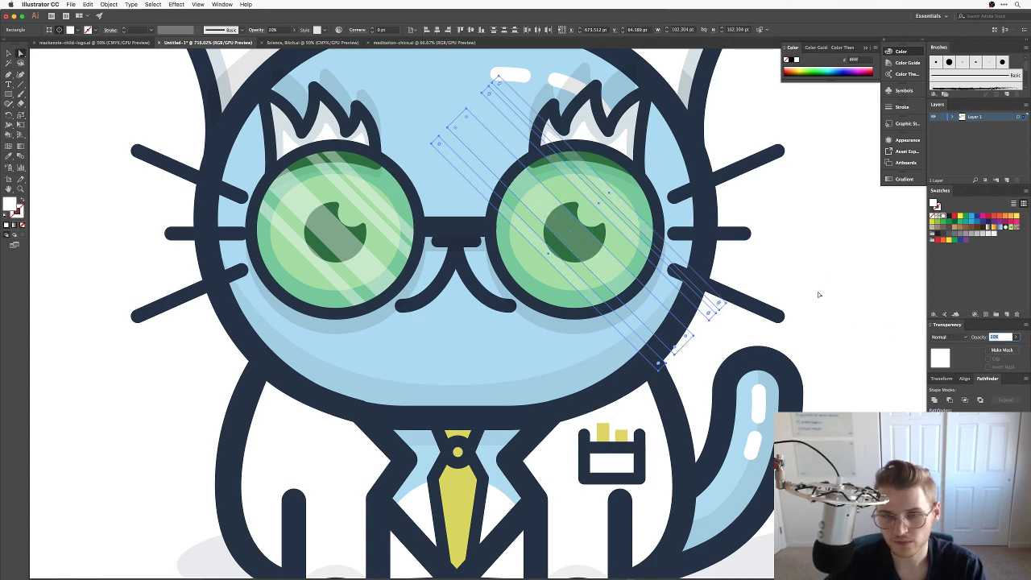
# Move the narrow reflection stripe on the lens farther from the tail diagonally up and outward across the lens.
pyautogui.click(794, 276)
pyautogui.hscroll(-2, 411, 292)
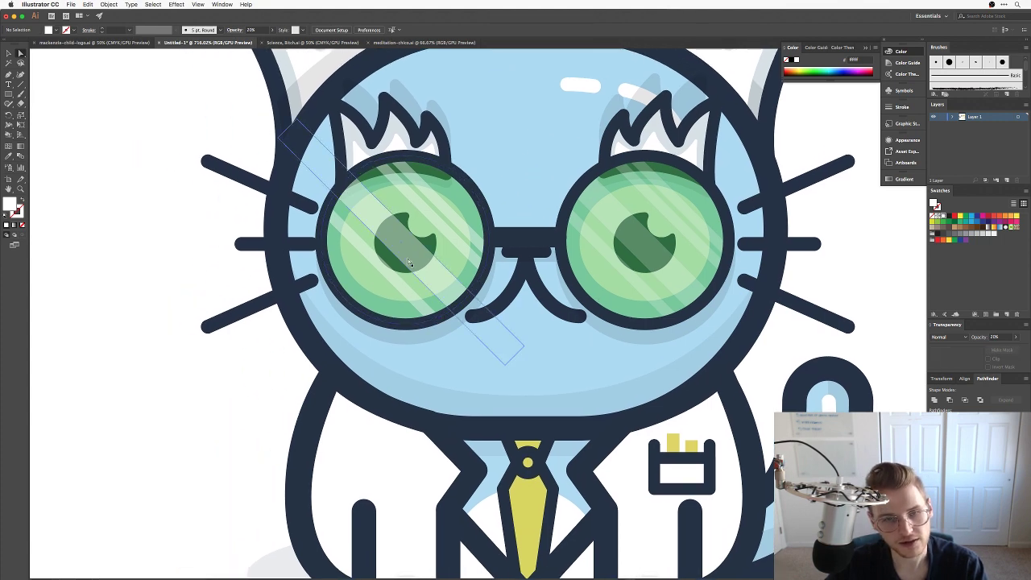
pyautogui.moveTo(411, 260); pyautogui.dragTo(387, 237)
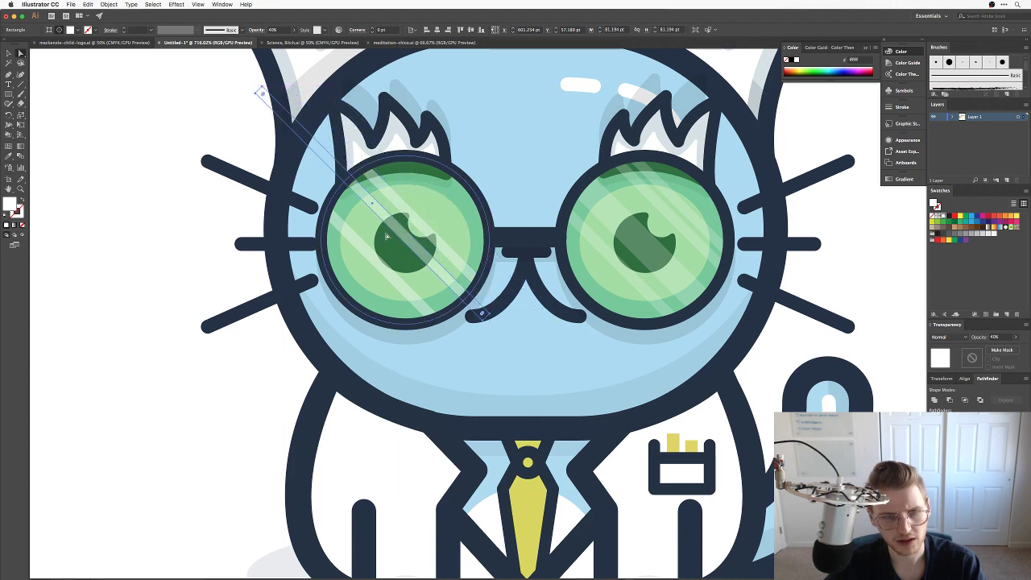
pyautogui.click(163, 242)
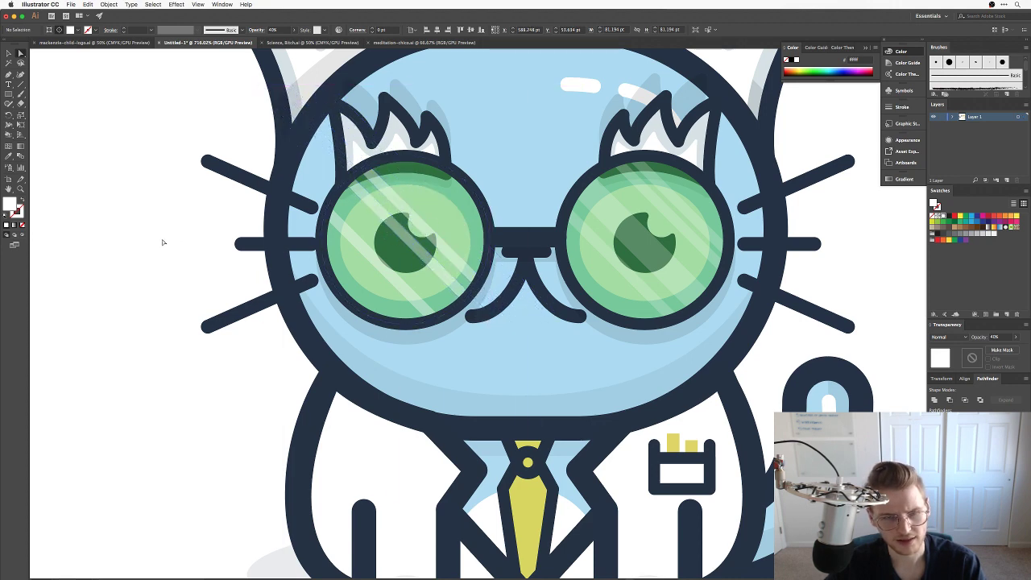
# Reposition the wide reflection stripe on the same lens toward its lower outer edge, clear of the pupil.
pyautogui.click(374, 256)
pyautogui.press('v')
pyautogui.moveTo(383, 260)
pyautogui.mouseDown()
pyautogui.moveTo(403, 244)
pyautogui.moveTo(393, 251)
pyautogui.mouseUp()
pyautogui.click(133, 236)
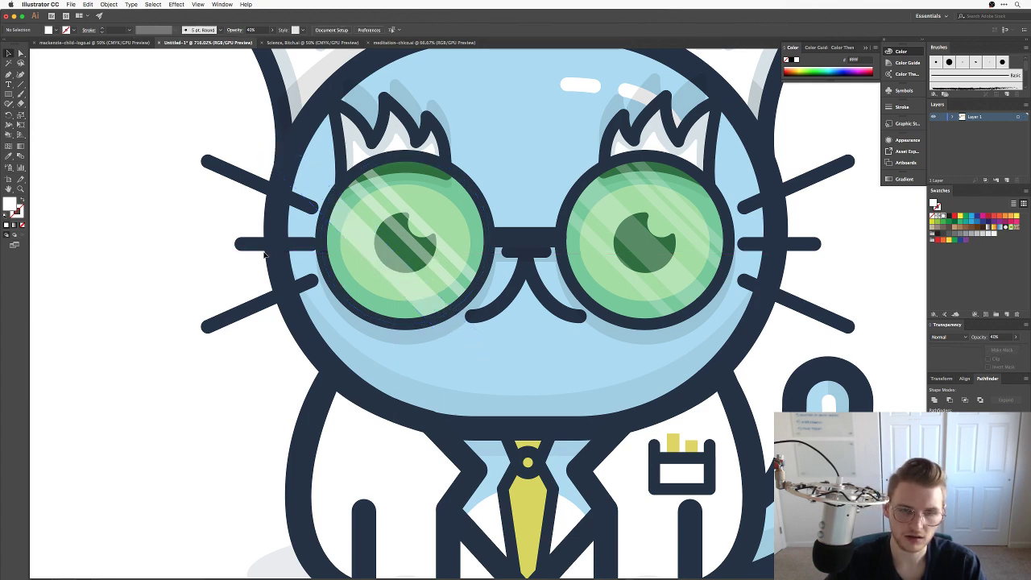
pyautogui.click(374, 256)
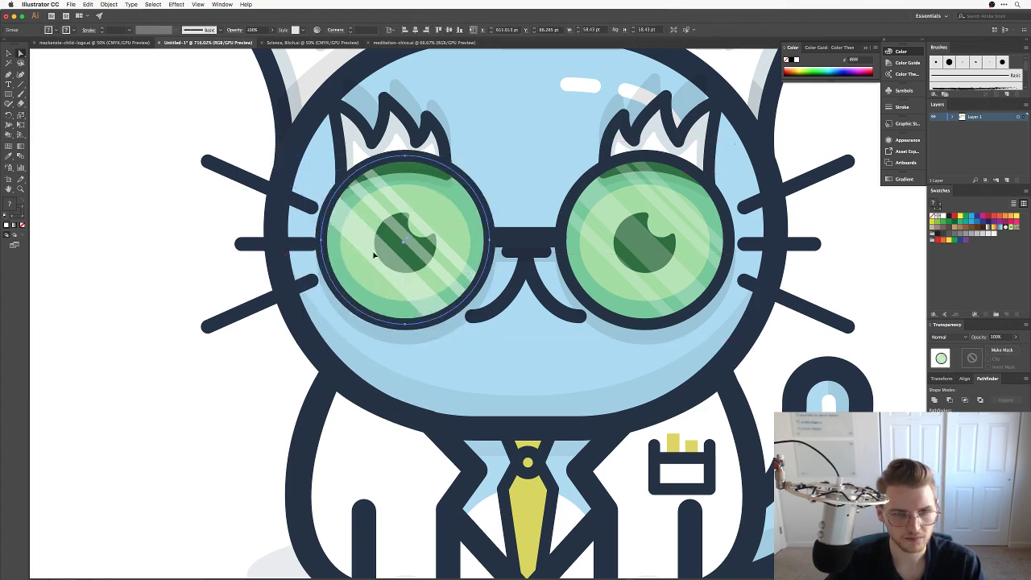
pyautogui.click(182, 230)
pyautogui.moveTo(375, 249); pyautogui.dragTo(352, 258)
pyautogui.click(175, 253)
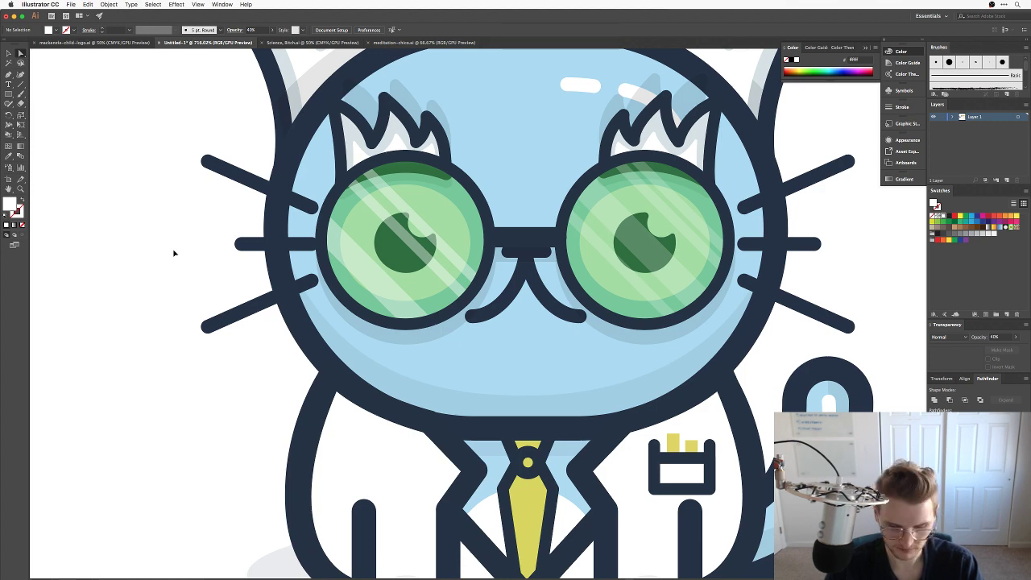
# Try a red fill on both green lenses.
pyautogui.press('super+minus')
pyautogui.press('super+minus')
pyautogui.moveTo(286, 231); pyautogui.dragTo(261, 280)
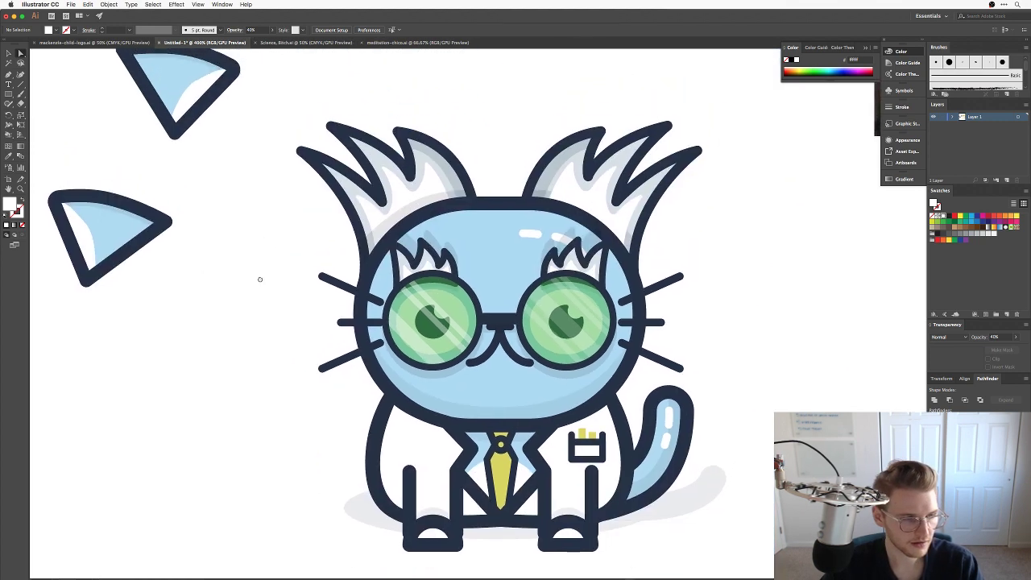
pyautogui.moveTo(355, 364); pyautogui.dragTo(291, 330)
pyautogui.click(388, 261)
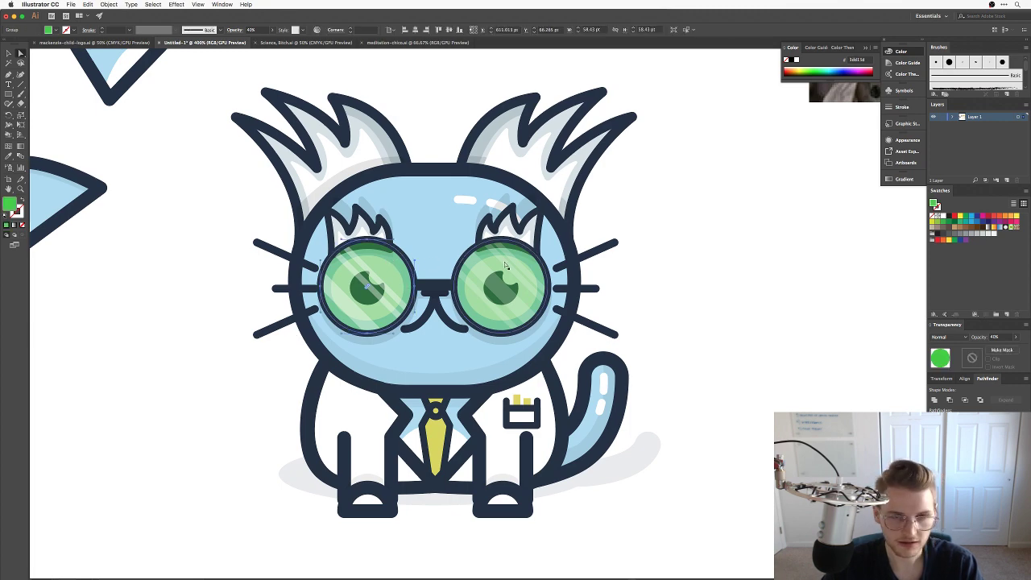
pyautogui.click(614, 272)
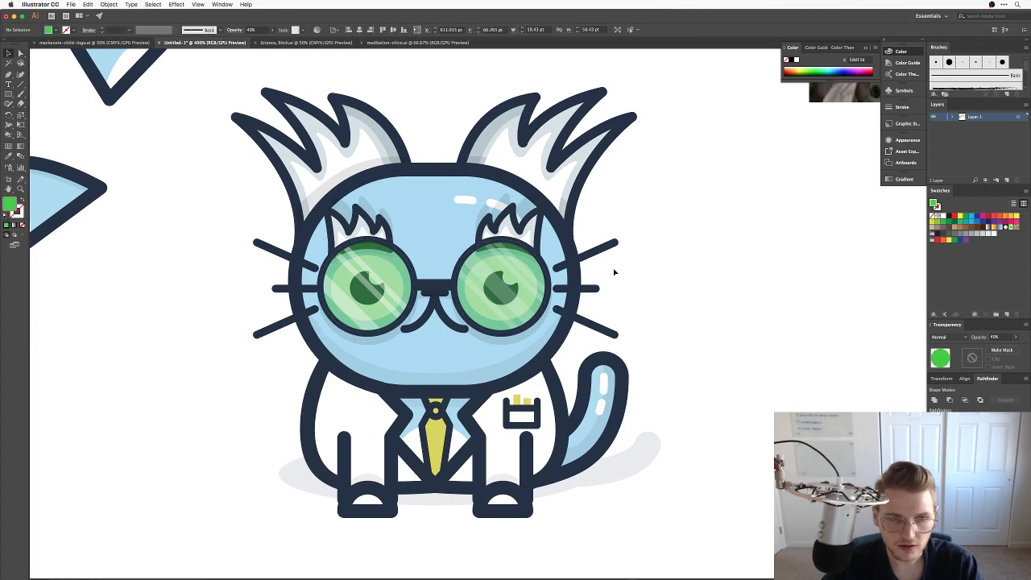
pyautogui.click(536, 271)
pyautogui.keyDown('shift'); pyautogui.click(386, 262); pyautogui.keyUp('shift')
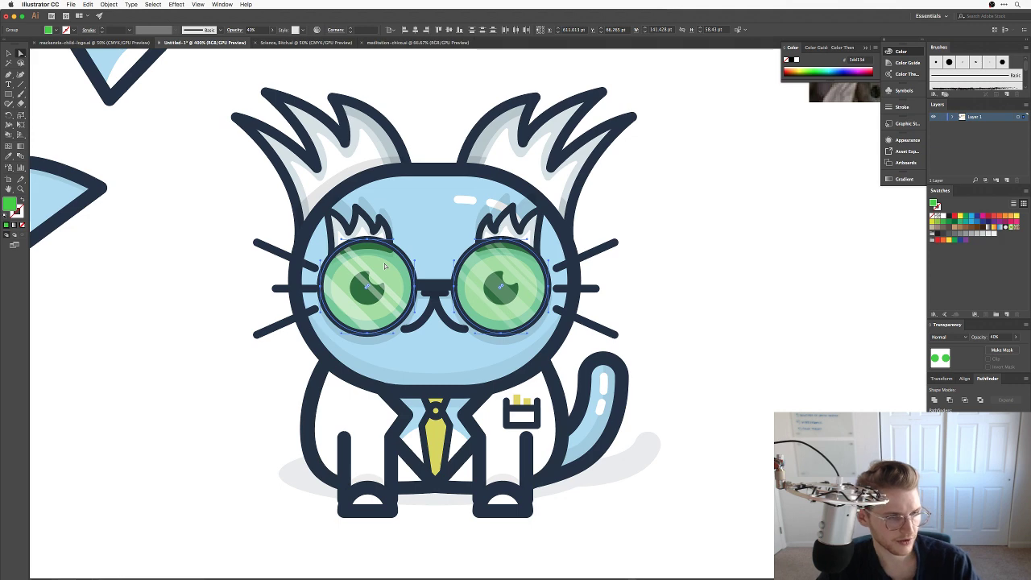
pyautogui.doubleClick(12, 207)
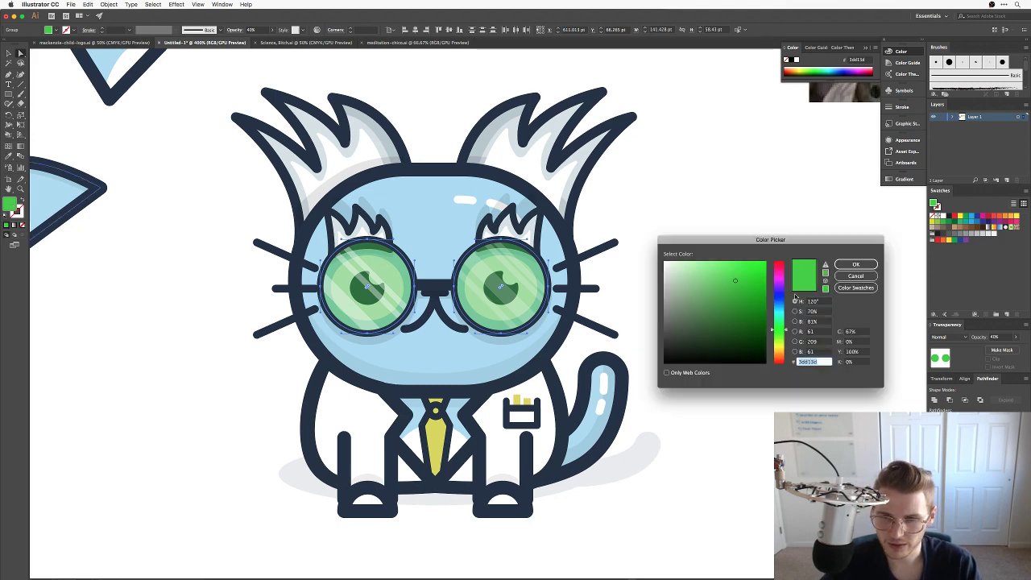
pyautogui.click(778, 270)
pyautogui.click(856, 265)
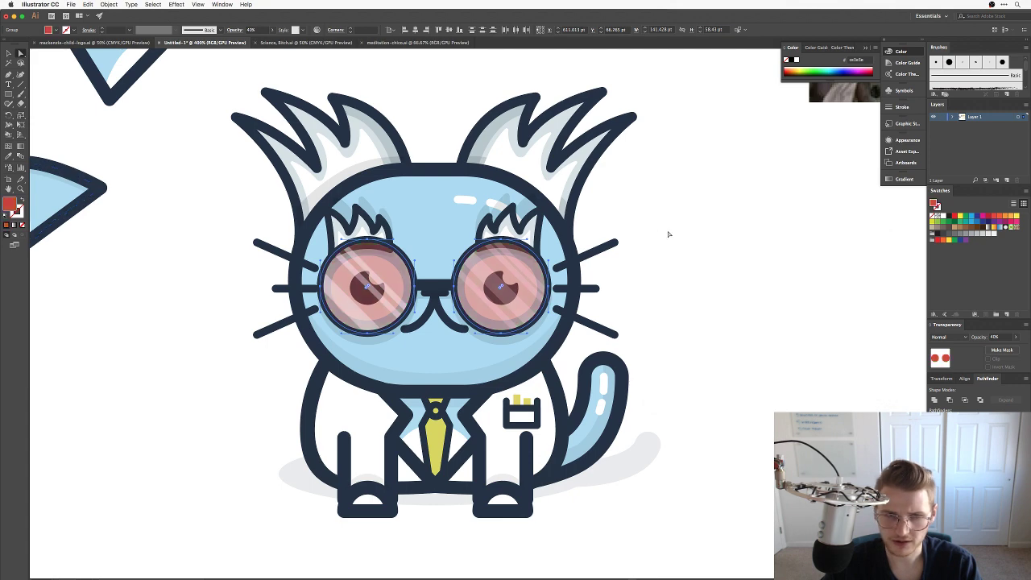
# Undo the red fill on both lenses.
pyautogui.click(639, 310)
pyautogui.moveTo(639, 311); pyautogui.dragTo(679, 320)
pyautogui.press('super+z')
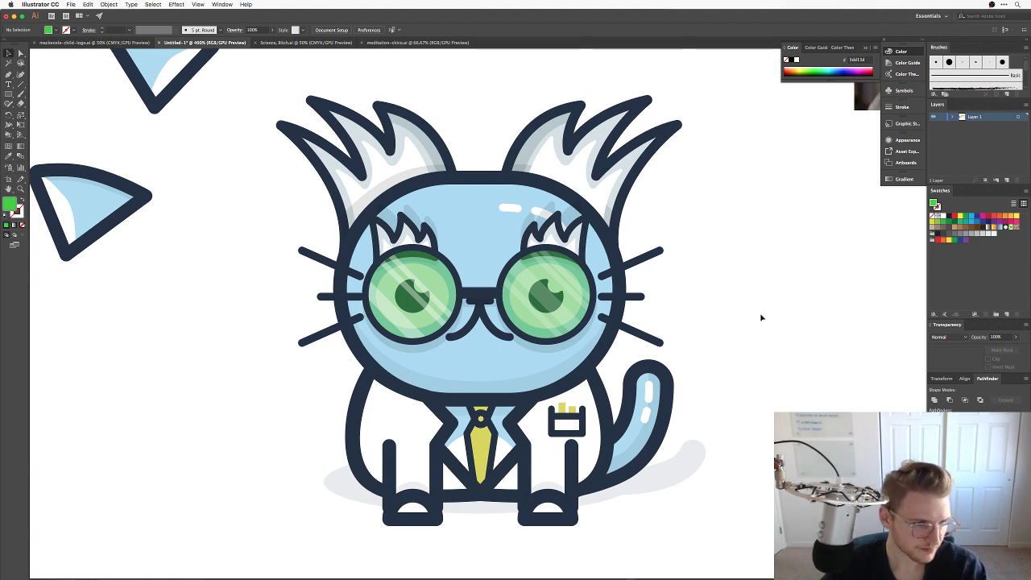
# Examine the whole cat illustration, and check the lab coat, tie and pocket up close.
pyautogui.moveTo(747, 297); pyautogui.dragTo(734, 306)
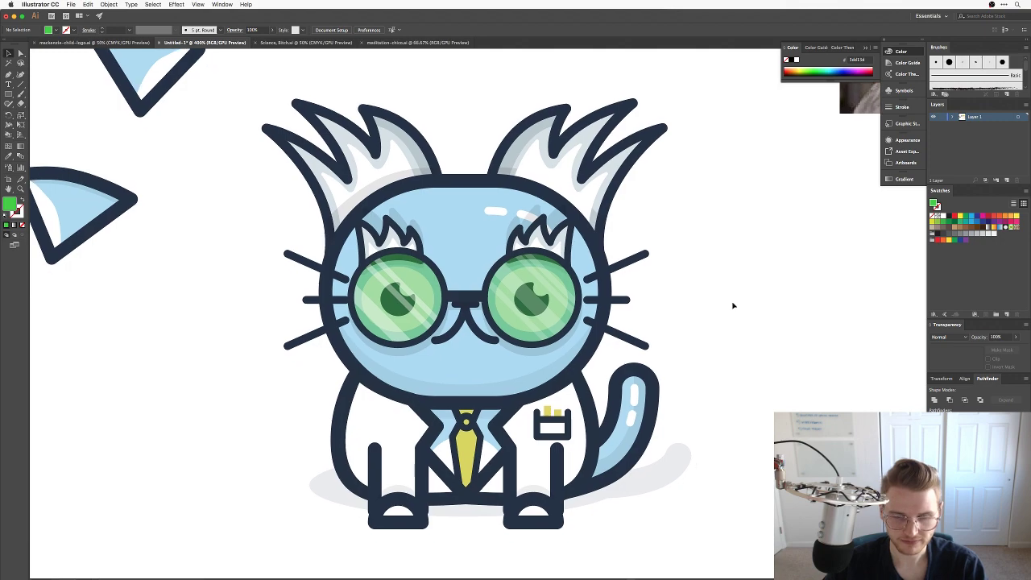
pyautogui.press('super+minus')
pyautogui.press('super+minus')
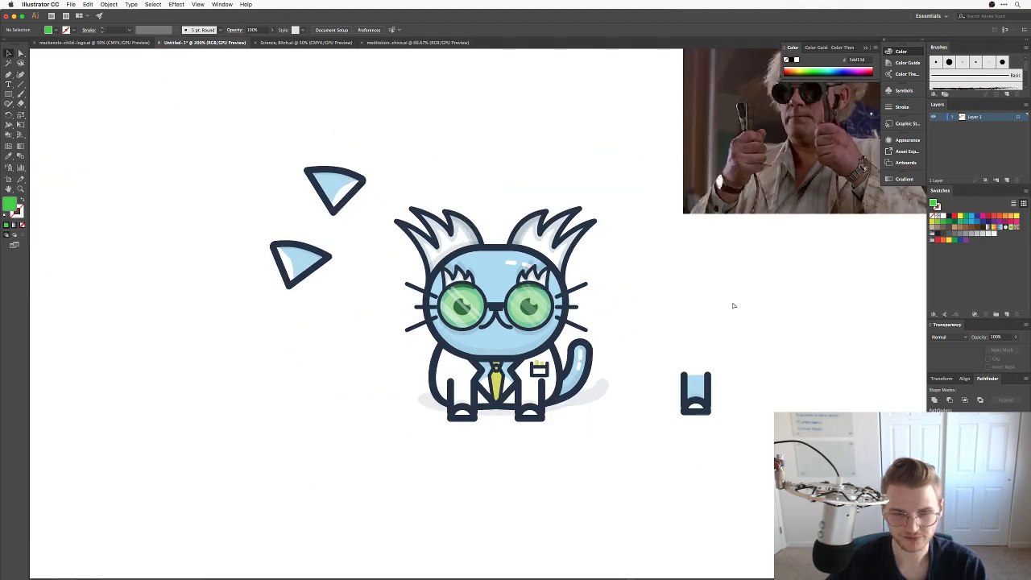
pyautogui.press('super+plus')
pyautogui.press('super+plus')
pyautogui.press('super+plus')
pyautogui.moveTo(638, 452); pyautogui.dragTo(714, 282)
pyautogui.press('super+plus')
pyautogui.press('super+plus')
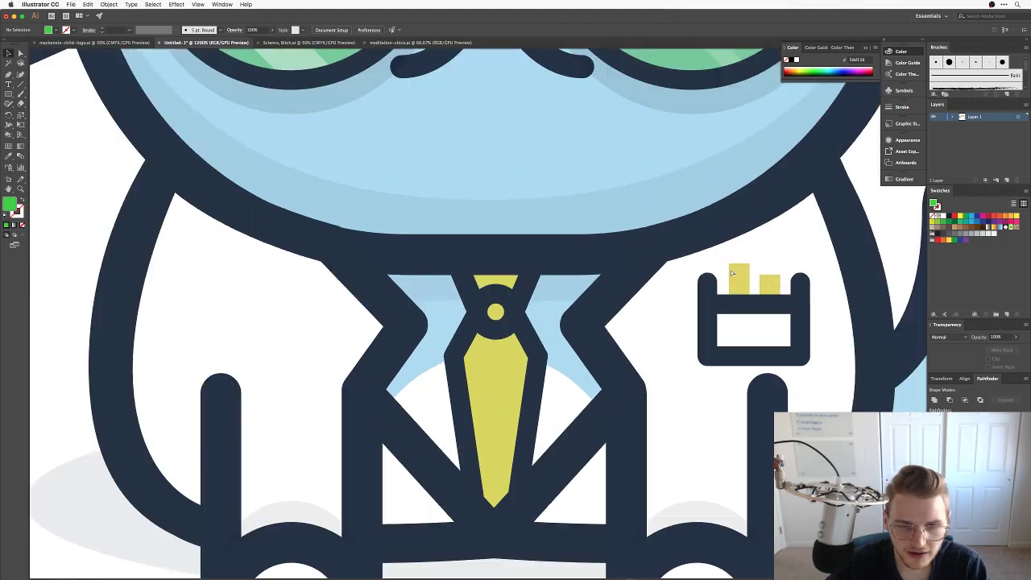
pyautogui.moveTo(530, 313); pyautogui.dragTo(587, 244)
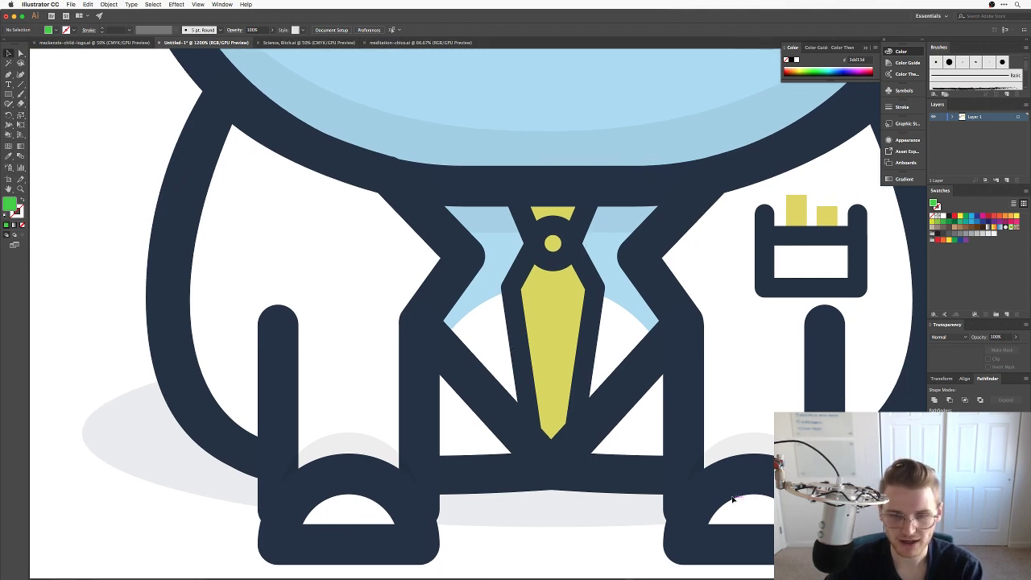
pyautogui.press('super+minus')
pyautogui.press('super+minus')
pyautogui.press('super+minus')
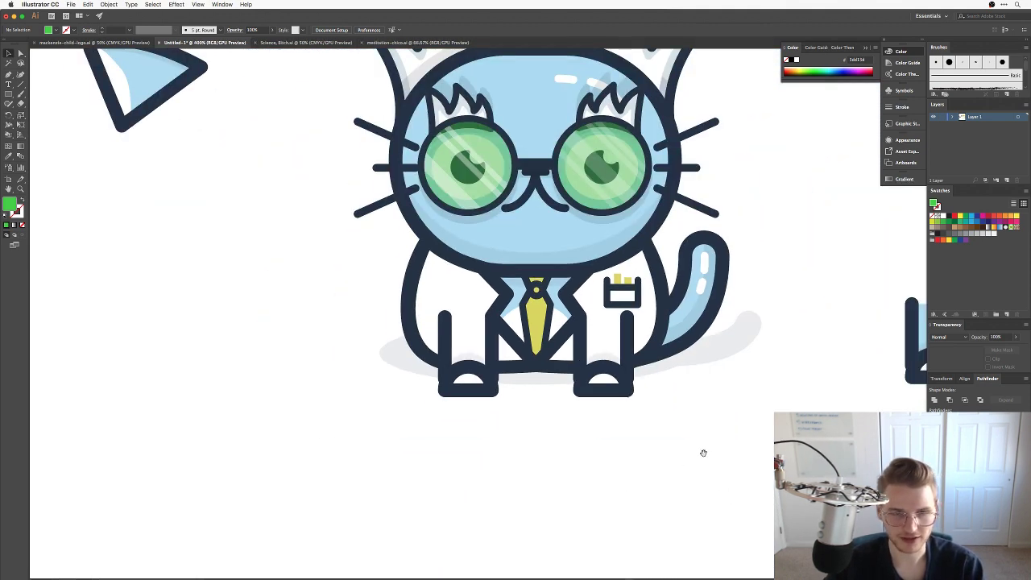
pyautogui.moveTo(701, 451); pyautogui.dragTo(637, 497)
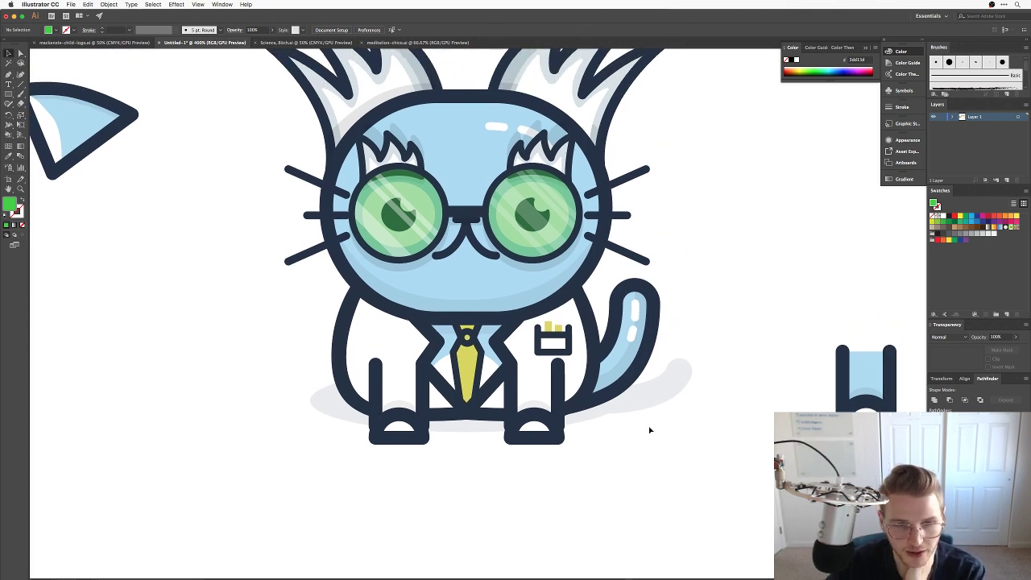
pyautogui.scroll(3, 651, 430)
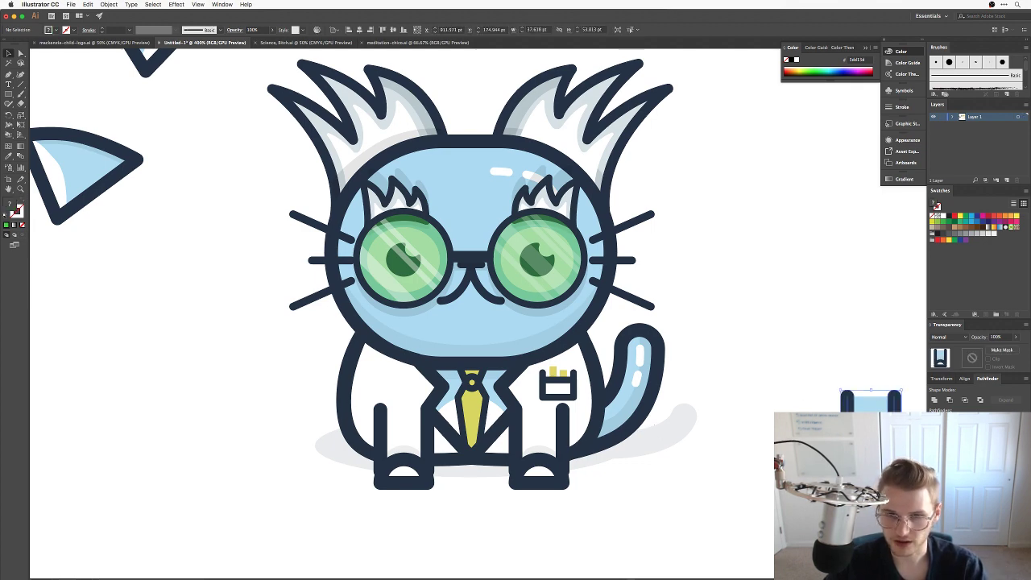
pyautogui.moveTo(684, 469); pyautogui.dragTo(687, 480)
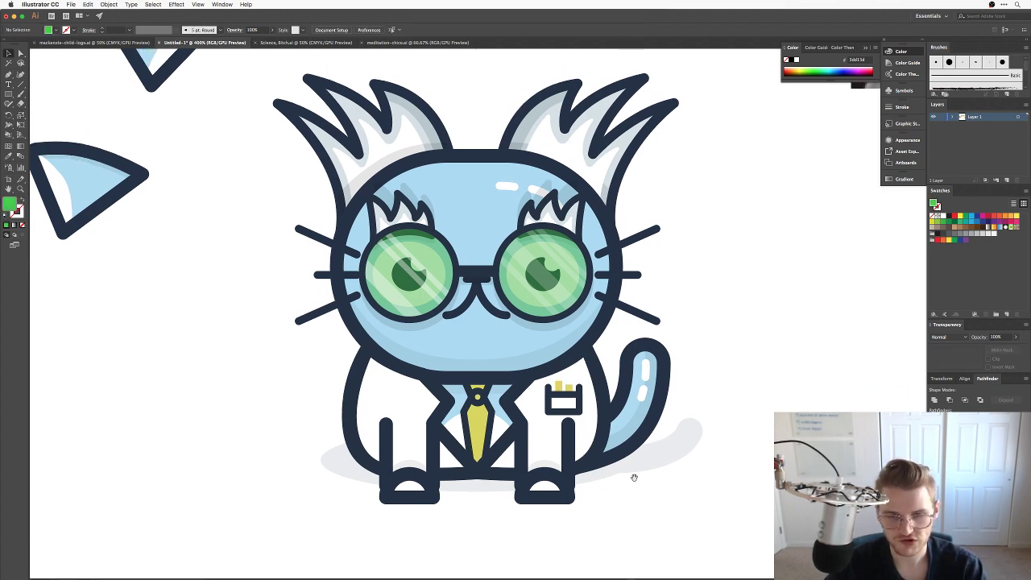
pyautogui.moveTo(577, 475); pyautogui.dragTo(622, 475)
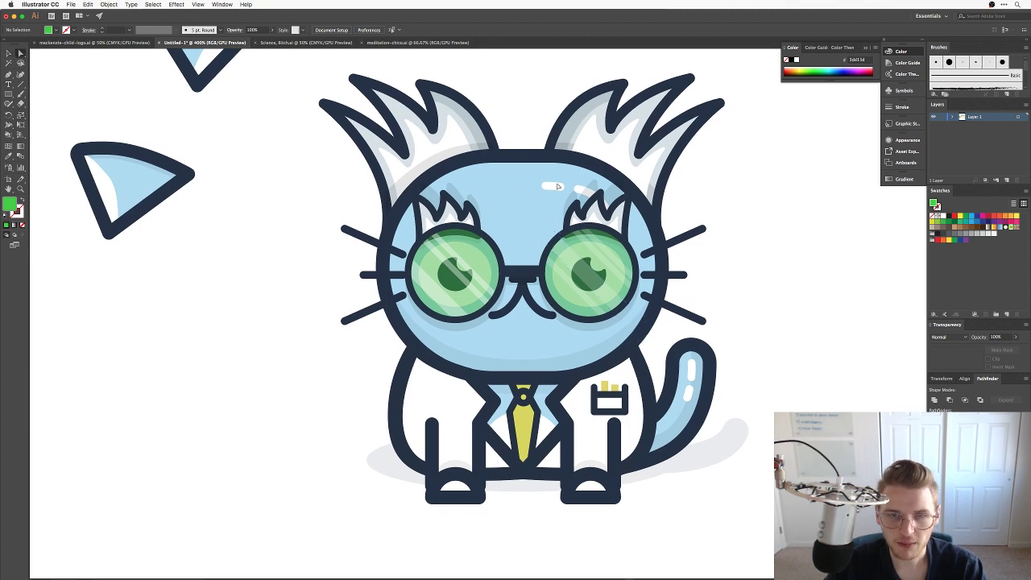
pyautogui.moveTo(544, 377); pyautogui.dragTo(471, 344)
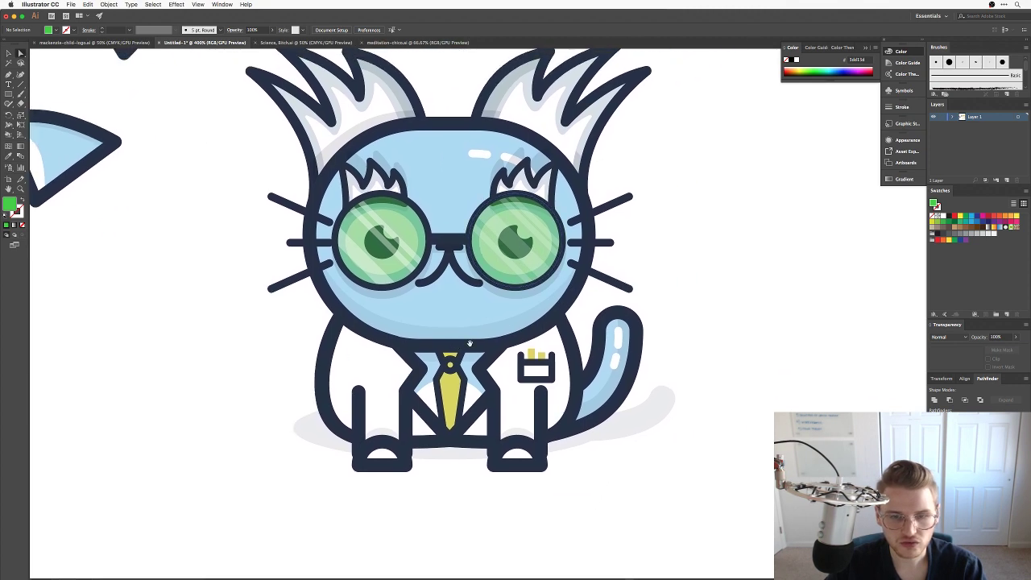
pyautogui.scroll(5, 427, 371)
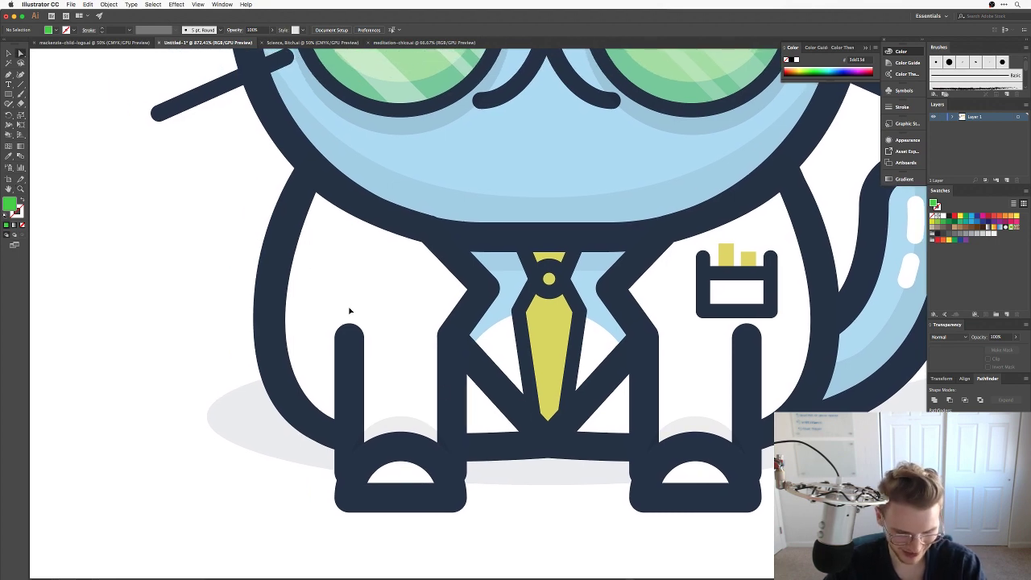
pyautogui.press('super+a')
pyautogui.click(171, 265)
pyautogui.press('super+minus')
pyautogui.press('super+minus')
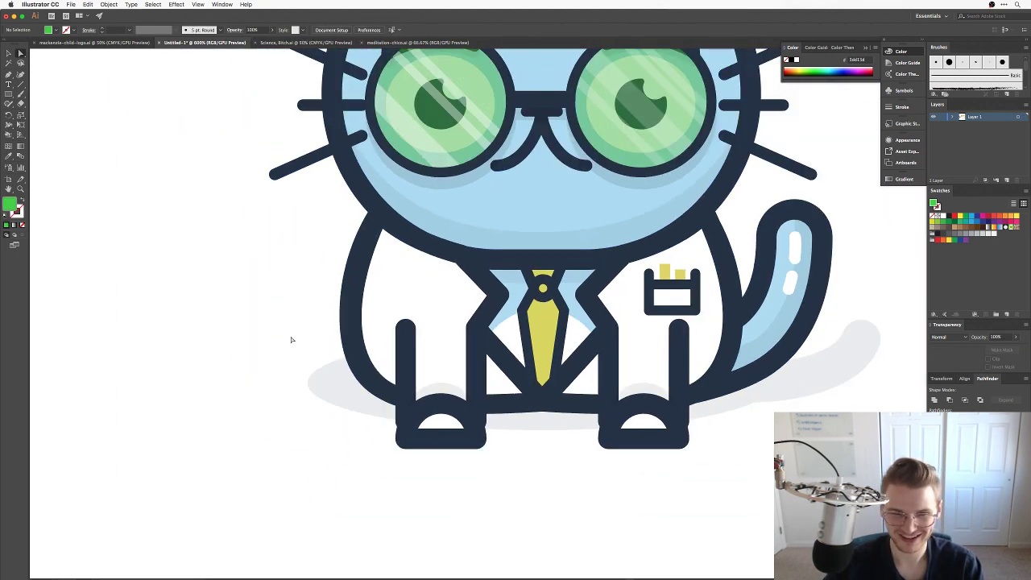
pyautogui.press('v')
pyautogui.click(330, 395)
pyautogui.press('super+shift+a')
pyautogui.moveTo(401, 253); pyautogui.dragTo(334, 384)
pyautogui.press('super+minus')
pyautogui.press('super+minus')
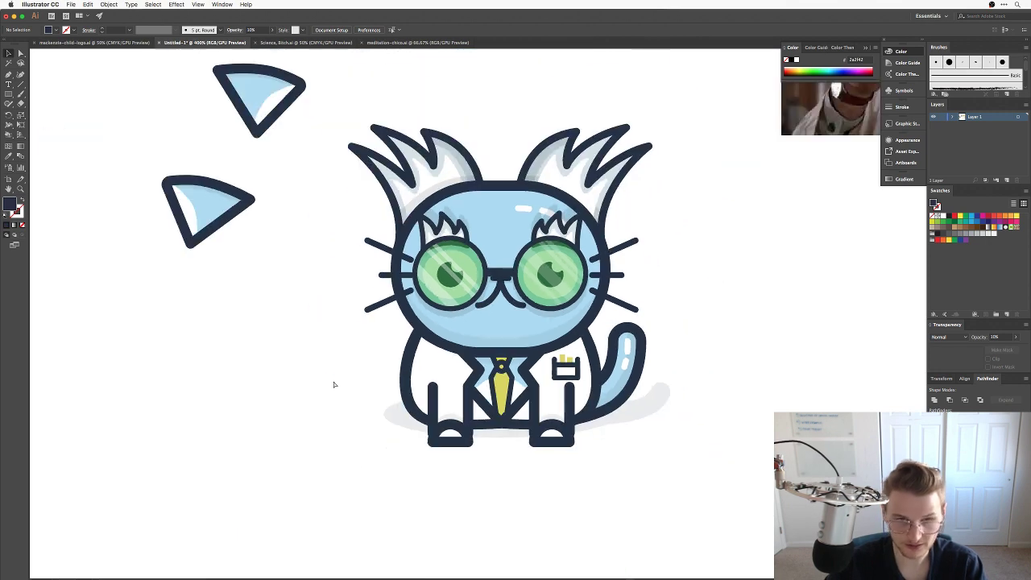
pyautogui.moveTo(329, 86); pyautogui.dragTo(687, 316)
pyautogui.moveTo(681, 266); pyautogui.dragTo(352, 117)
pyautogui.click(404, 146)
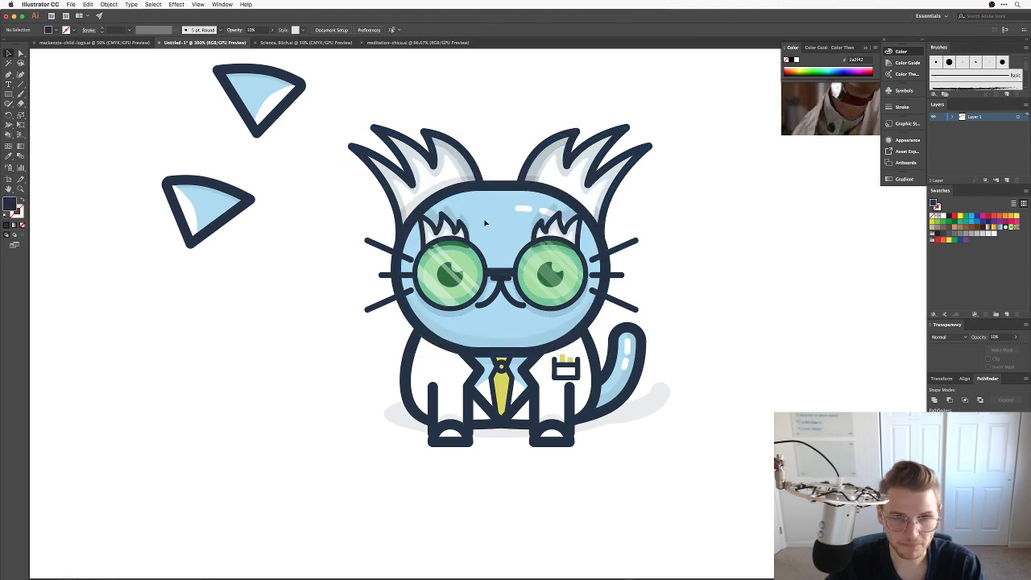
pyautogui.click(404, 295)
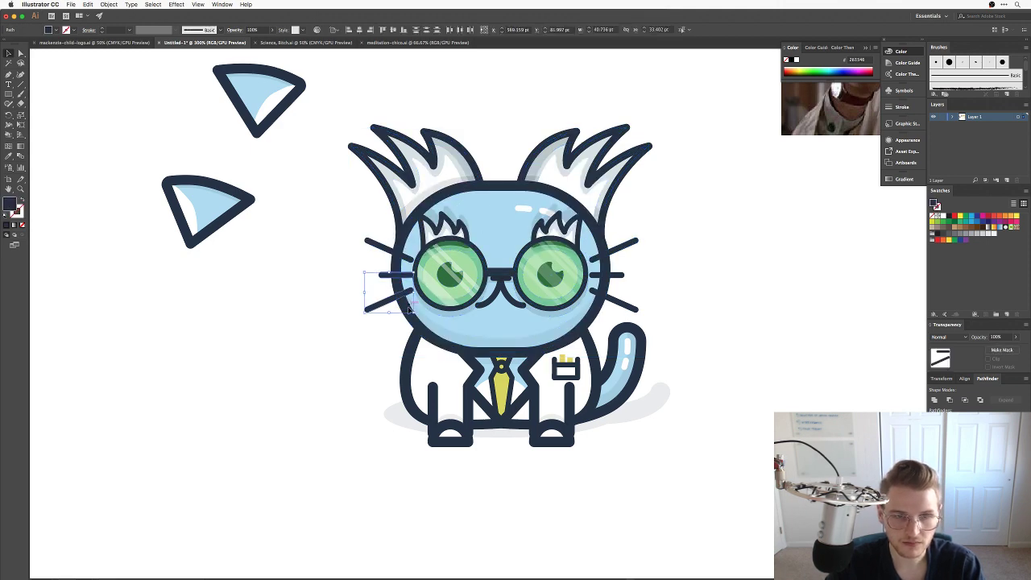
pyautogui.click(707, 278)
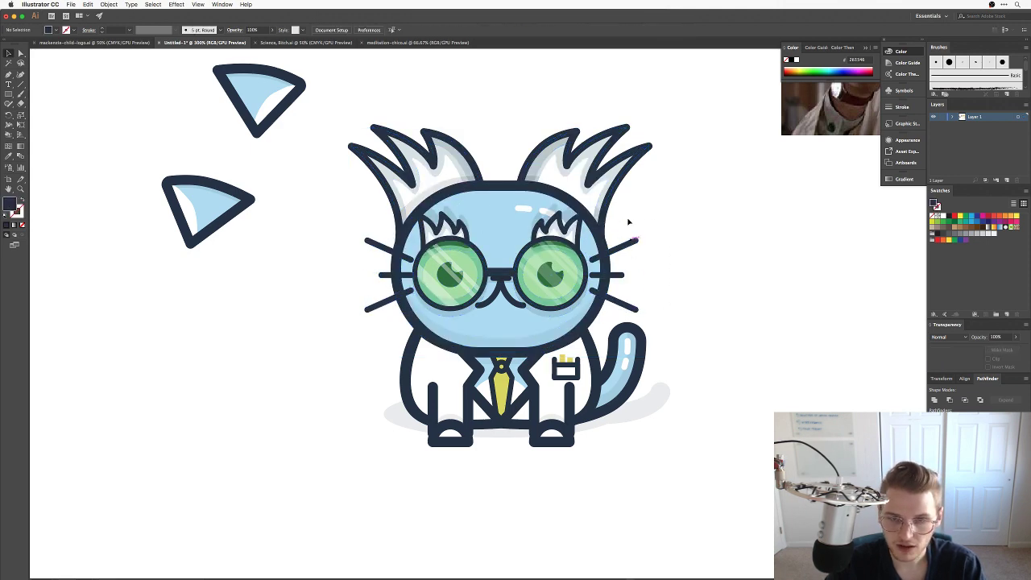
pyautogui.moveTo(626, 219); pyautogui.dragTo(386, 357)
pyautogui.click(669, 392)
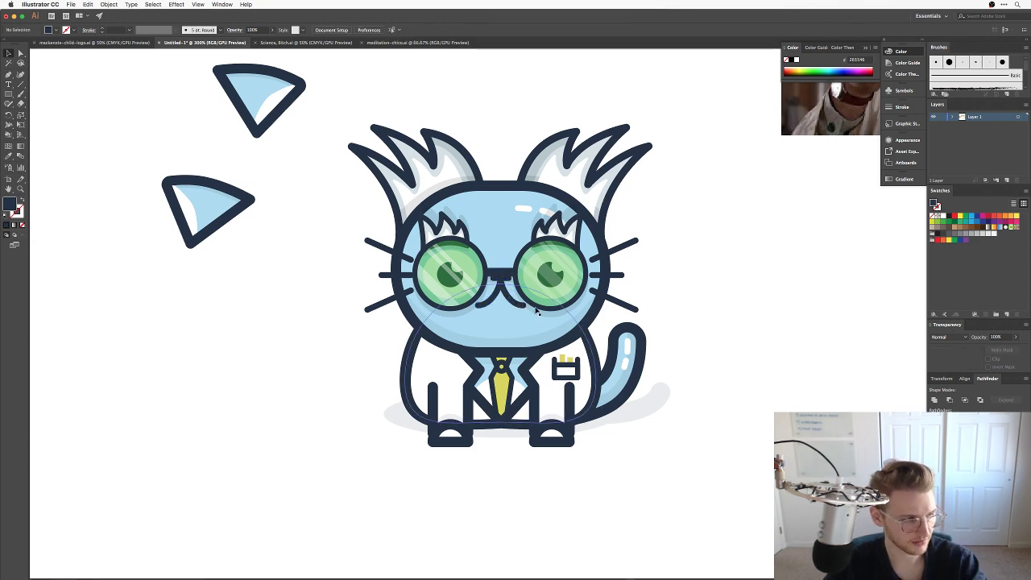
# Examine the cat's coat, legs and tie beneath the head, and compare them with the glasses and face.
pyautogui.hscroll(-2, 659, 341)
pyautogui.scroll(-1, 659, 342)
pyautogui.scroll(5, 532, 320)
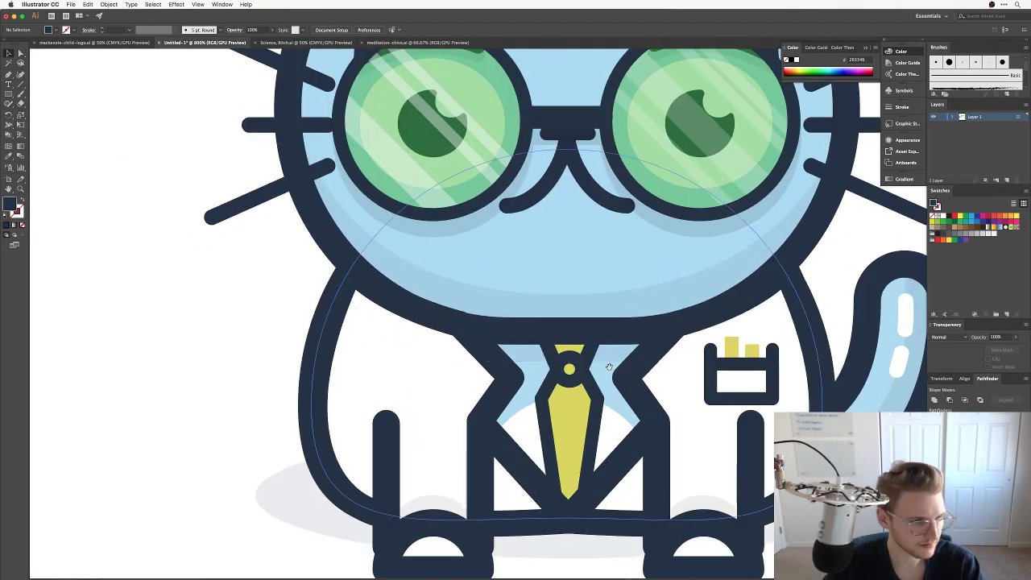
pyautogui.moveTo(609, 368); pyautogui.dragTo(546, 312)
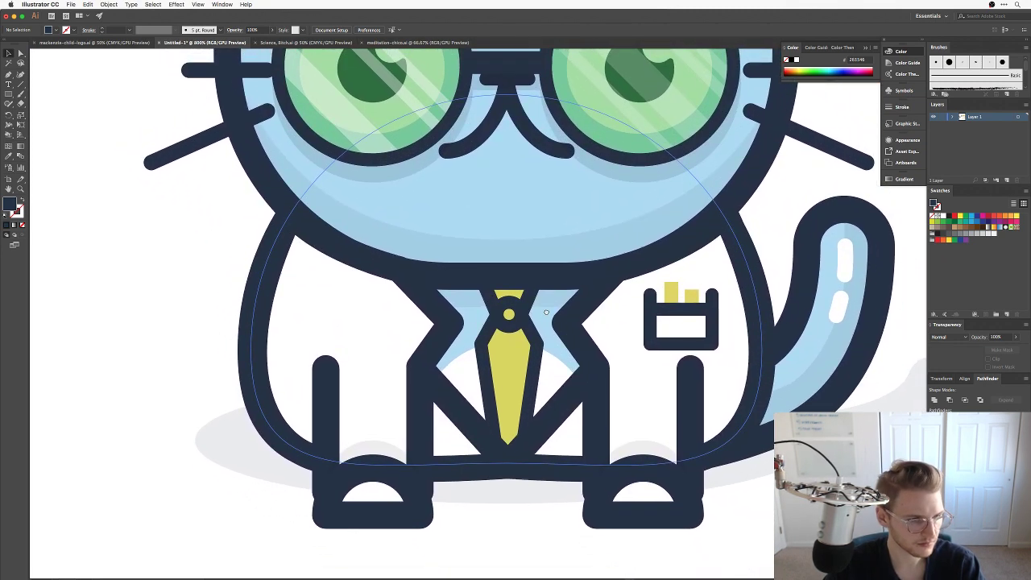
pyautogui.scroll(-5, 546, 312)
pyautogui.scroll(5, 546, 312)
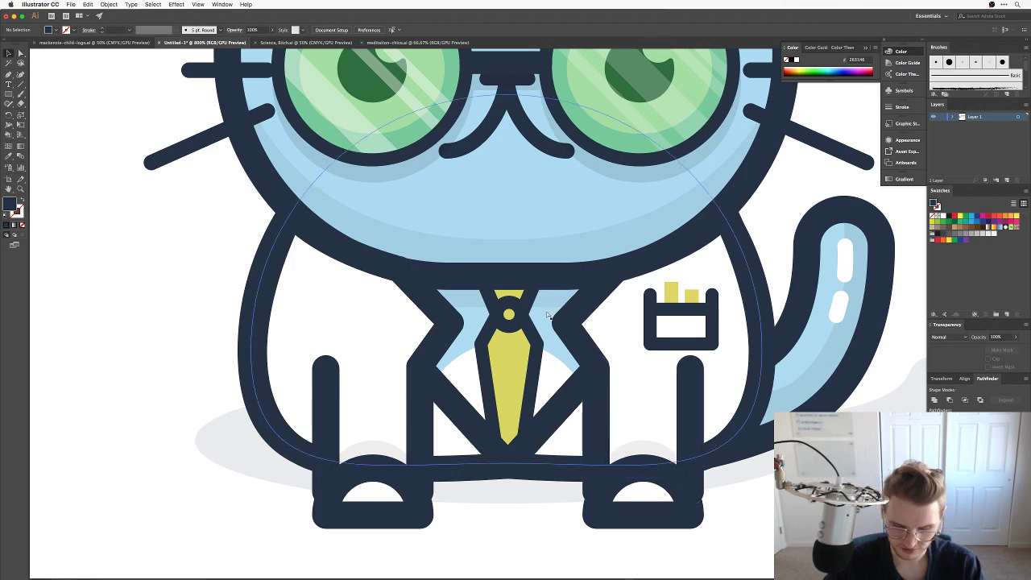
pyautogui.scroll(-4, 547, 314)
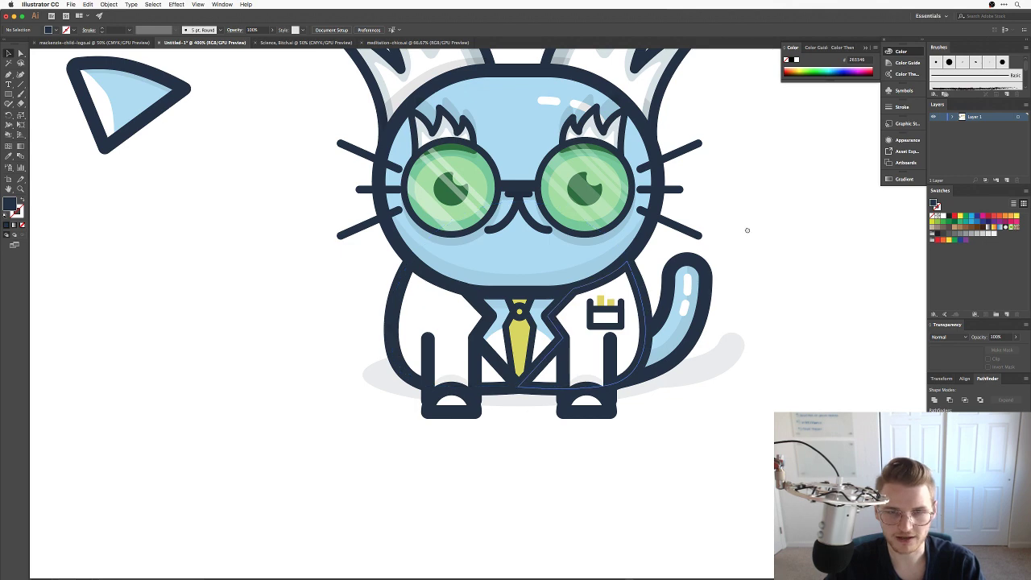
pyautogui.moveTo(747, 231); pyautogui.dragTo(706, 310)
pyautogui.press('super+equal')
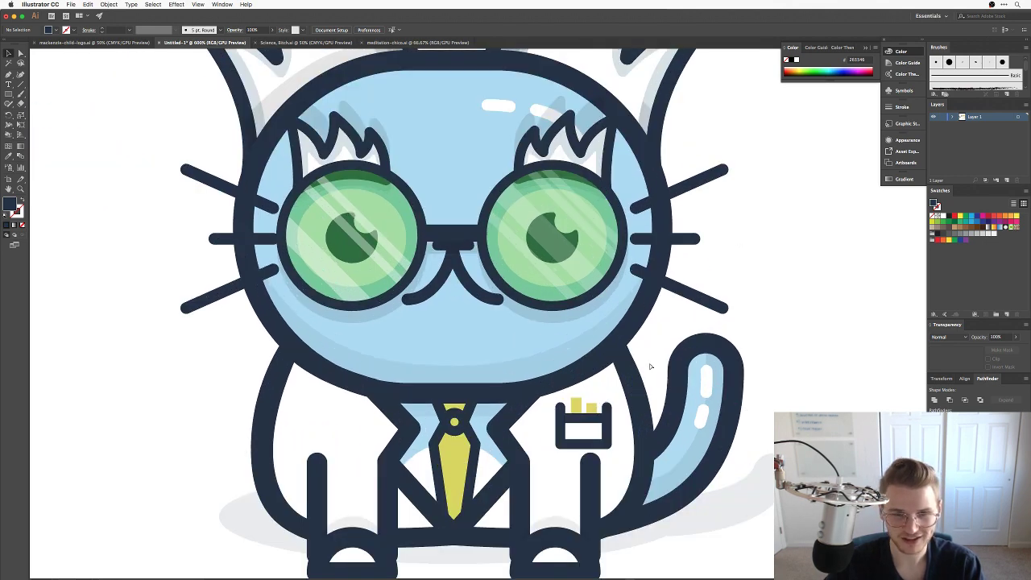
# Switch to Chrome to look through the mad scientist artwork on Dribbble, and return to the cat illustration in Illustrator.
pyautogui.press('super+minus')
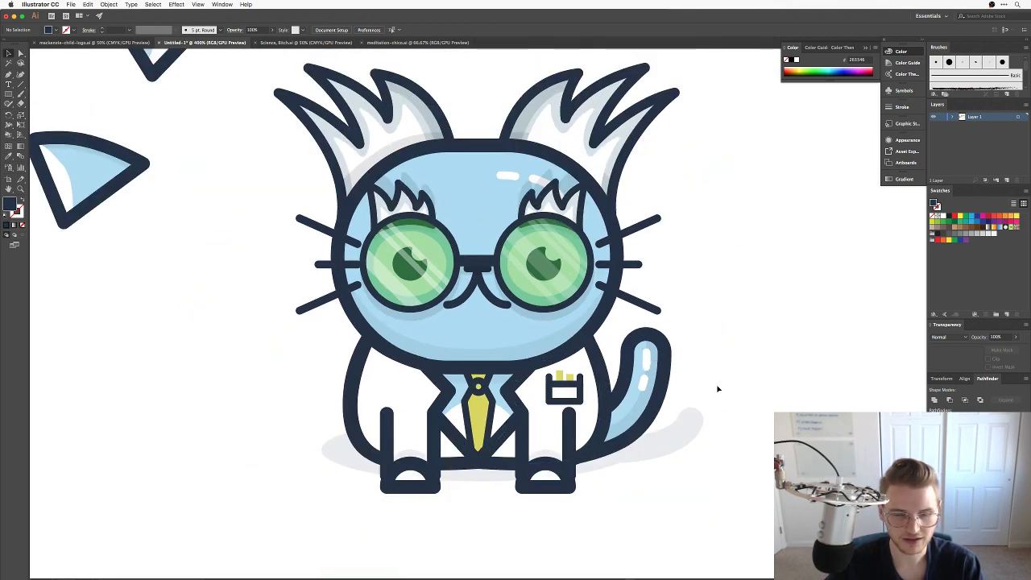
pyautogui.press('super+Tab')
pyautogui.click(307, 18)
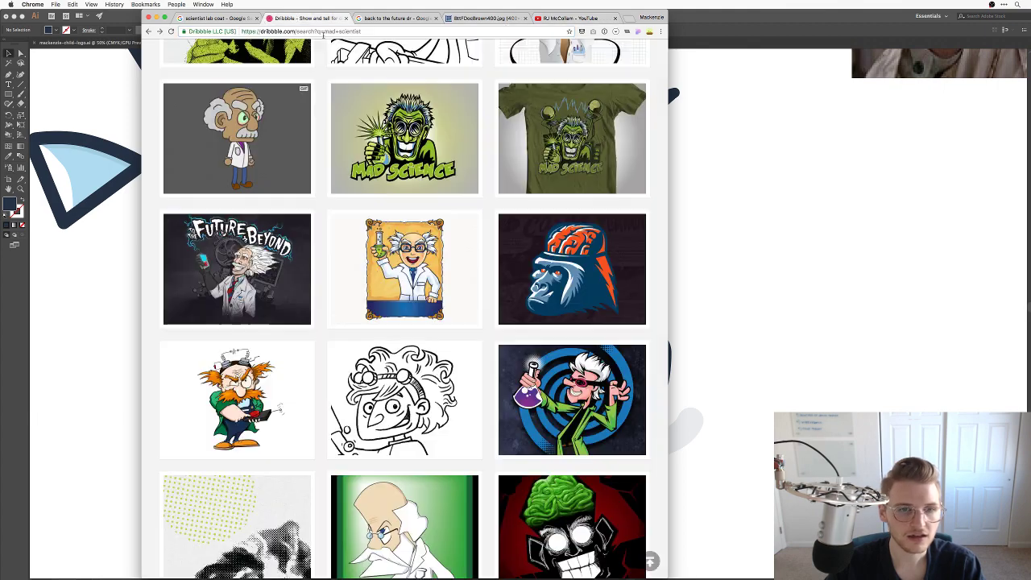
pyautogui.scroll(-5, 602, 187)
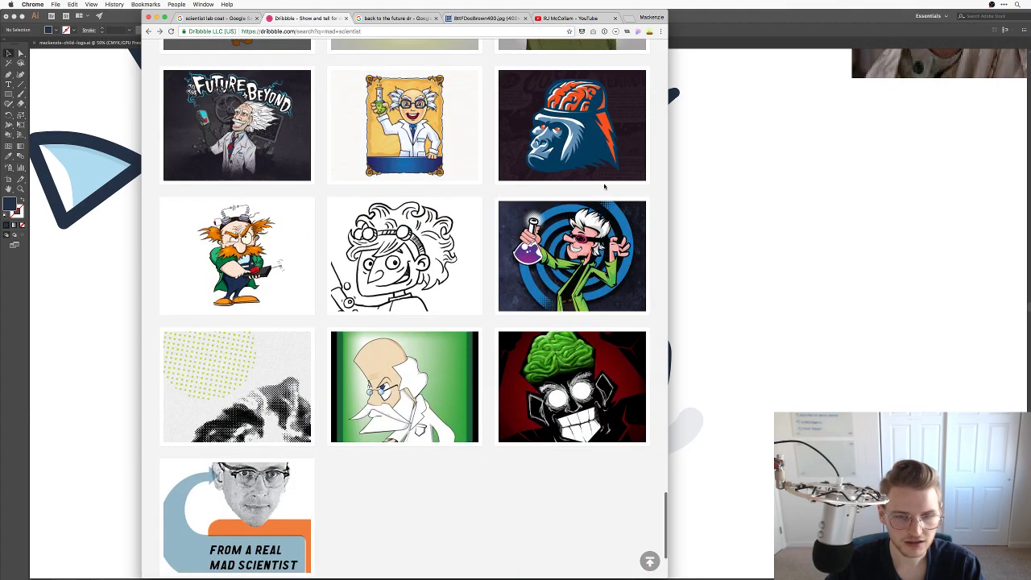
pyautogui.scroll(3, 629, 188)
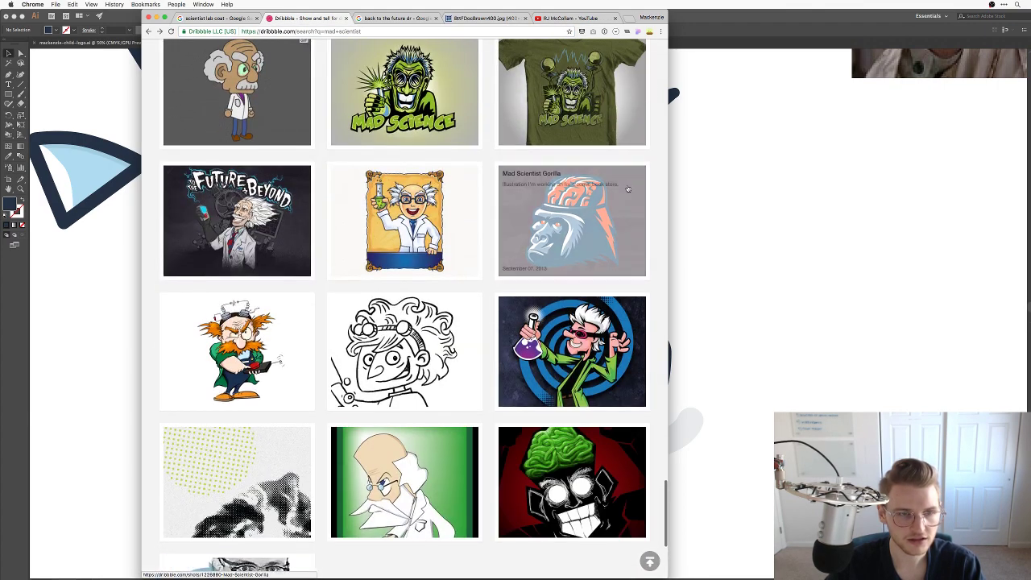
pyautogui.click(752, 202)
pyautogui.scroll(-2, 676, 295)
pyautogui.press('super+equal')
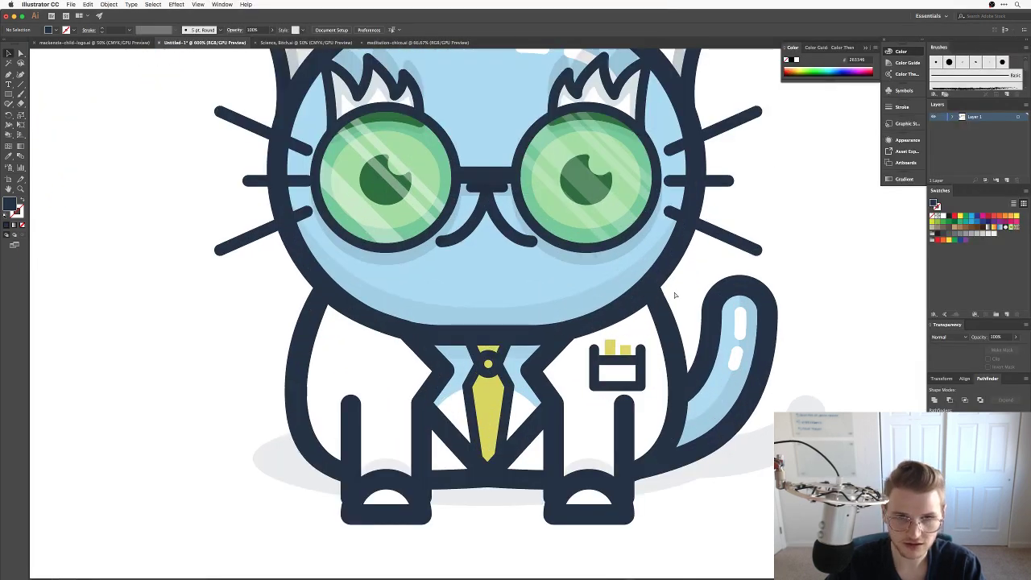
pyautogui.scroll(2, 557, 274)
pyautogui.hscroll(-2, 557, 274)
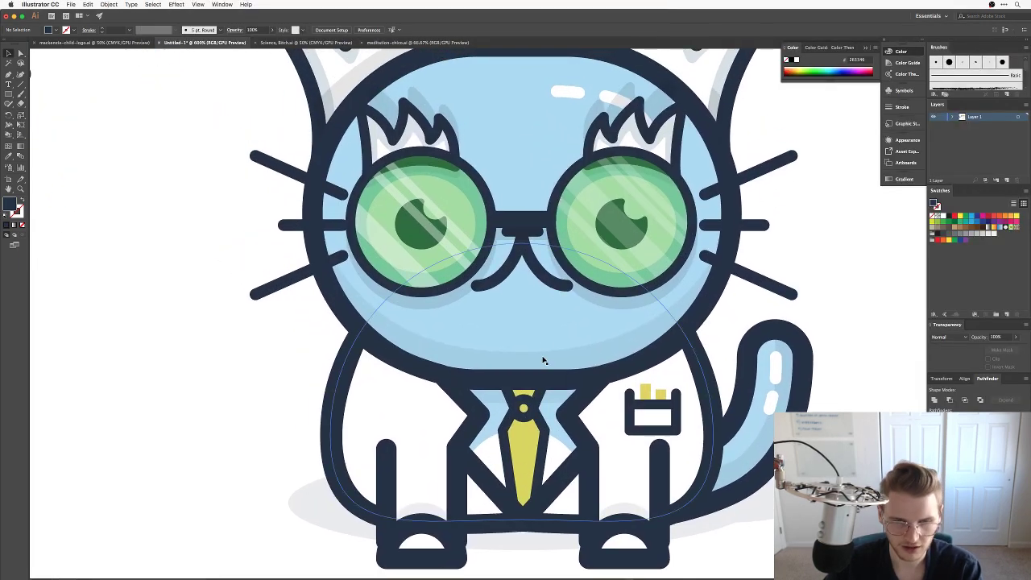
pyautogui.press('p')
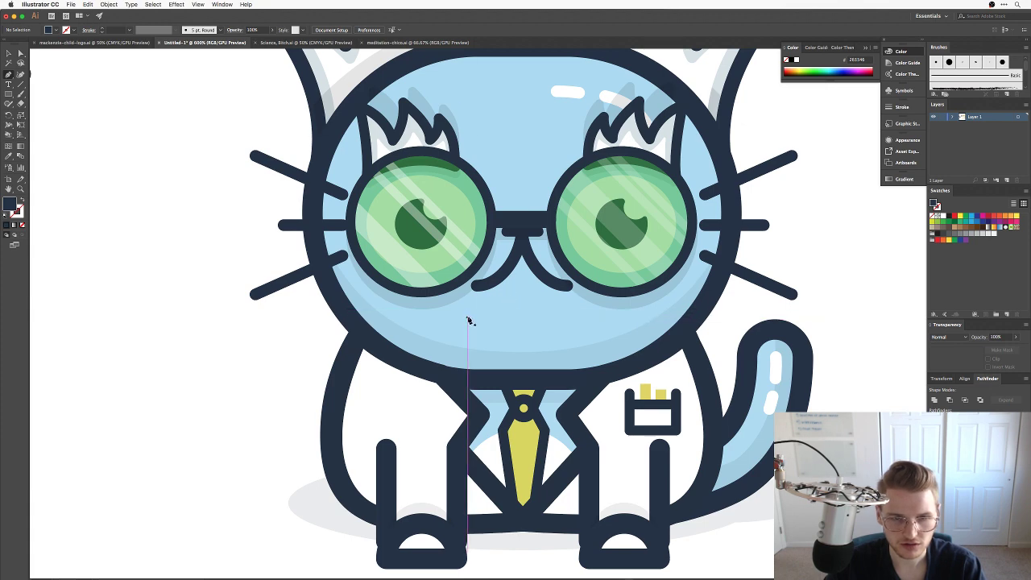
pyautogui.moveTo(503, 350); pyautogui.dragTo(578, 276)
pyautogui.scroll(3, 449, 426)
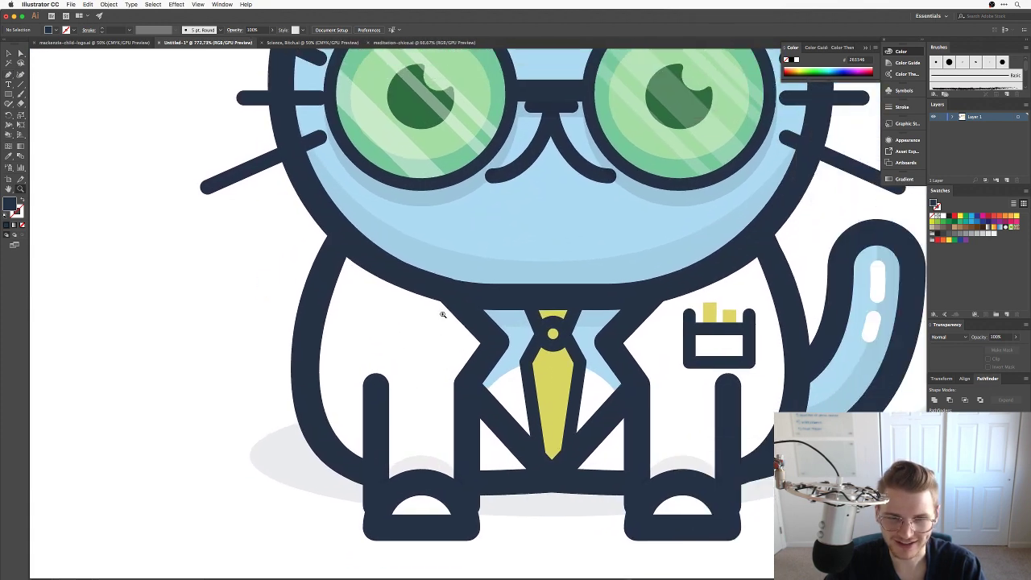
pyautogui.press('v')
pyautogui.click(326, 328)
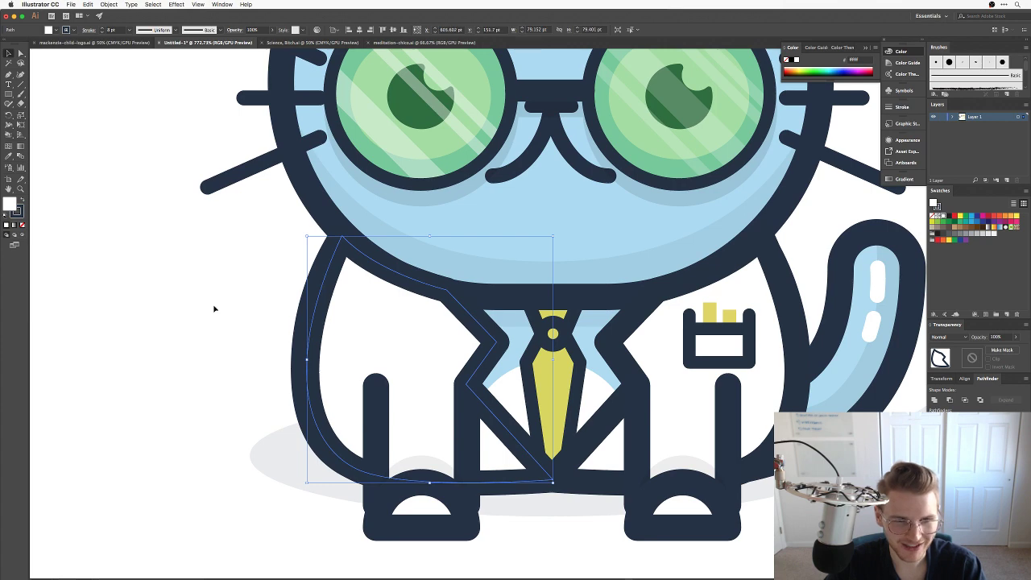
pyautogui.click(215, 306)
pyautogui.click(345, 317)
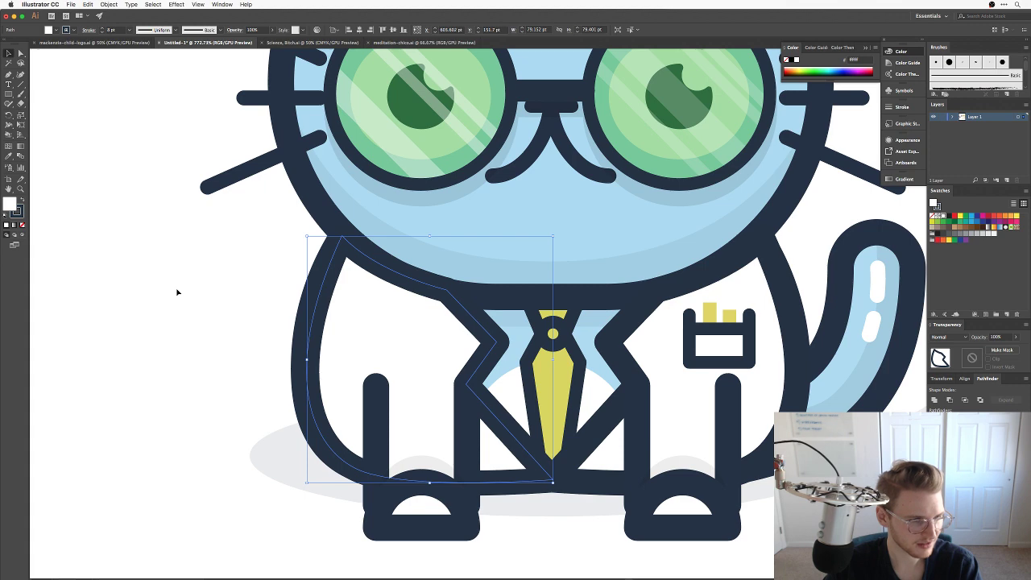
pyautogui.scroll(-2, 444, 202)
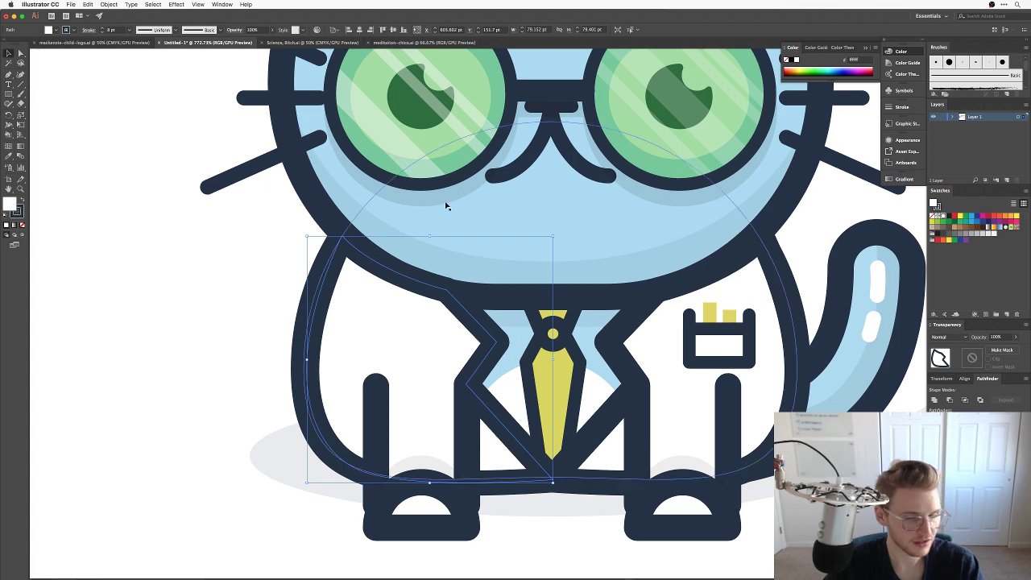
pyautogui.scroll(2, 454, 274)
# Reshape the straight bridge of the glasses between the two lenses into a gentle upward arch.
pyautogui.click(454, 274)
pyautogui.click(454, 275)
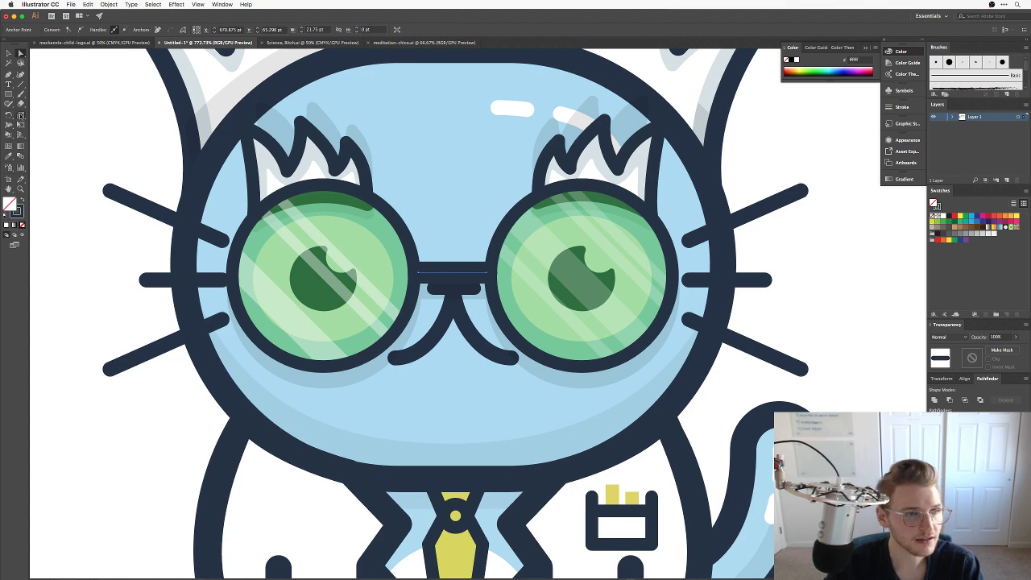
pyautogui.moveTo(20, 115); pyautogui.dragTo(50, 133)
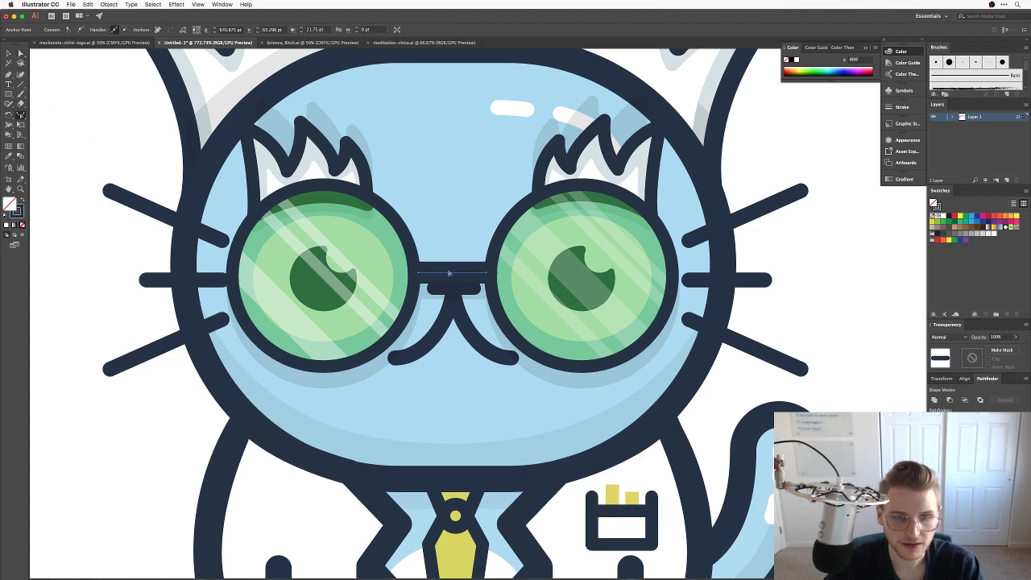
pyautogui.moveTo(453, 276); pyautogui.dragTo(455, 266)
pyautogui.keyDown('super'); pyautogui.click(758, 299); pyautogui.keyUp('super')
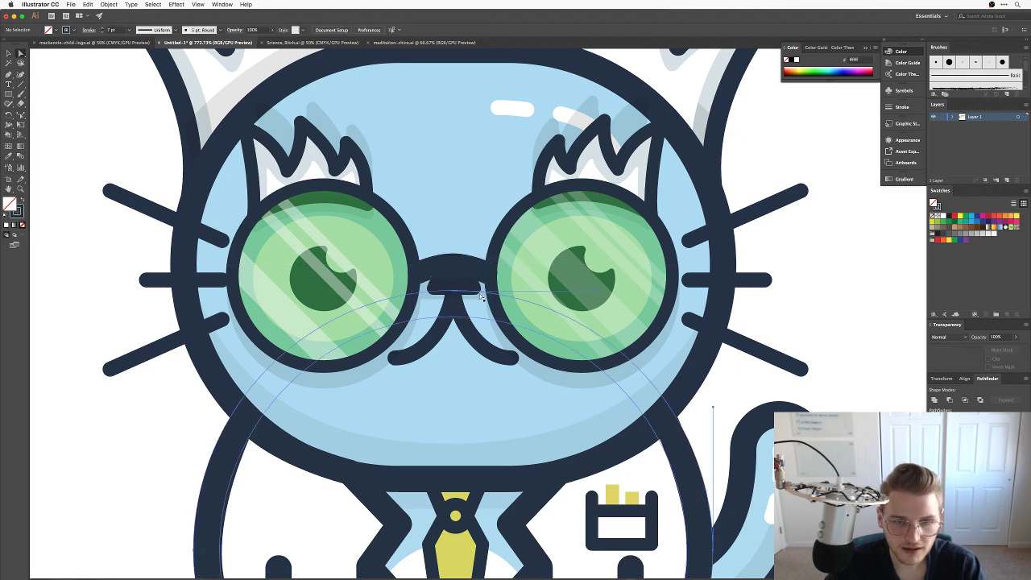
pyautogui.click(455, 299)
pyautogui.scroll(-5, 798, 258)
pyautogui.click(797, 258)
pyautogui.scroll(-3, 798, 242)
pyautogui.scroll(3, 728, 363)
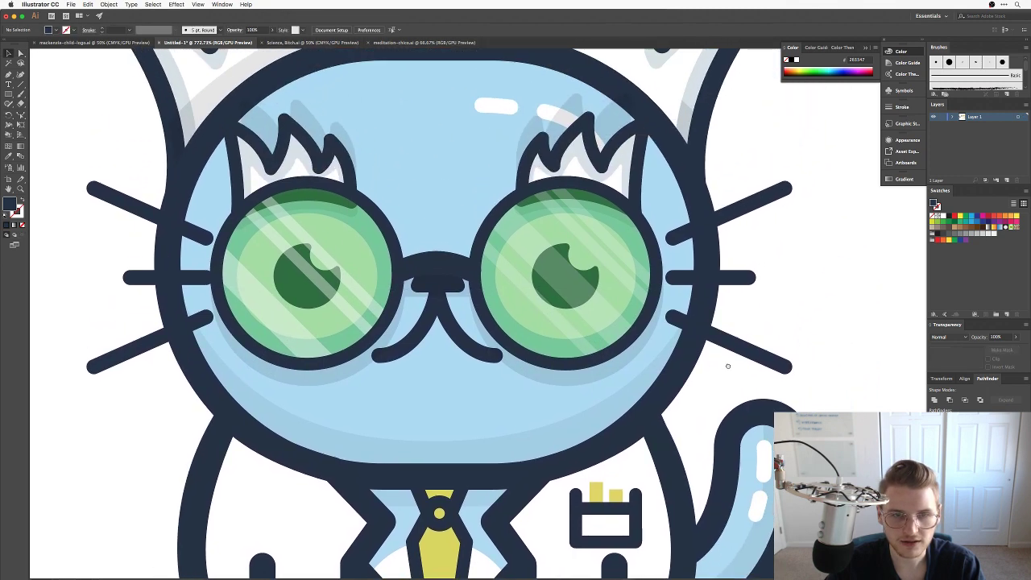
# Convert the left half of the lab coat to Live Paint and separate its white fill from its dark outline.
pyautogui.scroll(3, 651, 378)
pyautogui.moveTo(257, 387); pyautogui.dragTo(316, 396)
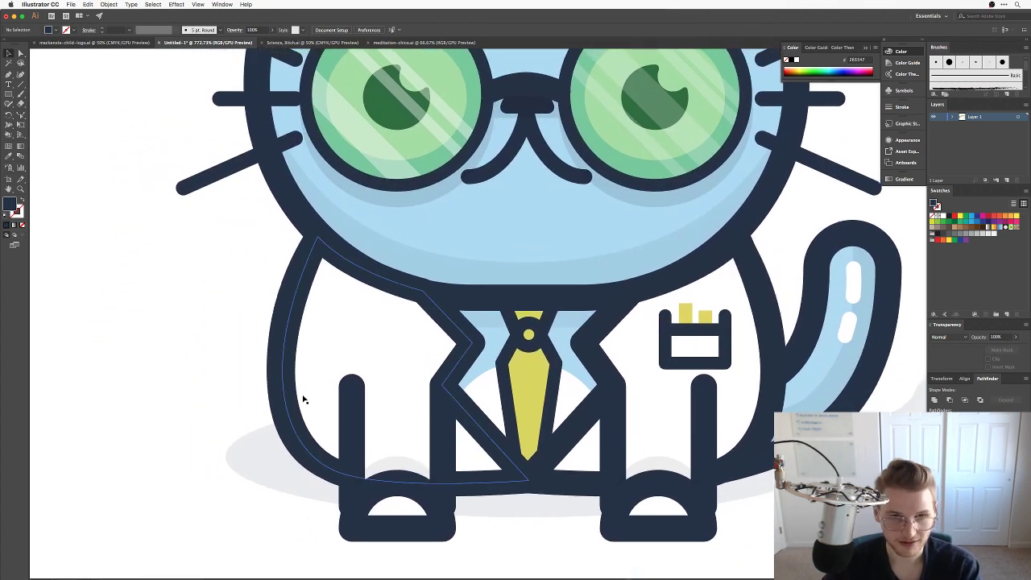
pyautogui.click(327, 330)
pyautogui.press('k')
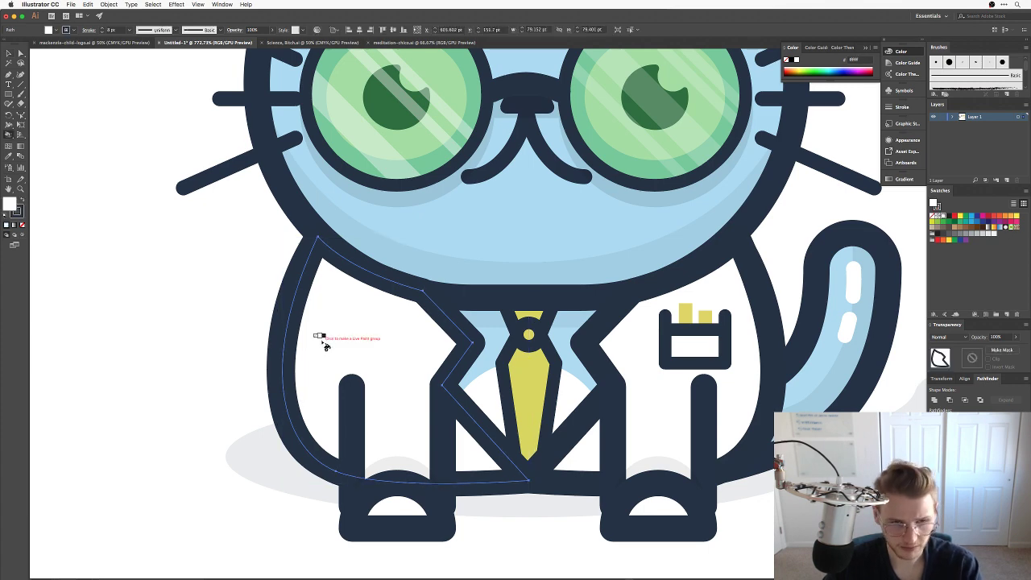
pyautogui.click(322, 339)
pyautogui.press('v')
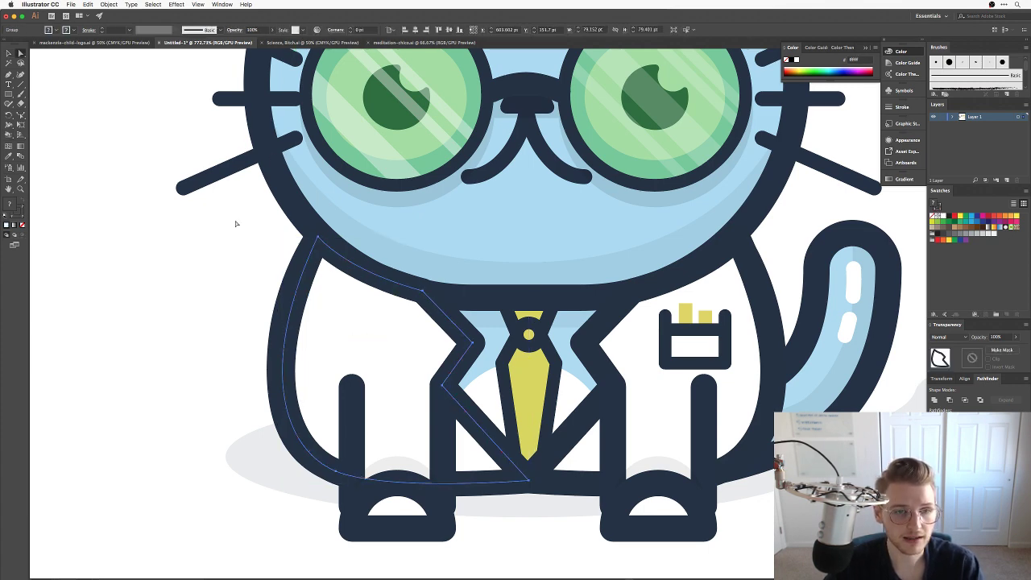
pyautogui.click(318, 303)
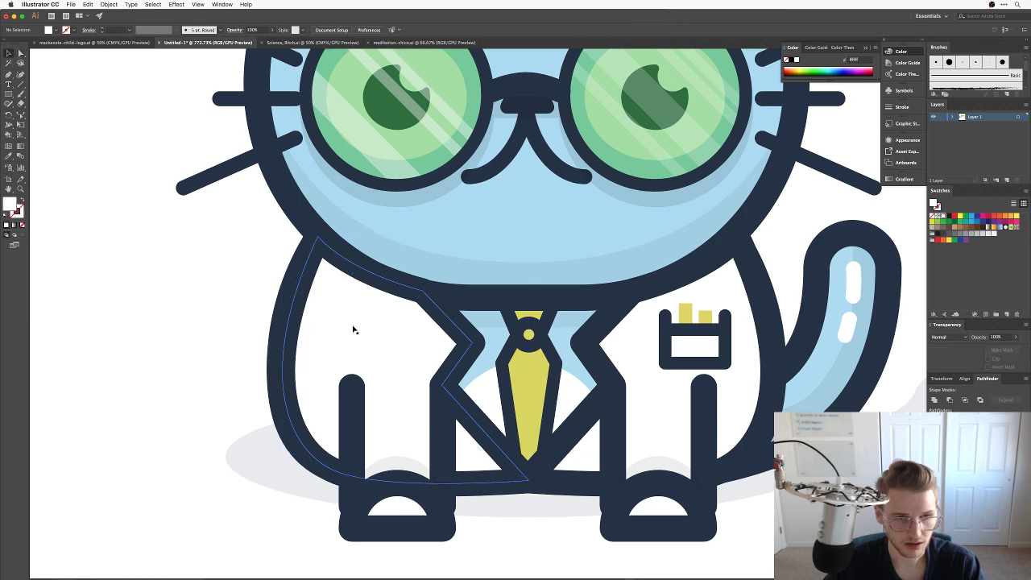
pyautogui.rightClick(296, 307)
pyautogui.click(318, 368)
pyautogui.click(228, 328)
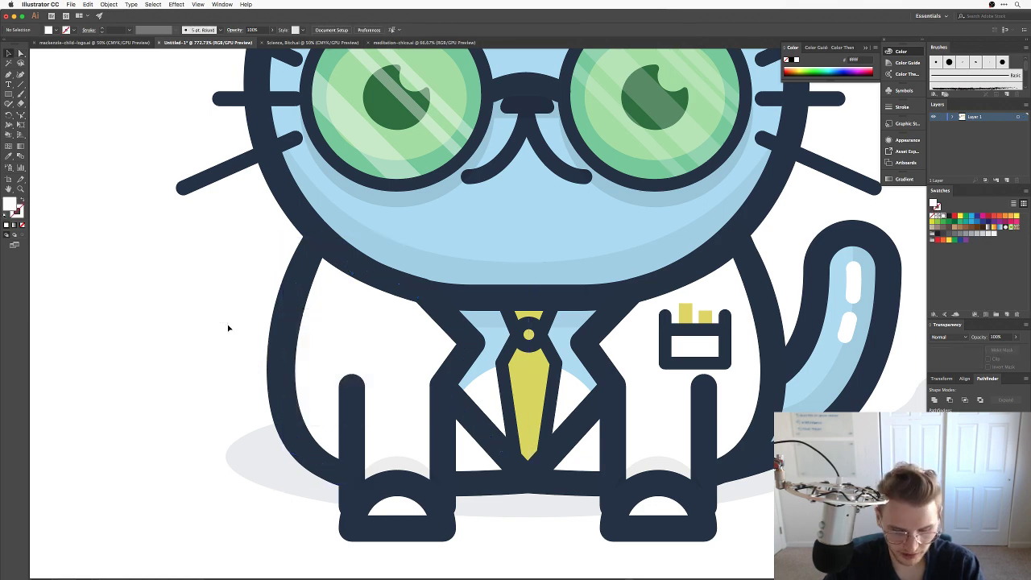
# Draw a closed curved shadow shape along the outer and lower edge of the lab coat's left half with the Pen tool.
pyautogui.press('p')
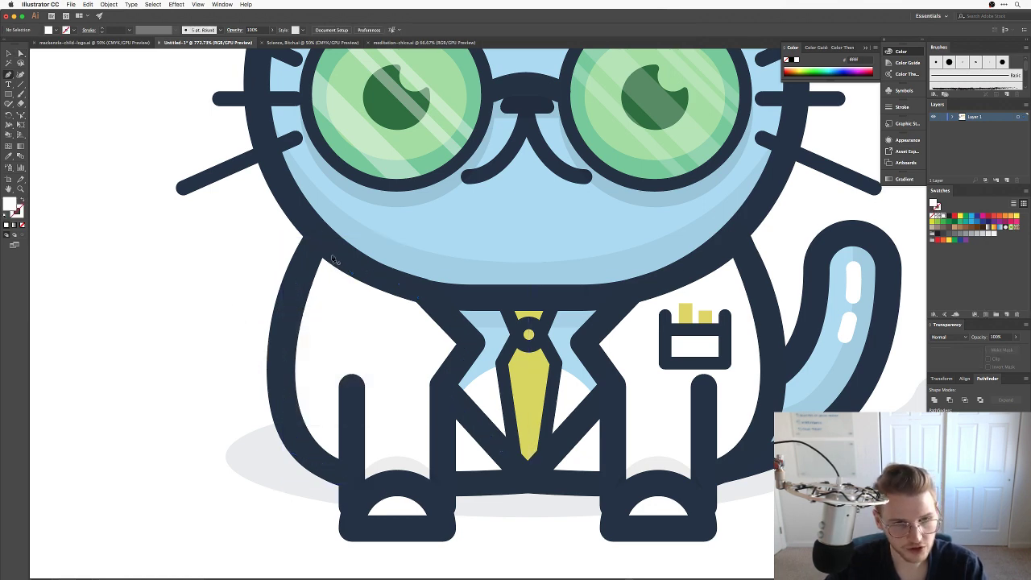
pyautogui.click(342, 265)
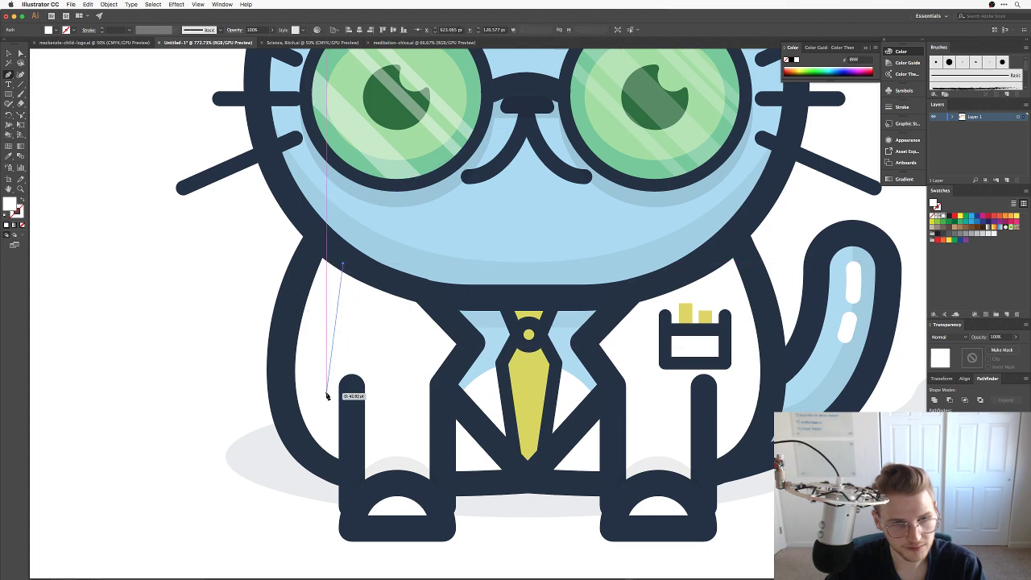
pyautogui.moveTo(328, 395); pyautogui.dragTo(342, 443)
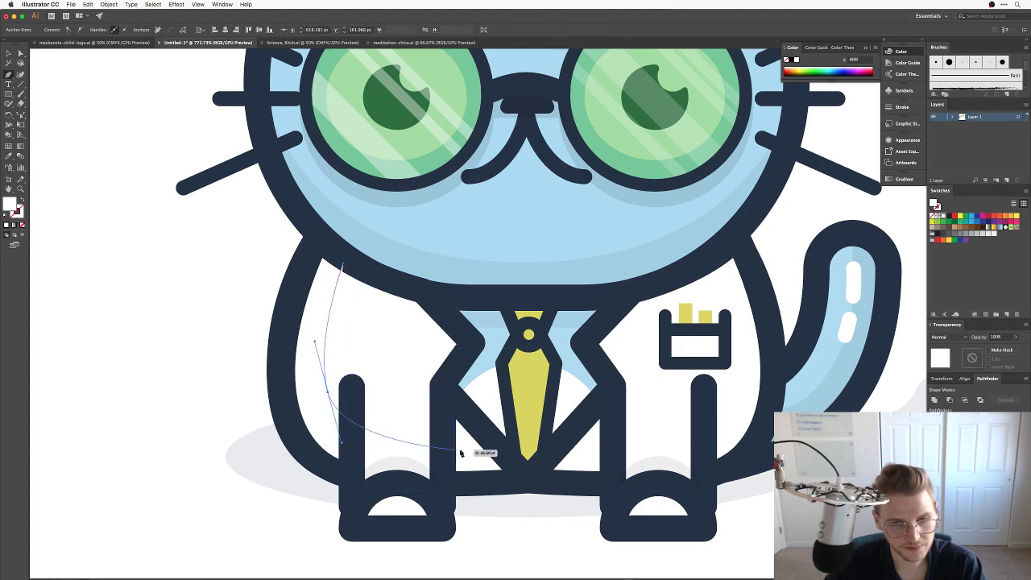
pyautogui.click(494, 444)
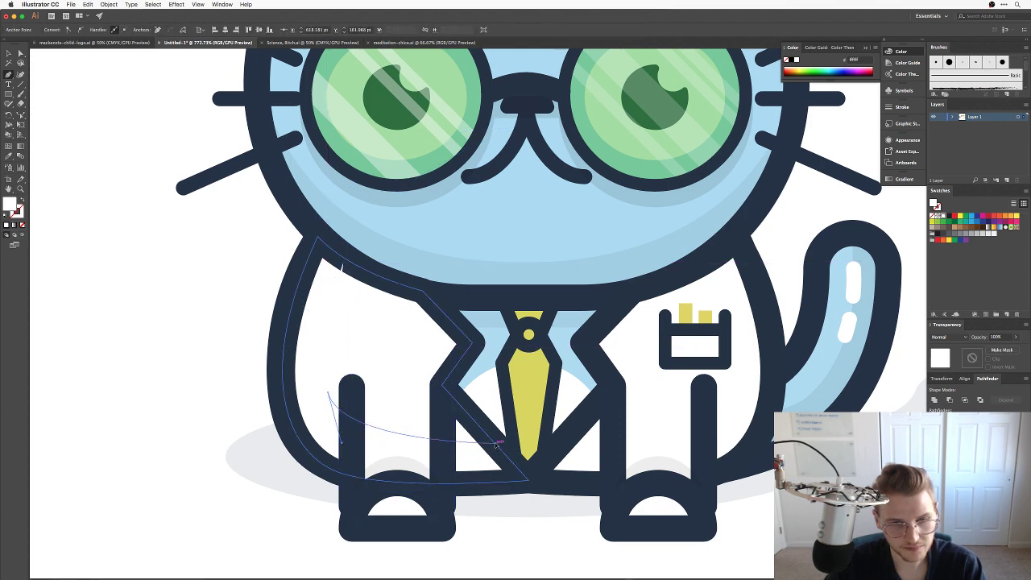
pyautogui.click(518, 484)
pyautogui.moveTo(313, 459); pyautogui.dragTo(260, 410)
pyautogui.moveTo(321, 238); pyautogui.dragTo(366, 157)
pyautogui.click(321, 239)
pyautogui.click(345, 266)
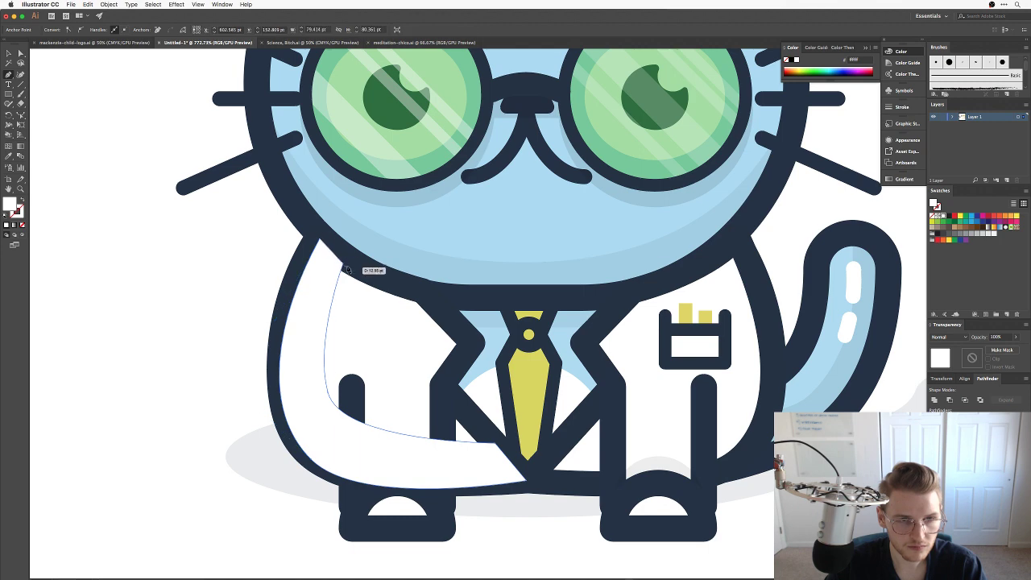
# Fill the new shadow shape on the left half of the lab coat with color edf4ed.
pyautogui.press('v')
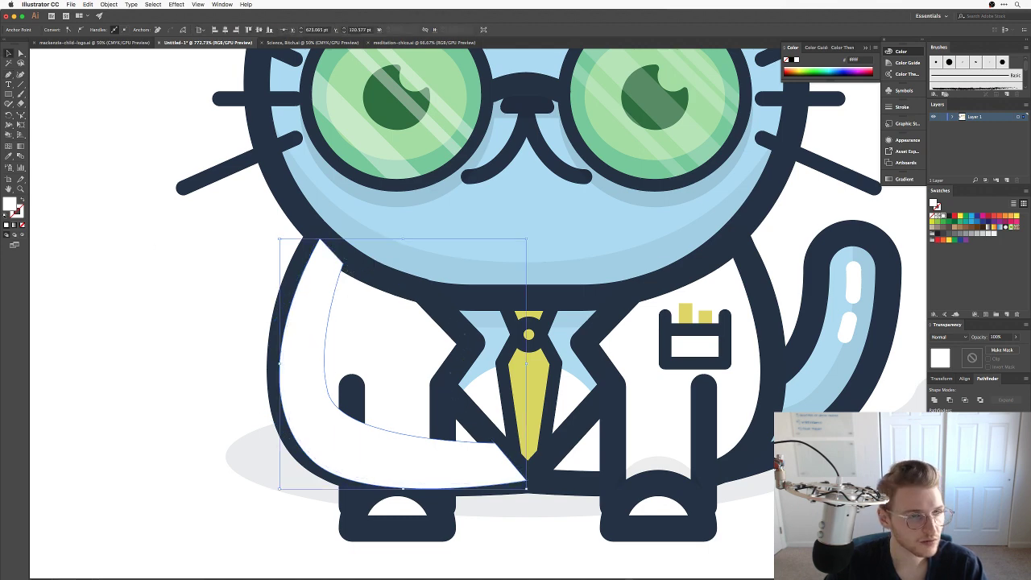
pyautogui.doubleClick(13, 207)
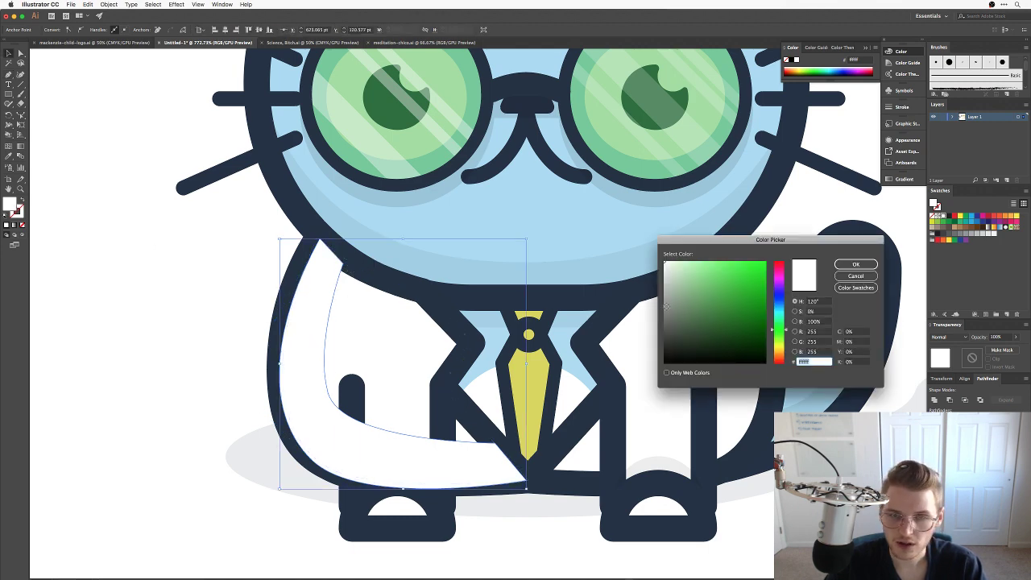
pyautogui.write('edf4ed')
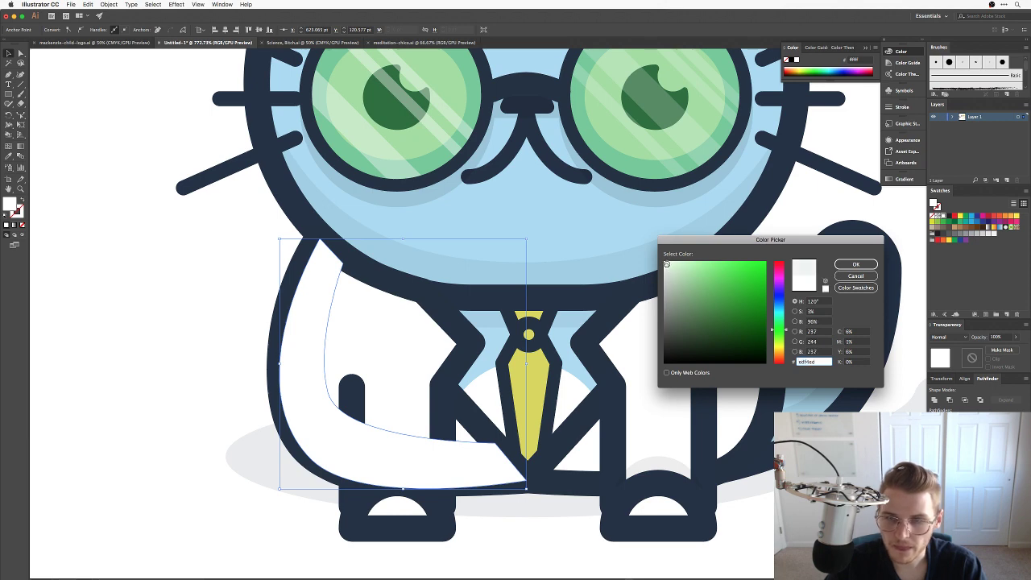
pyautogui.click(854, 265)
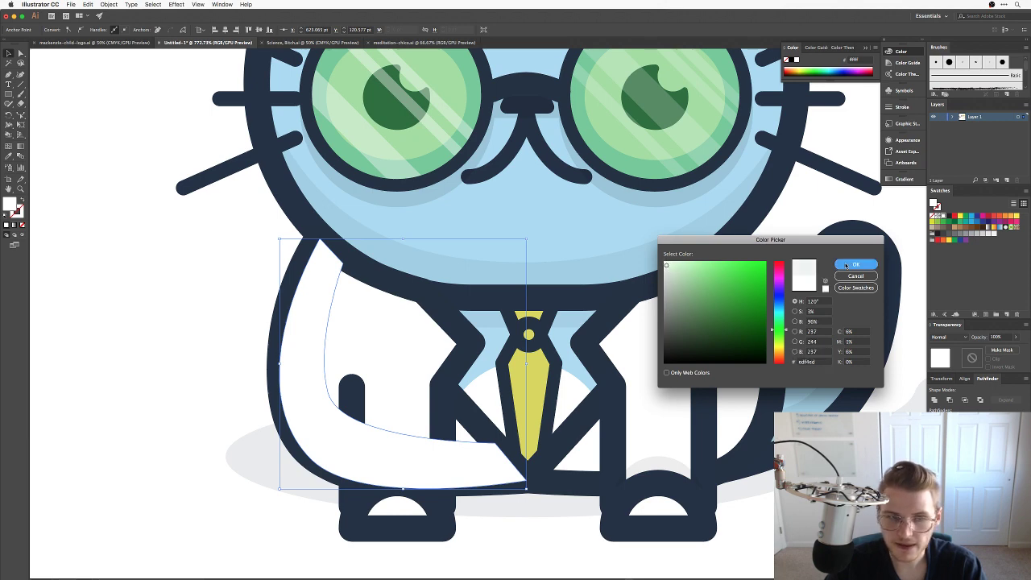
pyautogui.click(327, 319)
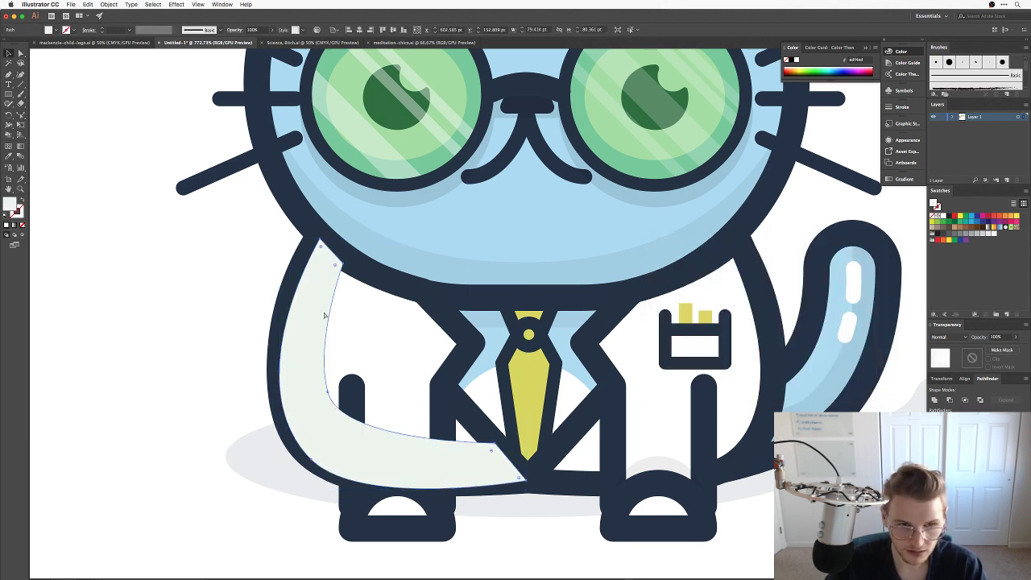
# Send the coat shadow backward until it sits behind the legs and dark outline but above the white coat fill.
pyautogui.press('super+bracketleft')
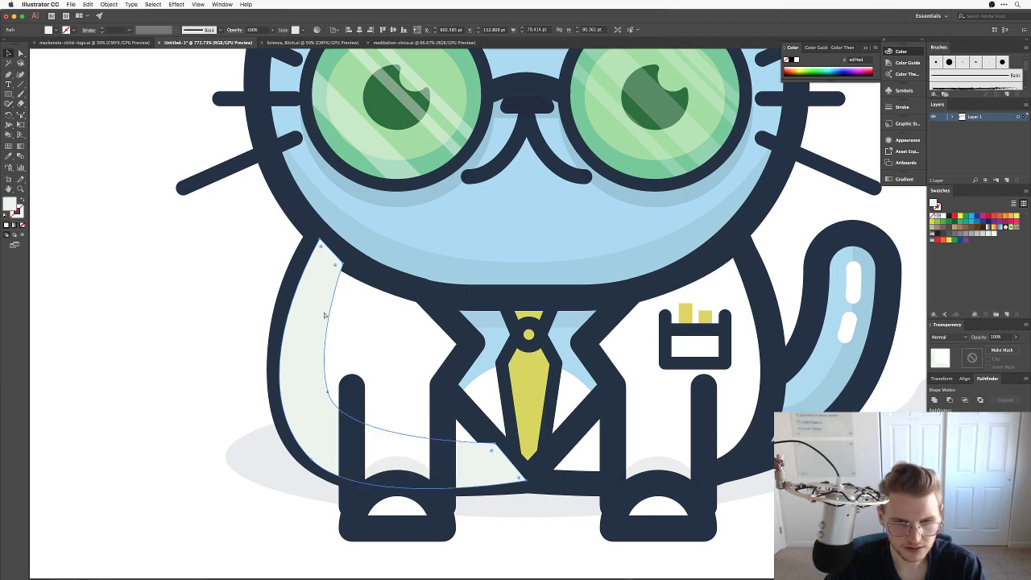
pyautogui.press('super+bracketleft')
pyautogui.press('super+bracketleft')
pyautogui.press('super+bracketleft')
pyautogui.press('super+bracketright')
pyautogui.press('super+bracketright')
pyautogui.press('super+bracketleft')
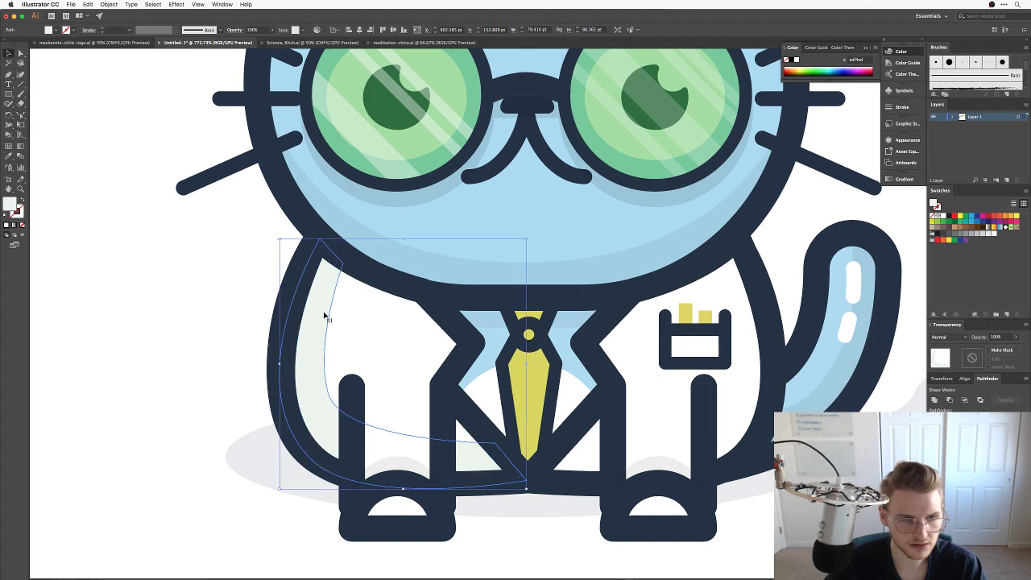
pyautogui.click(199, 288)
# Change the fill of the lab coat's left shadow shape to black (000000).
pyautogui.press('a')
pyautogui.click(316, 338)
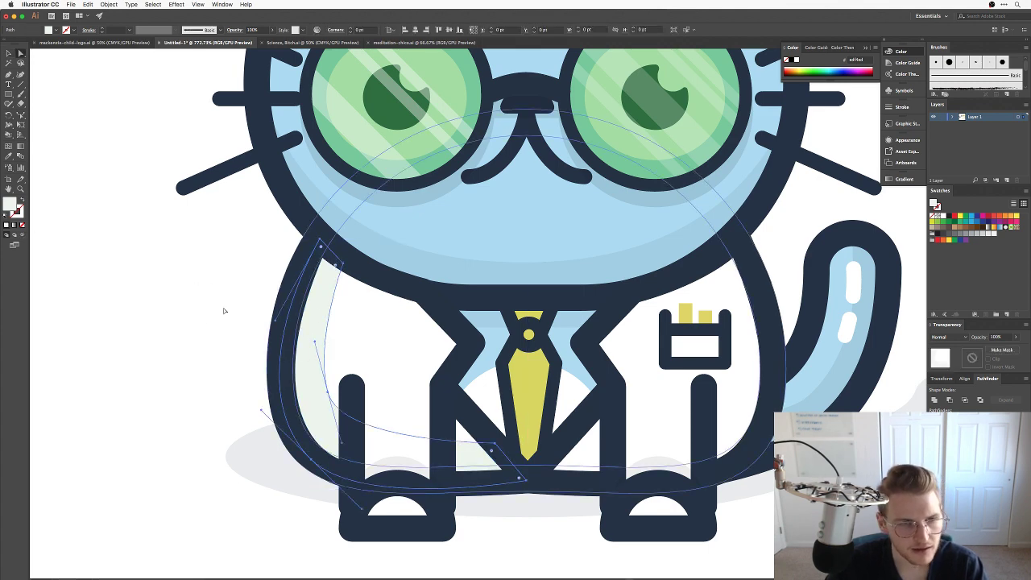
pyautogui.press('v')
pyautogui.doubleClick(11, 206)
pyautogui.click(684, 364)
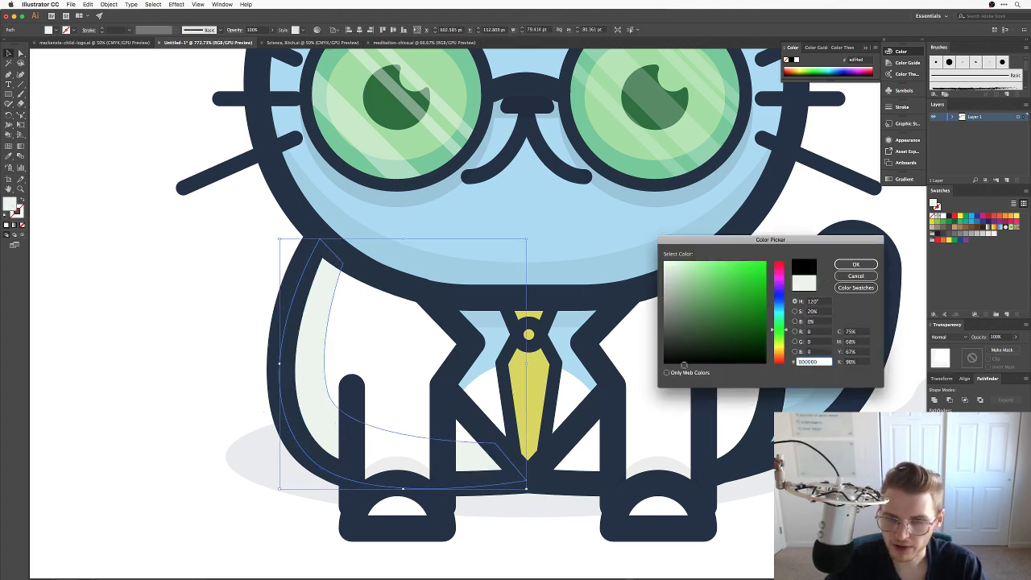
pyautogui.press('Return')
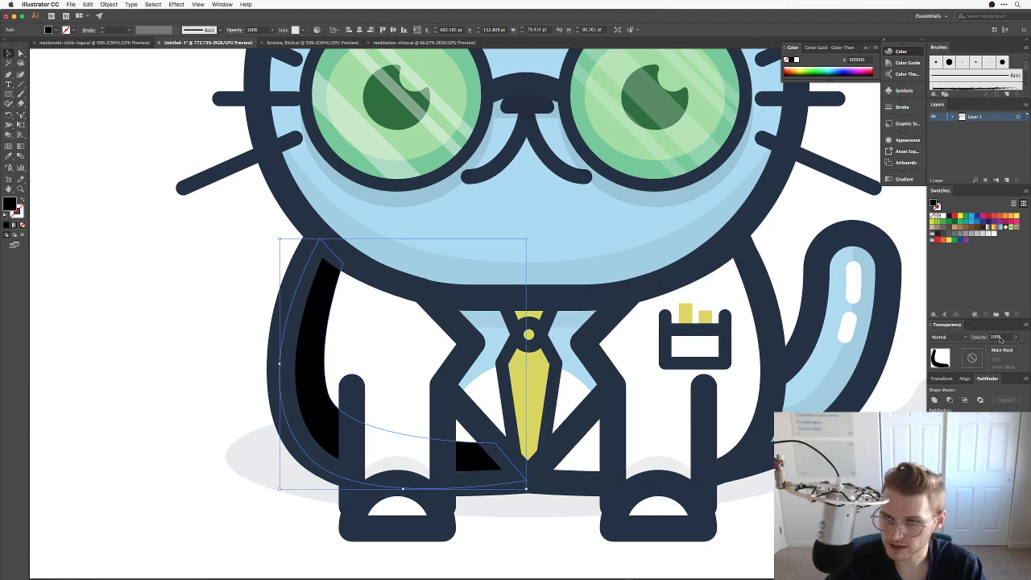
# Lower the opacity of the lab coat's left shadow shape, trying 40%, 20% and 10% before settling on 12%.
pyautogui.click(997, 337)
pyautogui.write('40')
pyautogui.press('Return')
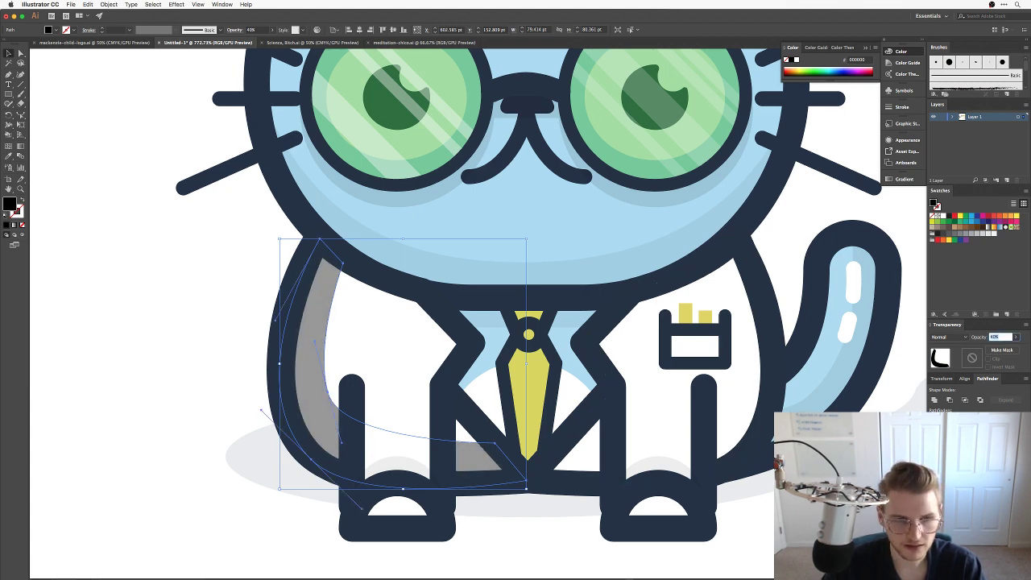
pyautogui.write('20')
pyautogui.press('Return')
pyautogui.write('10')
pyautogui.press('Return')
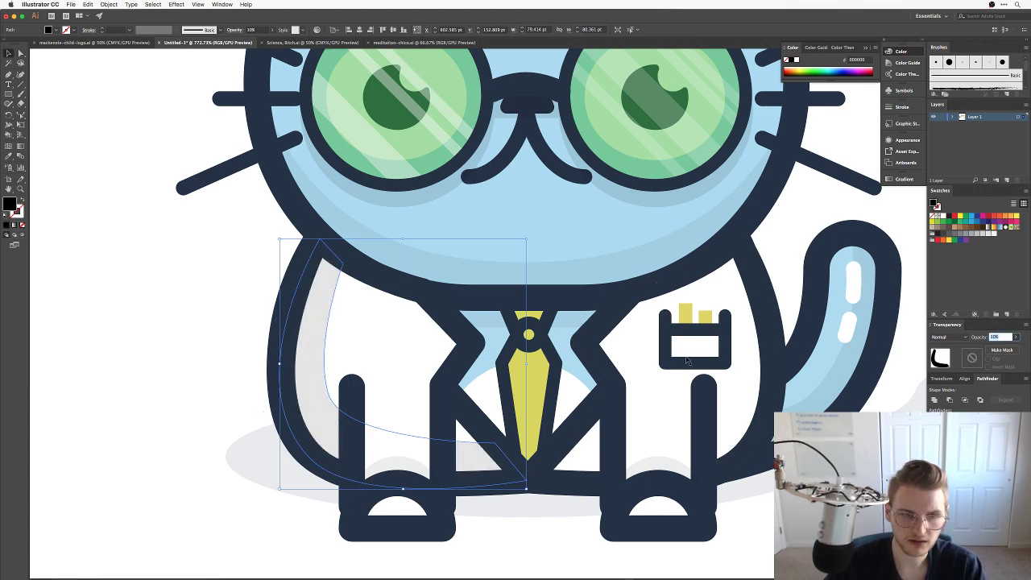
pyautogui.click(179, 350)
pyautogui.click(303, 328)
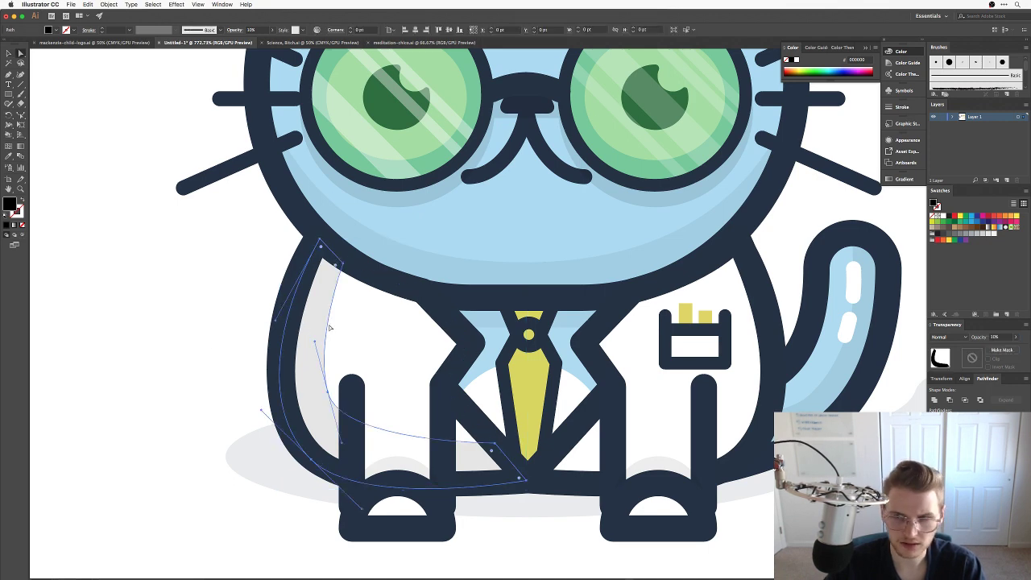
pyautogui.click(1000, 338)
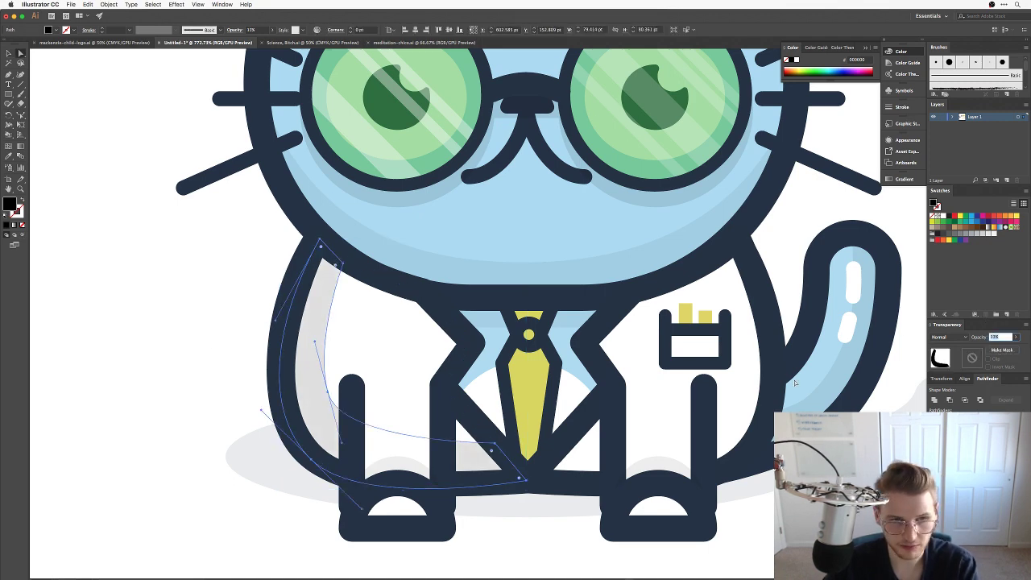
pyautogui.click(179, 351)
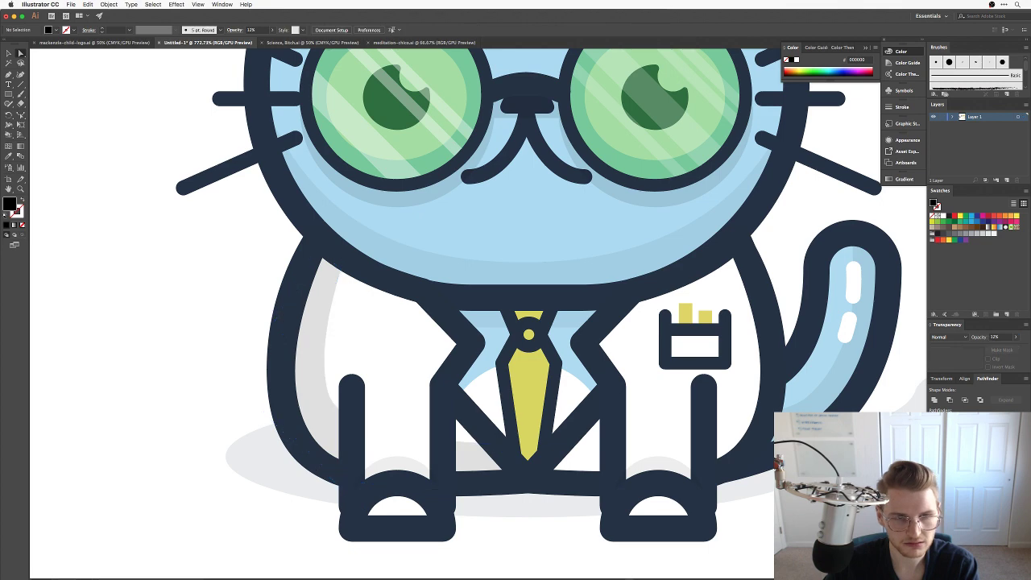
# Try moving the cat's left paw outline up slightly, and undo the move.
pyautogui.press('super+minus')
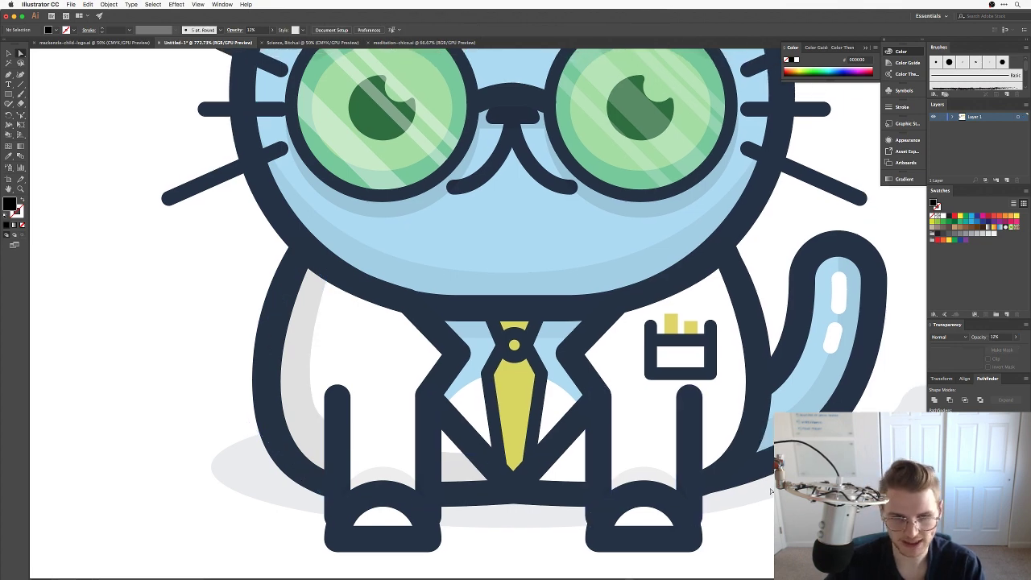
pyautogui.press('super+minus')
pyautogui.press('super+equal')
pyautogui.press('super+equal')
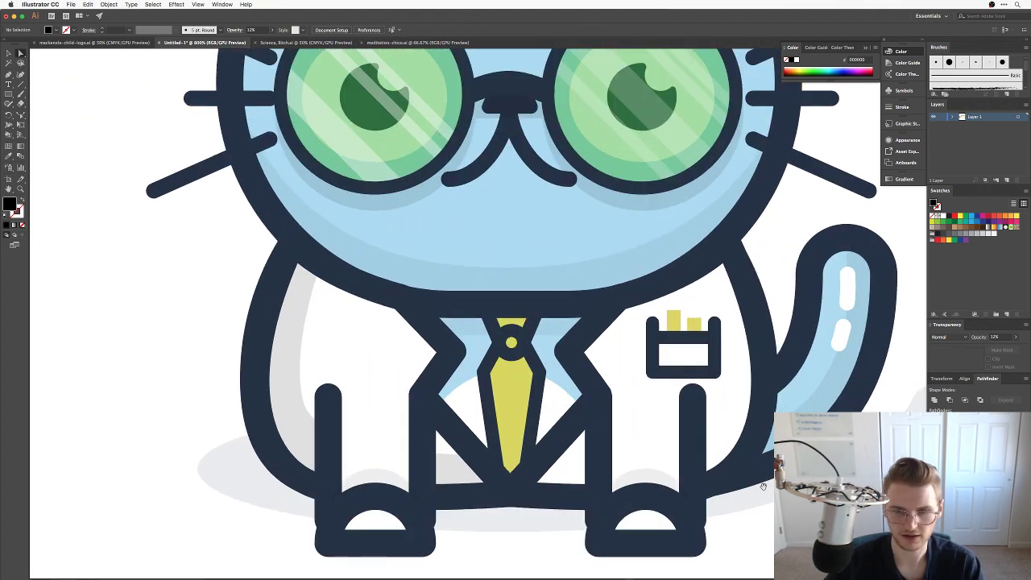
pyautogui.moveTo(763, 485); pyautogui.dragTo(798, 413)
pyautogui.click(453, 472)
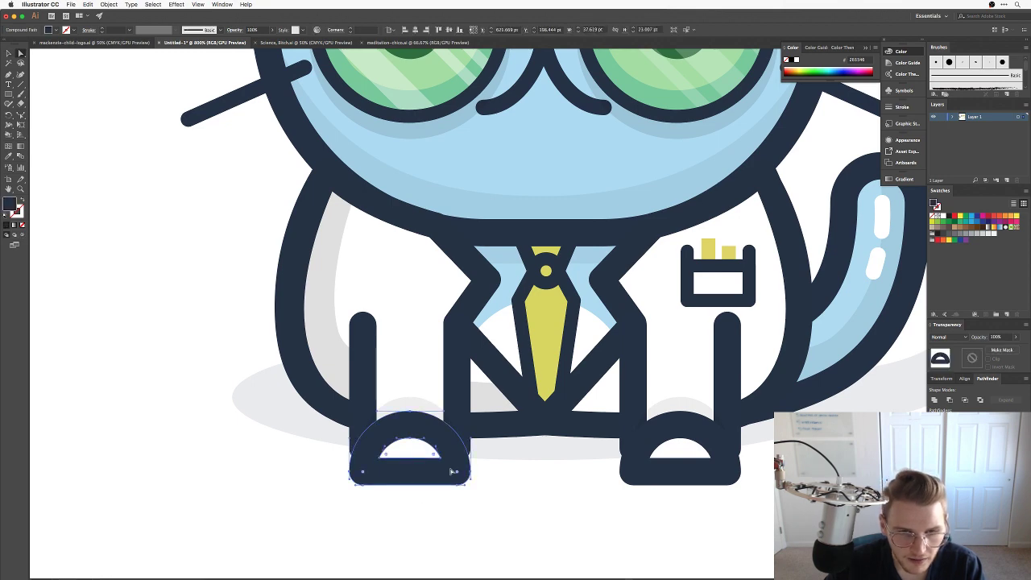
pyautogui.moveTo(454, 472)
pyautogui.mouseDown()
pyautogui.moveTo(450, 463)
pyautogui.moveTo(470, 462)
pyautogui.moveTo(451, 460)
pyautogui.mouseUp()
pyautogui.click(516, 501)
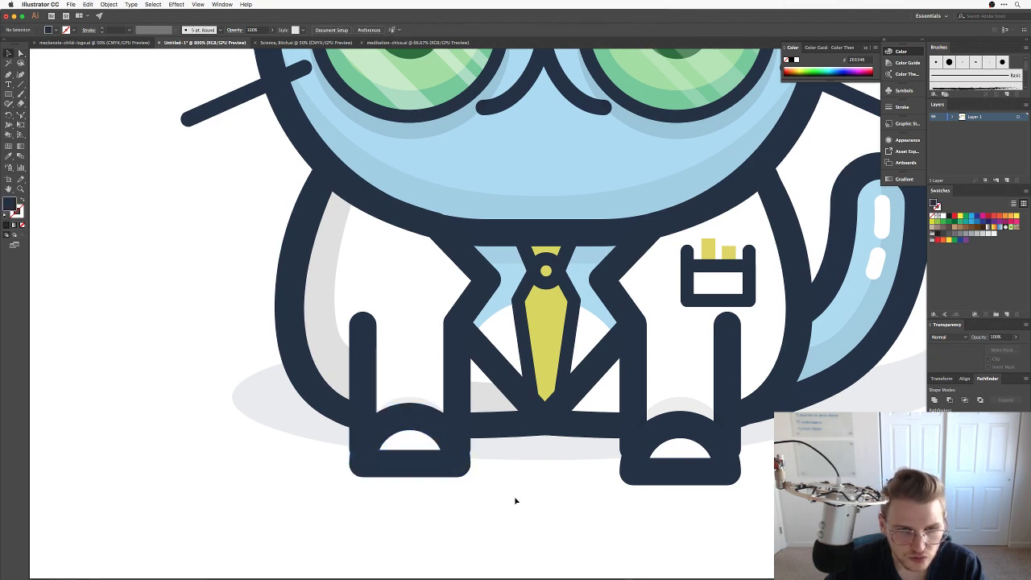
pyautogui.press('super+z')
pyautogui.click(549, 470)
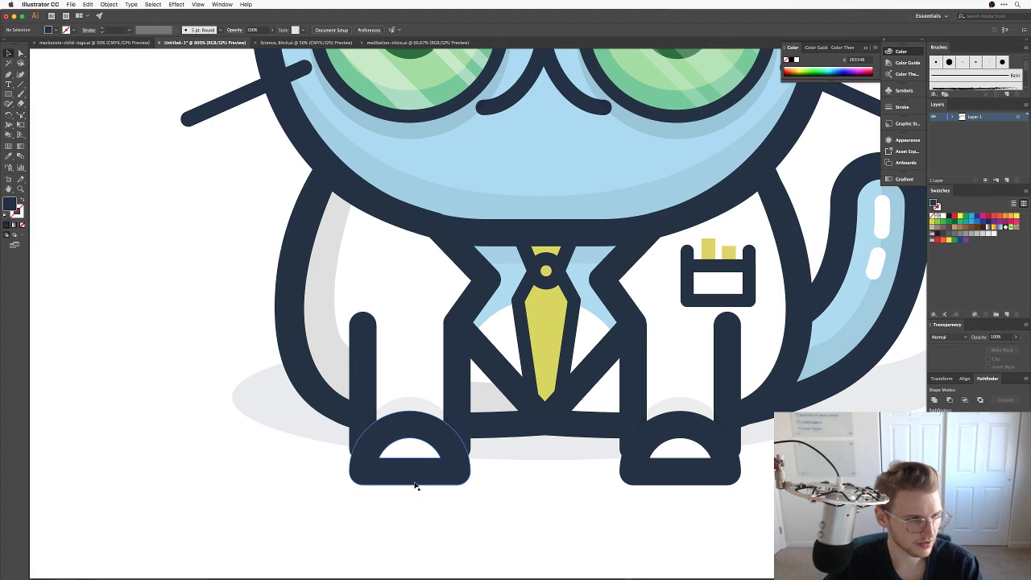
pyautogui.moveTo(520, 397); pyautogui.dragTo(445, 454)
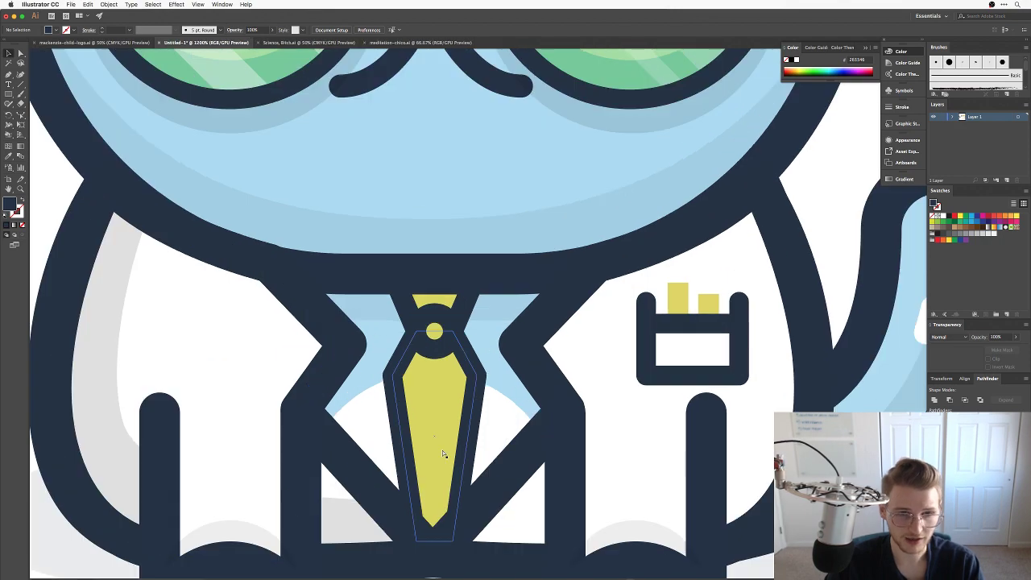
# Switch to Chrome, open watchmepractice.co in a new tab, and look through its home page.
pyautogui.press('super+Tab')
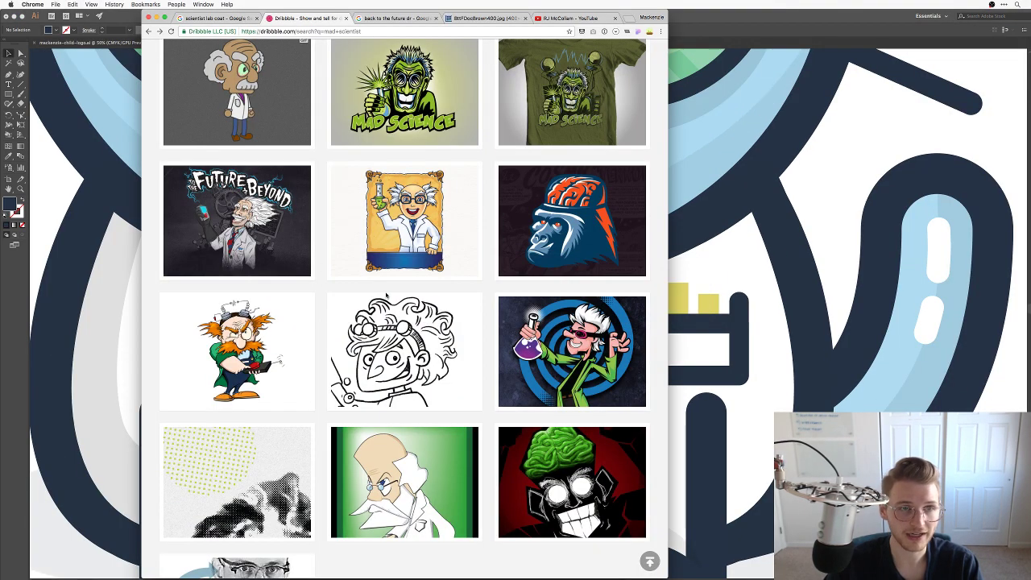
pyautogui.press('super+t')
pyautogui.write('watchmepractice.co')
pyautogui.press('Return')
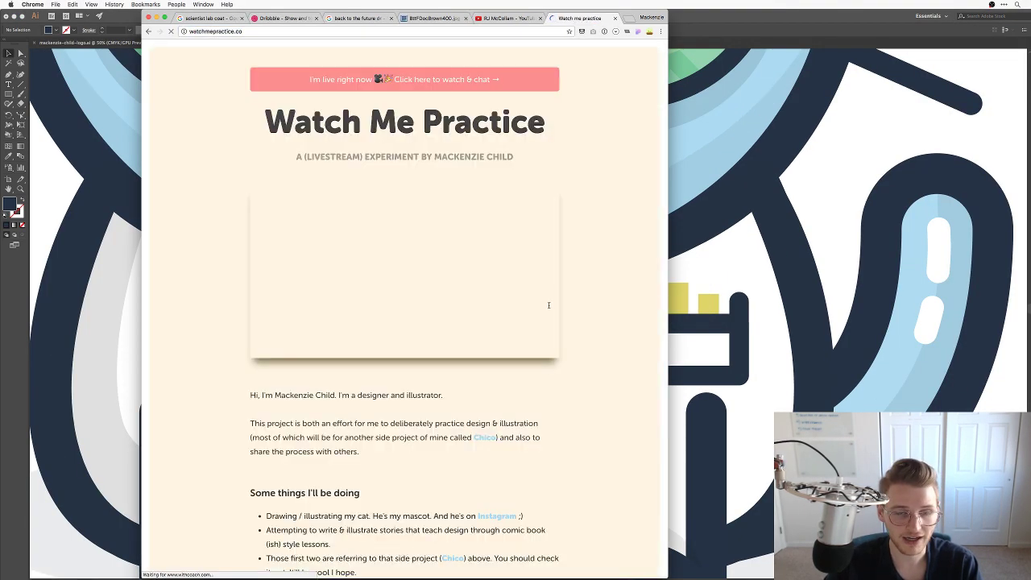
pyautogui.scroll(-5, 549, 305)
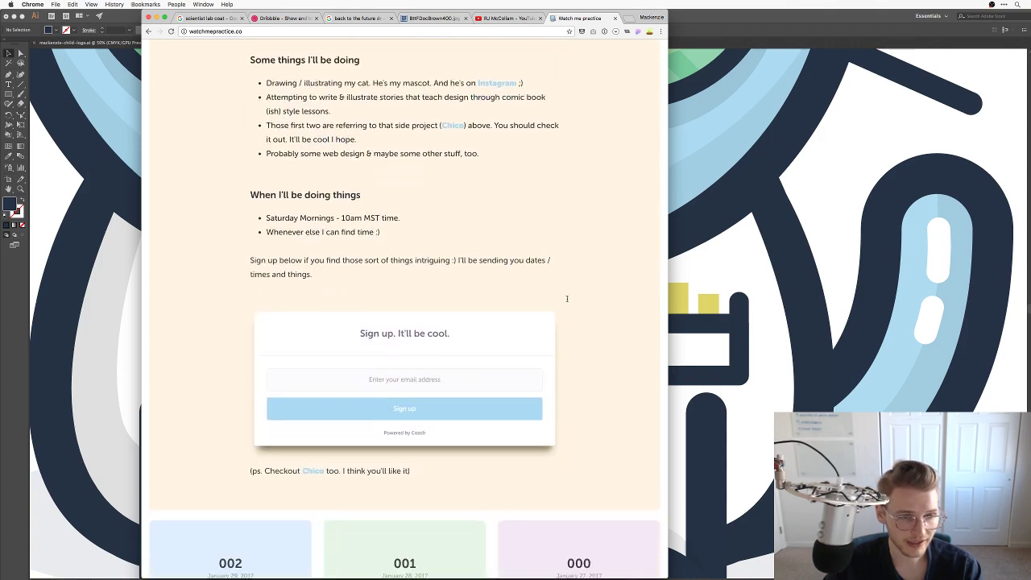
pyautogui.scroll(-2, 566, 298)
pyautogui.scroll(10, 566, 298)
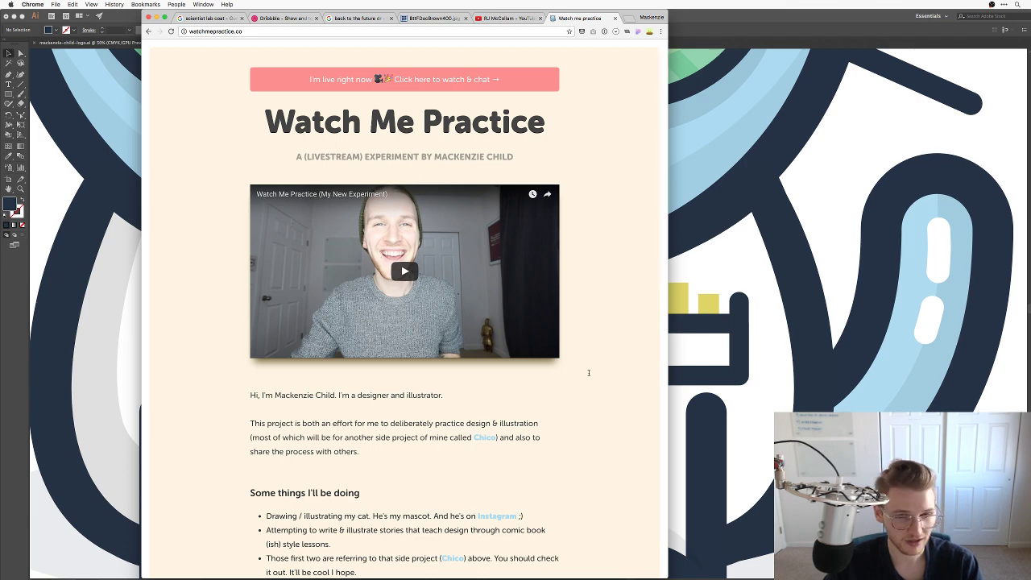
pyautogui.scroll(-15, 588, 373)
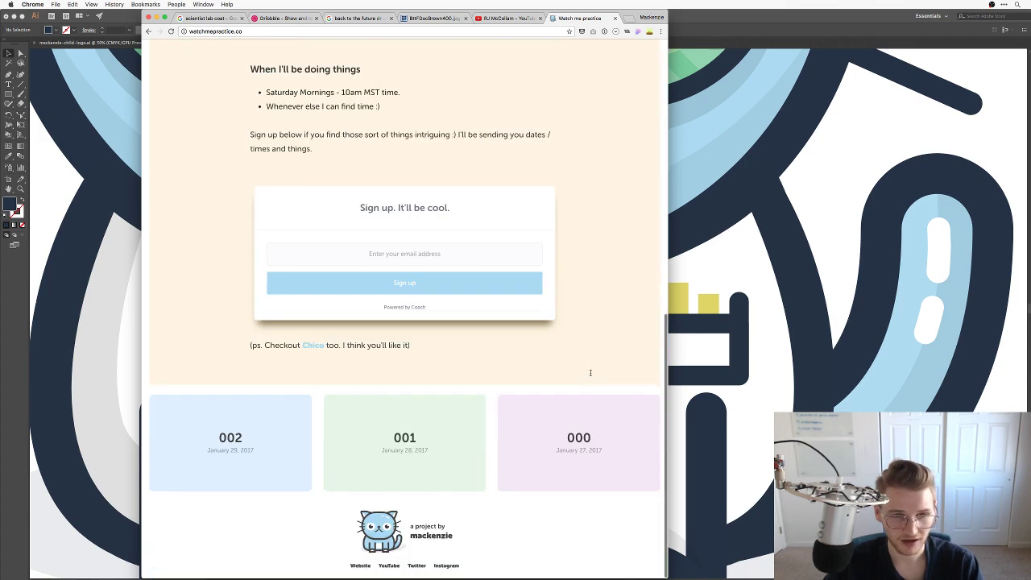
# View the livestream 002 page, go back to the home page, and close the site to return to Illustrator.
pyautogui.click(230, 441)
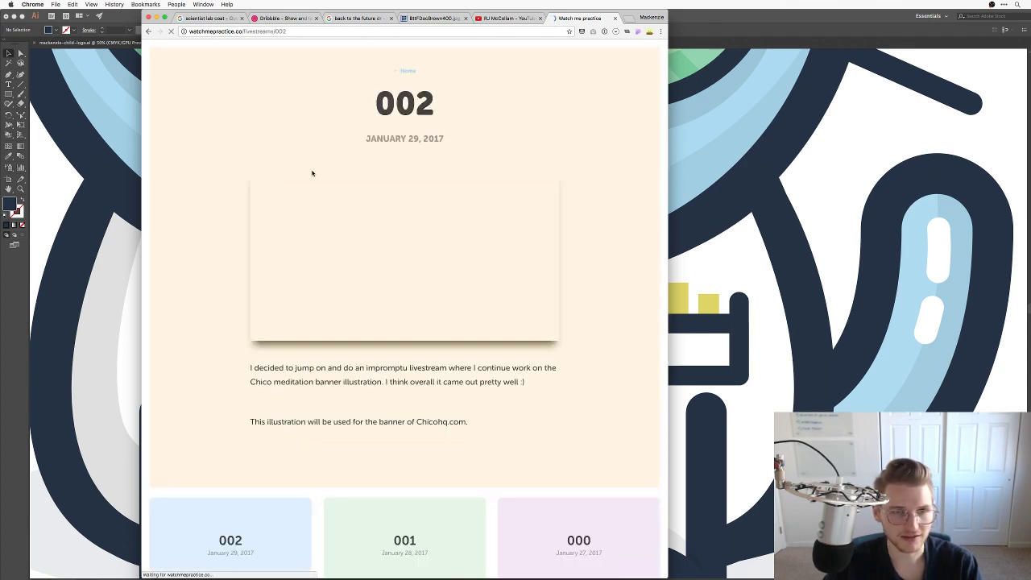
pyautogui.scroll(-10, 589, 336)
pyautogui.scroll(10, 588, 337)
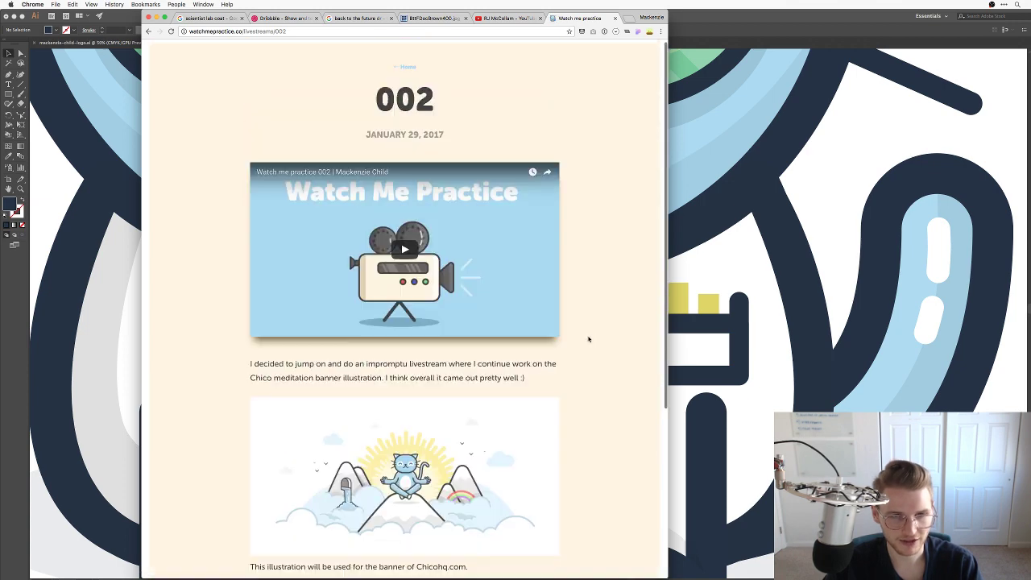
pyautogui.click(411, 73)
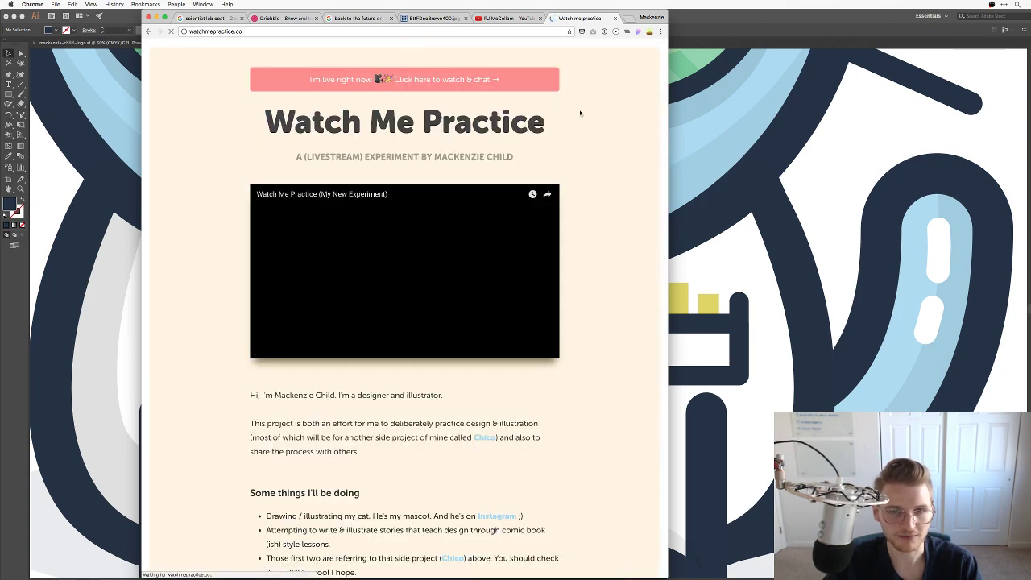
pyautogui.press('super+w')
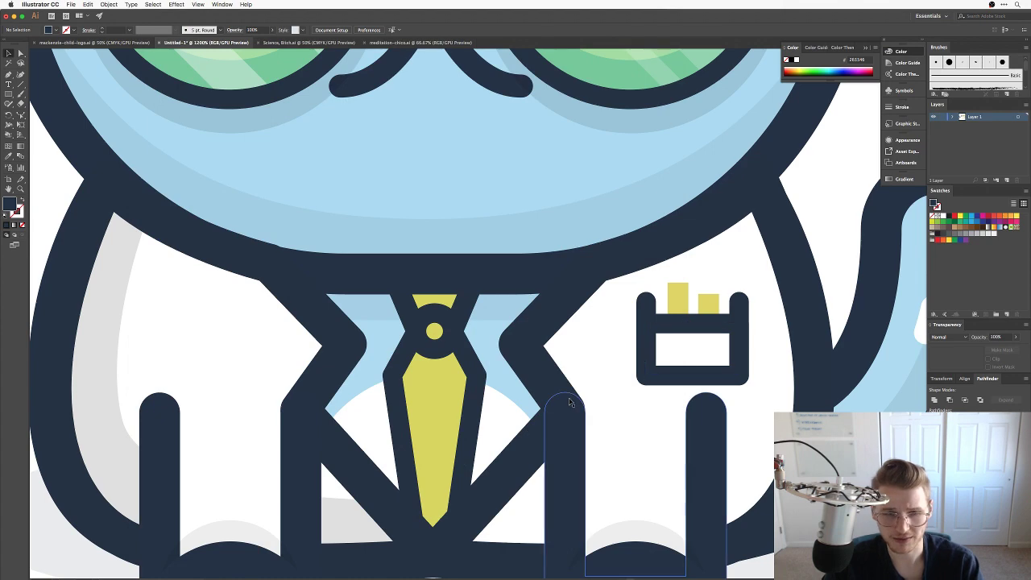
# Try drawing a shadow shape beside the coat's left lapel with the Pen tool, and undo its points.
pyautogui.hscroll(-3, 382, 372)
pyautogui.scroll(-1, 381, 373)
pyautogui.hscroll(-3, 381, 372)
pyautogui.scroll(-1, 381, 372)
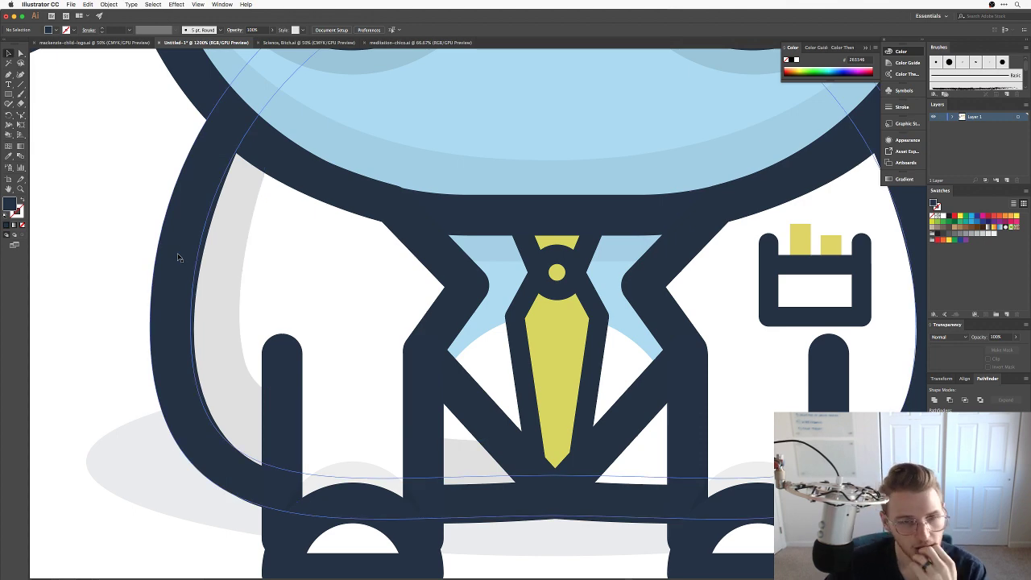
pyautogui.press('p')
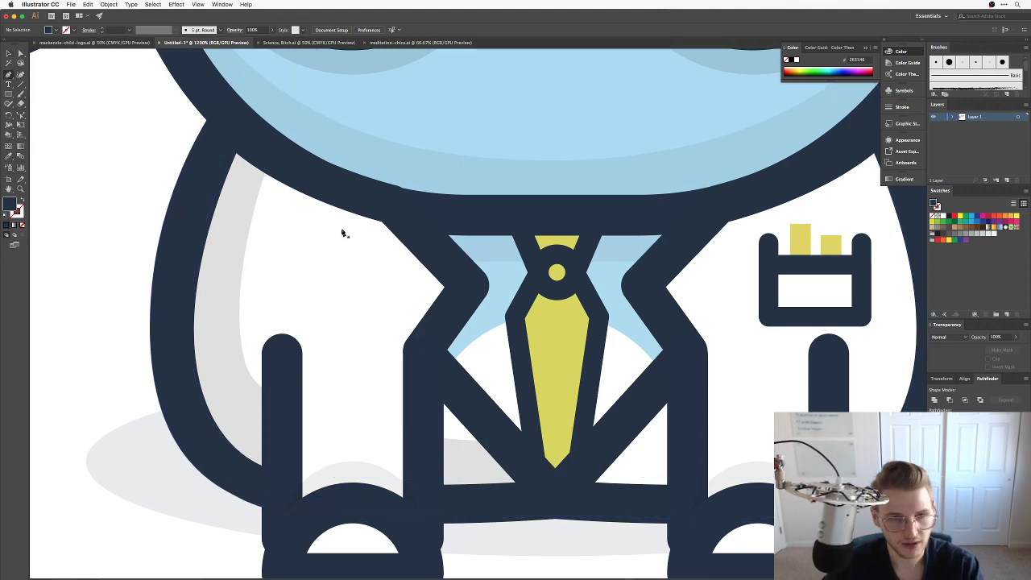
pyautogui.click(342, 200)
pyautogui.click(421, 286)
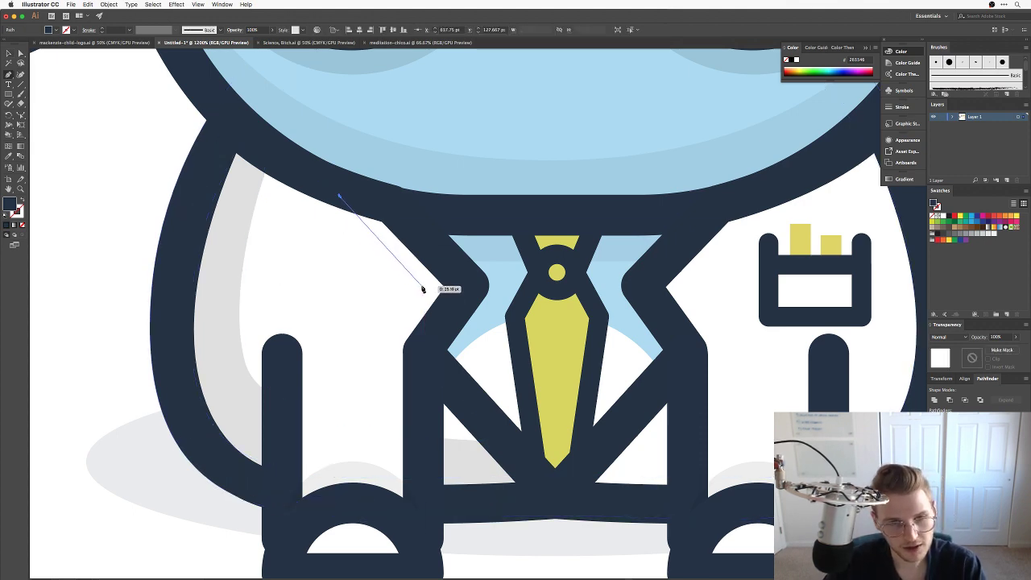
pyautogui.click(378, 345)
pyautogui.moveTo(378, 345); pyautogui.dragTo(380, 486)
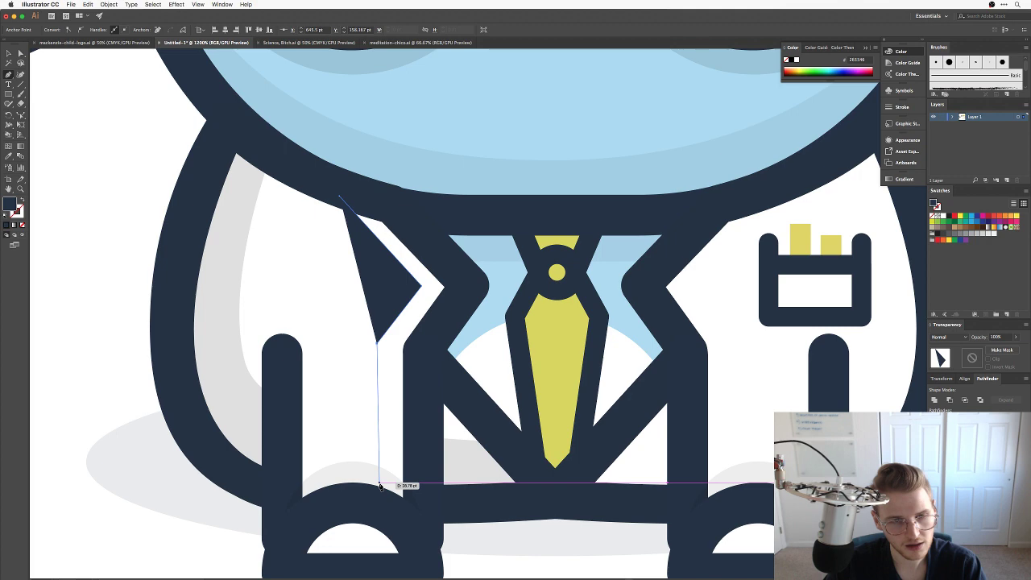
pyautogui.press('super+z')
pyautogui.press('super+z')
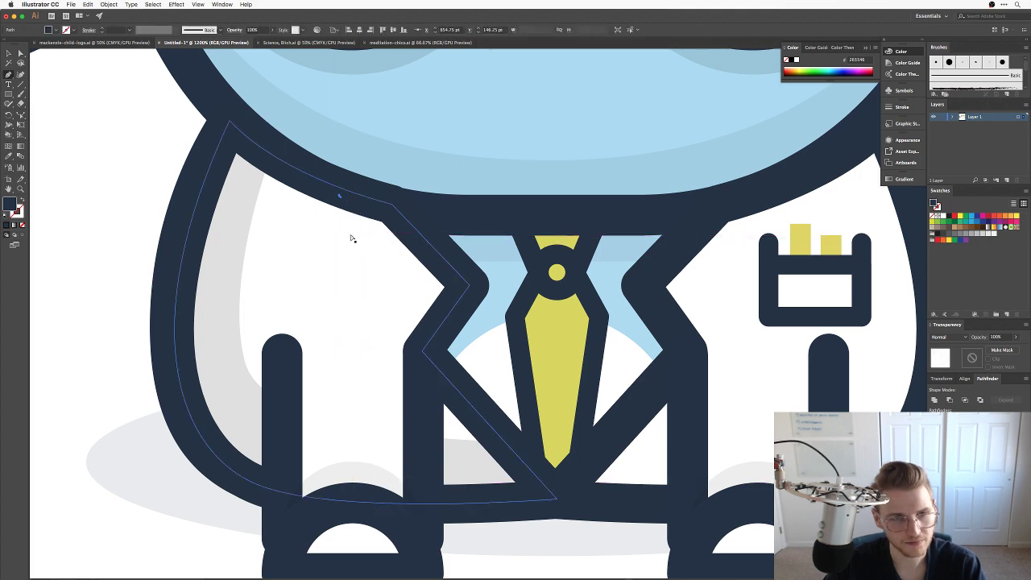
pyautogui.press('super+z')
# Delete the right half of the white lab coat, keeping the tie and the chest pocket.
pyautogui.press('v')
pyautogui.press('super+minus')
pyautogui.press('super+minus')
pyautogui.press('super+minus')
pyautogui.press('super+minus')
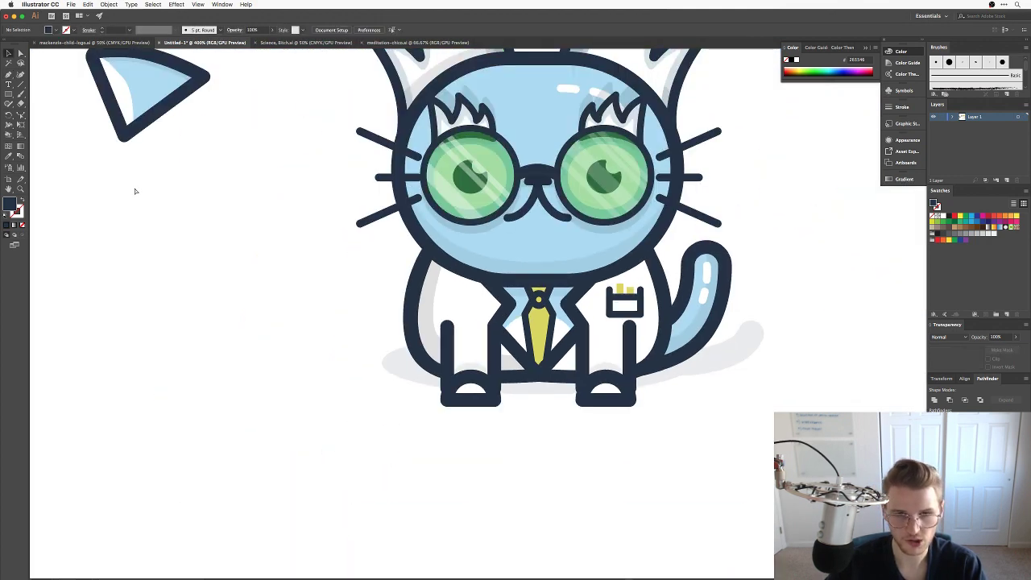
pyautogui.press('super+equal')
pyautogui.press('super+equal')
pyautogui.moveTo(195, 215); pyautogui.dragTo(108, 224)
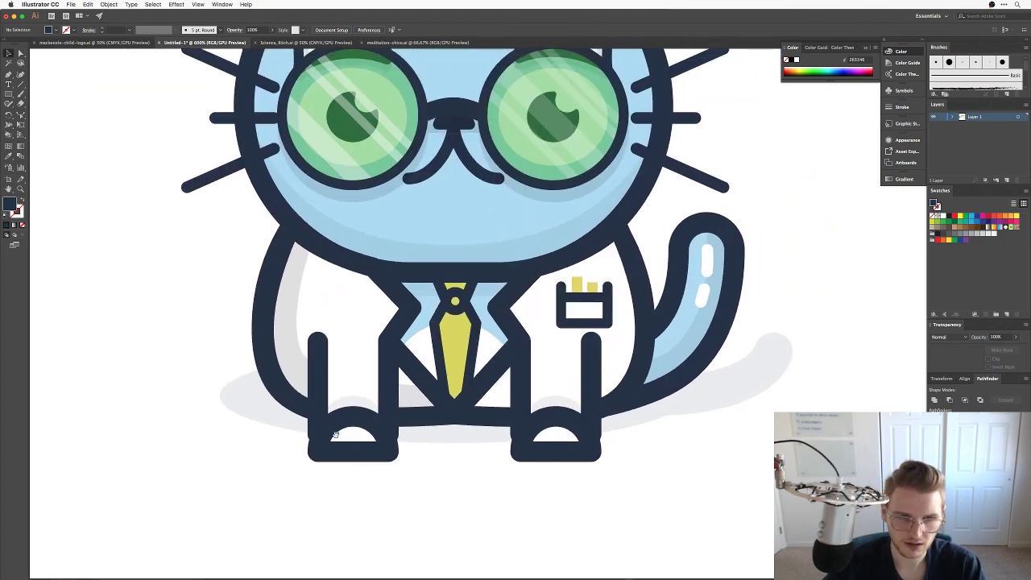
pyautogui.moveTo(282, 351); pyautogui.dragTo(474, 360)
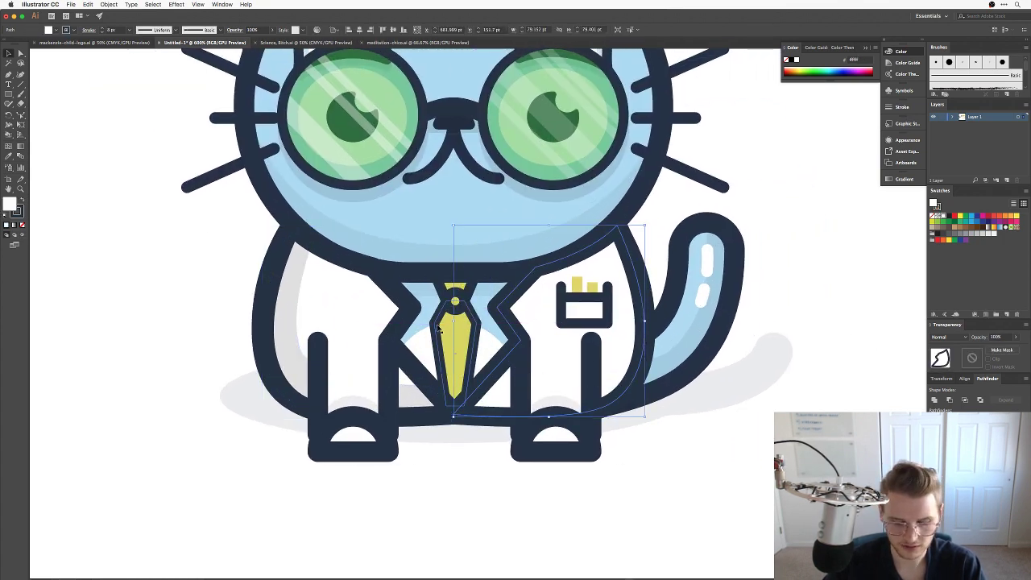
pyautogui.press('super+z')
# Try copying the coat's left white fill and shadow over toward the tie, and undo the copy.
pyautogui.click(328, 302)
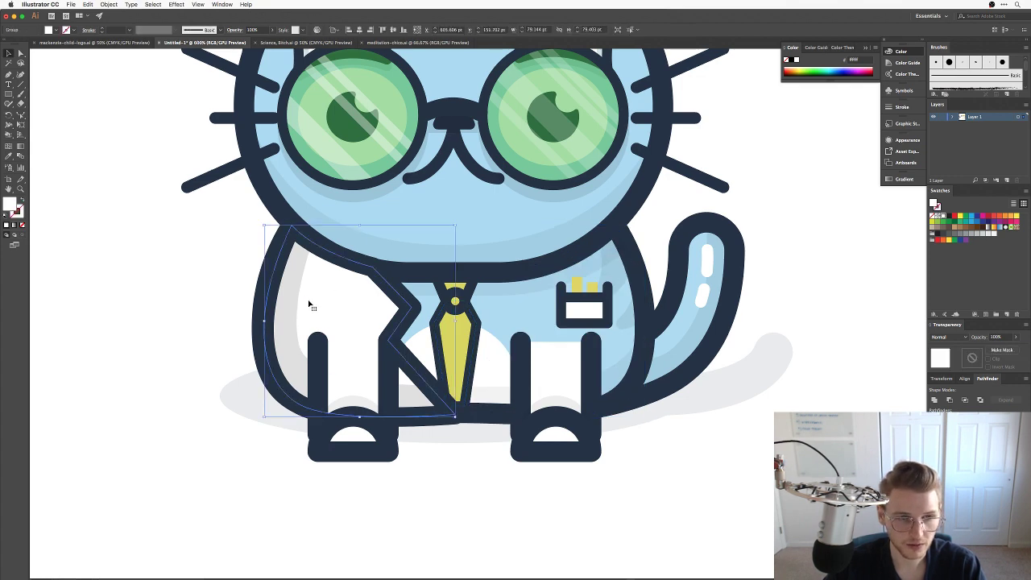
pyautogui.moveTo(328, 299); pyautogui.dragTo(402, 295)
pyautogui.rightClick(402, 295)
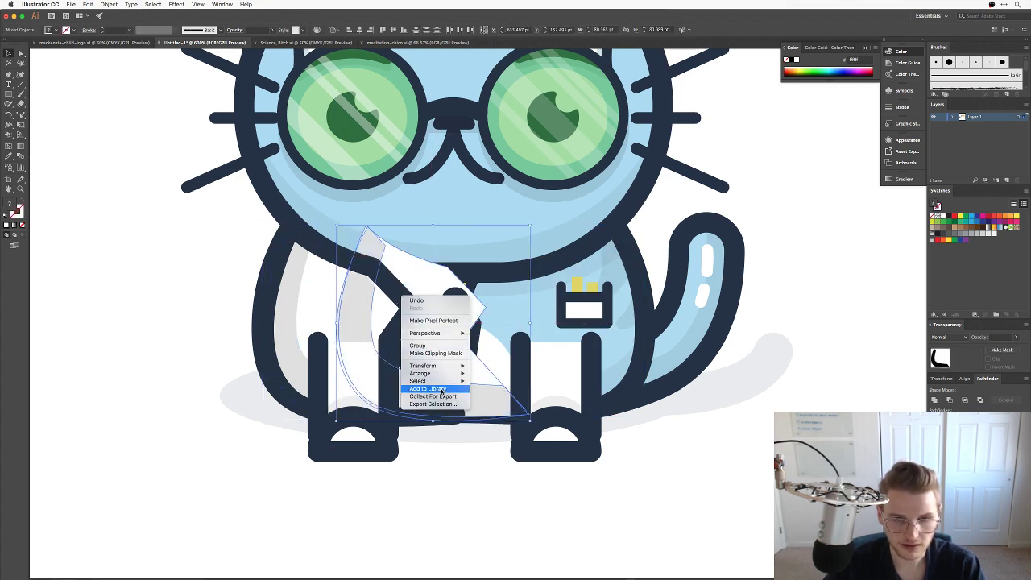
pyautogui.click(262, 366)
pyautogui.press('super+z')
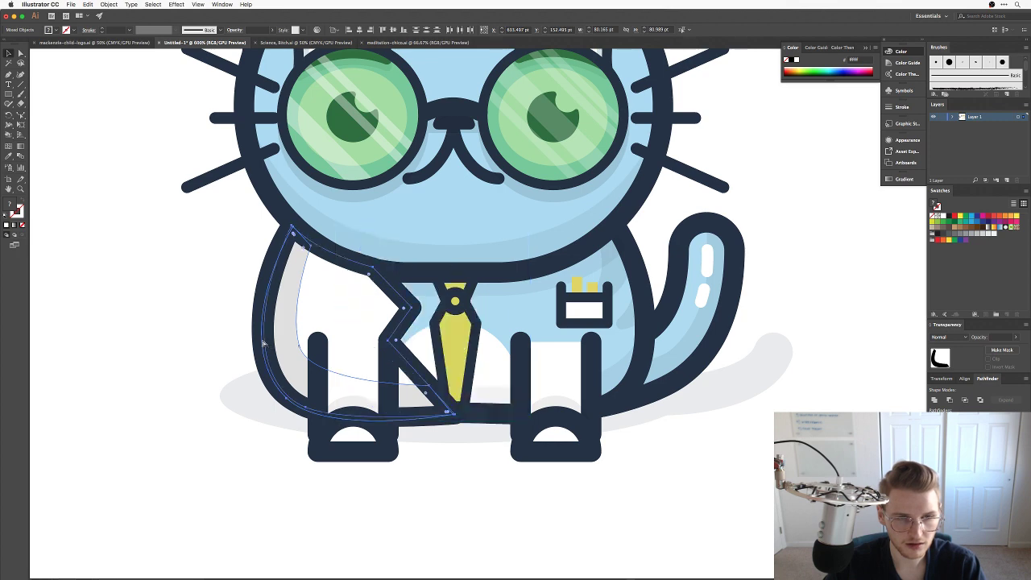
# Duplicate the coat's shaded left half toward the tie and reflect the copy across the vertical axis.
pyautogui.click(300, 311)
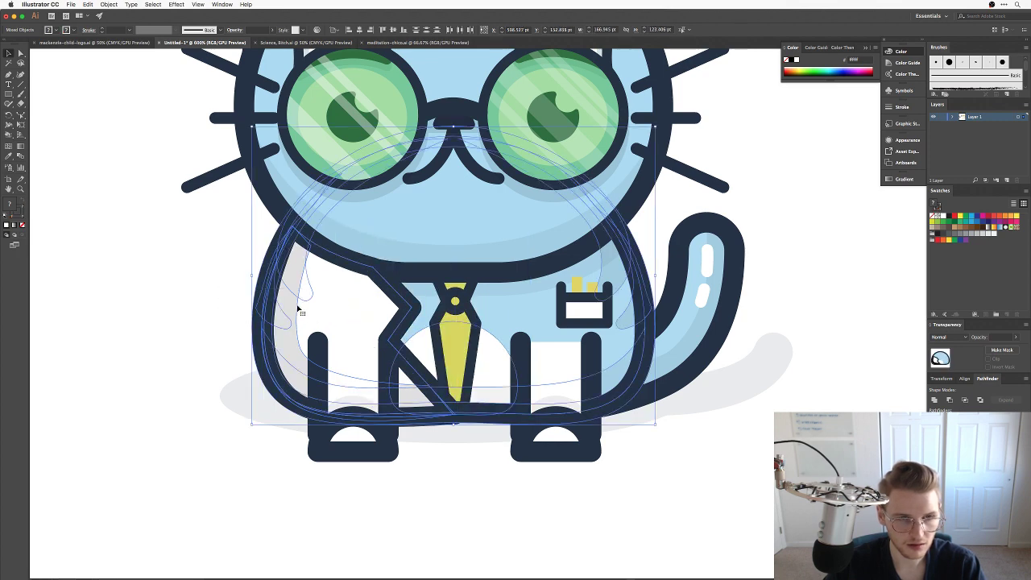
pyautogui.click(652, 274)
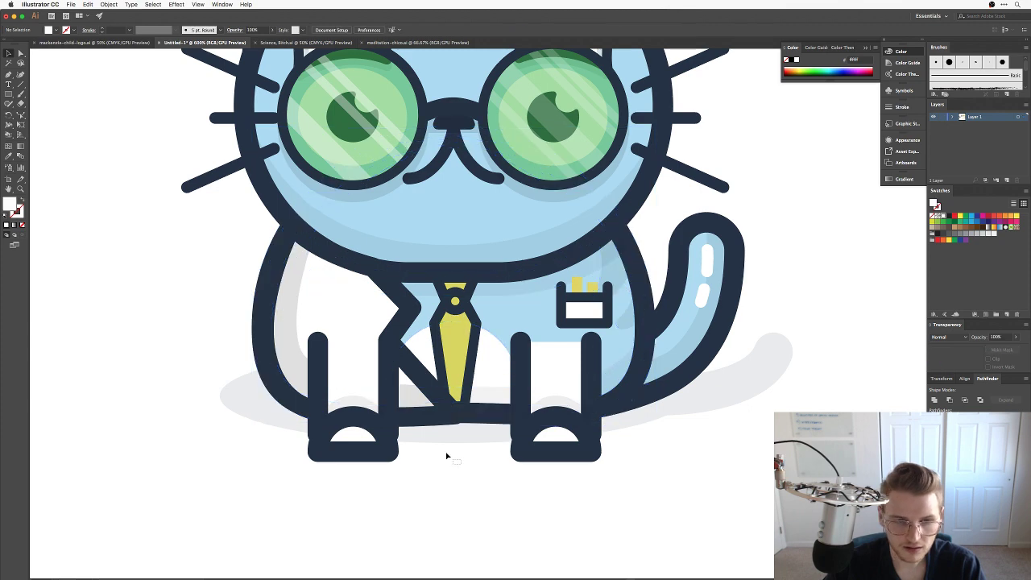
pyautogui.click(429, 401)
pyautogui.click(190, 278)
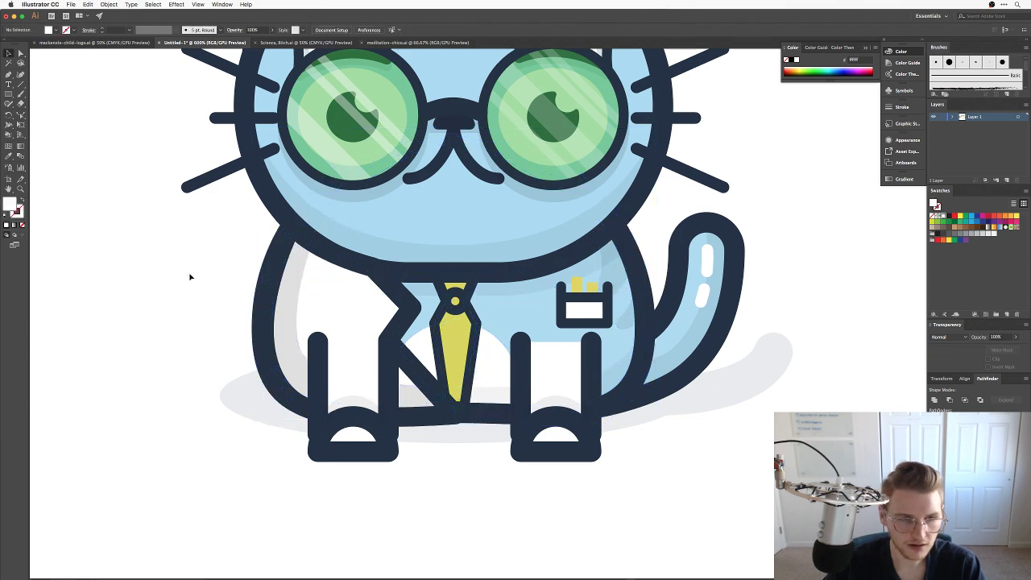
pyautogui.moveTo(313, 306); pyautogui.dragTo(425, 300)
pyautogui.rightClick(449, 298)
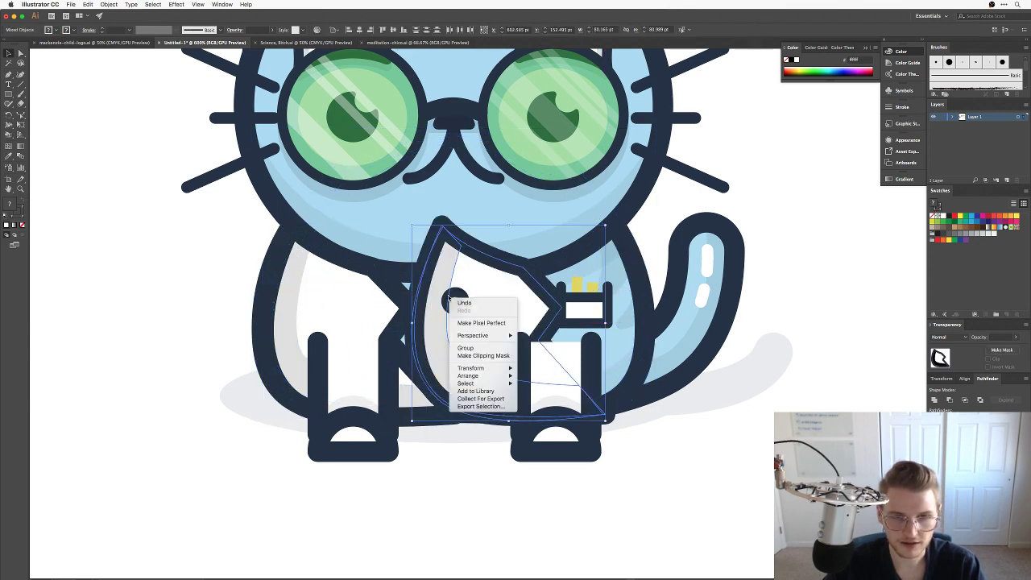
pyautogui.moveTo(475, 369)
pyautogui.click(534, 397)
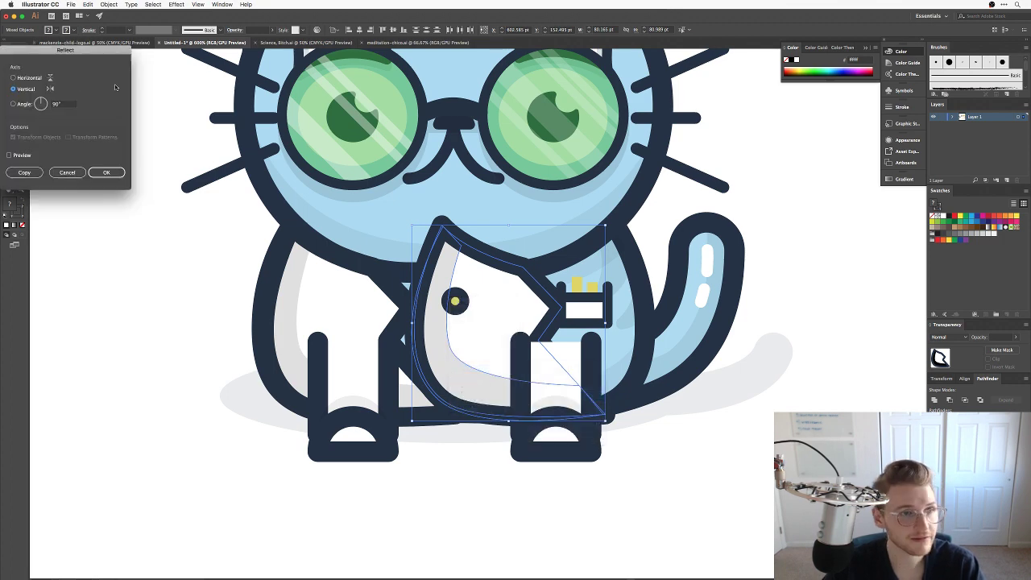
pyautogui.click(106, 172)
# Place the mirrored coat half over the right side of the body and nudge it to meet the left half below the tie.
pyautogui.moveTo(533, 326); pyautogui.dragTo(581, 325)
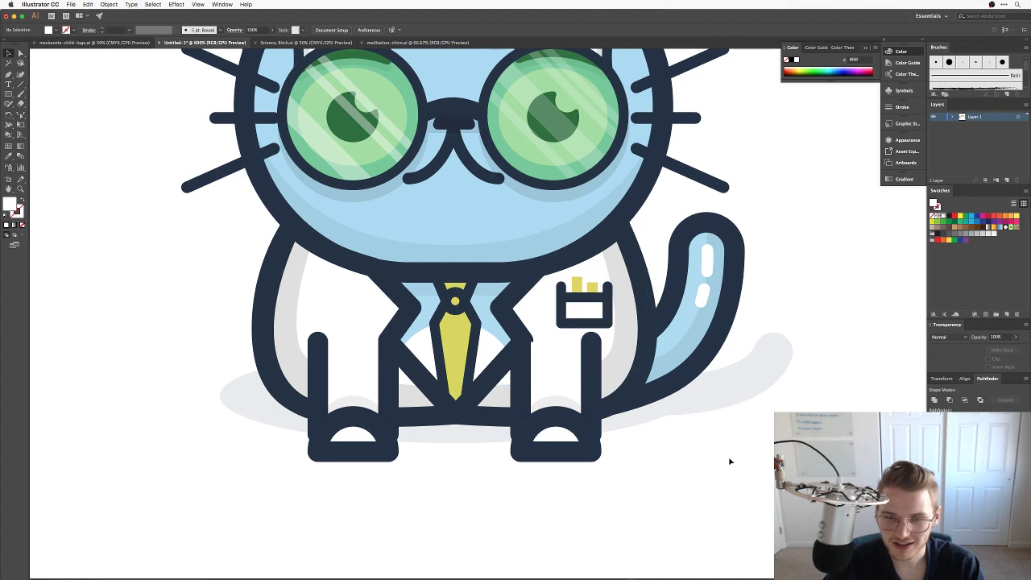
pyautogui.hotkey('shift', 'Right')
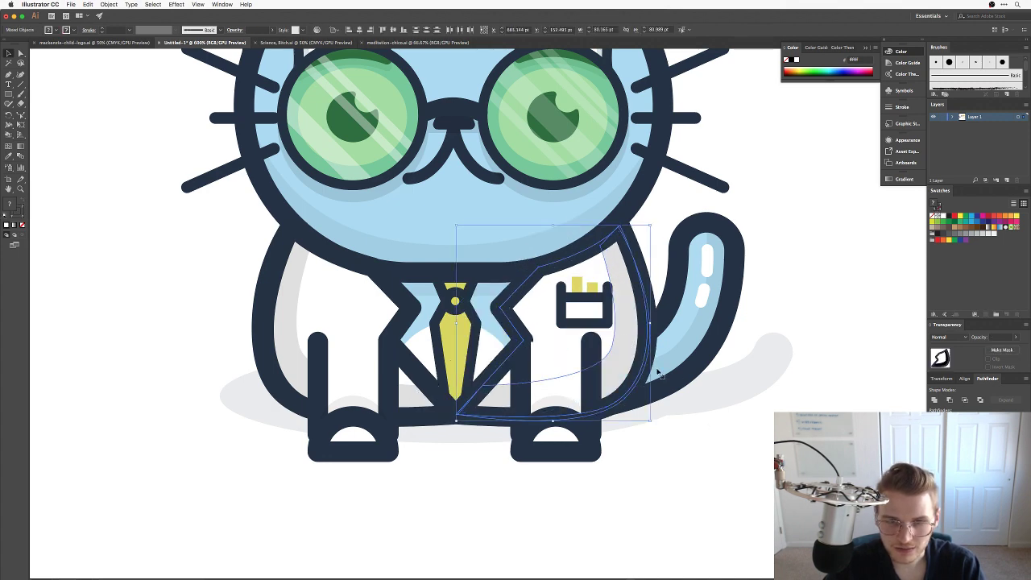
pyautogui.press('Left')
pyautogui.press('Left')
pyautogui.press('Left')
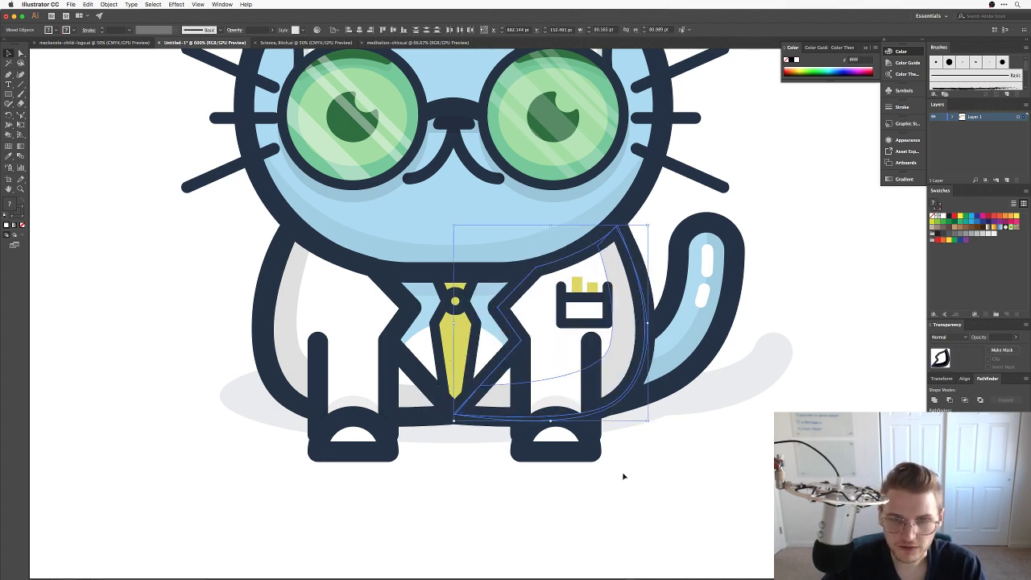
pyautogui.click(702, 476)
# Select the whole tie with its knot and shift it slightly left to centre it between the coat halves.
pyautogui.moveTo(690, 472)
pyautogui.mouseDown()
pyautogui.moveTo(728, 484)
pyautogui.moveTo(693, 486)
pyautogui.mouseUp()
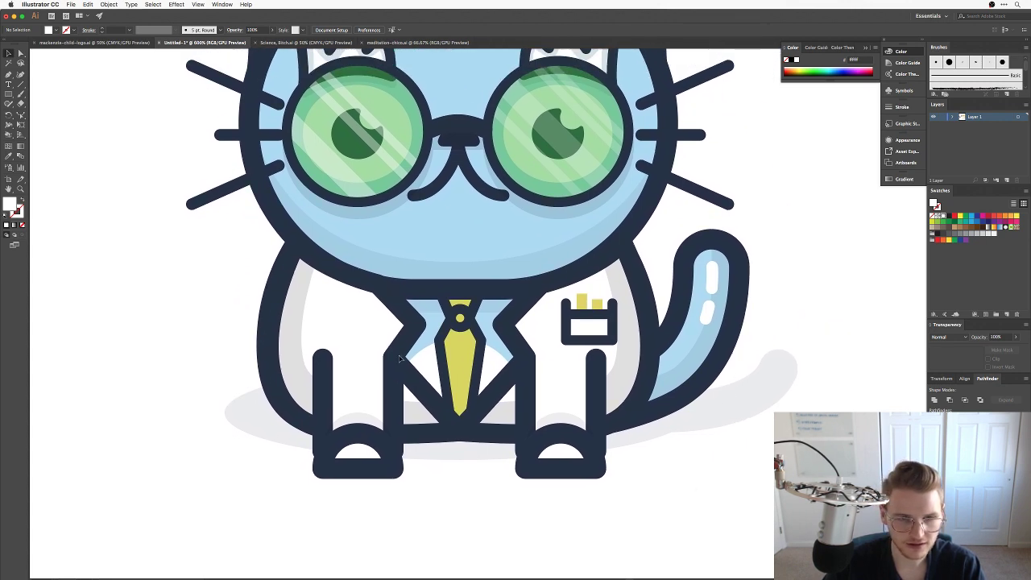
pyautogui.click(462, 338)
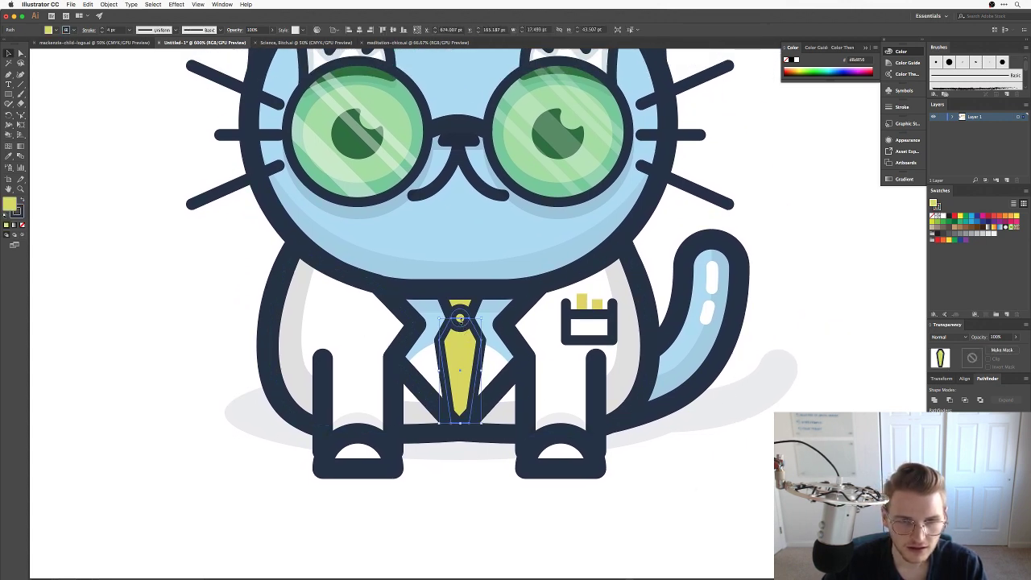
pyautogui.keyDown('shift'); pyautogui.click(460, 316); pyautogui.keyUp('shift')
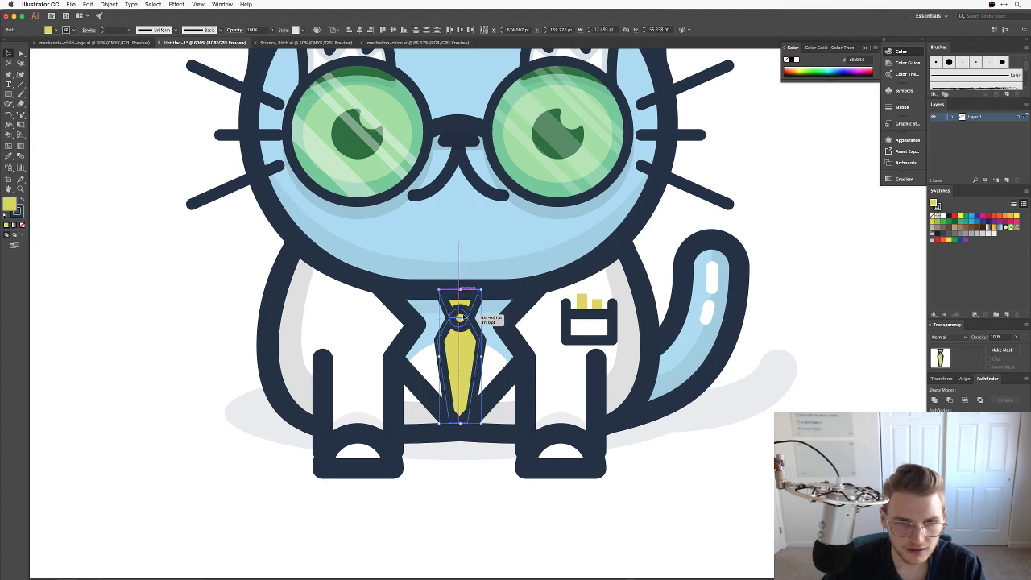
pyautogui.click(511, 473)
# Turn the tie's lower blade into a Live Paint group and expand it so its yellow fill is a separate shape.
pyautogui.press('z')
pyautogui.moveTo(459, 478); pyautogui.dragTo(521, 457)
pyautogui.moveTo(493, 286); pyautogui.dragTo(559, 470)
pyautogui.moveTo(476, 458); pyautogui.dragTo(460, 345)
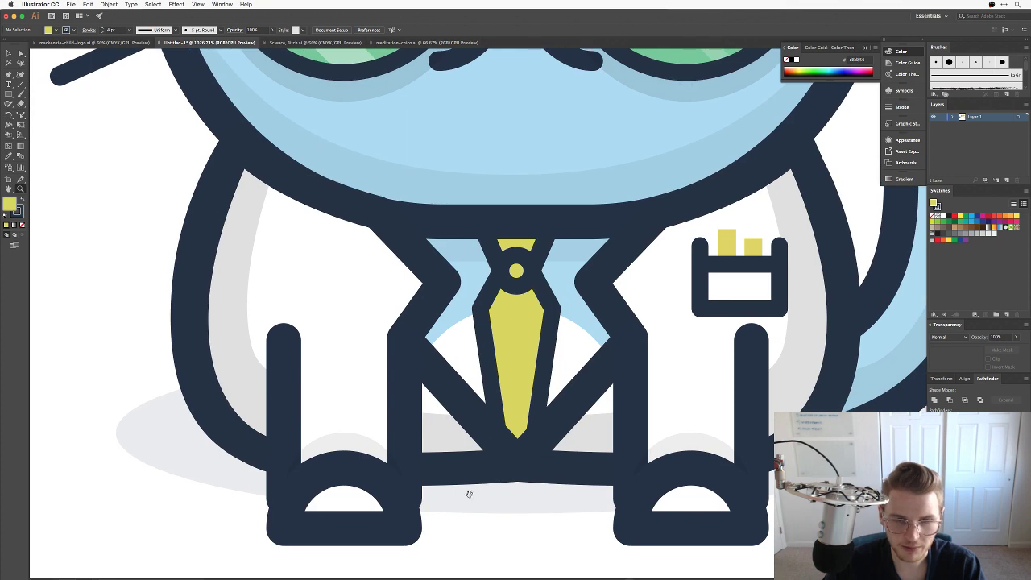
pyautogui.moveTo(470, 494); pyautogui.dragTo(511, 463)
pyautogui.click(544, 466)
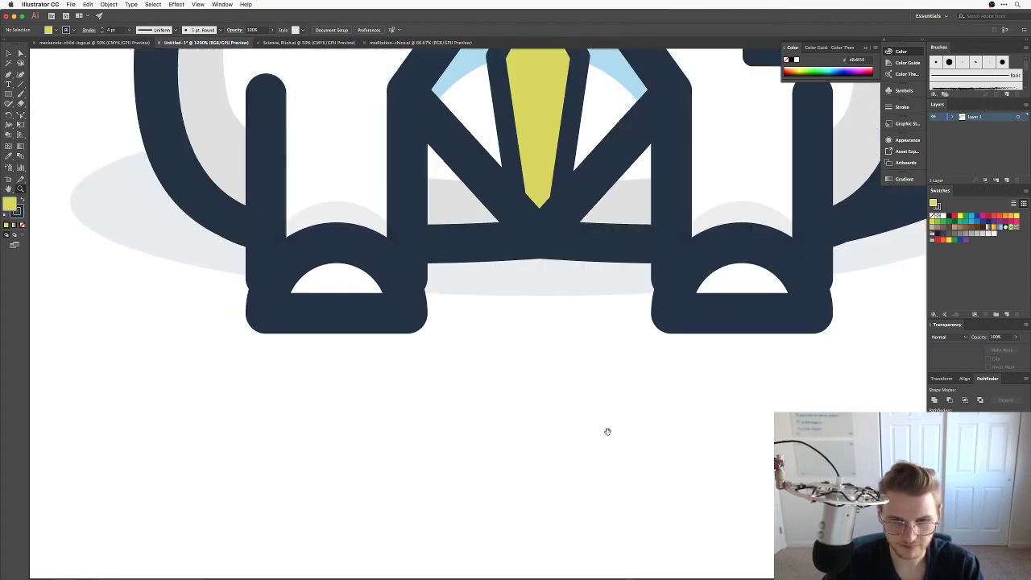
pyautogui.moveTo(607, 428); pyautogui.dragTo(575, 516)
pyautogui.scroll(5, 553, 278)
pyautogui.click(518, 339)
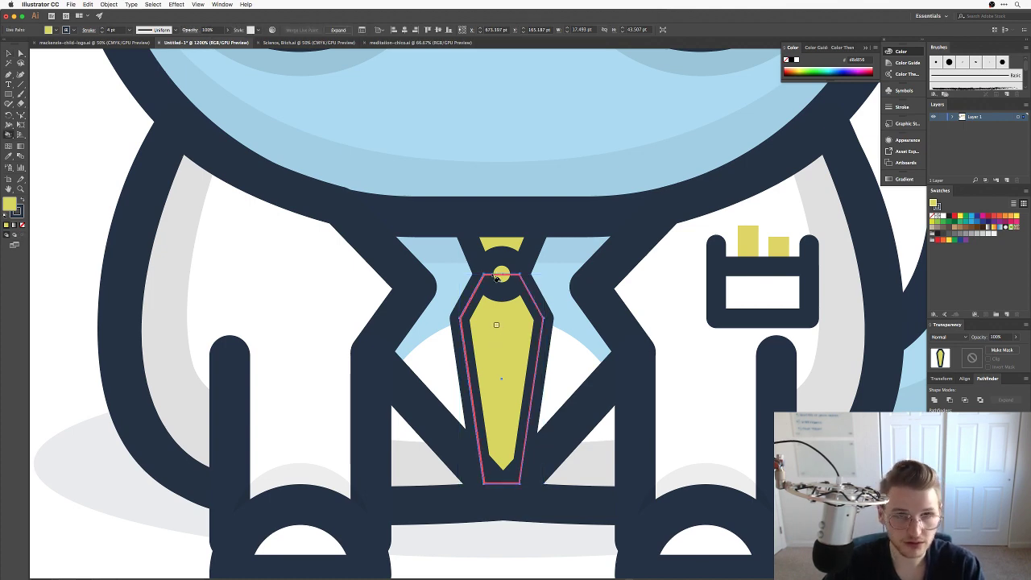
pyautogui.click(500, 283)
pyautogui.press('a')
pyautogui.click(499, 347)
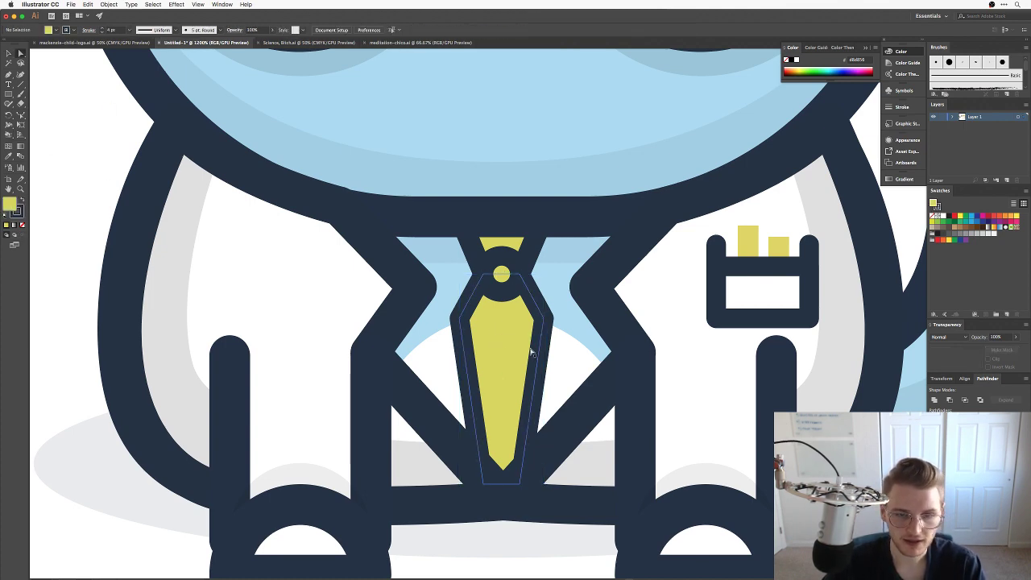
pyautogui.press('v')
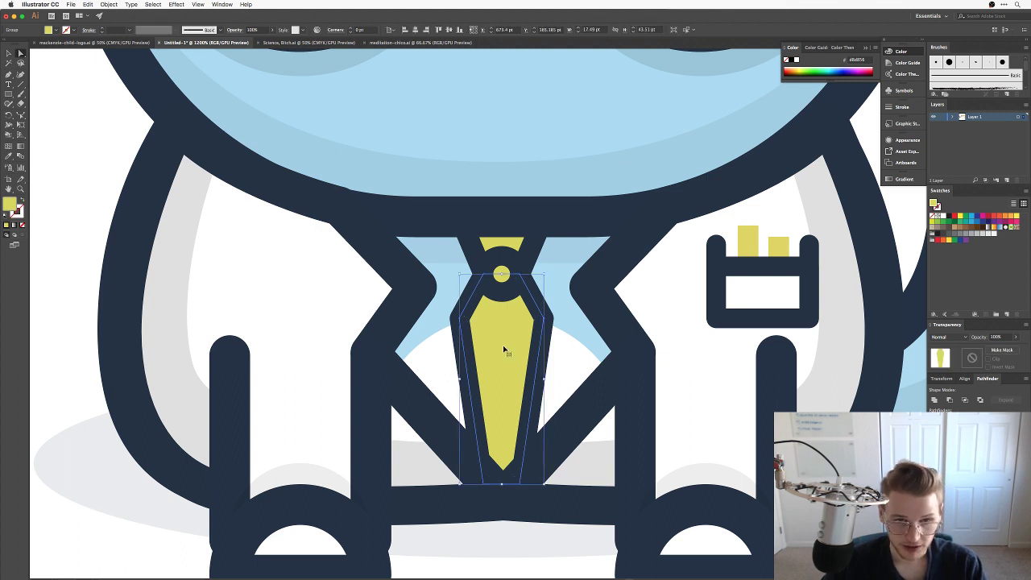
pyautogui.press('a')
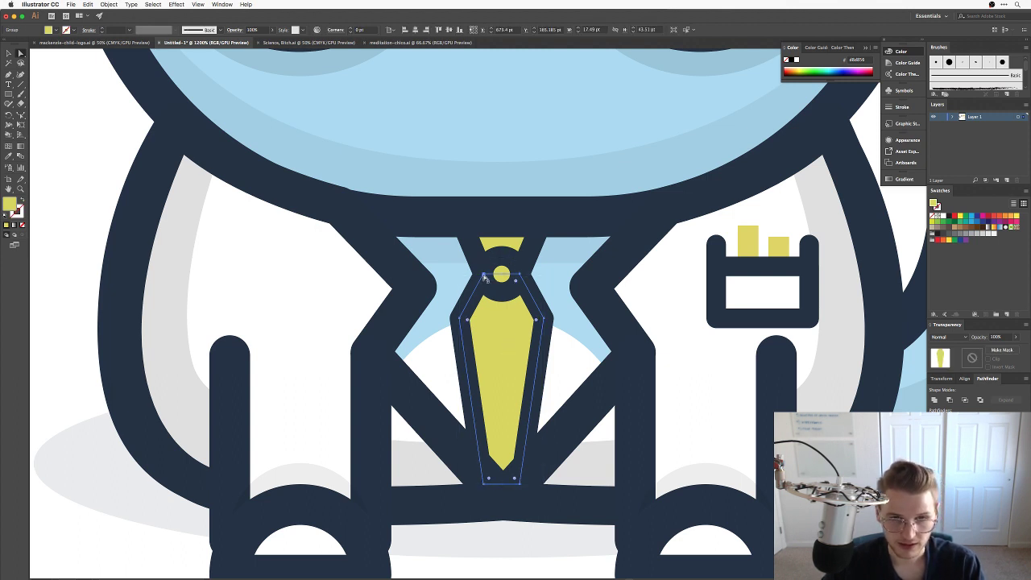
# Reshape a copy of the tie's yellow fill into a strip along its right edge and fill it with a darker yellow.
pyautogui.click(460, 320)
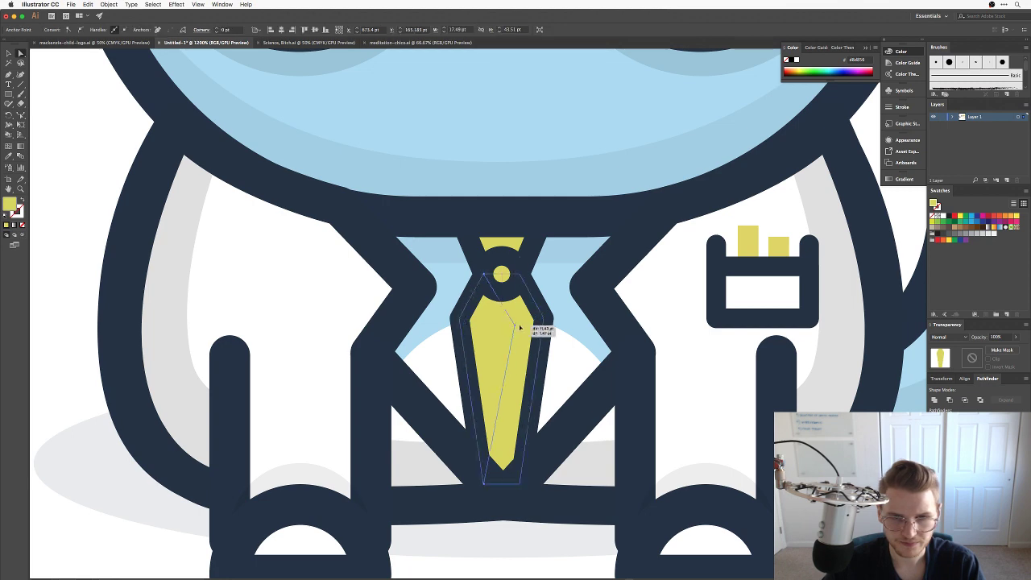
pyautogui.click(487, 484)
pyautogui.moveTo(487, 483); pyautogui.dragTo(507, 479)
pyautogui.doubleClick(10, 206)
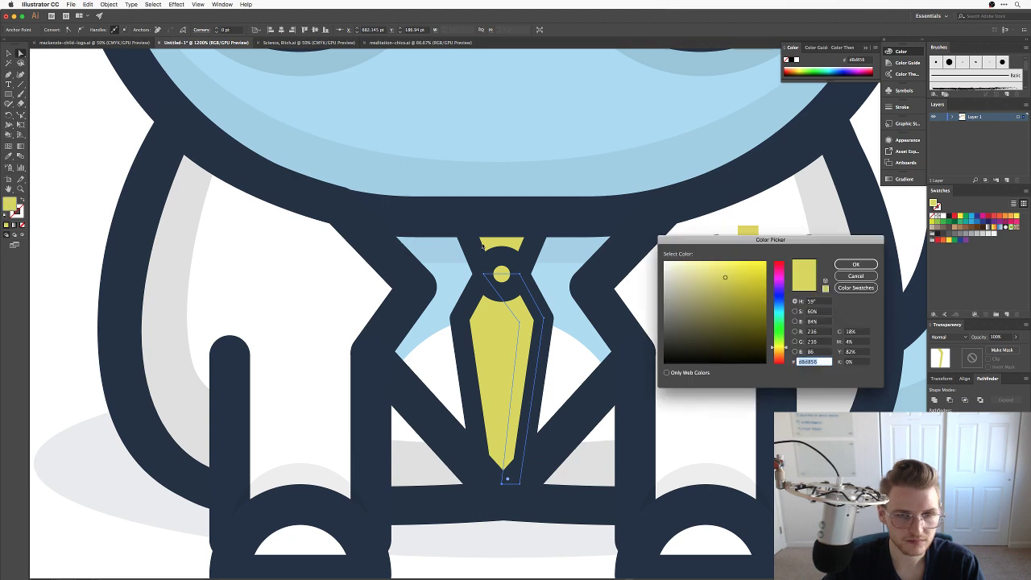
pyautogui.click(728, 285)
pyautogui.click(855, 265)
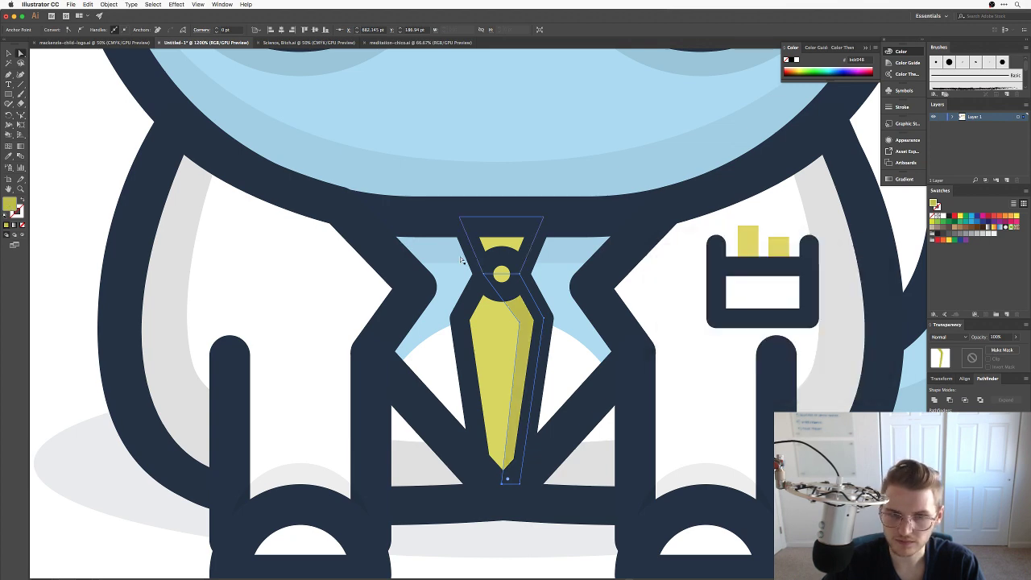
pyautogui.click(79, 189)
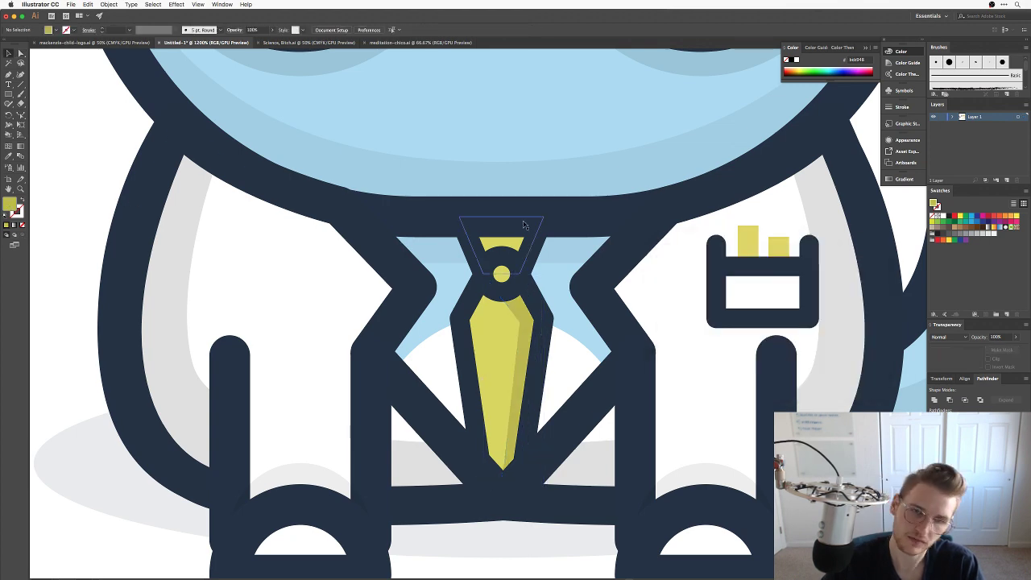
# Try reshaping the tie's dark outline by moving its right corner point inward, and undo the change.
pyautogui.scroll(-2, 532, 338)
pyautogui.click(534, 329)
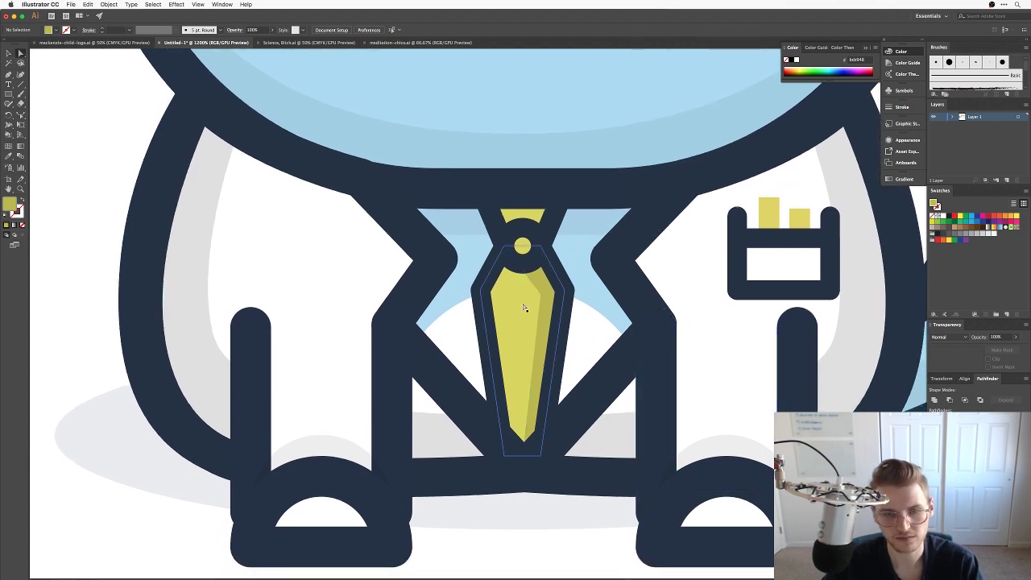
pyautogui.press('a')
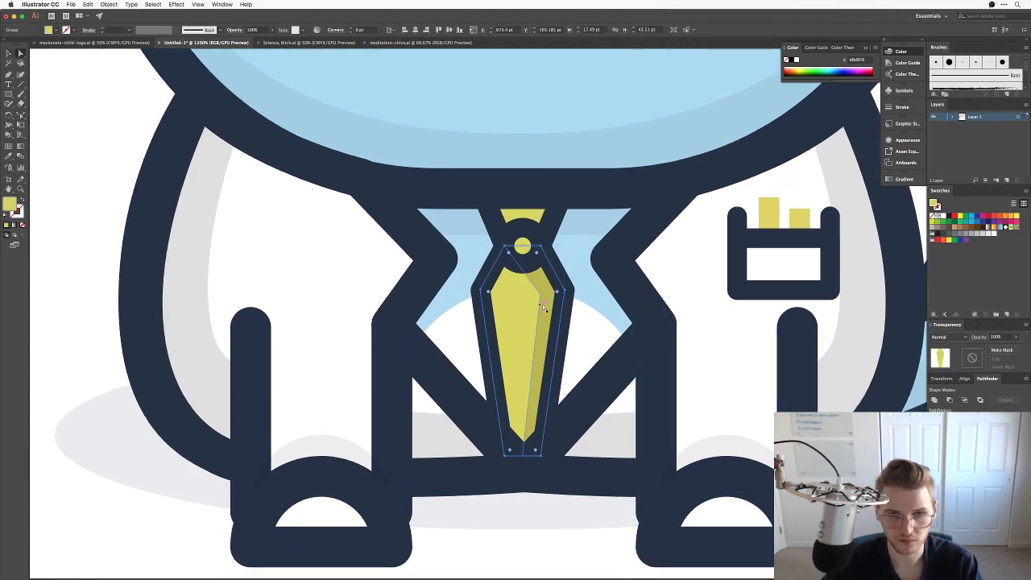
pyautogui.click(567, 292)
pyautogui.moveTo(567, 293); pyautogui.dragTo(506, 296)
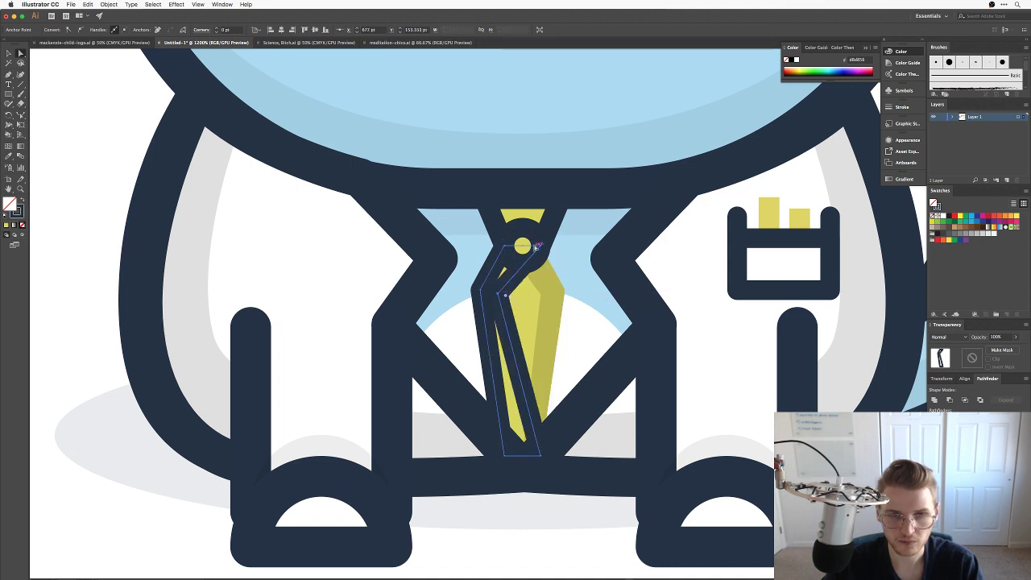
pyautogui.hotkey('ctrl', 'z')
# Reshape another copy of the tie's yellow fill into a strip along its left edge and fill it with a lighter yellow.
pyautogui.press('v')
pyautogui.click(545, 312)
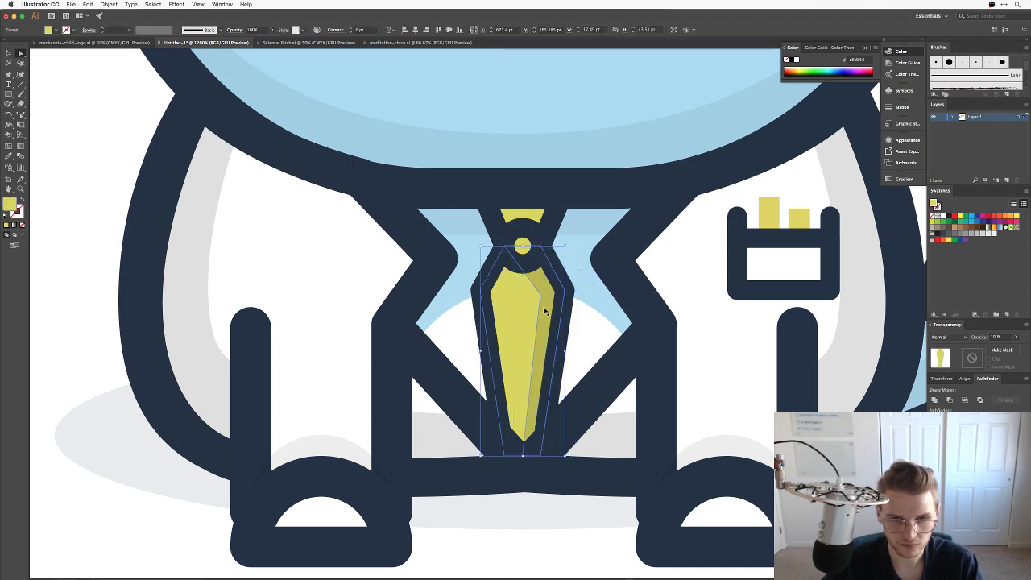
pyautogui.press('a')
pyautogui.click(567, 293)
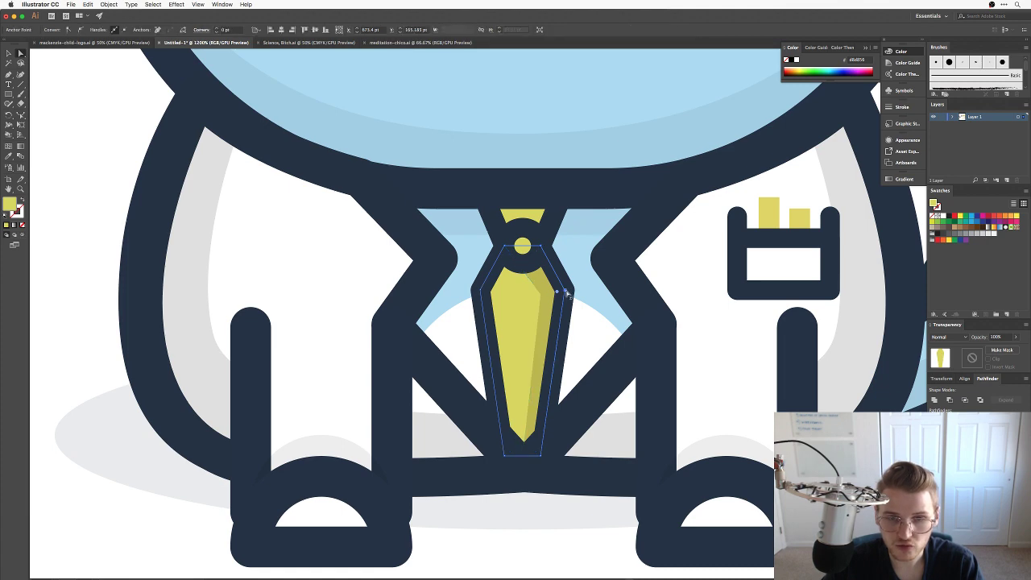
pyautogui.moveTo(567, 293); pyautogui.dragTo(523, 246)
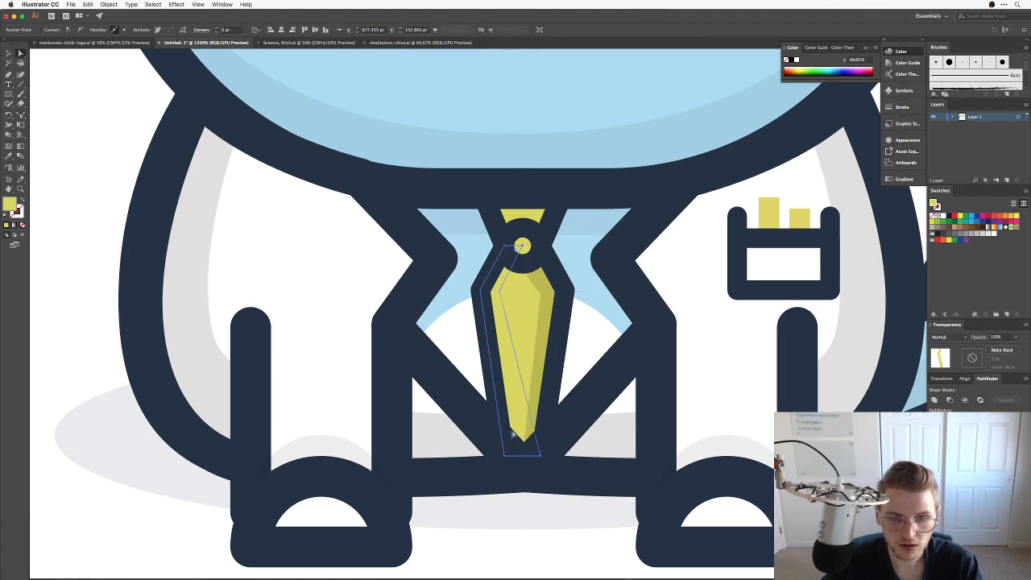
pyautogui.moveTo(543, 457); pyautogui.dragTo(522, 456)
pyautogui.doubleClick(8, 205)
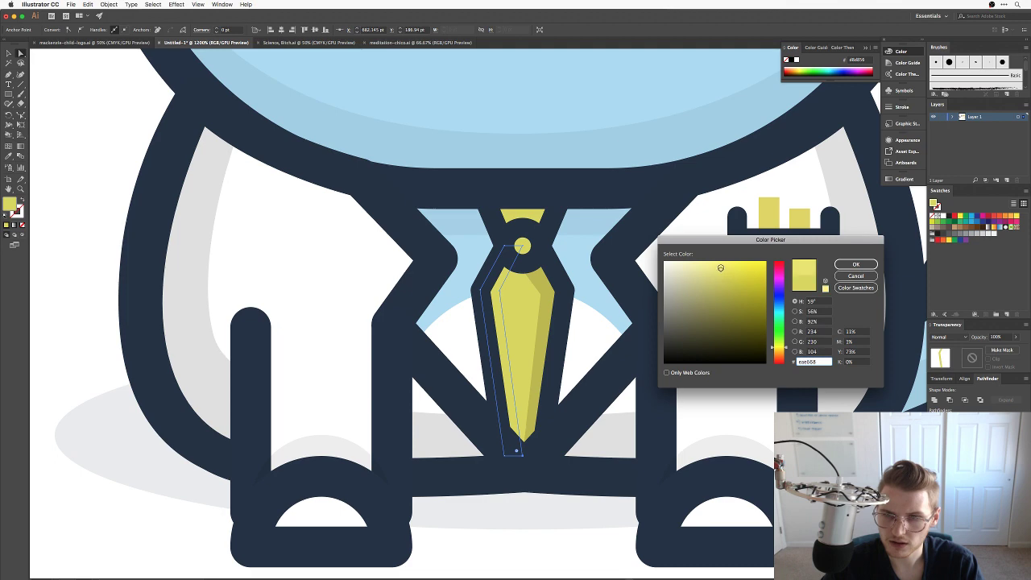
pyautogui.press('Return')
pyautogui.hotkey('ctrl', 'shift', 'a')
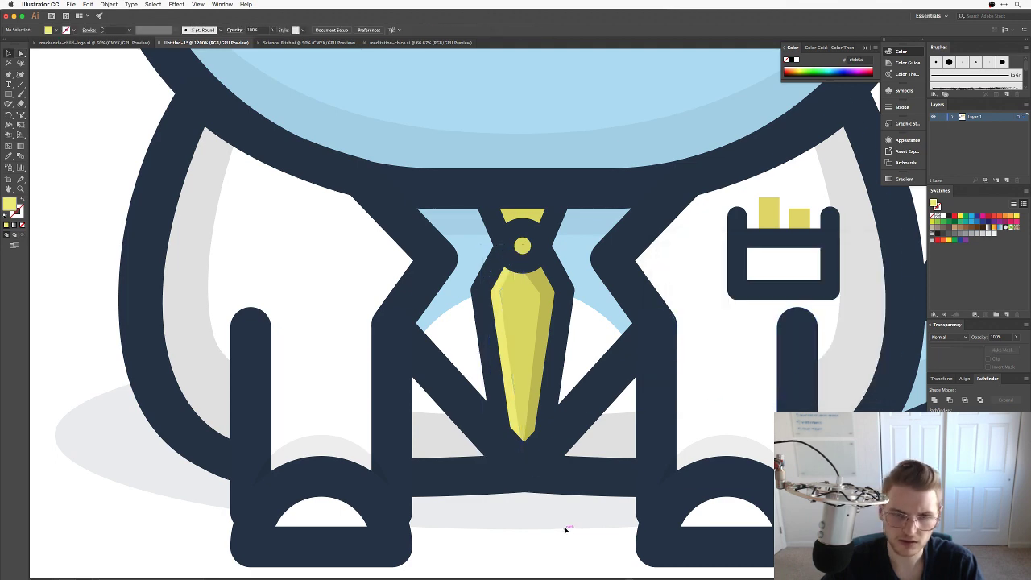
# Draw a narrow slanted path with the Pen tool on the tie's blade, beside the edge of the darker strip.
pyautogui.hotkey('ctrl', '-')
pyautogui.press('super+minus')
pyautogui.press('super+minus')
pyautogui.press('super+equal')
pyautogui.press('super+equal')
pyautogui.press('super+equal')
pyautogui.press('super+equal')
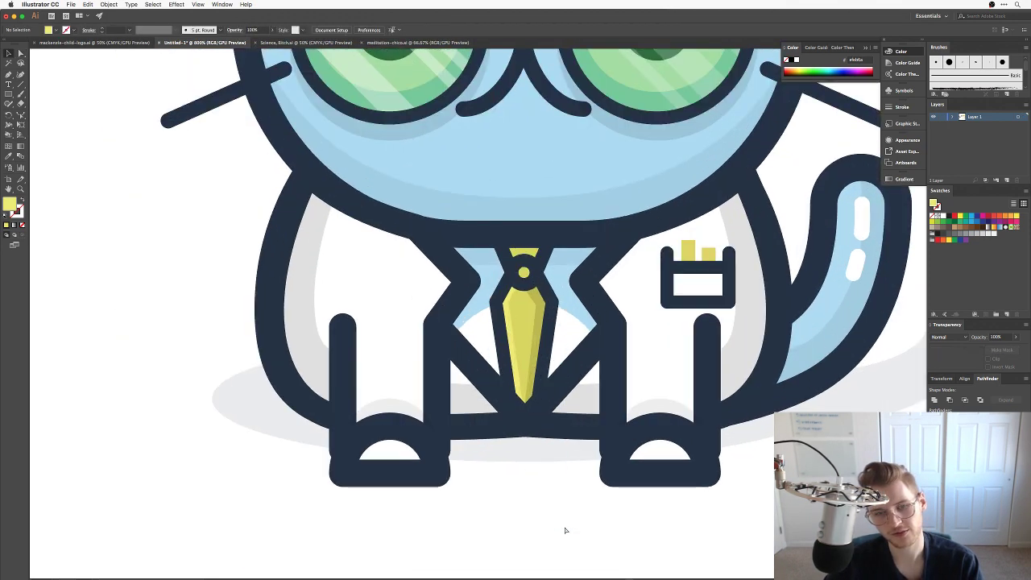
pyautogui.press('super+equal')
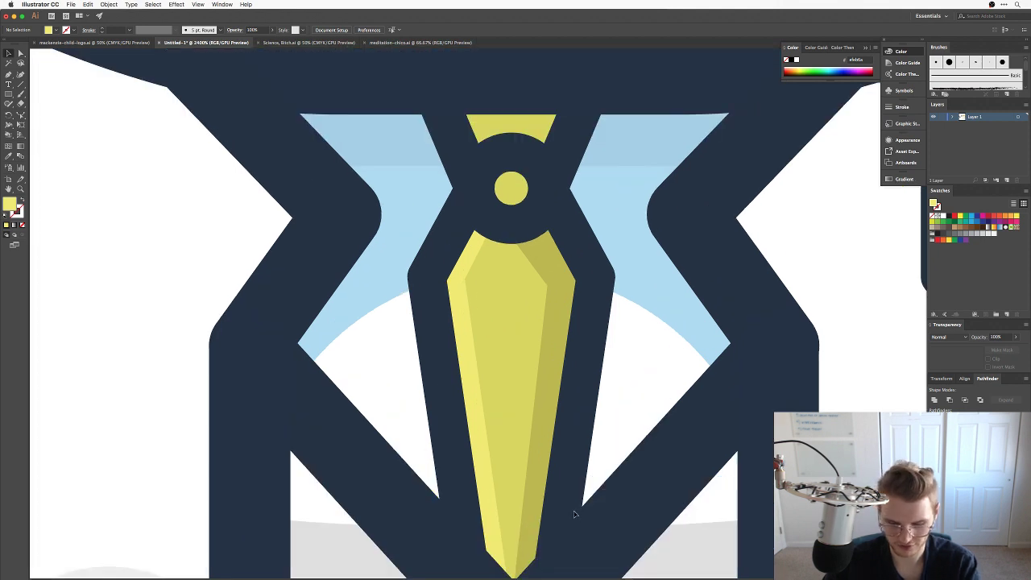
pyautogui.press('p')
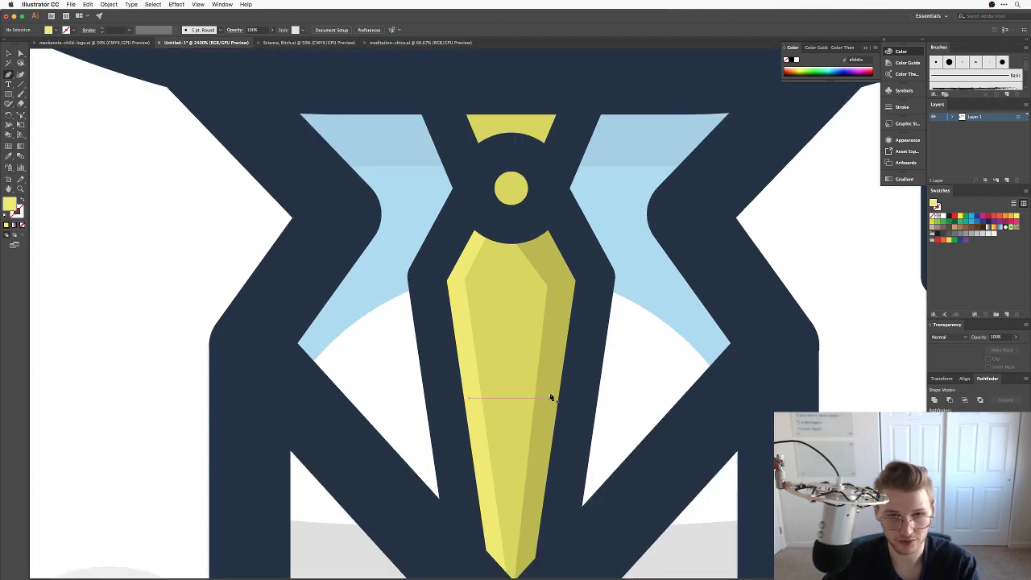
pyautogui.click(536, 315)
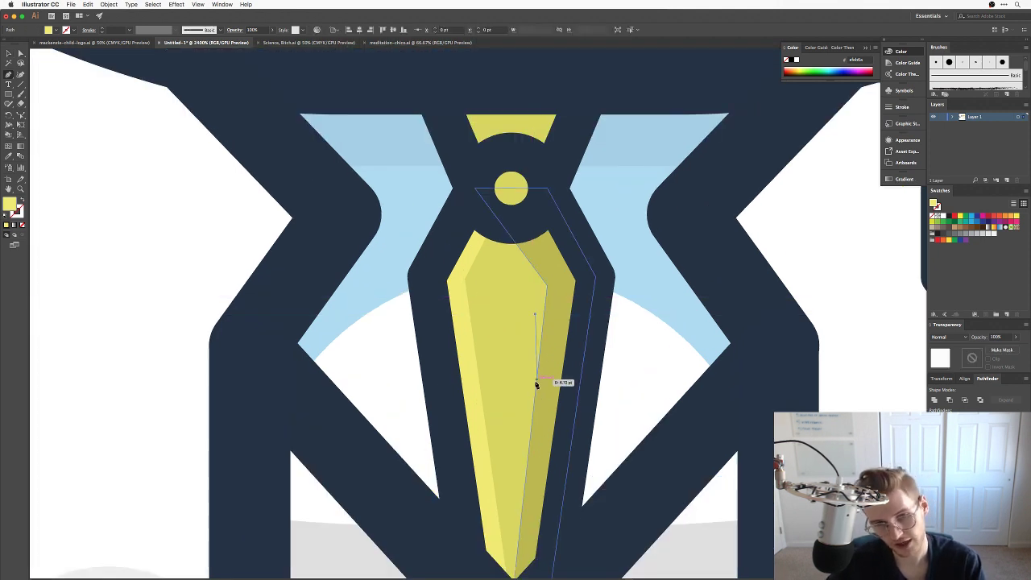
pyautogui.click(522, 433)
# Color the slanted path on the tie white and swap the white from its fill to its stroke.
pyautogui.press('super+minus')
pyautogui.press('super+minus')
pyautogui.press('super+minus')
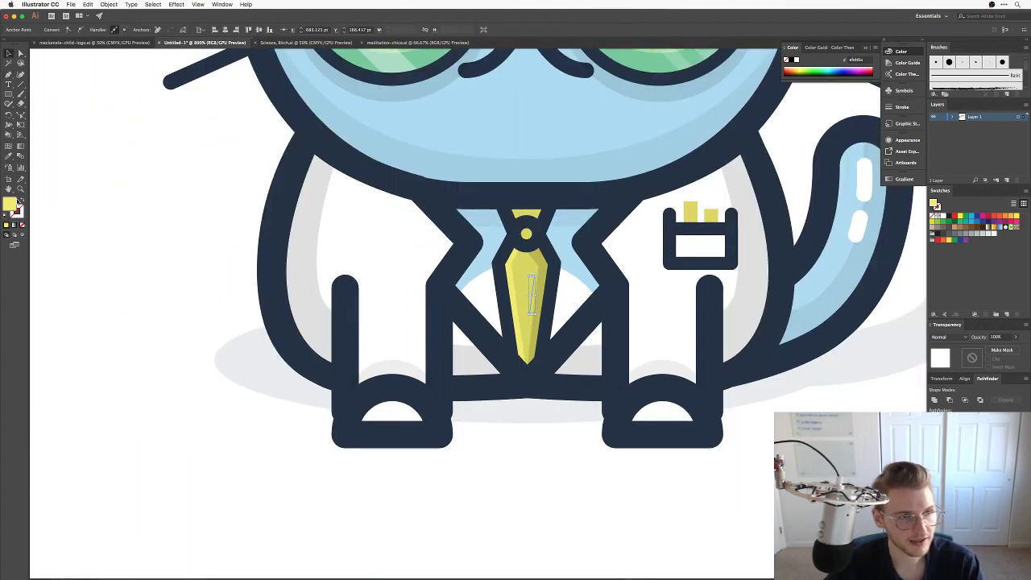
pyautogui.doubleClick(12, 207)
pyautogui.moveTo(721, 275); pyautogui.dragTo(655, 257)
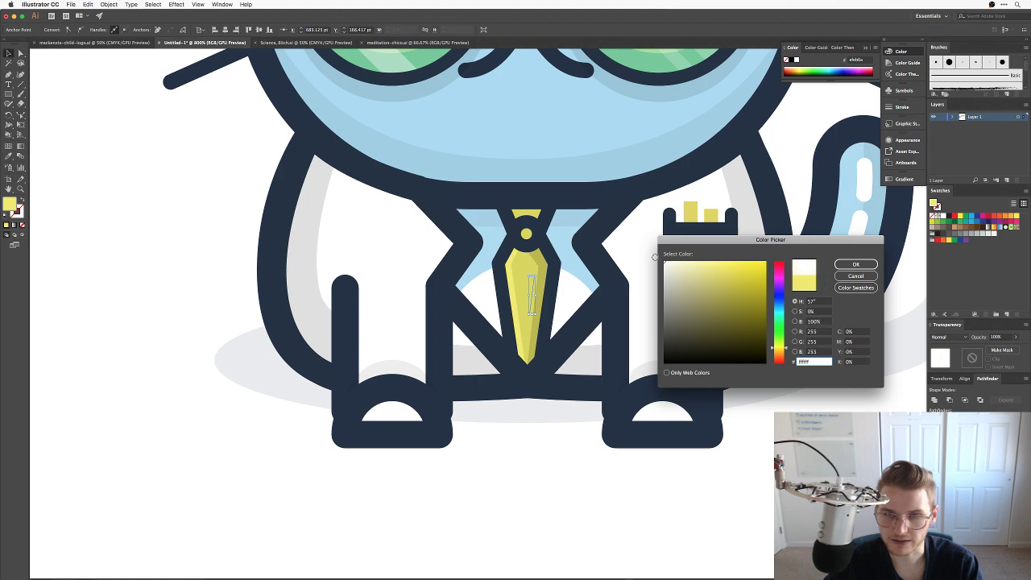
pyautogui.press('Return')
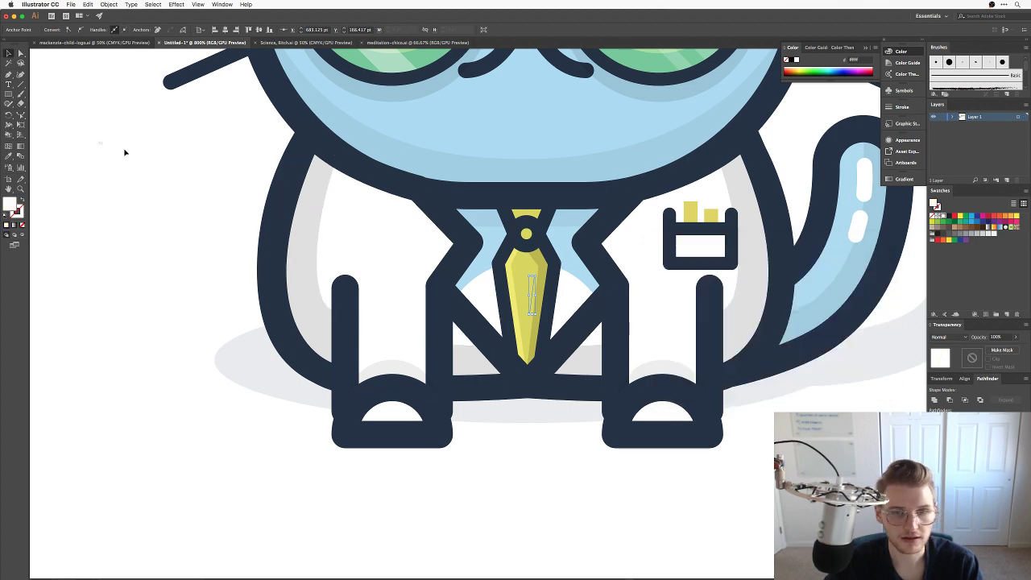
pyautogui.click(124, 153)
pyautogui.click(534, 290)
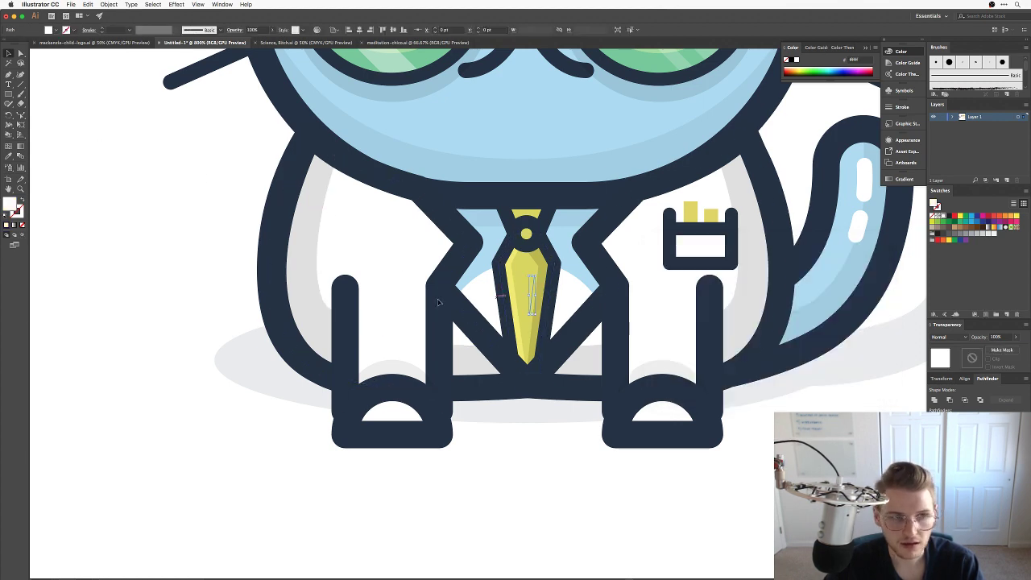
pyautogui.click(21, 201)
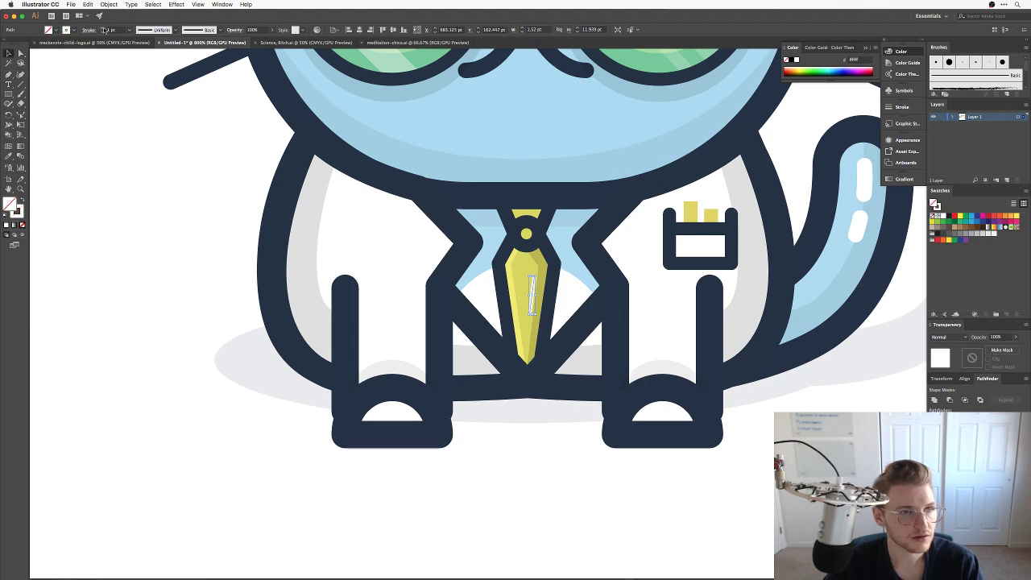
pyautogui.click(117, 136)
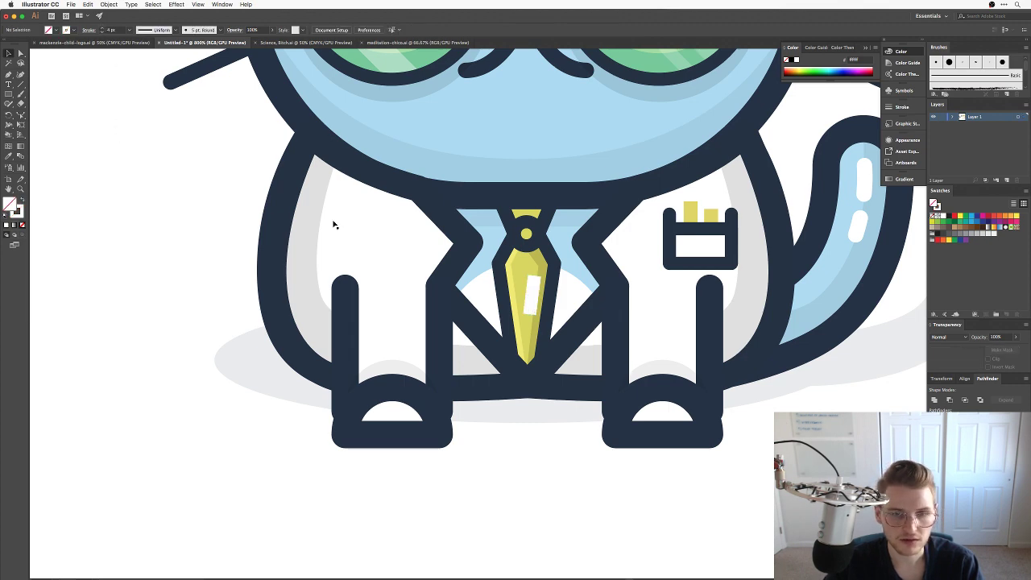
# Set the white tie path's stroke weight to 2 pt and give it round caps.
pyautogui.click(533, 292)
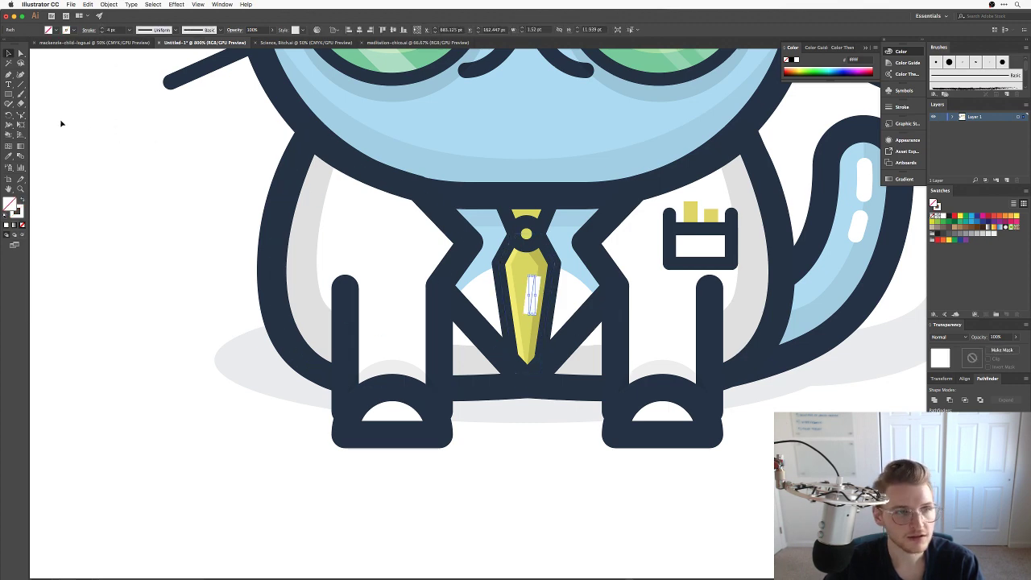
pyautogui.click(102, 33)
pyautogui.click(102, 33)
pyautogui.click(89, 30)
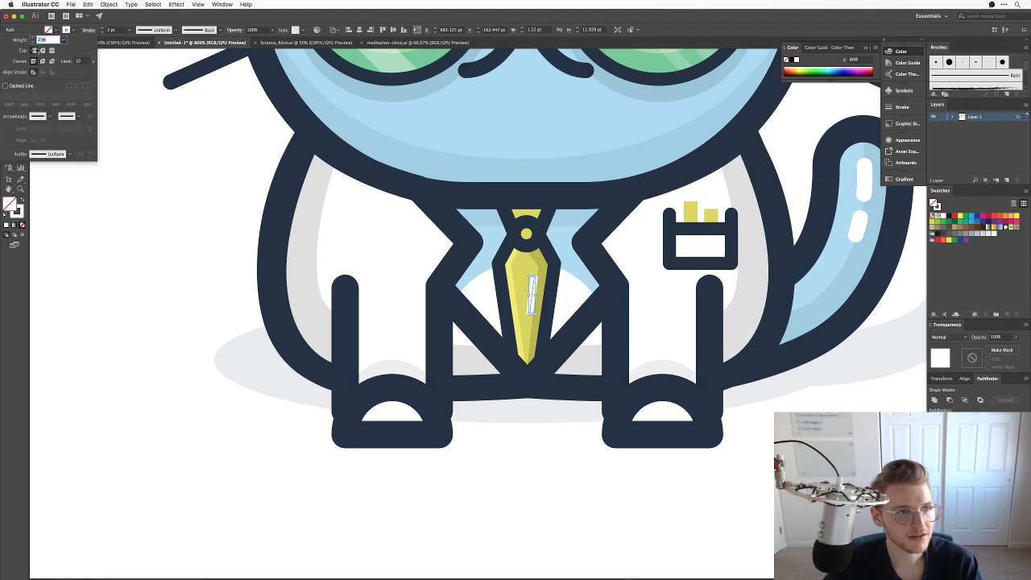
pyautogui.click(43, 49)
pyautogui.click(106, 111)
pyautogui.click(174, 224)
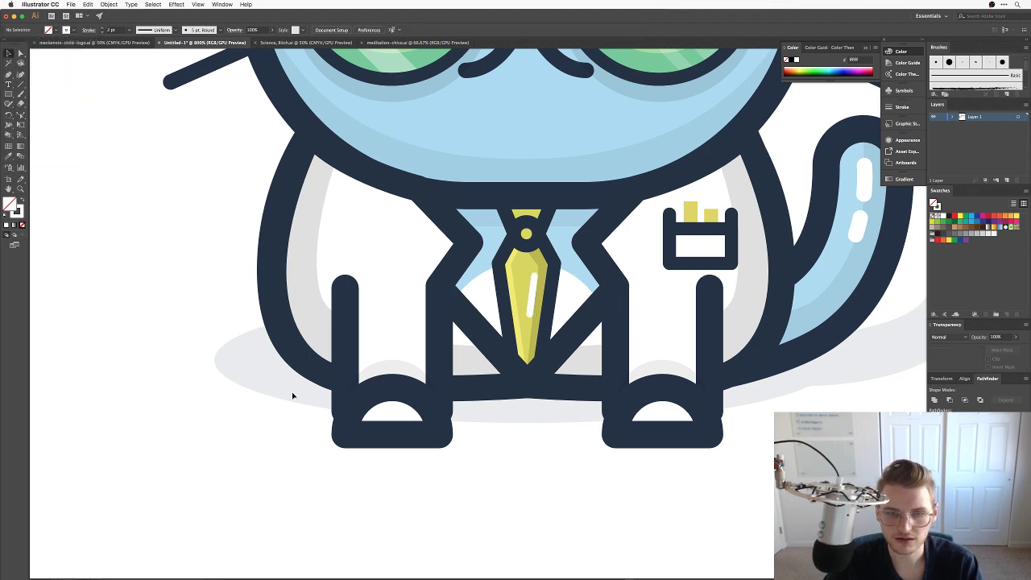
# Shorten the white highlight line on the tie and place a shorter white dash below it.
pyautogui.moveTo(532, 315); pyautogui.dragTo(535, 292)
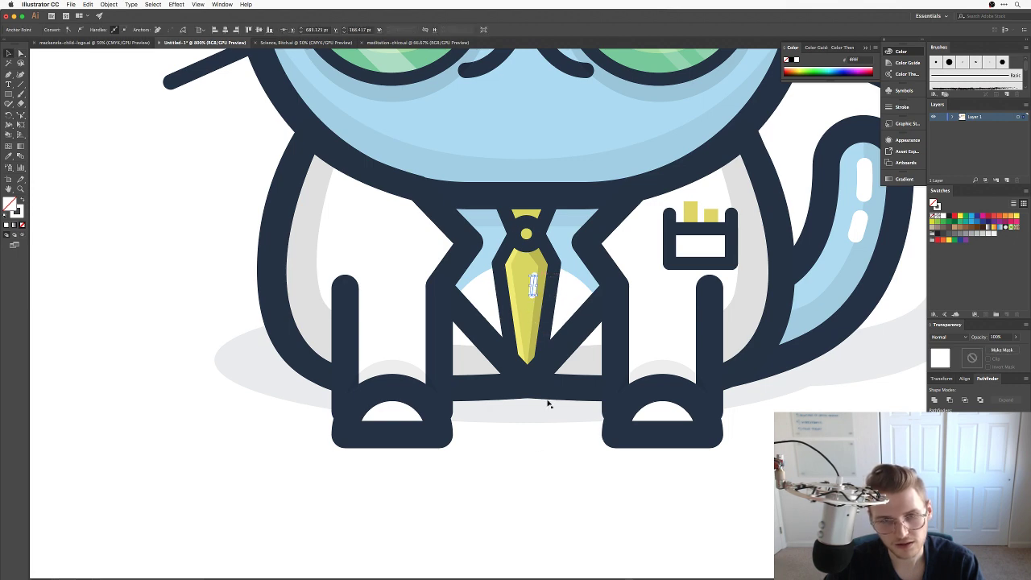
pyautogui.click(536, 462)
pyautogui.click(533, 286)
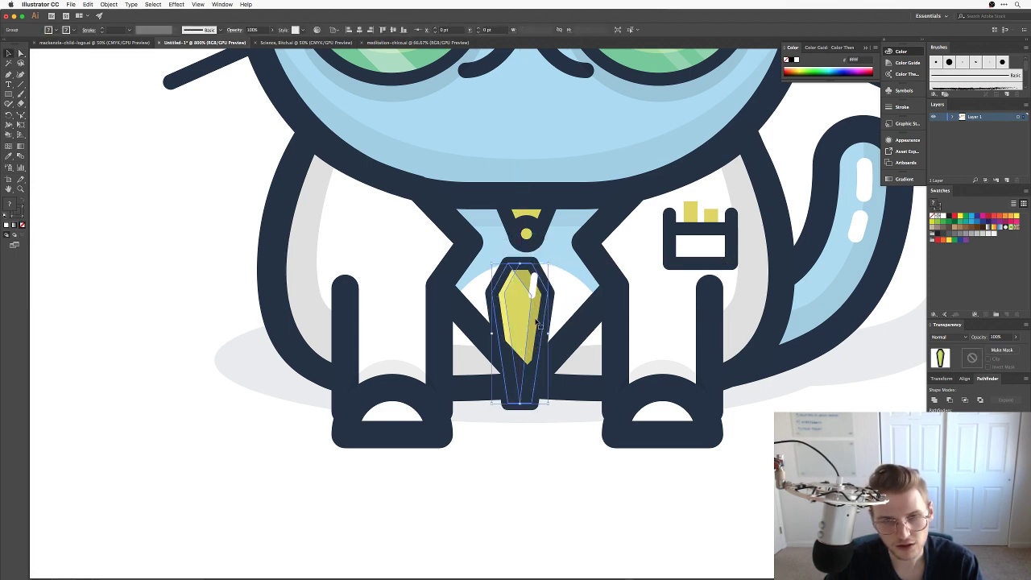
pyautogui.moveTo(504, 340); pyautogui.dragTo(466, 341)
pyautogui.press('v')
pyautogui.press('a')
pyautogui.click(475, 280)
pyautogui.press('v')
pyautogui.click(568, 409)
# Examine the whole cat illustration with its tie highlights.
pyautogui.hotkey('ctrl', '-')
pyautogui.hotkey('ctrl', '-')
pyautogui.hotkey('ctrl', '-')
pyautogui.hotkey('ctrl', '-')
pyautogui.hotkey('ctrl', '-')
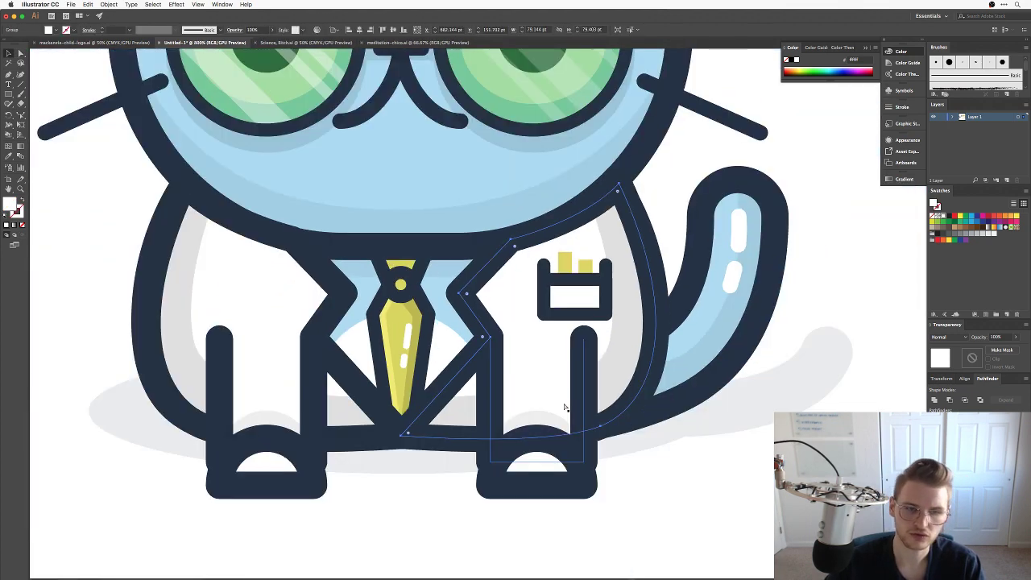
pyautogui.hotkey('ctrl', 'shift', 'a')
pyautogui.scroll(5, 661, 403)
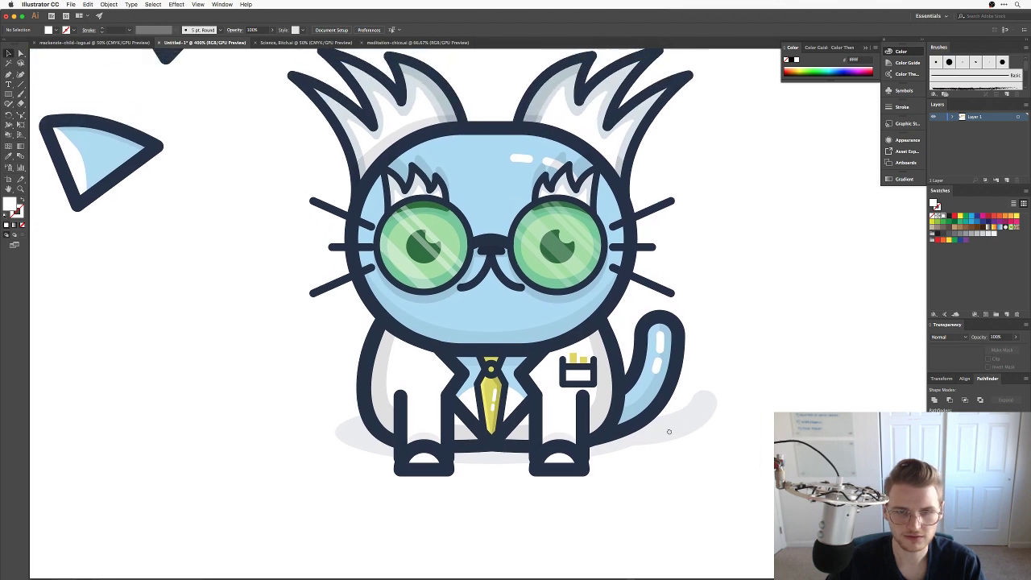
pyautogui.scroll(-2, 667, 449)
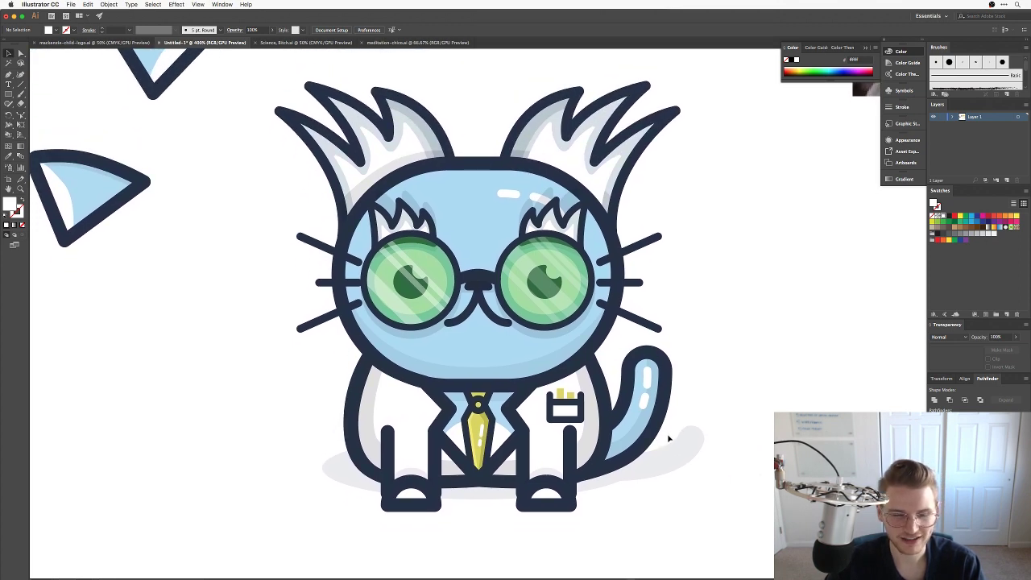
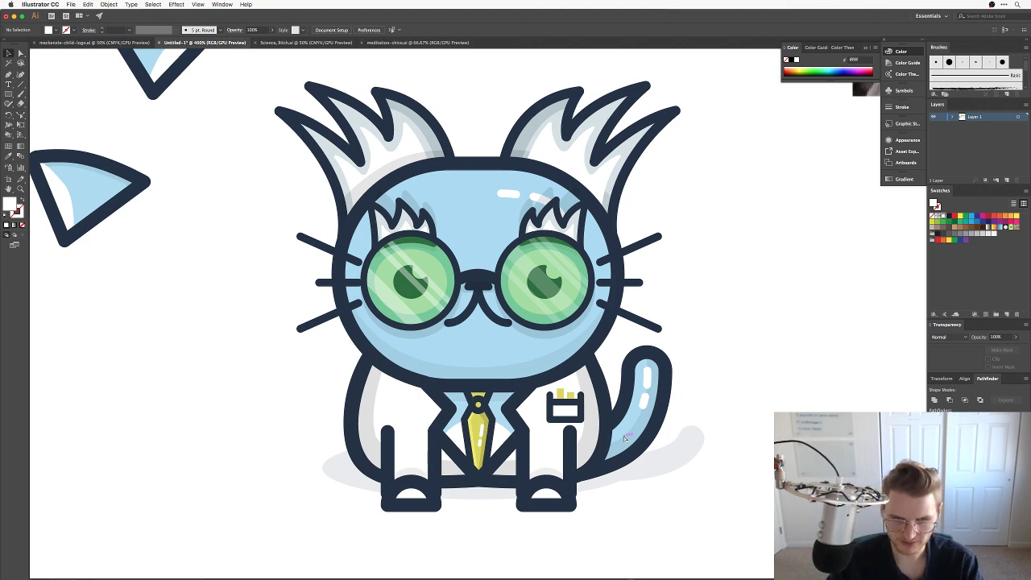
pyautogui.press('super+=')
pyautogui.press('super+=')
pyautogui.press('super+=')
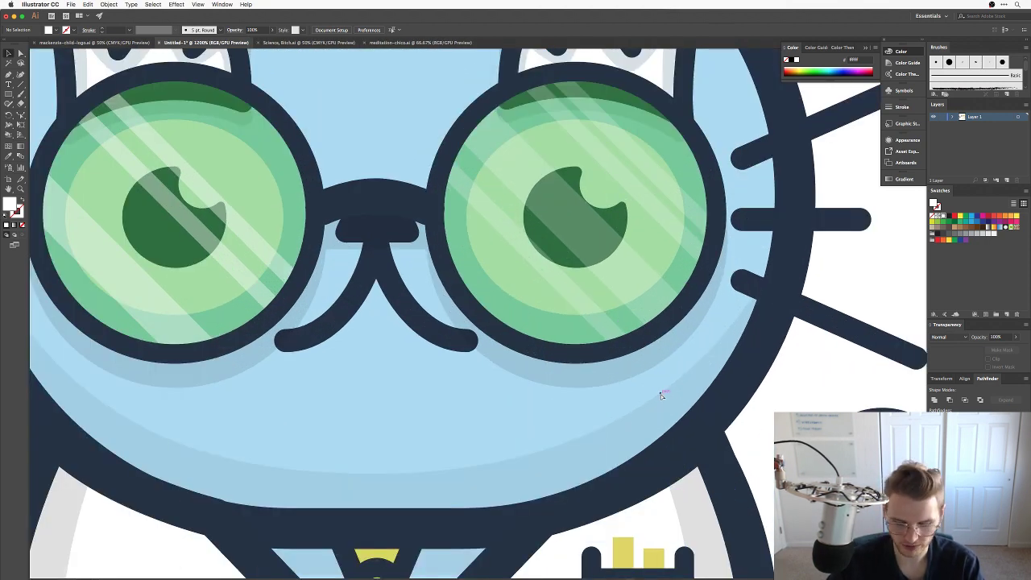
pyautogui.press('super+minus')
pyautogui.moveTo(659, 300); pyautogui.dragTo(651, 332)
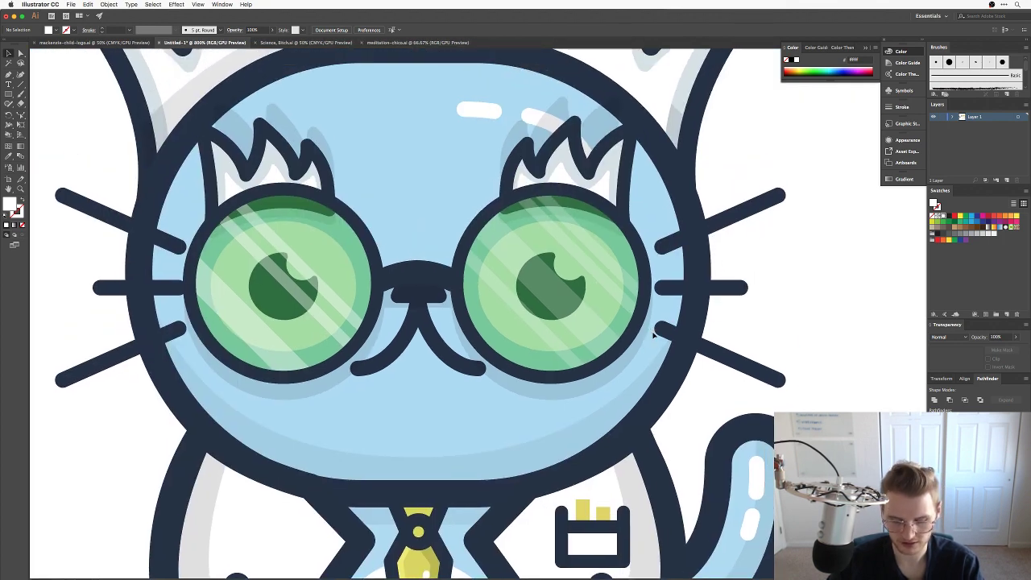
pyautogui.press('l')
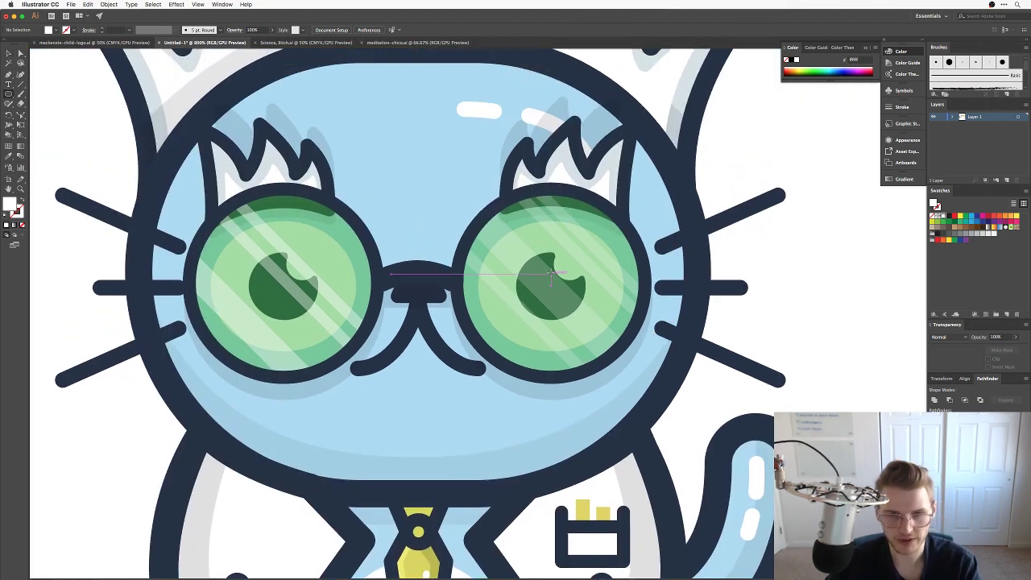
pyautogui.moveTo(540, 244)
pyautogui.mouseDown()
pyautogui.moveTo(567, 255)
pyautogui.moveTo(579, 280)
pyautogui.mouseUp()
pyautogui.press('Delete')
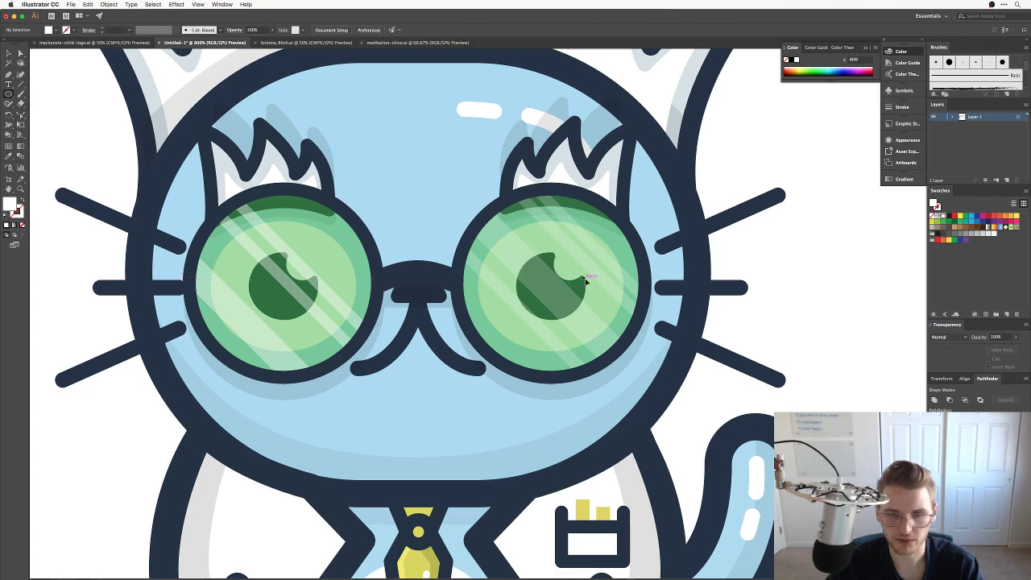
pyautogui.press('super+0')
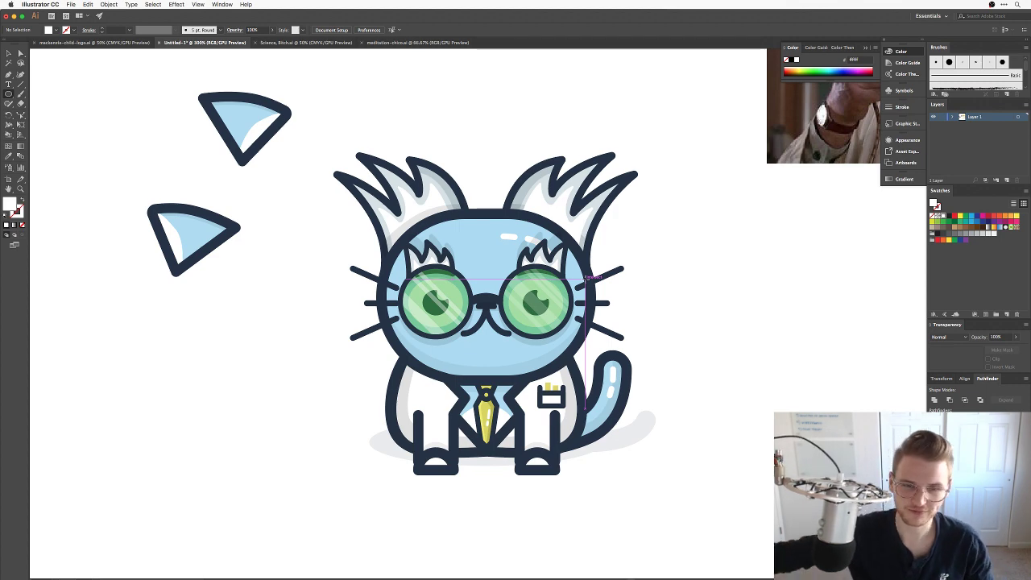
# Duplicate the entire cat illustration and place the copy on the empty canvas to the right of the original.
pyautogui.press('v')
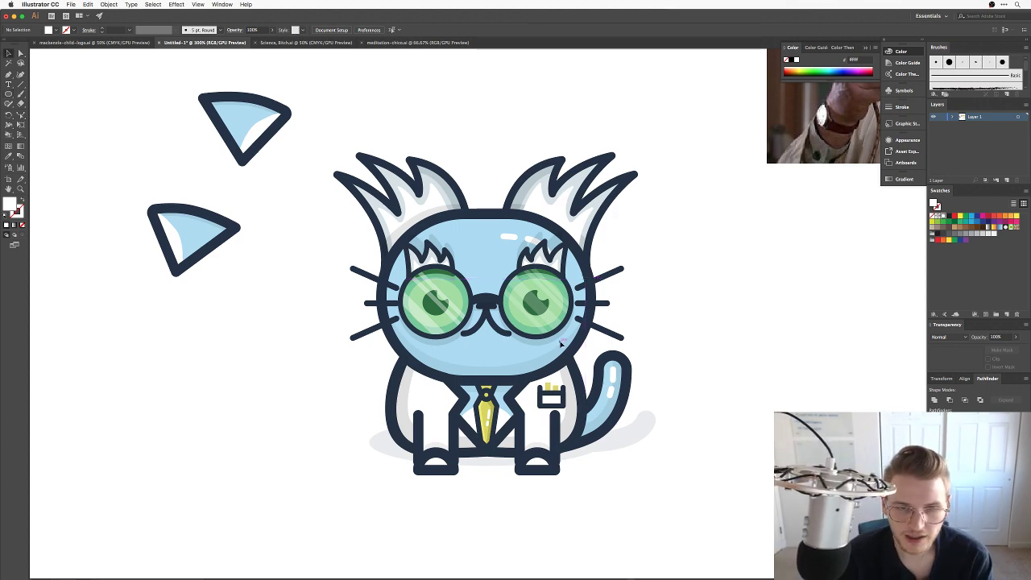
pyautogui.click(462, 298)
pyautogui.click(693, 346)
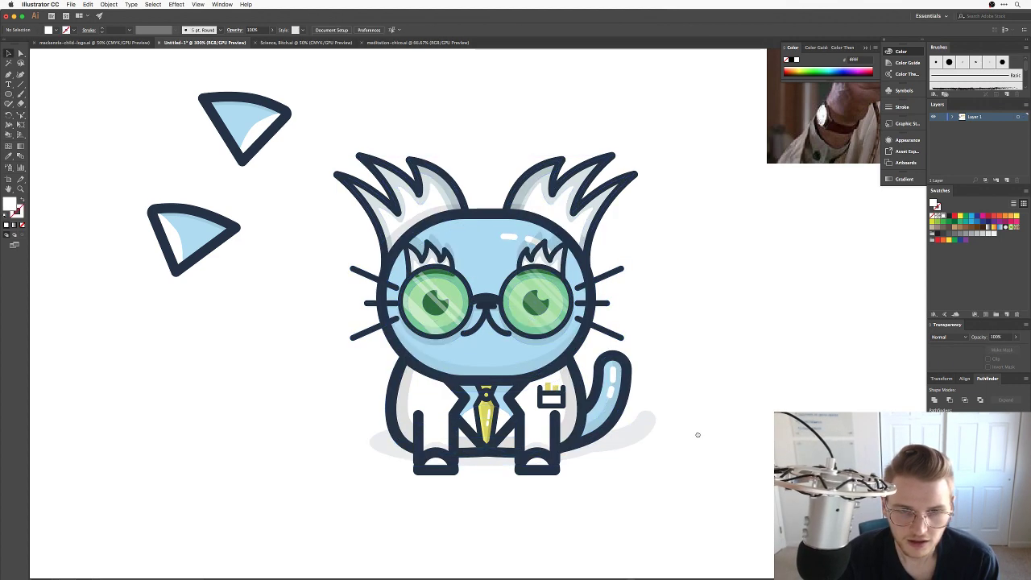
pyautogui.hscroll(5, 698, 430)
pyautogui.moveTo(497, 482); pyautogui.dragTo(178, 136)
pyautogui.moveTo(356, 325); pyautogui.dragTo(687, 343)
pyautogui.moveTo(687, 343); pyautogui.dragTo(481, 348)
pyautogui.moveTo(477, 326); pyautogui.dragTo(514, 326)
pyautogui.click(666, 330)
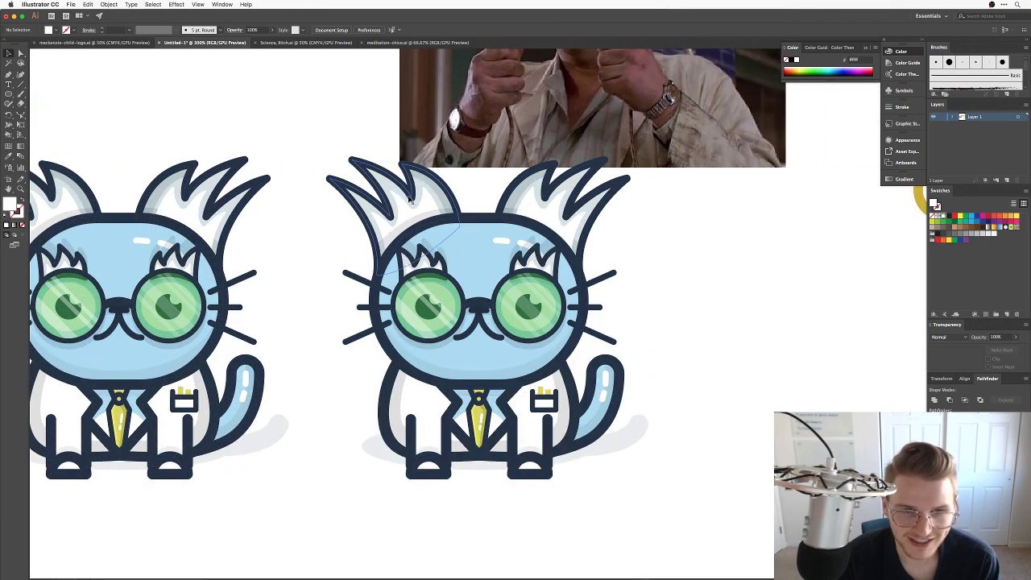
# Delete the hair, eyebrows, head and body from the copied cat, keeping only the glasses, eyes, nose, mouth and whiskers.
pyautogui.moveTo(326, 194); pyautogui.dragTo(673, 258)
pyautogui.press('Delete')
pyautogui.moveTo(688, 546); pyautogui.dragTo(359, 356)
pyautogui.press('Delete')
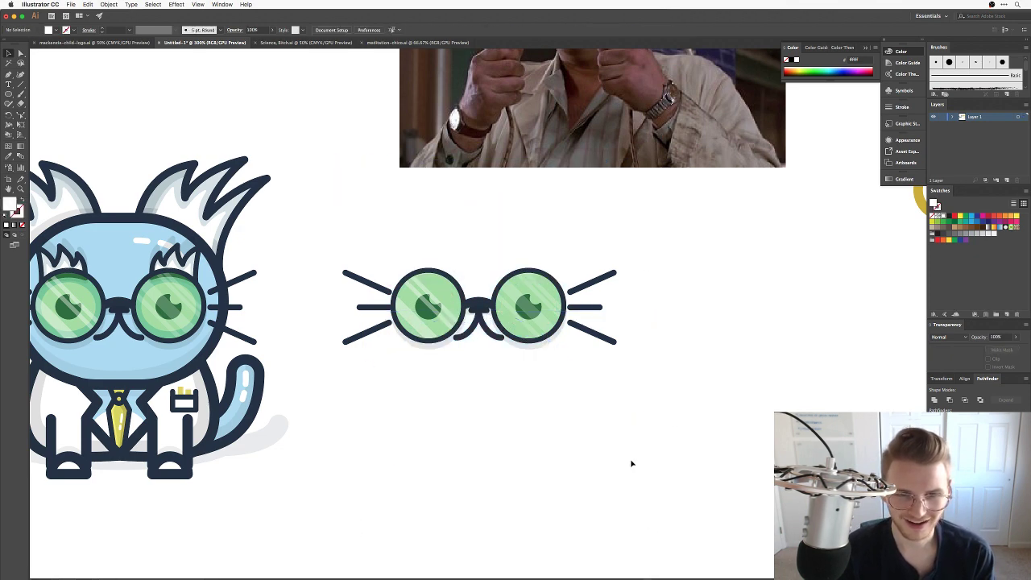
# Try deleting the shadow beneath the copied glasses, and undo the deletion.
pyautogui.click(444, 345)
pyautogui.press('Delete')
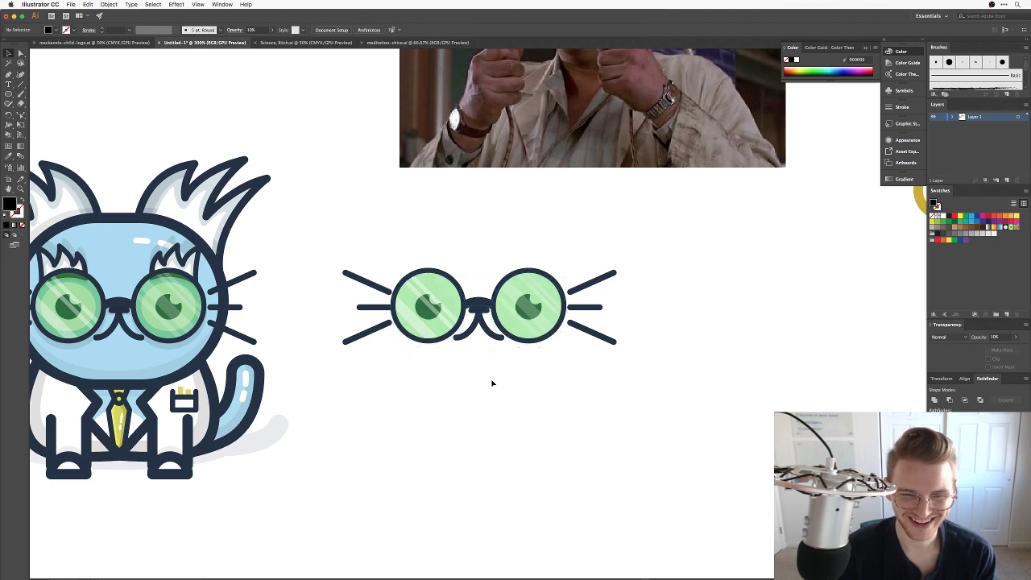
pyautogui.press('super+z')
# Try moving the left lens group away from the copied glasses, and undo the move.
pyautogui.click(501, 387)
pyautogui.press('z')
pyautogui.moveTo(466, 394); pyautogui.dragTo(589, 353)
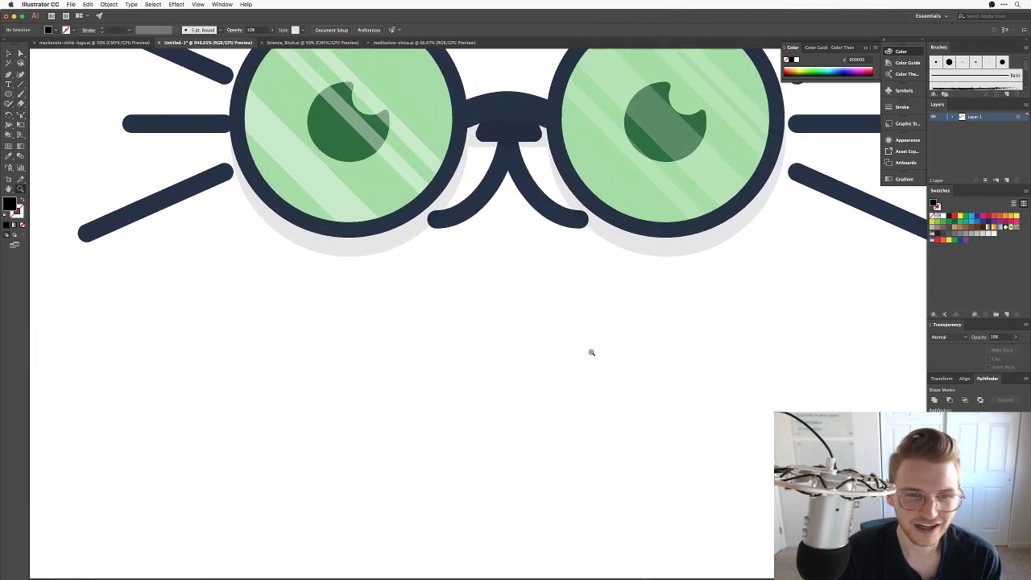
pyautogui.moveTo(547, 241); pyautogui.dragTo(580, 447)
pyautogui.press('v')
pyautogui.click(345, 373)
pyautogui.moveTo(345, 373); pyautogui.dragTo(430, 488)
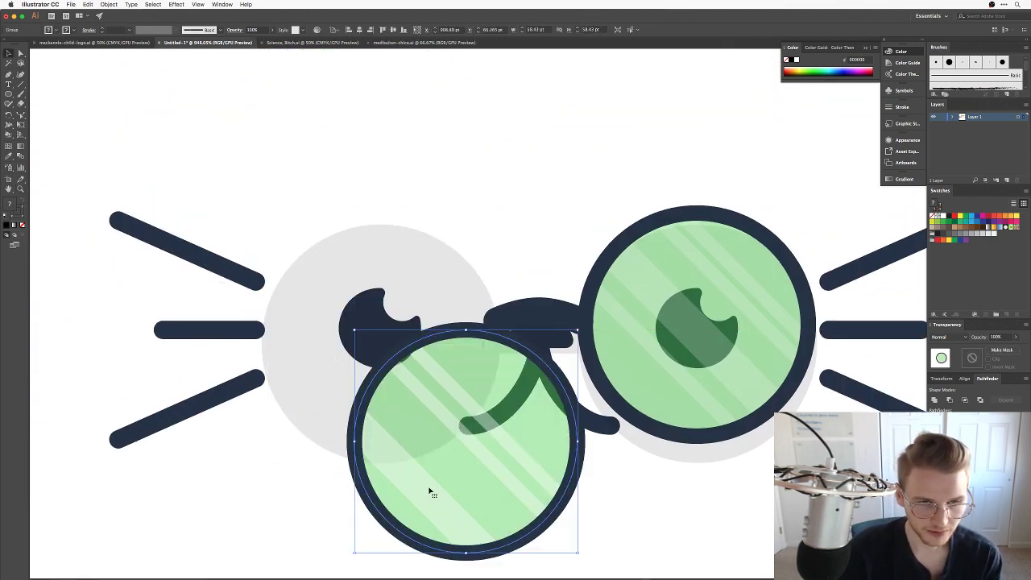
pyautogui.scroll(-5, 431, 435)
pyautogui.press('super+z')
# Ungroup the left lens of the copied glasses and delete its diagonal glare stripes.
pyautogui.rightClick(402, 199)
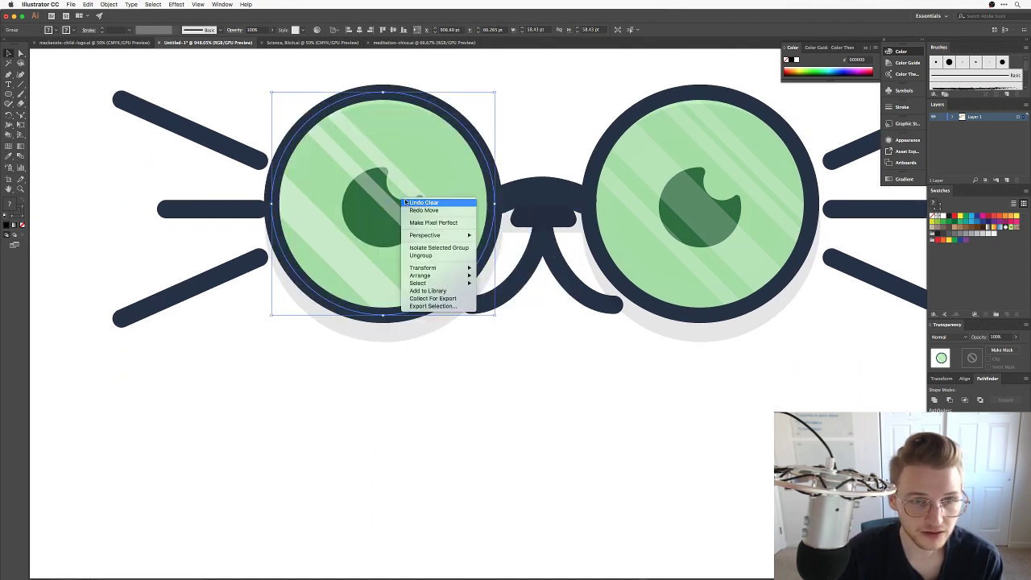
pyautogui.click(427, 256)
pyautogui.click(472, 373)
pyautogui.moveTo(438, 271); pyautogui.dragTo(491, 465)
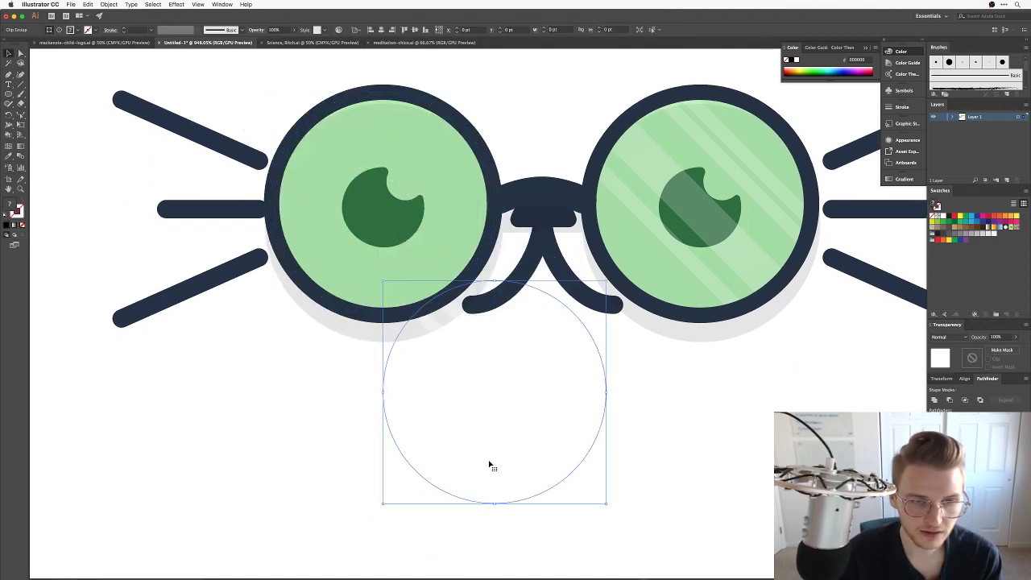
pyautogui.press('Delete')
# Draw a large and a small circle over the left lens's pupil area with the Ellipse tool and fill them white.
pyautogui.press('super+minus')
pyautogui.press('super+minus')
pyautogui.press('l')
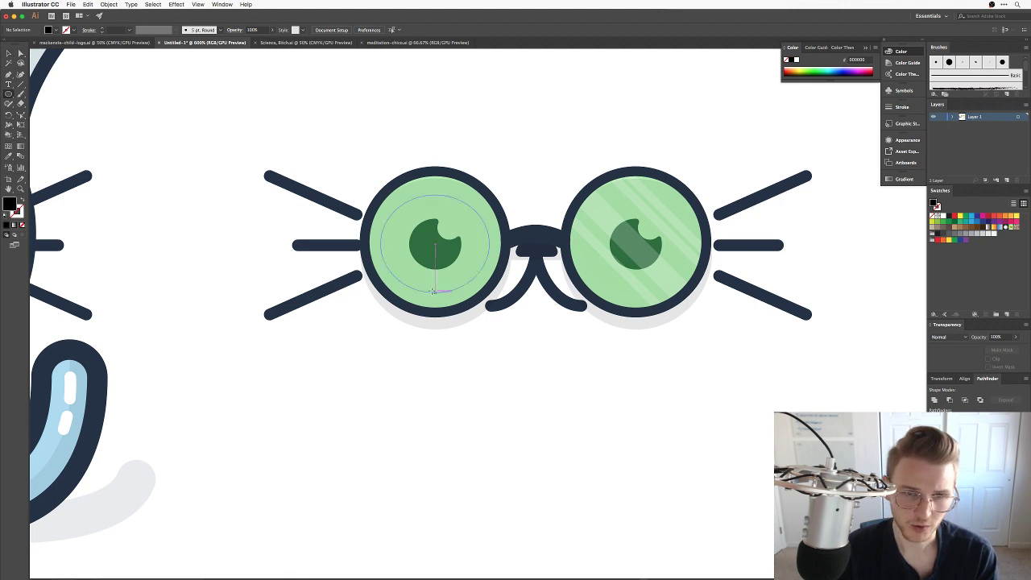
pyautogui.moveTo(395, 208); pyautogui.dragTo(470, 240)
pyautogui.press('v')
pyautogui.press('i')
pyautogui.click(486, 123)
pyautogui.press('v')
pyautogui.click(488, 131)
pyautogui.click(525, 156)
# Set the opacity of both white circles on the left lens to 50%.
pyautogui.click(427, 217)
pyautogui.keyDown('shift'); pyautogui.click(461, 236); pyautogui.keyUp('shift')
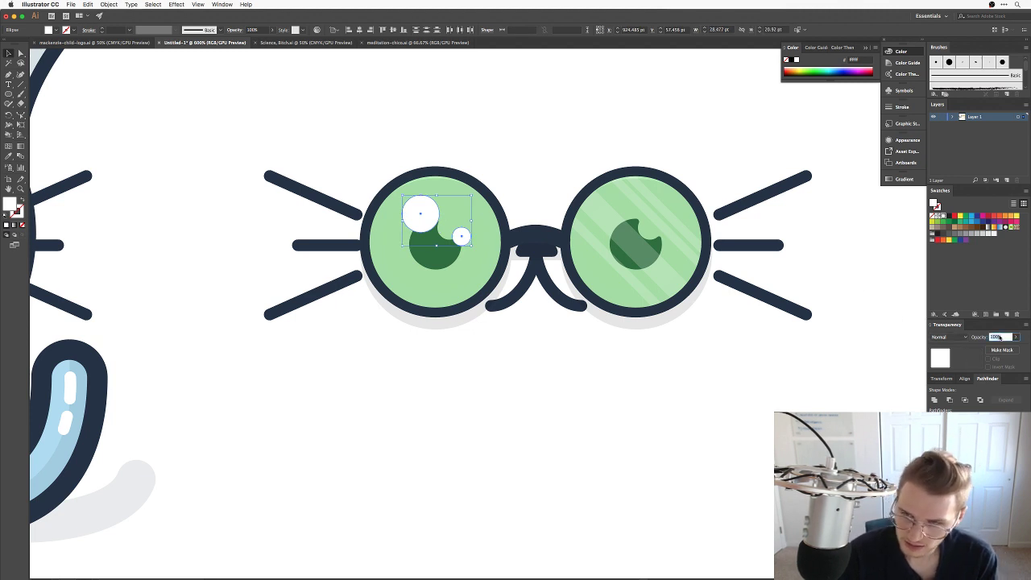
pyautogui.write('50')
pyautogui.press('Return')
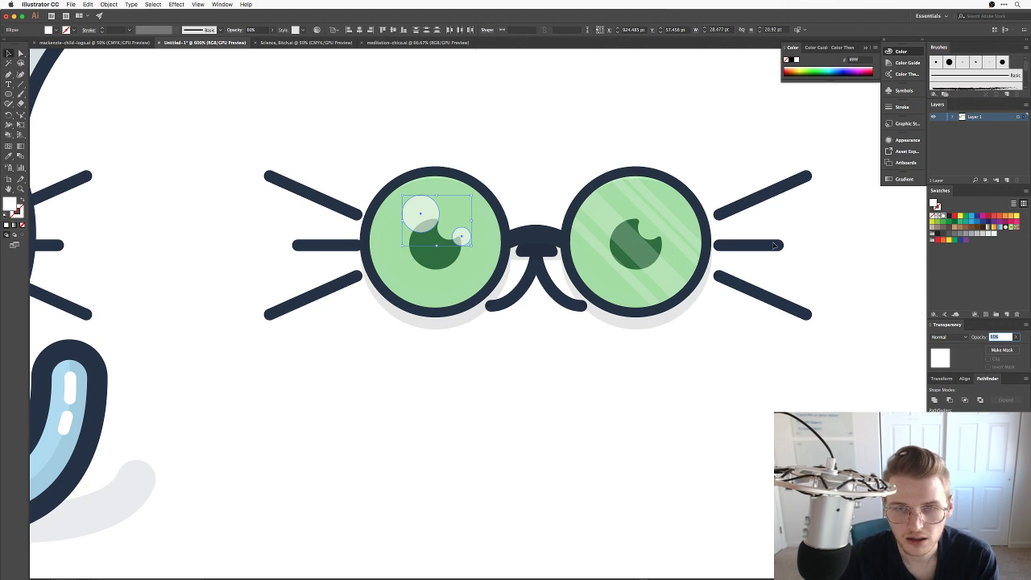
pyautogui.click(562, 121)
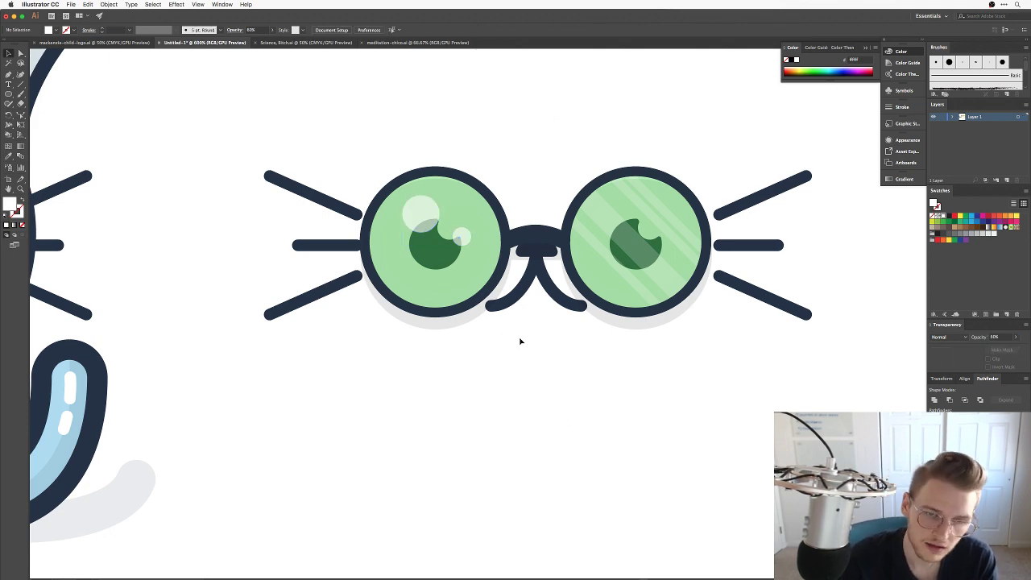
# Move the two semi-transparent white circles from the copied glasses onto the original cat's left lens.
pyautogui.scroll(-3, 521, 342)
pyautogui.moveTo(490, 349); pyautogui.dragTo(503, 336)
pyautogui.click(514, 276)
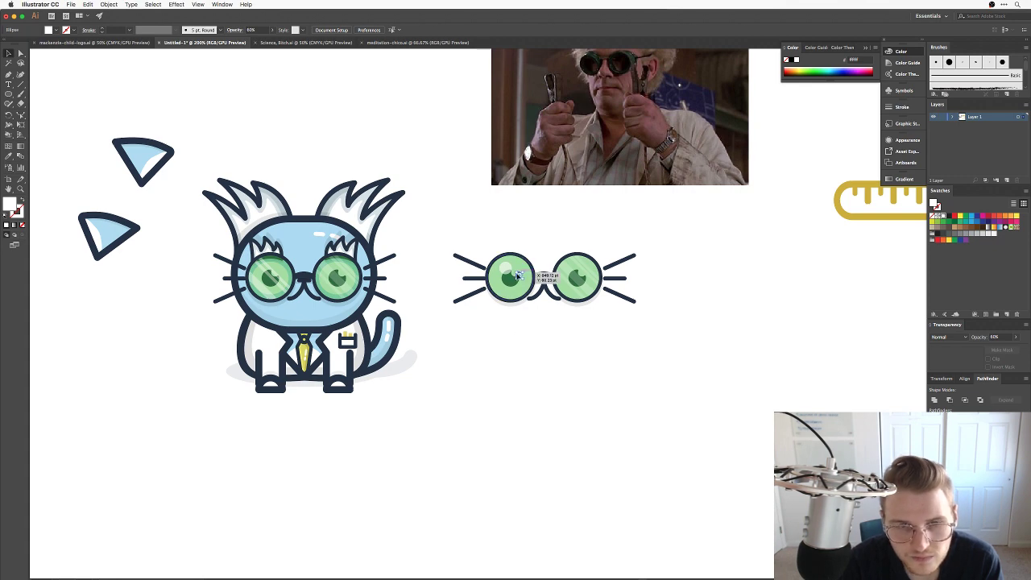
pyautogui.moveTo(507, 273); pyautogui.dragTo(268, 277)
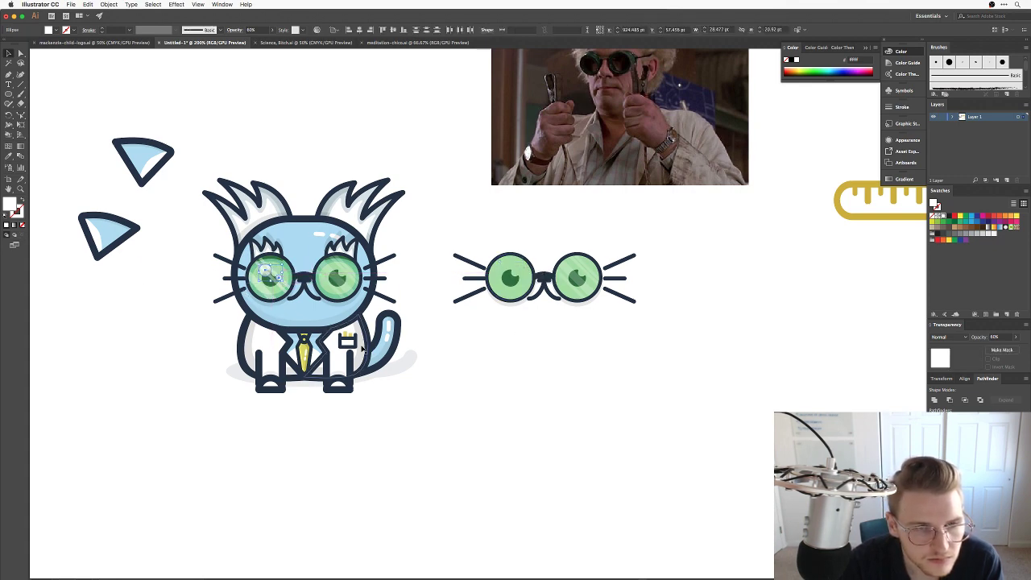
# Undo moving the white circles onto the original cat's lens, and delete the entire copied glasses group.
pyautogui.click(566, 404)
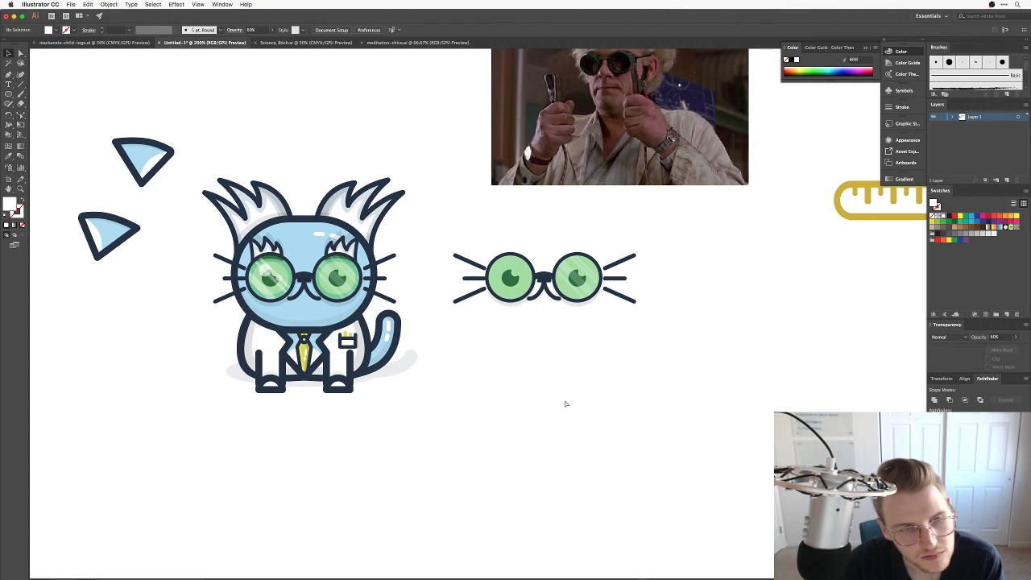
pyautogui.press('super+z')
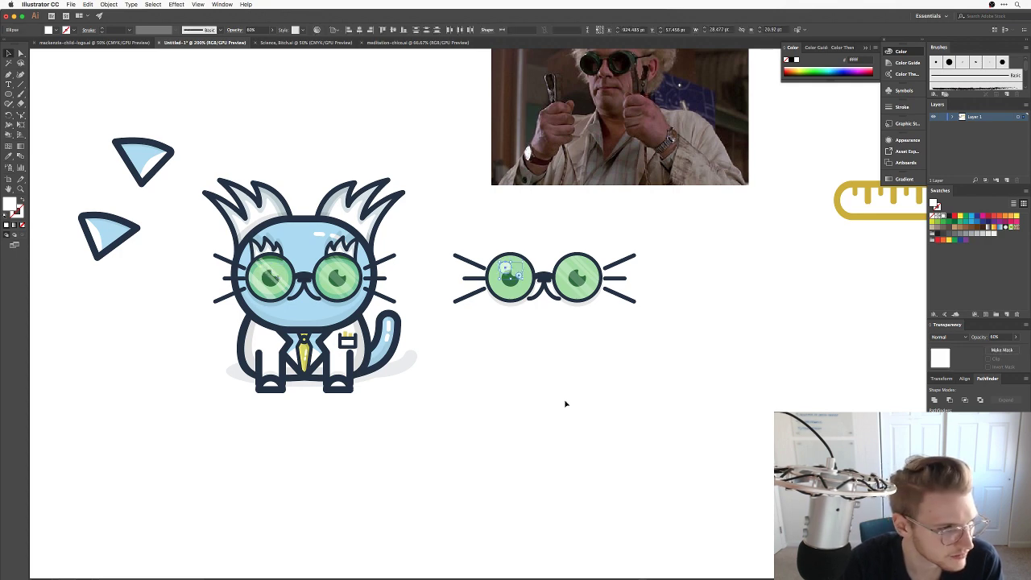
pyautogui.moveTo(645, 326); pyautogui.dragTo(449, 234)
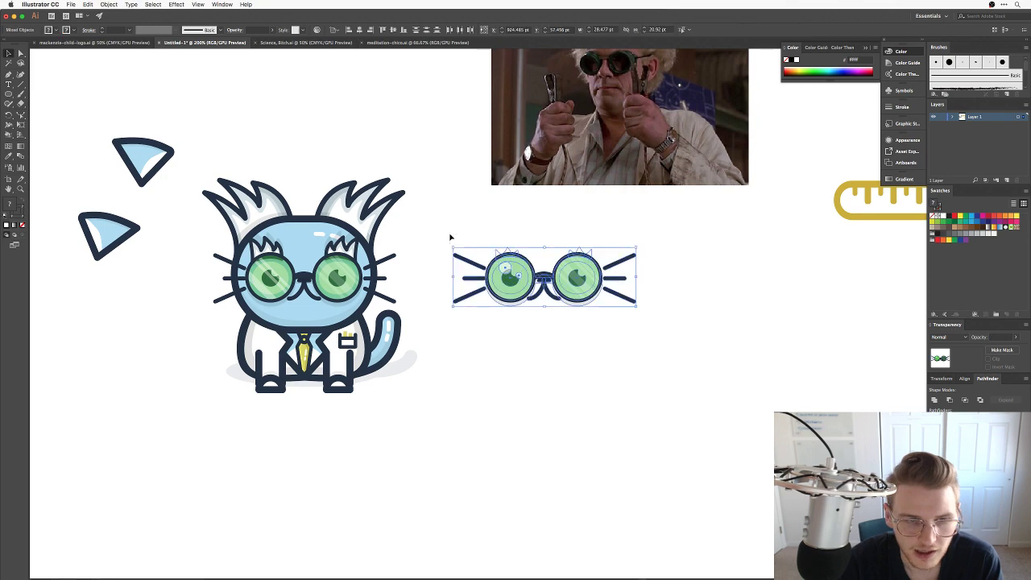
pyautogui.press('Delete')
# Duplicate the taller yellow rectangle from the coat pocket into the empty canvas area beside the cat's tail.
pyautogui.hscroll(-5, 474, 345)
pyautogui.moveTo(474, 345); pyautogui.dragTo(494, 405)
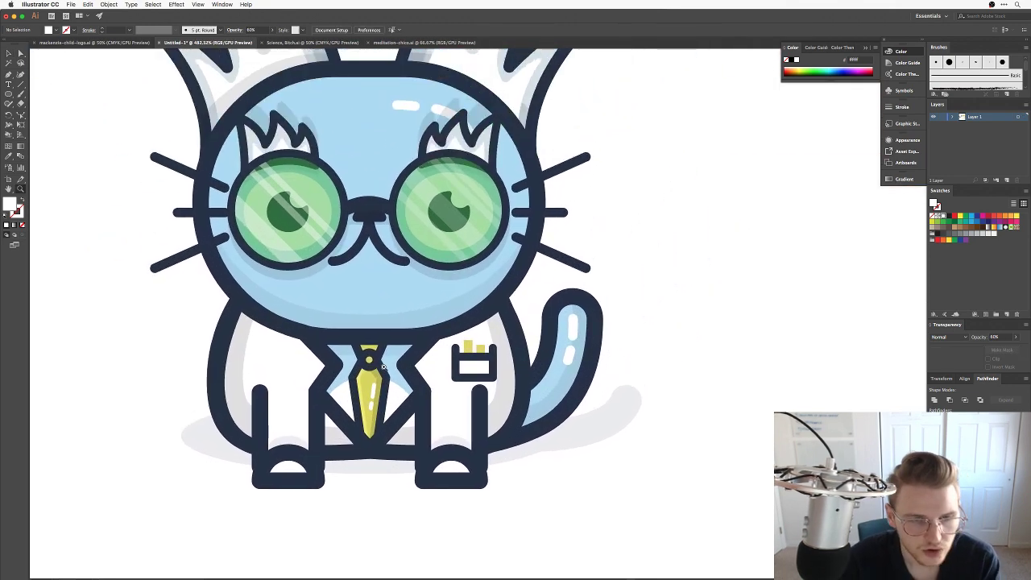
pyautogui.moveTo(368, 366); pyautogui.dragTo(421, 320)
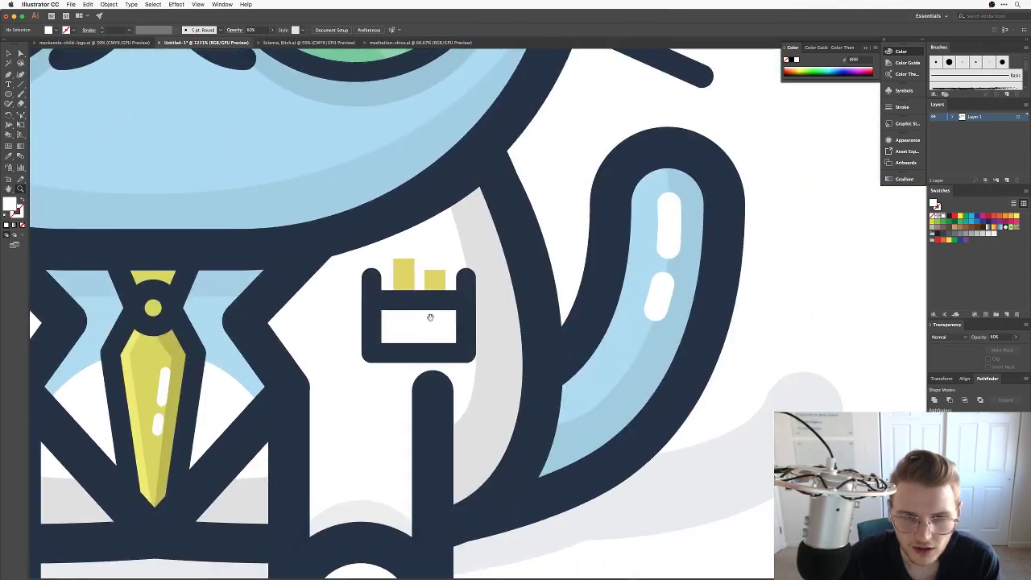
pyautogui.click(421, 320)
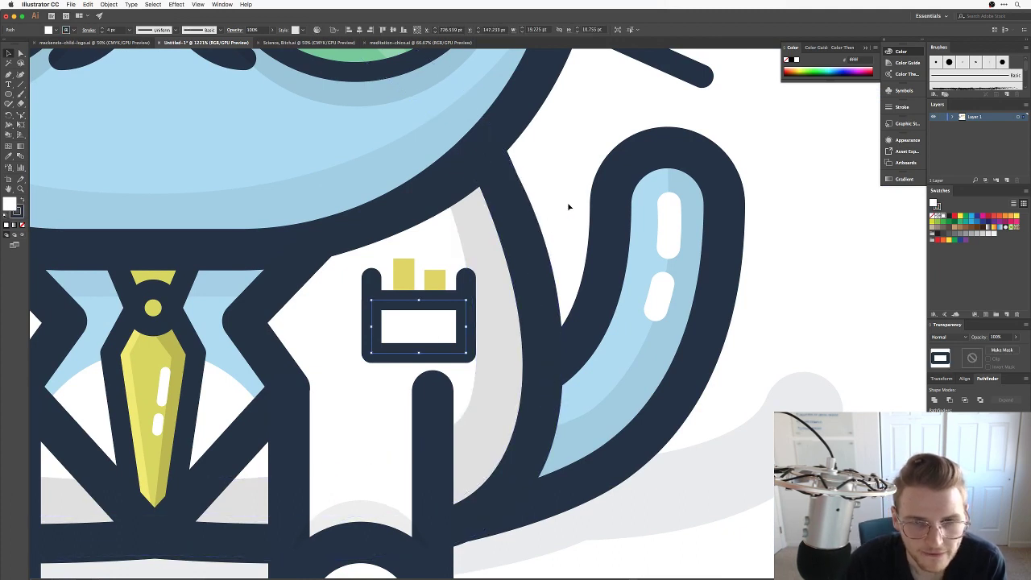
pyautogui.click(568, 204)
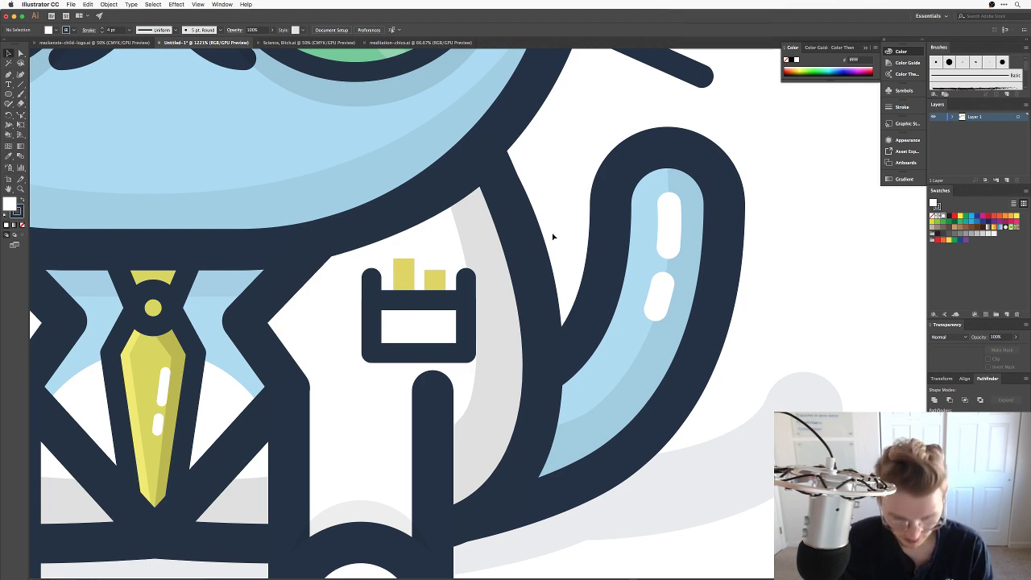
pyautogui.hscroll(5, 553, 236)
pyautogui.click(278, 275)
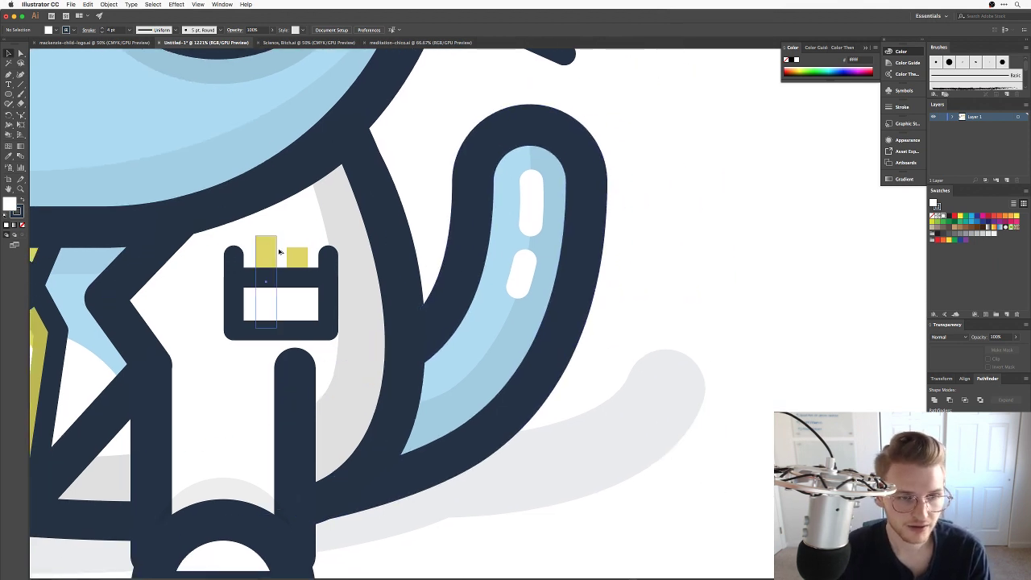
pyautogui.moveTo(278, 275); pyautogui.dragTo(786, 275)
pyautogui.hscroll(4, 657, 282)
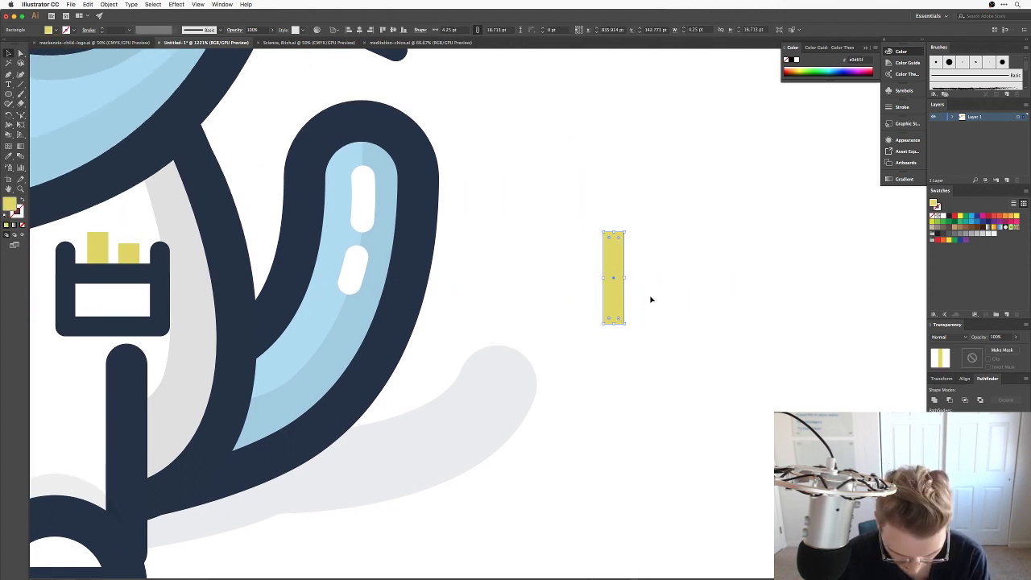
# Reshape a raised copy of the yellow rectangle into a triangular tip sitting on the rectangle's upper edge.
pyautogui.scroll(3, 612, 276)
pyautogui.scroll(3, 681, 218)
pyautogui.hscroll(2, 682, 218)
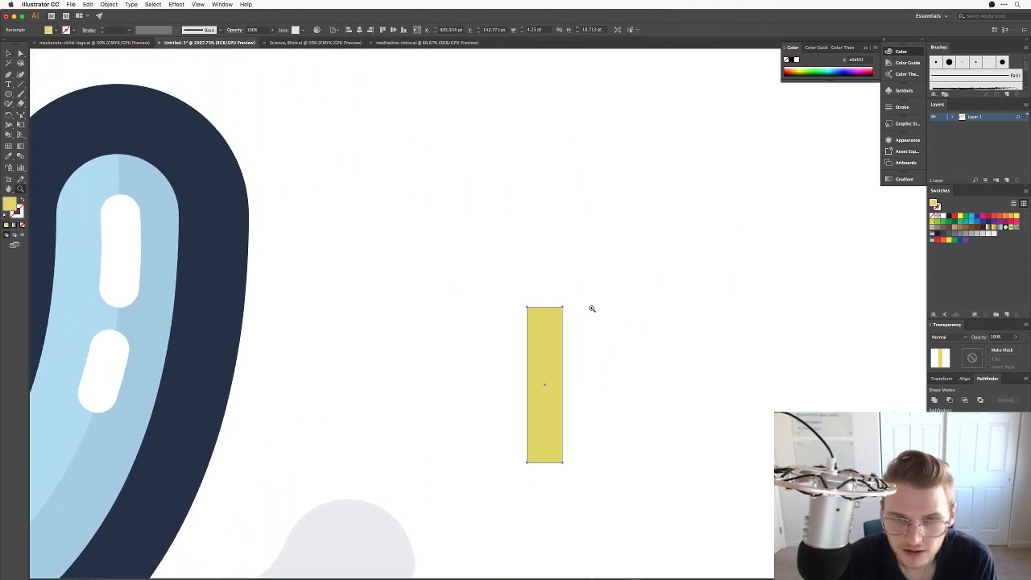
pyautogui.moveTo(531, 313); pyautogui.dragTo(550, 287)
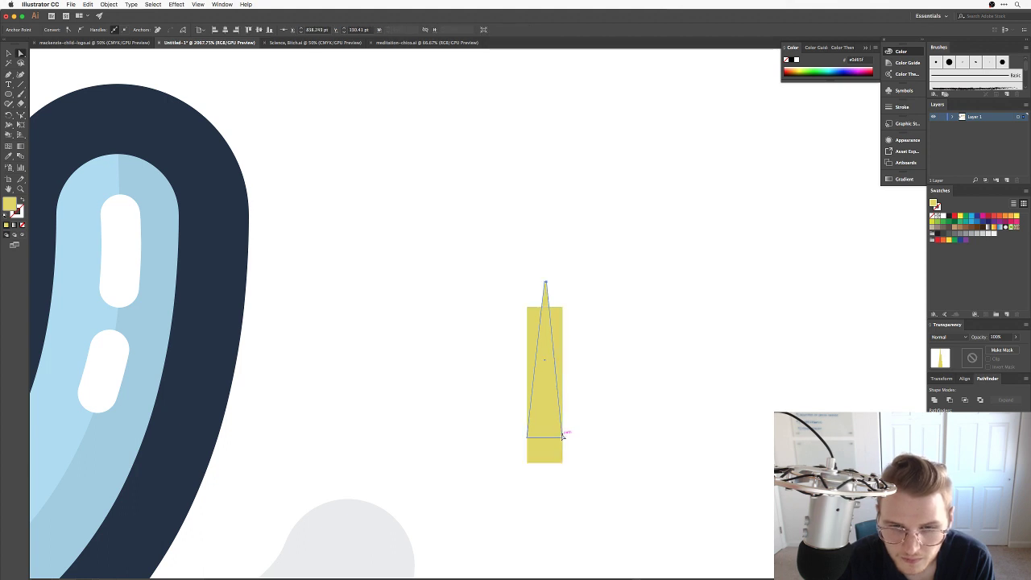
pyautogui.click(526, 440)
pyautogui.moveTo(526, 440); pyautogui.dragTo(528, 309)
pyautogui.click(589, 313)
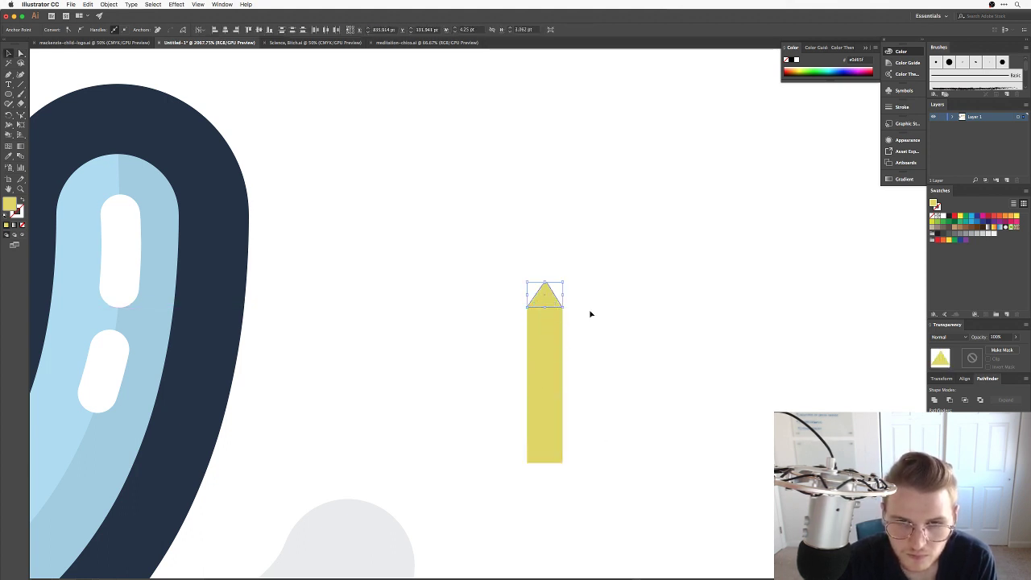
# Split the triangle's apex into two close anchor points, raise it slightly and round it into a blunt tip.
pyautogui.scroll(3, 597, 352)
pyautogui.click(534, 359)
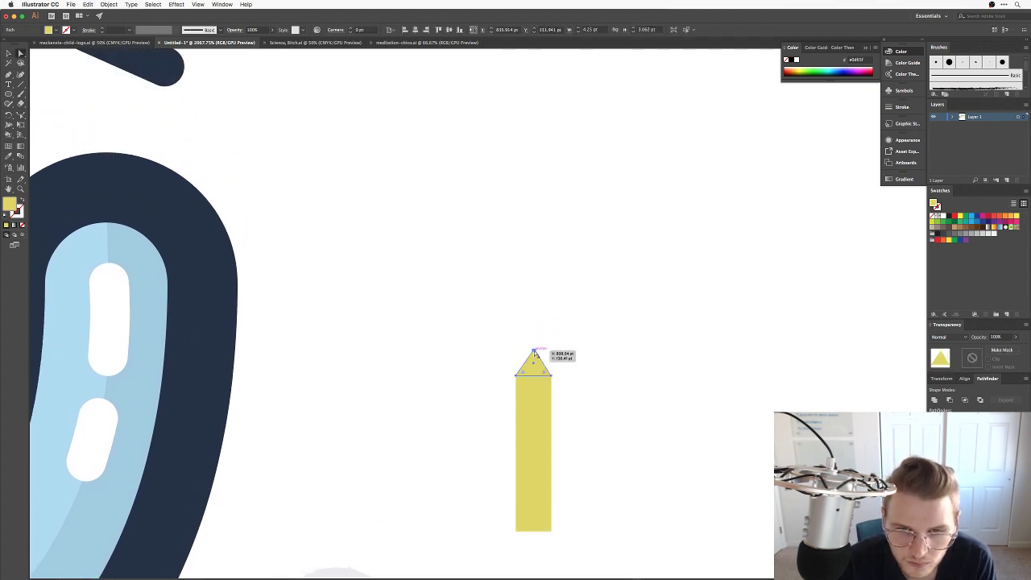
pyautogui.press('z')
pyautogui.moveTo(524, 349); pyautogui.dragTo(690, 312)
pyautogui.press('a')
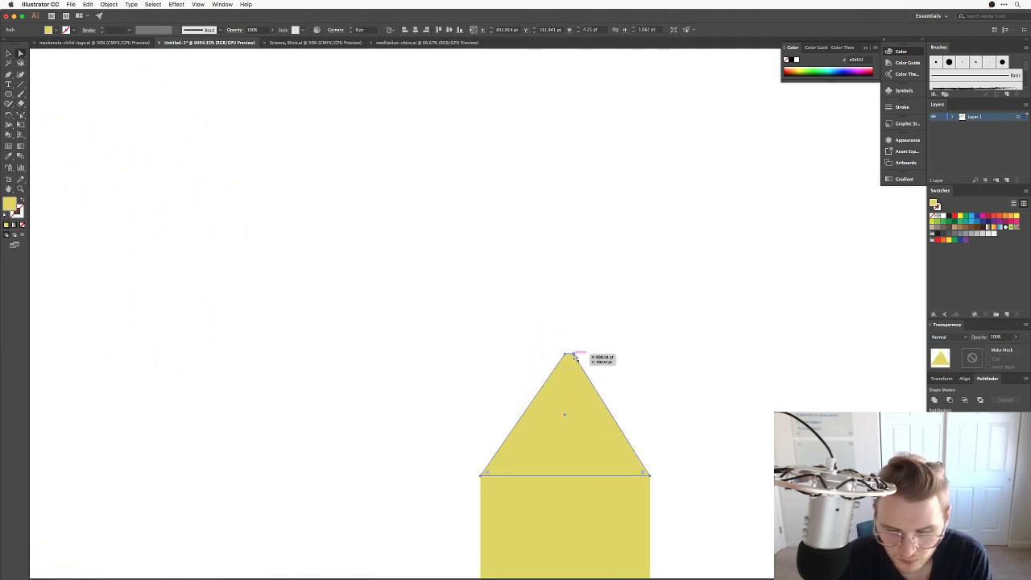
pyautogui.click(570, 354)
pyautogui.press('a')
pyautogui.moveTo(565, 354); pyautogui.dragTo(575, 331)
pyautogui.press('v')
pyautogui.click(649, 324)
pyautogui.hotkey('ctrl', '-')
pyautogui.hotkey('ctrl', '-')
pyautogui.hotkey('ctrl', '-')
pyautogui.hotkey('ctrl', '-')
pyautogui.hotkey('ctrl', '-')
pyautogui.hotkey('ctrl', '-')
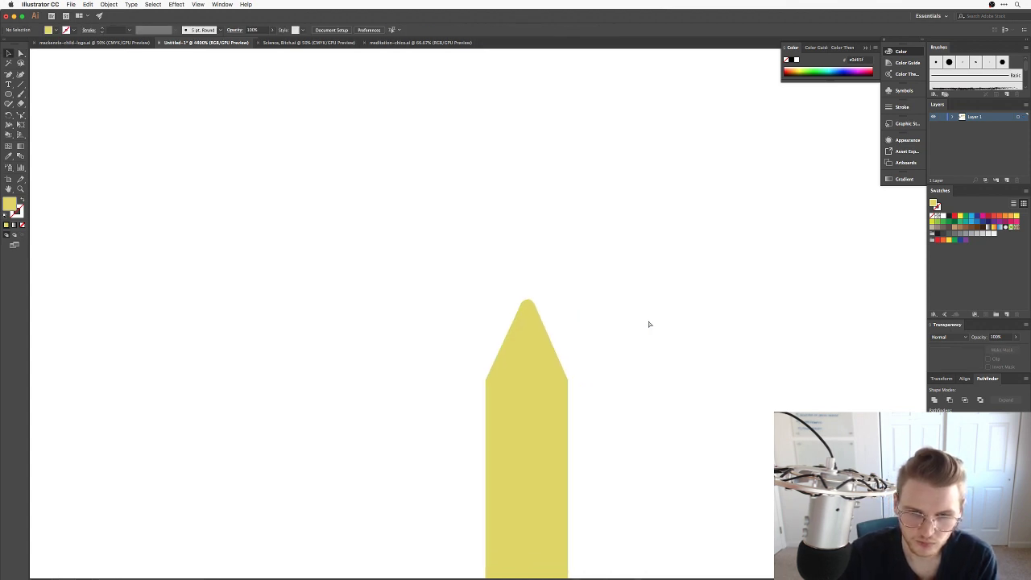
pyautogui.hotkey('ctrl', '-')
pyautogui.moveTo(594, 359); pyautogui.dragTo(534, 362)
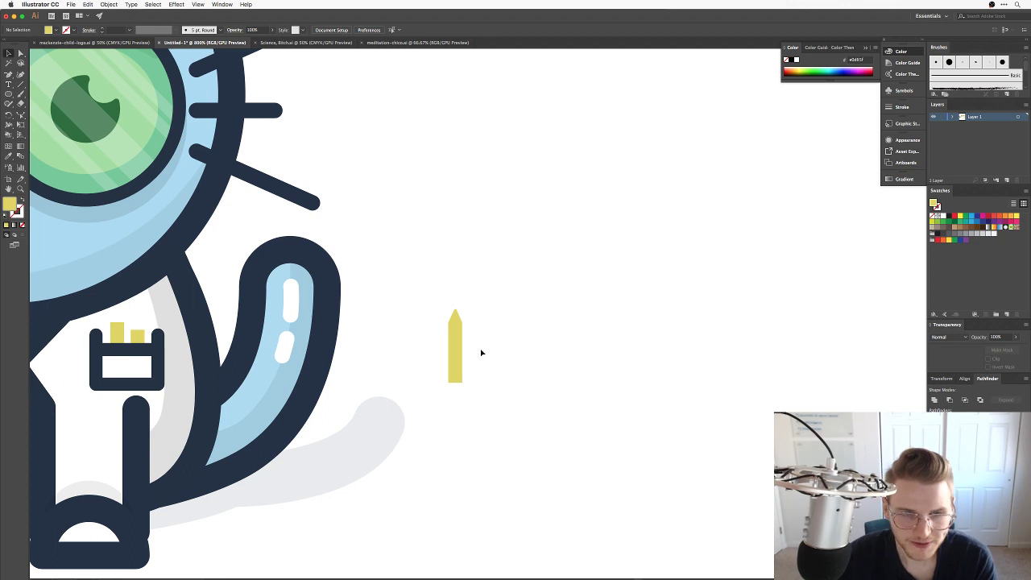
# Draw a band across the middle of the yellow body, about 5.4 by 8.9 pt, extending slightly past both sides.
pyautogui.moveTo(466, 378); pyautogui.dragTo(716, 283)
pyautogui.press('z')
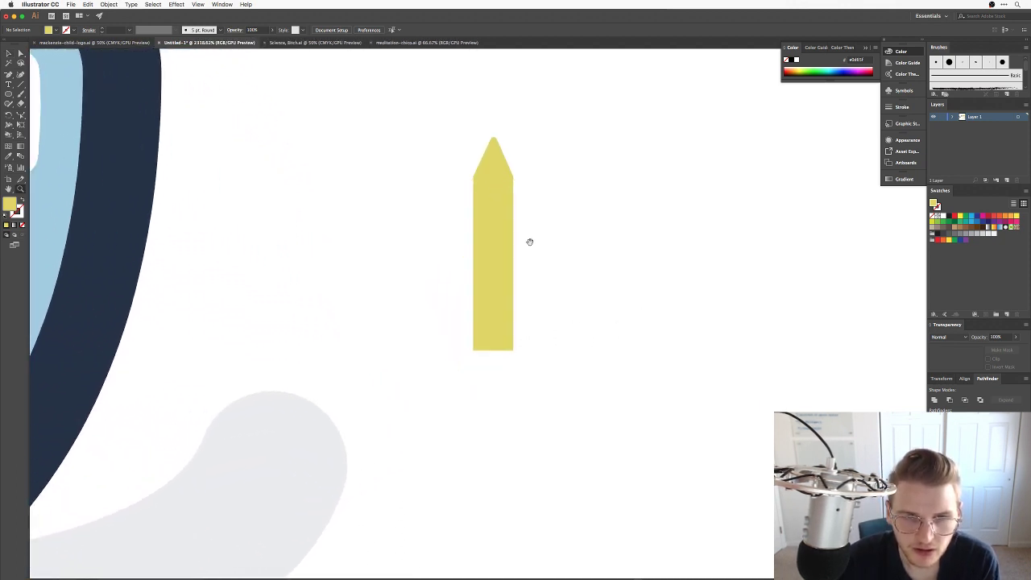
pyautogui.moveTo(529, 241); pyautogui.dragTo(531, 332)
pyautogui.click(496, 319)
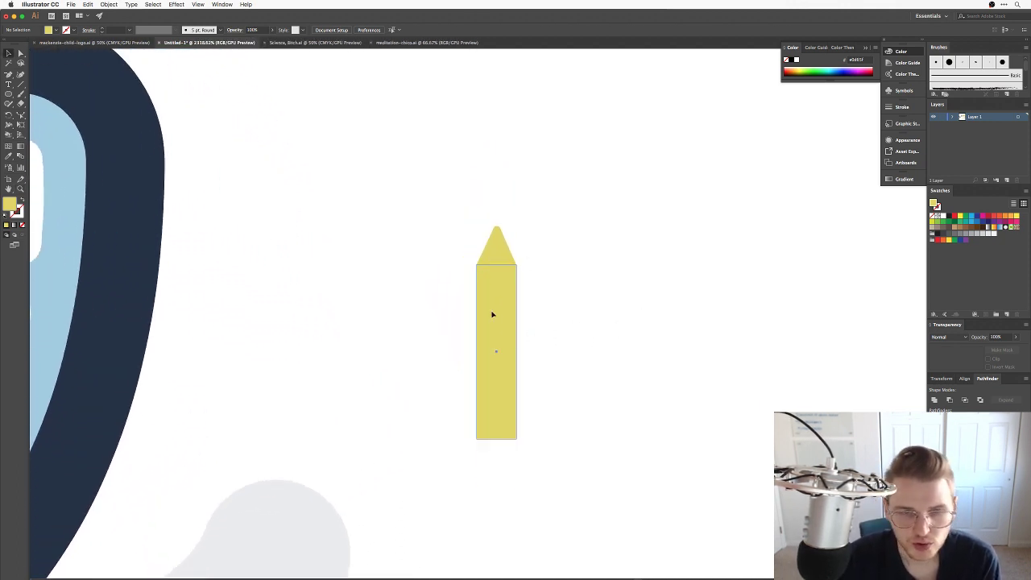
pyautogui.press('m')
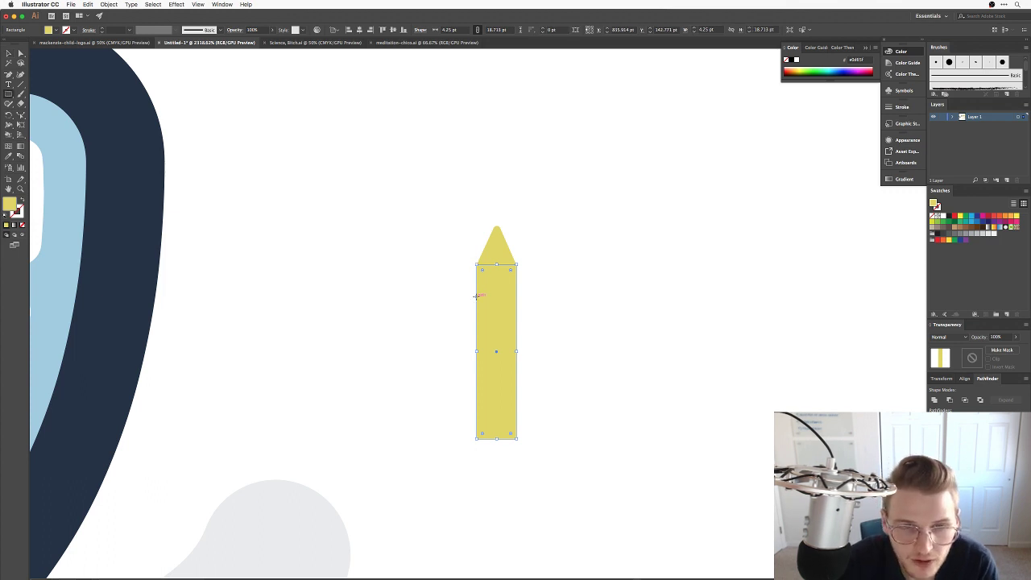
pyautogui.moveTo(476, 297); pyautogui.dragTo(517, 379)
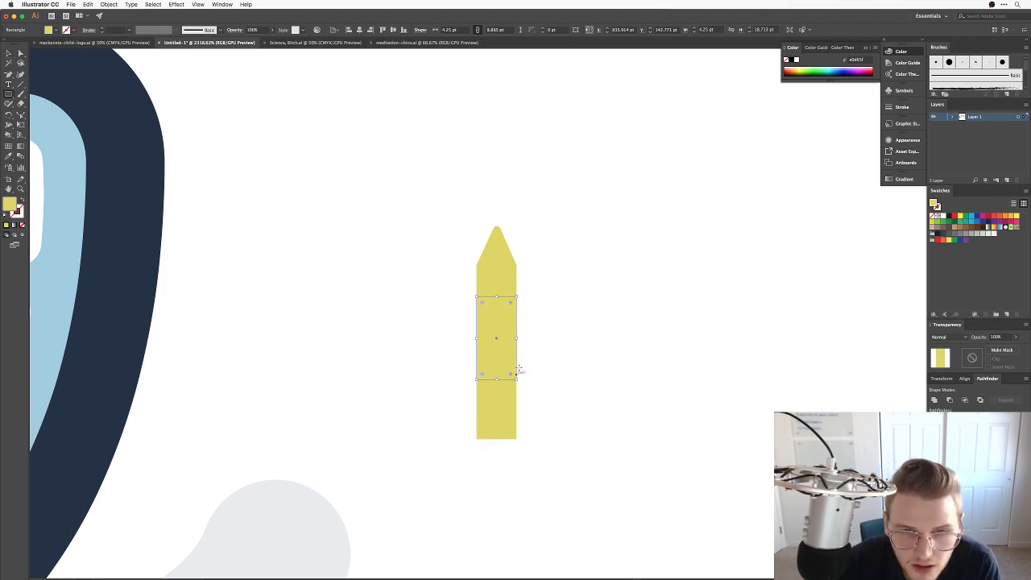
pyautogui.moveTo(517, 339); pyautogui.dragTo(522, 338)
# Sample the dark navy from the tail's outline and fill the band with #263346.
pyautogui.press('ctrl+alt+super+p')
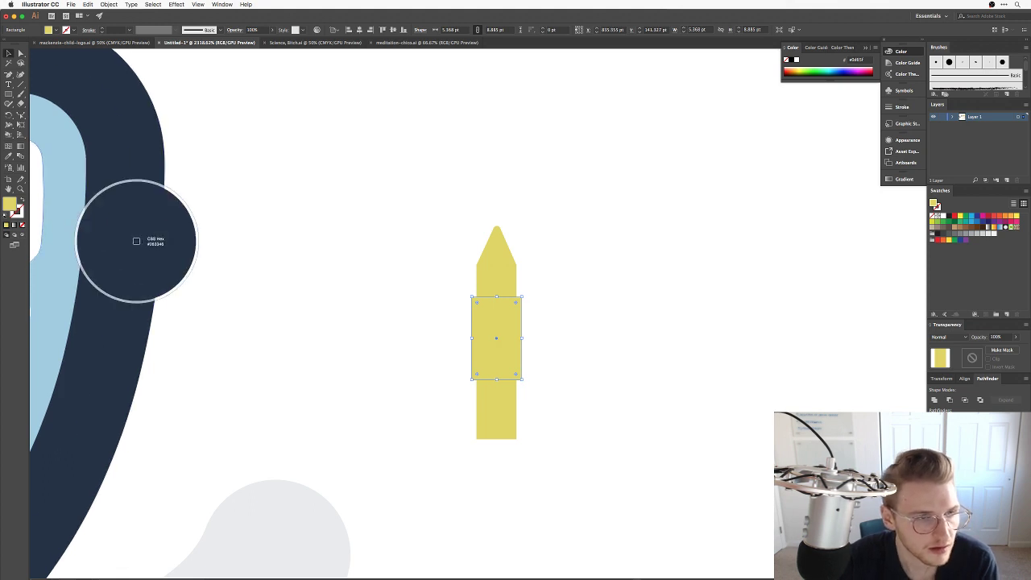
pyautogui.click(136, 241)
pyautogui.doubleClick(10, 205)
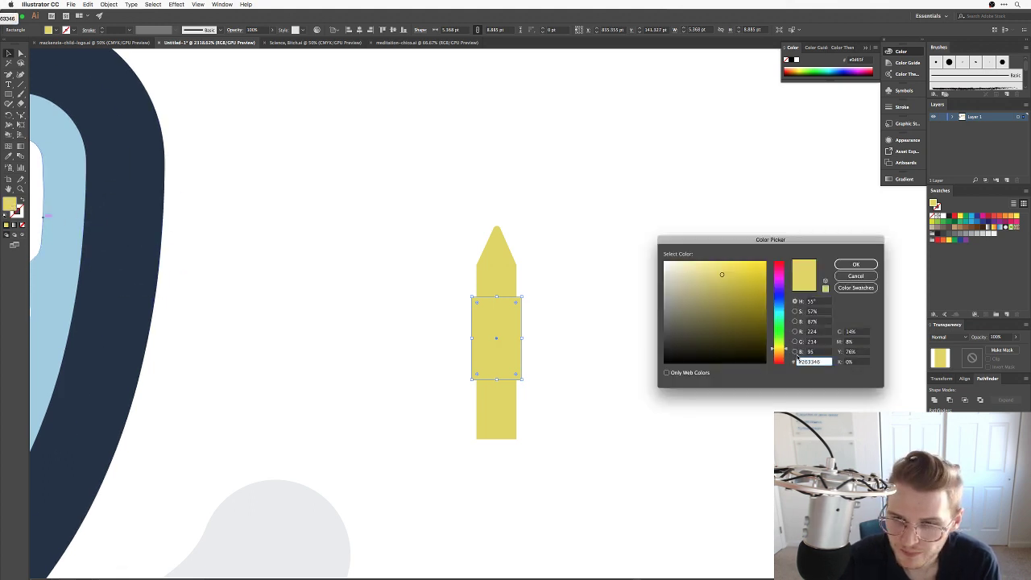
pyautogui.press('Return')
pyautogui.hotkey('ctrl', '-')
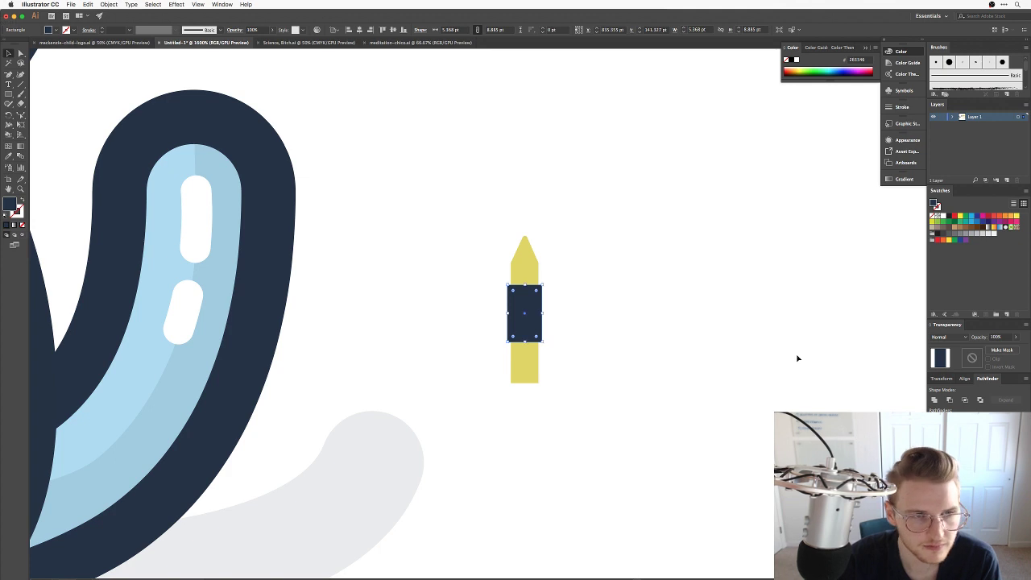
pyautogui.click(591, 357)
pyautogui.moveTo(568, 340); pyautogui.dragTo(485, 246)
pyautogui.click(560, 296)
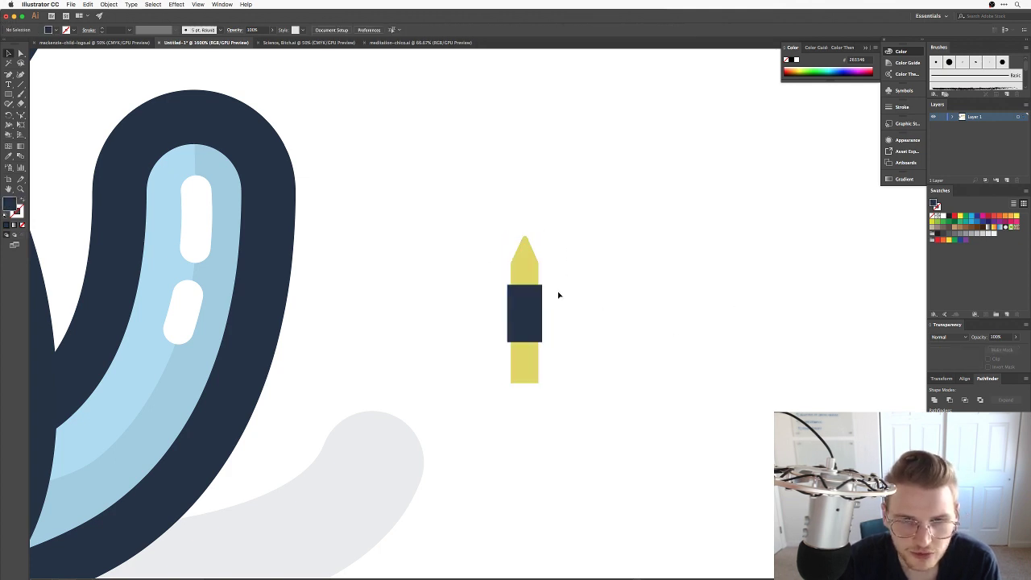
# Give the yellow body and its triangular tip a 1 pt stroke in #263346.
pyautogui.click(518, 269)
pyautogui.hscroll(-2, 451, 322)
pyautogui.scroll(-1, 451, 323)
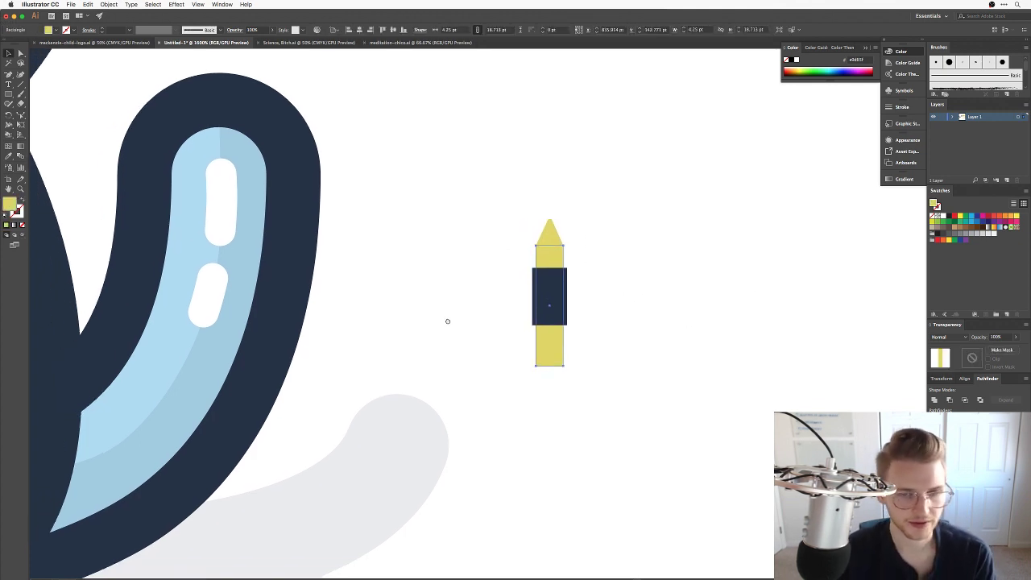
pyautogui.keyDown('shift'); pyautogui.click(288, 274); pyautogui.keyUp('shift')
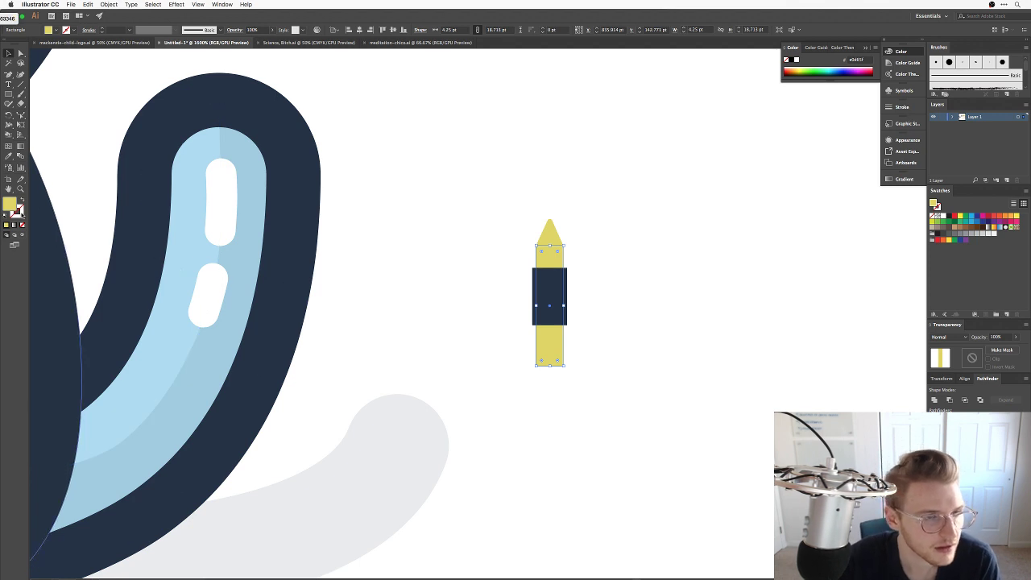
pyautogui.doubleClick(20, 214)
pyautogui.write('263346')
pyautogui.press('Tab')
pyautogui.click(853, 266)
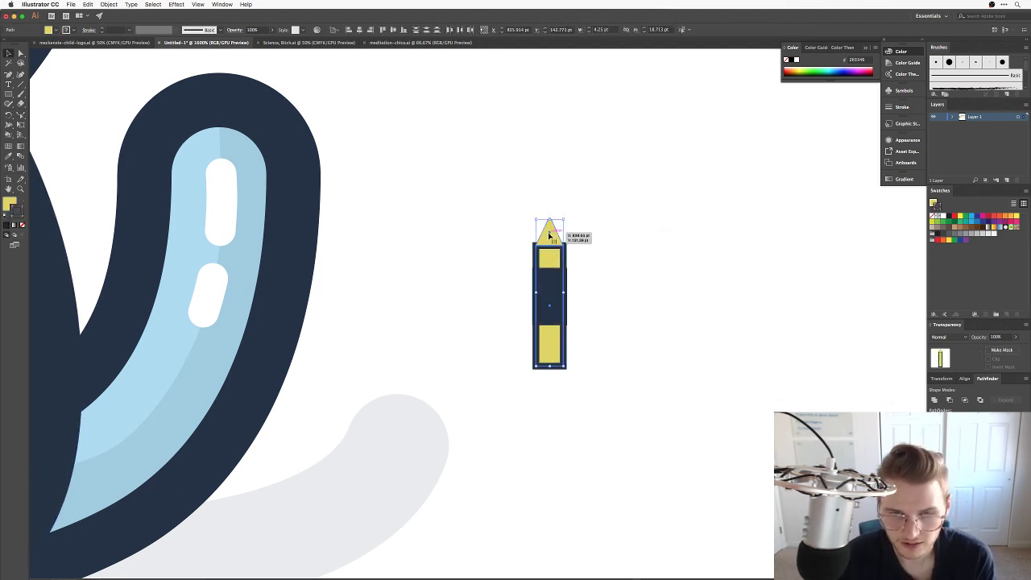
pyautogui.click(595, 263)
pyautogui.moveTo(596, 263); pyautogui.dragTo(508, 212)
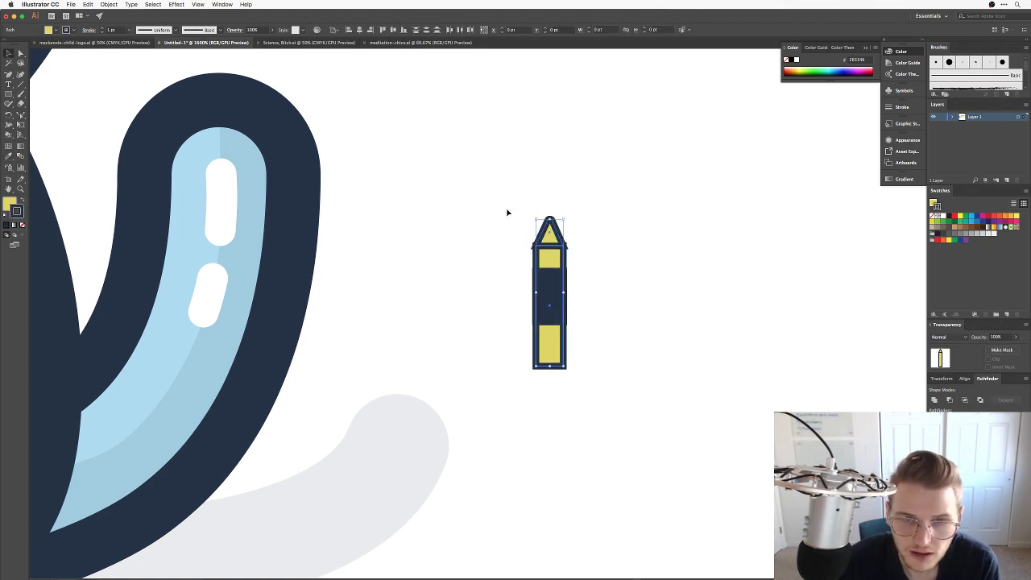
# Set the stroke of the yellow body and tip to round caps and round corners.
pyautogui.click(88, 30)
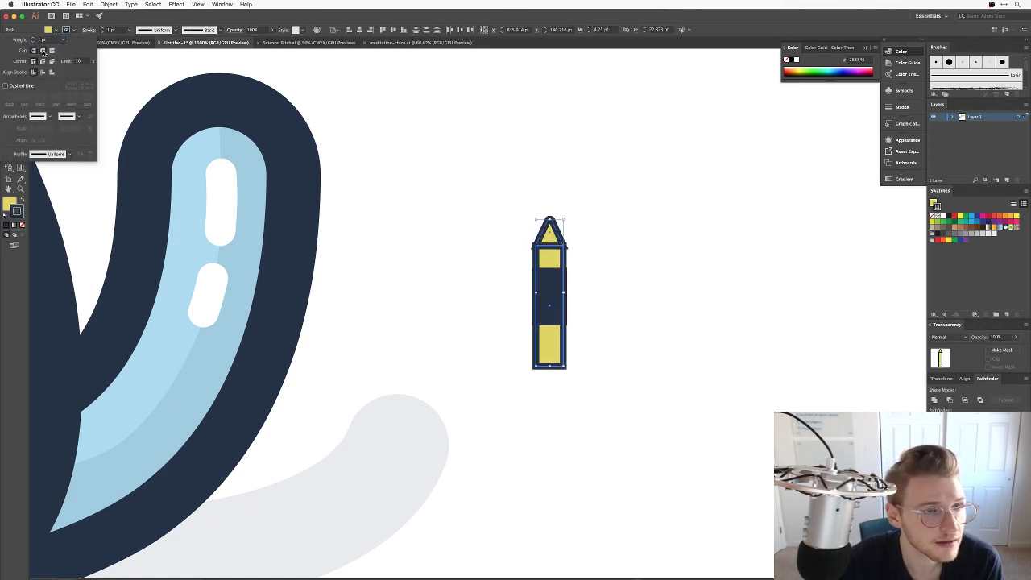
pyautogui.click(567, 375)
pyautogui.moveTo(566, 375); pyautogui.dragTo(517, 407)
# Apply the yellow body's 1 pt outline style to the band, and set the band's fill to #263345.
pyautogui.click(486, 302)
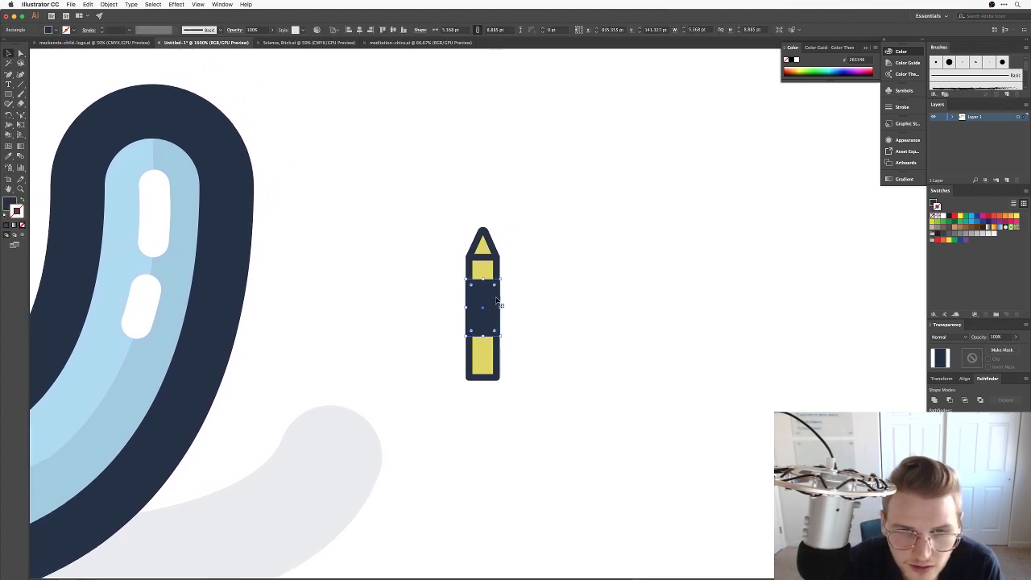
pyautogui.press('i')
pyautogui.click(477, 266)
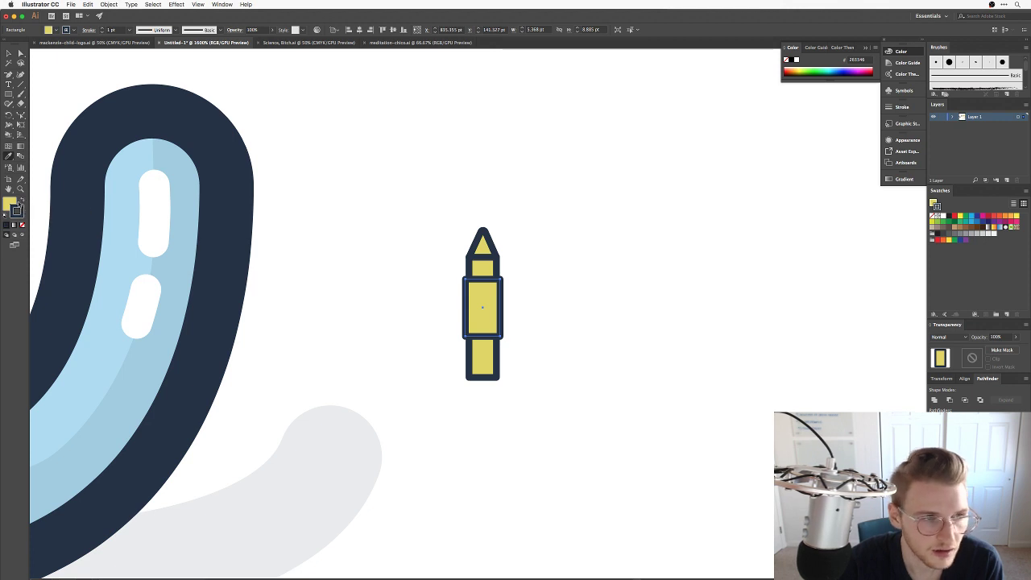
pyautogui.doubleClick(10, 203)
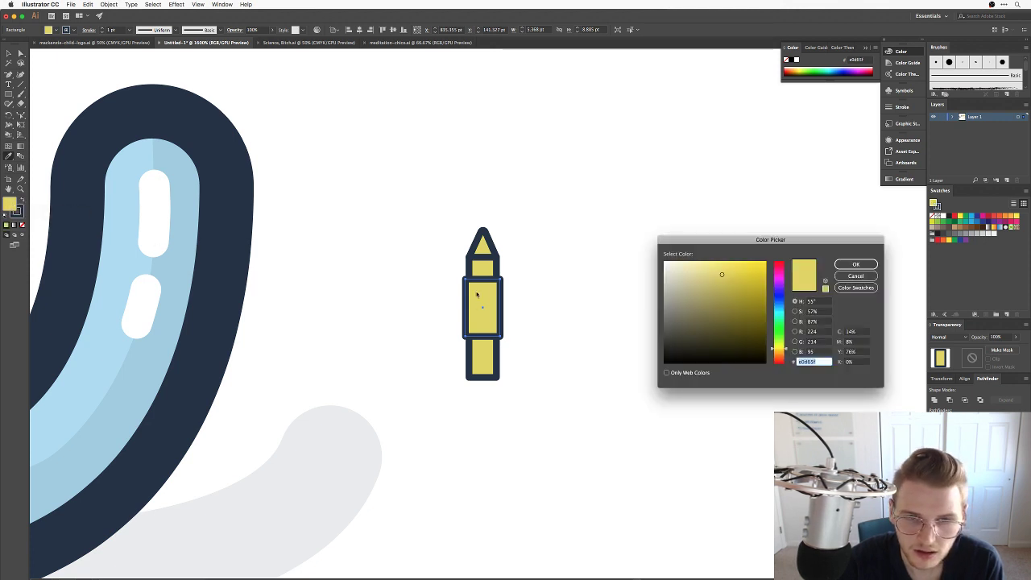
pyautogui.press('super+shift+c')
pyautogui.click(495, 266)
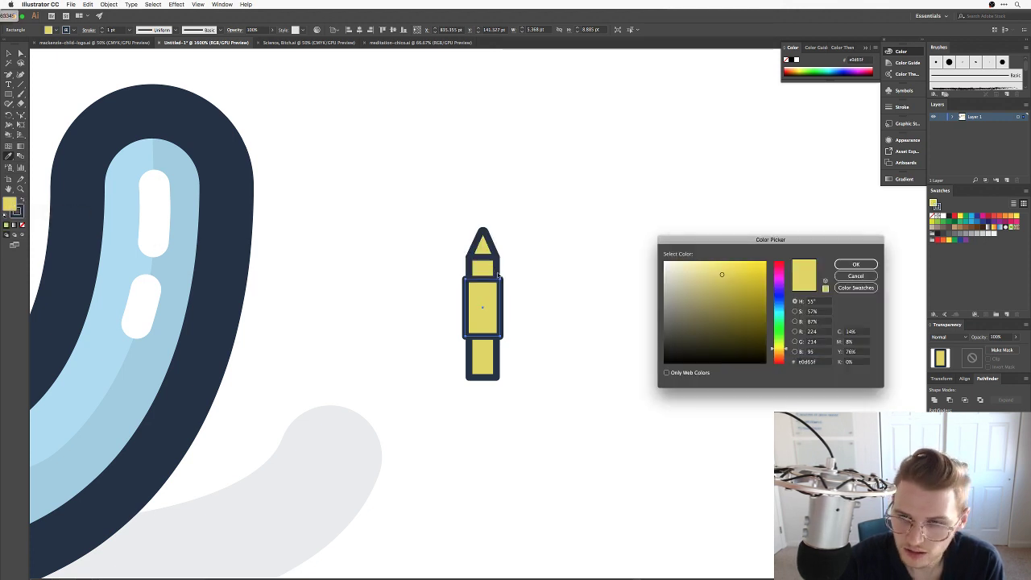
pyautogui.doubleClick(808, 362)
pyautogui.press('super+v')
pyautogui.press('Return')
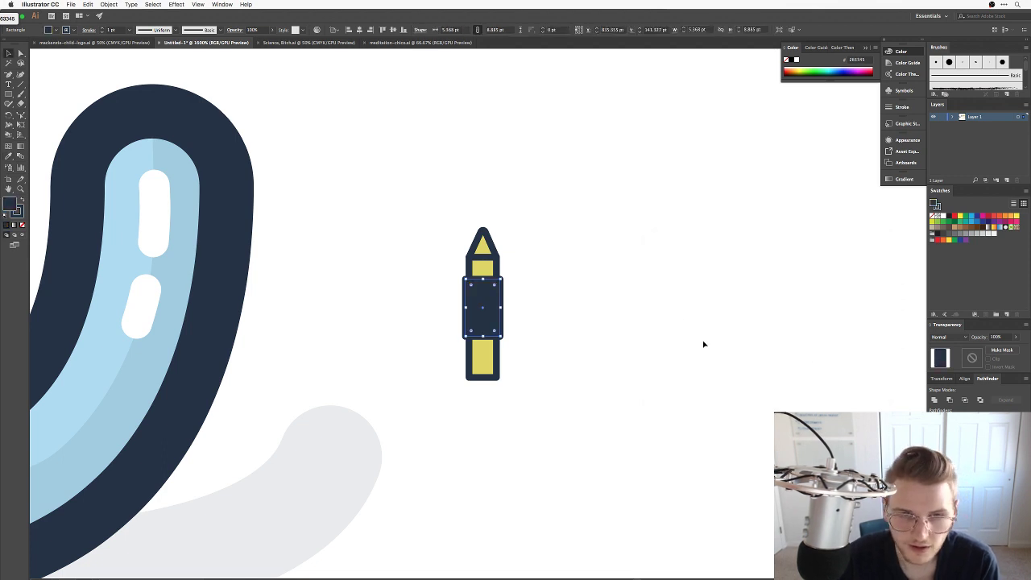
pyautogui.click(577, 282)
# Shorten the dark band and position it closer to the triangular tip.
pyautogui.click(484, 313)
pyautogui.moveTo(482, 336); pyautogui.dragTo(484, 282)
pyautogui.click(456, 281)
pyautogui.click(564, 286)
pyautogui.moveTo(543, 303)
pyautogui.mouseDown()
pyautogui.moveTo(642, 282)
pyautogui.moveTo(617, 269)
pyautogui.moveTo(606, 288)
pyautogui.mouseUp()
pyautogui.click(546, 228)
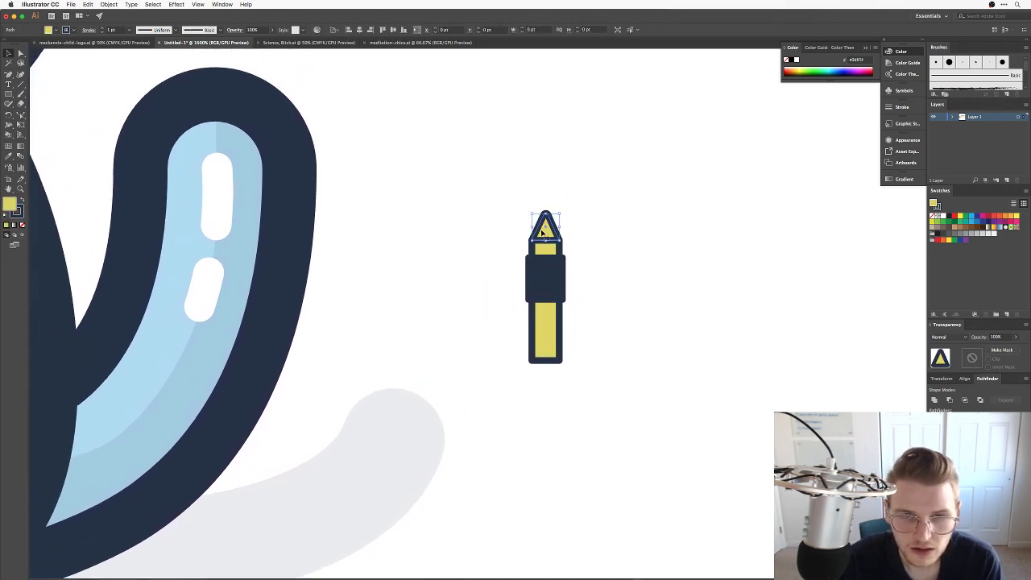
# Lengthen the pen's yellow body slightly by nudging the two anchor points at its end away from the tip.
pyautogui.click(453, 299)
pyautogui.moveTo(502, 290); pyautogui.dragTo(373, 293)
pyautogui.scroll(5, 373, 293)
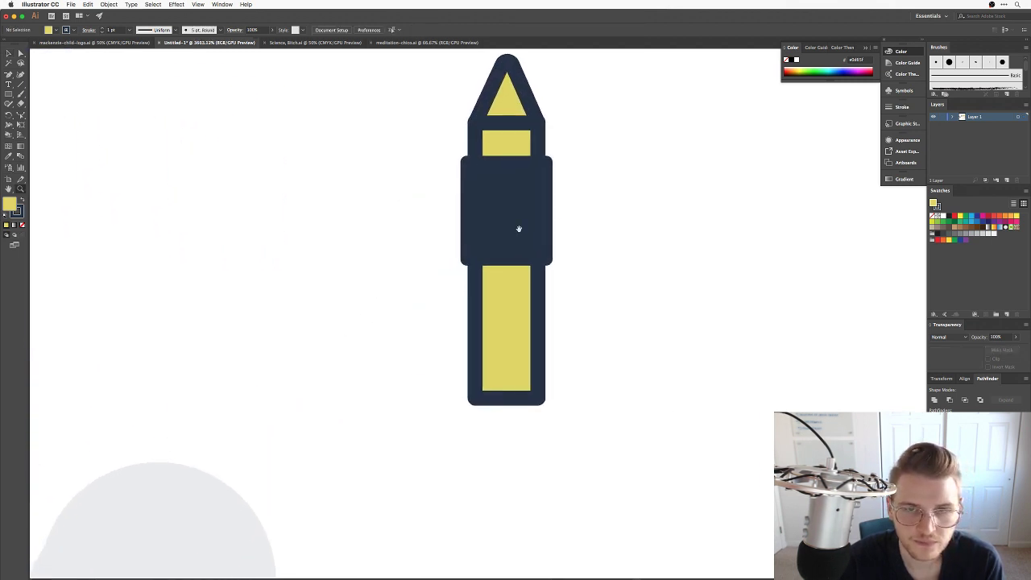
pyautogui.moveTo(519, 229); pyautogui.dragTo(406, 235)
pyautogui.moveTo(456, 390); pyautogui.dragTo(459, 364)
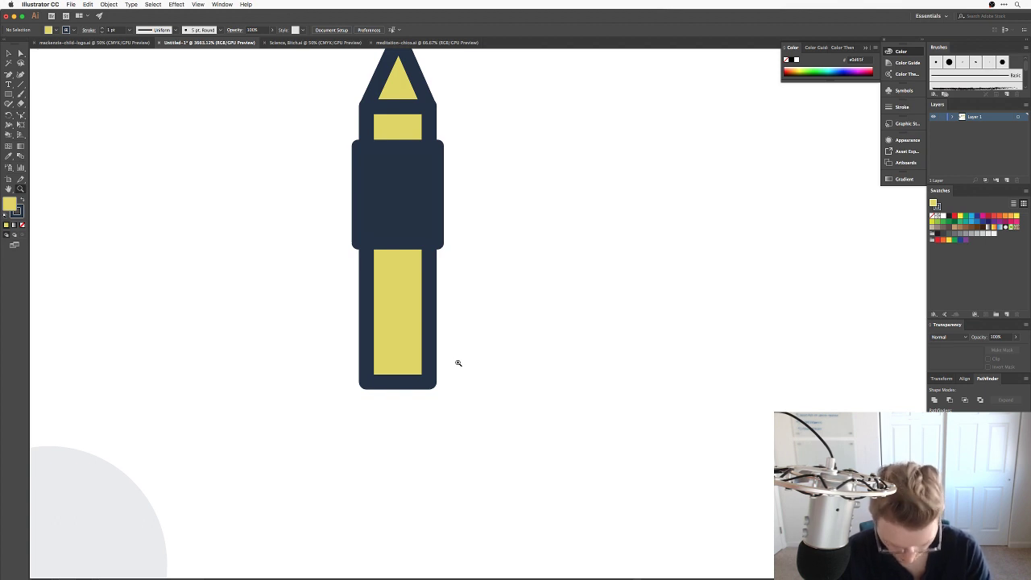
pyautogui.moveTo(461, 365); pyautogui.dragTo(477, 335)
pyautogui.press('a')
pyautogui.click(437, 362)
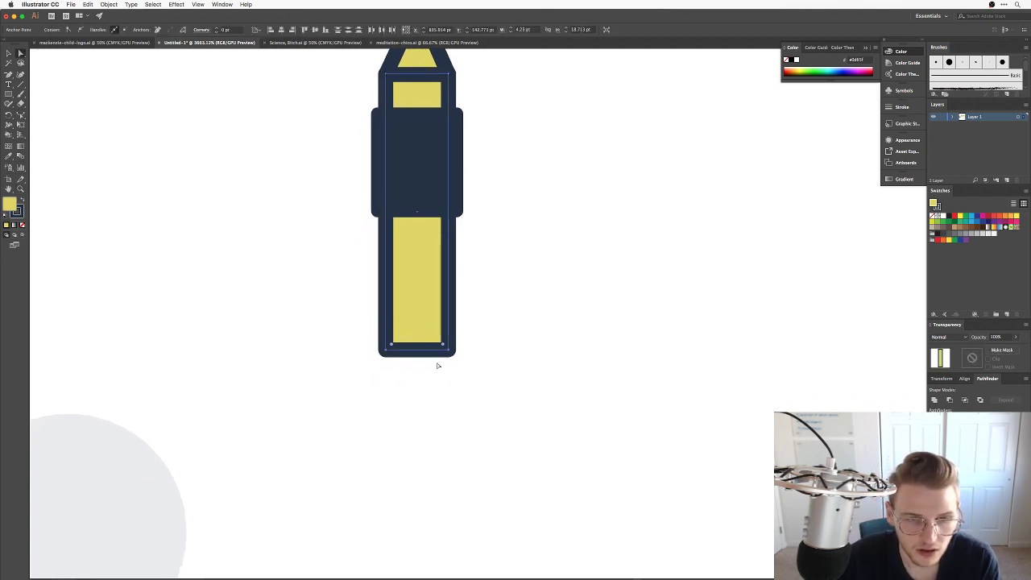
pyautogui.click(450, 352)
pyautogui.moveTo(449, 396); pyautogui.dragTo(277, 323)
pyautogui.press('super+z')
pyautogui.press('Down')
pyautogui.press('Down')
pyautogui.press('Down')
pyautogui.press('Down')
pyautogui.press('Down')
pyautogui.press('Down')
pyautogui.press('Down')
pyautogui.press('Down')
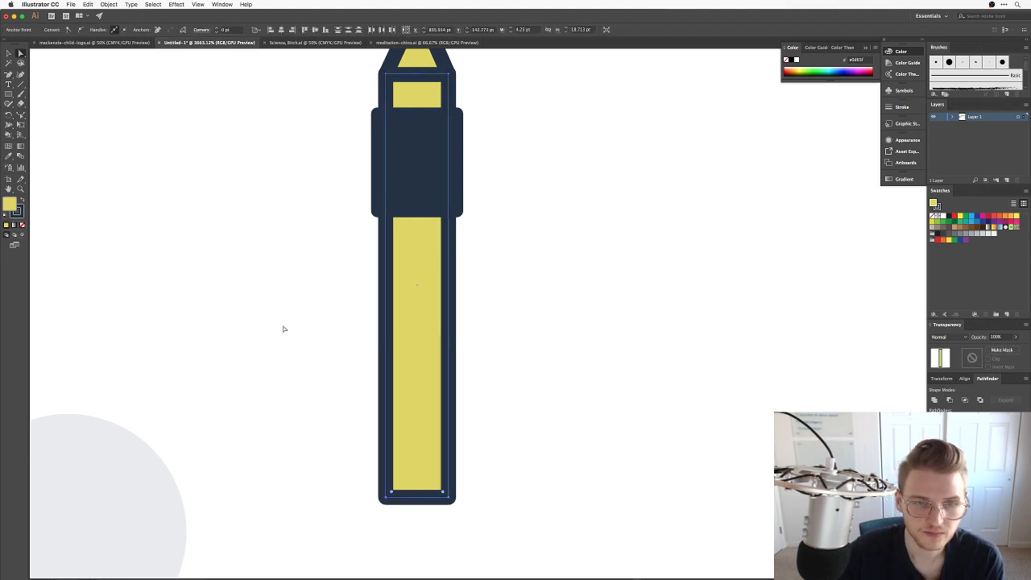
pyautogui.press('Up')
pyautogui.press('Up')
pyautogui.press('Up')
pyautogui.press('Up')
pyautogui.press('Up')
pyautogui.press('Up')
pyautogui.press('Up')
pyautogui.press('Up')
pyautogui.press('Down')
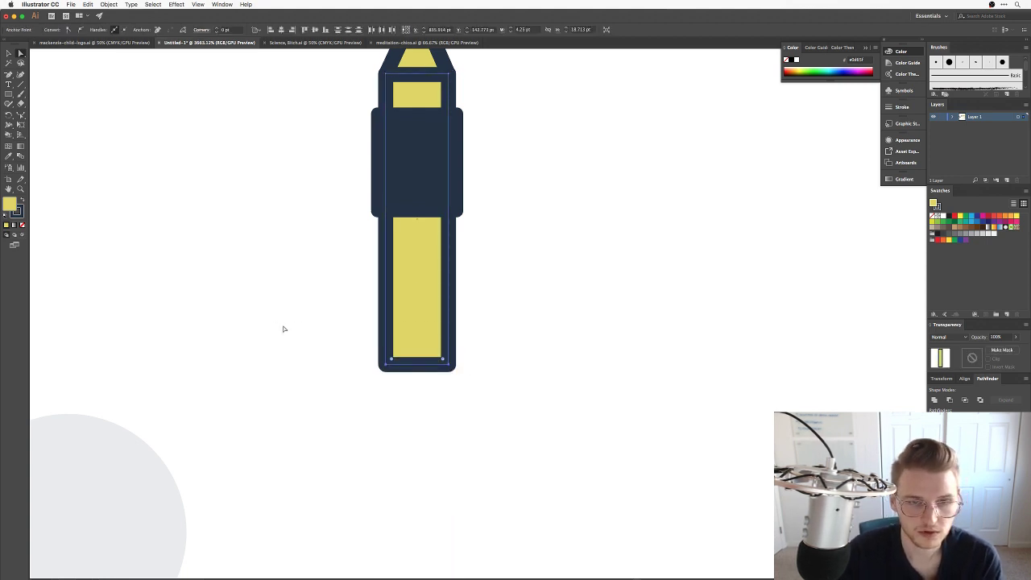
pyautogui.click(530, 379)
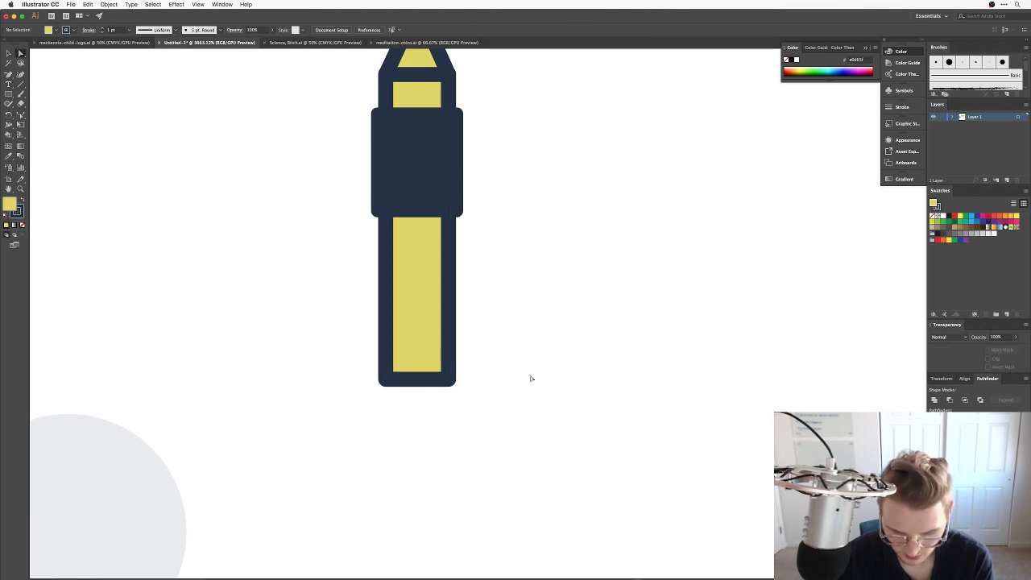
# Draw an angled pocket clip line from the corner of the body's end, parallel to its side, and remove its fill.
pyautogui.click(449, 382)
pyautogui.moveTo(478, 352); pyautogui.dragTo(478, 303)
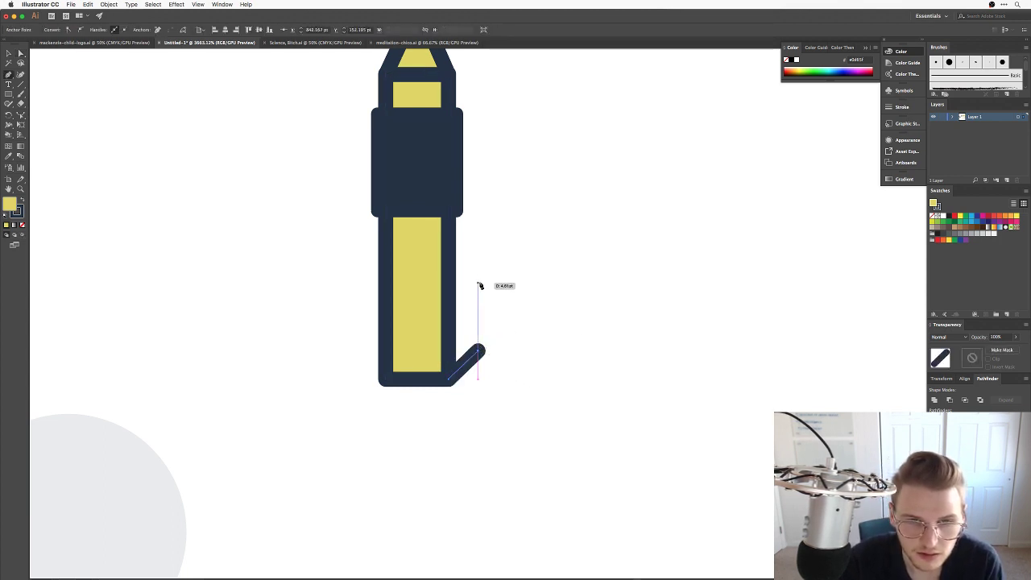
pyautogui.click(478, 267)
pyautogui.press('v')
pyautogui.click(541, 298)
pyautogui.click(481, 313)
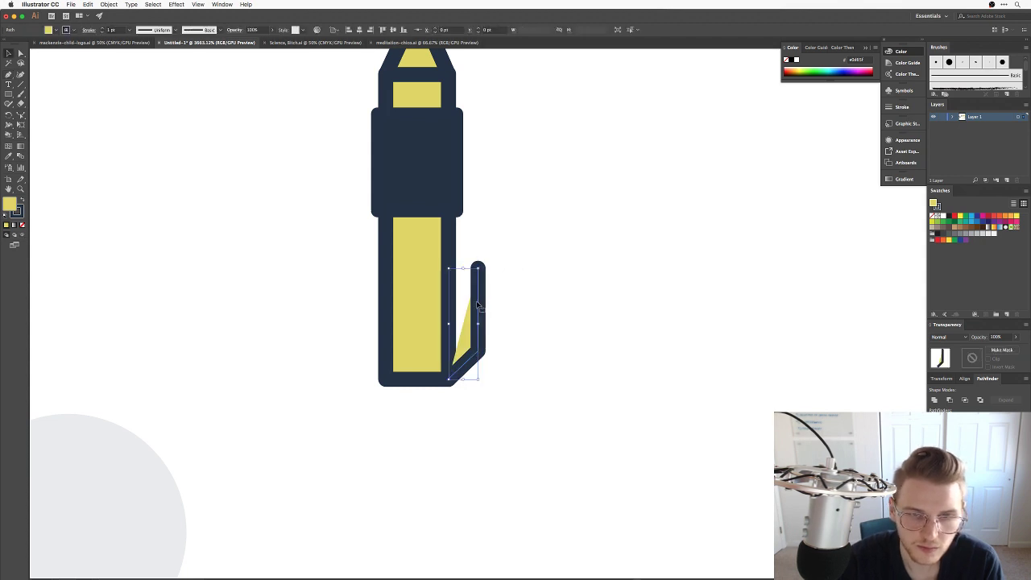
pyautogui.click(23, 227)
pyautogui.click(532, 234)
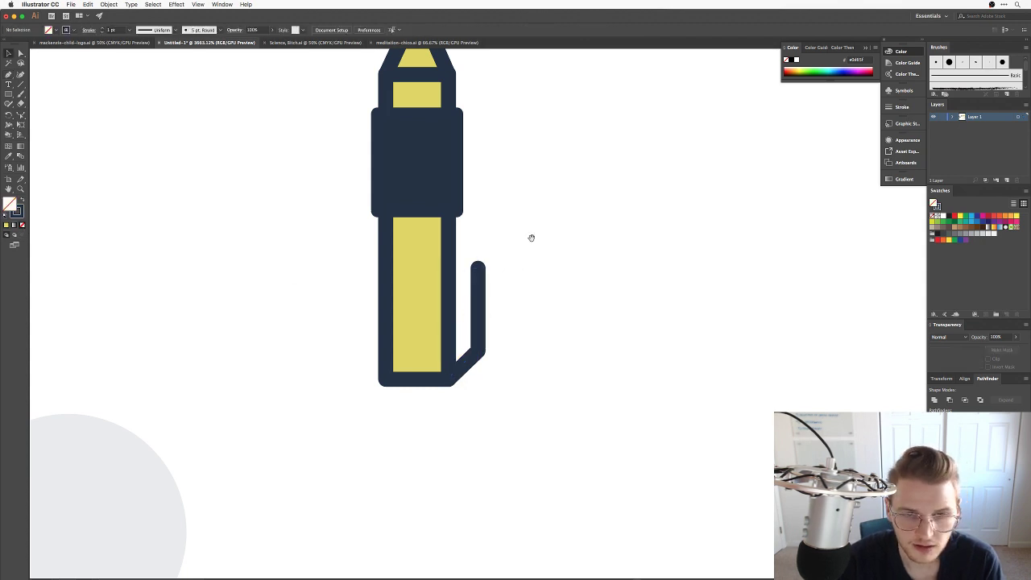
# Add a small unfilled, outlined rectangle about 2.65 by 2.35 pt as the push button centred on the body's end.
pyautogui.scroll(5, 524, 413)
pyautogui.scroll(-4, 486, 452)
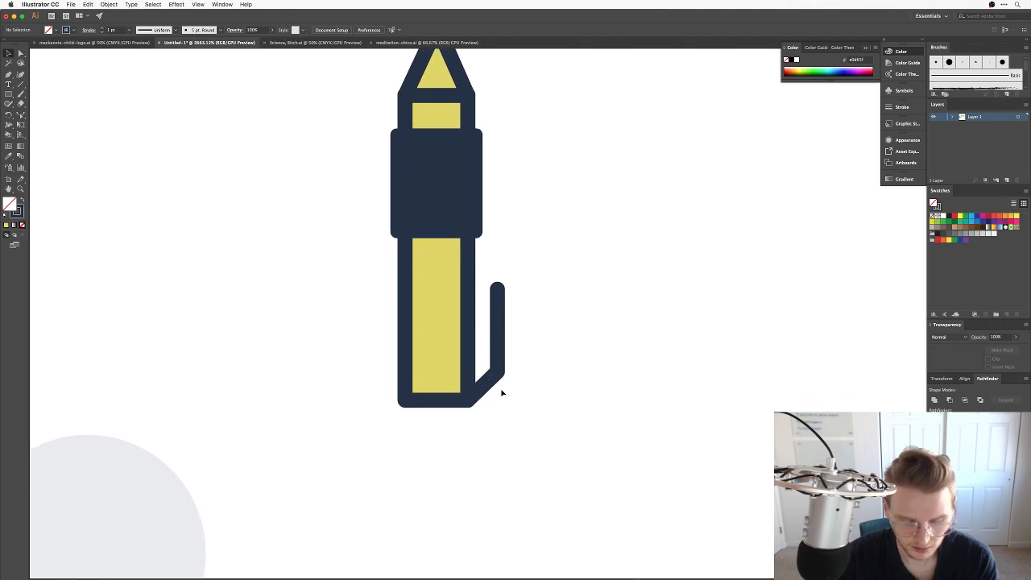
pyautogui.moveTo(419, 401)
pyautogui.mouseDown()
pyautogui.moveTo(450, 455)
pyautogui.moveTo(468, 439)
pyautogui.moveTo(403, 433)
pyautogui.moveTo(433, 416)
pyautogui.moveTo(419, 417)
pyautogui.mouseUp()
pyautogui.press('v')
pyautogui.click(488, 451)
pyautogui.click(451, 429)
pyautogui.click(525, 422)
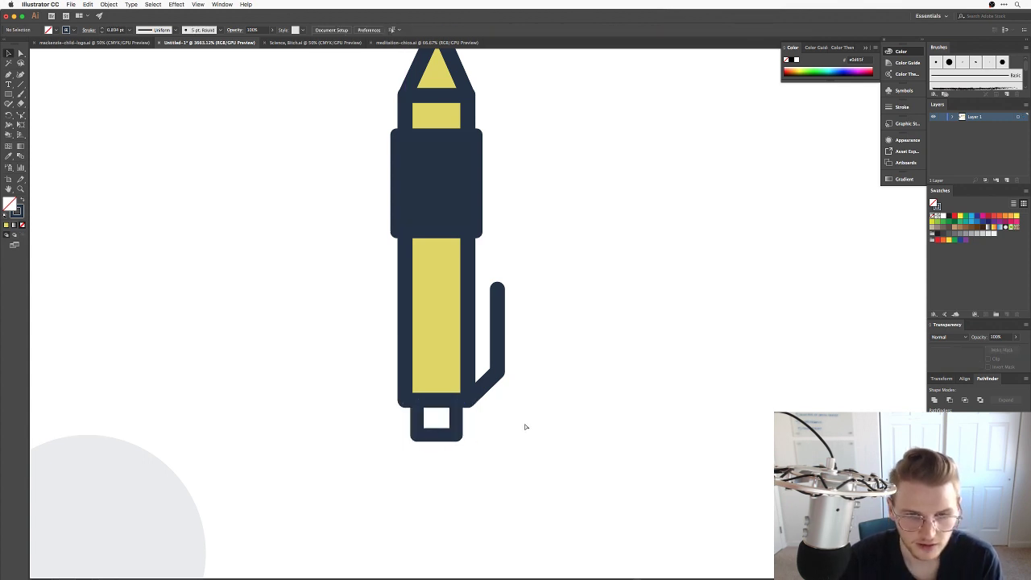
# Change the fill of the pen's triangular tip to the lighter yellow #FFF594.
pyautogui.press('super+minus')
pyautogui.moveTo(434, 380); pyautogui.dragTo(424, 462)
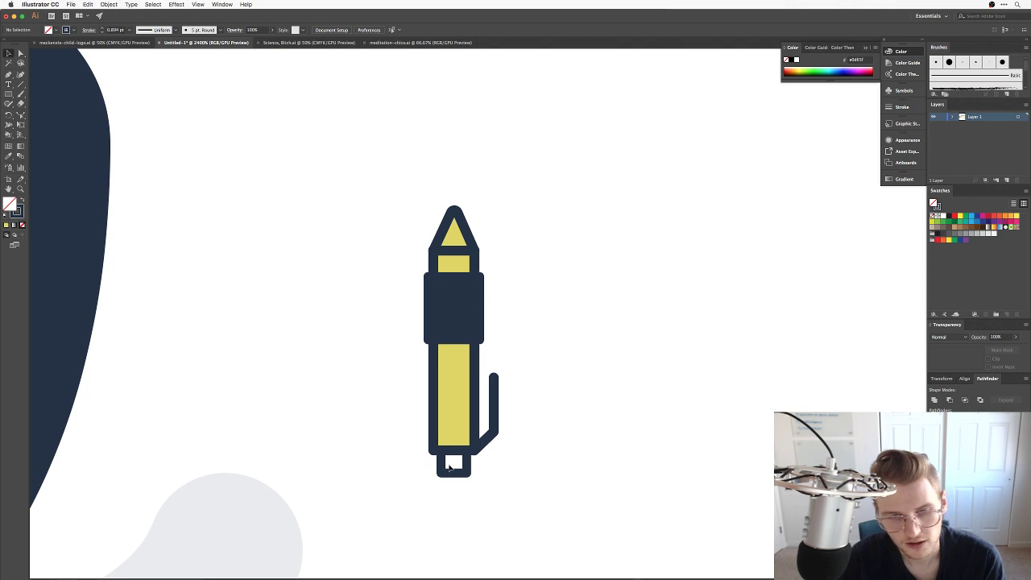
pyautogui.click(441, 471)
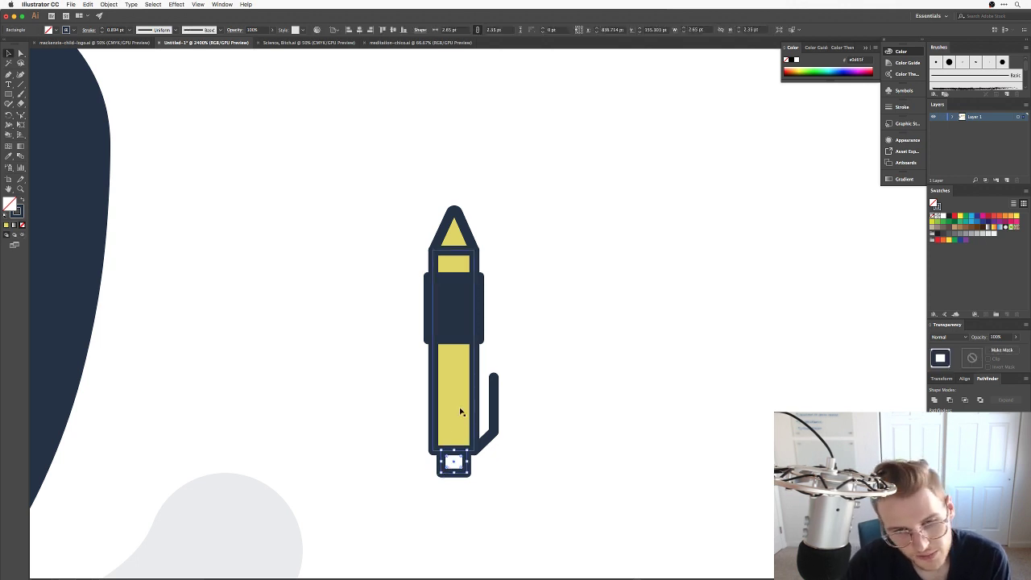
pyautogui.click(457, 233)
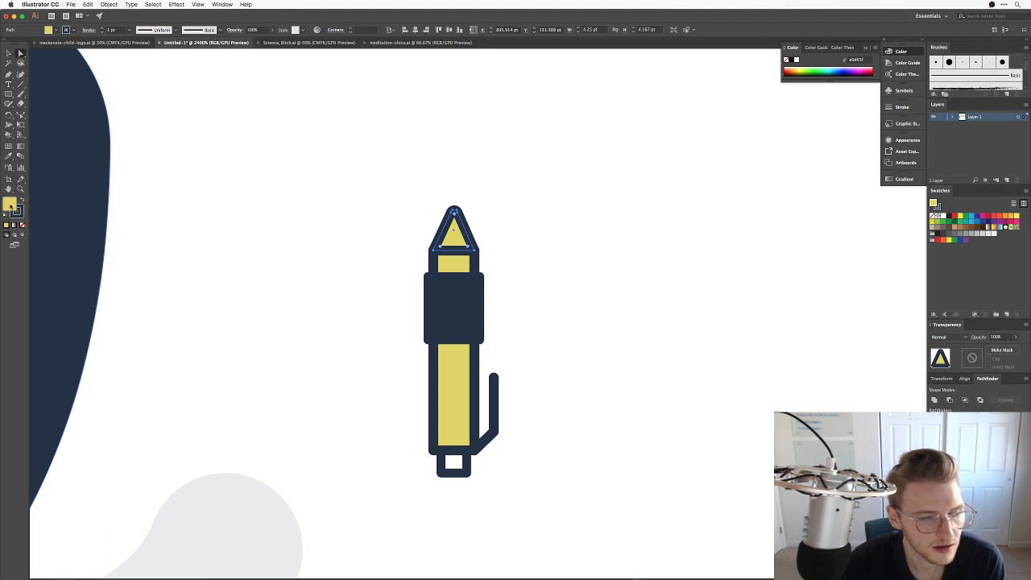
pyautogui.doubleClick(9, 206)
pyautogui.click(474, 264)
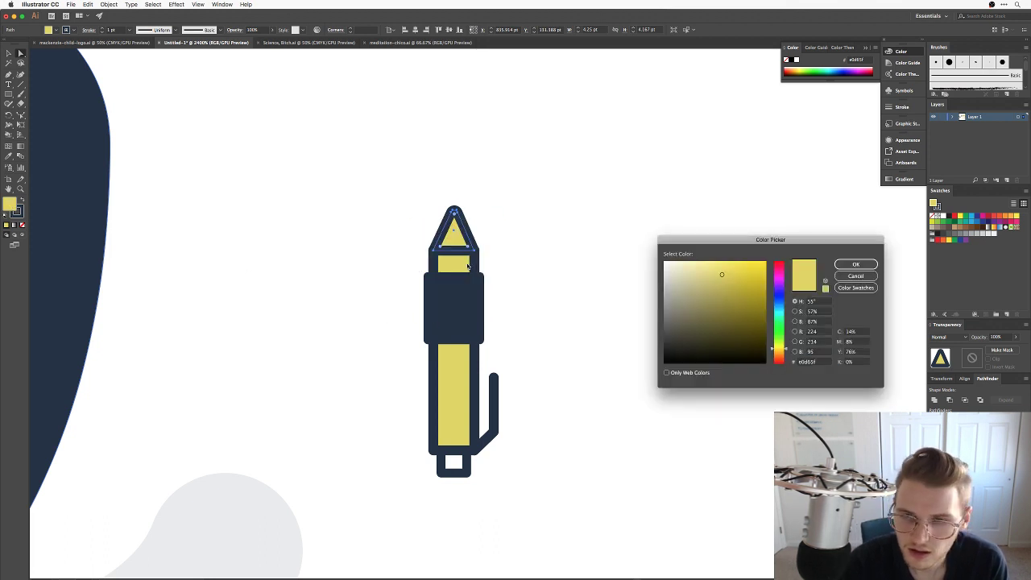
pyautogui.moveTo(722, 275); pyautogui.dragTo(707, 260)
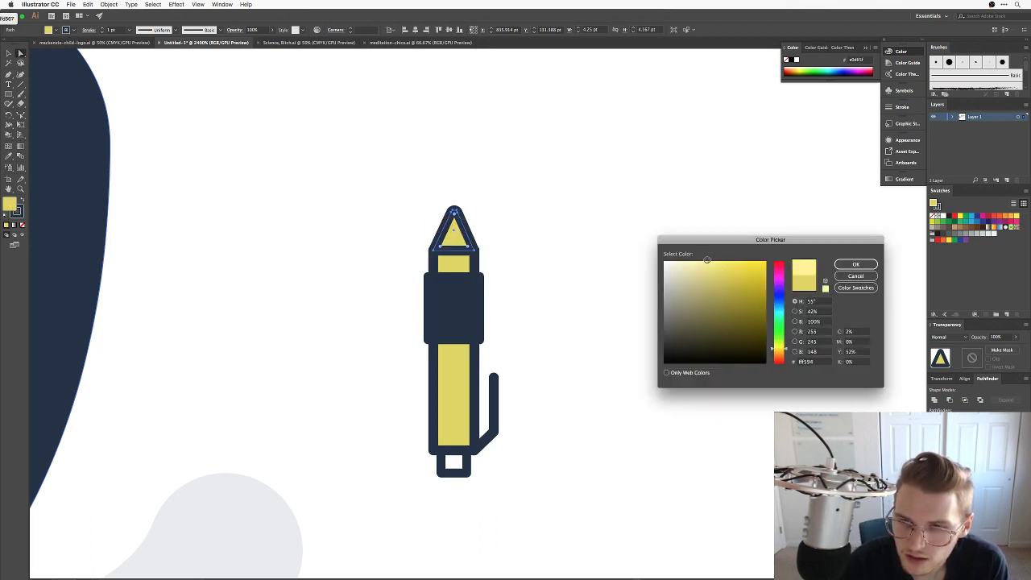
pyautogui.press('Return')
pyautogui.click(542, 334)
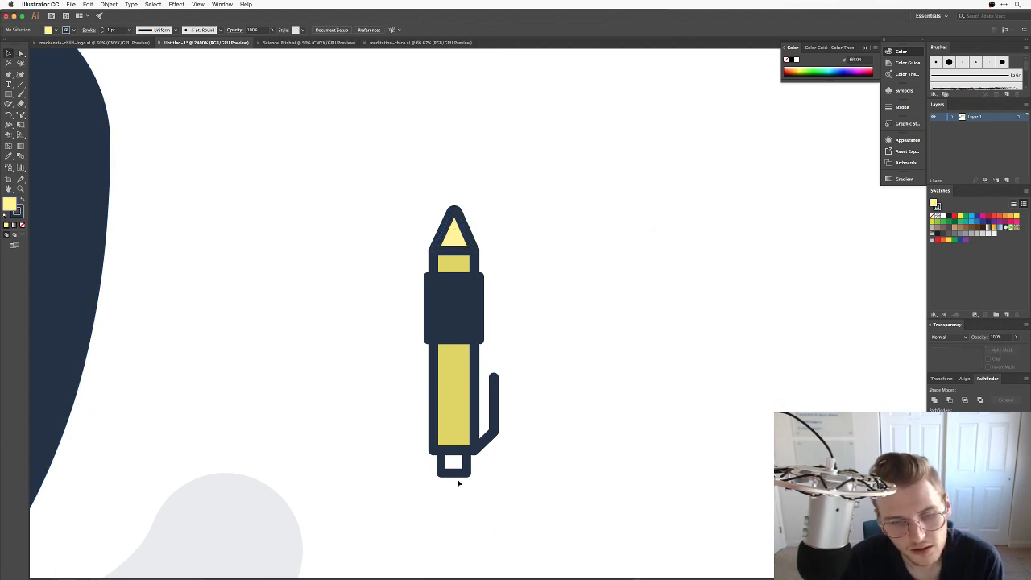
# Copy the tip's light yellow fill and 1 pt stroke onto the push button, and switch to the full-screen view.
pyautogui.click(455, 474)
pyautogui.press('i')
pyautogui.click(453, 234)
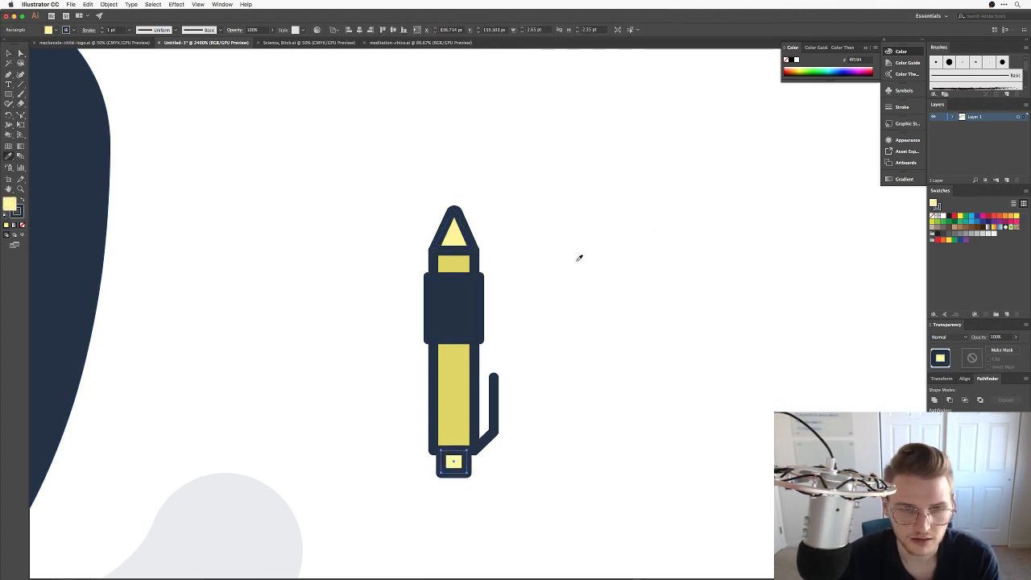
pyautogui.press('f')
pyautogui.press('v')
pyautogui.click(564, 263)
pyautogui.moveTo(485, 291); pyautogui.dragTo(537, 317)
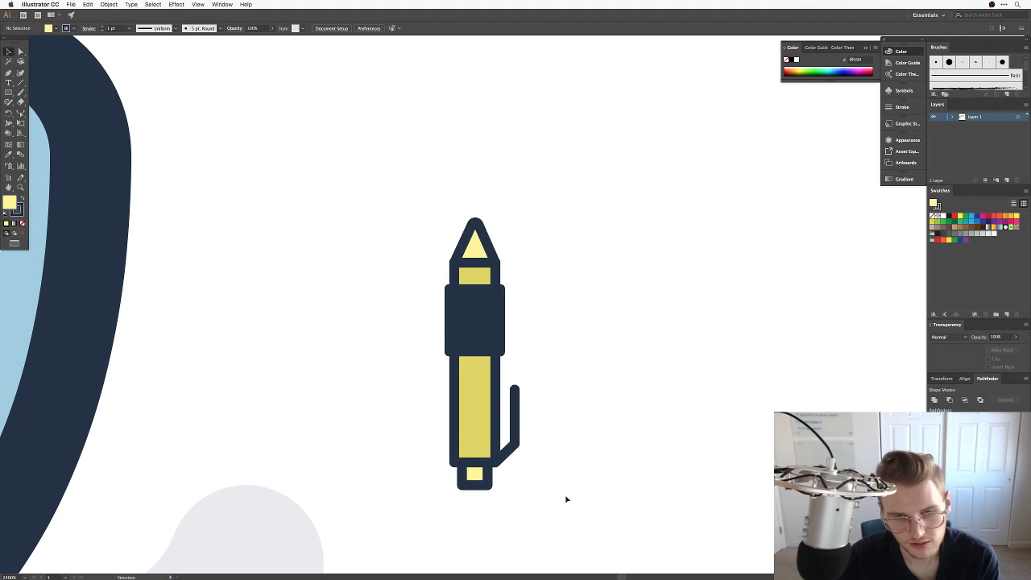
# Try to rotate the whole pen 180 degrees, and undo the rotation.
pyautogui.moveTo(567, 499); pyautogui.dragTo(396, 223)
pyautogui.hotkey('ctrl', '-')
pyautogui.hotkey('ctrl', '-')
pyautogui.hotkey('ctrl', '-')
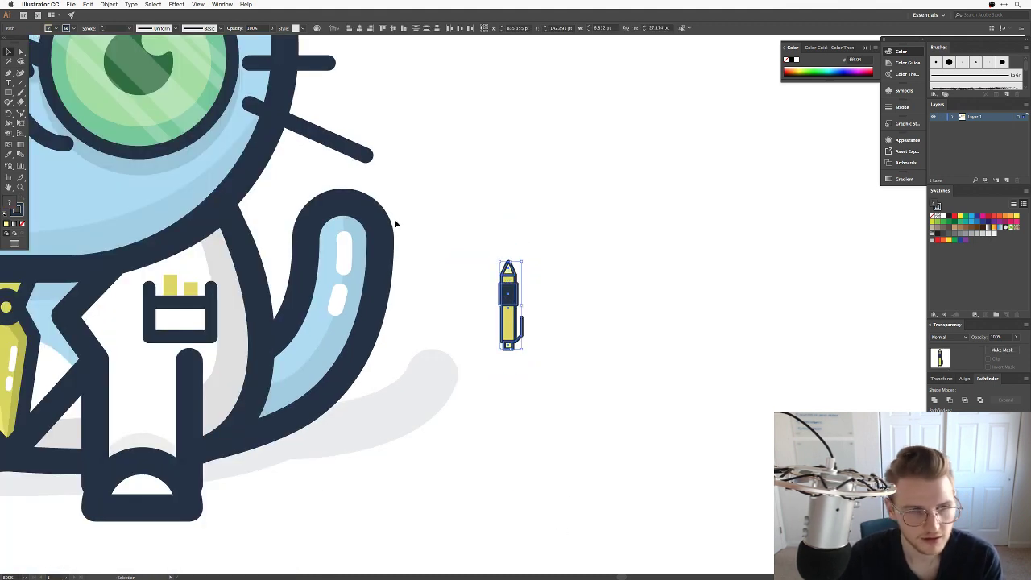
pyautogui.click(653, 399)
pyautogui.moveTo(562, 400); pyautogui.dragTo(489, 241)
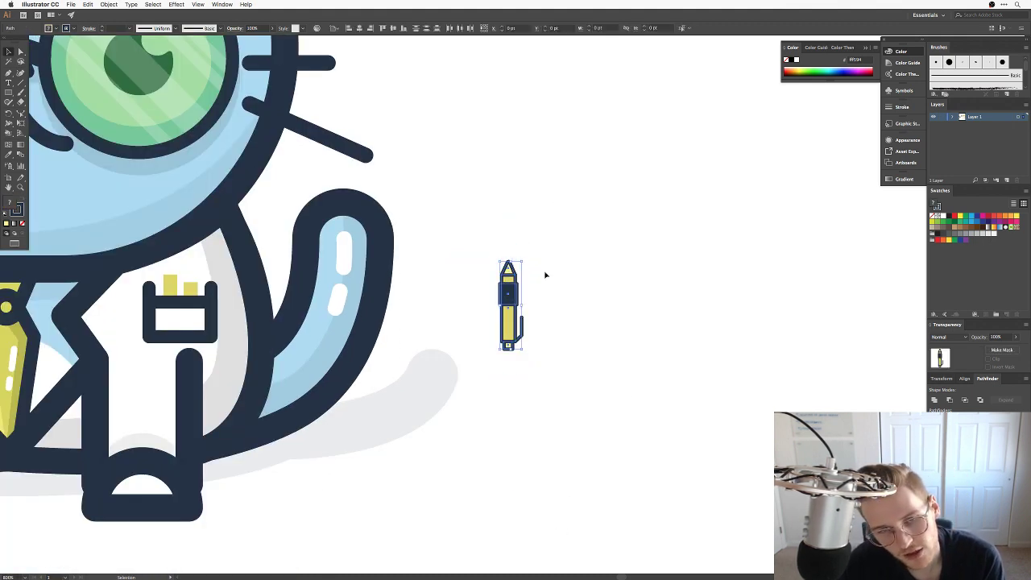
pyautogui.moveTo(545, 274); pyautogui.dragTo(453, 363)
pyautogui.click(610, 325)
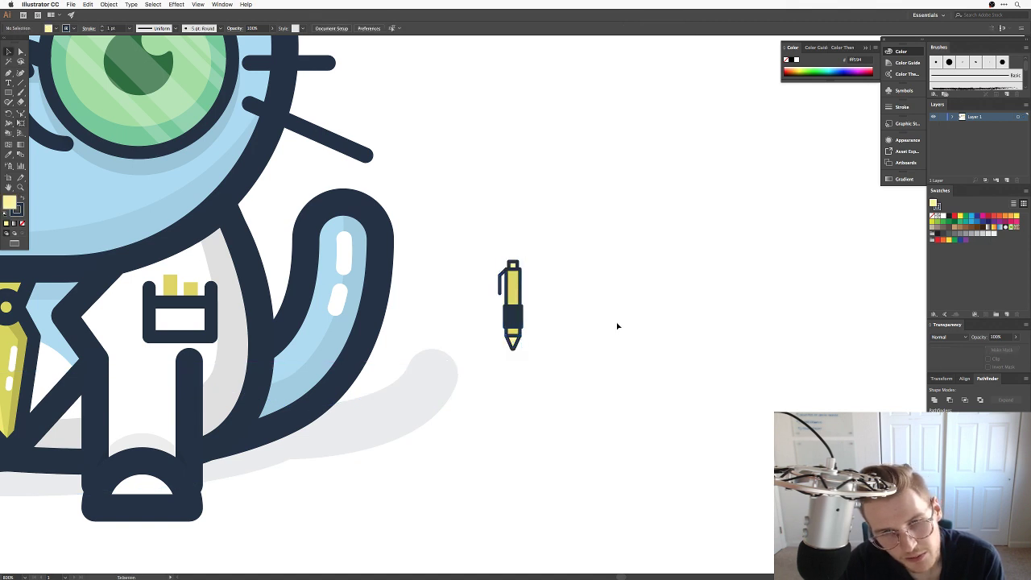
pyautogui.press('super+z')
pyautogui.press('super+z')
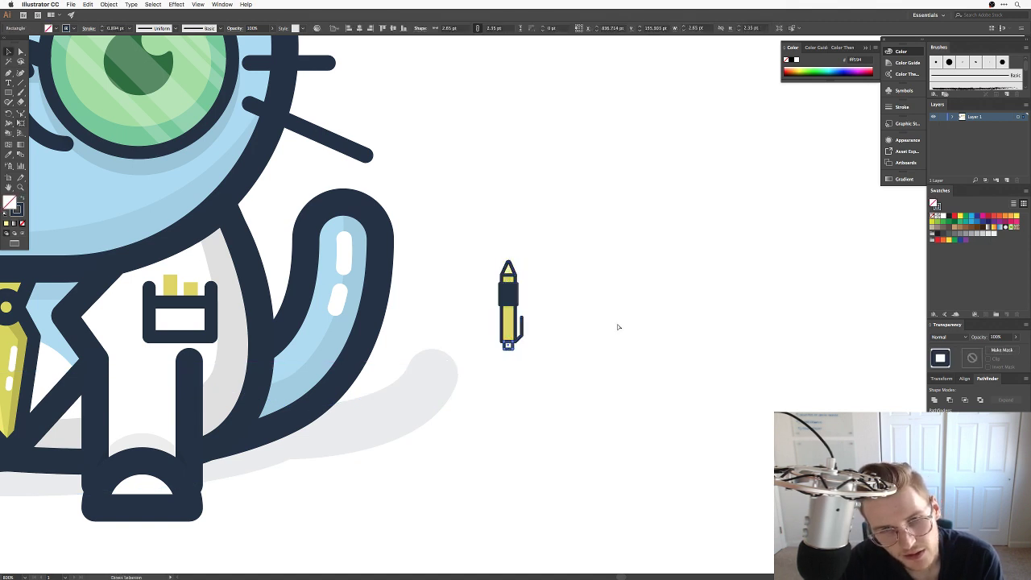
pyautogui.click(619, 327)
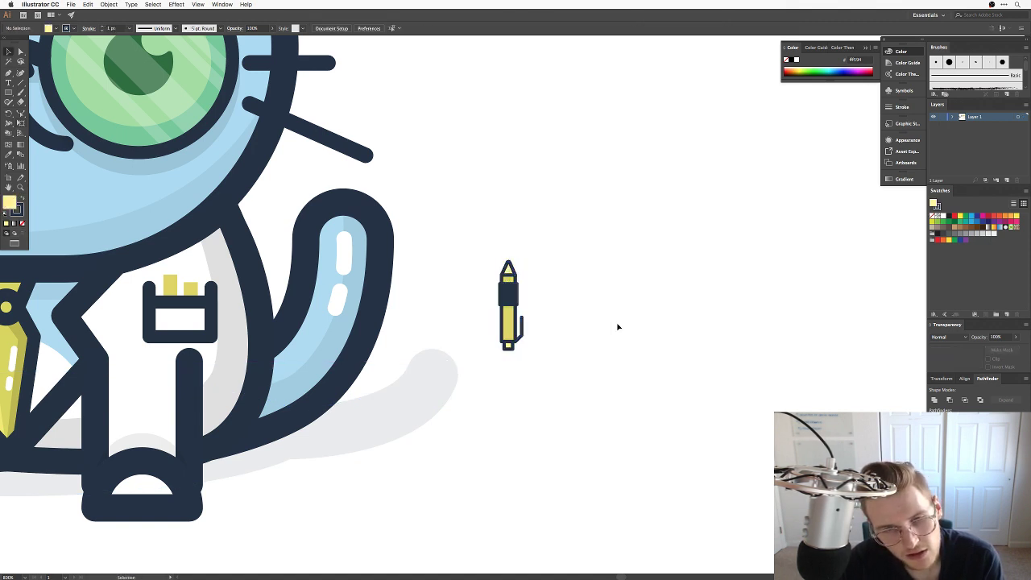
# Rotate the whole pen 180 degrees so that its tip points down.
pyautogui.moveTo(544, 373); pyautogui.dragTo(492, 327)
pyautogui.press('e')
pyautogui.press('v')
pyautogui.click(564, 285)
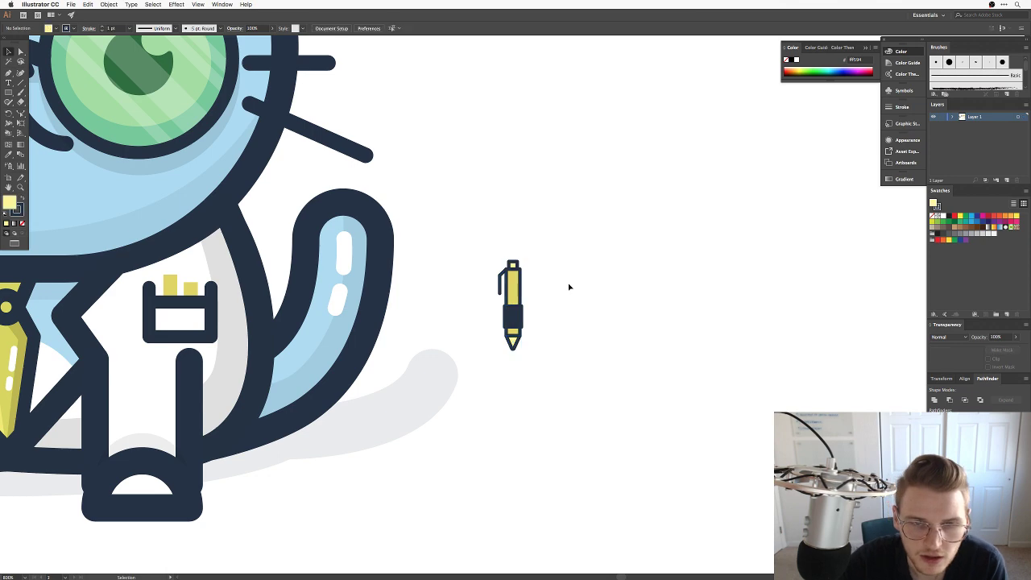
# Delete the angled clip line beside the pen's body.
pyautogui.press('super+equal')
pyautogui.press('super+equal')
pyautogui.press('super+equal')
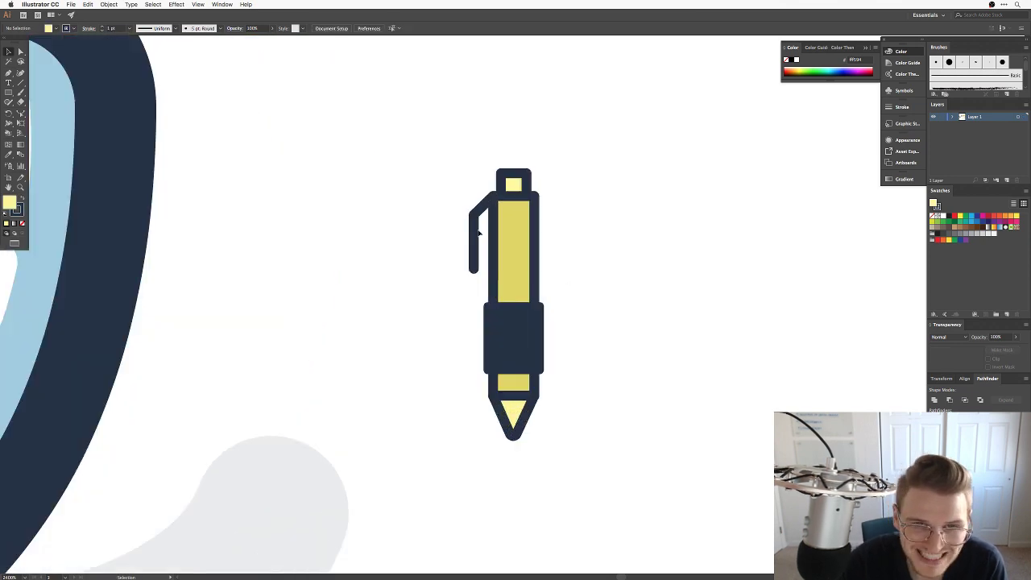
pyautogui.click(476, 234)
pyautogui.press('Delete')
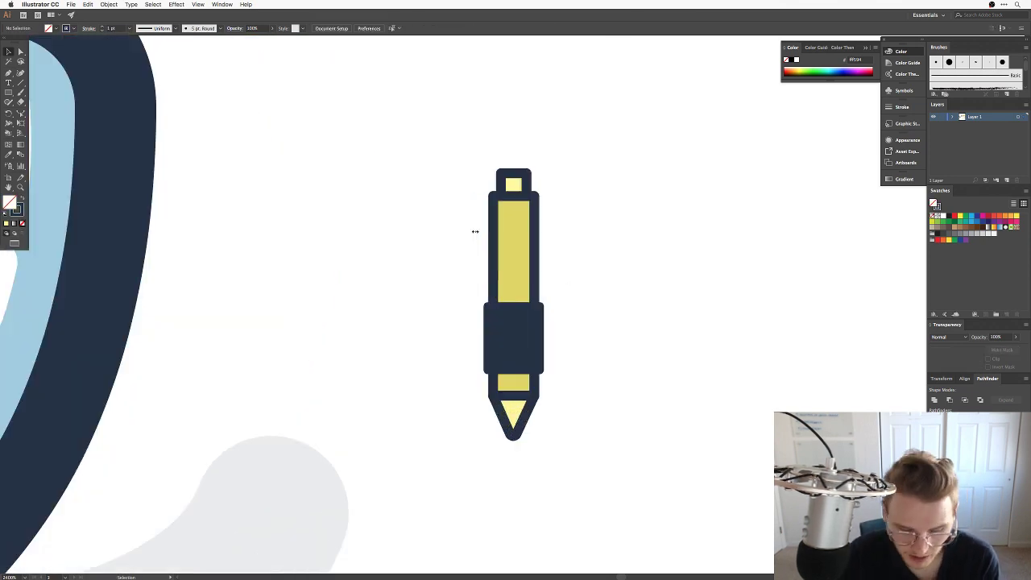
# Draw an unfilled, outlined rectangle about 6.9 pt tall on the body's upper part and narrow it to about 1.7 pt.
pyautogui.press('m')
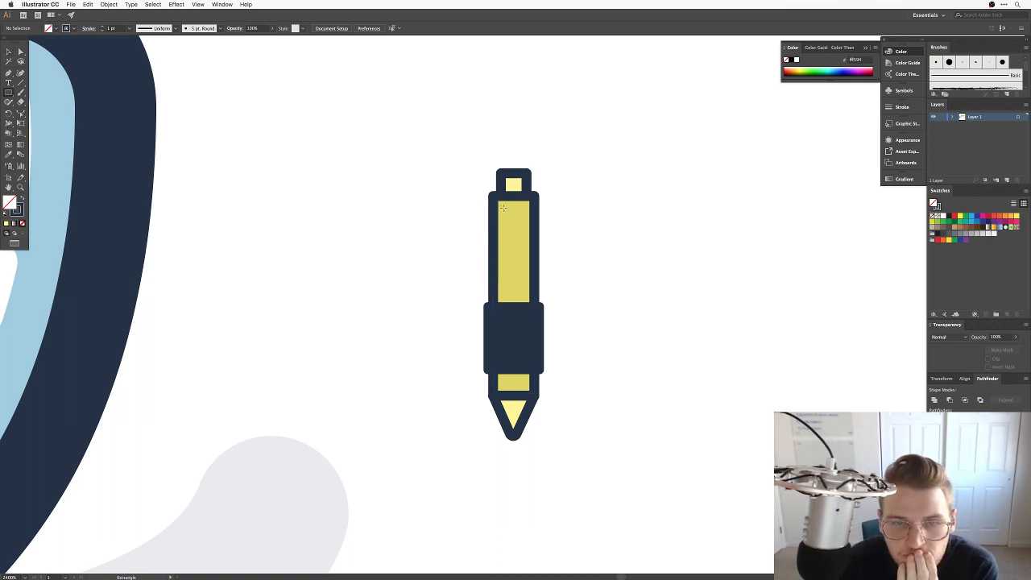
pyautogui.moveTo(503, 208); pyautogui.dragTo(522, 275)
pyautogui.press('v')
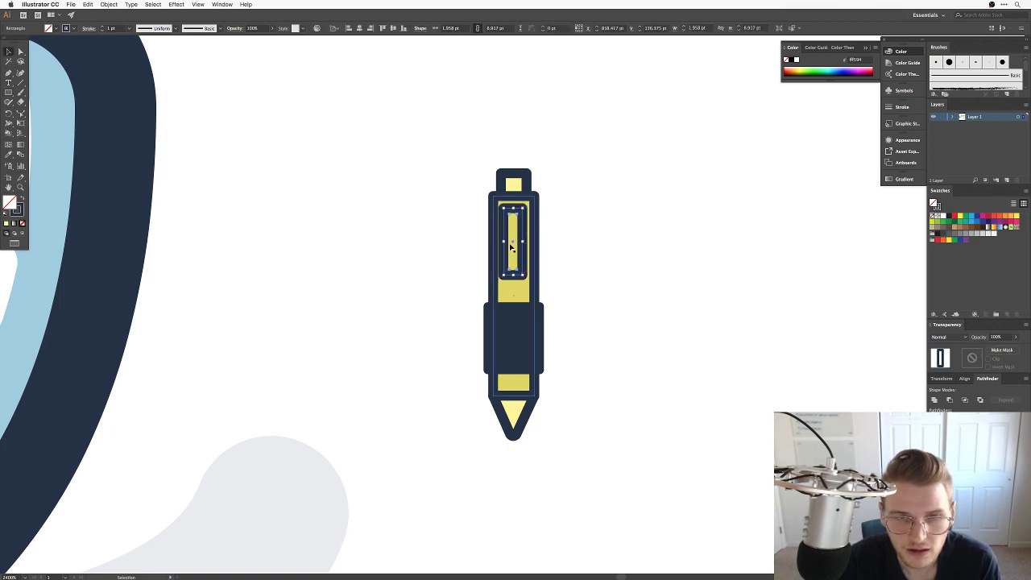
pyautogui.click(574, 235)
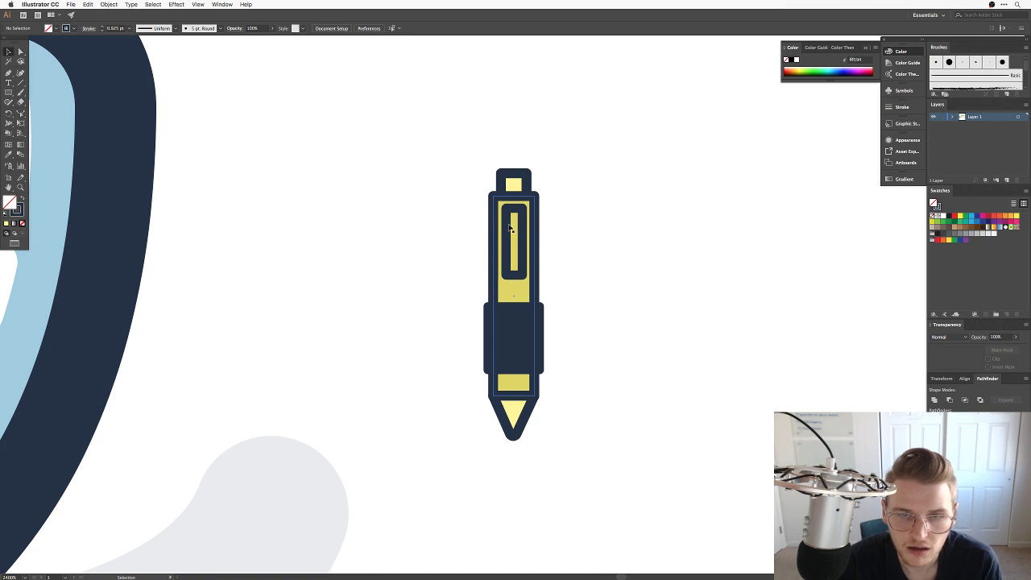
pyautogui.click(510, 228)
pyautogui.click(612, 251)
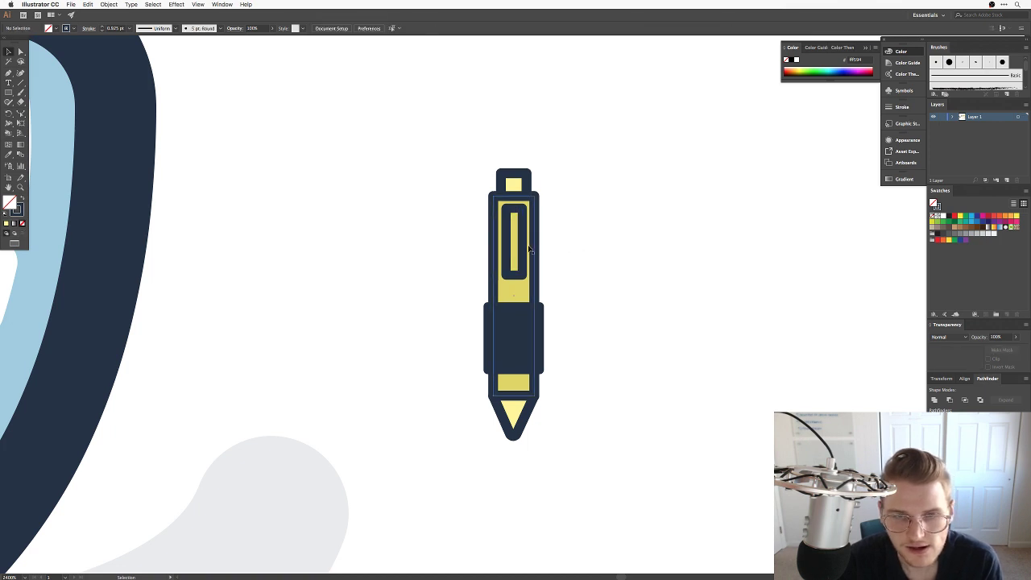
pyautogui.click(526, 250)
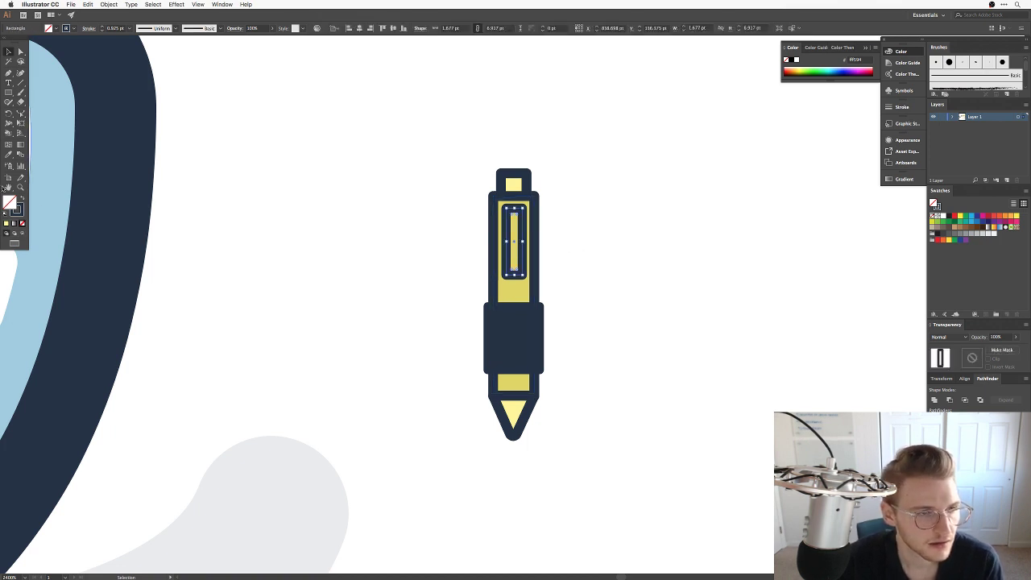
# Try swapping the fill and stroke colours of the narrow rectangle on the pen's body.
pyautogui.click(20, 197)
pyautogui.click(604, 239)
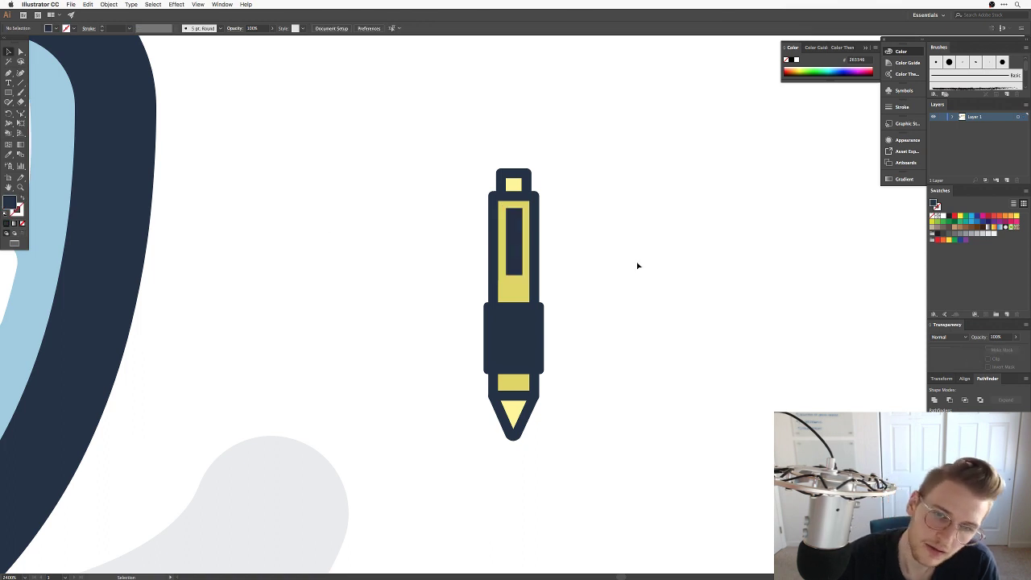
pyautogui.click(518, 257)
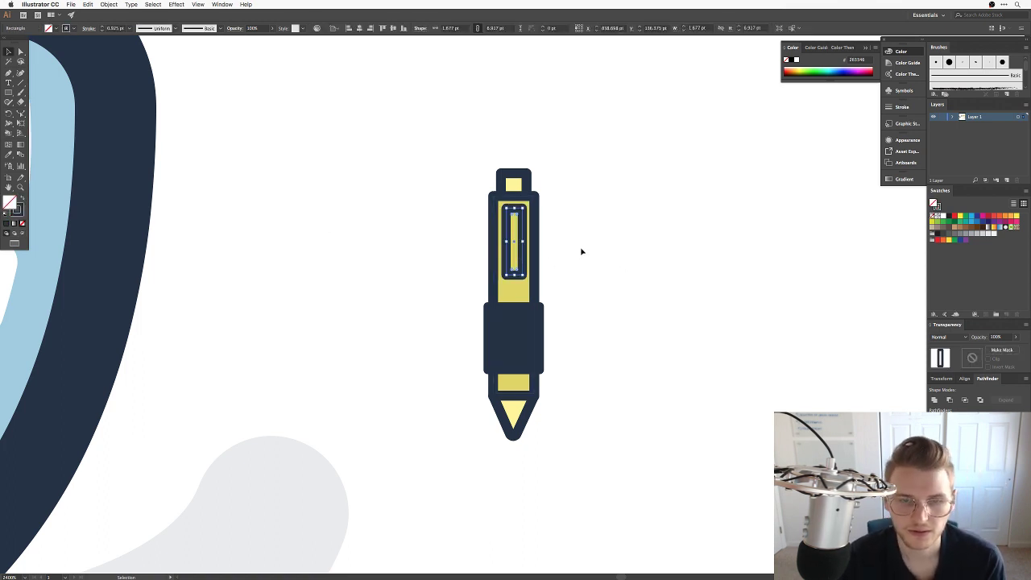
pyautogui.click(620, 283)
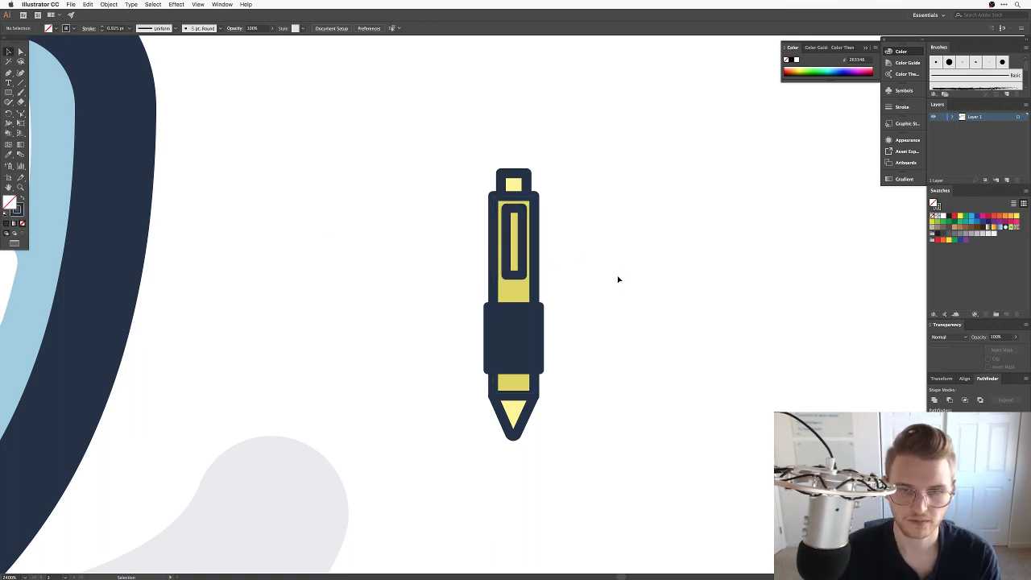
# Fill the narrow clip rectangle on the pen's body with white (#ffffff).
pyautogui.click(524, 253)
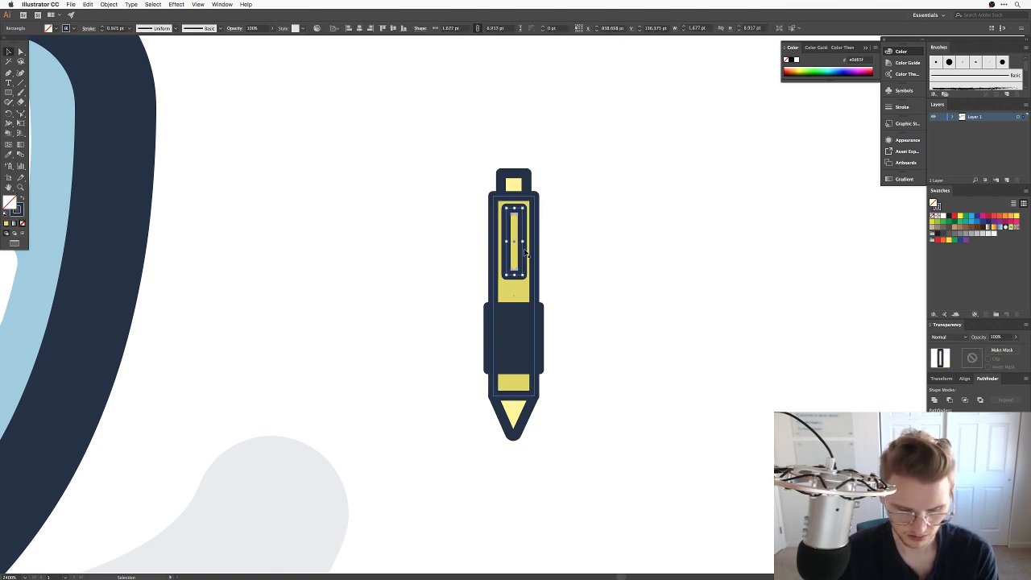
pyautogui.doubleClick(11, 204)
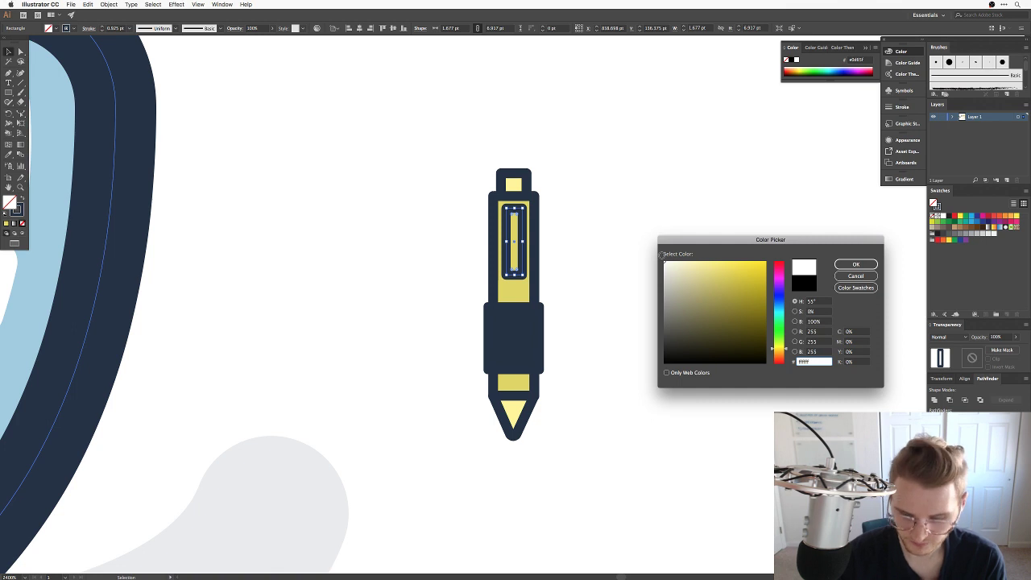
pyautogui.press('Return')
pyautogui.click(555, 271)
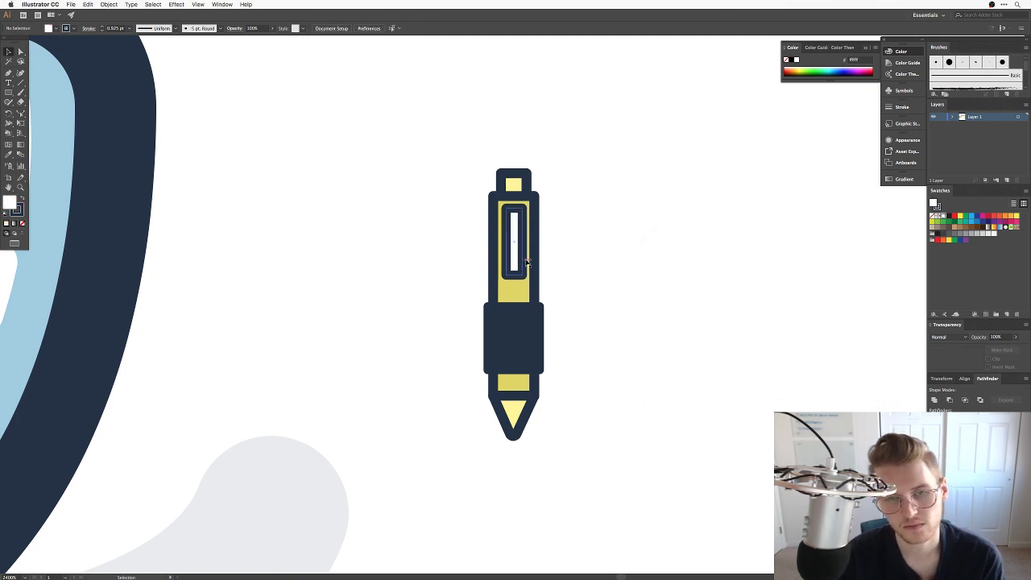
# Select all of the pen's parts and bring up the object alignment options.
pyautogui.moveTo(484, 134); pyautogui.dragTo(545, 455)
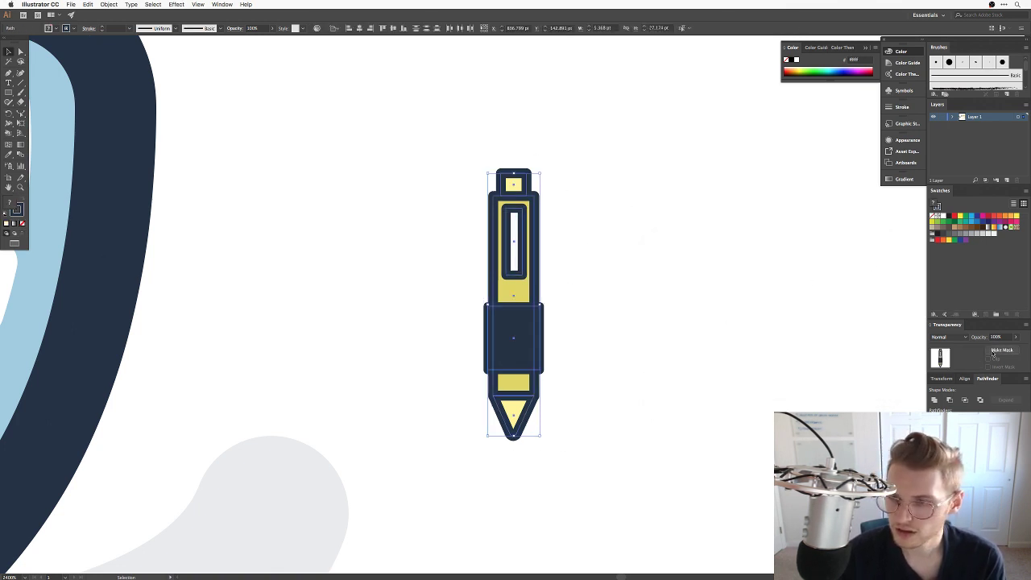
pyautogui.click(965, 379)
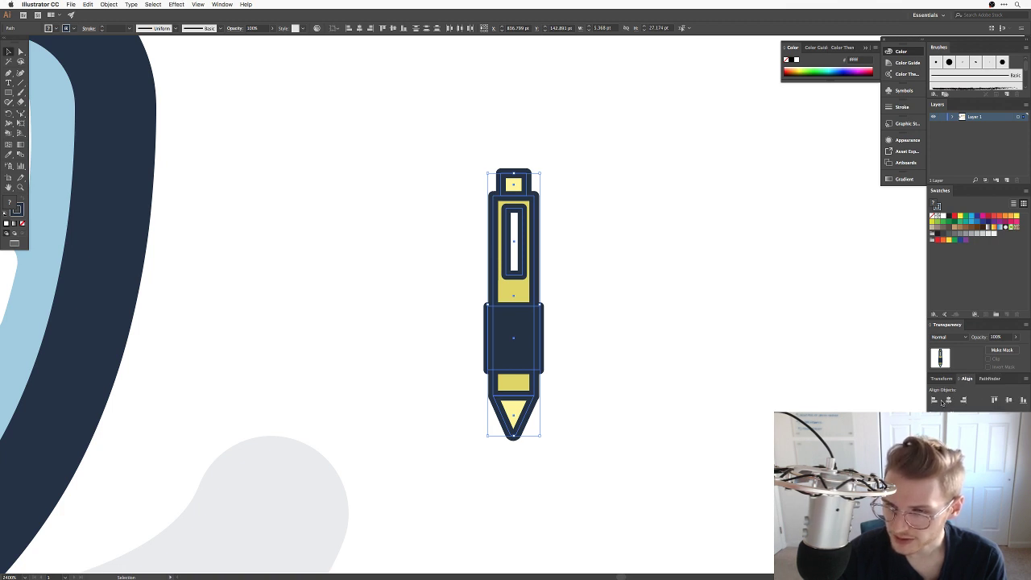
pyautogui.click(564, 299)
pyautogui.hscroll(2, 499, 266)
pyautogui.scroll(-1, 499, 266)
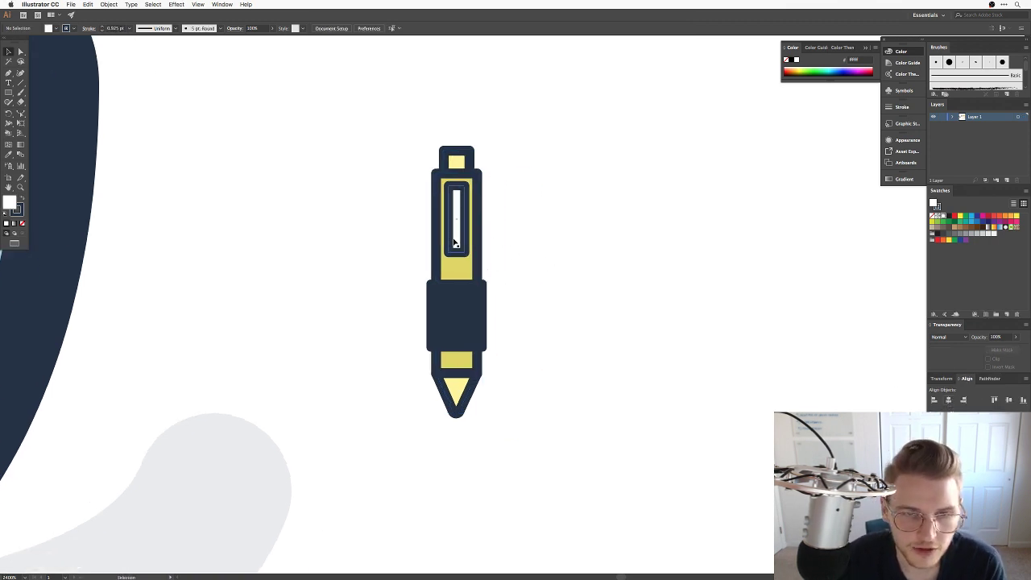
# Duplicate the white clip slightly below itself and give the copy the coat shadow's appearance, black at 12% opacity without an outline.
pyautogui.press('a')
pyautogui.click(456, 228)
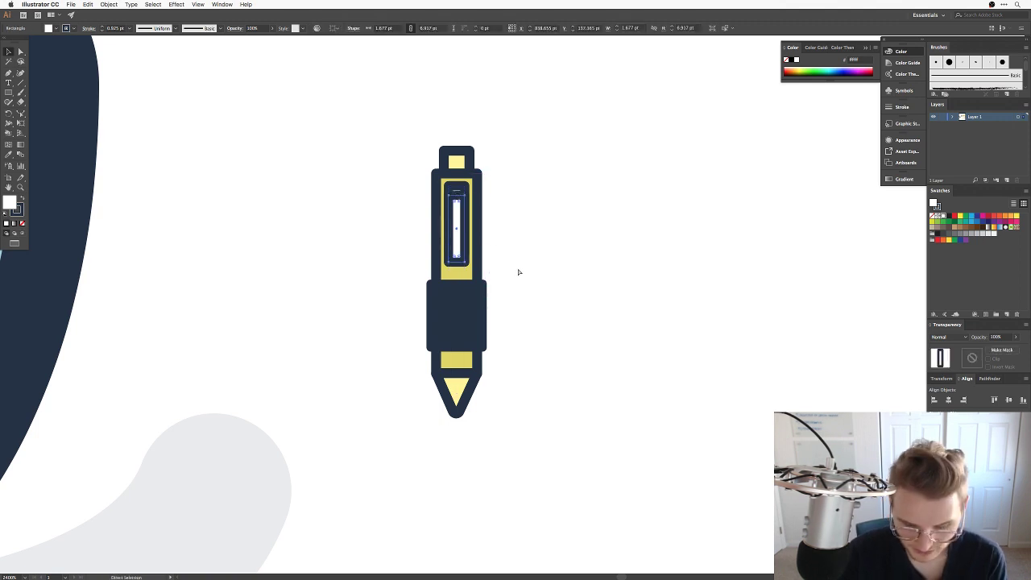
pyautogui.scroll(-1, 519, 273)
pyautogui.hscroll(-5, 324, 295)
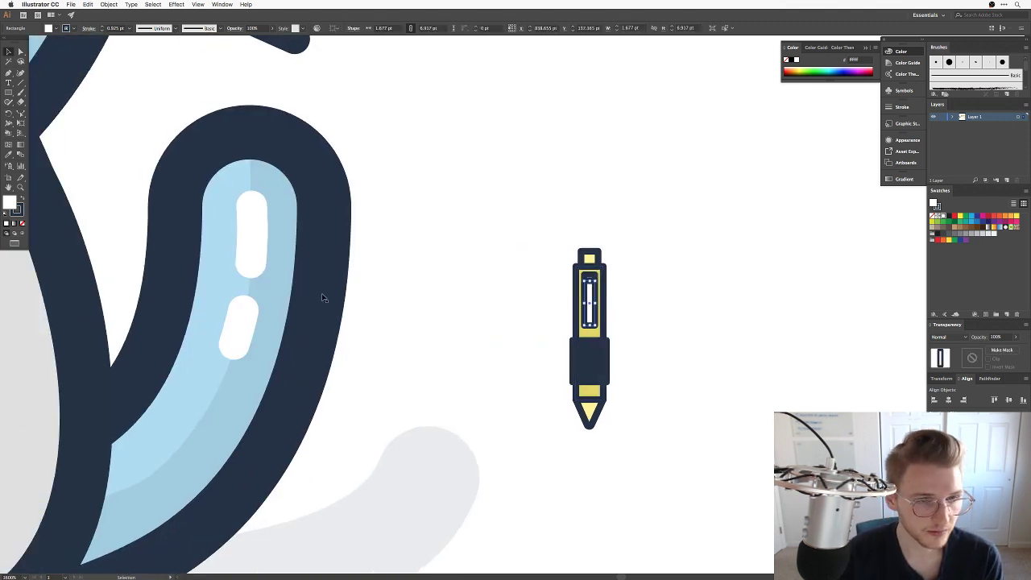
pyautogui.scroll(-2, 525, 214)
pyautogui.press('i')
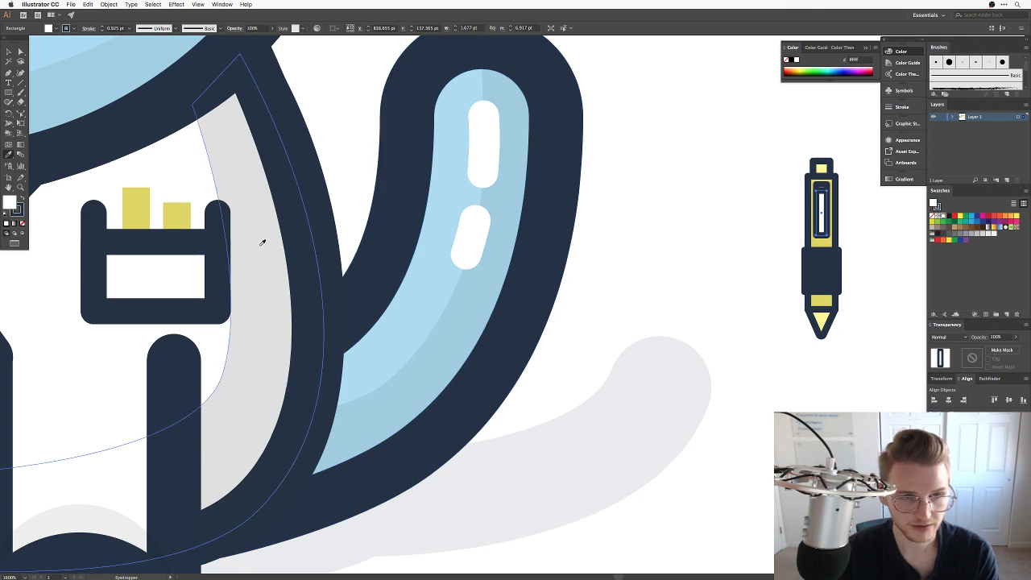
pyautogui.click(261, 243)
pyautogui.moveTo(788, 212); pyautogui.dragTo(438, 233)
pyautogui.press('v')
pyautogui.scroll(2, 494, 271)
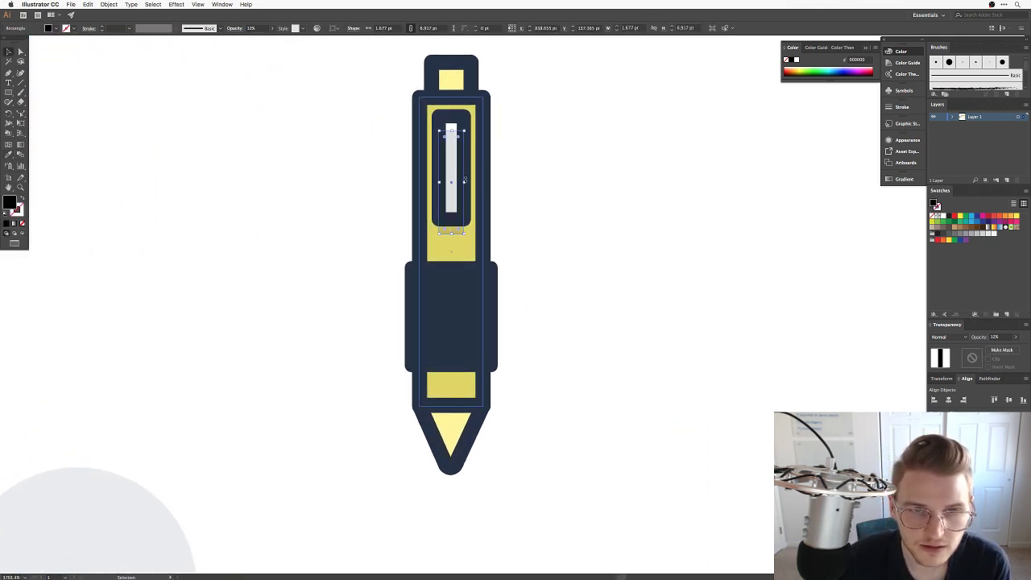
# Widen the clip's shadow shape to about 2.4 pt and round its two lower corners.
pyautogui.moveTo(465, 182); pyautogui.dragTo(469, 183)
pyautogui.press('a')
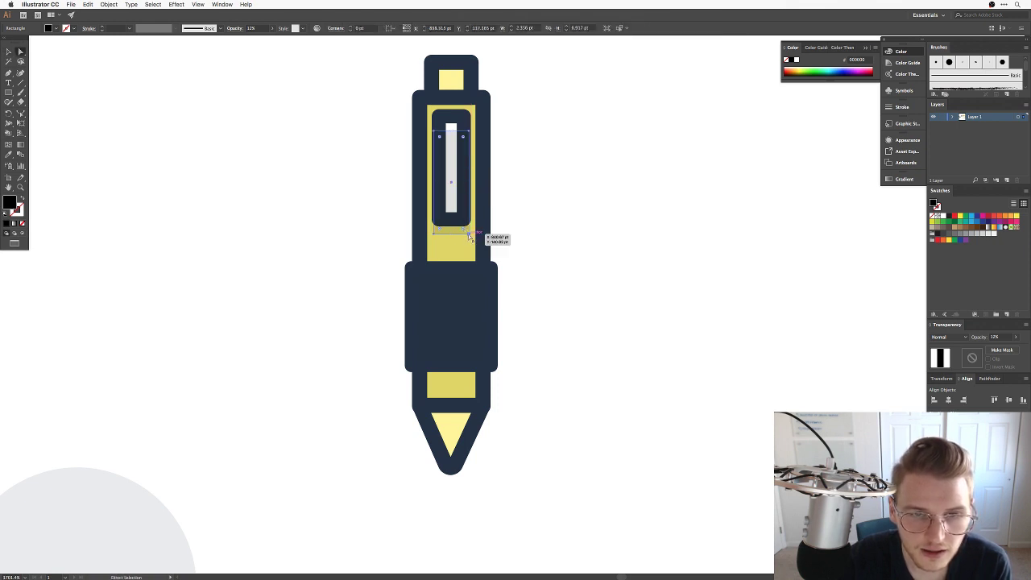
pyautogui.click(471, 236)
pyautogui.moveTo(435, 234); pyautogui.dragTo(441, 234)
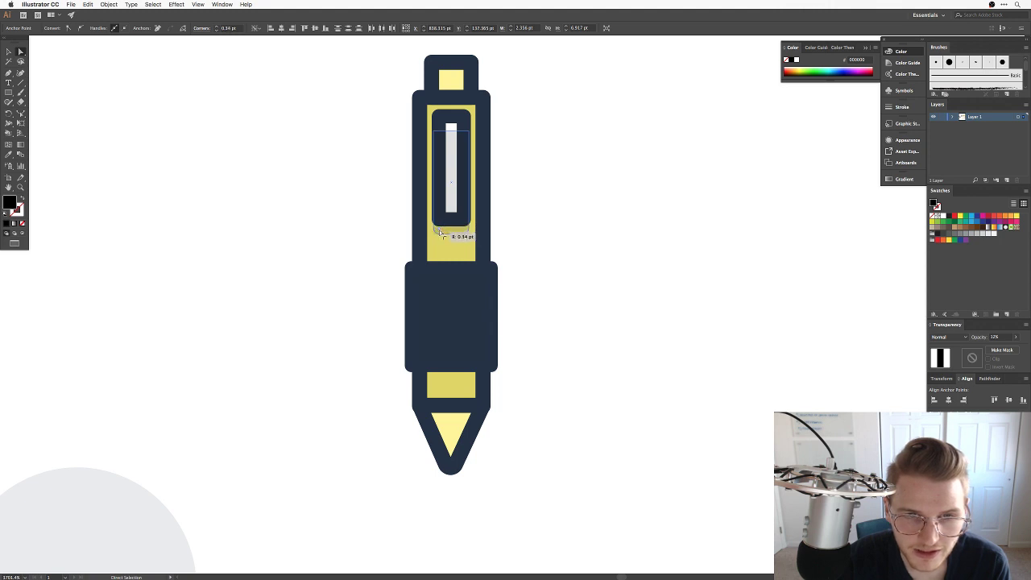
pyautogui.press('v')
pyautogui.click(571, 228)
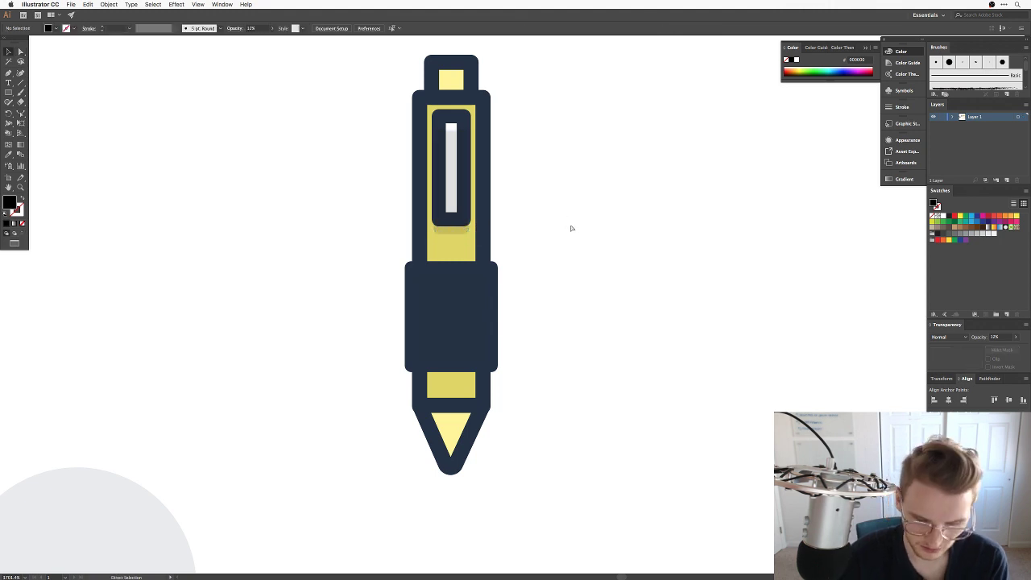
# Set the clip shadow's opacity to 20% and place it behind the clip.
pyautogui.click(452, 231)
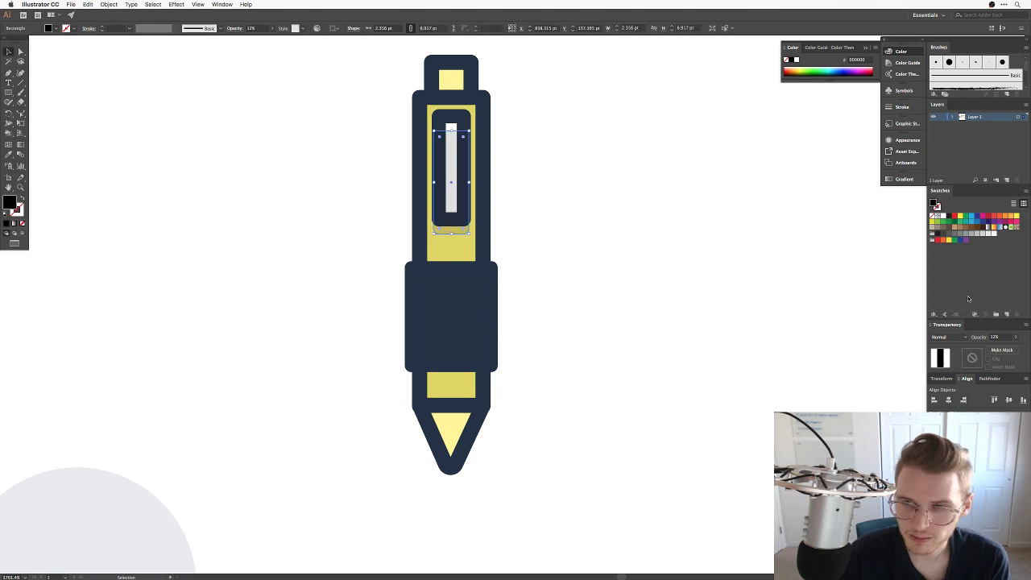
pyautogui.click(1001, 338)
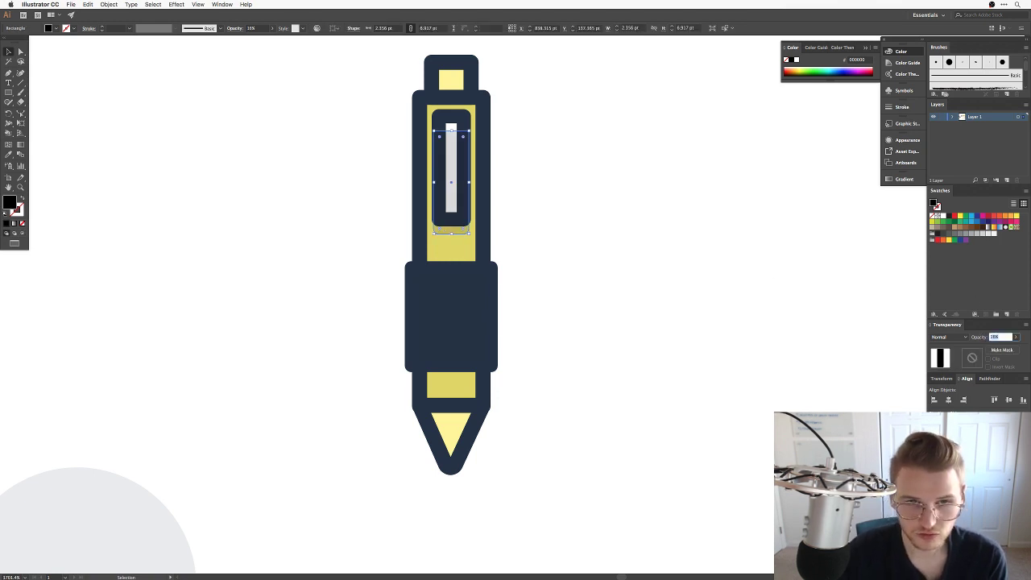
pyautogui.click(712, 252)
pyautogui.scroll(3, 645, 213)
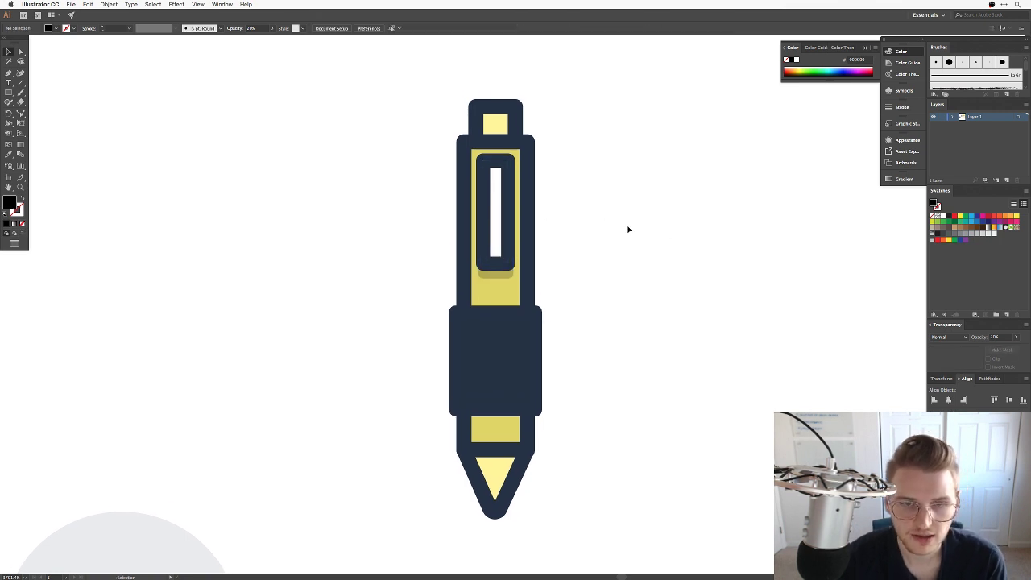
# Delete the taller yellow placeholder rectangle in the coat pocket.
pyautogui.press('super+minus')
pyautogui.press('super+minus')
pyautogui.press('super+minus')
pyautogui.moveTo(630, 229); pyautogui.dragTo(726, 199)
pyautogui.press('super+minus')
pyautogui.hscroll(-4, 651, 237)
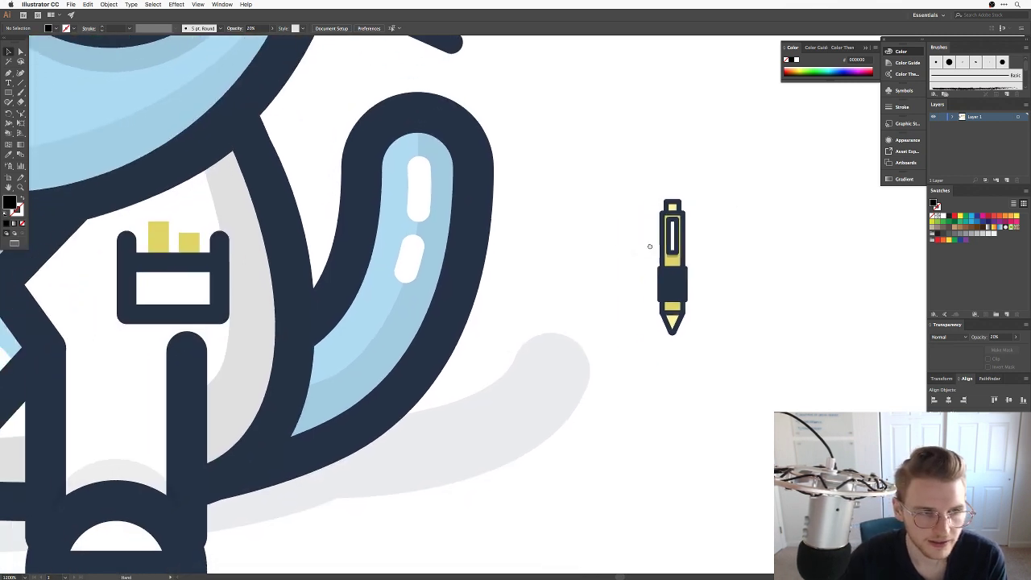
pyautogui.click(202, 247)
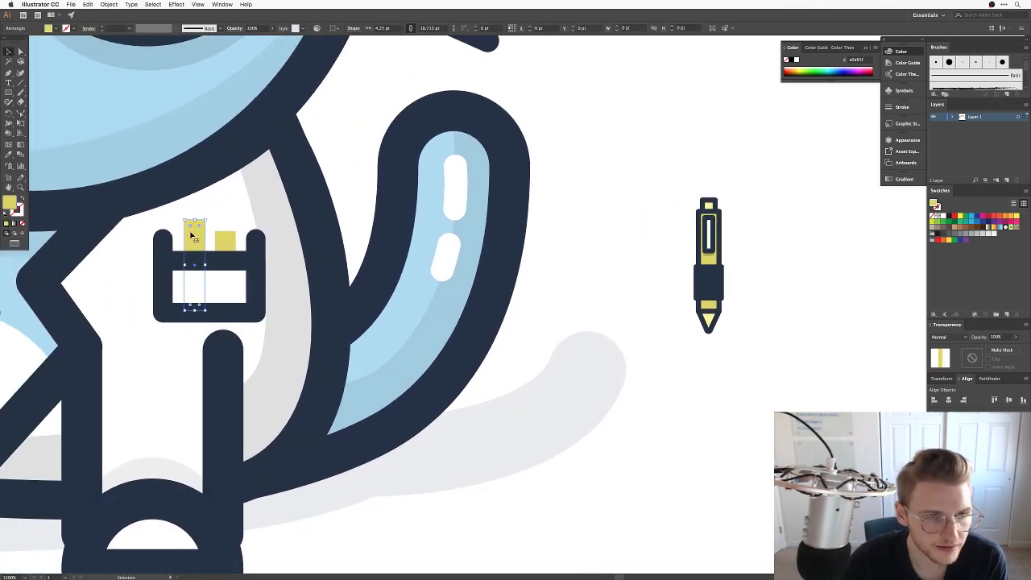
pyautogui.press('Delete')
# Group the finished pen, move it onto the coat pocket and scale it down to about 4.2 by 21.2 pt.
pyautogui.moveTo(701, 188); pyautogui.dragTo(744, 341)
pyautogui.moveTo(711, 267)
pyautogui.mouseDown()
pyautogui.moveTo(290, 267)
pyautogui.moveTo(193, 247)
pyautogui.mouseUp()
pyautogui.moveTo(350, 278); pyautogui.dragTo(491, 277)
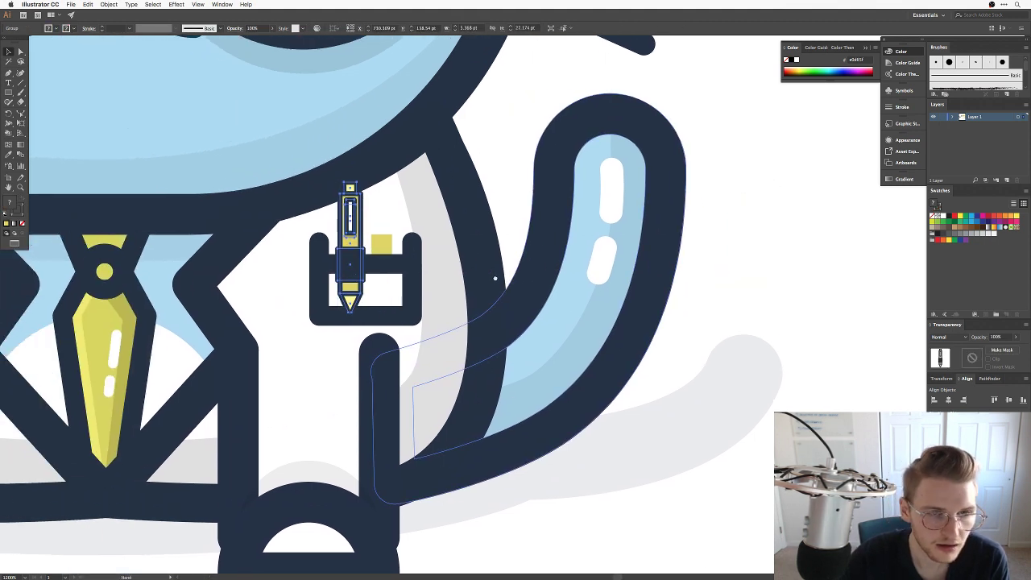
pyautogui.moveTo(360, 206)
pyautogui.mouseDown()
pyautogui.moveTo(354, 221)
pyautogui.moveTo(359, 214)
pyautogui.mouseUp()
pyautogui.moveTo(357, 306); pyautogui.dragTo(399, 280)
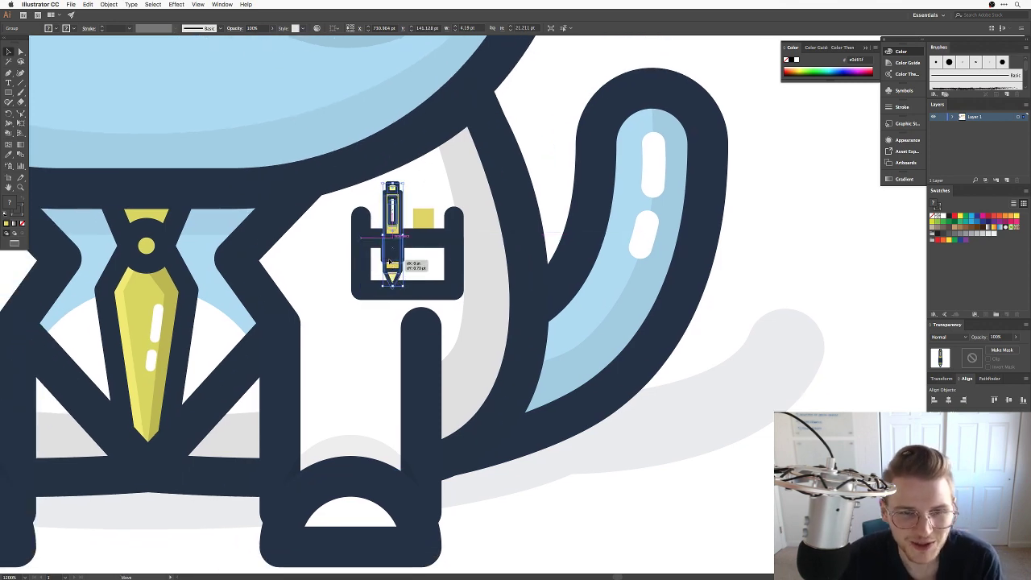
# Move the pen group slightly lower in the coat pocket.
pyautogui.press('super+equal')
pyautogui.press('super+equal')
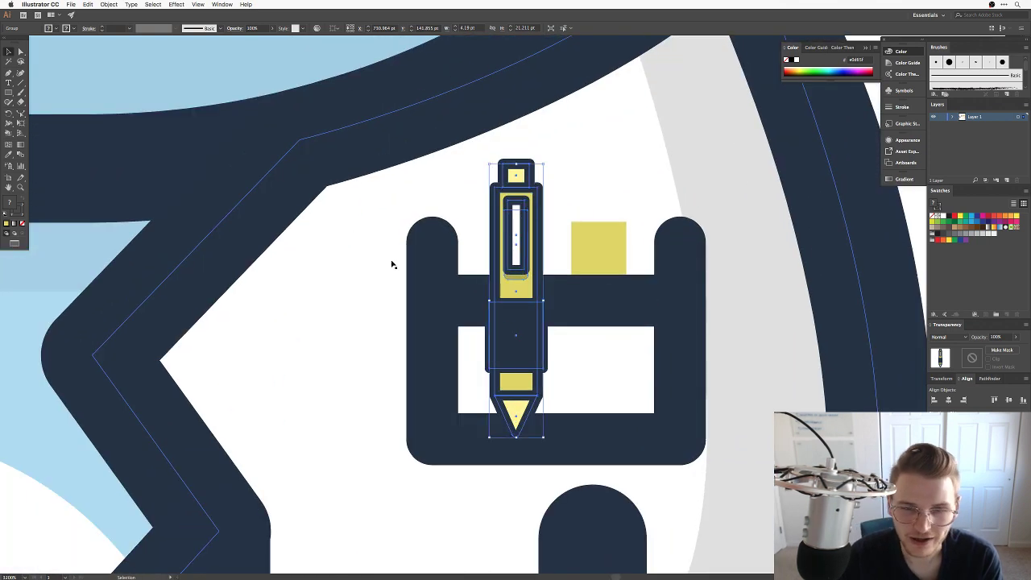
pyautogui.press('v')
pyautogui.click(770, 160)
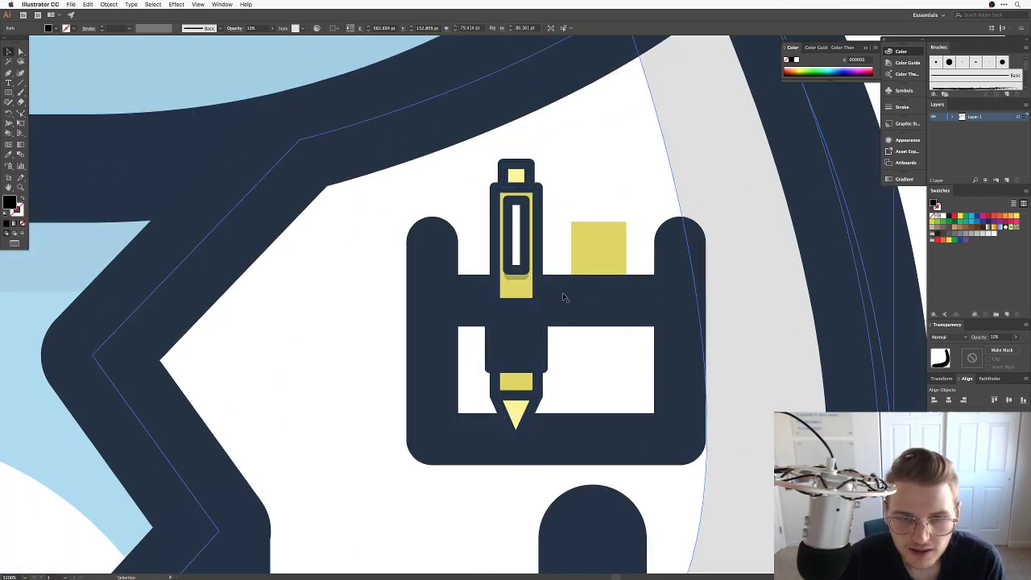
pyautogui.moveTo(528, 224); pyautogui.dragTo(528, 240)
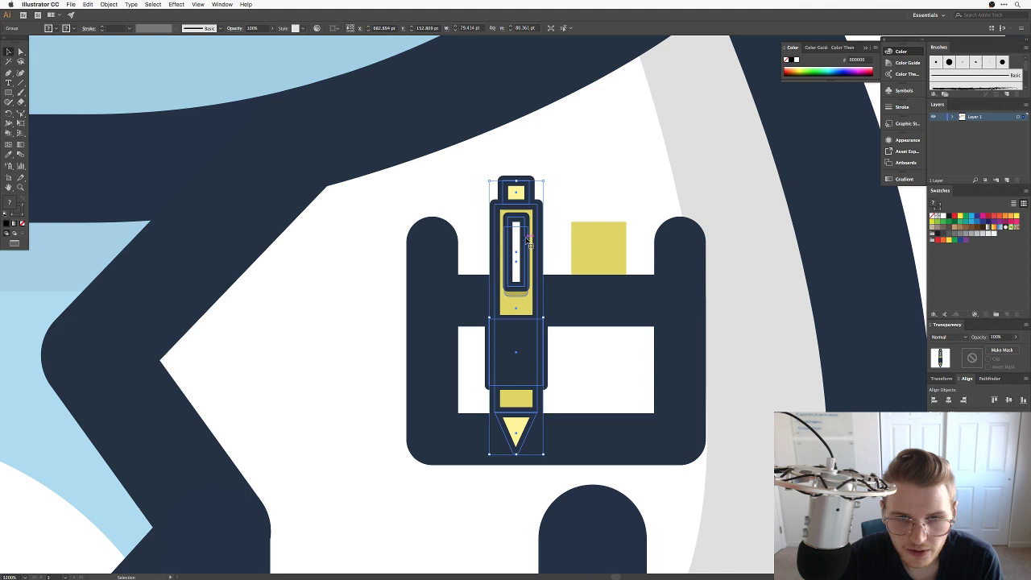
# Raise the top edge of the pocket's front panel to a height of about 13.1 pt and set its outline to 2 pt.
pyautogui.click(558, 300)
pyautogui.moveTo(557, 300); pyautogui.dragTo(558, 270)
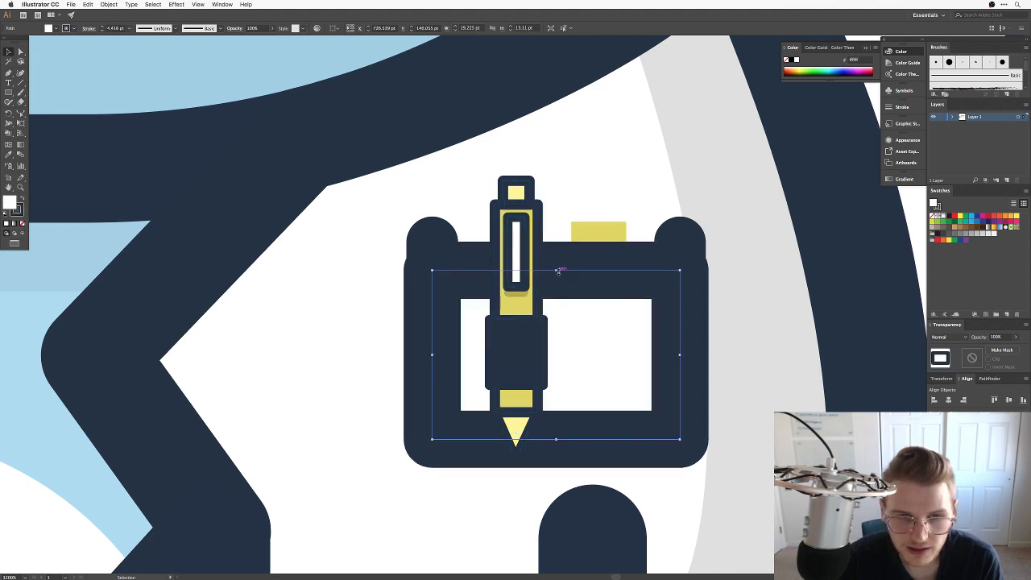
pyautogui.click(102, 31)
pyautogui.click(102, 31)
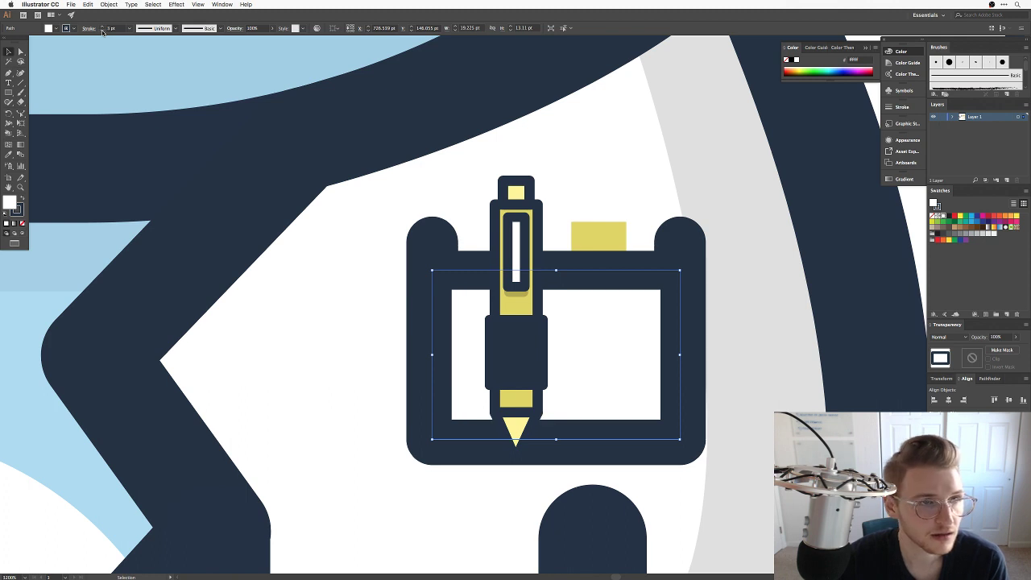
pyautogui.click(102, 30)
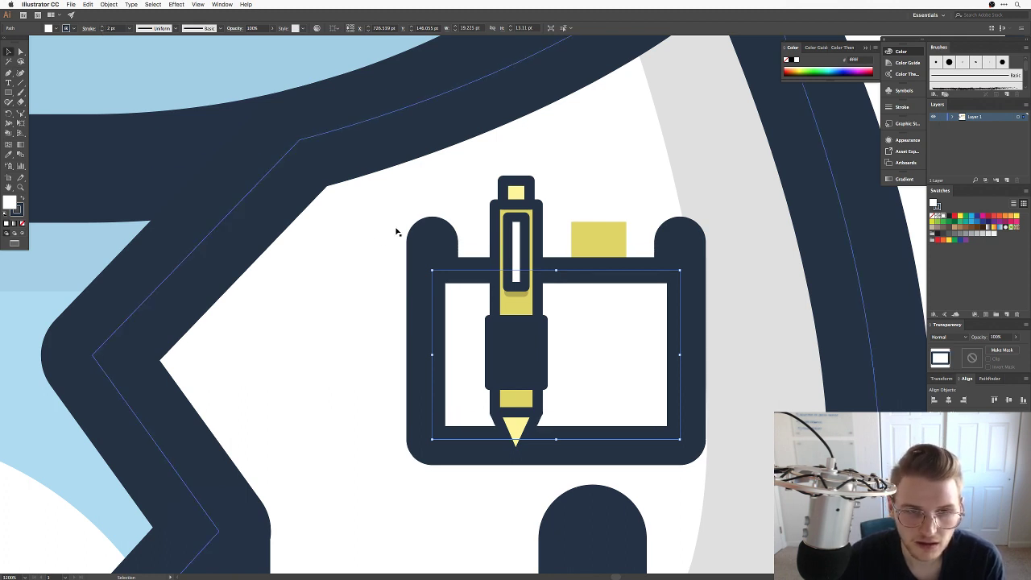
# Reduce the open outer pocket outline's stroke to 2 pt to match the front panel.
pyautogui.click(432, 241)
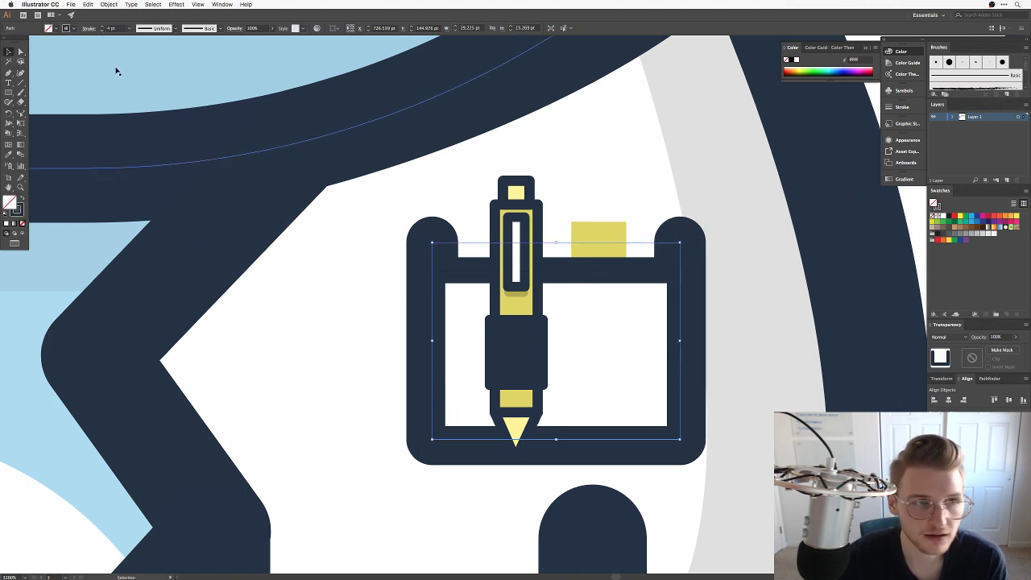
pyautogui.click(100, 30)
pyautogui.click(100, 30)
pyautogui.click(711, 154)
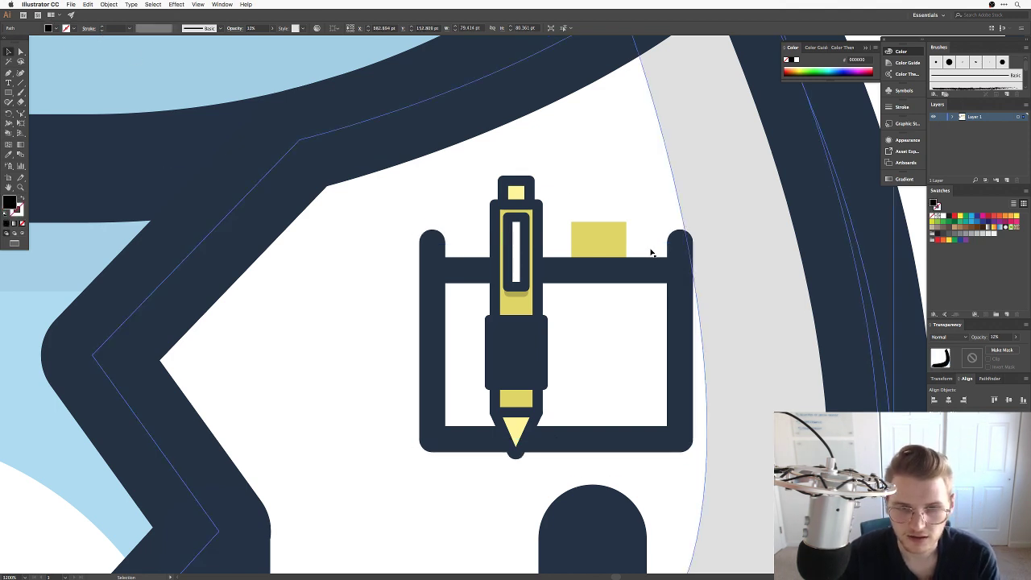
# Move the pen up slightly so its tip stays within the pocket's lower outline.
pyautogui.moveTo(521, 348); pyautogui.dragTo(526, 334)
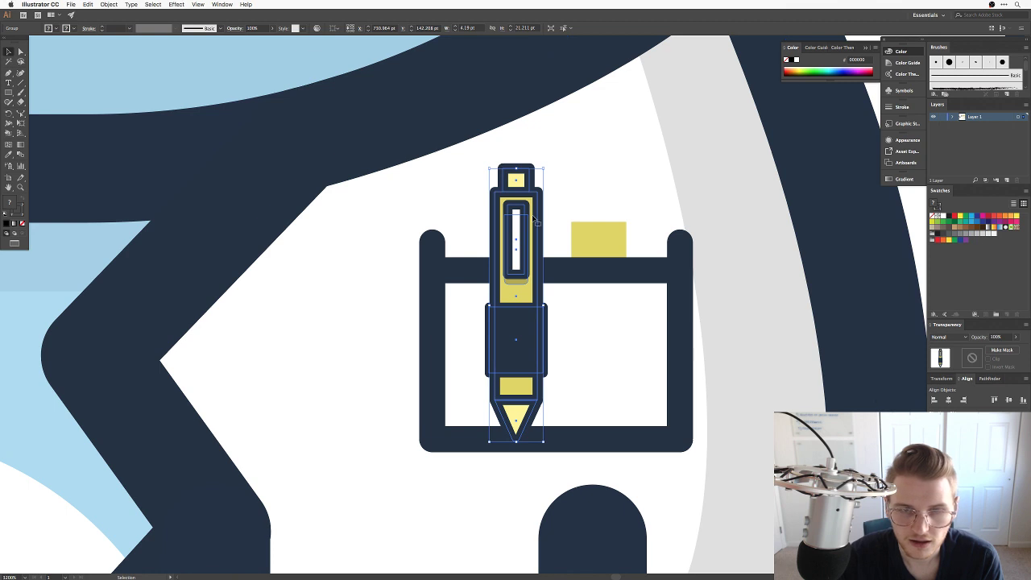
pyautogui.press('a')
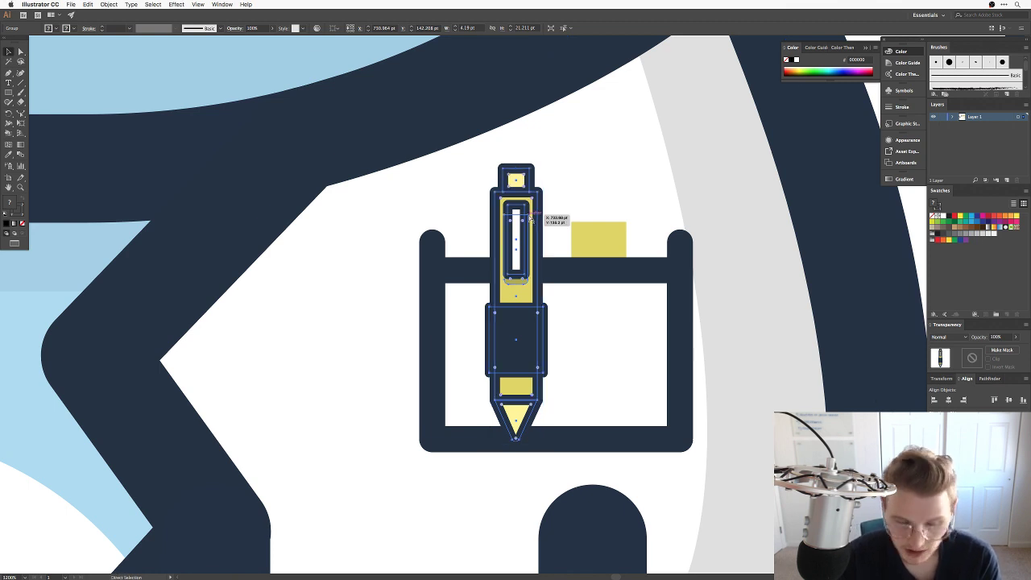
pyautogui.press('v')
pyautogui.click(555, 206)
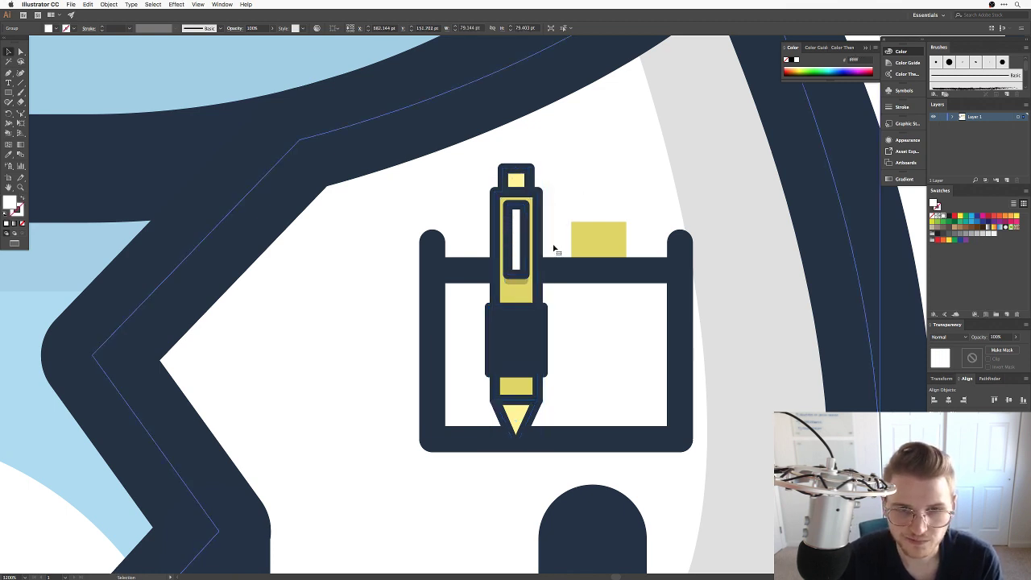
# Place a duplicate of the pen beside it over the shorter yellow placeholder and send the original behind the pocket's front panel.
pyautogui.click(519, 316)
pyautogui.press('a')
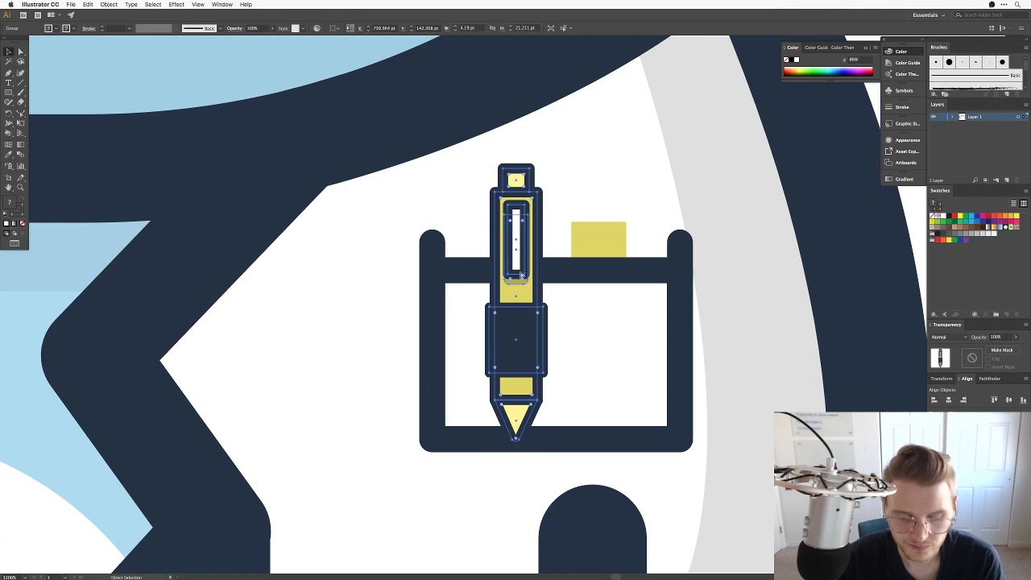
pyautogui.moveTo(522, 275); pyautogui.dragTo(621, 276)
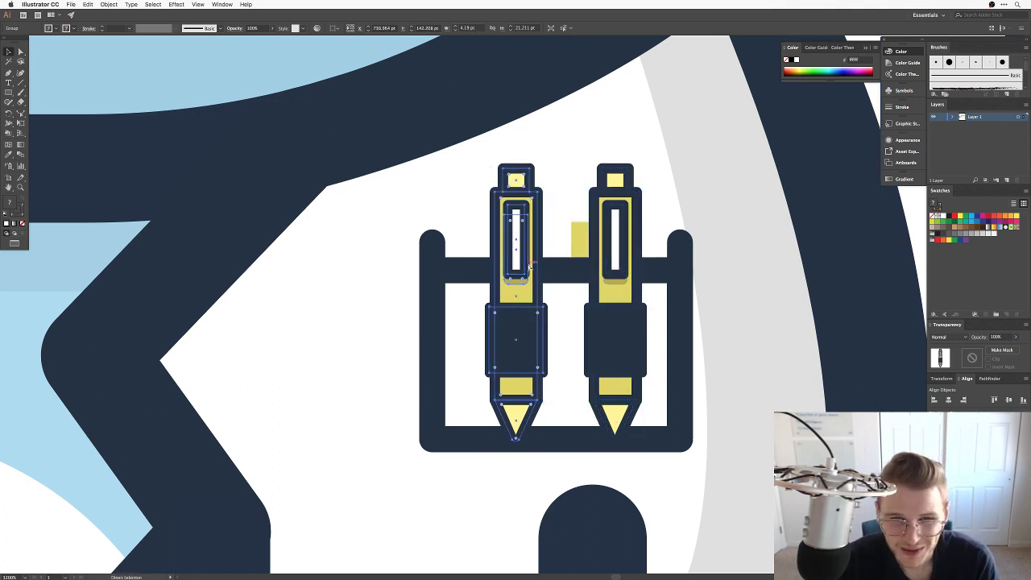
pyautogui.press('super+[')
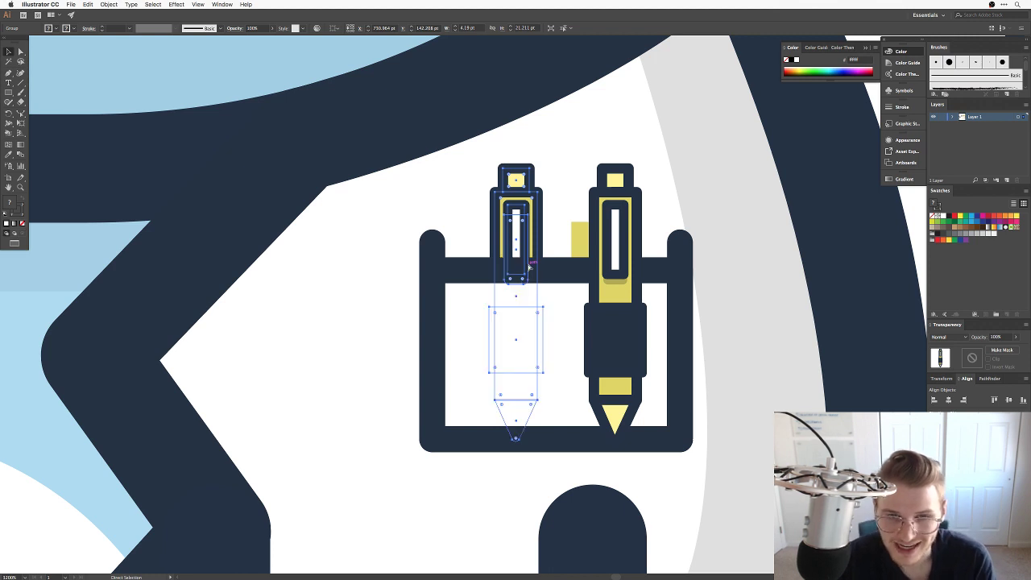
pyautogui.press('v')
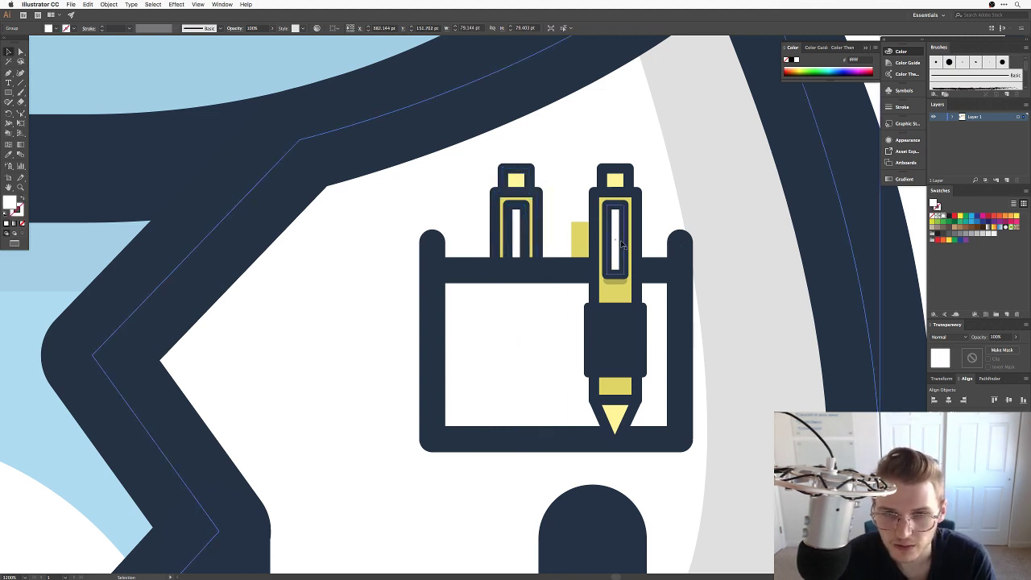
# Ungroup the duplicate pen and delete its body, grip, tip and top button, leaving only the clip and its shadow.
pyautogui.click(622, 242)
pyautogui.press('super+shift+g')
pyautogui.click(664, 256)
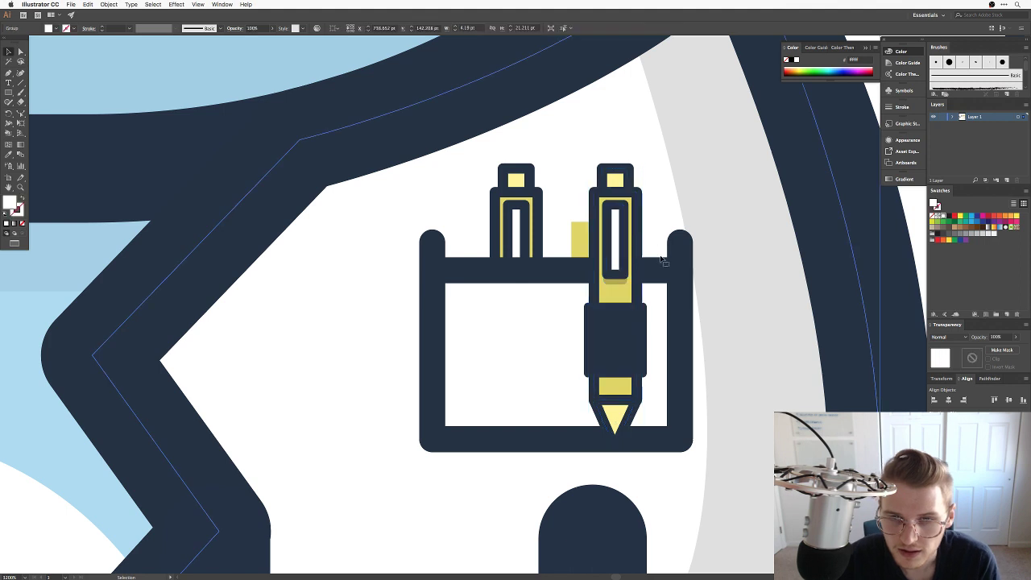
pyautogui.click(615, 317)
pyautogui.keyDown('shift'); pyautogui.click(614, 296); pyautogui.keyUp('shift')
pyautogui.press('super+[')
pyautogui.press('super+shift+a')
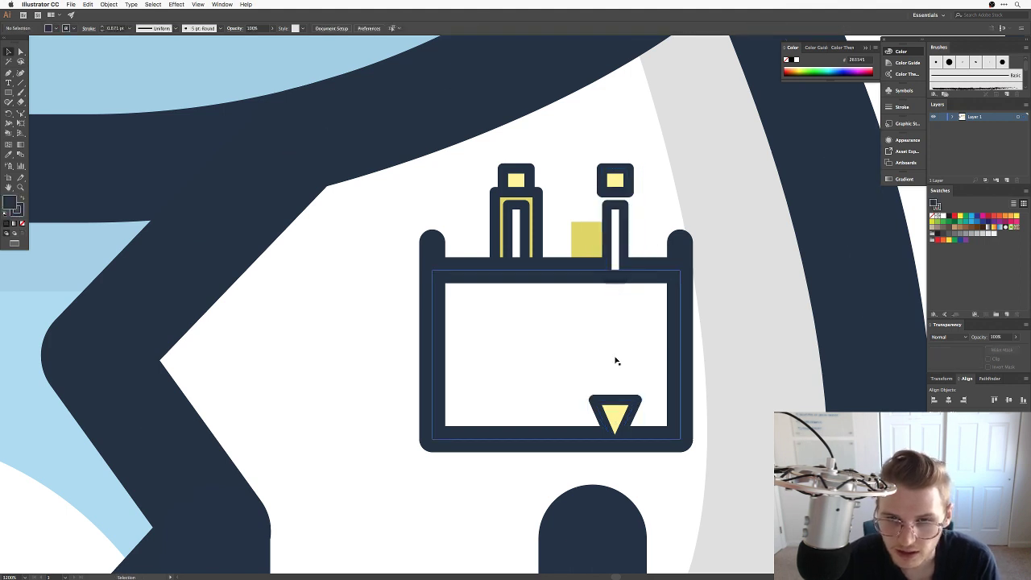
pyautogui.click(616, 412)
pyautogui.keyDown('shift'); pyautogui.click(614, 180); pyautogui.keyUp('shift')
pyautogui.press('Delete')
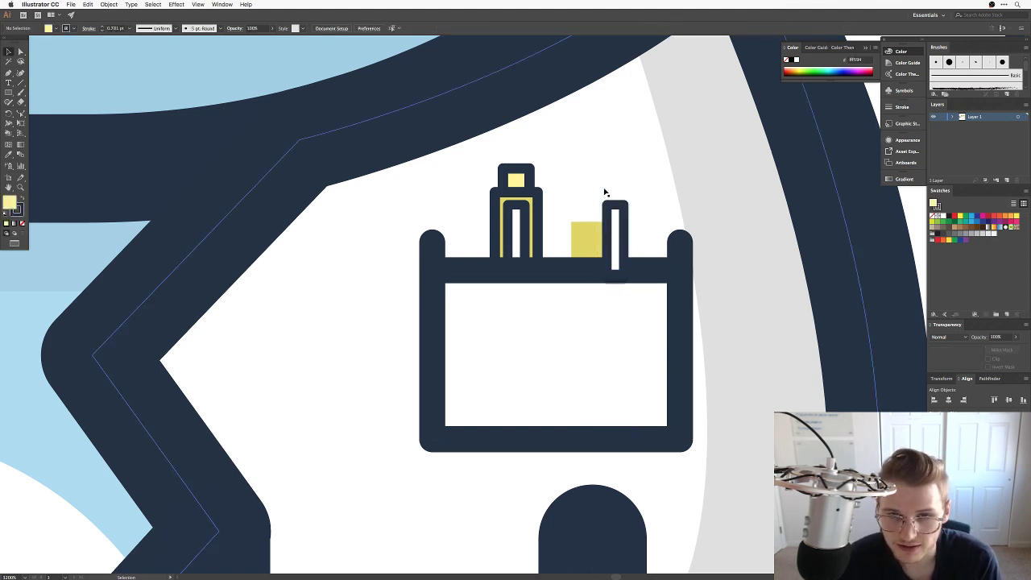
# Move the leftover clip and its shadow straight onto the original pen, in front of the pocket's front panel.
pyautogui.click(614, 232)
pyautogui.keyDown('shift'); pyautogui.click(617, 281); pyautogui.keyUp('shift')
pyautogui.moveTo(618, 280); pyautogui.dragTo(517, 265)
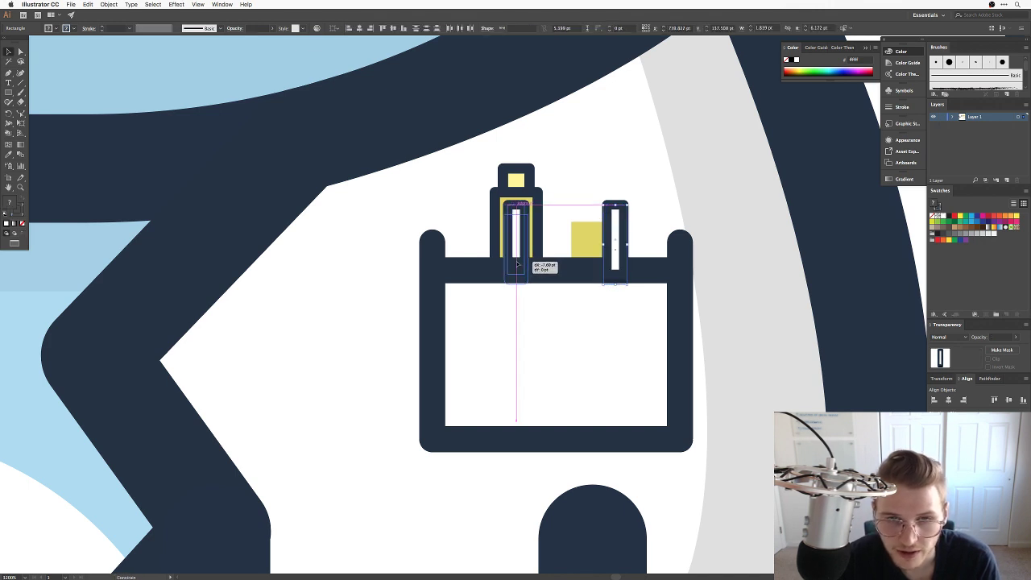
pyautogui.click(790, 220)
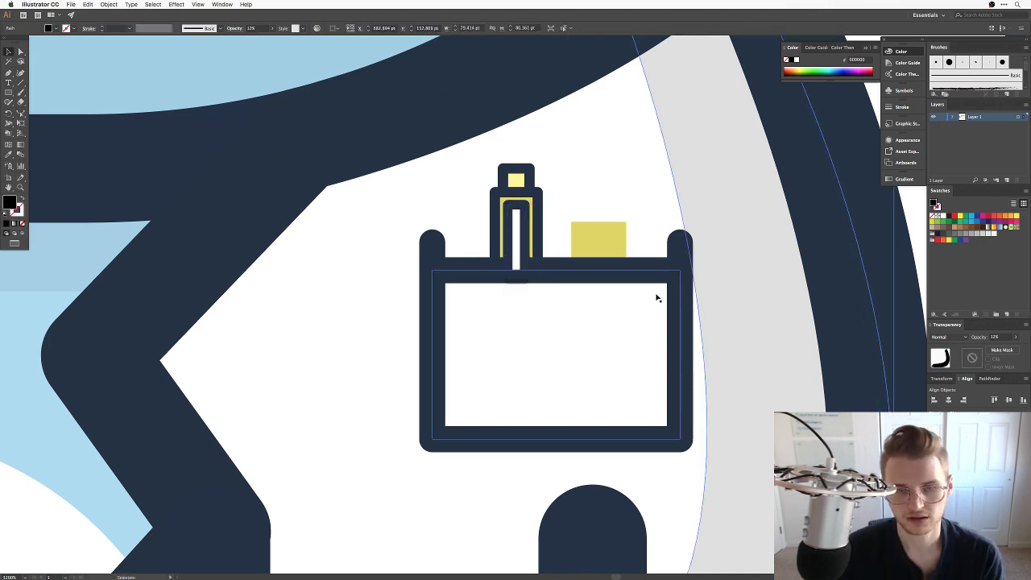
# Lower the whole pen, including the clip and shadow, slightly so the clip overlaps the pocket's front panel.
pyautogui.click(508, 176)
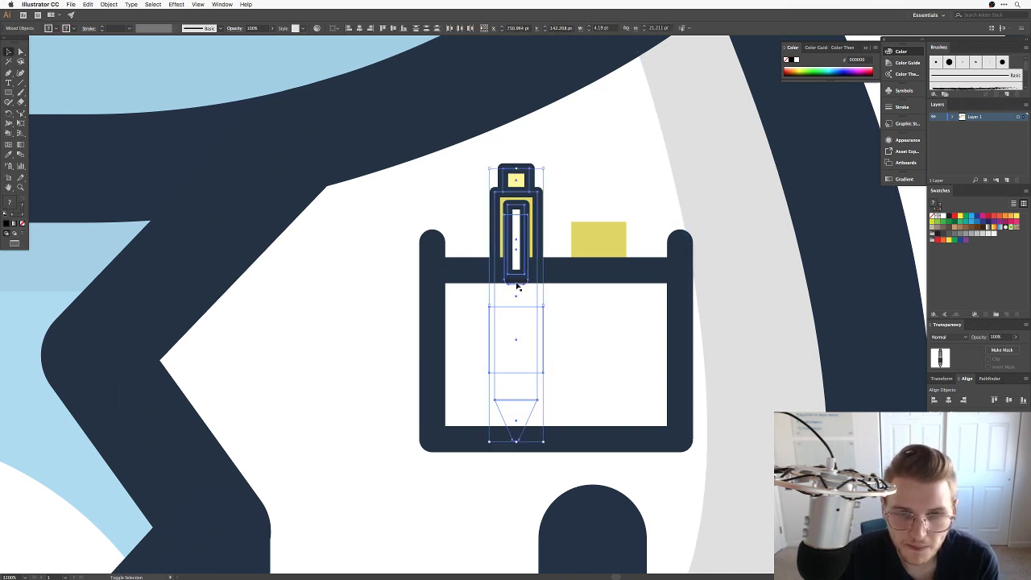
pyautogui.moveTo(520, 284); pyautogui.dragTo(521, 213)
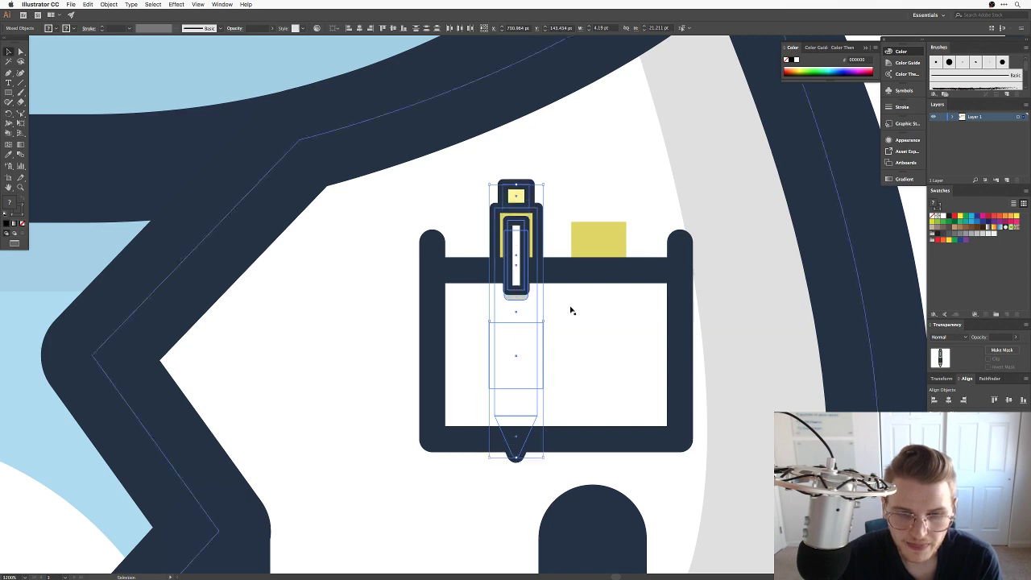
pyautogui.click(918, 226)
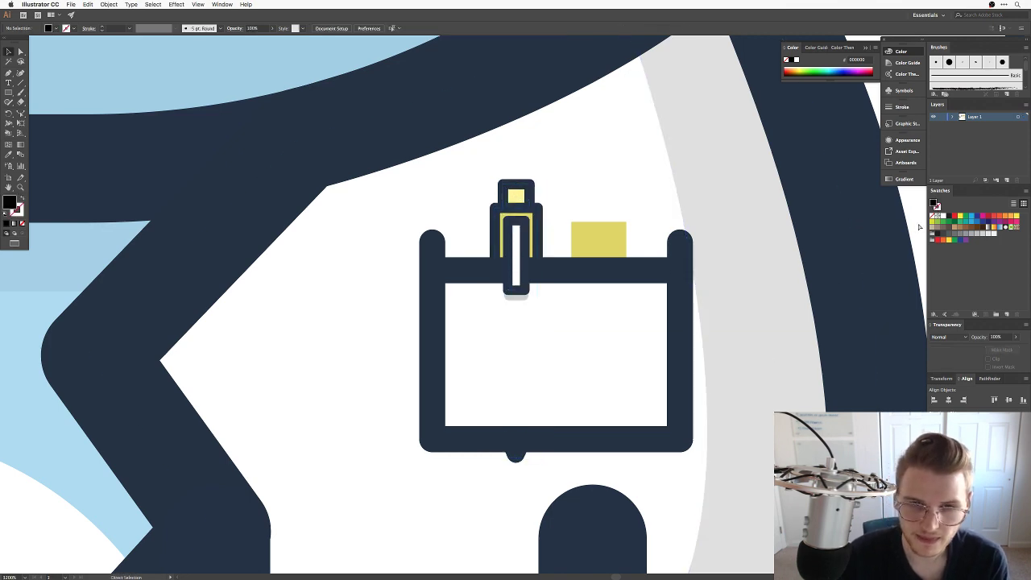
# Scale the whole pen with its clip up proportionally to about 28.9 pt high and reposition it in the pocket.
pyautogui.press('super+minus')
pyautogui.press('super+minus')
pyautogui.press('super+minus')
pyautogui.press('super+minus')
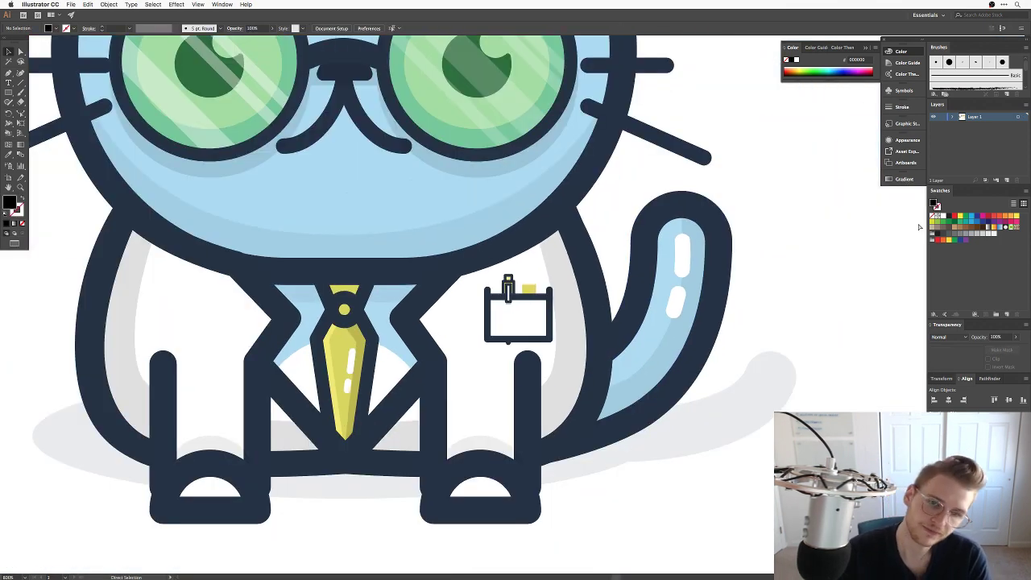
pyautogui.press('super+plus')
pyautogui.press('super+plus')
pyautogui.press('super+plus')
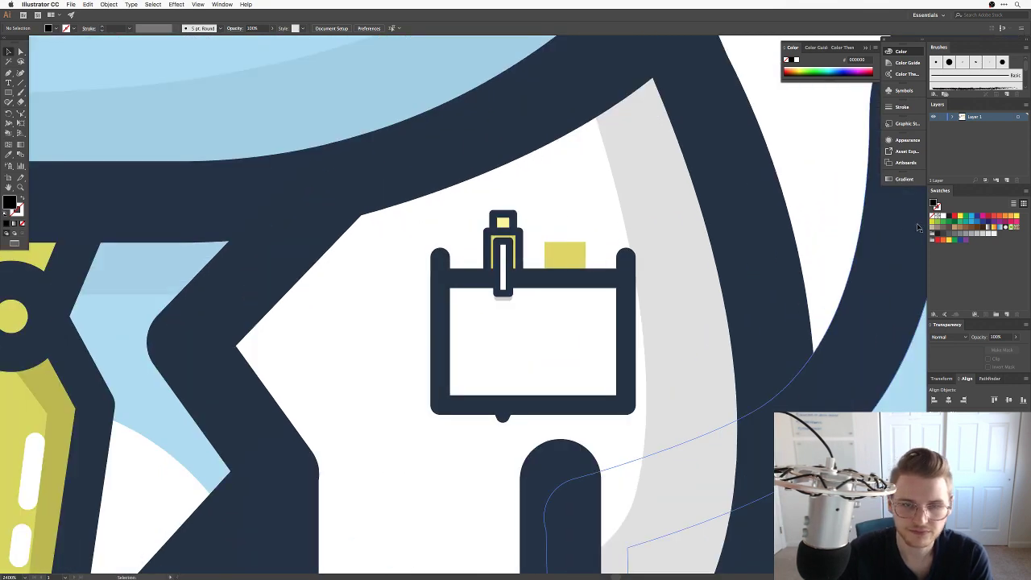
pyautogui.click(504, 247)
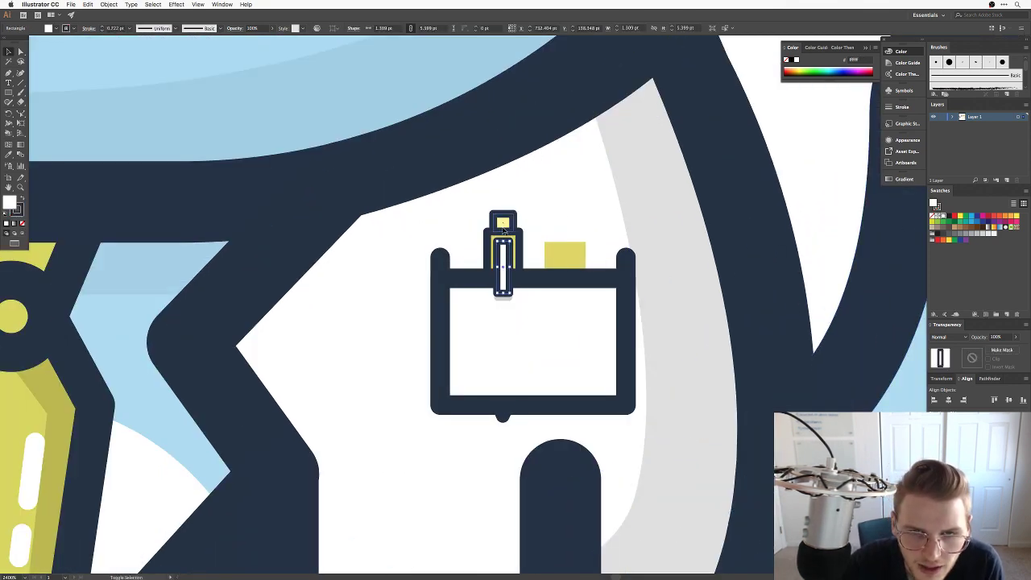
pyautogui.keyDown('shift'); pyautogui.click(520, 220); pyautogui.keyUp('shift')
pyautogui.moveTo(523, 214); pyautogui.dragTo(555, 187)
pyautogui.moveTo(500, 244); pyautogui.dragTo(501, 269)
pyautogui.moveTo(569, 468); pyautogui.dragTo(552, 352)
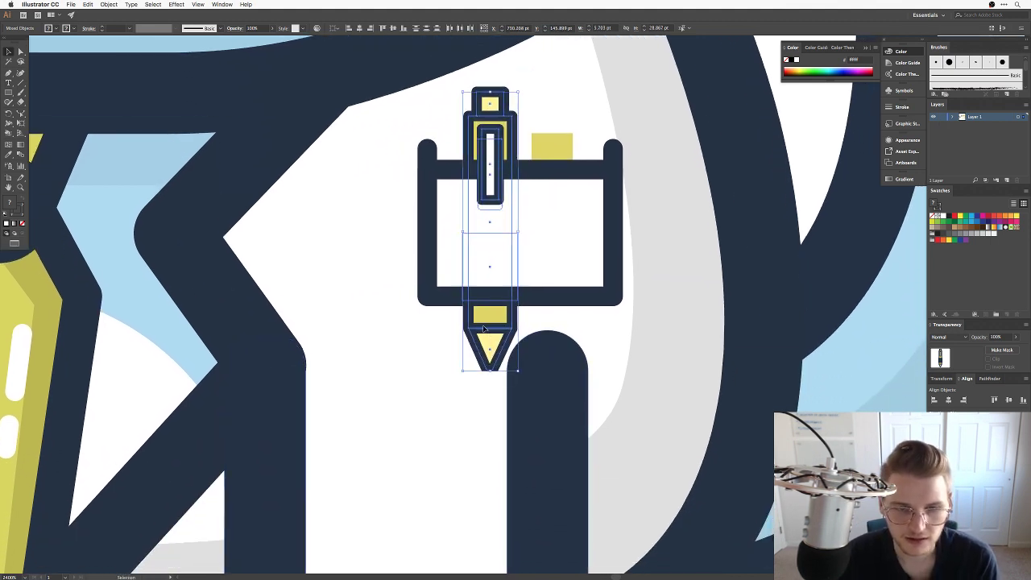
# Isolate the pen group and delete the pen's triangular tip.
pyautogui.doubleClick(495, 342)
pyautogui.press('a')
pyautogui.moveTo(504, 398); pyautogui.dragTo(459, 350)
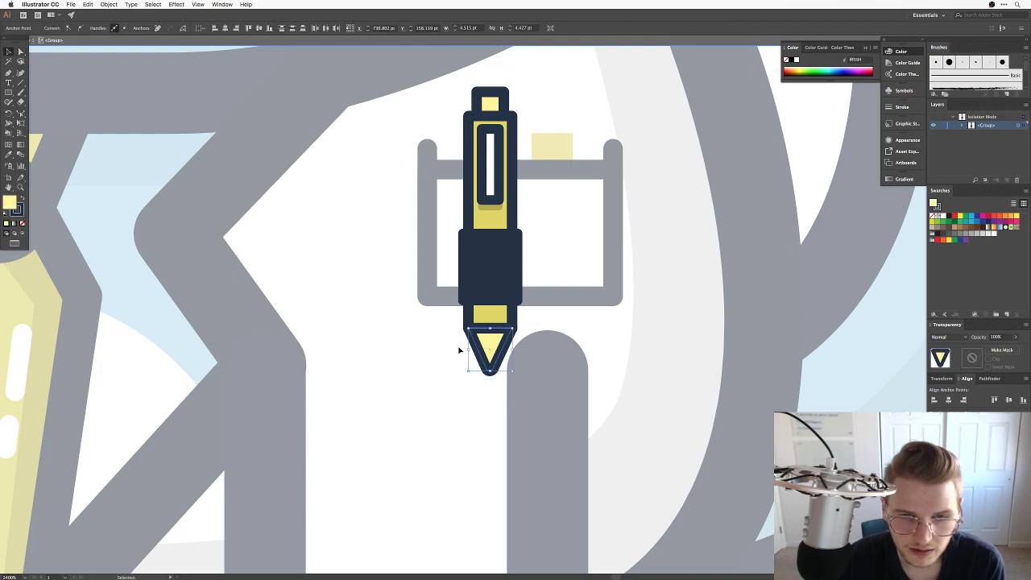
pyautogui.press('Delete')
# Shorten the pen's body by raising its lower edge so it ends within the pocket.
pyautogui.moveTo(594, 338); pyautogui.dragTo(430, 318)
pyautogui.hotkey('shift', 'Up')
pyautogui.press('Down')
pyautogui.press('Down')
pyautogui.press('Down')
pyautogui.press('Down')
pyautogui.press('Down')
pyautogui.press('Down')
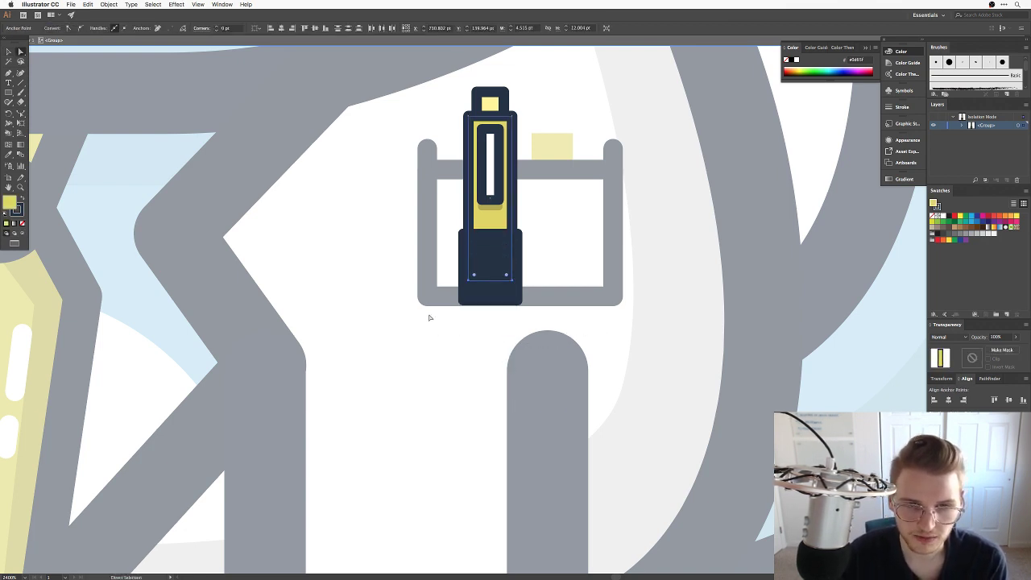
# Delete the dark grip from the pen and leave the isolated group.
pyautogui.press('v')
pyautogui.click(473, 297)
pyautogui.press('Delete')
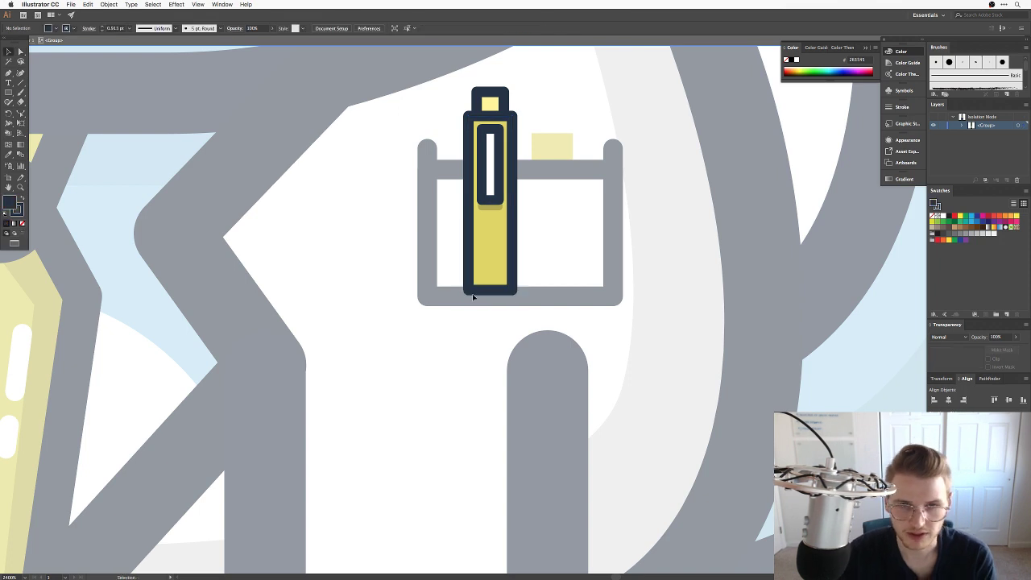
pyautogui.press('Escape')
# Remove the yellow placeholder rectangle and place a duplicate of the shortened pen in its spot beside the original.
pyautogui.scroll(5, 638, 301)
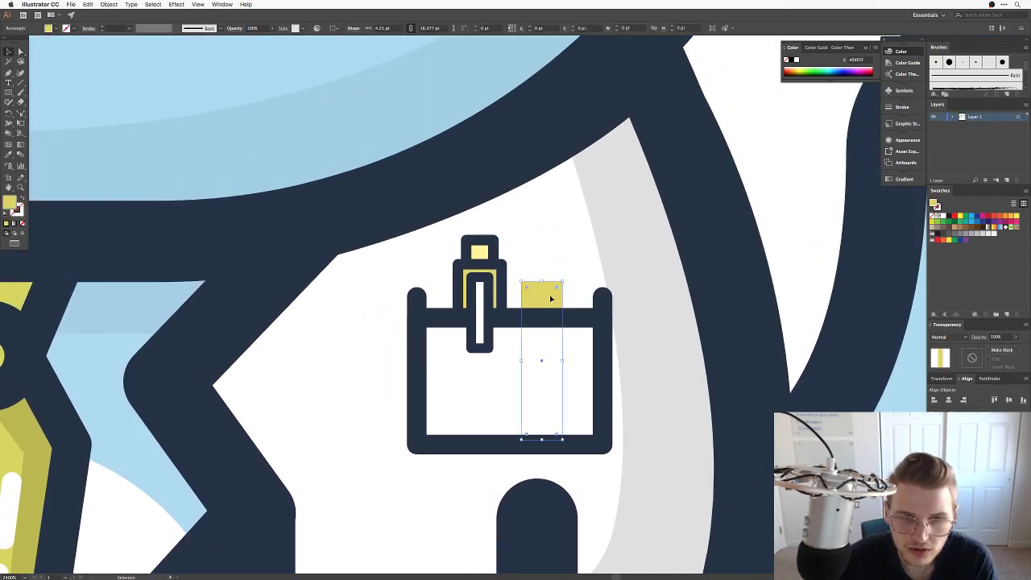
pyautogui.click(485, 297)
pyautogui.keyDown('shift'); pyautogui.click(483, 252); pyautogui.keyUp('shift')
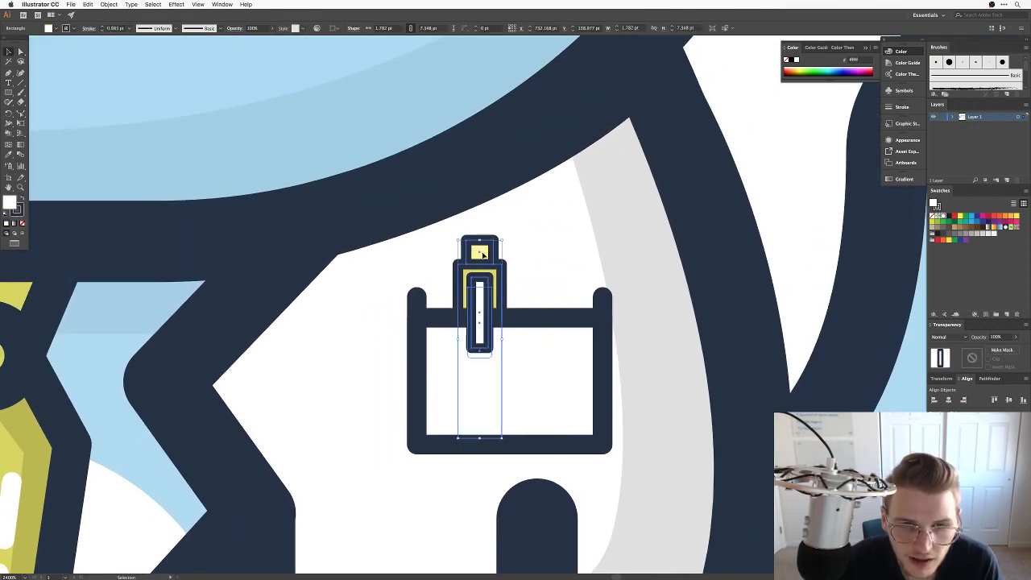
pyautogui.moveTo(497, 267); pyautogui.dragTo(562, 270)
pyautogui.click(559, 365)
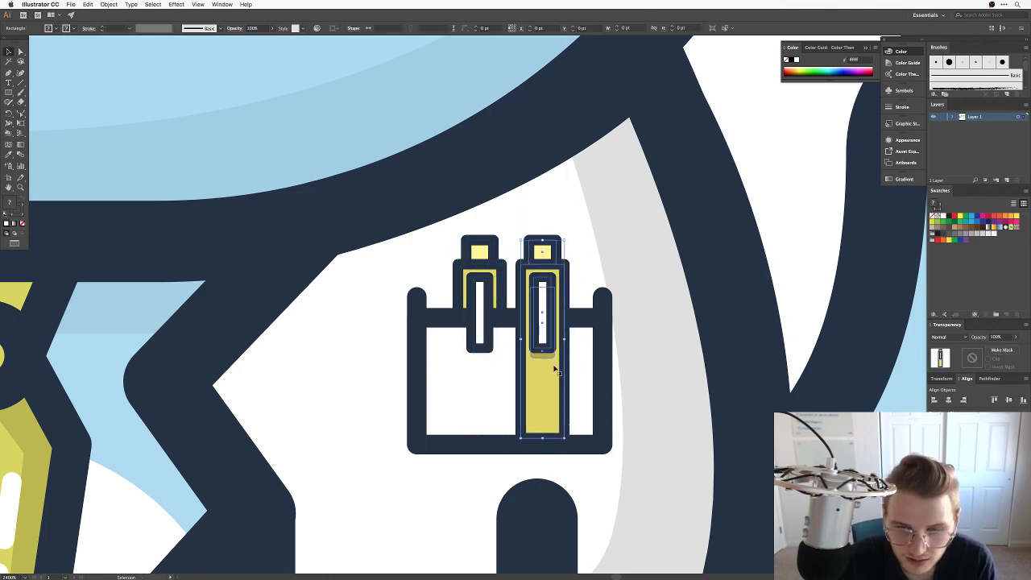
# Send the duplicate pen's body behind the pocket's front panel, keeping its clip in front.
pyautogui.press('a')
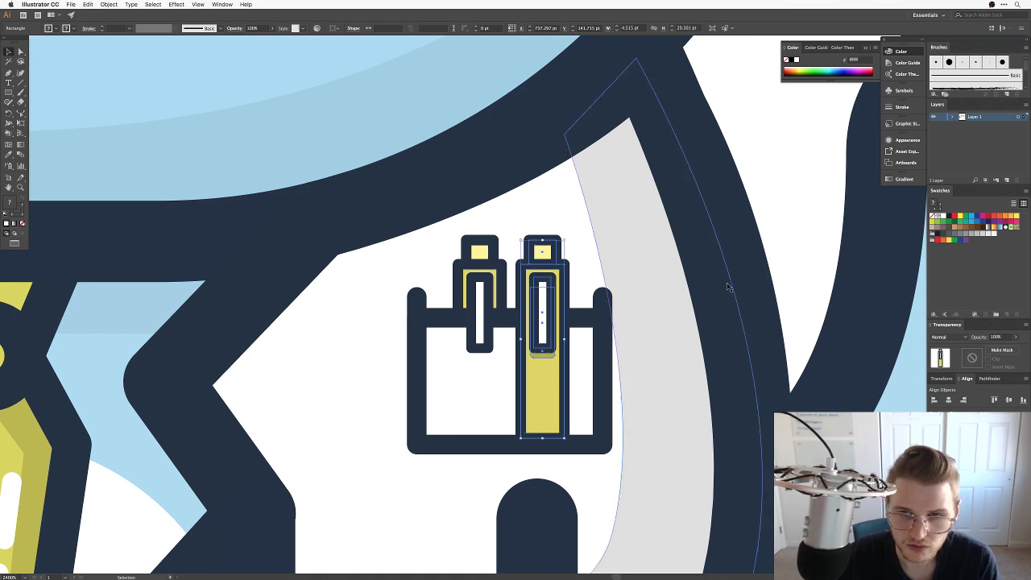
pyautogui.click(811, 202)
pyautogui.press('v')
pyautogui.hotkey('ctrl', '-')
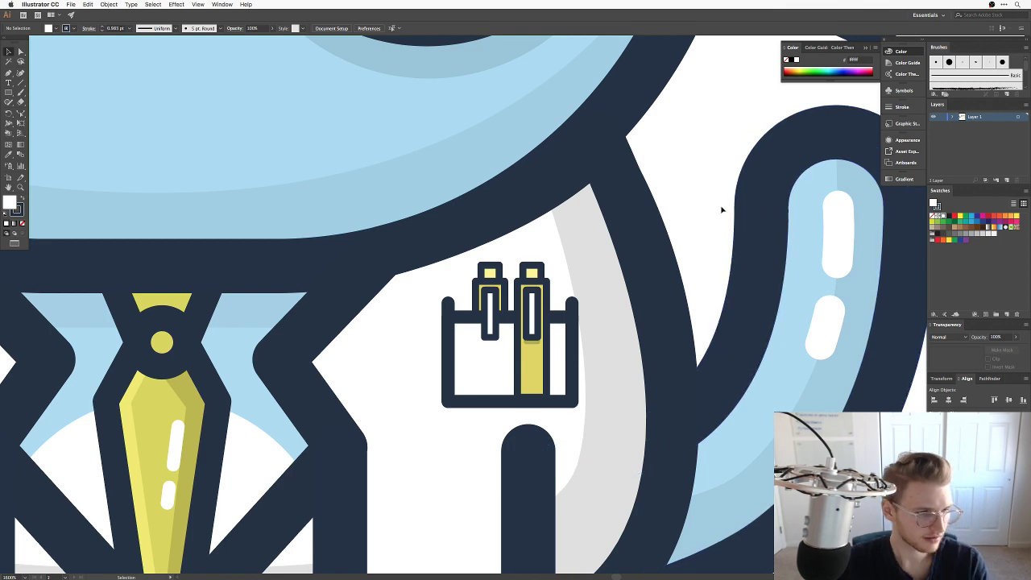
pyautogui.hotkey('ctrl', '-')
pyautogui.hotkey('ctrl', '-')
pyautogui.hotkey('ctrl', '-')
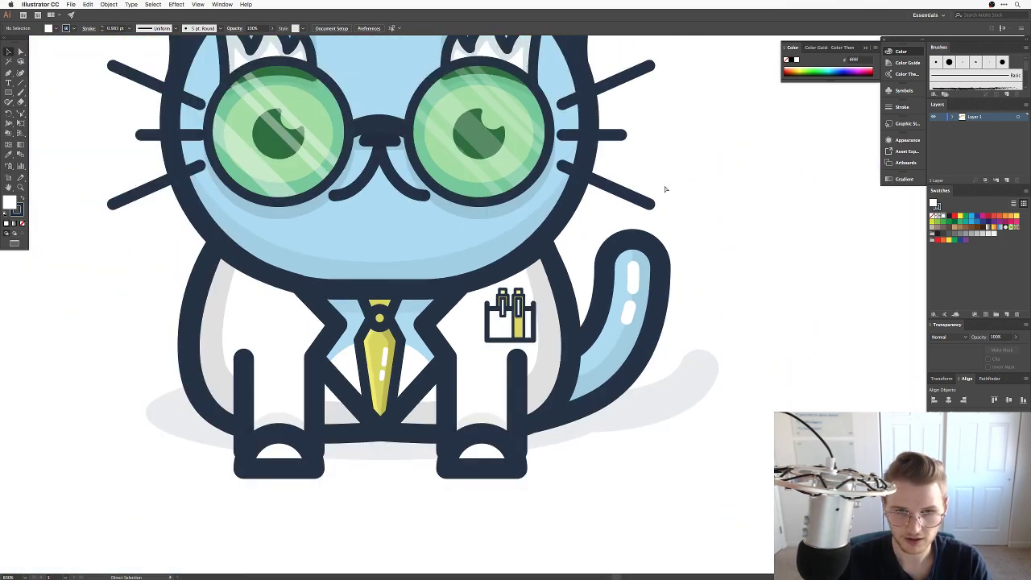
pyautogui.hotkey('ctrl', '+')
pyautogui.hotkey('ctrl', '+')
pyautogui.click(529, 353)
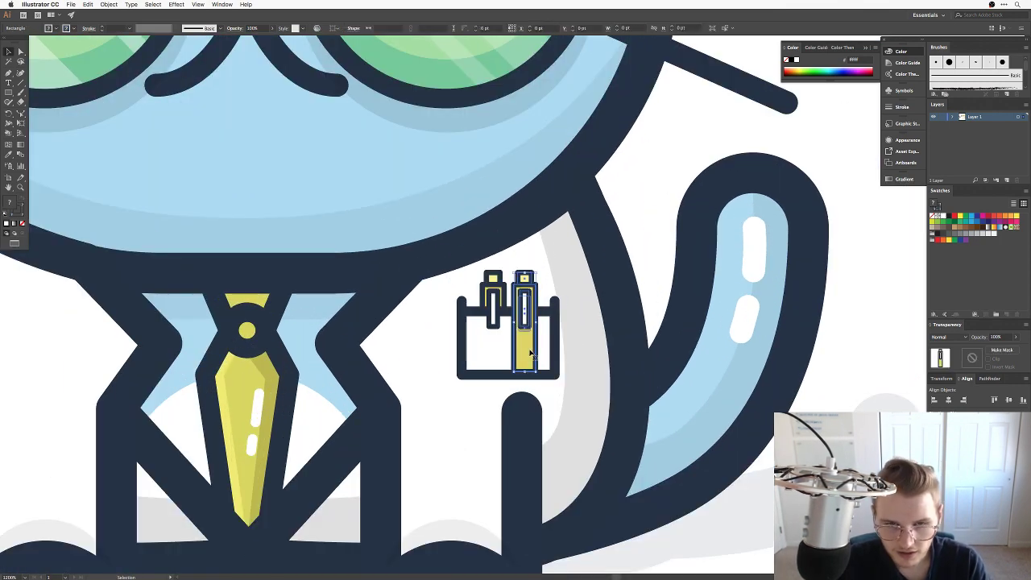
pyautogui.hotkey('ctrl', 'shift', '[')
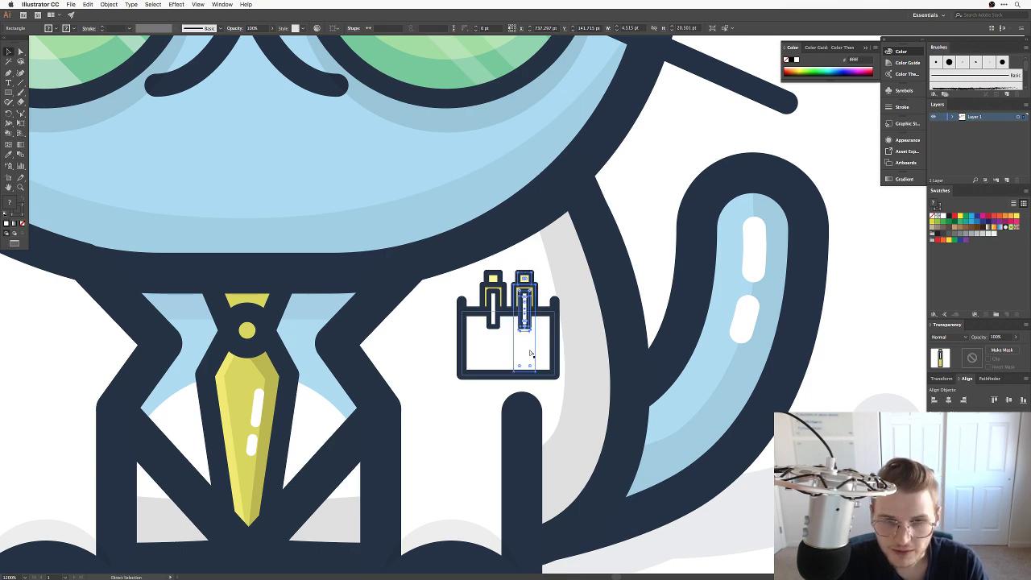
pyautogui.click(645, 230)
pyautogui.moveTo(647, 234); pyautogui.dragTo(690, 265)
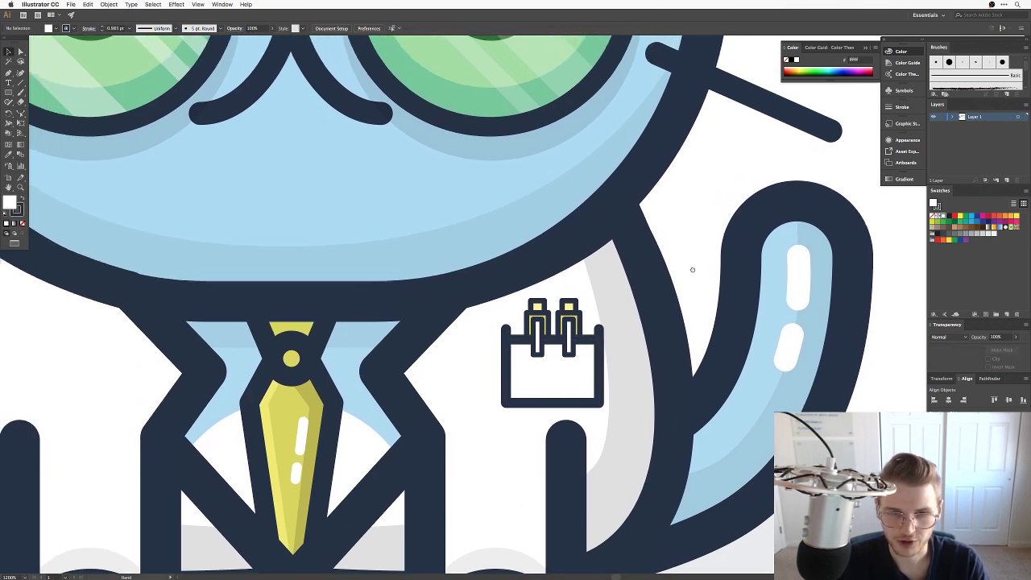
# Change the fill of the first pen's body, nearest the tie, to a soft red.
pyautogui.scroll(6, 609, 325)
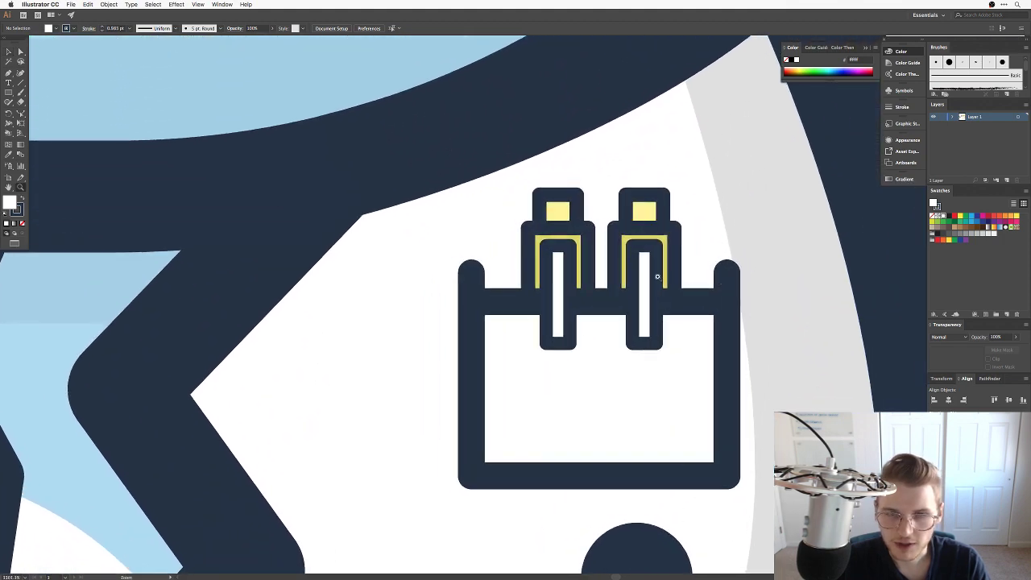
pyautogui.press('a')
pyautogui.click(575, 245)
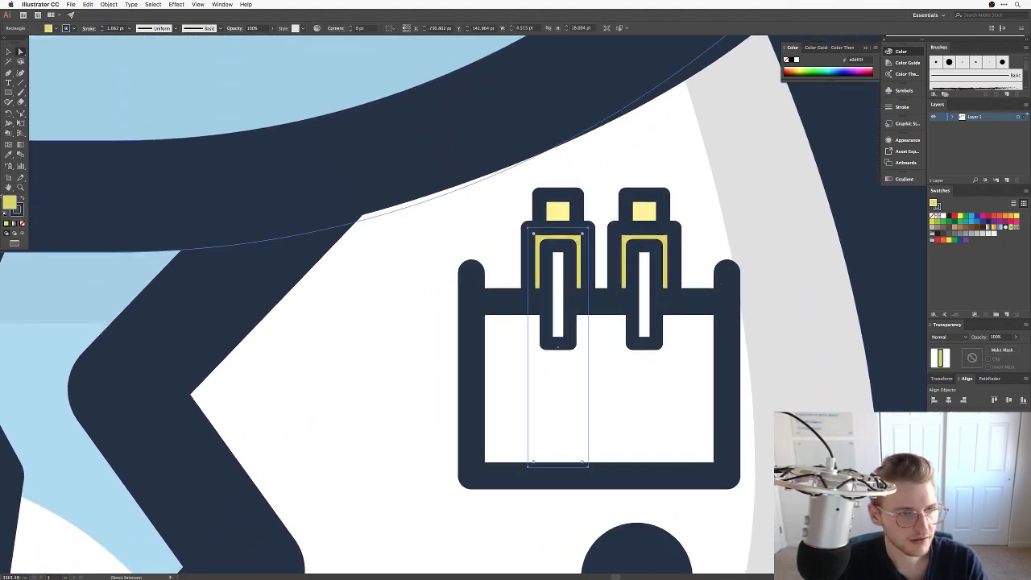
pyautogui.doubleClick(9, 202)
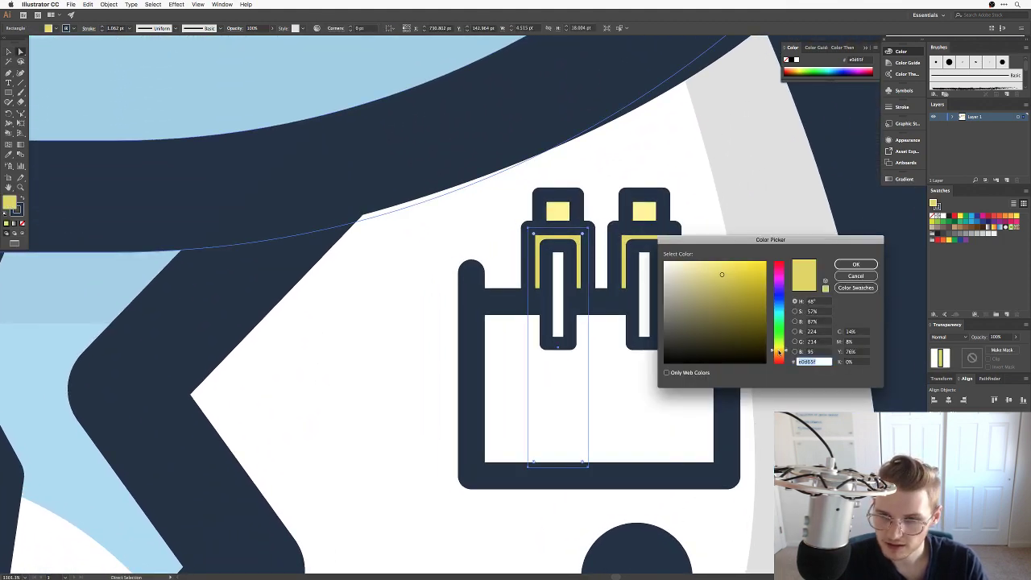
pyautogui.moveTo(779, 351); pyautogui.dragTo(780, 376)
pyautogui.moveTo(749, 289); pyautogui.dragTo(730, 271)
pyautogui.press('Return')
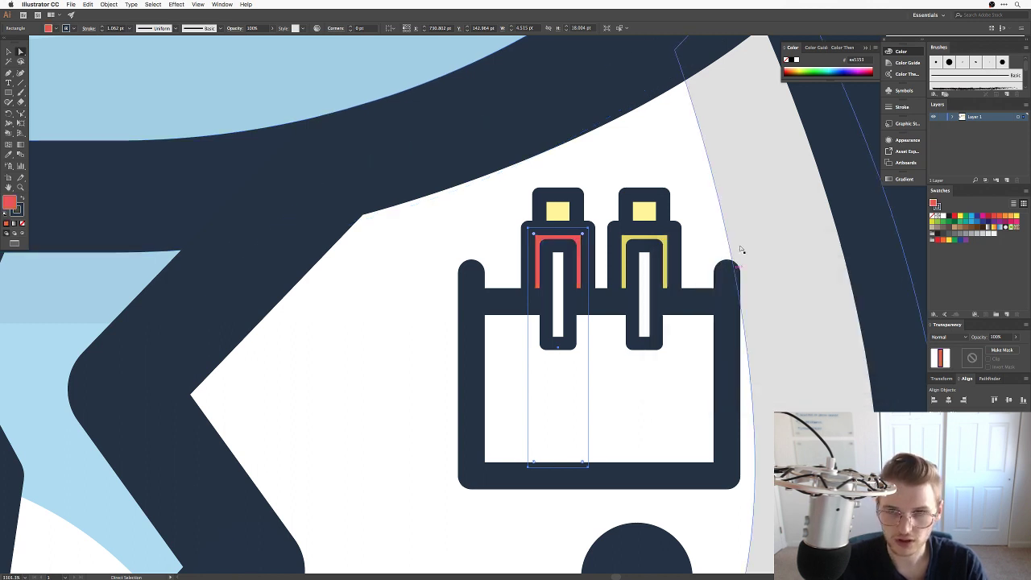
# Match the first pen's top button to the red of its body by sampling the colour with the Eyedropper.
pyautogui.click(554, 211)
pyautogui.press('i')
pyautogui.click(574, 238)
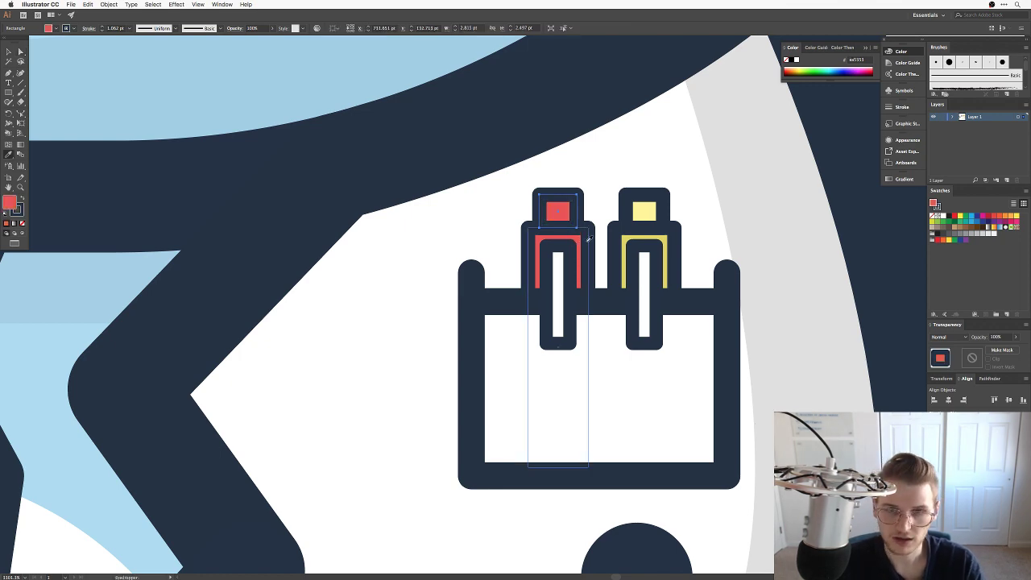
pyautogui.press('v')
pyautogui.click(753, 248)
# Examine how the pocket and its two pens look within the whole cat illustration.
pyautogui.press('super+minus')
pyautogui.press('super+minus')
pyautogui.press('super+minus')
pyautogui.press('super+minus')
pyautogui.press('super+minus')
pyautogui.press('super+minus')
pyautogui.press('super+minus')
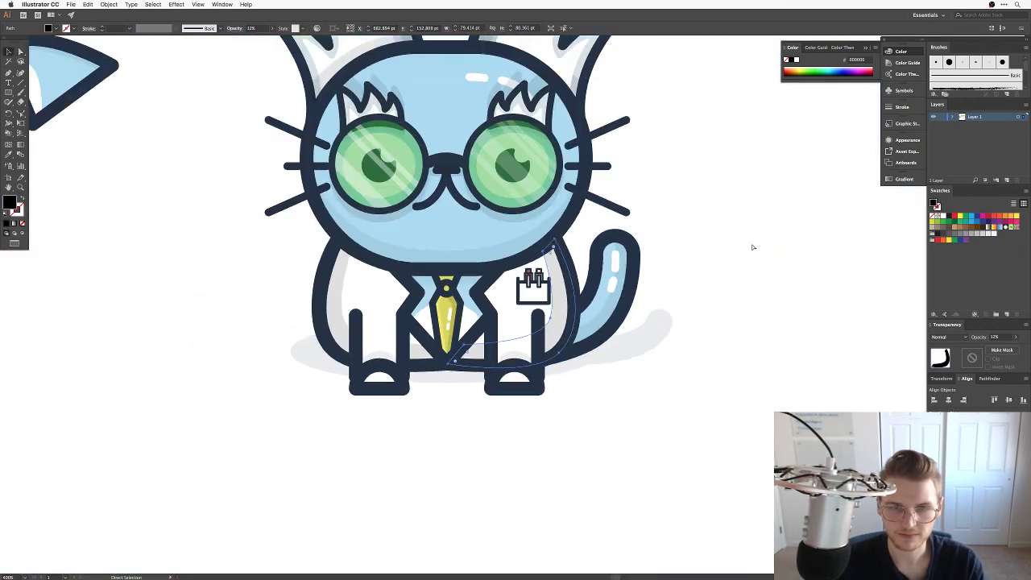
pyautogui.click(702, 215)
pyautogui.scroll(2, 685, 229)
pyautogui.hscroll(-1, 685, 230)
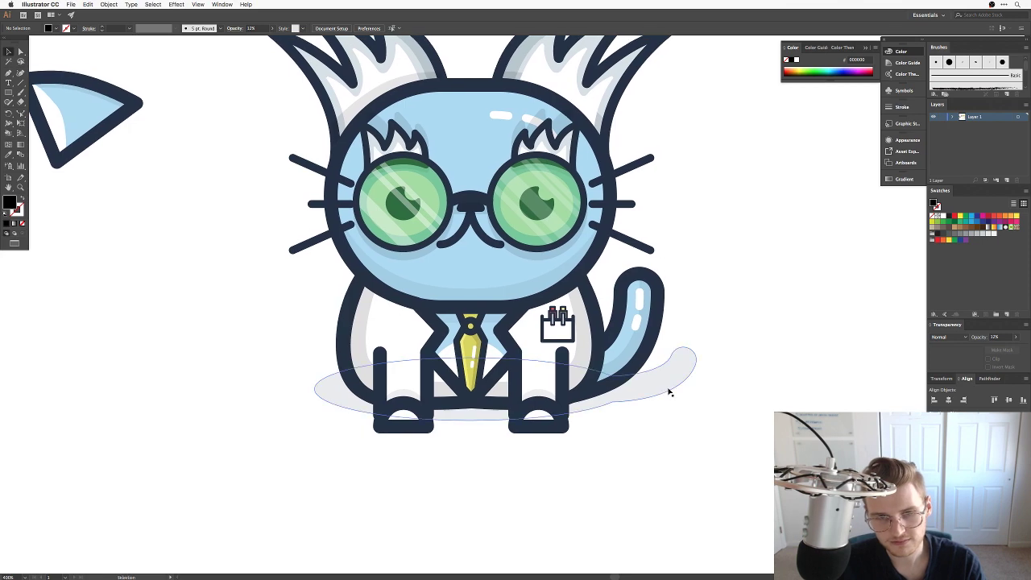
# Scale the pocket's front and back shapes down together to about 14.8 pt wide.
pyautogui.click(578, 337)
pyautogui.moveTo(563, 322); pyautogui.dragTo(518, 435)
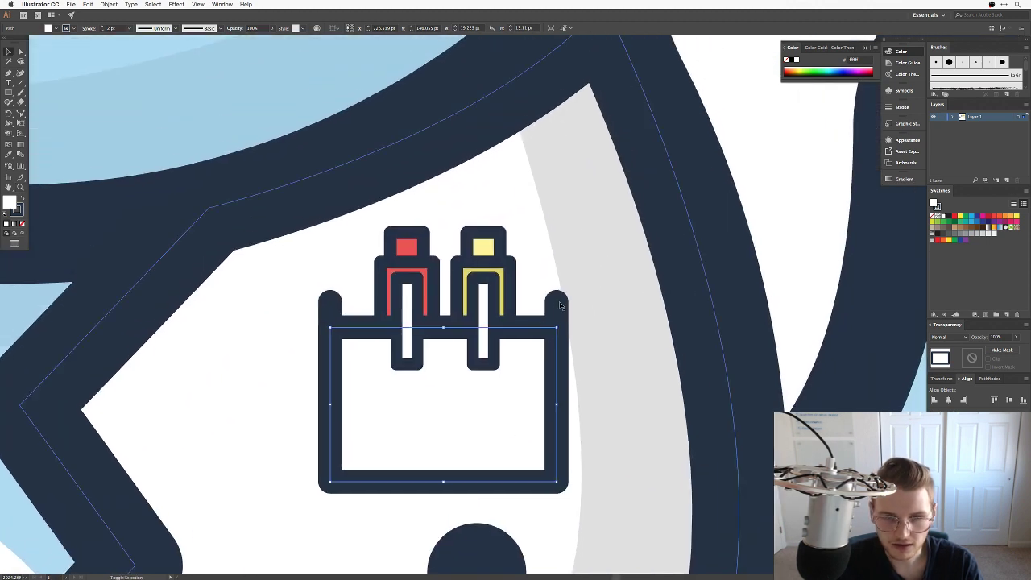
pyautogui.moveTo(556, 392); pyautogui.dragTo(497, 401)
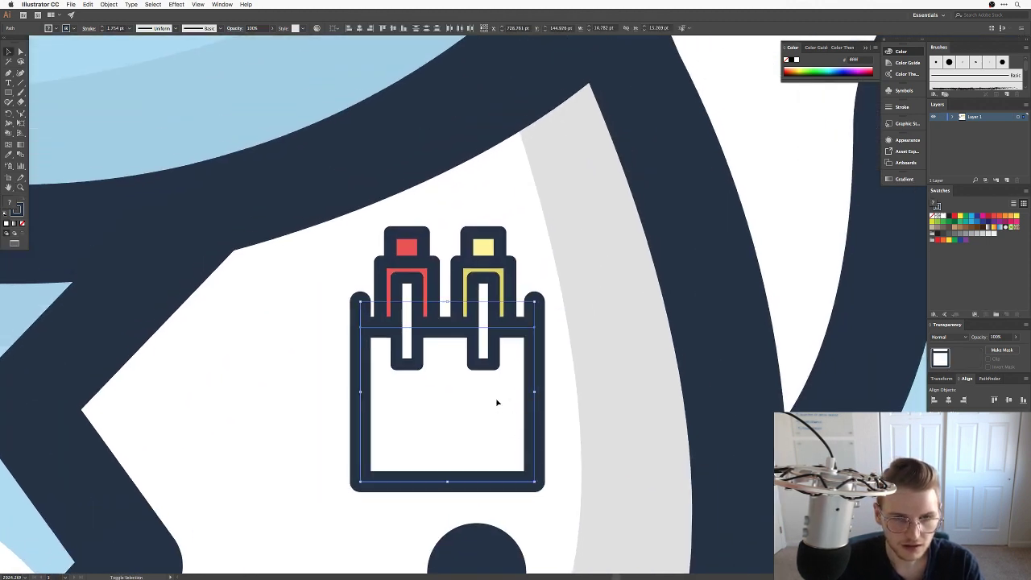
# Shift the pocket shapes towards the tie until they are centred beneath the two pens.
pyautogui.press('Left')
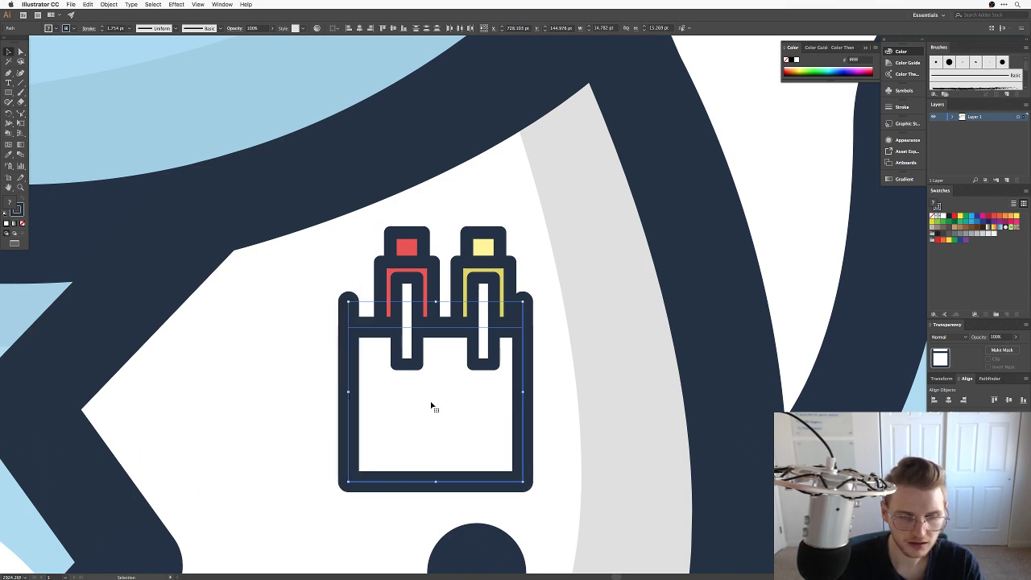
pyautogui.press('super+z')
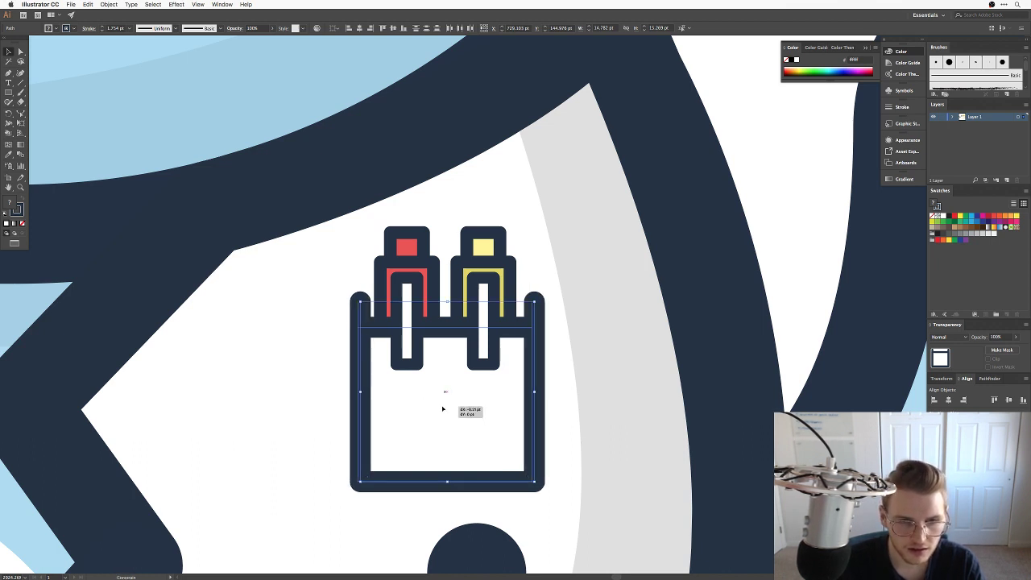
pyautogui.press('Left')
pyautogui.press('a')
pyautogui.press('super+minus')
pyautogui.press('super+minus')
pyautogui.press('super+minus')
pyautogui.press('super+minus')
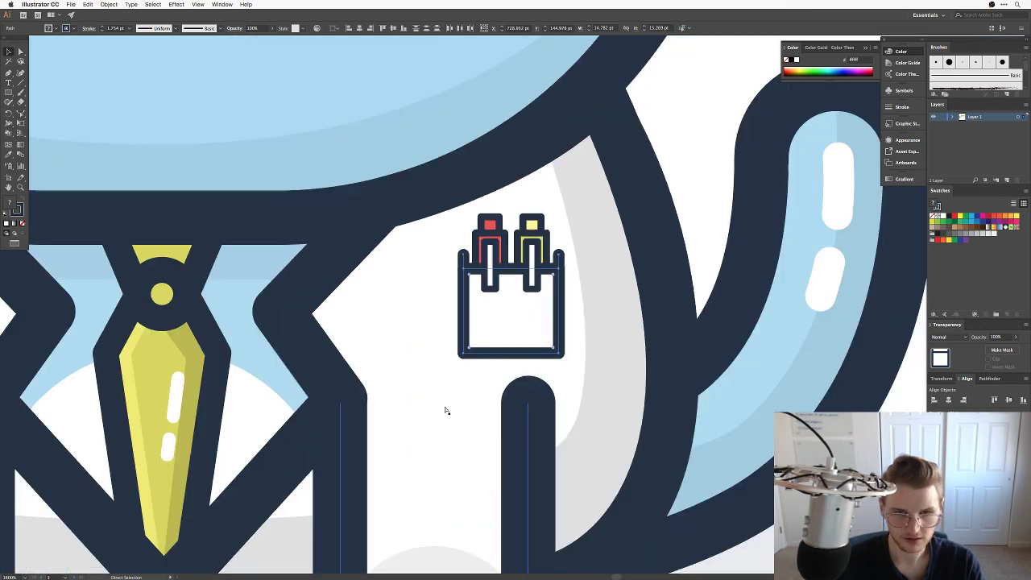
pyautogui.press('v')
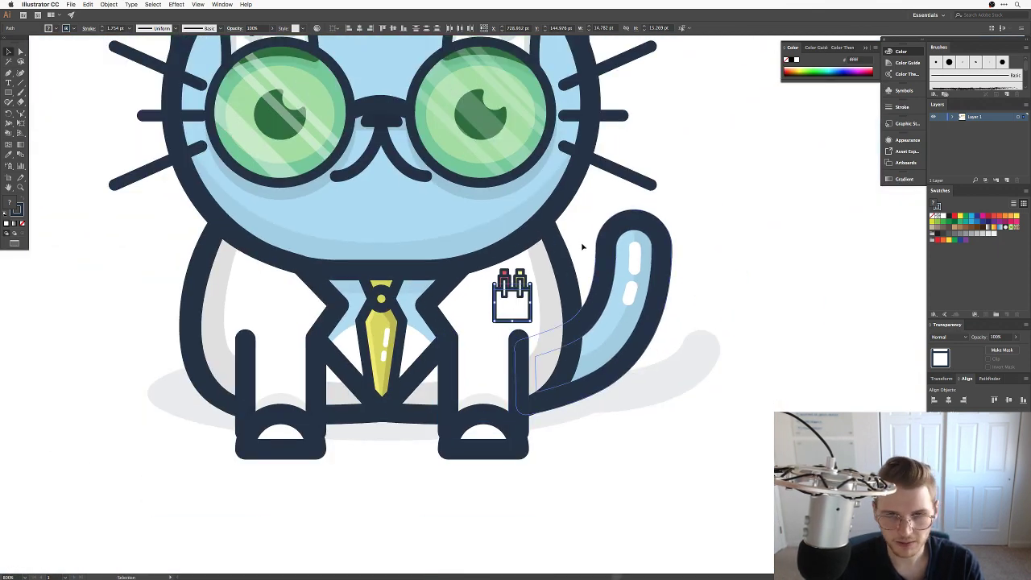
pyautogui.click(578, 268)
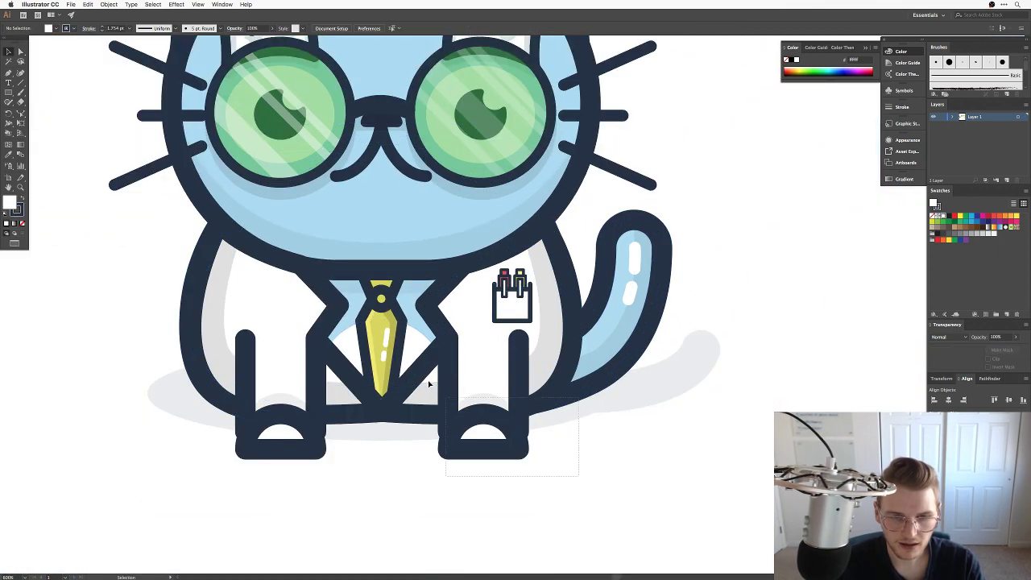
# Move the pocket and both pens together closer to the tie and slightly lower, just above the front leg.
pyautogui.press('v')
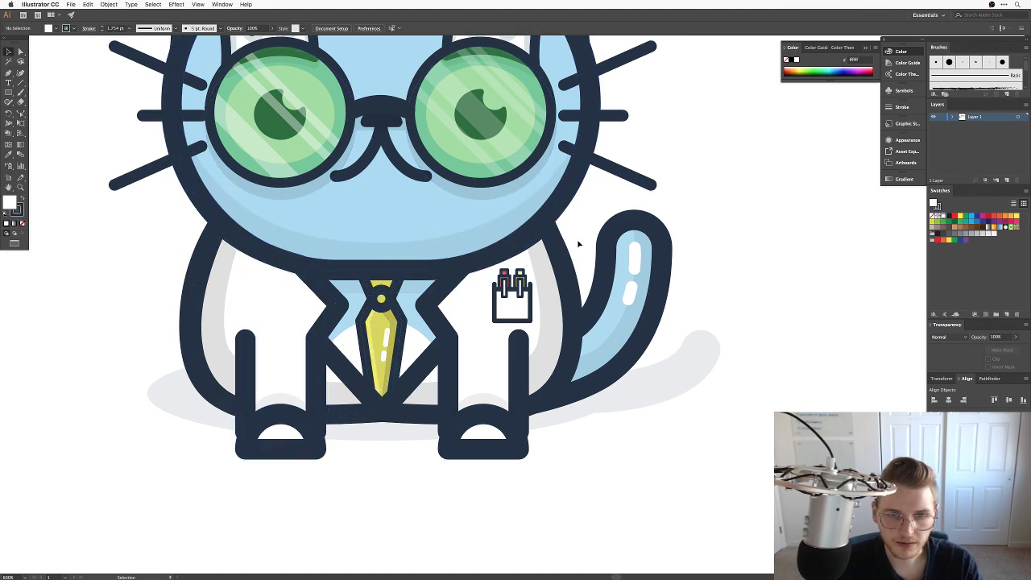
pyautogui.click(522, 316)
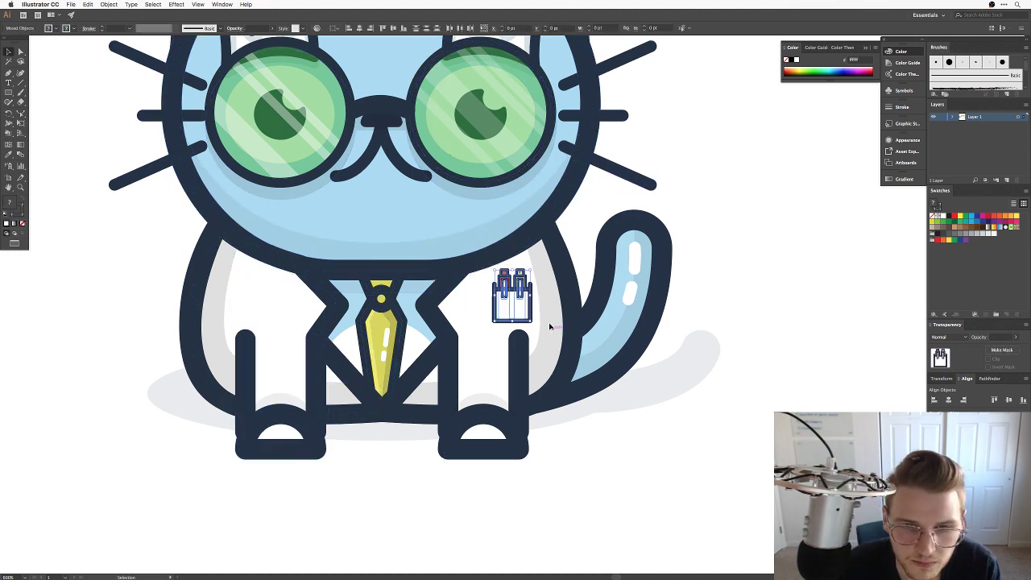
pyautogui.moveTo(516, 319); pyautogui.dragTo(497, 321)
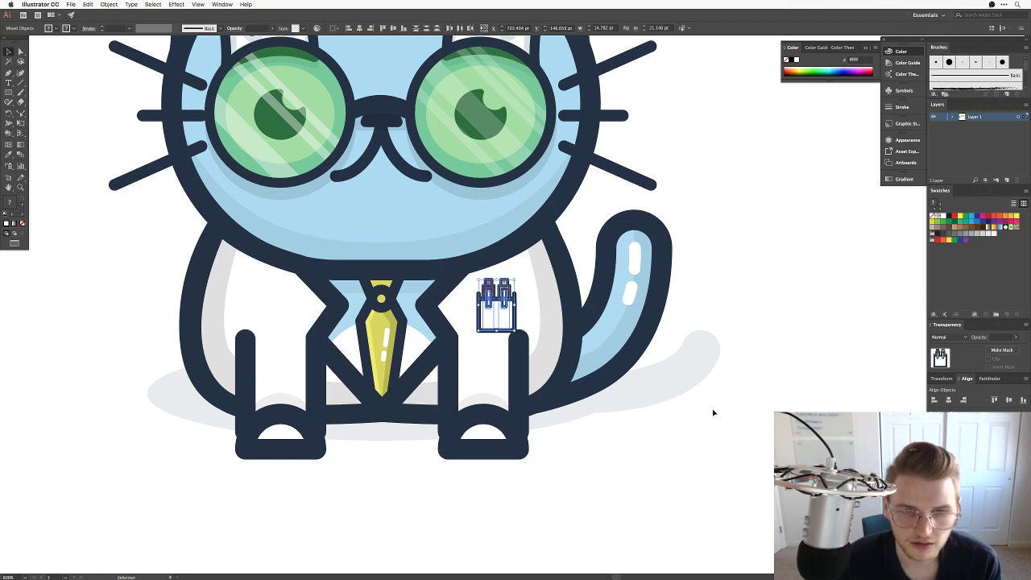
pyautogui.click(715, 425)
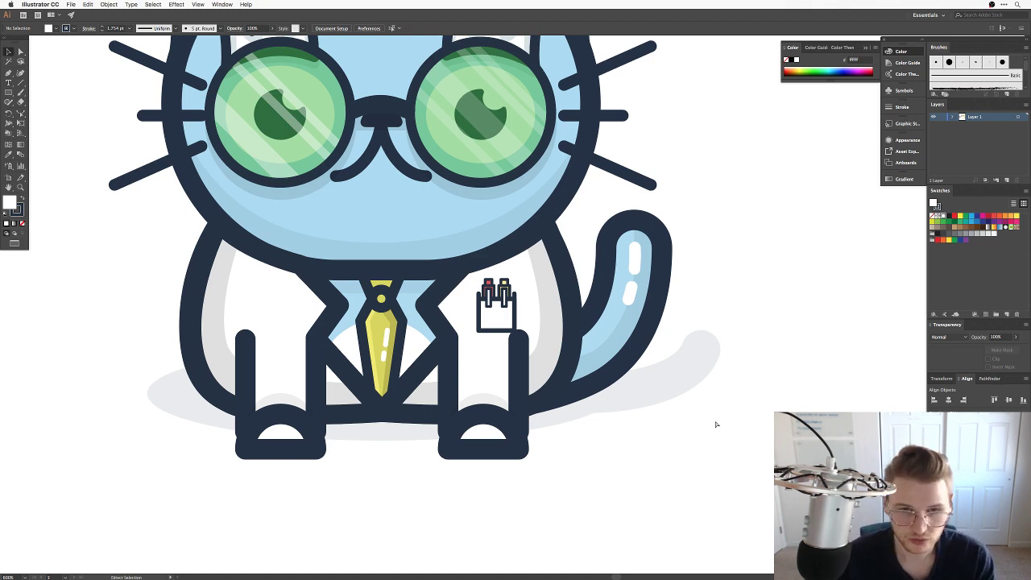
# Examine the pocket and its pens close up where they meet the top of the front leg.
pyautogui.press('super+equal')
pyautogui.moveTo(525, 379); pyautogui.dragTo(503, 417)
pyautogui.press('super+equal')
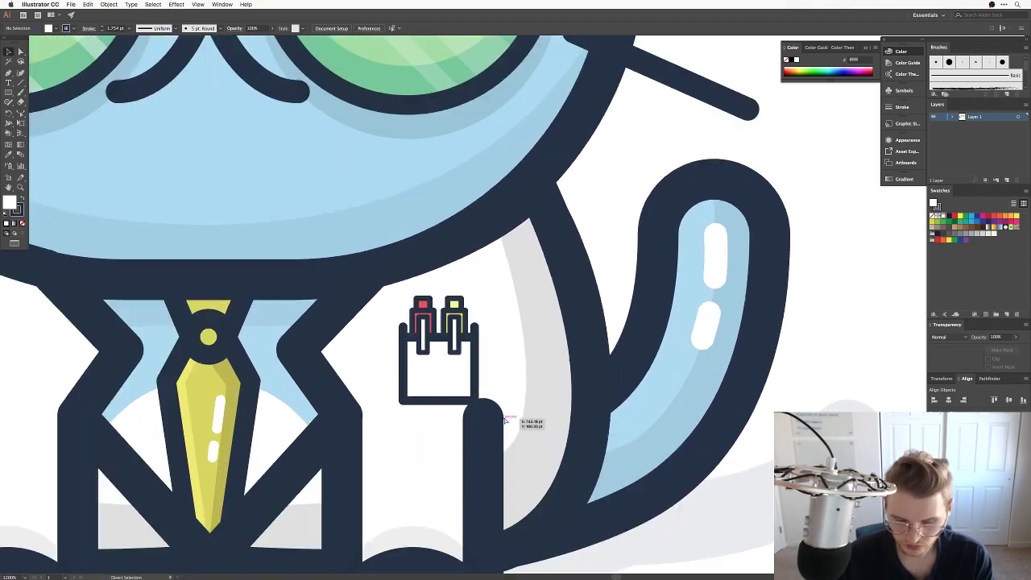
pyautogui.moveTo(588, 310); pyautogui.dragTo(644, 240)
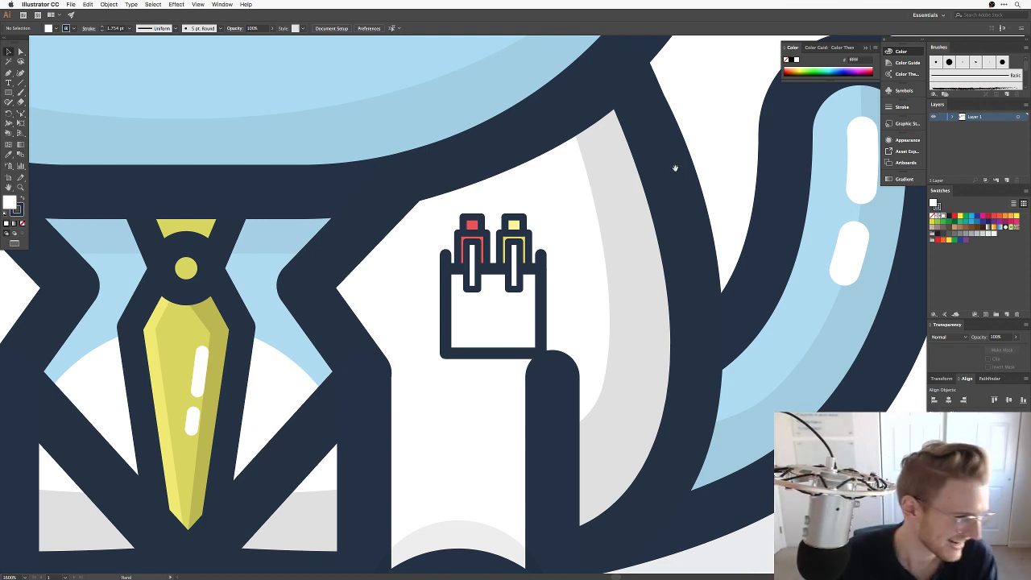
pyautogui.press('space')
pyautogui.moveTo(537, 330); pyautogui.dragTo(529, 260)
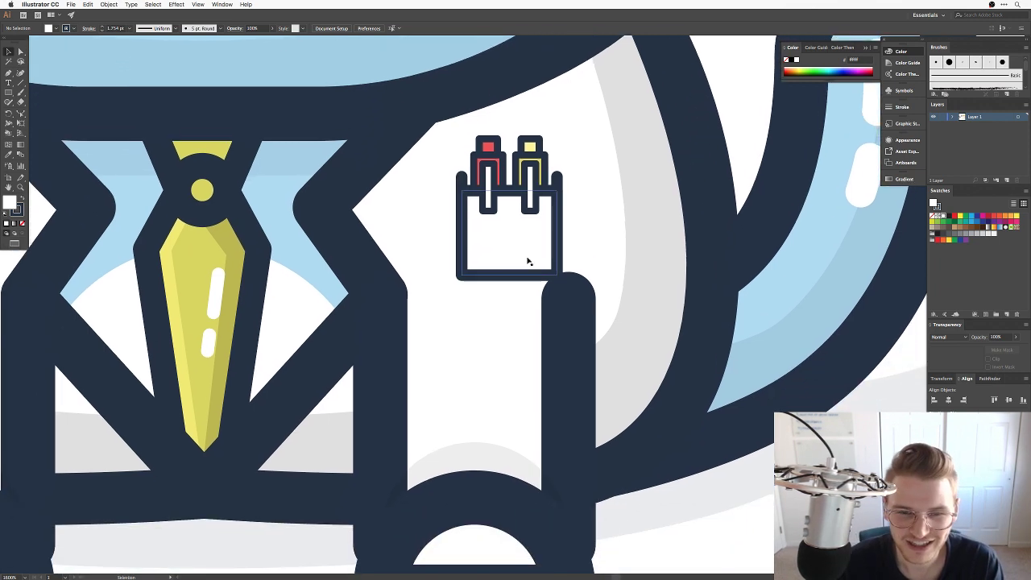
pyautogui.click(529, 261)
pyautogui.press('super+equal')
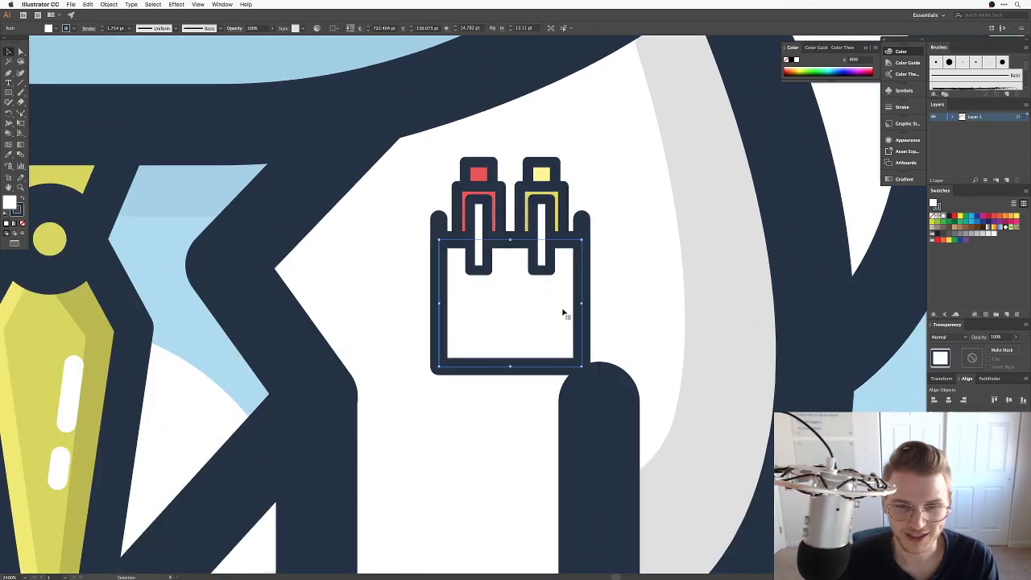
pyautogui.press('space')
pyautogui.moveTo(565, 311); pyautogui.dragTo(548, 324)
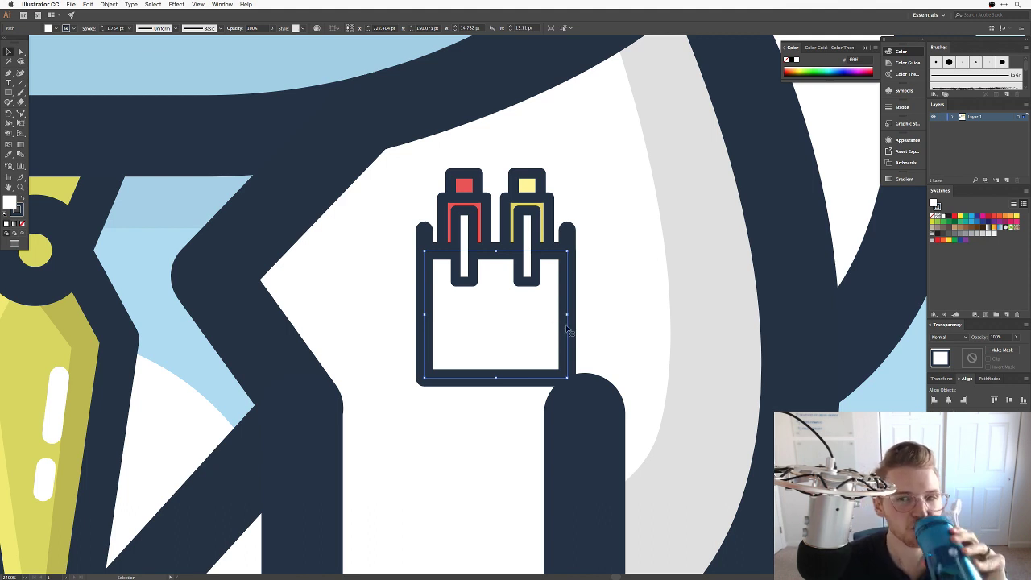
pyautogui.press('super+shift+a')
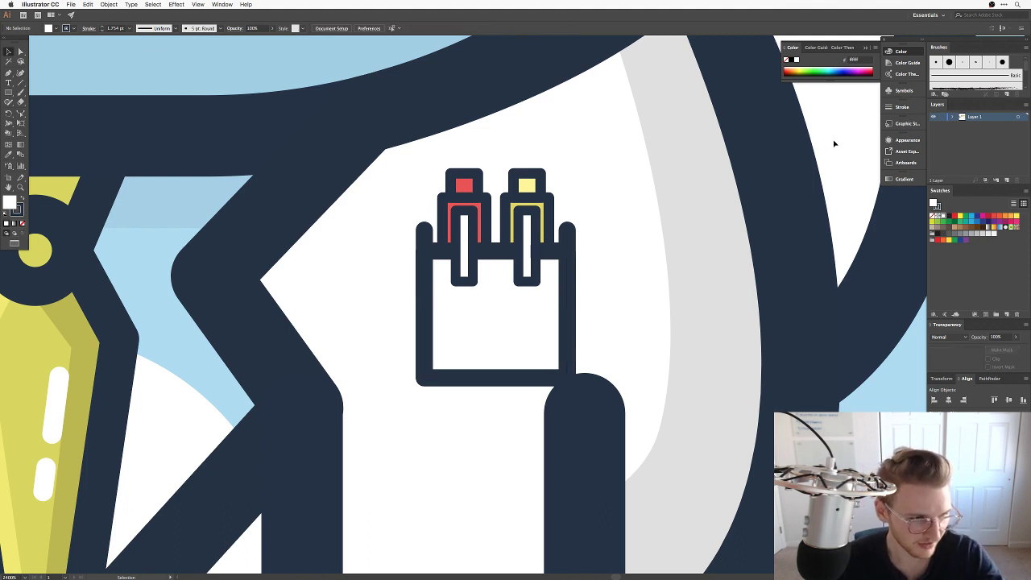
pyautogui.moveTo(529, 344); pyautogui.dragTo(545, 286)
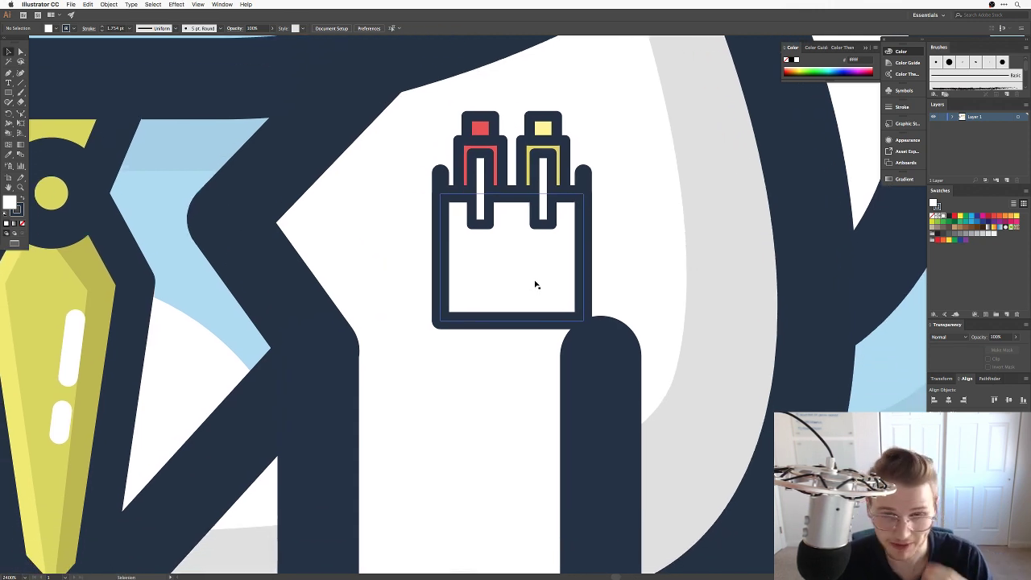
pyautogui.moveTo(547, 381); pyautogui.dragTo(549, 381)
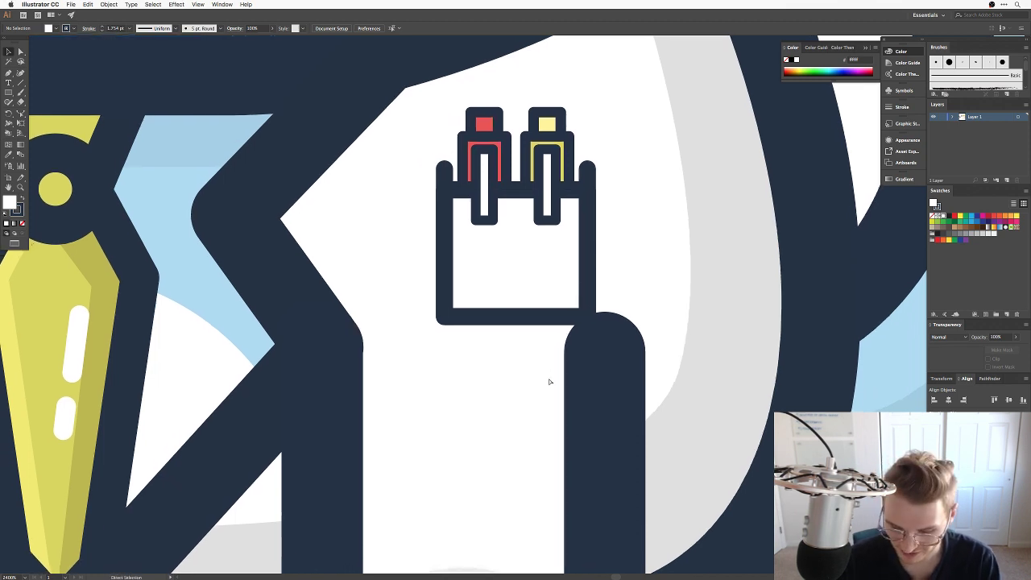
# Convert the pocket's front panel into a Live Paint group with the Live Paint Bucket.
pyautogui.press('super+equal')
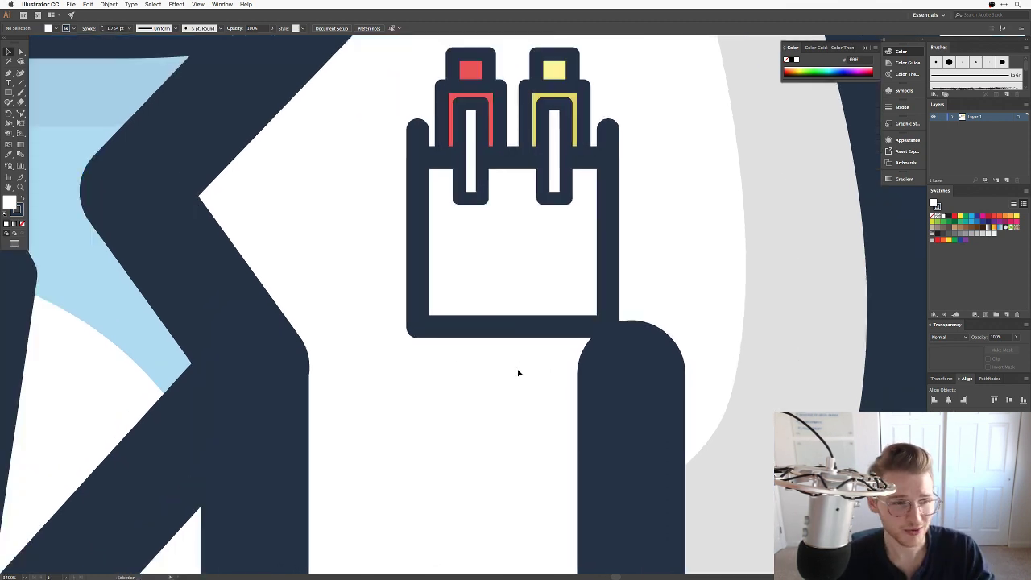
pyautogui.moveTo(543, 306); pyautogui.dragTo(488, 384)
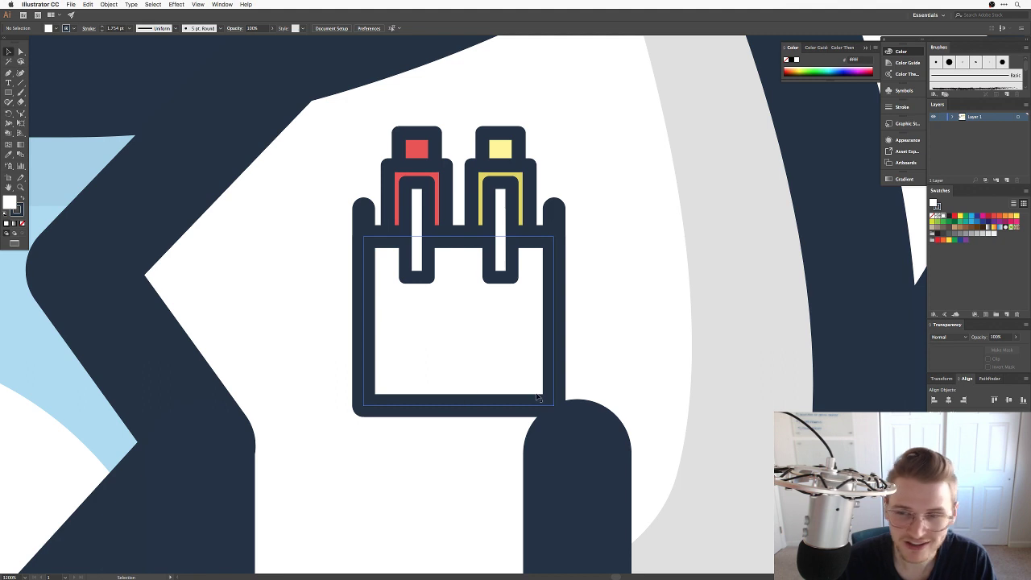
pyautogui.click(492, 323)
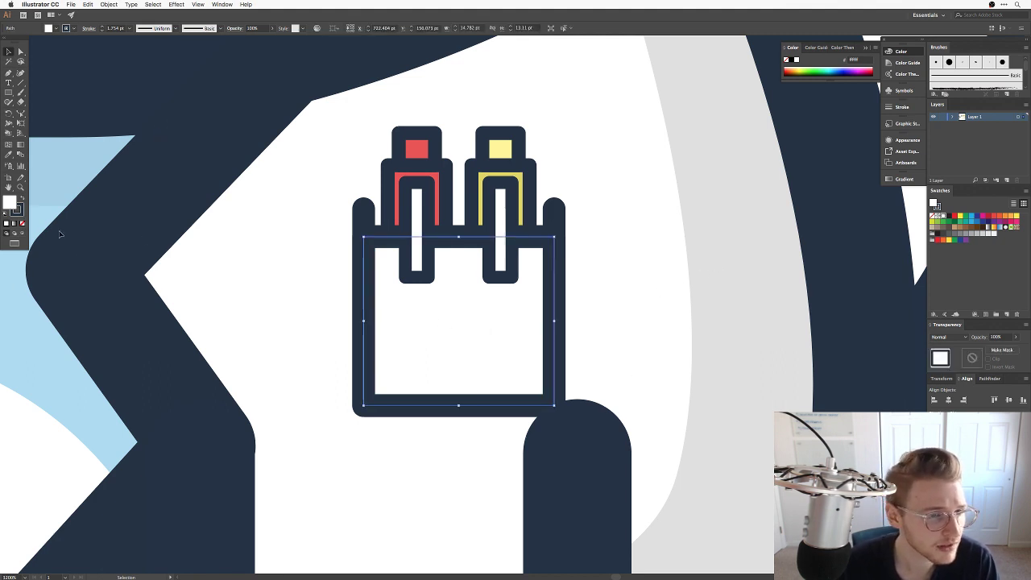
pyautogui.press('k')
pyautogui.click(453, 349)
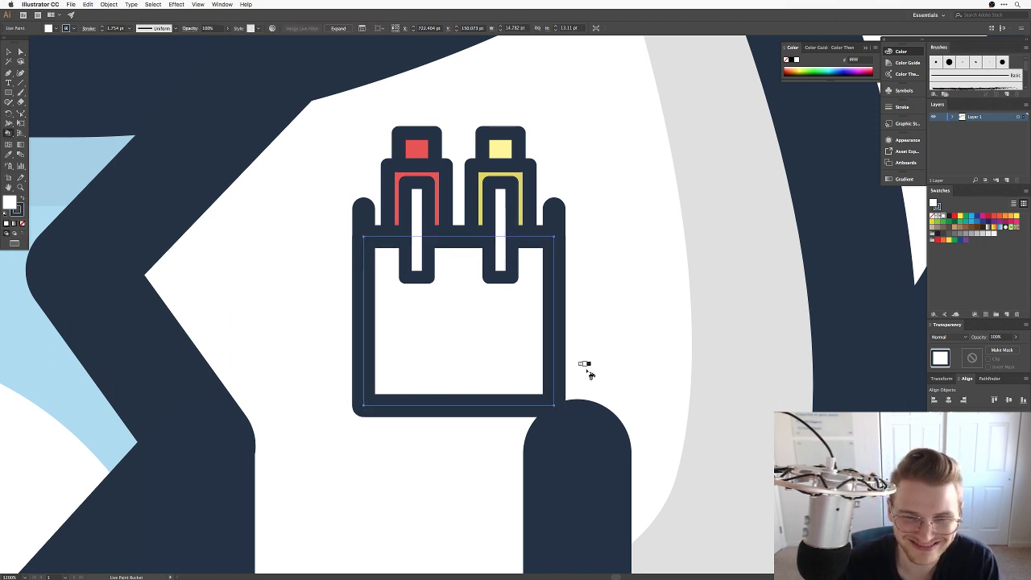
pyautogui.press('a')
pyautogui.click(668, 299)
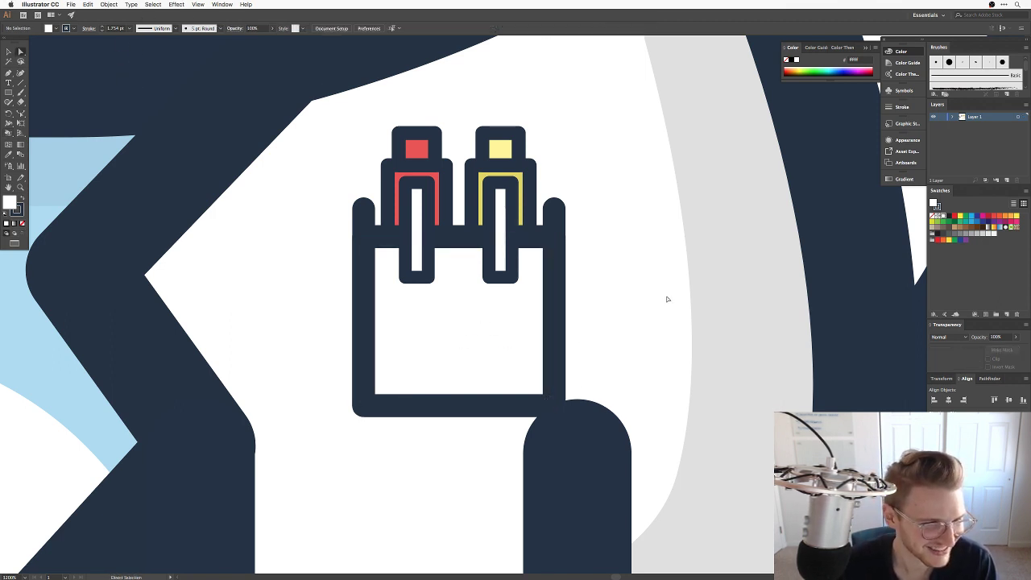
pyautogui.press('v')
pyautogui.moveTo(503, 317); pyautogui.dragTo(734, 345)
pyautogui.press('super+z')
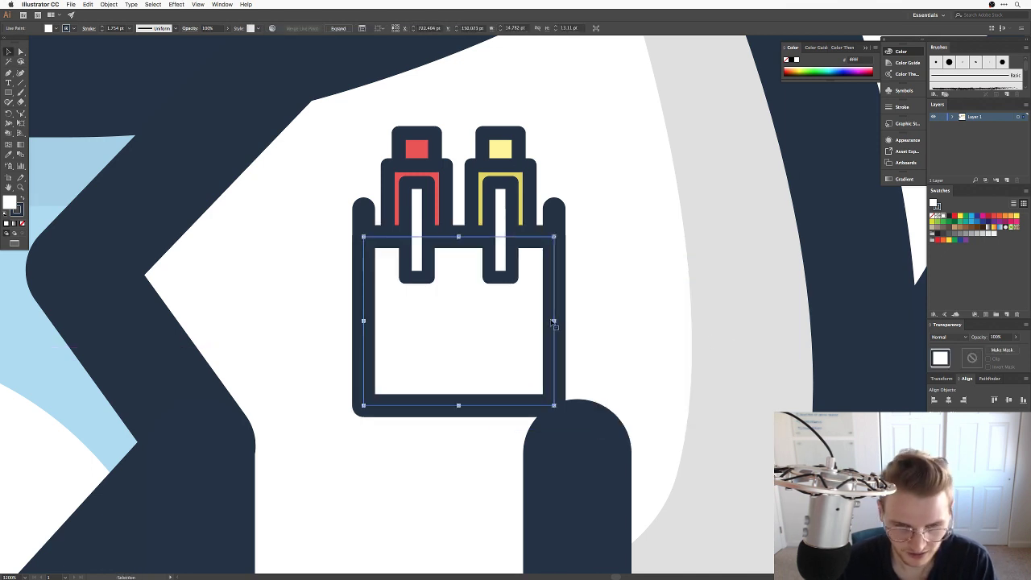
# Expand the Live Paint object of the pocket's white front.
pyautogui.press('k')
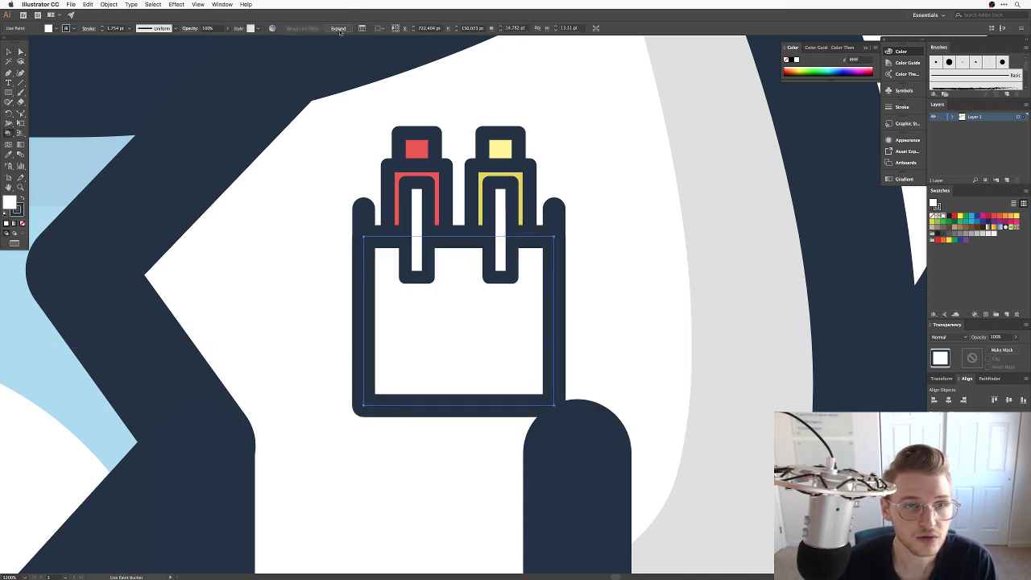
pyautogui.press('a')
pyautogui.press('v')
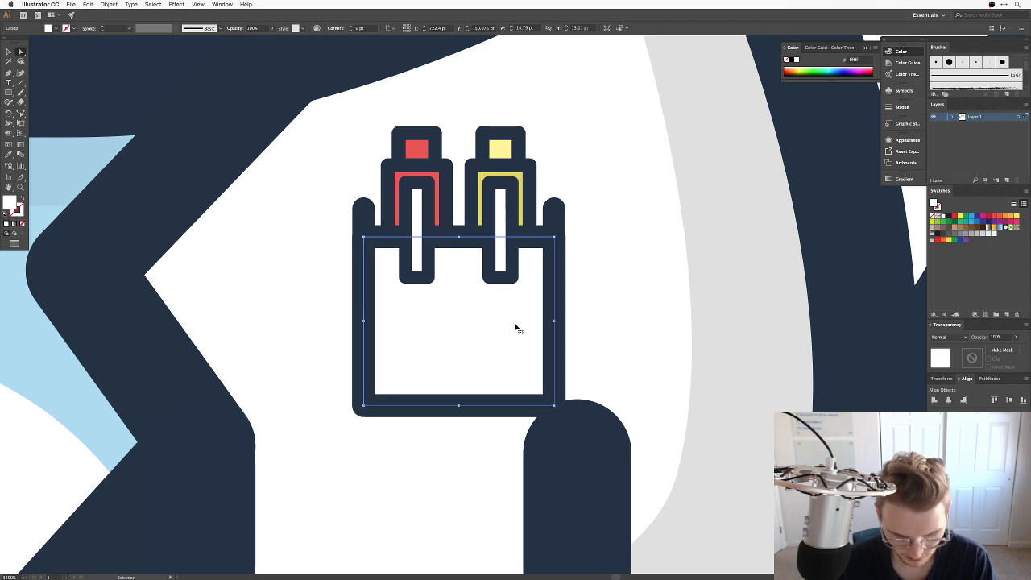
# Shrink the expanded shape to a low strip along the pocket's base and give it the coat's grey shadow fill at 12% opacity.
pyautogui.press('a')
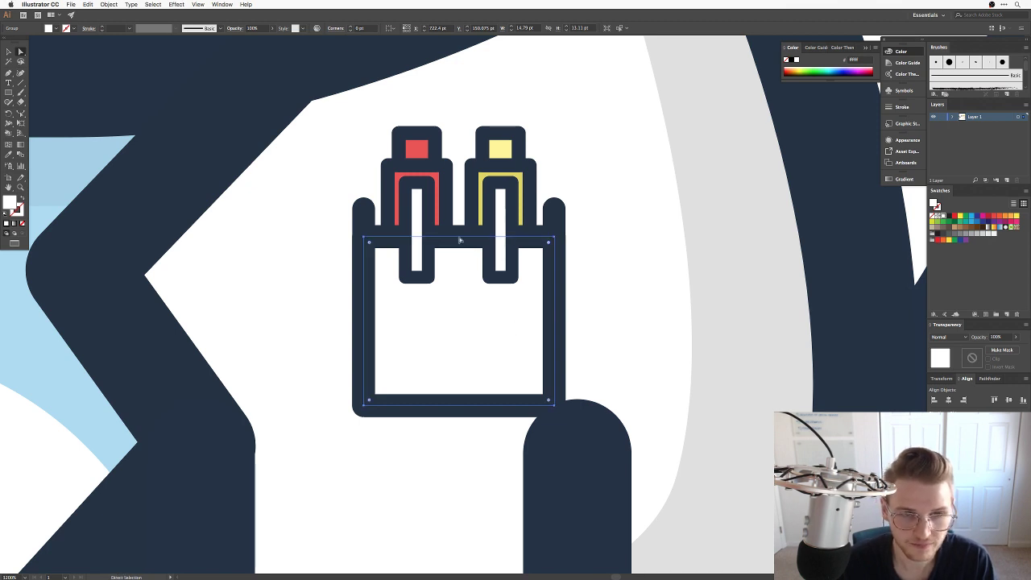
pyautogui.press('e')
pyautogui.moveTo(460, 240); pyautogui.dragTo(458, 368)
pyautogui.press('i')
pyautogui.click(725, 294)
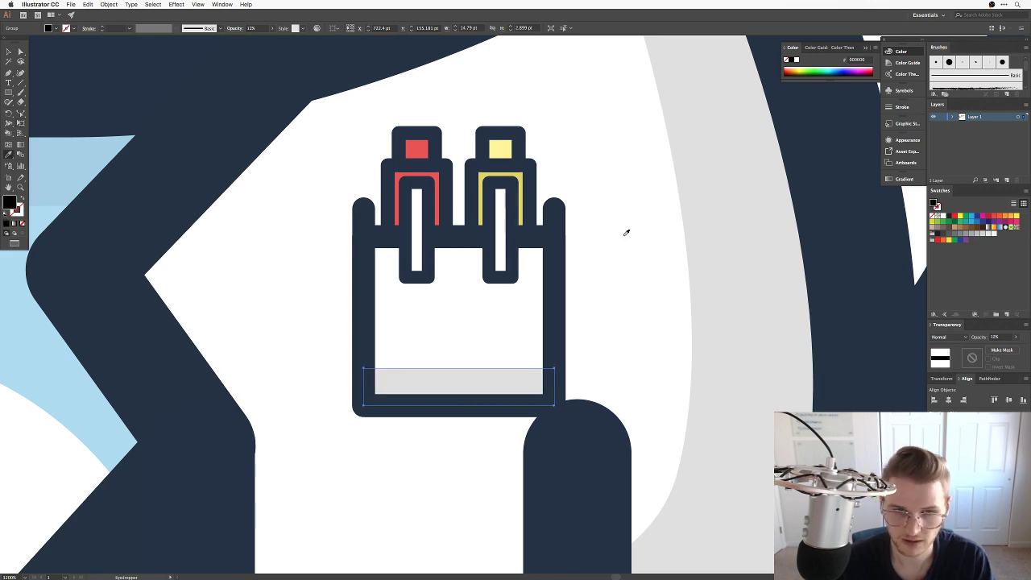
pyautogui.press('a')
pyautogui.hotkey('ctrl', 'shift', 'a')
# Add a midpoint anchor to the shadow strip's top edge and raise both upper corners to form a V-shaped dip.
pyautogui.hotkey('ctrl', '-')
pyautogui.hotkey('ctrl', '-')
pyautogui.hotkey('ctrl', '-')
pyautogui.hotkey('ctrl', '-')
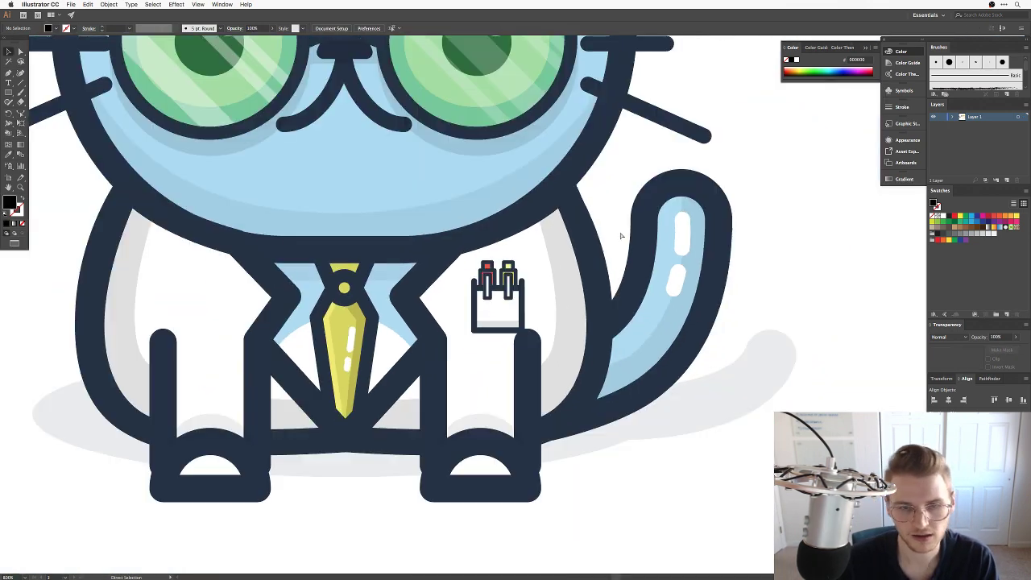
pyautogui.hotkey('ctrl', '+')
pyautogui.hotkey('ctrl', '+')
pyautogui.hotkey('ctrl', '+')
pyautogui.hotkey('ctrl', '+')
pyautogui.press('v')
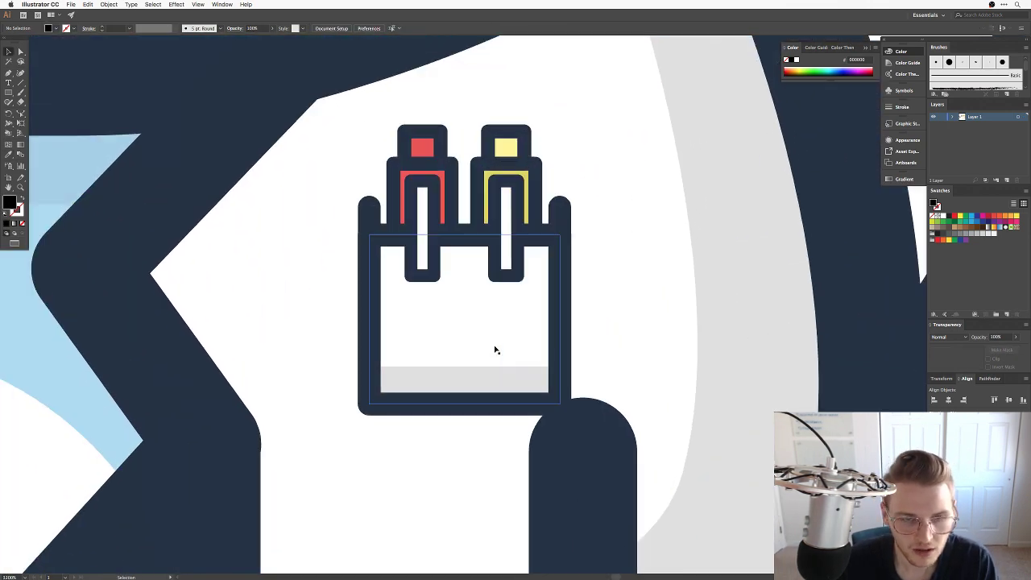
pyautogui.press('a')
pyautogui.click(429, 367)
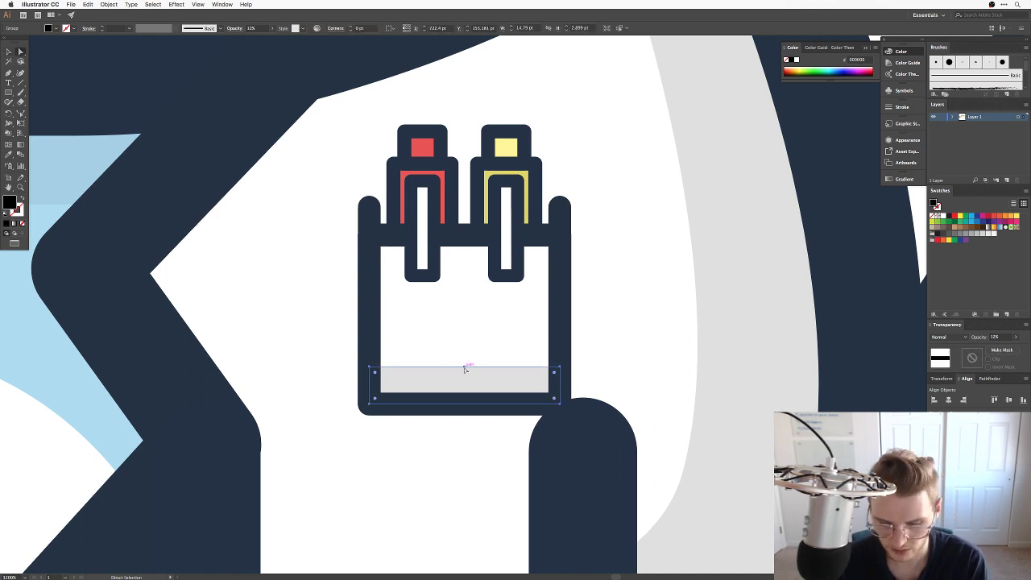
pyautogui.moveTo(370, 368); pyautogui.dragTo(369, 293)
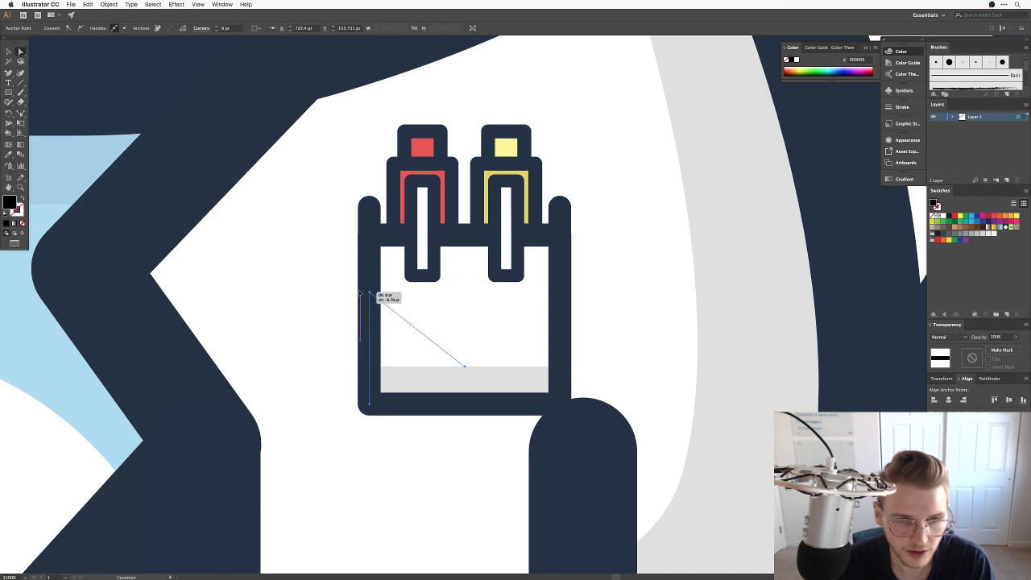
pyautogui.moveTo(551, 367); pyautogui.dragTo(556, 297)
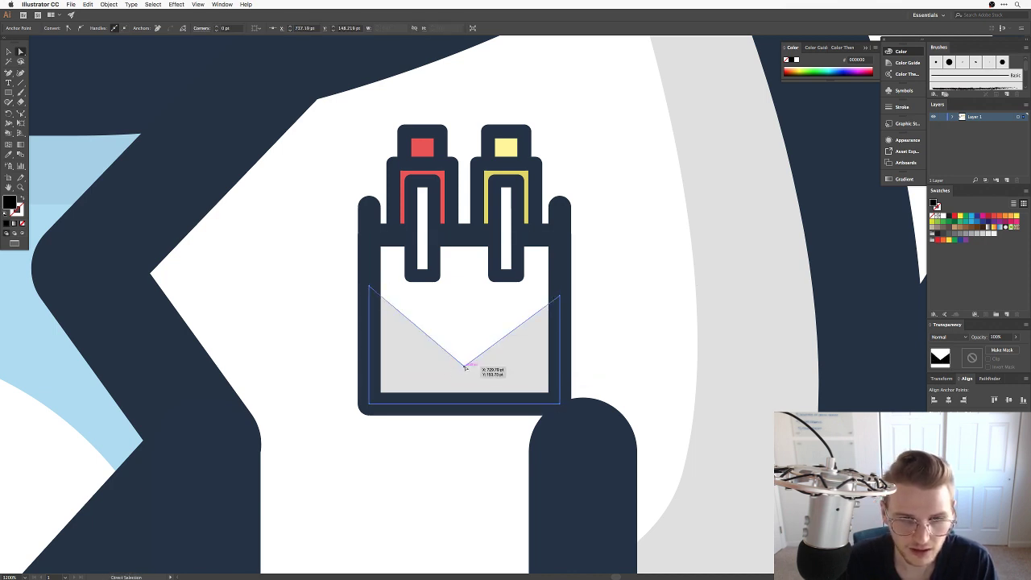
# Round the point of the pocket shadow's V-shaped top edge into a smooth curve.
pyautogui.moveTo(467, 353); pyautogui.dragTo(466, 258)
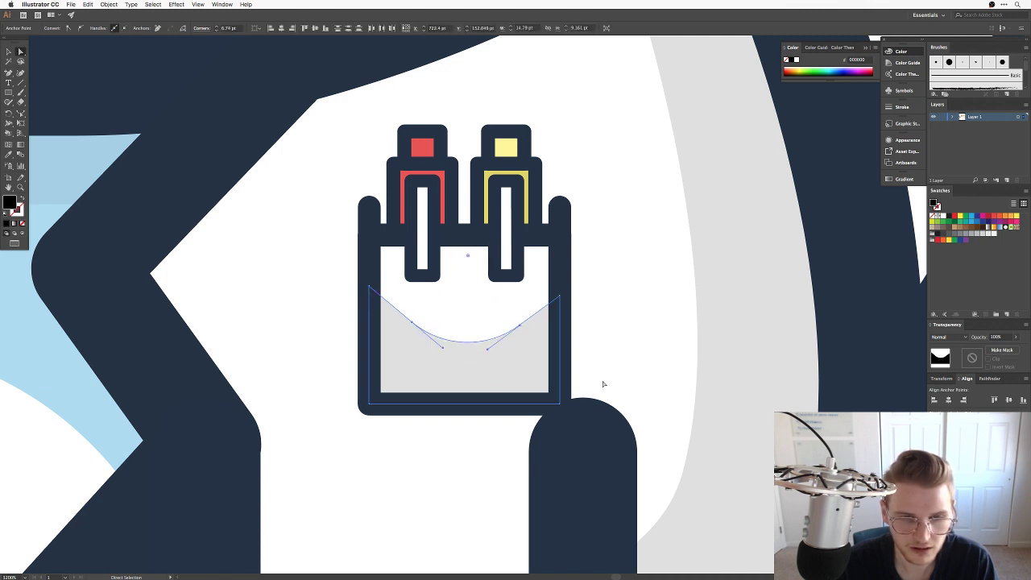
pyautogui.press('v')
pyautogui.press('super+shift+a')
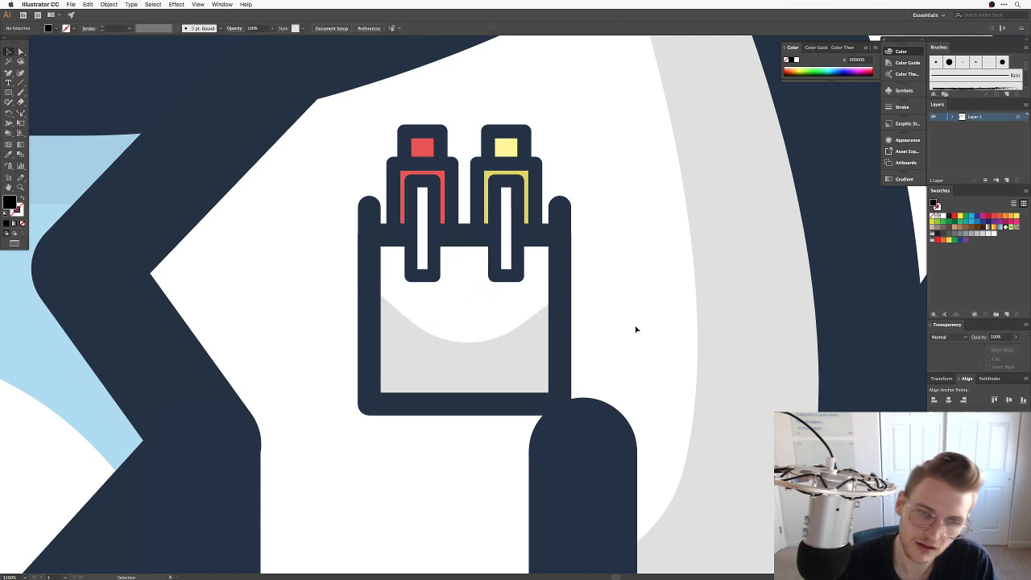
# Move the curved shadow slightly down inside the pocket and bring its bottom corners back up to the pocket's lower outline.
pyautogui.click(515, 364)
pyautogui.press('a')
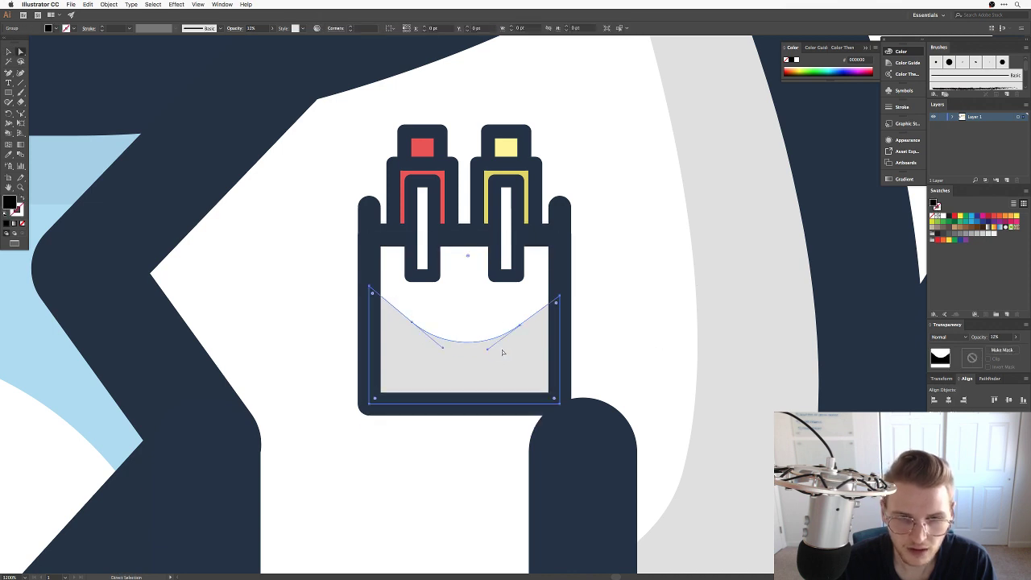
pyautogui.moveTo(502, 352); pyautogui.dragTo(502, 372)
pyautogui.moveTo(556, 421); pyautogui.dragTo(558, 421)
pyautogui.keyDown('shift'); pyautogui.click(369, 419); pyautogui.keyUp('shift')
pyautogui.moveTo(369, 419); pyautogui.dragTo(369, 397)
pyautogui.hotkey('shift', 'ctrl', 'a')
# Move the whole pocket with its two pens slightly left, clear of the vertical sleeve line.
pyautogui.hotkey('ctrl', '-')
pyautogui.hotkey('ctrl', '-')
pyautogui.hotkey('ctrl', '-')
pyautogui.hotkey('ctrl', '-')
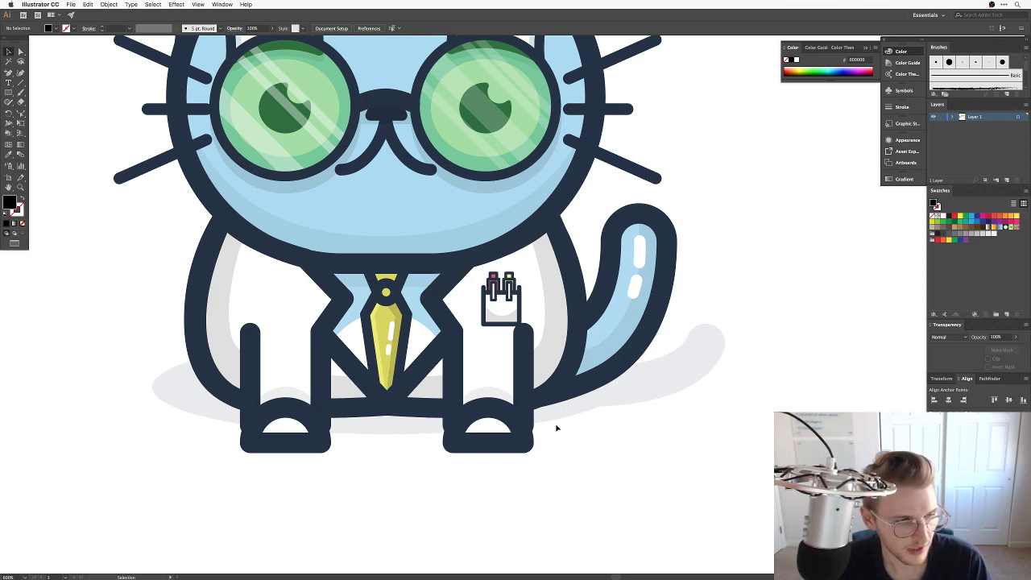
pyautogui.scroll(2, 555, 438)
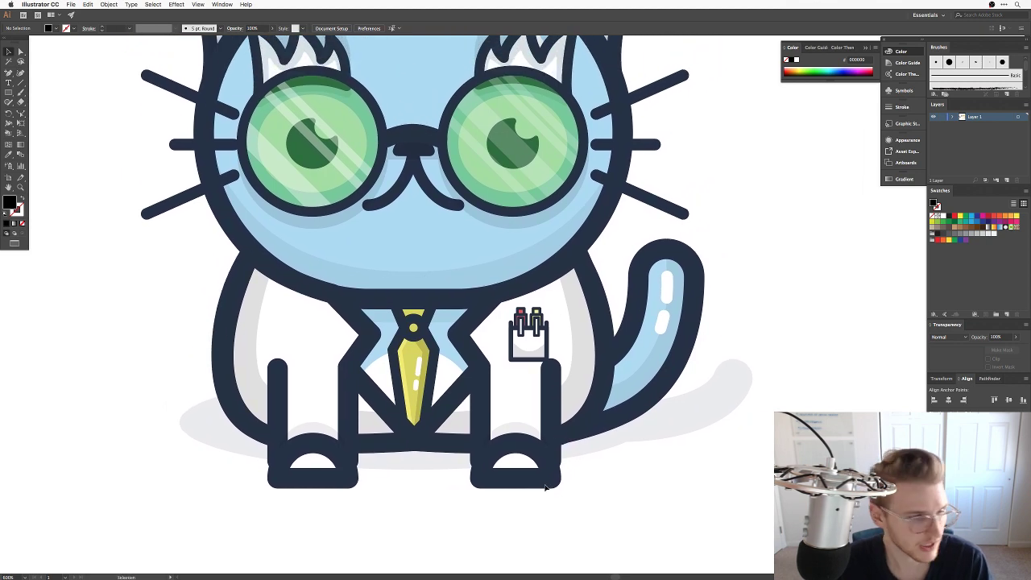
pyautogui.scroll(5, 544, 481)
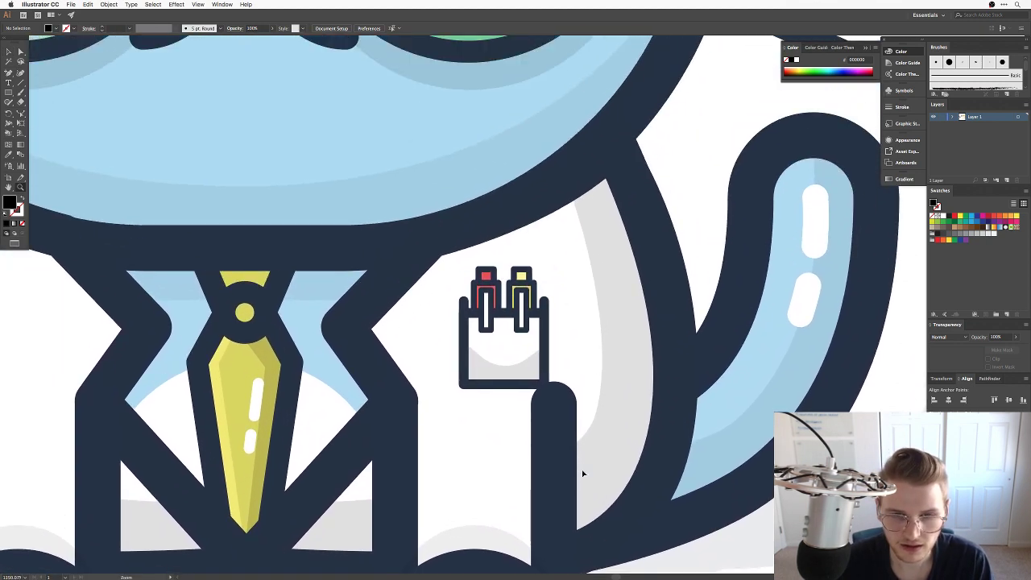
pyautogui.moveTo(568, 357); pyautogui.dragTo(534, 280)
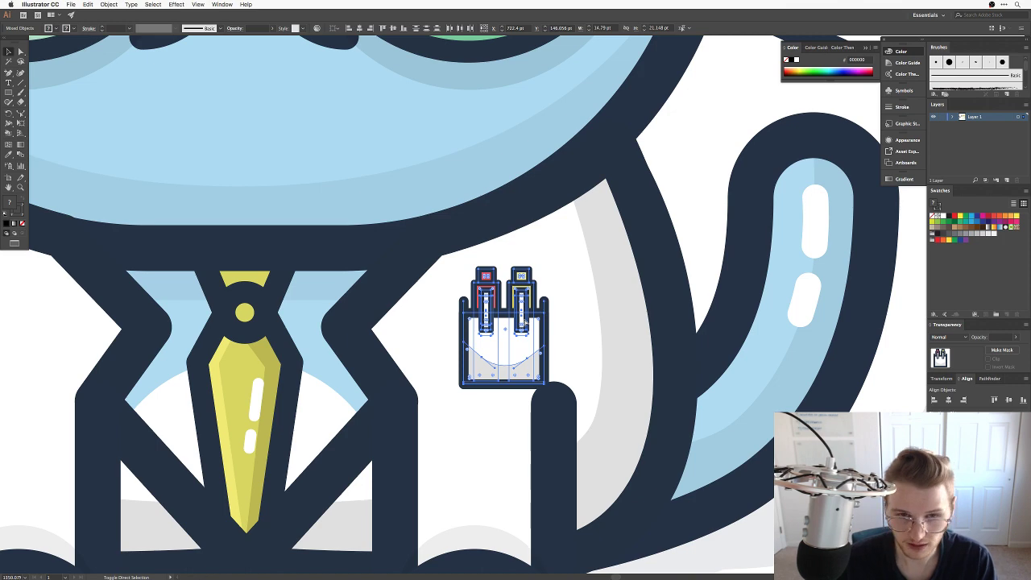
pyautogui.click(575, 341)
pyautogui.moveTo(566, 347); pyautogui.dragTo(457, 276)
pyautogui.moveTo(505, 324); pyautogui.dragTo(481, 330)
pyautogui.moveTo(556, 328); pyautogui.dragTo(635, 302)
pyautogui.click(635, 302)
# Duplicate the pocket front slightly below the original and unite the copy into a single shape.
pyautogui.press('super+minus')
pyautogui.press('super+minus')
pyautogui.press('super+minus')
pyautogui.press('super+minus')
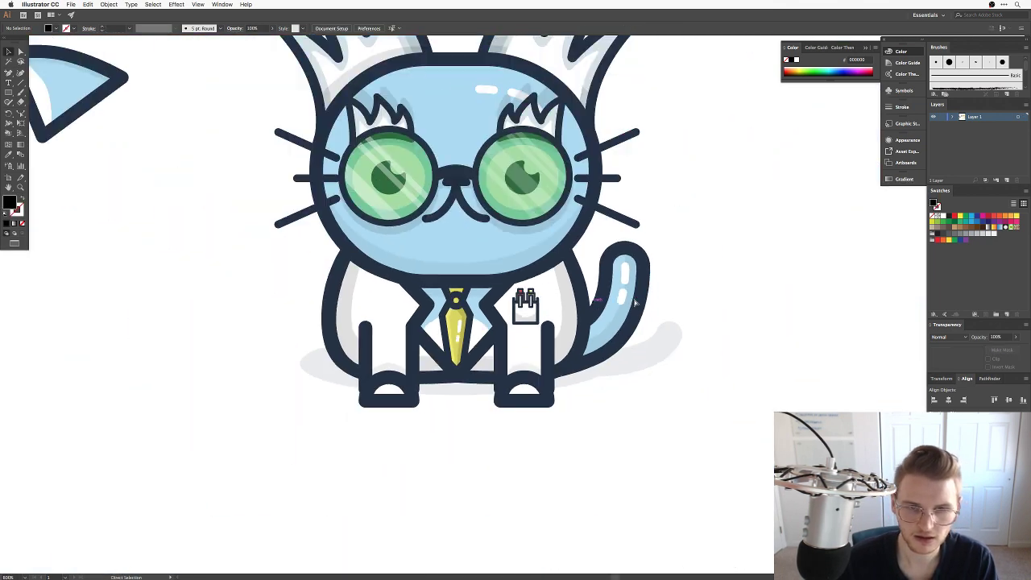
pyautogui.press('super+plus')
pyautogui.press('super+plus')
pyautogui.press('super+plus')
pyautogui.press('super+plus')
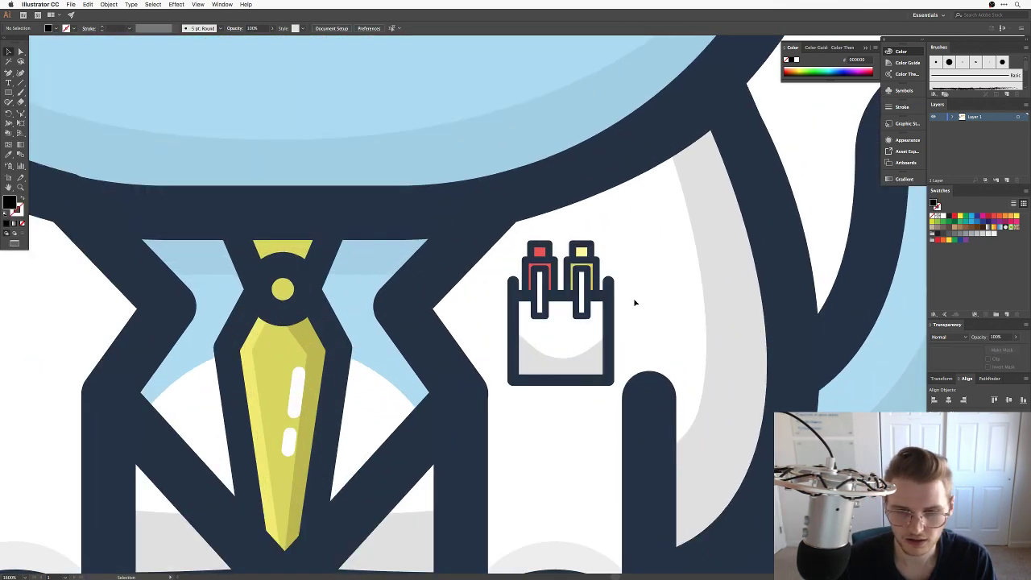
pyautogui.moveTo(603, 371); pyautogui.dragTo(531, 273)
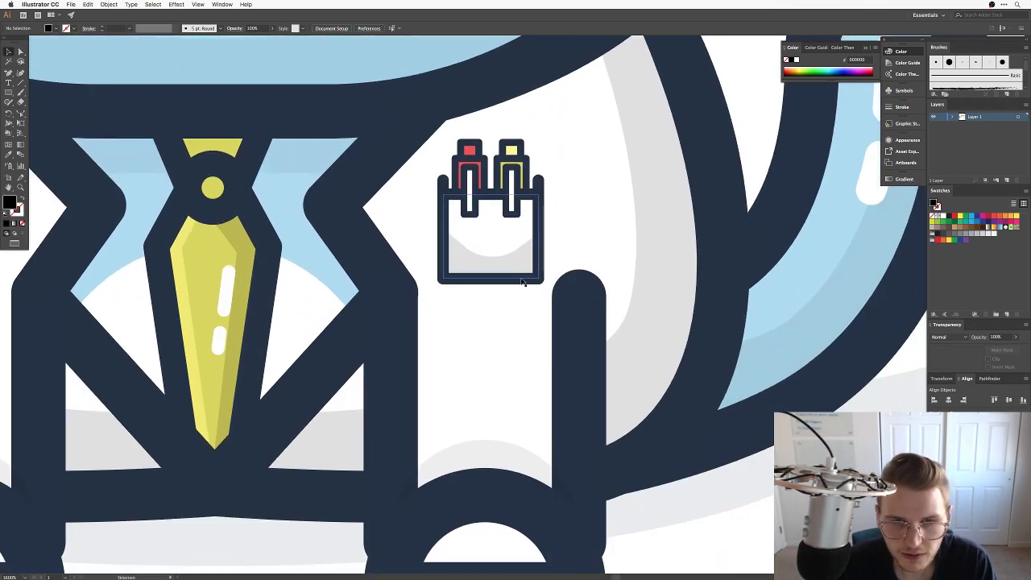
pyautogui.click(542, 292)
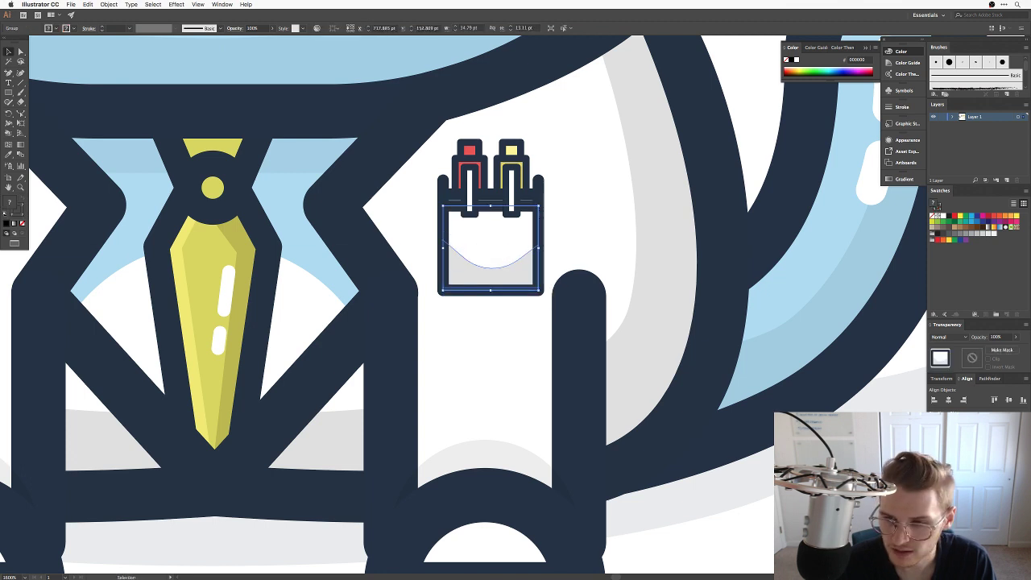
pyautogui.click(988, 378)
pyautogui.click(935, 401)
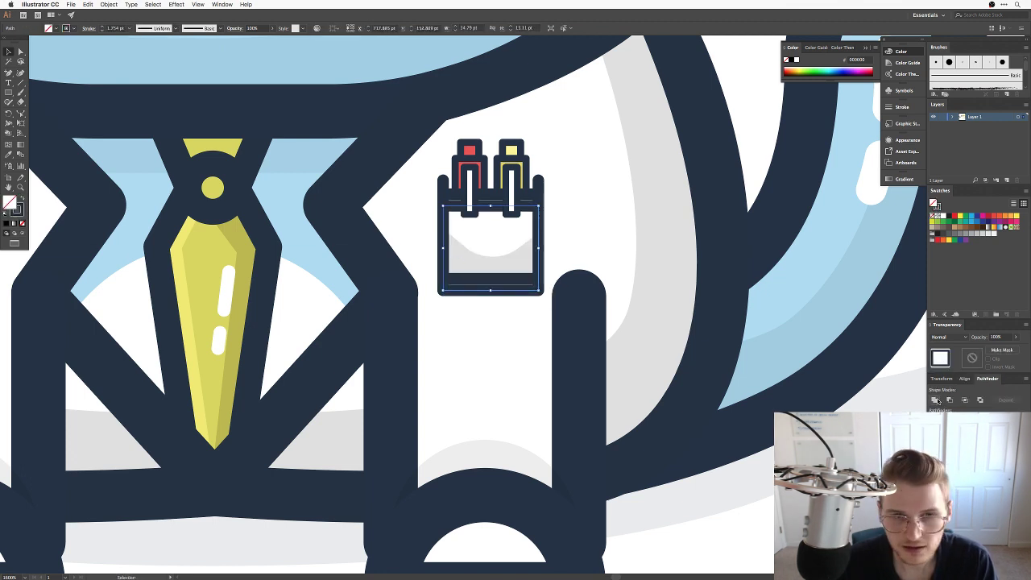
# Give the united copy the coat's grey shadow fill at 12% opacity and send it behind the pocket.
pyautogui.press('i')
pyautogui.click(647, 302)
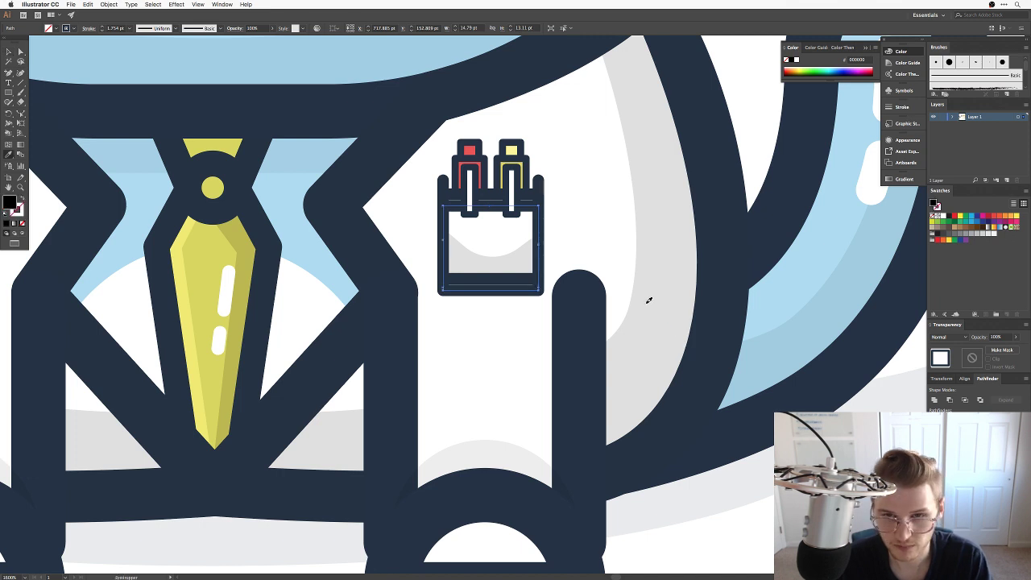
pyautogui.press('v')
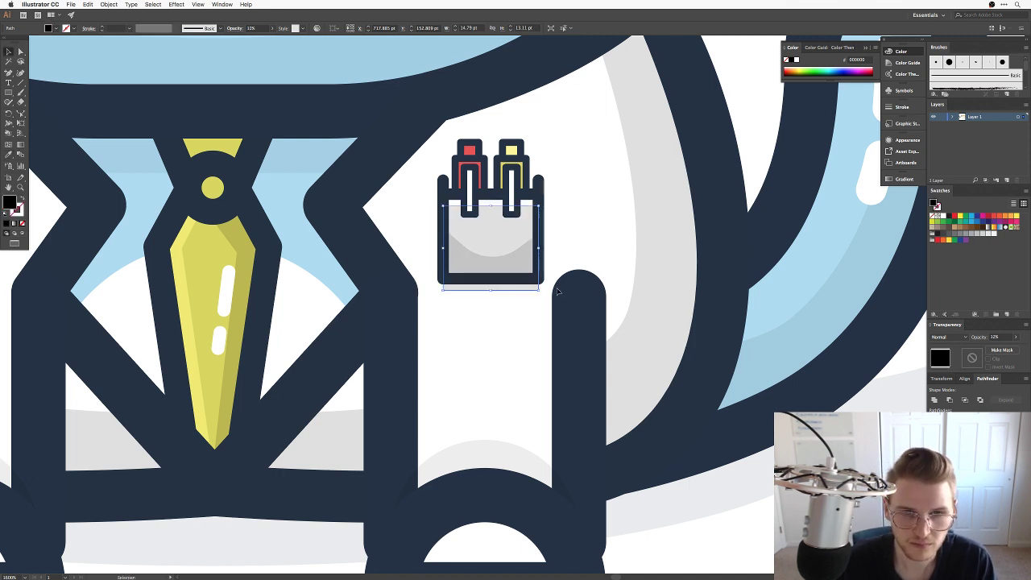
pyautogui.press('a')
pyautogui.press('v')
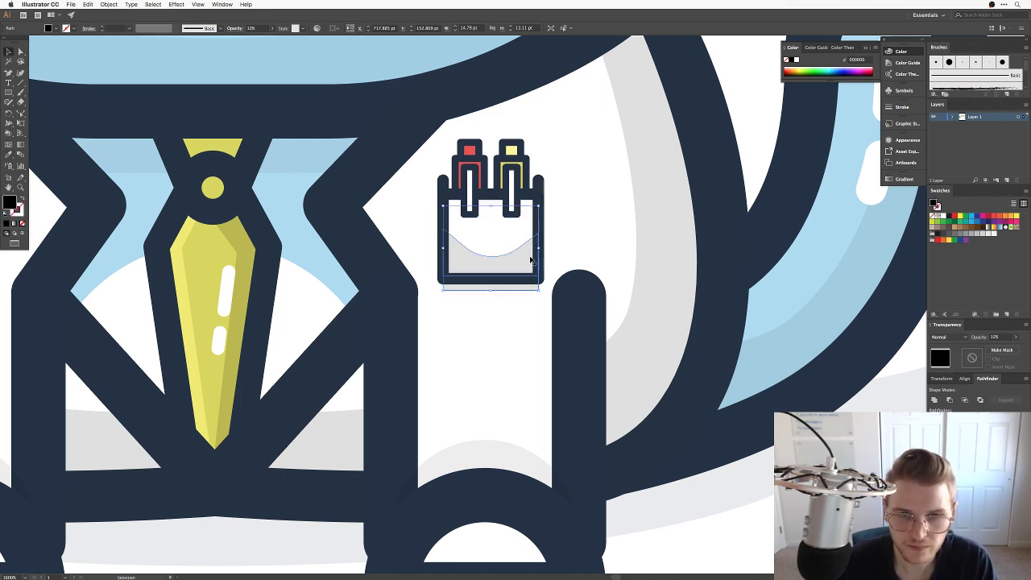
# Widen the drop shadow to the pocket's outer width and round its two bottom corners.
pyautogui.moveTo(539, 248); pyautogui.dragTo(545, 249)
pyautogui.press('a')
pyautogui.click(545, 291)
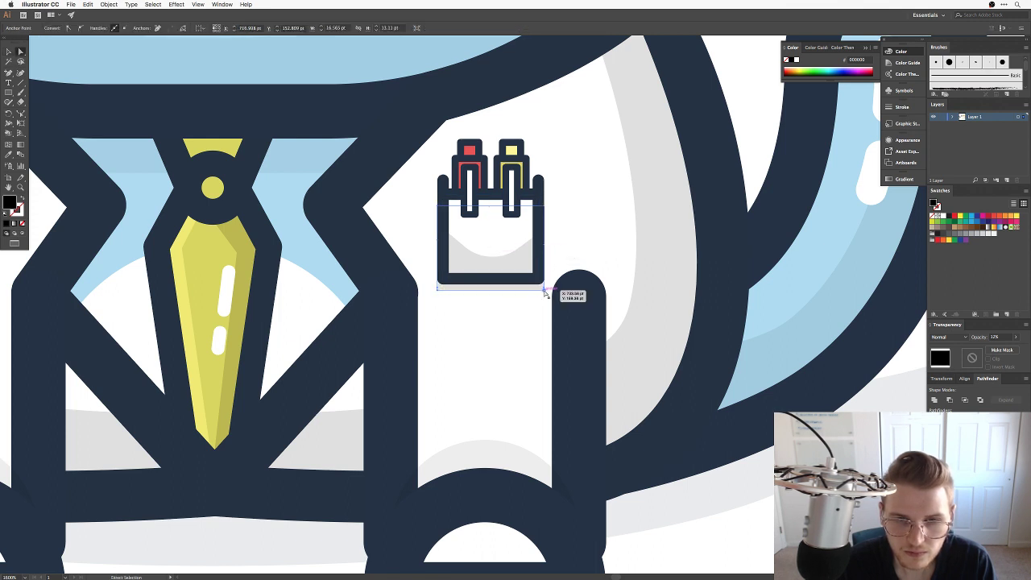
pyautogui.press('-')
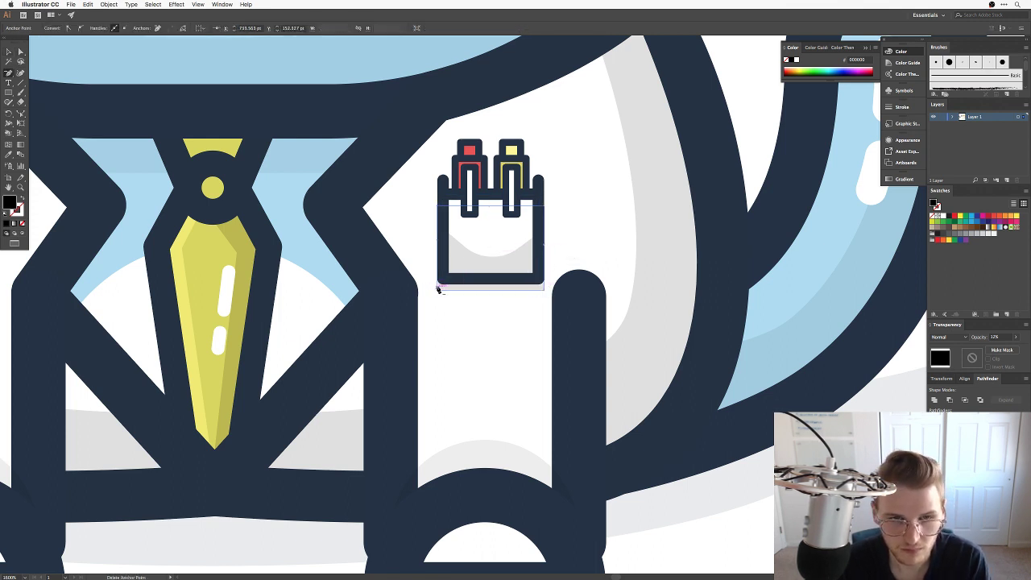
pyautogui.click(438, 290)
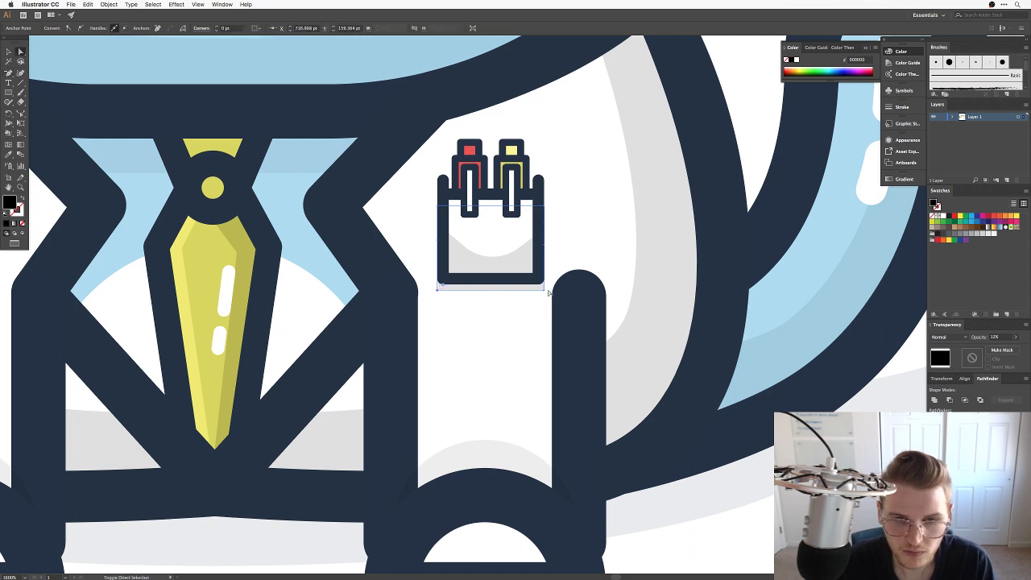
pyautogui.press('a')
pyautogui.moveTo(540, 285); pyautogui.dragTo(533, 279)
pyautogui.press('v')
pyautogui.click(720, 123)
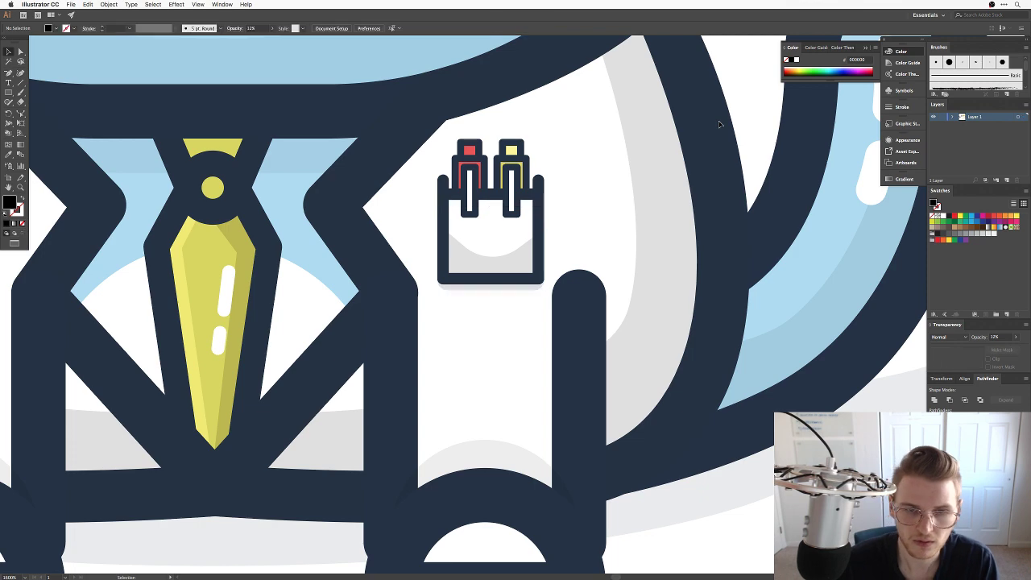
# Examine the shaded pocket and its drop shadow in context with the rest of the cat.
pyautogui.press('super+minus')
pyautogui.press('super+minus')
pyautogui.press('super+minus')
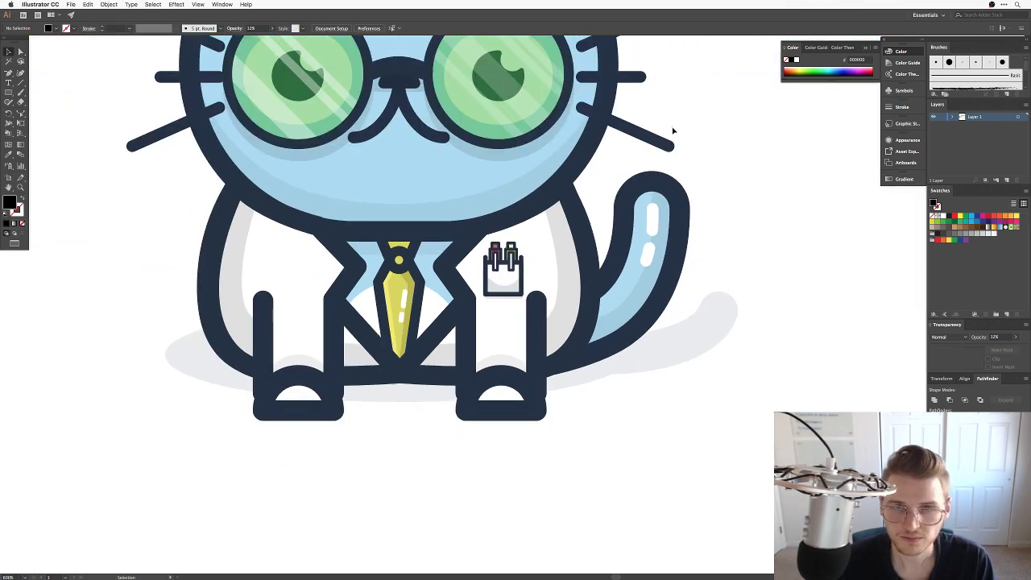
pyautogui.moveTo(642, 123); pyautogui.dragTo(756, 199)
pyautogui.moveTo(741, 403); pyautogui.dragTo(698, 376)
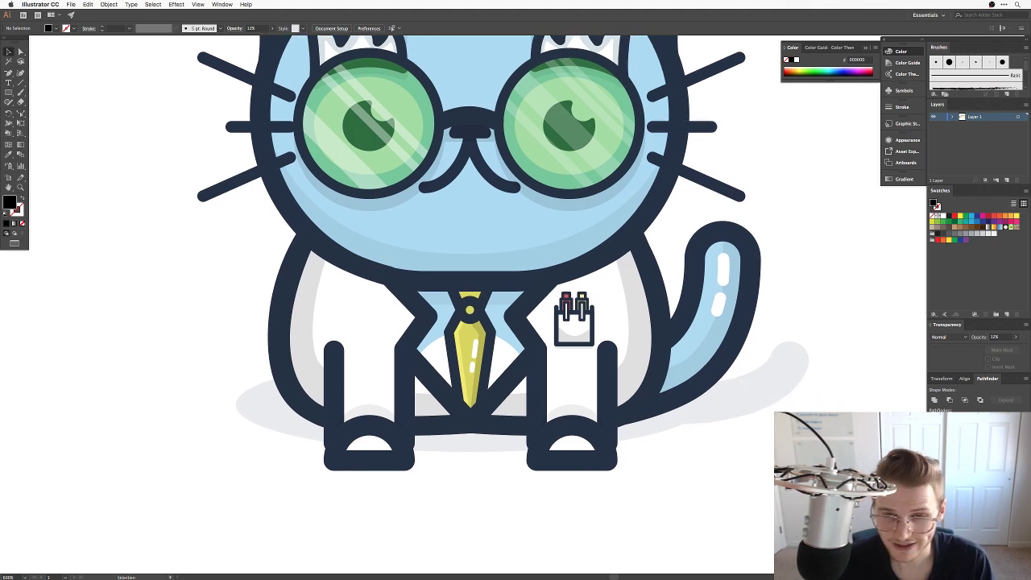
pyautogui.moveTo(526, 412); pyautogui.dragTo(551, 445)
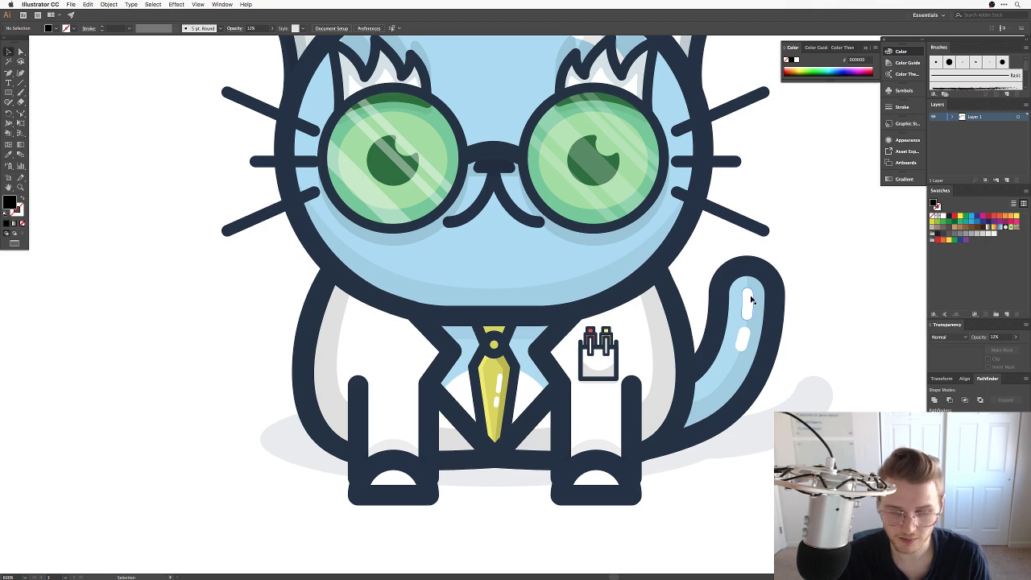
pyautogui.press('super+equal')
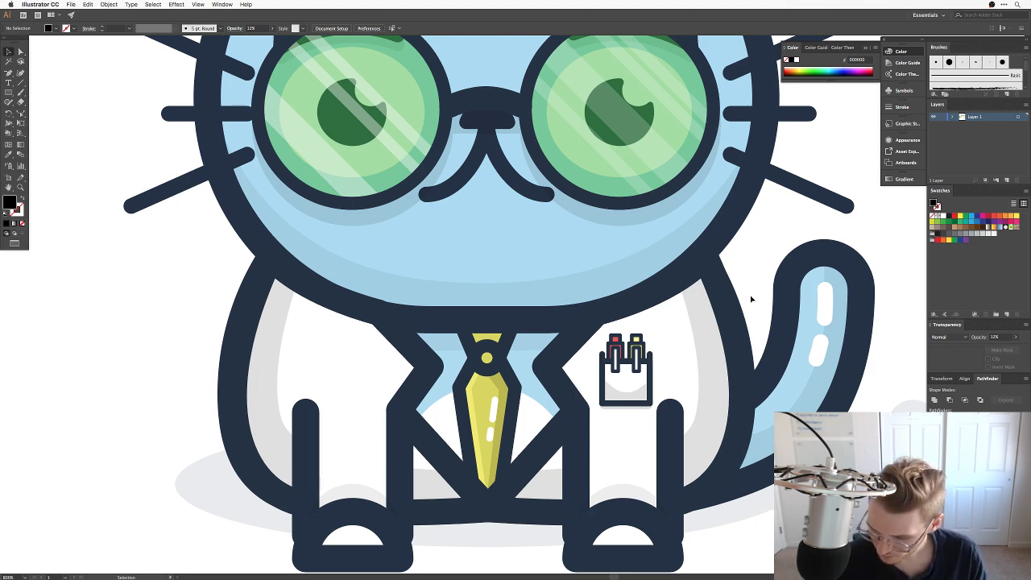
pyautogui.scroll(-3, 652, 302)
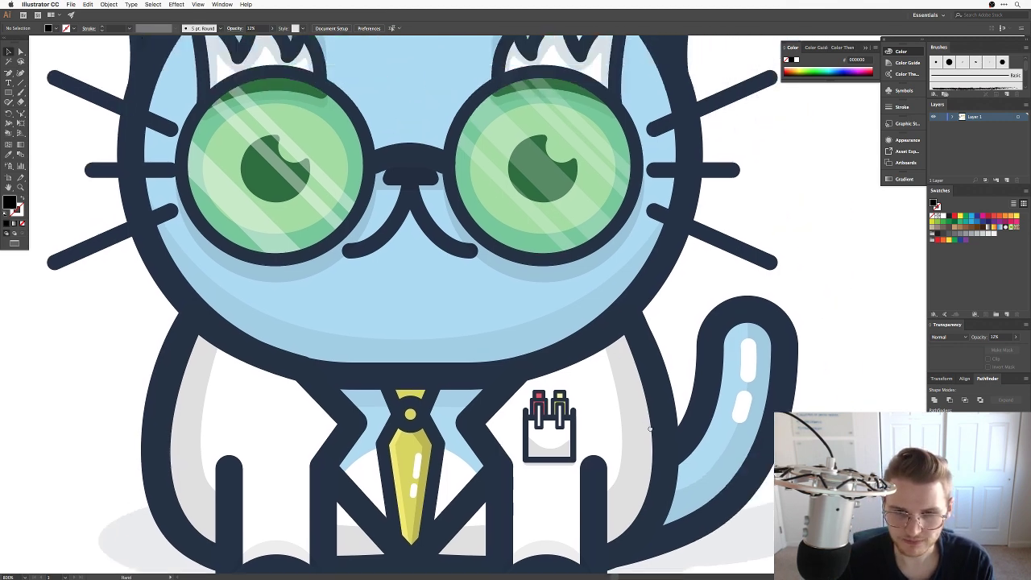
# Examine the whole scientist cat, and compare it with the collection of character cats in the logo document.
pyautogui.scroll(-2, 652, 302)
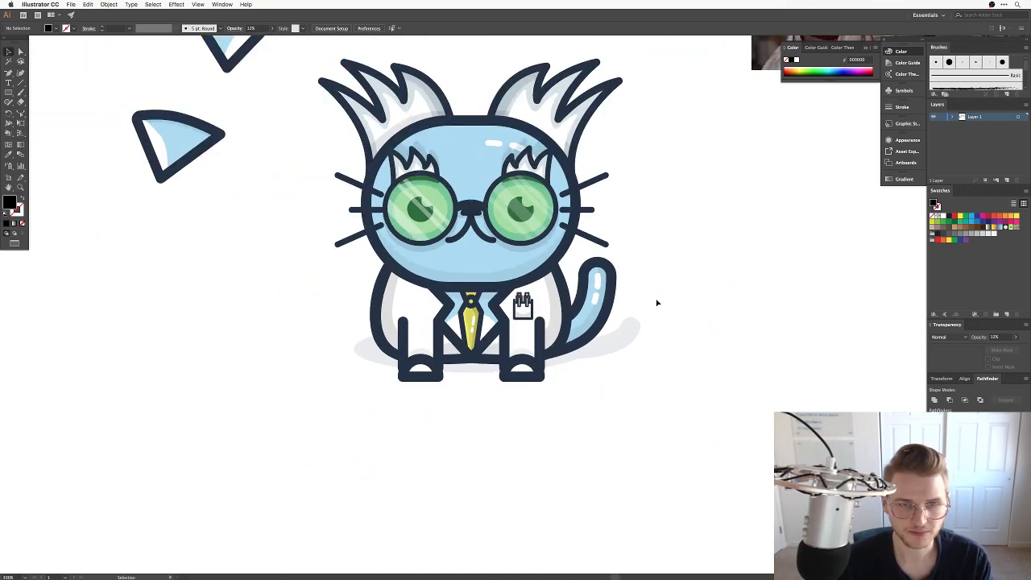
pyautogui.scroll(2, 672, 290)
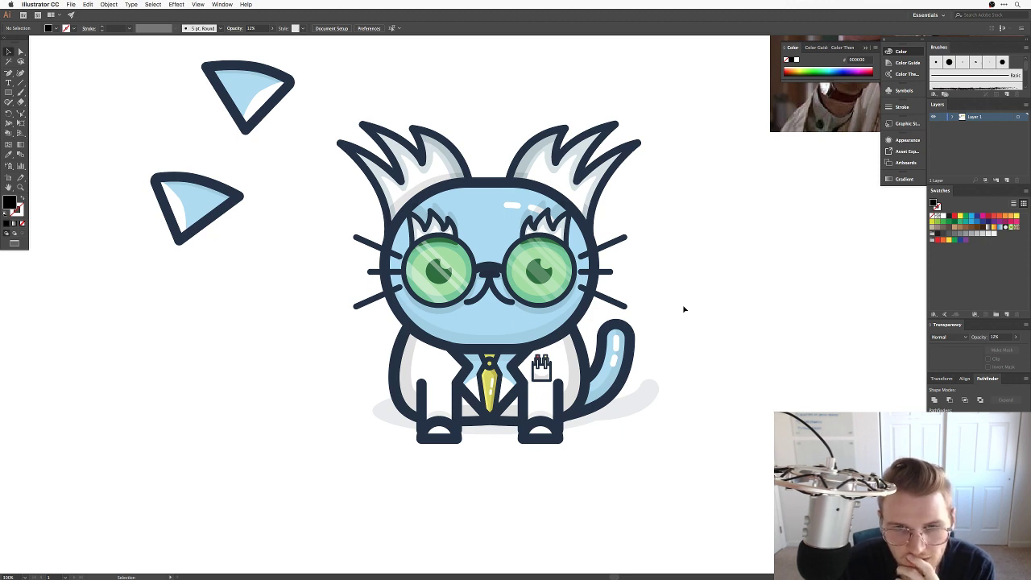
pyautogui.hscroll(2, 684, 309)
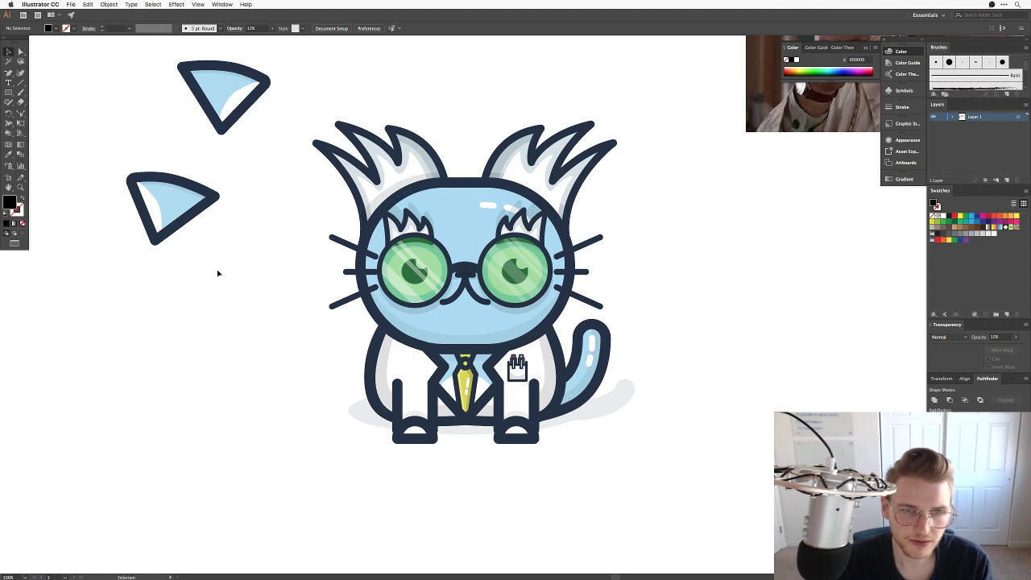
pyautogui.press('z')
pyautogui.moveTo(441, 402); pyautogui.dragTo(464, 385)
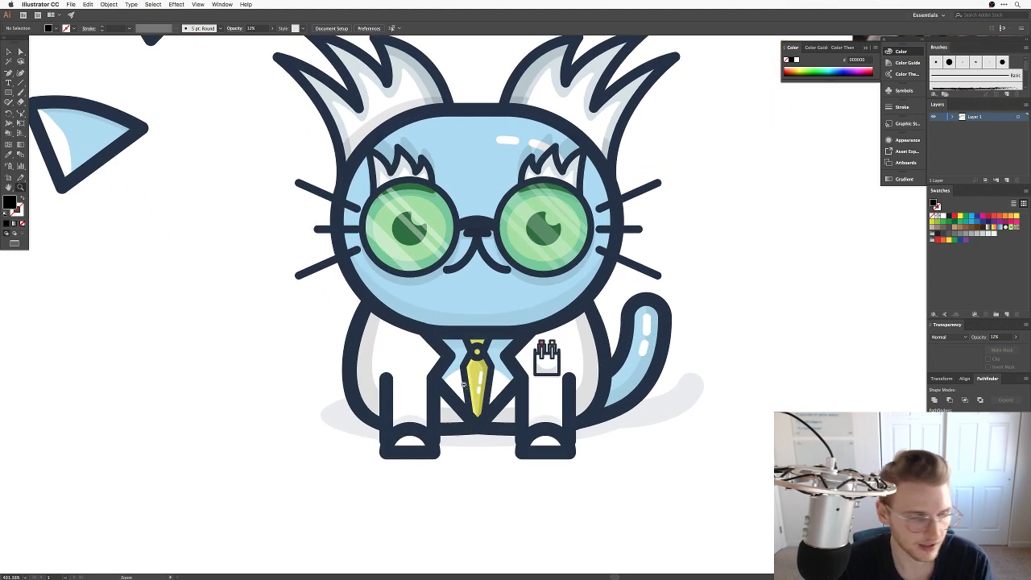
pyautogui.moveTo(480, 343); pyautogui.dragTo(446, 363)
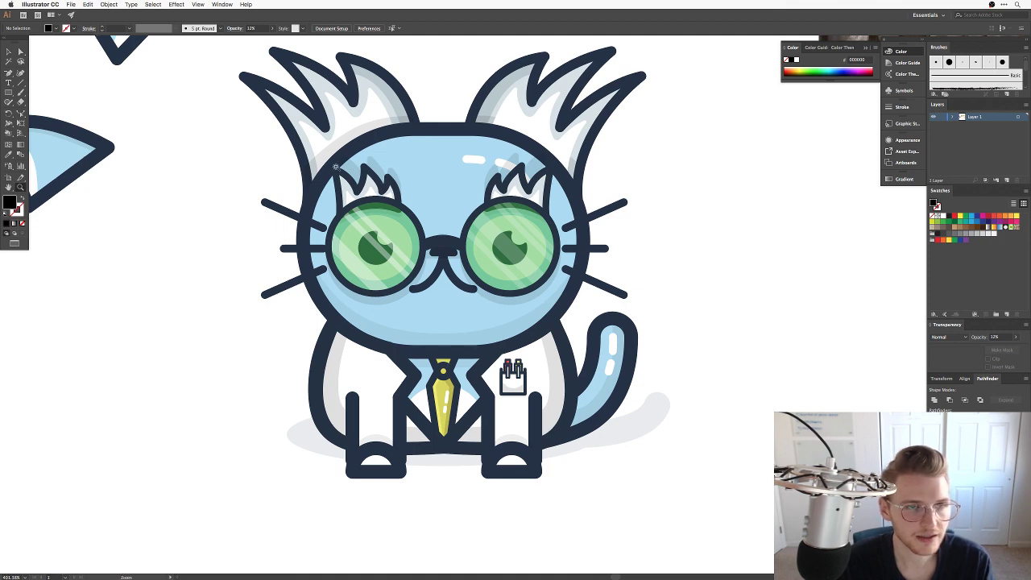
pyautogui.press('f')
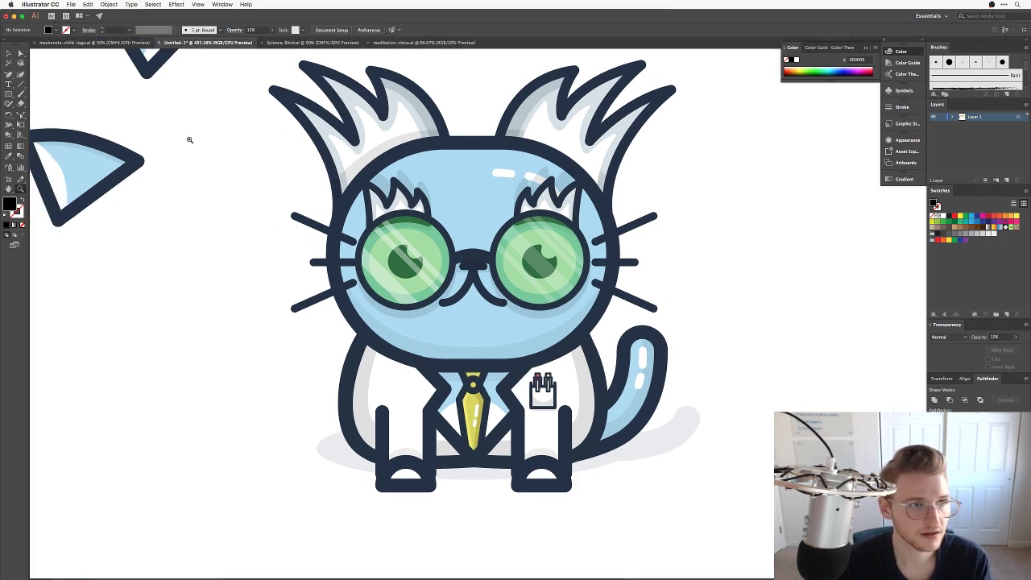
pyautogui.click(95, 41)
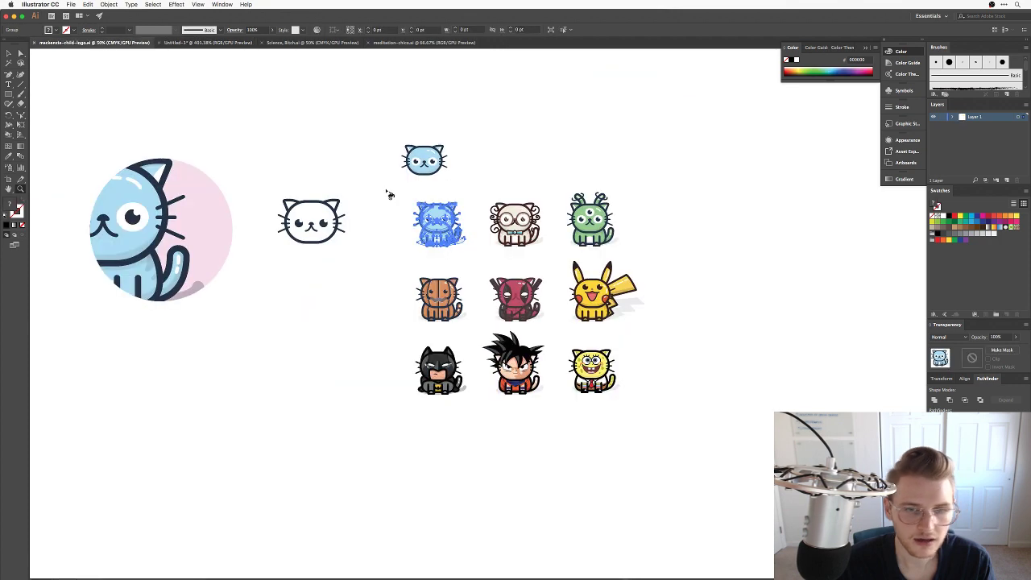
pyautogui.moveTo(580, 367); pyautogui.dragTo(529, 357)
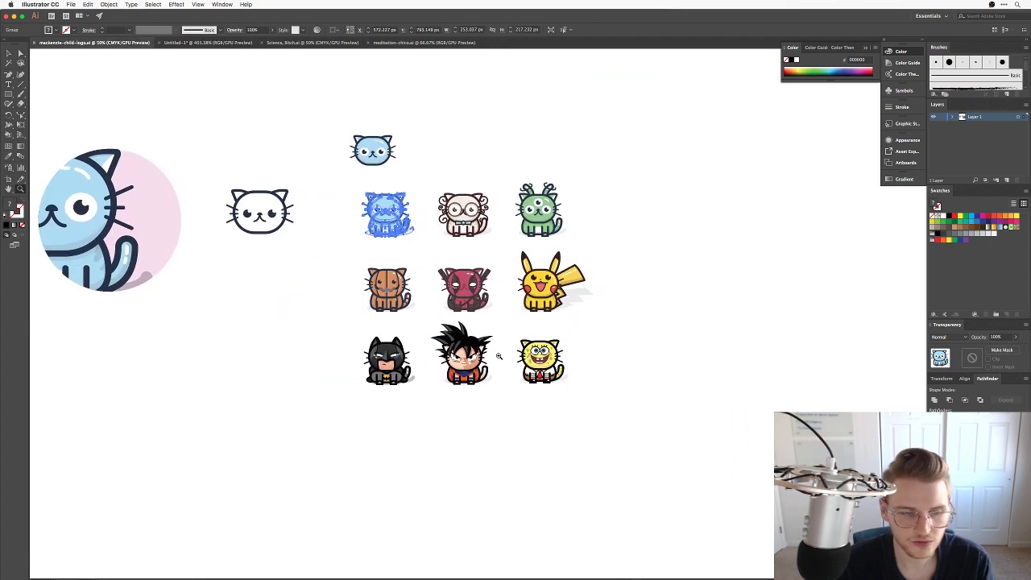
# Open the Santa cat Christmas illustration and copy the Santa cat artwork from it.
pyautogui.moveTo(372, 564)
pyautogui.click(18, 562)
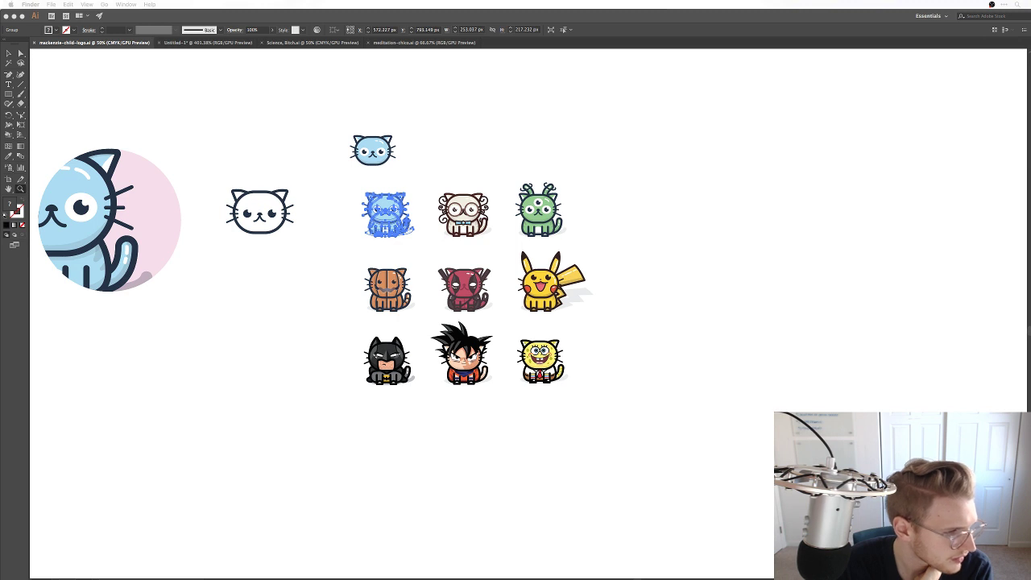
pyautogui.click(427, 232)
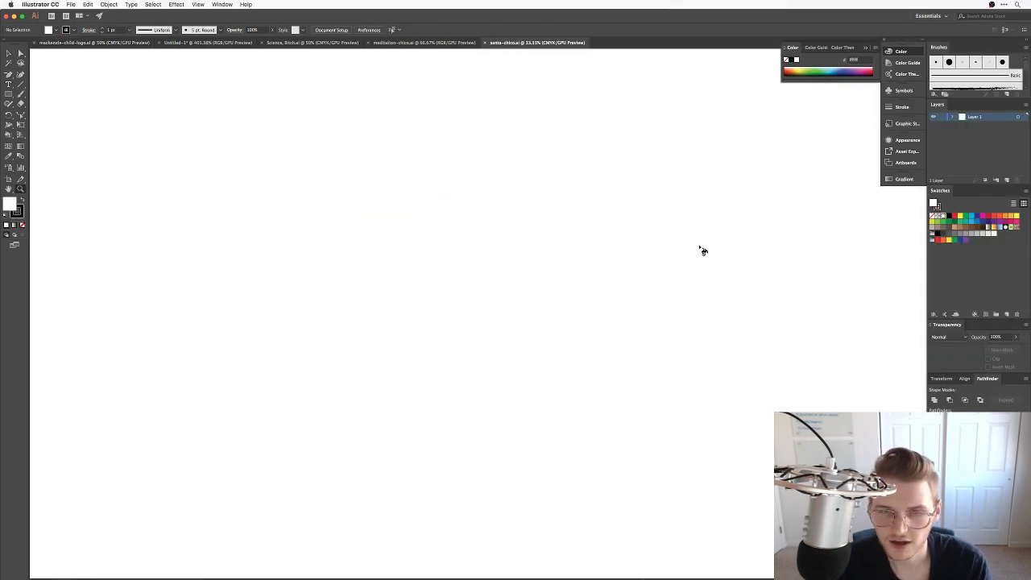
pyautogui.moveTo(109, 233); pyautogui.dragTo(541, 247)
pyautogui.click(505, 239)
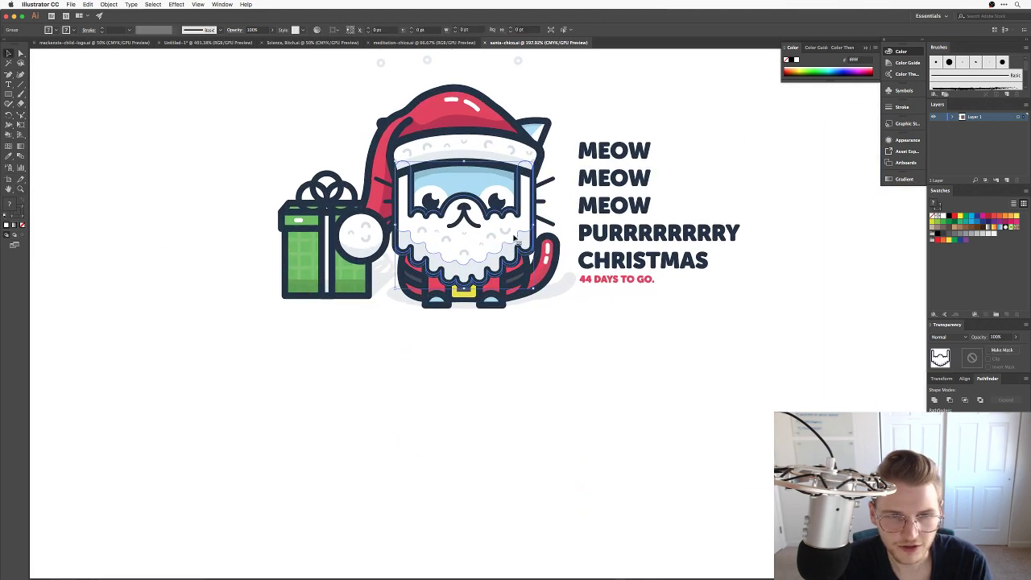
pyautogui.moveTo(546, 357); pyautogui.dragTo(385, 78)
# Return to the scientist cat document and paste the Santa cat into the empty space beside the scientist cat.
pyautogui.click(208, 41)
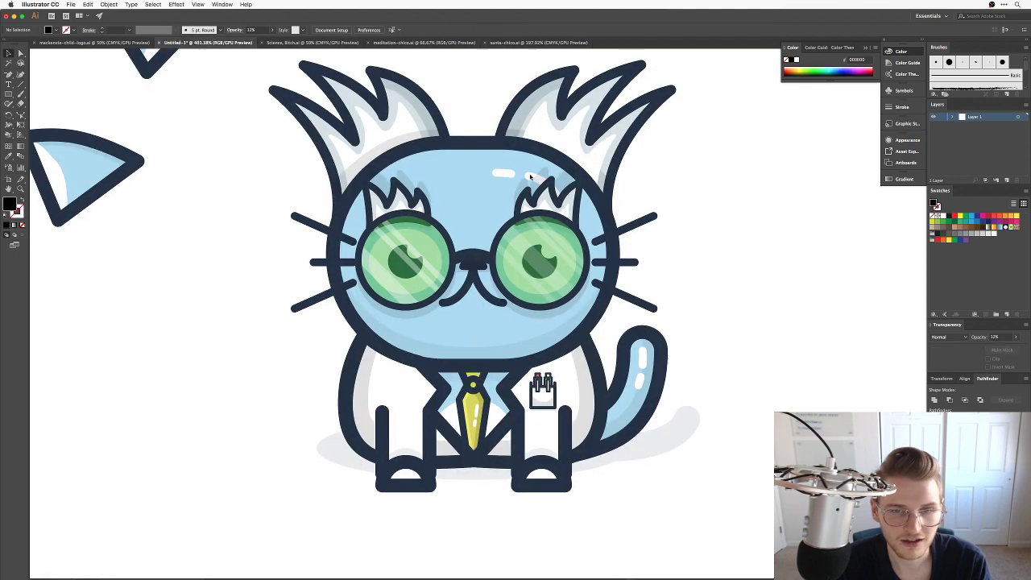
pyautogui.press('super+minus')
pyautogui.press('super+minus')
pyautogui.press('super+minus')
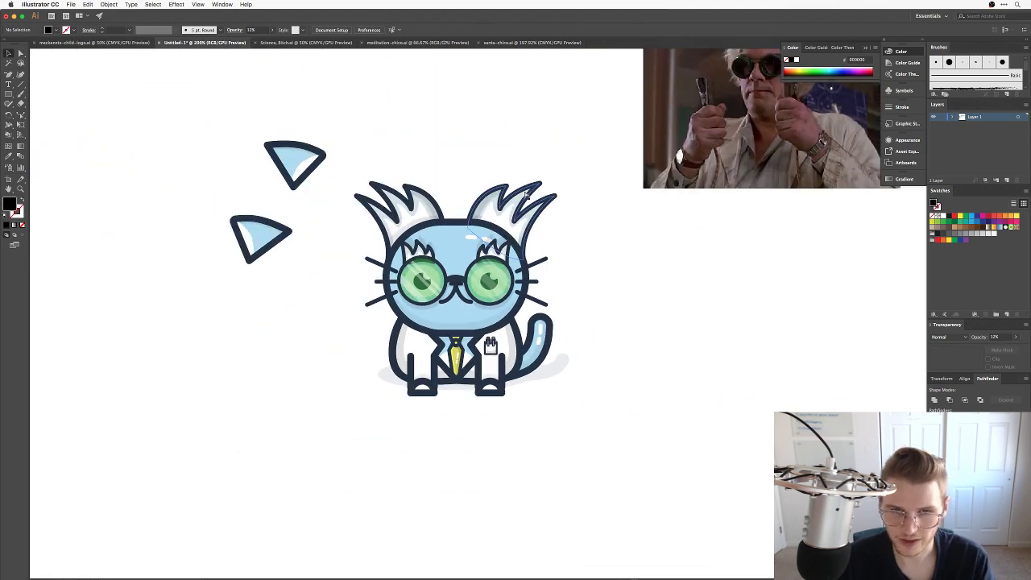
pyautogui.press('super+v')
pyautogui.moveTo(592, 298); pyautogui.dragTo(759, 317)
pyautogui.hscroll(3, 759, 321)
pyautogui.click(726, 427)
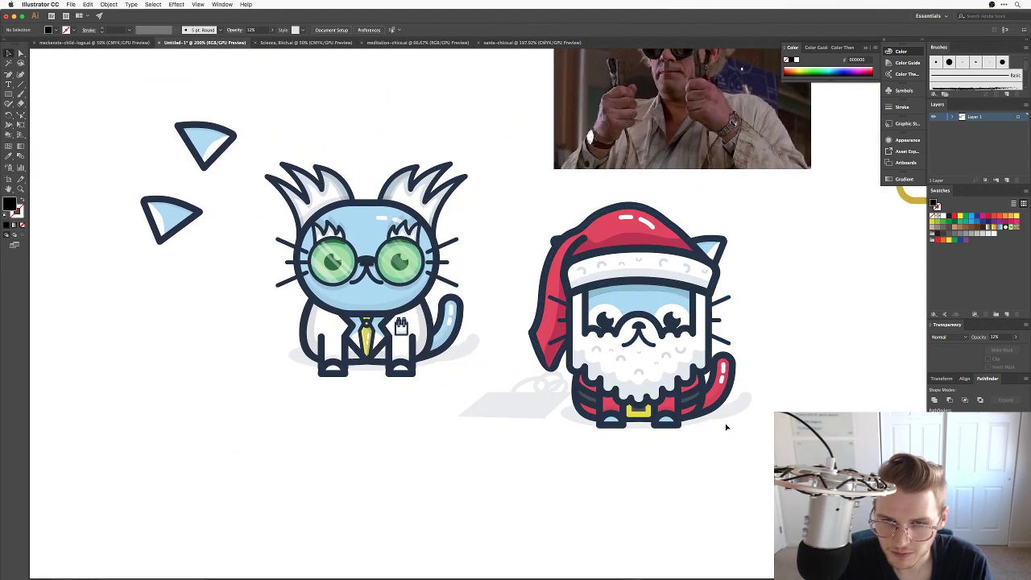
# Delete the pasted Santa cat's body, tail, main hat shape, gift shadow, and left ear with its whiskers.
pyautogui.moveTo(723, 481); pyautogui.dragTo(589, 412)
pyautogui.press('Delete')
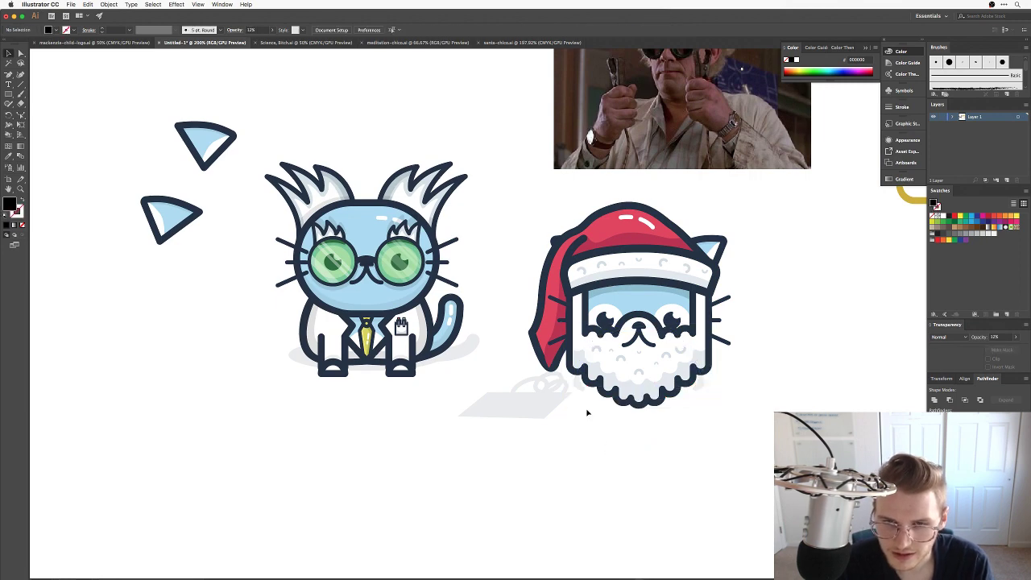
pyautogui.moveTo(539, 447); pyautogui.dragTo(508, 329)
pyautogui.press('Delete')
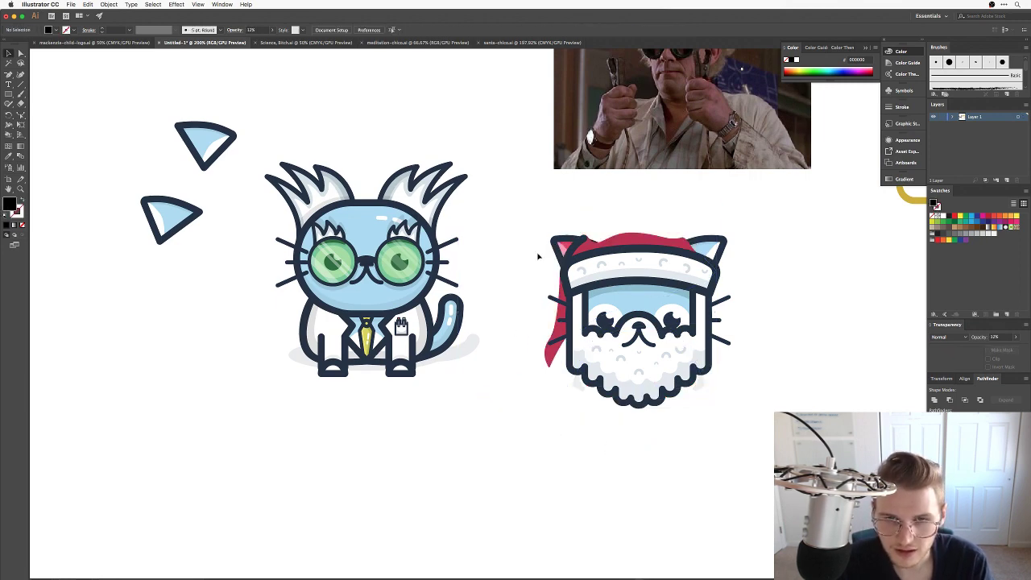
pyautogui.moveTo(552, 289); pyautogui.dragTo(564, 380)
pyautogui.press('Delete')
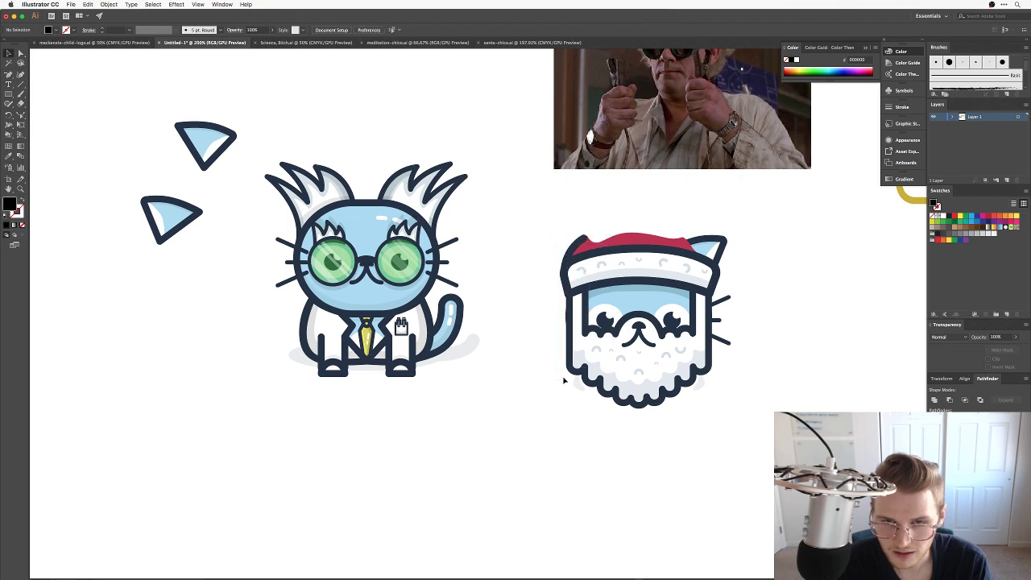
# Delete the hat's white brim, the remaining head and ear shapes, and both eyes from the Santa cat.
pyautogui.click(634, 273)
pyautogui.press('Delete')
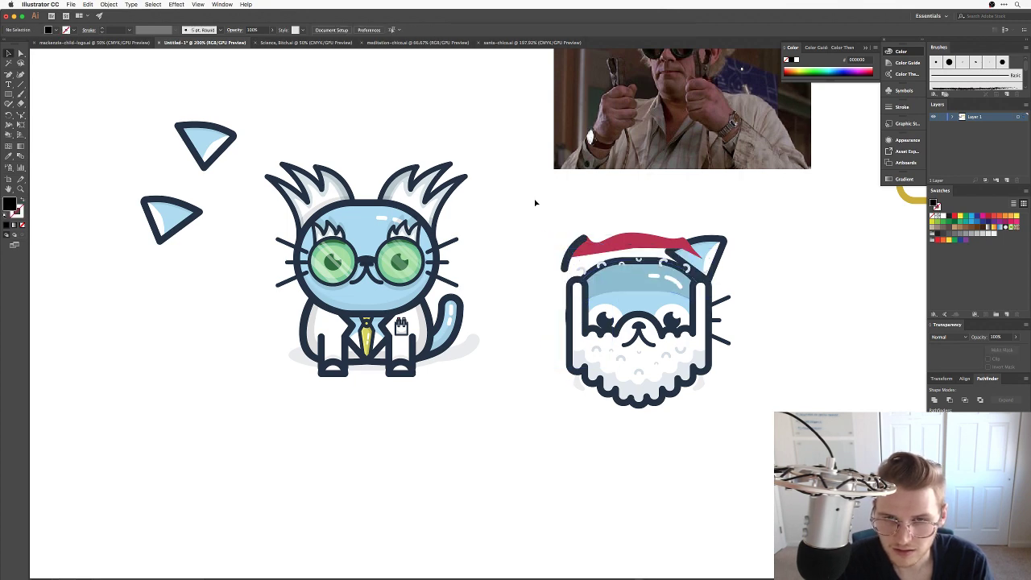
pyautogui.moveTo(548, 210); pyautogui.dragTo(772, 274)
pyautogui.press('Delete')
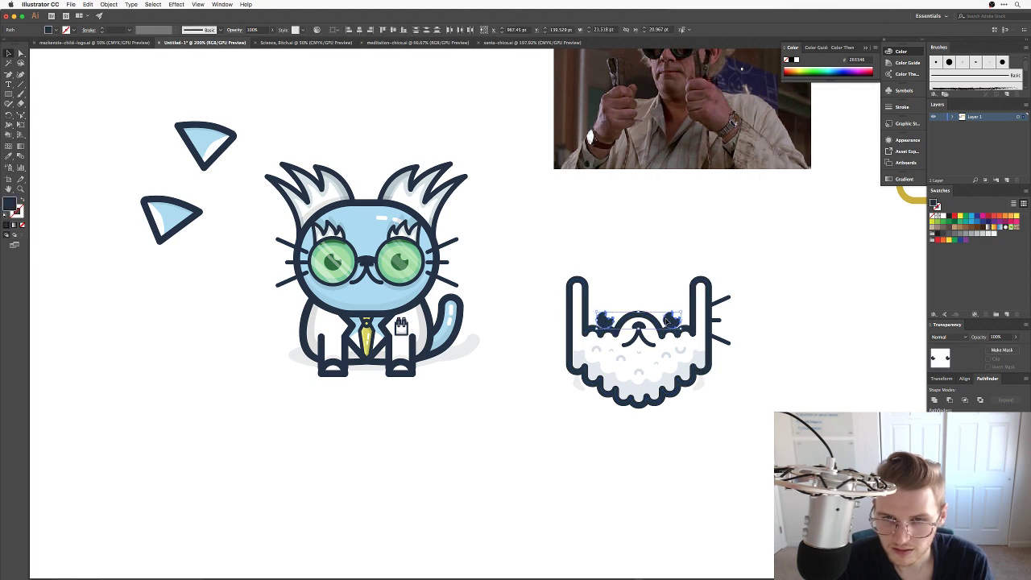
pyautogui.click(596, 310)
pyautogui.press('Delete')
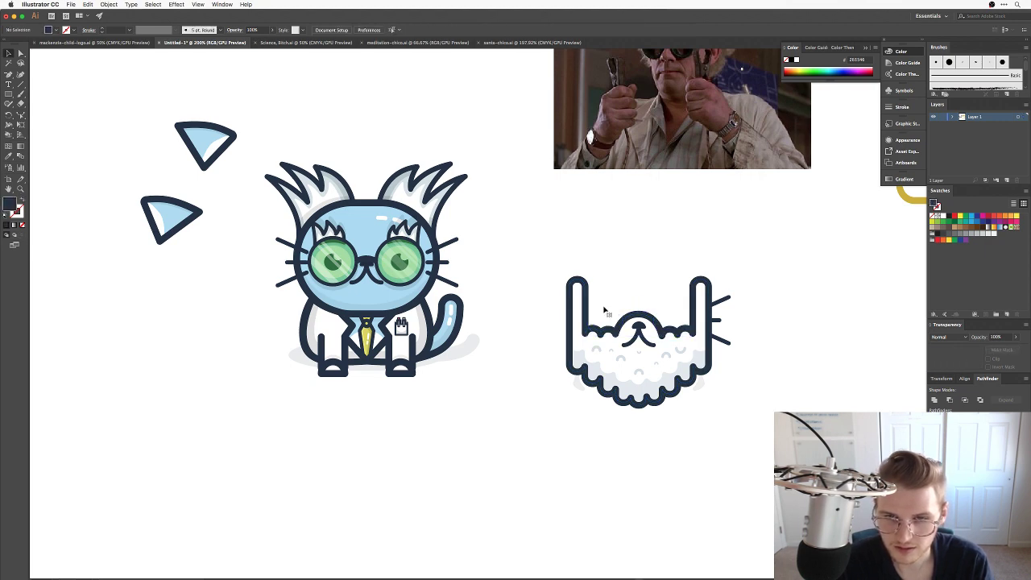
# Delete the right whiskers and the leftover pieces around the beard, keeping only the beard with its muzzle.
pyautogui.click(732, 370)
pyautogui.press('Delete')
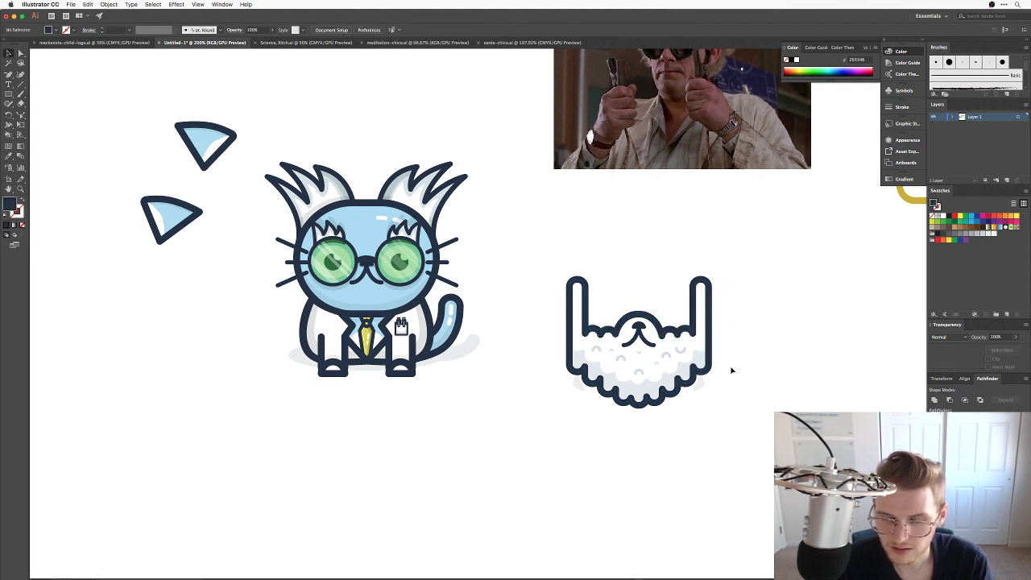
pyautogui.moveTo(671, 301); pyautogui.dragTo(686, 301)
pyautogui.press('Delete')
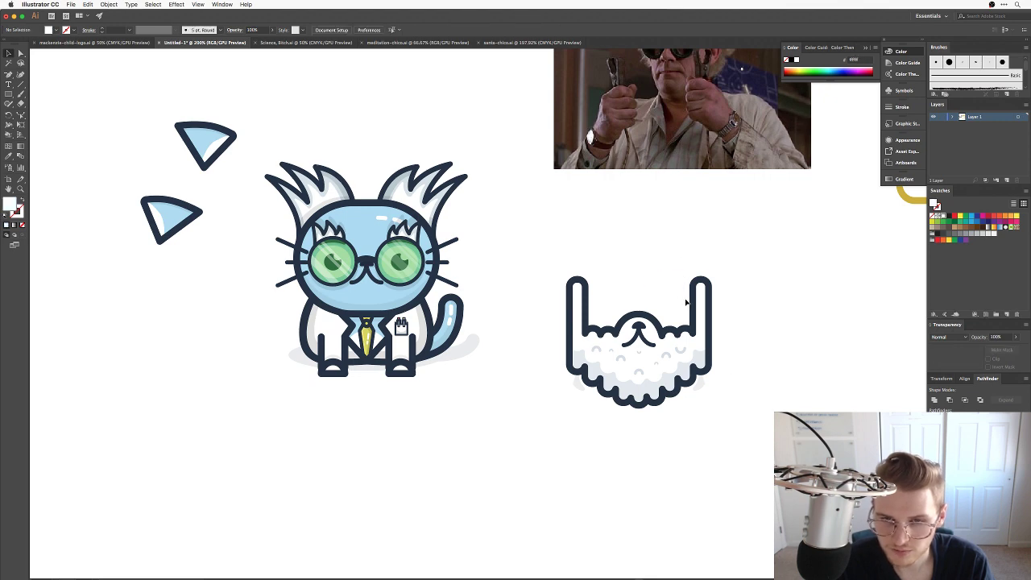
pyautogui.click(651, 348)
pyautogui.click(658, 273)
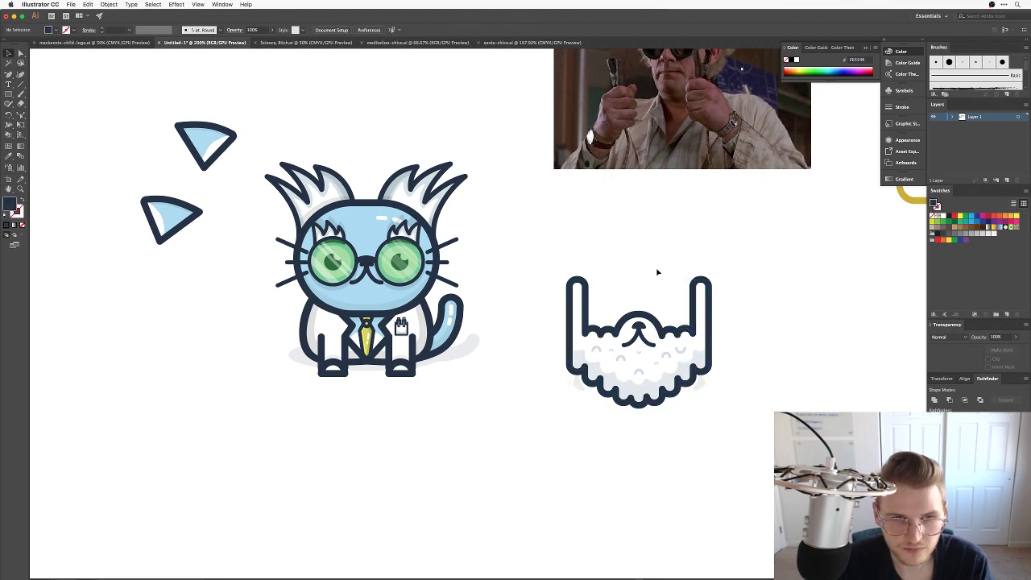
pyautogui.moveTo(525, 254); pyautogui.dragTo(741, 419)
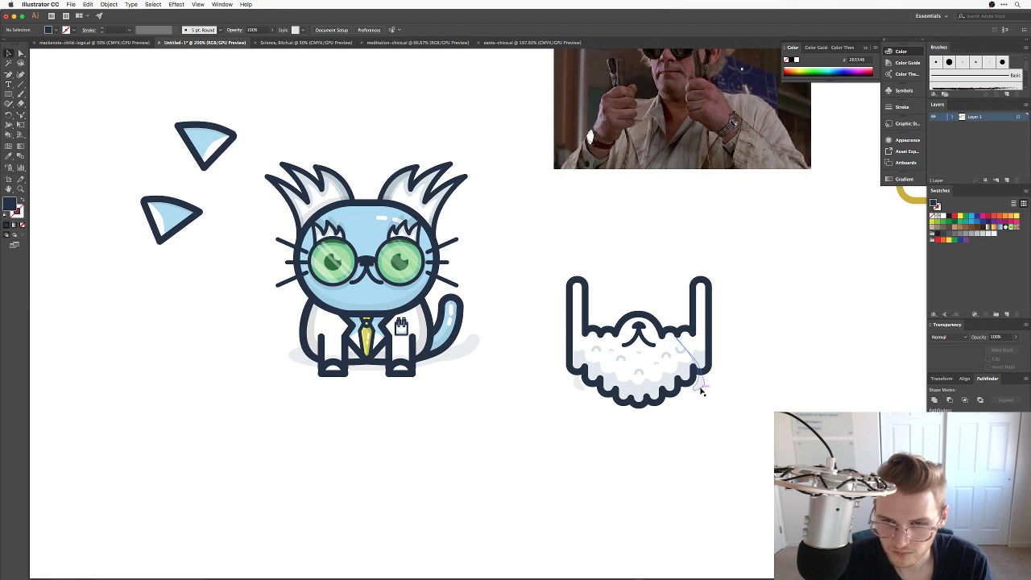
pyautogui.moveTo(700, 383); pyautogui.dragTo(699, 382)
pyautogui.press('Delete')
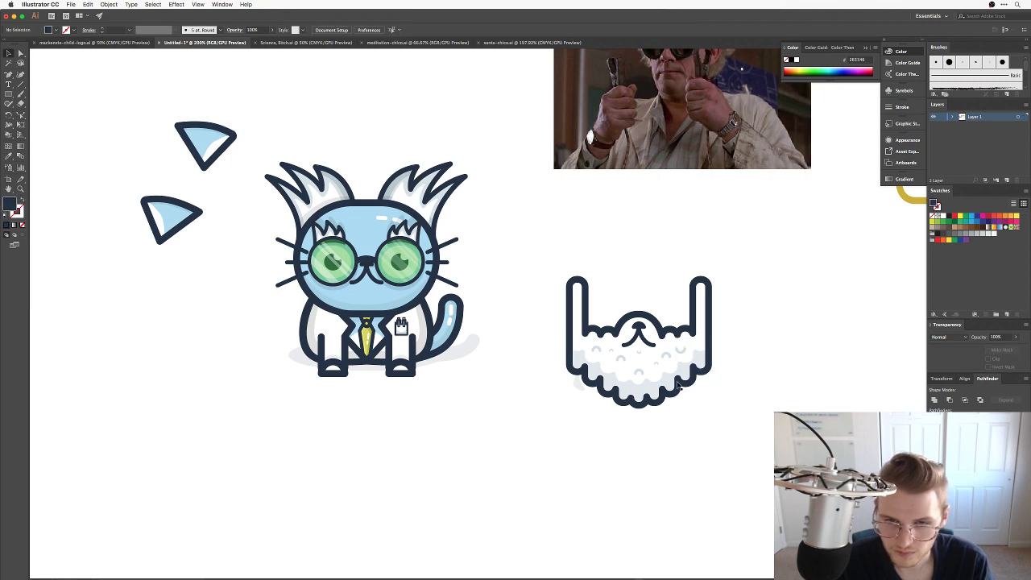
pyautogui.click(574, 388)
pyautogui.press('Delete')
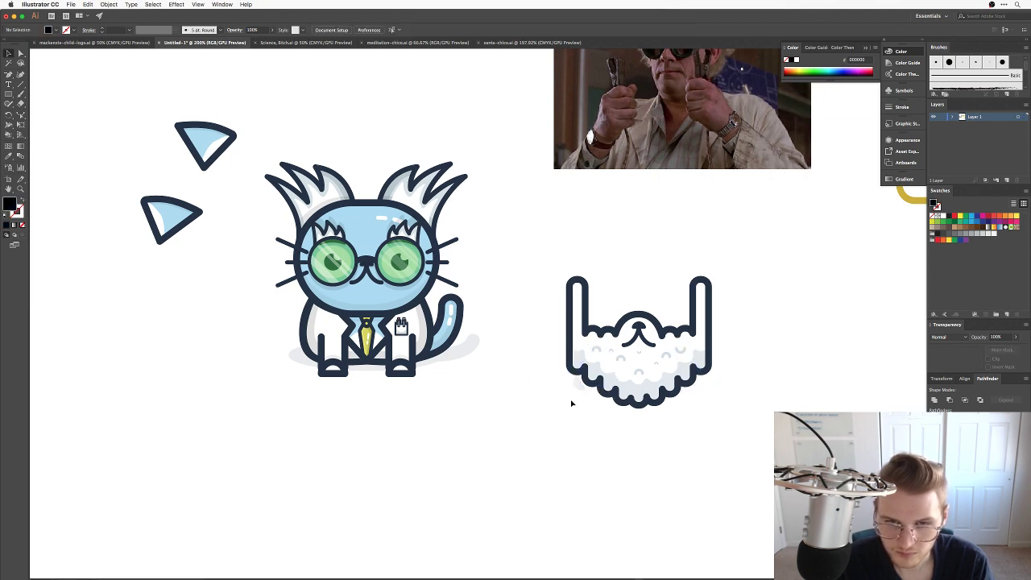
# Move the isolated beard onto the scientist cat's face, centring it over the muzzle, and nudge it slightly upward.
pyautogui.moveTo(548, 270); pyautogui.dragTo(733, 408)
pyautogui.moveTo(642, 370); pyautogui.dragTo(387, 318)
pyautogui.click(542, 337)
pyautogui.click(389, 339)
pyautogui.click(562, 345)
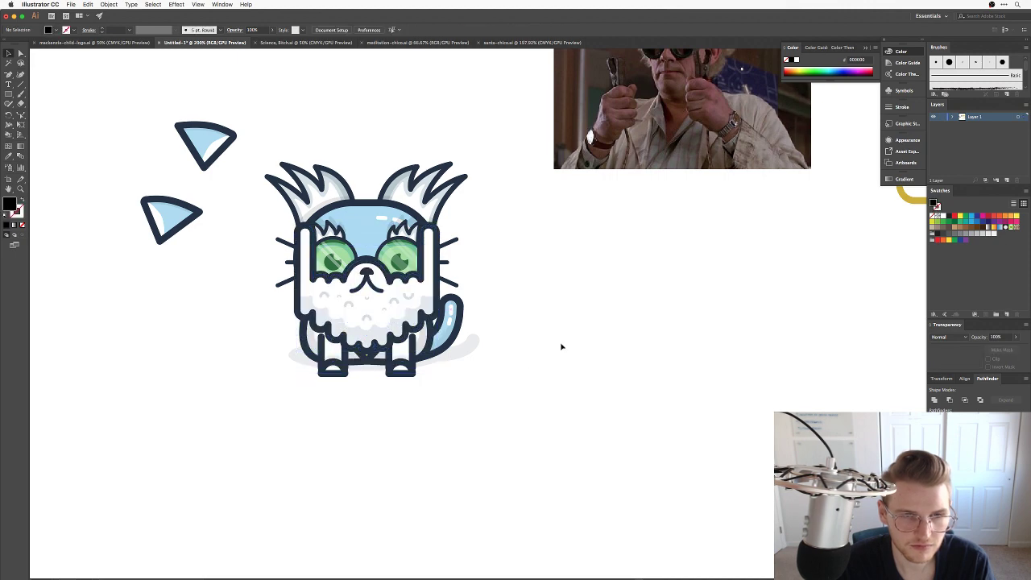
pyautogui.moveTo(513, 363); pyautogui.dragTo(606, 385)
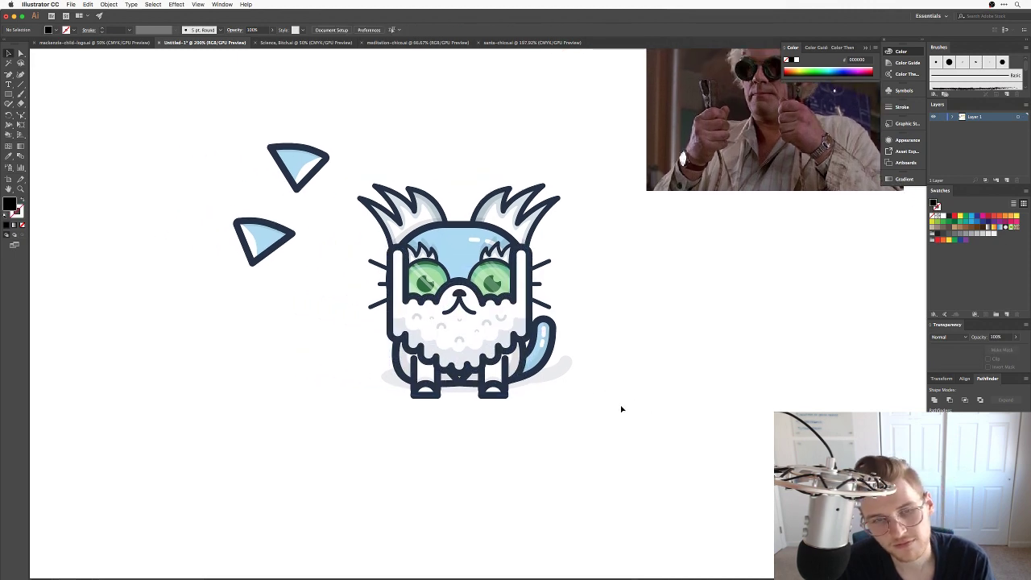
pyautogui.moveTo(479, 338); pyautogui.dragTo(478, 331)
pyautogui.click(618, 302)
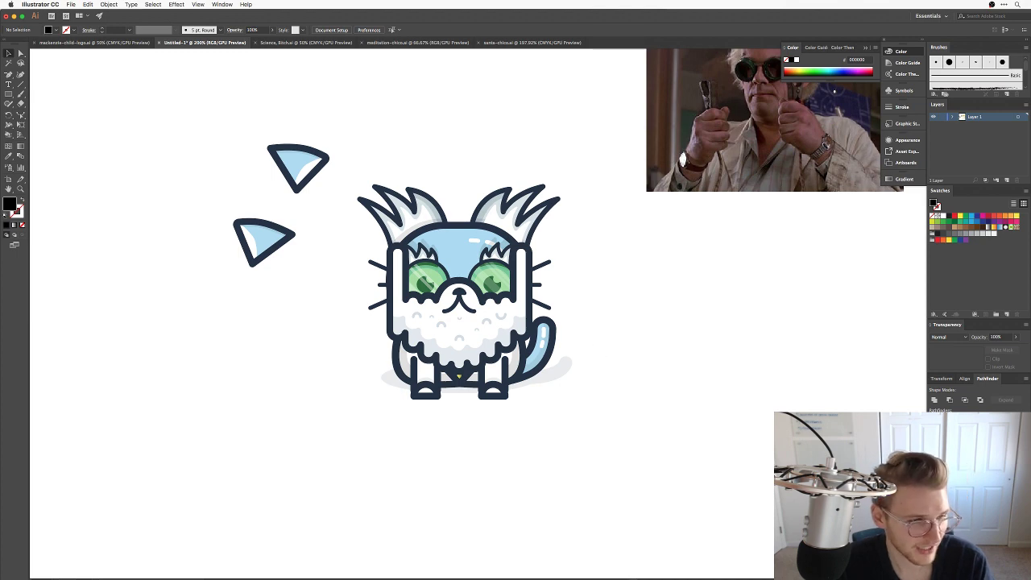
pyautogui.press('super+Tab')
pyautogui.press('super+Tab')
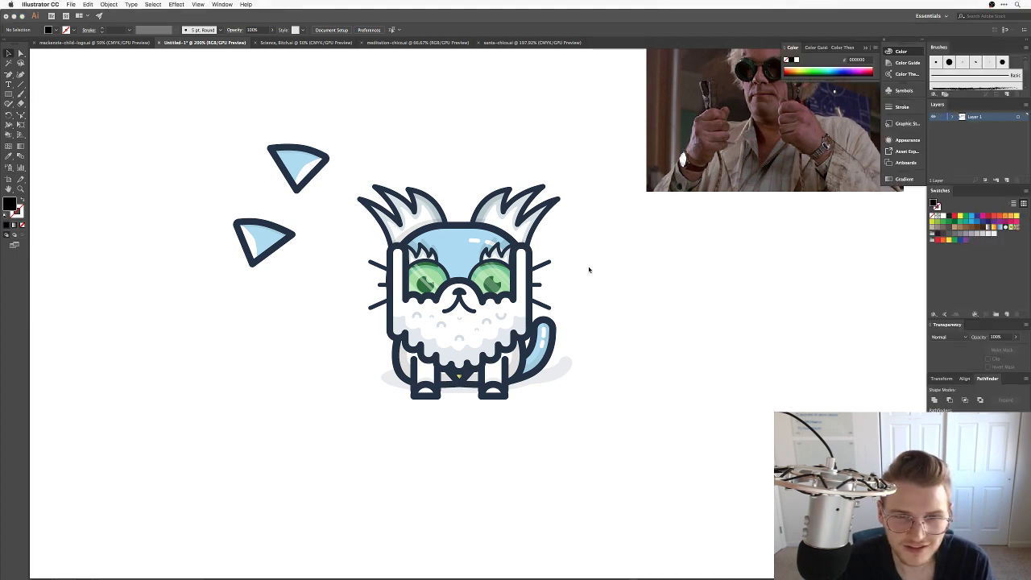
pyautogui.click(559, 263)
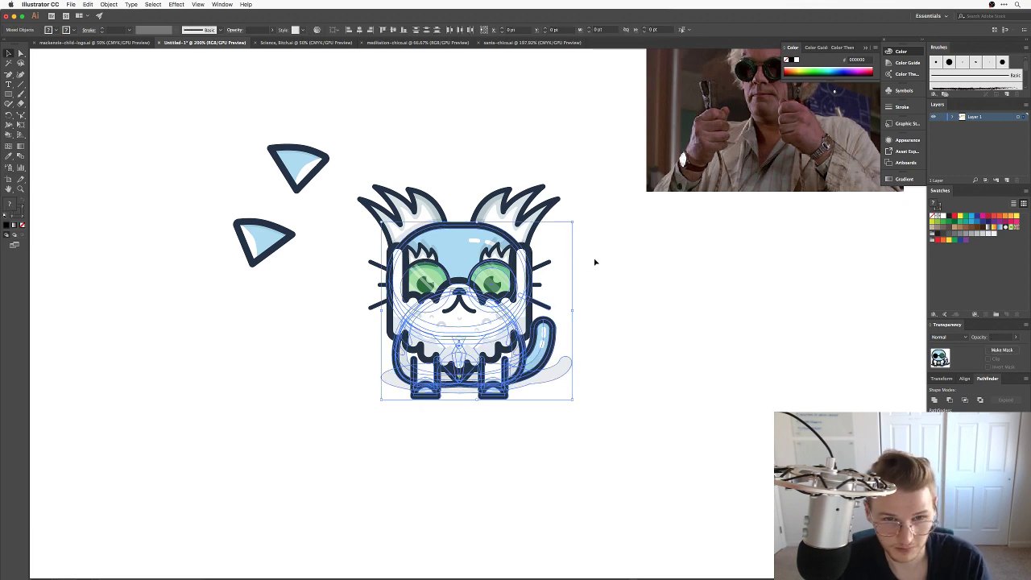
pyautogui.click(594, 261)
# Try bringing both round glasses in front of the beard and shifting the beard slightly downward.
pyautogui.click(484, 278)
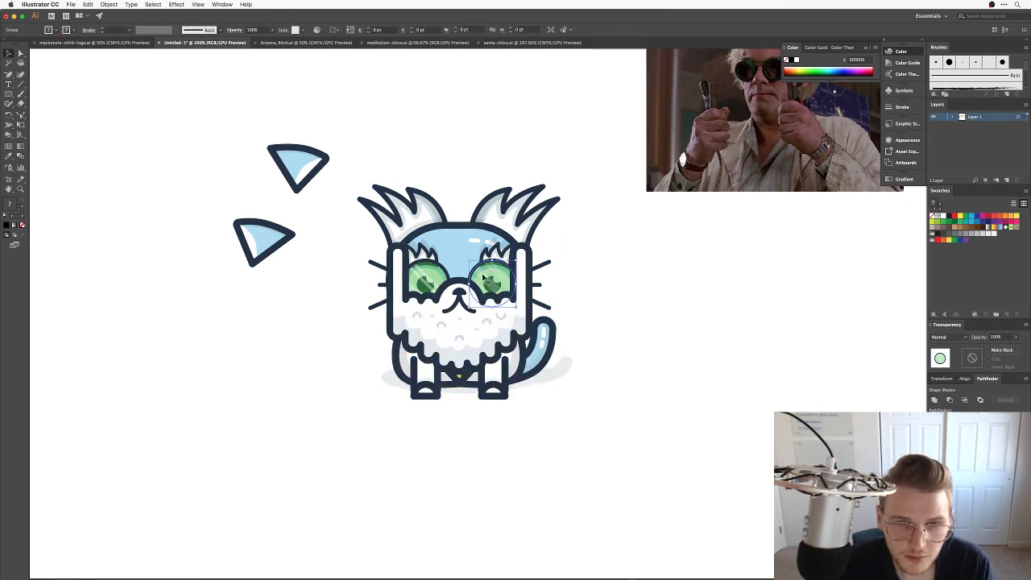
pyautogui.keyDown('shift'); pyautogui.click(441, 279); pyautogui.keyUp('shift')
pyautogui.click(526, 131)
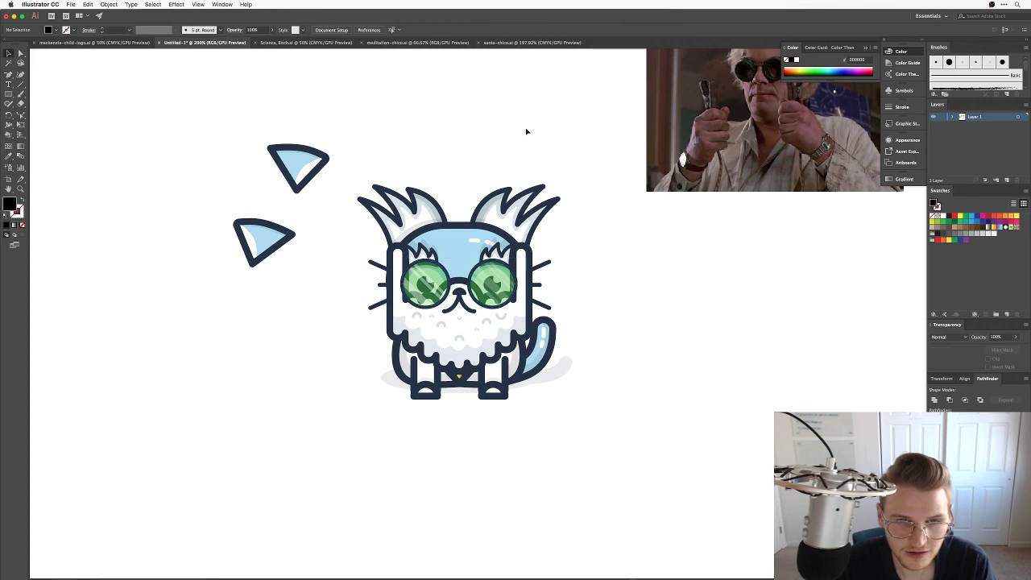
pyautogui.click(529, 345)
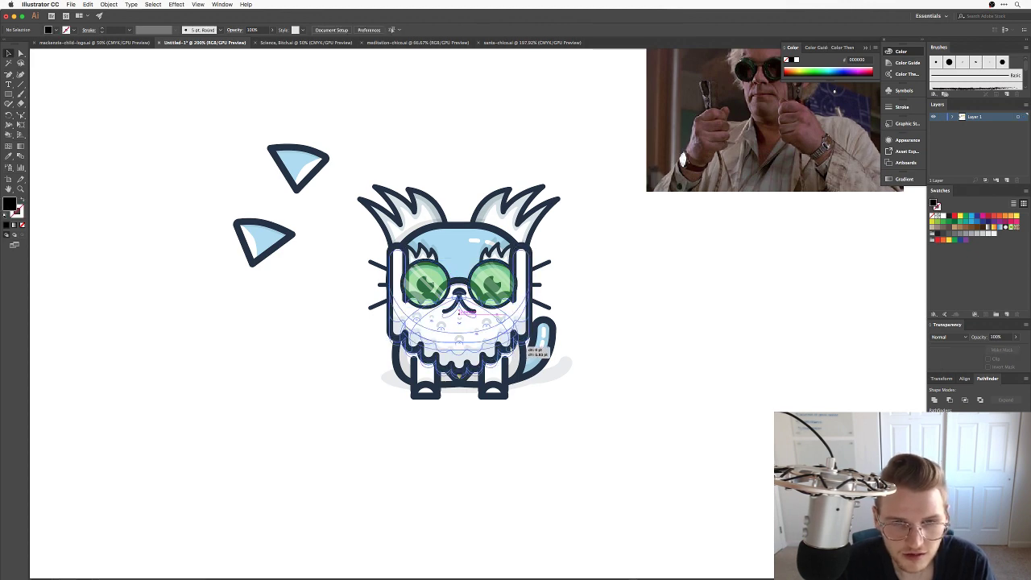
pyautogui.click(594, 295)
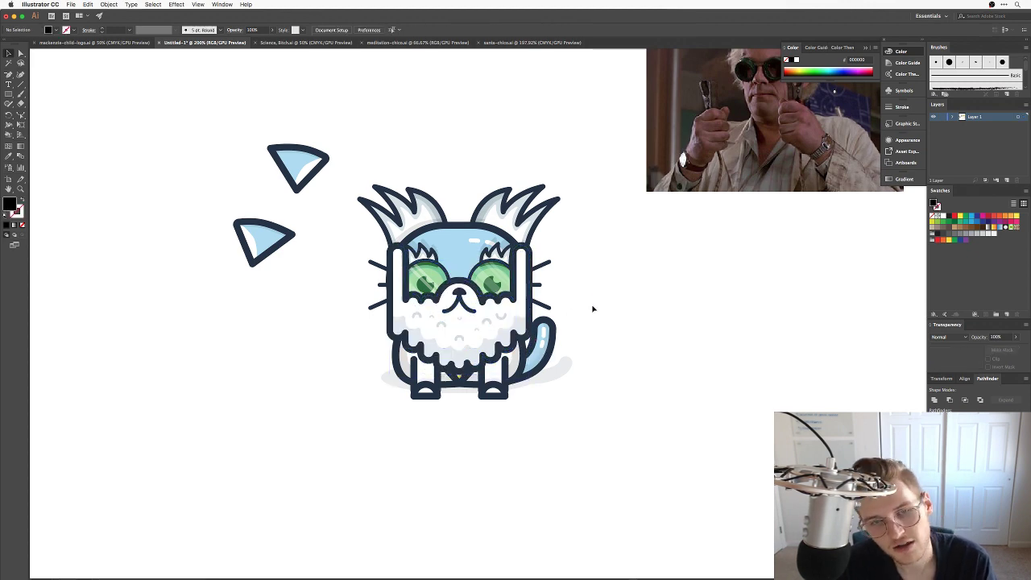
# Undo the beard and glasses adjustments while trying a different beard position on the cat's face.
pyautogui.press('super+z')
pyautogui.press('super+z')
pyautogui.click(594, 307)
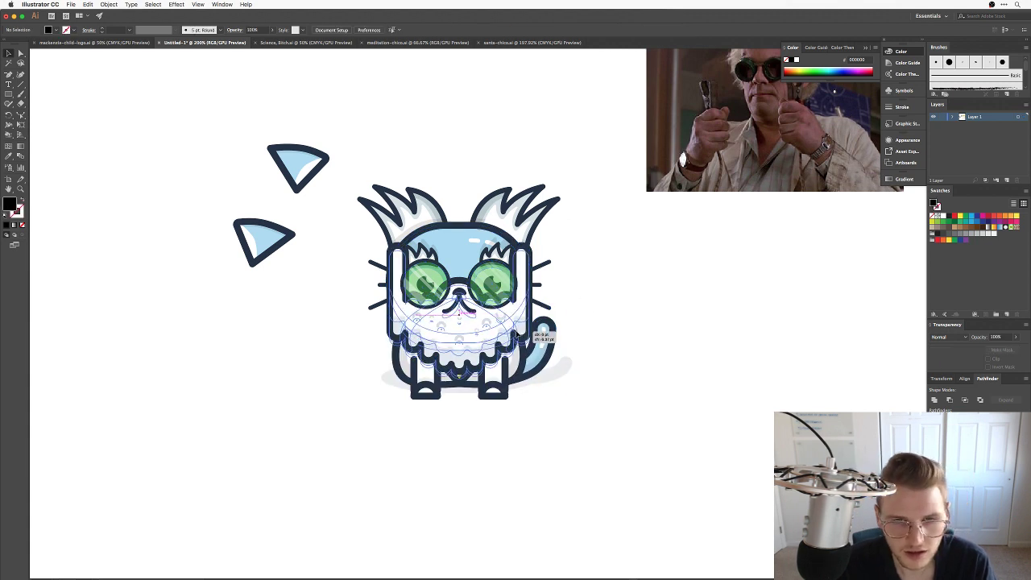
pyautogui.click(536, 337)
pyautogui.click(590, 296)
pyautogui.press('super+z')
pyautogui.press('super+z')
# Try nudging both round glasses upward above the beard.
pyautogui.click(498, 284)
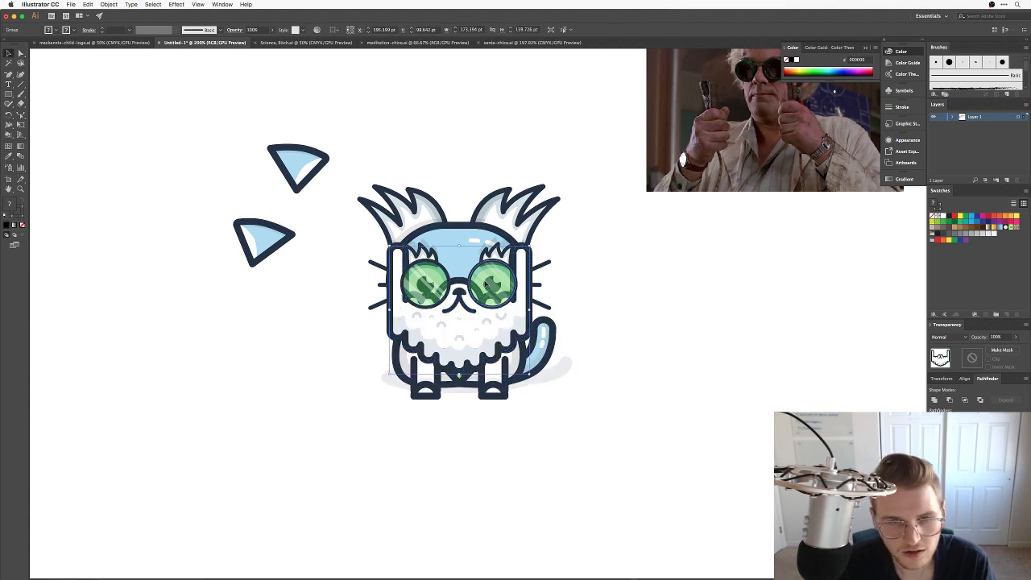
pyautogui.keyDown('shift'); pyautogui.click(428, 278); pyautogui.keyUp('shift')
pyautogui.press('Up')
pyautogui.press('Up')
pyautogui.press('Up')
pyautogui.press('Up')
pyautogui.click(595, 288)
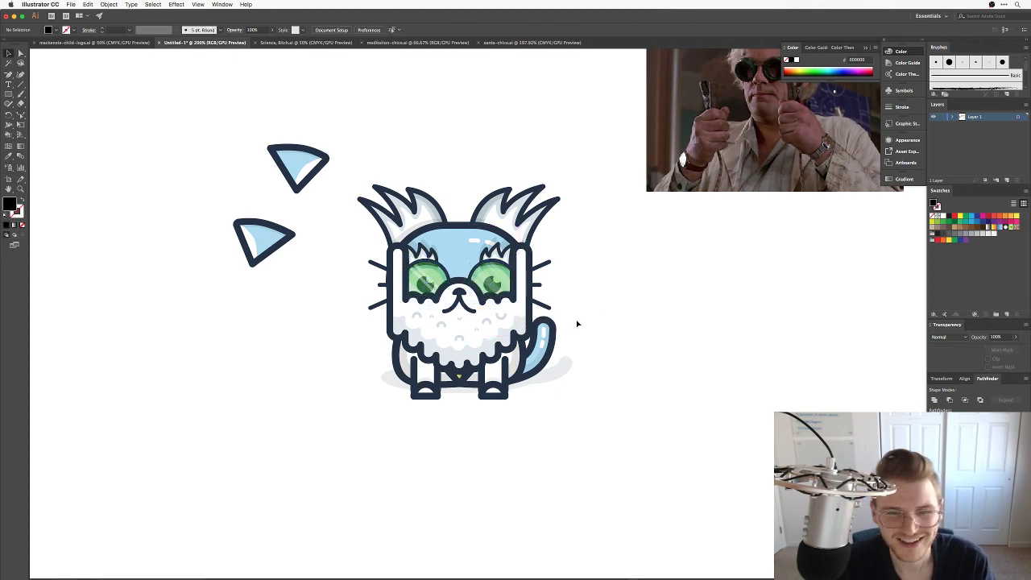
# Move the borrowed beard off the scientist cat's face and set it aside on the empty canvas beside the cat.
pyautogui.moveTo(516, 338); pyautogui.dragTo(780, 449)
pyautogui.click(597, 319)
pyautogui.hscroll(5, 608, 295)
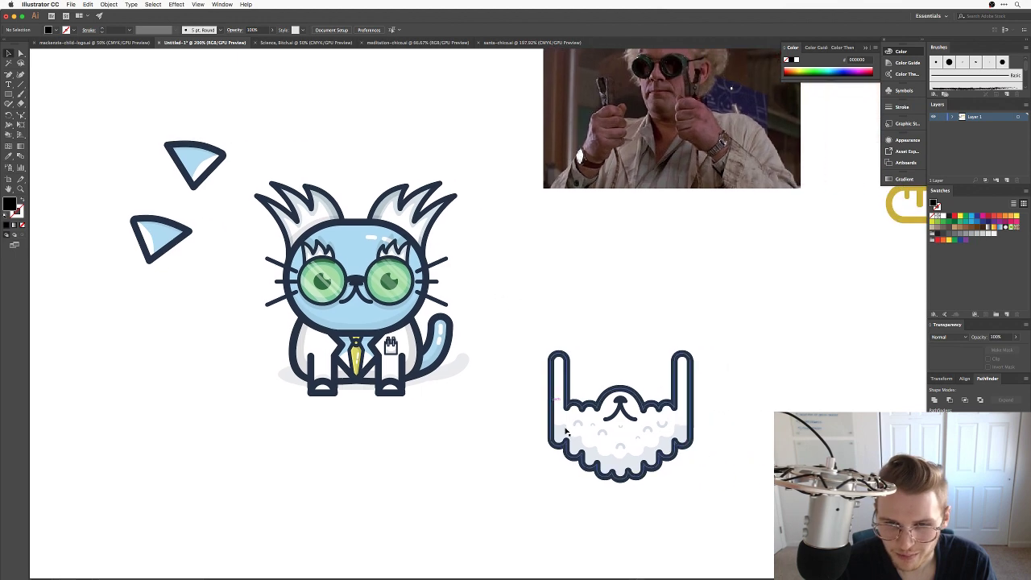
pyautogui.moveTo(622, 419); pyautogui.dragTo(622, 338)
pyautogui.click(486, 409)
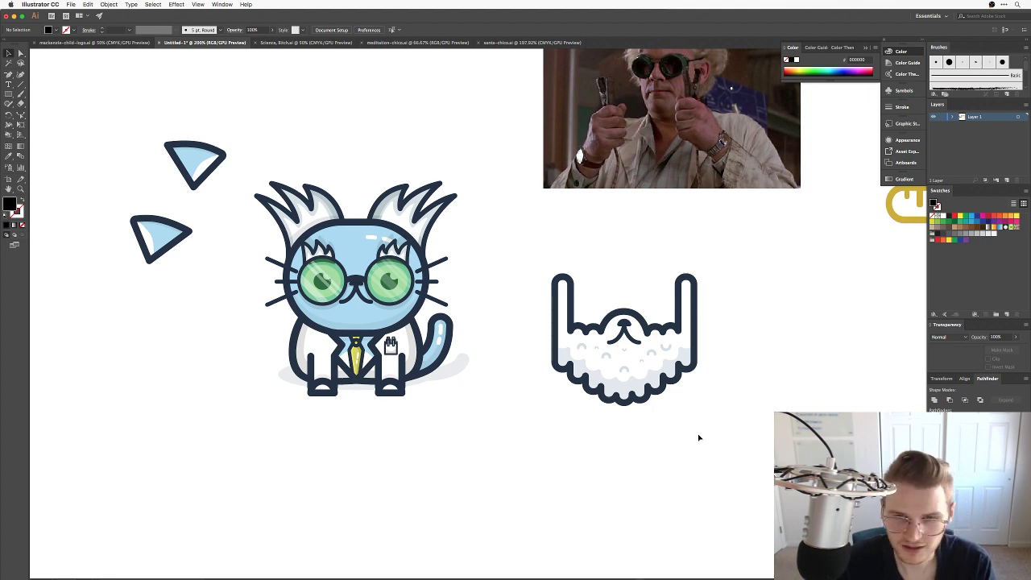
# Try deleting the set-aside beard, and undo the deletion.
pyautogui.moveTo(748, 440); pyautogui.dragTo(543, 276)
pyautogui.press('Delete')
pyautogui.hscroll(-1, 497, 334)
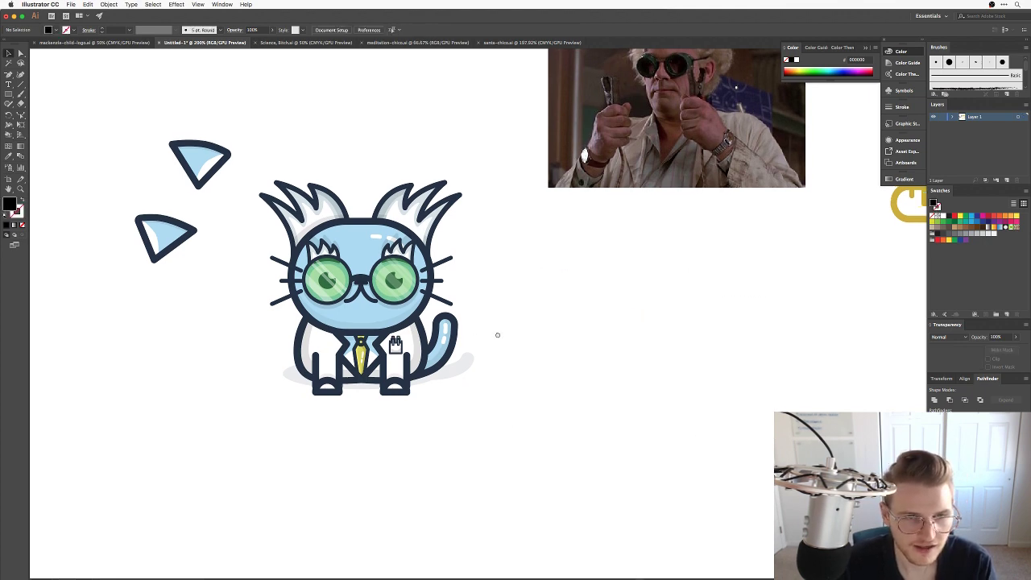
pyautogui.press('super+equal')
pyautogui.press('super+z')
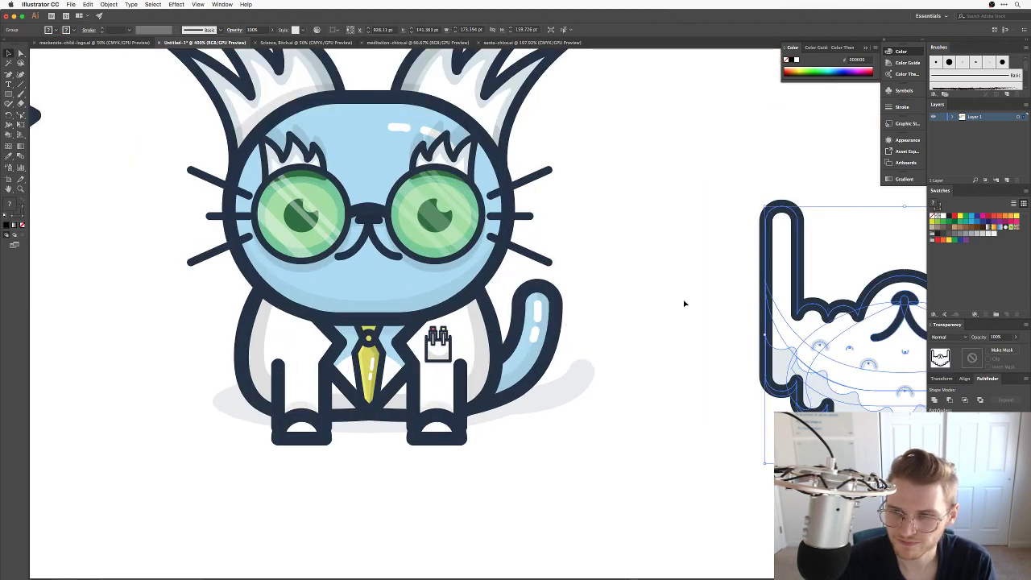
pyautogui.click(685, 304)
pyautogui.scroll(2, 610, 309)
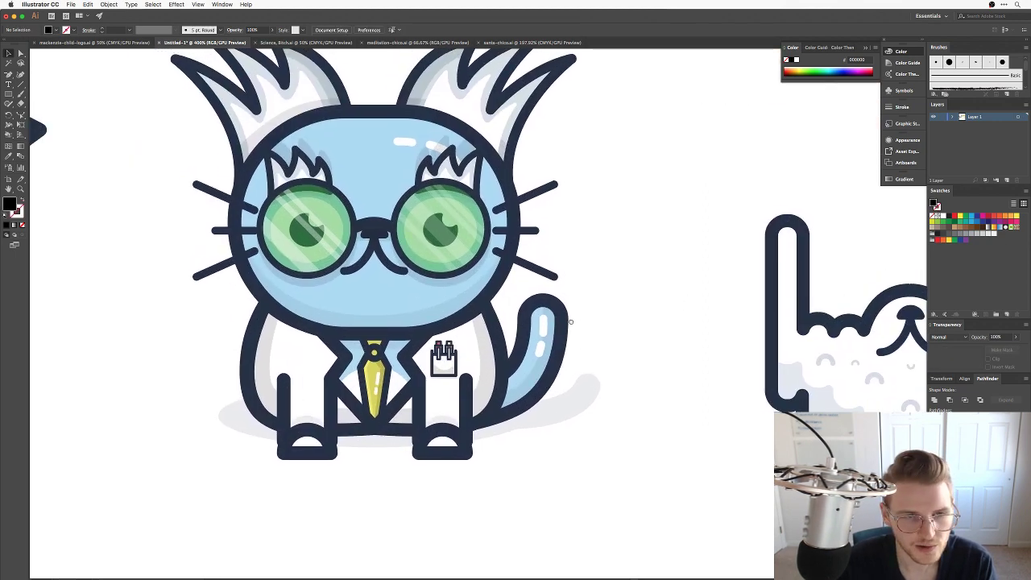
pyautogui.hscroll(-1, 570, 322)
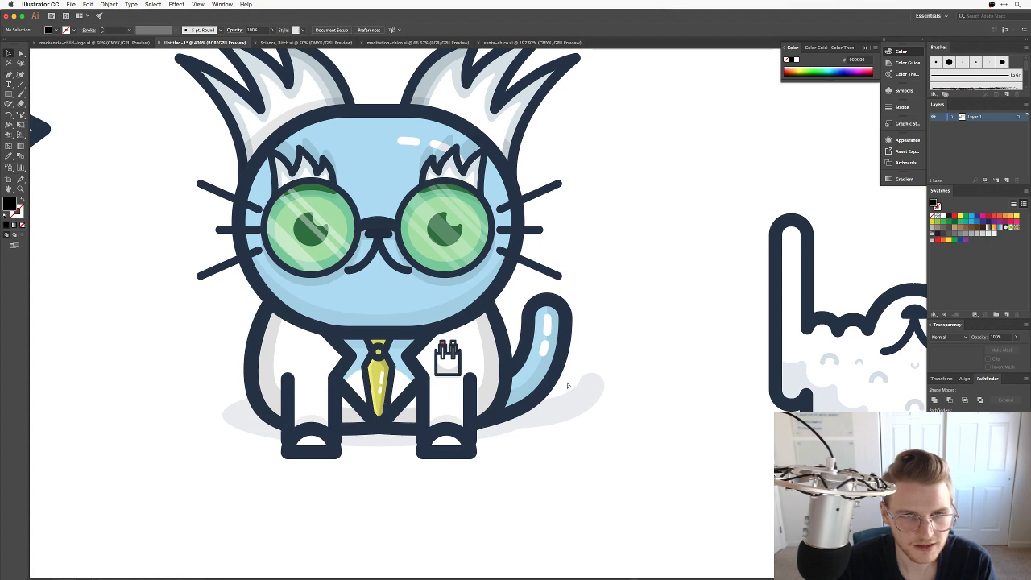
pyautogui.press('super+Tab')
# Draw one half of a jagged, spiky goatee about 29 by 53 pt below the cat's mouth with the Pen tool.
pyautogui.press('p')
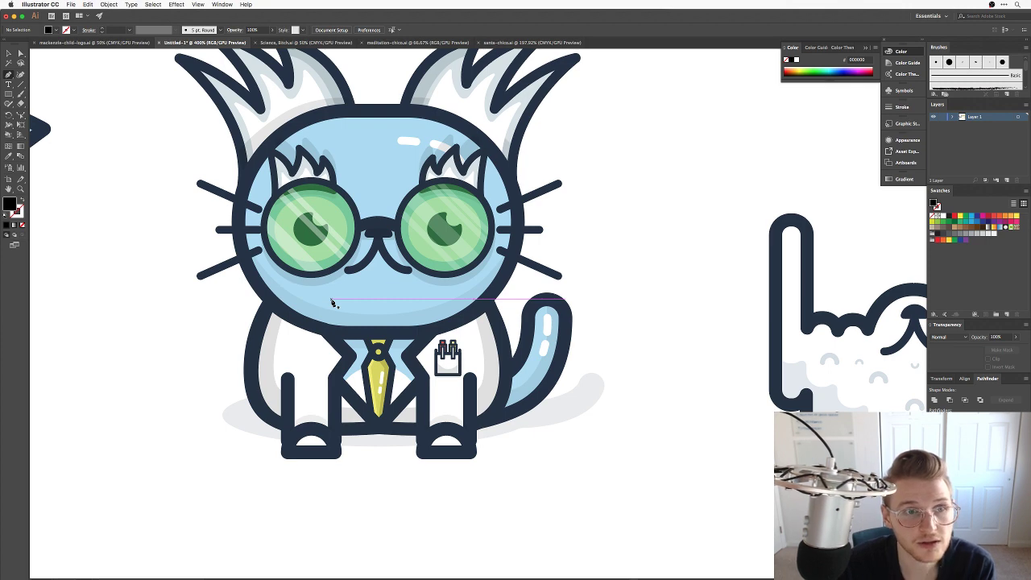
pyautogui.click(331, 302)
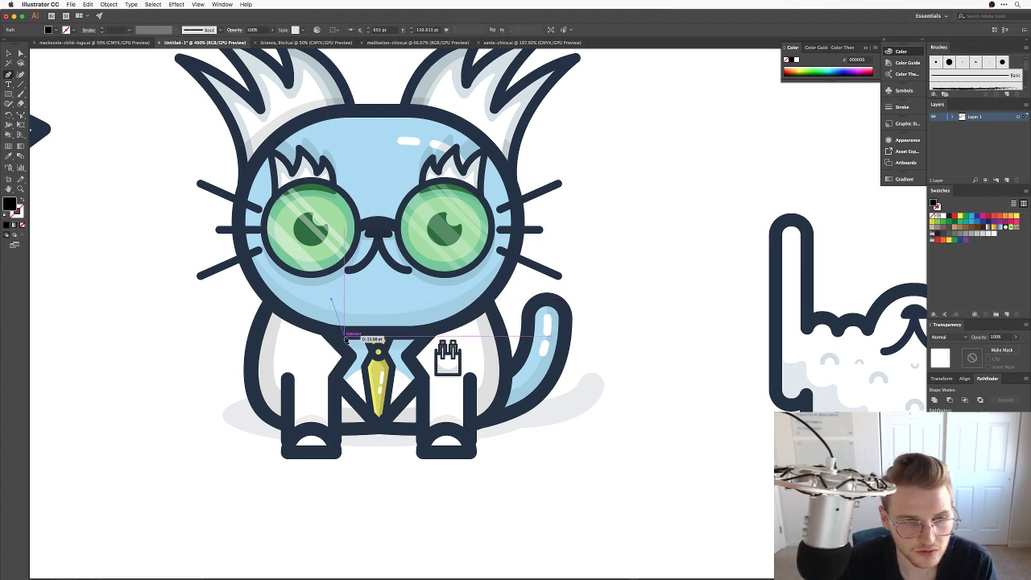
pyautogui.click(342, 343)
pyautogui.click(349, 326)
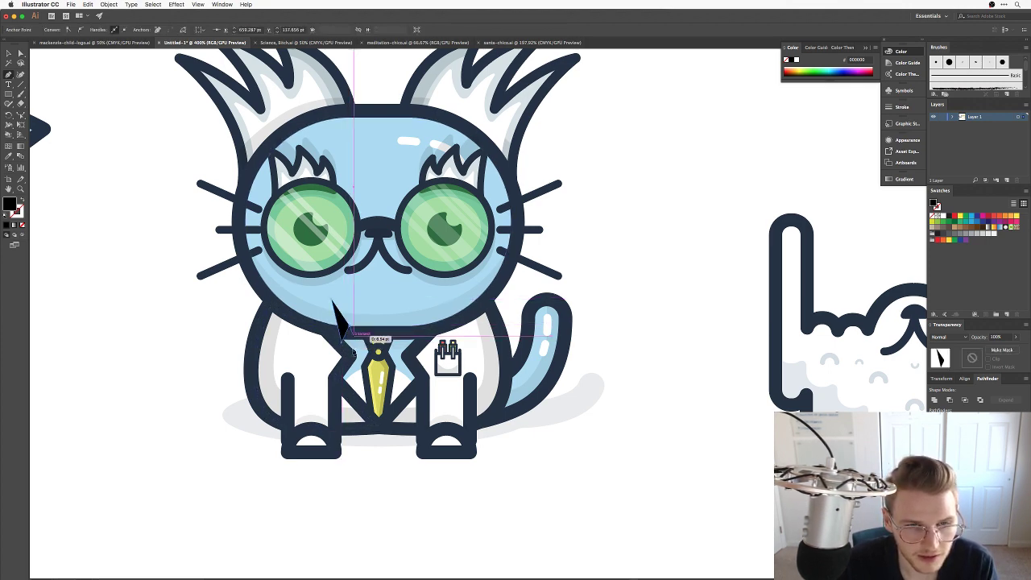
pyautogui.click(349, 371)
pyautogui.click(371, 349)
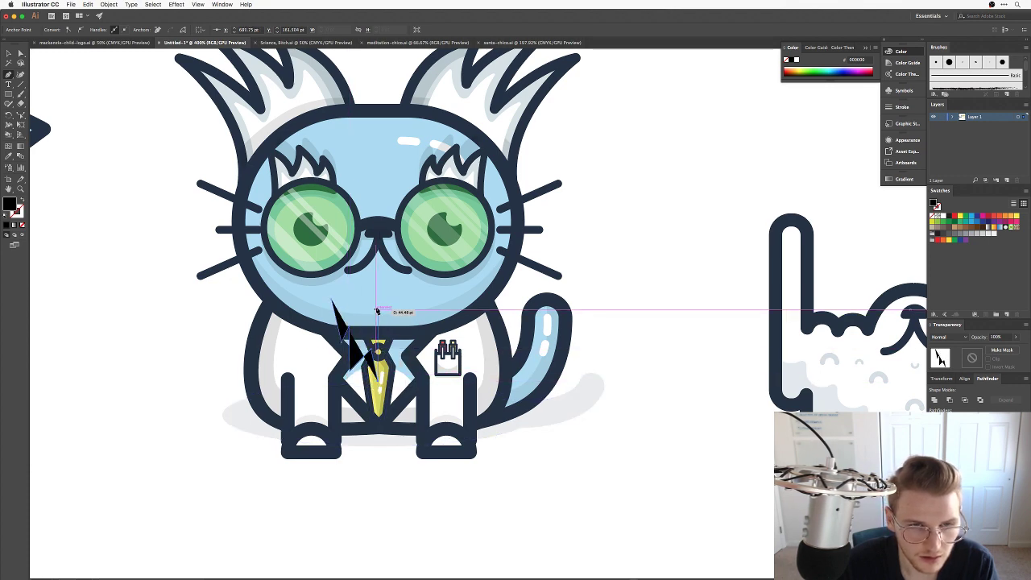
pyautogui.click(379, 300)
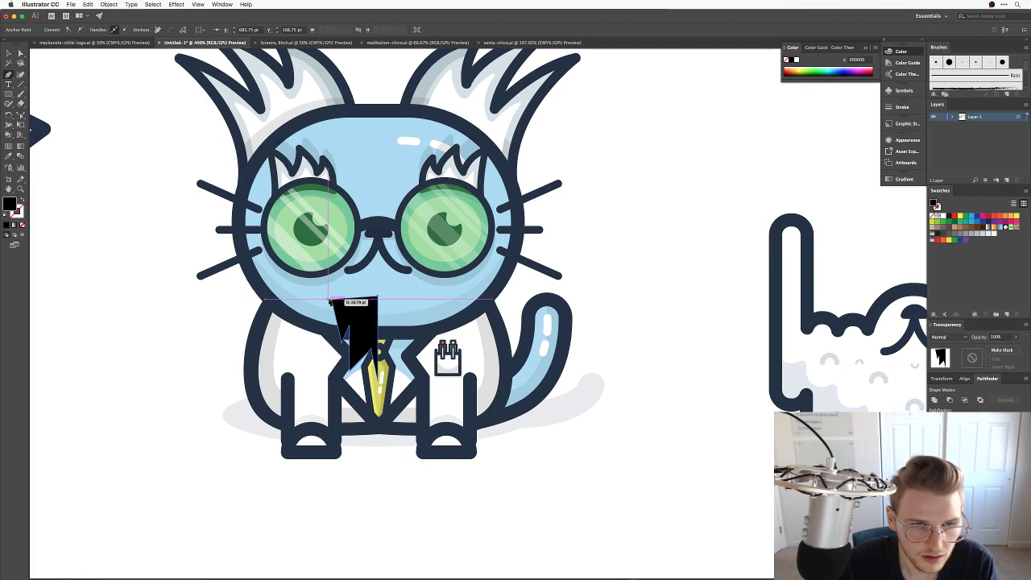
pyautogui.click(331, 299)
pyautogui.moveTo(331, 300); pyautogui.dragTo(333, 299)
# Give the goatee half the eyebrow's 4 pt dark navy outline and a light grey d8e1e5 fill.
pyautogui.press('i')
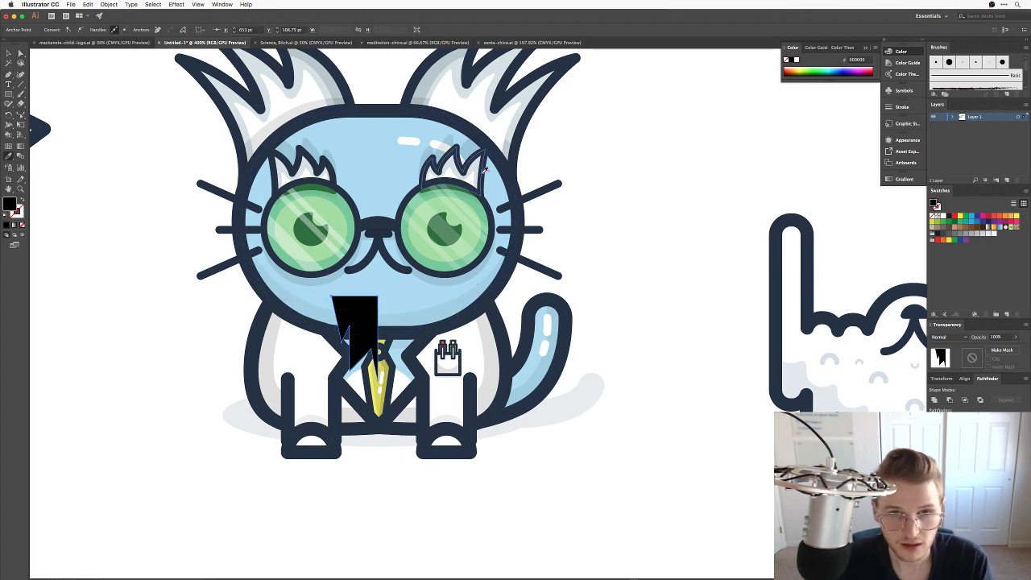
pyautogui.click(484, 171)
pyautogui.press('v')
pyautogui.press('super+shift+a')
pyautogui.click(377, 316)
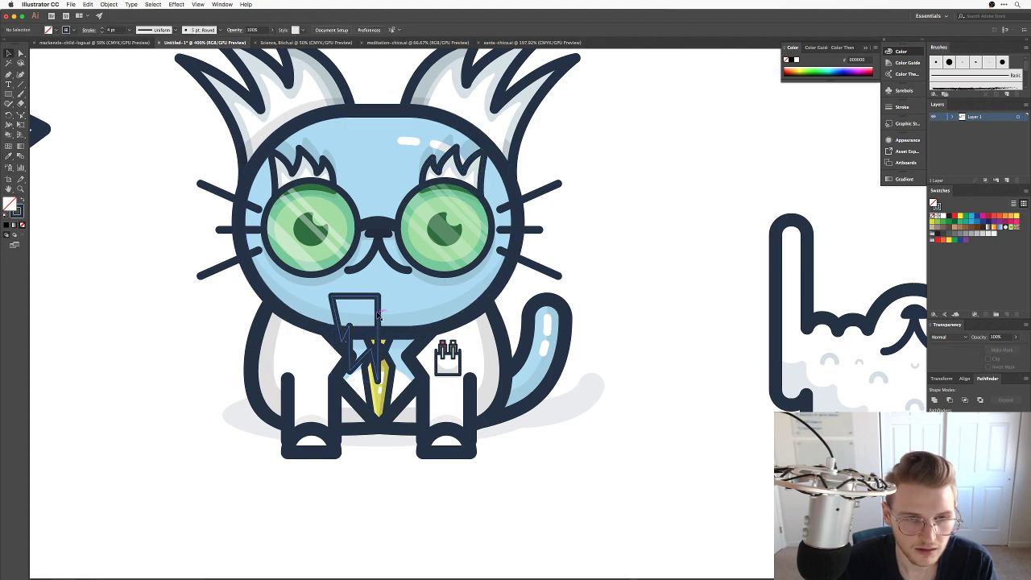
pyautogui.press('i')
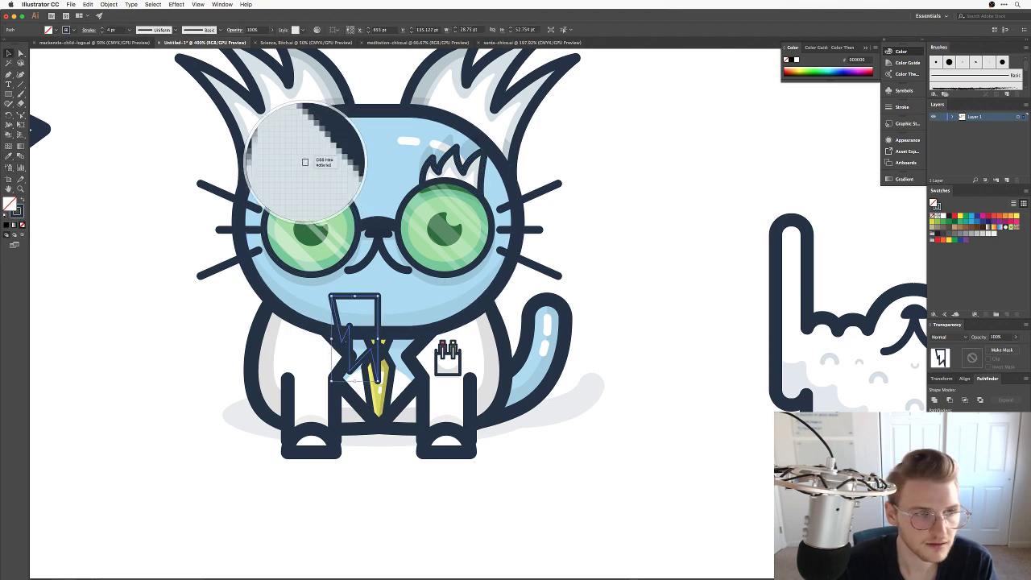
pyautogui.click(302, 139)
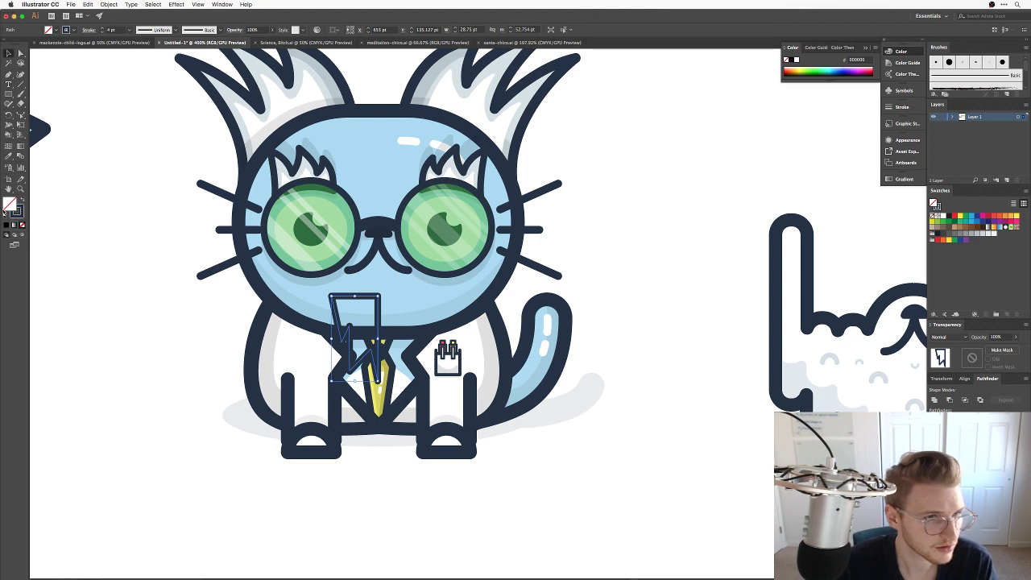
pyautogui.doubleClick(11, 204)
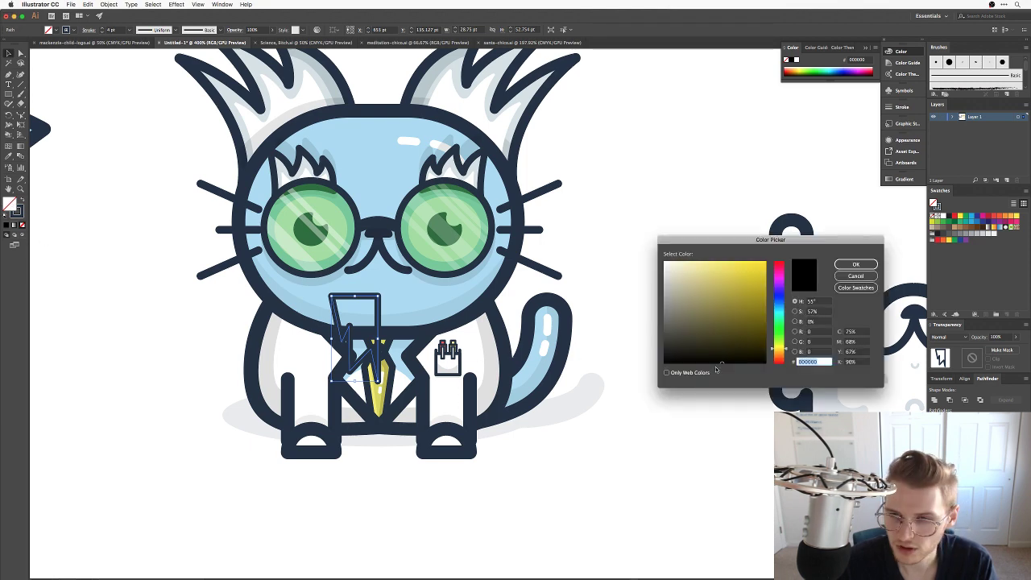
pyautogui.press('Return')
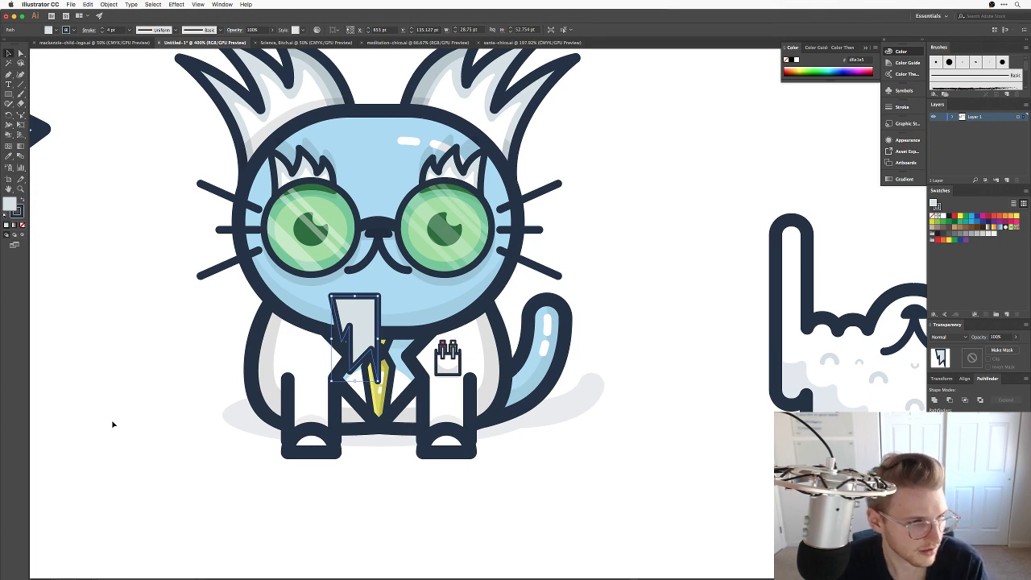
# Duplicate the goatee half, reflect the copy horizontally, and align it against the original's straight inner edge.
pyautogui.click(522, 420)
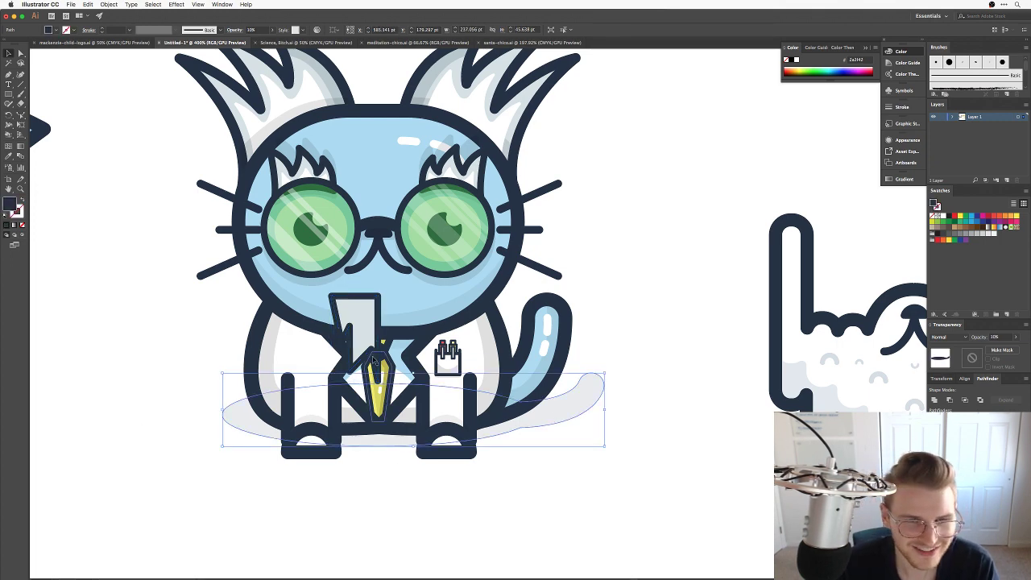
pyautogui.click(368, 321)
pyautogui.moveTo(368, 319); pyautogui.dragTo(387, 317)
pyautogui.rightClick(382, 315)
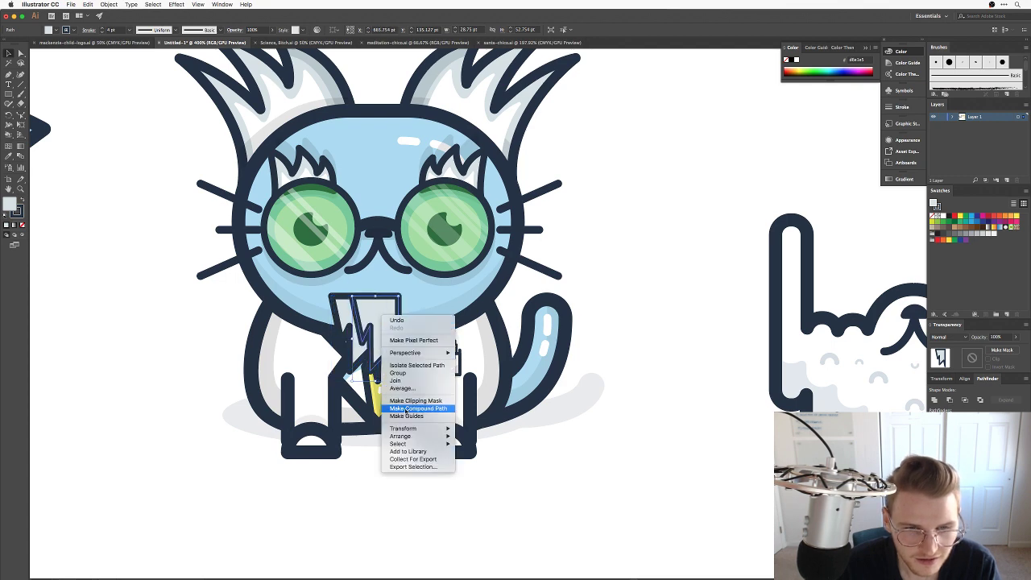
pyautogui.moveTo(415, 429)
pyautogui.click(494, 443)
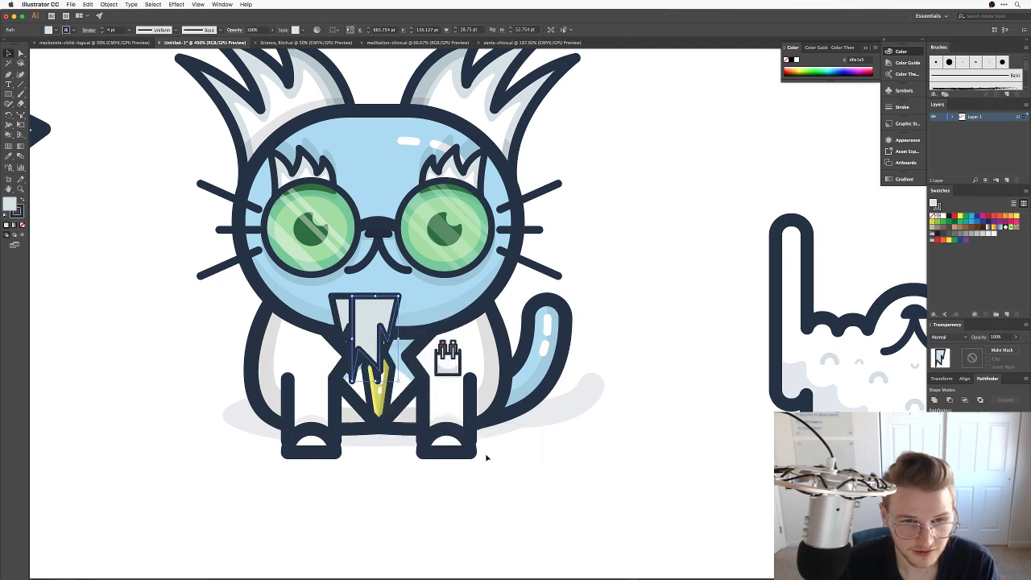
pyautogui.moveTo(401, 318); pyautogui.dragTo(412, 305)
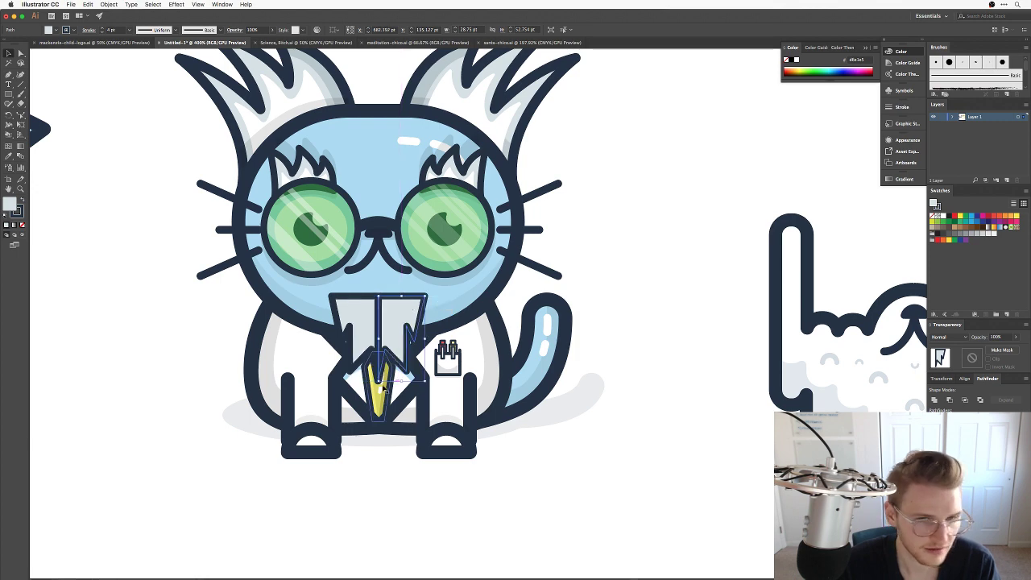
pyautogui.moveTo(373, 385); pyautogui.dragTo(451, 386)
pyautogui.moveTo(447, 242); pyautogui.dragTo(444, 242)
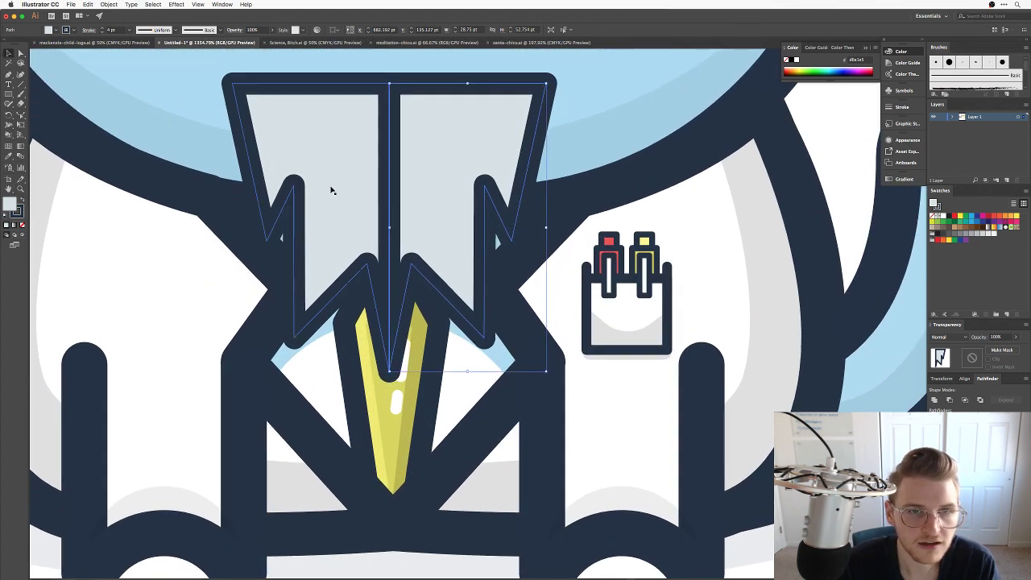
# Unite both goatee halves into a single shape.
pyautogui.keyDown('shift'); pyautogui.click(325, 186); pyautogui.keyUp('shift')
pyautogui.press('super+minus')
pyautogui.press('super+minus')
pyautogui.press('super+minus')
pyautogui.press('super+minus')
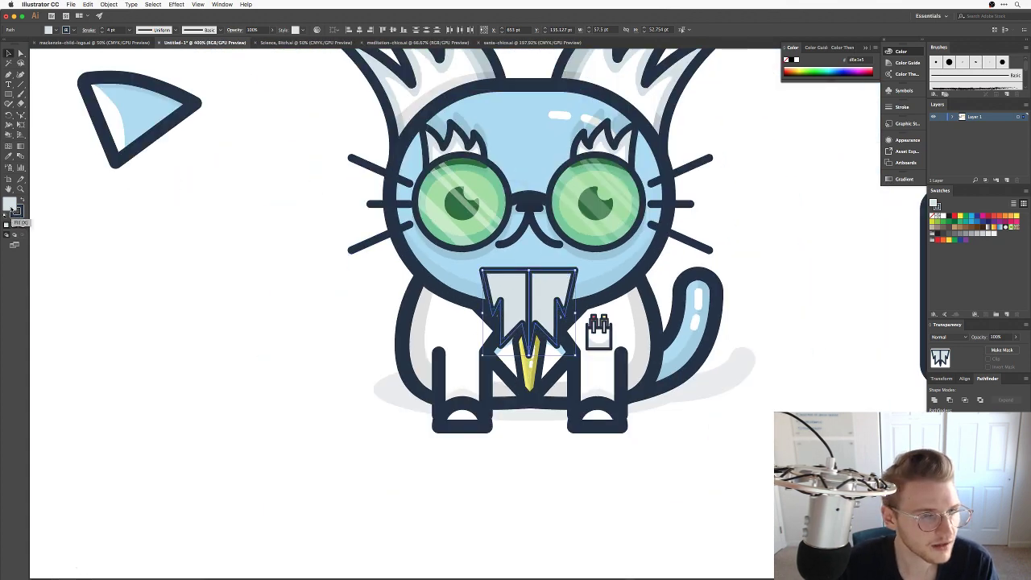
pyautogui.click(935, 401)
pyautogui.click(773, 252)
# Move the united goatee slightly upward, closer to the cat's mouth.
pyautogui.hscroll(3, 702, 283)
pyautogui.scroll(2, 701, 282)
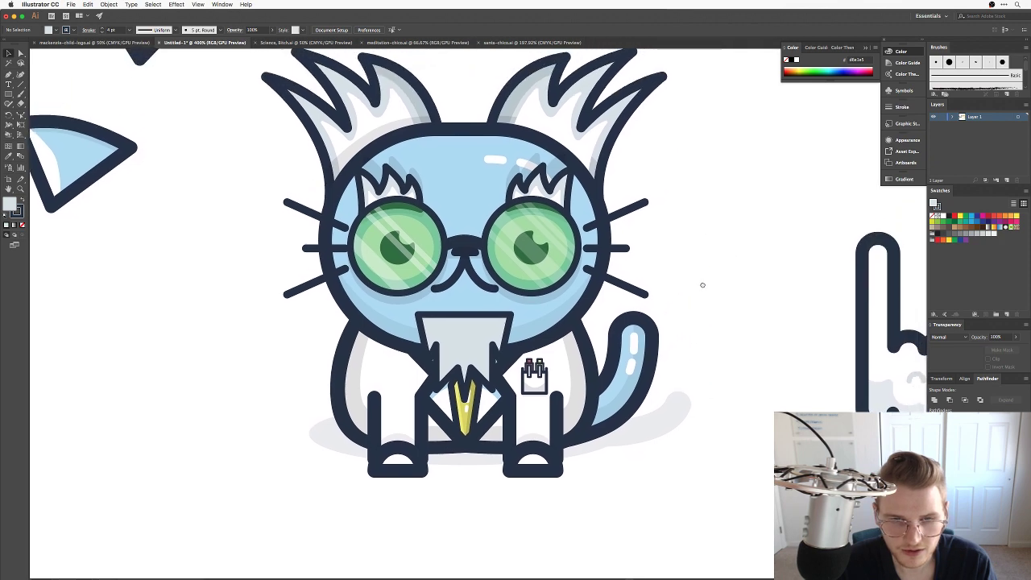
pyautogui.click(472, 332)
pyautogui.click(790, 260)
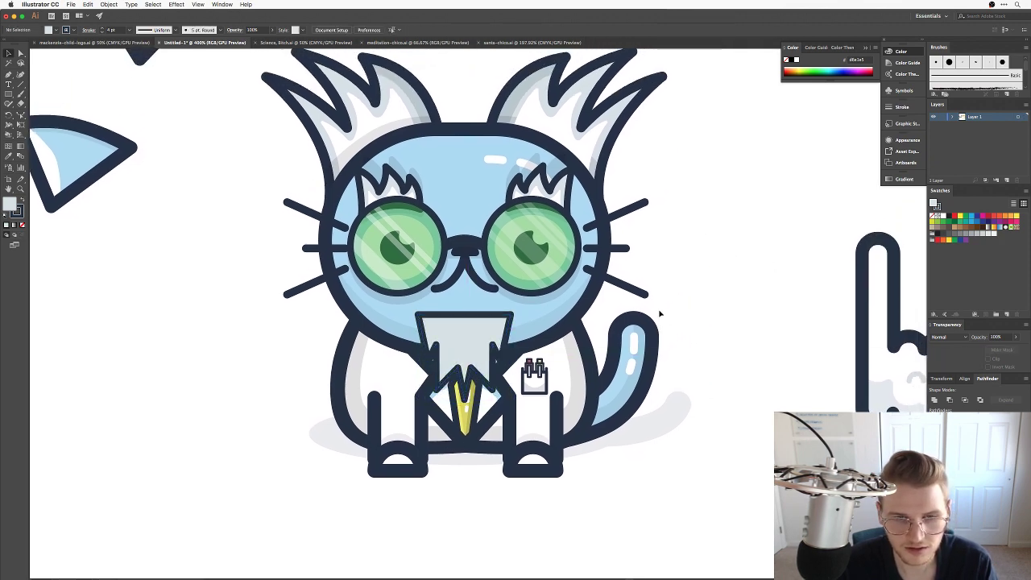
pyautogui.moveTo(482, 353); pyautogui.dragTo(482, 341)
pyautogui.click(725, 306)
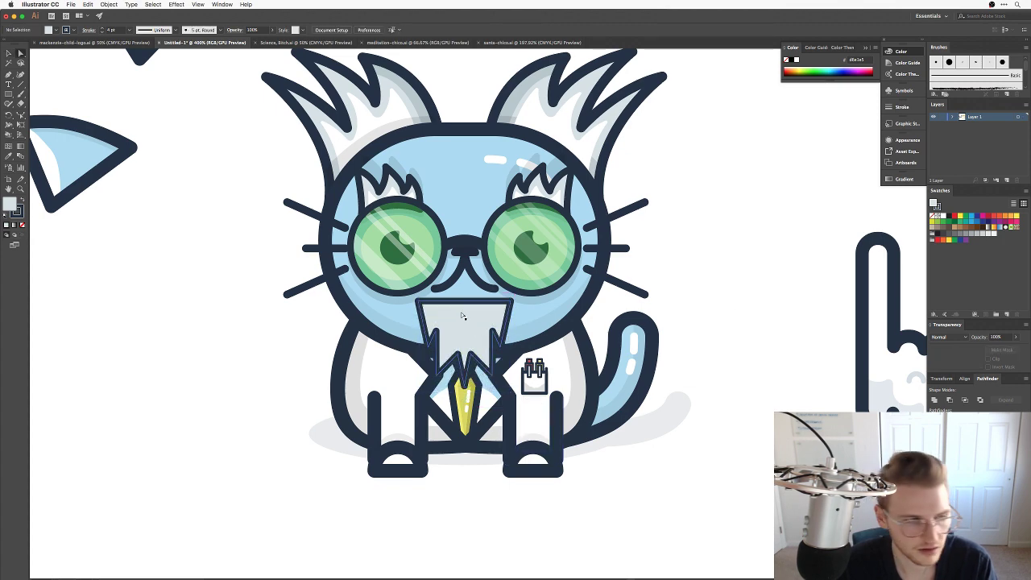
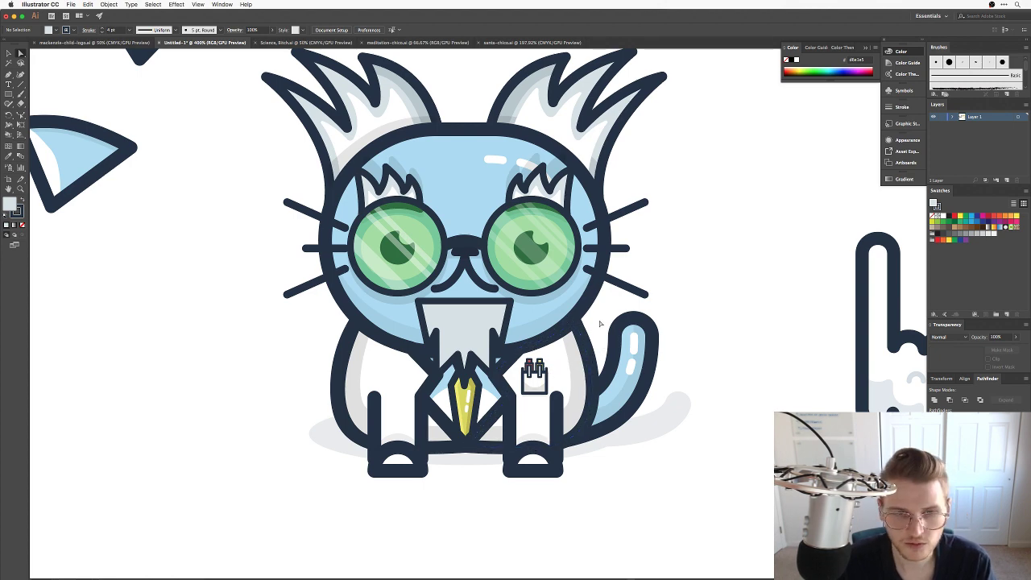
# Try pulling the middle of the goatee's top edge downward, and undo the change.
pyautogui.scroll(2, 454, 343)
pyautogui.press('a')
pyautogui.click(475, 258)
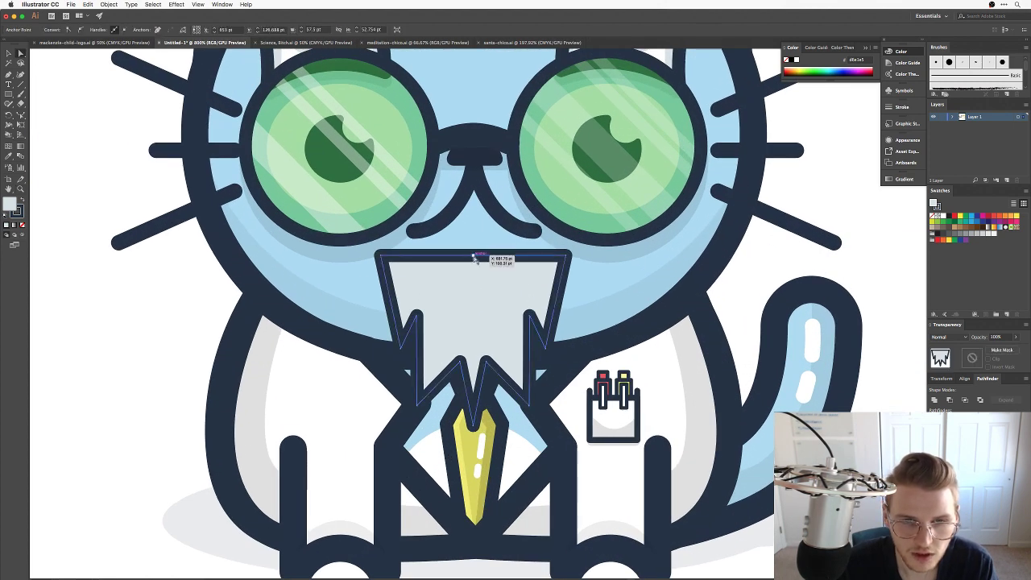
pyautogui.moveTo(476, 258); pyautogui.dragTo(476, 282)
pyautogui.click(858, 290)
pyautogui.press('super+z')
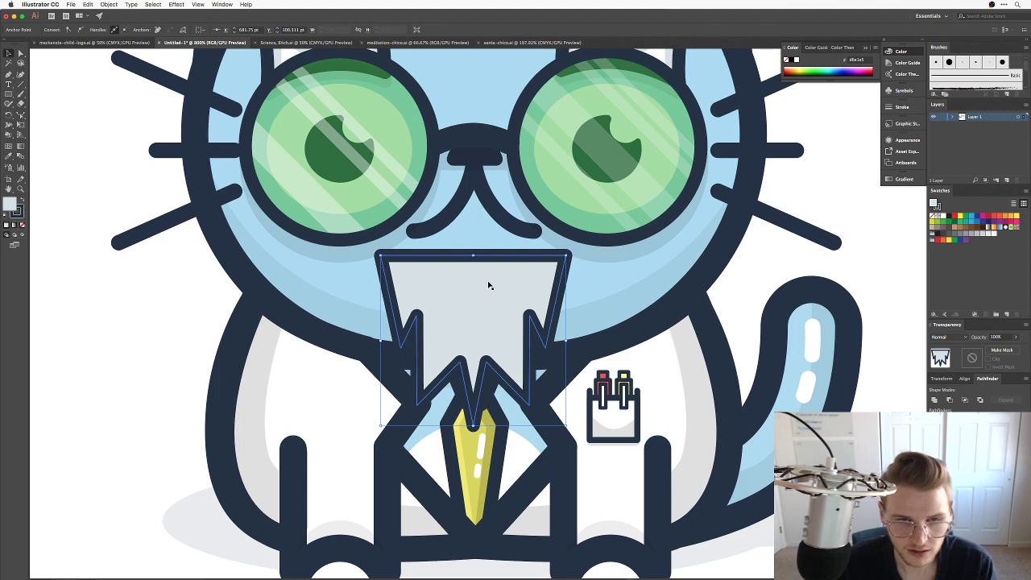
# Reshape the goatee's jagged edge by lengthening its central tip and repositioning the adjacent notches and the left outer notch and spike.
pyautogui.press('a')
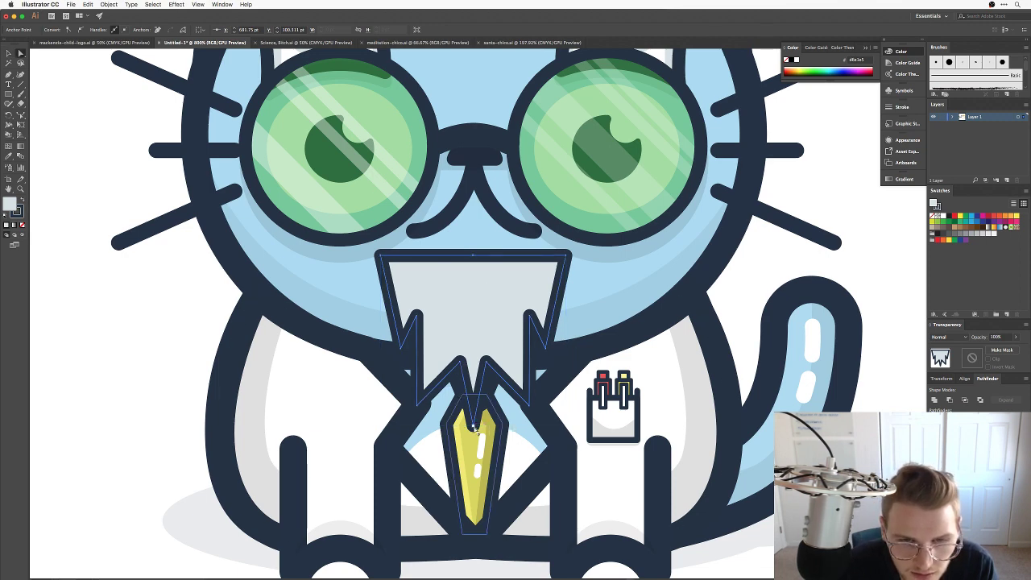
pyautogui.click(475, 455)
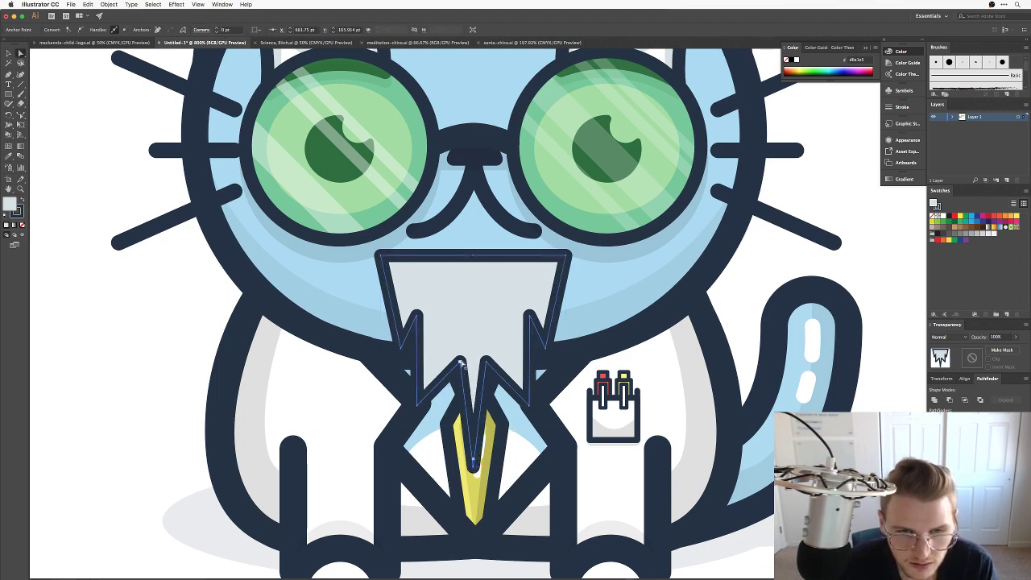
pyautogui.moveTo(461, 362); pyautogui.dragTo(502, 355)
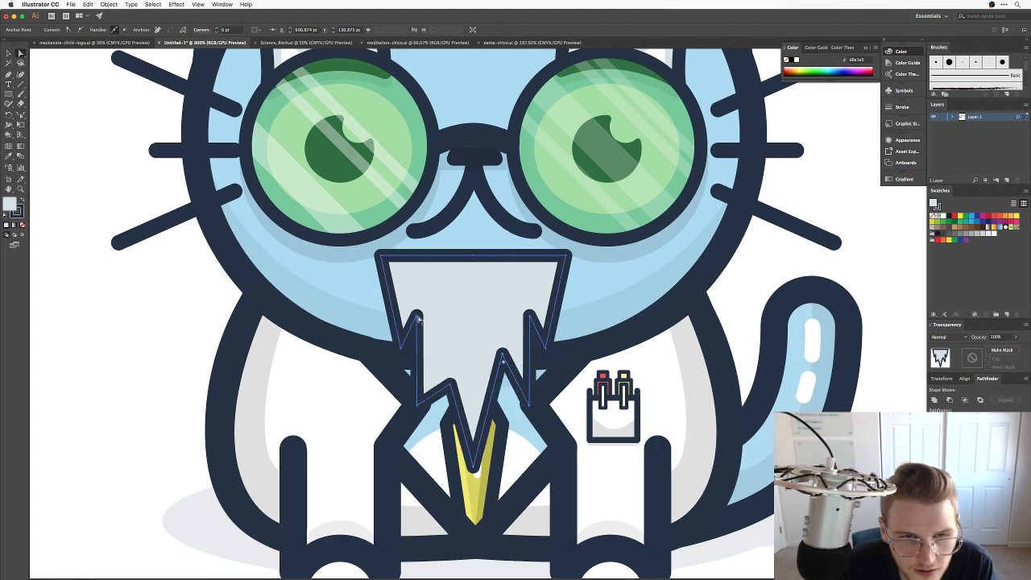
pyautogui.moveTo(419, 320); pyautogui.dragTo(429, 317)
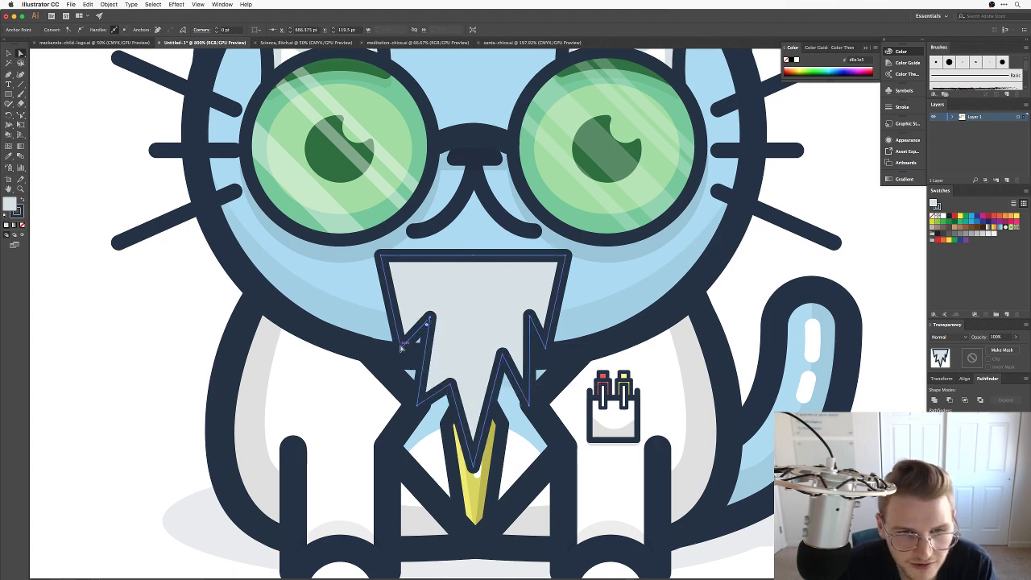
pyautogui.moveTo(401, 348); pyautogui.dragTo(390, 349)
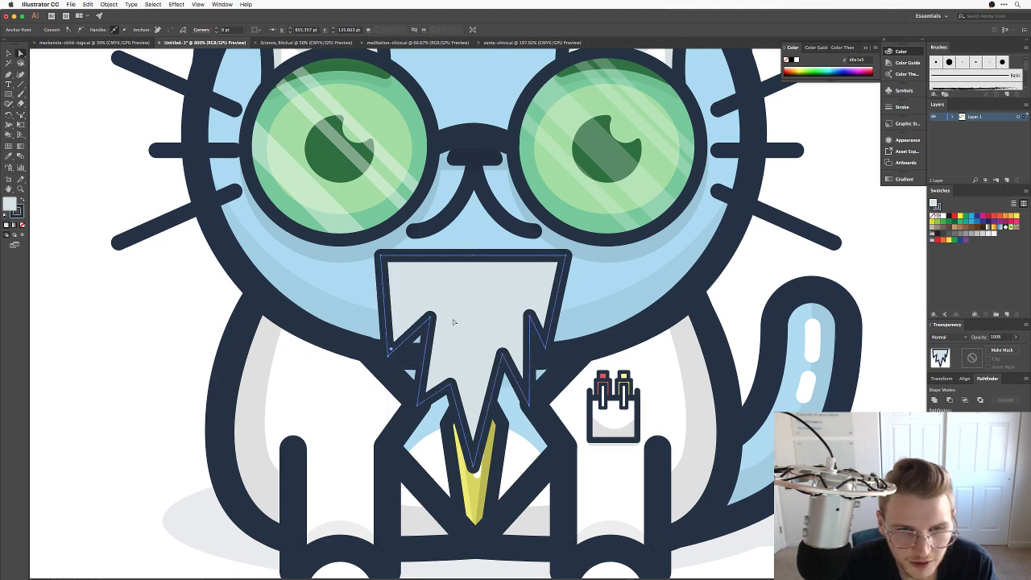
pyautogui.moveTo(432, 319); pyautogui.dragTo(424, 305)
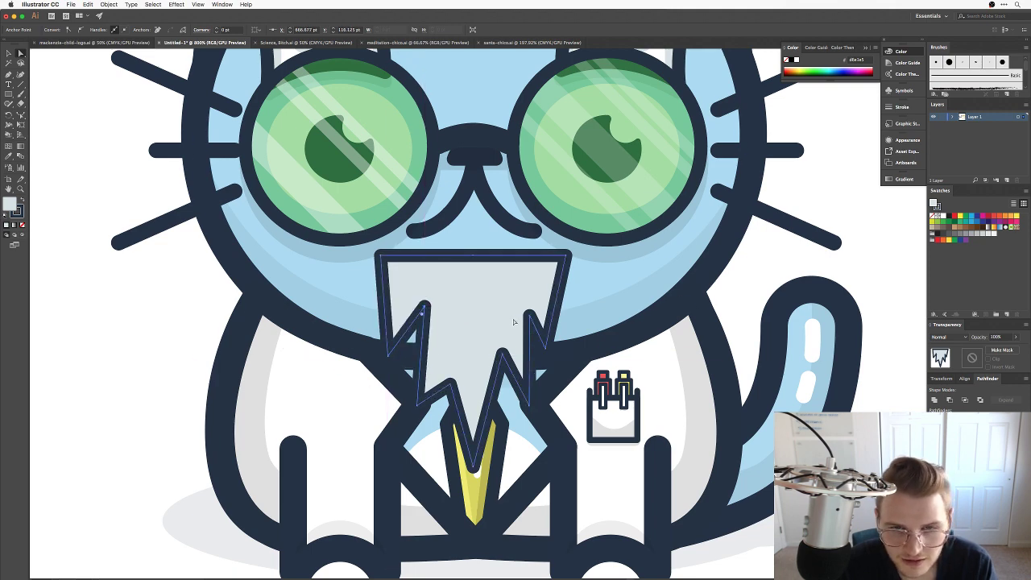
# Try shifting the goatee's right outer notch inward, and undo the change.
pyautogui.moveTo(530, 320); pyautogui.dragTo(530, 320)
pyautogui.moveTo(522, 326); pyautogui.dragTo(521, 327)
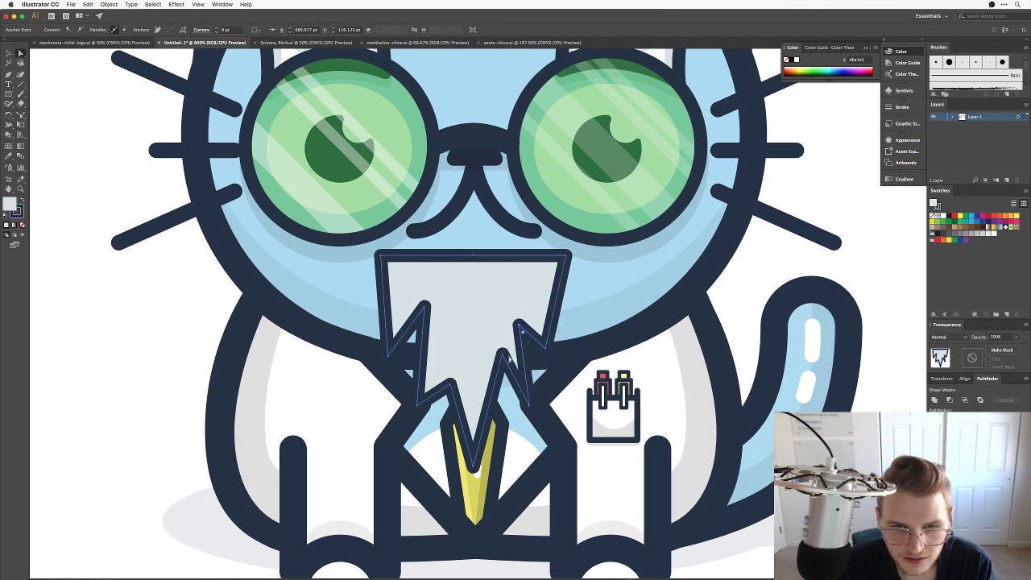
pyautogui.press('v')
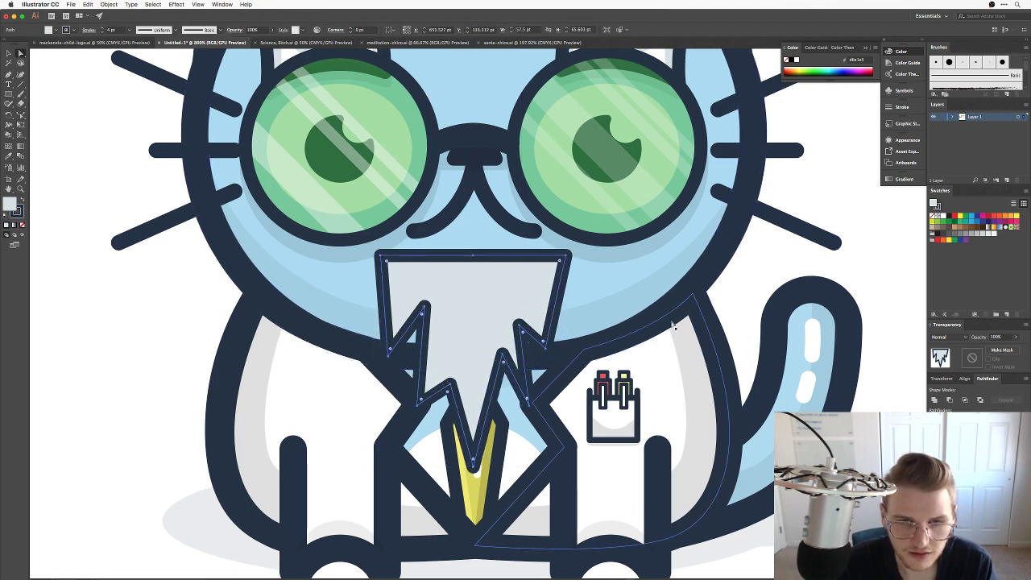
pyautogui.click(755, 298)
pyautogui.press('super+z')
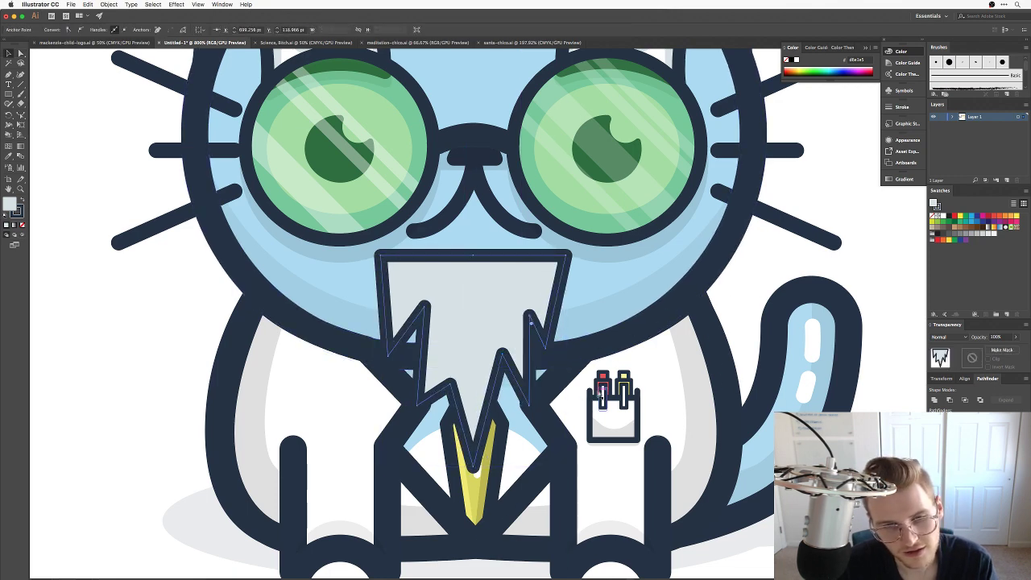
# Raise the notch left of the goatee's central tip and shift the neighbouring spike's point slightly inward.
pyautogui.press('a')
pyautogui.click(449, 386)
pyautogui.moveTo(449, 385); pyautogui.dragTo(449, 369)
pyautogui.moveTo(419, 407); pyautogui.dragTo(426, 410)
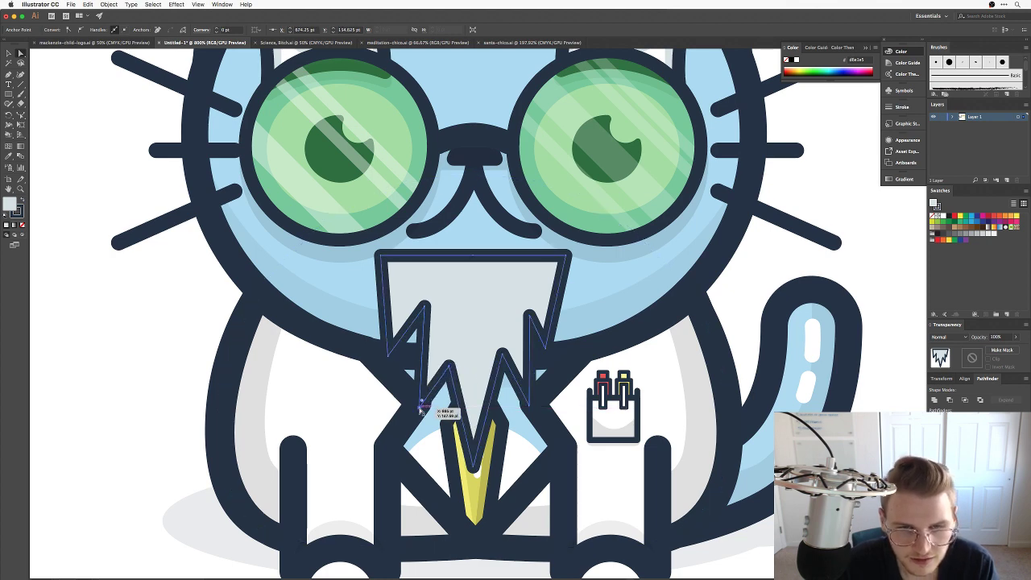
pyautogui.click(767, 266)
# Lower the goatee's left outer notch slightly to balance its jagged edge.
pyautogui.press('super+minus')
pyautogui.press('super+minus')
pyautogui.press('super+minus')
pyautogui.press('super+minus')
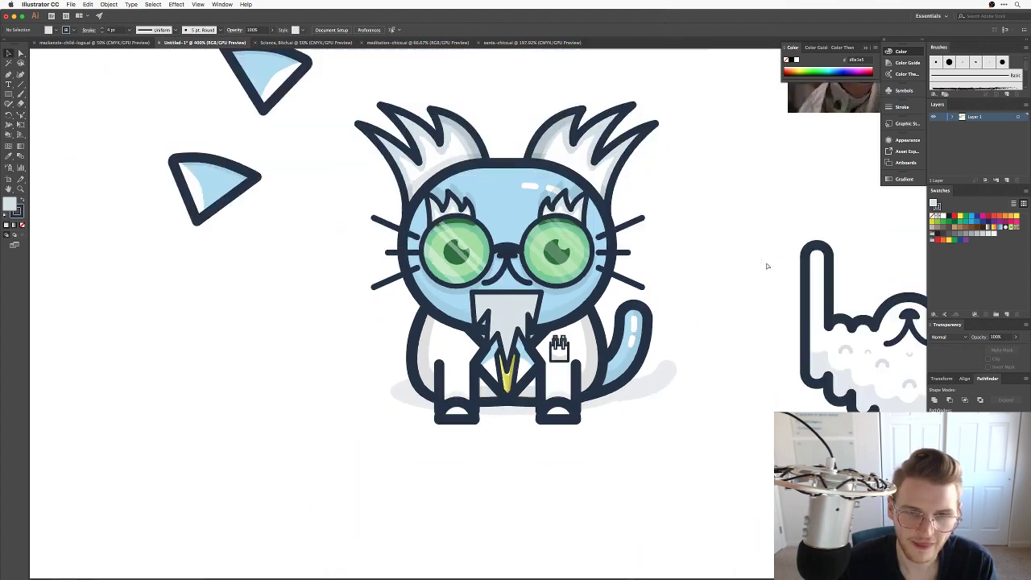
pyautogui.press('super+plus')
pyautogui.press('super+plus')
pyautogui.press('super+plus')
pyautogui.press('super+plus')
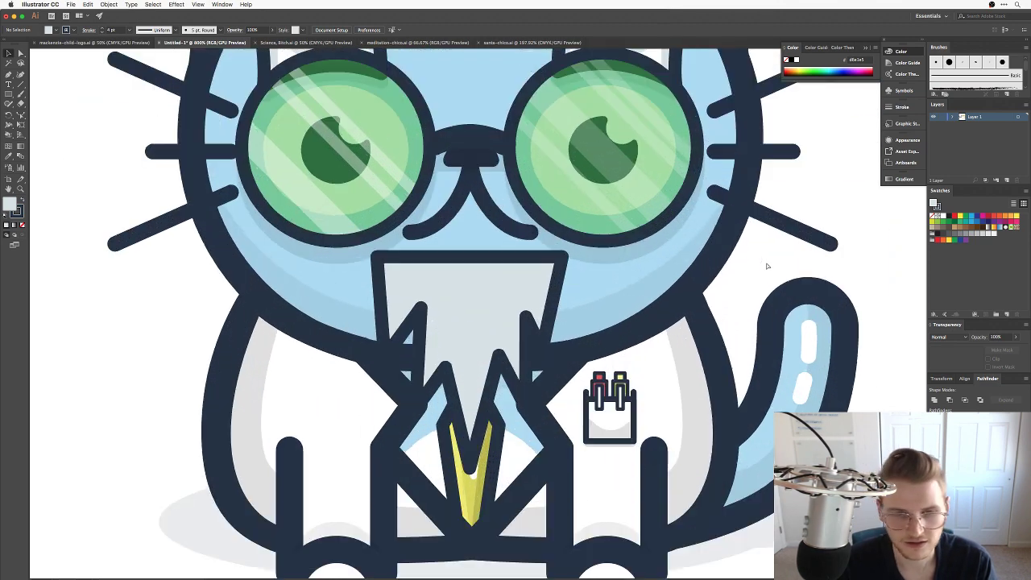
pyautogui.click(419, 310)
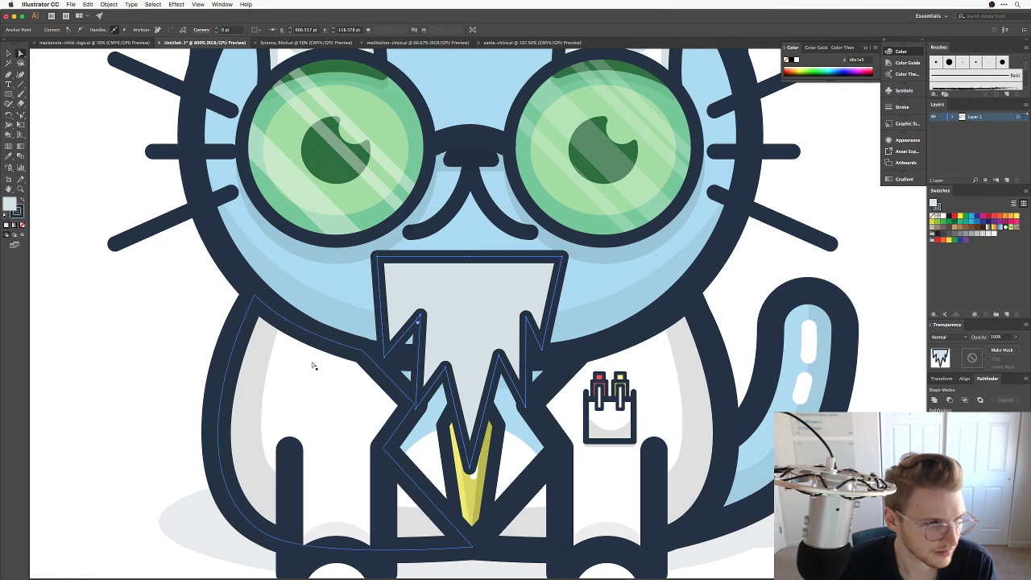
# Scale the goatee down proportionally to about 50 pt wide and set its stroke to 4 pt.
pyautogui.press('v')
pyautogui.click(472, 323)
pyautogui.moveTo(564, 256); pyautogui.dragTo(554, 267)
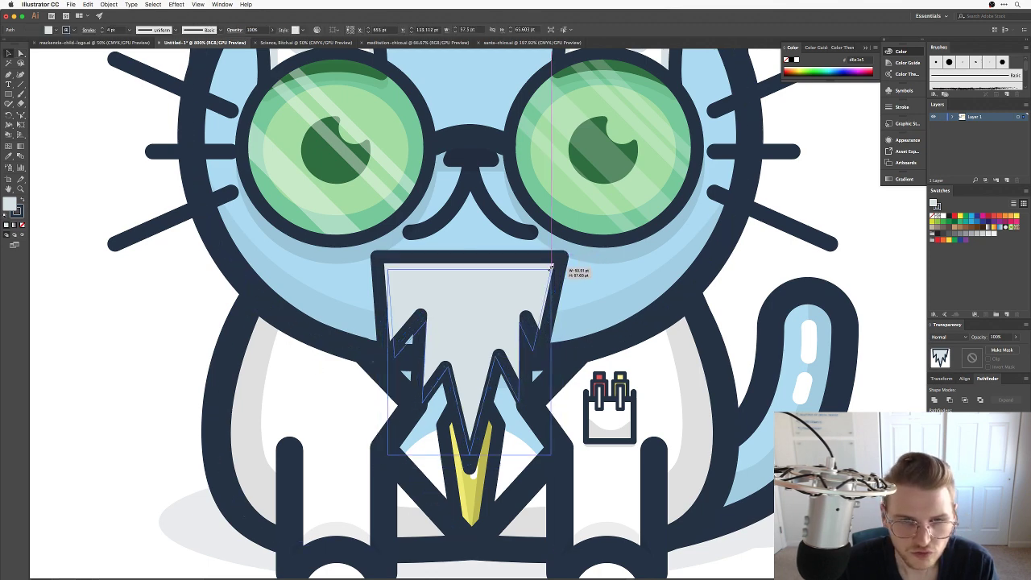
pyautogui.press('super+shift+a')
pyautogui.click(483, 304)
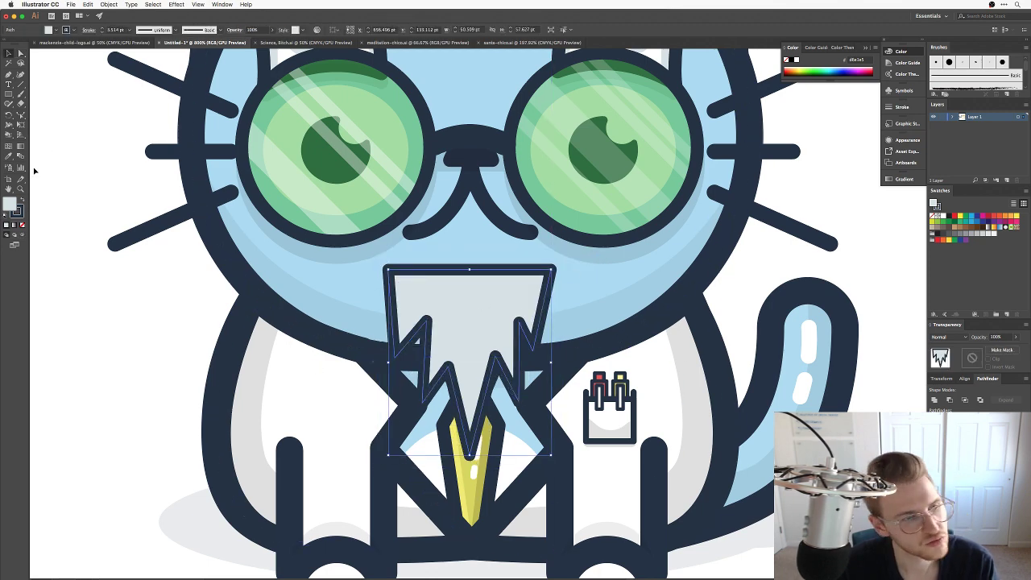
pyautogui.click(102, 29)
pyautogui.click(57, 137)
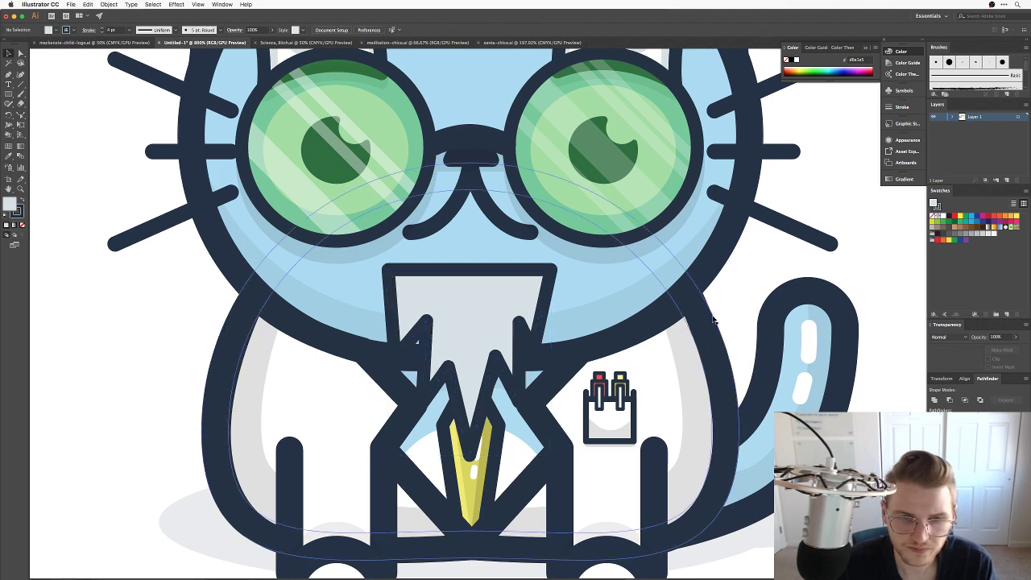
# Scale the goatee down to about 37 pt wide and 44 pt high, restoring its stroke to 4 pt.
pyautogui.moveTo(549, 274)
pyautogui.mouseDown()
pyautogui.moveTo(564, 267)
pyautogui.moveTo(502, 302)
pyautogui.moveTo(441, 306)
pyautogui.mouseUp()
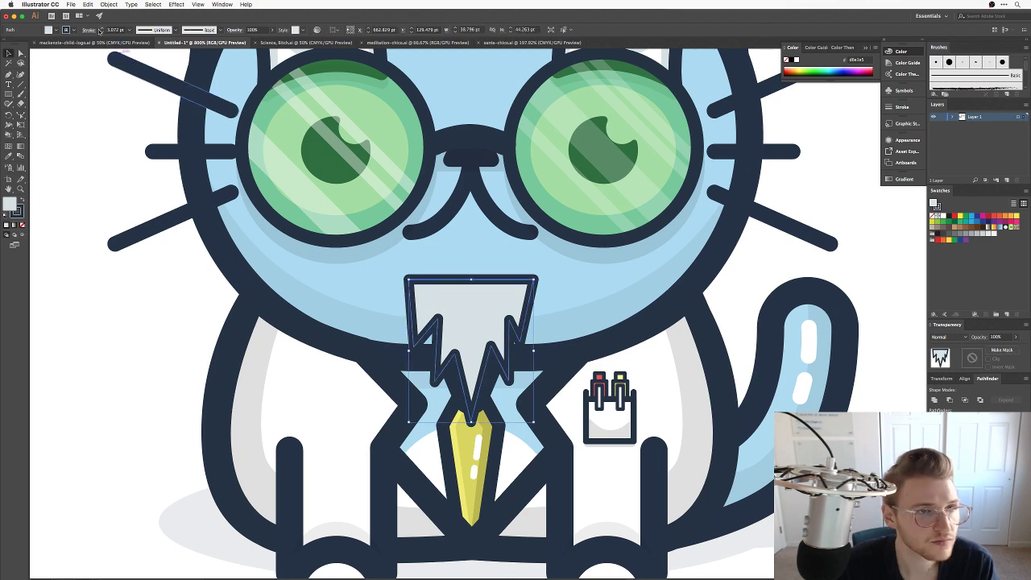
pyautogui.click(57, 137)
pyautogui.click(502, 292)
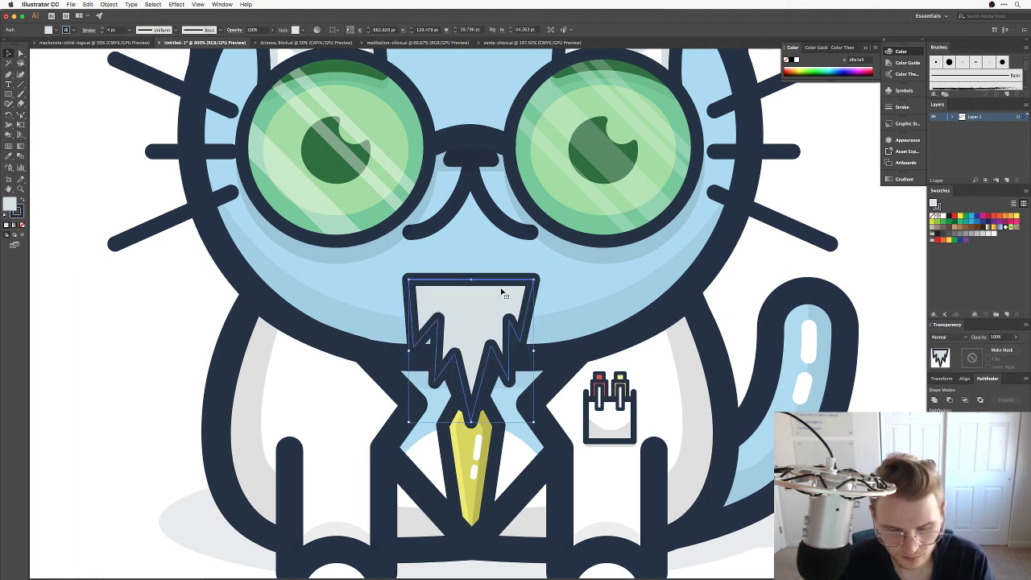
# Convert the goatee to a Live Paint object and expand it into separate fill and outline paths.
pyautogui.press('super+alt+x')
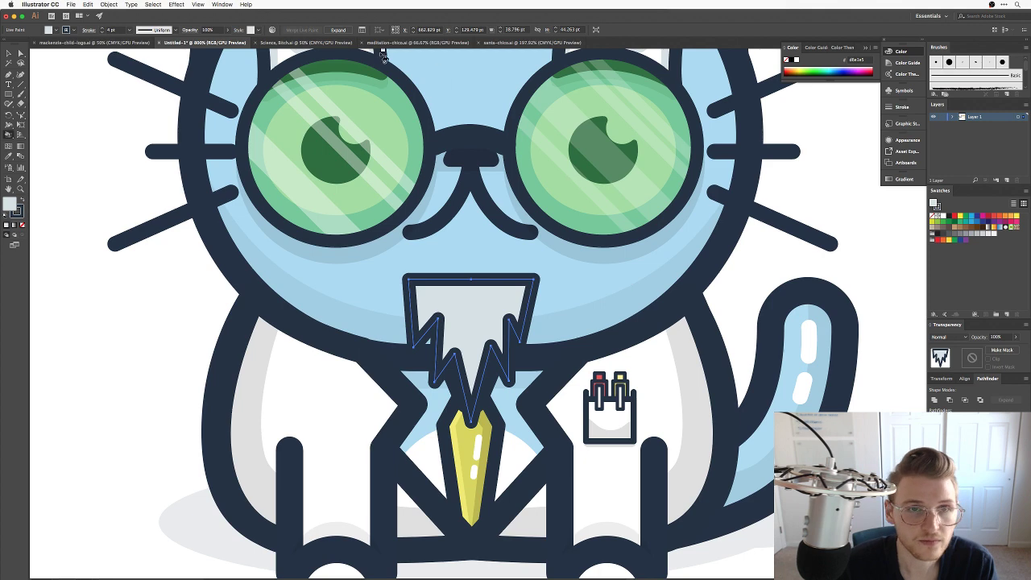
pyautogui.click(338, 30)
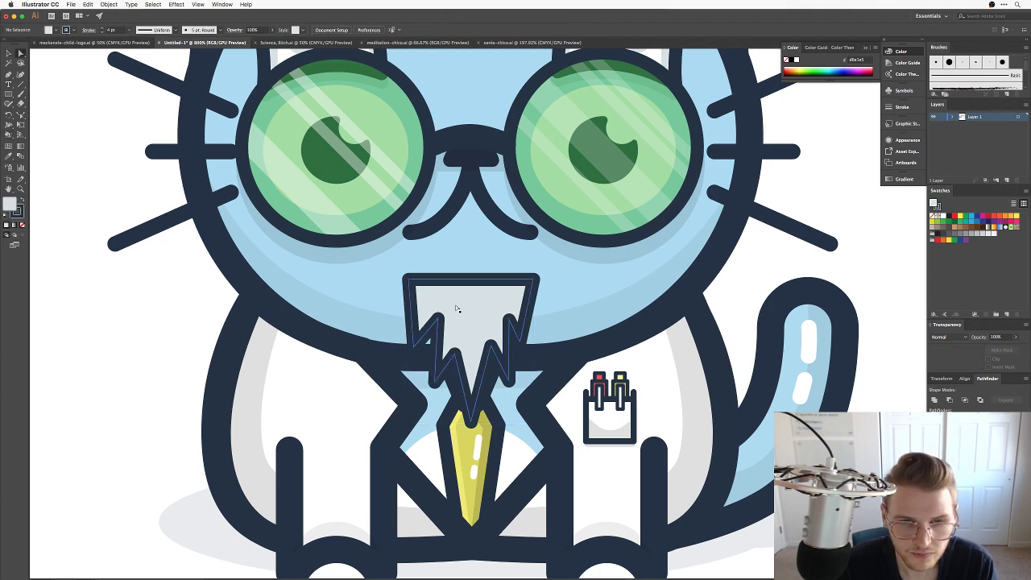
pyautogui.moveTo(449, 299); pyautogui.dragTo(517, 311)
pyautogui.press('super+z')
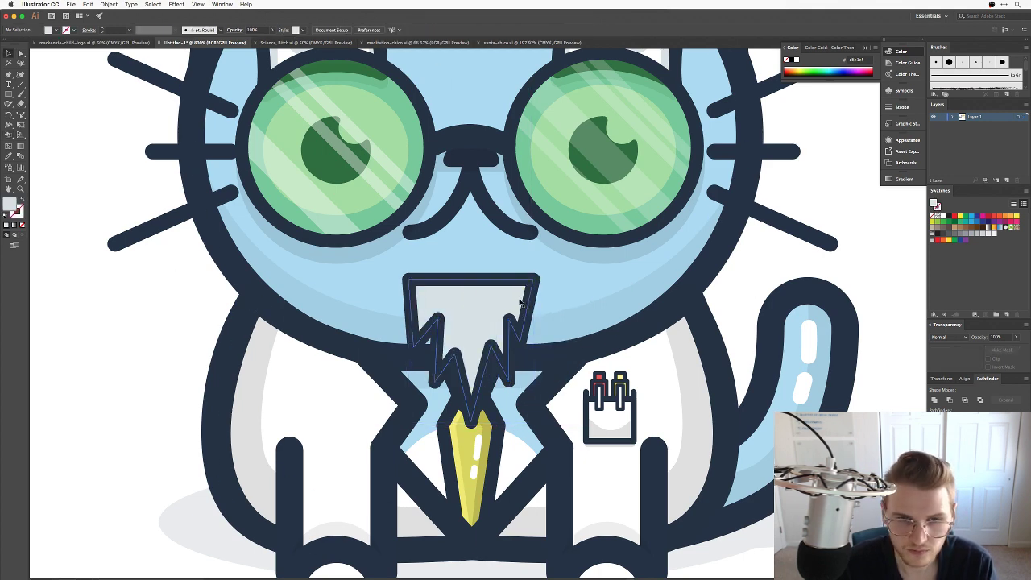
pyautogui.rightClick(478, 286)
pyautogui.click(499, 346)
pyautogui.press('super+shift+a')
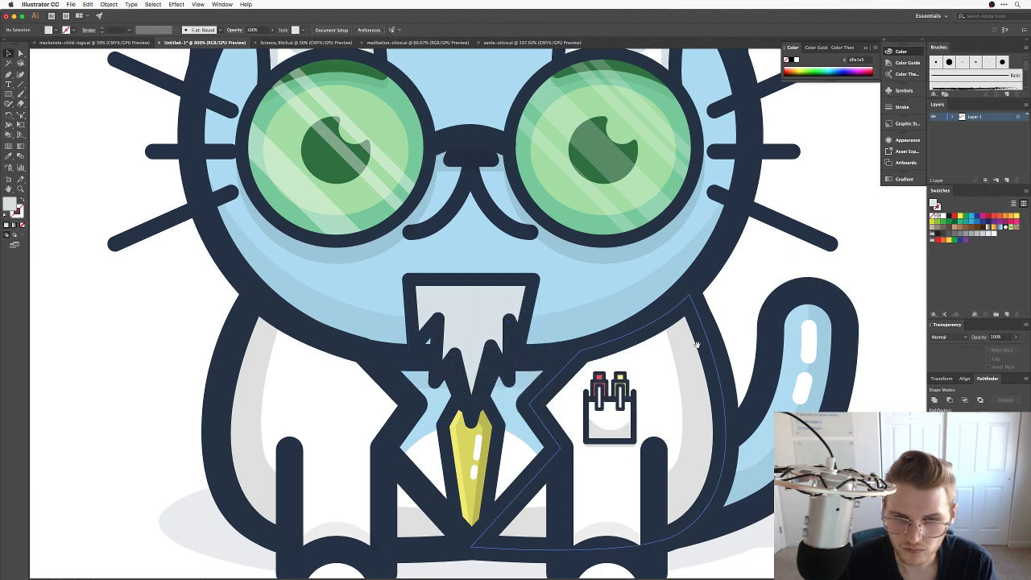
# Examine the whole cat illustration to judge the smaller goatee's size and placement.
pyautogui.scroll(-2, 696, 347)
pyautogui.press('super+minus')
pyautogui.press('super+minus')
pyautogui.press('super+minus')
pyautogui.moveTo(665, 470); pyautogui.dragTo(362, 352)
pyautogui.click(496, 150)
pyautogui.moveTo(330, 69); pyautogui.dragTo(666, 324)
pyautogui.click(696, 373)
pyautogui.moveTo(702, 435); pyautogui.dragTo(559, 173)
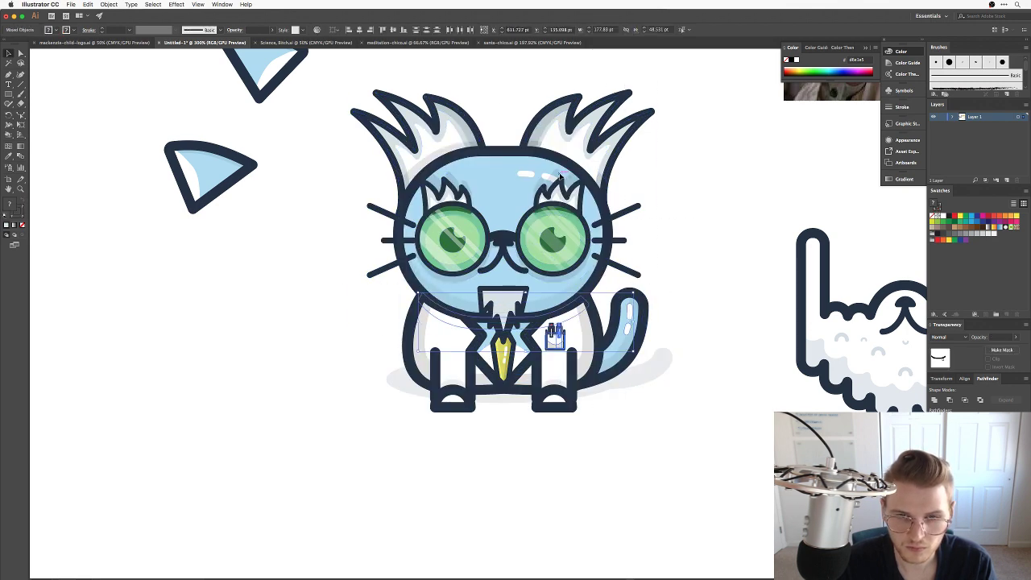
pyautogui.press('super+shift+a')
pyautogui.moveTo(367, 115); pyautogui.dragTo(477, 441)
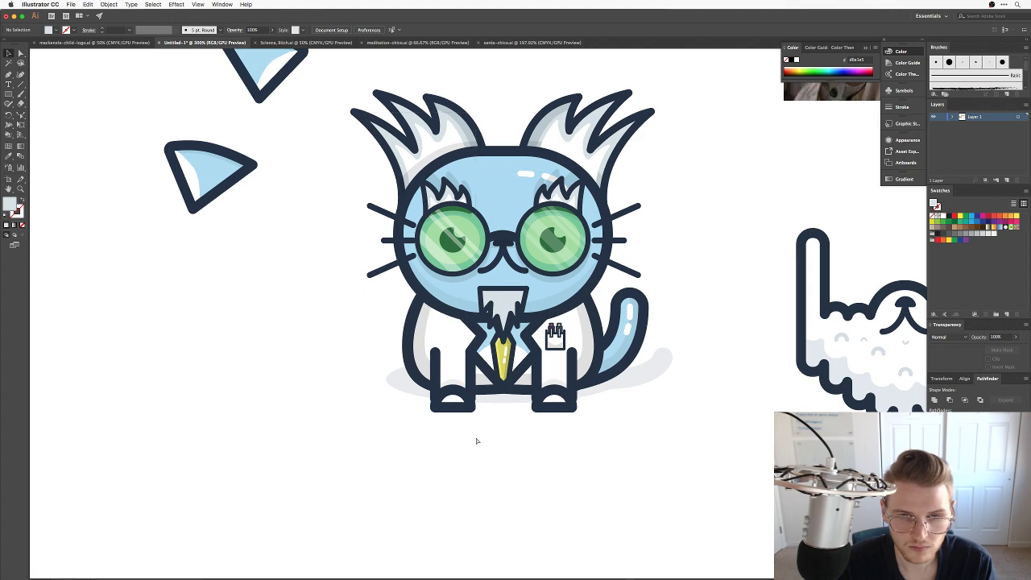
pyautogui.moveTo(532, 373); pyautogui.dragTo(455, 411)
pyautogui.moveTo(392, 381); pyautogui.dragTo(474, 347)
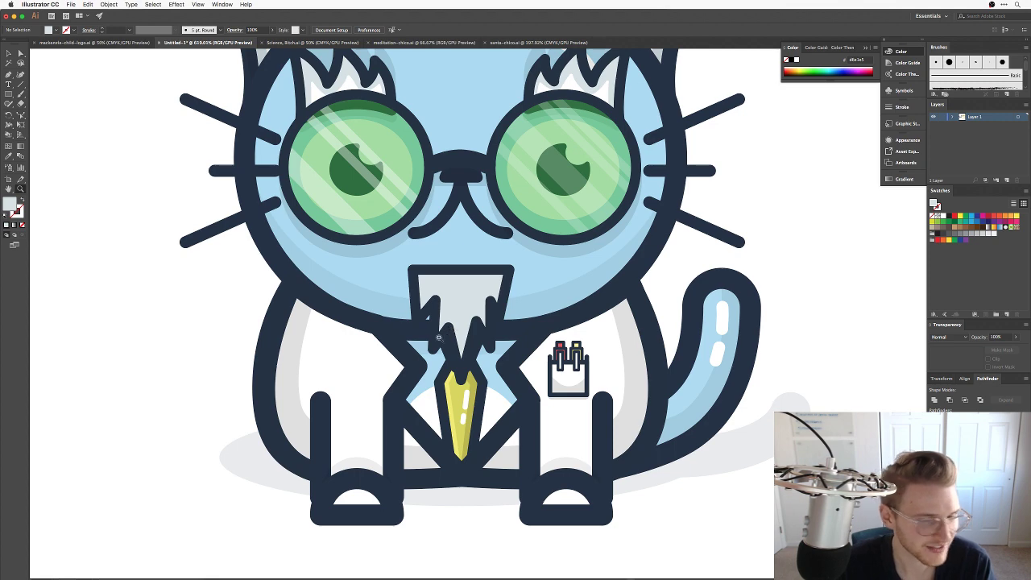
# Draw a jagged highlight shape with the Pen tool inside the goatee, starting and ending along its top edge.
pyautogui.scroll(4, 432, 336)
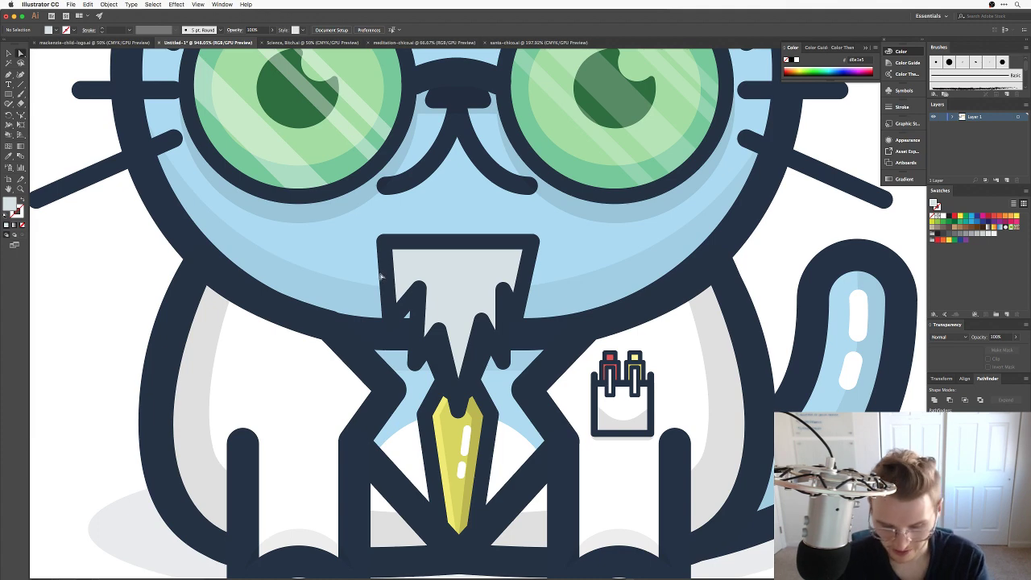
pyautogui.moveTo(406, 242); pyautogui.dragTo(401, 270)
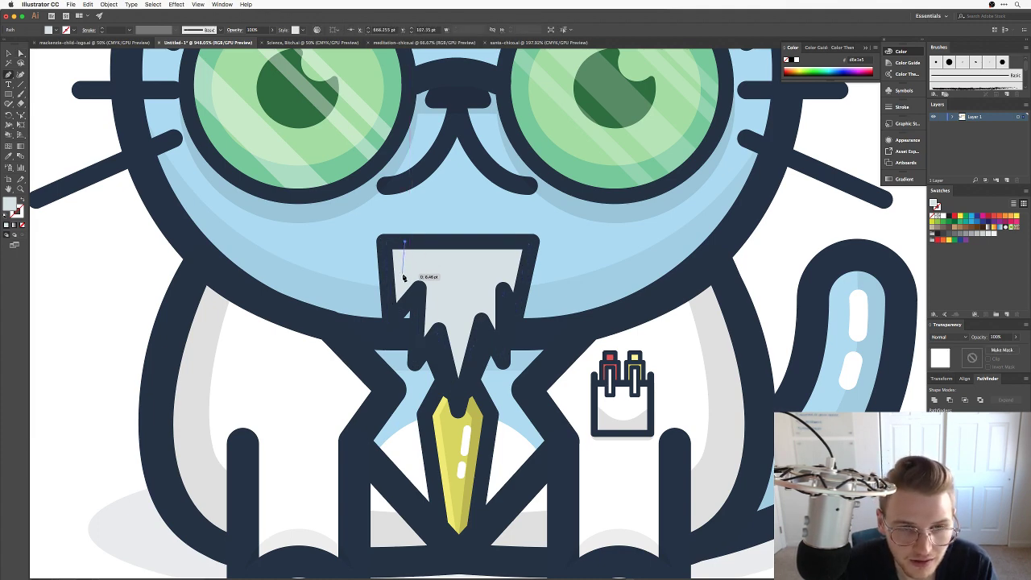
pyautogui.click(405, 279)
pyautogui.click(431, 259)
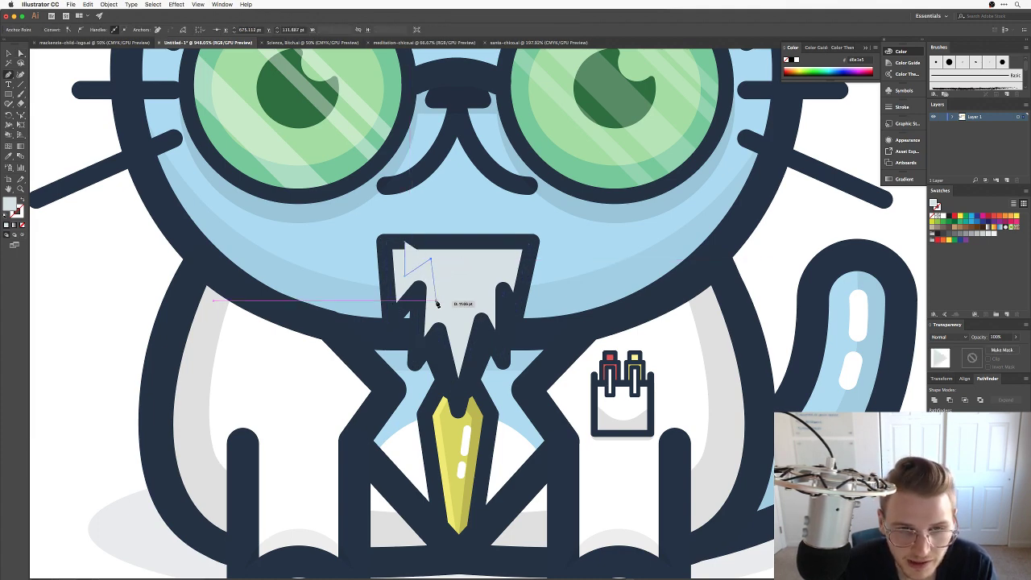
pyautogui.click(434, 315)
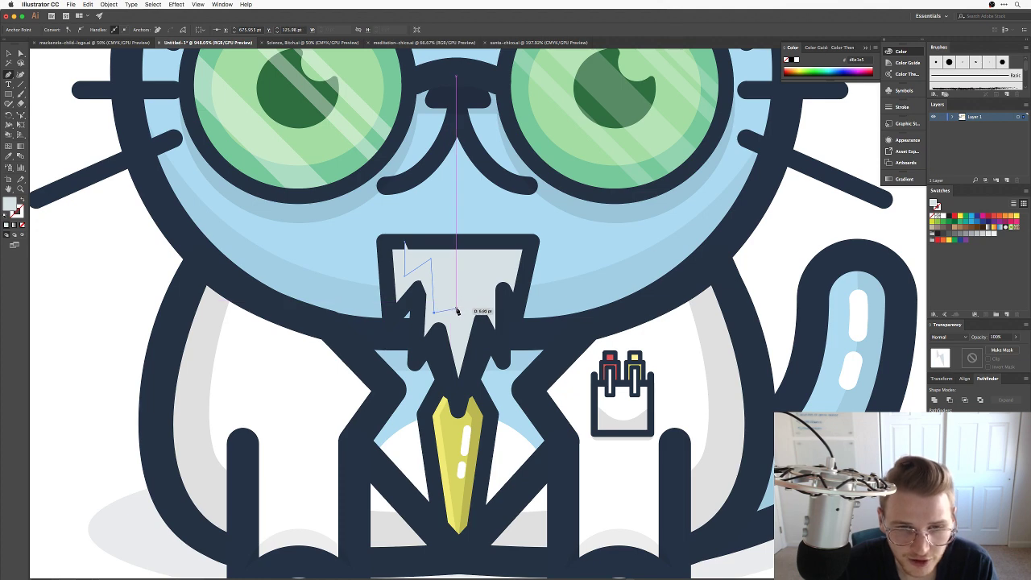
pyautogui.click(459, 346)
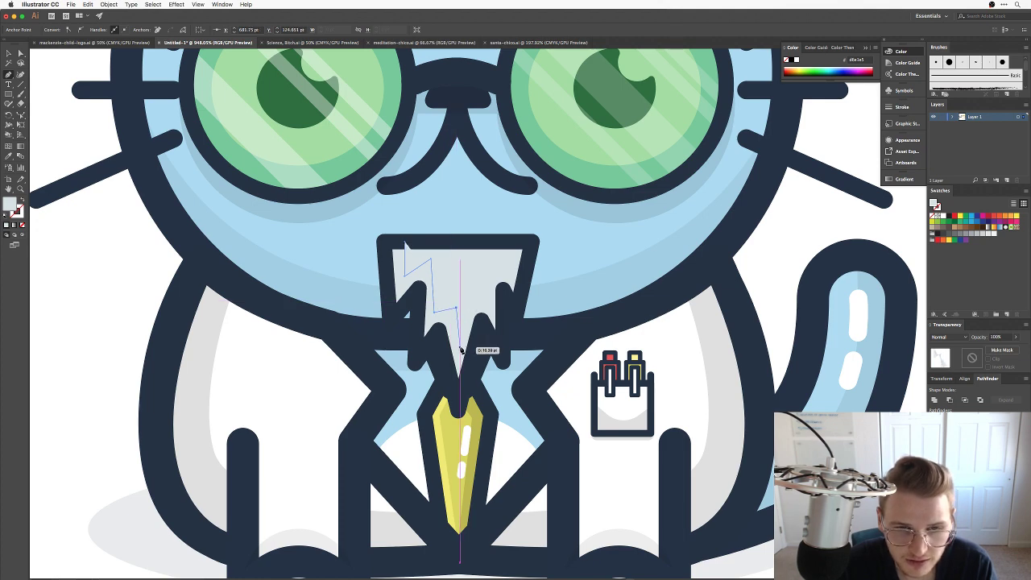
pyautogui.click(473, 288)
pyautogui.click(487, 305)
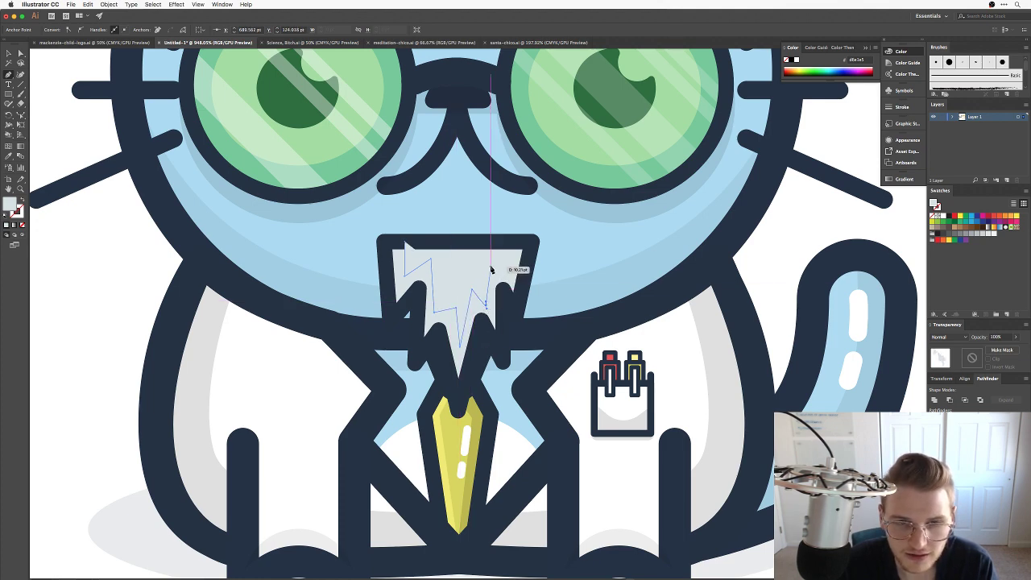
pyautogui.click(506, 278)
pyautogui.click(516, 241)
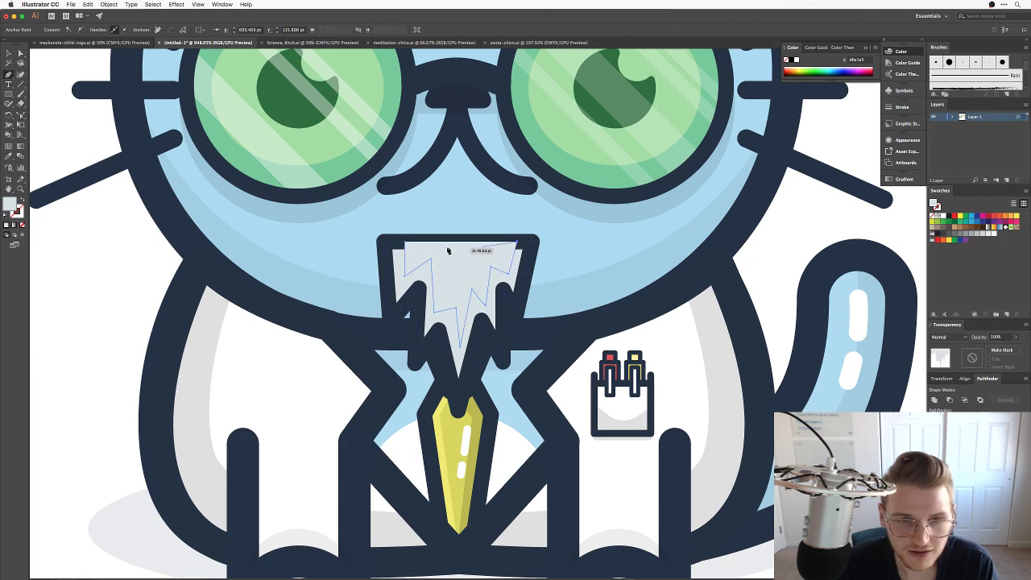
# Fill the jagged highlight shape with white and arrange it above the goatee's grey fill but behind its dark outline.
pyautogui.click(165, 256)
pyautogui.press('v')
pyautogui.press('super+[')
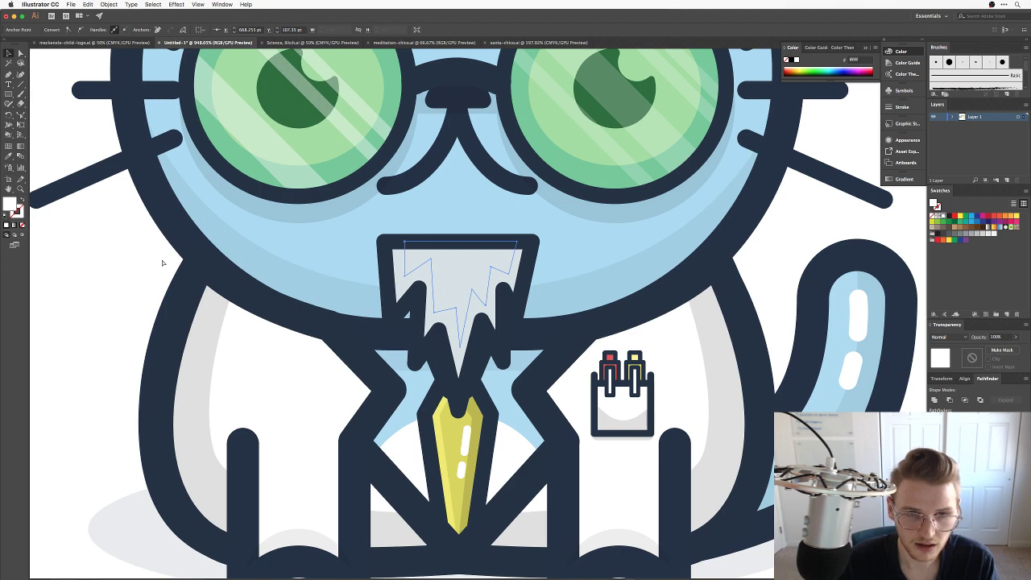
pyautogui.press('super+]')
pyautogui.click(125, 262)
# Reposition the white highlight's anchor points so the centre notch rises into a peak and the middle spike and right-hand points align evenly.
pyautogui.press('a')
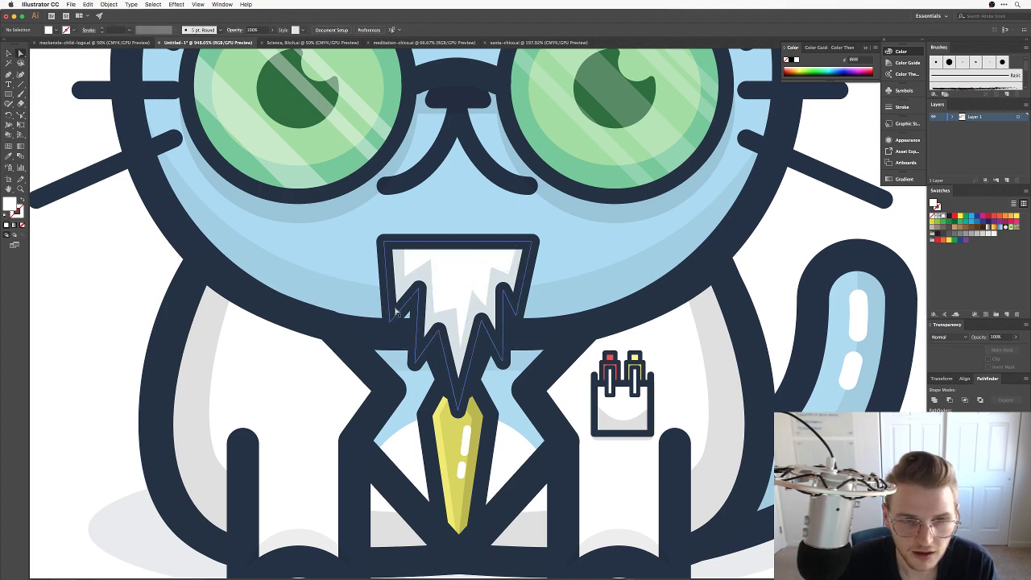
pyautogui.click(407, 278)
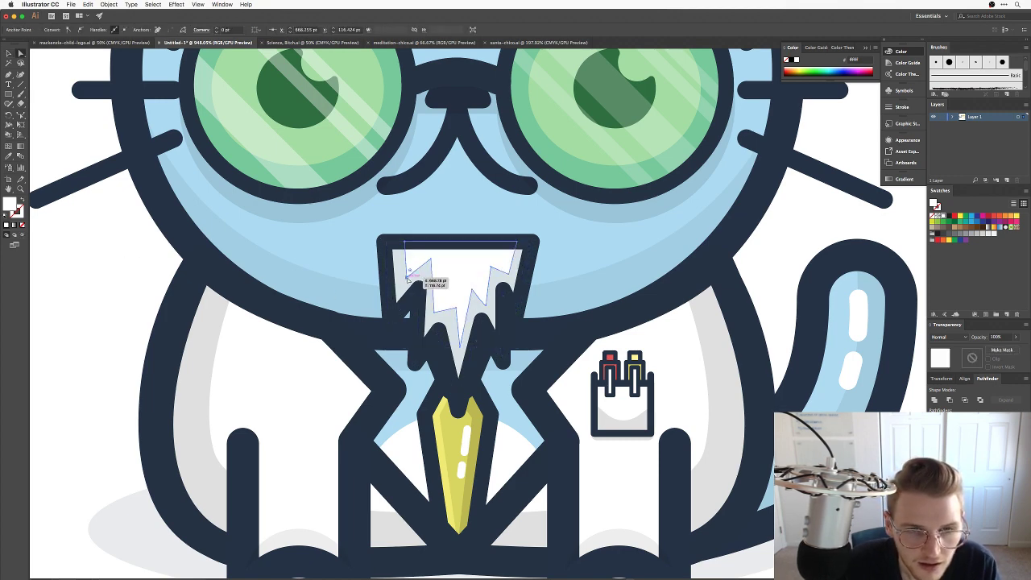
pyautogui.click(449, 313)
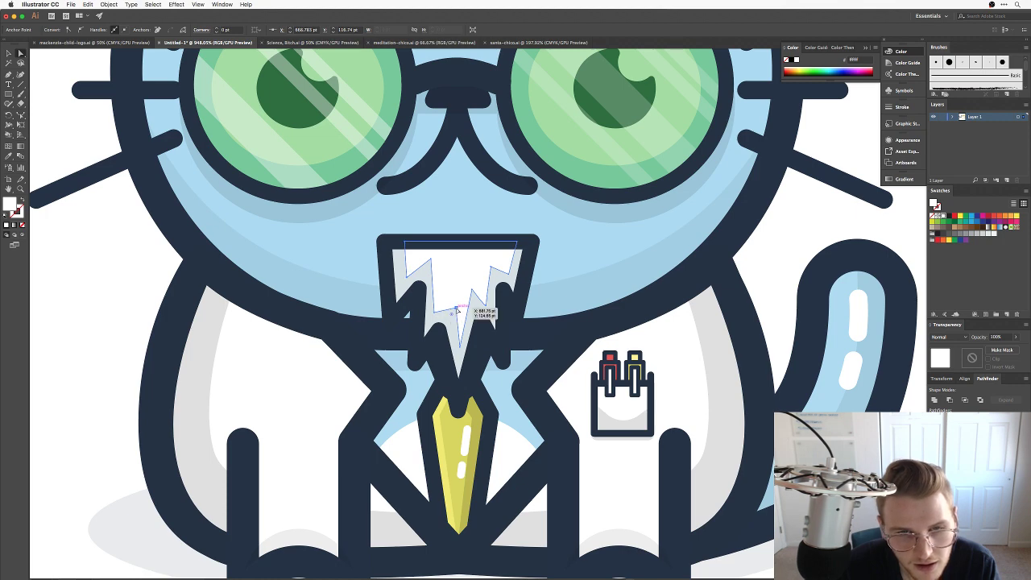
pyautogui.moveTo(457, 310); pyautogui.dragTo(450, 296)
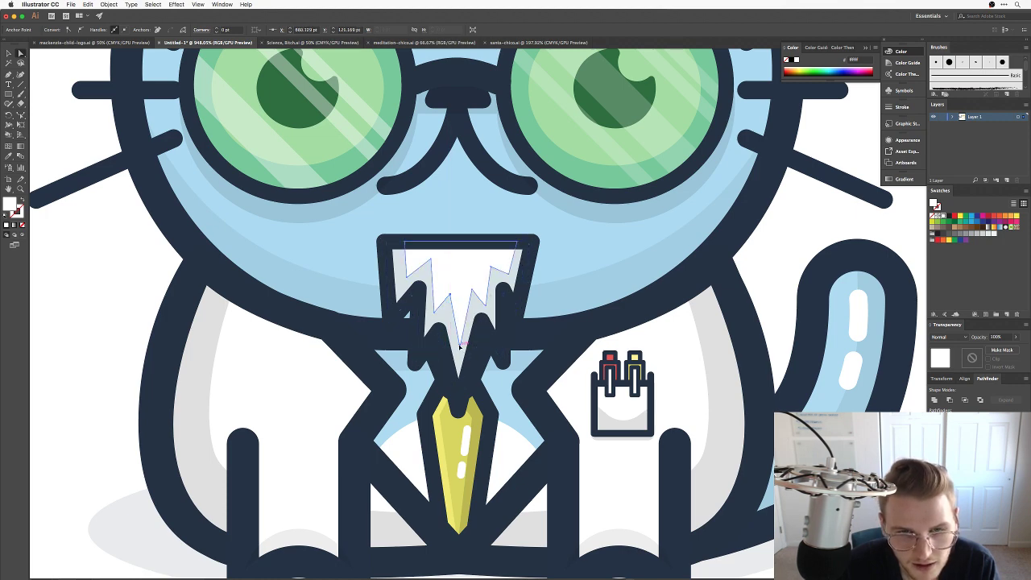
pyautogui.moveTo(460, 349); pyautogui.dragTo(459, 344)
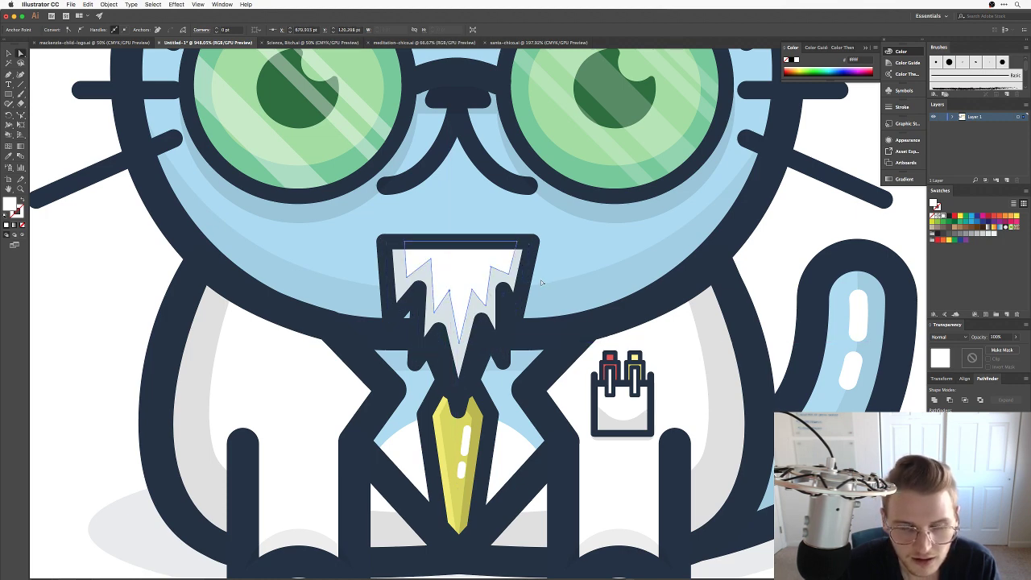
pyautogui.click(488, 308)
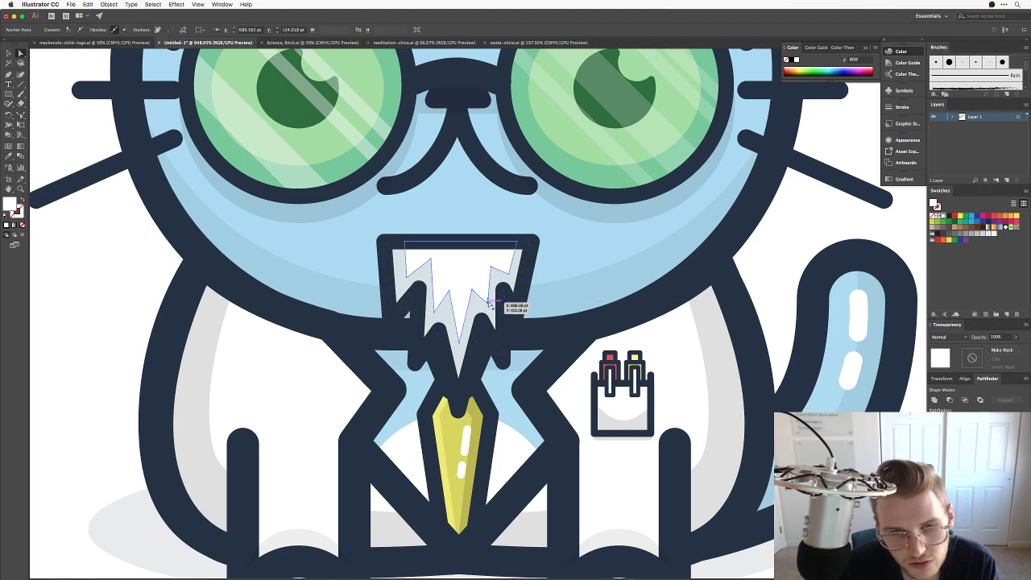
pyautogui.click(489, 290)
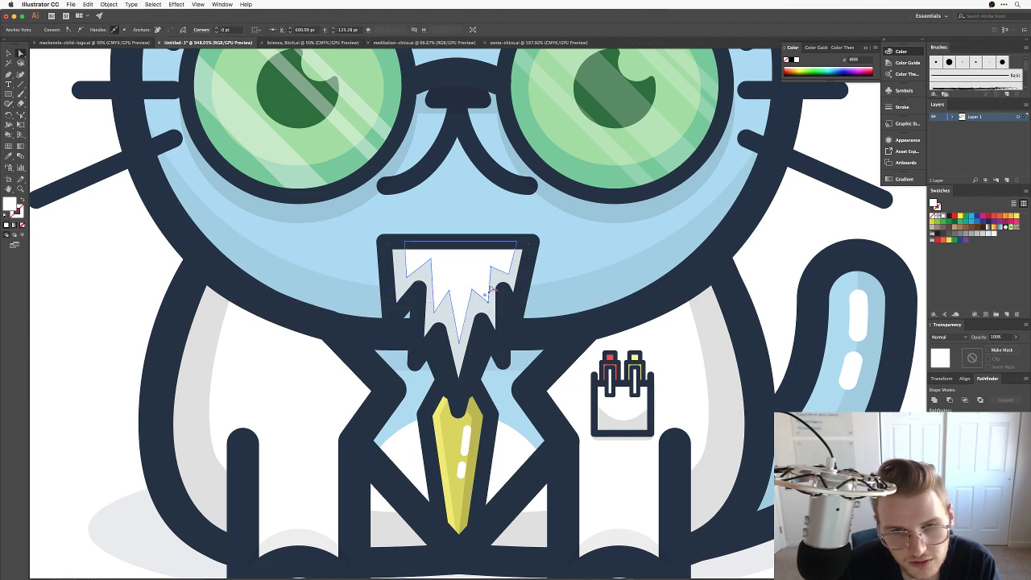
# Round the corners of the white highlight's left-hand and central spikes and notches.
pyautogui.click(430, 263)
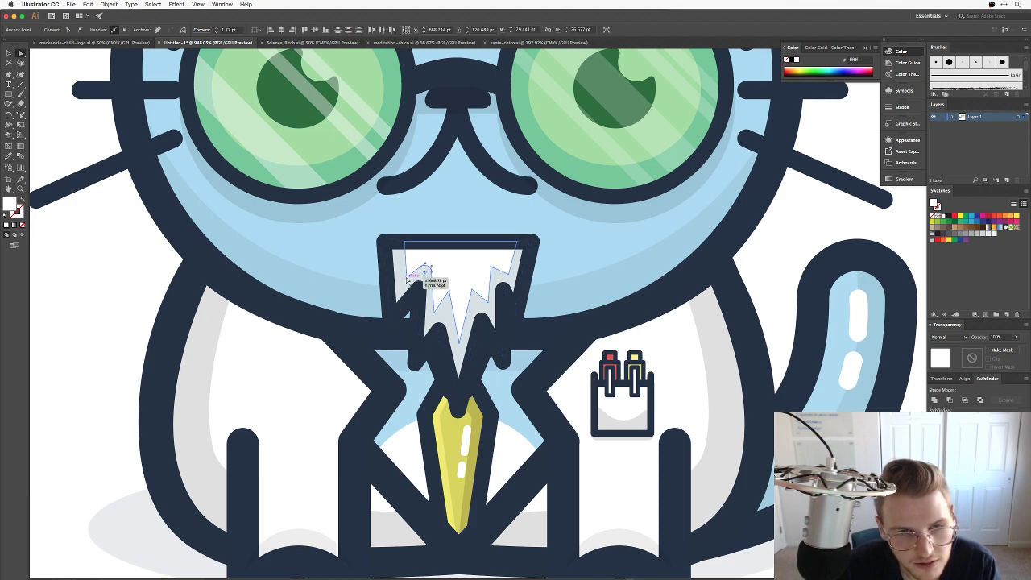
pyautogui.click(408, 275)
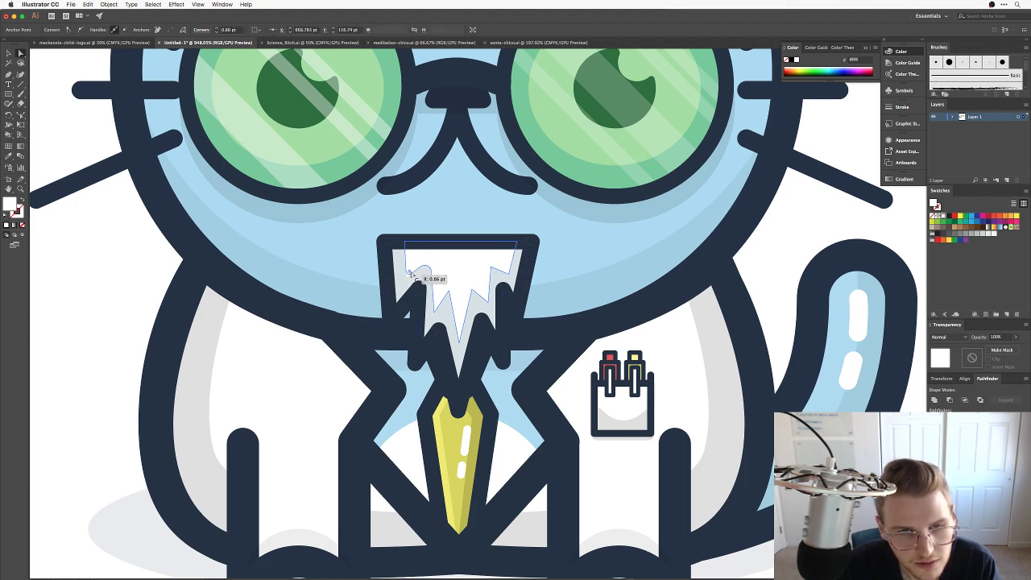
pyautogui.moveTo(413, 277); pyautogui.dragTo(461, 330)
pyautogui.press('super+z')
pyautogui.click(460, 343)
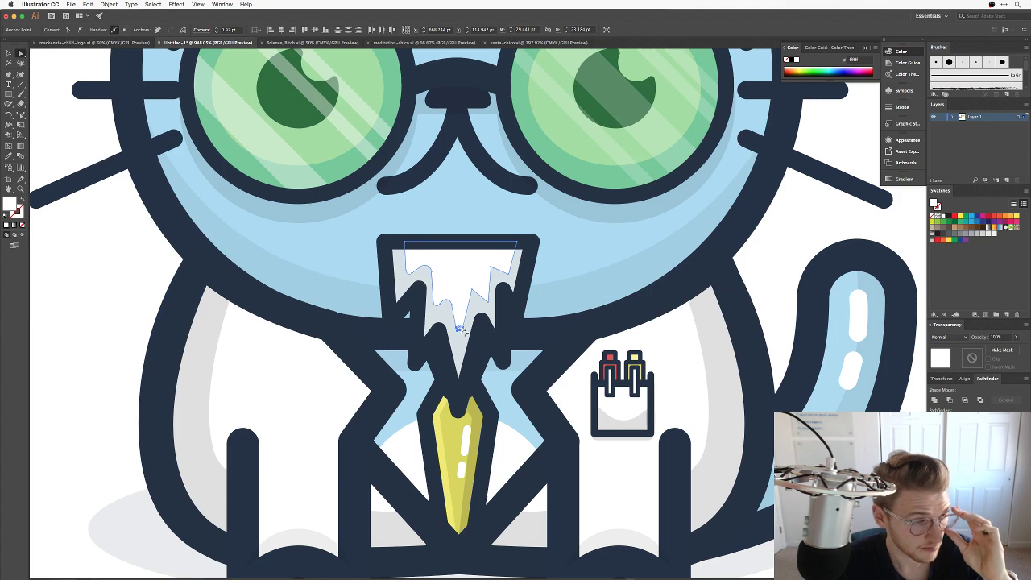
pyautogui.moveTo(460, 329); pyautogui.dragTo(540, 278)
# Round the remaining sharp corners along the right half of the white highlight, using a radius suited to each.
pyautogui.moveTo(529, 253); pyautogui.dragTo(499, 305)
pyautogui.moveTo(395, 338); pyautogui.dragTo(397, 314)
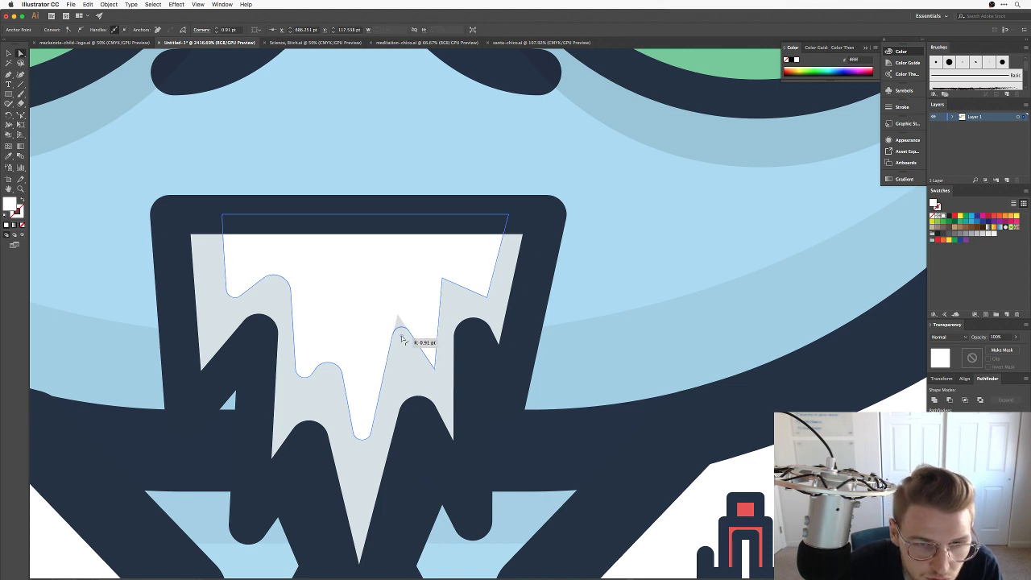
pyautogui.click(435, 371)
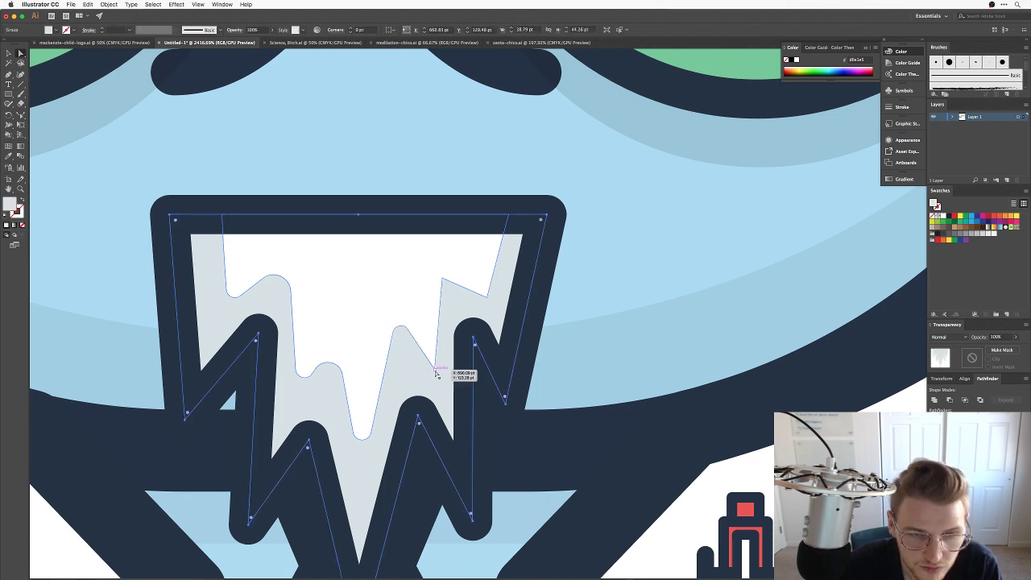
pyautogui.click(434, 368)
pyautogui.moveTo(434, 368); pyautogui.dragTo(432, 358)
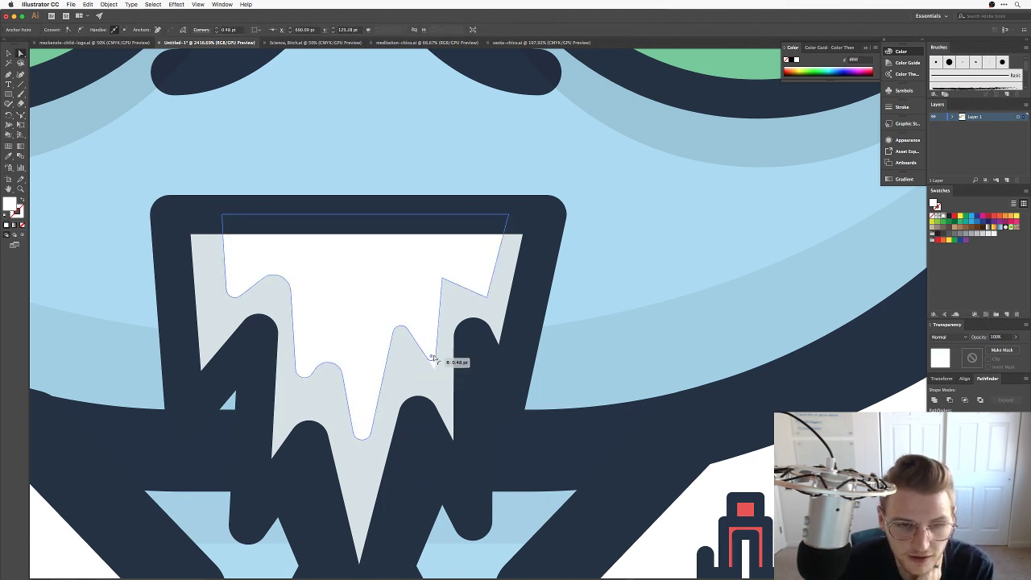
pyautogui.click(444, 280)
pyautogui.moveTo(454, 288); pyautogui.dragTo(479, 277)
pyautogui.click(486, 293)
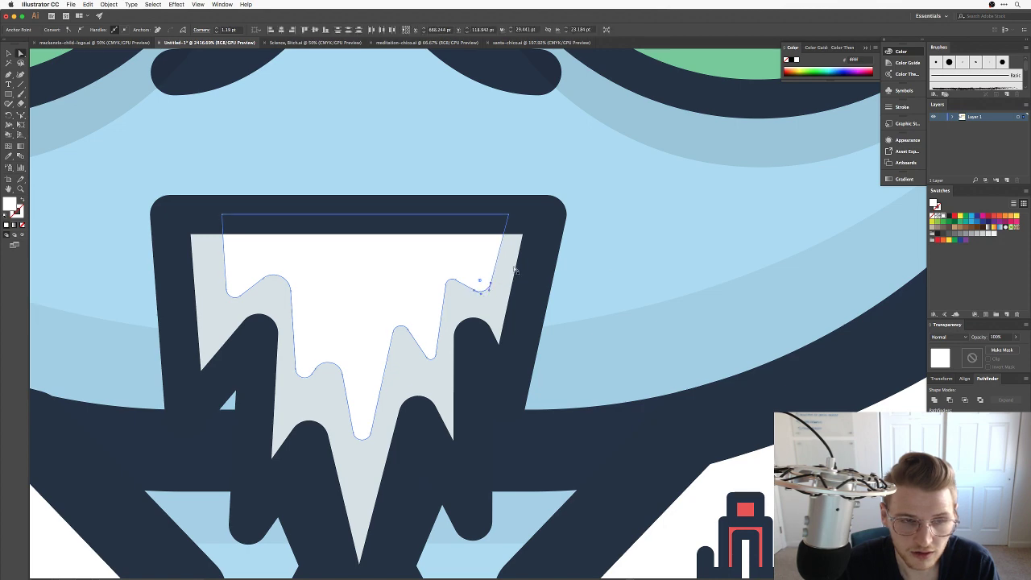
pyautogui.hotkey('ctrl', 'shift', 'a')
# Place a duplicate of the goatee's dark outline slightly lower and convert its stroke to outlines.
pyautogui.scroll(-4, 623, 263)
pyautogui.scroll(-5, 624, 263)
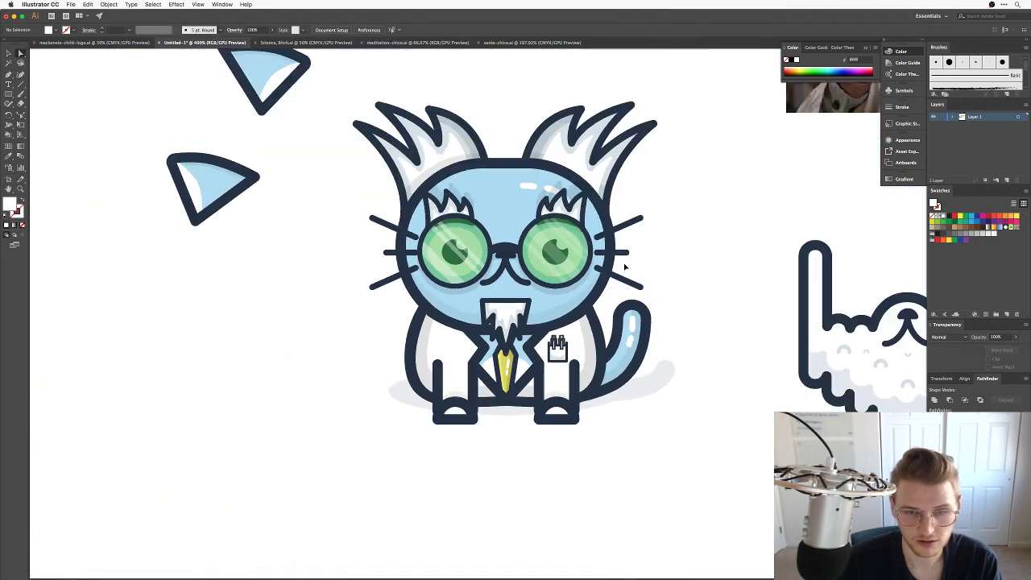
pyautogui.scroll(4, 623, 262)
pyautogui.moveTo(624, 267); pyautogui.dragTo(564, 294)
pyautogui.press('v')
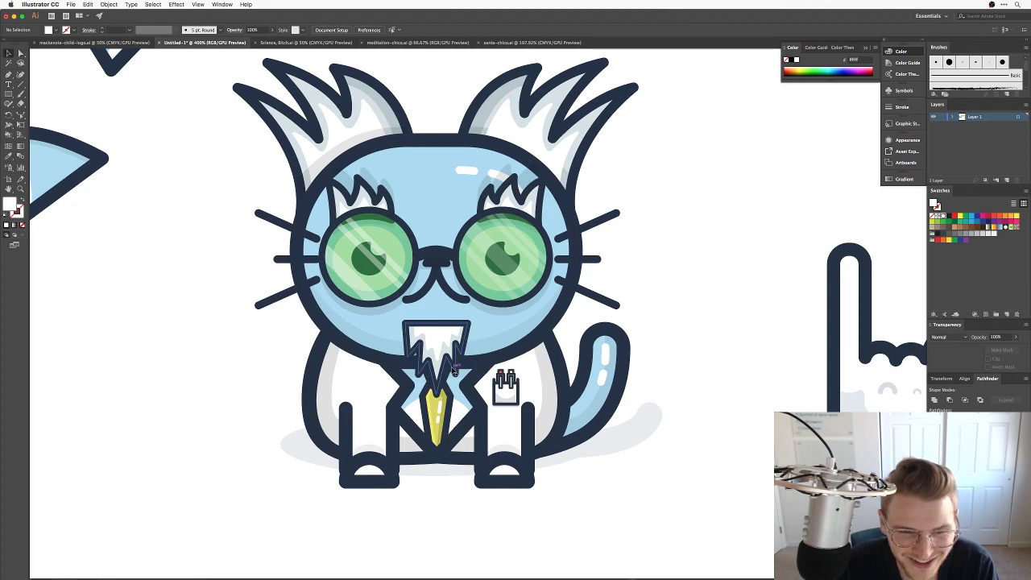
pyautogui.click(457, 384)
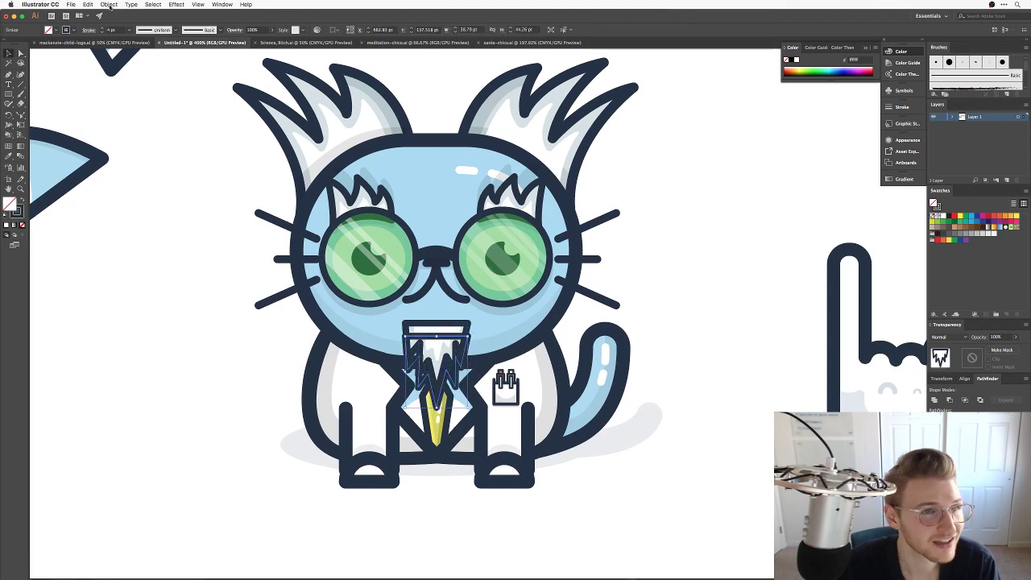
pyautogui.click(108, 5)
pyautogui.moveTo(153, 168)
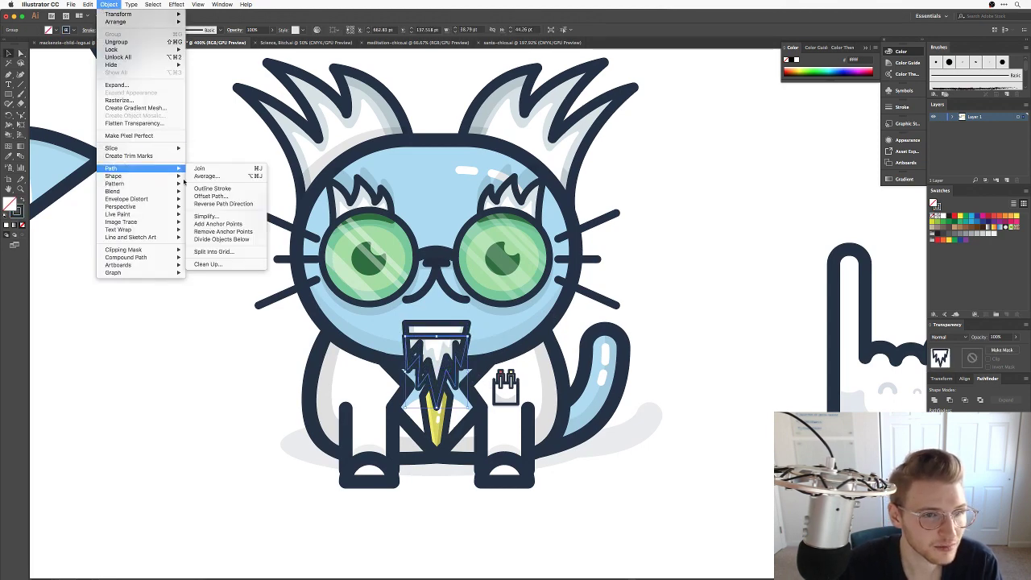
pyautogui.click(212, 187)
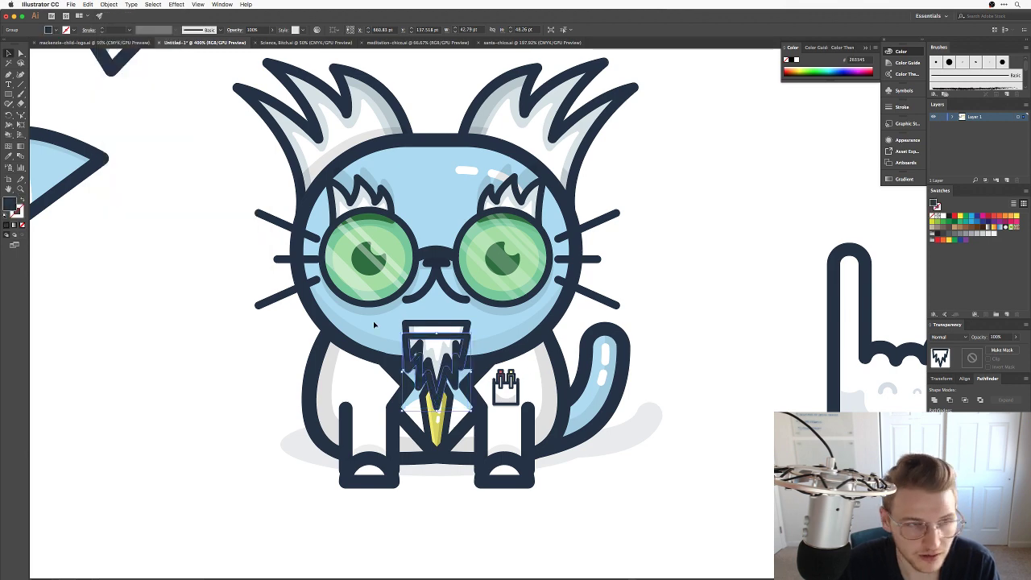
# Move the outlined goatee copy onto the empty canvas beside the cat.
pyautogui.moveTo(441, 394); pyautogui.dragTo(301, 416)
pyautogui.rightClick(209, 372)
pyautogui.click(227, 432)
pyautogui.click(184, 421)
pyautogui.click(338, 383)
pyautogui.rightClick(341, 358)
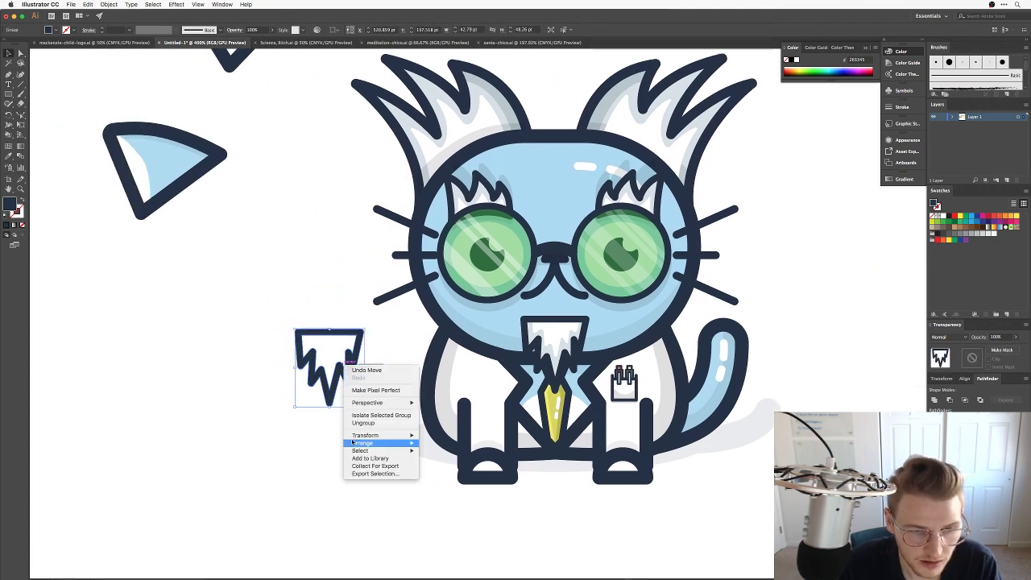
pyautogui.click(280, 444)
# Examine the outlined goatee copy's contour up close.
pyautogui.press('z')
pyautogui.moveTo(293, 436); pyautogui.dragTo(442, 399)
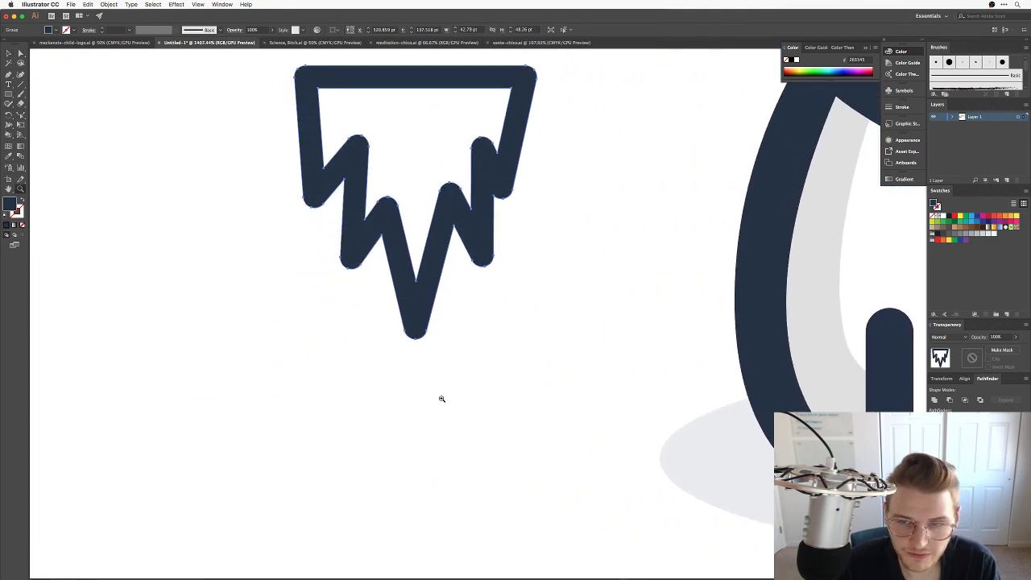
pyautogui.moveTo(494, 314); pyautogui.dragTo(375, 416)
pyautogui.press('super+minus')
pyautogui.press('super+minus')
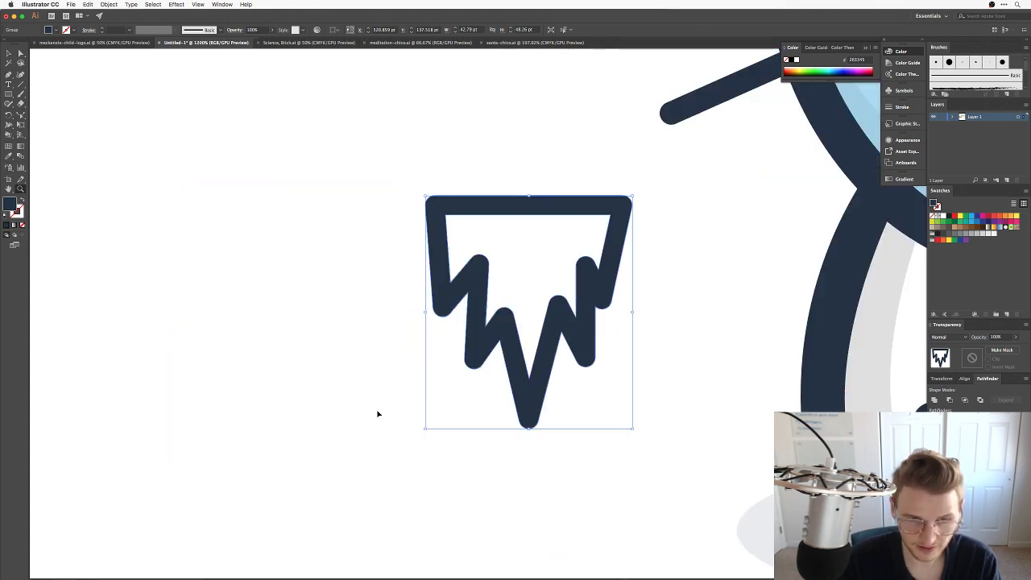
pyautogui.moveTo(454, 331); pyautogui.dragTo(354, 328)
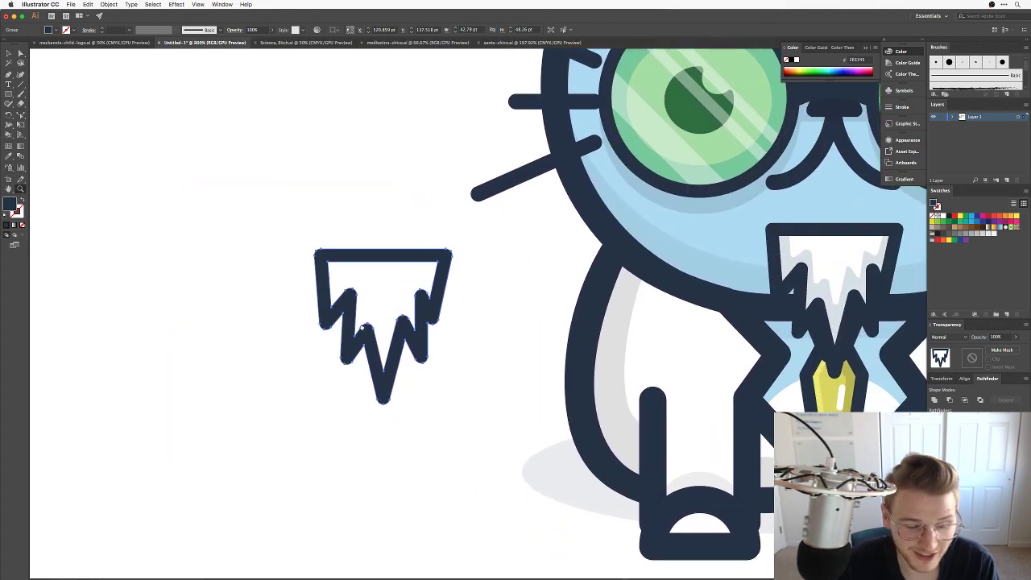
pyautogui.click(470, 346)
pyautogui.click(436, 304)
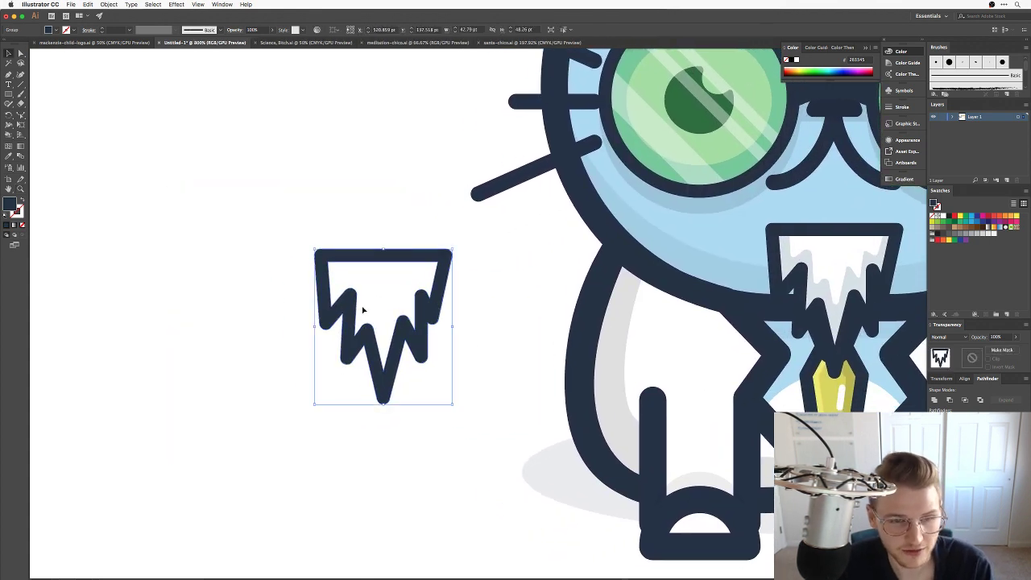
# Ungroup the outlined goatee copy and release its compound path to make a solid silhouette.
pyautogui.rightClick(360, 286)
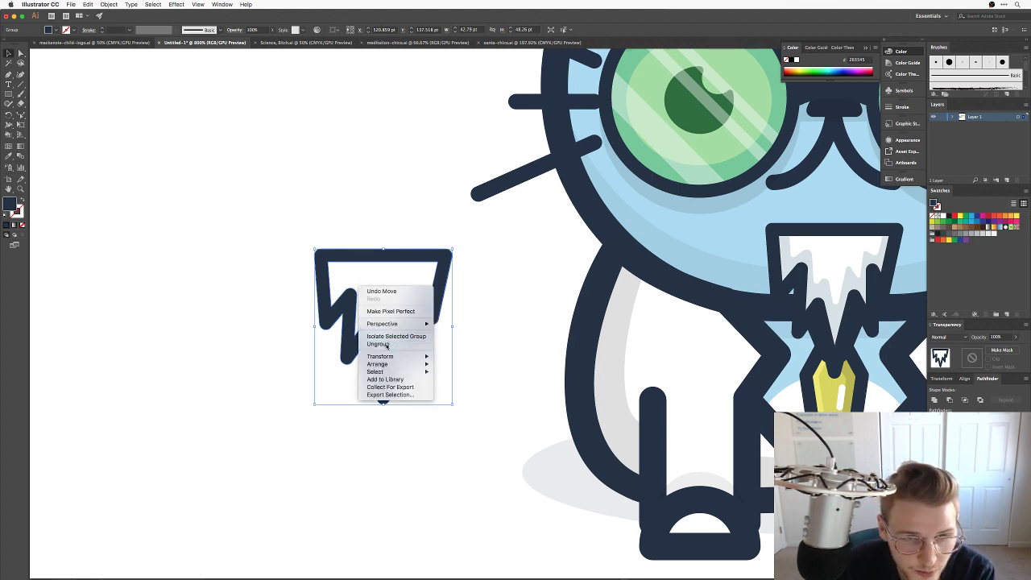
pyautogui.click(379, 344)
pyautogui.click(459, 293)
pyautogui.rightClick(427, 298)
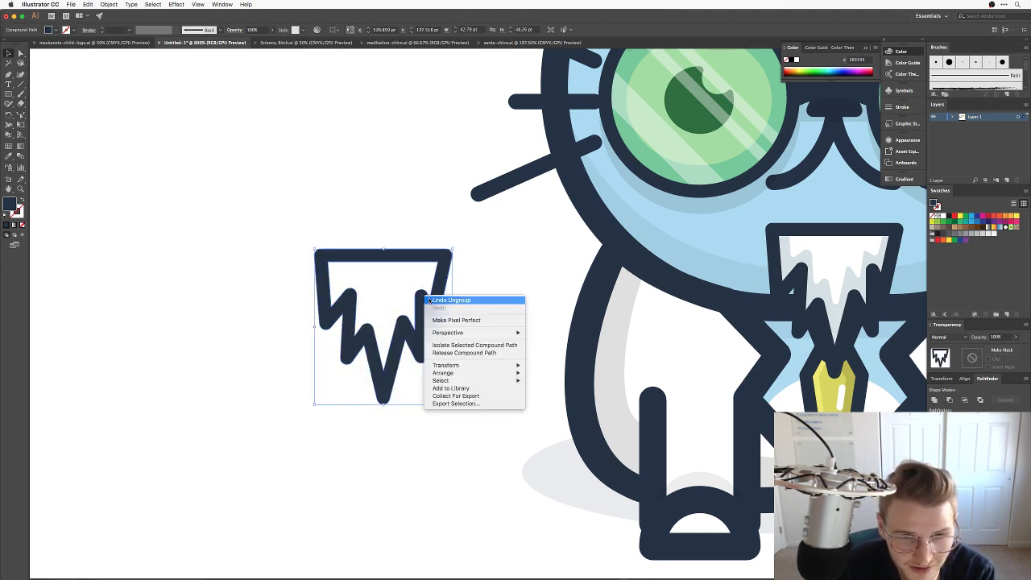
pyautogui.click(441, 355)
pyautogui.click(479, 306)
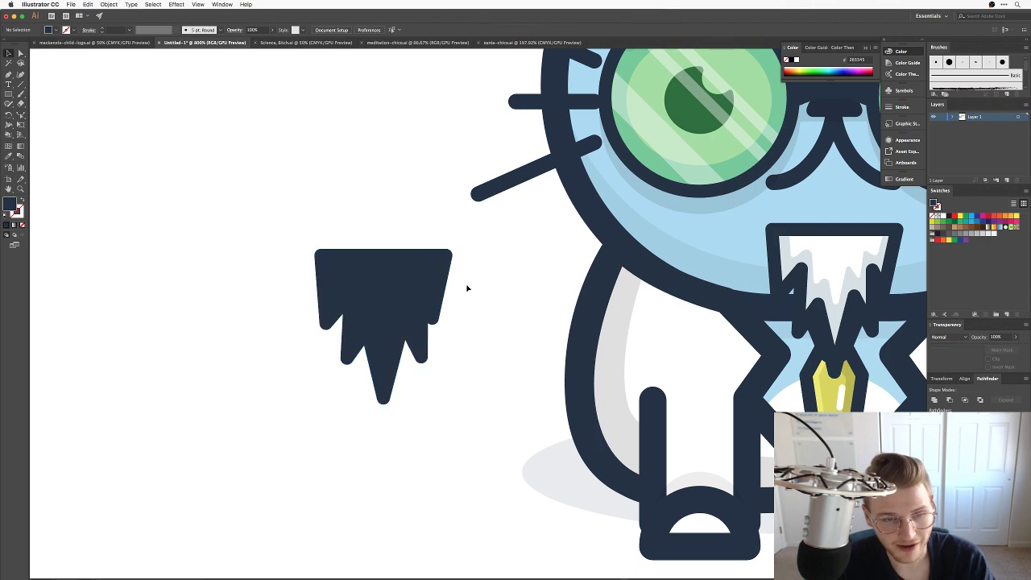
pyautogui.moveTo(393, 284); pyautogui.dragTo(402, 290)
pyautogui.press('super+shift+a')
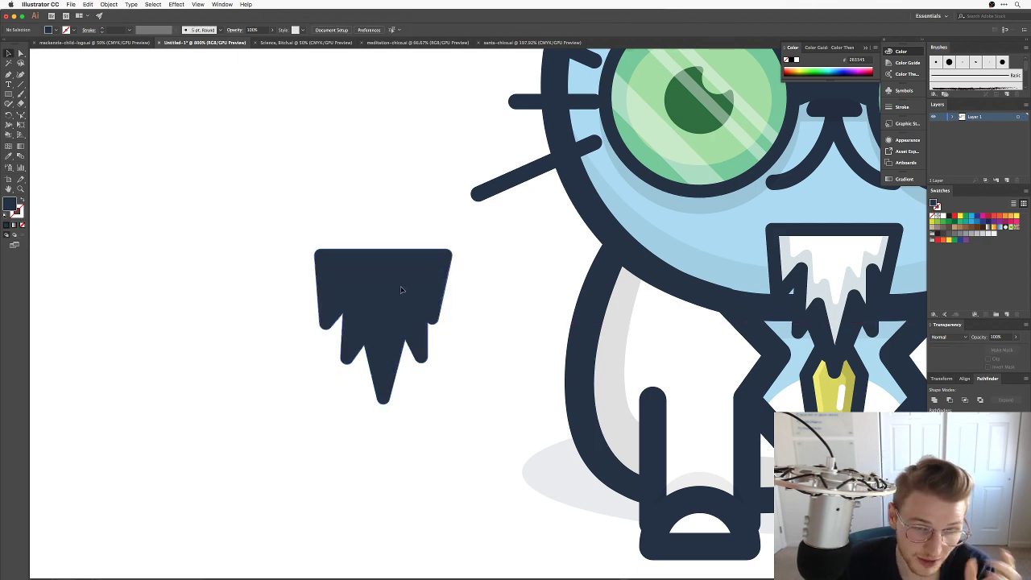
# Place the silhouette slightly below the goatee as a shadow behind it, filled black at 12% opacity.
pyautogui.hscroll(3, 457, 287)
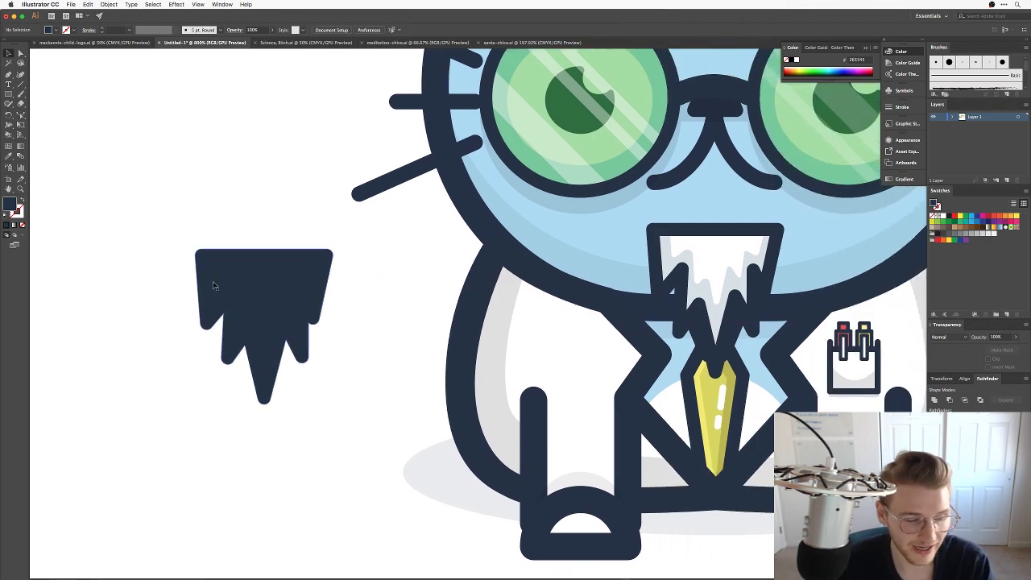
pyautogui.moveTo(277, 297); pyautogui.dragTo(714, 295)
pyautogui.hscroll(4, 571, 327)
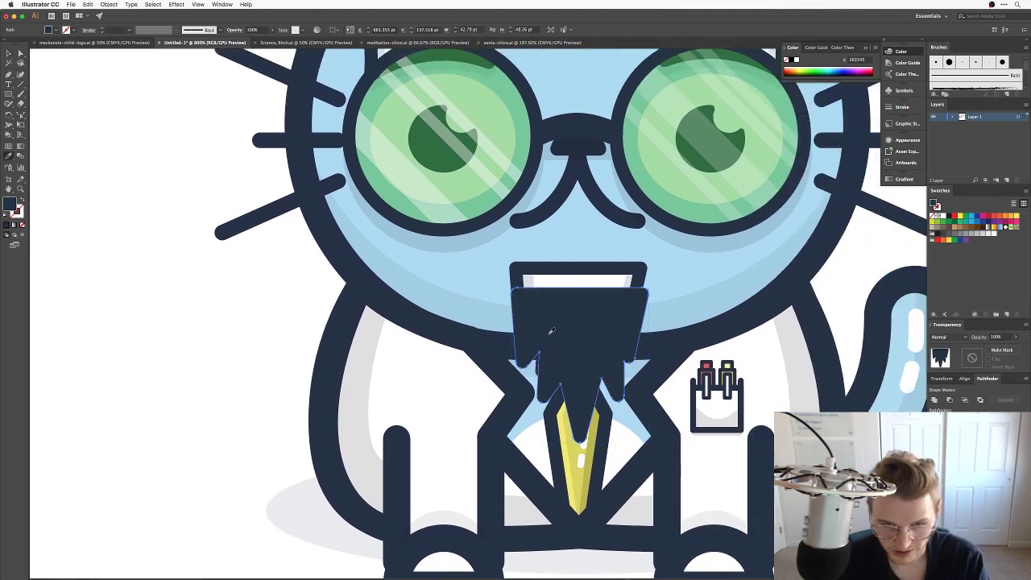
pyautogui.press('1')
pyautogui.press('2')
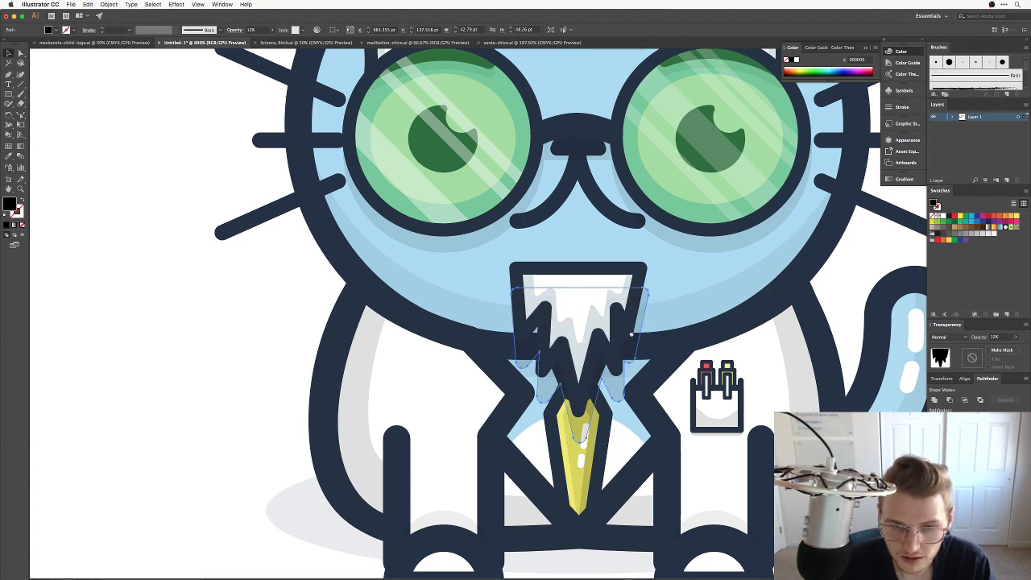
# Simplify the shadow's two upper corners and move them up so they tuck behind the goatee's top outline.
pyautogui.hscroll(2, 596, 346)
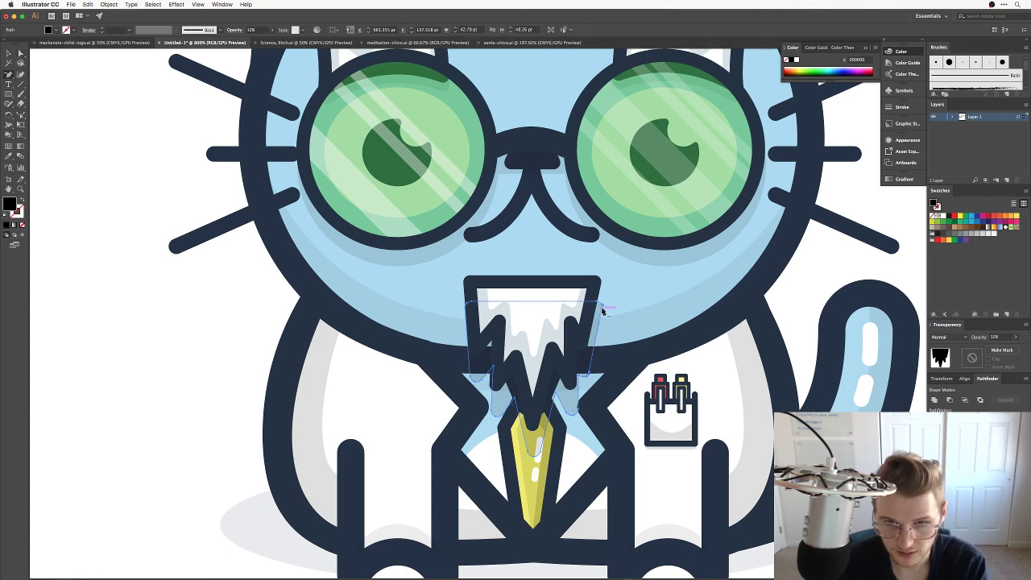
pyautogui.click(602, 307)
pyautogui.moveTo(603, 307); pyautogui.dragTo(600, 307)
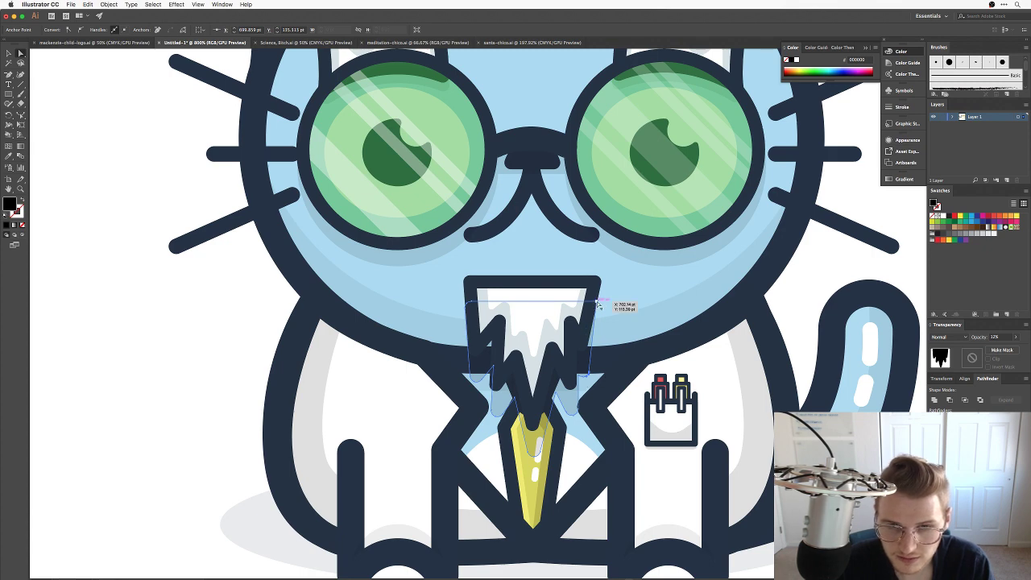
pyautogui.moveTo(599, 306); pyautogui.dragTo(598, 289)
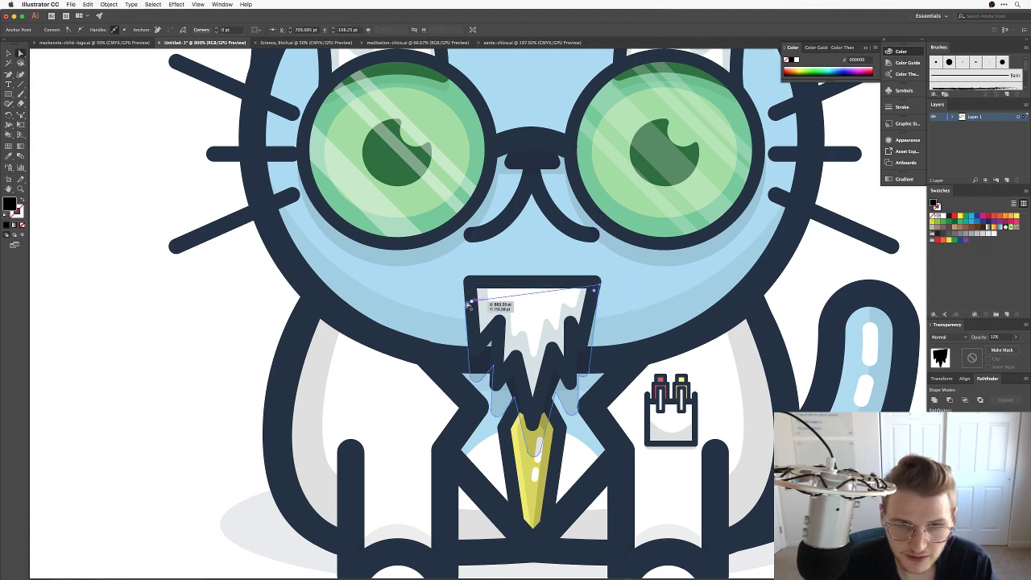
pyautogui.moveTo(468, 308); pyautogui.dragTo(467, 287)
pyautogui.press('v')
pyautogui.click(96, 356)
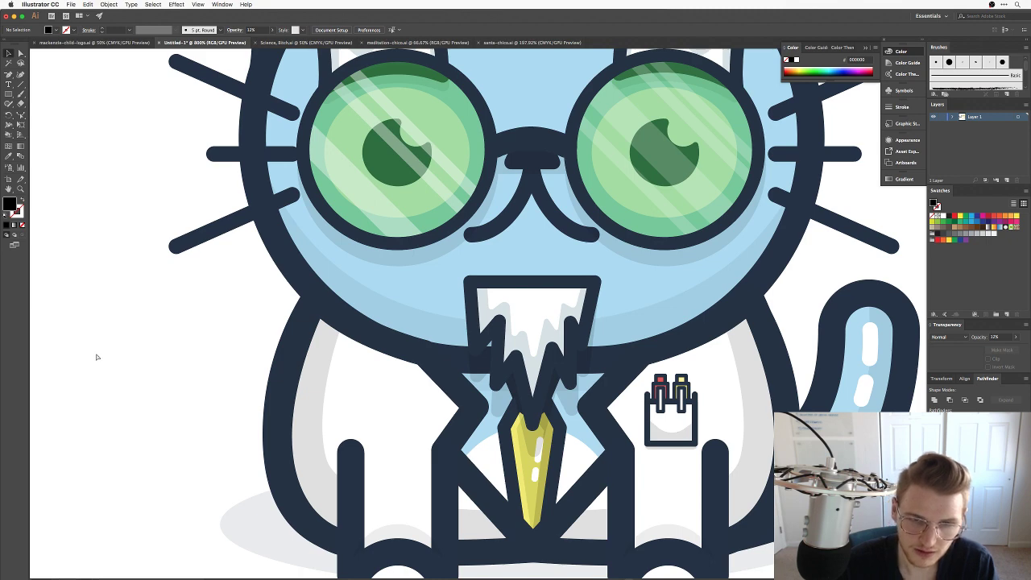
# Raise the goatee shadow's opacity to 25%.
pyautogui.press('super+minus')
pyautogui.press('super+minus')
pyautogui.press('super+minus')
pyautogui.press('super+equal')
pyautogui.press('super+equal')
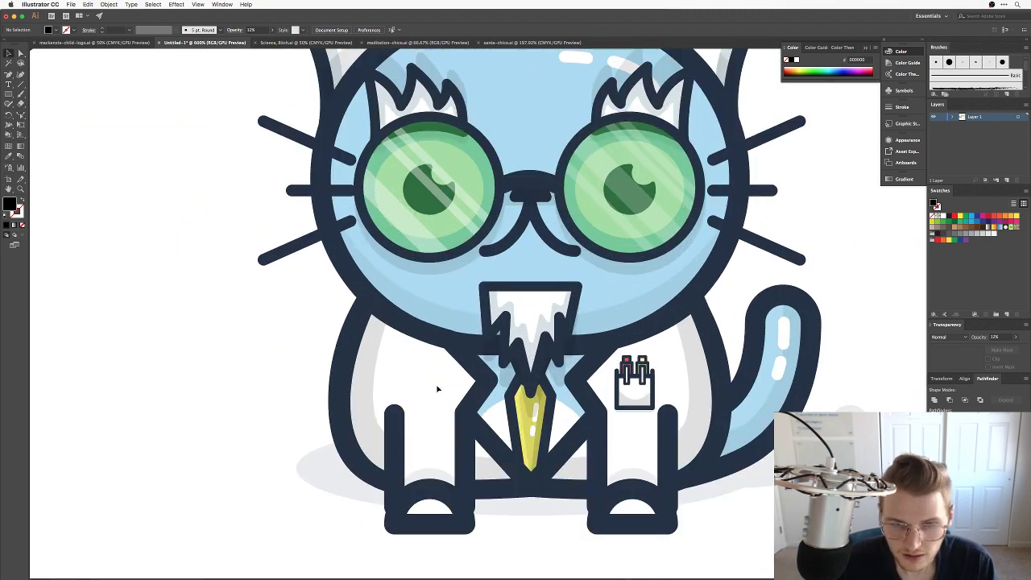
pyautogui.click(493, 359)
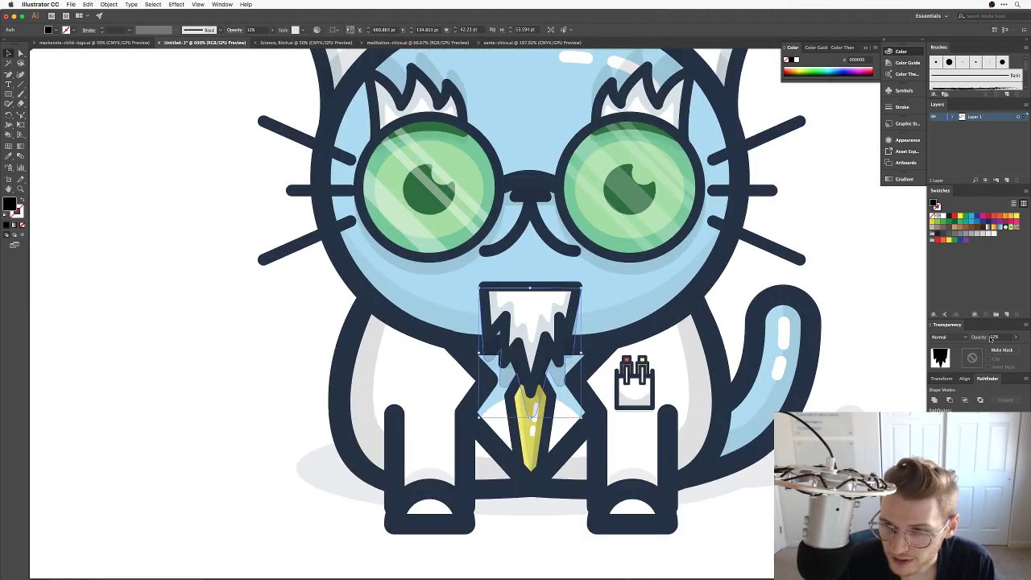
pyautogui.click(994, 336)
pyautogui.write('20')
pyautogui.press('Return')
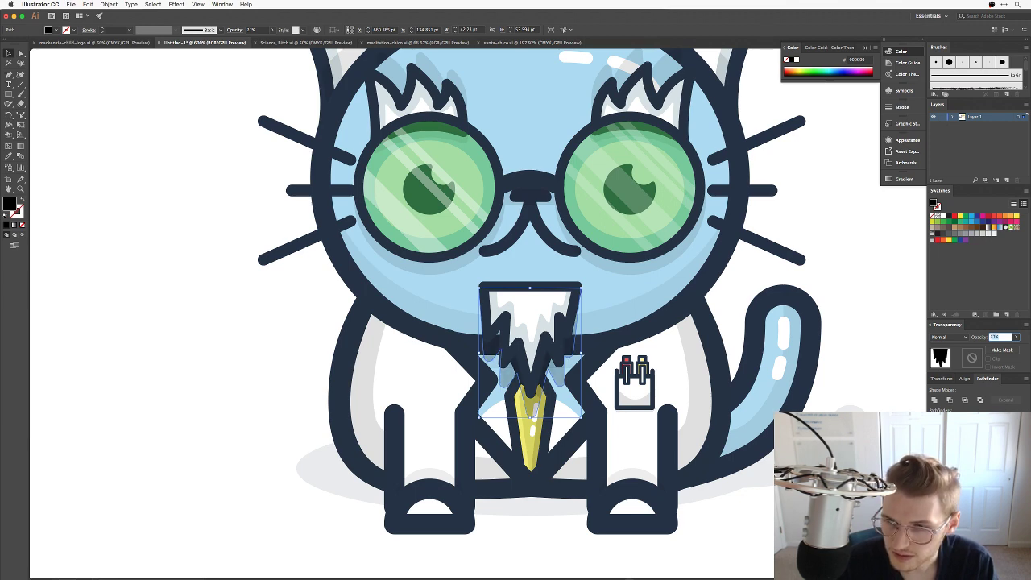
pyautogui.click(235, 333)
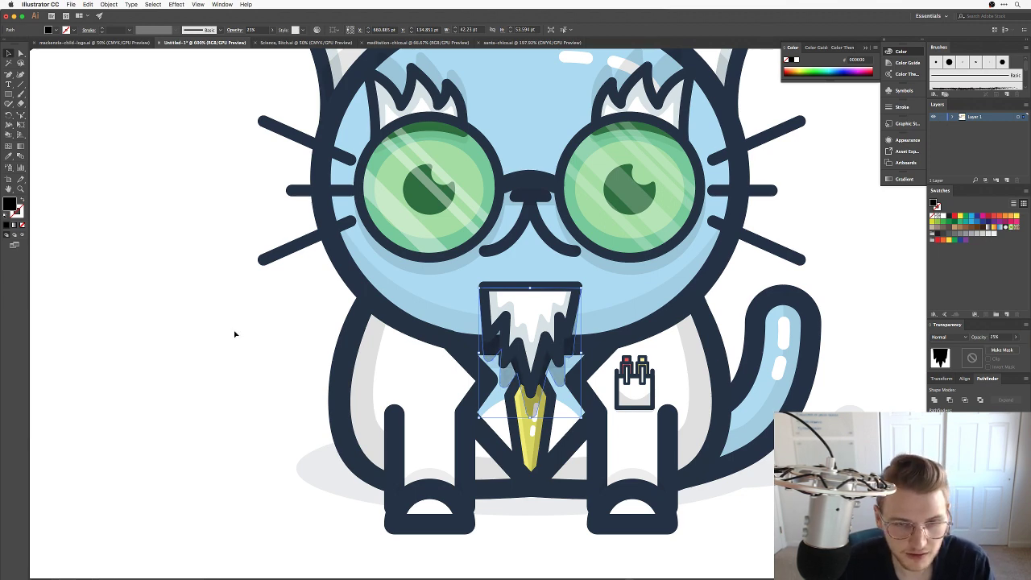
# Delete the leftover white cat outline artwork beside the finished scientist cat.
pyautogui.moveTo(843, 269); pyautogui.dragTo(796, 332)
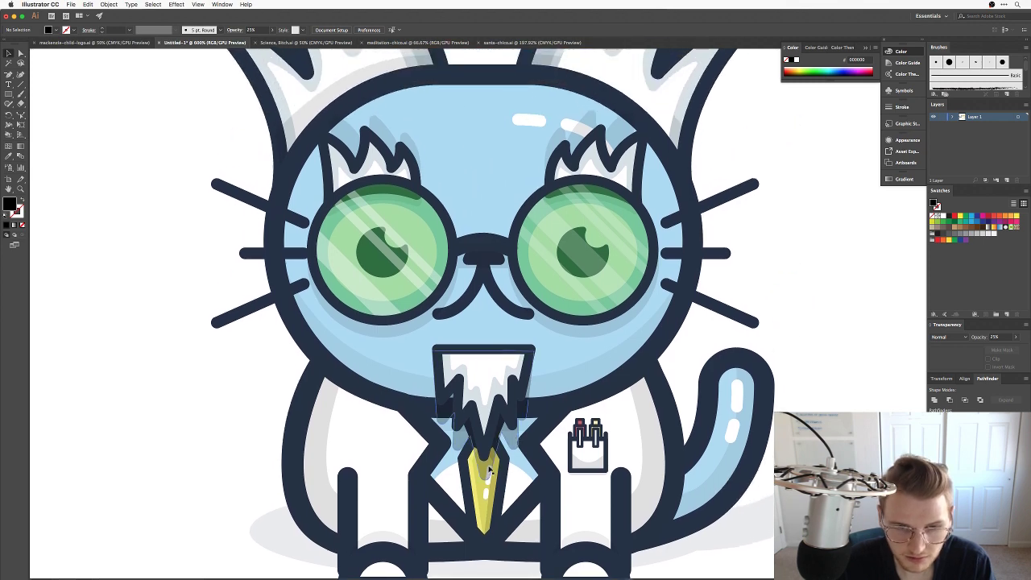
pyautogui.press('super+minus')
pyautogui.press('super+minus')
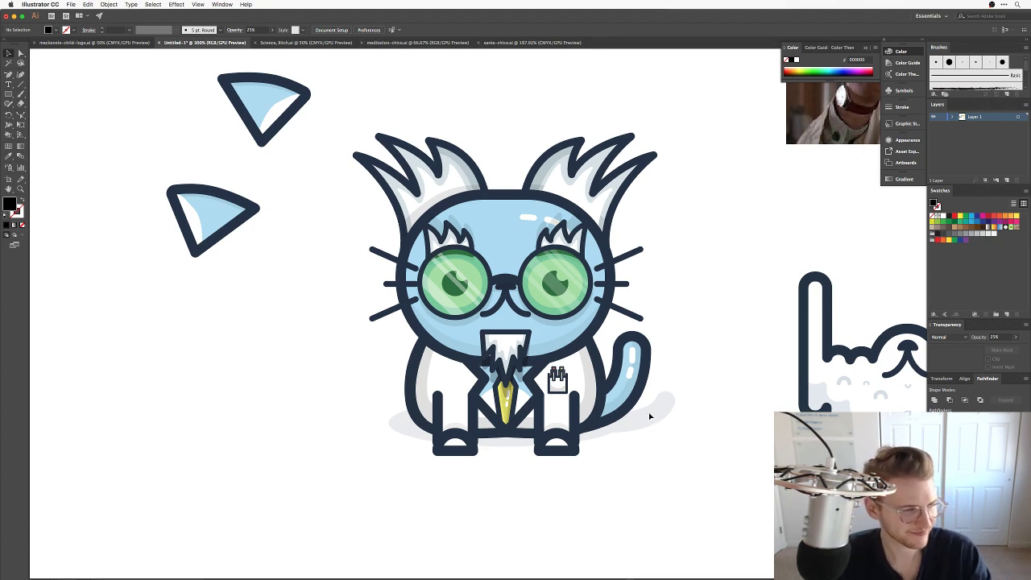
pyautogui.scroll(2, 729, 334)
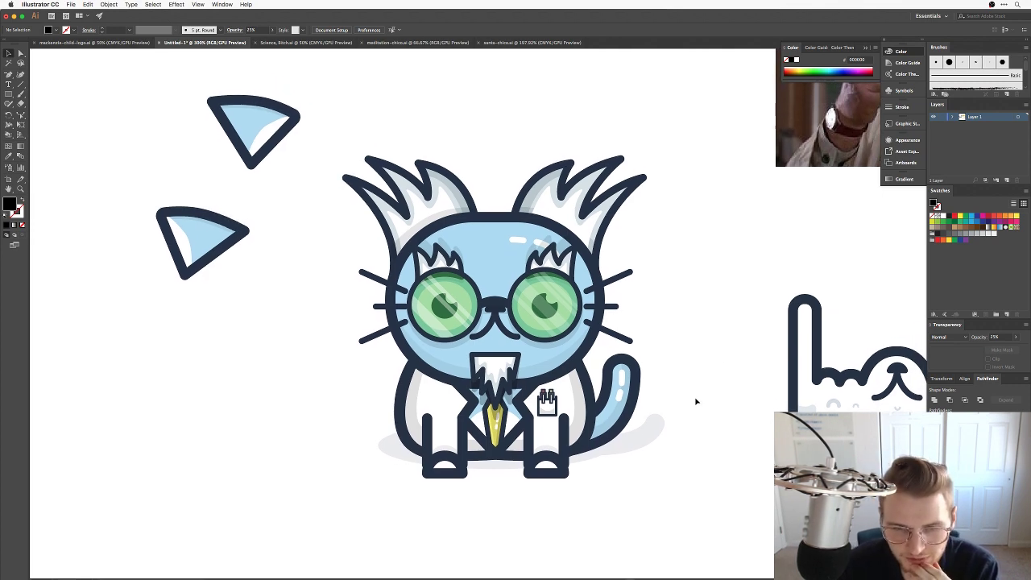
pyautogui.hscroll(1, 697, 401)
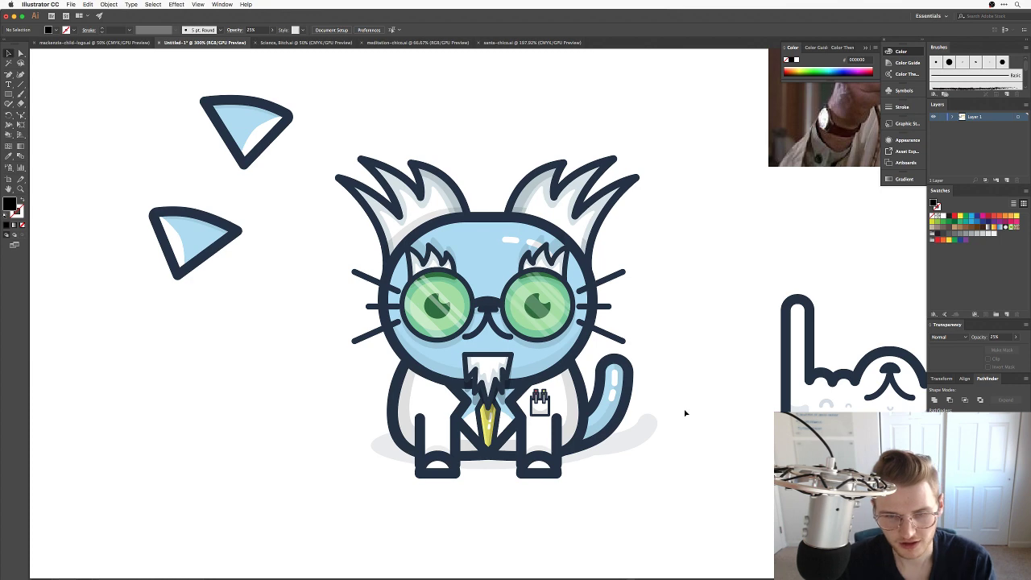
pyautogui.moveTo(687, 415); pyautogui.dragTo(570, 406)
pyautogui.moveTo(627, 230); pyautogui.dragTo(849, 474)
pyautogui.press('Delete')
# Compare the cat illustration with the scientist reference photo, checking the glasses up close and the whole figure from afar.
pyautogui.hscroll(5, 694, 396)
pyautogui.scroll(5, 694, 396)
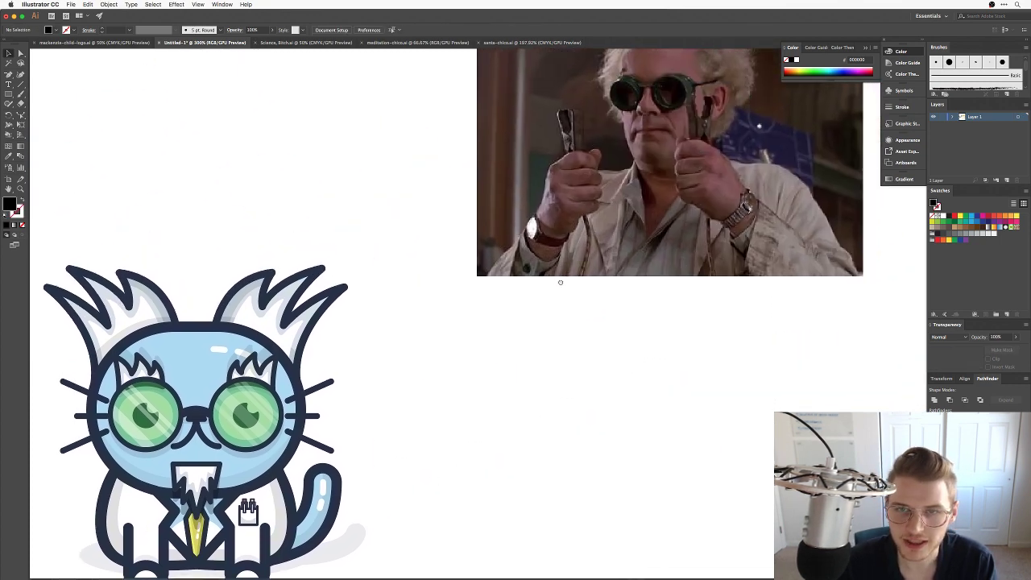
pyautogui.moveTo(392, 373); pyautogui.dragTo(576, 252)
pyautogui.press('super+equal')
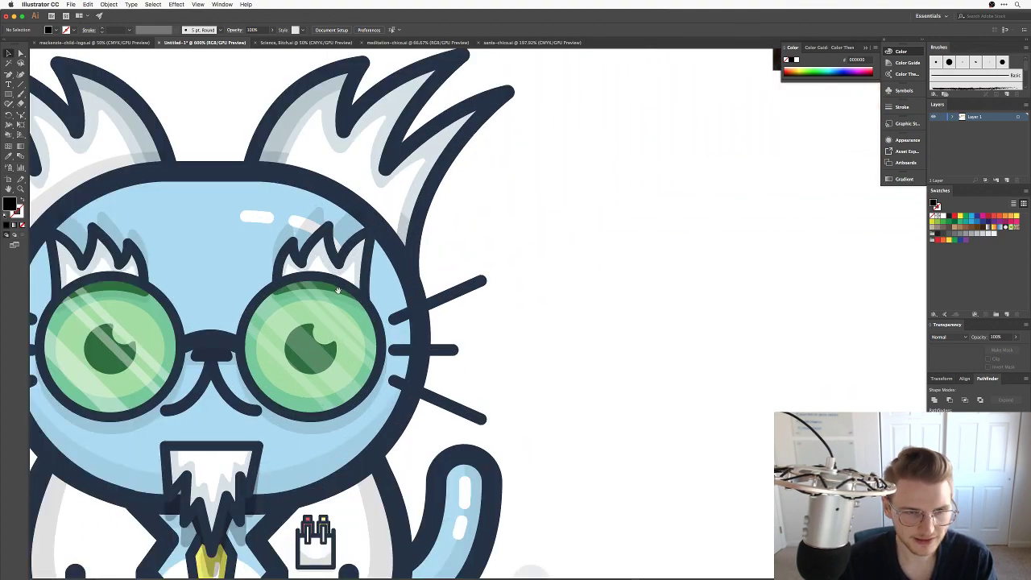
pyautogui.press('super+minus')
pyautogui.press('super+minus')
pyautogui.press('super+minus')
pyautogui.press('super+minus')
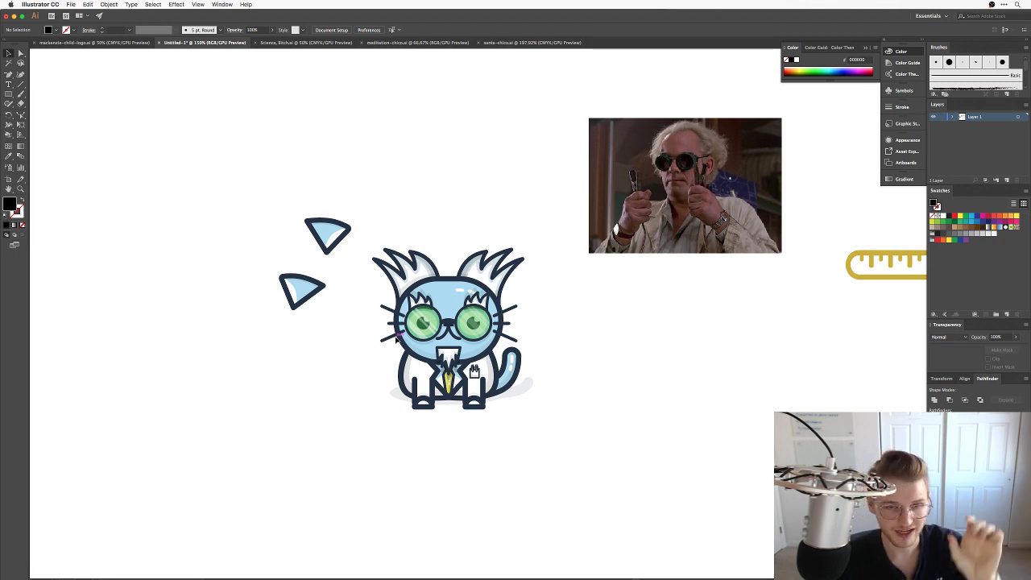
# Duplicate the cat's right-hand green eyeglass lens straight across onto the blank canvas beside the cat.
pyautogui.press('super+equal')
pyautogui.press('super+equal')
pyautogui.press('super+equal')
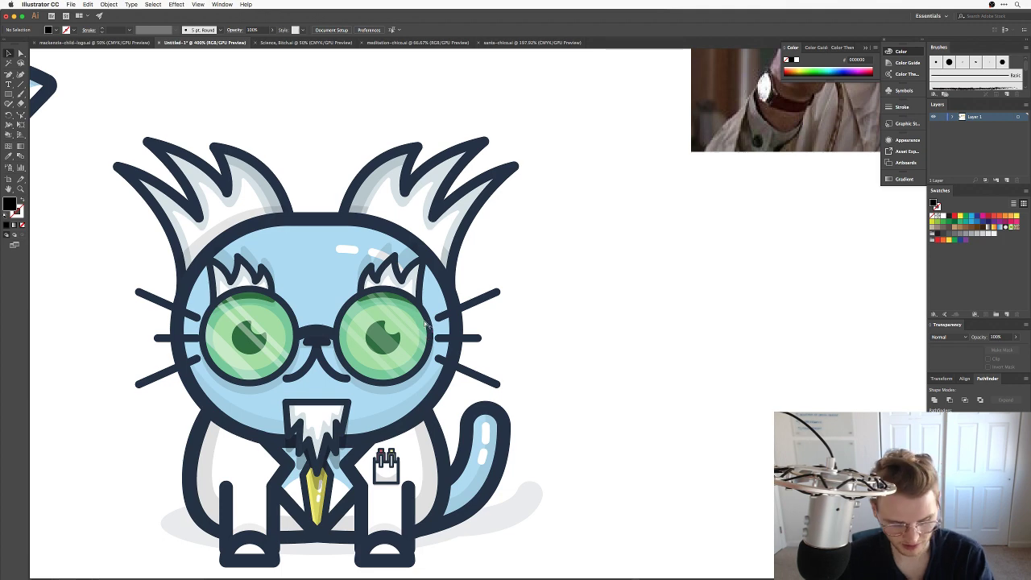
pyautogui.click(429, 326)
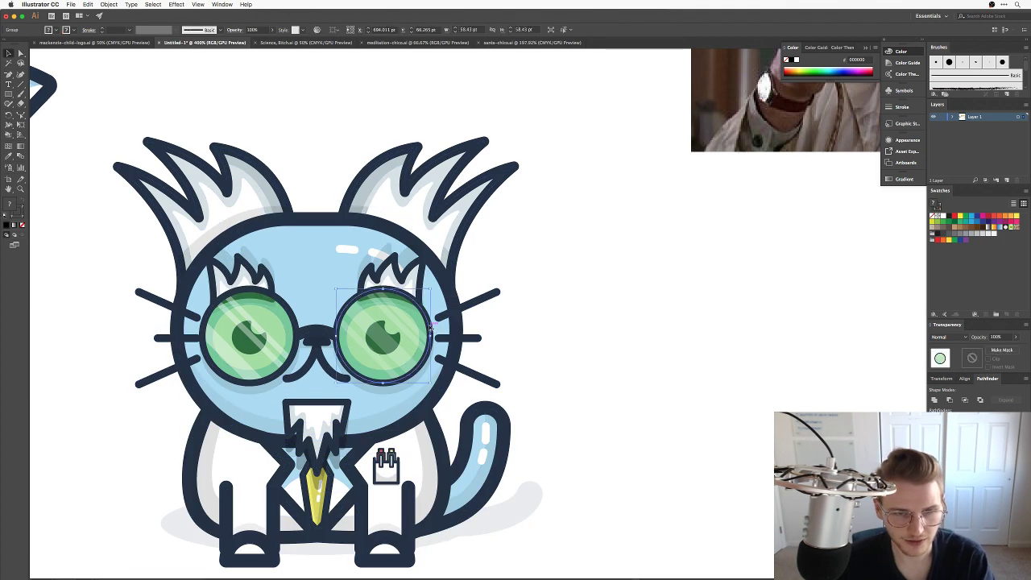
pyautogui.moveTo(429, 325); pyautogui.dragTo(701, 325)
pyautogui.click(742, 287)
pyautogui.hscroll(3, 685, 314)
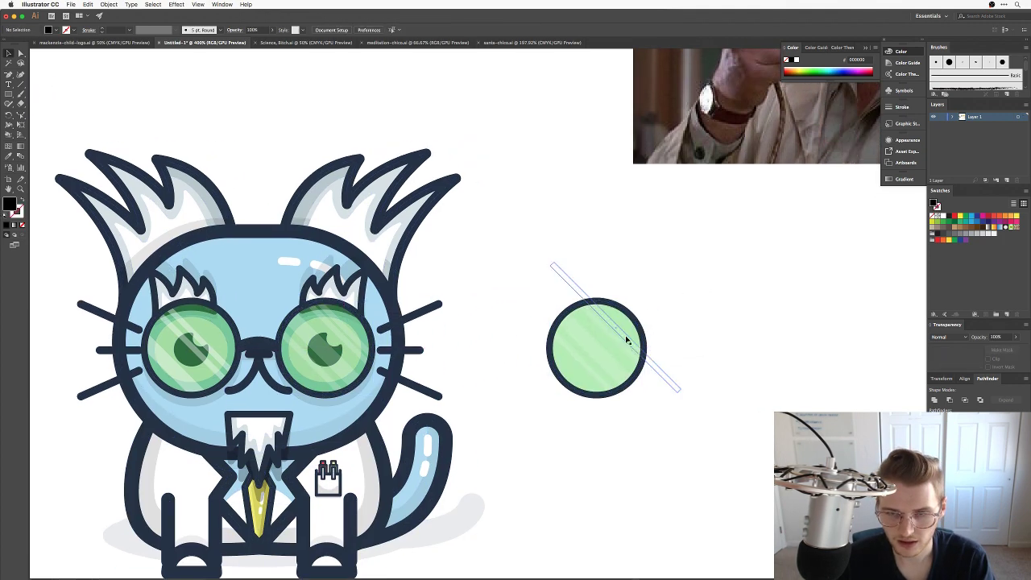
# Try an enlarged copy of the duplicated lens shifted slightly sideways, and remove that copy.
pyautogui.click(627, 340)
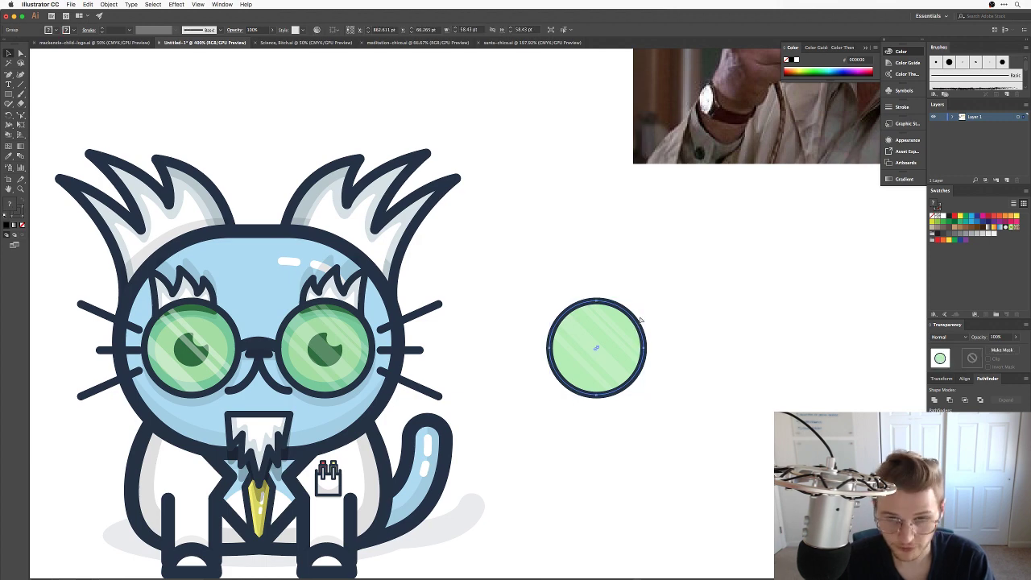
pyautogui.moveTo(645, 300)
pyautogui.mouseDown()
pyautogui.moveTo(672, 295)
pyautogui.moveTo(661, 289)
pyautogui.mouseUp()
pyautogui.click(688, 309)
pyautogui.click(657, 342)
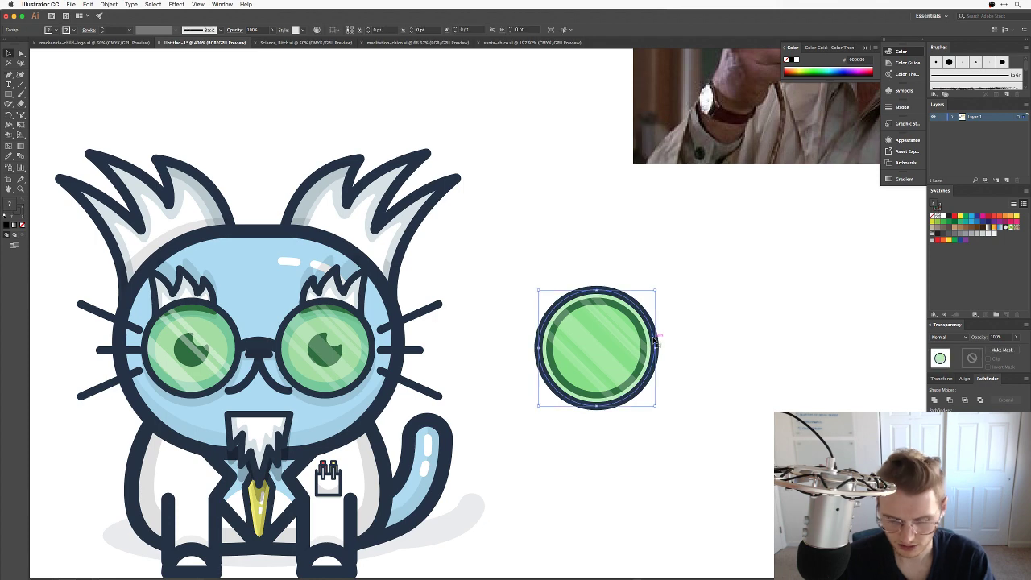
pyautogui.click(712, 358)
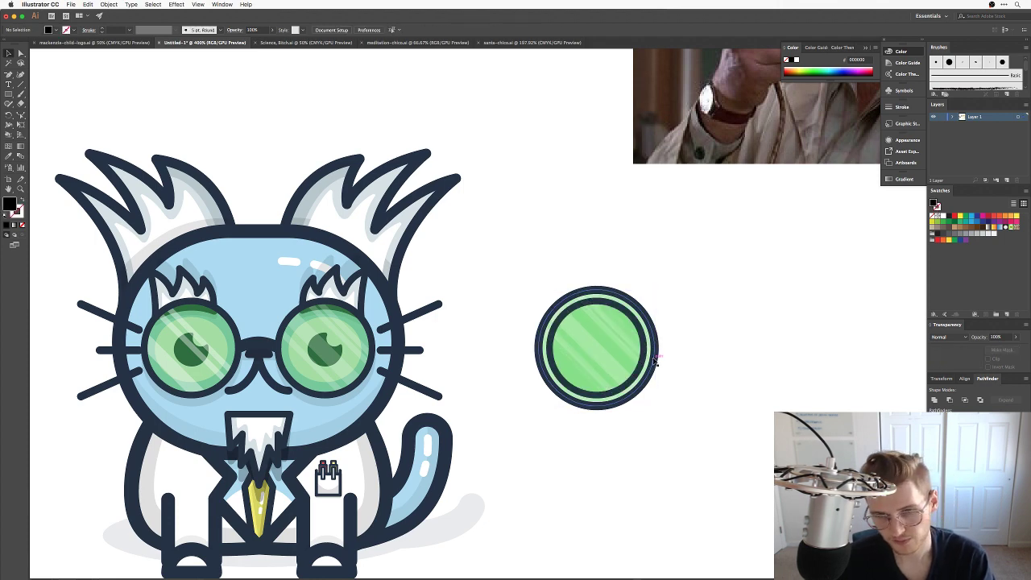
pyautogui.moveTo(655, 362); pyautogui.dragTo(666, 360)
pyautogui.click(746, 359)
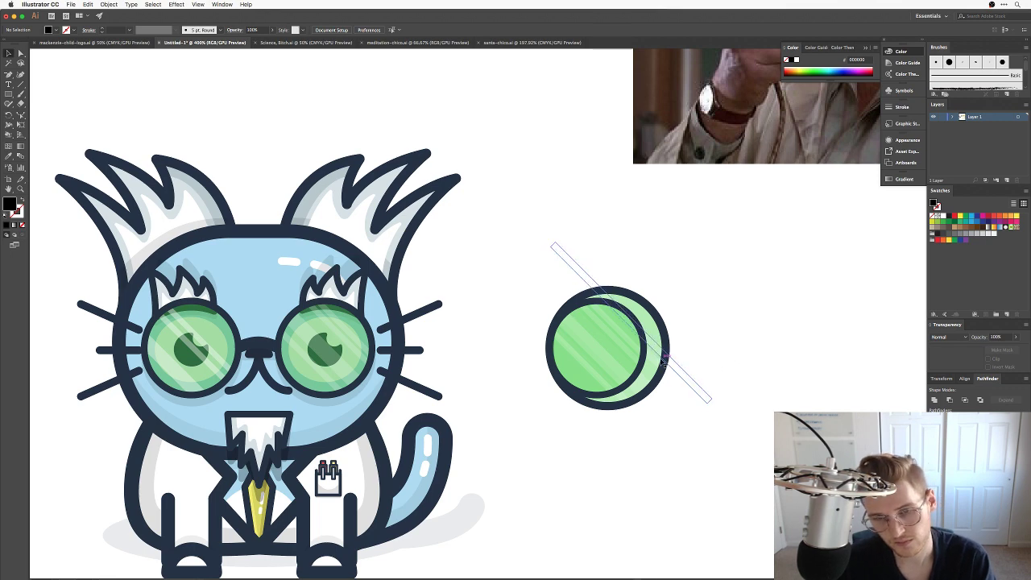
pyautogui.click(658, 360)
pyautogui.press('Delete')
# Place a same-size copy of the duplicated lens overlapping it, offset up and to the right.
pyautogui.moveTo(647, 359); pyautogui.dragTo(649, 335)
pyautogui.press('super+z')
pyautogui.press('super+shift+z')
pyautogui.click(695, 352)
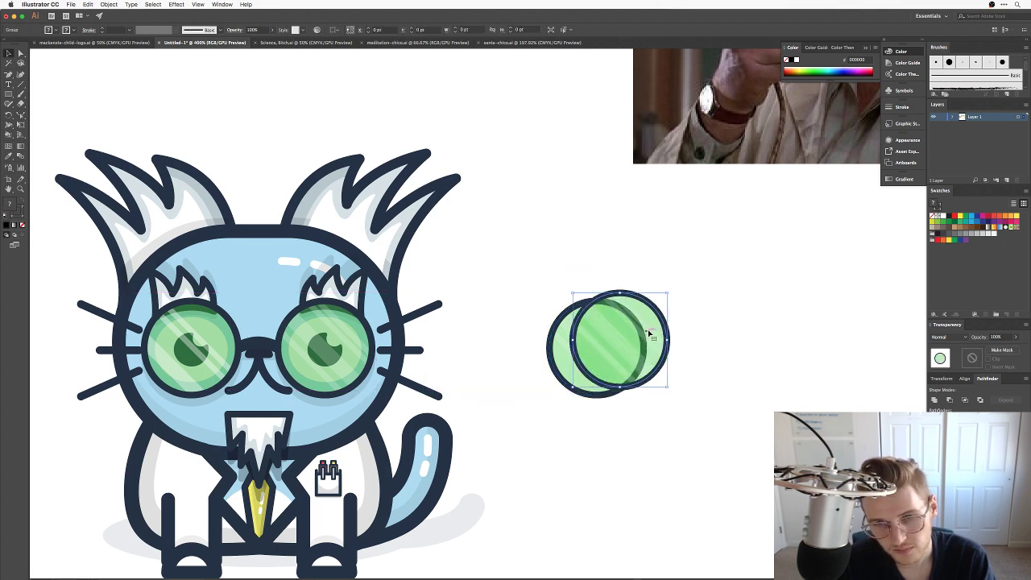
pyautogui.click(728, 331)
pyautogui.click(662, 317)
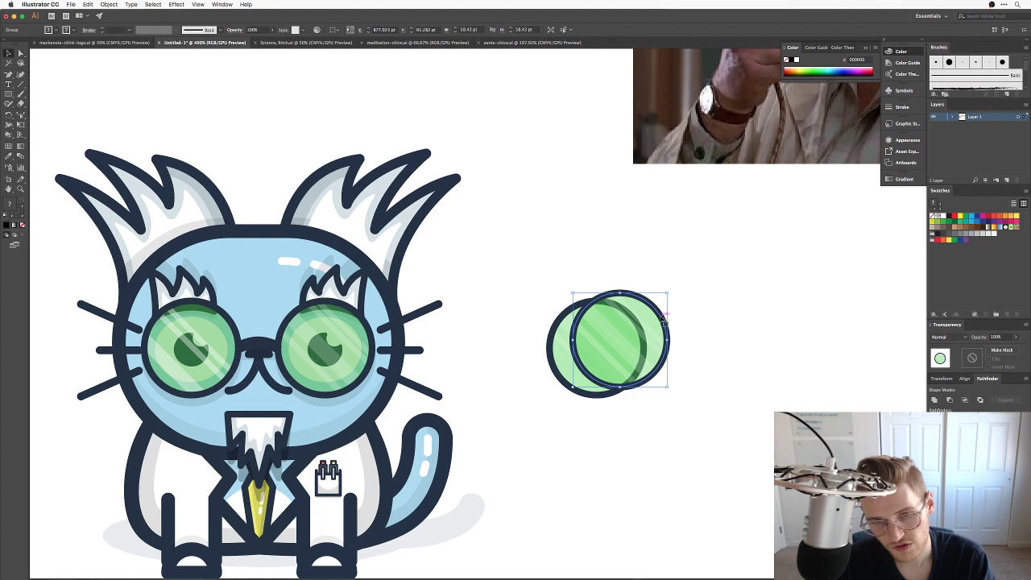
# Delete the green fills and white glare stripes from both overlapping lenses, keeping their dark rings.
pyautogui.press('a')
pyautogui.click(565, 368)
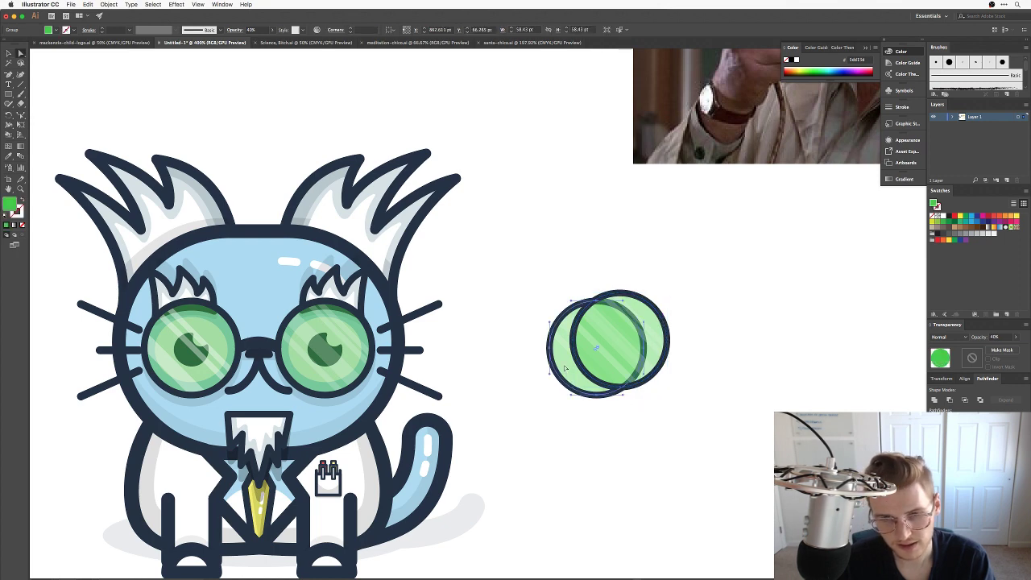
pyautogui.press('Delete')
pyautogui.click(600, 348)
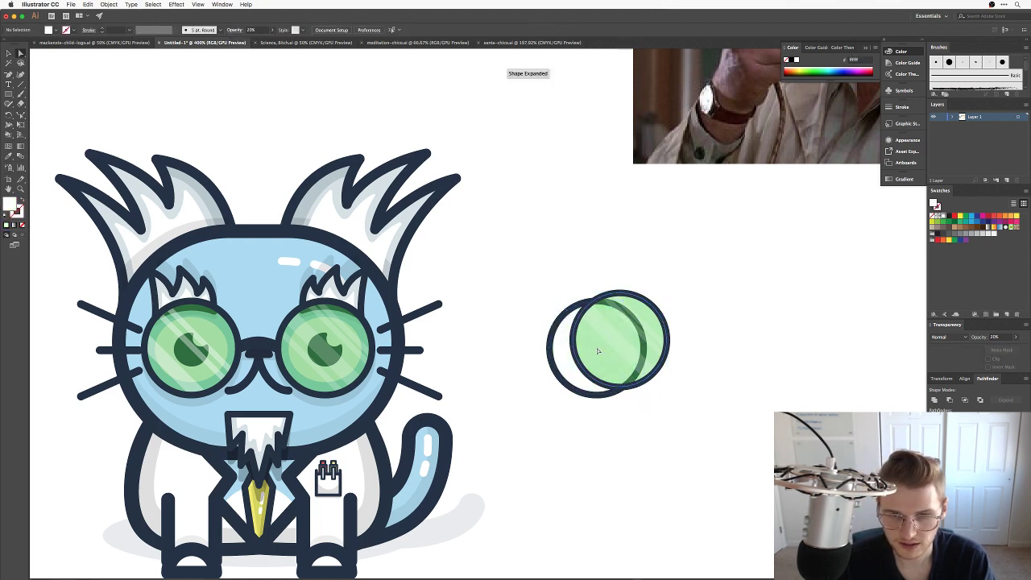
pyautogui.press('Delete')
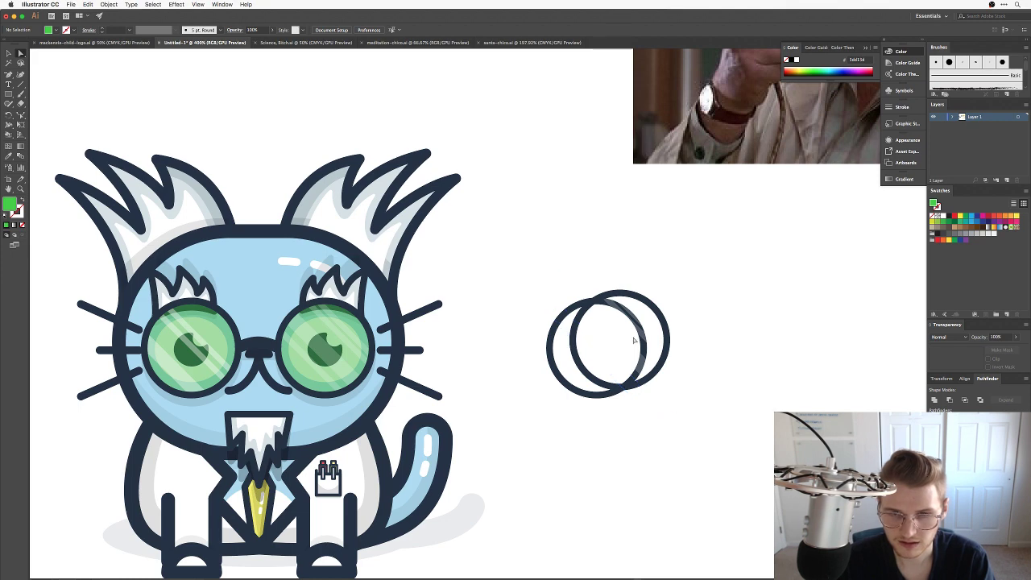
pyautogui.click(591, 369)
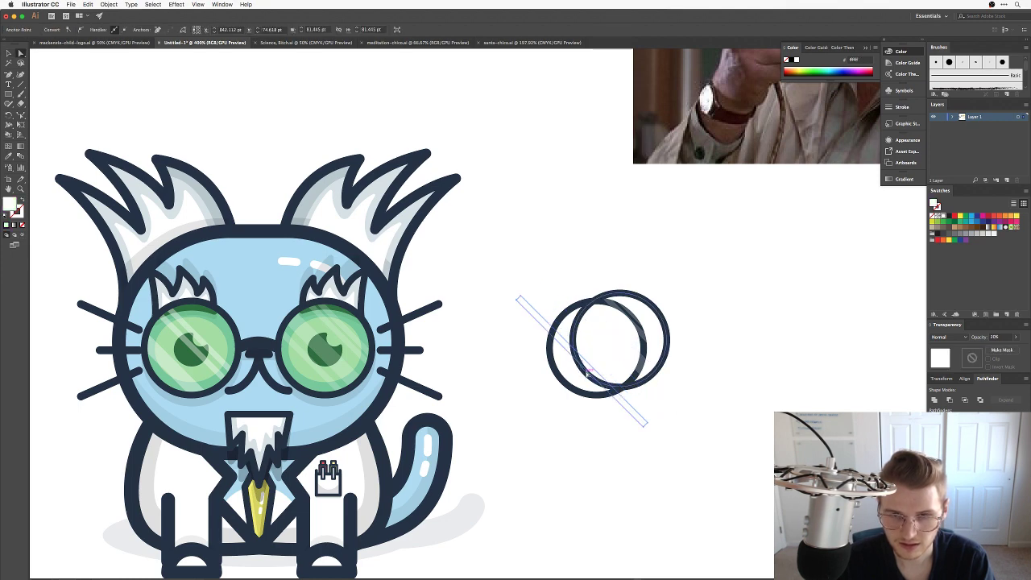
pyautogui.click(587, 368)
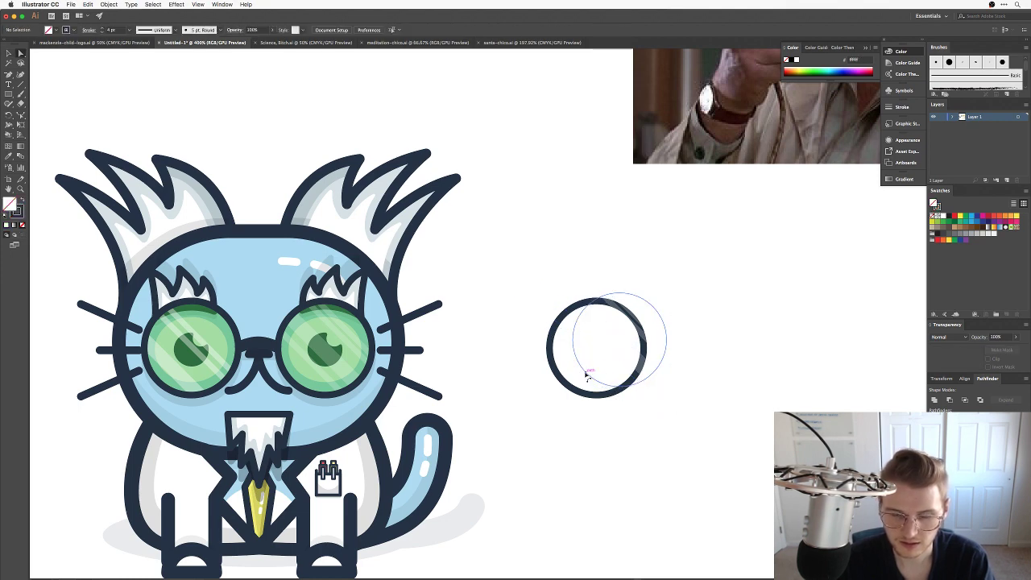
pyautogui.press('Delete')
pyautogui.press('super+z')
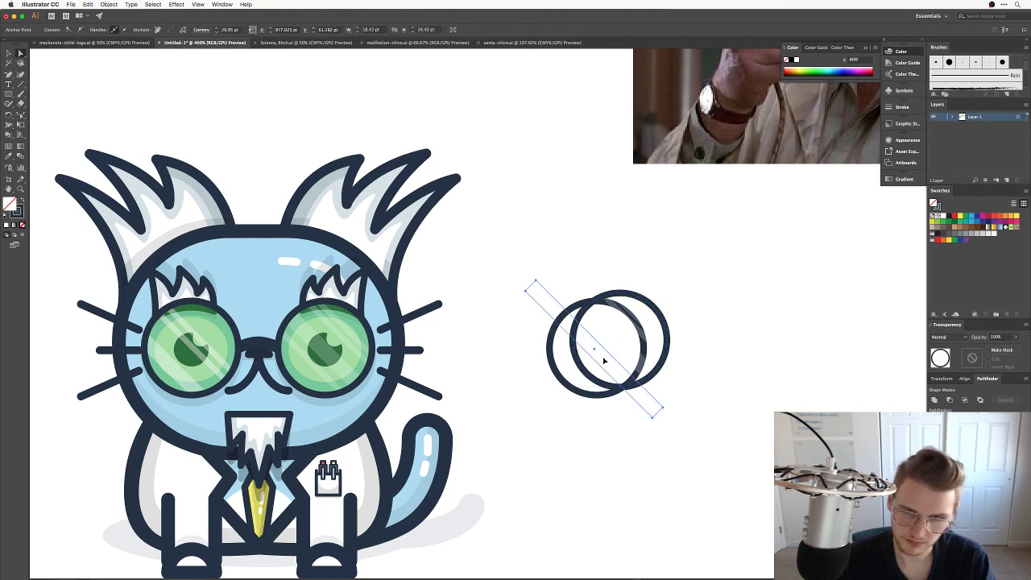
pyautogui.click(604, 359)
pyautogui.press('Delete')
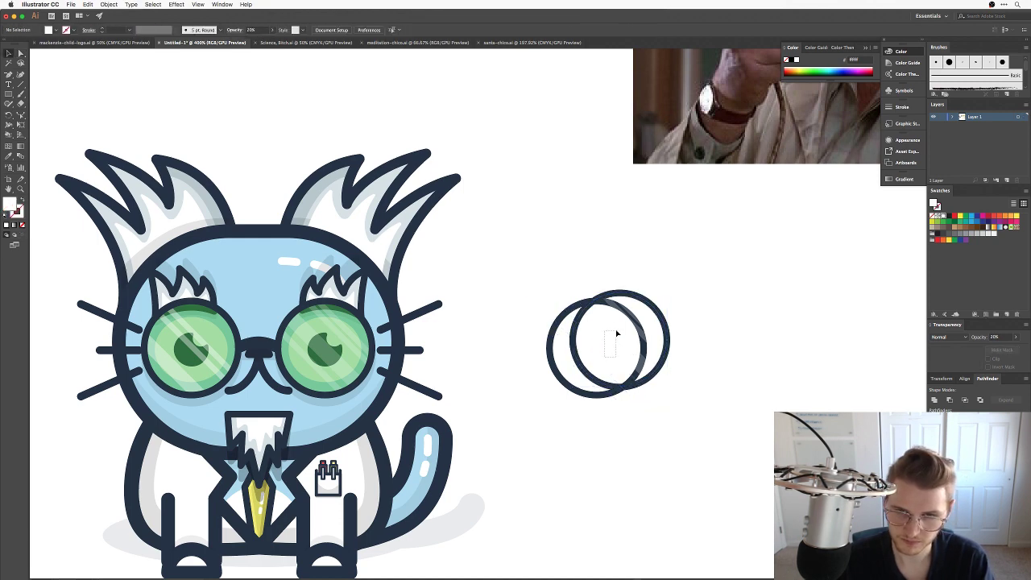
# Ungroup both lenses and delete their remaining clip groups so only the two dark rings are left.
pyautogui.click(617, 333)
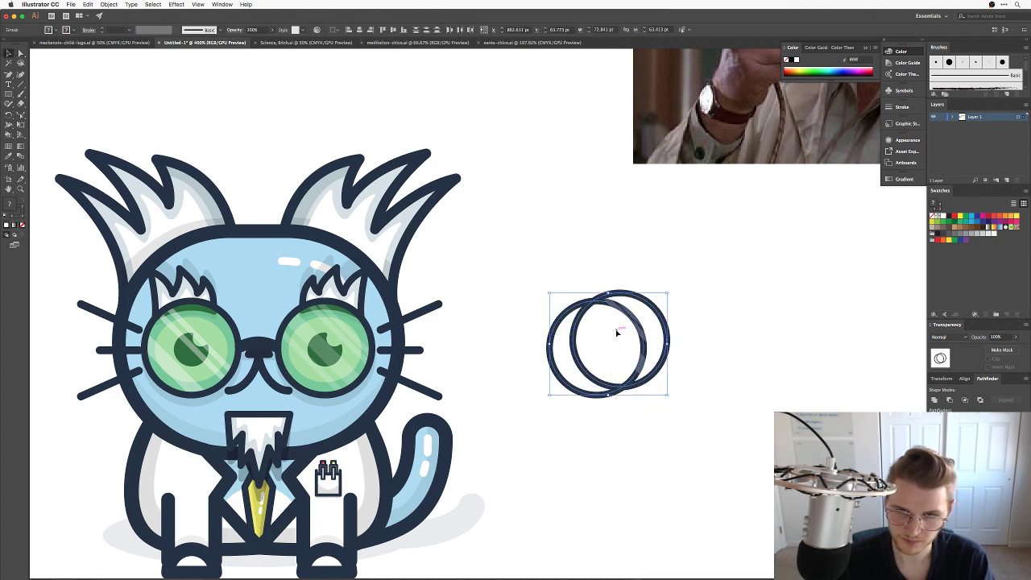
pyautogui.rightClick(641, 363)
pyautogui.click(662, 423)
pyautogui.click(663, 420)
pyautogui.click(617, 336)
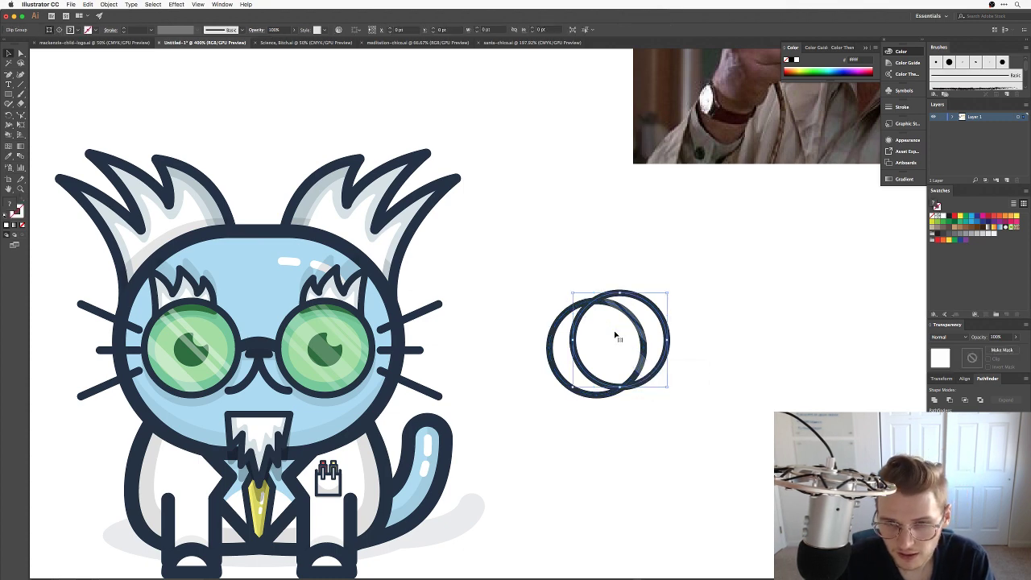
pyautogui.press('Delete')
pyautogui.click(564, 350)
pyautogui.press('Delete')
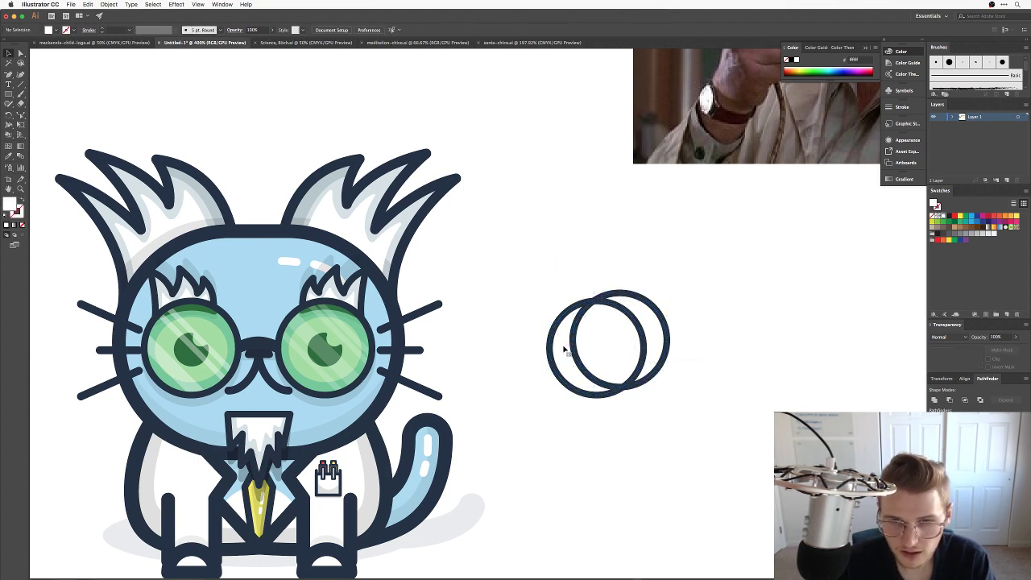
# Duplicate the pair of overlapping rings to the right of the originals.
pyautogui.moveTo(570, 268); pyautogui.dragTo(606, 308)
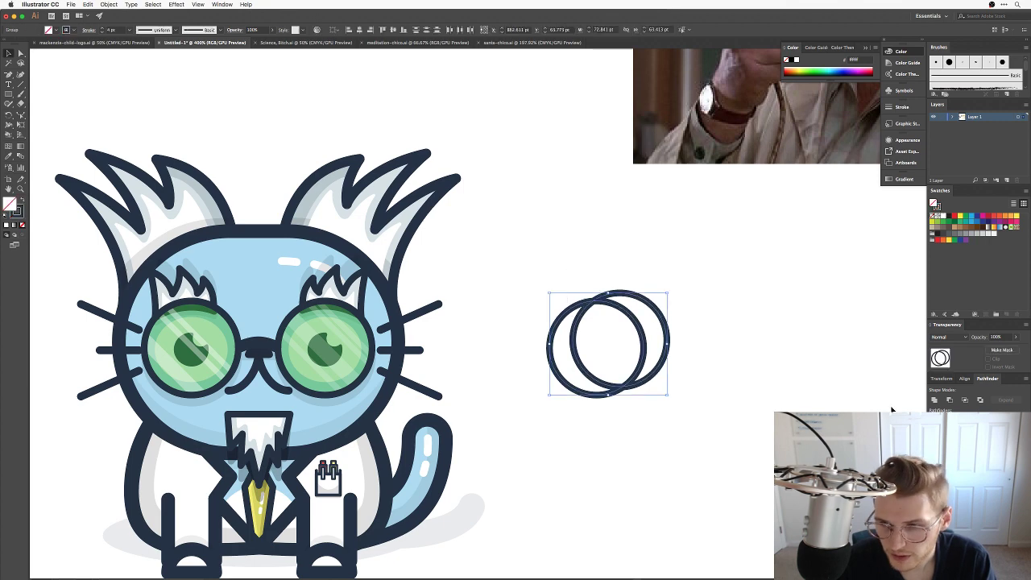
pyautogui.click(706, 373)
pyautogui.click(627, 391)
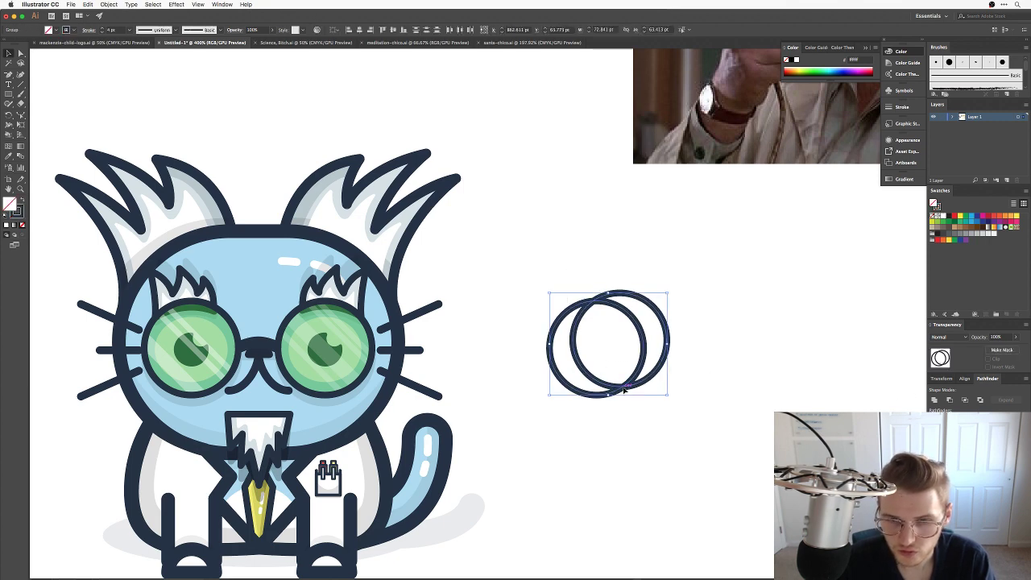
pyautogui.moveTo(621, 390); pyautogui.dragTo(772, 388)
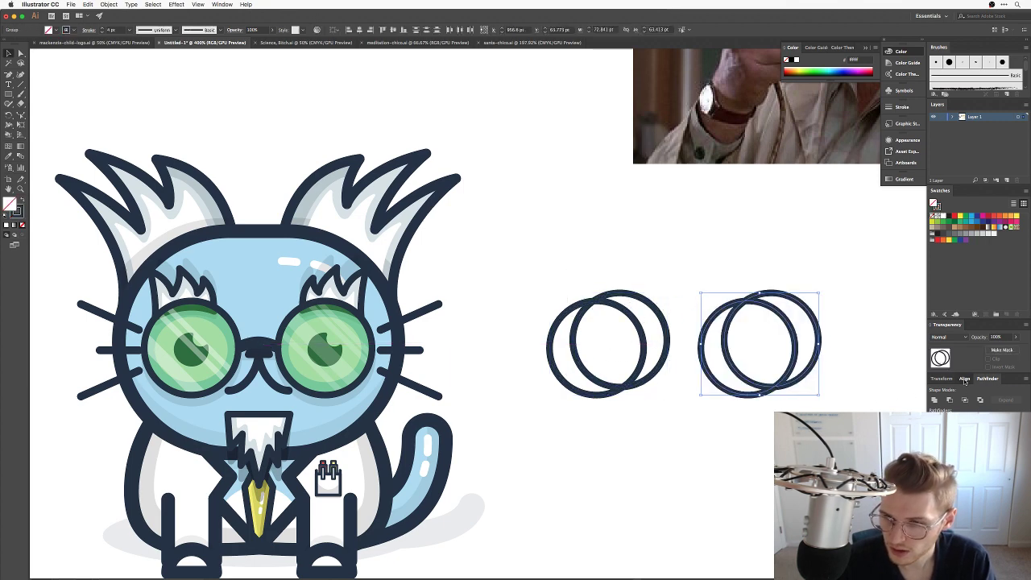
# Try the Minus Front and Intersect shape modes on the copied ring pair, undoing each.
pyautogui.click(951, 400)
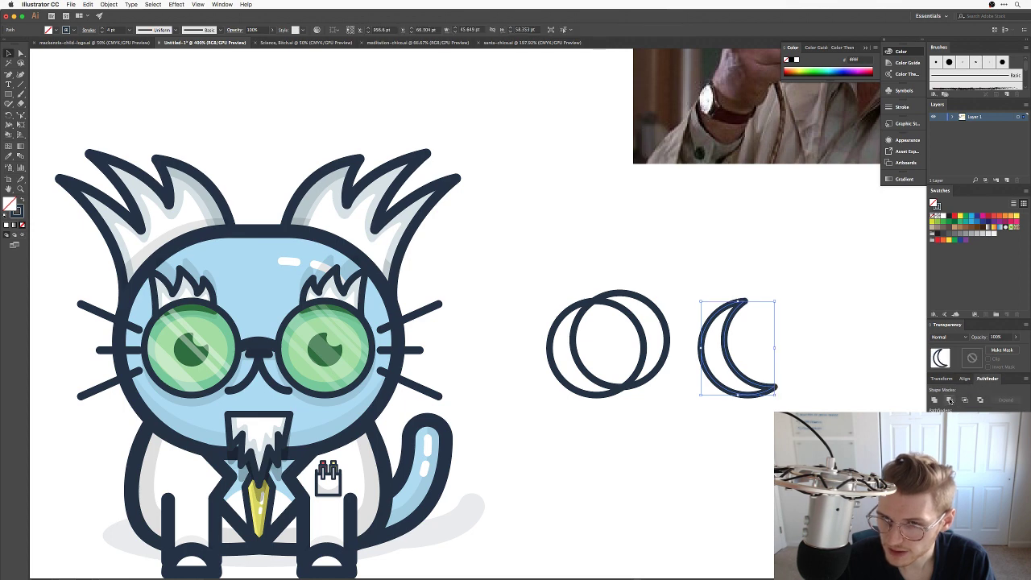
pyautogui.press('super+z')
pyautogui.click(966, 401)
pyautogui.press('super+z')
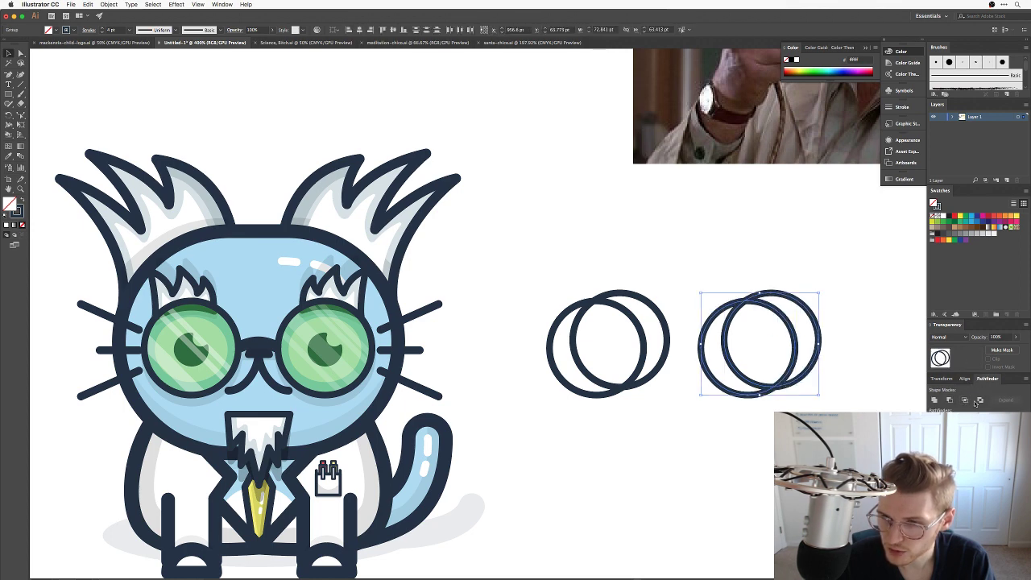
# Trim the copied ring pair to a crescent, delete one original ring, and fit the crescent against the remaining ring.
pyautogui.click(852, 333)
pyautogui.press('a')
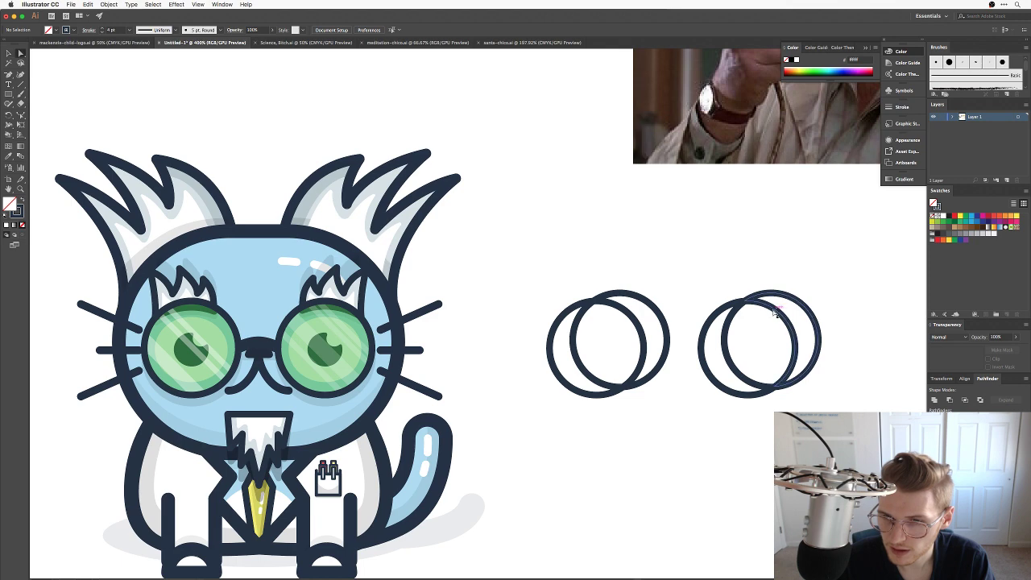
pyautogui.moveTo(685, 312); pyautogui.dragTo(723, 334)
pyautogui.press('Delete')
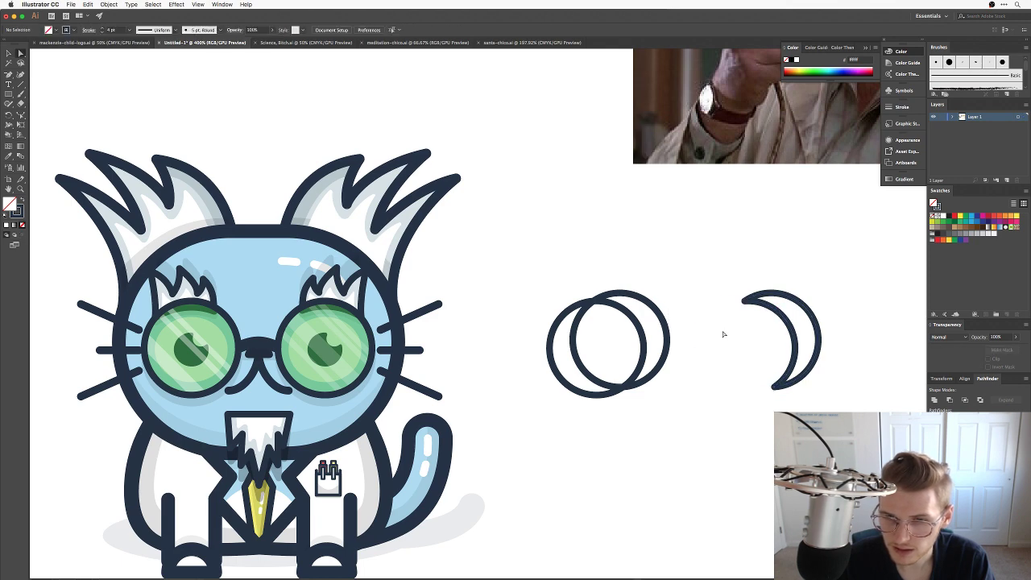
pyautogui.click(665, 300)
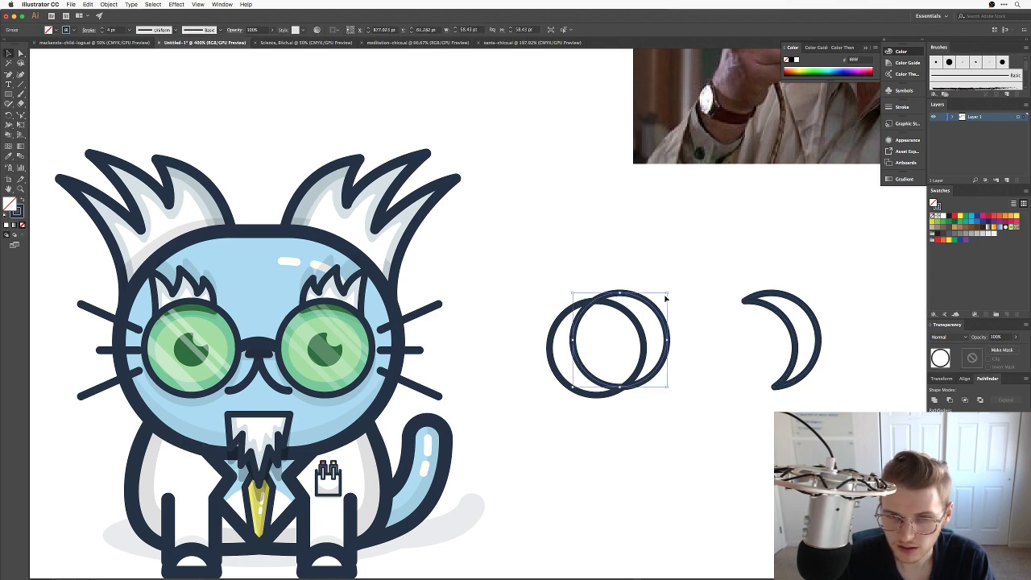
pyautogui.press('Delete')
pyautogui.moveTo(782, 339); pyautogui.dragTo(632, 321)
pyautogui.click(735, 332)
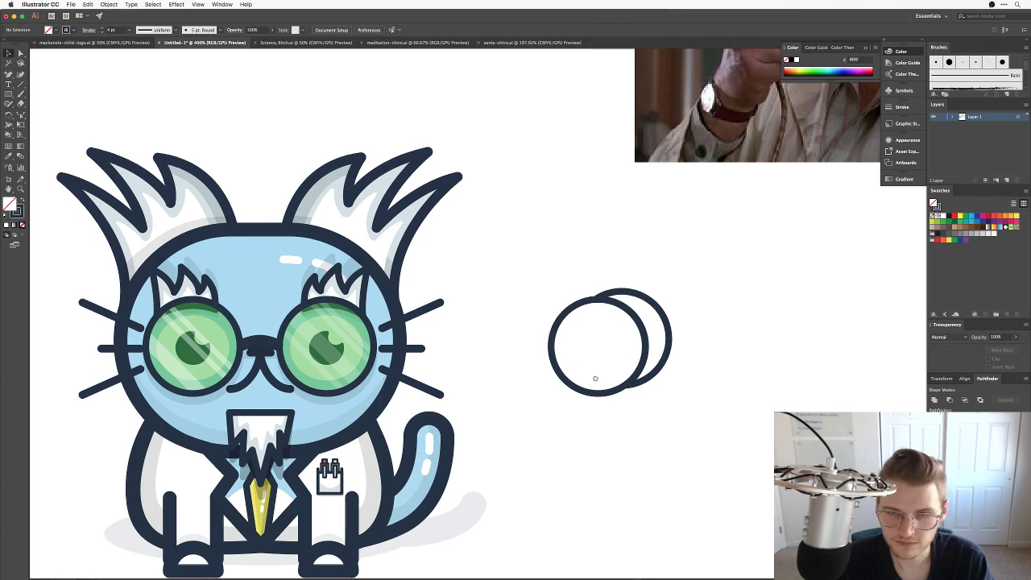
# Delete the ring and crescent shapes beside the cat.
pyautogui.scroll(-2, 602, 353)
pyautogui.moveTo(669, 396); pyautogui.dragTo(564, 295)
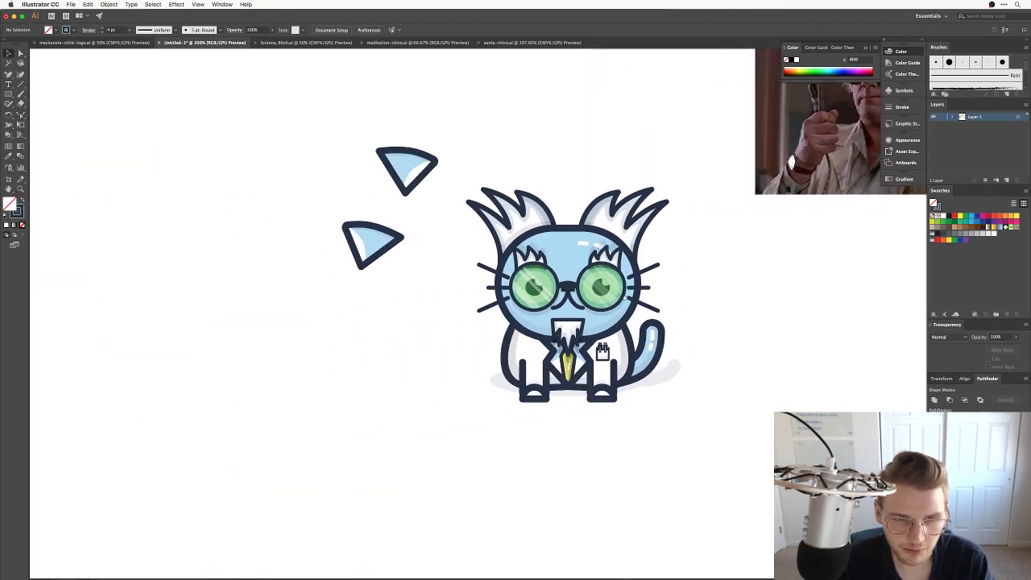
# Draw a short diagonal line as a glasses arm from the right lens's outer edge up to the head outline.
pyautogui.press('super+equal')
pyautogui.press('super+equal')
pyautogui.moveTo(755, 285); pyautogui.dragTo(630, 329)
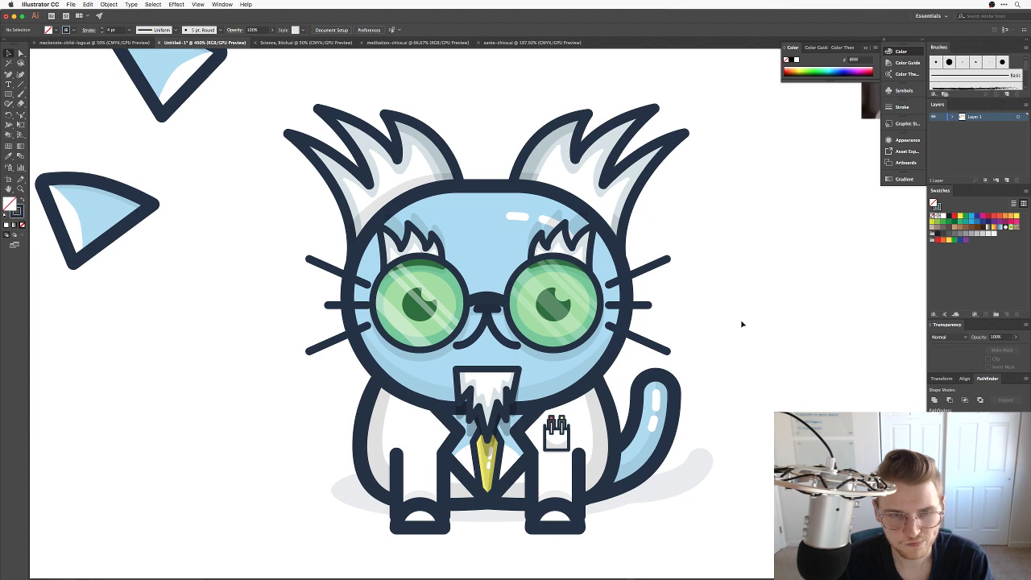
pyautogui.press('p')
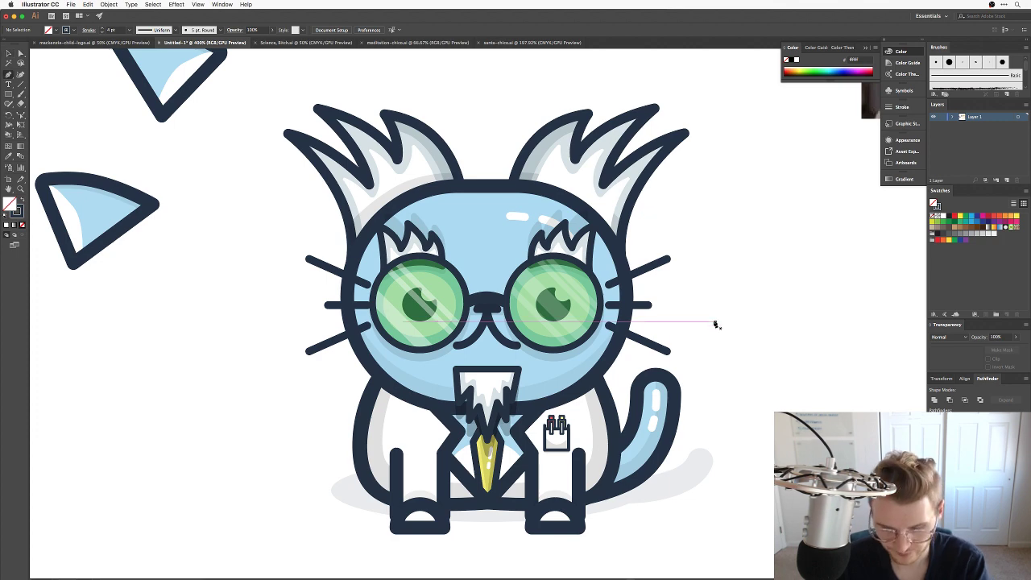
pyautogui.click(603, 305)
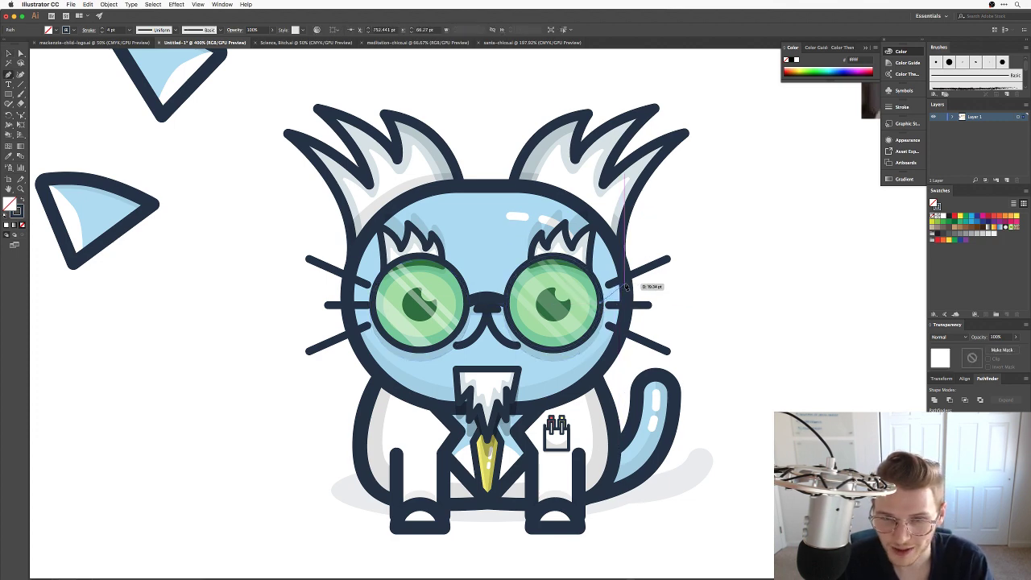
pyautogui.click(628, 279)
pyautogui.press('v')
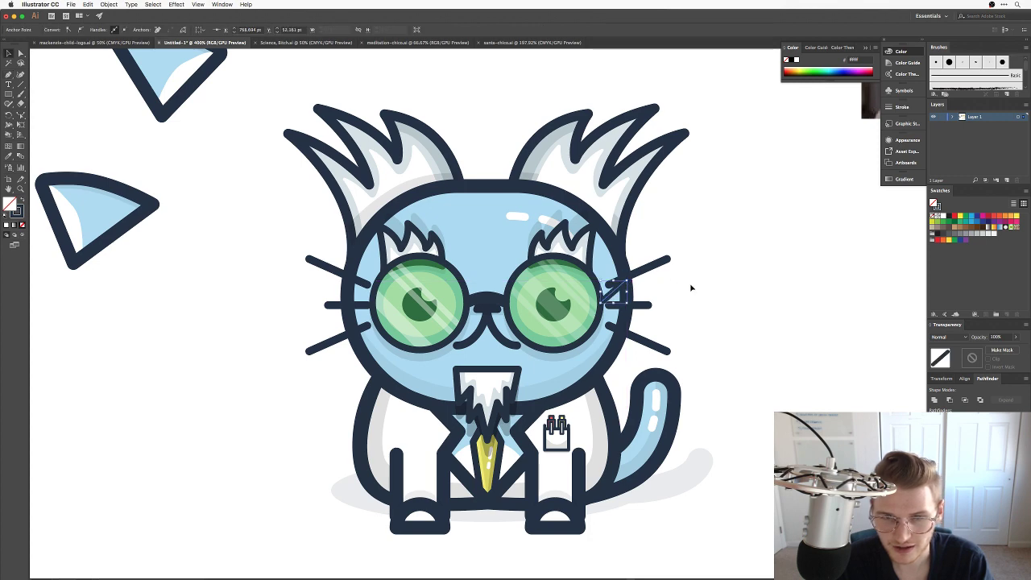
pyautogui.click(690, 288)
# Duplicate the glasses arm to the left lens, reflect the copy, and fit it between that lens and the head outline.
pyautogui.keyDown('alt'); pyautogui.moveTo(612, 295); pyautogui.dragTo(380, 296); pyautogui.keyUp('alt')
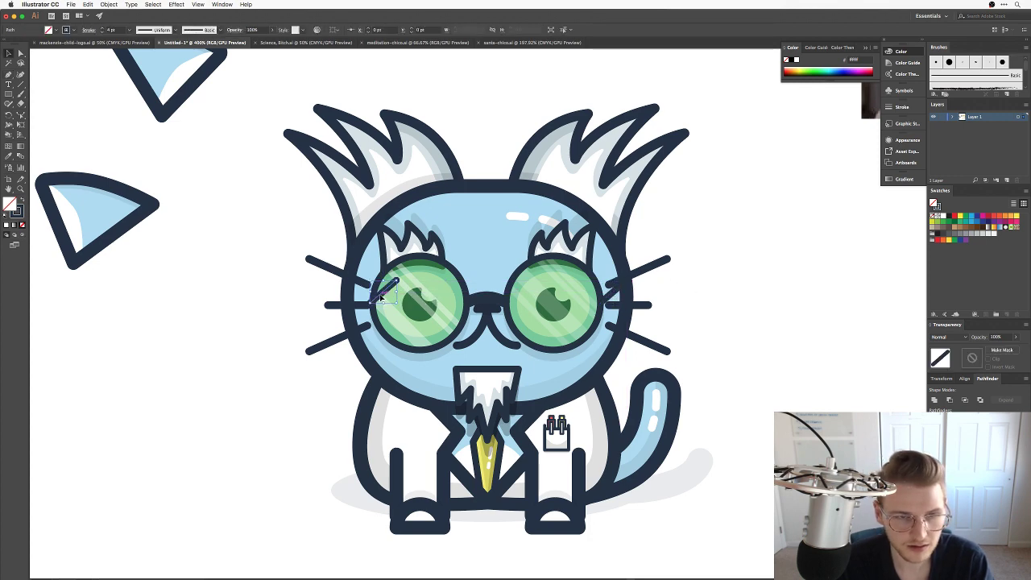
pyautogui.rightClick(380, 297)
pyautogui.moveTo(438, 413)
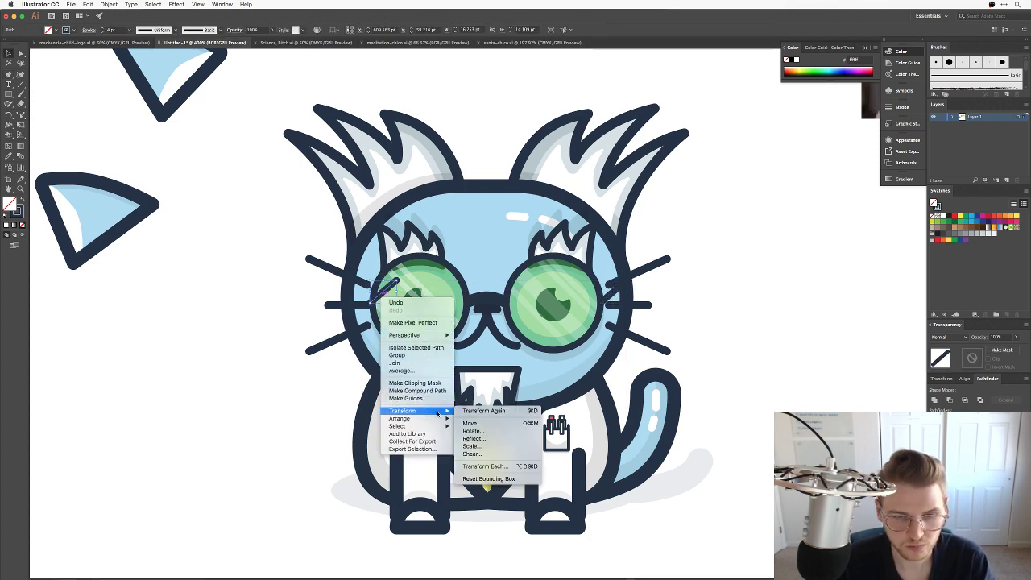
pyautogui.click(473, 441)
pyautogui.press('Return')
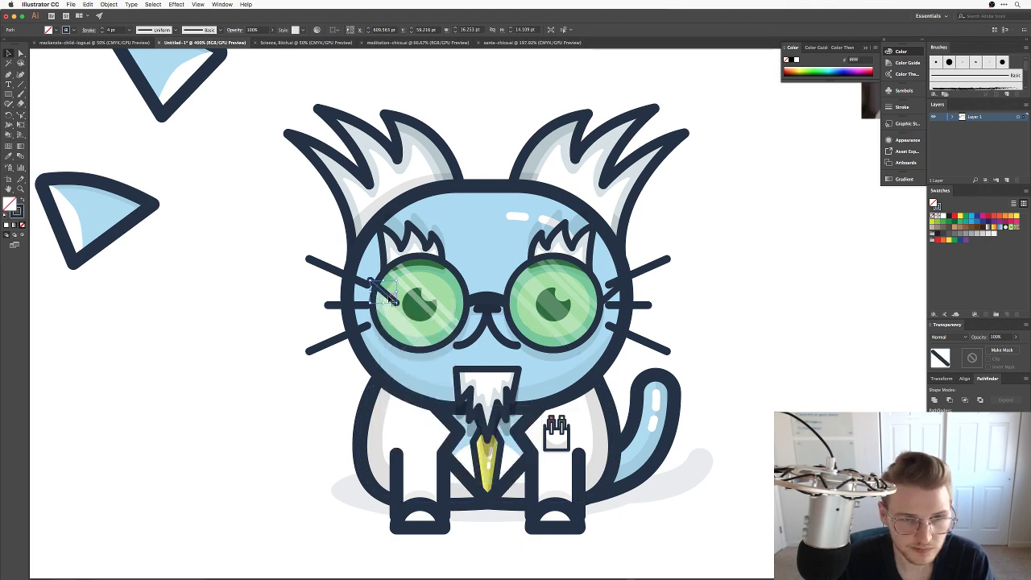
pyautogui.moveTo(388, 297); pyautogui.dragTo(363, 296)
pyautogui.click(278, 287)
pyautogui.click(673, 287)
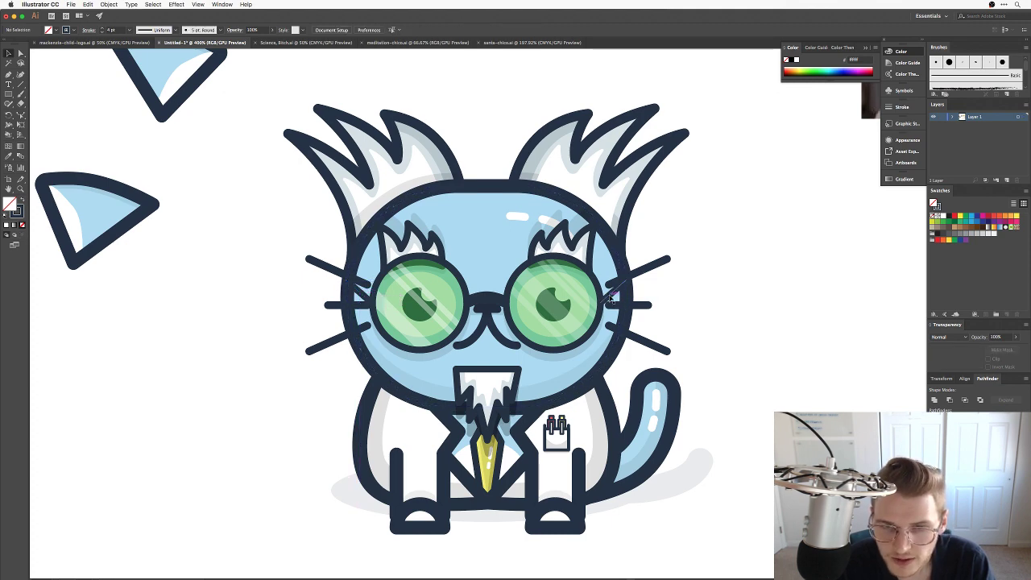
# Move both glasses arms down together by about 4.5 pt.
pyautogui.click(615, 293)
pyautogui.keyDown('shift'); pyautogui.click(364, 295); pyautogui.keyUp('shift')
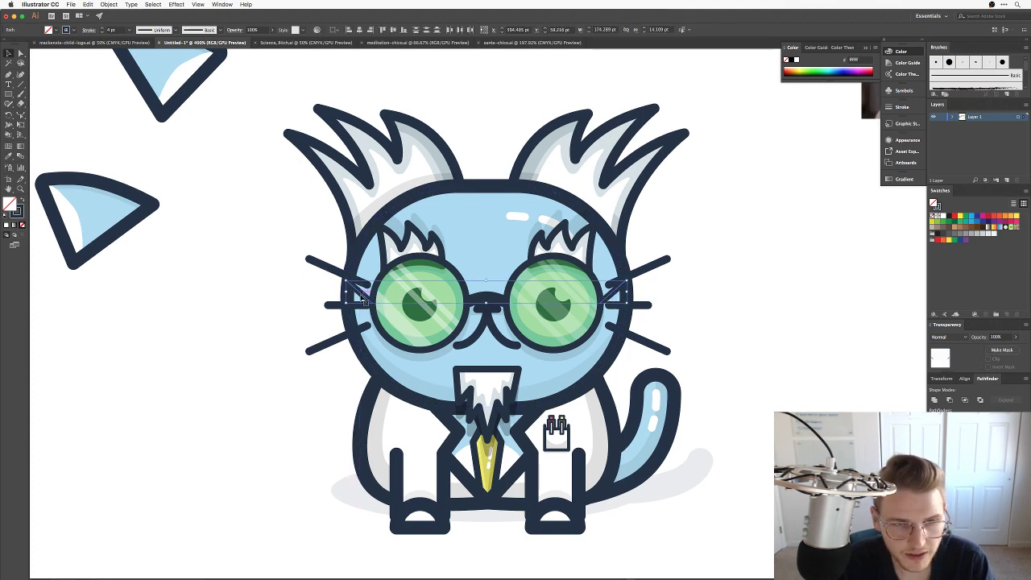
pyautogui.moveTo(364, 295); pyautogui.dragTo(367, 305)
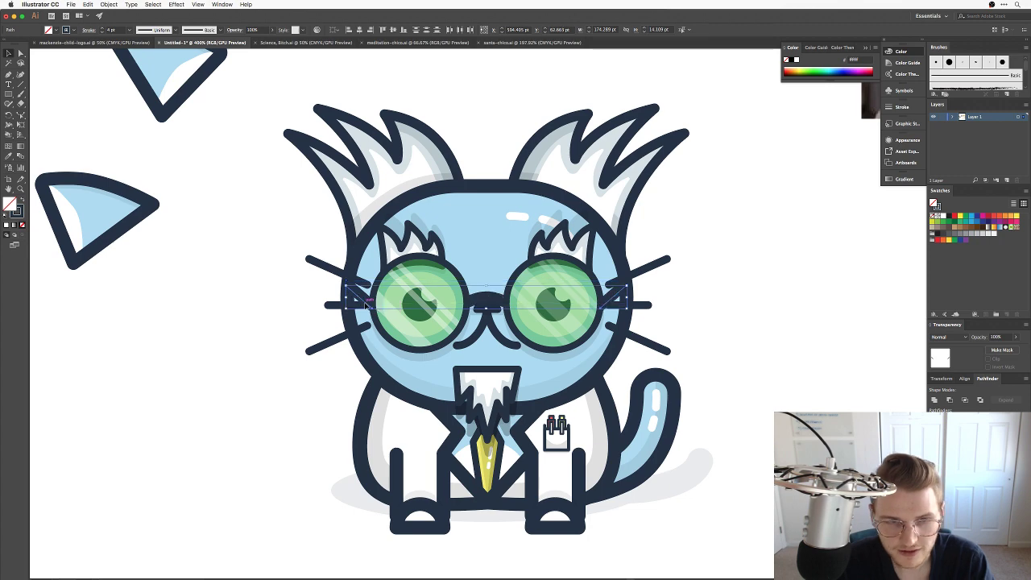
# Outline the strokes of both glasses arms and add shadow copies of them with a black fill at 10% opacity.
pyautogui.click(113, 6)
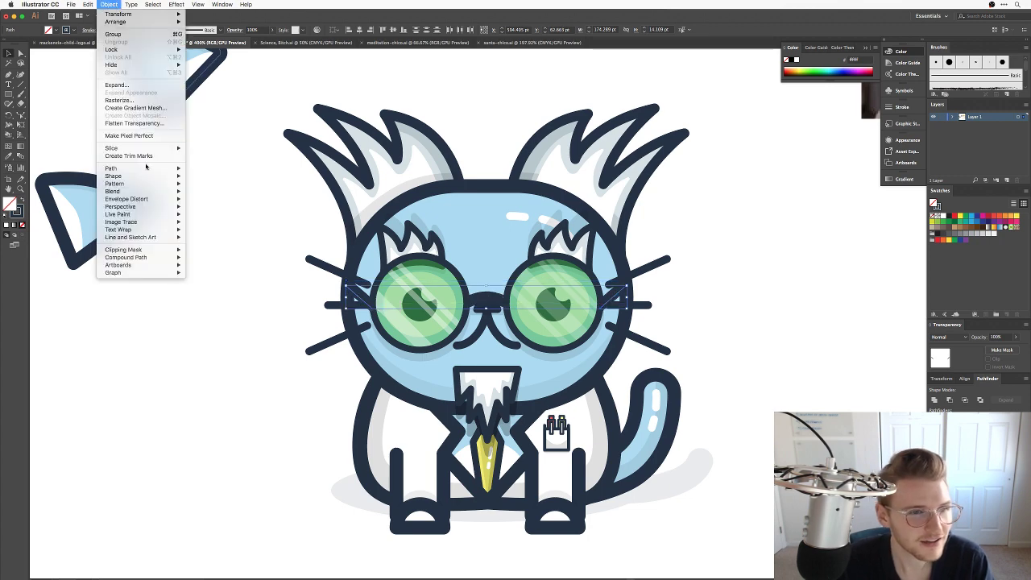
pyautogui.moveTo(149, 168)
pyautogui.click(212, 188)
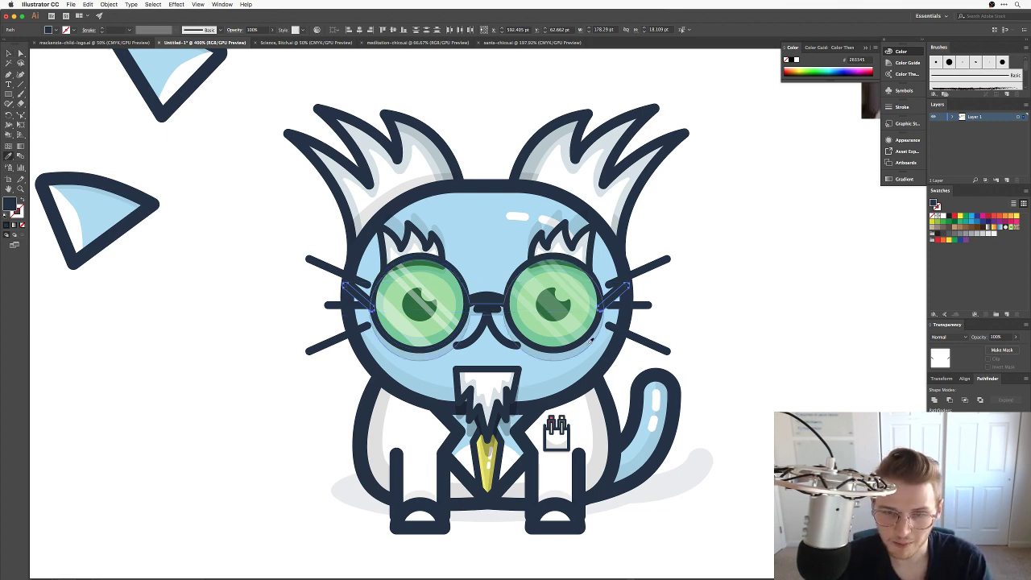
pyautogui.click(718, 299)
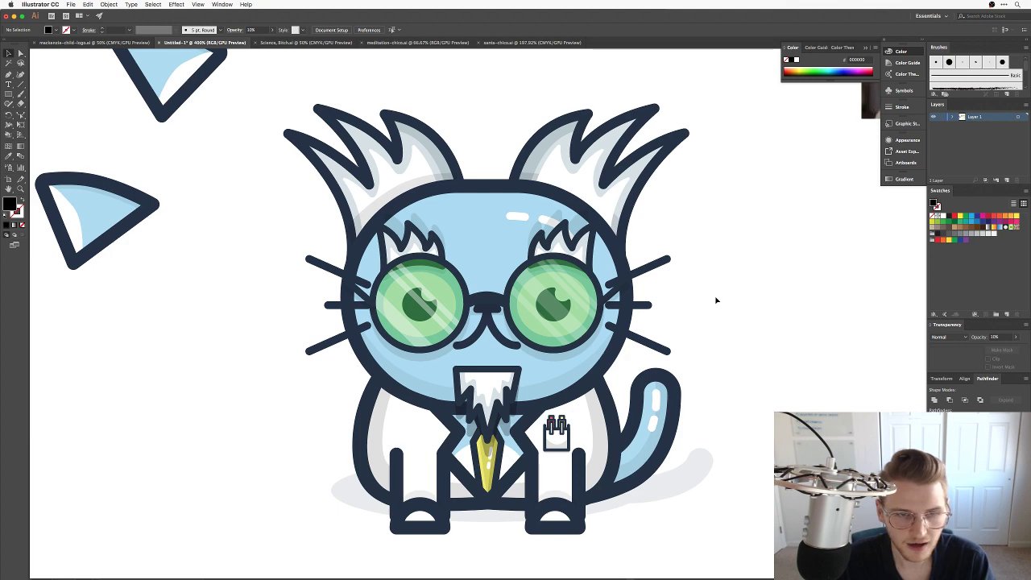
pyautogui.click(620, 303)
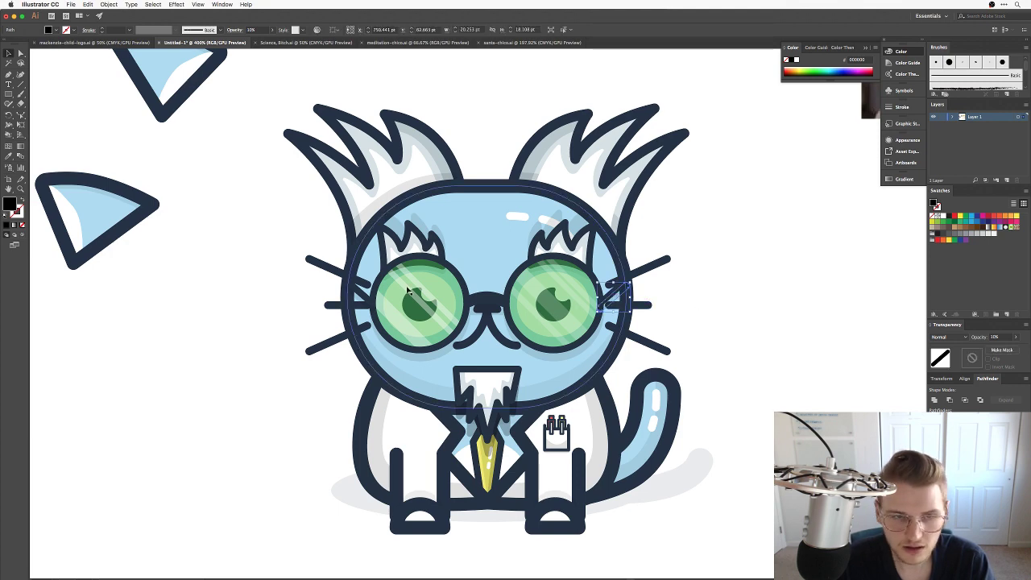
pyautogui.click(225, 281)
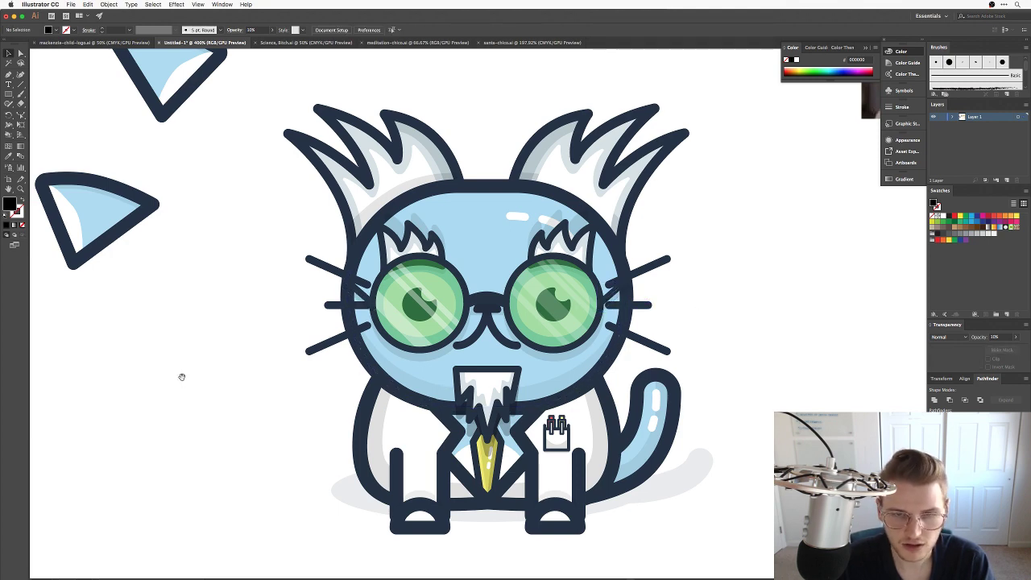
# Try placing the lower spare ear shape on the left side of the head and sending it backward.
pyautogui.moveTo(183, 376); pyautogui.dragTo(182, 348)
pyautogui.press('super+minus')
pyautogui.press('super+minus')
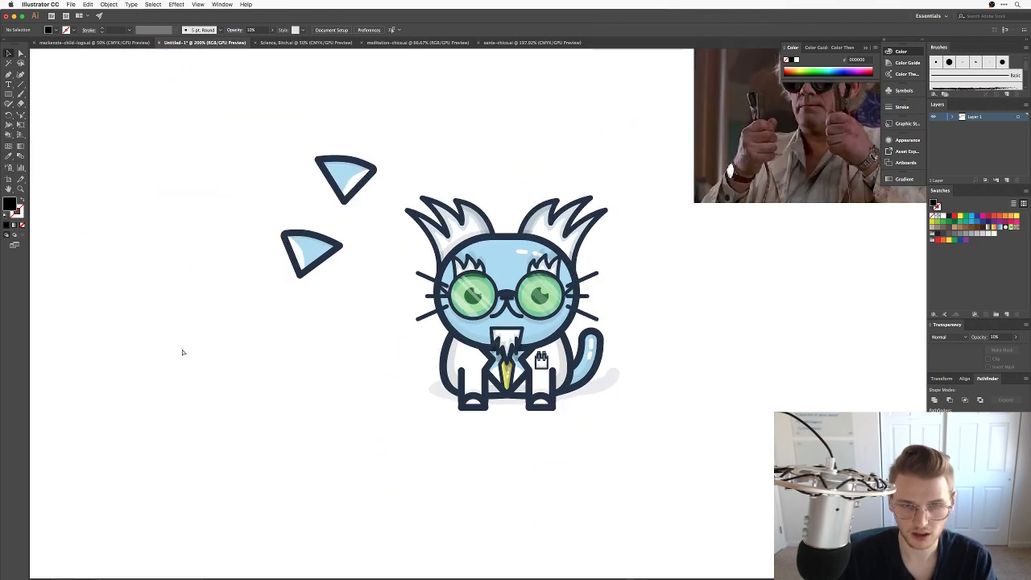
pyautogui.press('super+plus')
pyautogui.press('super+plus')
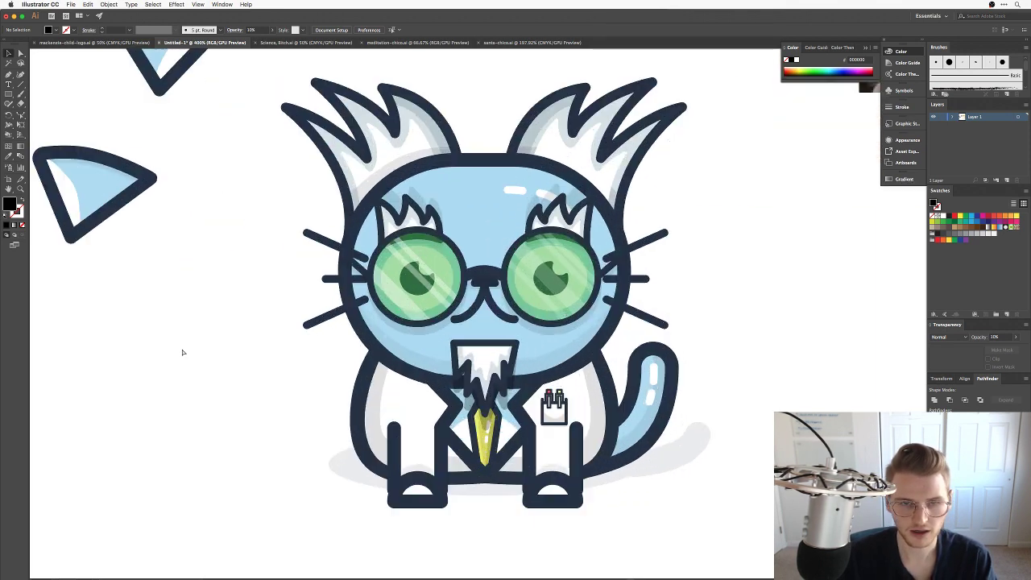
pyautogui.scroll(2, 213, 303)
pyautogui.moveTo(138, 229); pyautogui.dragTo(407, 212)
pyautogui.press('super+bracketleft')
pyautogui.press('super+bracketleft')
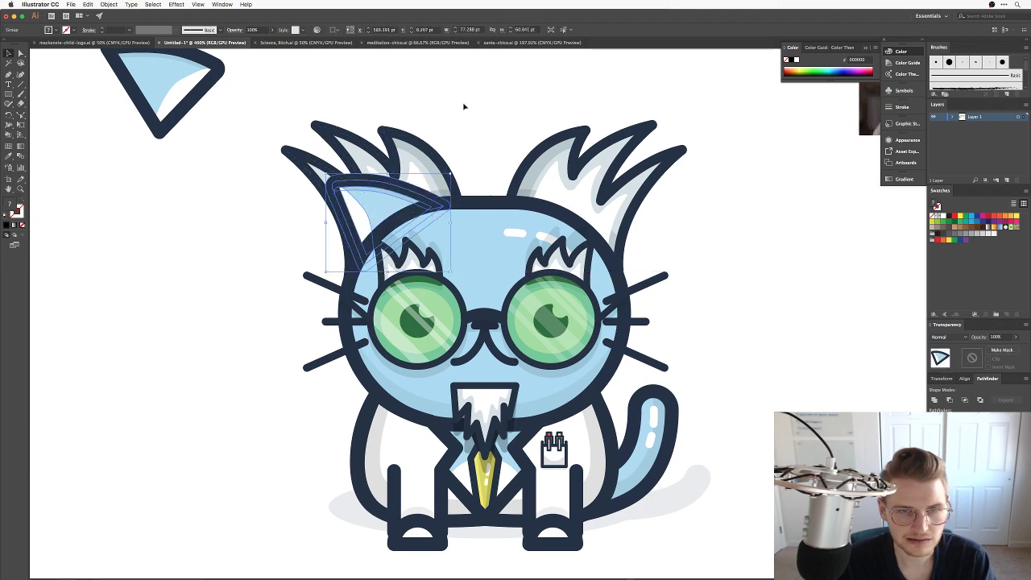
pyautogui.click(464, 107)
pyautogui.press('super+z')
pyautogui.press('super+z')
pyautogui.press('super+z')
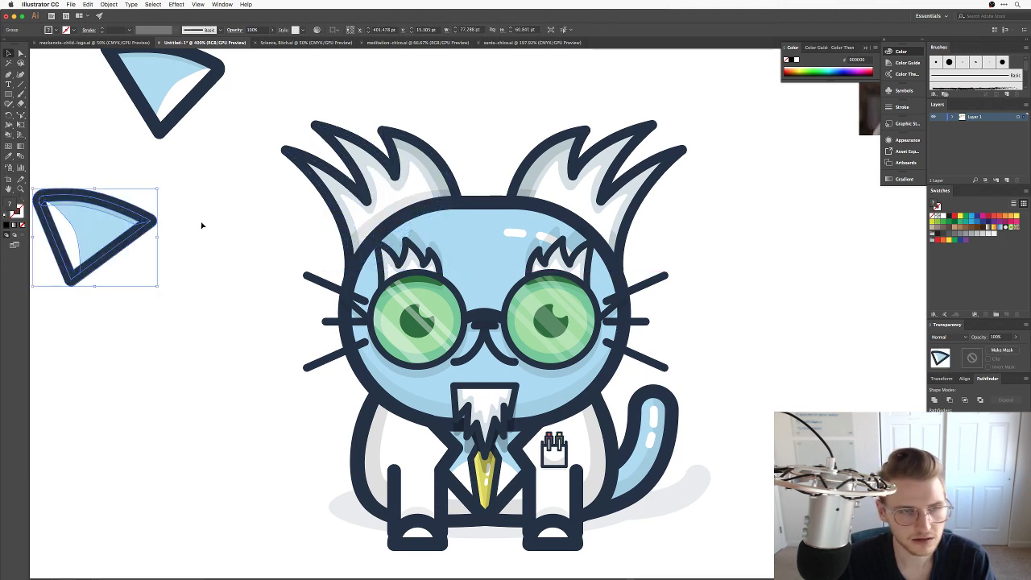
# Move the lower spare ear onto the upper left of the head, tucked behind the head shape.
pyautogui.moveTo(149, 223); pyautogui.dragTo(428, 222)
pyautogui.click(457, 105)
pyautogui.press('super+minus')
pyautogui.press('super+minus')
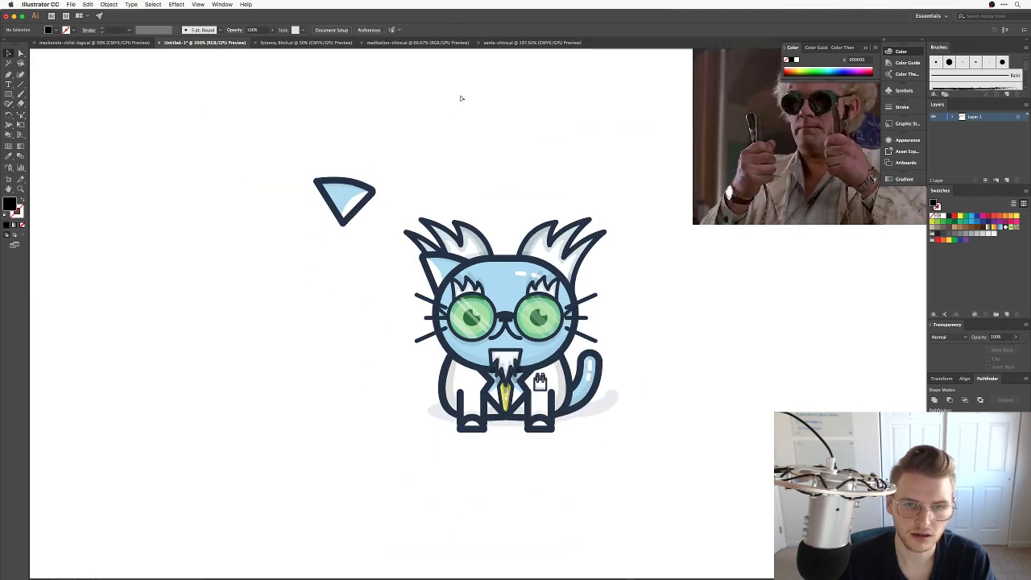
# Shift the left hair tuft inward toward the middle of the head, next to the new ear.
pyautogui.press('super+plus')
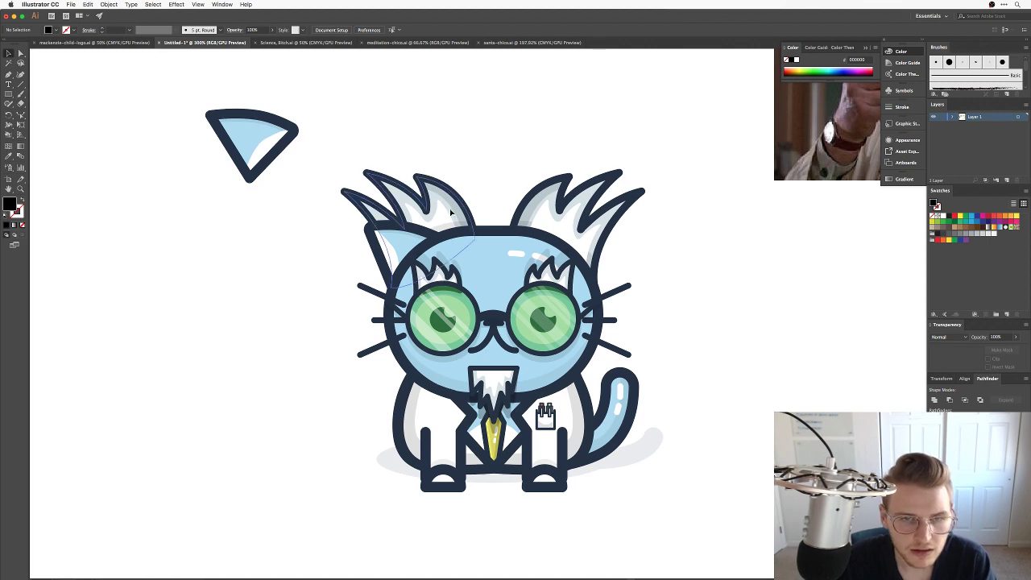
pyautogui.click(363, 221)
pyautogui.moveTo(369, 135); pyautogui.dragTo(449, 205)
pyautogui.click(476, 134)
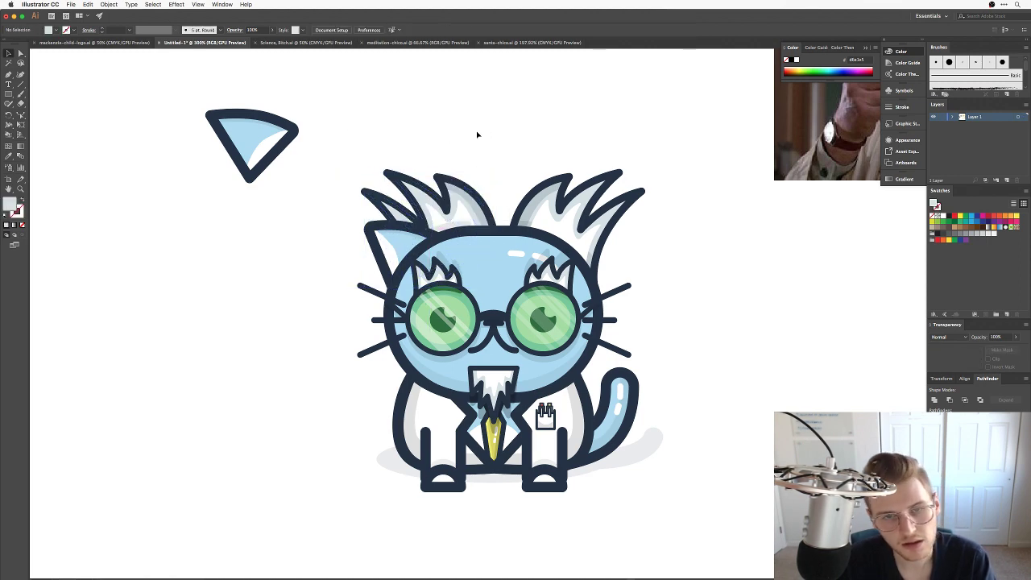
# Delete the right hair tuft and put a mirrored copy of the left ear and hair tuft in its place.
pyautogui.moveTo(529, 150); pyautogui.dragTo(593, 216)
pyautogui.press('Delete')
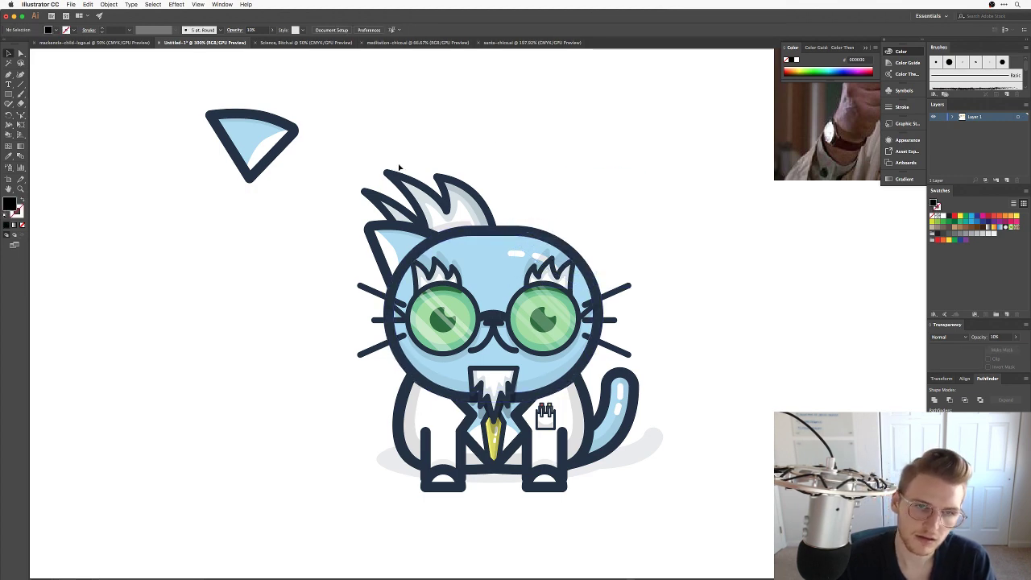
pyautogui.moveTo(326, 142); pyautogui.dragTo(410, 244)
pyautogui.moveTo(422, 241); pyautogui.dragTo(652, 237)
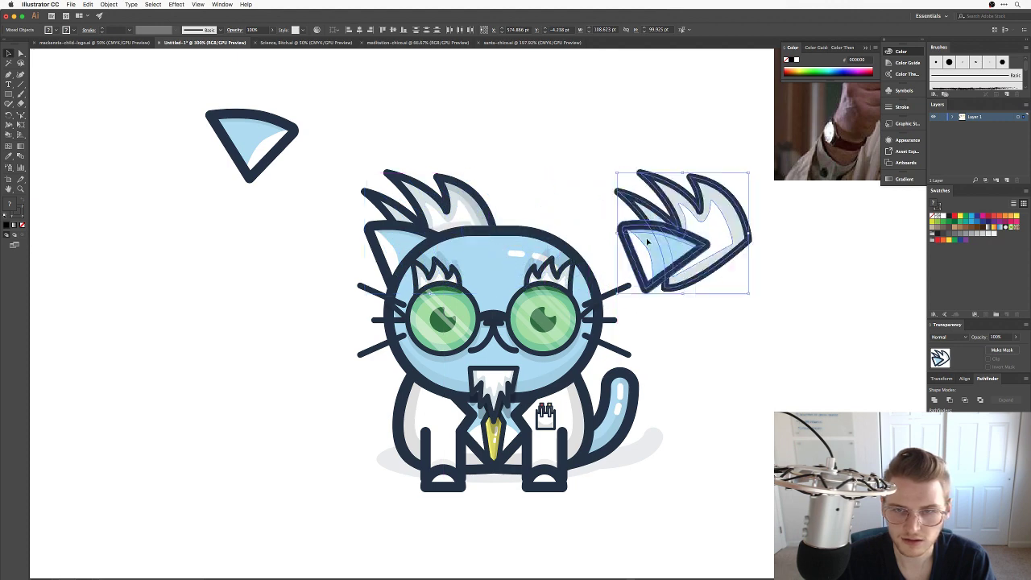
pyautogui.rightClick(651, 239)
pyautogui.moveTo(681, 311)
pyautogui.click(729, 340)
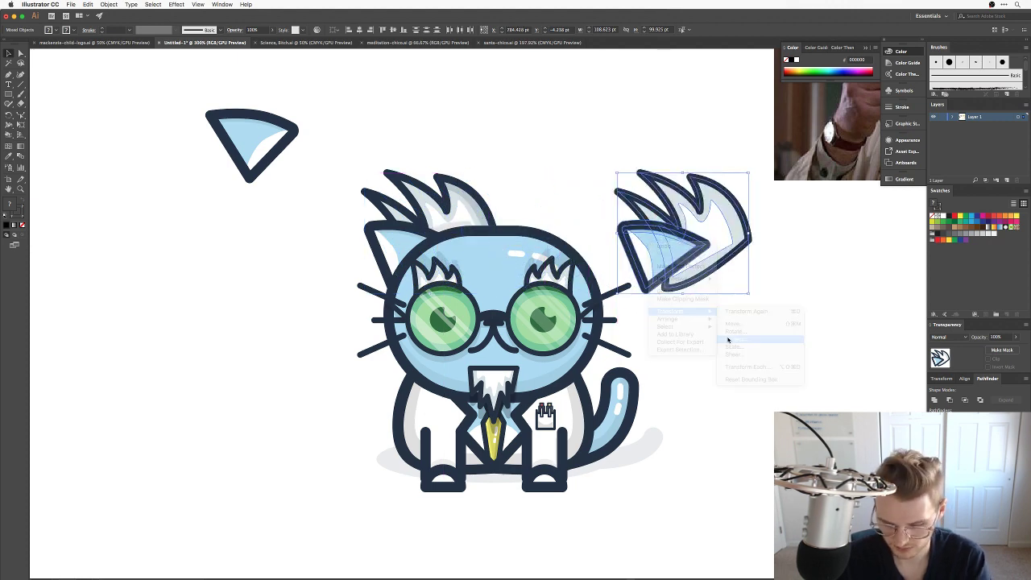
pyautogui.moveTo(672, 242); pyautogui.dragTo(544, 236)
pyautogui.click(554, 131)
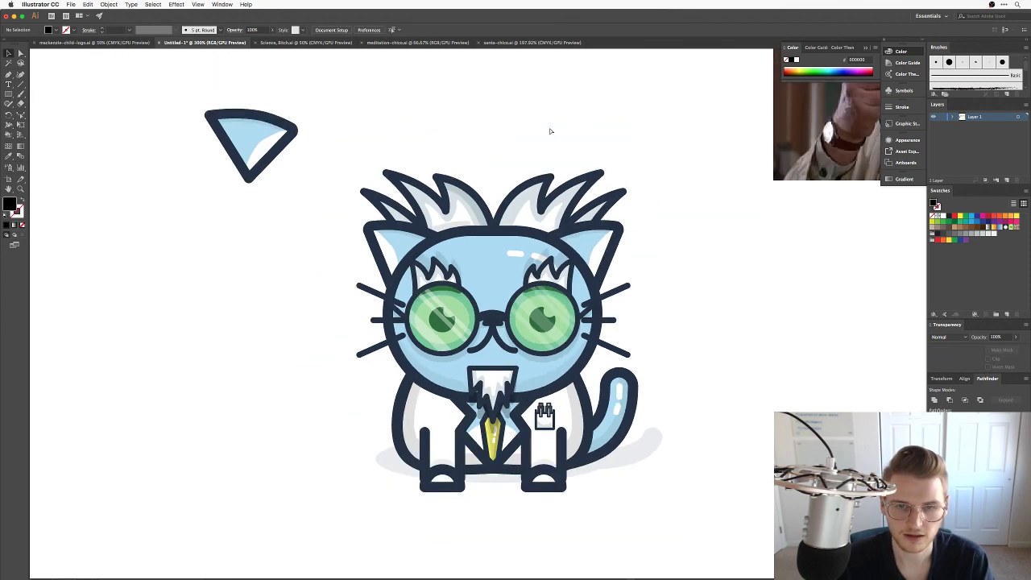
# Place a copy of the left hair tuft beside the left ear, rotated counterclockwise and sent to the back.
pyautogui.moveTo(566, 259); pyautogui.dragTo(593, 239)
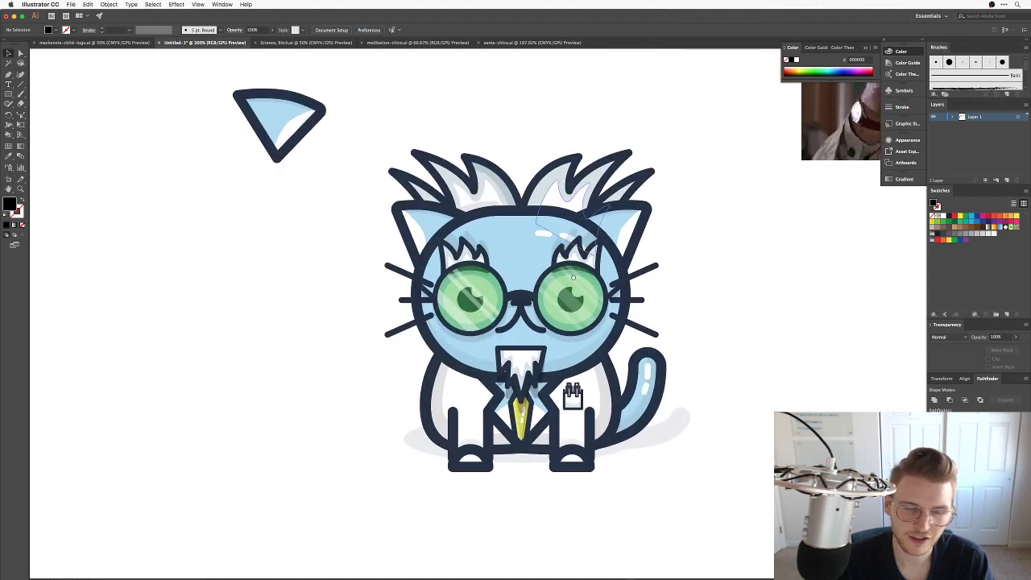
pyautogui.moveTo(490, 187); pyautogui.dragTo(475, 227)
pyautogui.press('e')
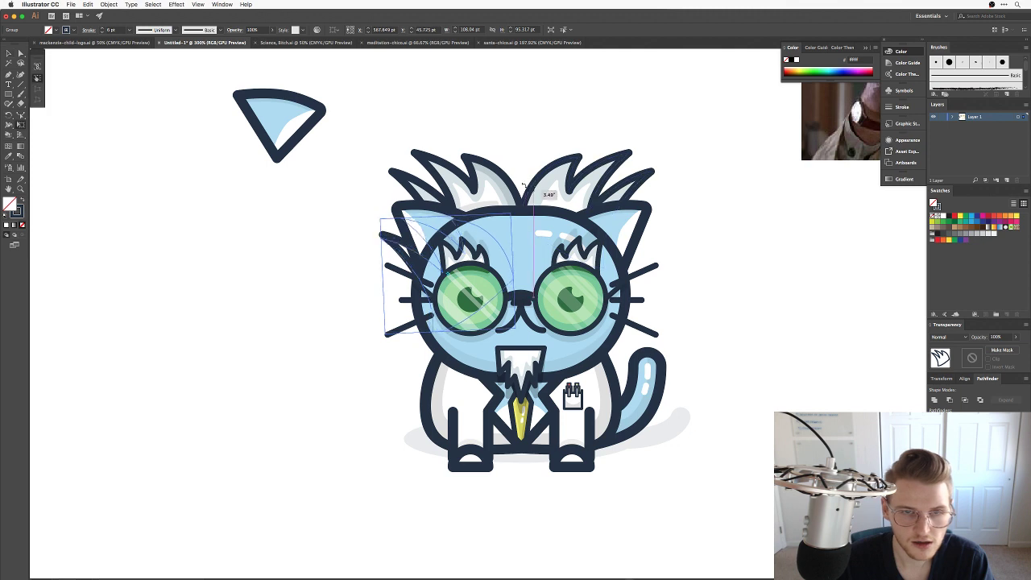
pyautogui.moveTo(547, 195); pyautogui.dragTo(506, 178)
pyautogui.press('v')
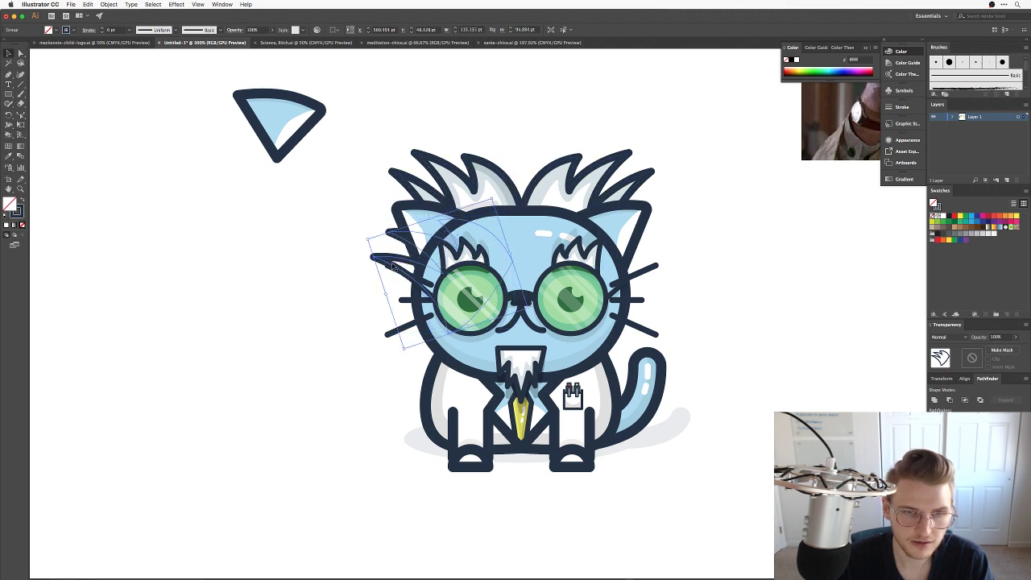
pyautogui.moveTo(378, 256); pyautogui.dragTo(369, 237)
pyautogui.press('super+shift+bracketleft')
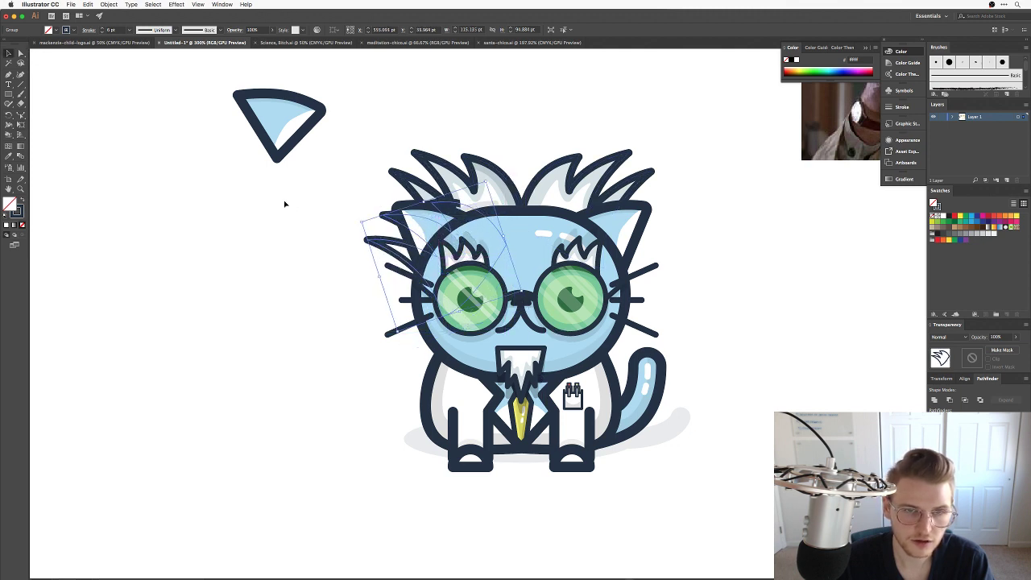
# Delete the rotated hair tuft copy beside the left ear.
pyautogui.click(278, 202)
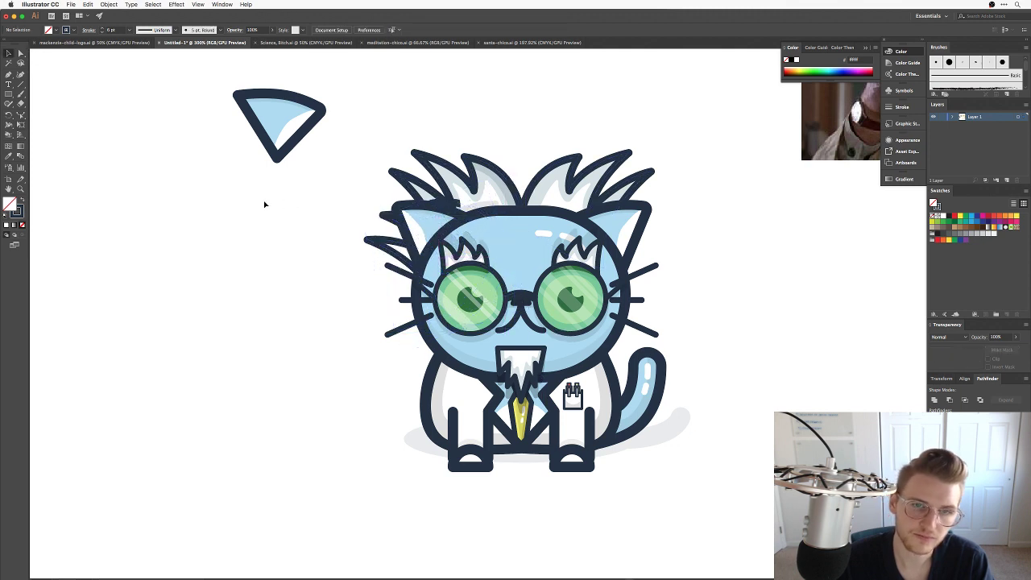
pyautogui.click(393, 242)
pyautogui.press('Delete')
# Try to nudge the left hair tuft outward and shift the selected right hair pieces outward as well, undoing the moves.
pyautogui.moveTo(394, 247); pyautogui.dragTo(510, 179)
pyautogui.hotkey('shift', 'Left')
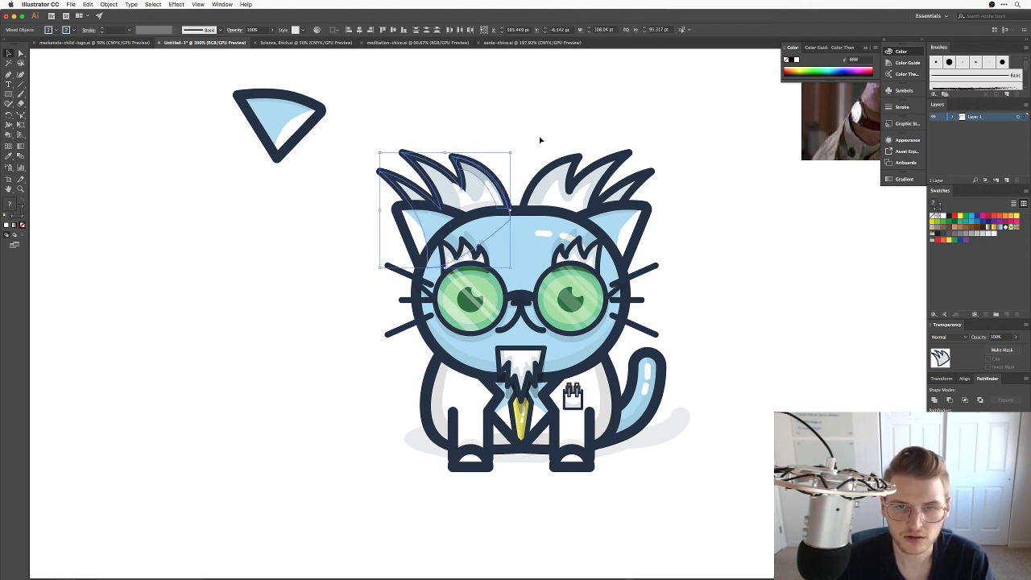
pyautogui.click(569, 159)
pyautogui.hotkey('shift', 'Right')
pyautogui.press('z')
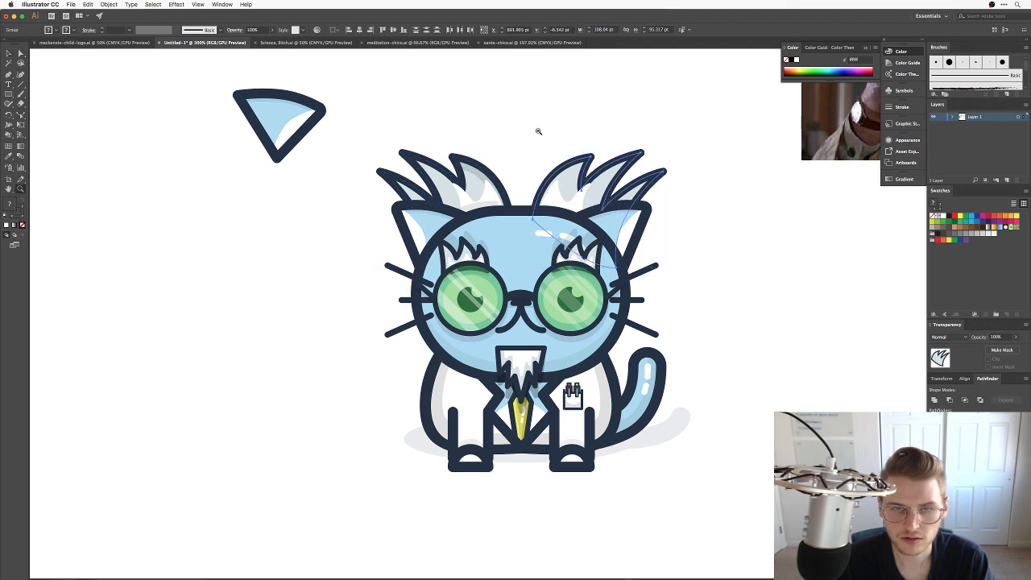
pyautogui.press('super+z')
pyautogui.press('super+z')
pyautogui.press('super+z')
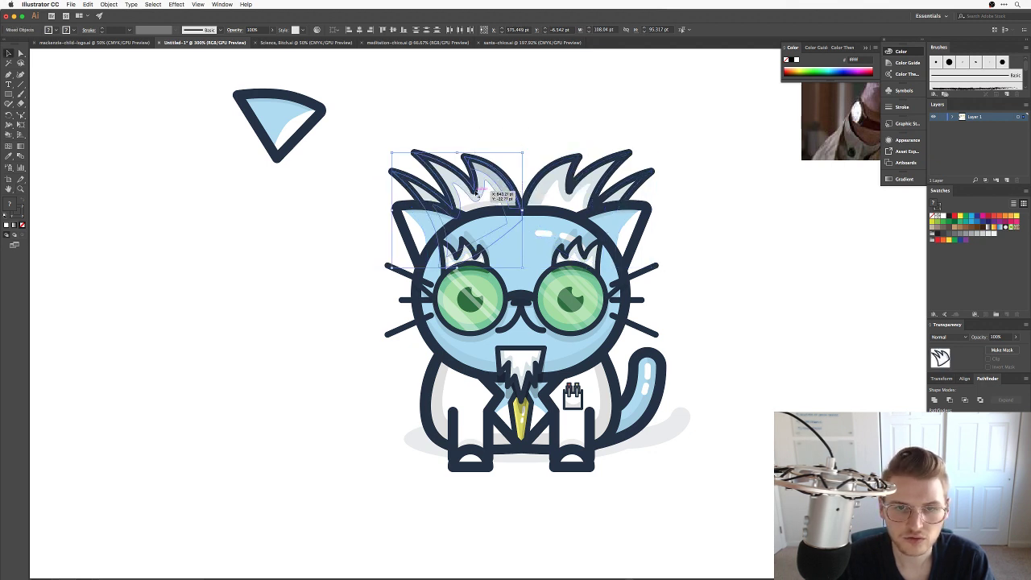
# Nudge the complete left and right hair tufts outward by equal amounts, widening the gap between them on the head.
pyautogui.hotkey('shift', 'Left')
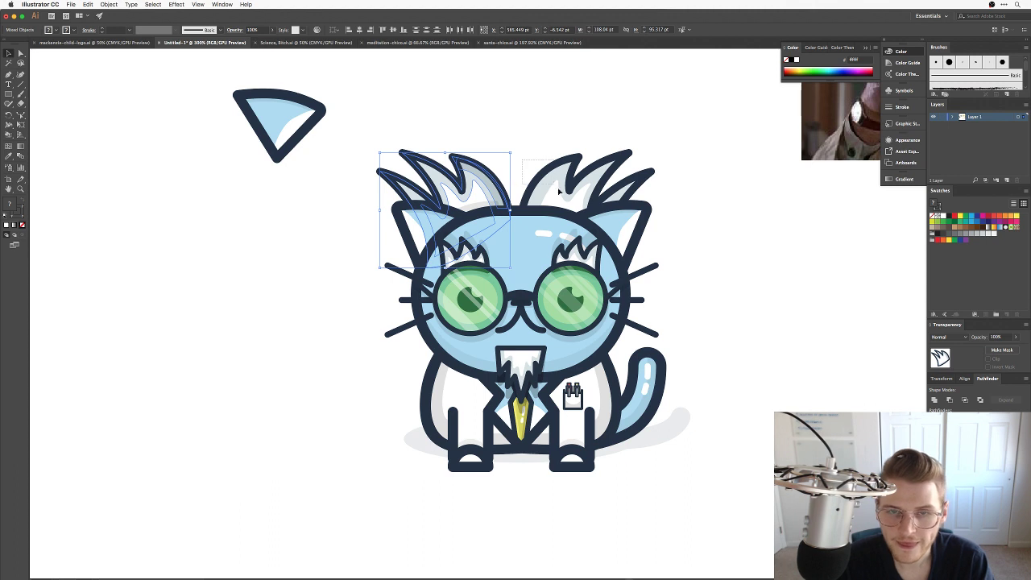
pyautogui.click(562, 193)
pyautogui.hotkey('shift', 'Right')
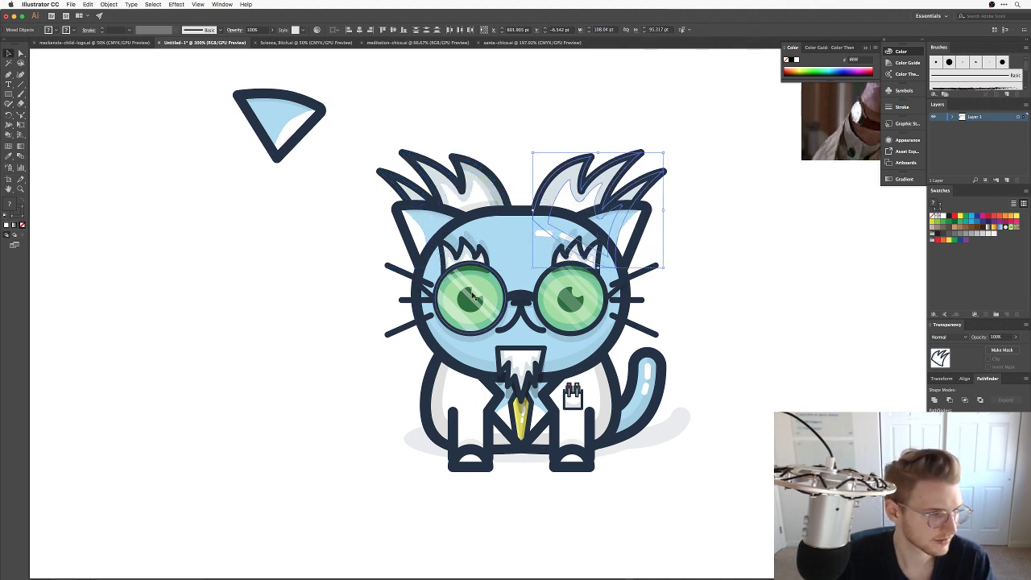
pyautogui.click(333, 296)
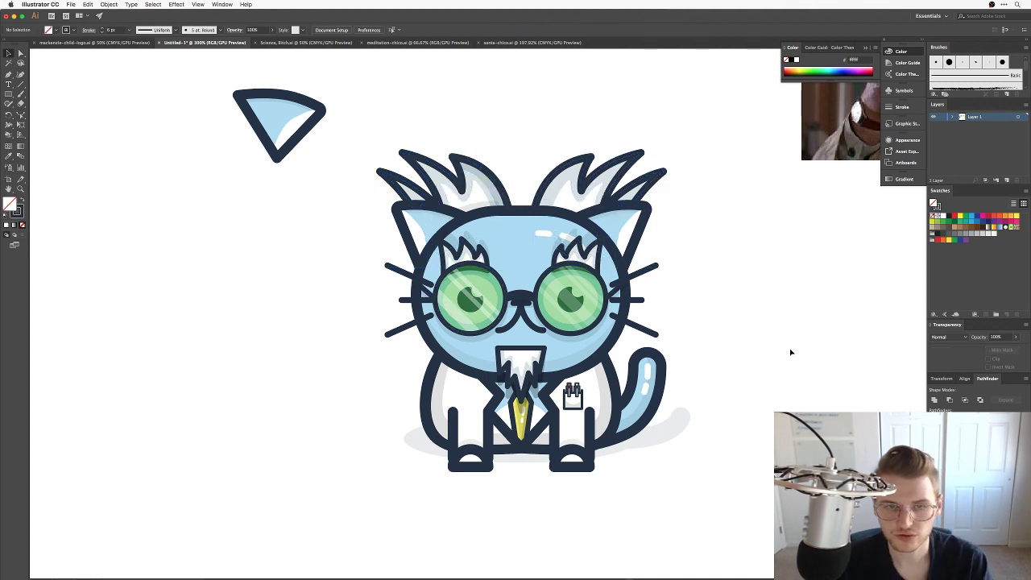
# Try the cat without its two ears by deleting both, and undo the deletion.
pyautogui.press('super+minus')
pyautogui.press('super+minus')
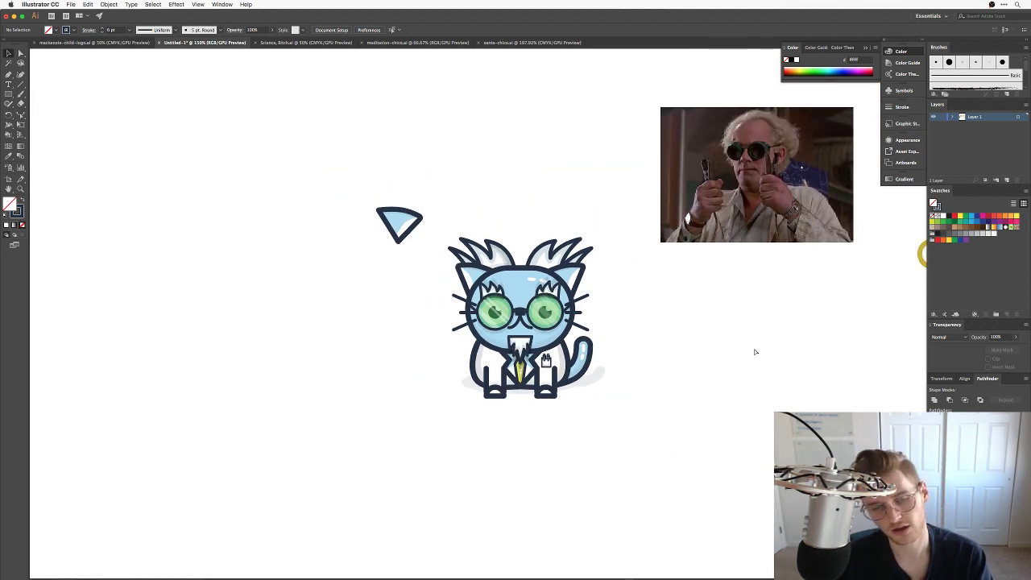
pyautogui.press('super+plus')
pyautogui.press('super+plus')
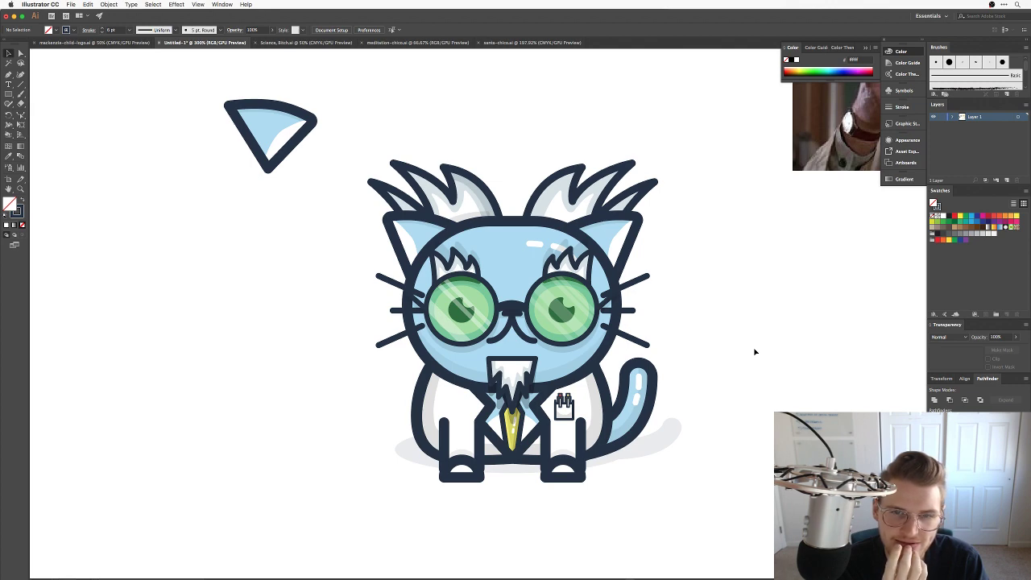
pyautogui.click(614, 237)
pyautogui.keyDown('shift'); pyautogui.click(406, 246); pyautogui.keyUp('shift')
pyautogui.press('Delete')
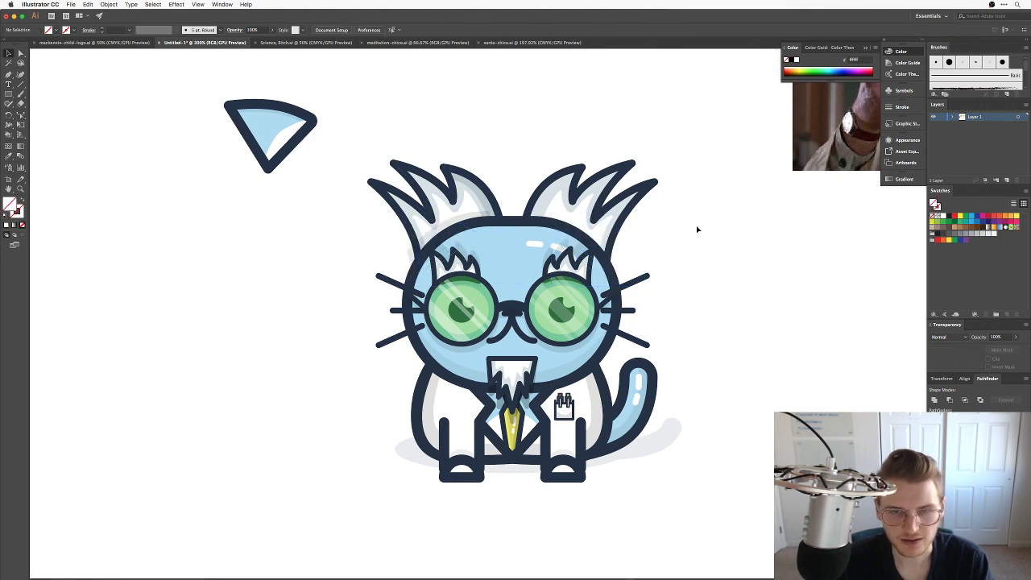
pyautogui.press('super+minus')
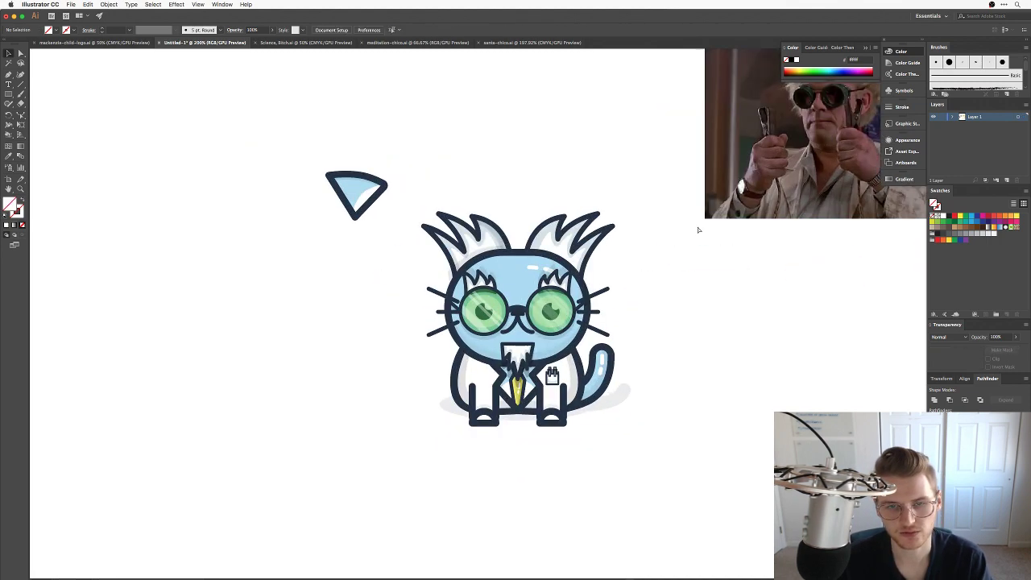
pyautogui.press('super+z')
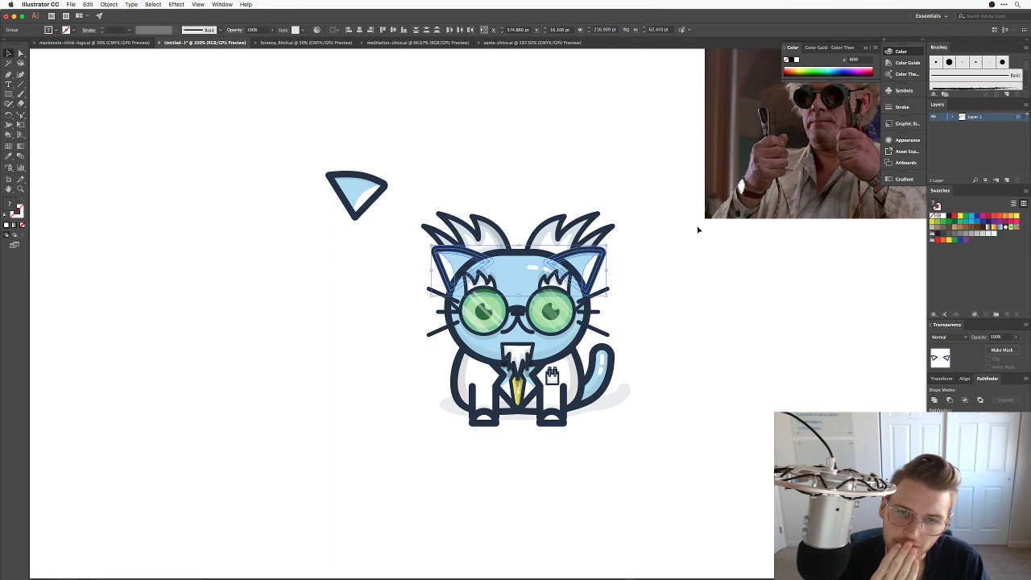
pyautogui.click(784, 308)
# Place a smaller, rotated copy of the right hair tuft on the side of the head just below the right ear.
pyautogui.moveTo(657, 272); pyautogui.dragTo(632, 306)
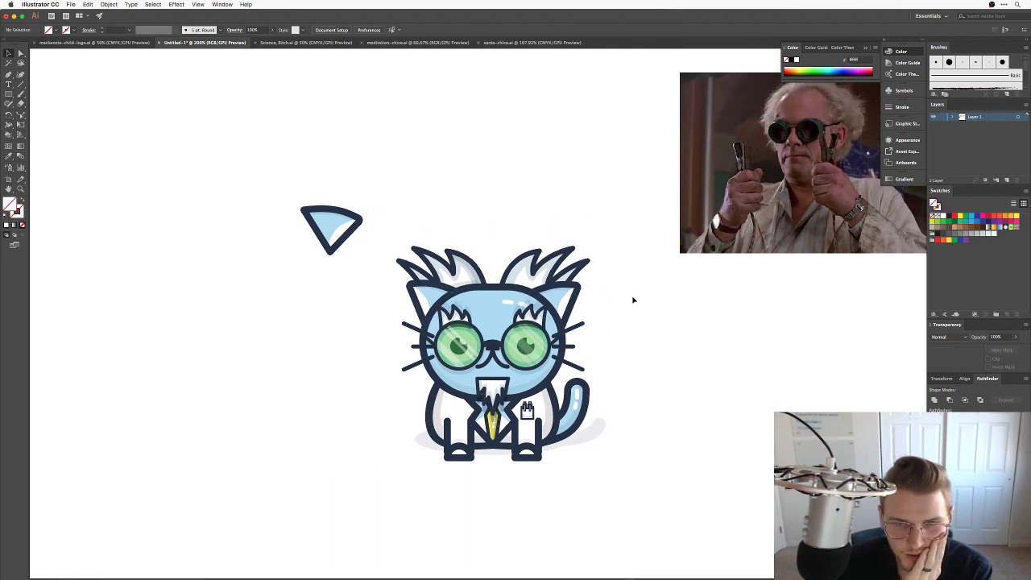
pyautogui.click(564, 298)
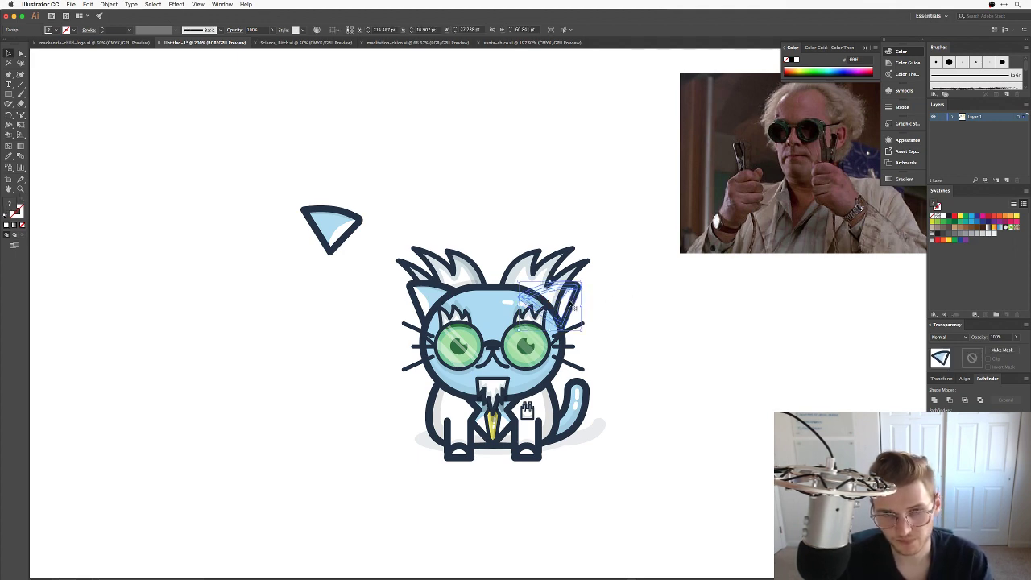
pyautogui.click(631, 297)
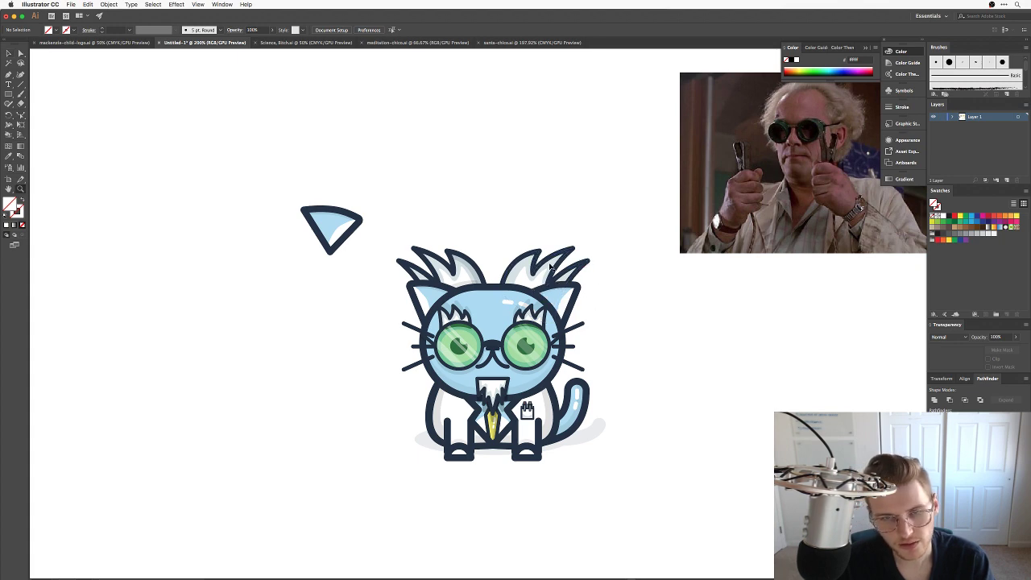
pyautogui.moveTo(513, 254); pyautogui.dragTo(593, 296)
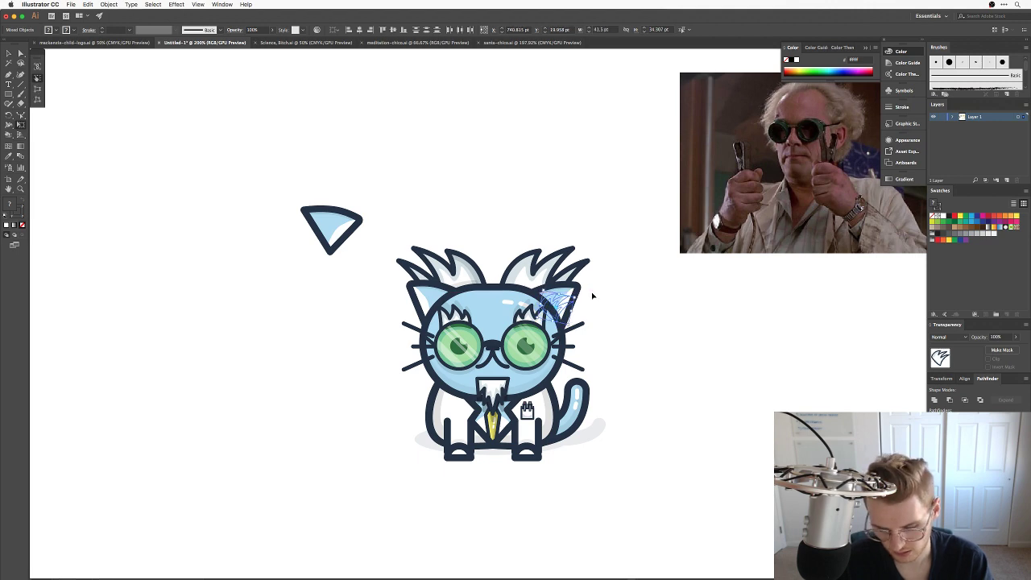
pyautogui.click(652, 304)
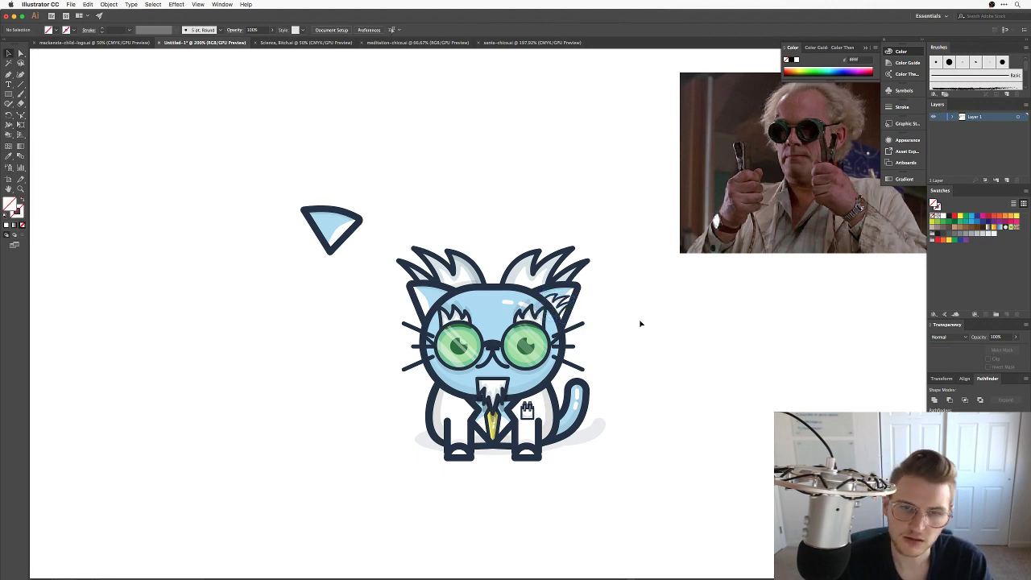
pyautogui.press('super+z')
pyautogui.press('super+z')
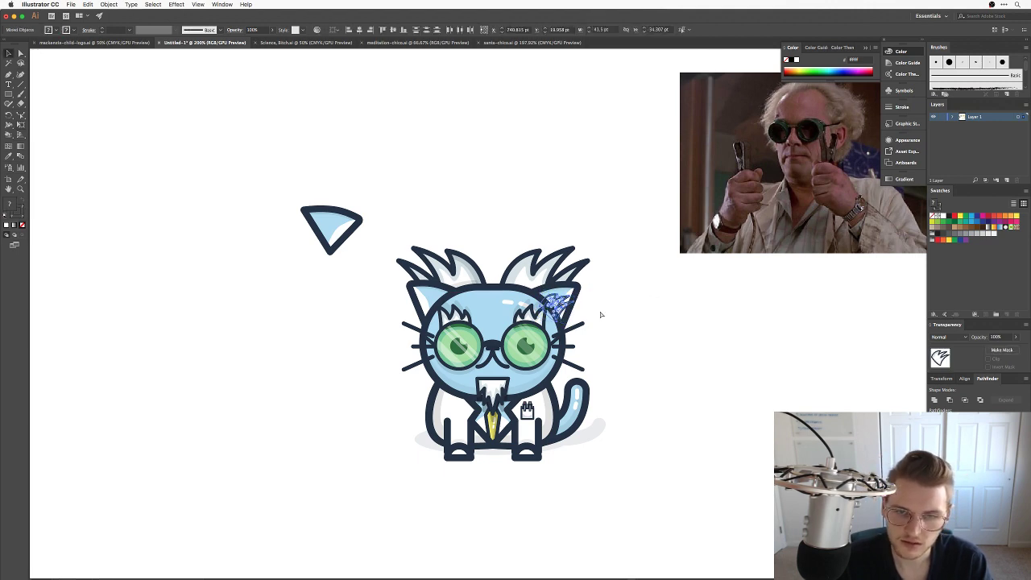
pyautogui.moveTo(578, 298); pyautogui.dragTo(588, 315)
pyautogui.click(665, 308)
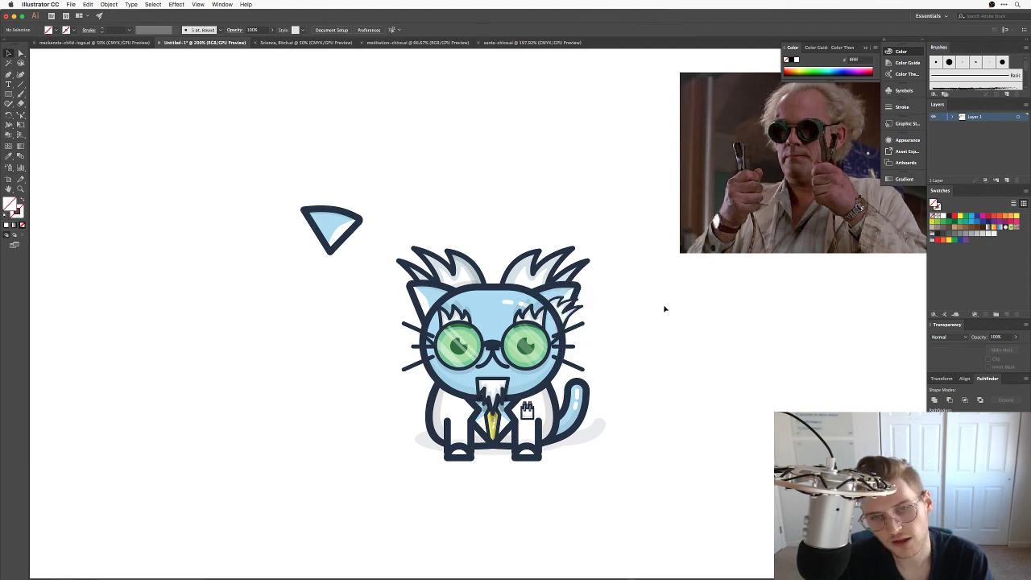
pyautogui.click(566, 312)
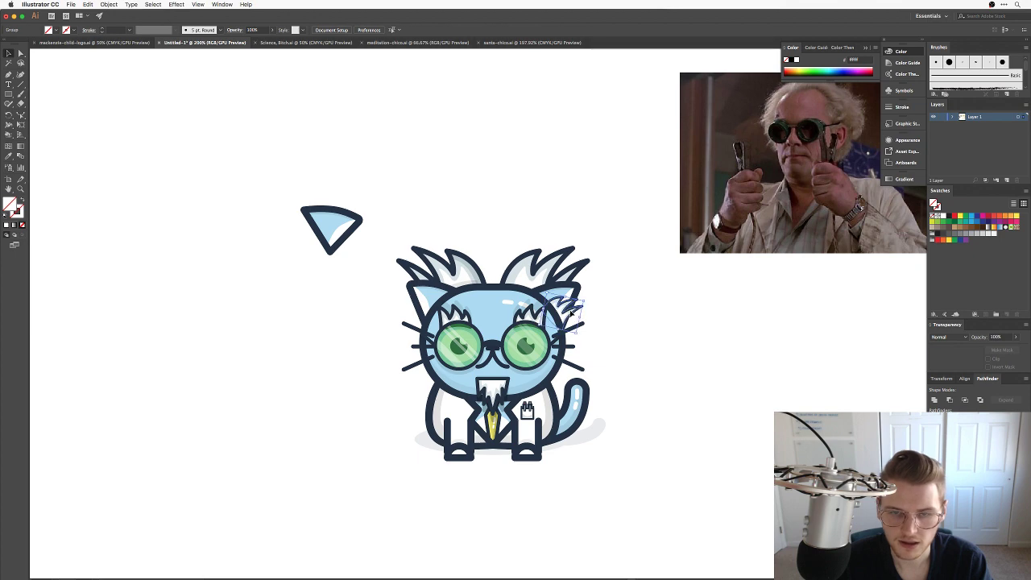
pyautogui.moveTo(574, 319)
pyautogui.mouseDown()
pyautogui.moveTo(596, 318)
pyautogui.moveTo(593, 307)
pyautogui.moveTo(581, 318)
pyautogui.mouseUp()
pyautogui.press('super+shift+a')
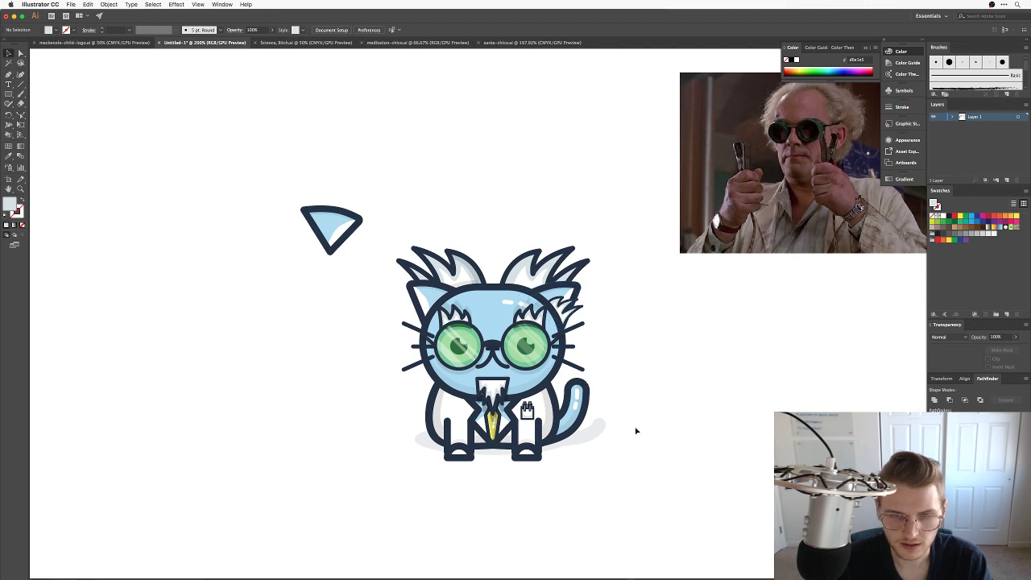
# Enlarge the small side hair tuft and rotate it clockwise so it fans outward from the head below the right ear.
pyautogui.moveTo(515, 433); pyautogui.dragTo(393, 398)
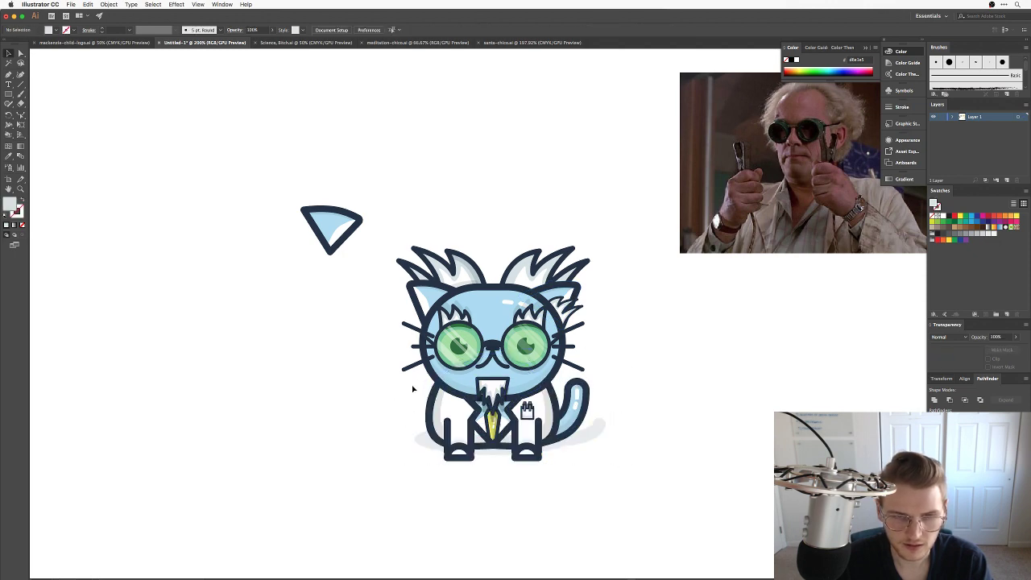
pyautogui.moveTo(619, 349); pyautogui.dragTo(627, 341)
pyautogui.press('super+shift+a')
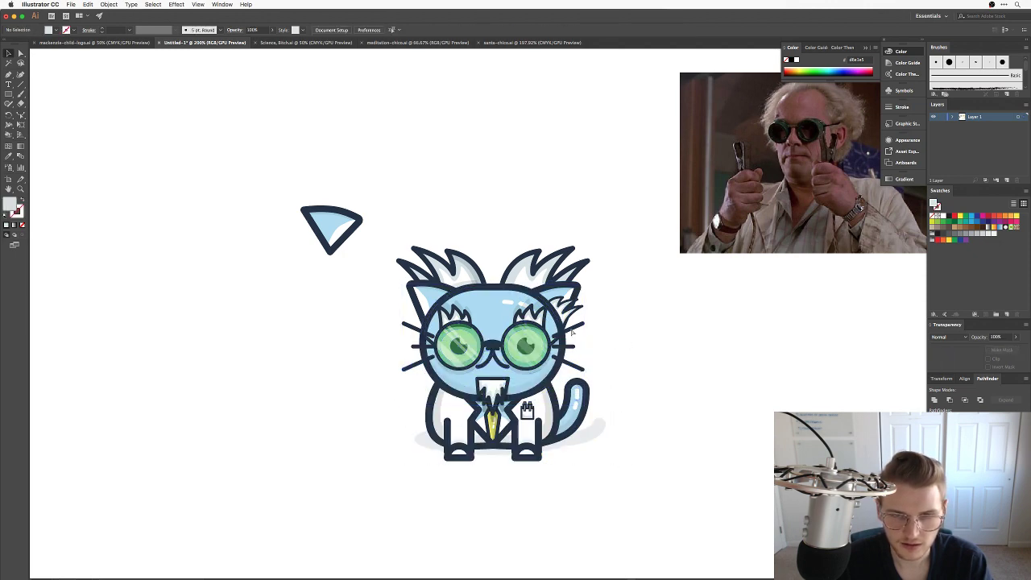
pyautogui.scroll(5, 554, 364)
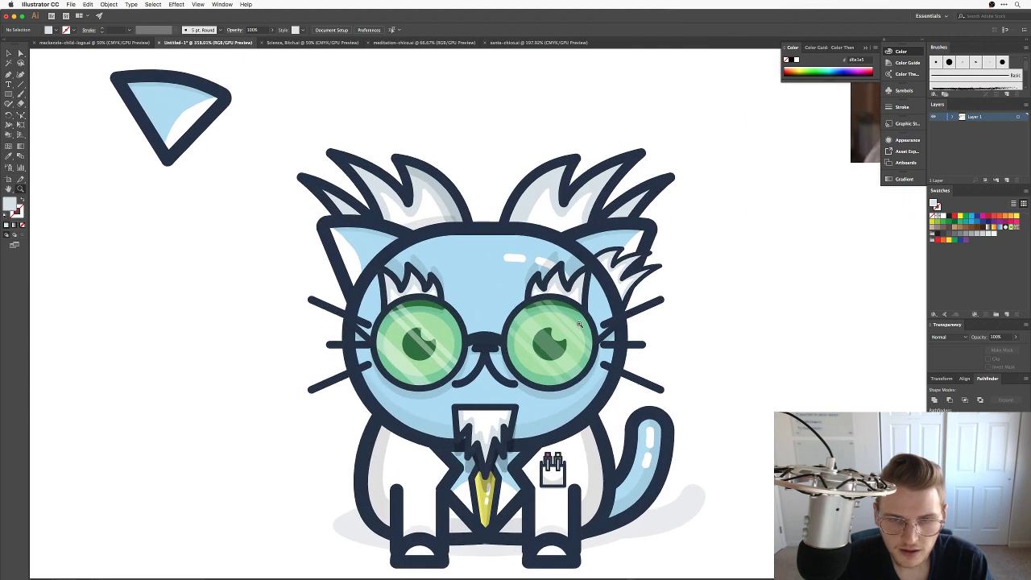
pyautogui.moveTo(571, 382); pyautogui.dragTo(616, 365)
pyautogui.press('r')
pyautogui.press('v')
pyautogui.moveTo(551, 362); pyautogui.dragTo(552, 380)
pyautogui.click(634, 324)
pyautogui.press('super+minus')
pyautogui.press('super+minus')
pyautogui.press('super+minus')
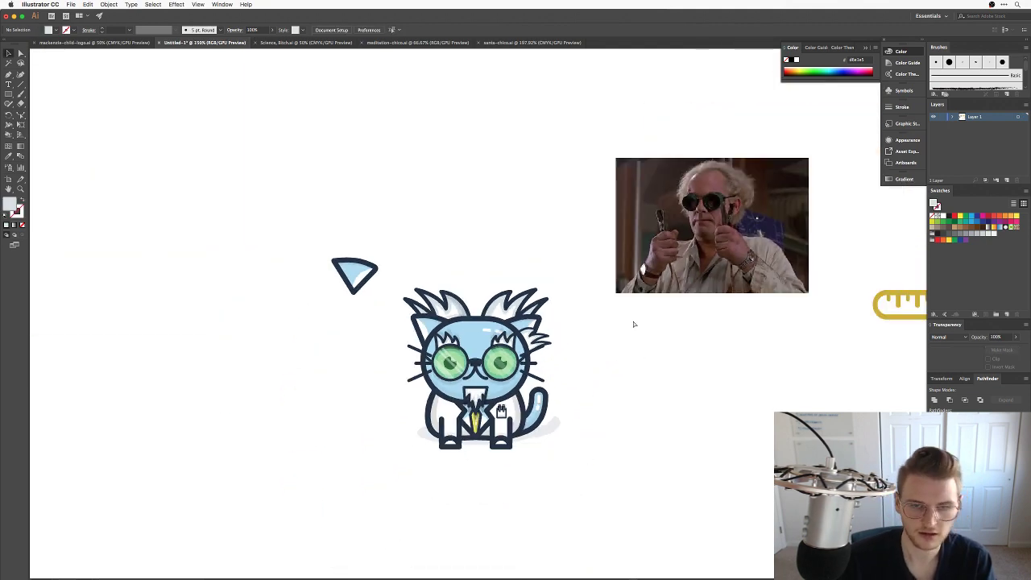
# Move the side hair tuft up closer to the right ear and fine-tune its size and rotation against the head.
pyautogui.press('super+plus')
pyautogui.press('super+plus')
pyautogui.press('super+plus')
pyautogui.press('super+plus')
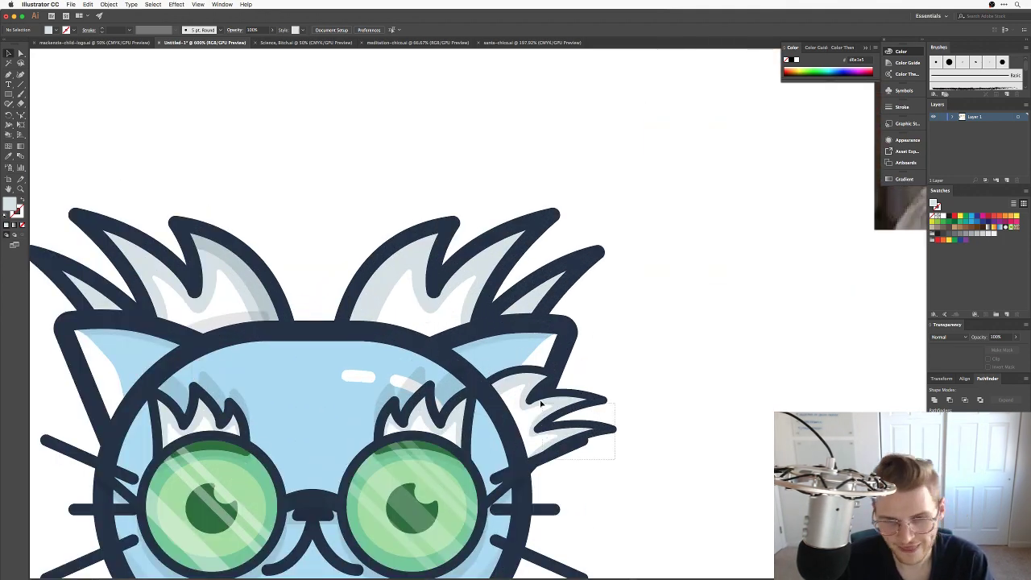
pyautogui.click(604, 421)
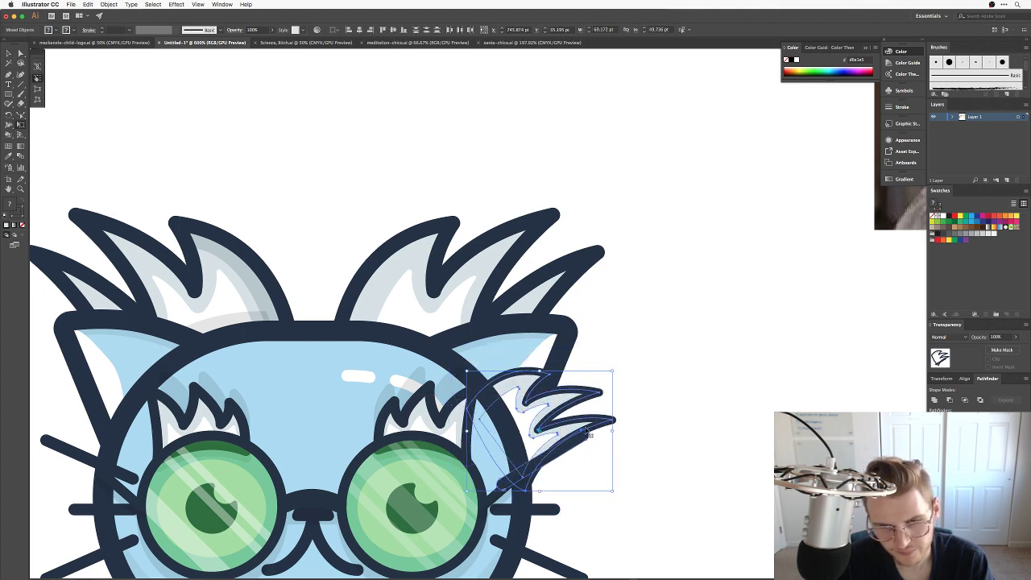
pyautogui.press('v')
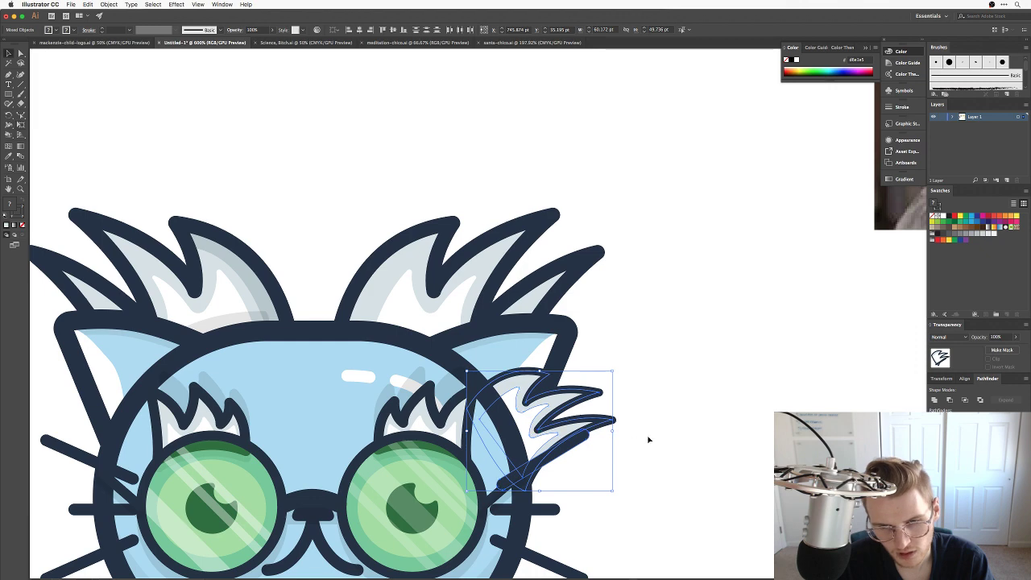
pyautogui.moveTo(659, 428); pyautogui.dragTo(556, 384)
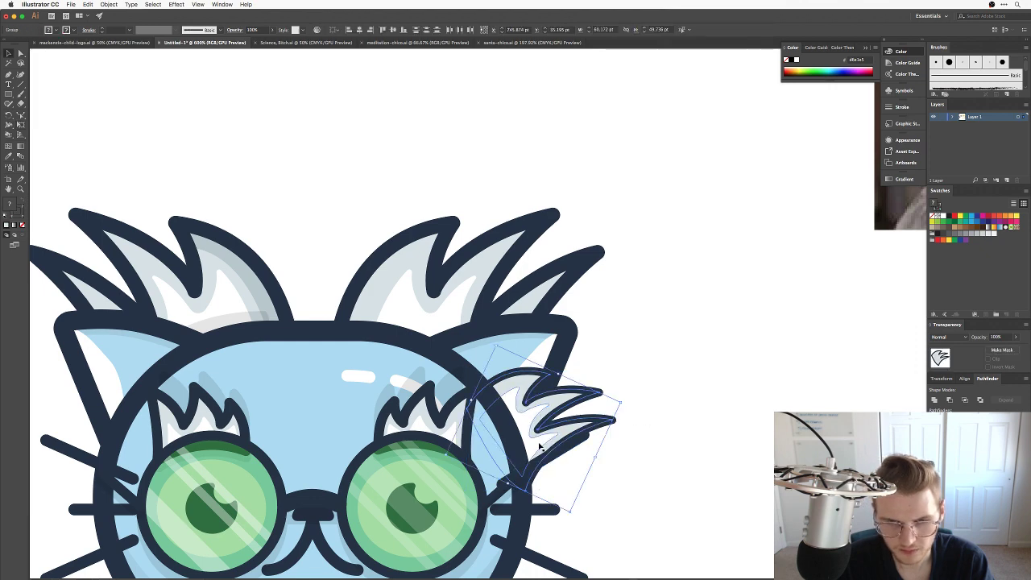
pyautogui.moveTo(544, 441); pyautogui.dragTo(536, 422)
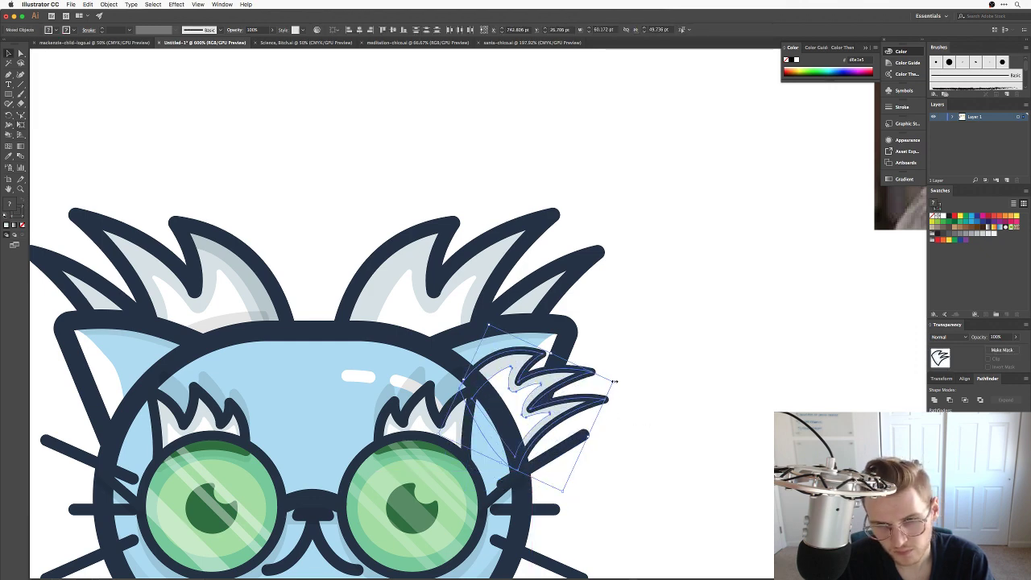
pyautogui.moveTo(615, 381); pyautogui.dragTo(619, 380)
pyautogui.moveTo(568, 406); pyautogui.dragTo(566, 410)
pyautogui.click(668, 359)
pyautogui.press('super+minus')
pyautogui.press('super+minus')
pyautogui.press('super+minus')
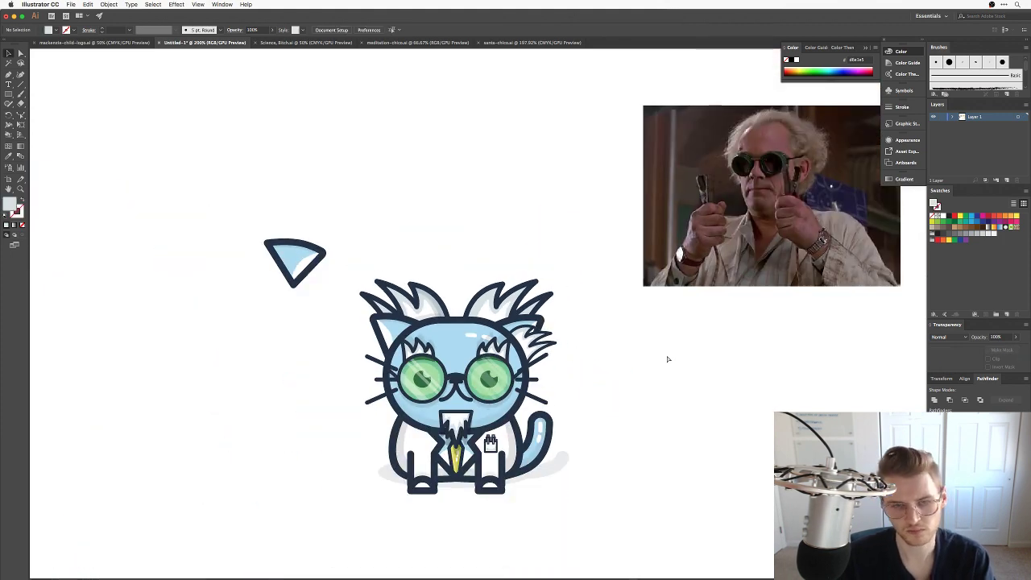
pyautogui.moveTo(613, 369); pyautogui.dragTo(657, 347)
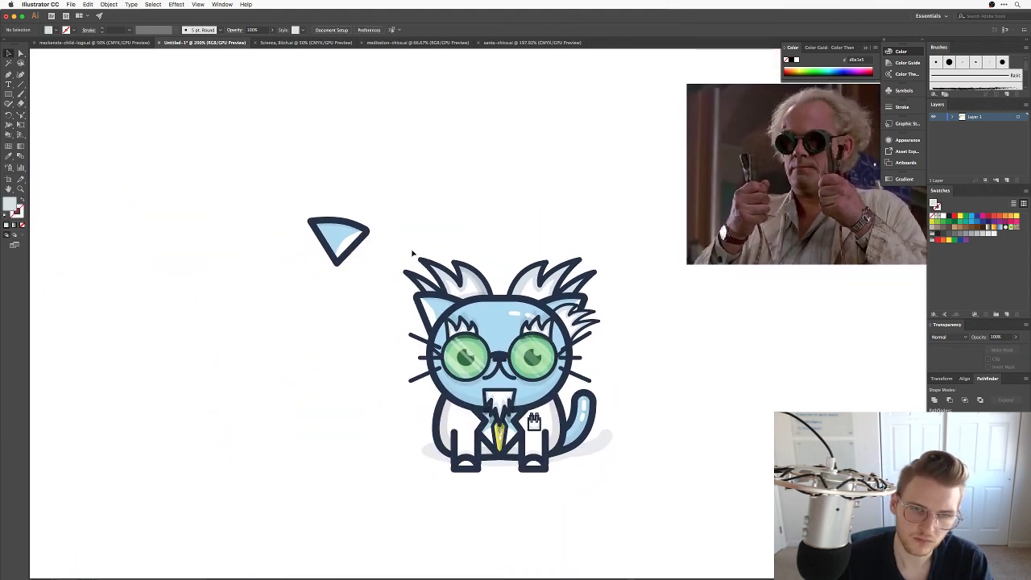
pyautogui.moveTo(626, 524); pyautogui.dragTo(406, 391)
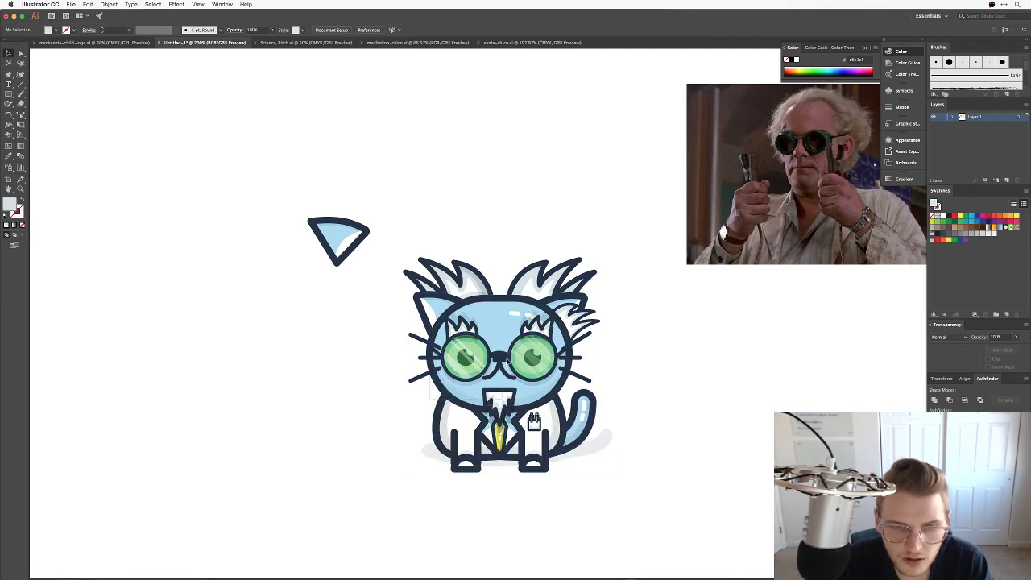
pyautogui.click(570, 354)
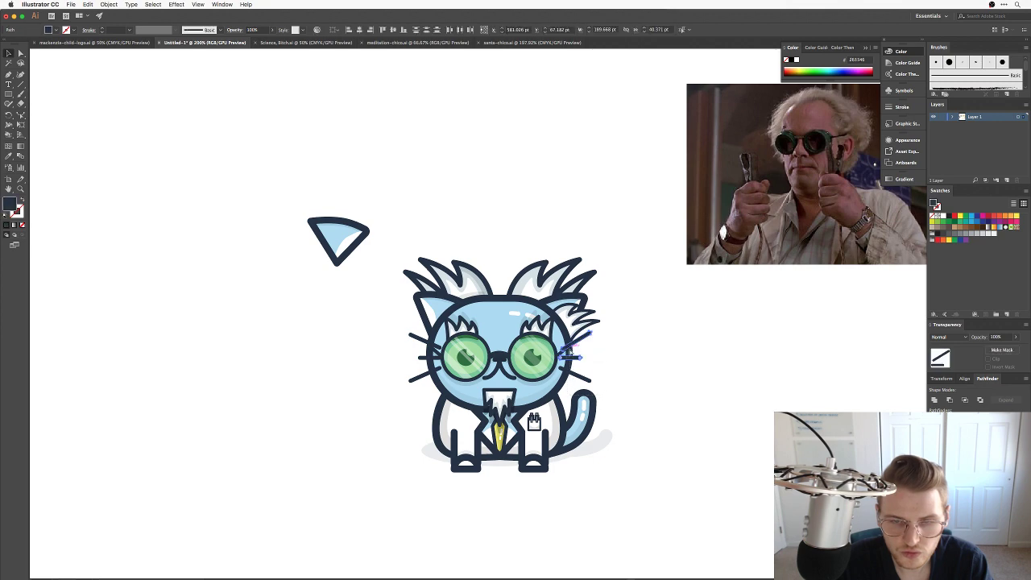
pyautogui.click(431, 396)
pyautogui.moveTo(408, 329)
pyautogui.mouseDown()
pyautogui.moveTo(436, 341)
pyautogui.moveTo(395, 325)
pyautogui.mouseUp()
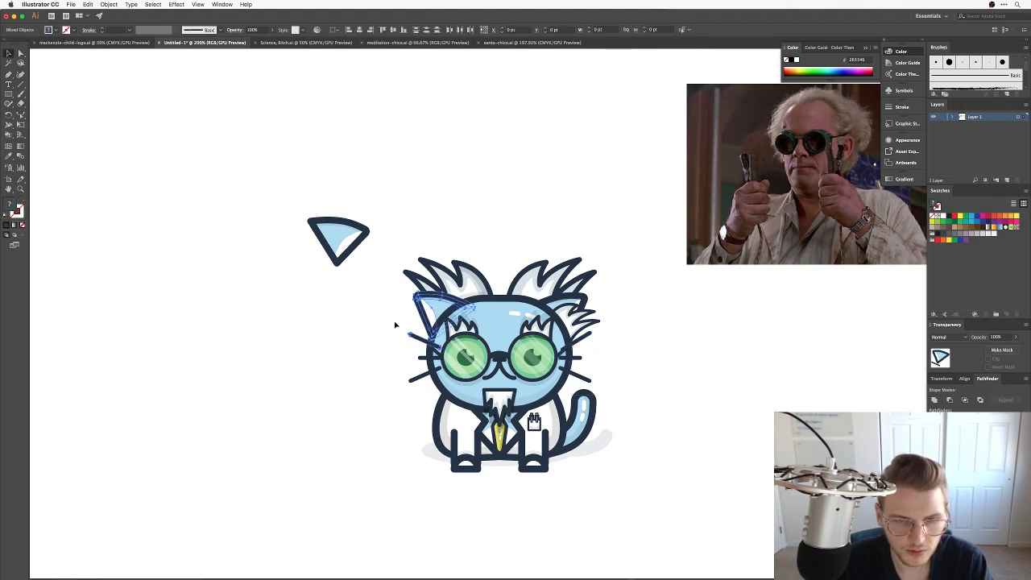
pyautogui.click(395, 325)
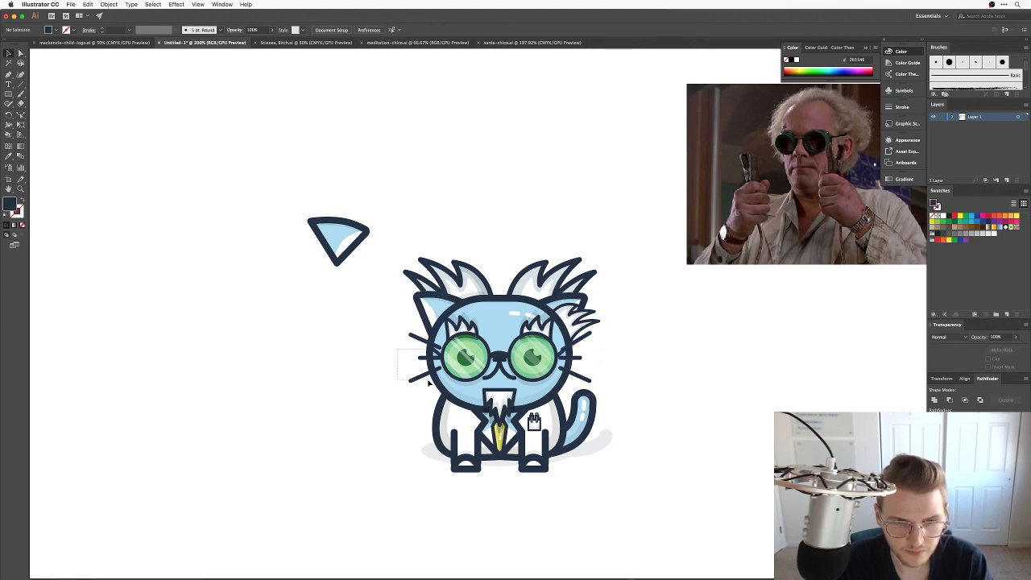
pyautogui.moveTo(606, 338); pyautogui.dragTo(480, 298)
pyautogui.click(487, 343)
pyautogui.click(457, 331)
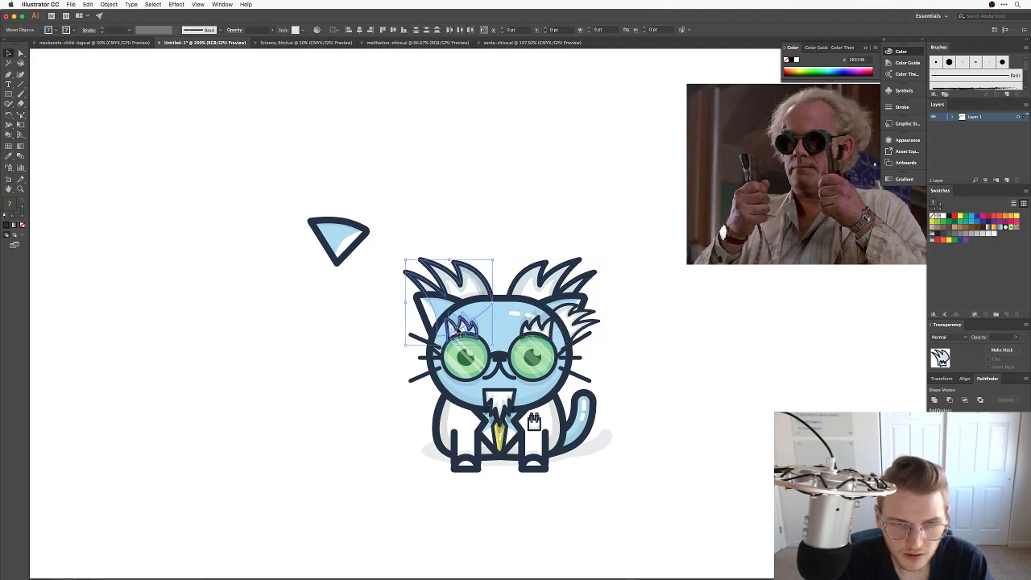
pyautogui.click(517, 341)
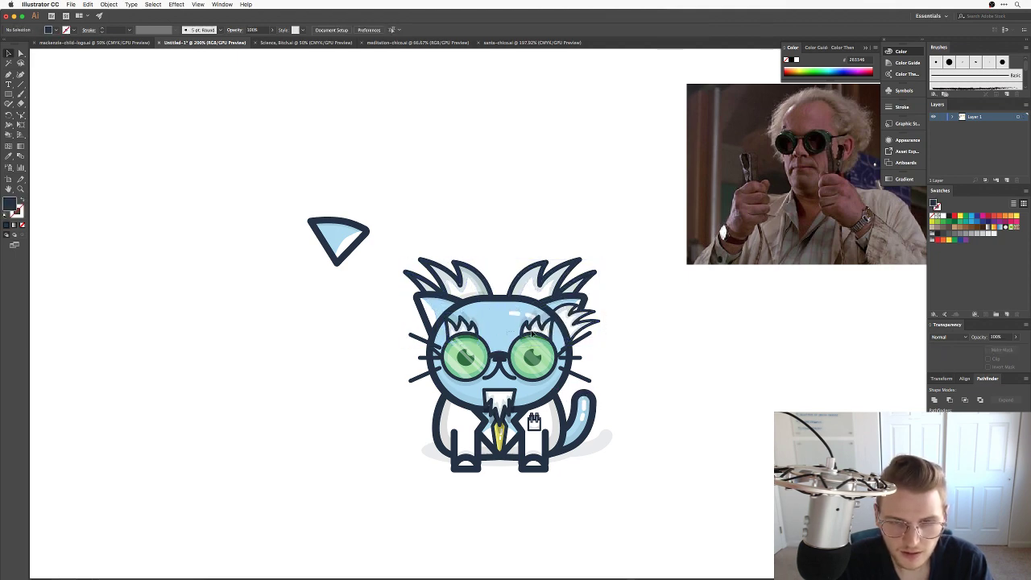
pyautogui.click(532, 332)
pyautogui.click(514, 315)
pyautogui.click(532, 318)
pyautogui.click(528, 320)
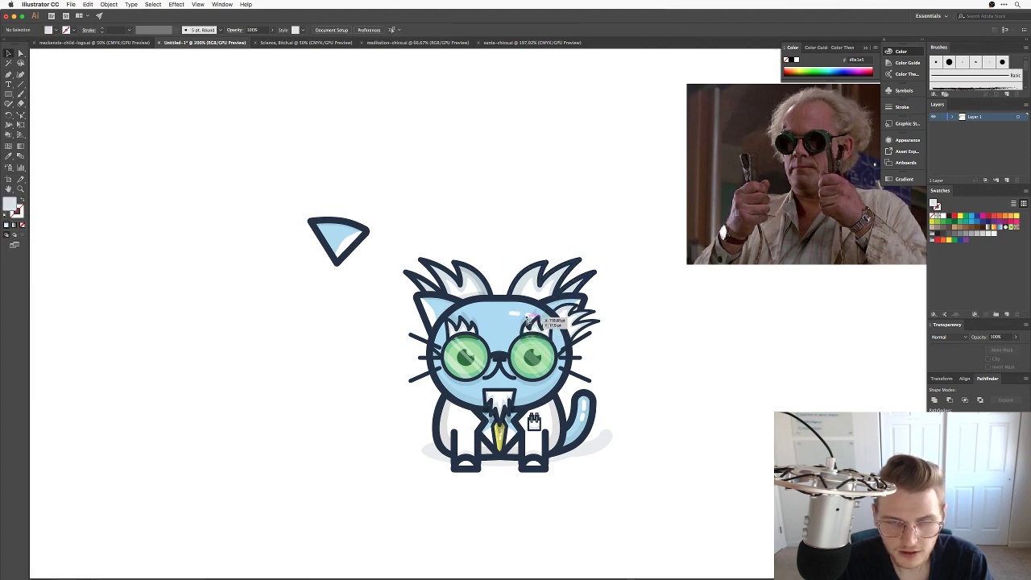
pyautogui.click(528, 319)
pyautogui.click(533, 322)
pyautogui.click(475, 323)
pyautogui.click(507, 317)
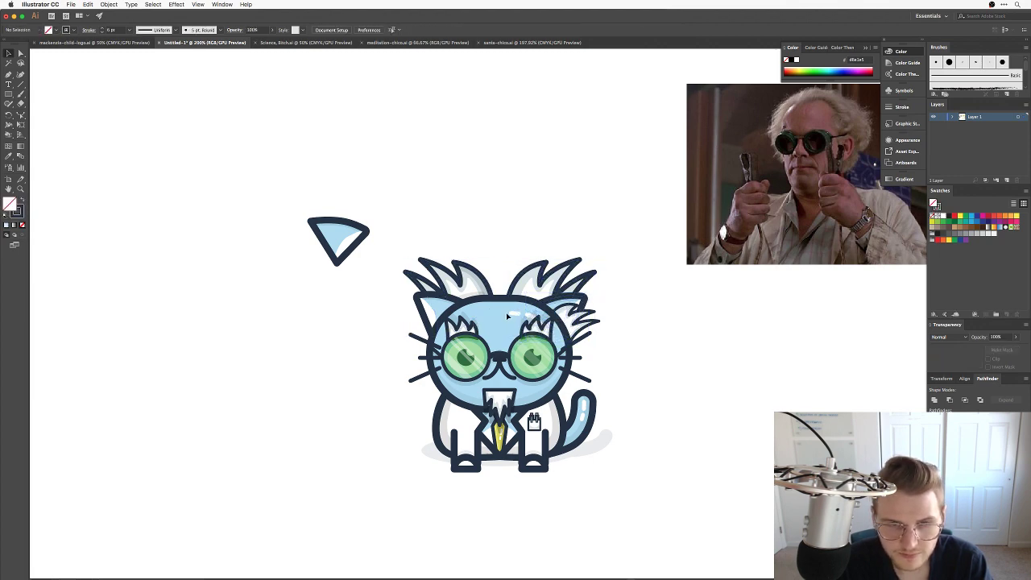
pyautogui.click(539, 321)
pyautogui.click(629, 377)
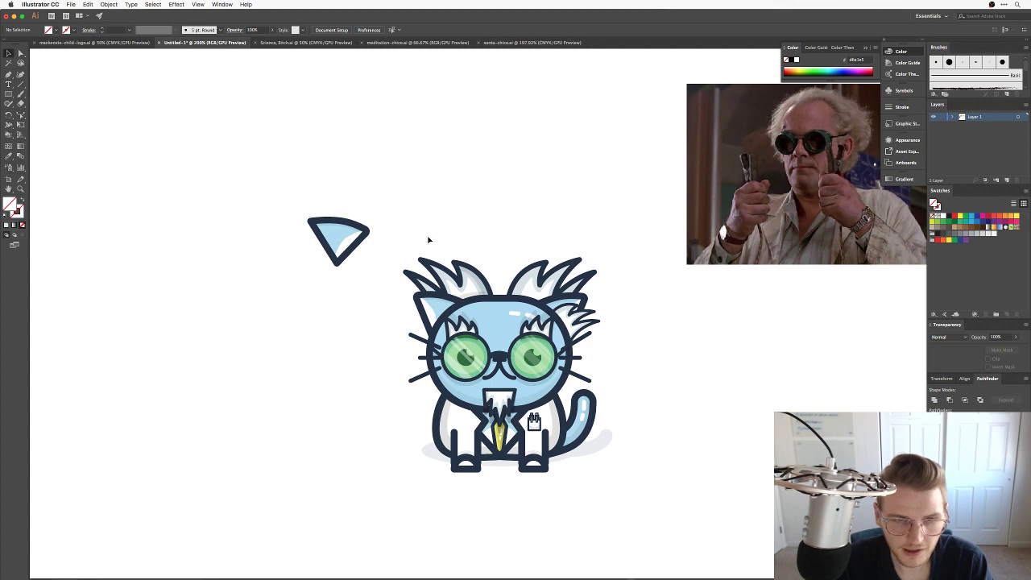
# Replace the left ear and hair tuft with a horizontally mirrored copy of the right ear and both right hair tufts.
pyautogui.press('Delete')
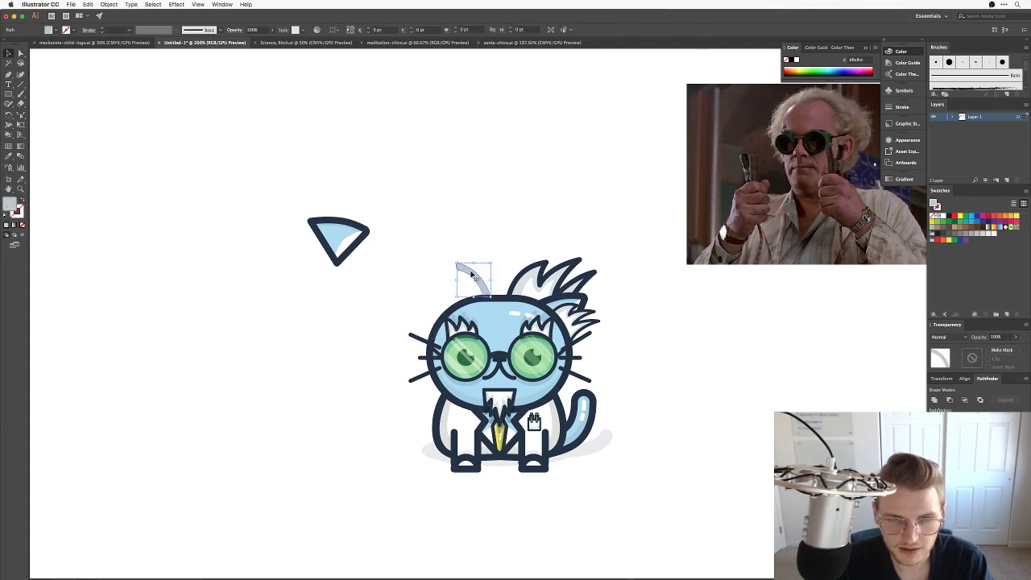
pyautogui.moveTo(512, 236); pyautogui.dragTo(407, 324)
pyautogui.rightClick(407, 325)
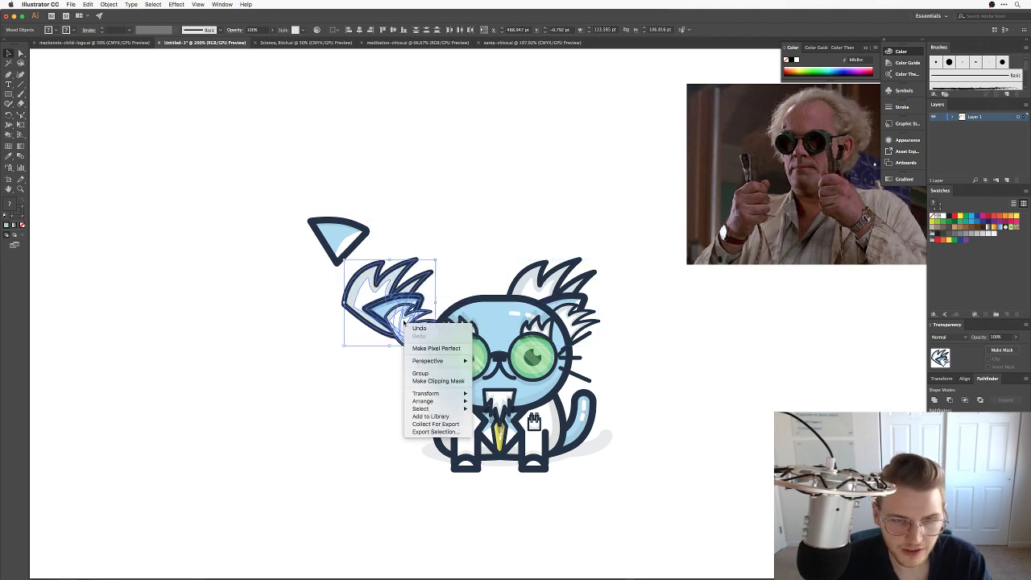
pyautogui.moveTo(435, 393)
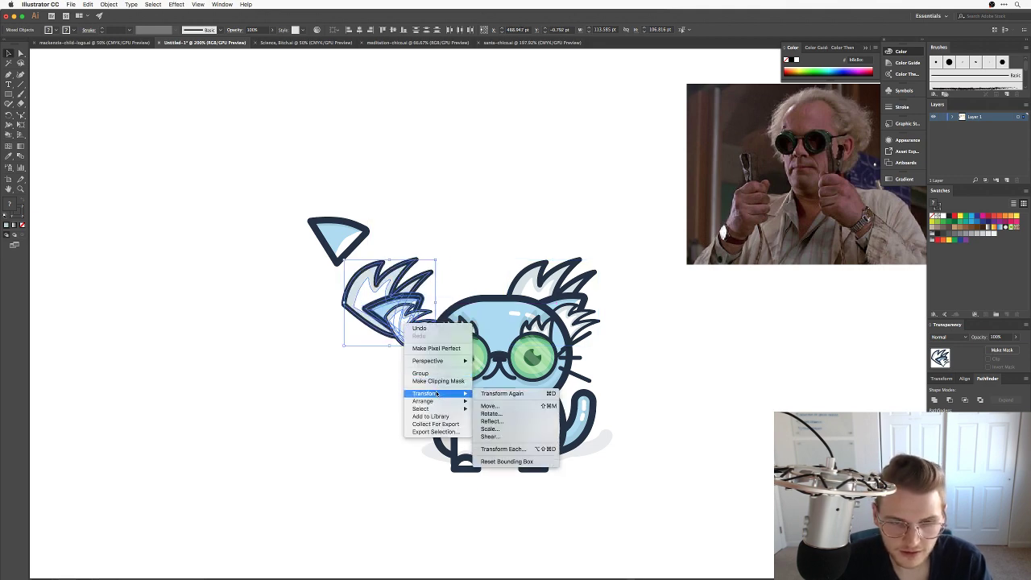
pyautogui.click(506, 424)
pyautogui.moveTo(390, 313); pyautogui.dragTo(443, 314)
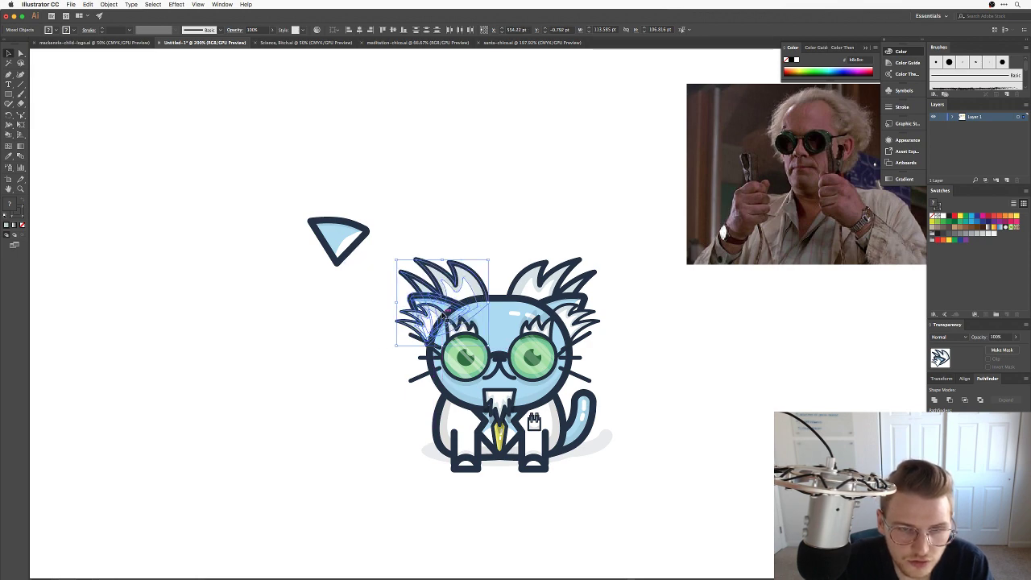
# Send the mirrored ear and hair tufts backward so they sit behind the cat's head.
pyautogui.hotkey('ctrl', '[')
pyautogui.hotkey('ctrl', '[')
pyautogui.click(349, 288)
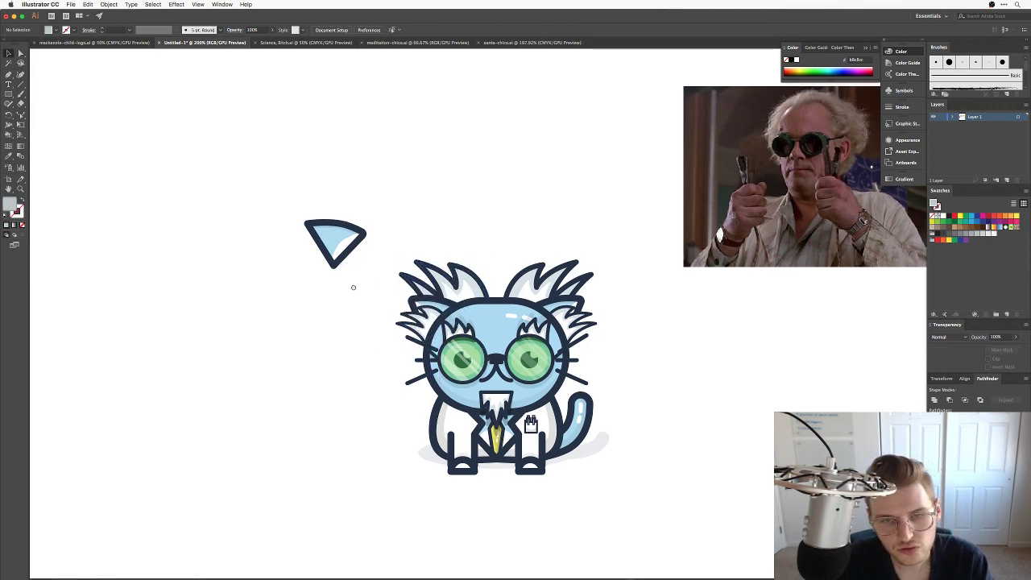
pyautogui.moveTo(352, 288); pyautogui.dragTo(321, 301)
pyautogui.moveTo(674, 497); pyautogui.dragTo(707, 435)
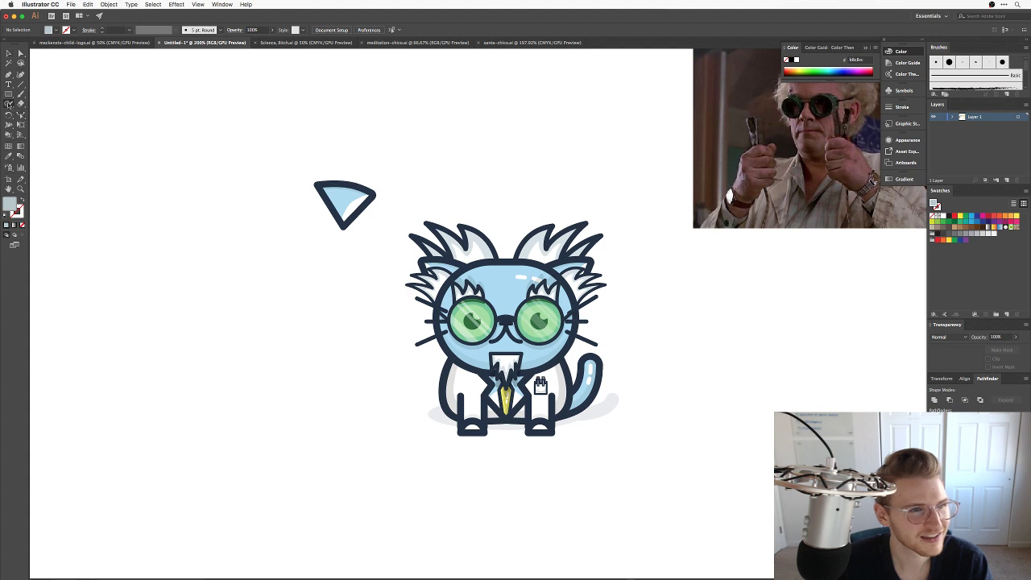
# Draw a circle about 45 pt wide in the empty area beside the cat and give it the cat's dark navy outline style without fill.
pyautogui.click(8, 104)
pyautogui.click(8, 94)
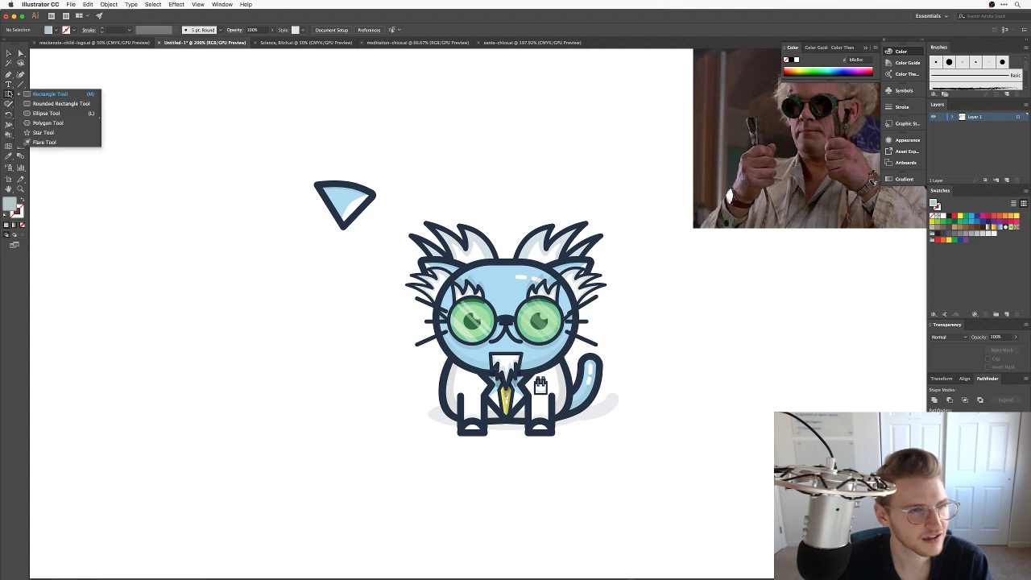
pyautogui.click(46, 113)
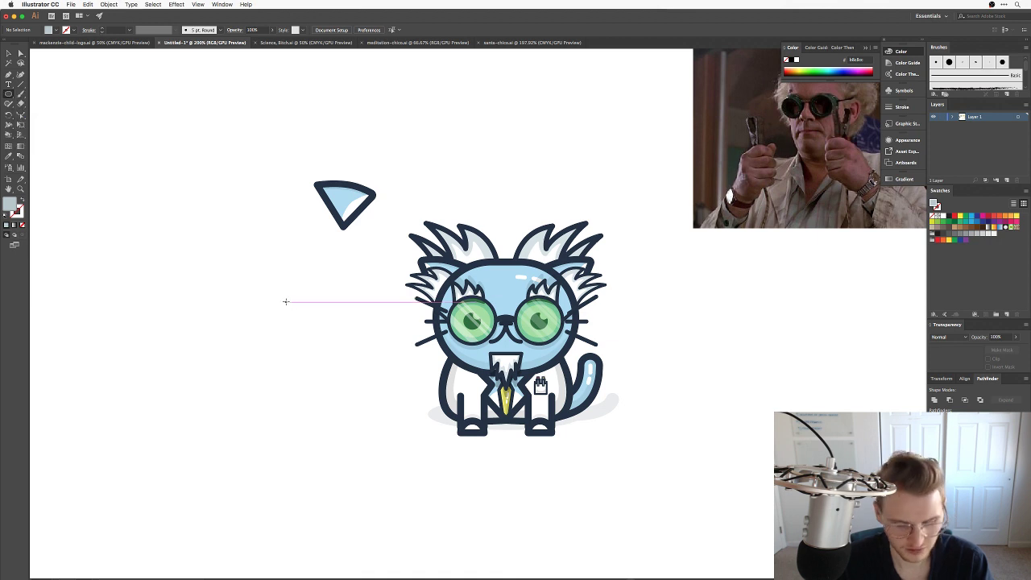
pyautogui.moveTo(283, 303); pyautogui.dragTo(304, 322)
pyautogui.press('i')
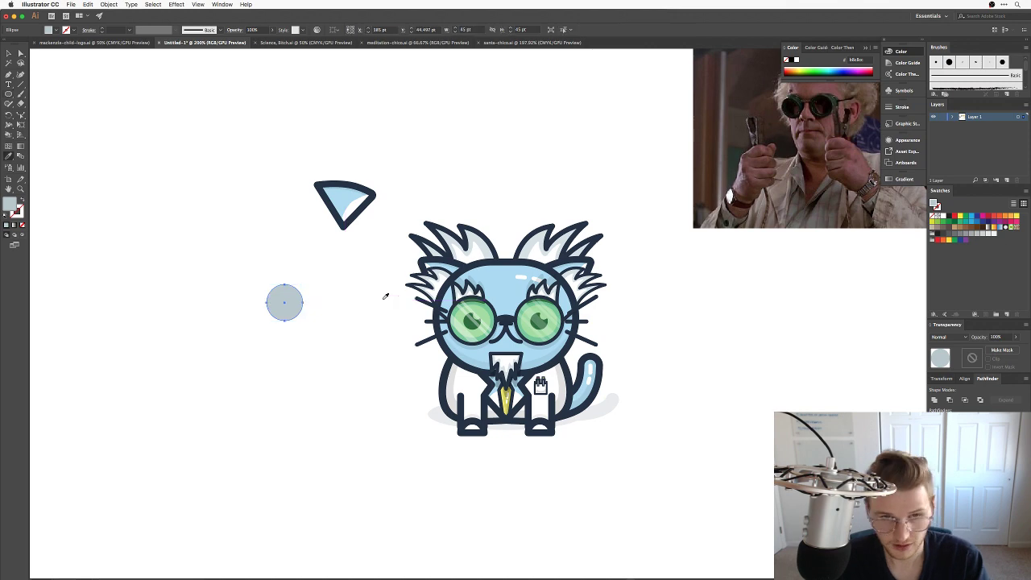
pyautogui.click(426, 290)
pyautogui.press('v')
pyautogui.click(355, 304)
# Paste a copy of the circle in front and shrink it about its centre to a concentric ring about 30 pt wide.
pyautogui.press('z')
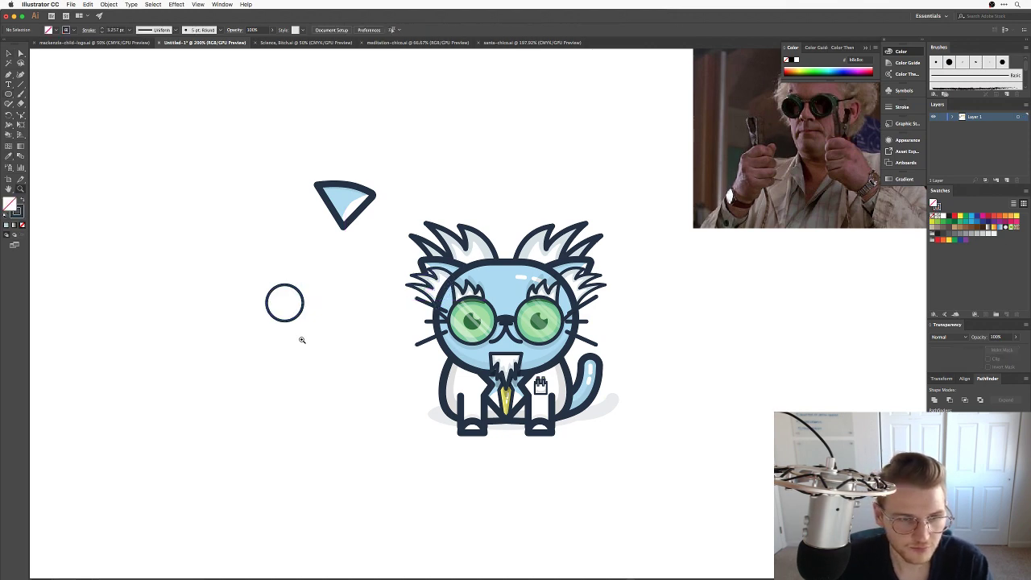
pyautogui.moveTo(298, 340); pyautogui.dragTo(382, 330)
pyautogui.moveTo(326, 258); pyautogui.dragTo(440, 307)
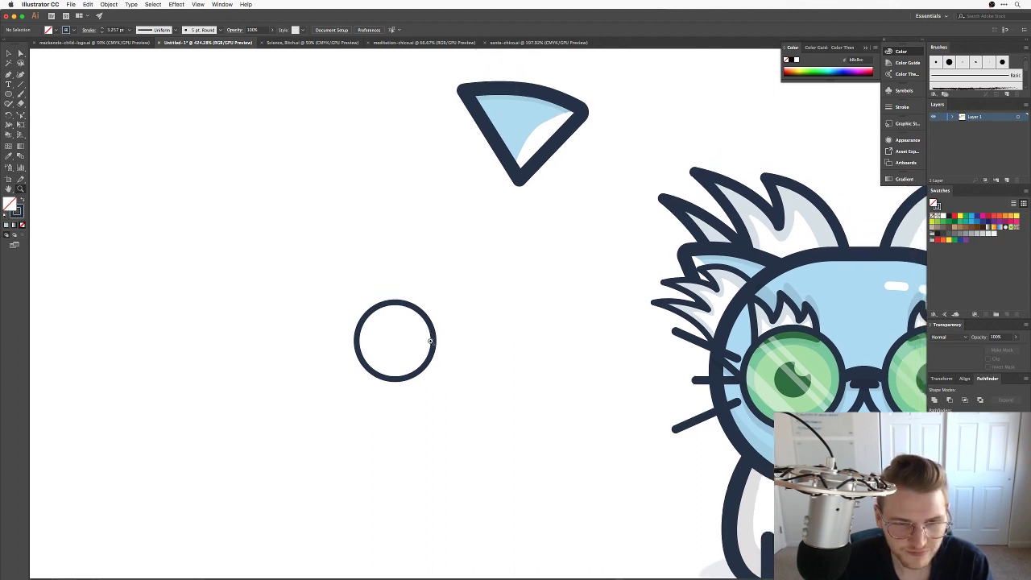
pyautogui.press('a')
pyautogui.click(435, 341)
pyautogui.press('v')
pyautogui.click(421, 330)
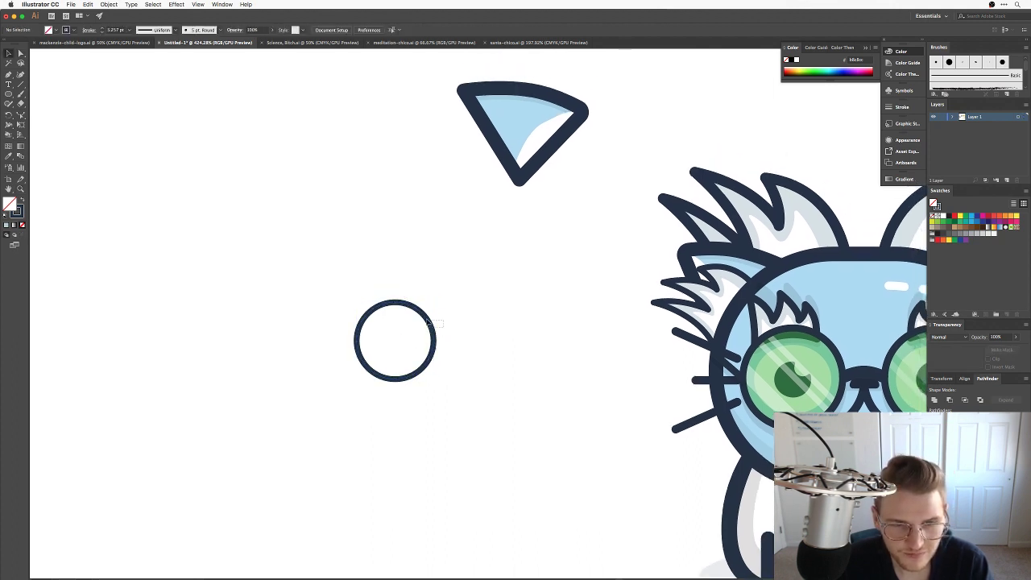
pyautogui.click(428, 322)
pyautogui.press('super+f')
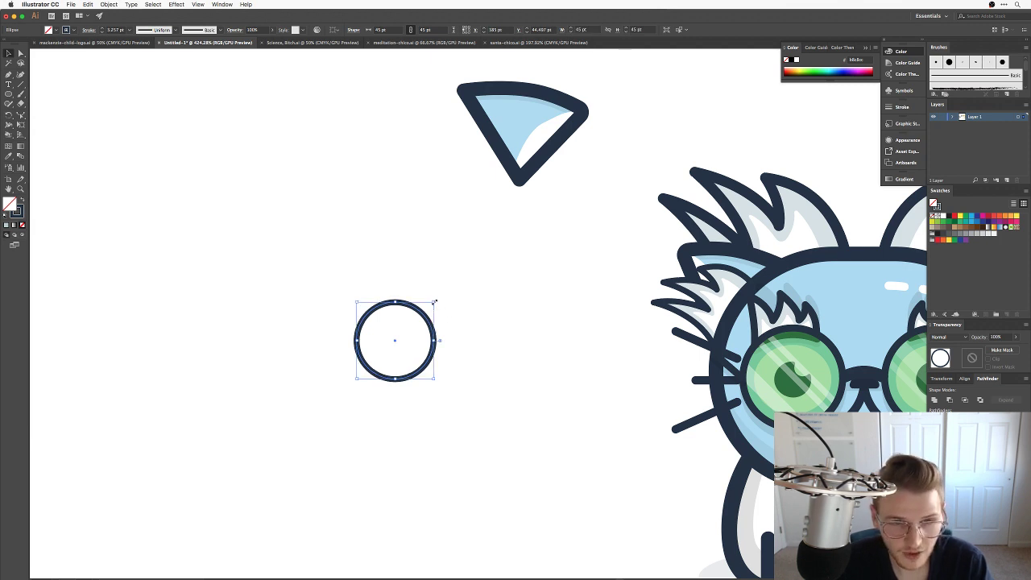
pyautogui.moveTo(433, 300); pyautogui.dragTo(413, 321)
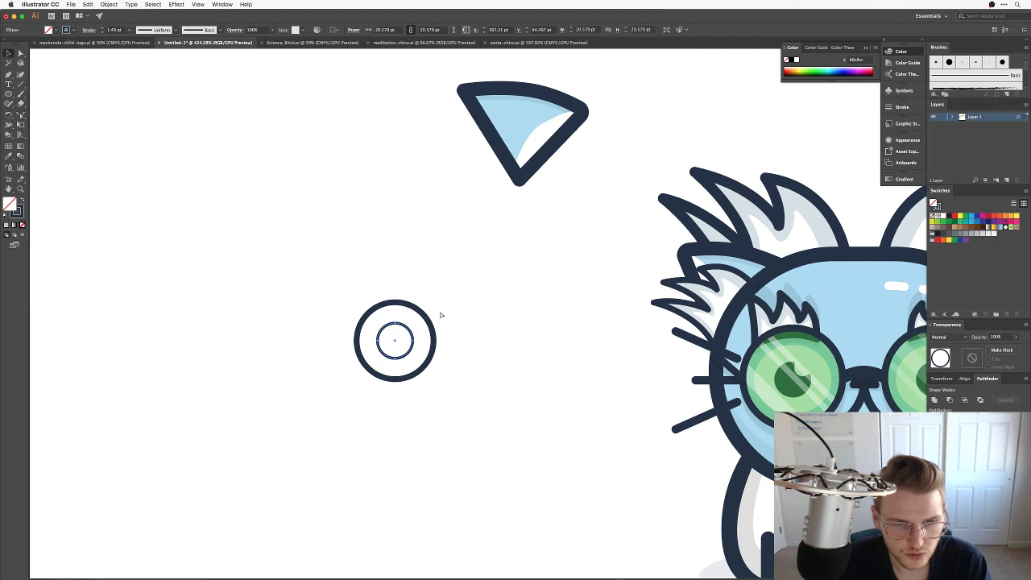
# Add a third concentric circle about 17 pt wide inside the others and set all three strokes to 3.257 pt.
pyautogui.press('super+f')
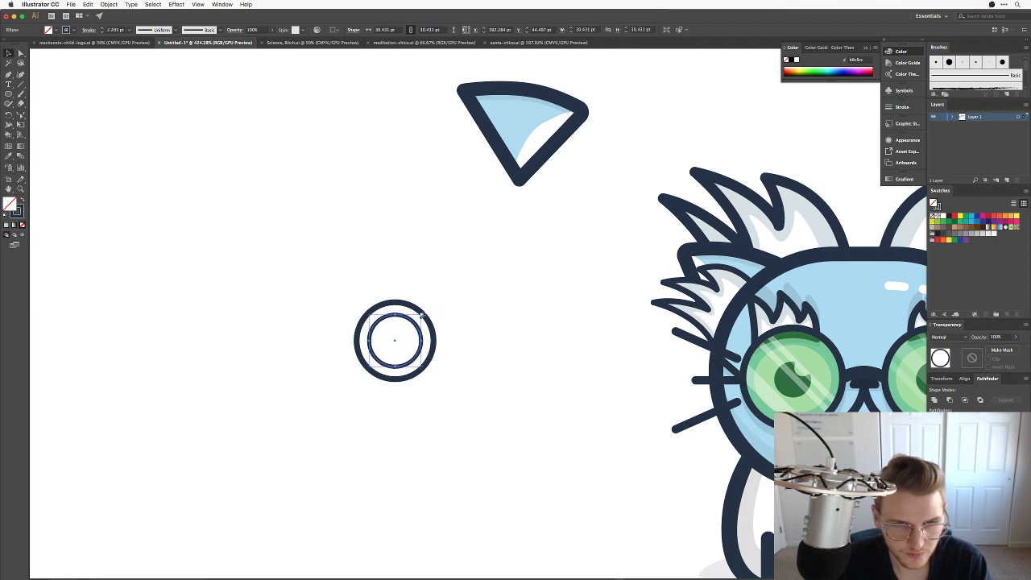
pyautogui.moveTo(422, 315); pyautogui.dragTo(410, 325)
pyautogui.moveTo(464, 387); pyautogui.dragTo(367, 319)
pyautogui.click(442, 322)
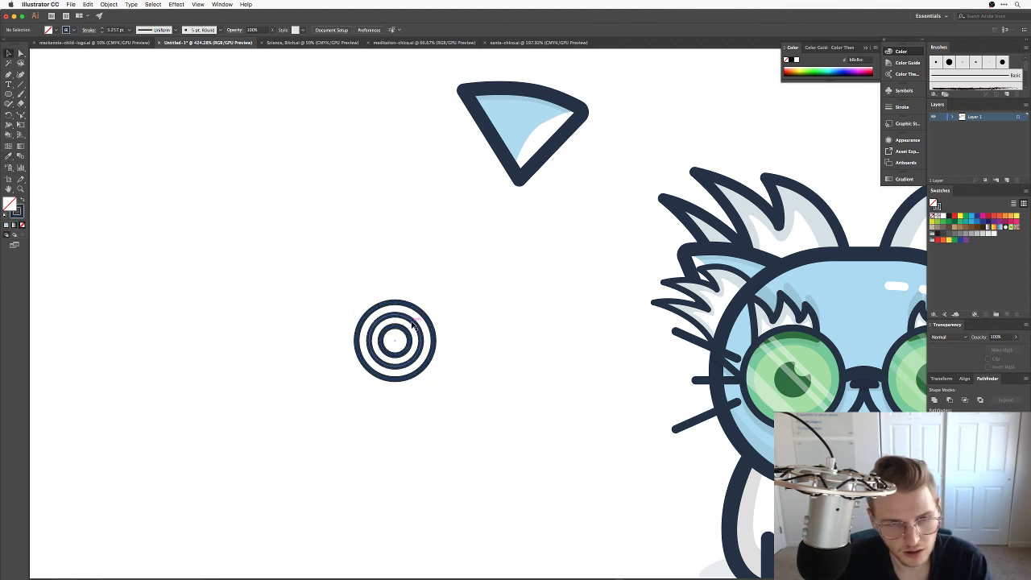
# Move the middle circle straight up until its top edge meets the top of the outer circle.
pyautogui.moveTo(414, 324); pyautogui.dragTo(413, 312)
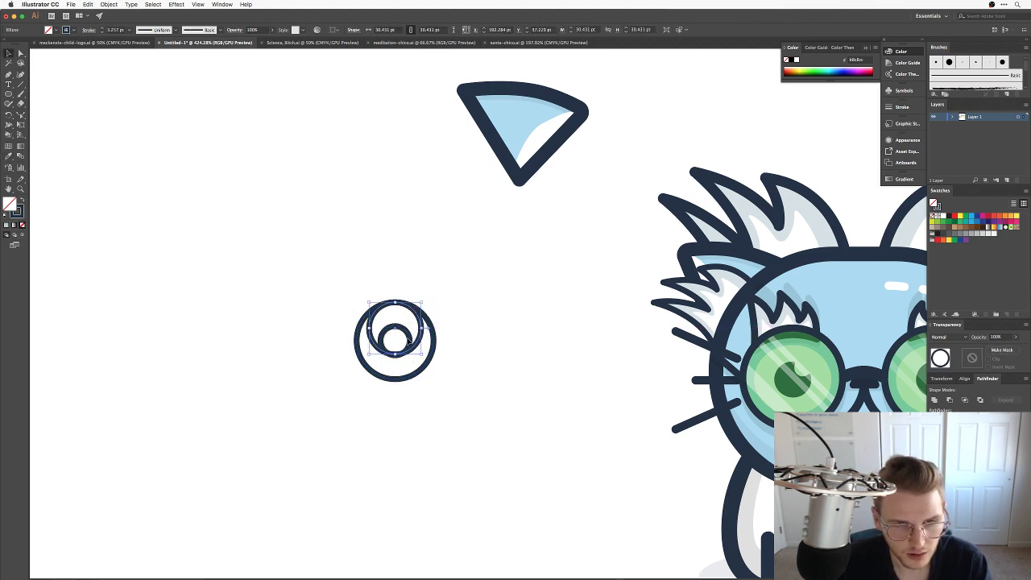
pyautogui.click(478, 331)
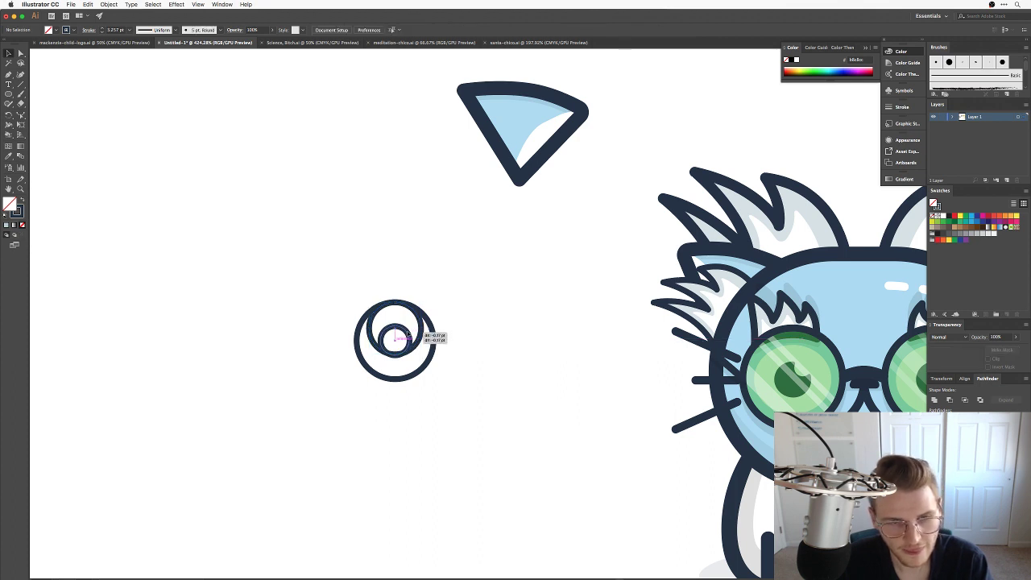
pyautogui.click(408, 338)
pyautogui.click(495, 340)
# Try removing the left half of the middle circle by deleting its left anchor point, and undo the deletion.
pyautogui.scroll(6, 449, 379)
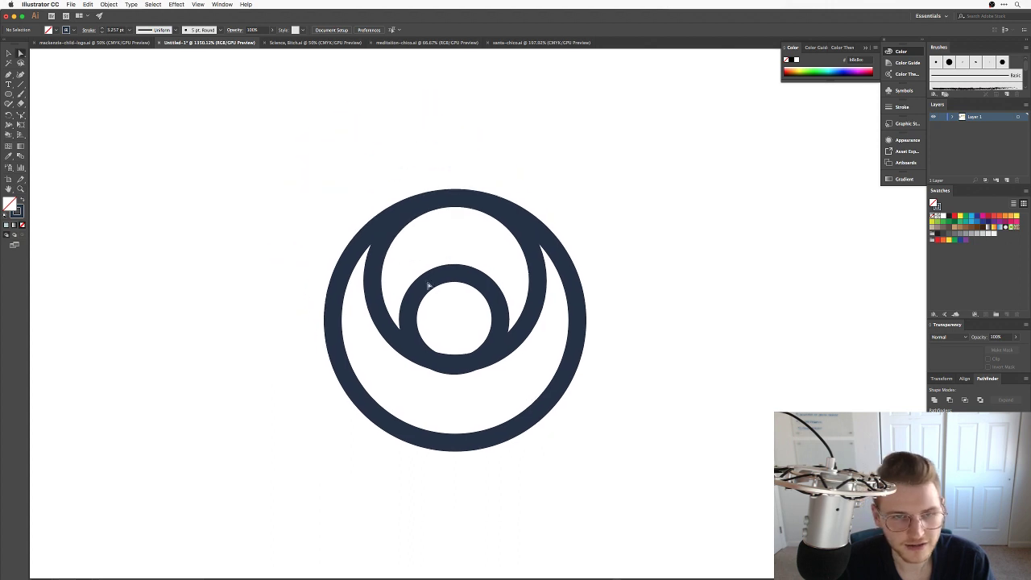
pyautogui.click(373, 281)
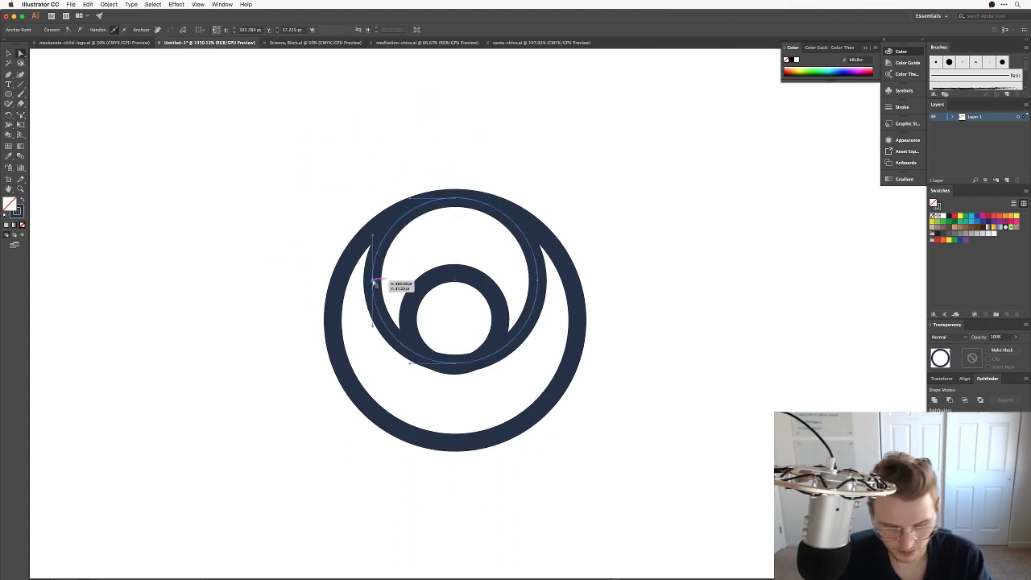
pyautogui.press('Delete')
pyautogui.click(271, 230)
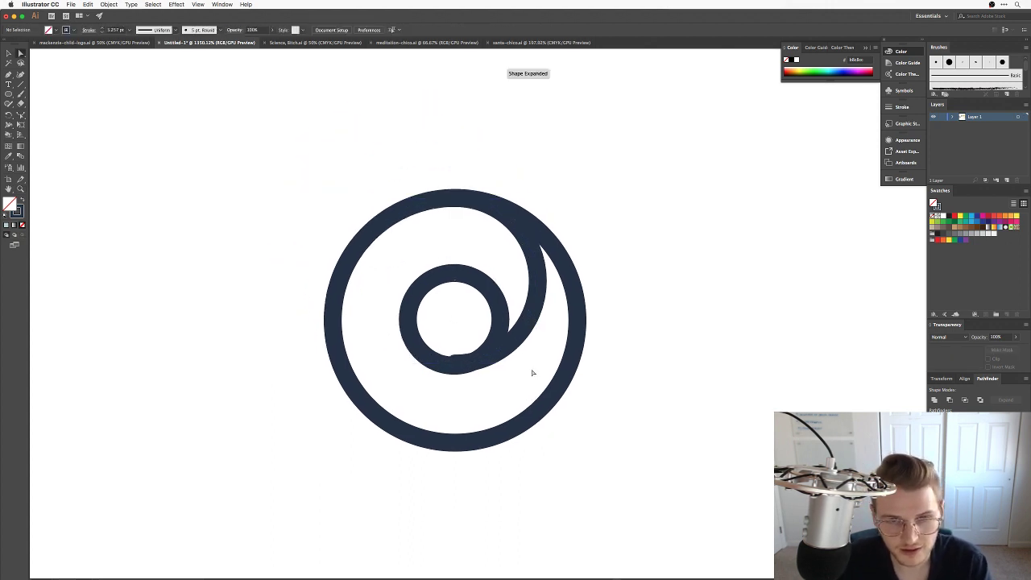
pyautogui.hotkey('ctrl', 'z')
pyautogui.click(621, 325)
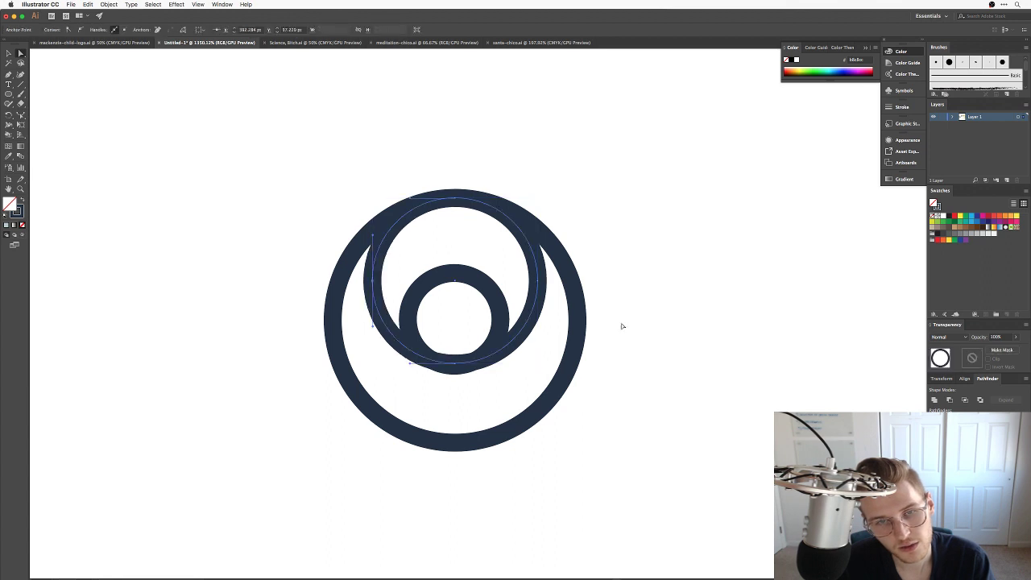
# Remove the right half of the middle circle by deleting its right anchor point, and nudge the smallest circle up to meet the remaining arc.
pyautogui.click(535, 303)
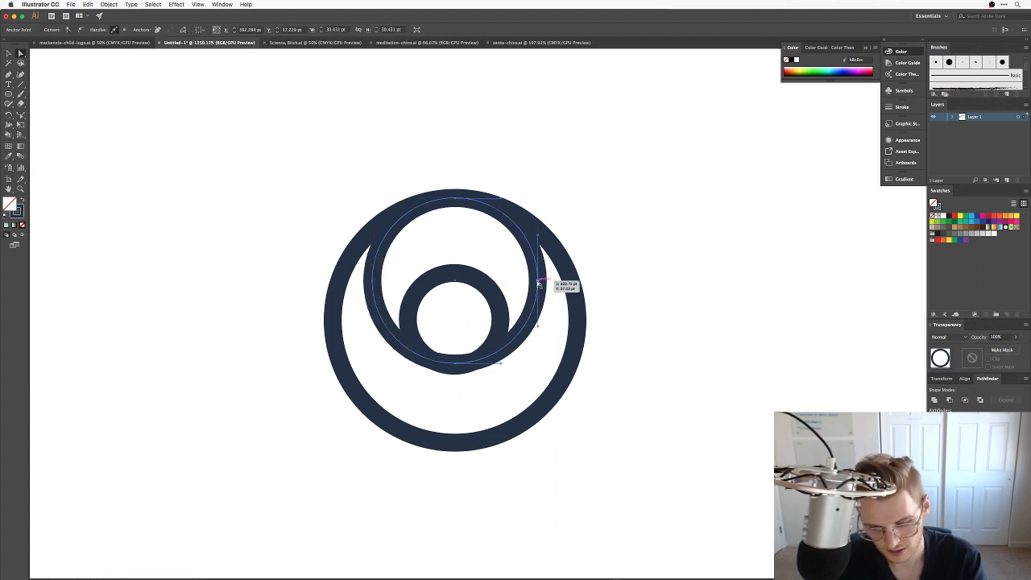
pyautogui.press('Delete')
pyautogui.press('v')
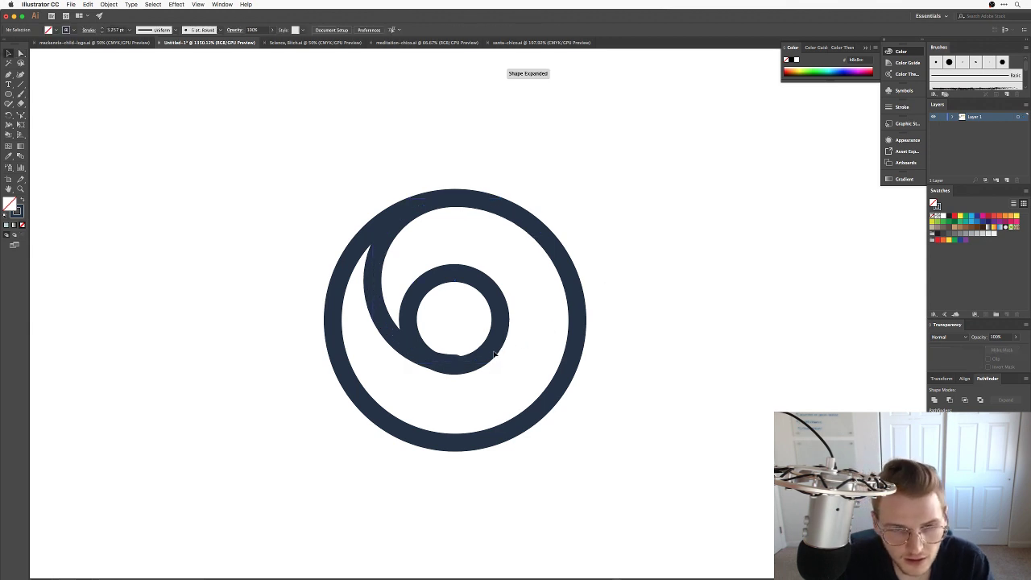
pyautogui.moveTo(495, 352); pyautogui.dragTo(493, 348)
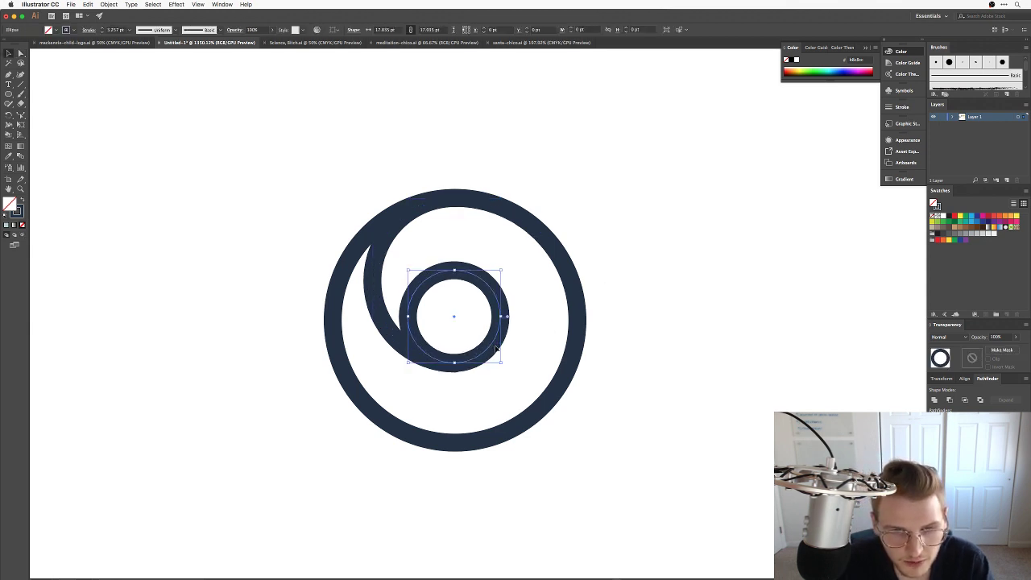
# Remove the left half of the smallest circle by deleting its left anchor point.
pyautogui.press('a')
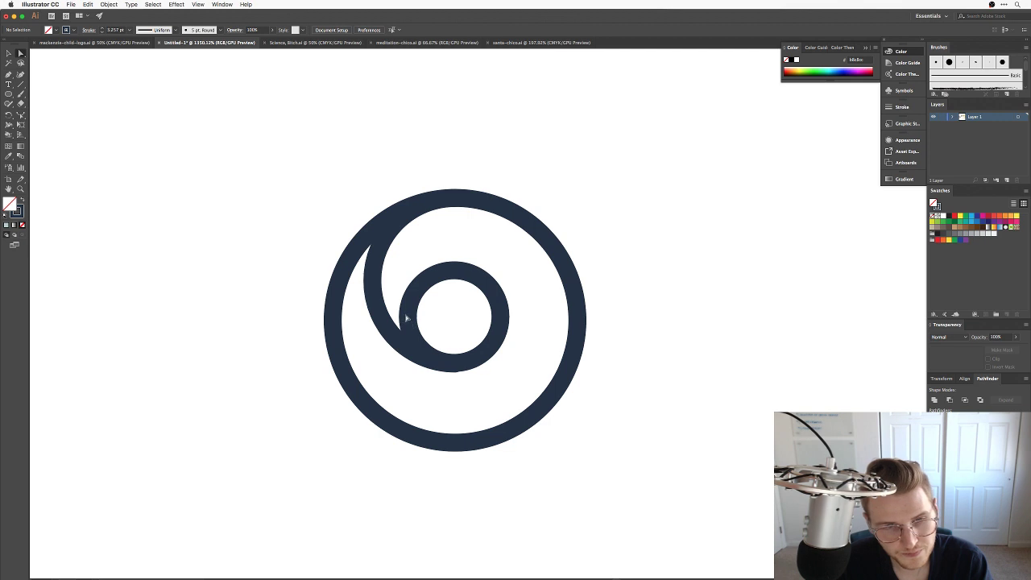
pyautogui.click(409, 318)
pyautogui.press('Delete')
pyautogui.click(626, 239)
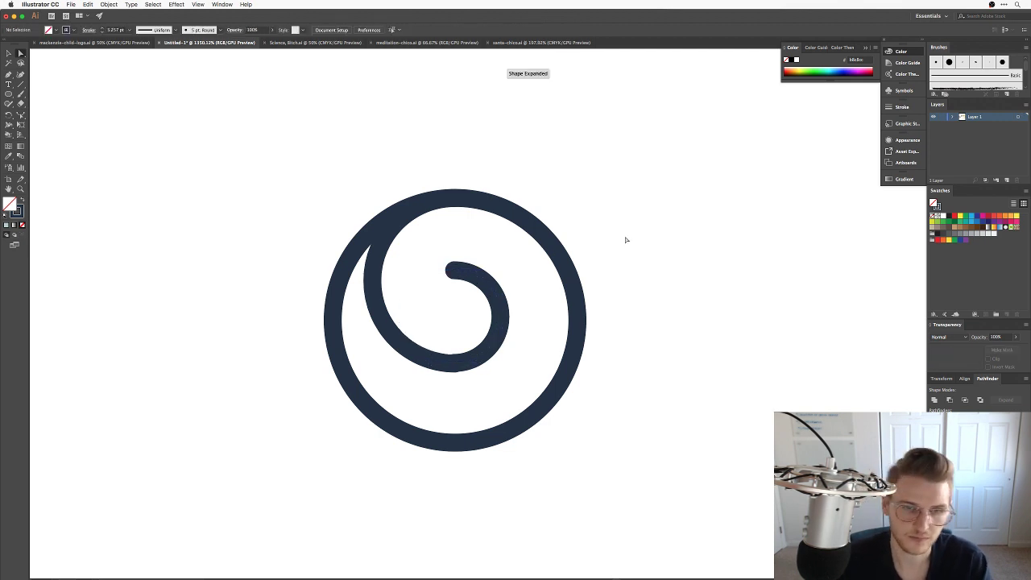
# Try opening the outer circle by deleting its top anchor point, and undo the deletion.
pyautogui.click(410, 433)
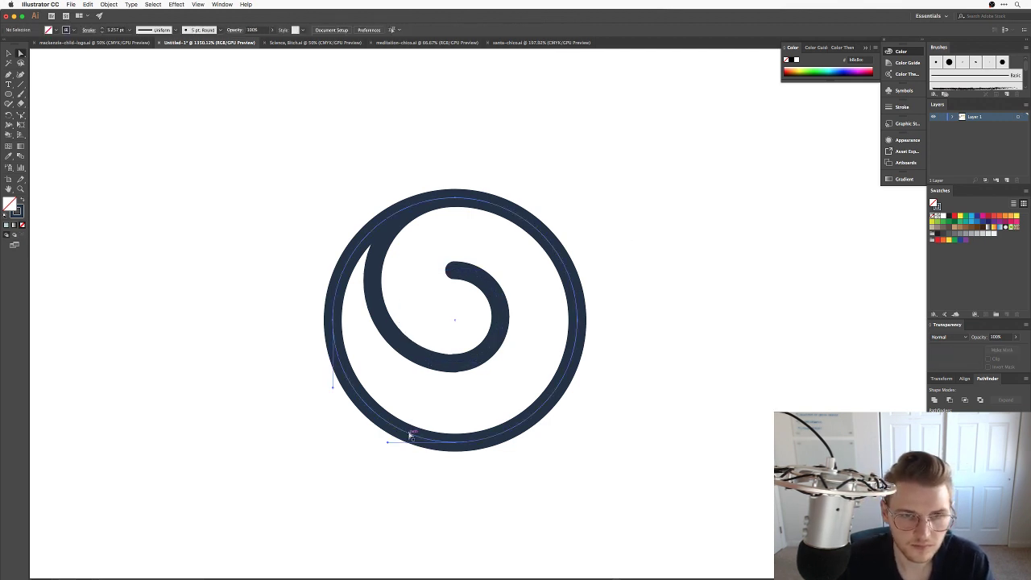
pyautogui.click(455, 199)
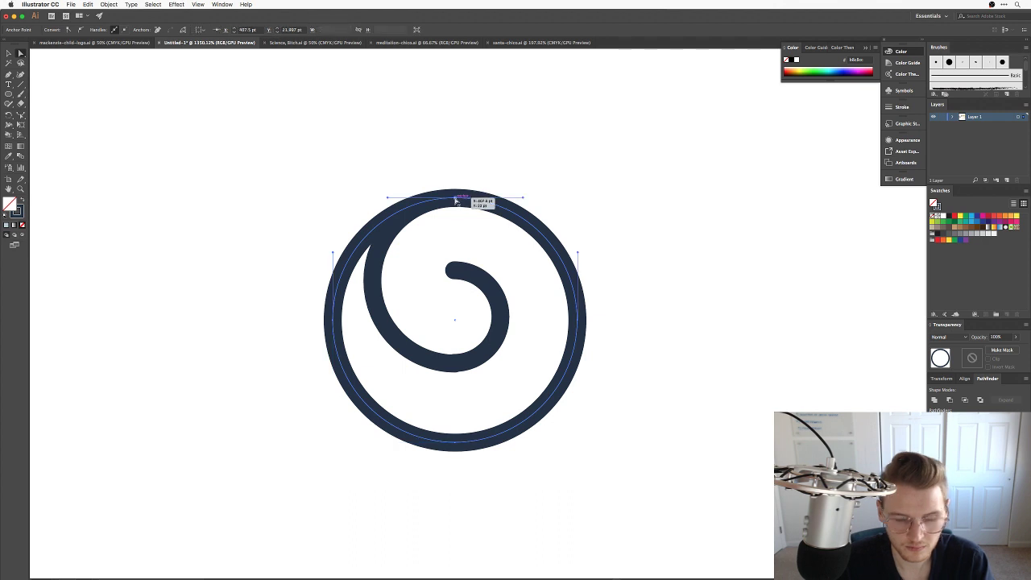
pyautogui.press('Delete')
pyautogui.press('super+z')
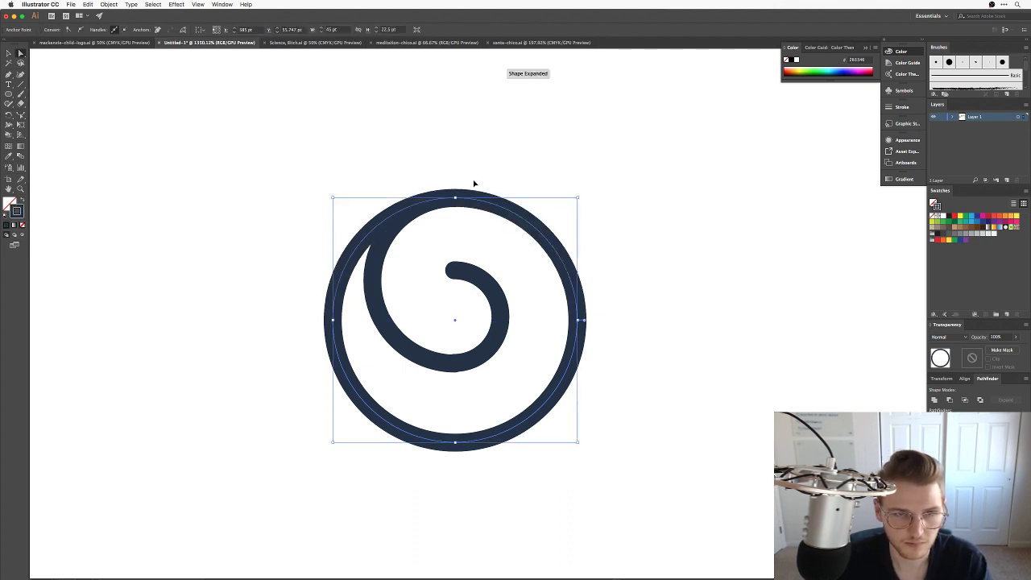
# Try cutting the outer circle at its top anchor point and deleting its upper-right quarter, and restore the full circle.
pyautogui.click(463, 185)
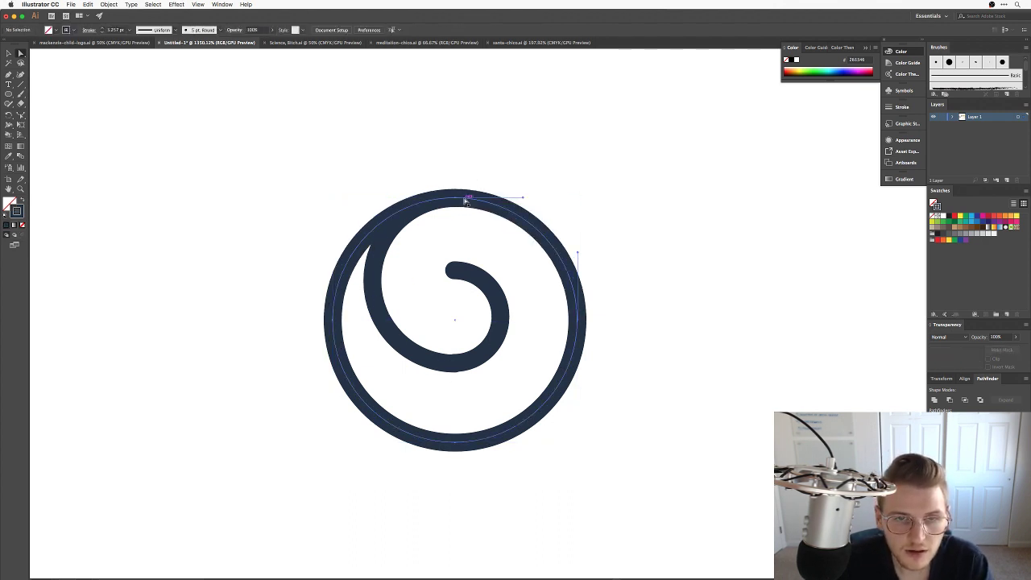
pyautogui.click(458, 200)
pyautogui.click(454, 196)
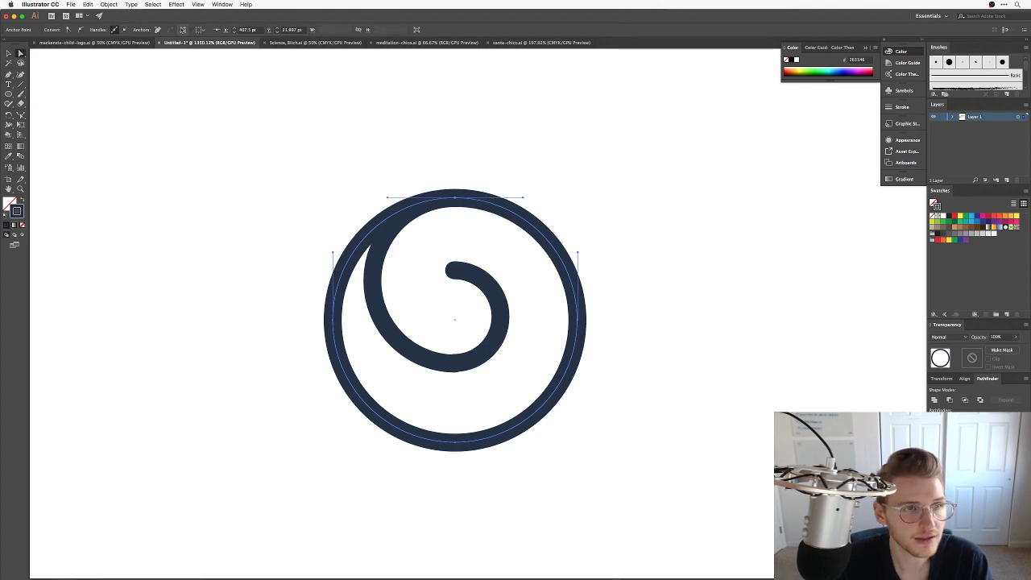
pyautogui.click(182, 30)
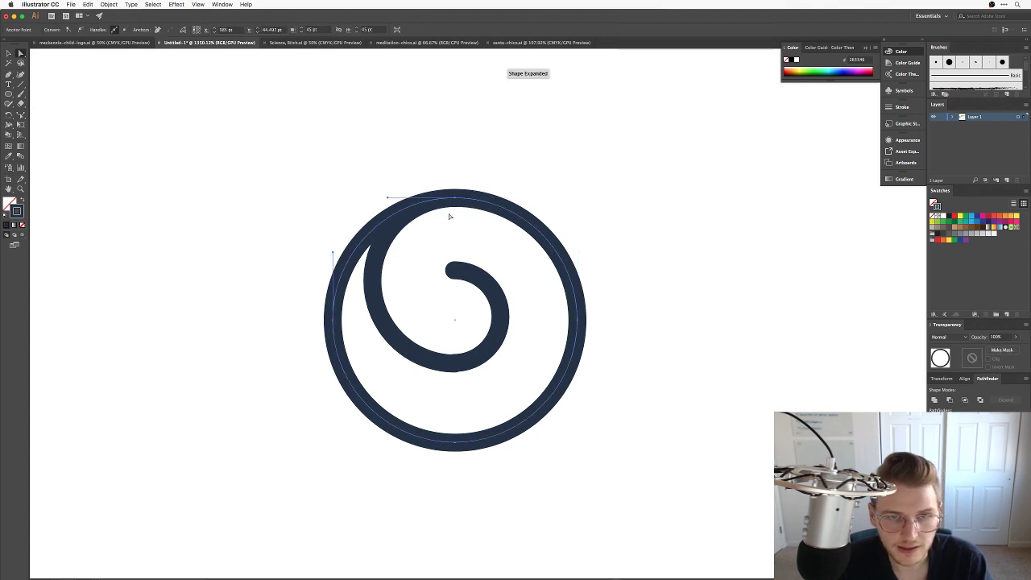
pyautogui.press('Delete')
pyautogui.press('p')
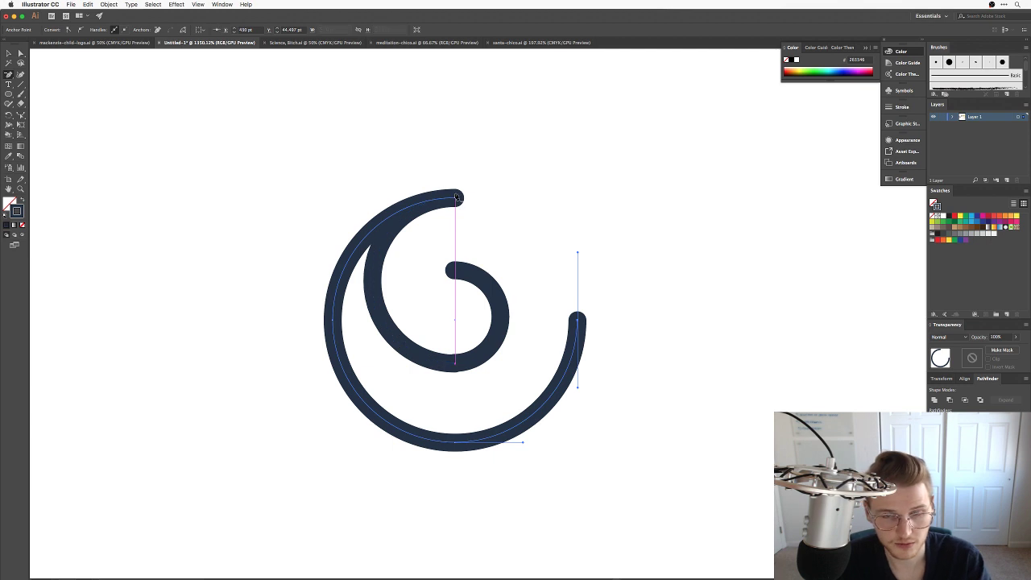
pyautogui.hotkey('ctrl', 'j')
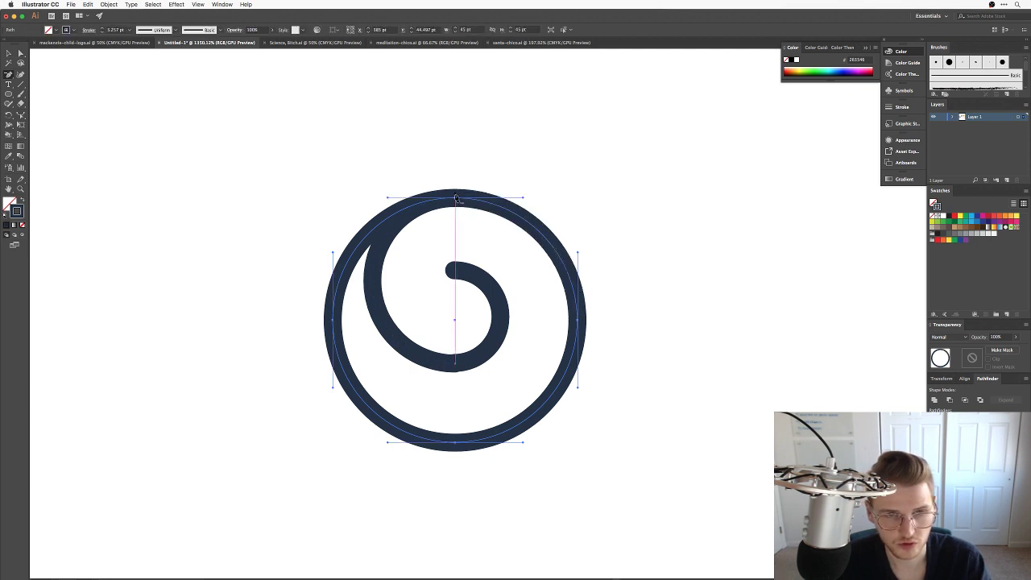
pyautogui.click(439, 216)
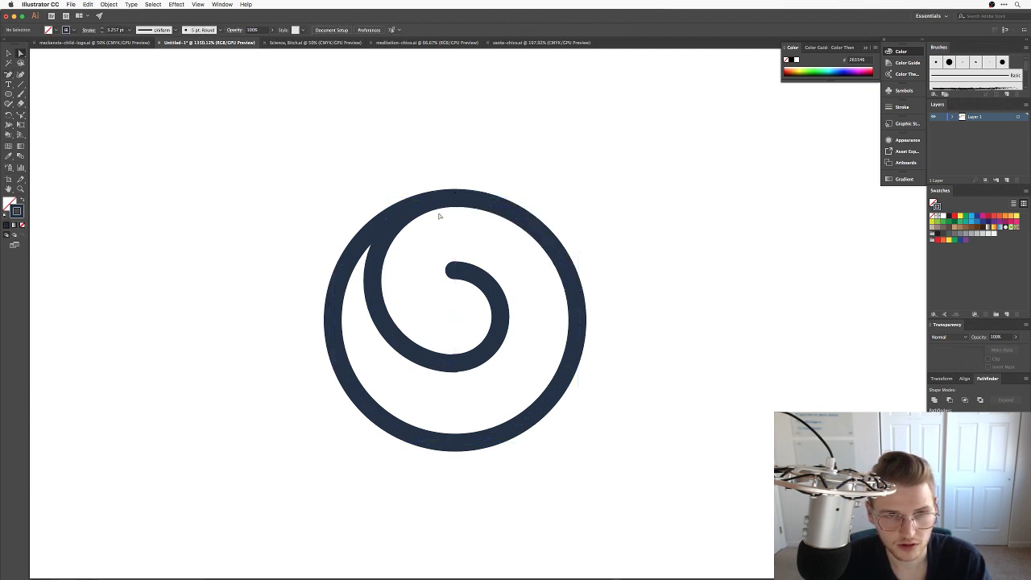
# Delete the outer circle's upper-left quarter segment so the arcs form one continuous spiral.
pyautogui.click(349, 260)
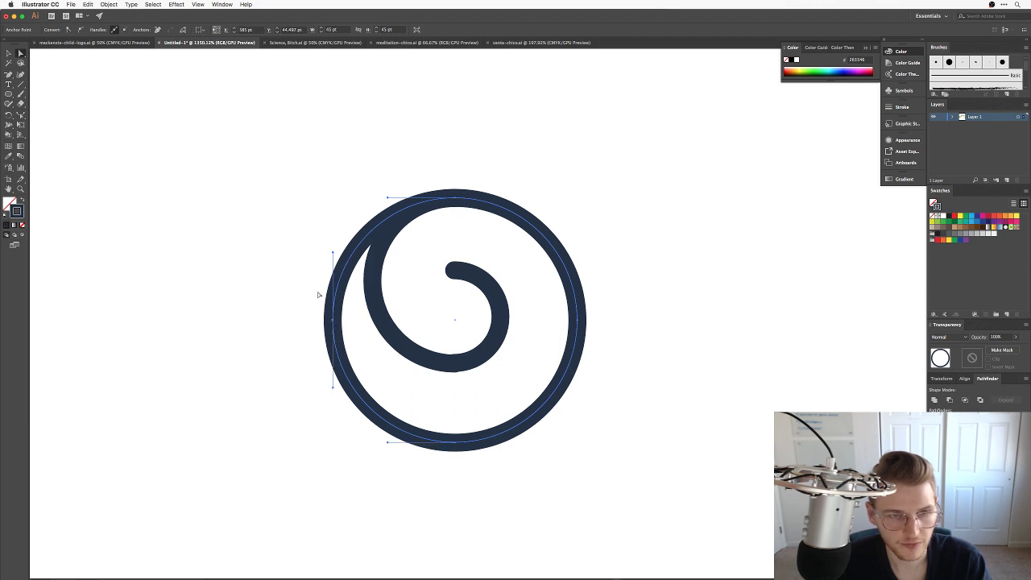
pyautogui.click(318, 256)
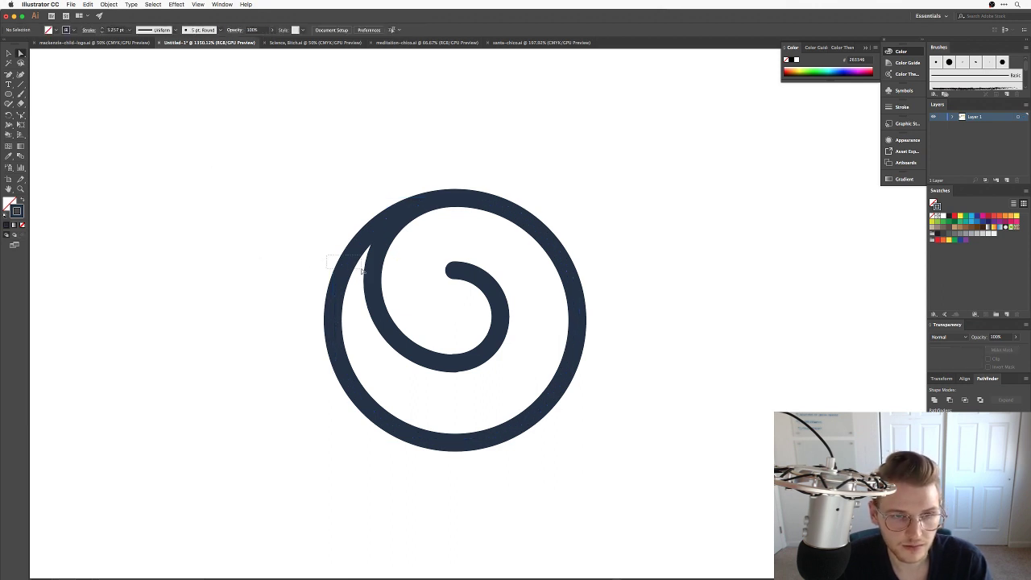
pyautogui.click(334, 253)
pyautogui.press('Delete')
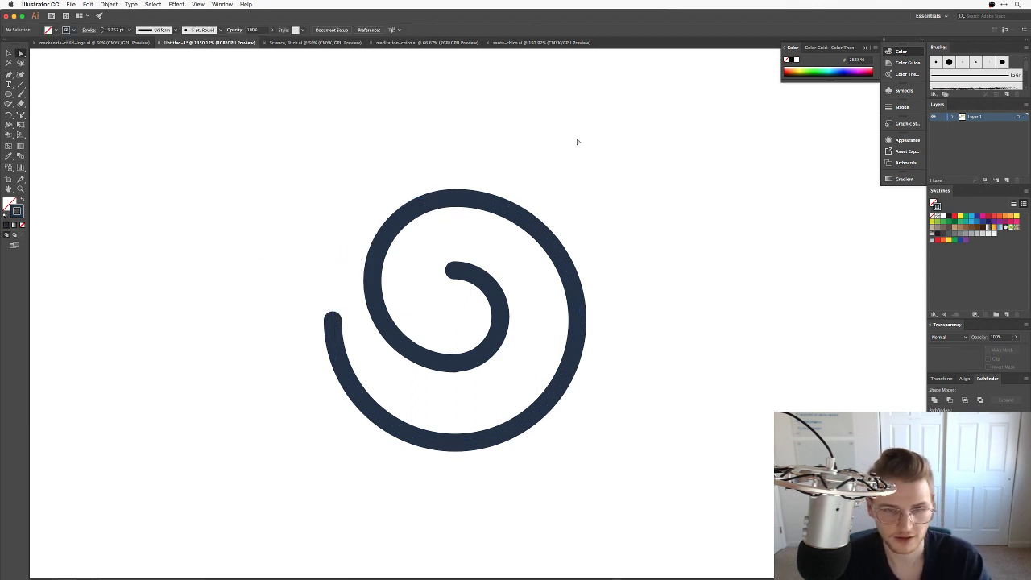
# Move the spiral above the cat's head and rotate it so its outer end sits at the upper left.
pyautogui.press('super+minus')
pyautogui.press('super+minus')
pyautogui.press('super+minus')
pyautogui.press('super+minus')
pyautogui.press('super+minus')
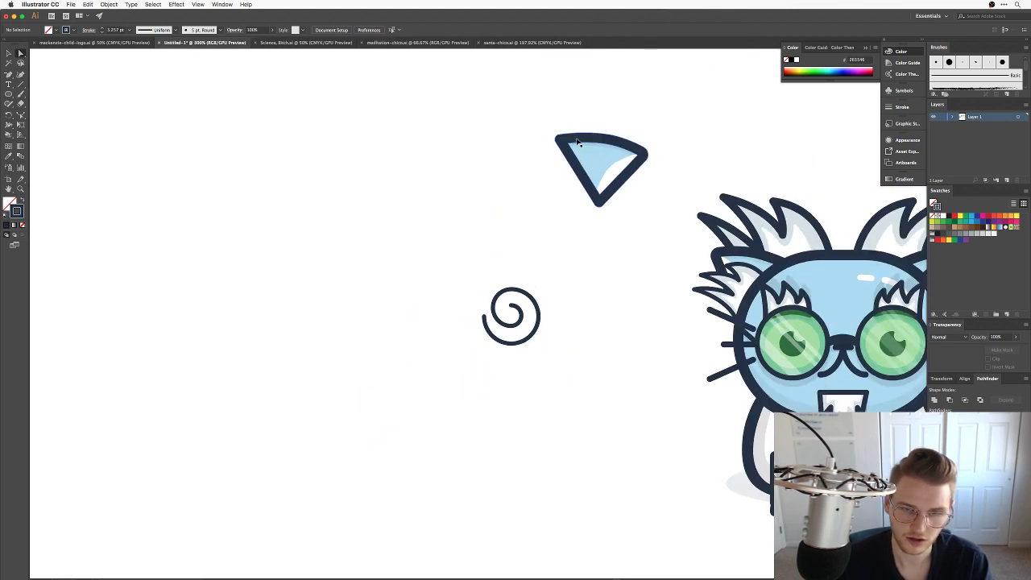
pyautogui.moveTo(540, 337); pyautogui.dragTo(637, 258)
pyautogui.click(442, 311)
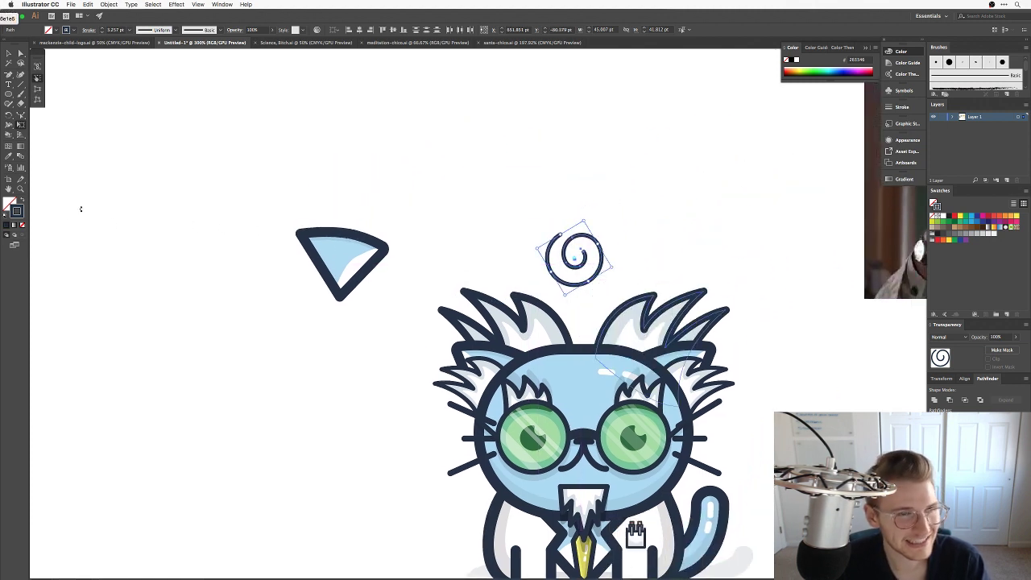
# Set the spiral's stroke color to the light gray d6e1e5.
pyautogui.doubleClick(18, 214)
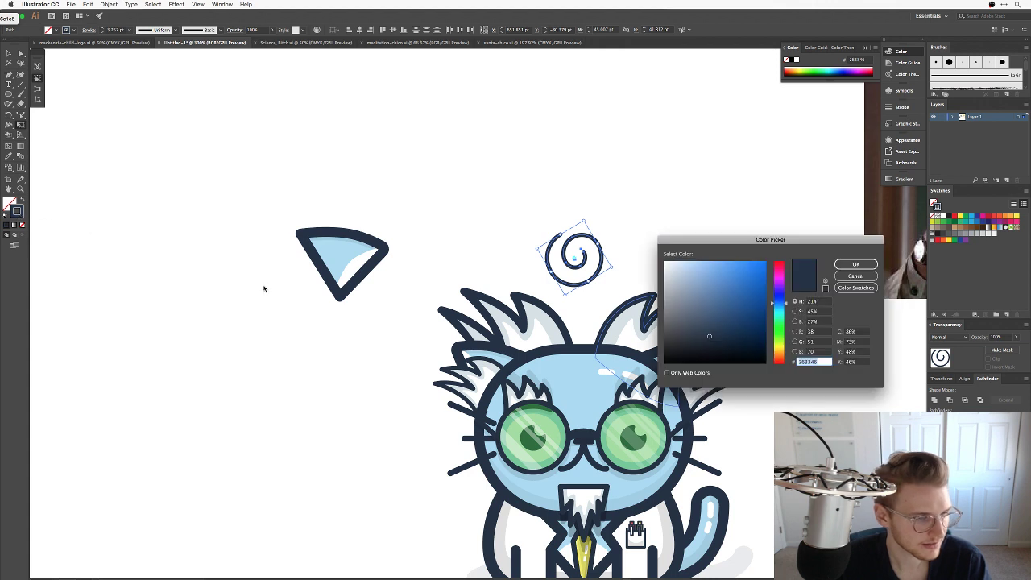
pyautogui.write('d6e1e5')
pyautogui.press('Return')
pyautogui.press('v')
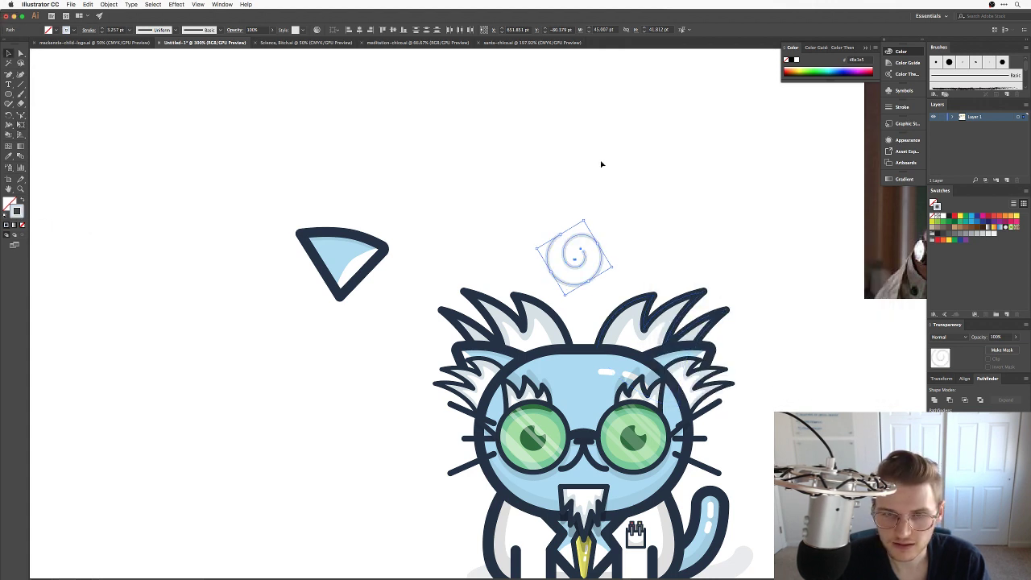
# Extend the spiral's outer end point outward, and scale the spiral down to about 37.5 by 39.4 pt as a group.
pyautogui.click(601, 164)
pyautogui.click(579, 264)
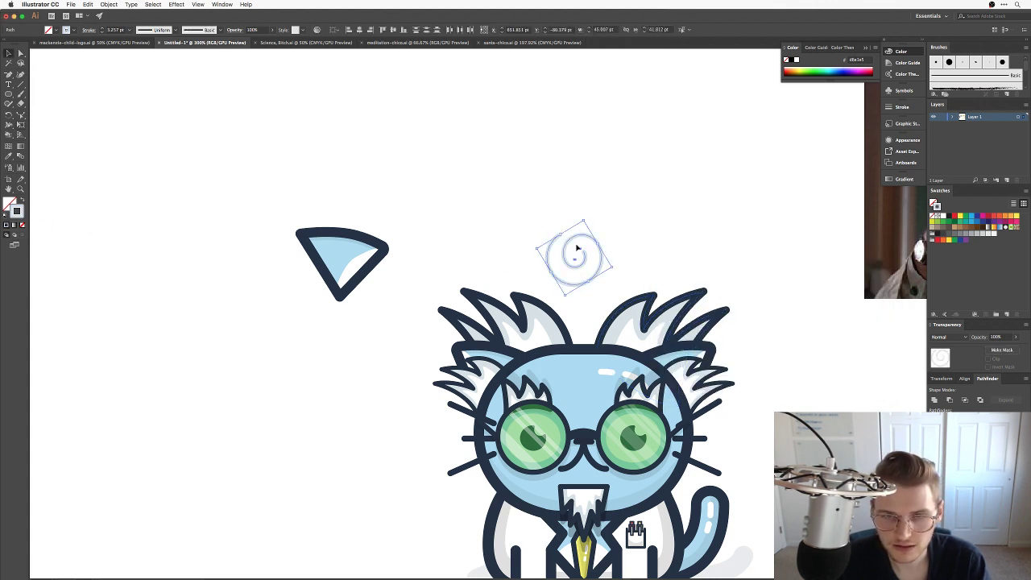
pyautogui.press('a')
pyautogui.moveTo(564, 243); pyautogui.dragTo(605, 262)
pyautogui.click(600, 203)
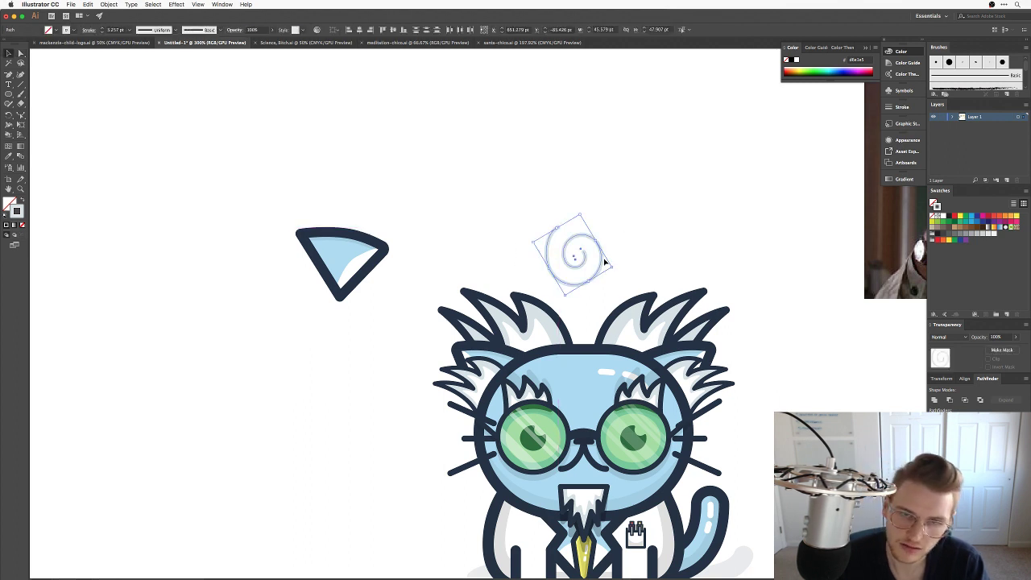
pyautogui.moveTo(579, 214); pyautogui.dragTo(580, 220)
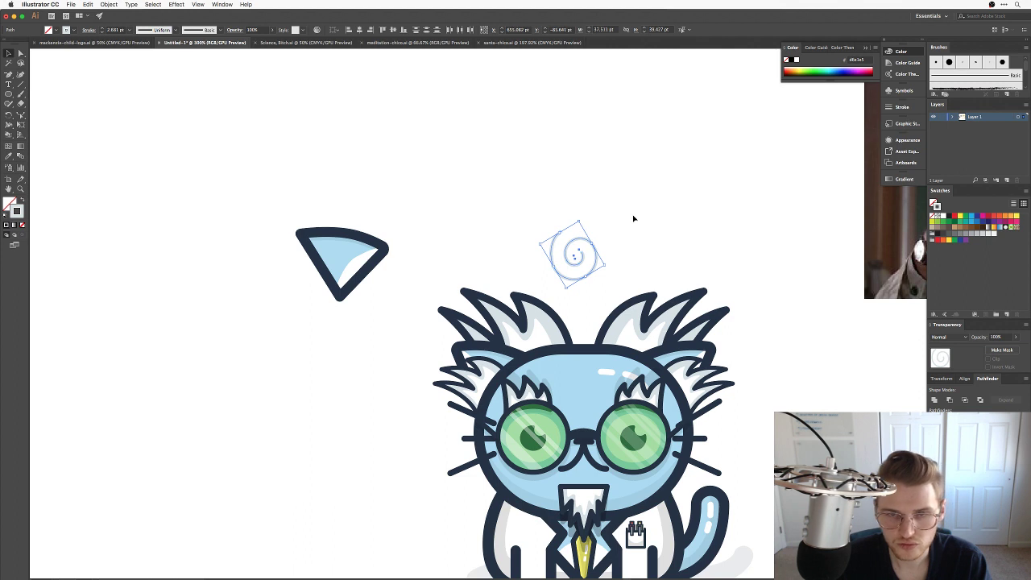
pyautogui.click(636, 247)
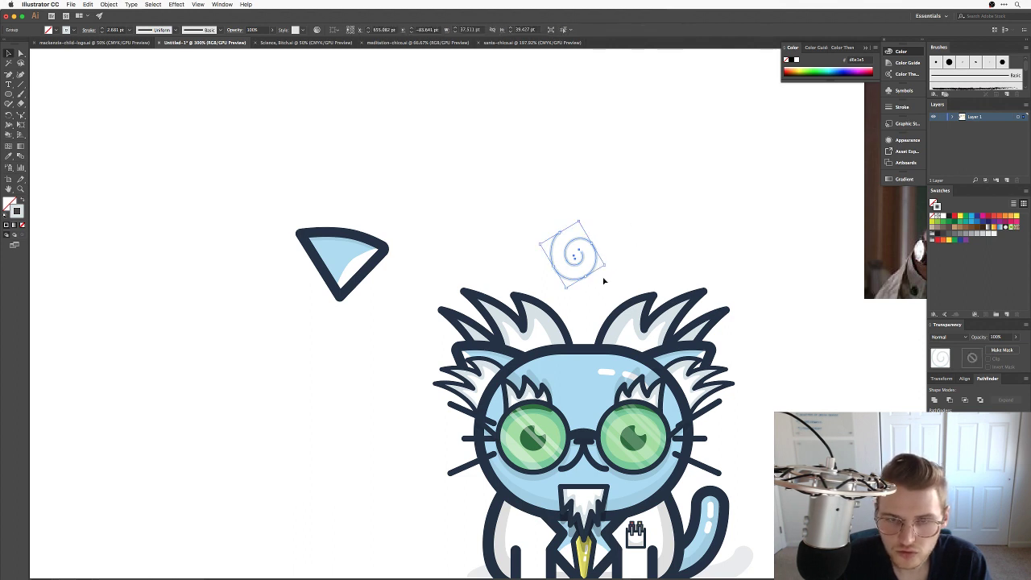
# Add a rotated copy of the swirl about 21 by 22 pt up and to the right, and center the large swirl above the head.
pyautogui.moveTo(592, 268); pyautogui.dragTo(634, 184)
pyautogui.press('e')
pyautogui.press('v')
pyautogui.click(682, 194)
pyautogui.click(679, 237)
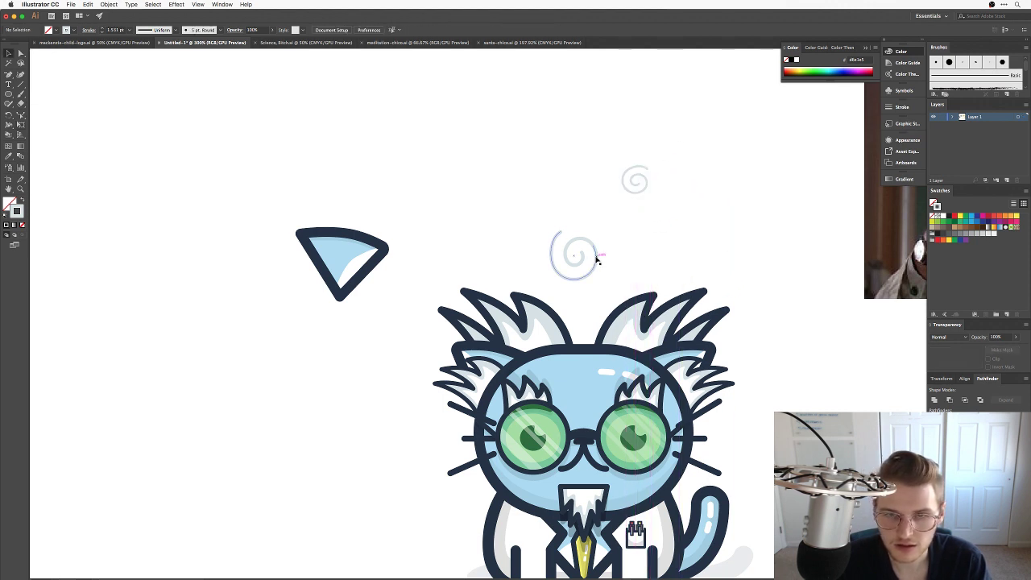
pyautogui.moveTo(598, 261); pyautogui.dragTo(609, 258)
# Place another copy of the large swirl above the cat's left hair tuft.
pyautogui.moveTo(649, 166); pyautogui.dragTo(500, 207)
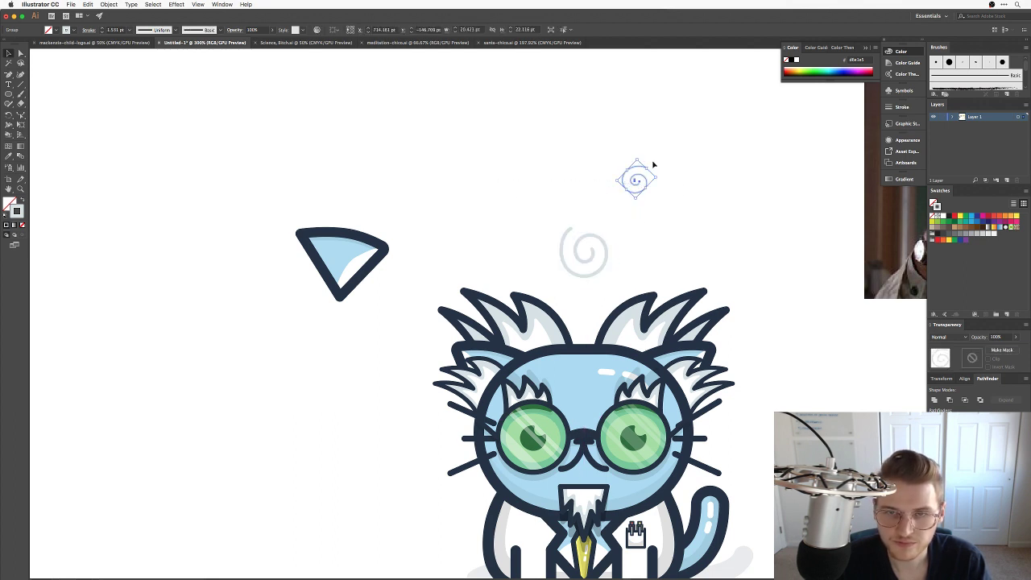
pyautogui.moveTo(640, 178); pyautogui.dragTo(497, 145)
pyautogui.click(332, 198)
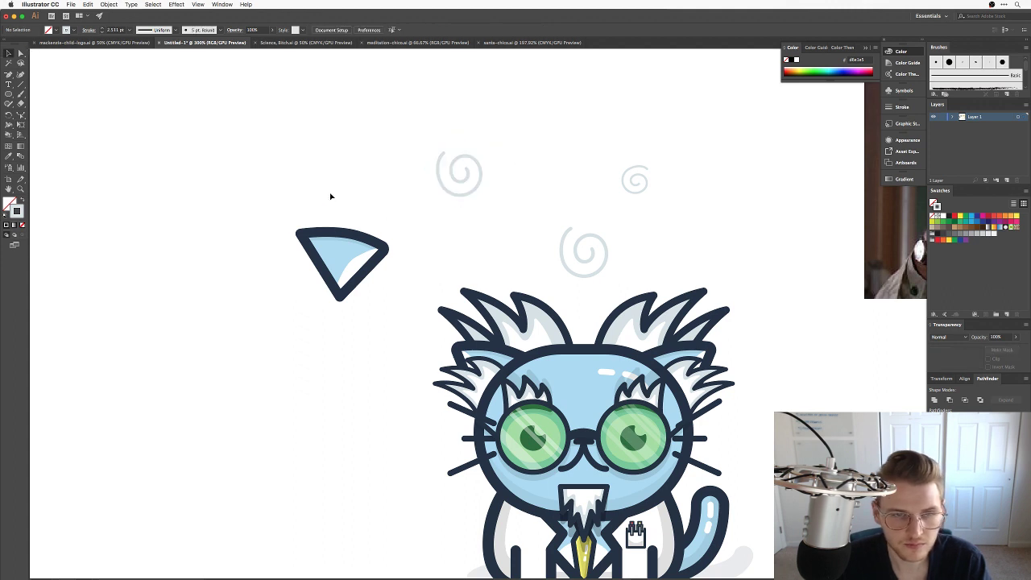
# Delete the leftover blue wedge shape beside the cat.
pyautogui.click(339, 284)
pyautogui.press('Delete')
pyautogui.hscroll(3, 423, 187)
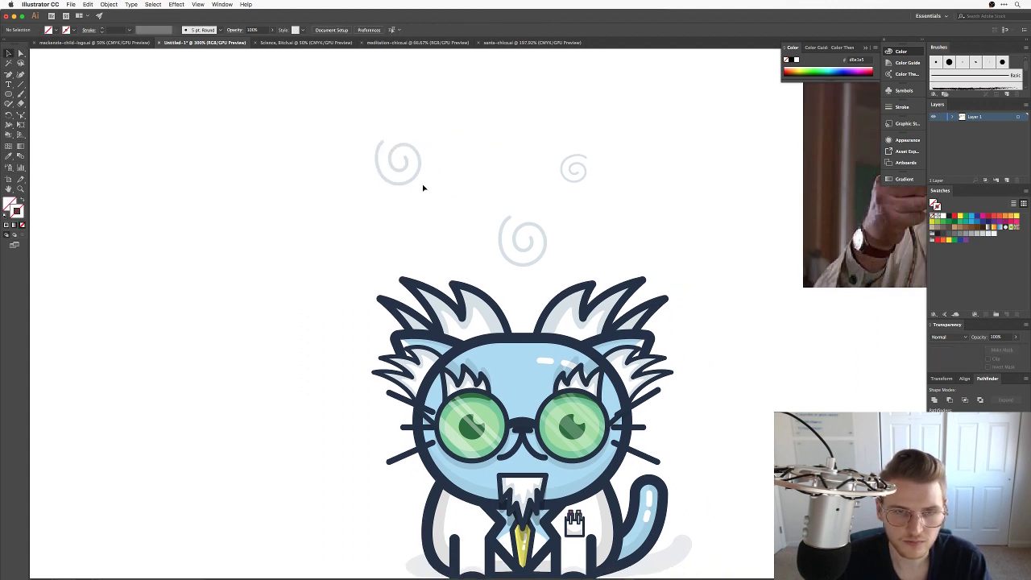
# Move the upper-left swirl copy closer to the large swirl and shrink it to about 13.8 by 13.5 pt.
pyautogui.moveTo(415, 180); pyautogui.dragTo(475, 202)
pyautogui.click(498, 193)
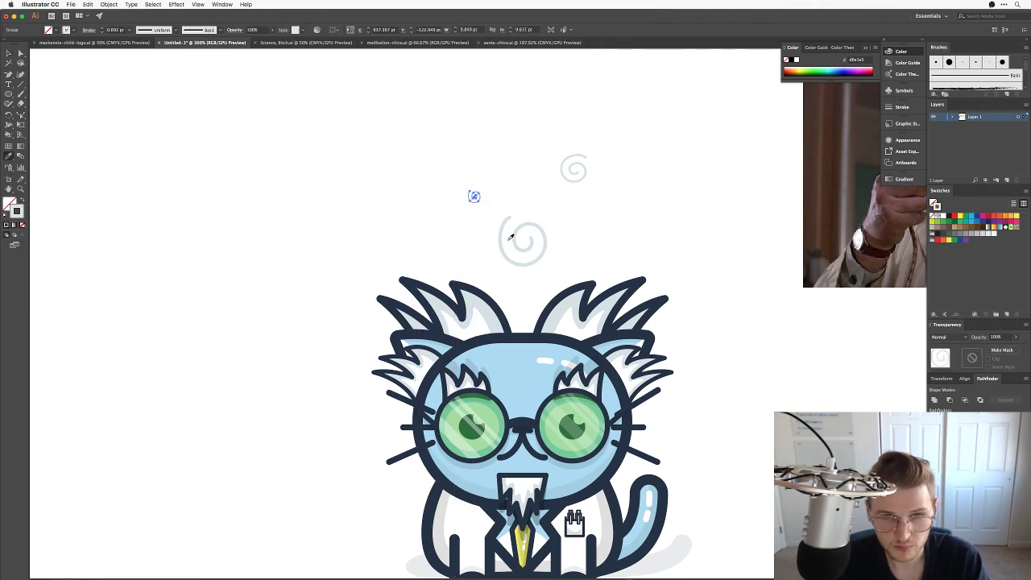
pyautogui.press('v')
pyautogui.click(522, 170)
pyautogui.press('super+z')
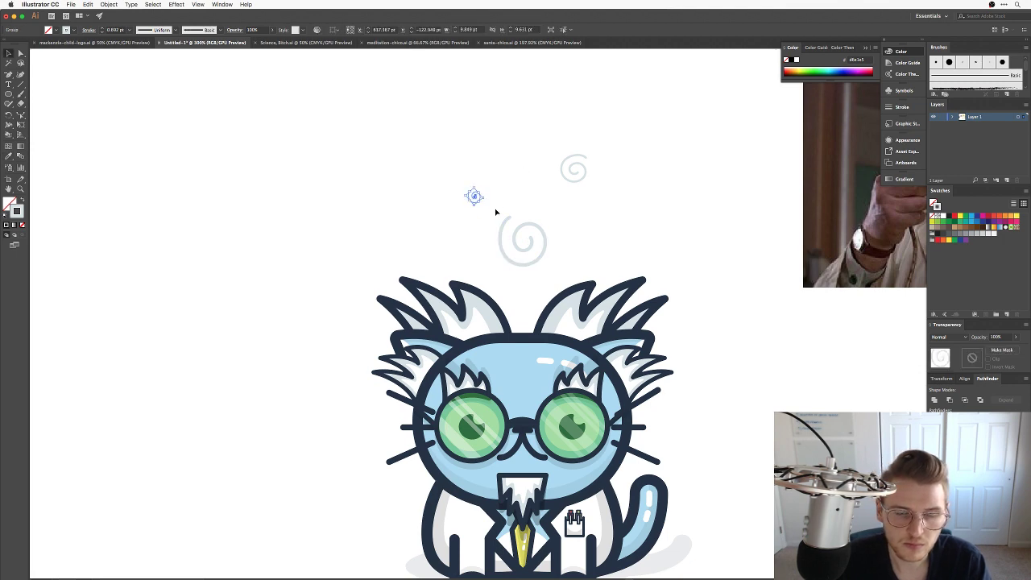
pyautogui.moveTo(483, 198); pyautogui.dragTo(488, 198)
# Try matching the smallest swirl's stroke to the large swirl's with the Eyedropper, and undo the change.
pyautogui.press('i')
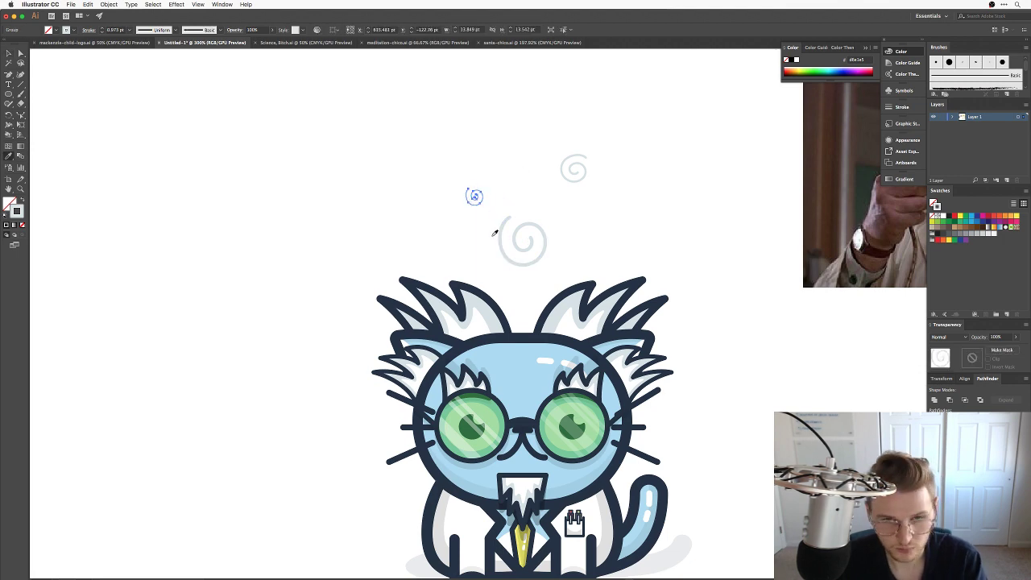
pyautogui.click(505, 230)
pyautogui.press('v')
pyautogui.click(501, 187)
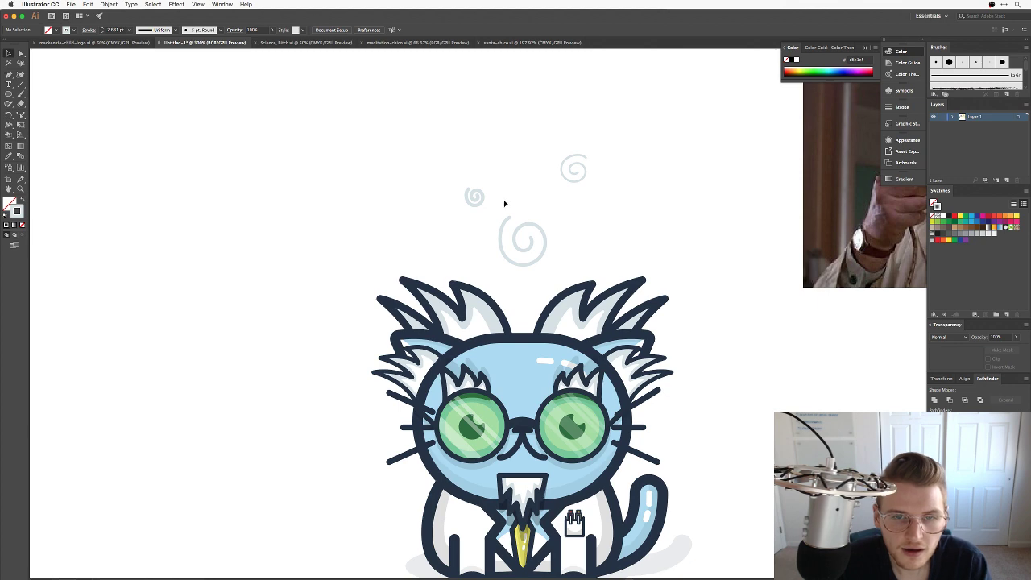
pyautogui.press('super+z')
pyautogui.click(599, 205)
pyautogui.press('super+z')
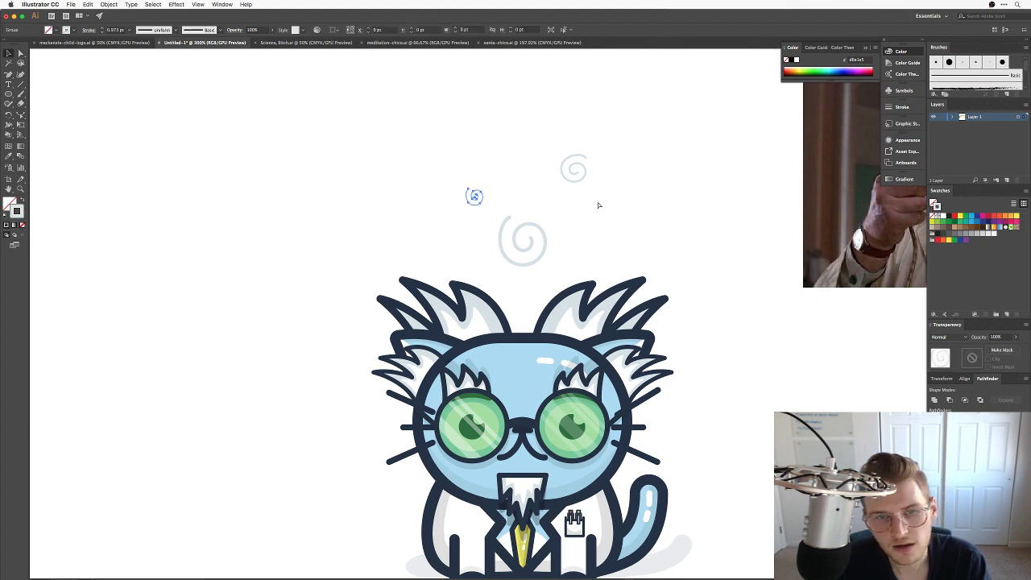
pyautogui.click(598, 205)
pyautogui.scroll(-3, 599, 206)
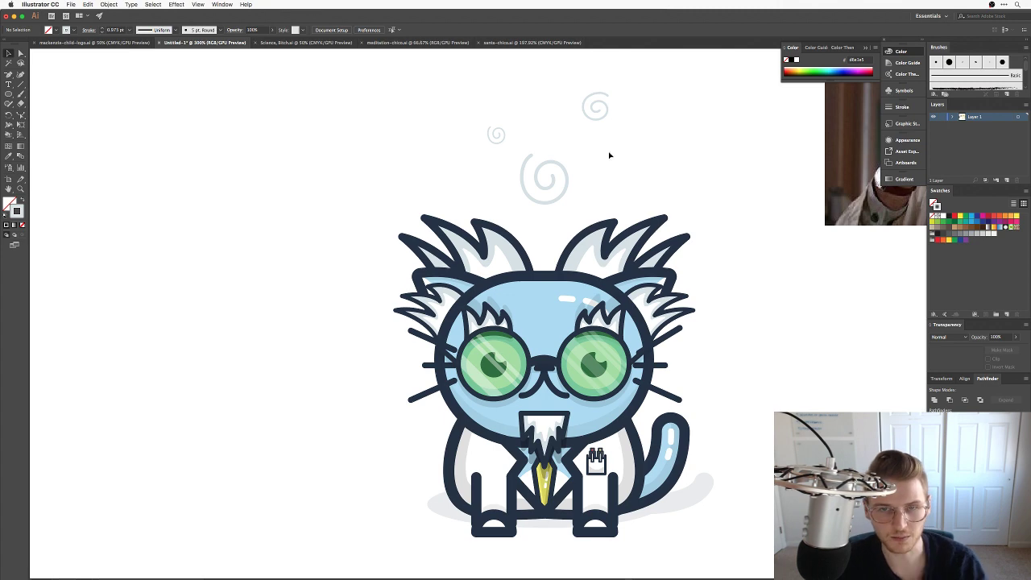
pyautogui.moveTo(633, 151); pyautogui.dragTo(534, 282)
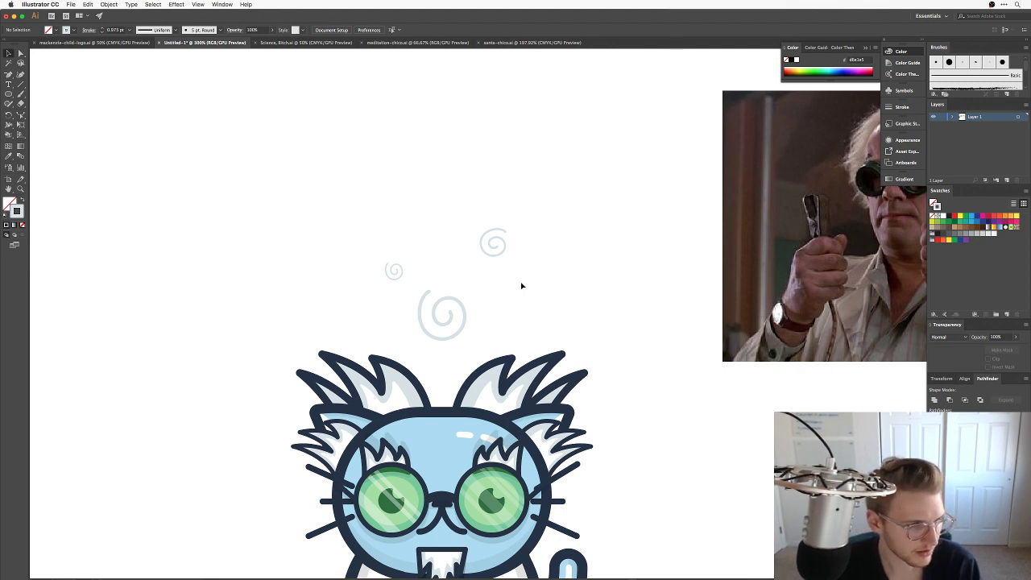
# Switch to Chrome, search Google for "space in doc mac" in a new tab and open the iMore article on adding Dock spaces.
pyautogui.press('super+Tab')
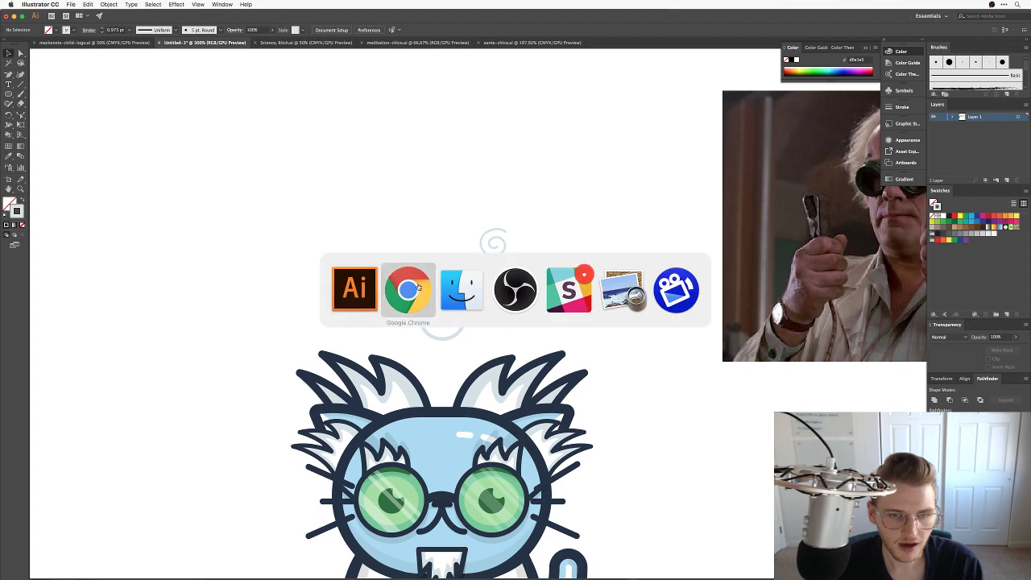
pyautogui.press('super+t')
pyautogui.write('space')
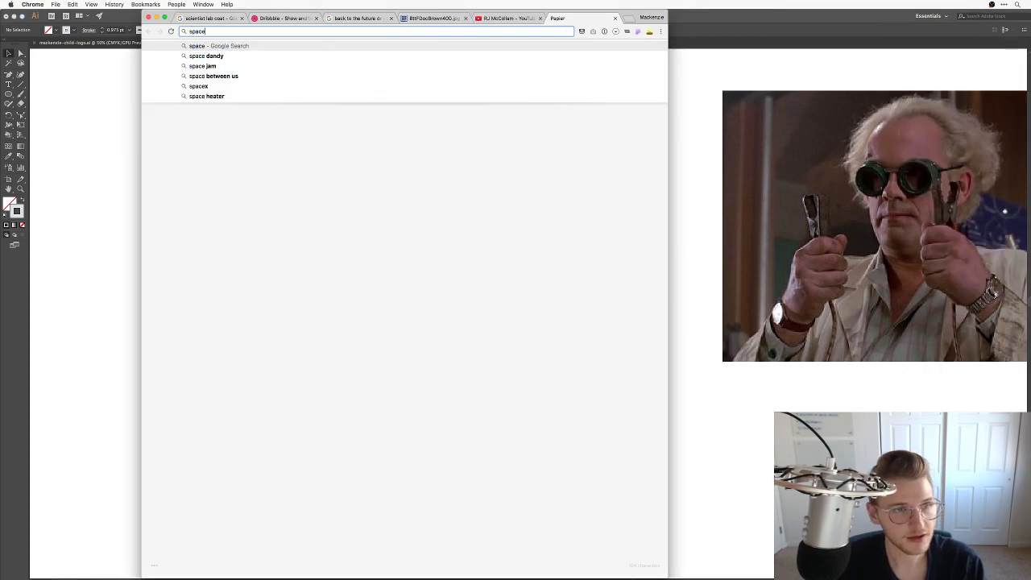
pyautogui.write(' in doc mac')
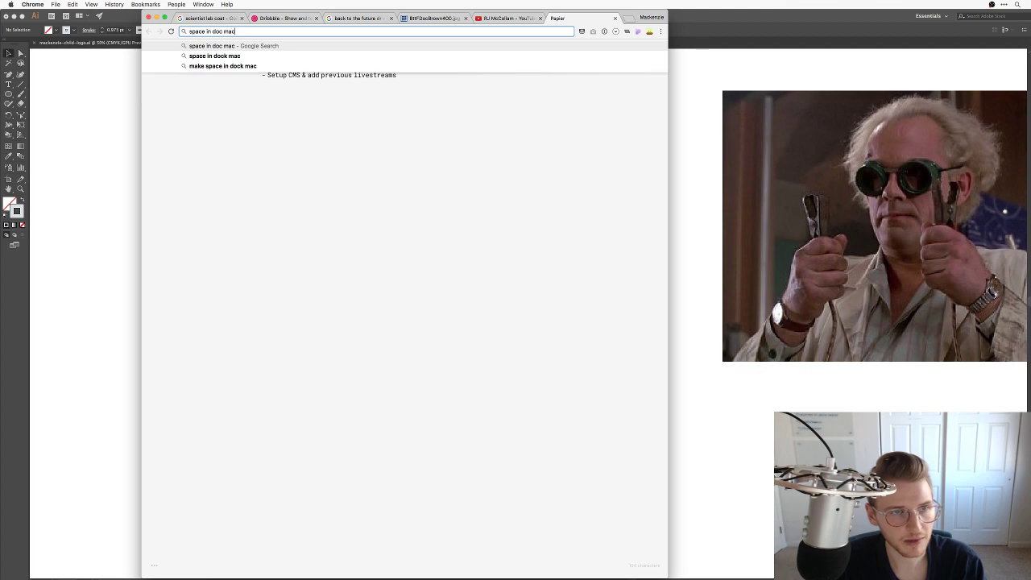
pyautogui.press('Return')
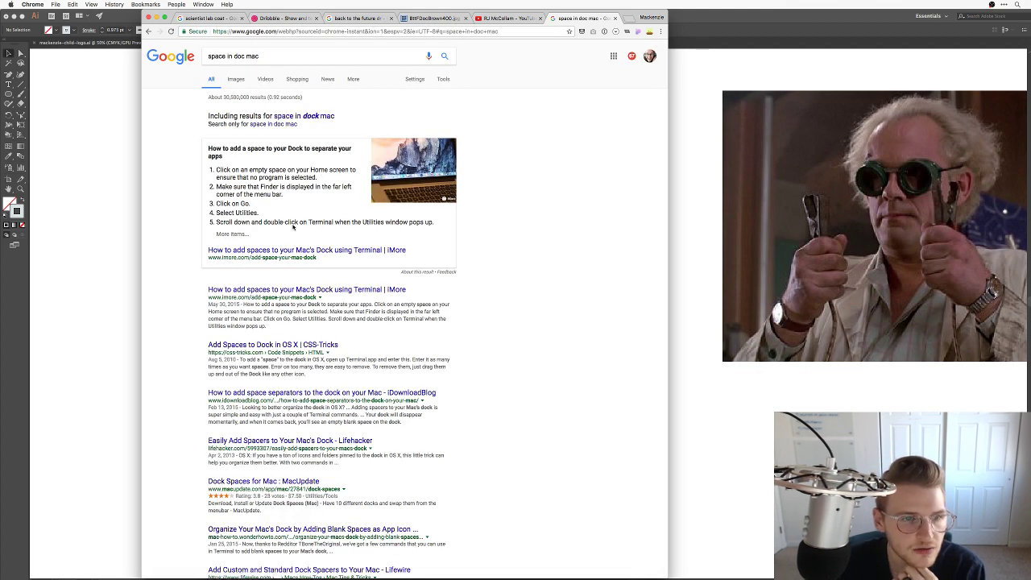
pyautogui.click(287, 253)
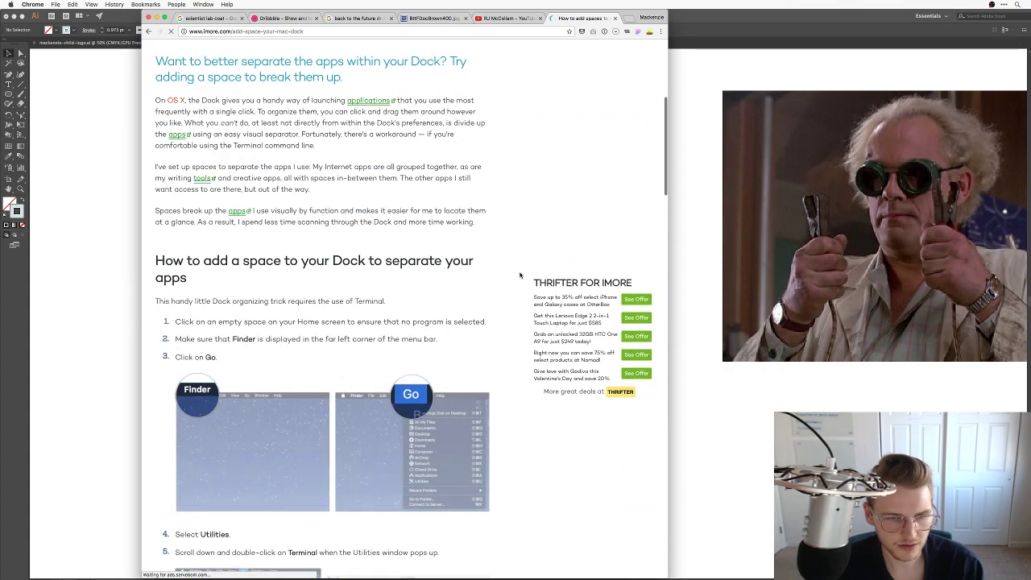
# Skim the iMore article on adding Dock spaces, close its tab and return to the cat illustration in Illustrator.
pyautogui.press('super+l')
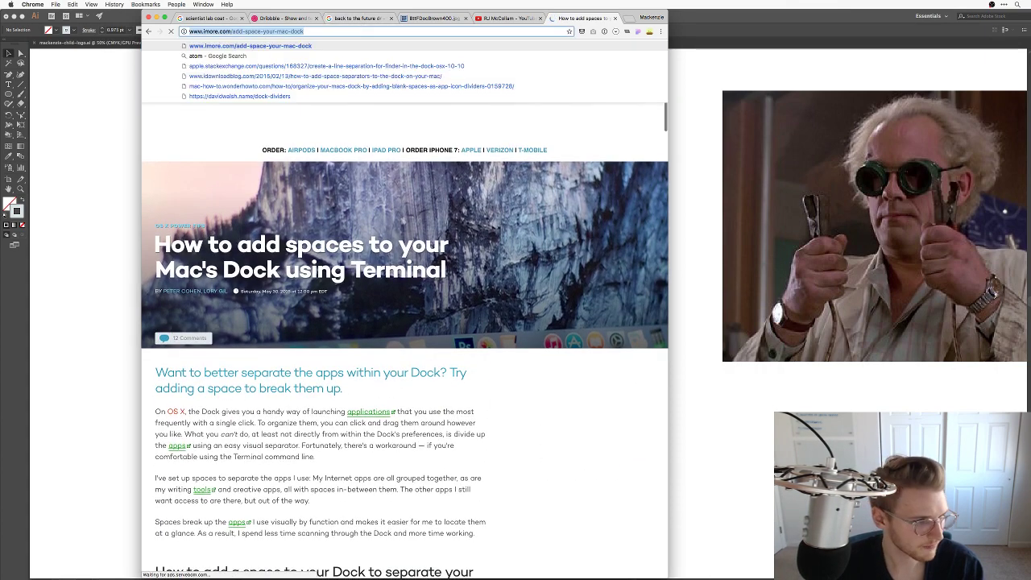
pyautogui.press('super+Tab')
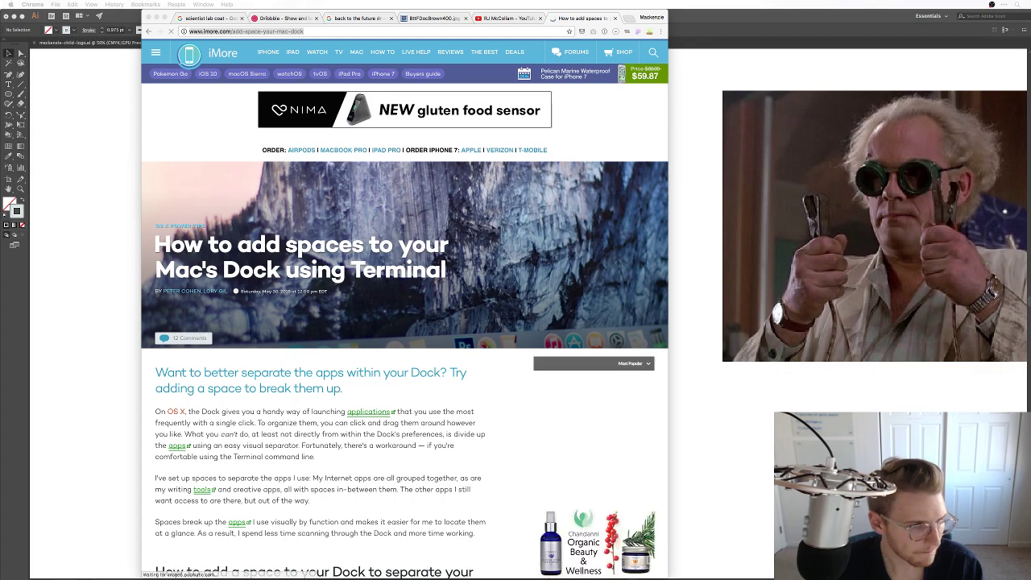
pyautogui.scroll(-15, 451, 250)
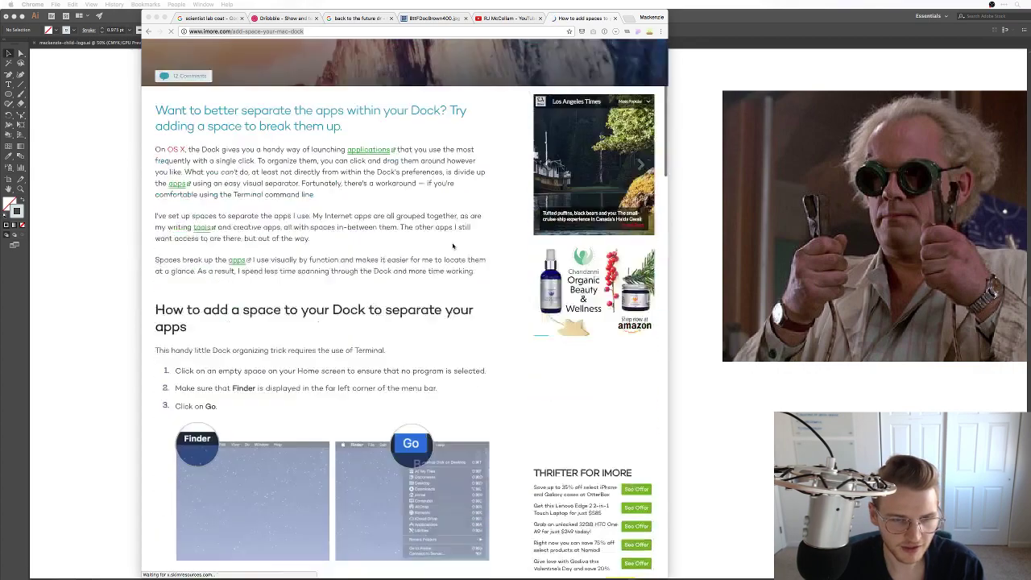
pyautogui.press('super+w')
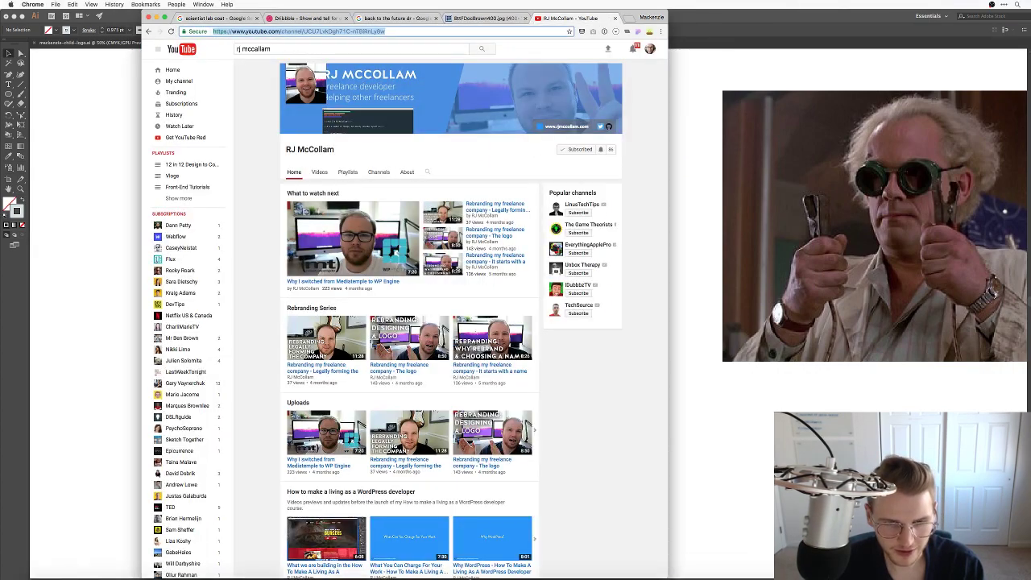
pyautogui.moveTo(320, 558)
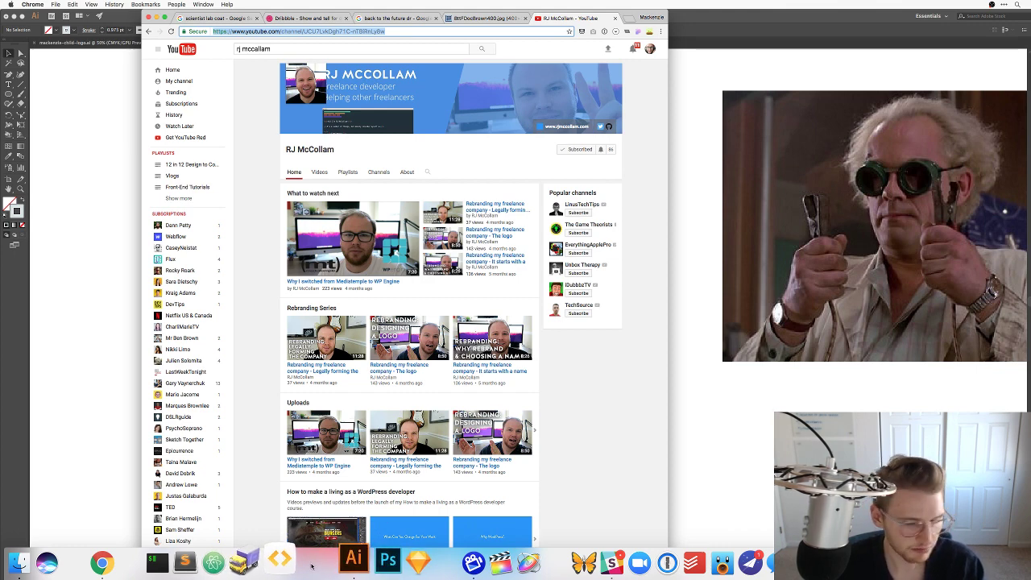
pyautogui.click(716, 472)
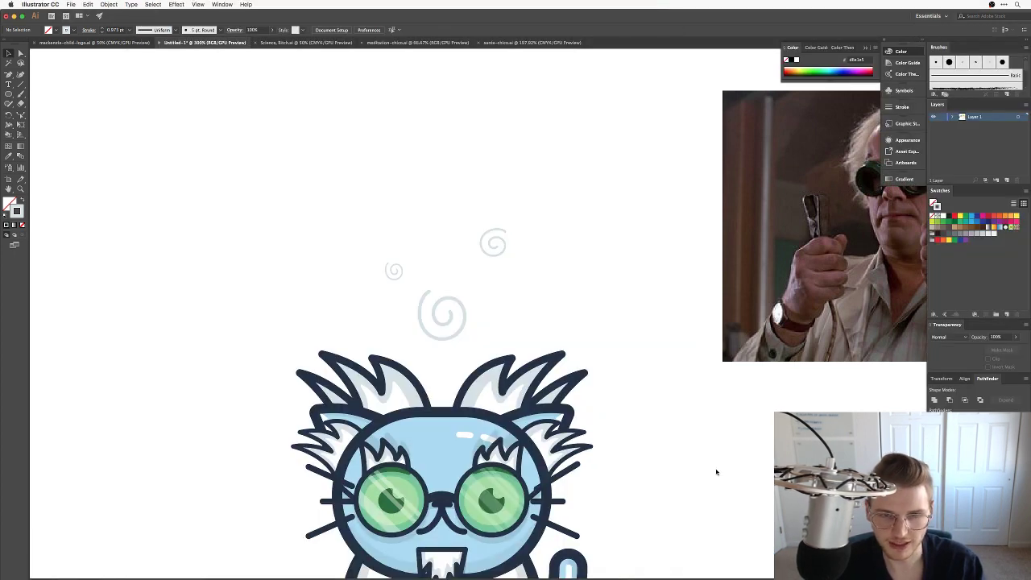
# Draw a circle about 8.2 pt wide to the right of the large swirl and set its stroke to 3 pt.
pyautogui.moveTo(650, 515); pyautogui.dragTo(692, 367)
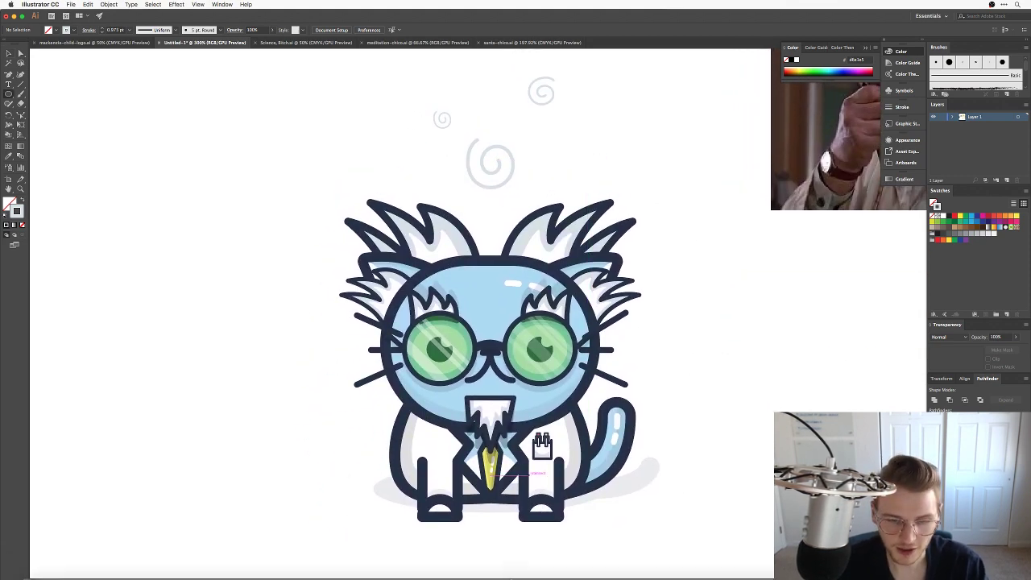
pyautogui.moveTo(452, 564)
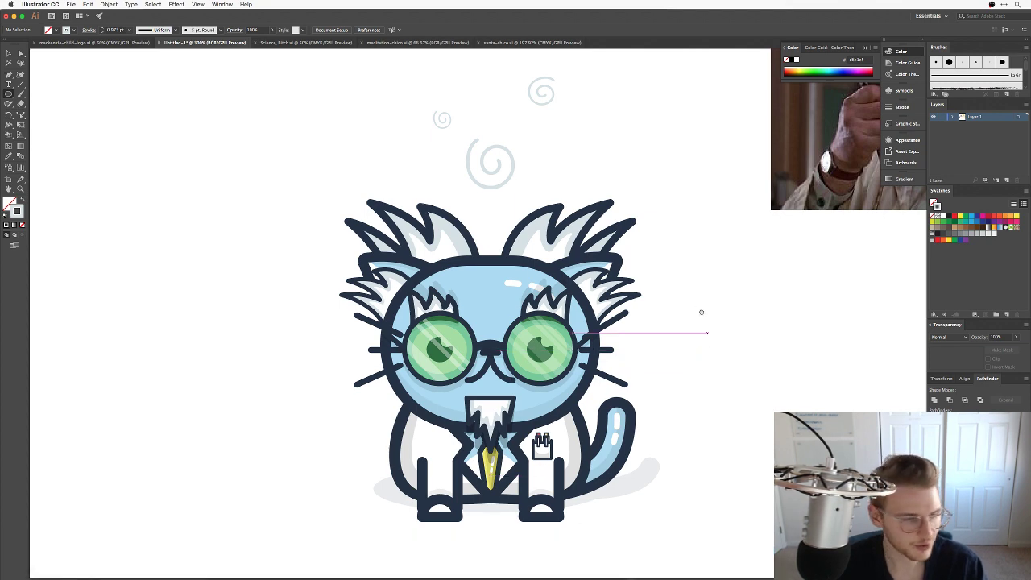
pyautogui.moveTo(702, 311); pyautogui.dragTo(694, 343)
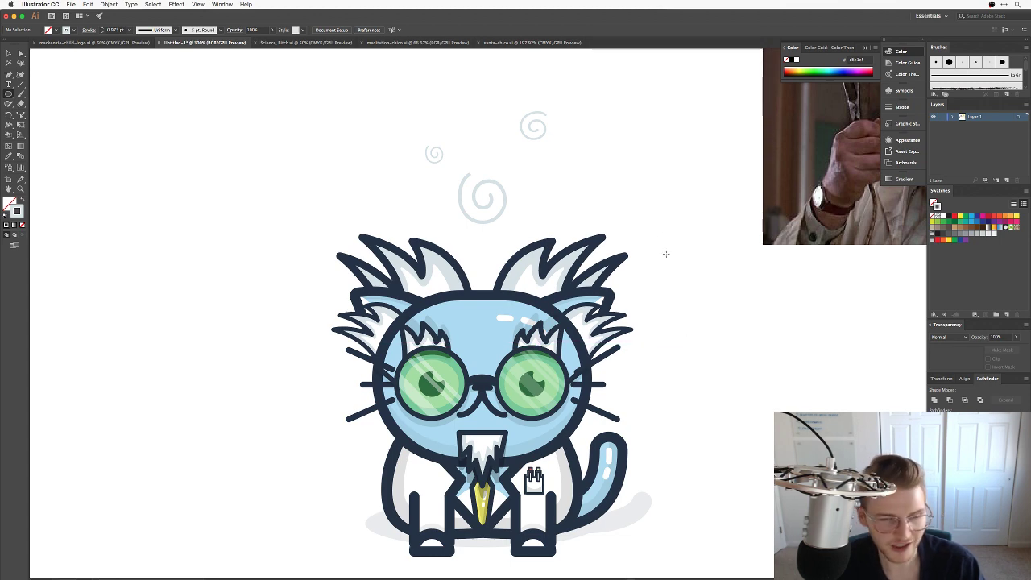
pyautogui.moveTo(574, 179); pyautogui.dragTo(580, 184)
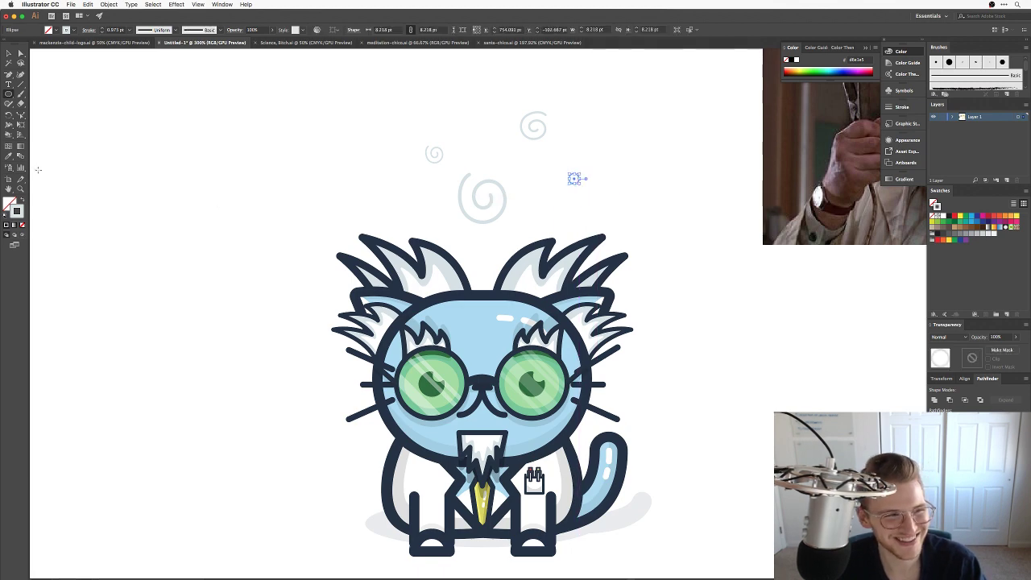
pyautogui.click(103, 29)
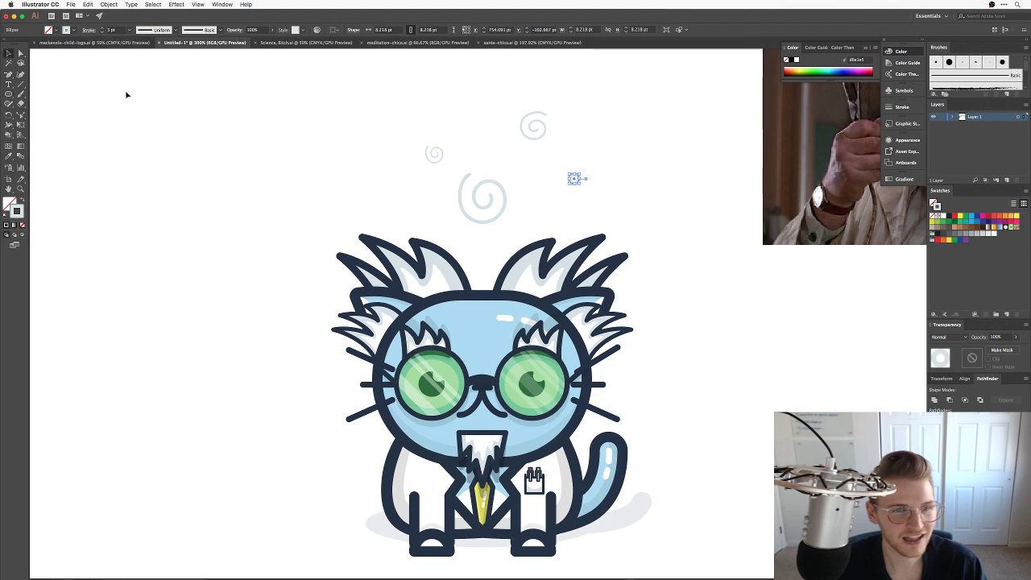
# Place a copy of the circle to the upper left of the three swirls.
pyautogui.click(539, 190)
pyautogui.moveTo(570, 186); pyautogui.dragTo(376, 109)
pyautogui.click(422, 117)
pyautogui.scroll(3, 422, 117)
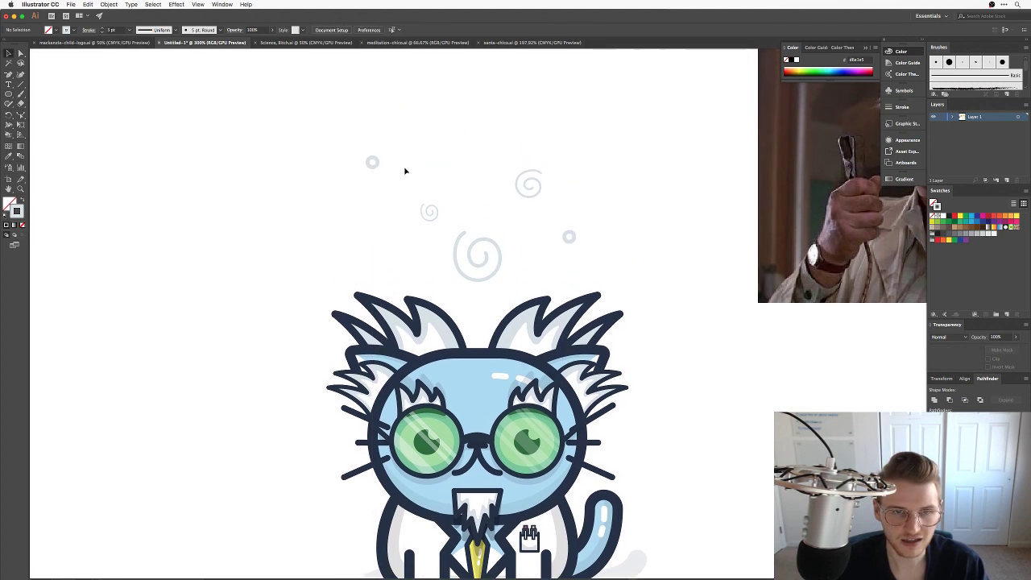
# Shrink the upper-left circle to about 5 pt and place a copy of it lower down, left of the large swirl.
pyautogui.click(373, 162)
pyautogui.moveTo(373, 165); pyautogui.dragTo(411, 273)
pyautogui.click(389, 170)
pyautogui.click(477, 148)
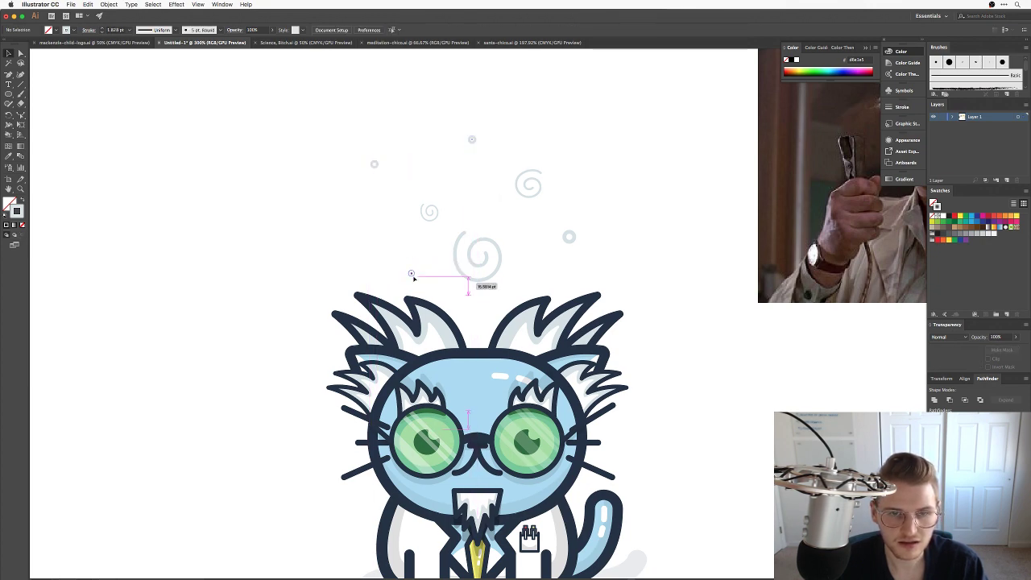
# Delete the two smaller swirls and move the upper-left small circle closer to the large swirl.
pyautogui.moveTo(428, 212); pyautogui.dragTo(448, 190)
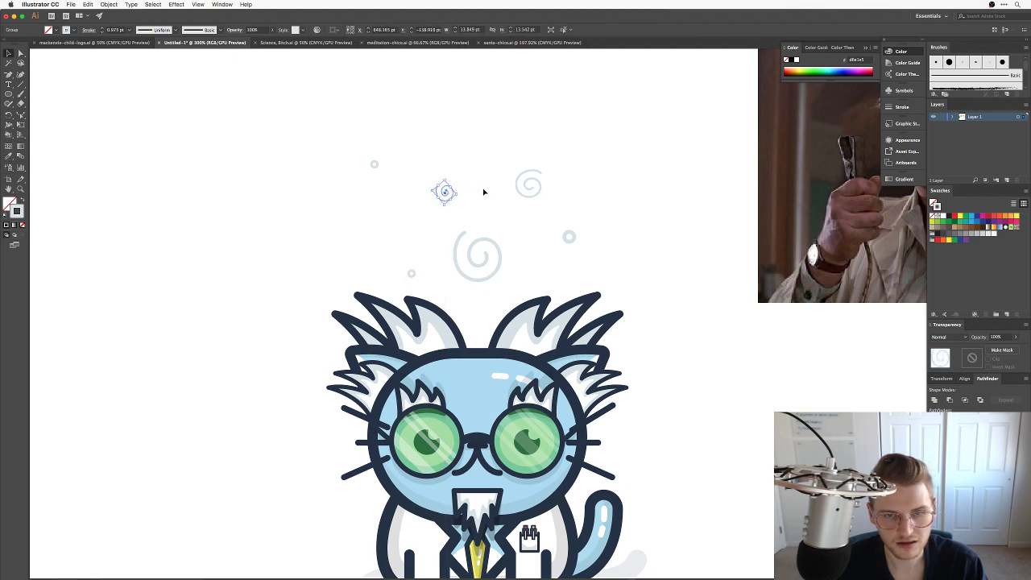
pyautogui.moveTo(374, 166); pyautogui.dragTo(463, 187)
pyautogui.click(532, 188)
pyautogui.press('Delete')
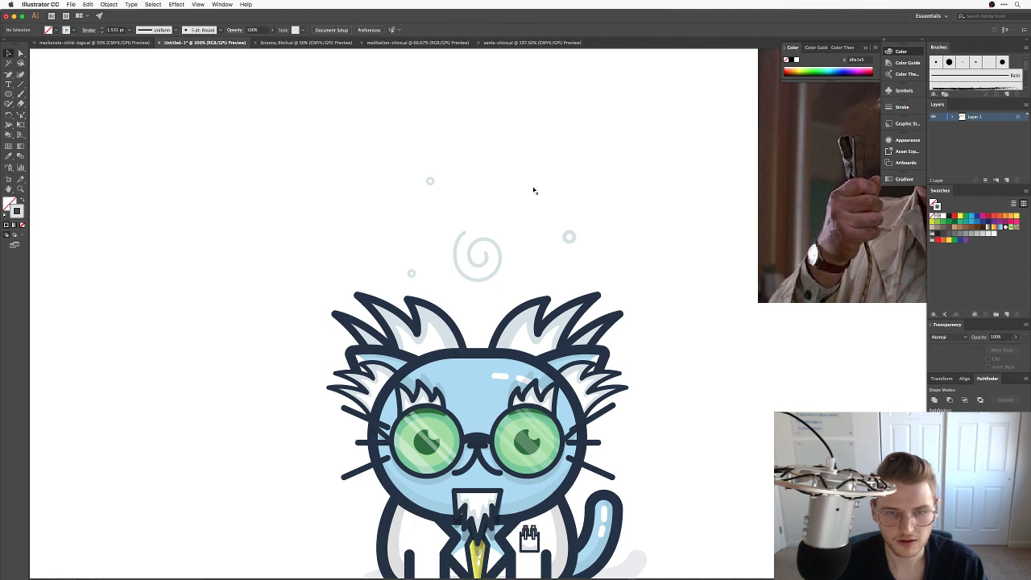
# Raise the large swirl slightly and place a copy of the larger circle beneath it, between the cat's hair tufts.
pyautogui.moveTo(472, 264); pyautogui.dragTo(474, 249)
pyautogui.click(589, 253)
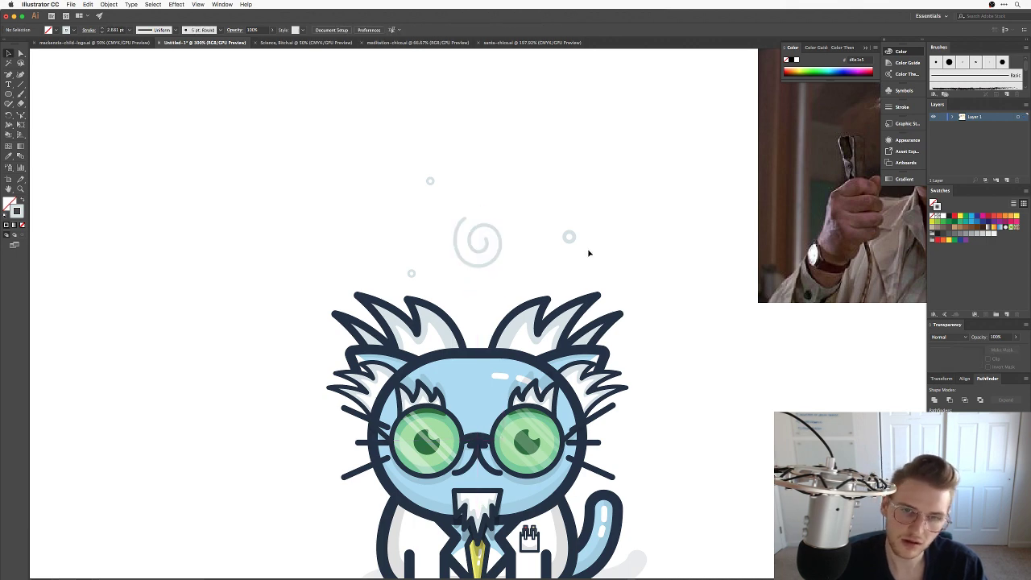
pyautogui.moveTo(569, 240); pyautogui.dragTo(475, 305)
pyautogui.click(508, 275)
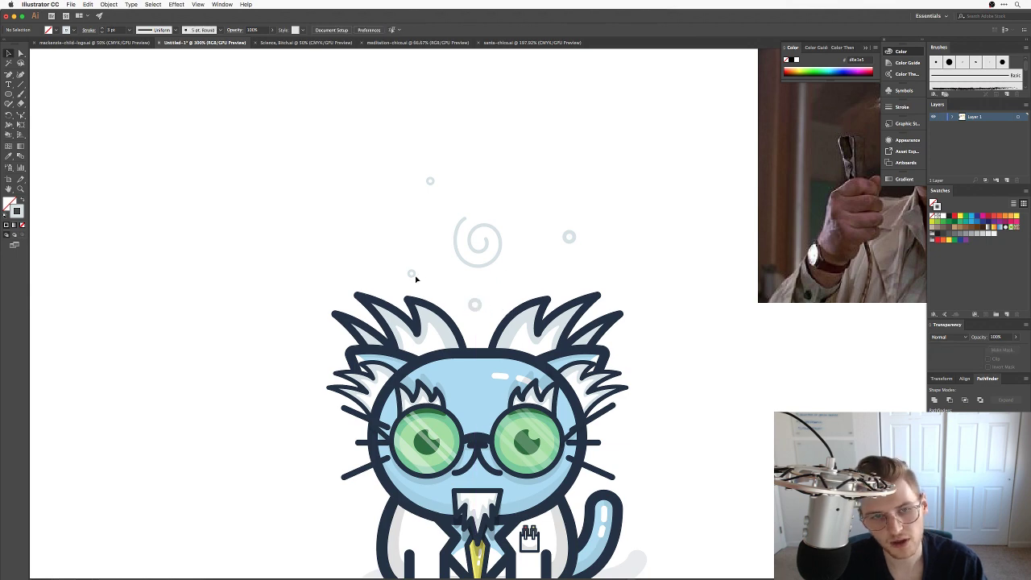
# Place a copy of the small circle to the upper right of the swirl and shift the circle beneath the swirl rightward.
pyautogui.moveTo(415, 277); pyautogui.dragTo(510, 168)
pyautogui.click(493, 322)
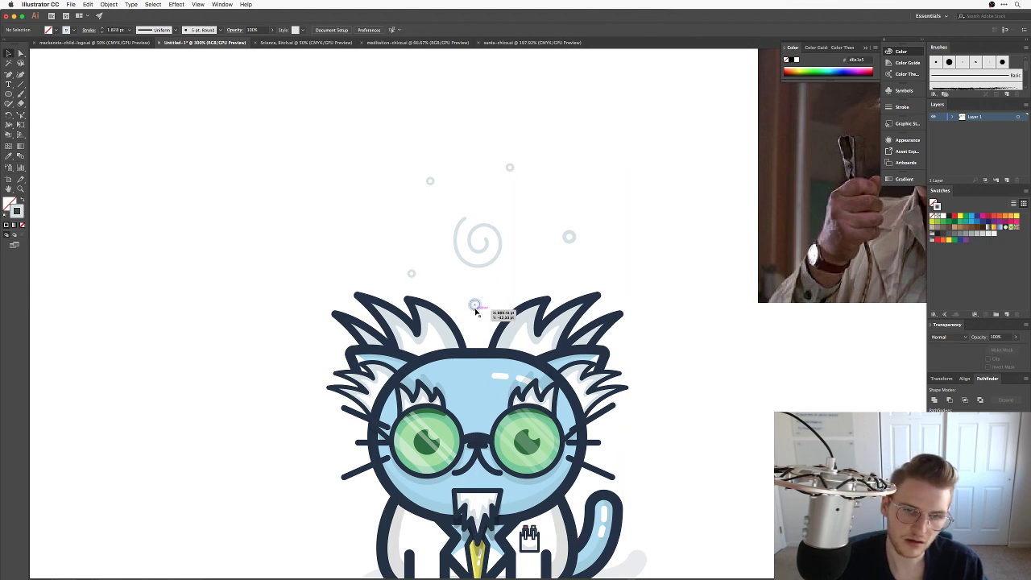
pyautogui.moveTo(475, 304); pyautogui.dragTo(506, 287)
pyautogui.click(572, 260)
# Lower the large swirl slightly and move the topmost small circle down so it sits just above the swirl.
pyautogui.press('super+minus')
pyautogui.press('super+minus')
pyautogui.press('super+equal')
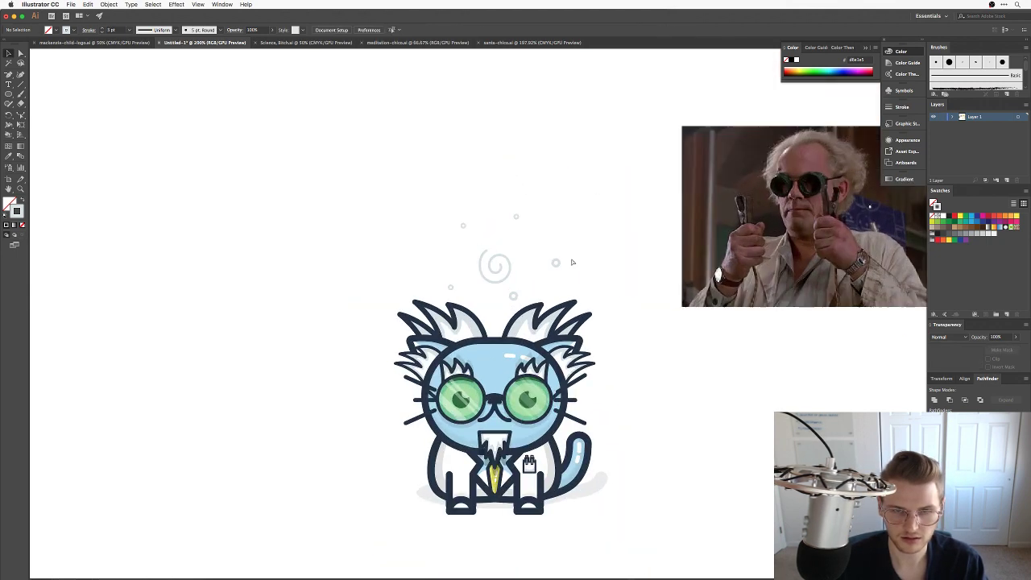
pyautogui.moveTo(509, 276); pyautogui.dragTo(510, 284)
pyautogui.click(647, 364)
pyautogui.moveTo(647, 364); pyautogui.dragTo(635, 306)
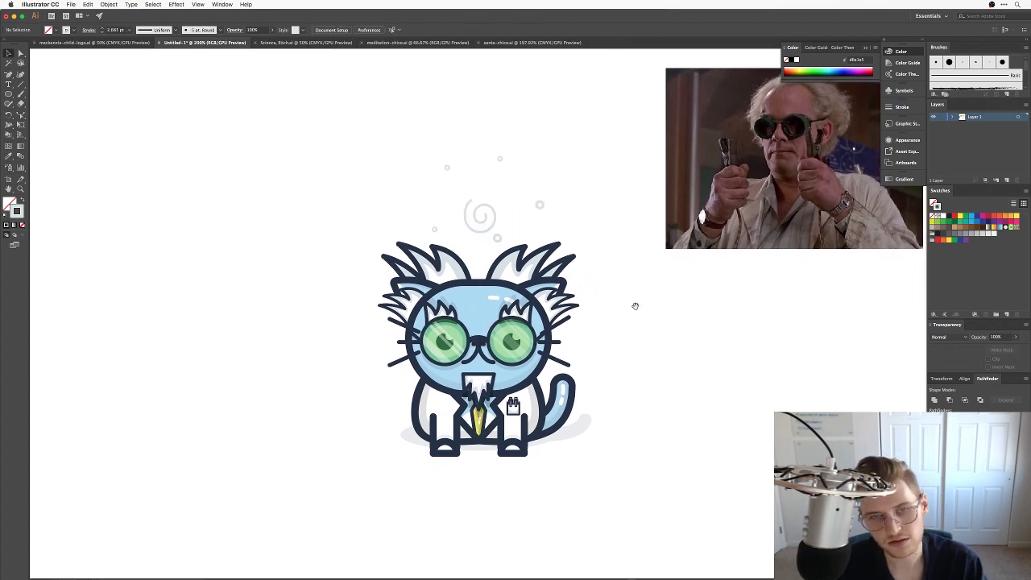
pyautogui.moveTo(499, 158); pyautogui.dragTo(488, 188)
pyautogui.click(555, 180)
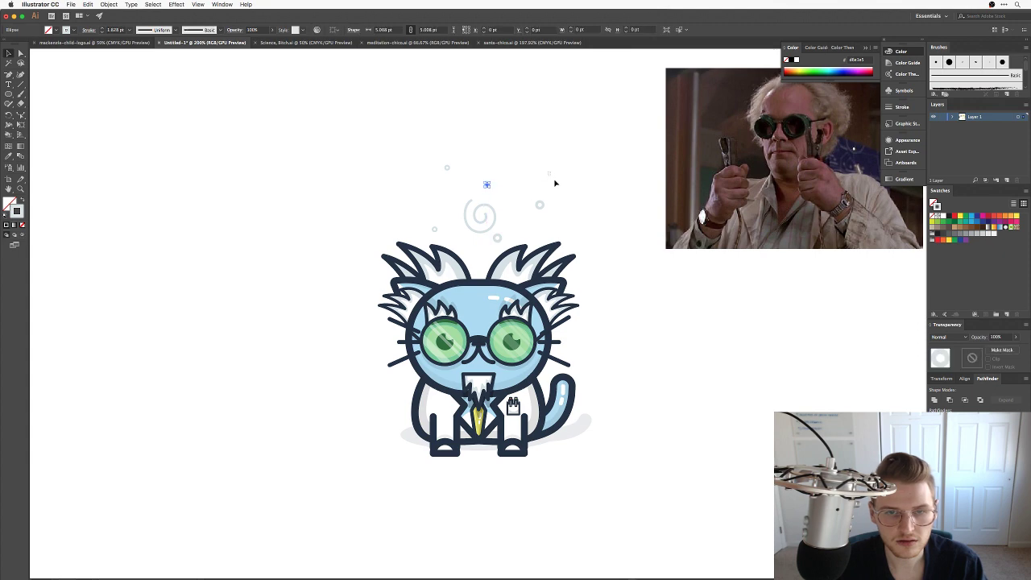
pyautogui.moveTo(567, 249)
pyautogui.mouseDown()
pyautogui.moveTo(556, 284)
pyautogui.moveTo(573, 267)
pyautogui.mouseUp()
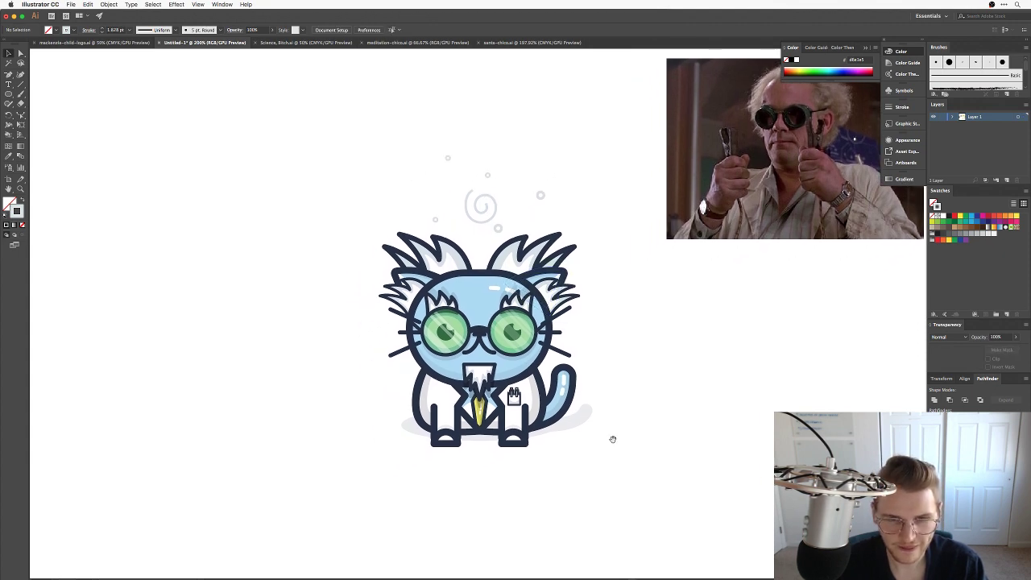
pyautogui.moveTo(612, 437); pyautogui.dragTo(593, 443)
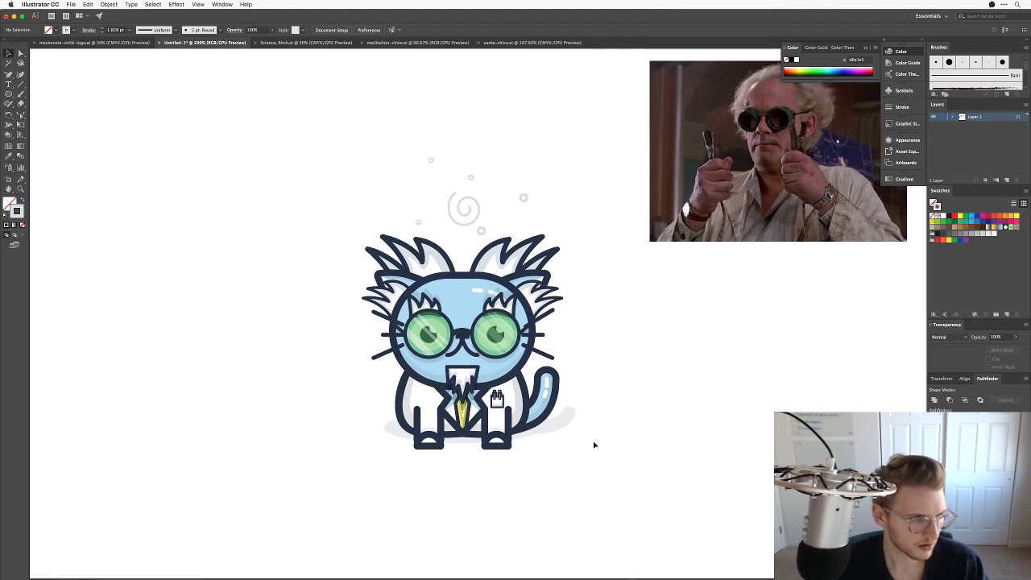
pyautogui.hscroll(3, 573, 420)
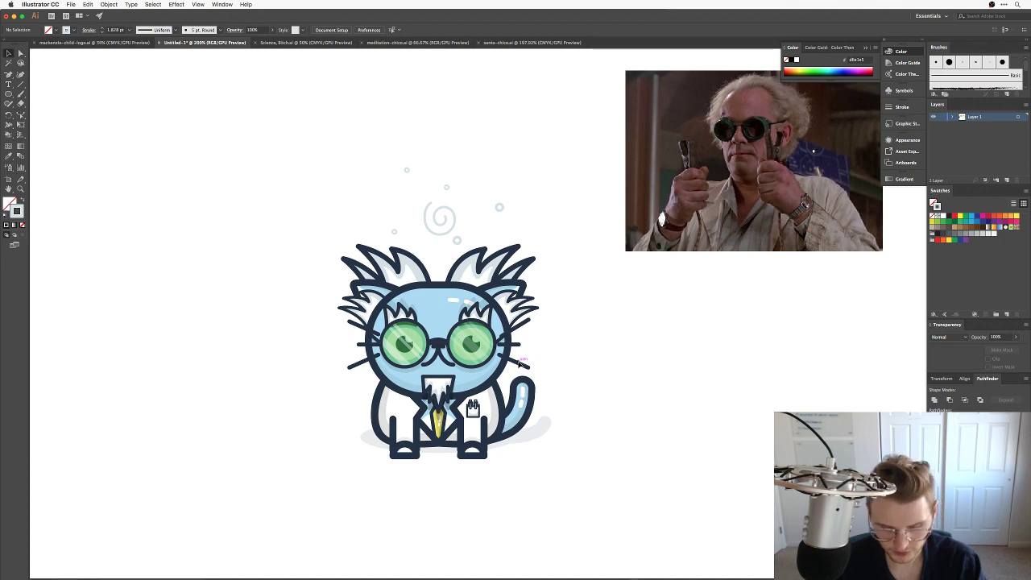
# Draw a closed, curved bowl-like shape across the top of the cat's forehead, spanning between the two upper hair tufts.
pyautogui.scroll(2, 512, 357)
pyautogui.hscroll(-4, 464, 322)
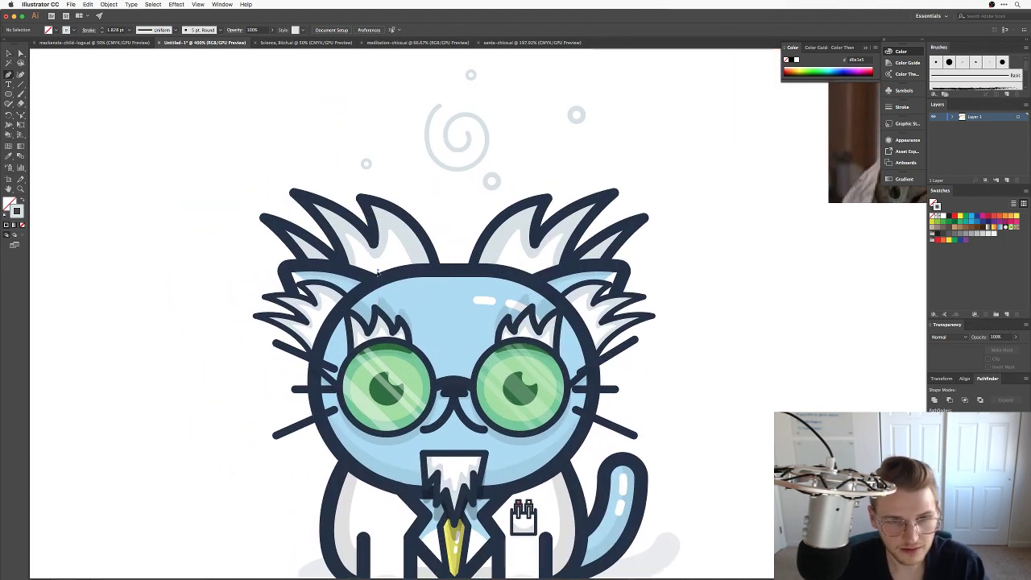
pyautogui.click(378, 272)
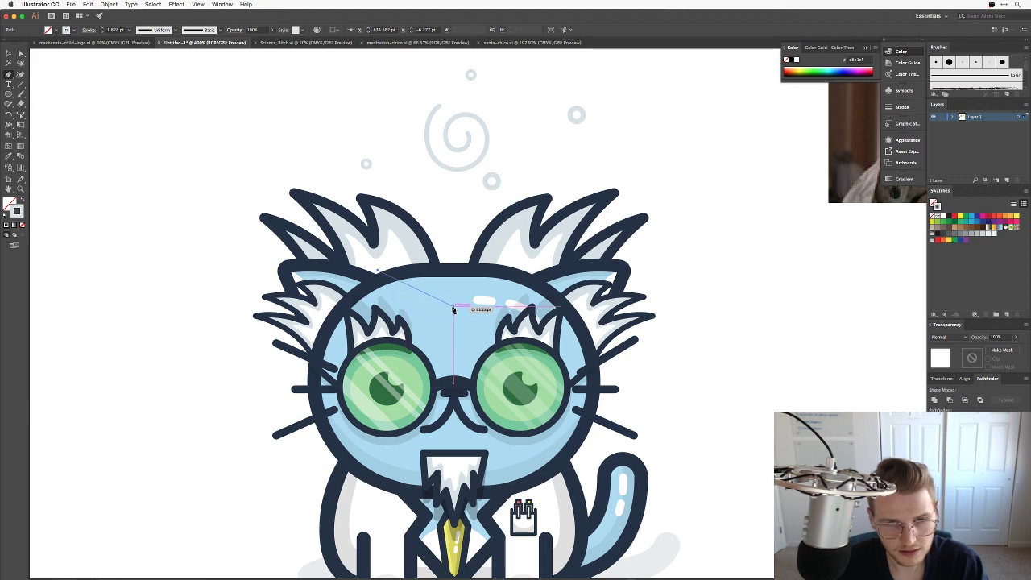
pyautogui.moveTo(451, 308); pyautogui.dragTo(499, 308)
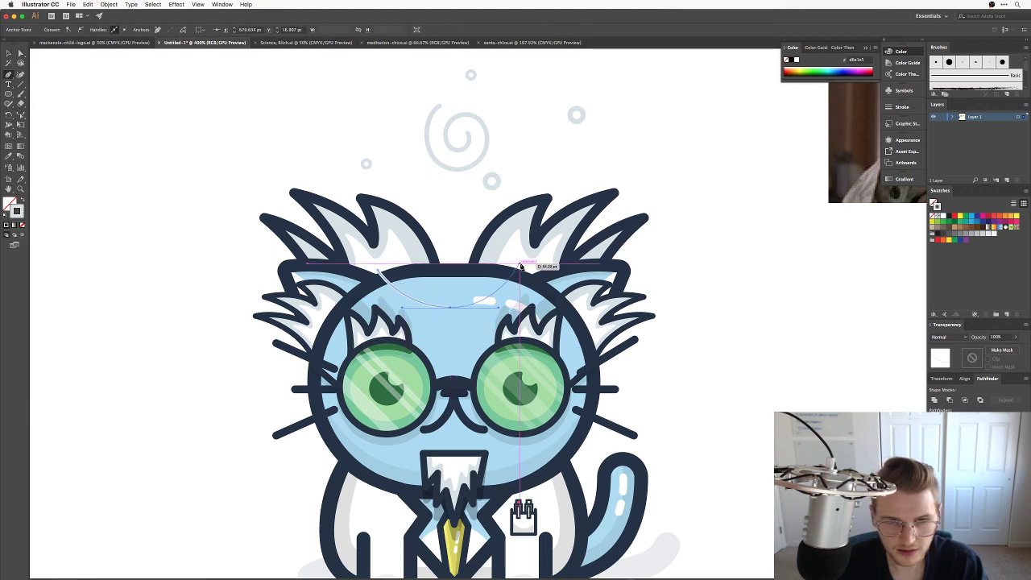
pyautogui.click(526, 271)
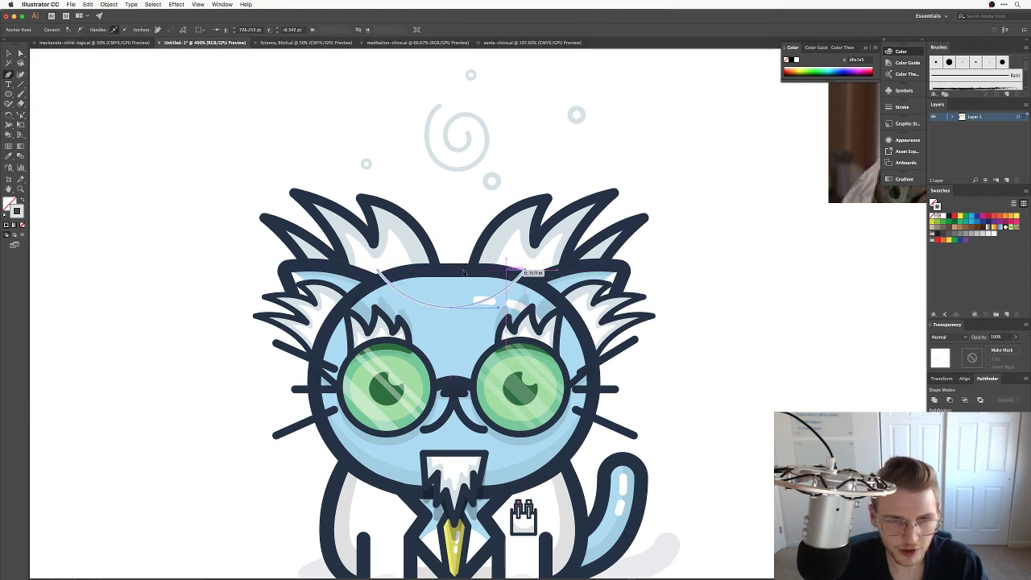
pyautogui.moveTo(381, 274); pyautogui.dragTo(299, 286)
# Copy the dark navy outline style of the side hair tuft onto the new forehead shape.
pyautogui.press('i')
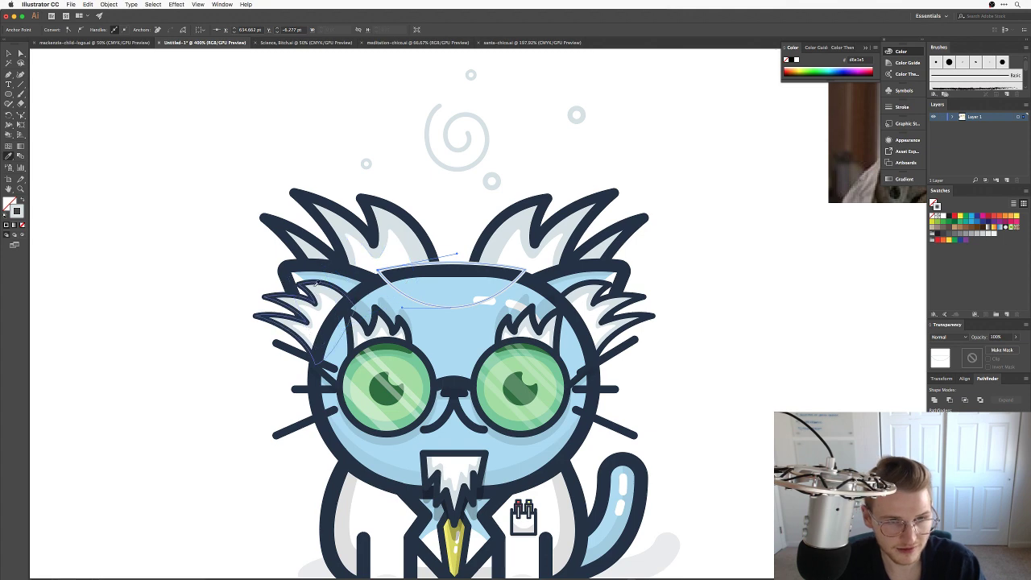
pyautogui.click(405, 284)
pyautogui.hotkey('ctrl', 'shift', 'a')
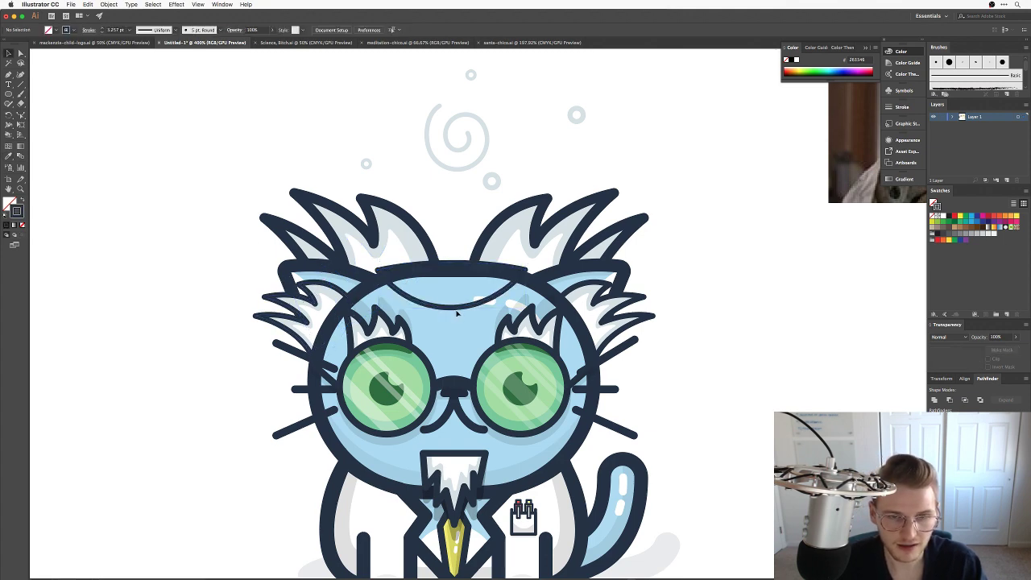
# Fill the forehead shape with the light gray d6e1e5.
pyautogui.click(456, 308)
pyautogui.press('Escape')
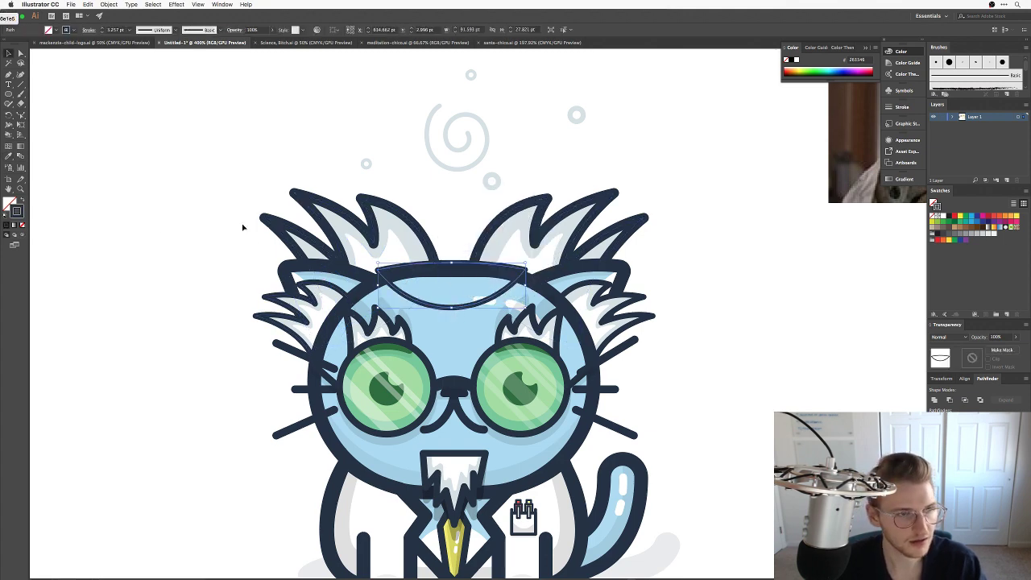
pyautogui.doubleClick(9, 204)
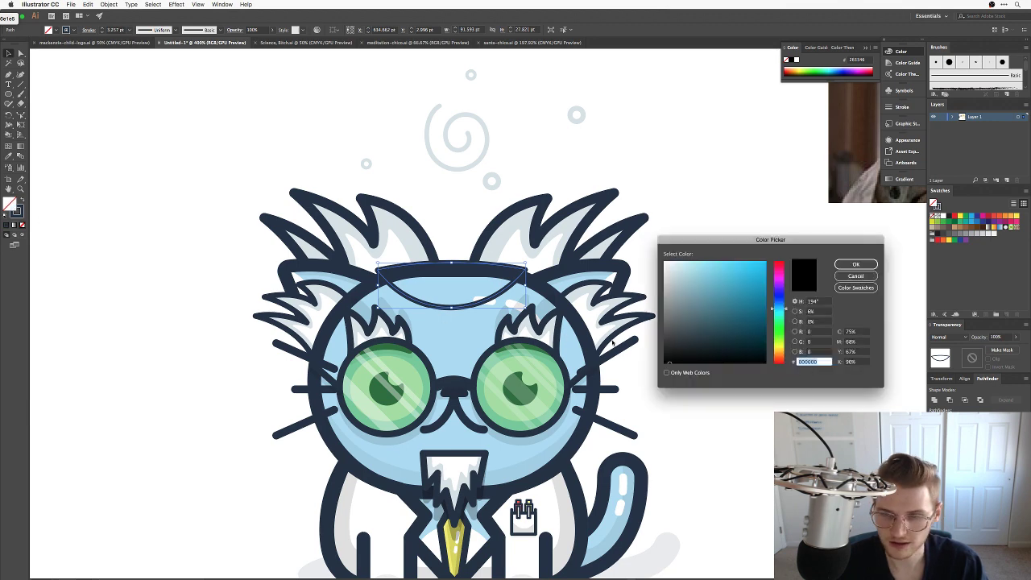
pyautogui.write('d6e1e5')
pyautogui.press('Tab')
pyautogui.press('Return')
pyautogui.click(672, 293)
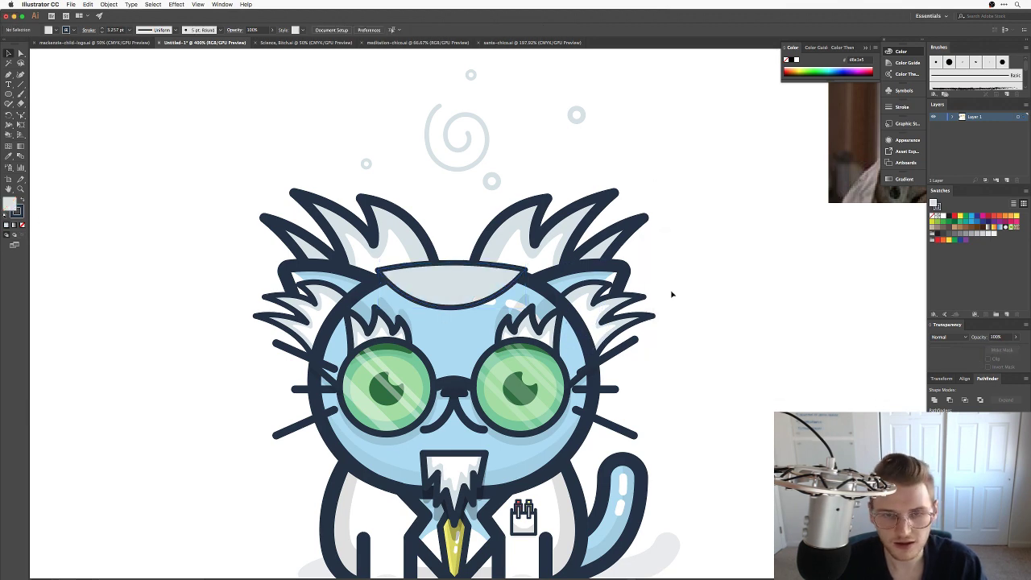
# Lower the gray forehead shape slightly, keeping it centered on the head.
pyautogui.click(479, 287)
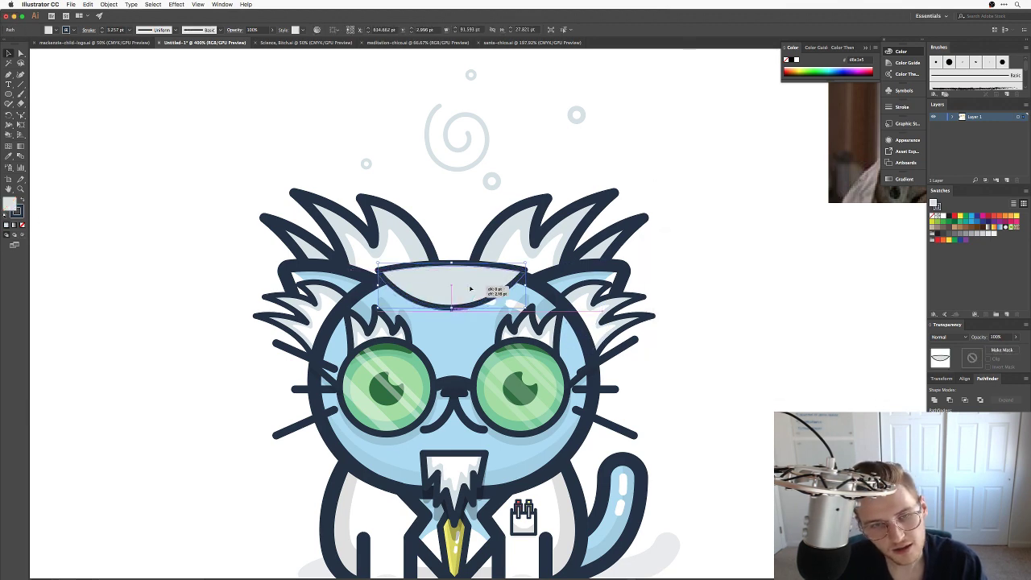
pyautogui.moveTo(471, 286); pyautogui.dragTo(471, 288)
pyautogui.click(452, 183)
# Thicken the forehead shape's outline to 8 pt.
pyautogui.click(419, 290)
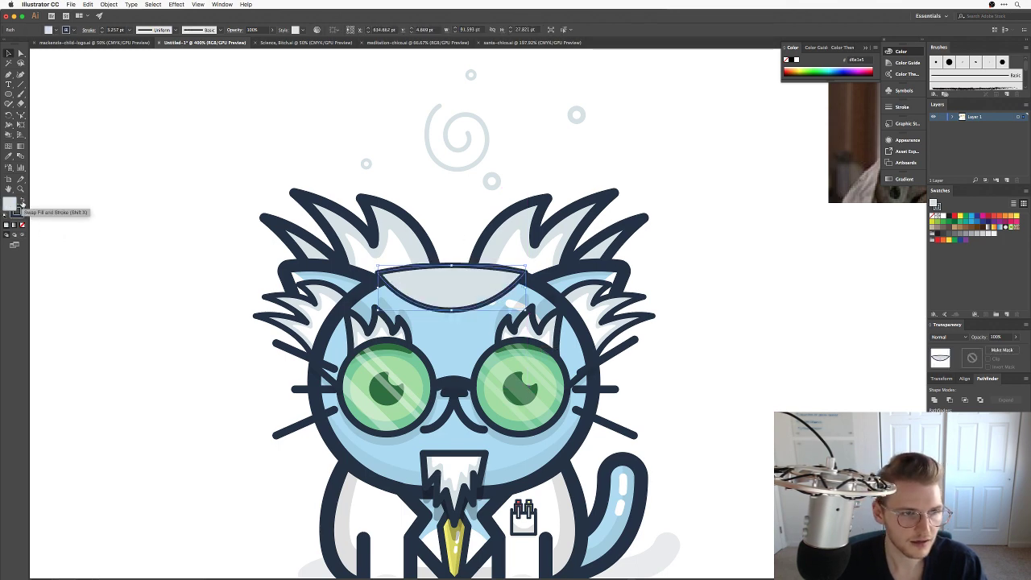
pyautogui.click(102, 28)
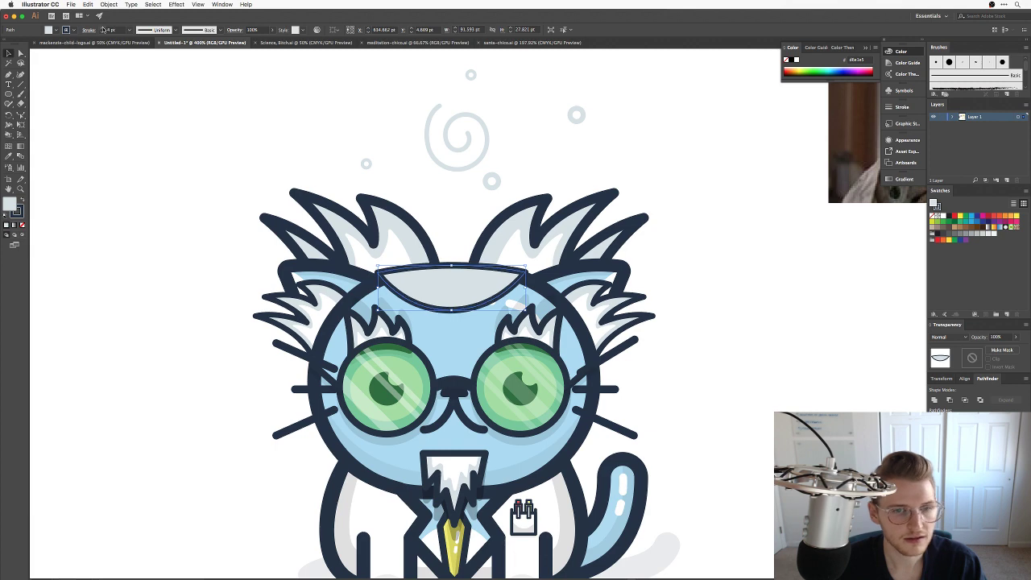
pyautogui.click(102, 28)
pyautogui.click(103, 28)
pyautogui.click(102, 28)
pyautogui.click(102, 28)
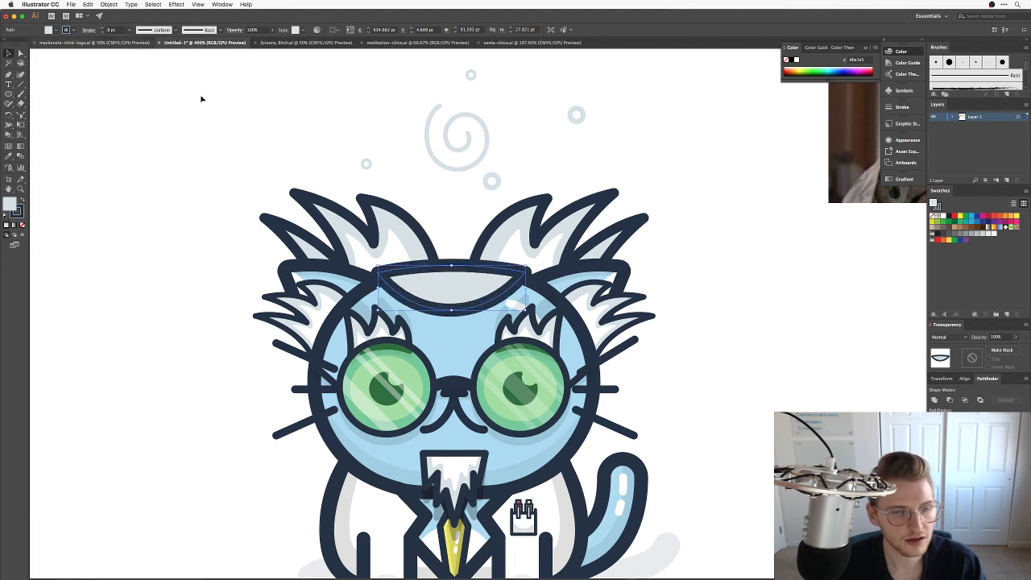
# Shift the forehead shape slightly down and to the right so its upper edge sits on the head outline.
pyautogui.click(361, 137)
pyautogui.click(446, 295)
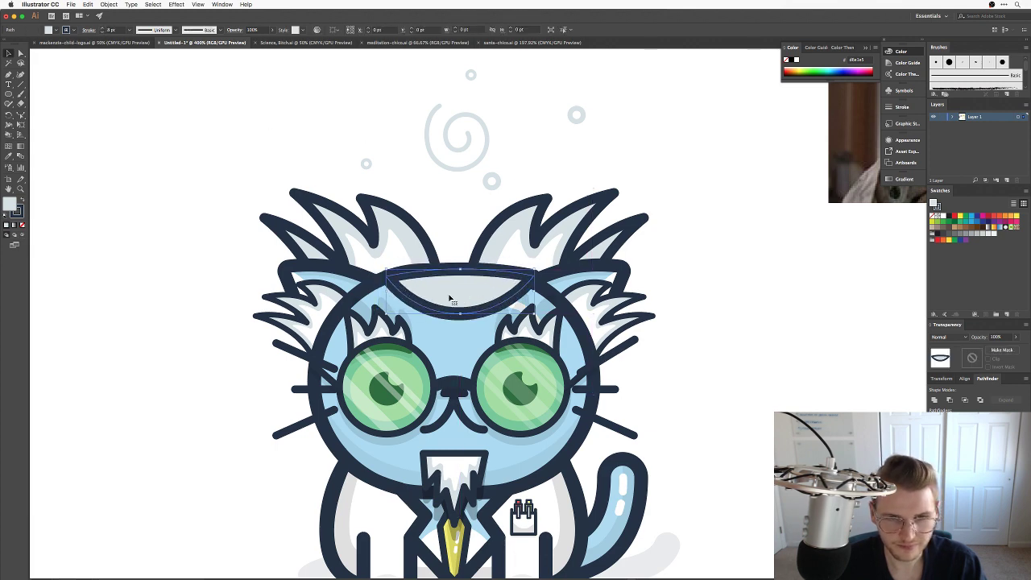
pyautogui.click(463, 206)
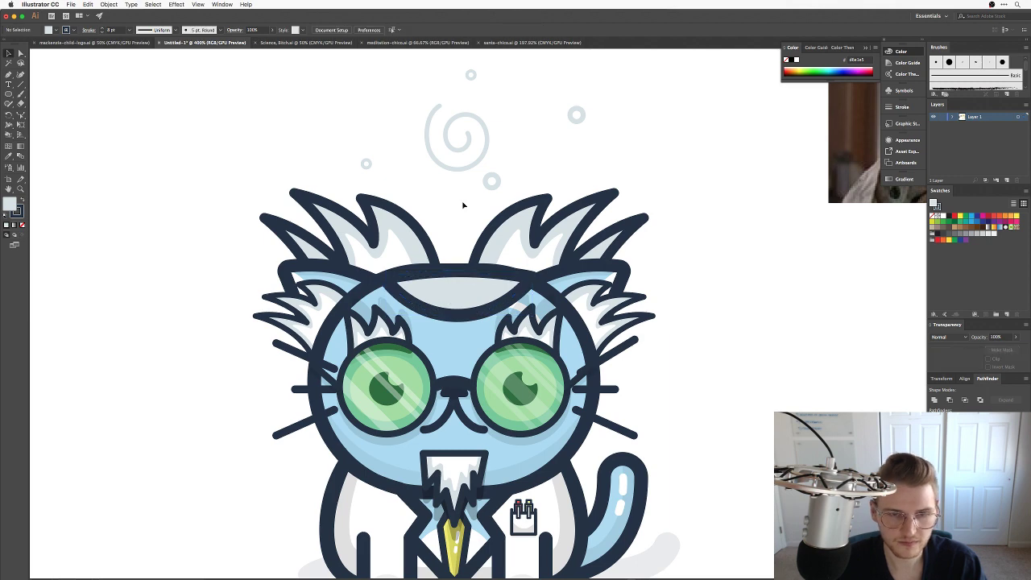
# Judge the forehead shape at several magnifications and remove it from the cat's head.
pyautogui.press('super+minus')
pyautogui.press('super+minus')
pyautogui.press('super+minus')
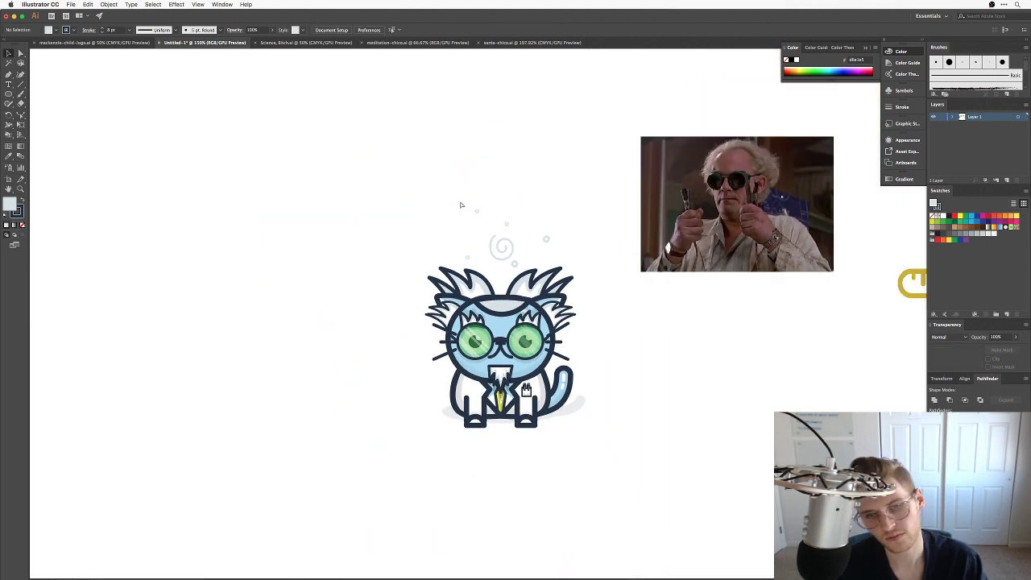
pyautogui.press('super+plus')
pyautogui.press('super+plus')
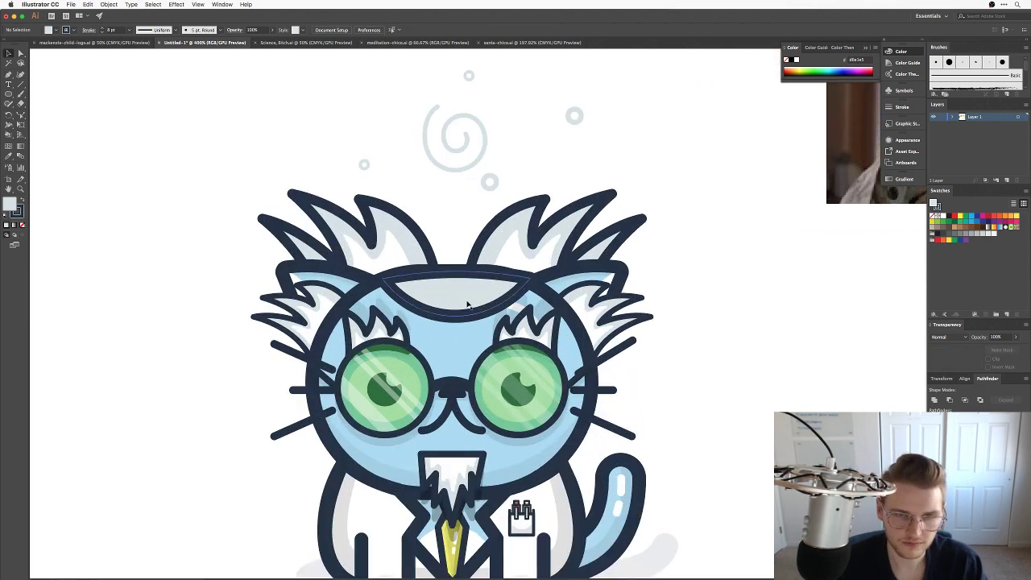
pyautogui.press('super+minus')
pyautogui.press('super+minus')
pyautogui.press('super+plus')
pyautogui.press('super+plus')
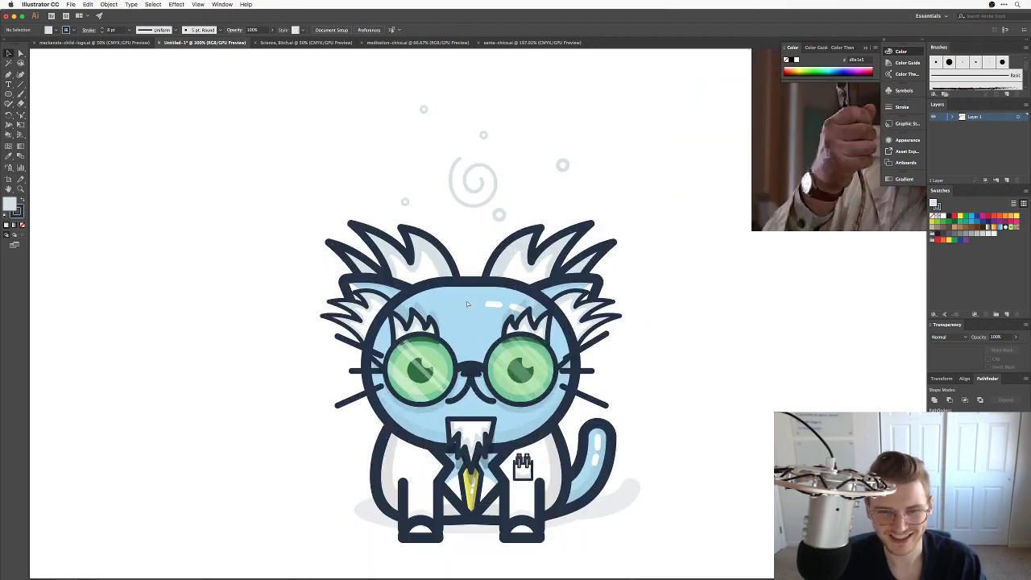
# Examine the whole cat illustration close up and at a reduced size, including the swirl and circles above its head.
pyautogui.moveTo(623, 277); pyautogui.dragTo(655, 286)
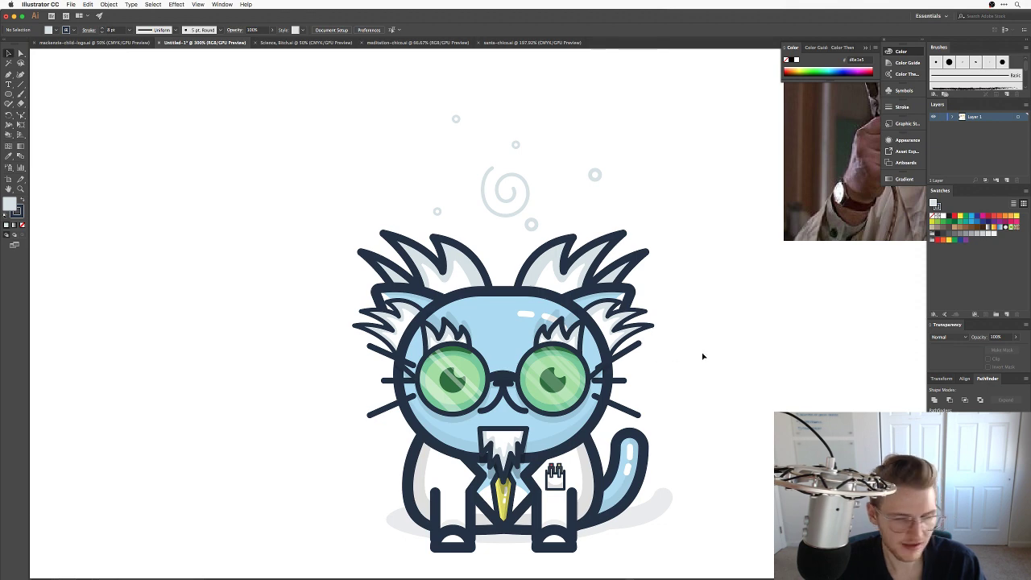
pyautogui.moveTo(689, 420); pyautogui.dragTo(638, 379)
pyautogui.press('super+equal')
pyautogui.press('super+minus')
pyautogui.press('super+minus')
pyautogui.press('super+minus')
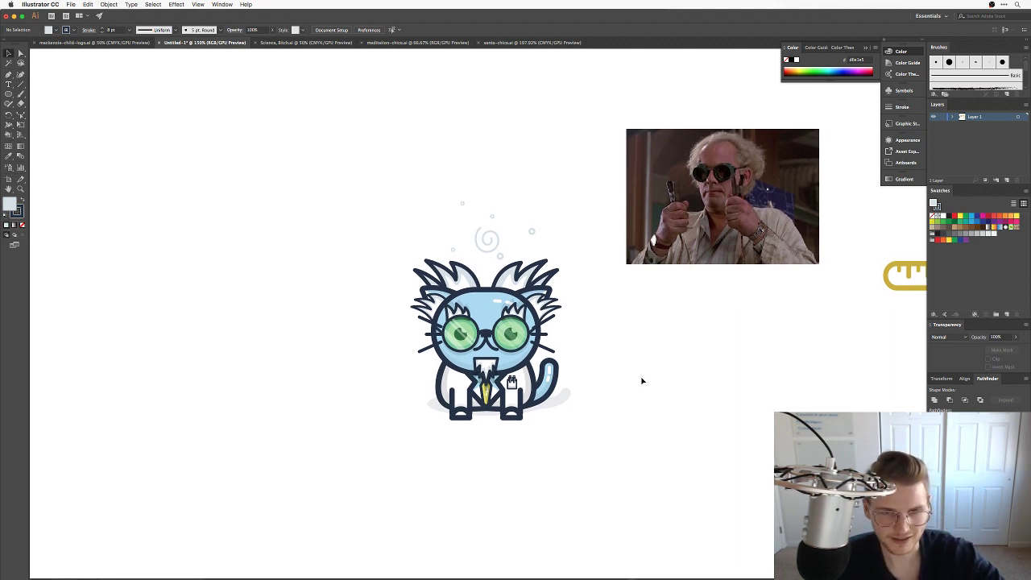
pyautogui.press('z')
pyautogui.moveTo(491, 433); pyautogui.dragTo(585, 387)
pyautogui.moveTo(616, 305); pyautogui.dragTo(593, 378)
pyautogui.moveTo(549, 272); pyautogui.dragTo(559, 289)
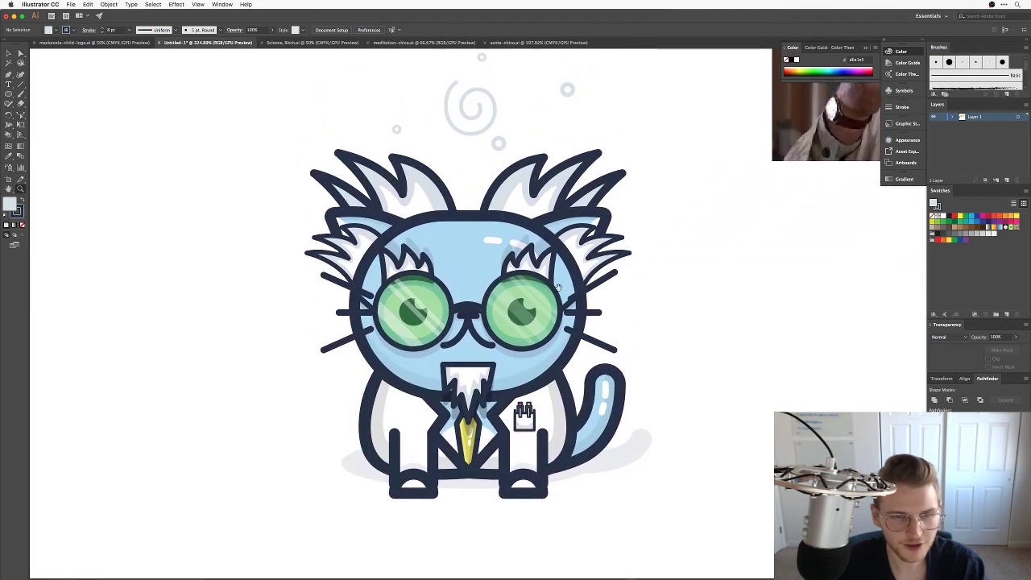
pyautogui.press('v')
# Compare the cat with the reference photo and the yellow lab glassware icons beside it.
pyautogui.moveTo(743, 325); pyautogui.dragTo(509, 347)
pyautogui.hotkey('ctrl', '1')
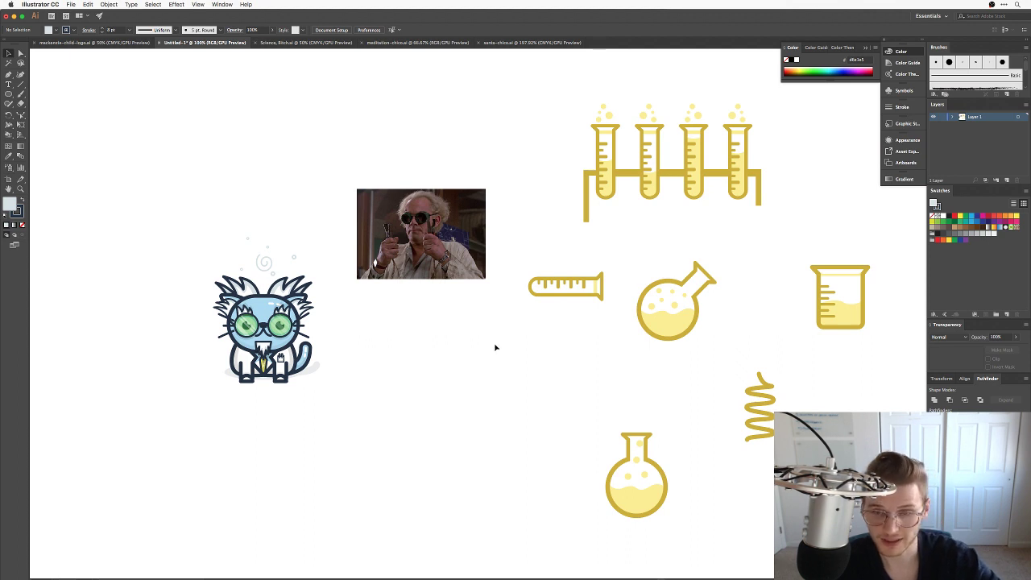
pyautogui.moveTo(409, 387); pyautogui.dragTo(308, 390)
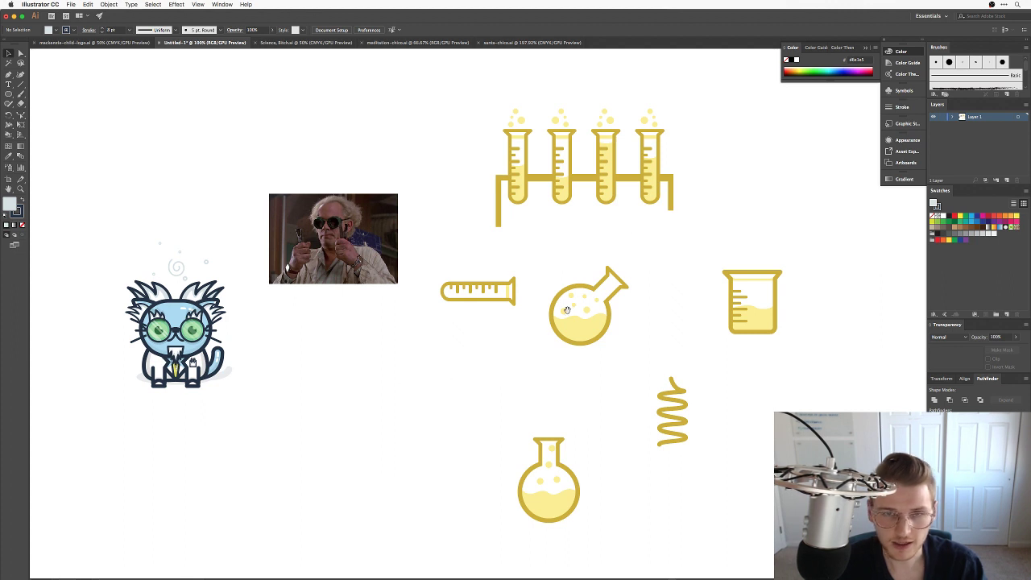
pyautogui.moveTo(311, 386); pyautogui.dragTo(468, 372)
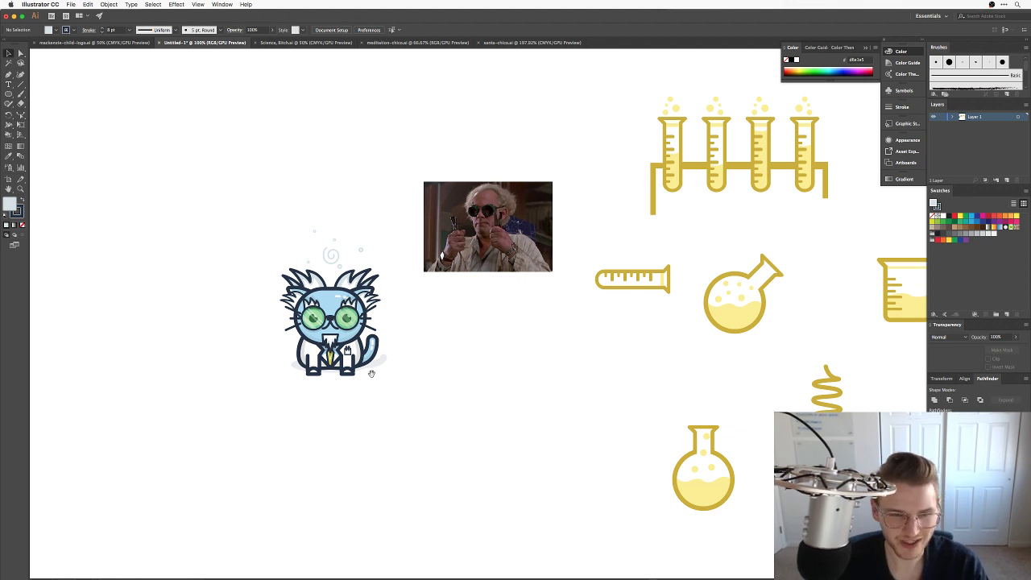
pyautogui.moveTo(369, 372); pyautogui.dragTo(495, 382)
pyautogui.press('super+equal')
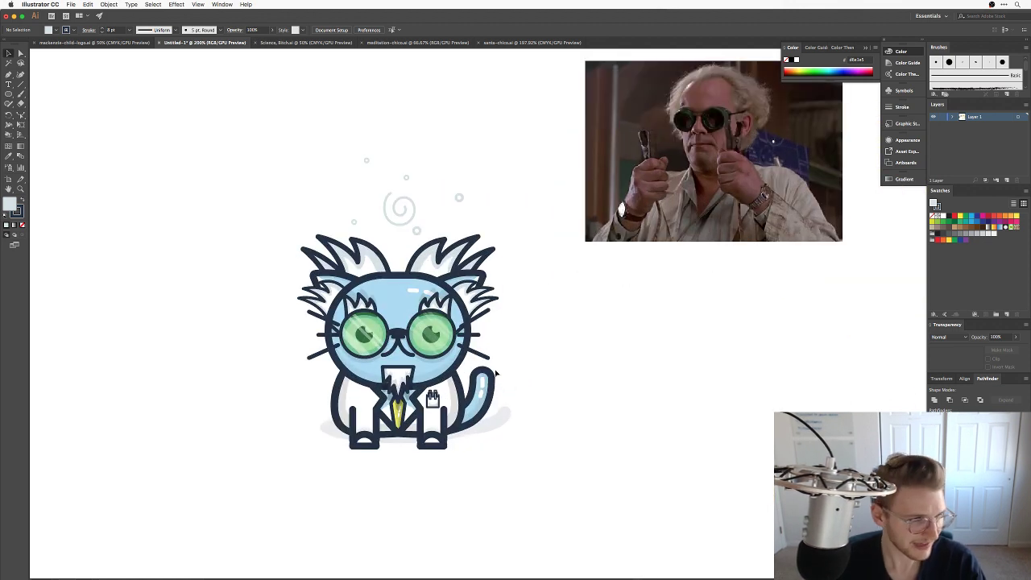
pyautogui.moveTo(576, 368); pyautogui.dragTo(596, 396)
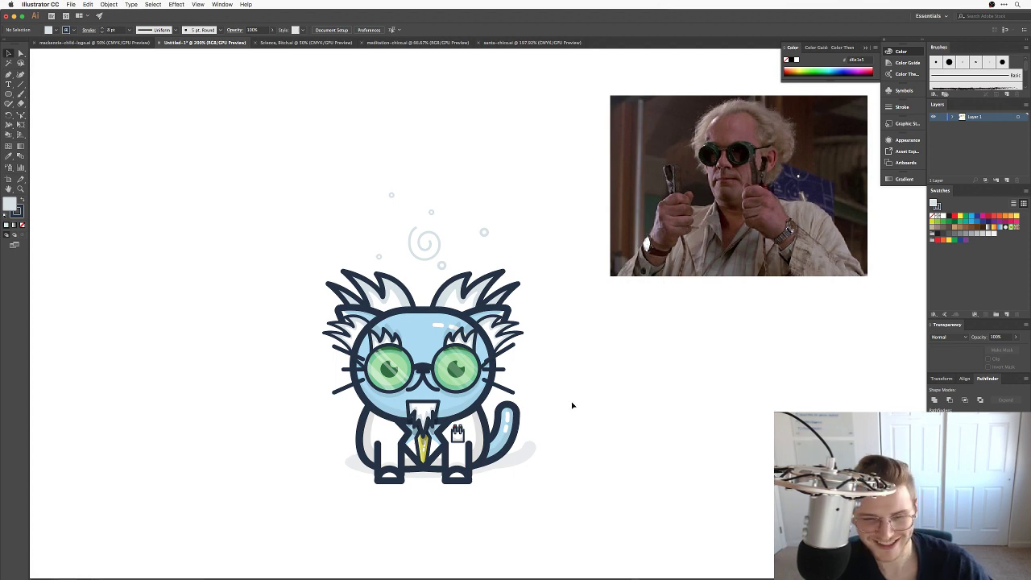
pyautogui.scroll(-3, 670, 332)
pyautogui.hscroll(-2, 670, 332)
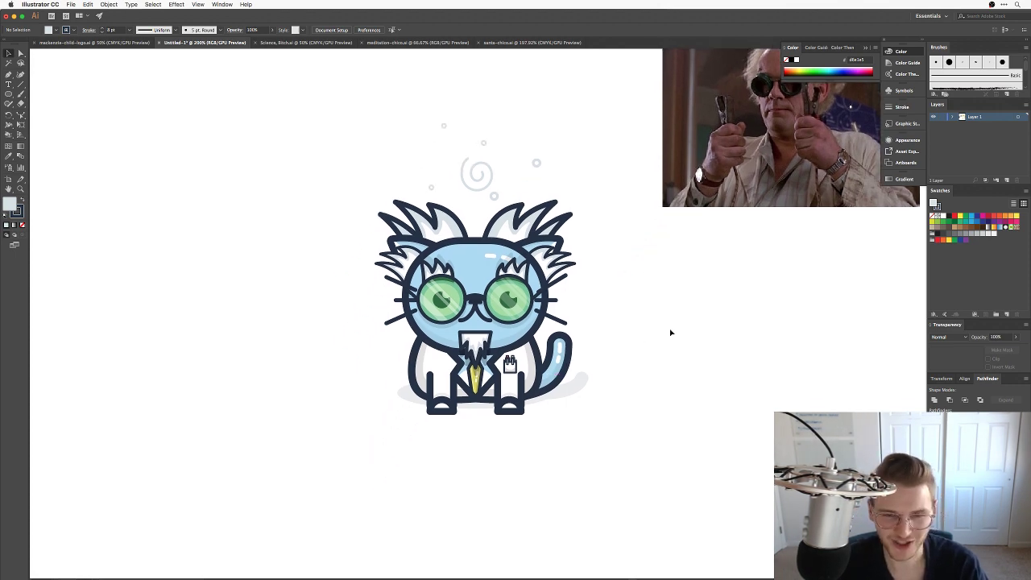
pyautogui.moveTo(646, 307); pyautogui.dragTo(633, 322)
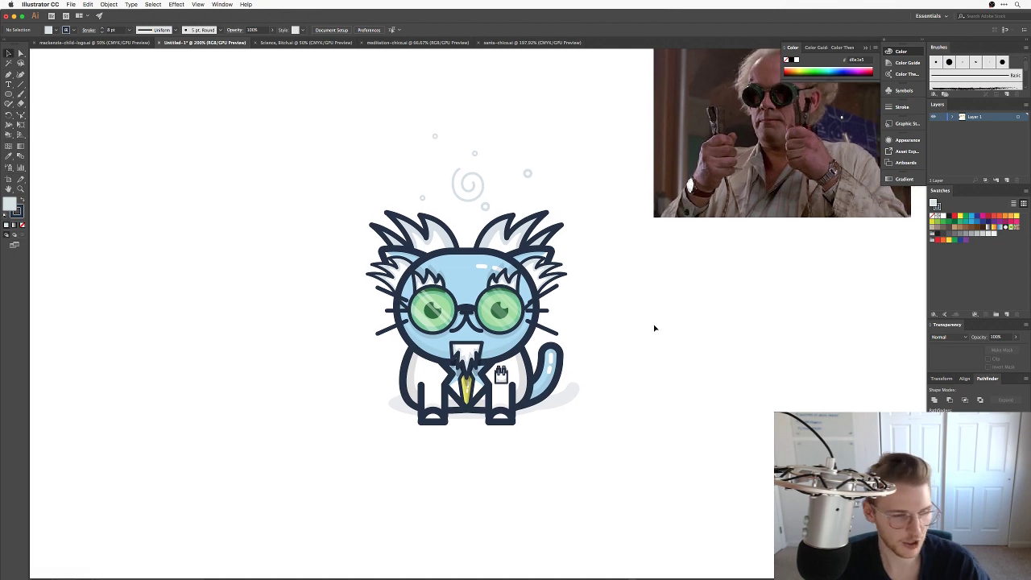